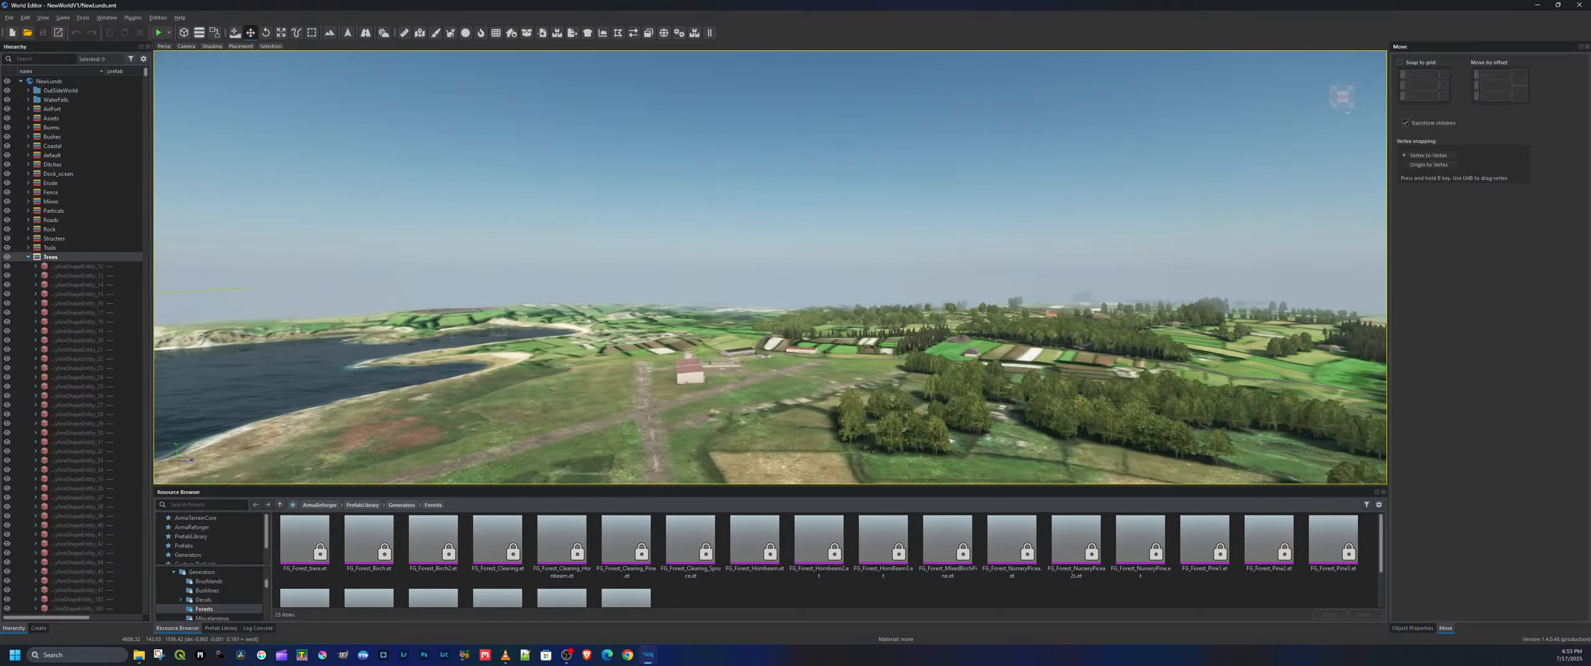
# Survey the island's fields, forests, ponds and coastline from the air
pyautogui.press('w')
pyautogui.moveTo(771, 268); pyautogui.dragTo(789, 208, button='right')
pyautogui.press('w')
pyautogui.press('w')
pyautogui.moveTo(771, 268); pyautogui.dragTo(920, 283, button='right')
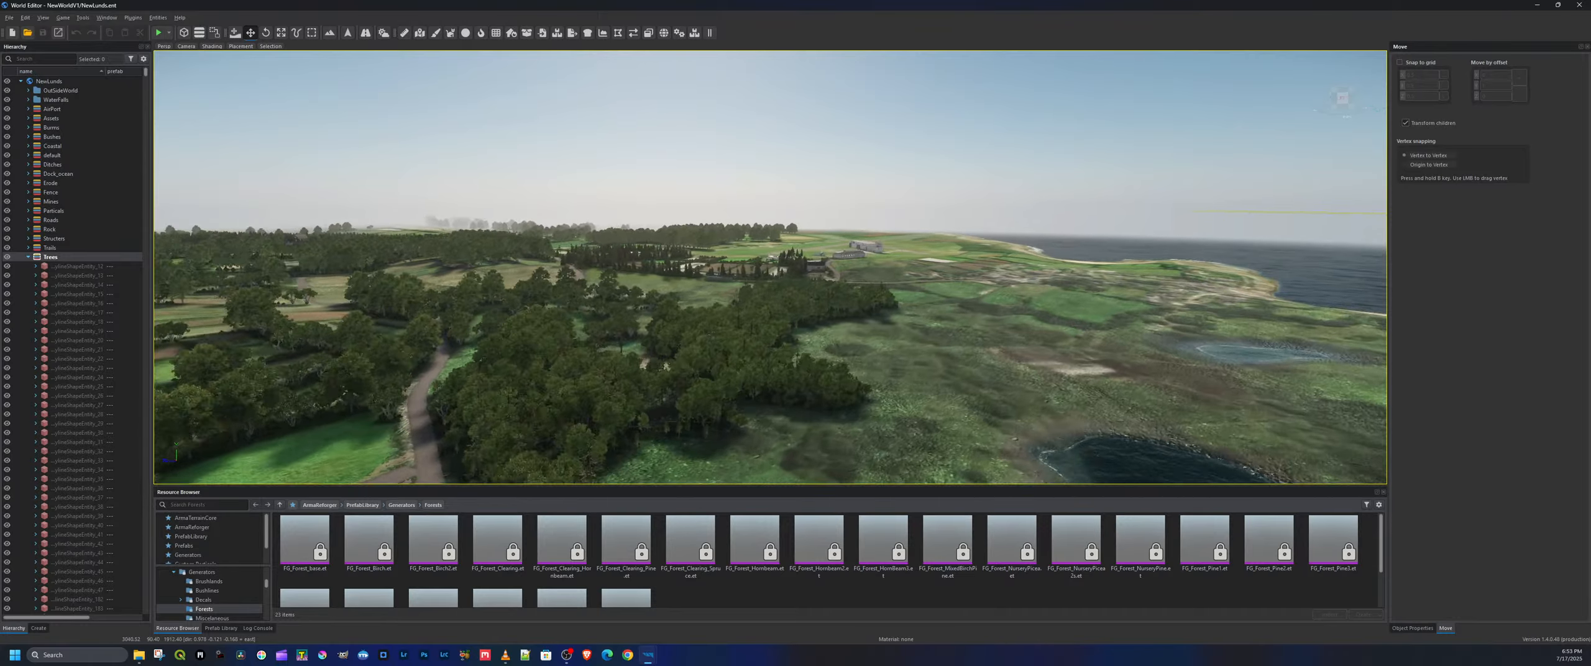
pyautogui.press('w')
pyautogui.press('d')
pyautogui.moveTo(771, 267); pyautogui.dragTo(659, 209, button='right')
pyautogui.moveTo(771, 268); pyautogui.dragTo(702, 264, button='right')
pyautogui.press('w')
pyautogui.press('d')
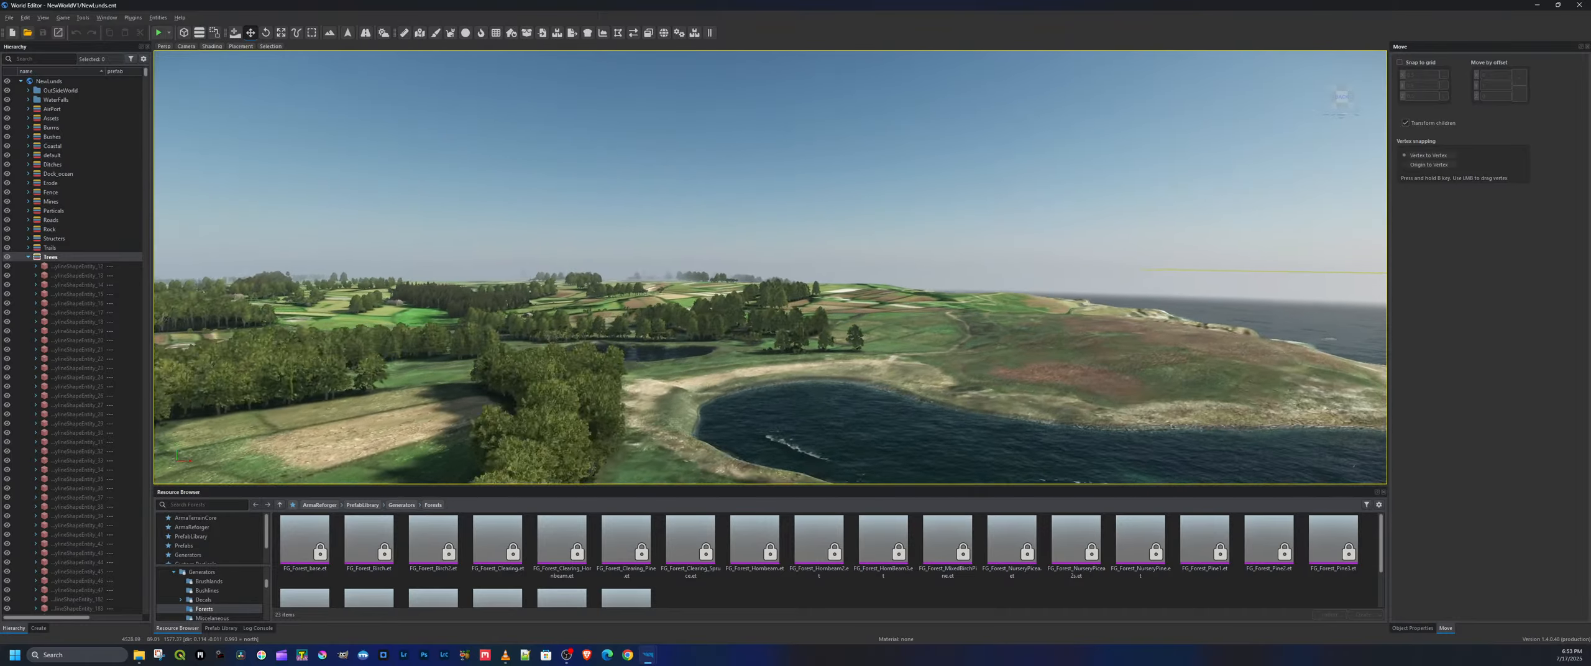
pyautogui.moveTo(771, 267); pyautogui.dragTo(696, 295, button='right')
pyautogui.press('w')
pyautogui.press('d')
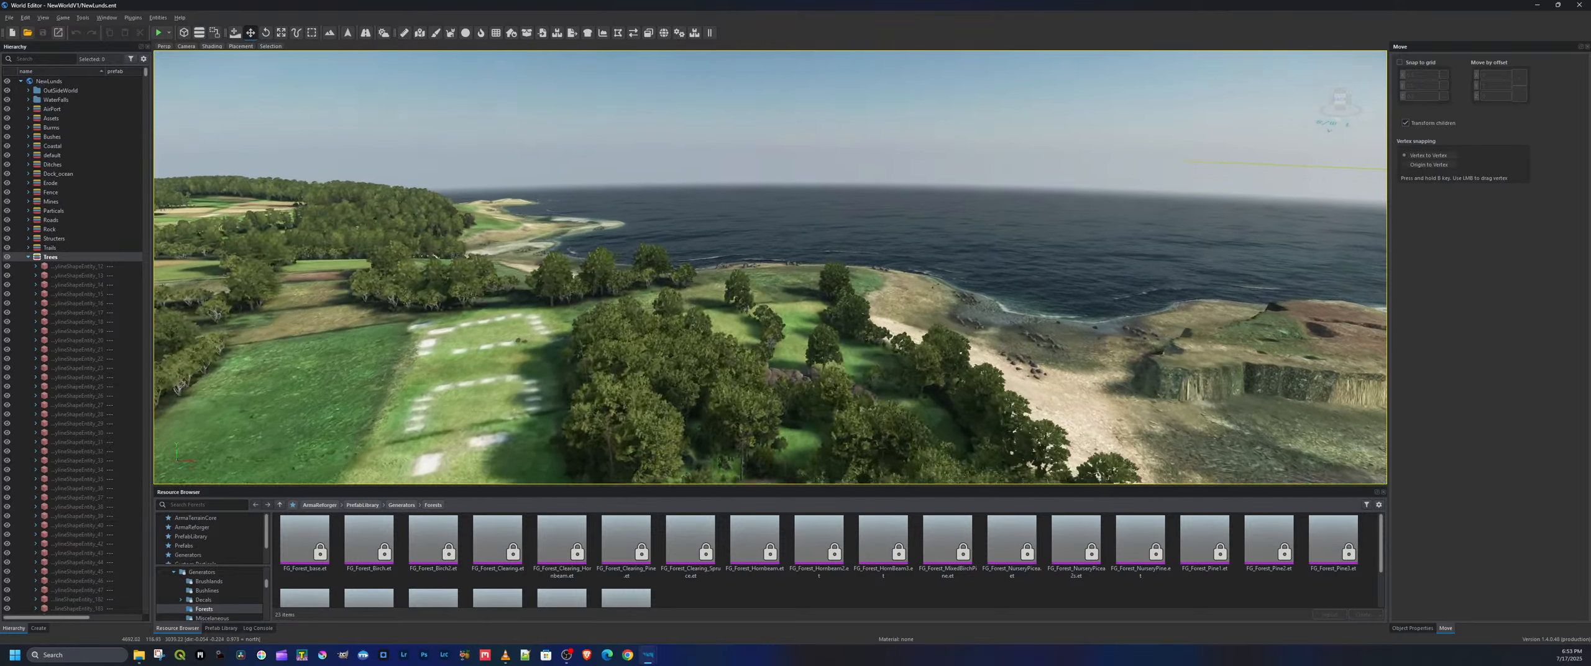
# Examine the outside of the rock outcrop and its concrete entrance among the coastal trees
pyautogui.press('w')
pyautogui.press('d')
pyautogui.moveTo(771, 267); pyautogui.dragTo(609, 289, button='right')
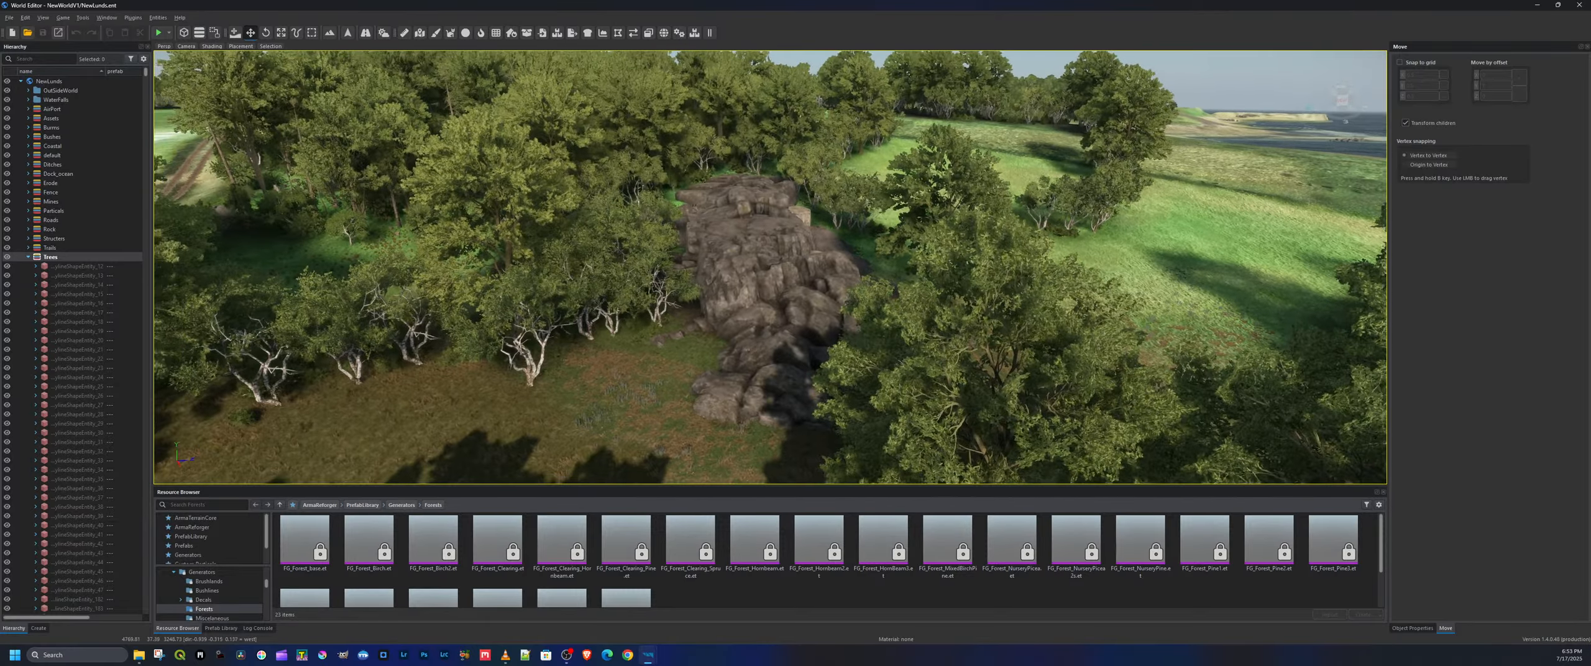
pyautogui.moveTo(771, 267); pyautogui.dragTo(870, 239, button='right')
pyautogui.press('w')
pyautogui.press('a')
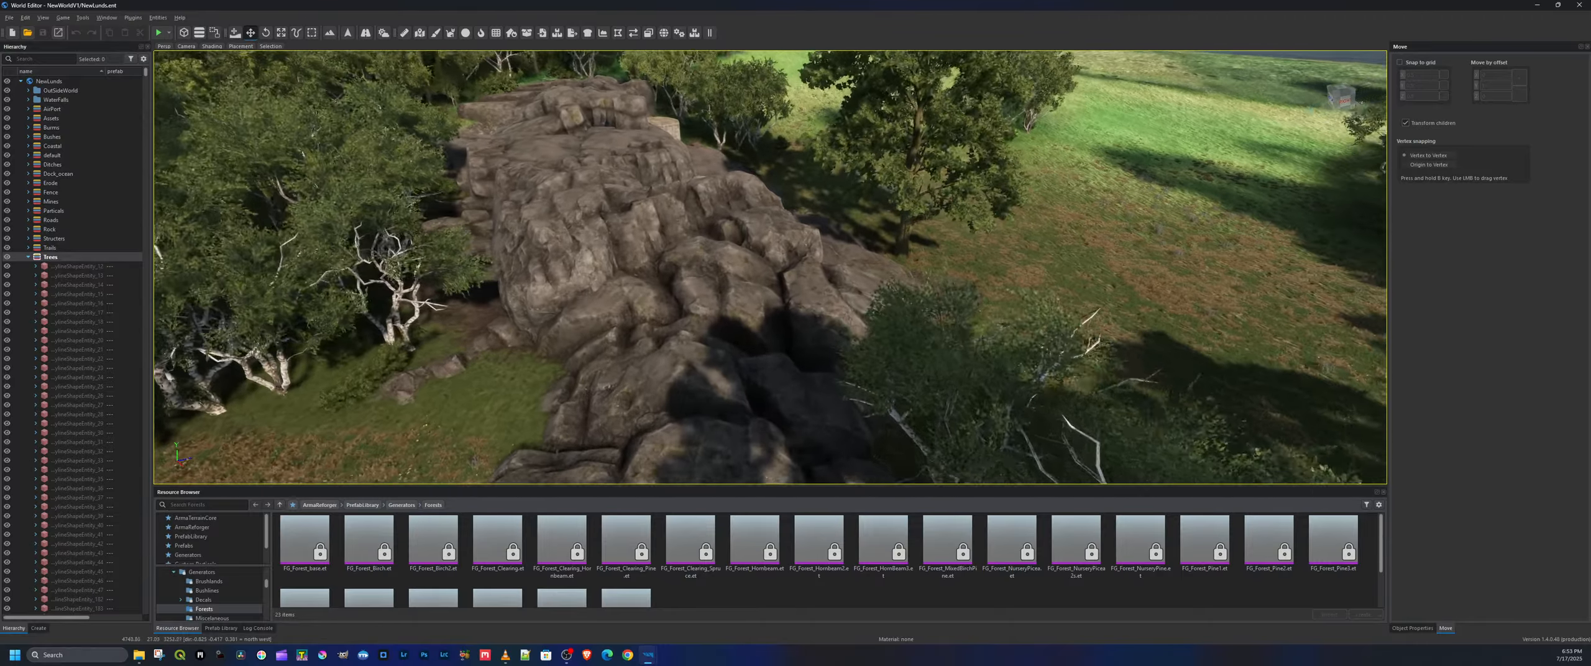
pyautogui.moveTo(771, 267); pyautogui.dragTo(746, 233, button='right')
pyautogui.press('w')
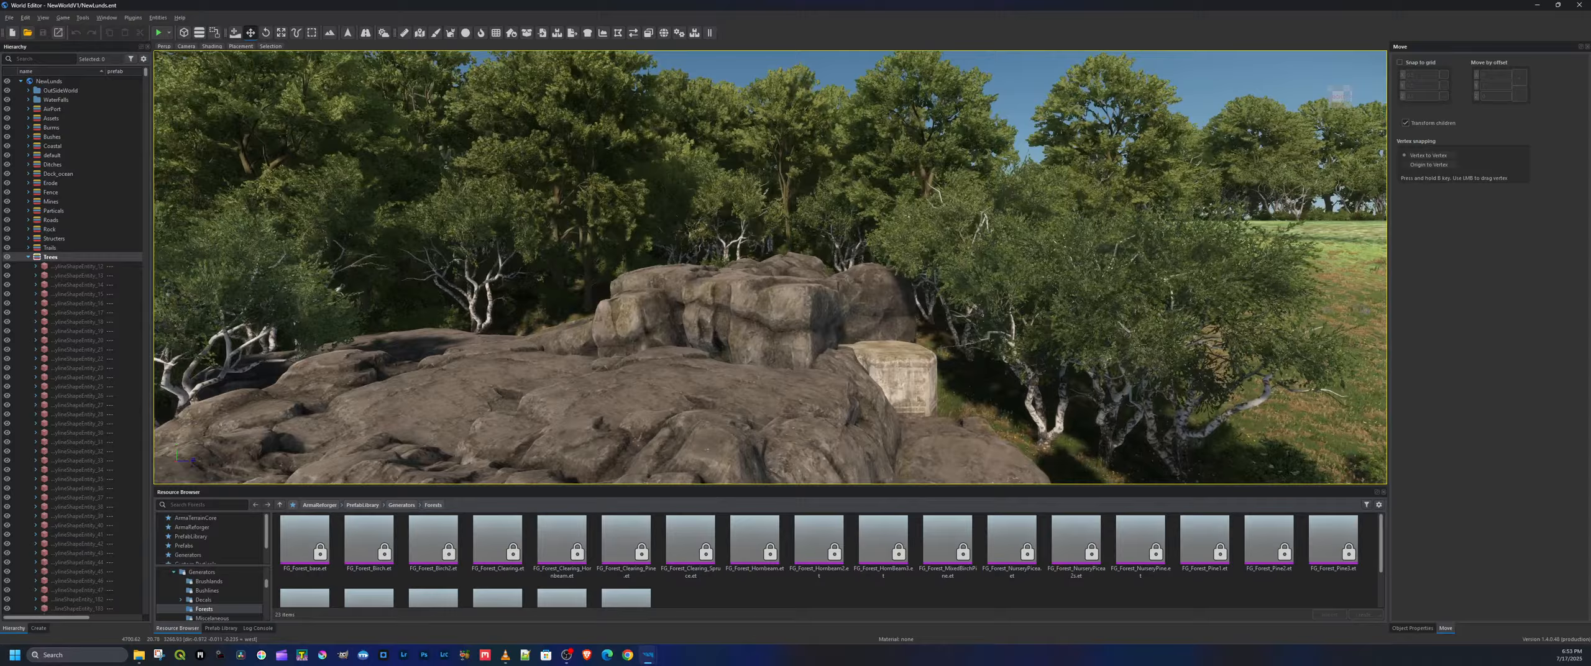
pyautogui.press('w')
pyautogui.moveTo(770, 267); pyautogui.dragTo(920, 264, button='right')
pyautogui.press('a')
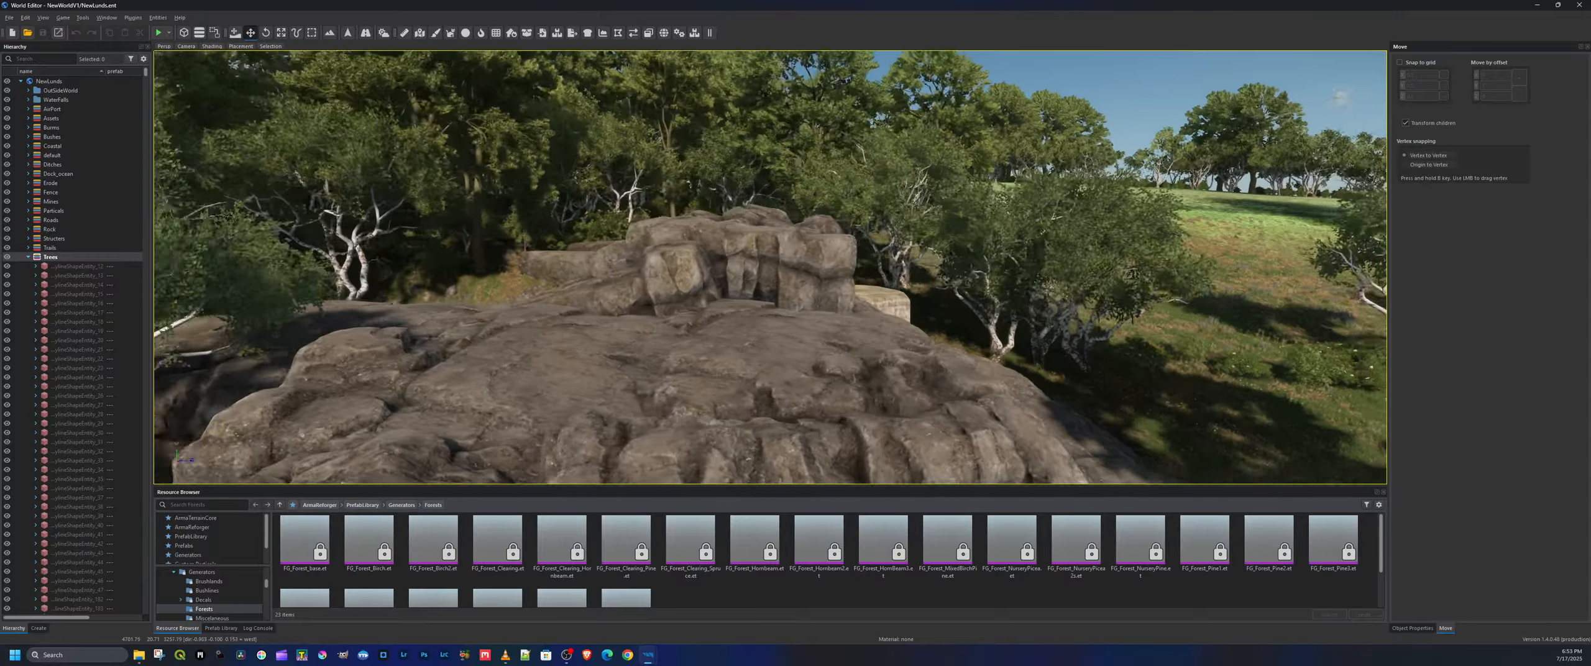
# Inspect the stairway and rock chambers of the cave inside the outcrop, including its wooded surroundings
pyautogui.moveTo(770, 267); pyautogui.dragTo(895, 263, button='right')
pyautogui.press('a')
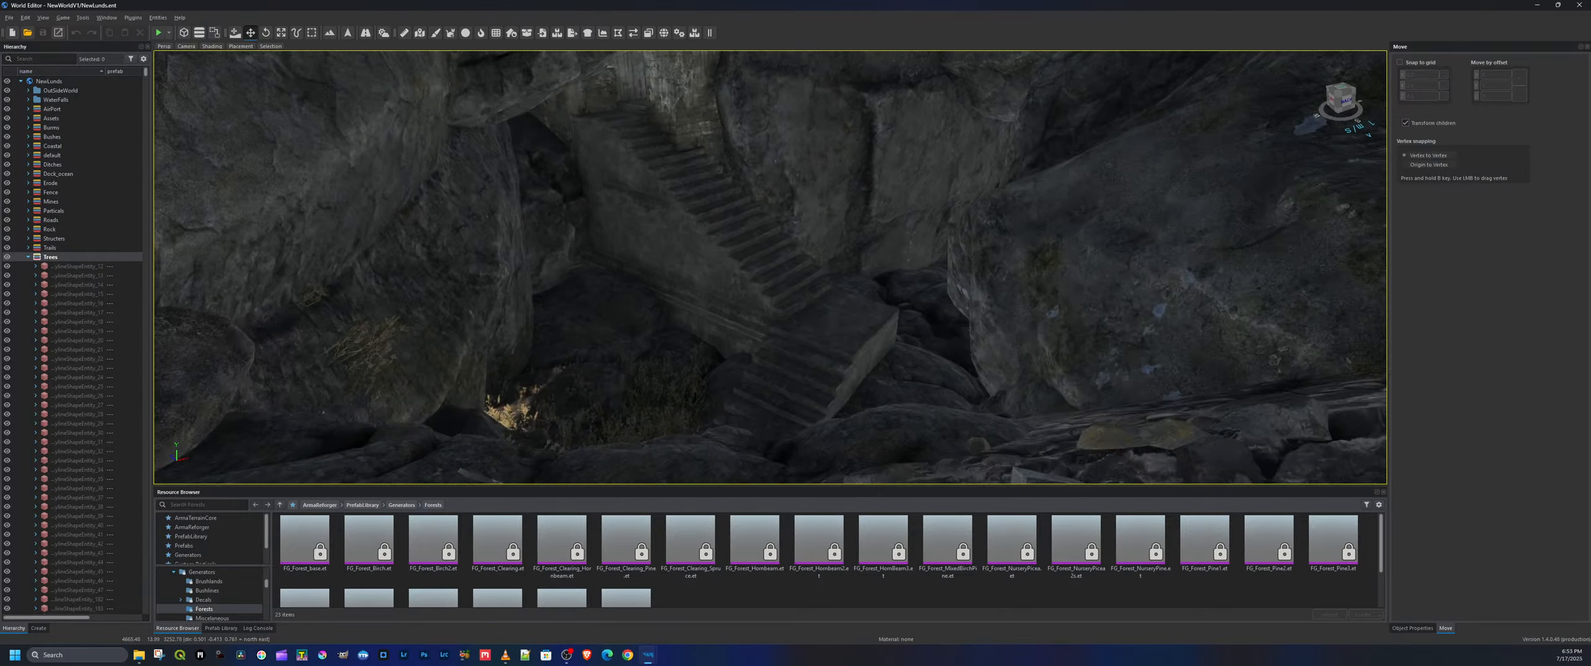
pyautogui.moveTo(770, 267); pyautogui.dragTo(892, 236, button='right')
pyautogui.press('w')
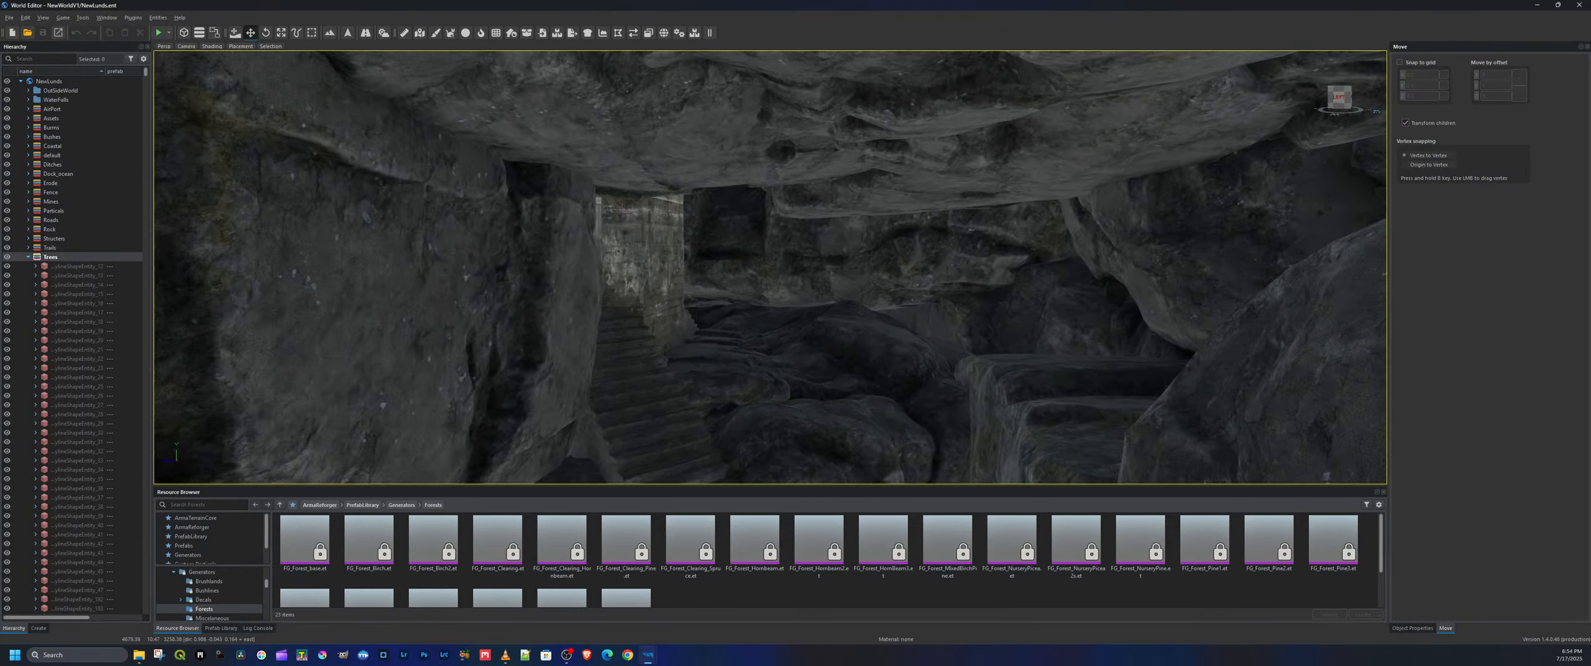
pyautogui.press('w')
pyautogui.moveTo(771, 267); pyautogui.dragTo(248, 261, button='right')
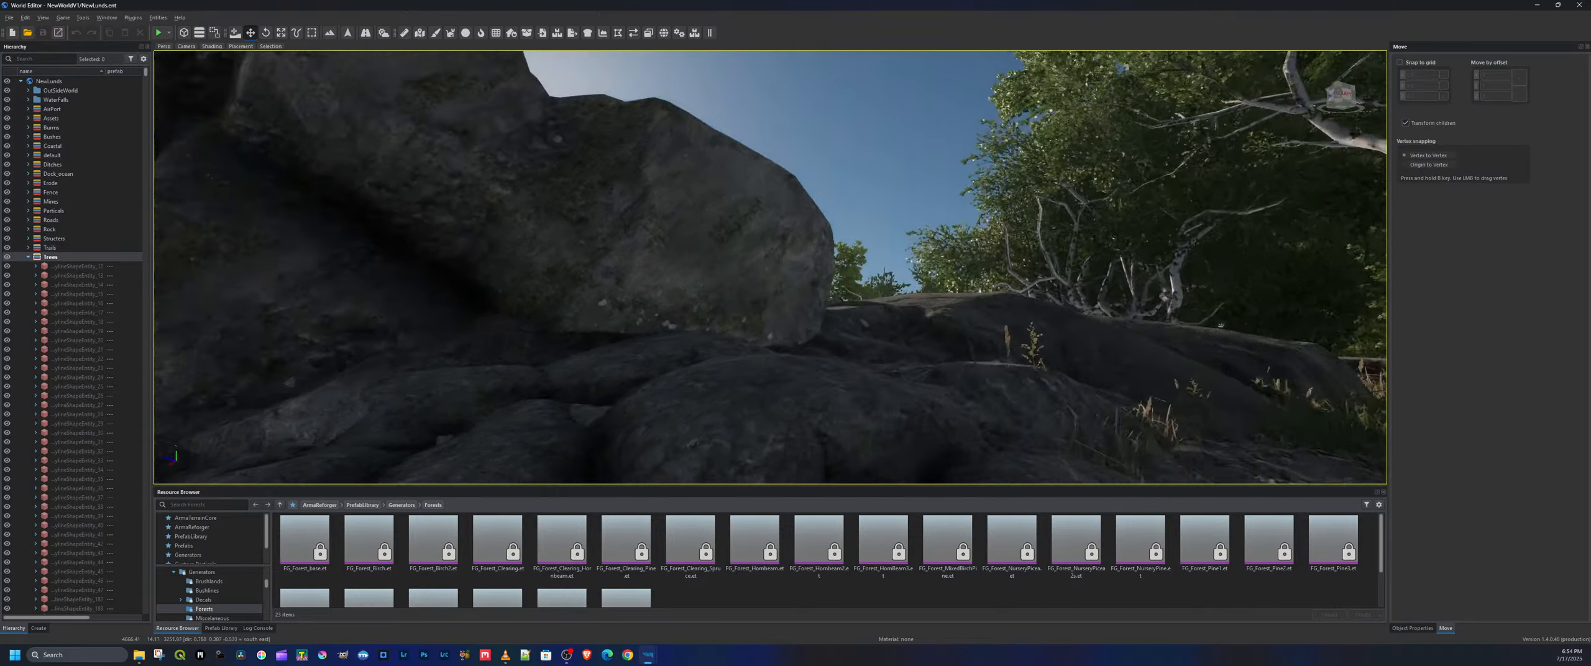
pyautogui.moveTo(771, 267); pyautogui.dragTo(535, 280, button='right')
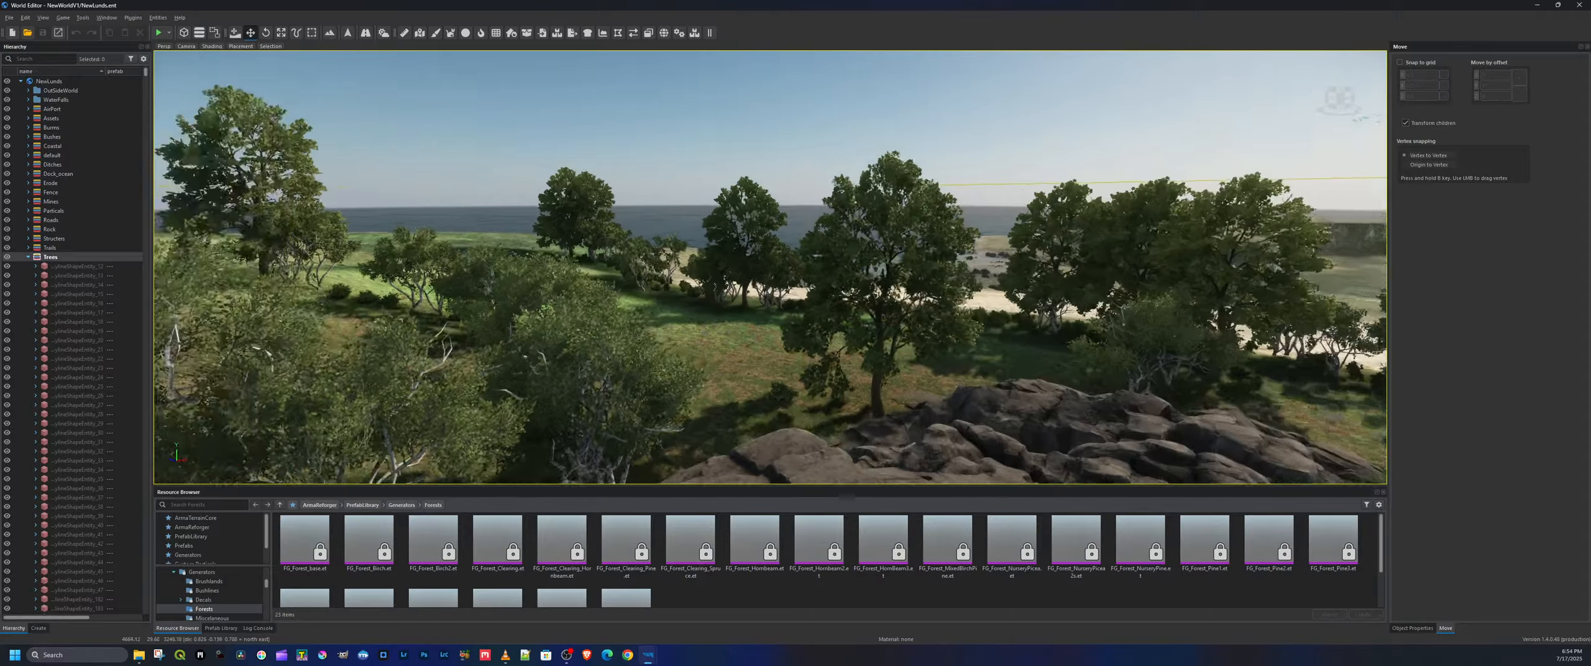
pyautogui.moveTo(771, 268); pyautogui.dragTo(547, 248, button='right')
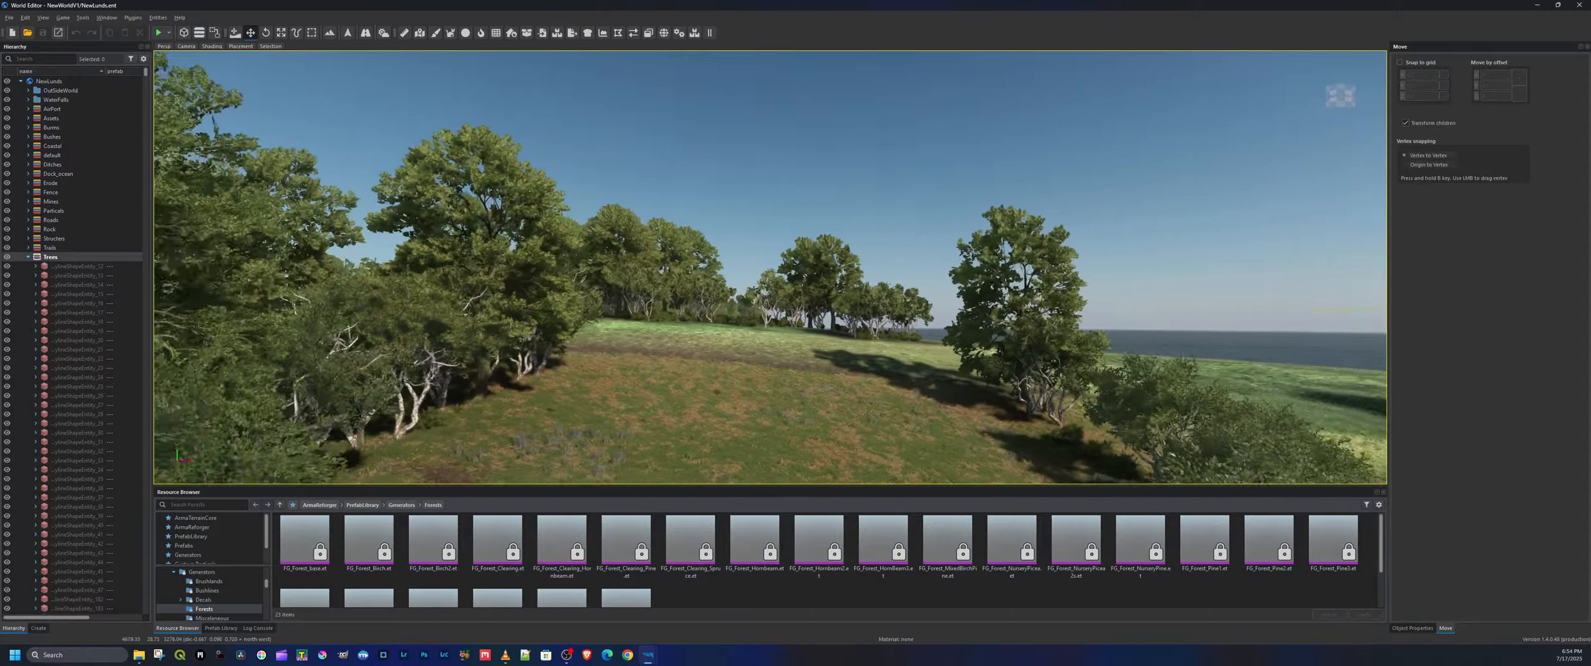
pyautogui.moveTo(771, 268); pyautogui.dragTo(299, 304, button='right')
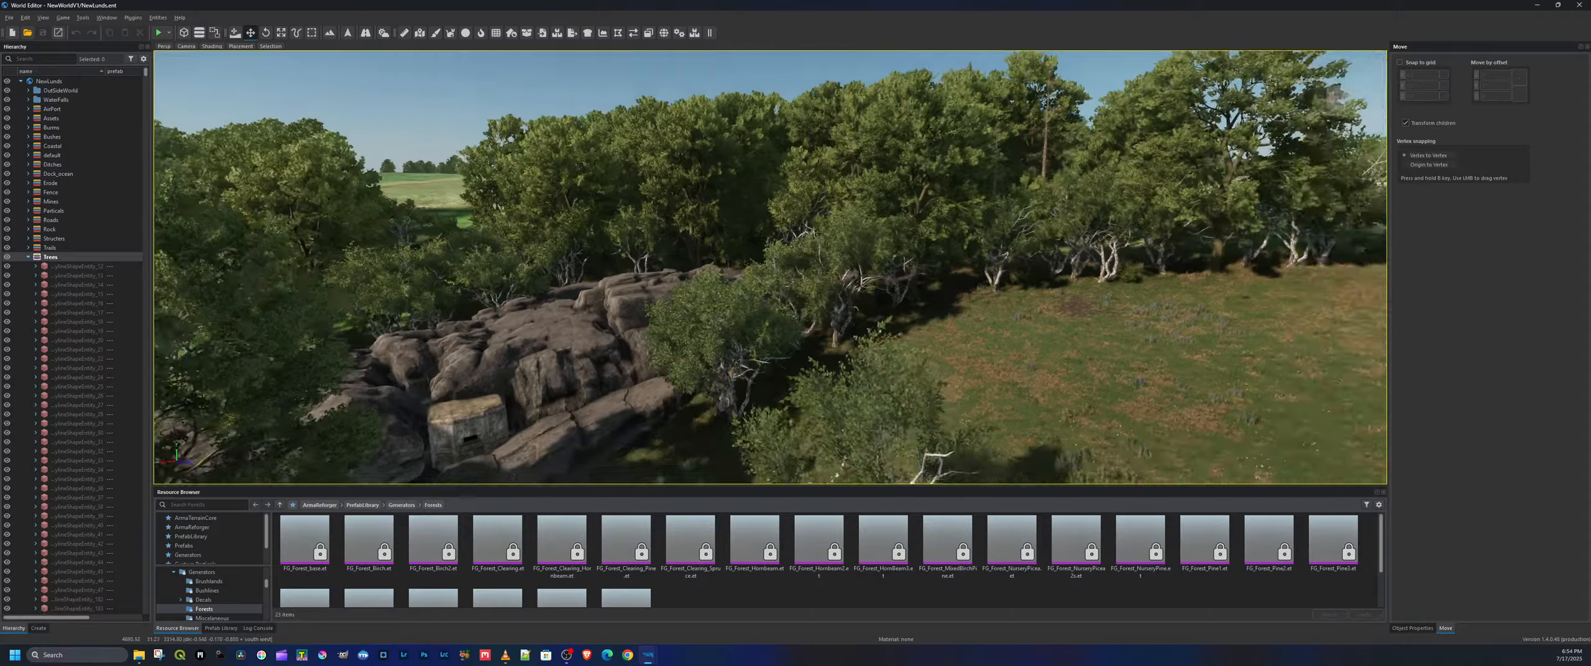
pyautogui.moveTo(771, 268); pyautogui.dragTo(1368, 217, button='right')
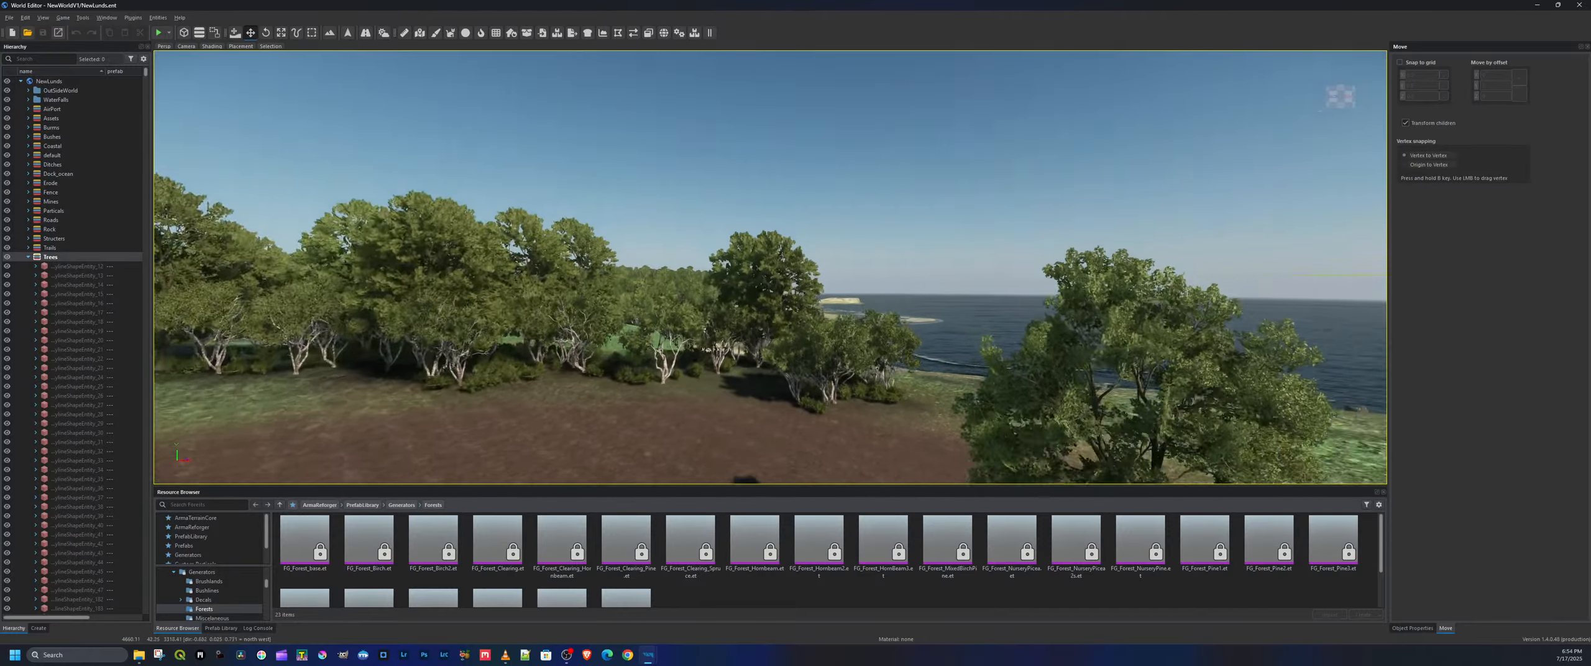
# Look along the coast past the village and examine the bare headland beside the bay as a building site
pyautogui.press('w')
pyautogui.moveTo(771, 268); pyautogui.dragTo(706, 280, button='right')
pyautogui.press('w')
pyautogui.press('w')
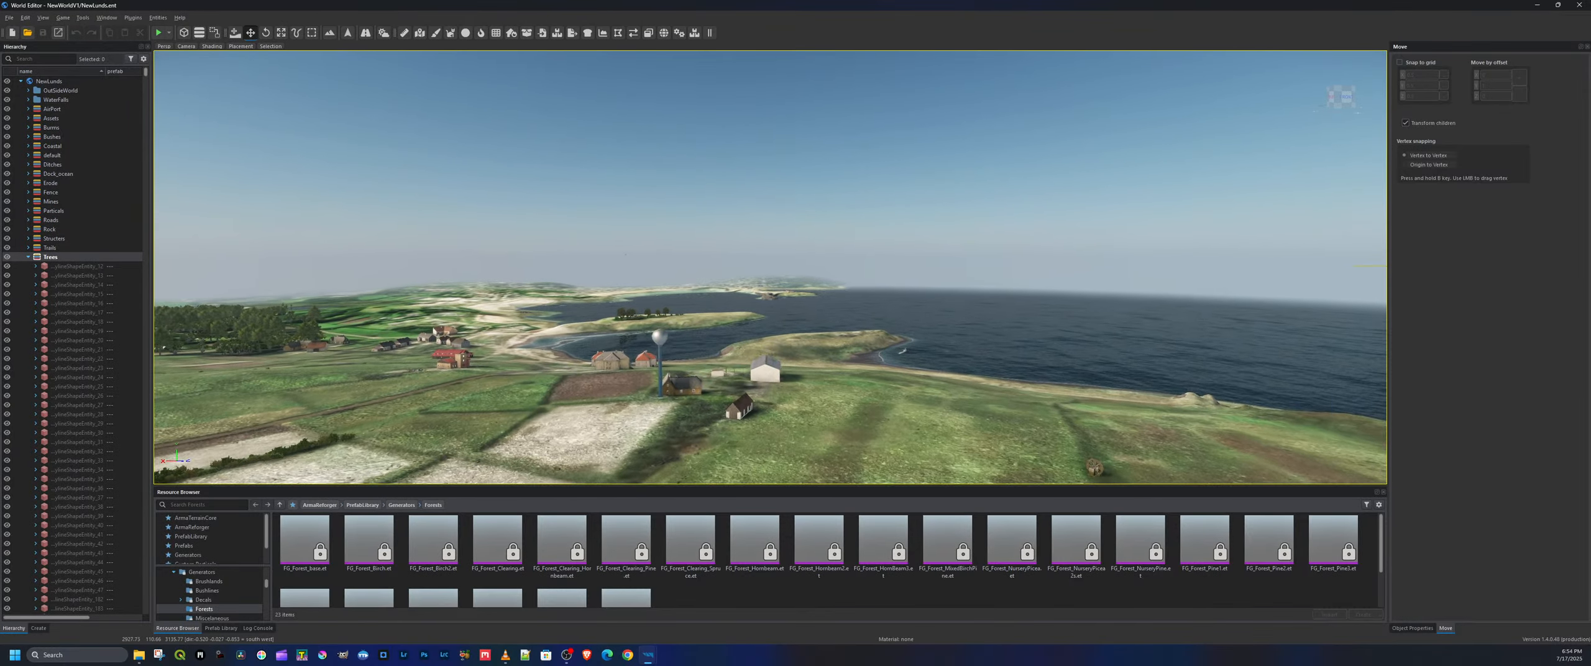
pyautogui.moveTo(706, 280); pyautogui.dragTo(622, 345, button='right')
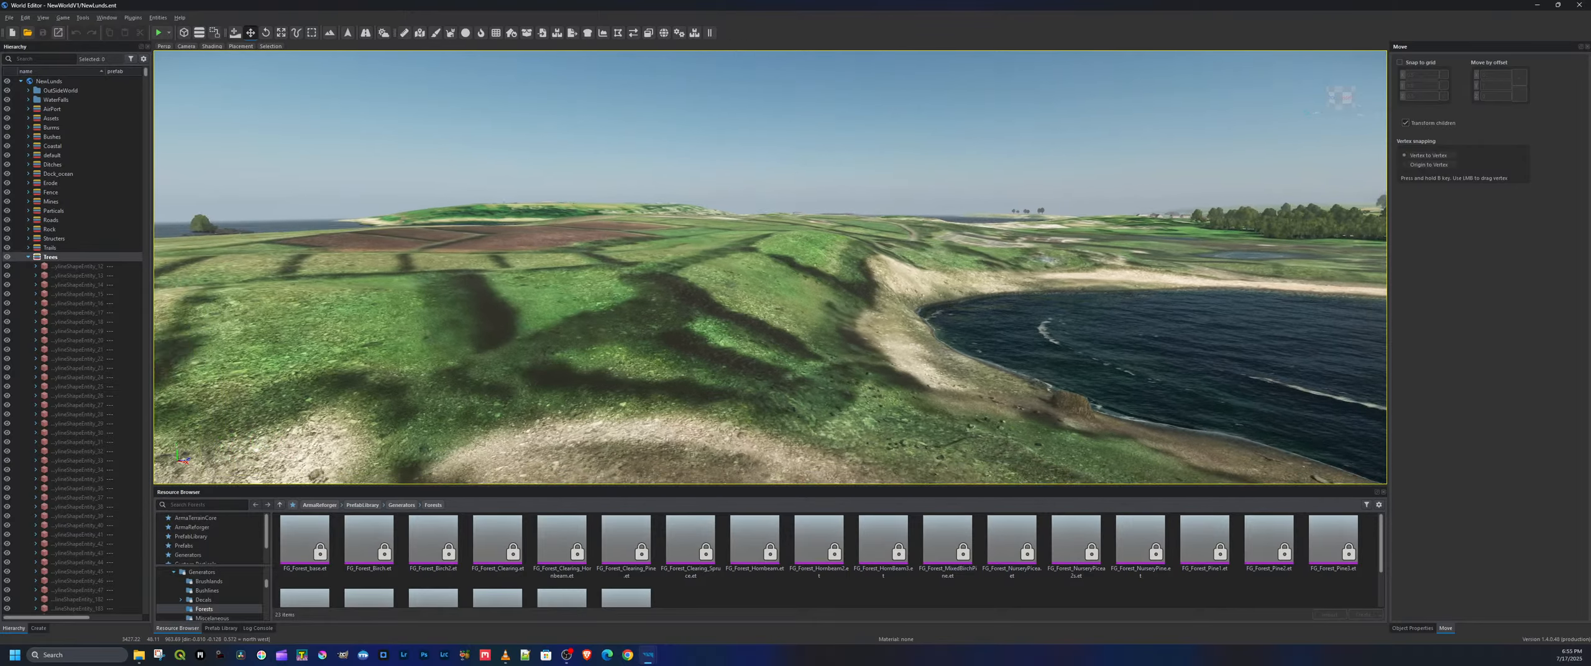
pyautogui.press('q')
pyautogui.moveTo(777, 157); pyautogui.dragTo(737, 228, button='right')
pyautogui.press('a')
pyautogui.press('a')
pyautogui.press('a')
pyautogui.press('d')
pyautogui.press('q')
pyautogui.press('a')
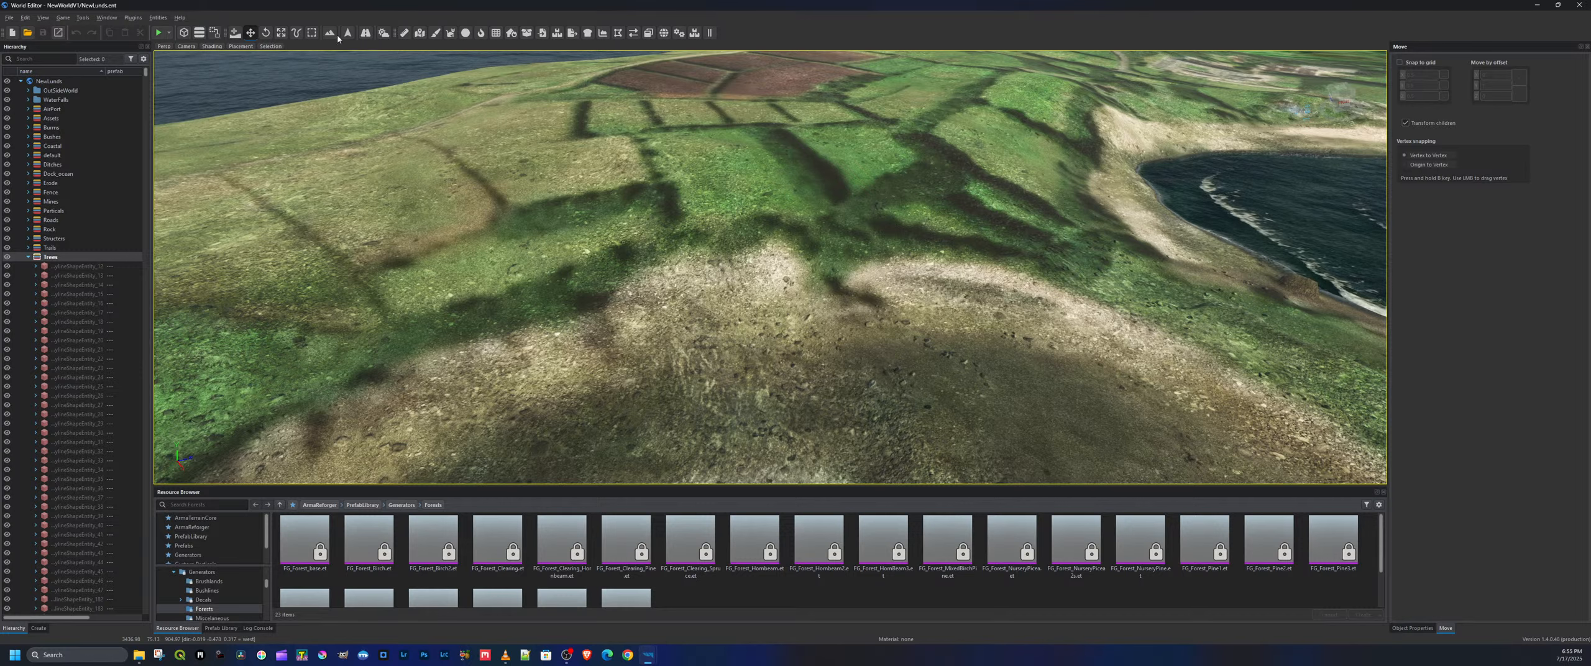
# Activate the Vector tool, and add a layer named Cave to the NewLands world as the active layer
pyautogui.press('v')
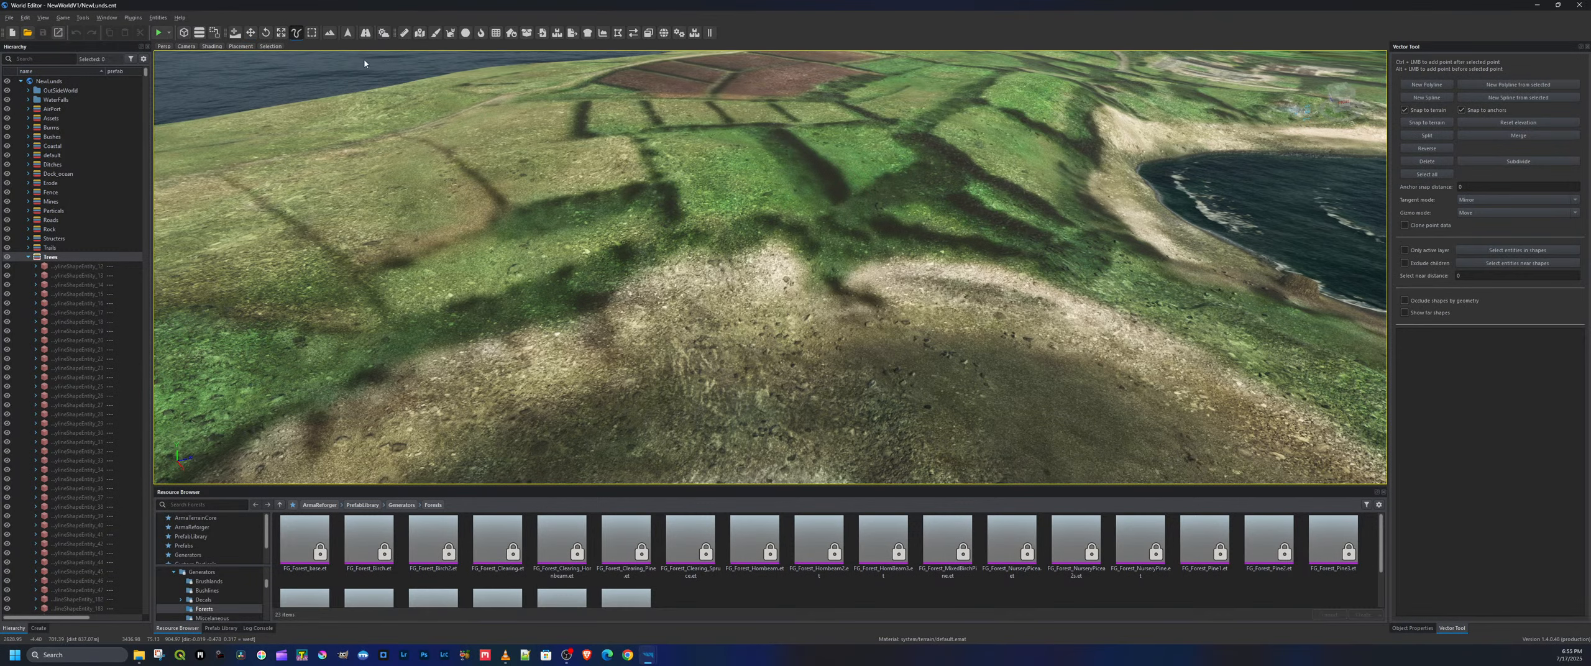
pyautogui.click(29, 258)
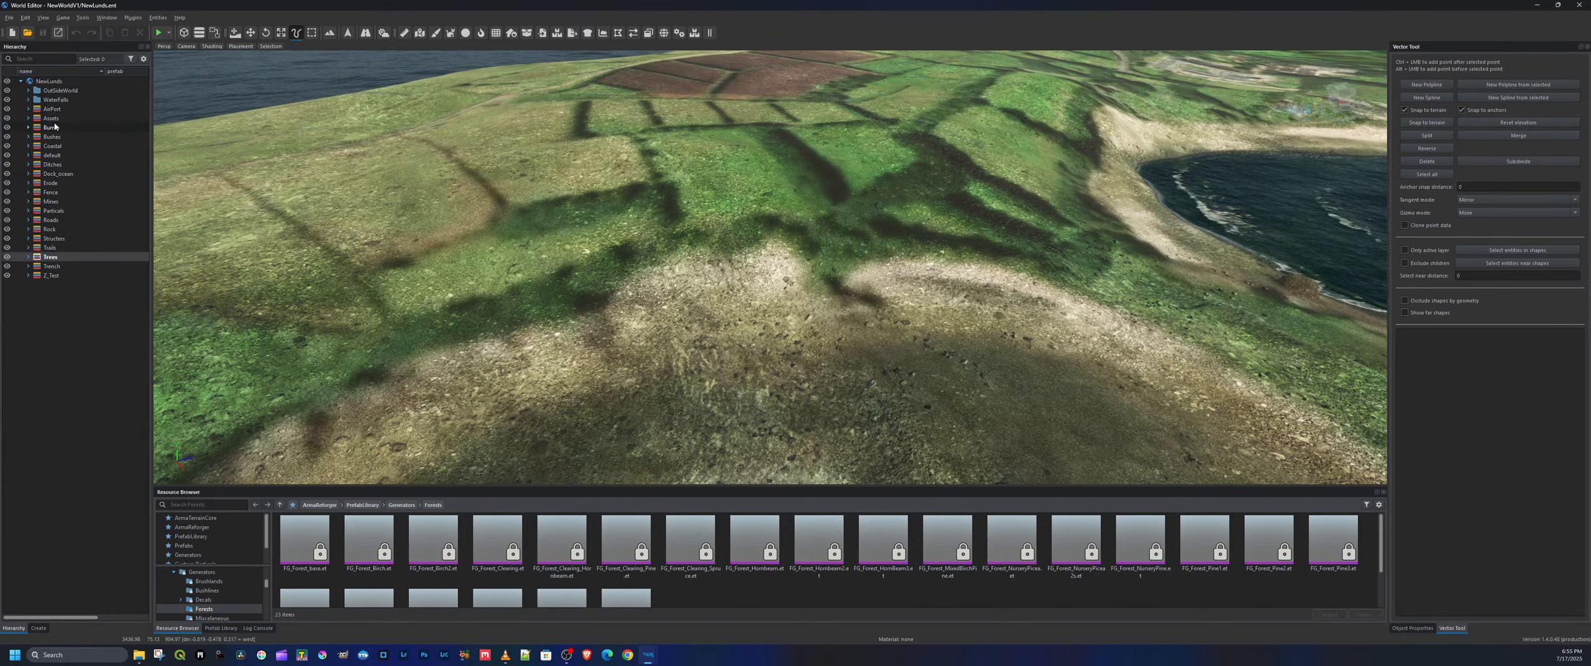
pyautogui.click(54, 84)
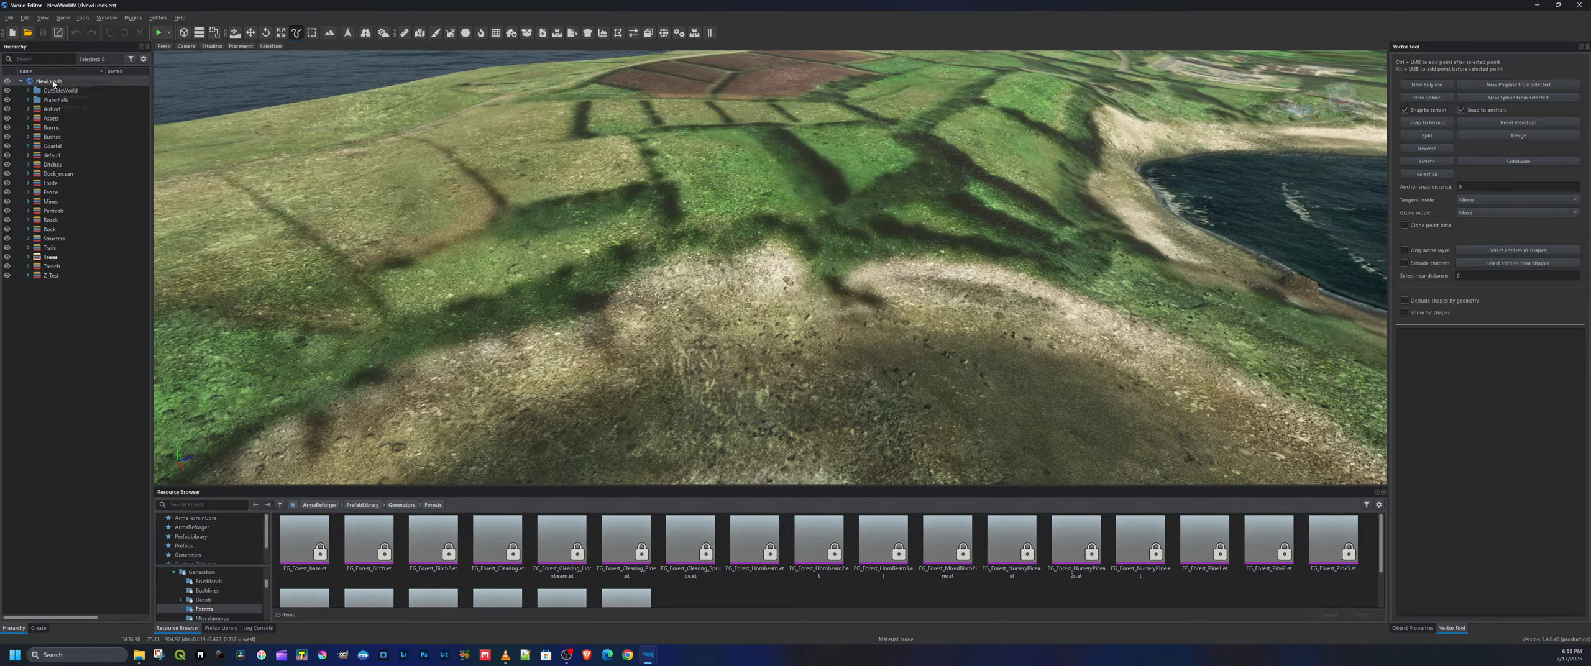
pyautogui.rightClick(54, 83)
pyautogui.click(83, 98)
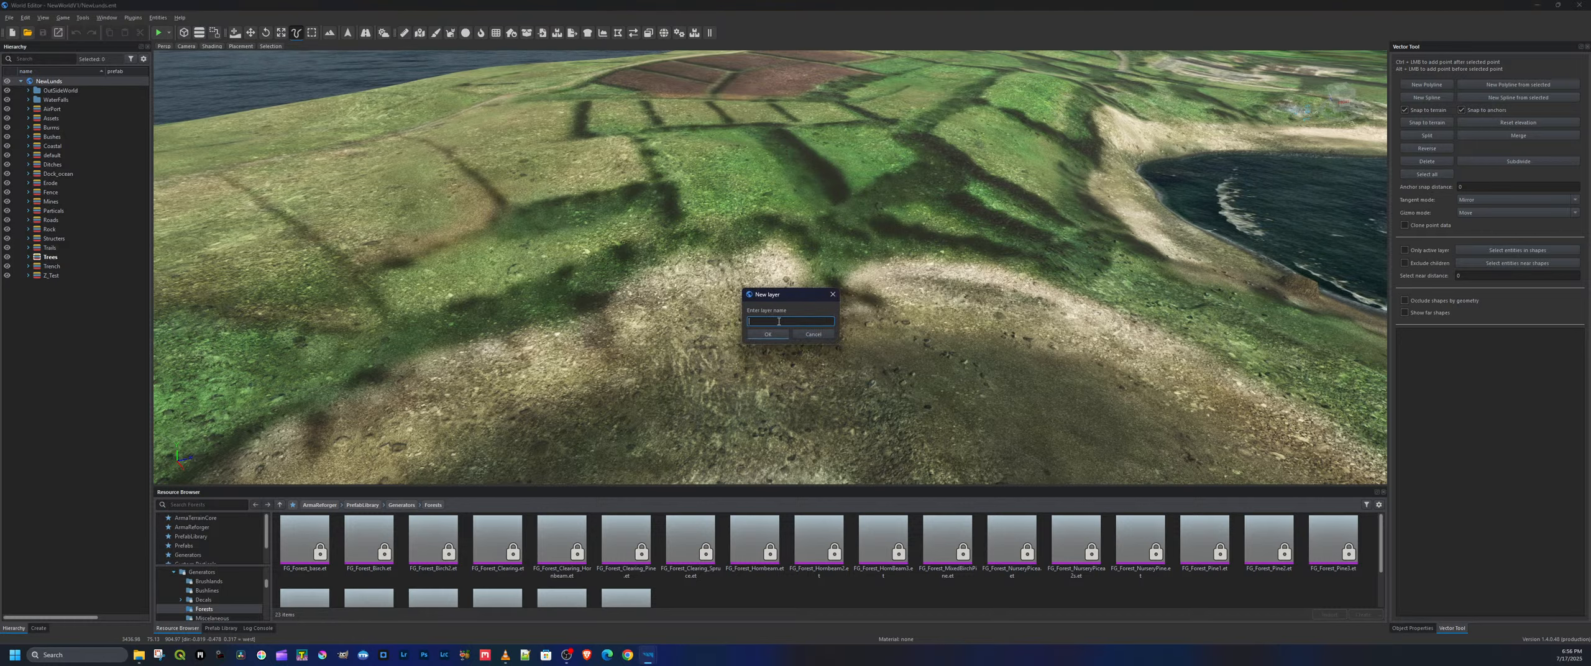
pyautogui.write('Cave')
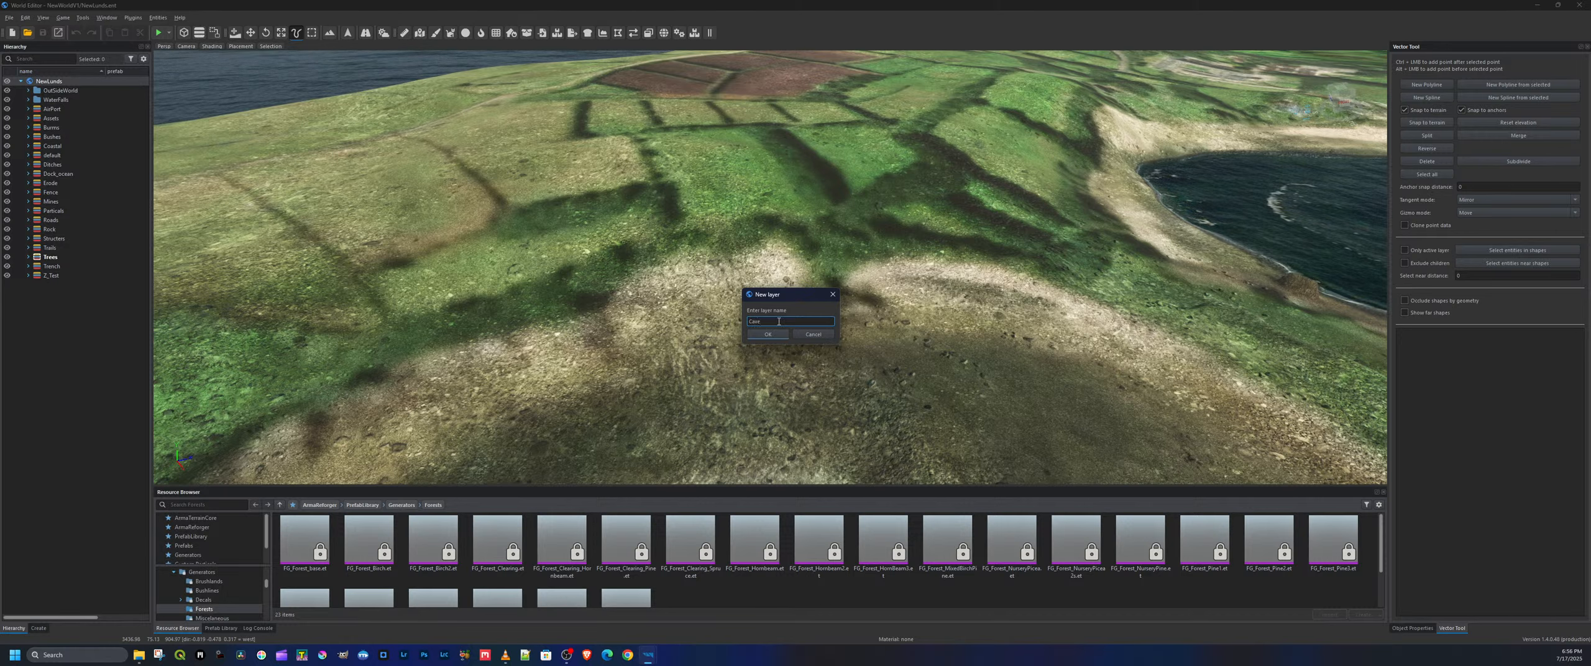
pyautogui.click(778, 336)
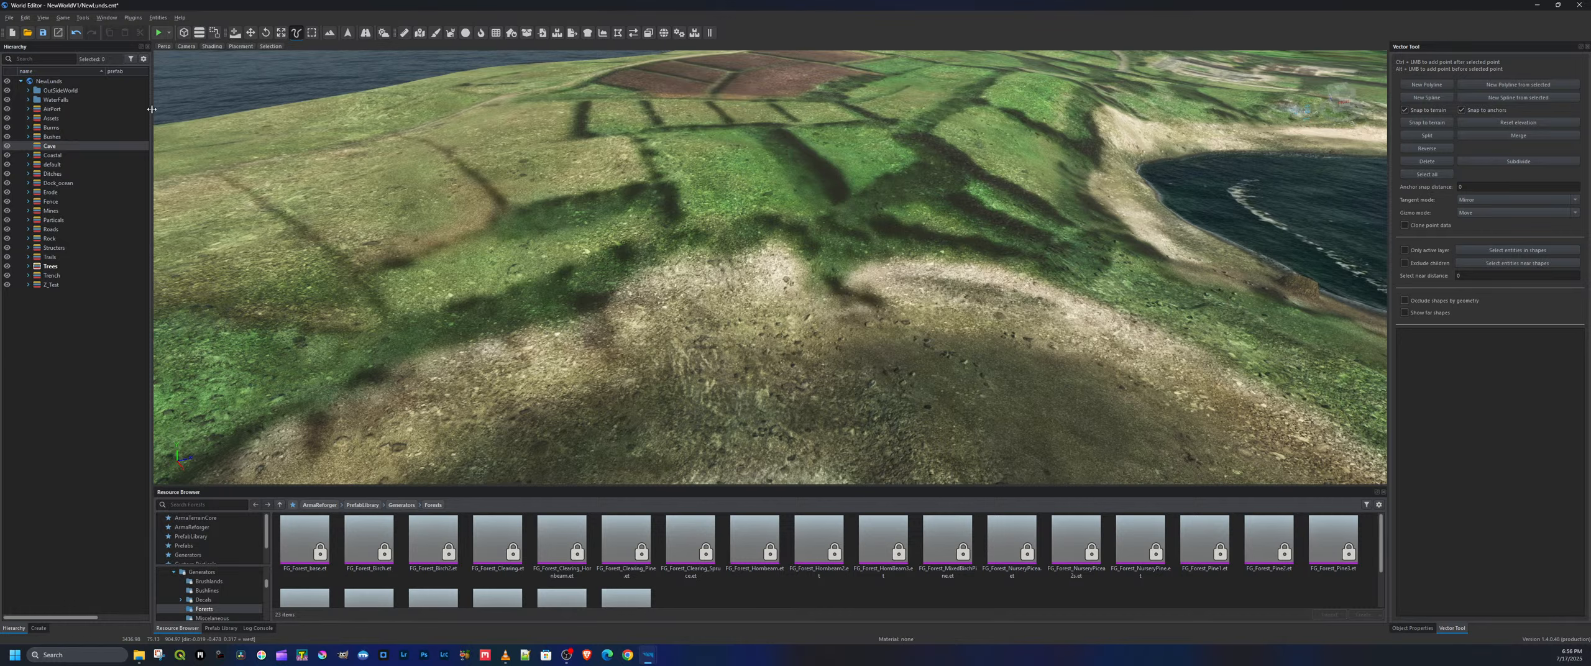
pyautogui.doubleClick(50, 147)
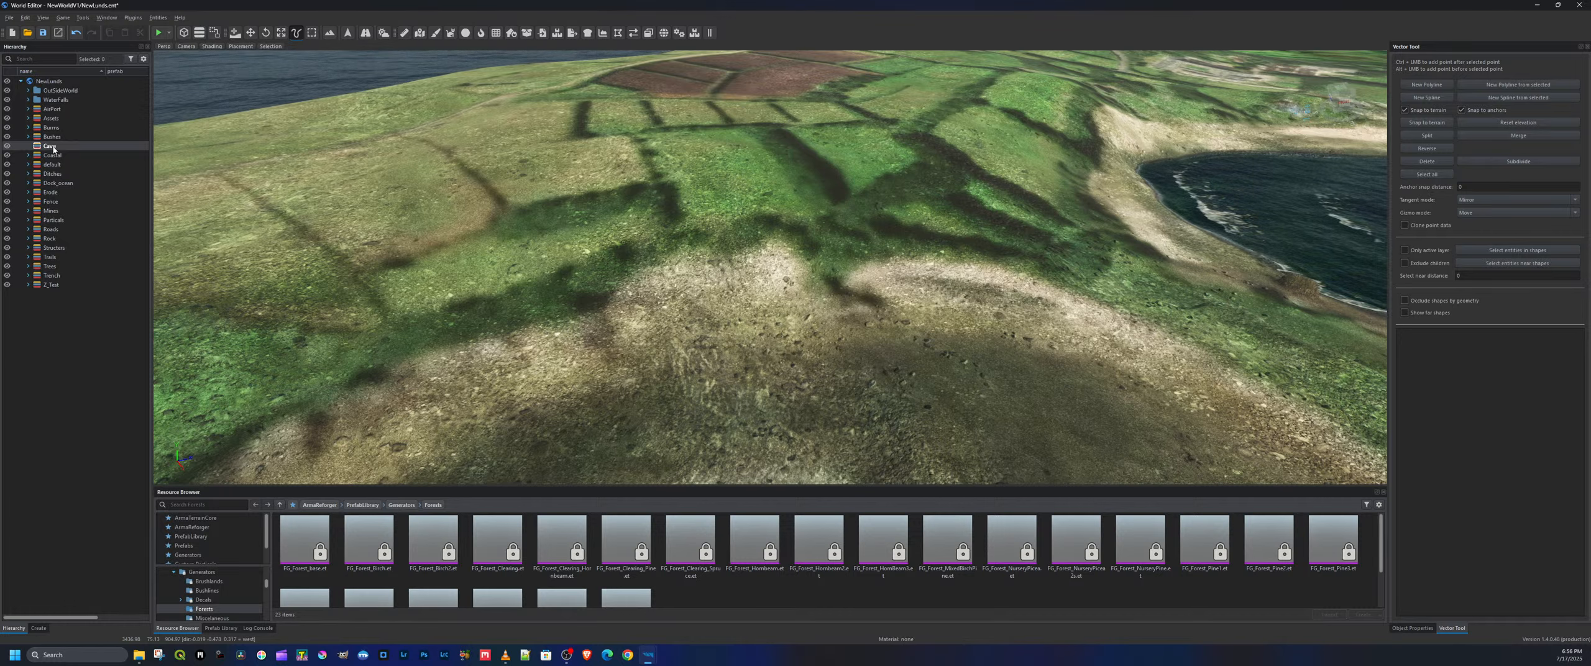
# Draw a seven-point spline on the terrain, running inland across the bare headland from near the shoreline
pyautogui.click(1434, 98)
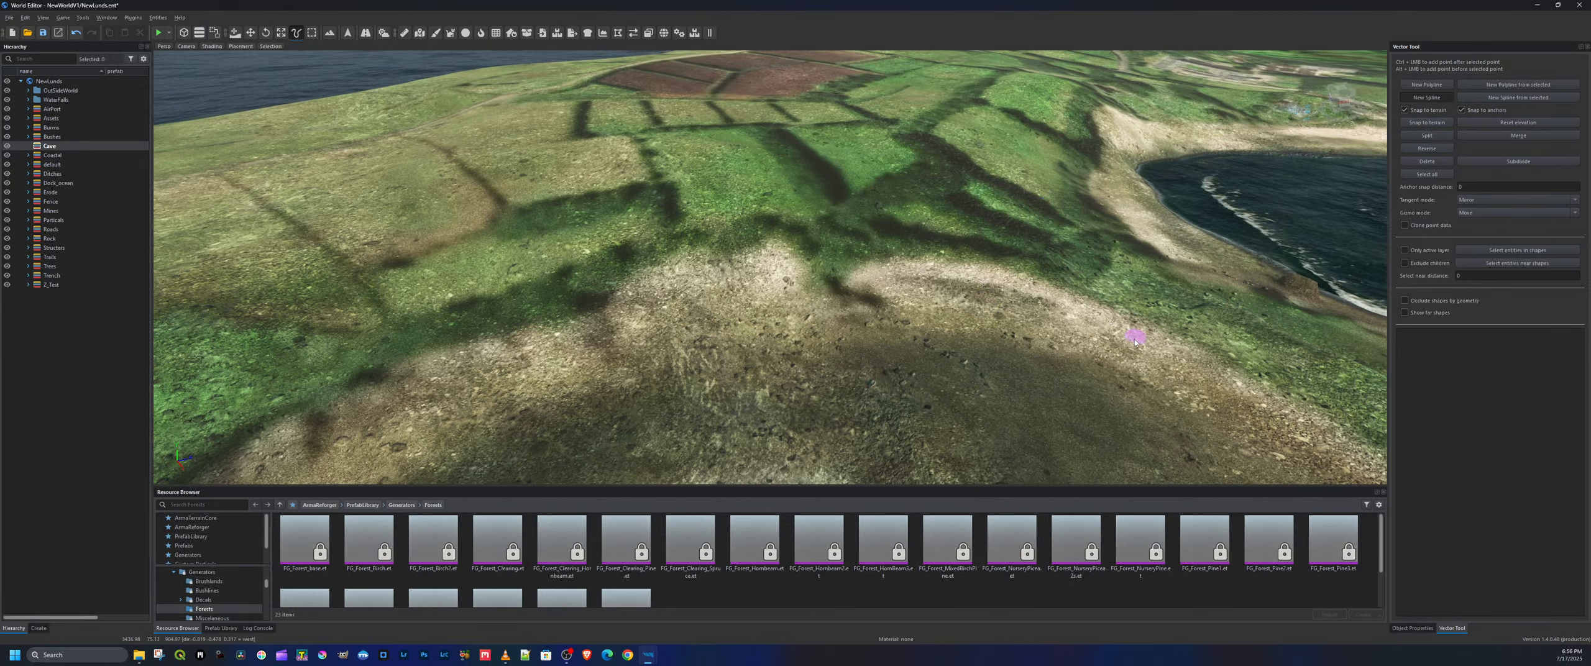
pyautogui.moveTo(1049, 356); pyautogui.dragTo(1178, 343, button='right')
pyautogui.press('a')
pyautogui.press('d')
pyautogui.press('a')
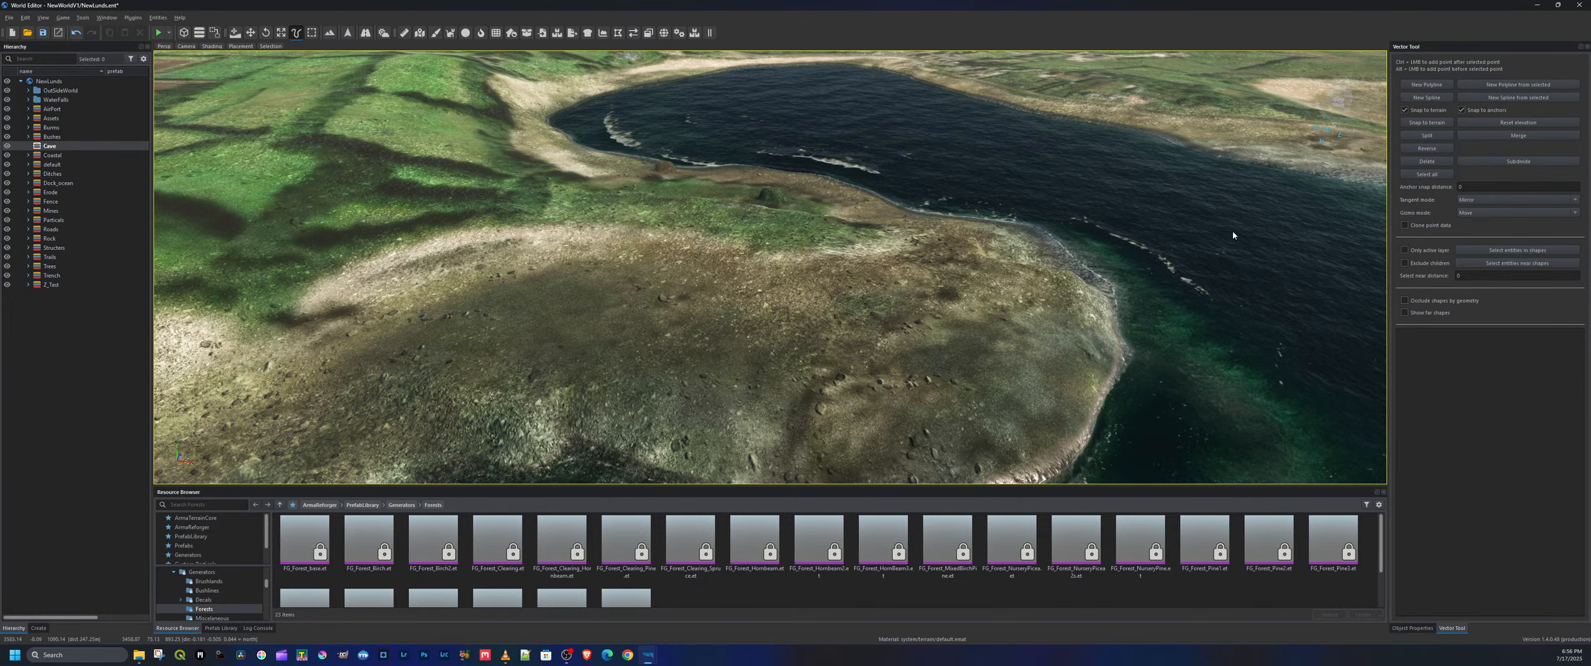
pyautogui.click(1427, 98)
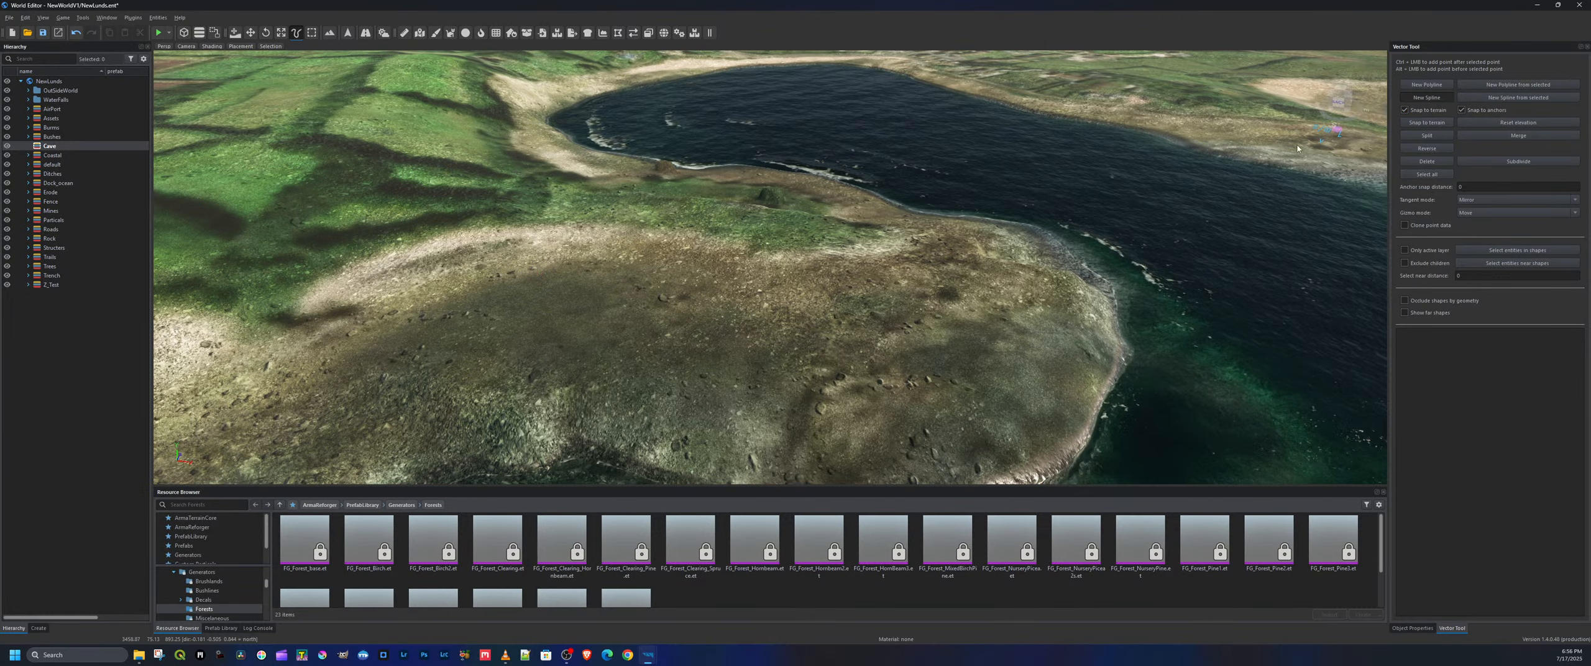
pyautogui.click(1072, 356)
pyautogui.moveTo(1072, 356); pyautogui.dragTo(1004, 340)
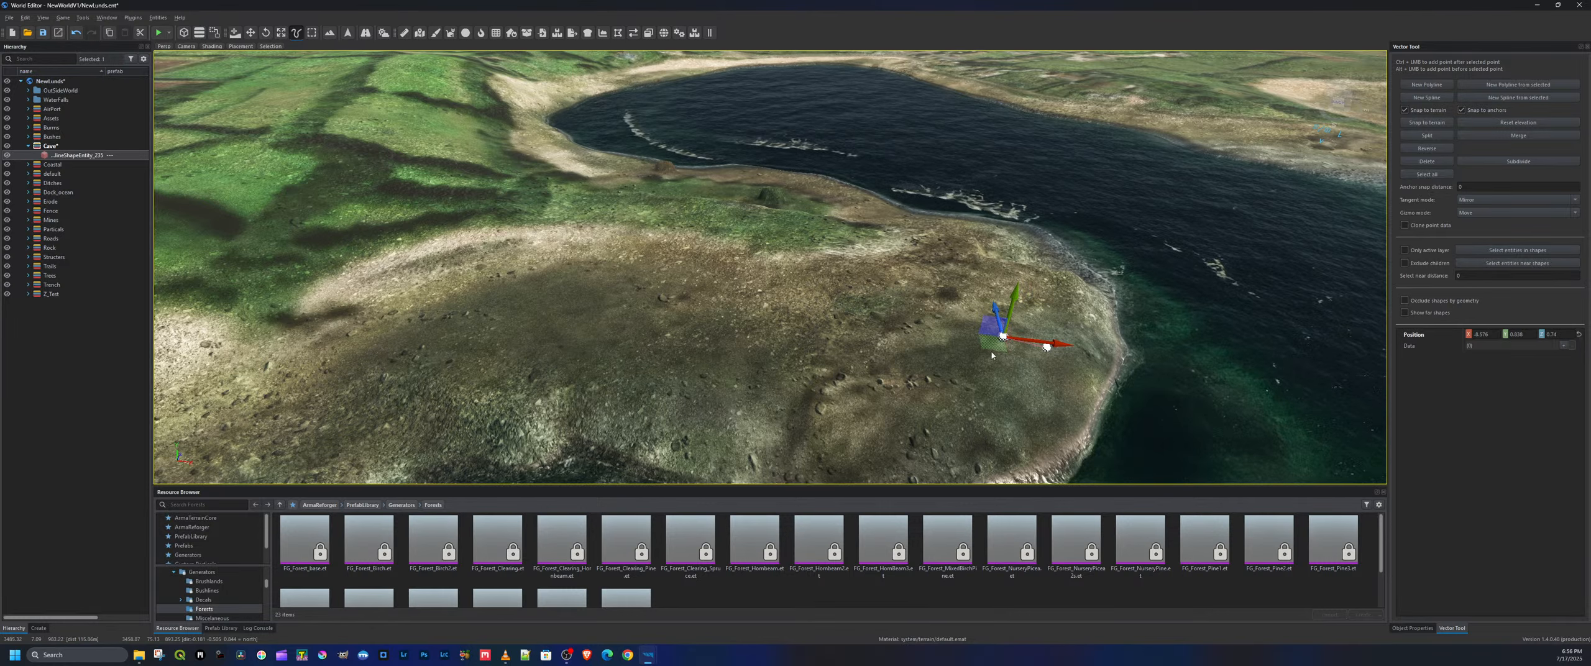
pyautogui.keyDown('alt'); pyautogui.click(920, 346); pyautogui.keyUp('alt')
pyautogui.keyDown('alt'); pyautogui.click(871, 344); pyautogui.keyUp('alt')
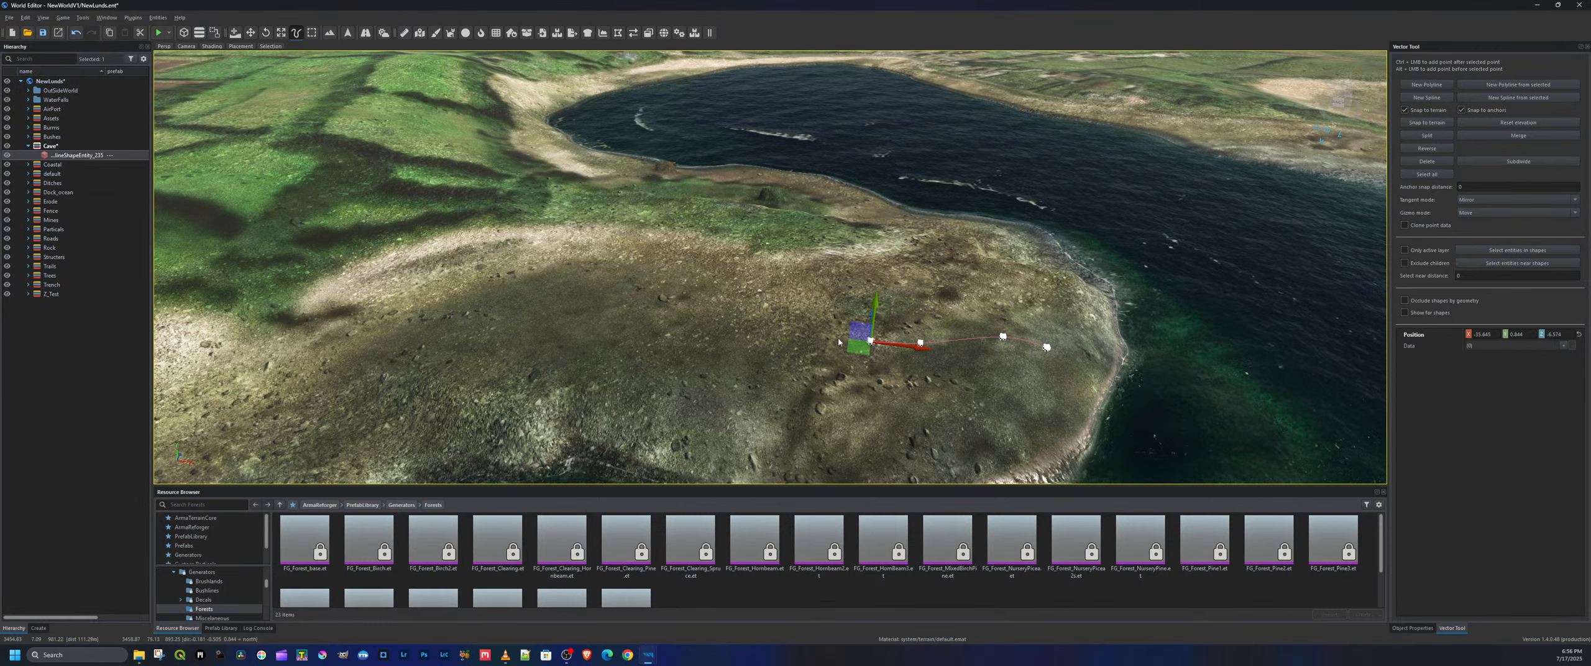
pyautogui.keyDown('alt'); pyautogui.click(776, 303); pyautogui.keyUp('alt')
pyautogui.keyDown('alt'); pyautogui.click(734, 288); pyautogui.keyUp('alt')
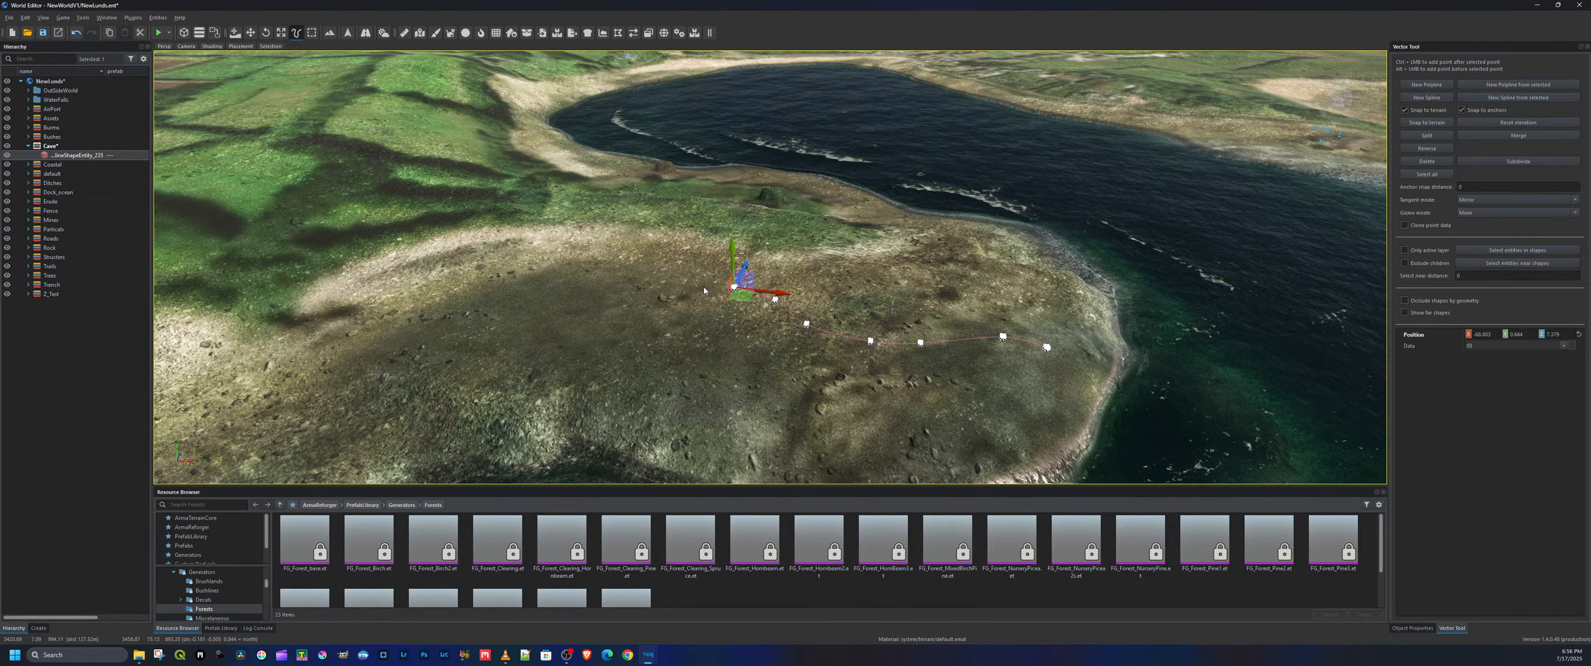
pyautogui.keyDown('alt'); pyautogui.click(671, 289); pyautogui.keyUp('alt')
pyautogui.keyDown('alt'); pyautogui.click(629, 296); pyautogui.keyUp('alt')
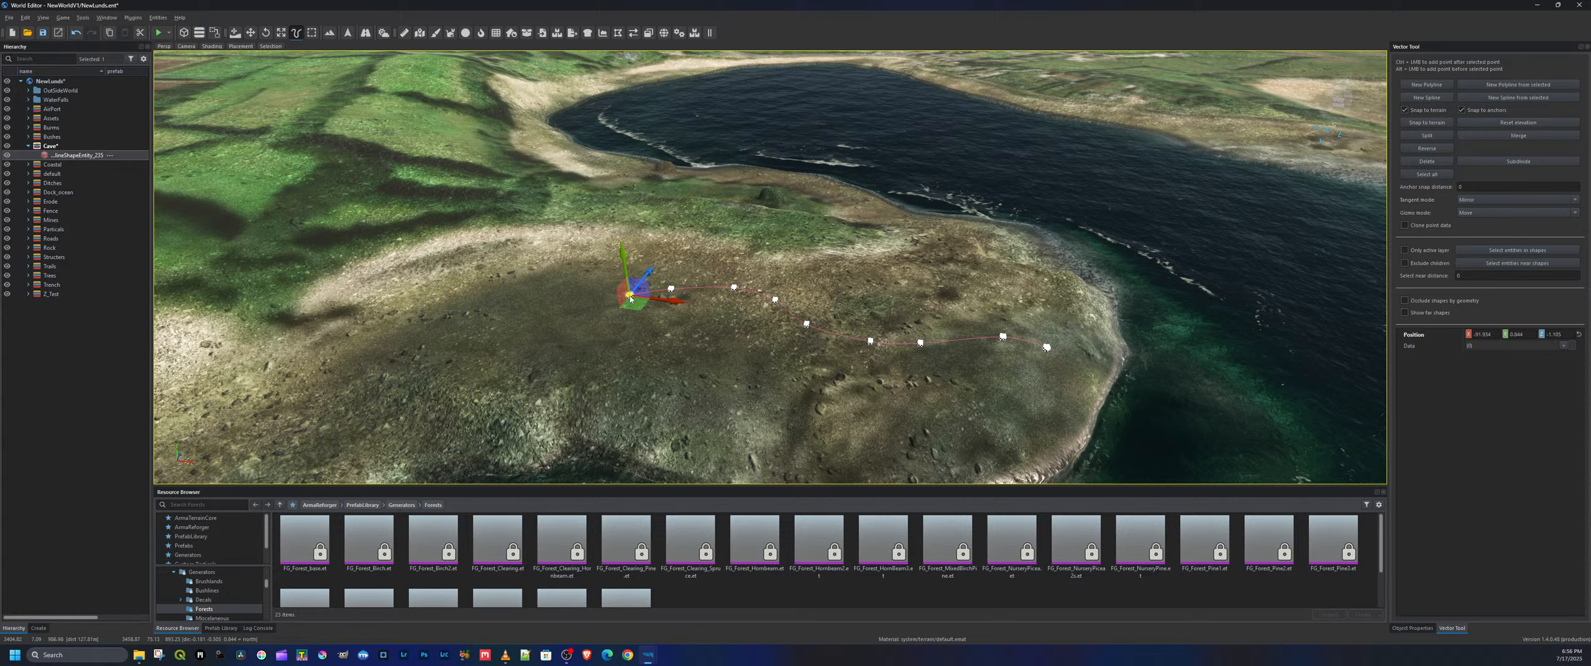
pyautogui.keyDown('alt'); pyautogui.click(589, 292); pyautogui.keyUp('alt')
pyautogui.keyDown('alt'); pyautogui.click(556, 284); pyautogui.keyUp('alt')
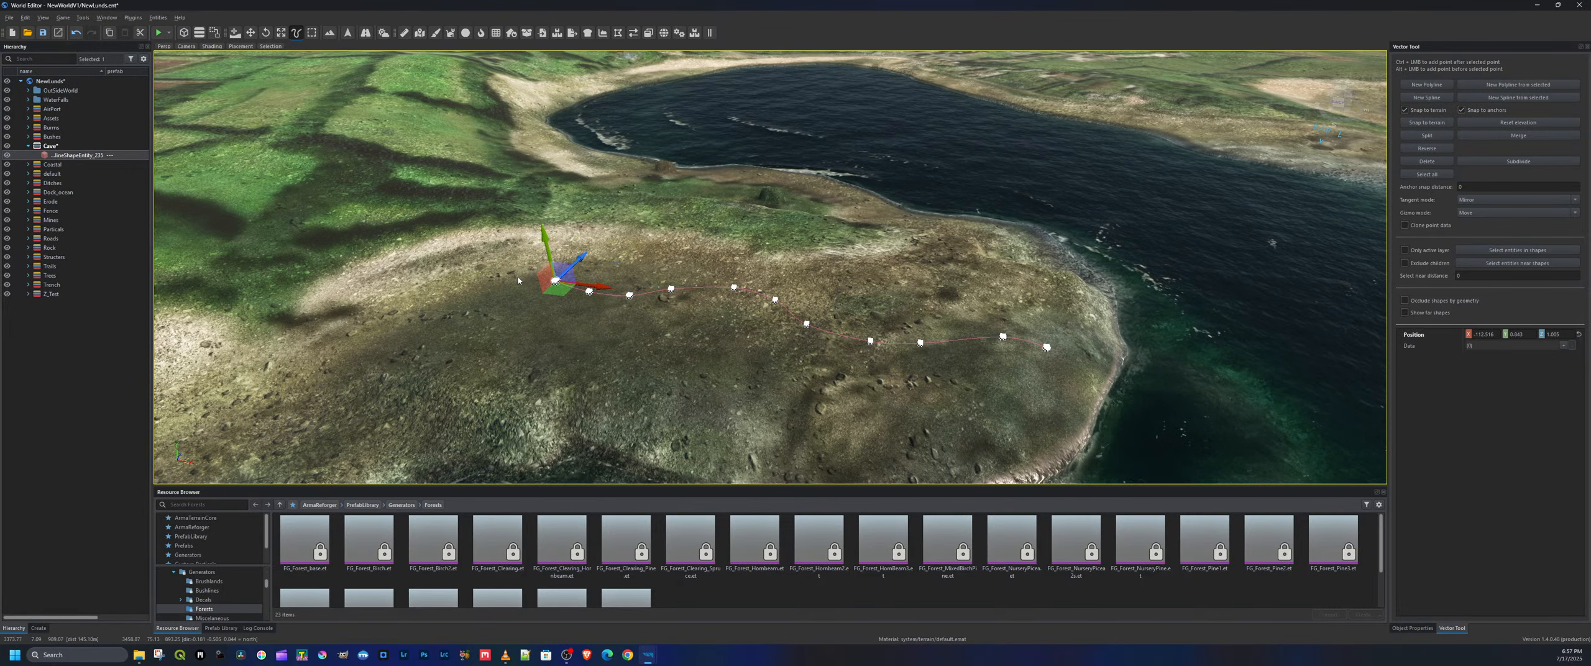
pyautogui.hotkey('ctrl', 'z')
pyautogui.hotkey('ctrl', 'z')
pyautogui.hotkey('ctrl', 'z')
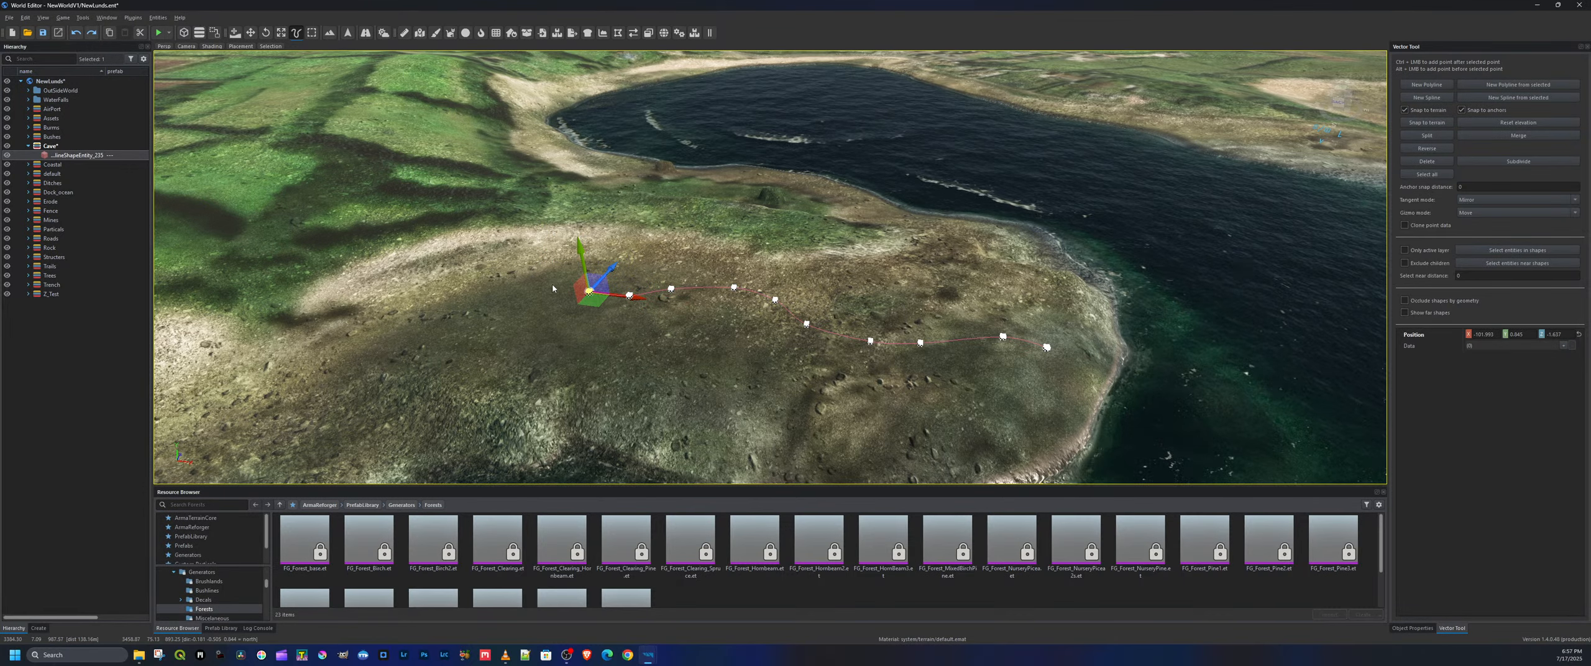
pyautogui.hotkey('ctrl', 'z')
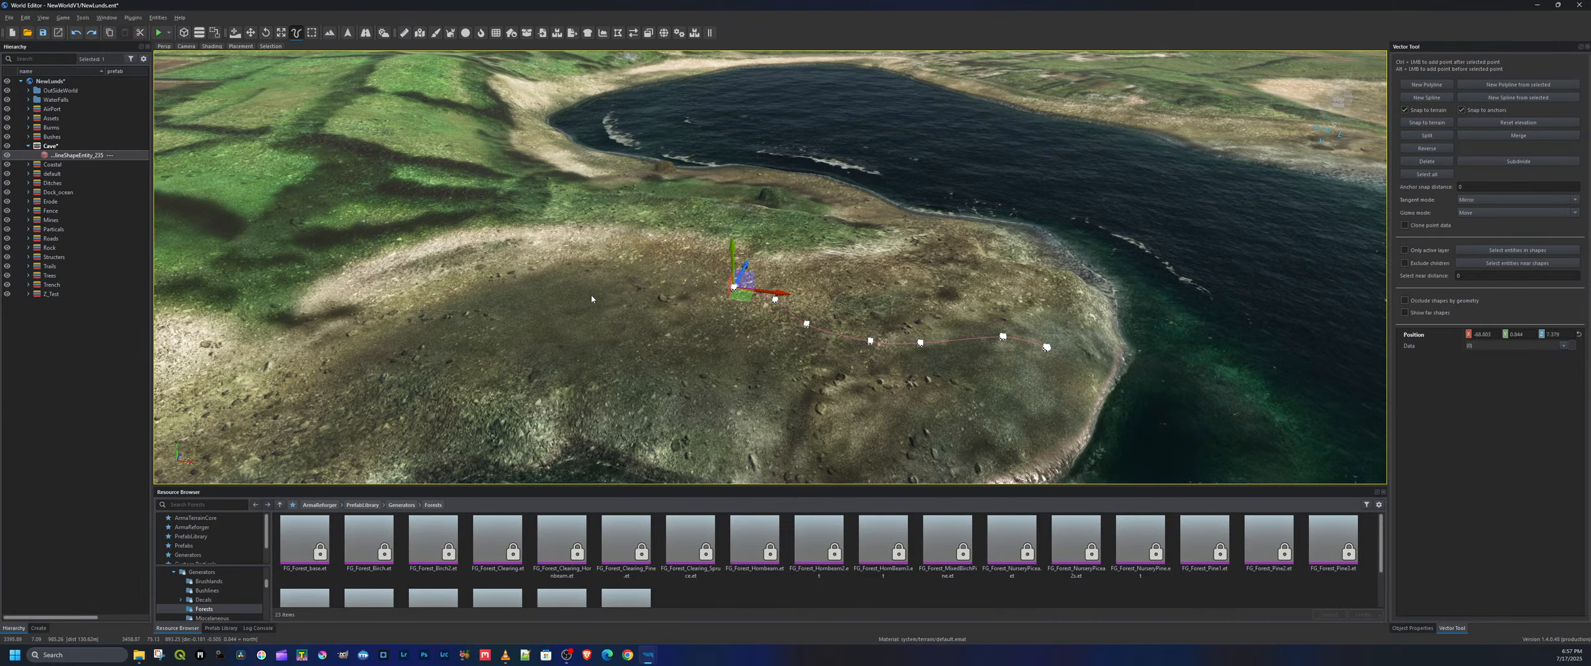
# Extend the seaward end of the cave spline past the shoreline, ending with an eighth point in the water
pyautogui.press('d')
pyautogui.moveTo(756, 308); pyautogui.dragTo(579, 310, button='right')
pyautogui.moveTo(754, 258); pyautogui.dragTo(1014, 289, button='right')
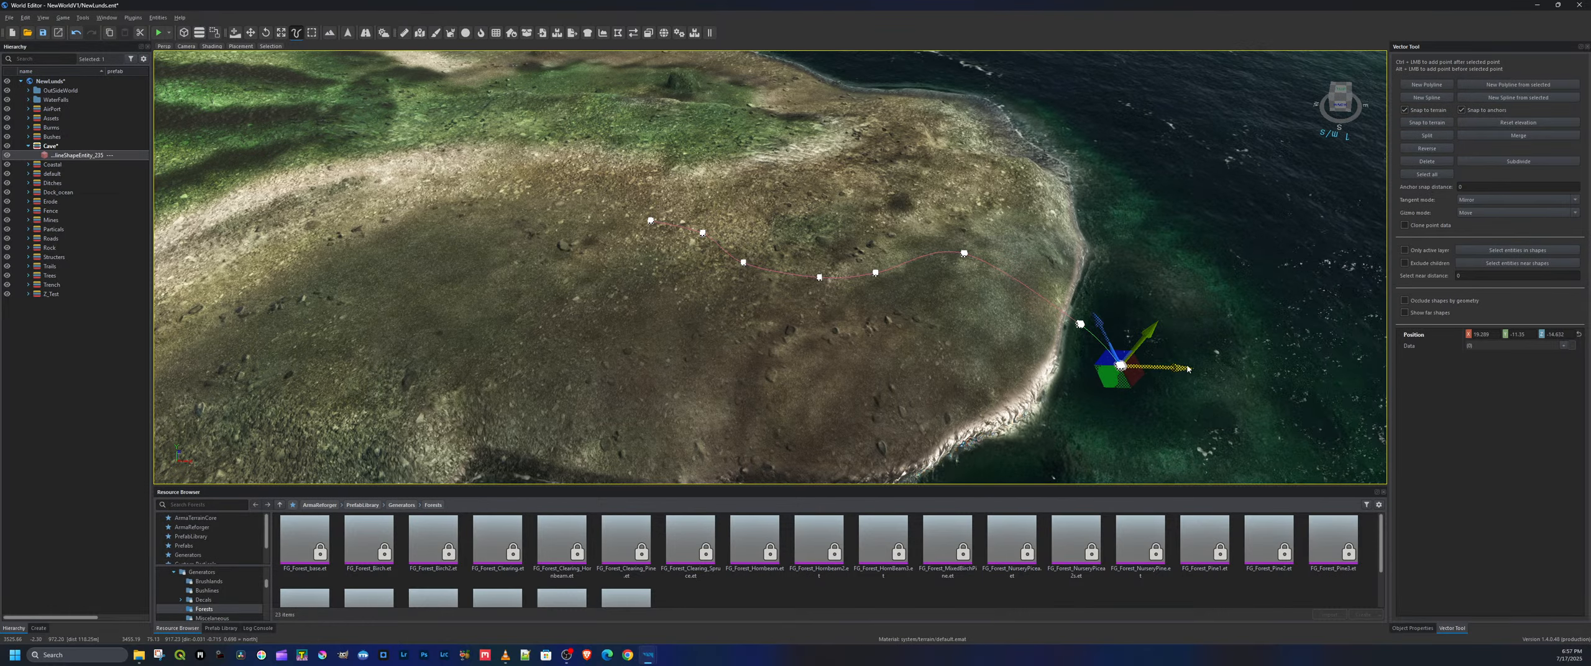
pyautogui.moveTo(1188, 369); pyautogui.dragTo(1304, 346, button='right')
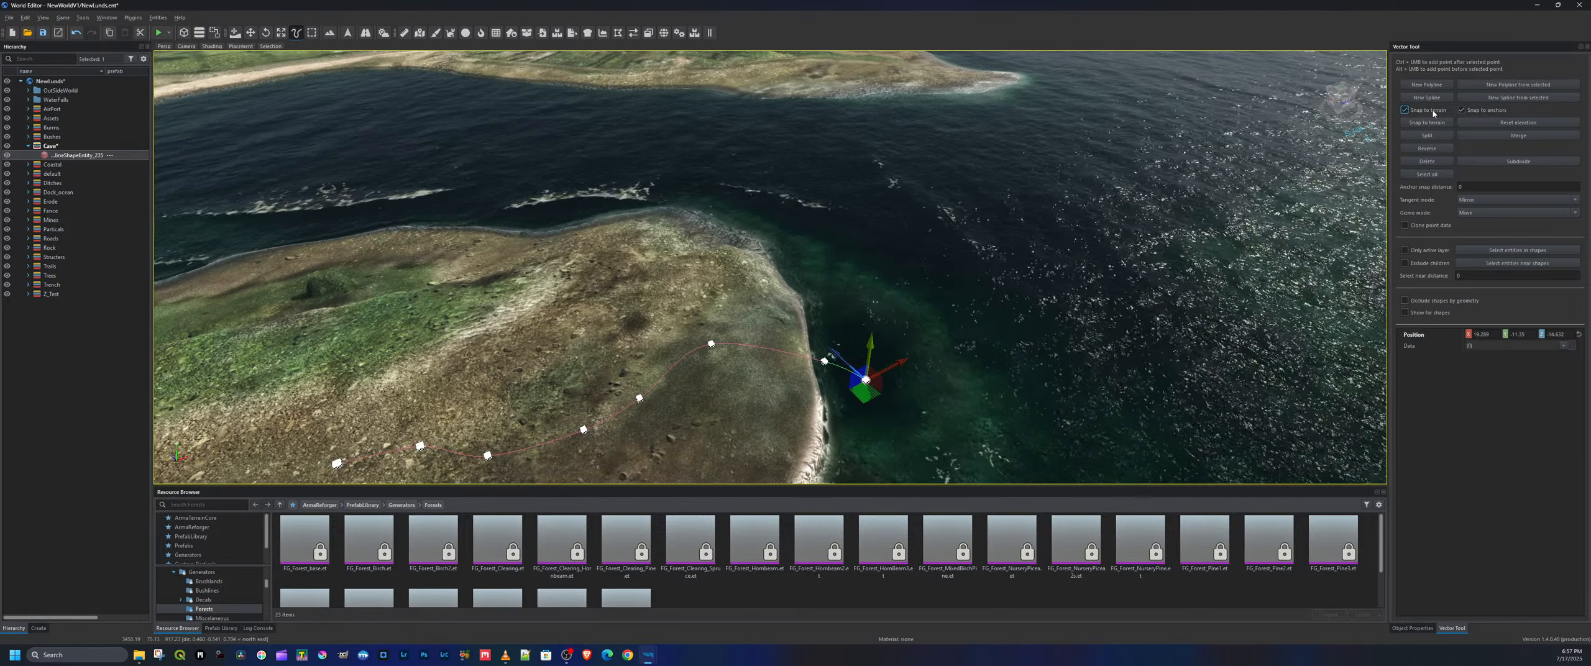
# Try inserting a spline point near the shoreline after the sixth point and moving it inland, and undo both edits
pyautogui.press('w')
pyautogui.moveTo(1057, 261); pyautogui.dragTo(1081, 299, button='right')
pyautogui.press('d')
pyautogui.press('w')
pyautogui.press('a')
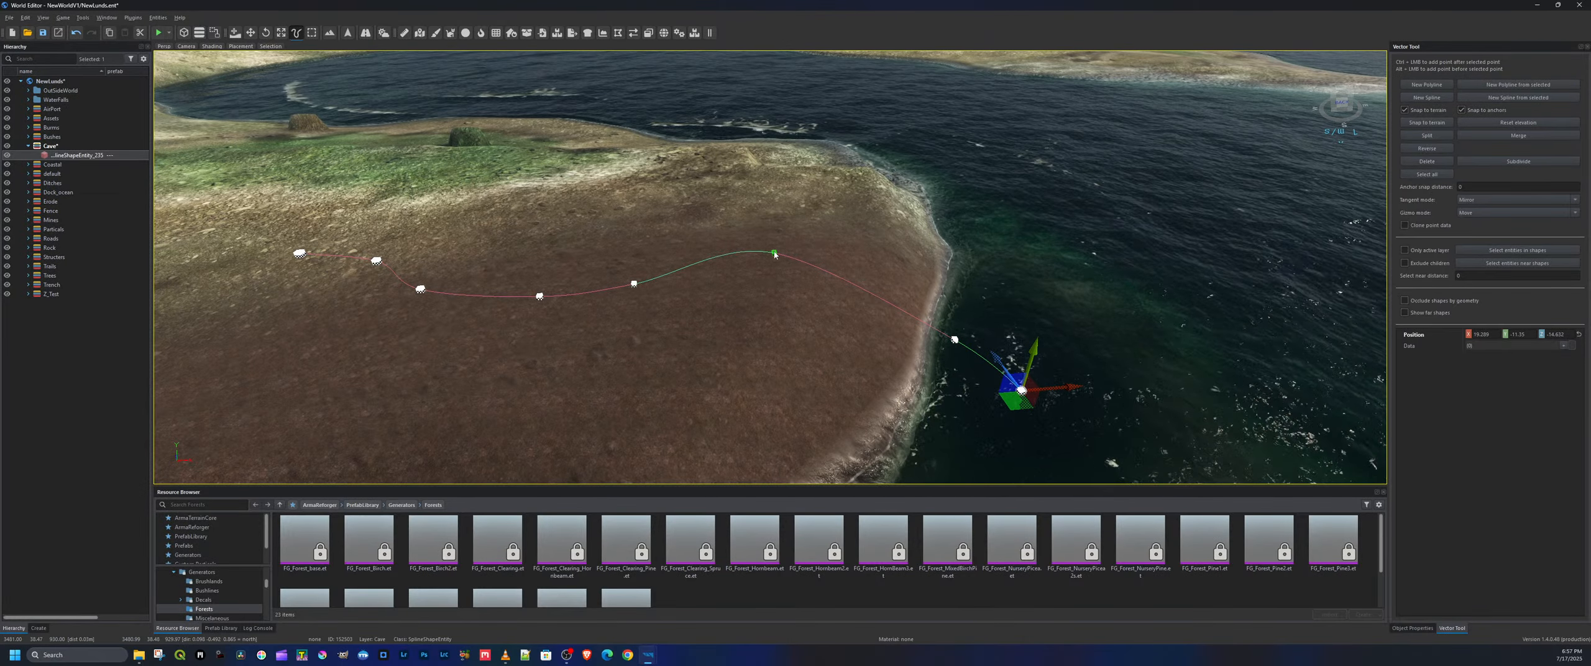
pyautogui.click(775, 254)
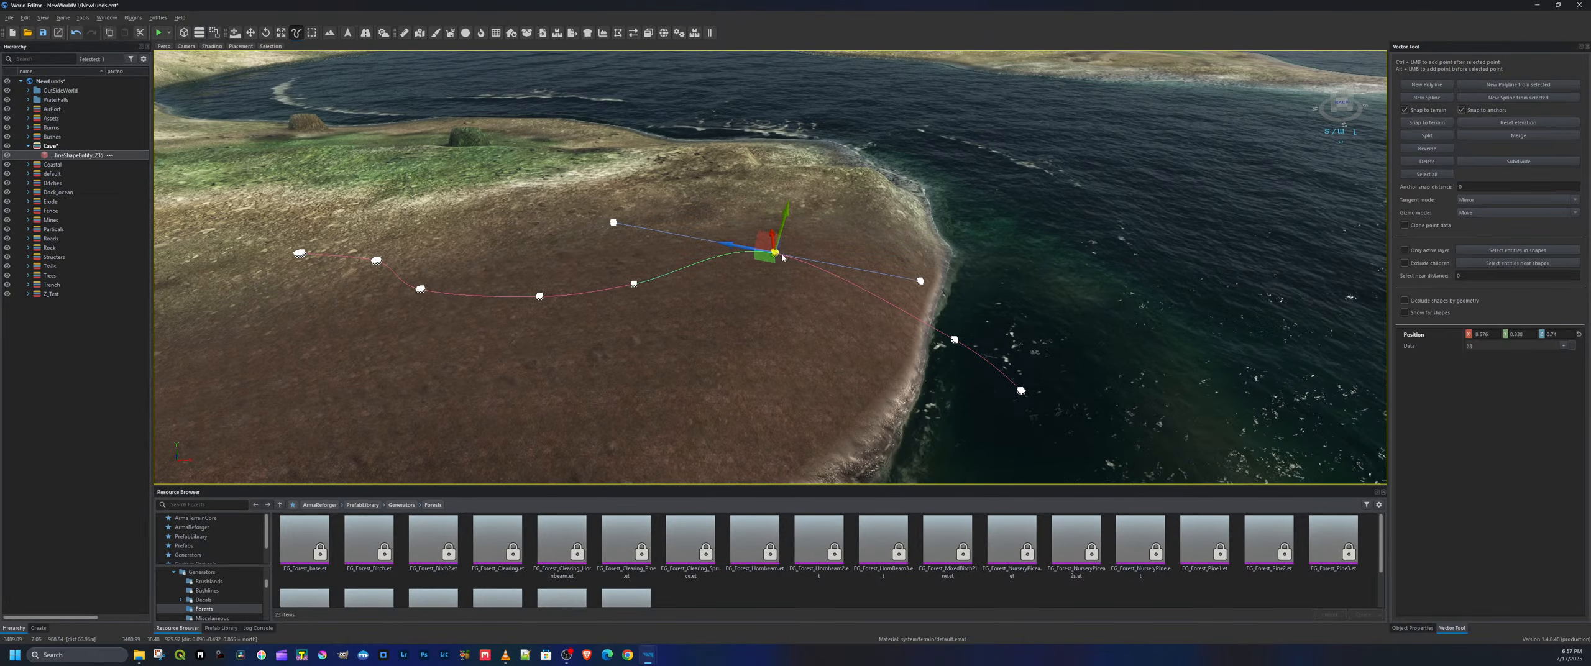
pyautogui.keyDown('ctrl'); pyautogui.click(861, 288); pyautogui.keyUp('ctrl')
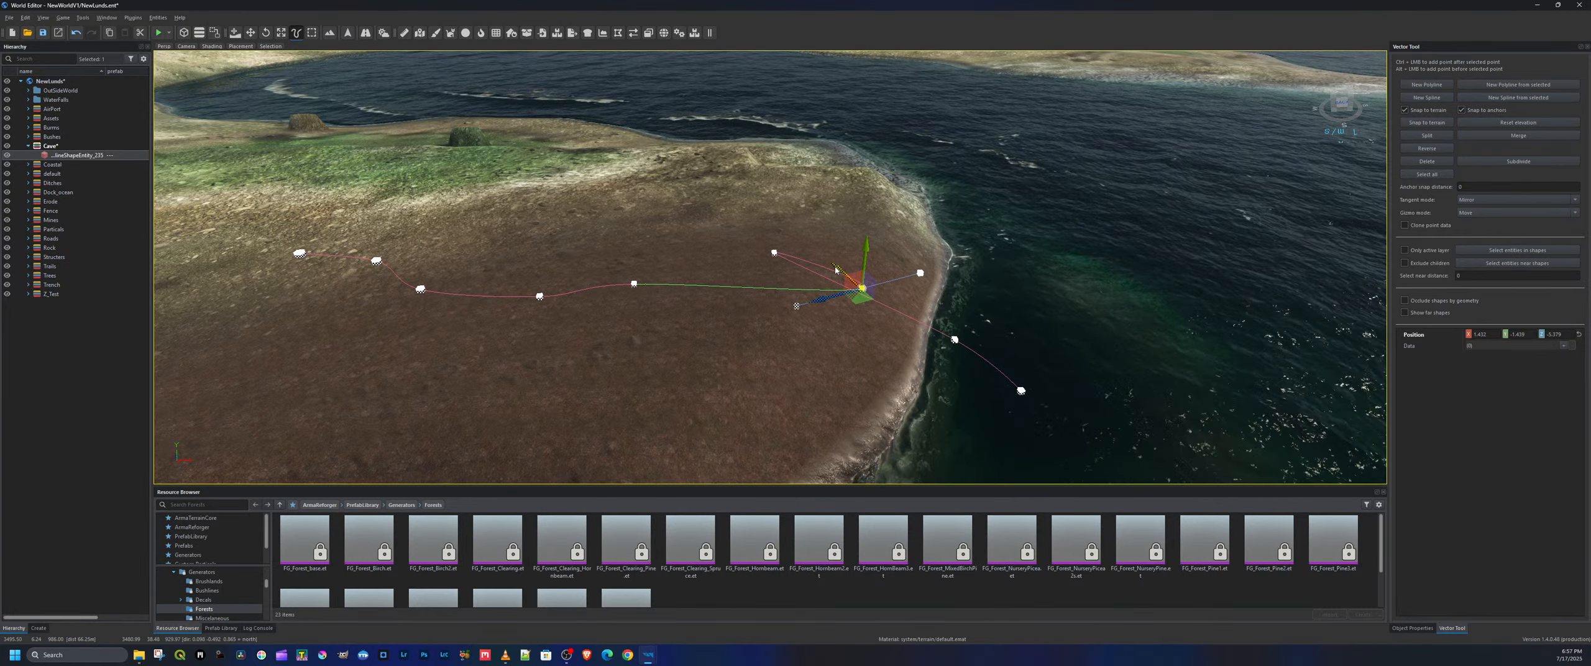
pyautogui.moveTo(836, 267); pyautogui.dragTo(680, 189)
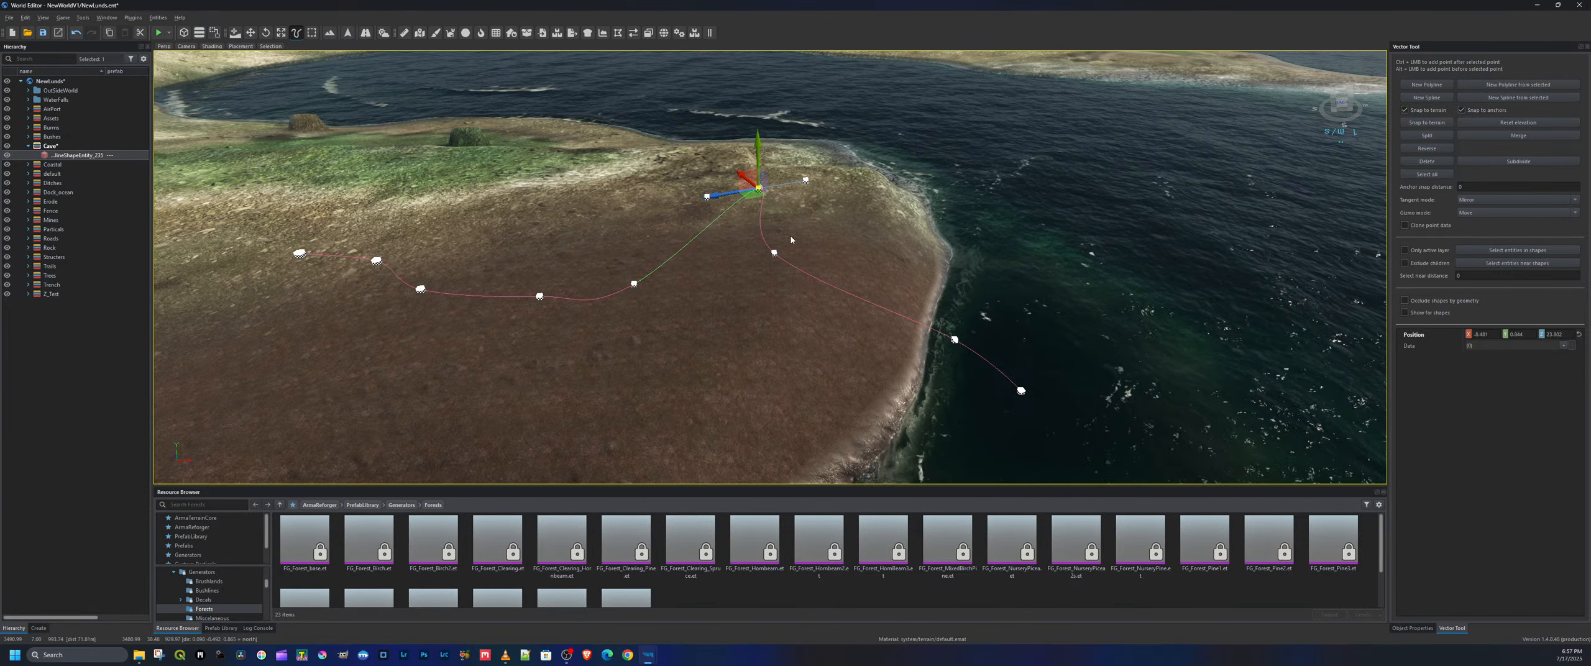
pyautogui.hotkey('ctrl', 'z')
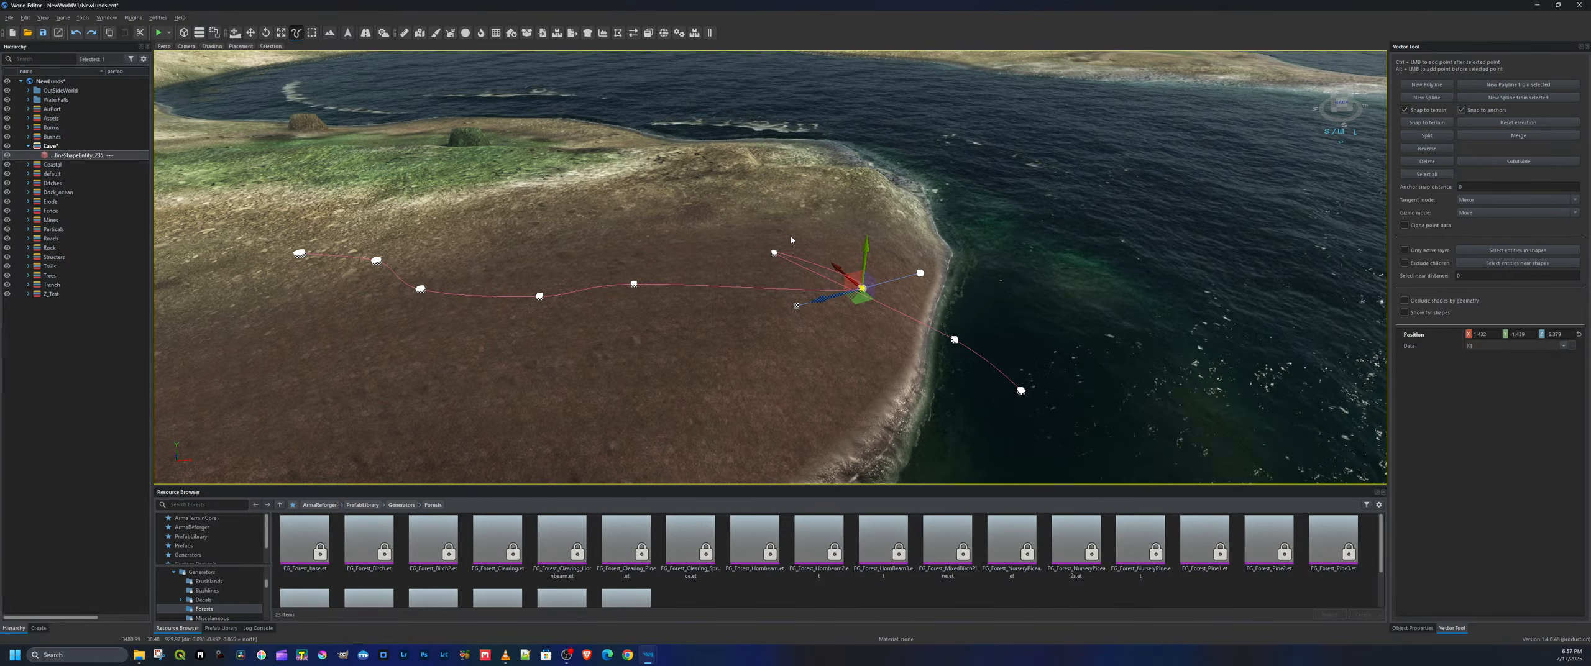
pyautogui.hotkey('ctrl', 'z')
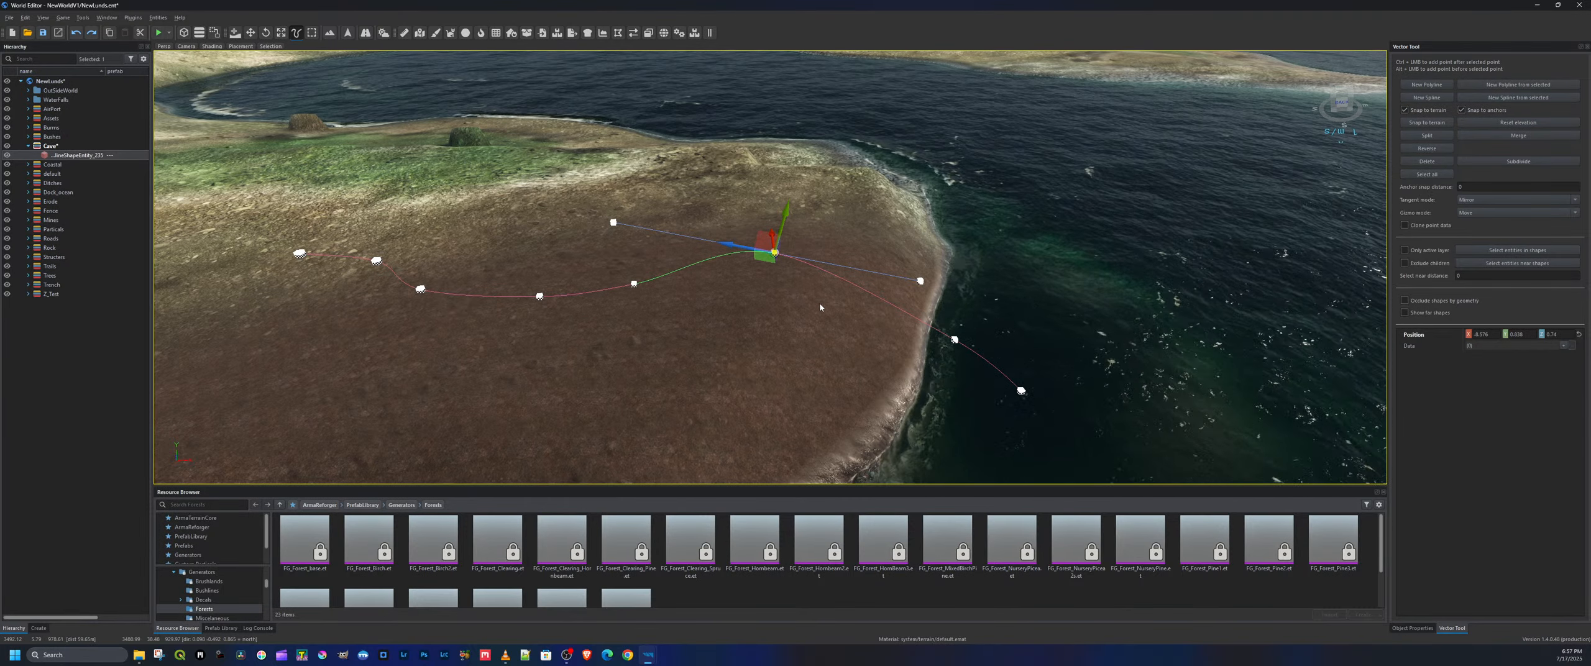
# Find RG_TrailDirt_01 among the dirt road generators and attach it to the cave spline
pyautogui.click(403, 505)
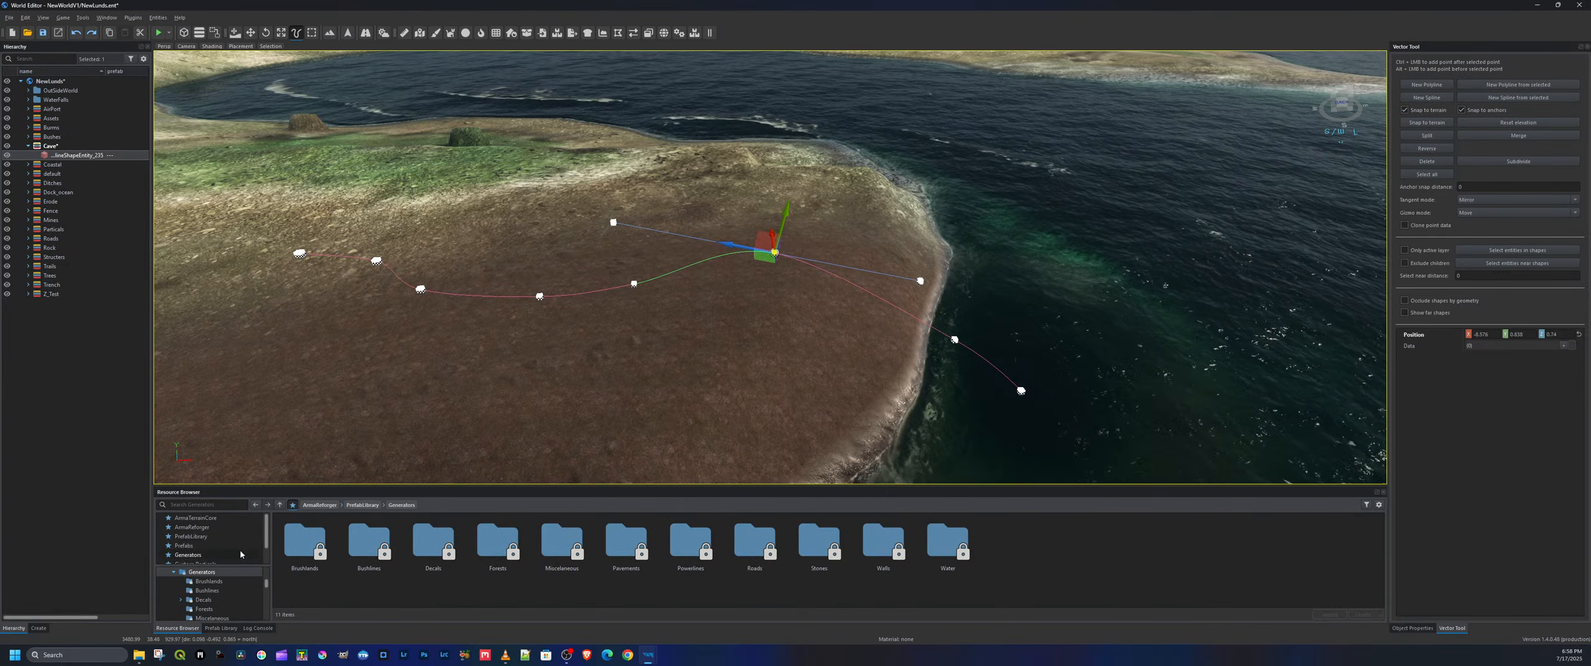
pyautogui.scroll(-1, 241, 554)
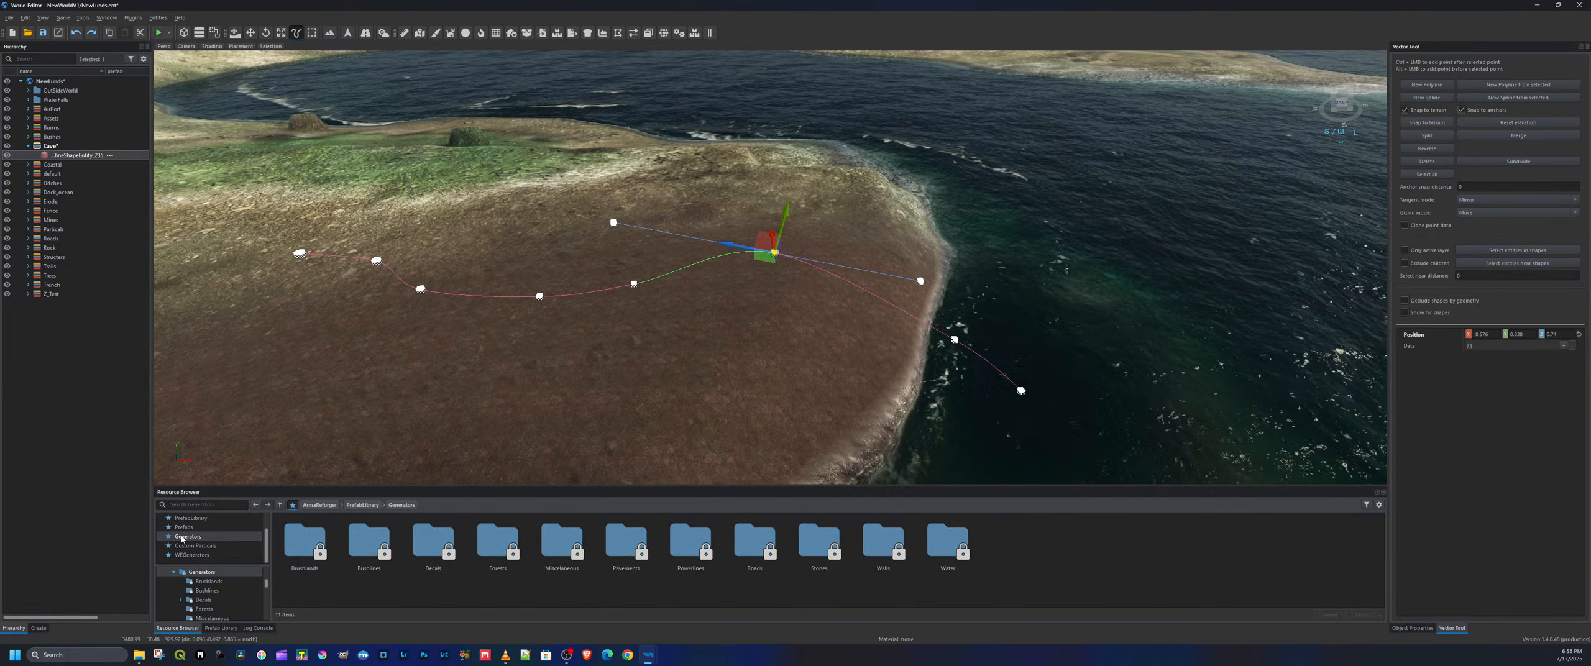
pyautogui.click(751, 543)
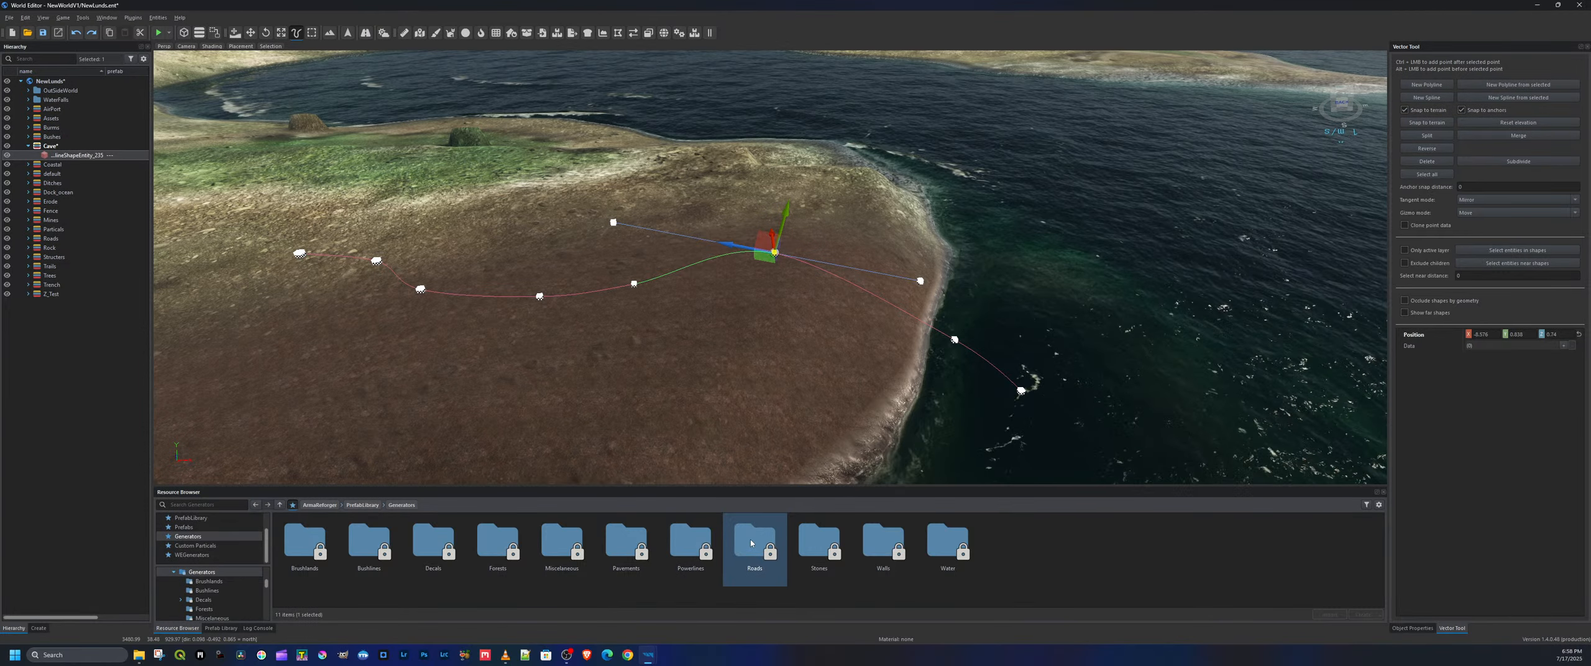
pyautogui.doubleClick(751, 544)
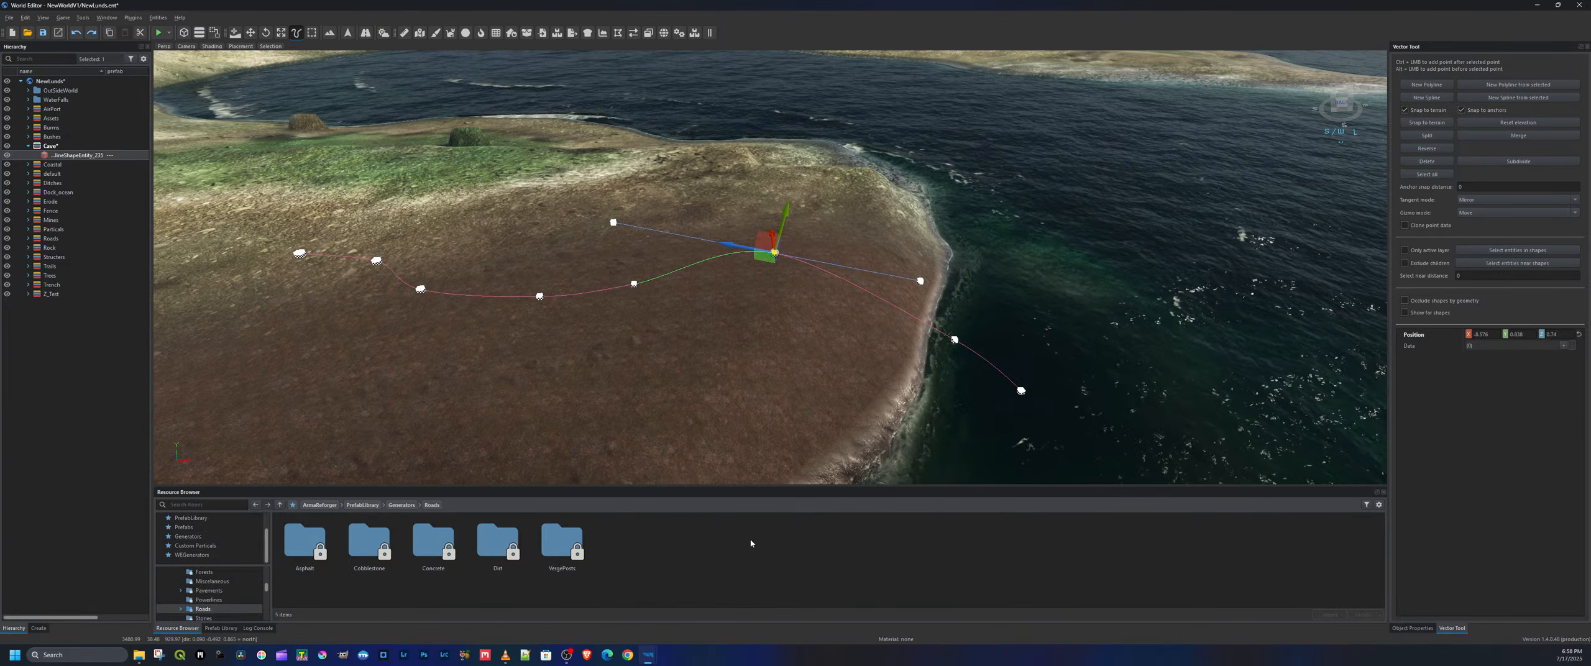
pyautogui.doubleClick(497, 543)
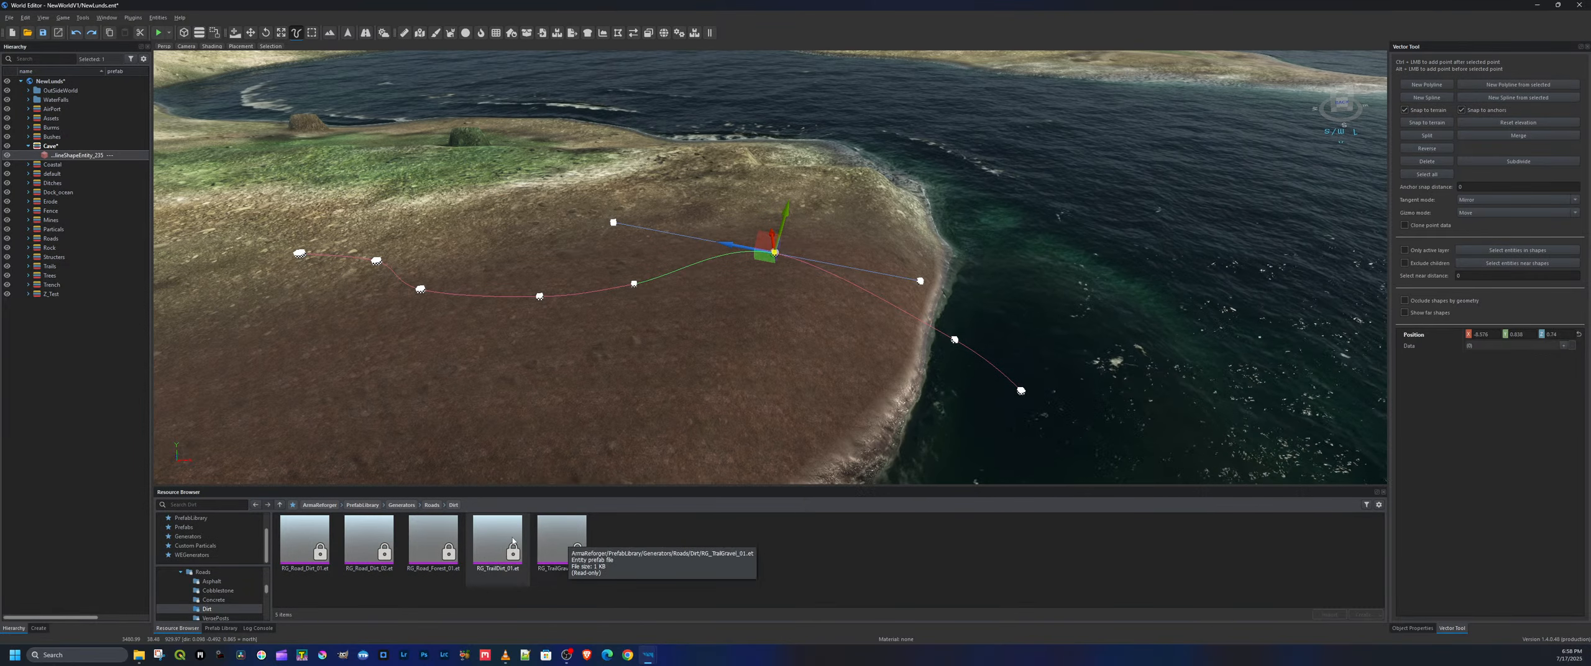
pyautogui.moveTo(512, 541); pyautogui.dragTo(696, 278)
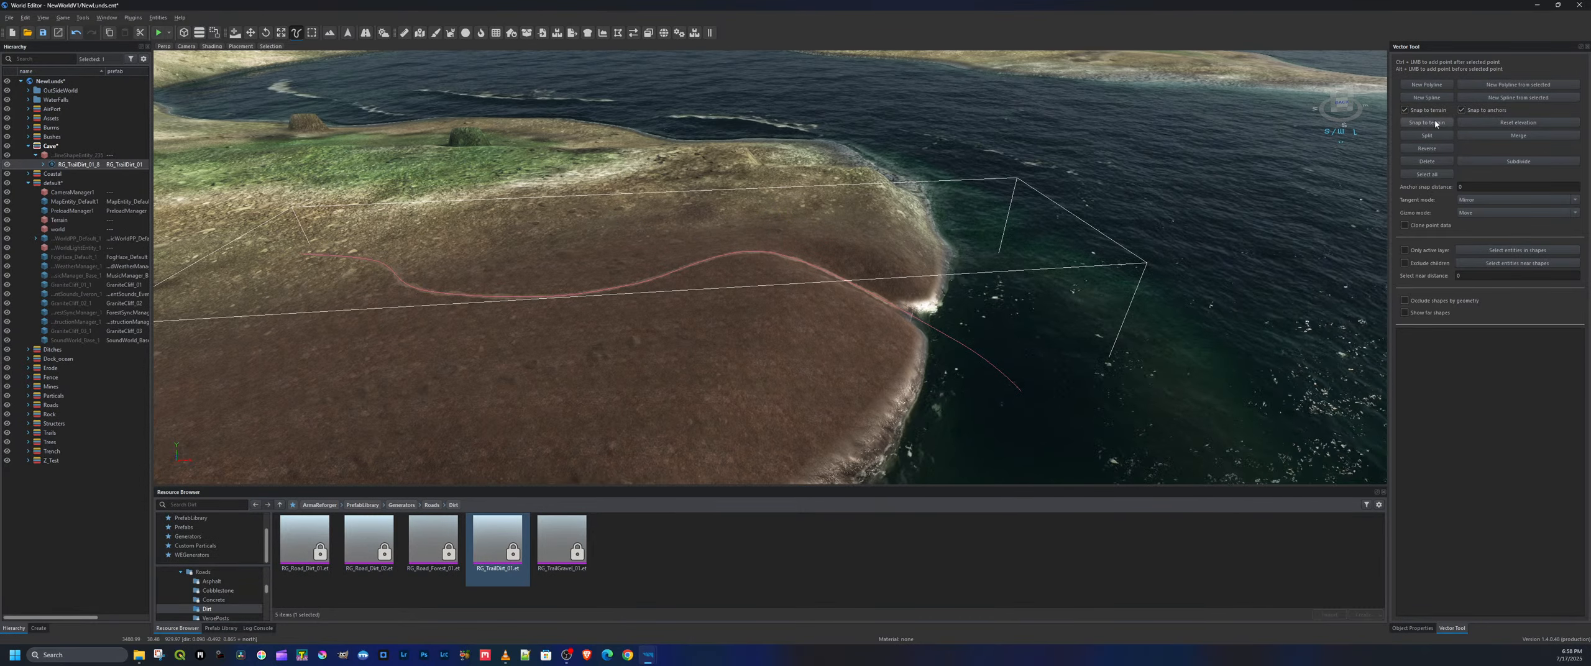
# Set the Road Width of the spline's RG_TrailDirt_01 generator to 0.75
pyautogui.click(43, 164)
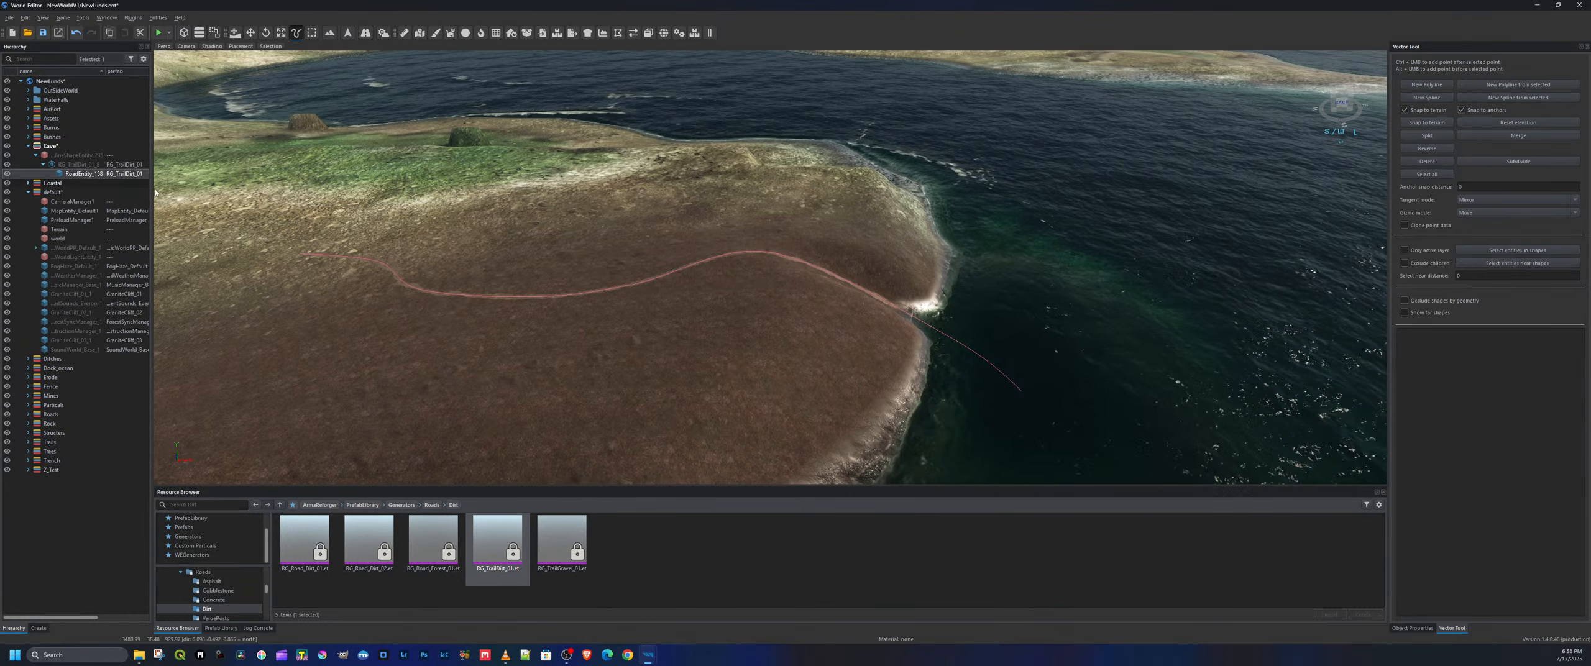
pyautogui.click(1413, 628)
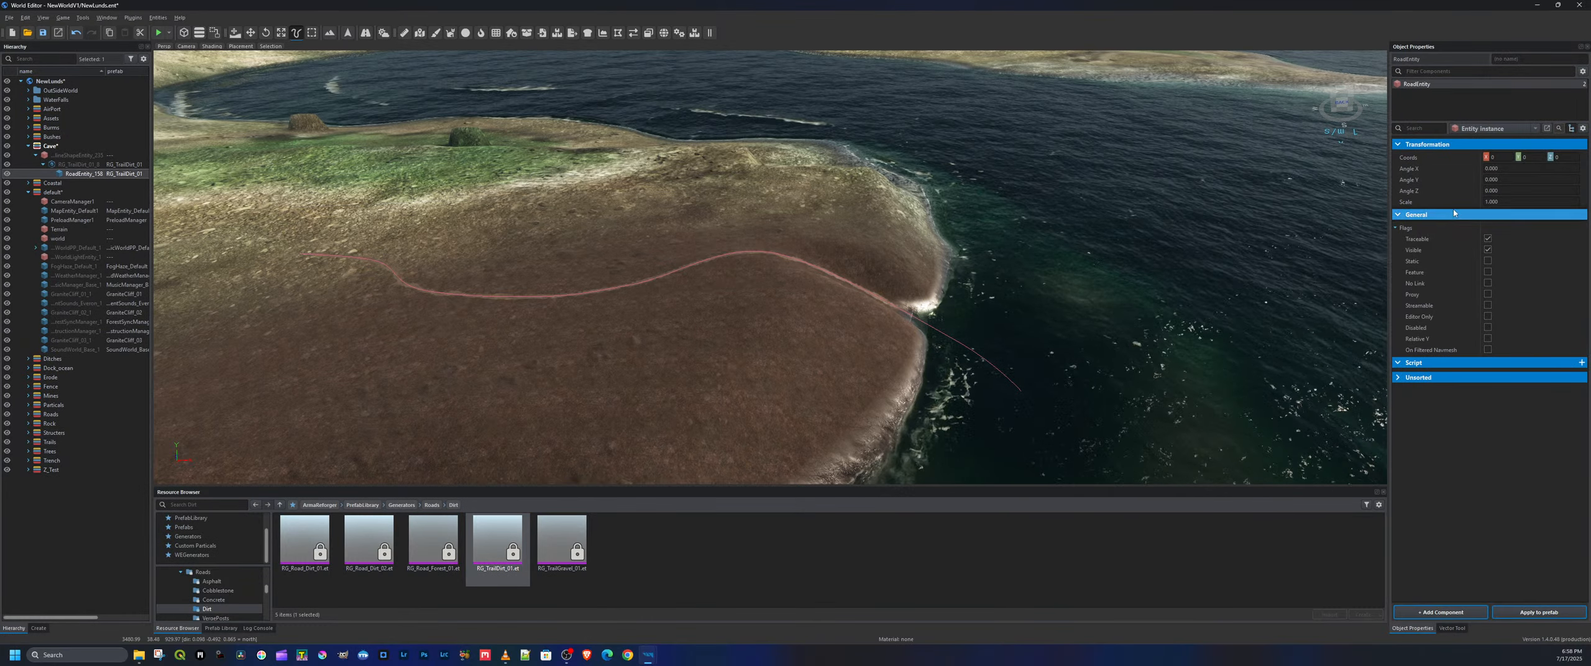
pyautogui.click(80, 164)
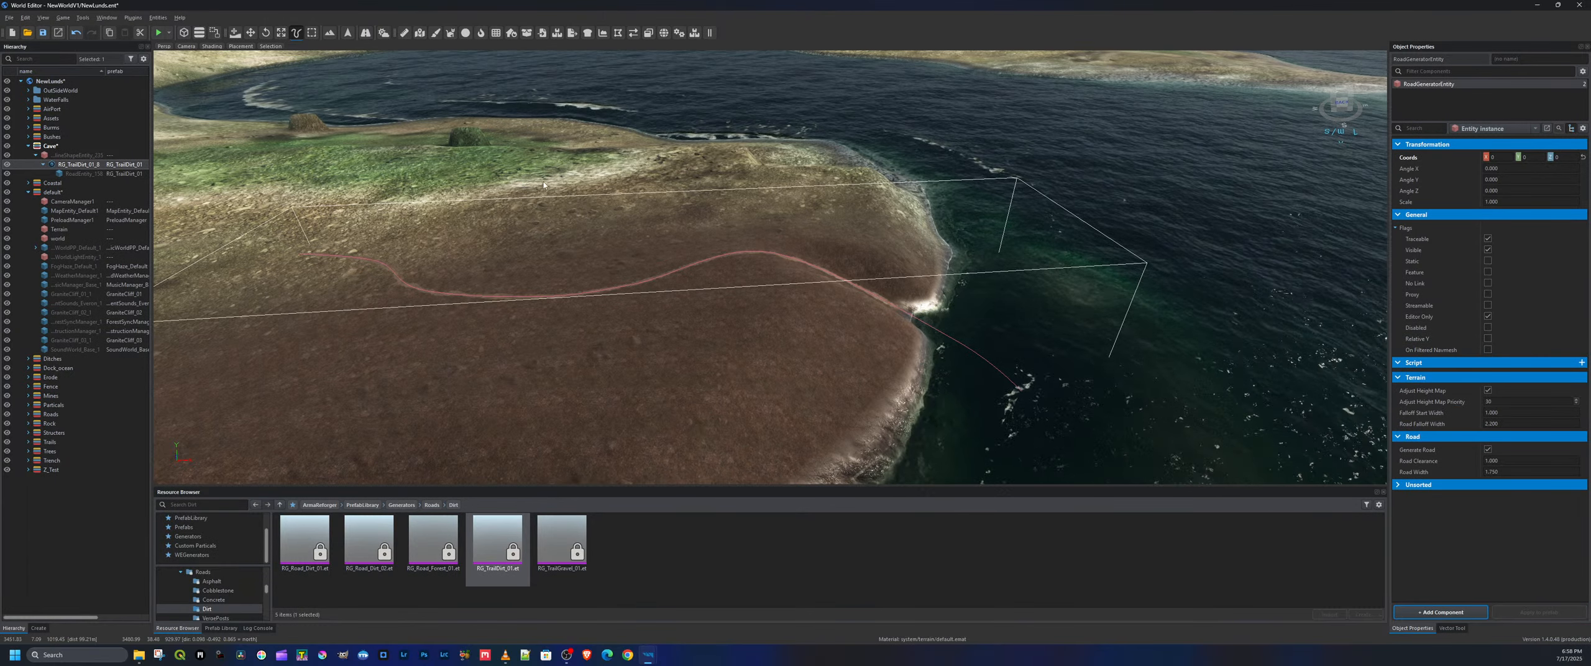
pyautogui.click(1504, 472)
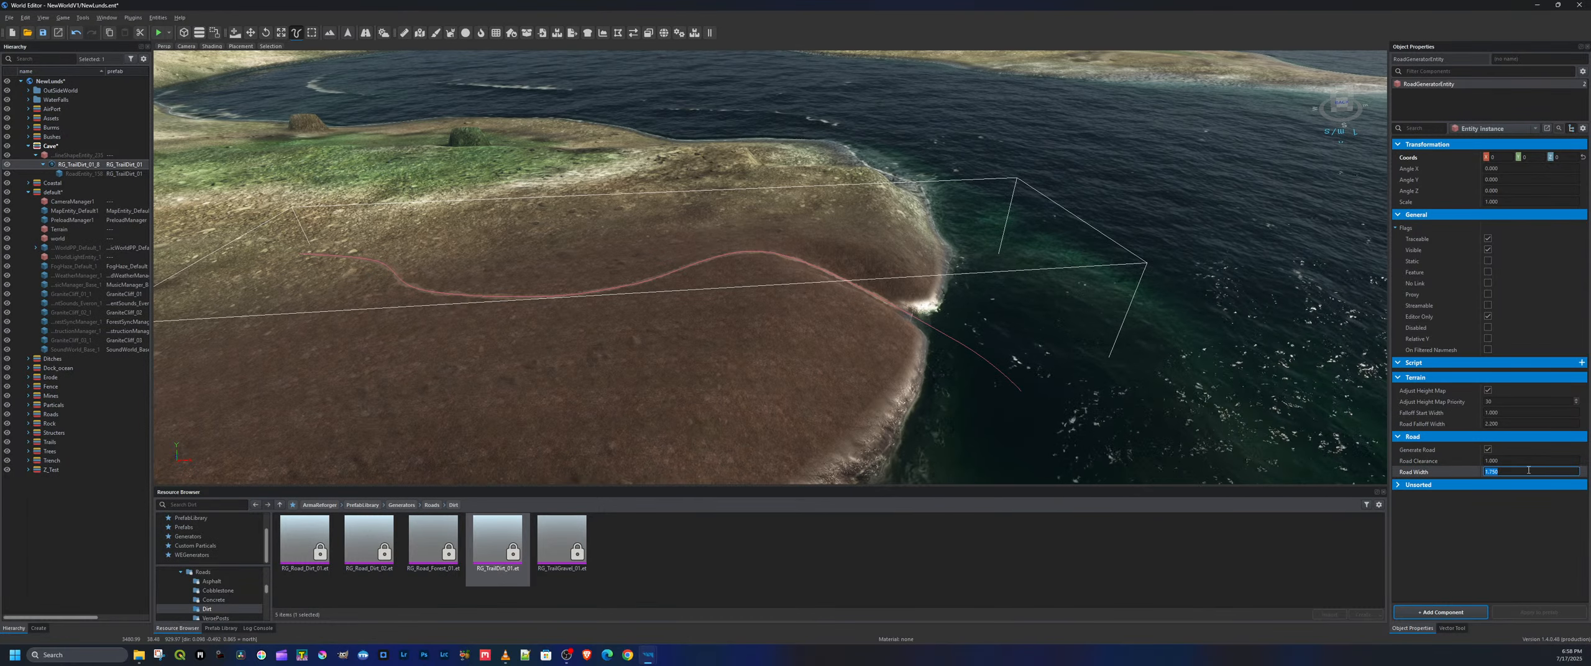
pyautogui.click(1490, 473)
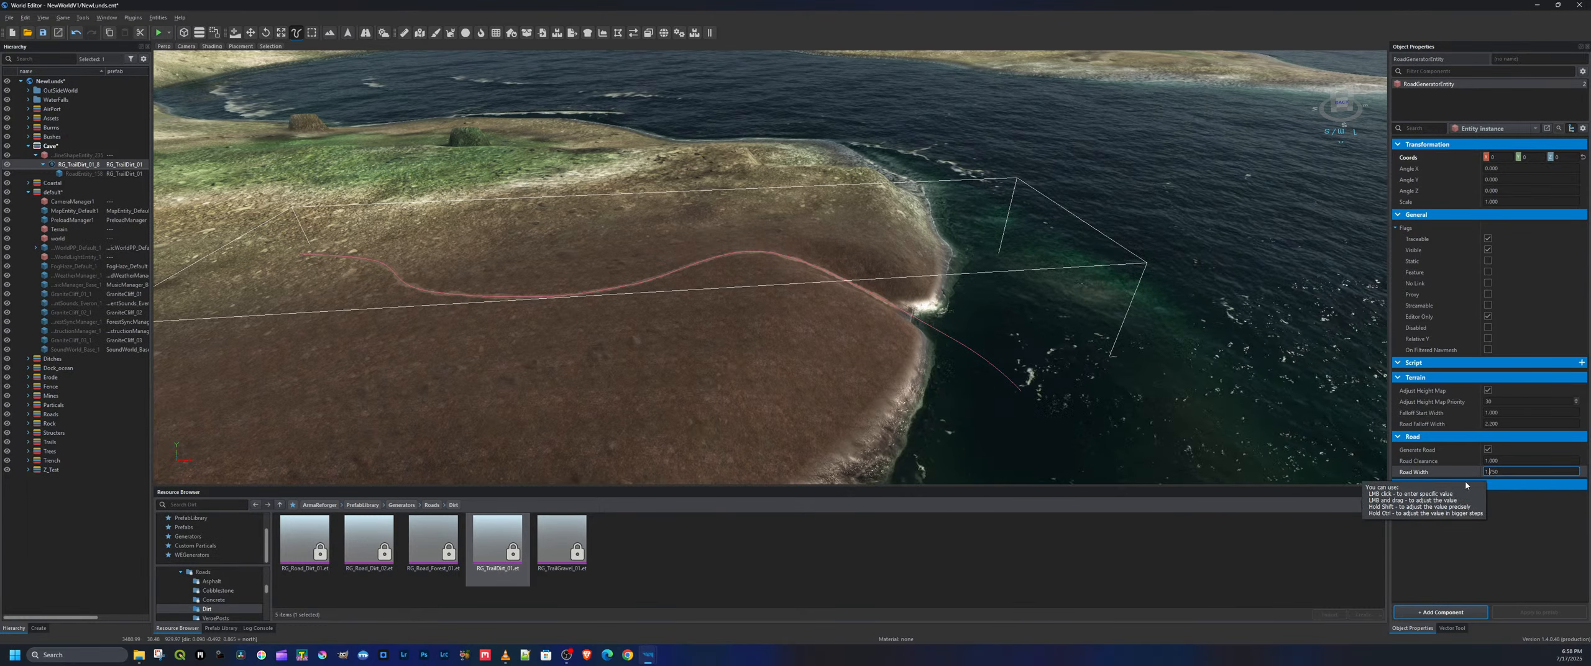
pyautogui.click(1435, 476)
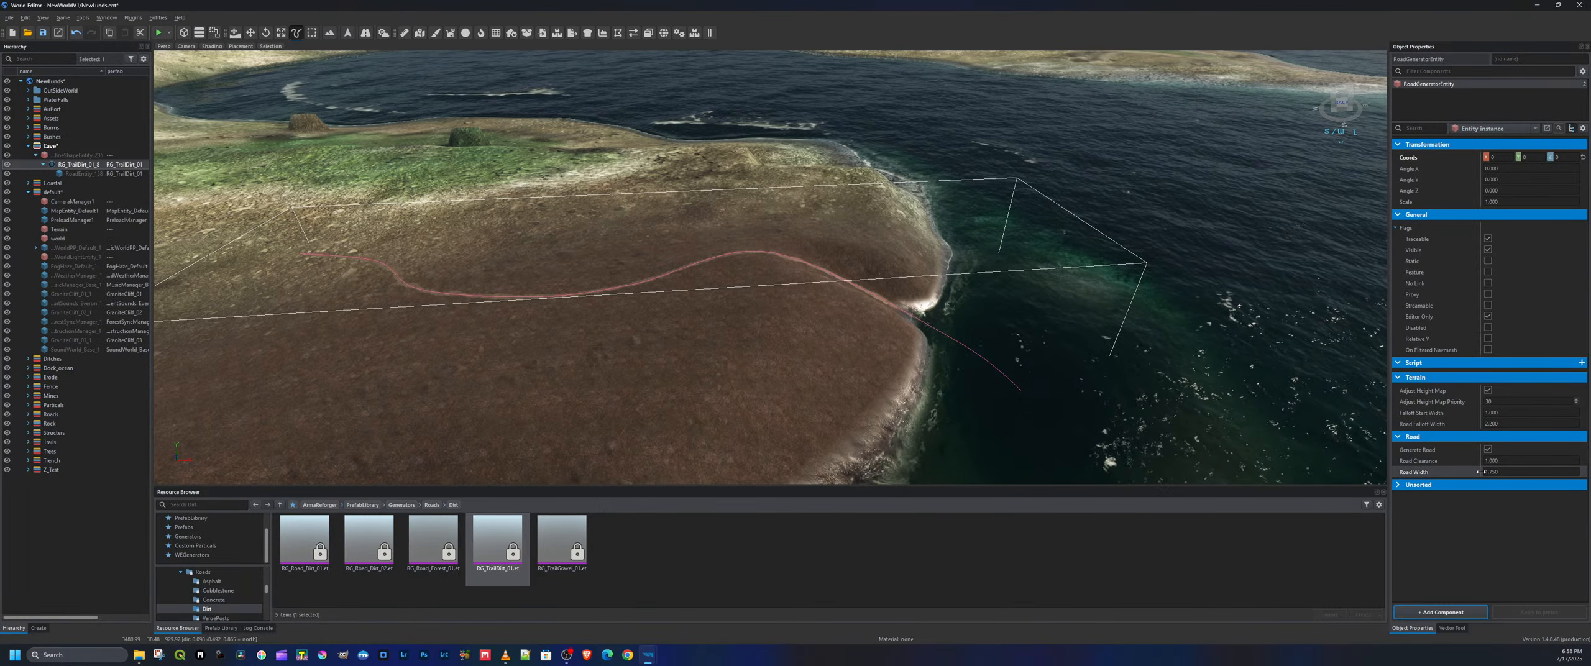
pyautogui.moveTo(1480, 471); pyautogui.dragTo(1475, 472)
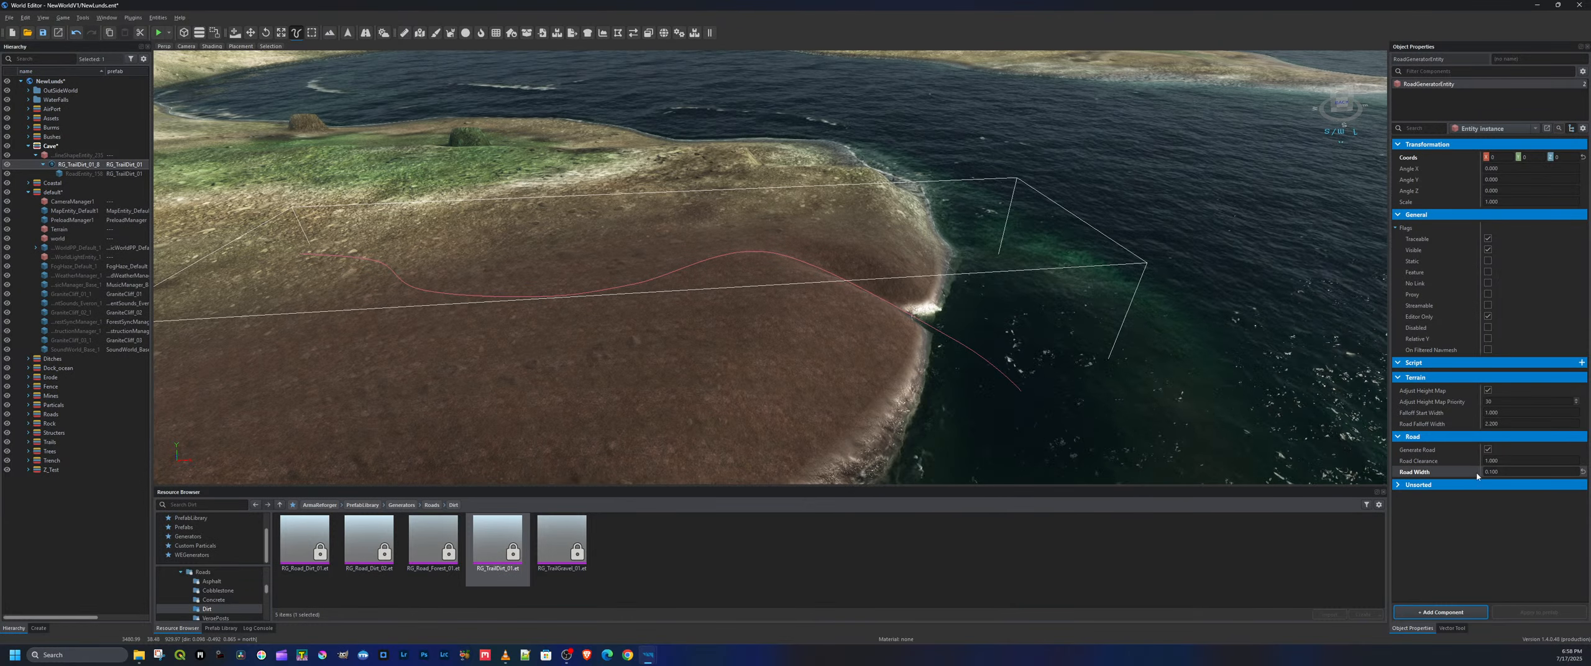
pyautogui.click(1520, 473)
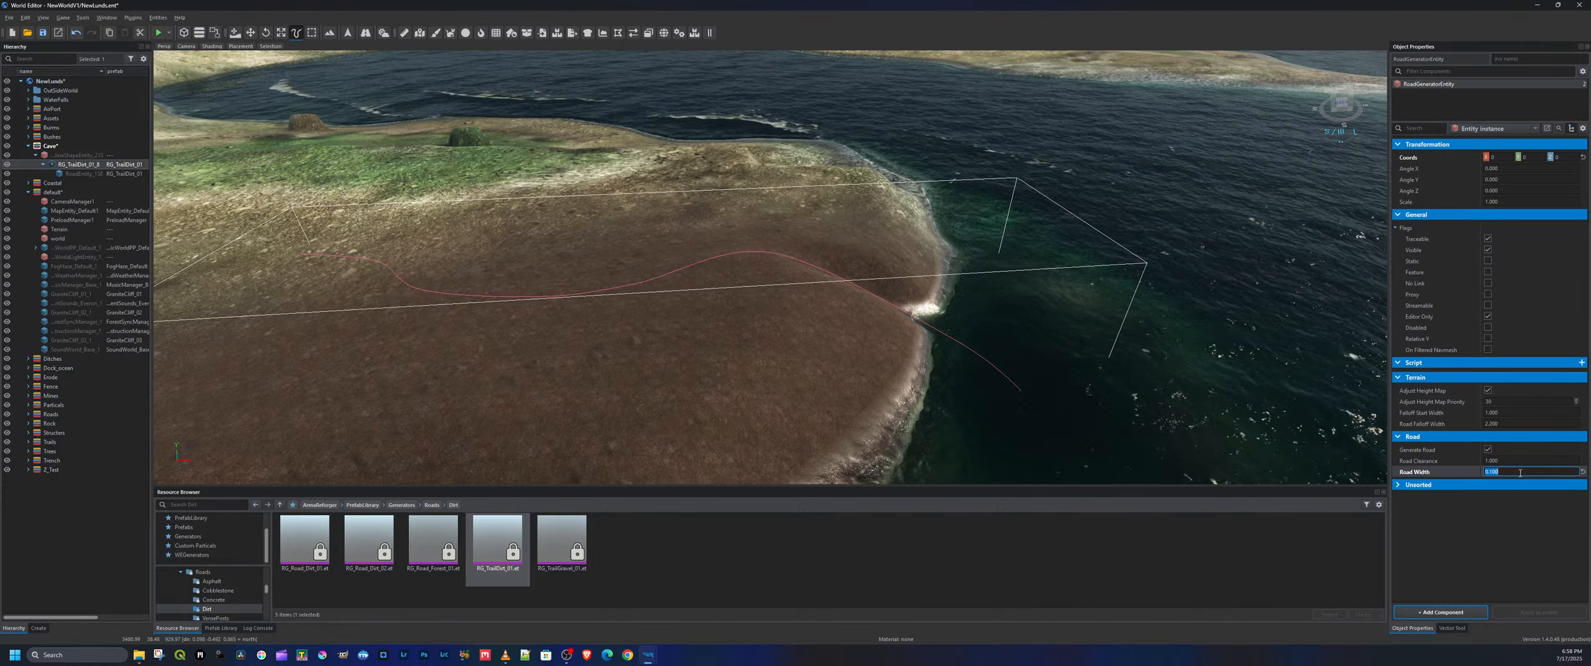
pyautogui.press('BackSpace')
pyautogui.write('75')
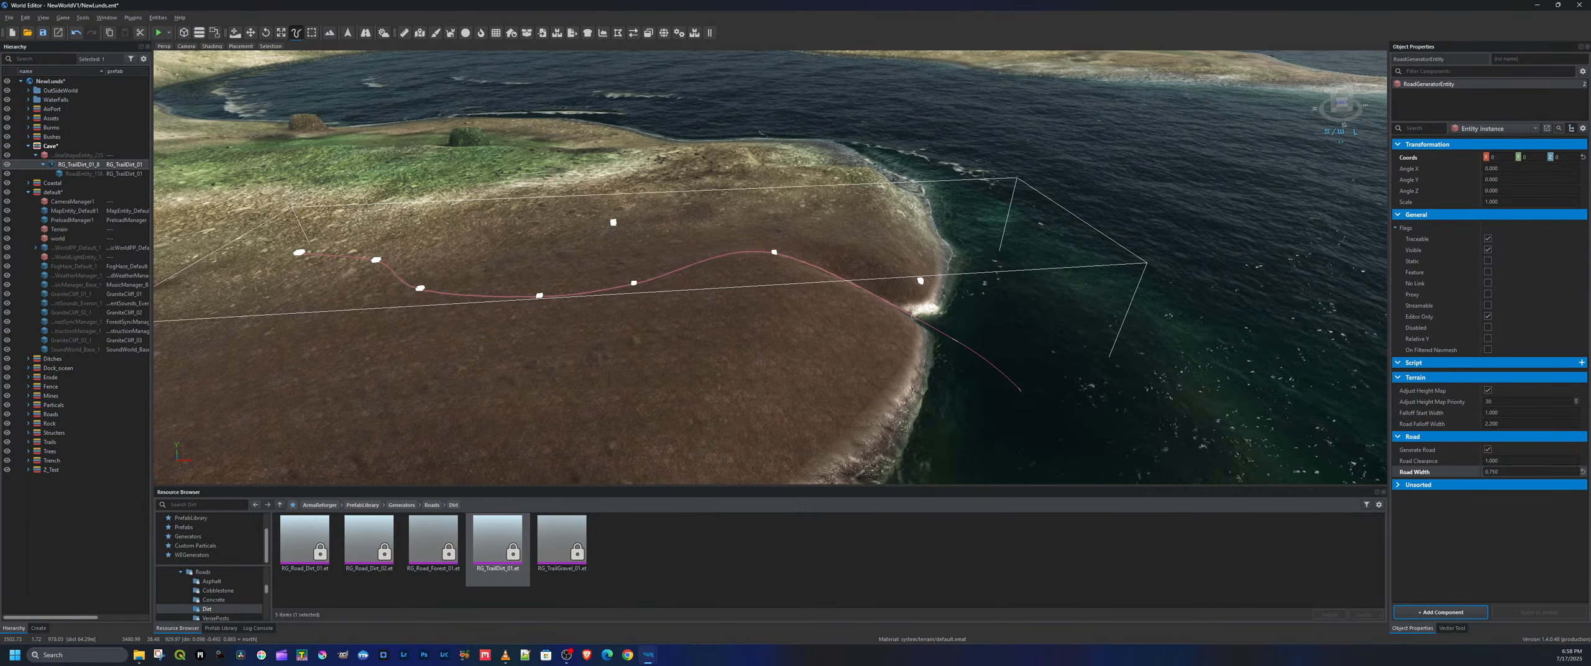
# Disable Generate Road and Adjust Height Map on the RG_TrailDirt_01 generator
pyautogui.moveTo(918, 333); pyautogui.dragTo(970, 317, button='right')
pyautogui.press('w')
pyautogui.press('s')
pyautogui.press('a')
pyautogui.press('a')
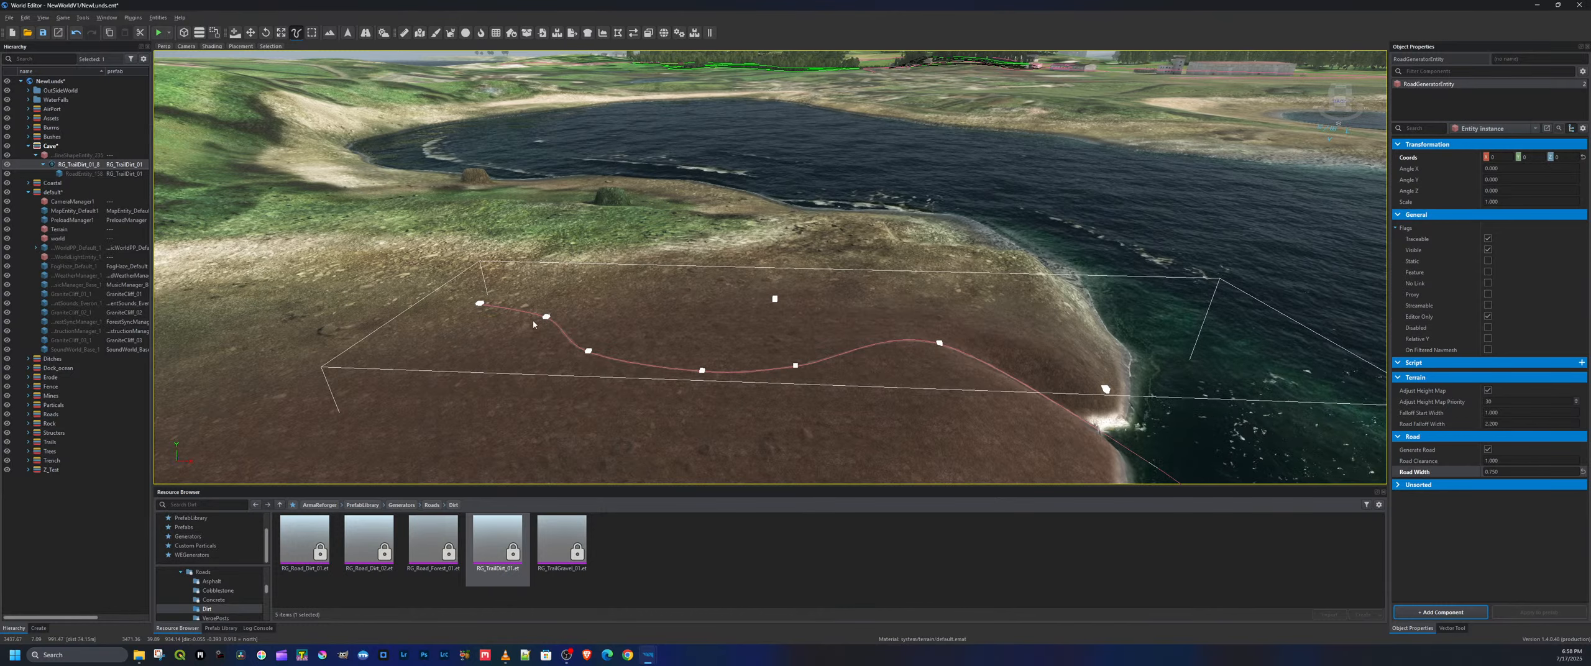
pyautogui.click(546, 317)
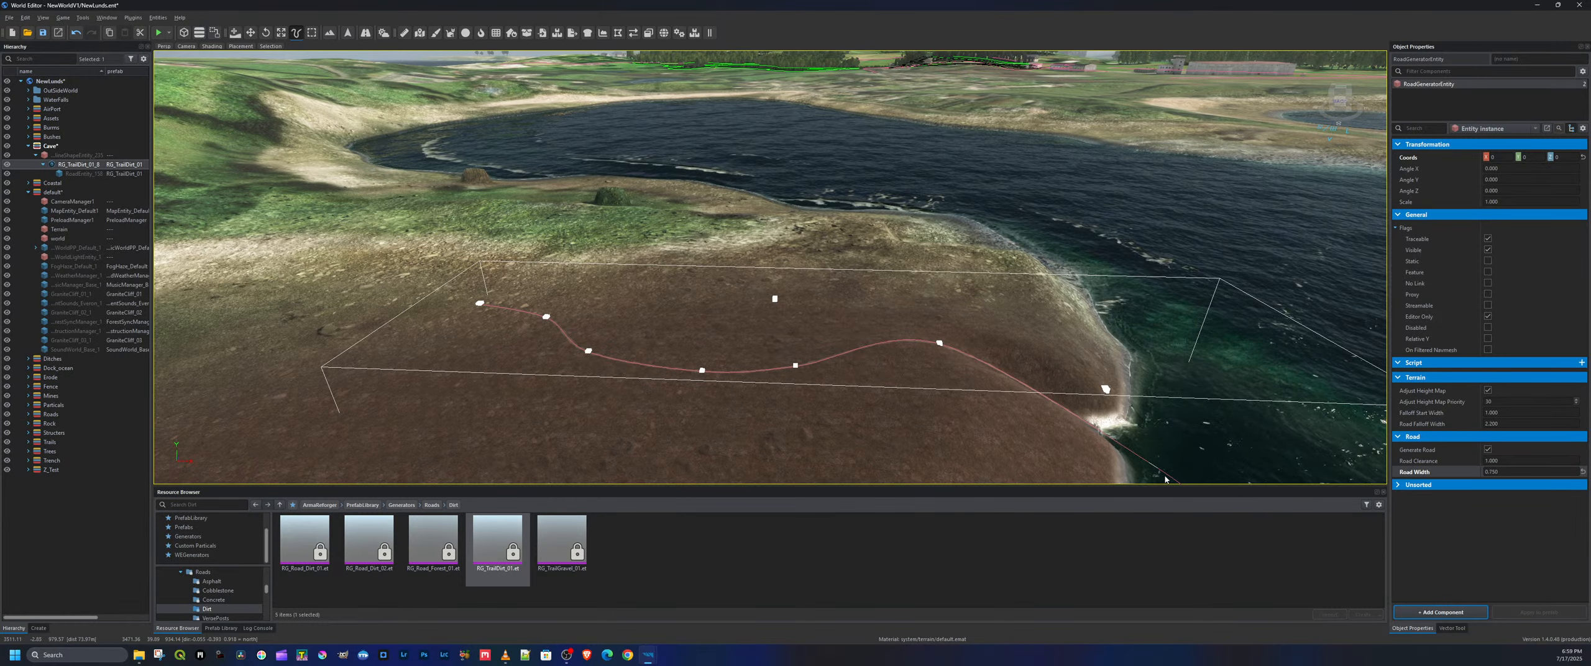
pyautogui.click(1488, 450)
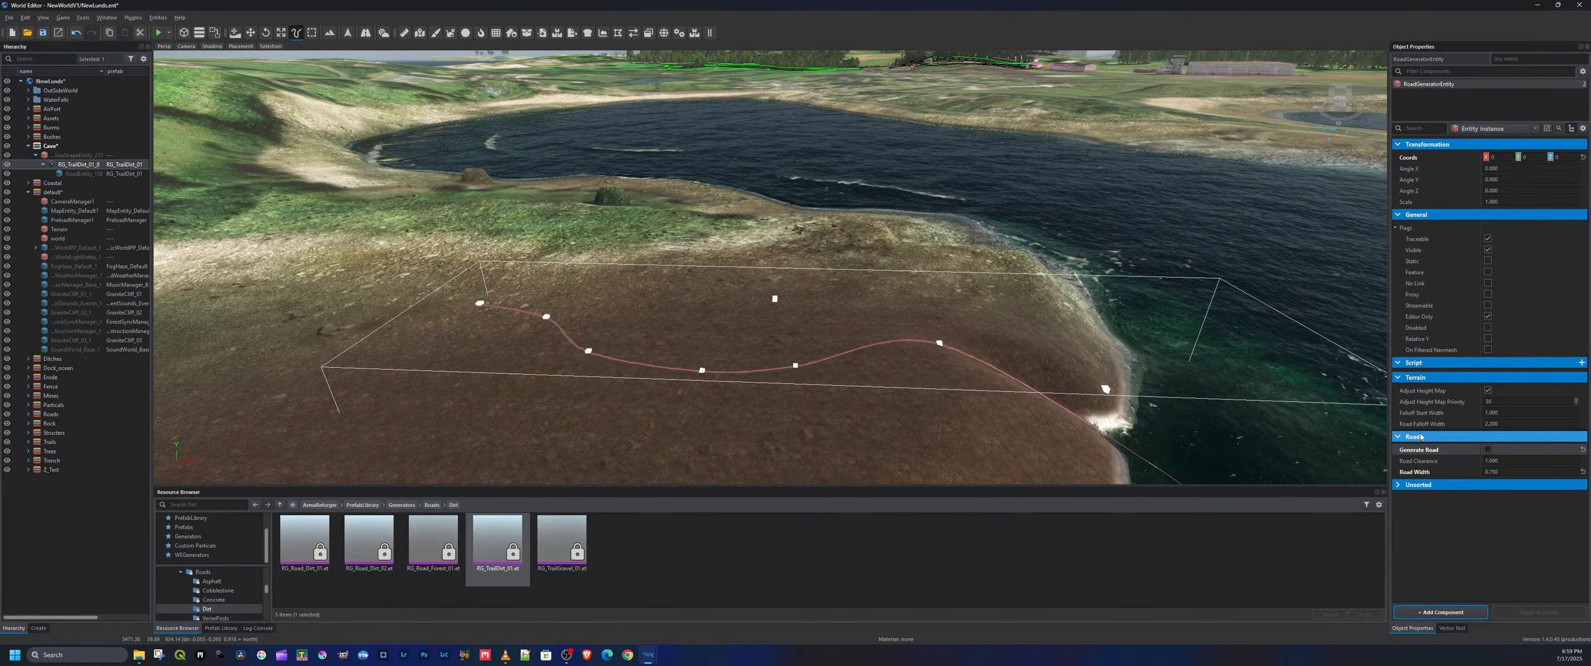
pyautogui.click(1488, 391)
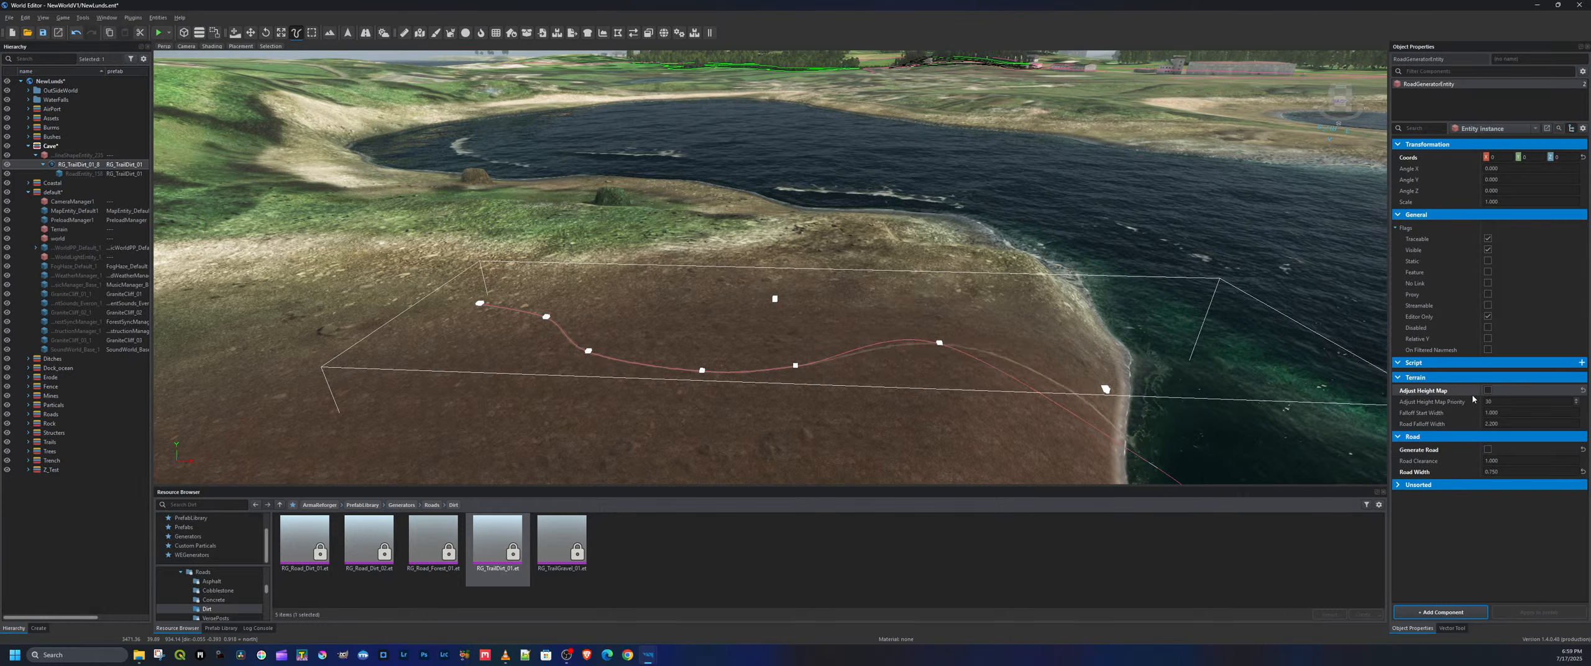
# Turn off Snap to terrain for the cave spline and lower its inland end point slightly along the vertical axis
pyautogui.moveTo(1131, 359); pyautogui.dragTo(791, 302, button='right')
pyautogui.press('w')
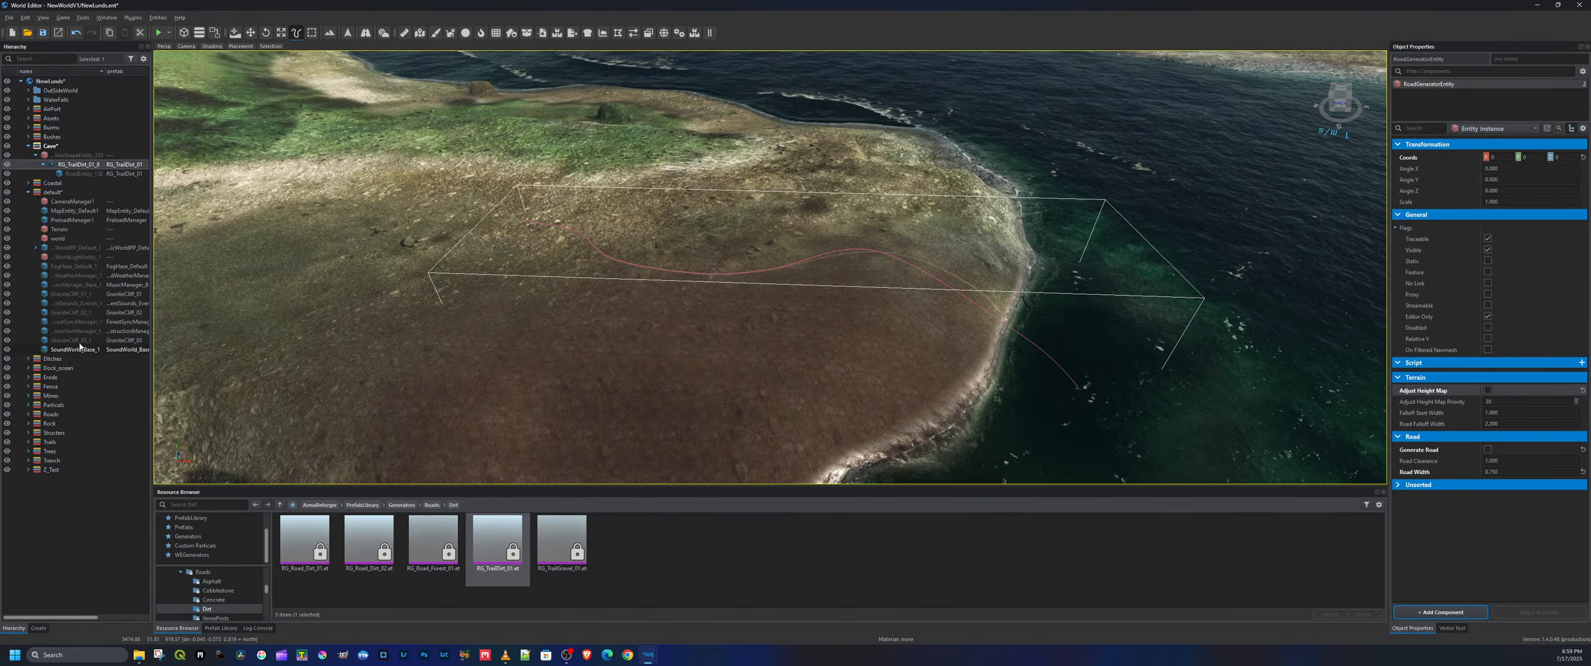
pyautogui.click(65, 156)
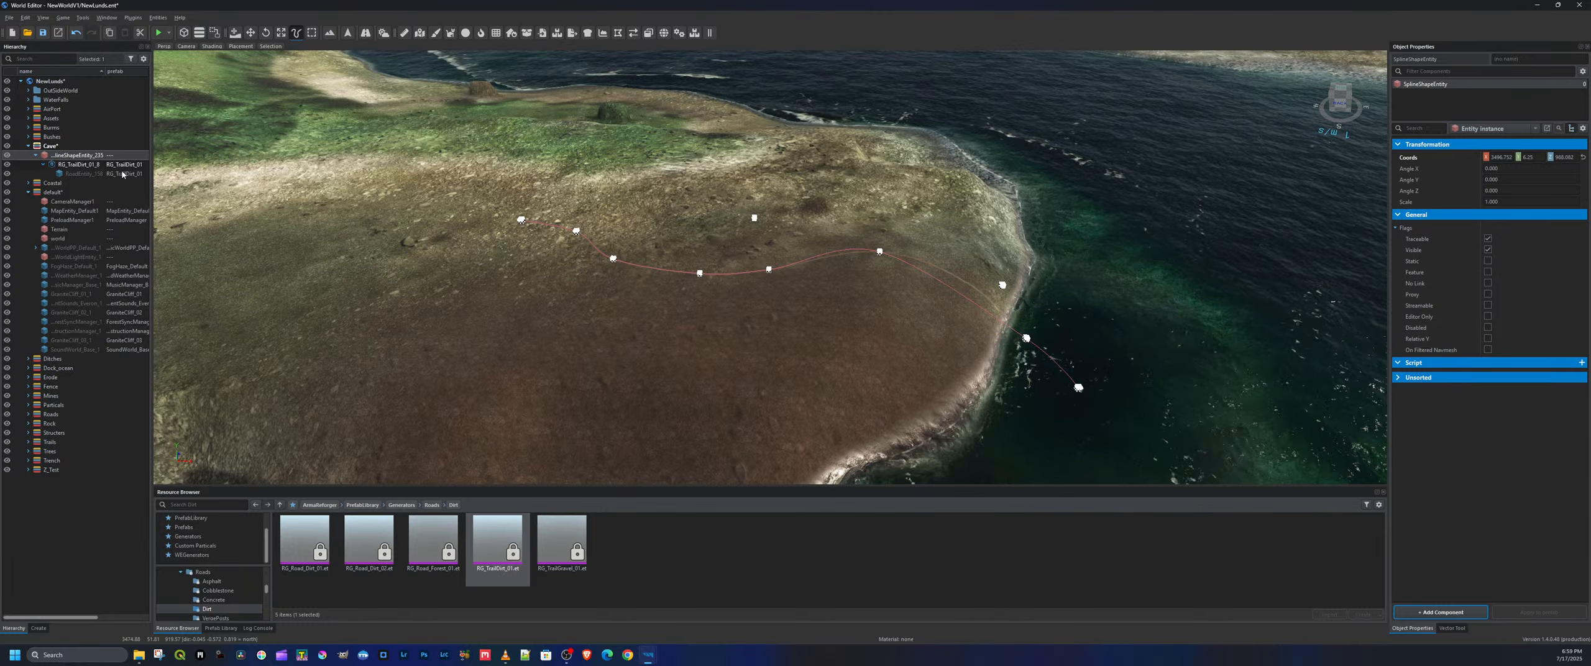
pyautogui.click(525, 222)
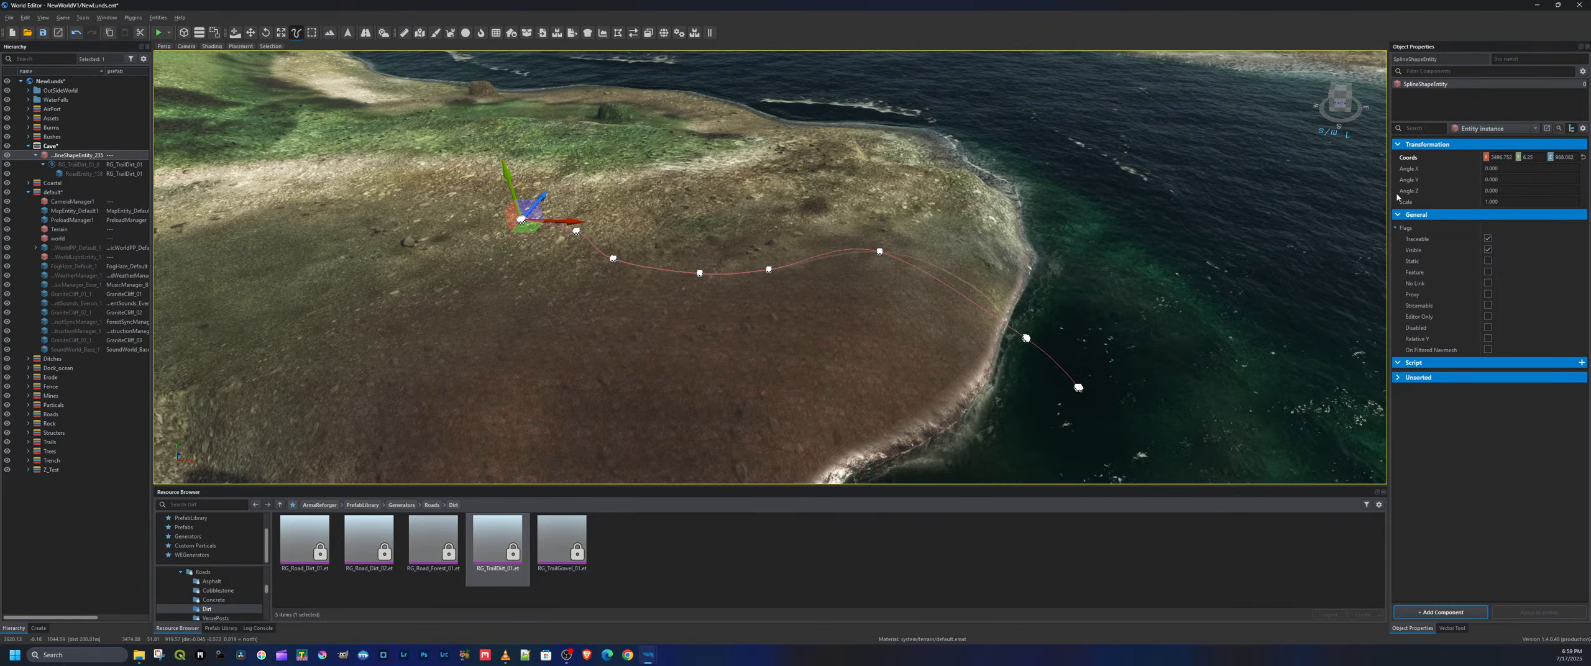
pyautogui.click(1462, 631)
pyautogui.click(1412, 628)
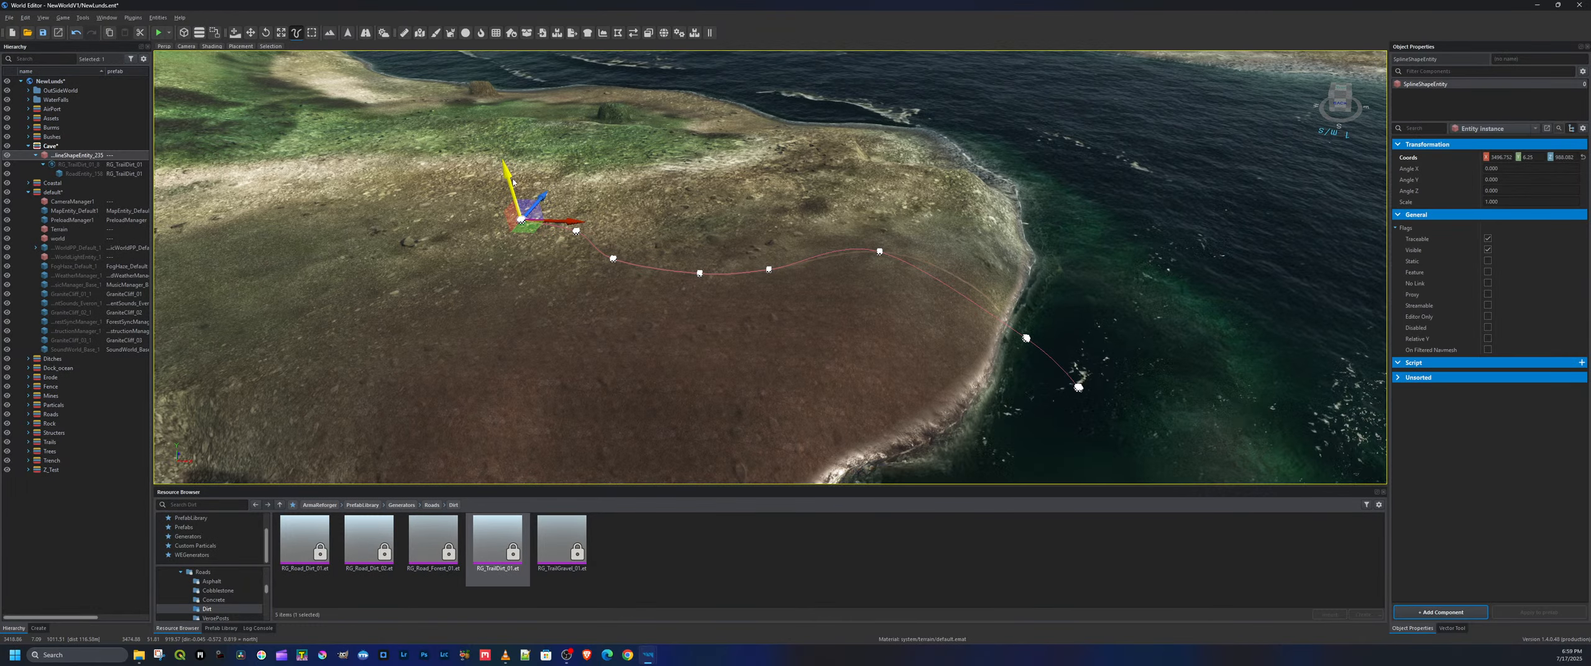
pyautogui.click(1453, 628)
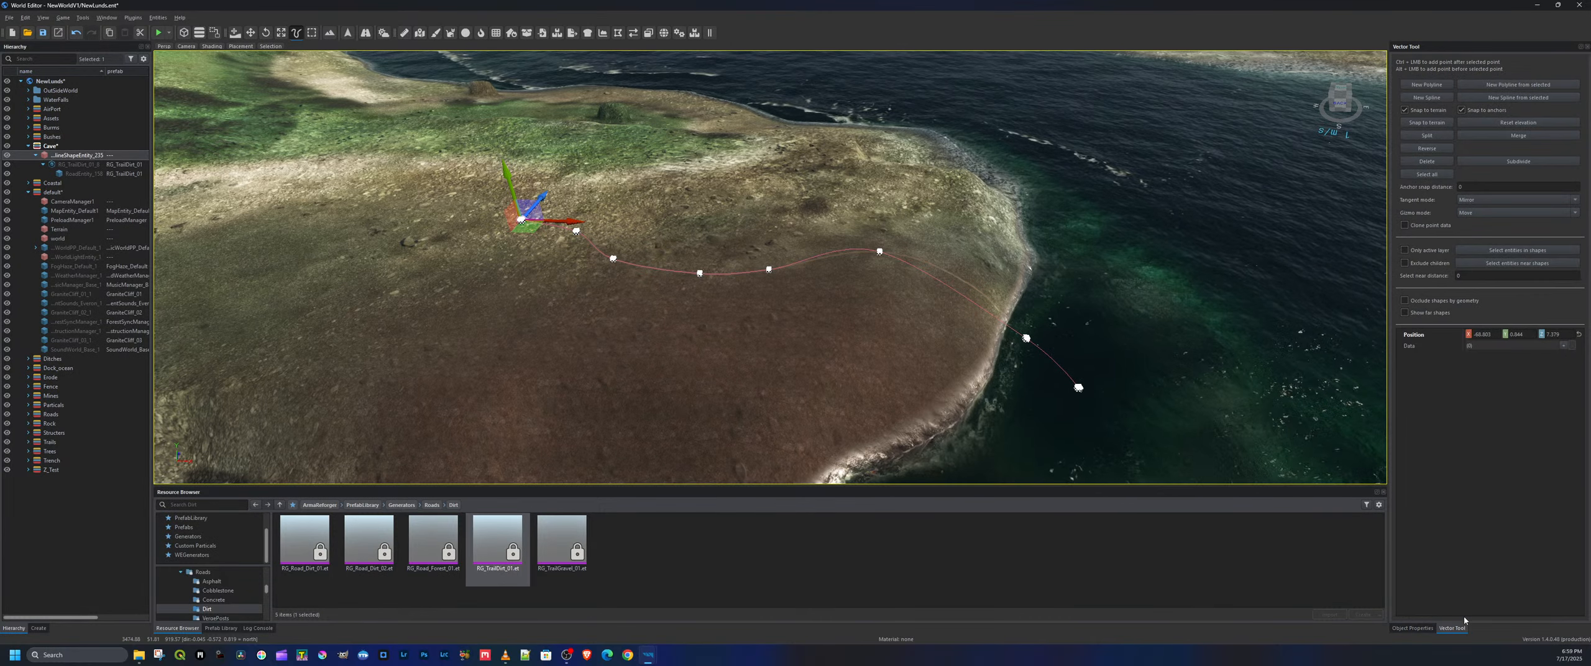
pyautogui.click(1405, 111)
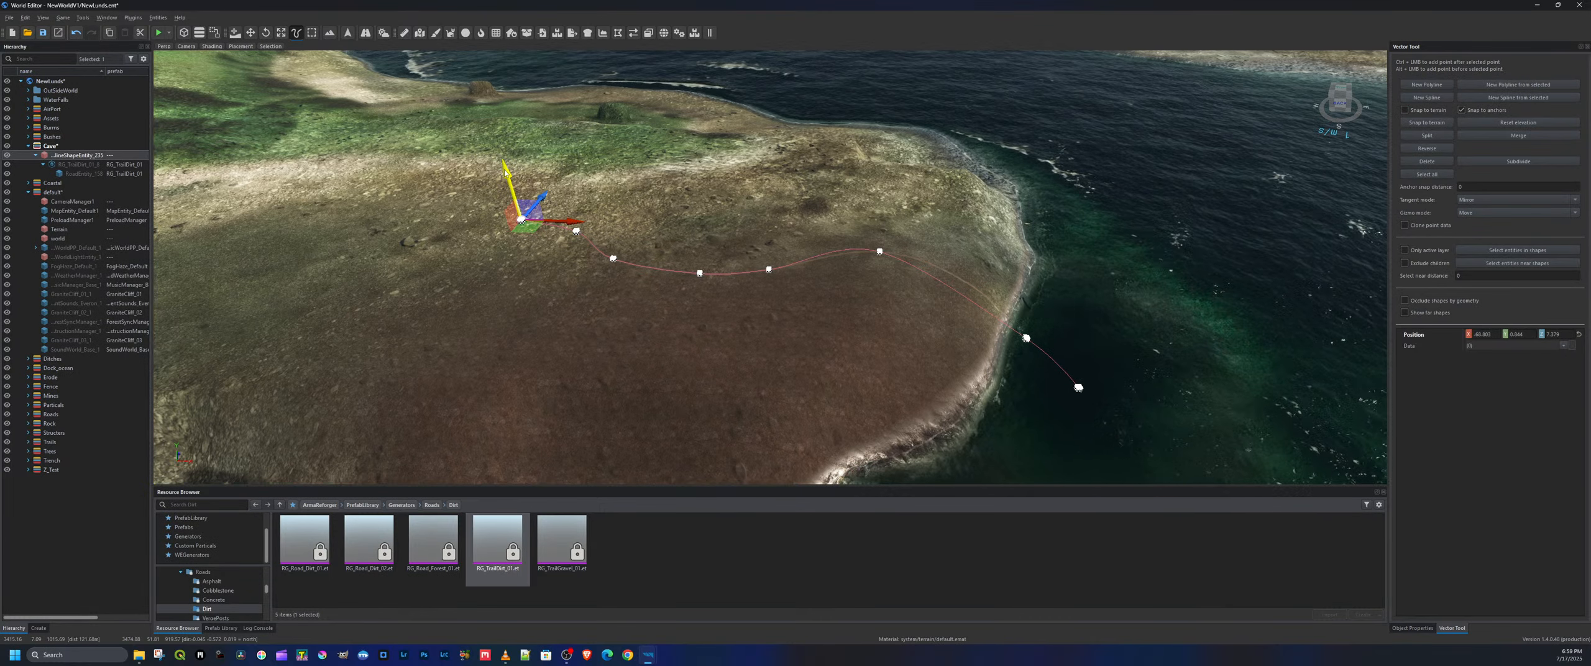
pyautogui.moveTo(506, 173); pyautogui.dragTo(506, 173)
pyautogui.moveTo(506, 179); pyautogui.dragTo(506, 176)
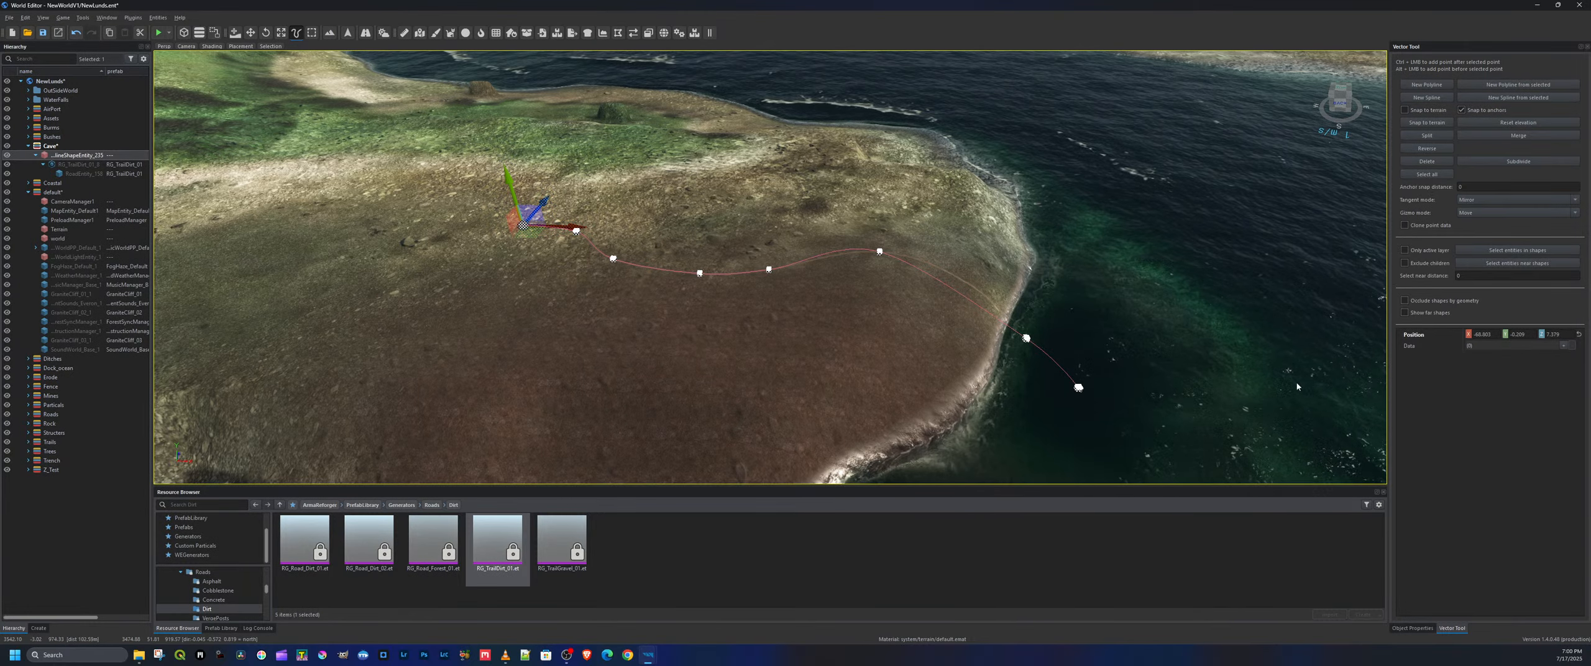
pyautogui.click(1406, 110)
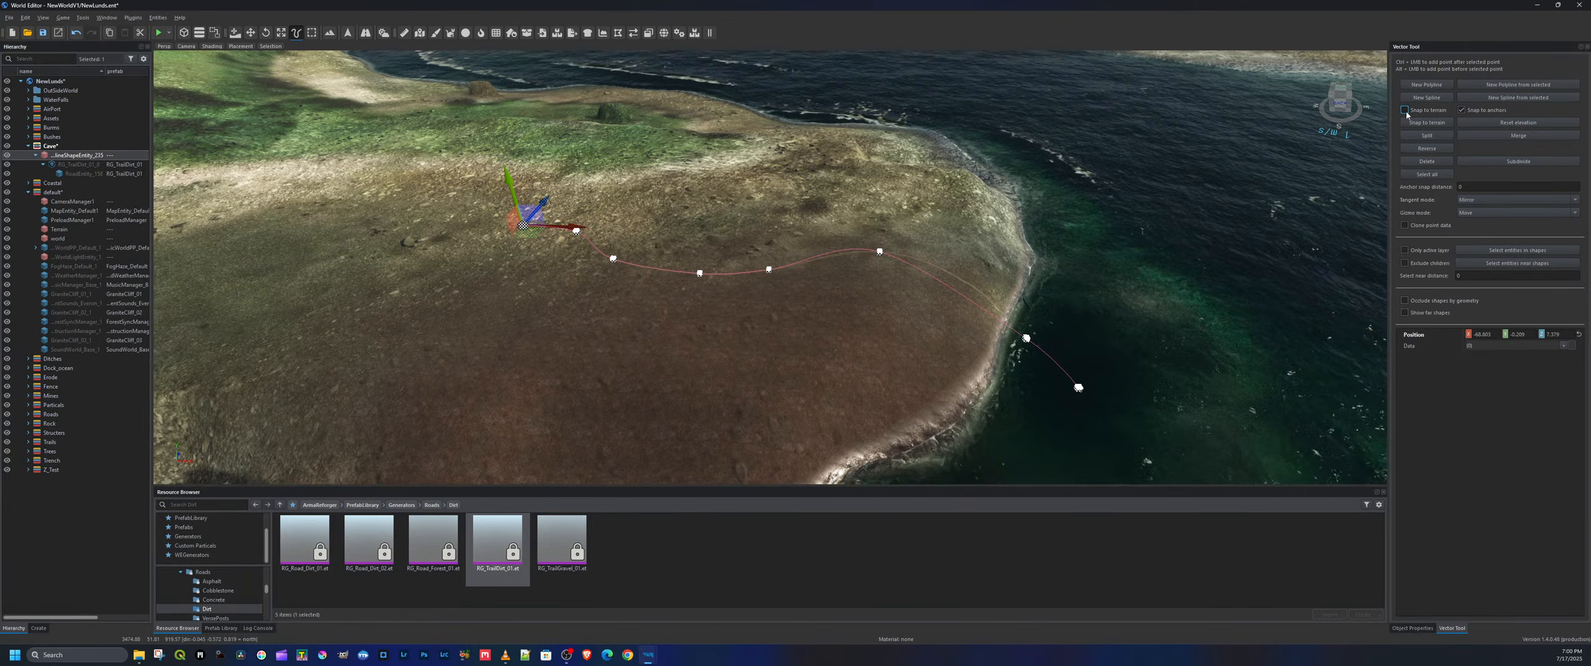
# Try to lower the whole cave spline along the vertical axis, and undo the move
pyautogui.moveTo(516, 183); pyautogui.dragTo(516, 186)
pyautogui.press('w')
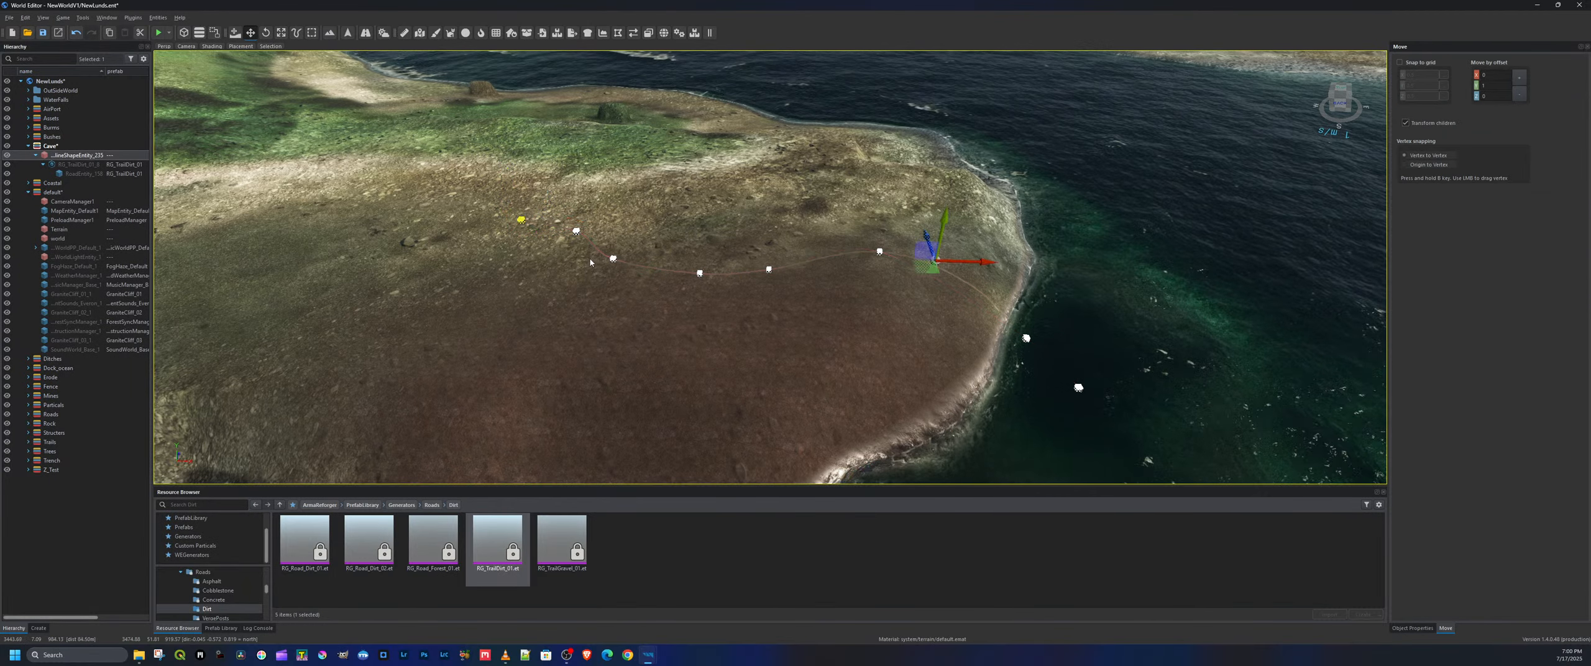
pyautogui.moveTo(943, 219); pyautogui.dragTo(947, 243)
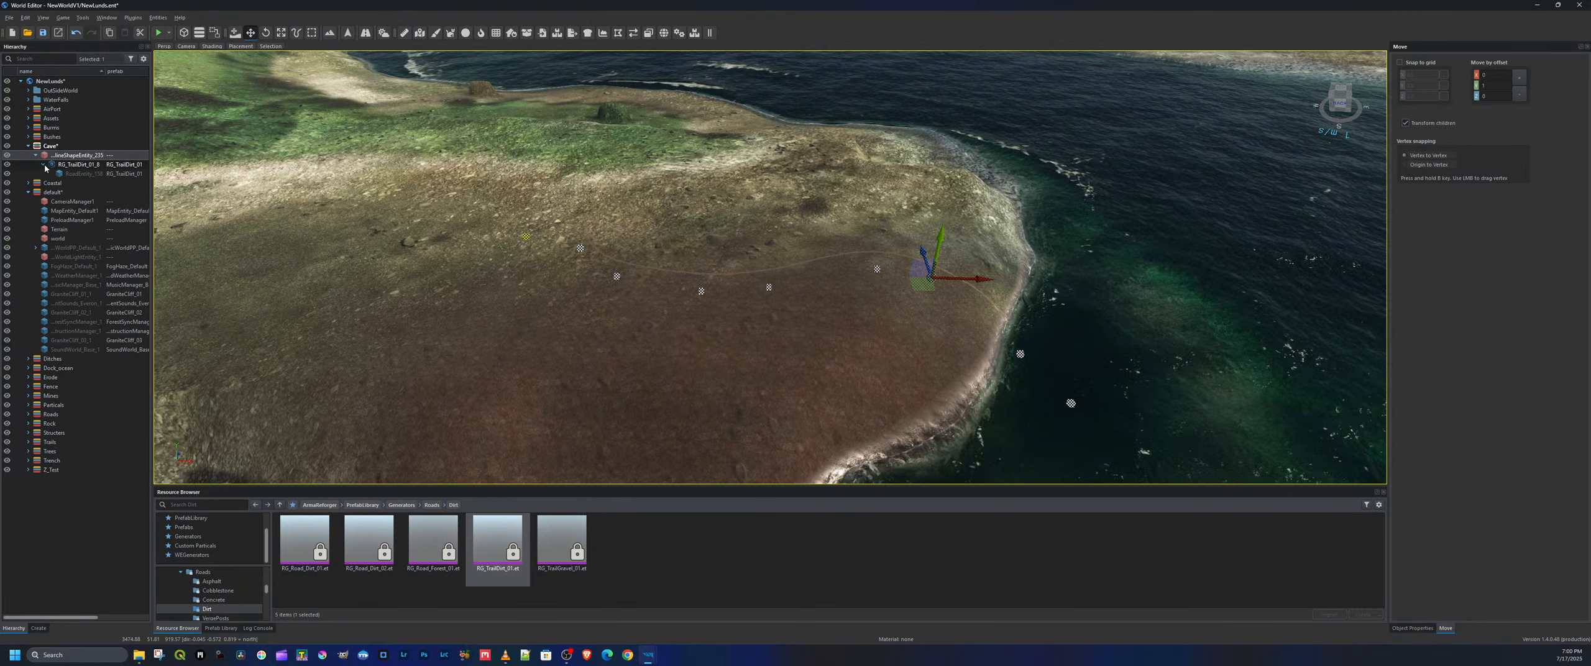
pyautogui.doubleClick(66, 155)
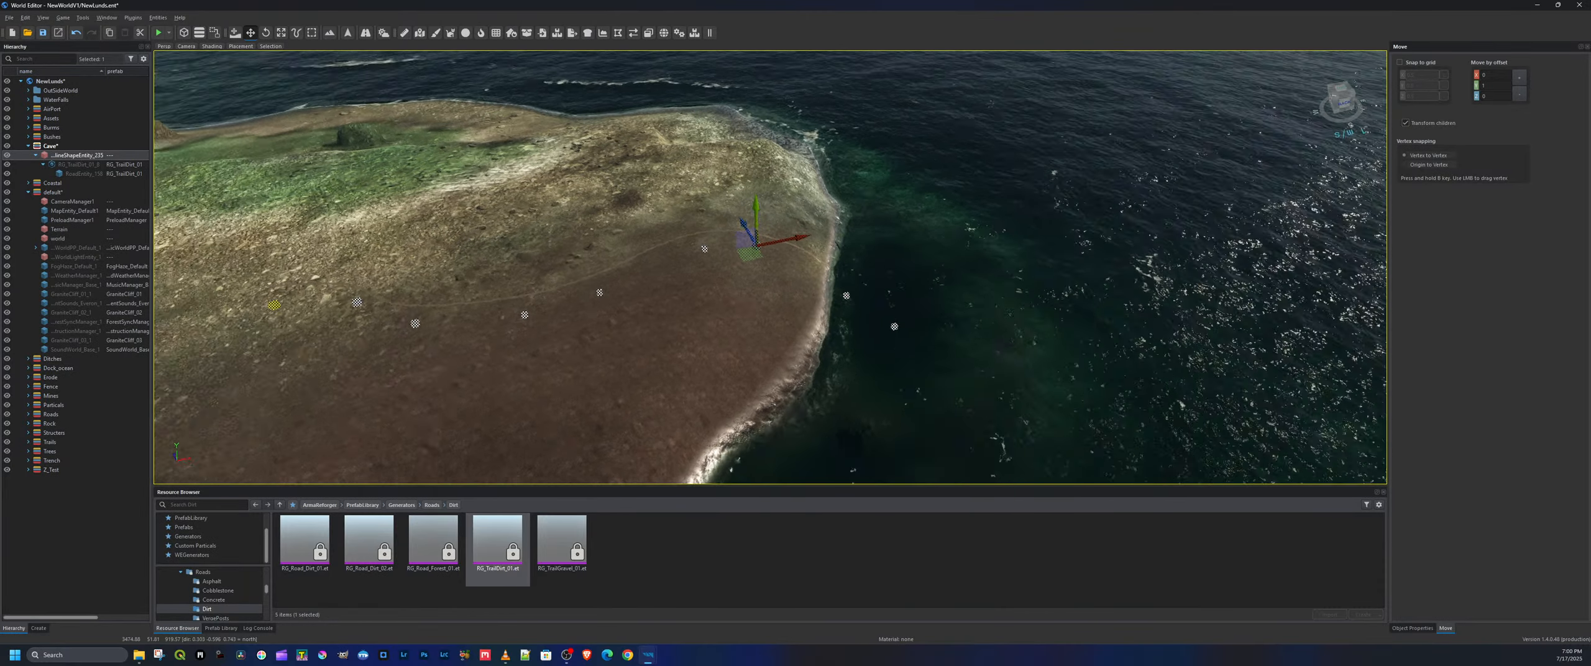
pyautogui.press('w')
pyautogui.moveTo(771, 267); pyautogui.dragTo(693, 209, button='right')
pyautogui.press('v')
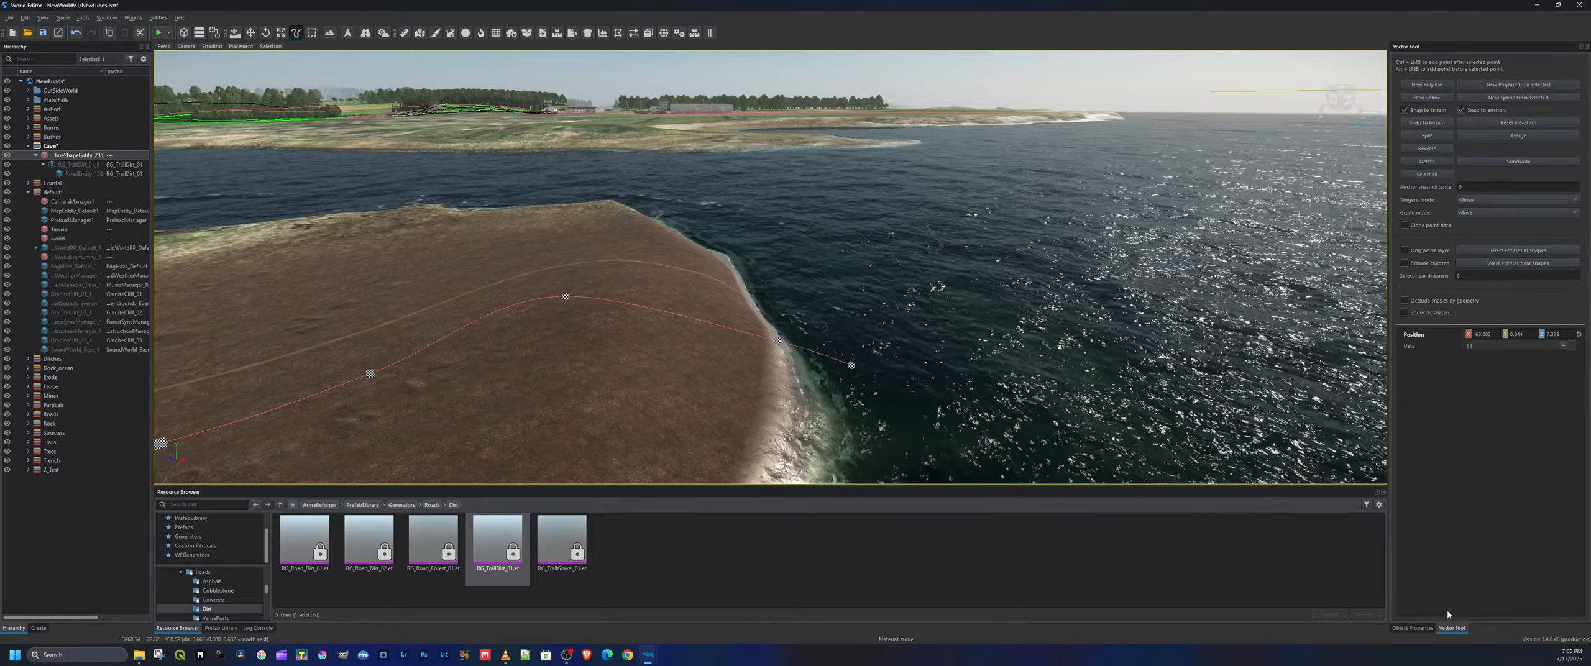
pyautogui.press('a')
pyautogui.moveTo(932, 248); pyautogui.dragTo(777, 274, button='right')
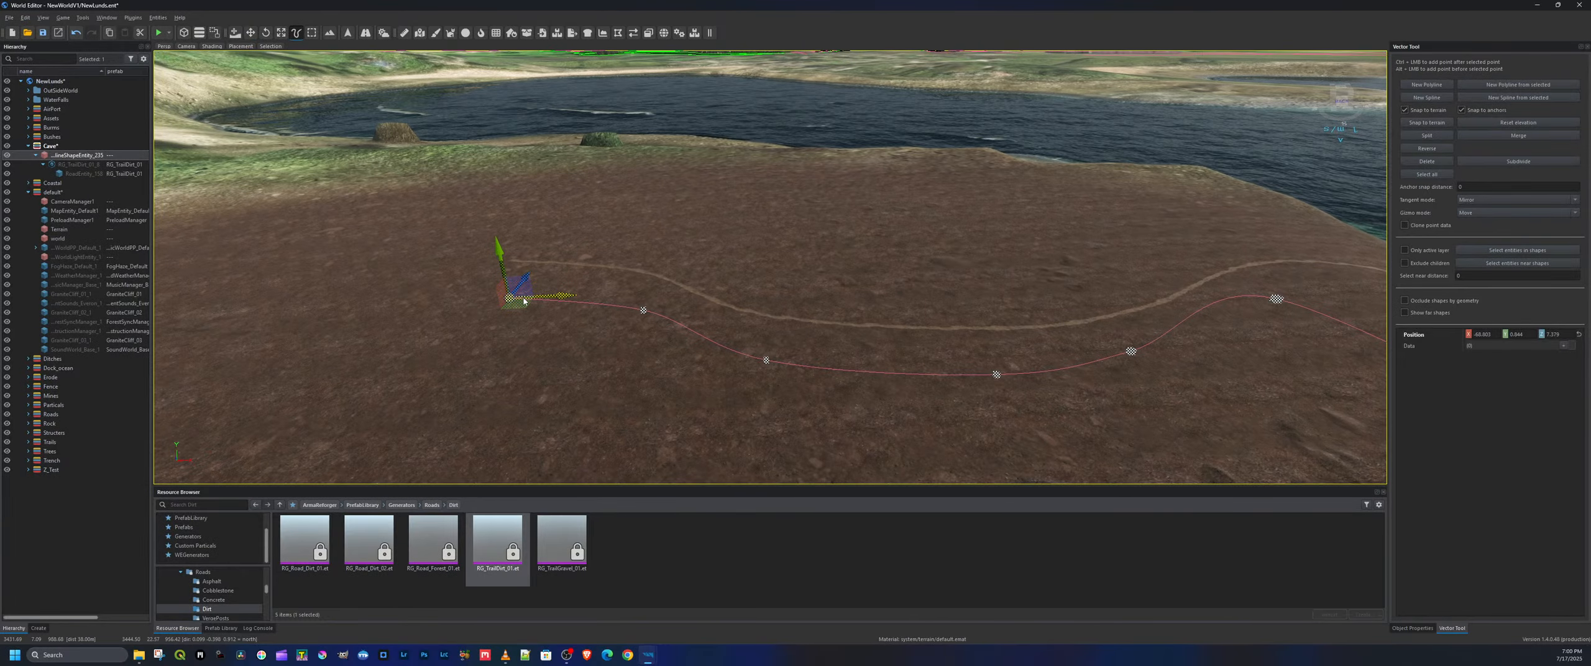
pyautogui.hotkey('ctrl', 'z')
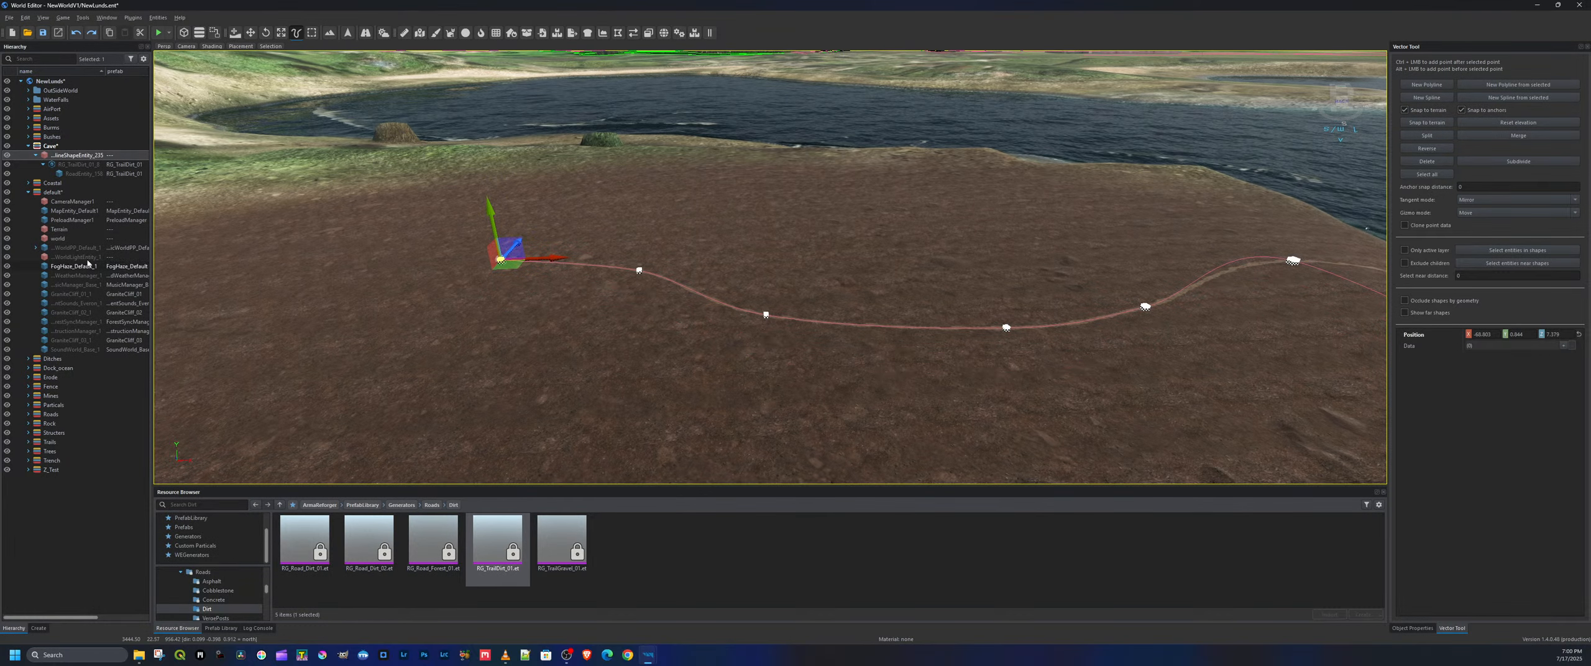
# Turn off Snap to terrain and lower the entire cave spline vertically below the headland surface
pyautogui.keyDown('shift'); pyautogui.click(93, 175); pyautogui.keyUp('shift')
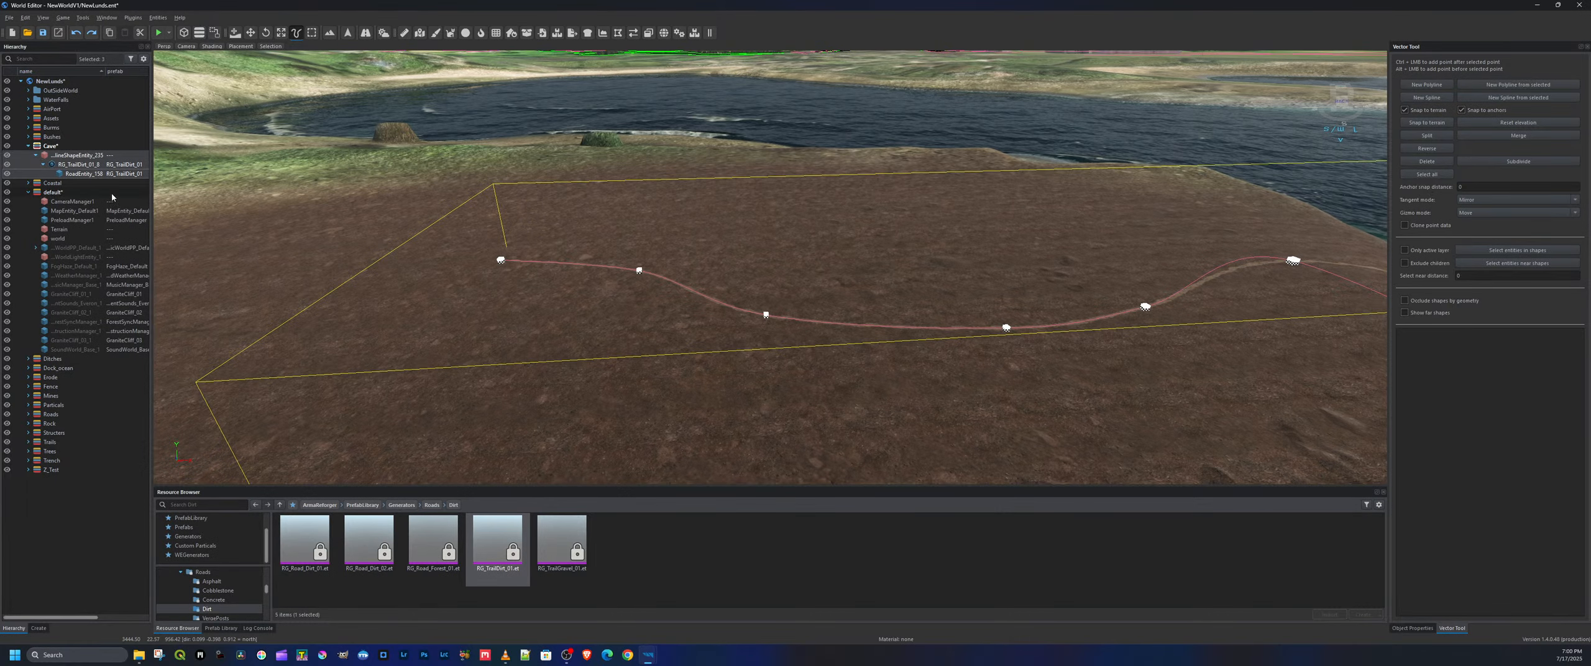
pyautogui.click(502, 262)
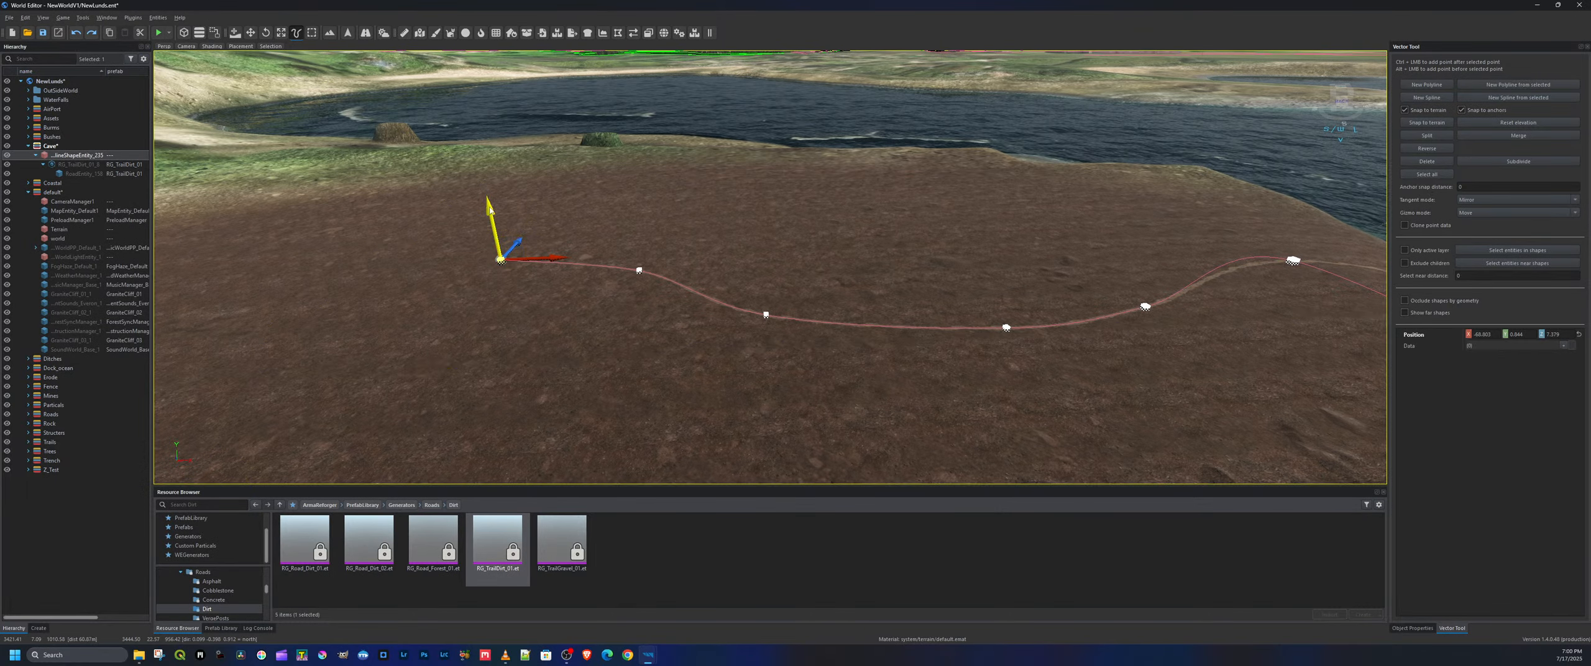
pyautogui.click(1405, 111)
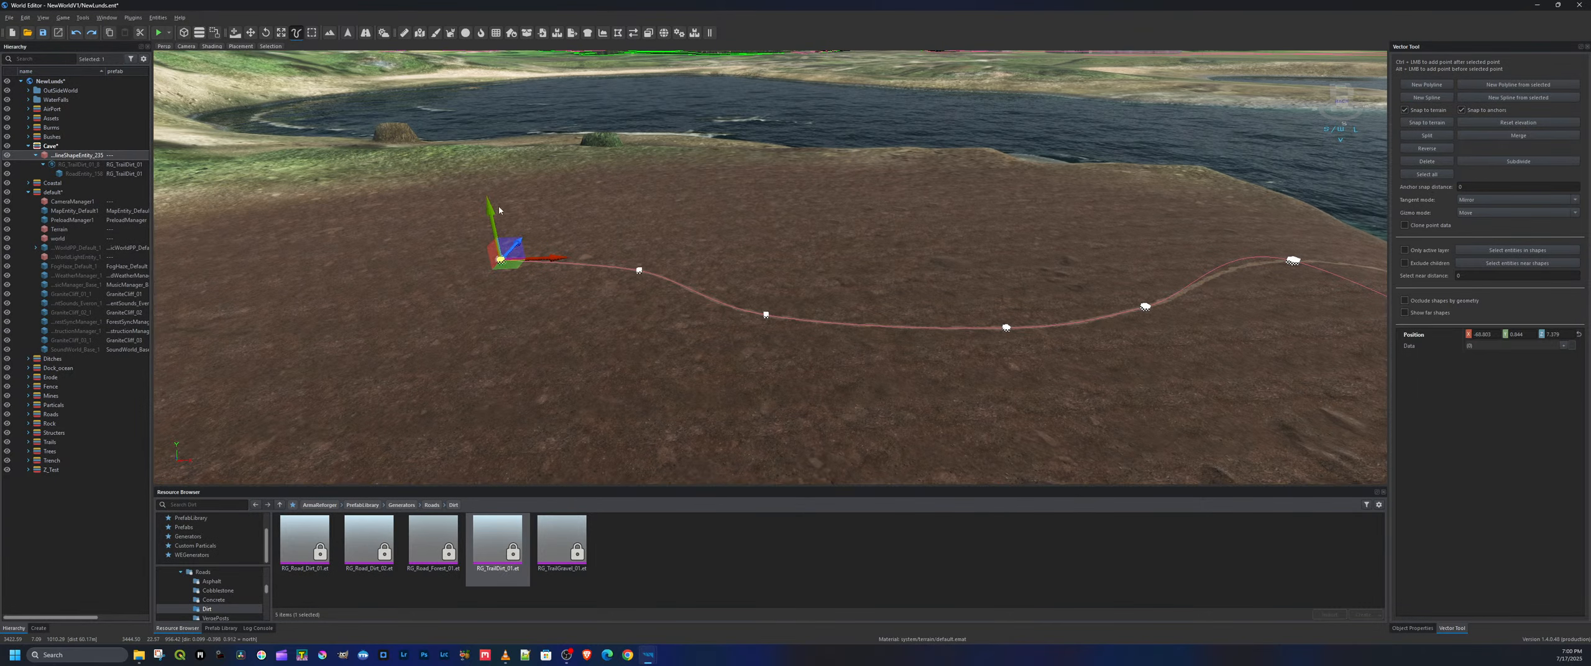
pyautogui.press('w')
pyautogui.moveTo(696, 250); pyautogui.dragTo(920, 245, button='right')
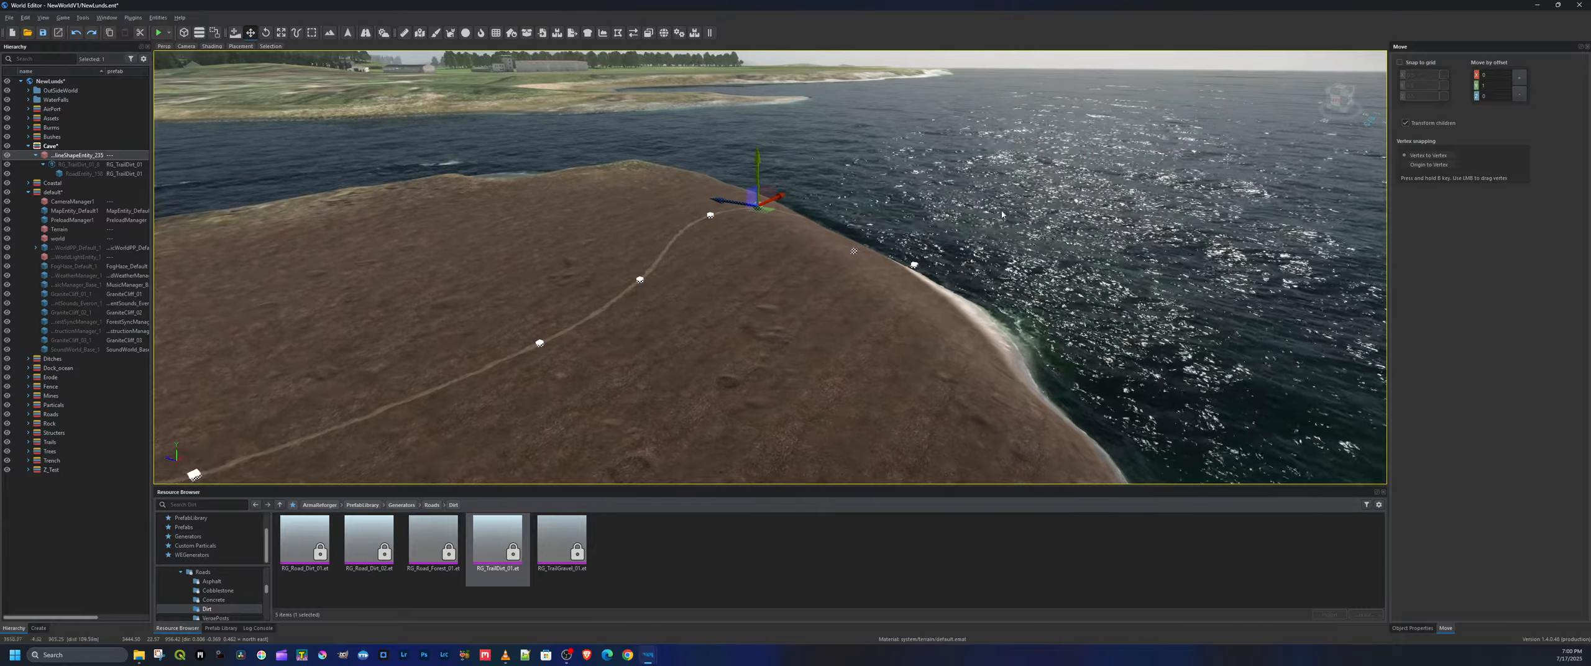
pyautogui.moveTo(758, 164); pyautogui.dragTo(758, 184)
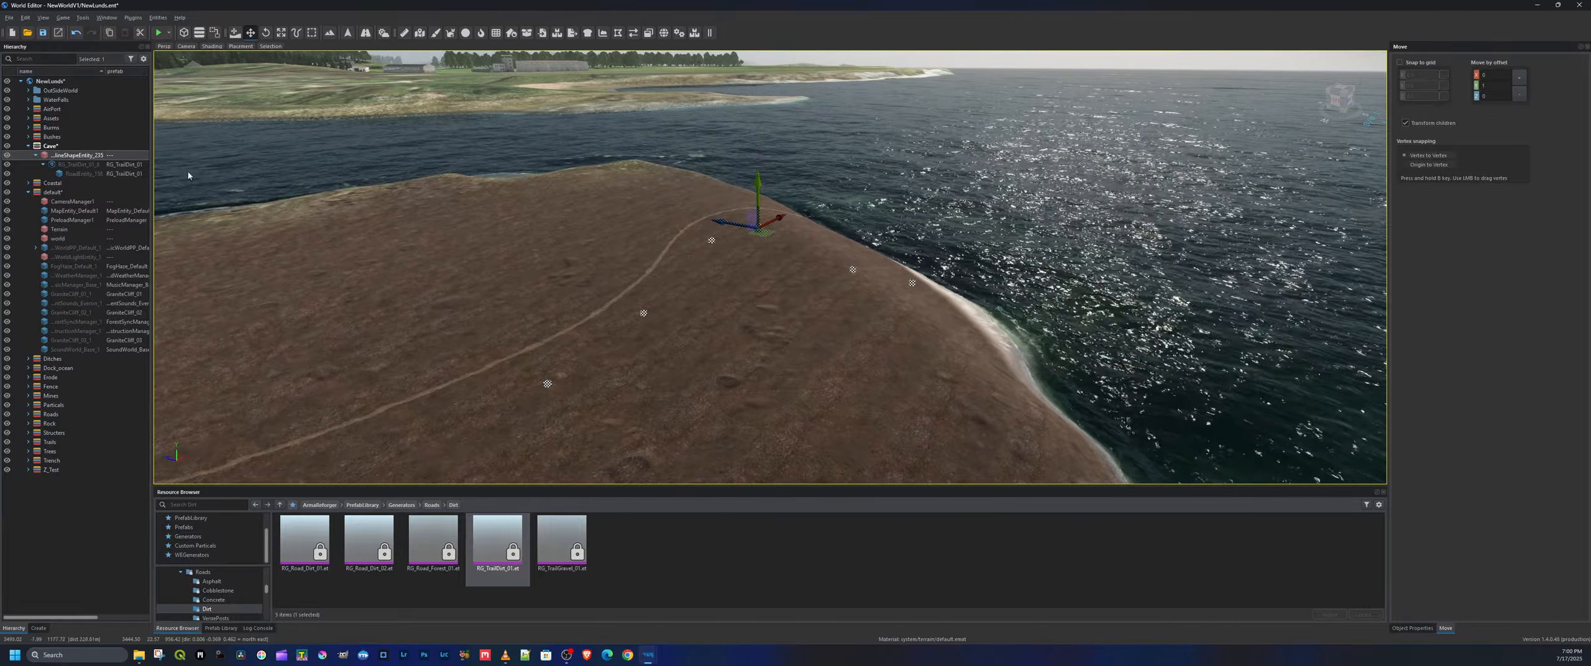
# Delete the cave spline together with its attached trail generator
pyautogui.rightClick(74, 157)
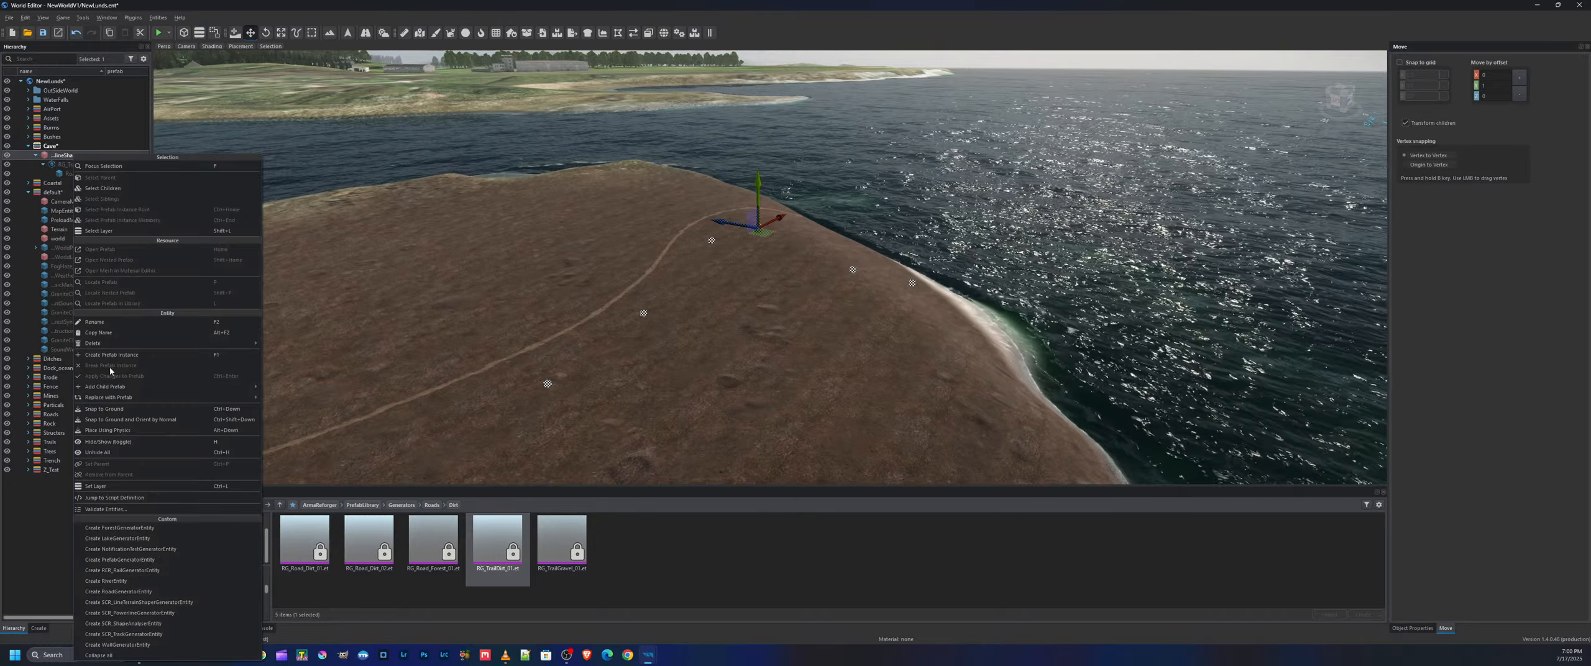
pyautogui.click(283, 344)
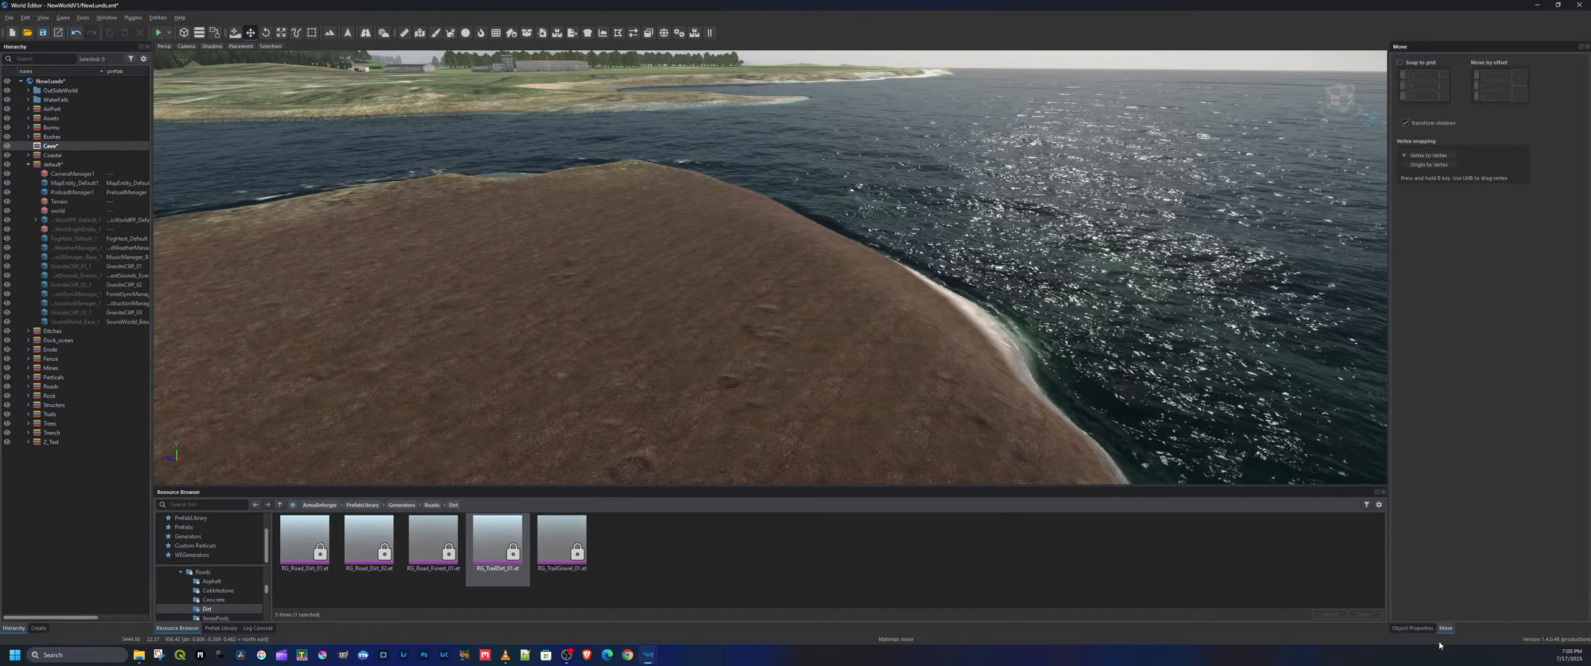
# Start a new polyline on the Cave layer with one point at the shoreline and a second point offshore
pyautogui.press('v')
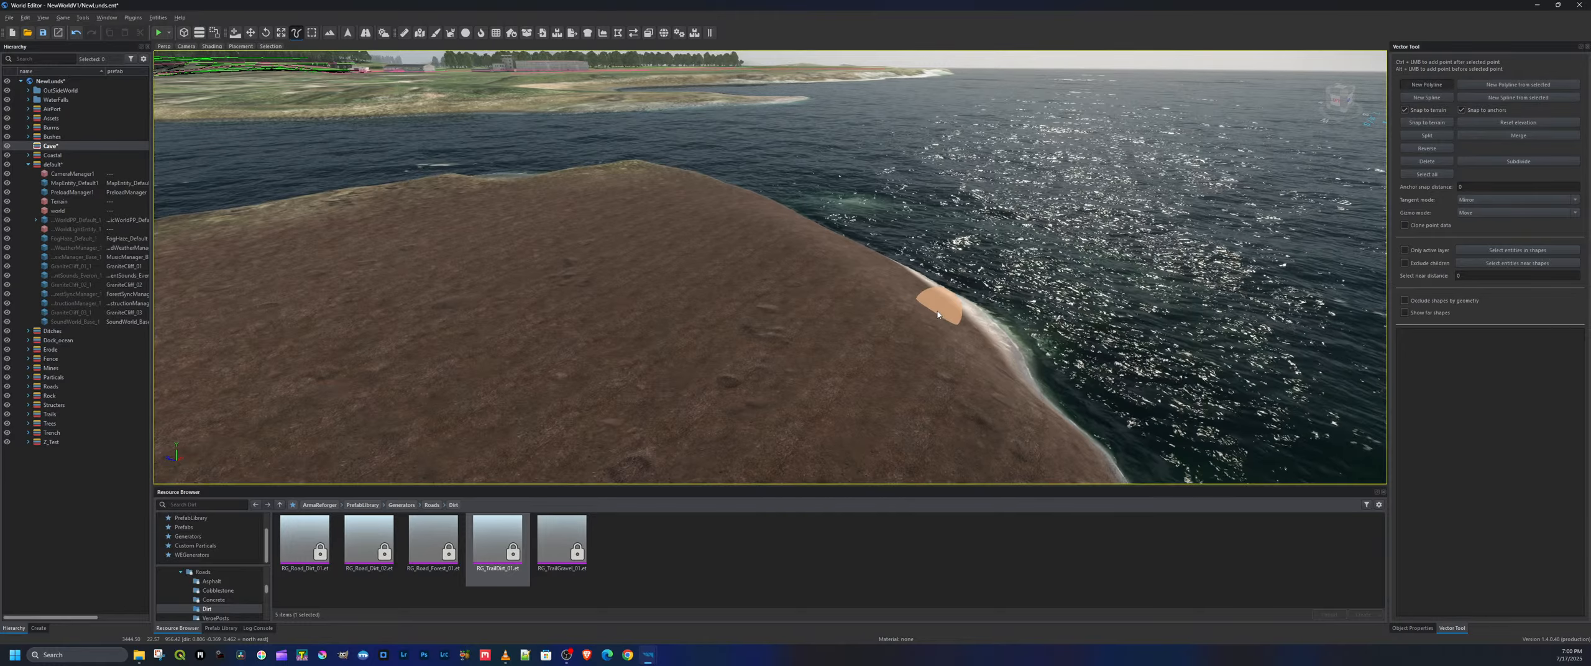
pyautogui.click(943, 303)
pyautogui.press('d')
pyautogui.moveTo(942, 303); pyautogui.dragTo(657, 225, button='right')
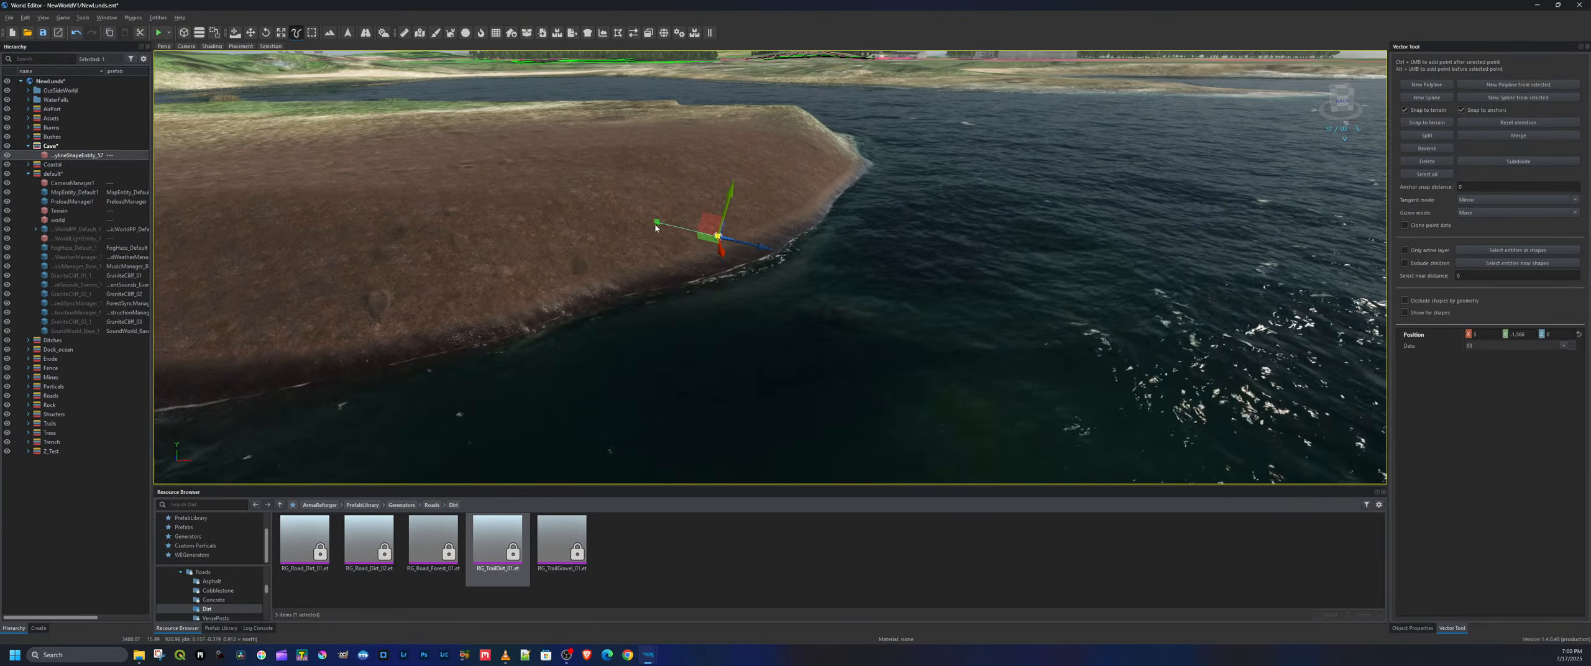
pyautogui.moveTo(657, 225); pyautogui.dragTo(765, 325)
# Extend the polyline inland from its shoreline point with three more points and attach RG_TrailDirt_01 to it
pyautogui.click(717, 236)
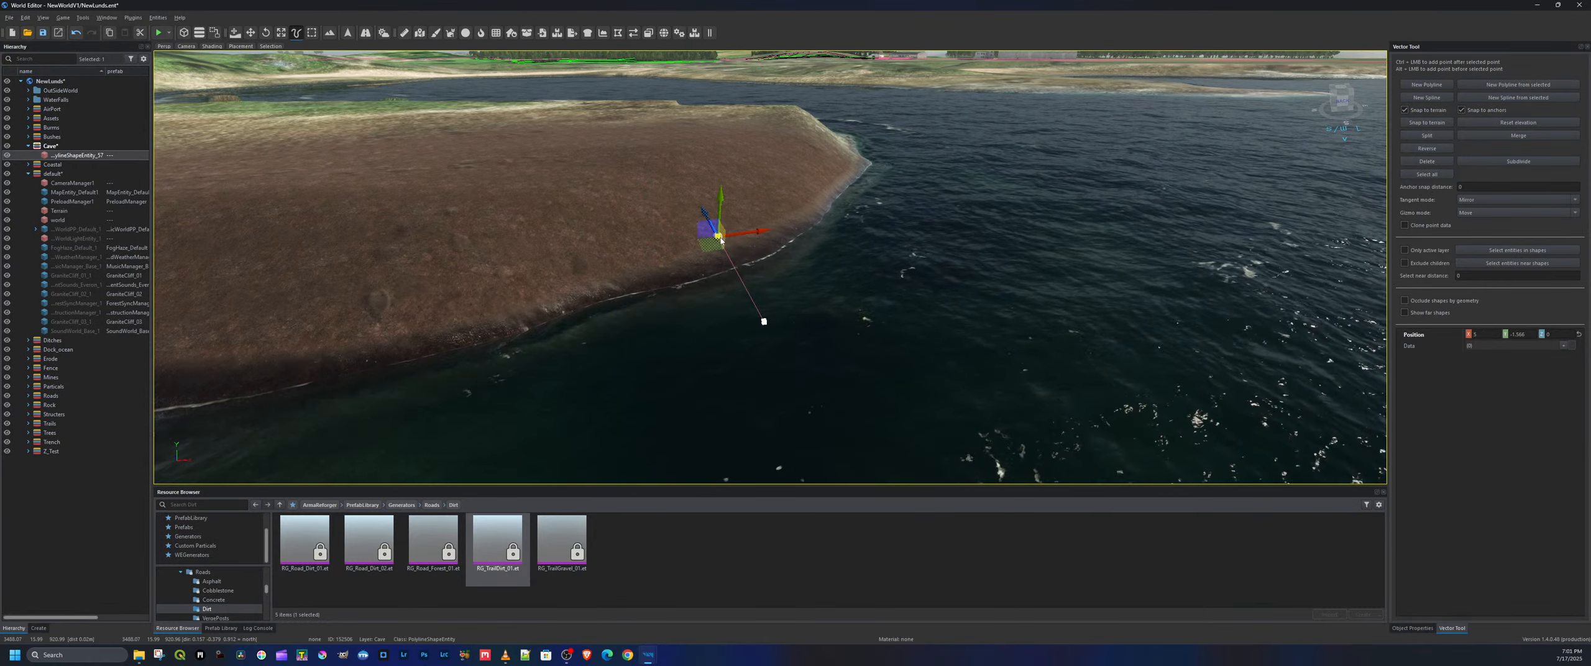
pyautogui.moveTo(724, 202); pyautogui.dragTo(713, 279, button='right')
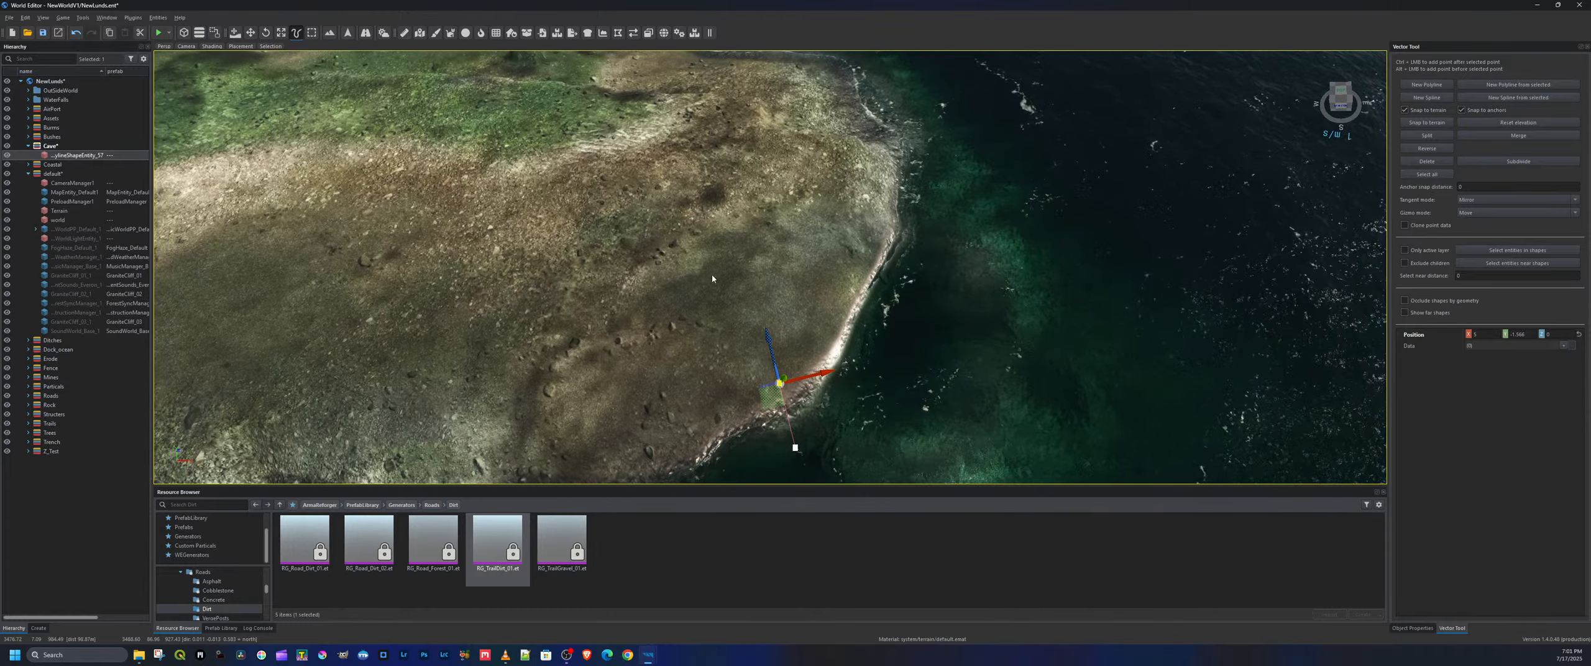
pyautogui.keyDown('ctrl'); pyautogui.click(729, 348); pyautogui.keyUp('ctrl')
pyautogui.keyDown('ctrl'); pyautogui.click(637, 303); pyautogui.keyUp('ctrl')
pyautogui.keyDown('ctrl'); pyautogui.click(562, 292); pyautogui.keyUp('ctrl')
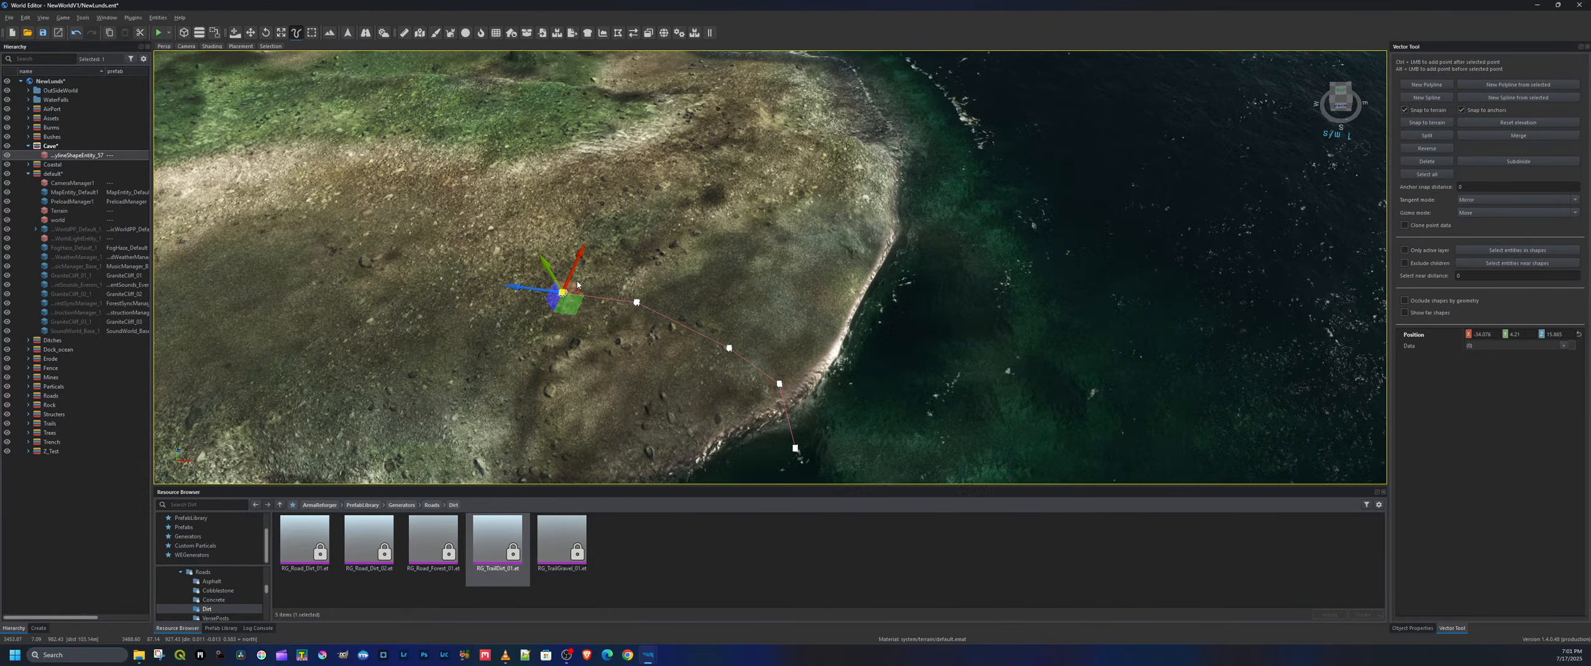
pyautogui.moveTo(496, 544); pyautogui.dragTo(76, 159)
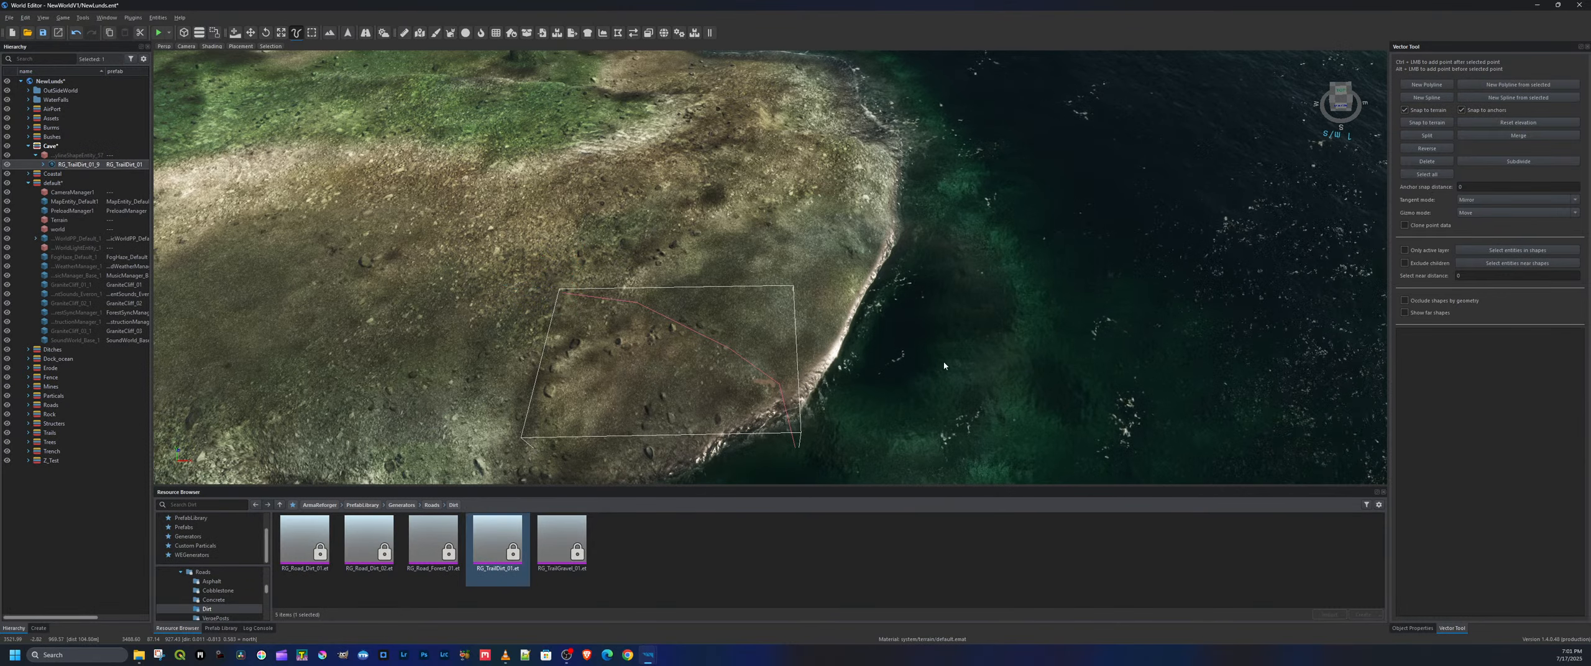
# Try to lower only the RG_TrailDirt_01 generator along the vertical axis, and undo the move
pyautogui.moveTo(737, 328); pyautogui.dragTo(618, 299, button='right')
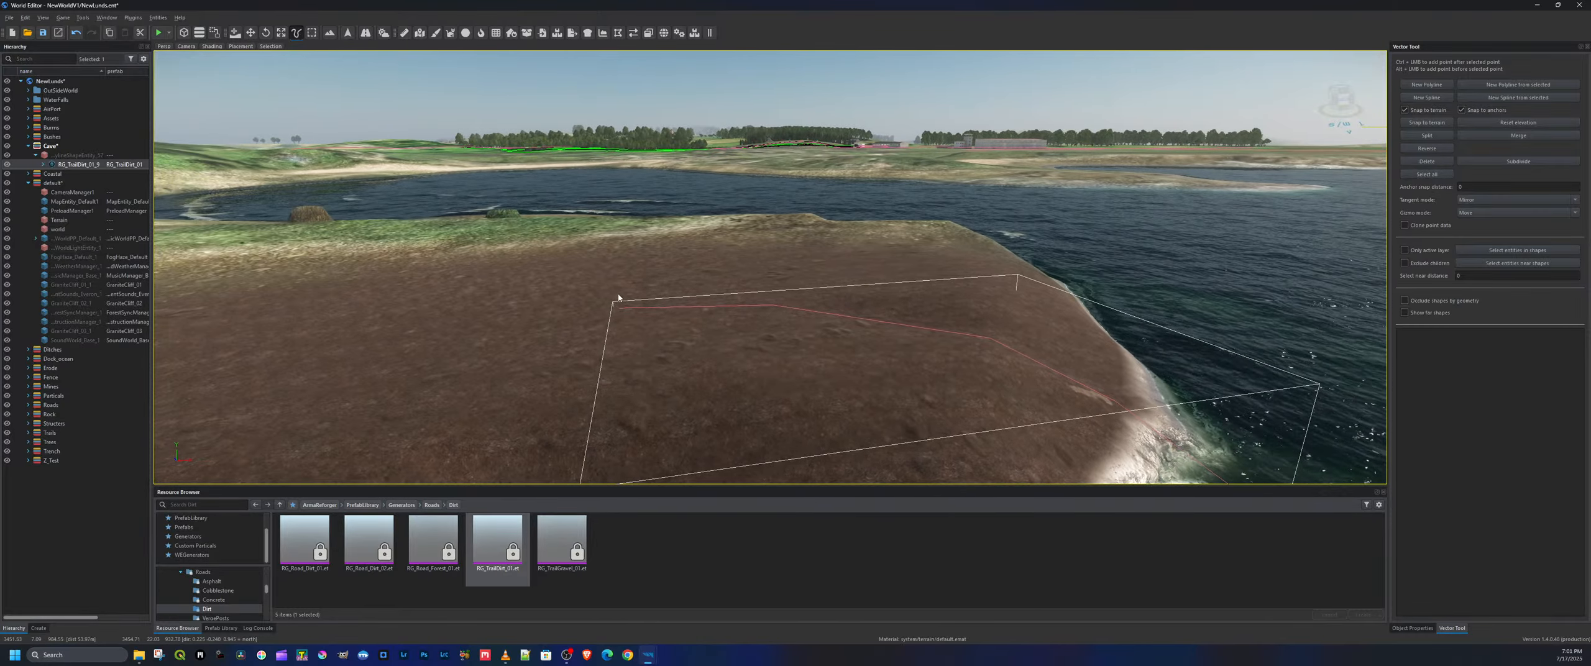
pyautogui.press('w')
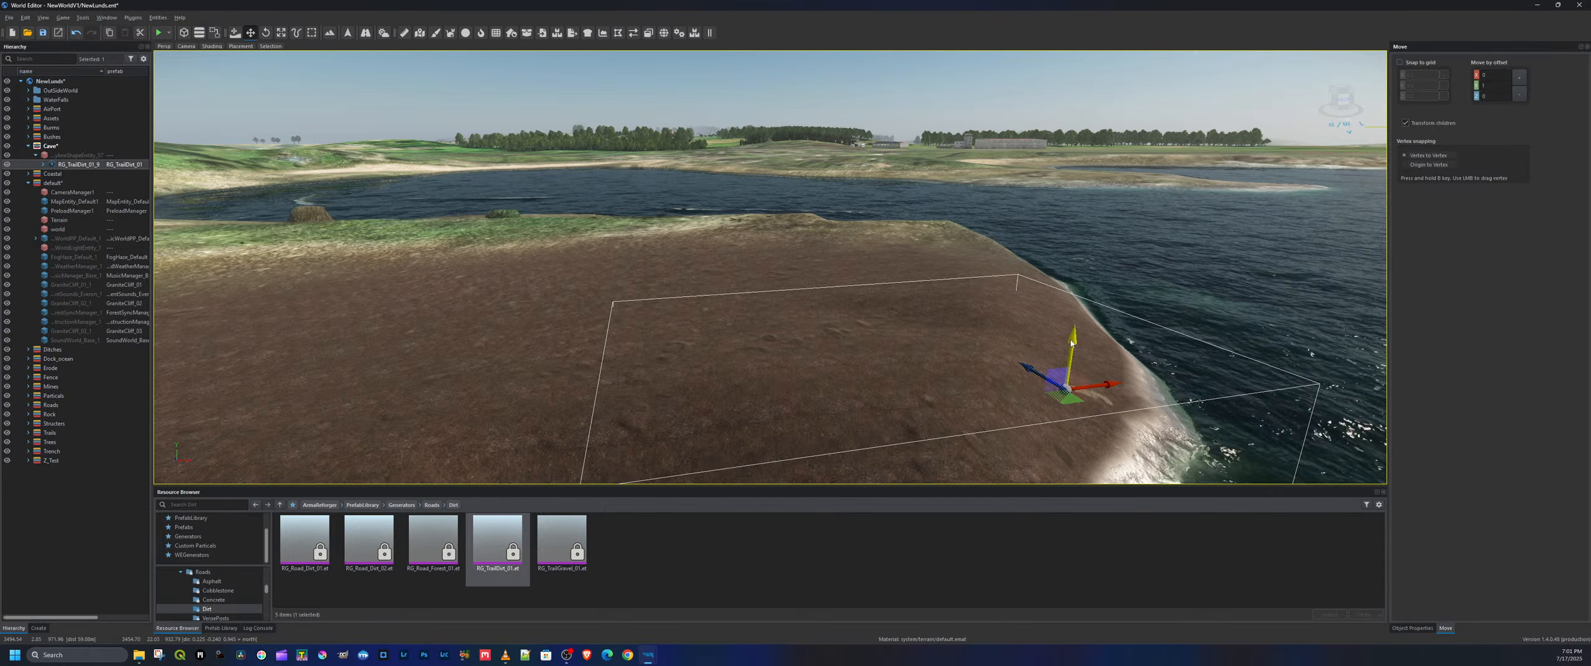
pyautogui.moveTo(1073, 342); pyautogui.dragTo(1072, 347)
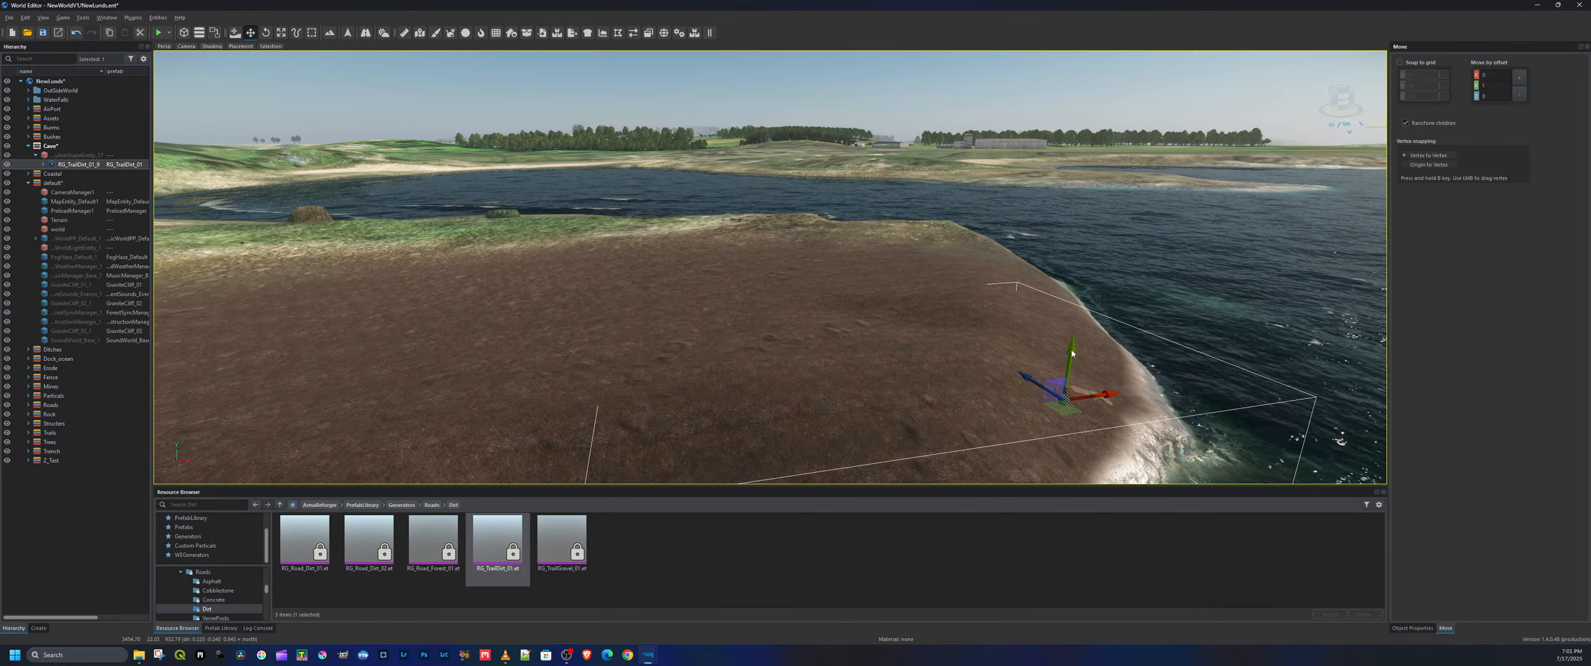
pyautogui.hotkey('ctrl', 'z')
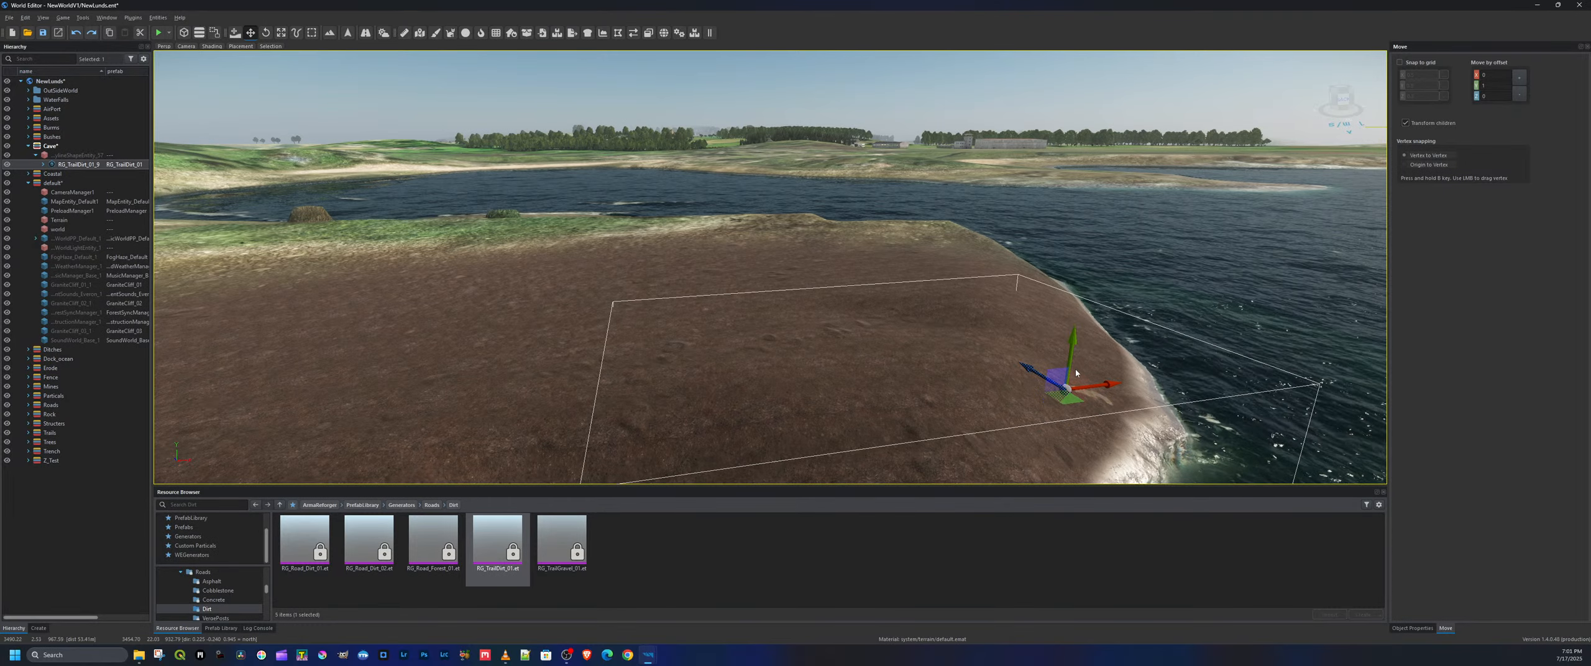
# Select the parent polyline and lower it slightly along the vertical axis to start carving a trench
pyautogui.moveTo(1076, 373); pyautogui.dragTo(267, 297, button='middle')
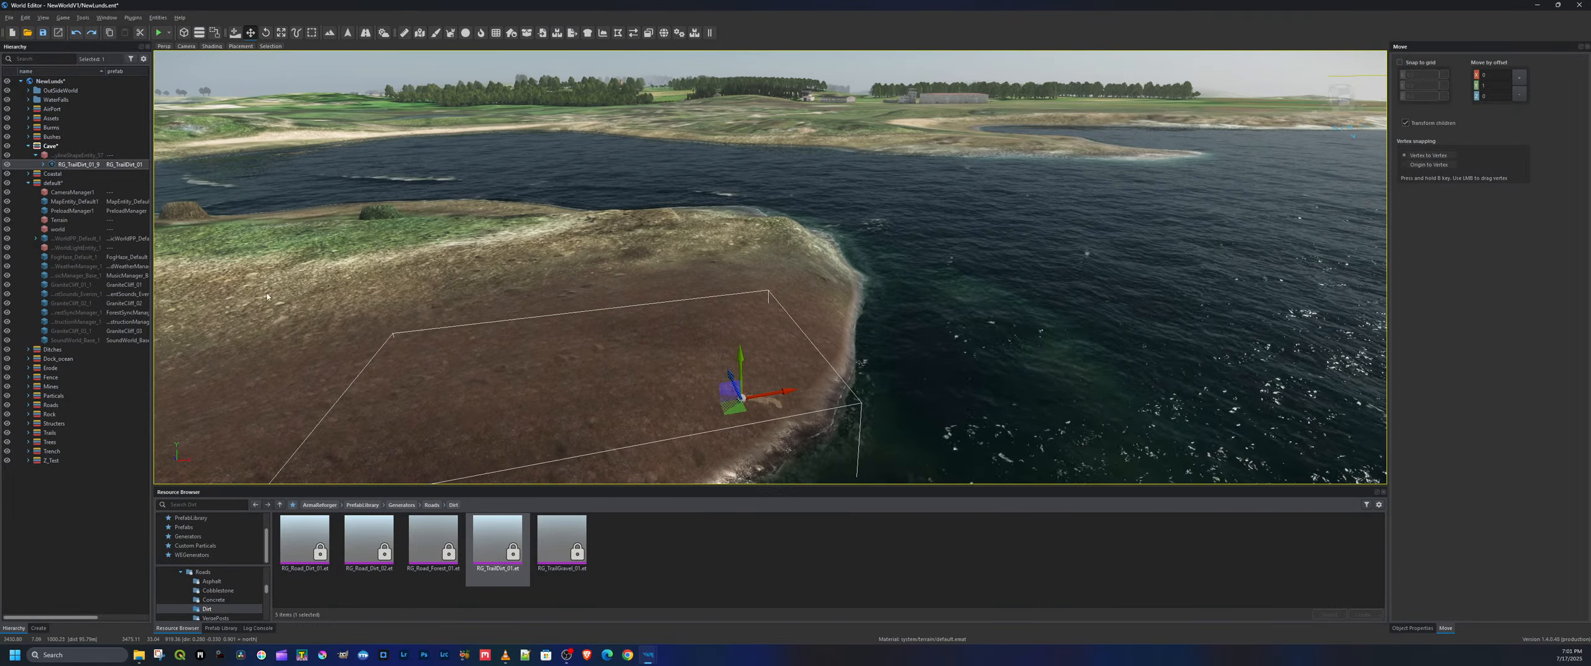
pyautogui.click(57, 153)
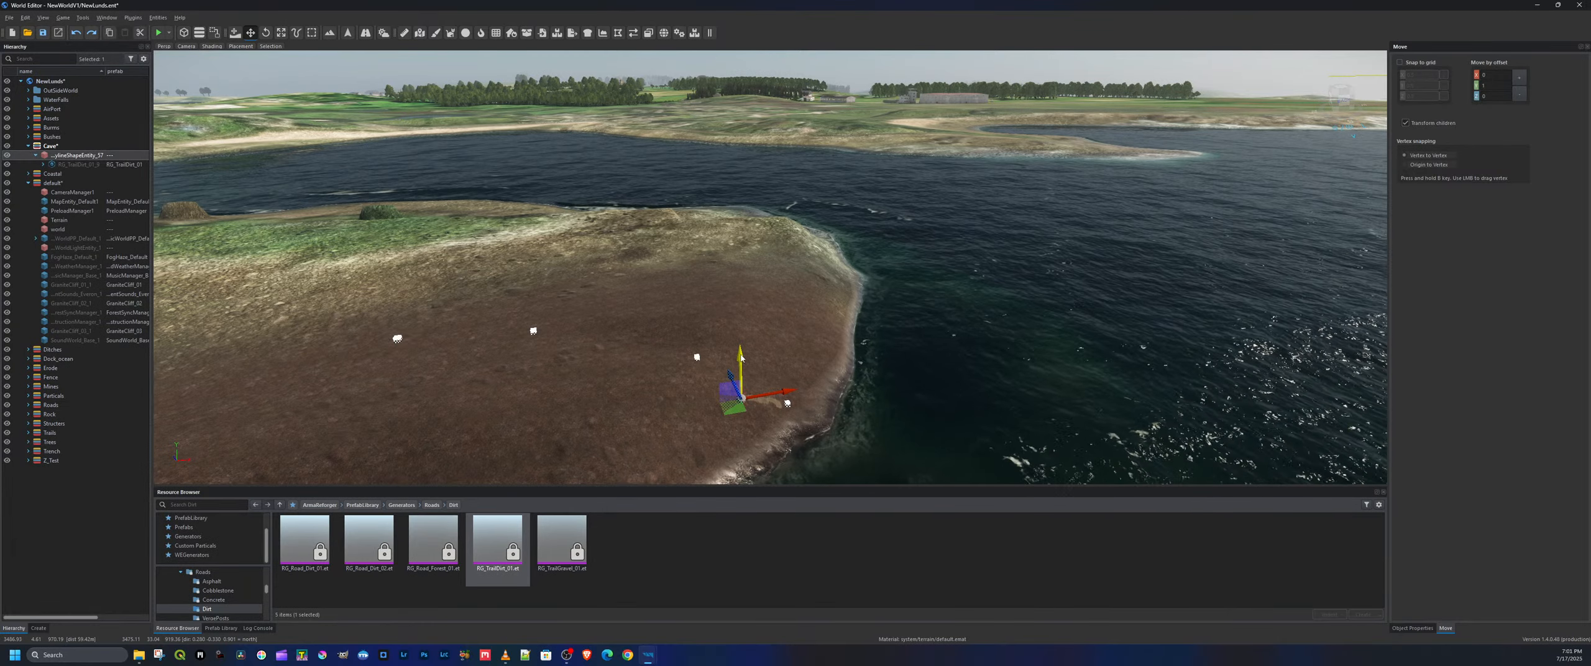
pyautogui.moveTo(741, 358); pyautogui.dragTo(741, 367)
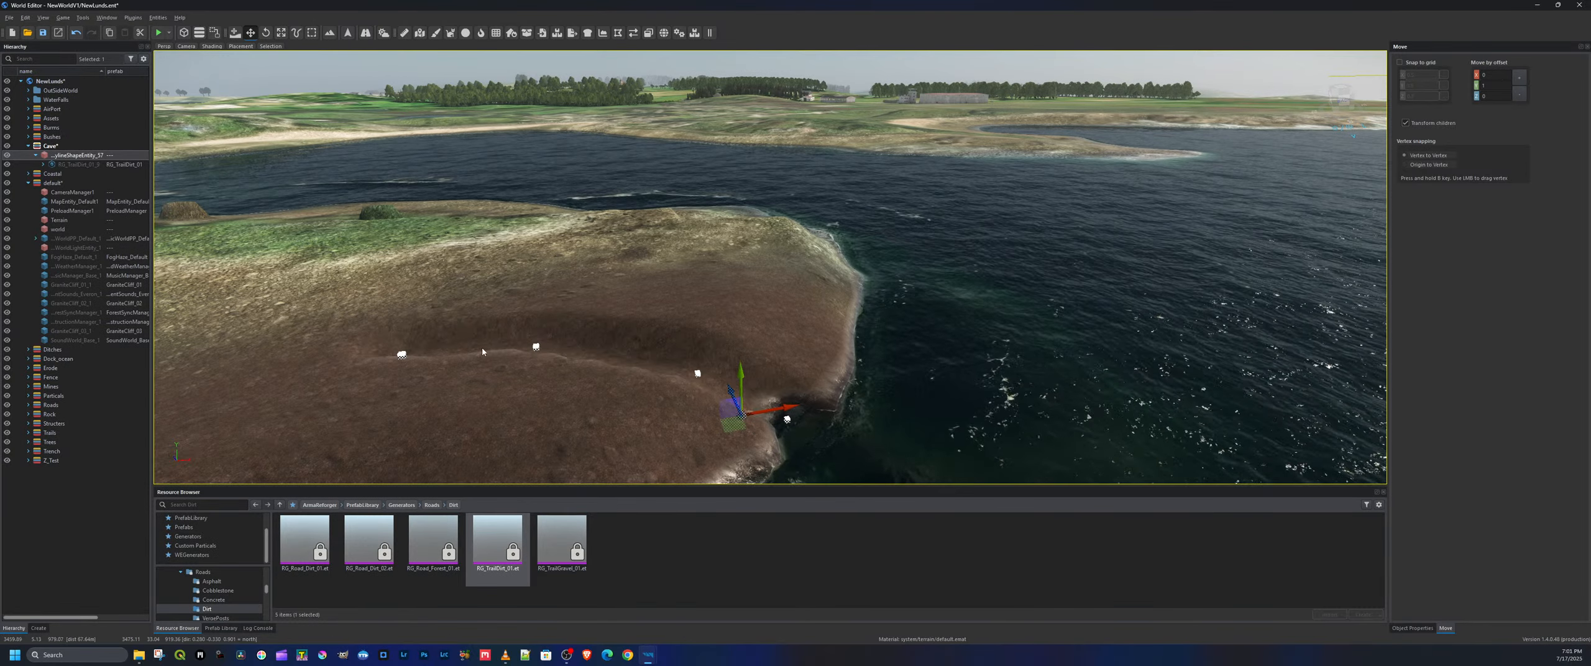
# Inspect the trench from the shore and lower the whole polyline further to cut it down to water level
pyautogui.moveTo(403, 358); pyautogui.dragTo(703, 333, button='right')
pyautogui.press('w')
pyautogui.press('a')
pyautogui.press('w')
pyautogui.press('w')
pyautogui.press('s')
pyautogui.moveTo(486, 160); pyautogui.dragTo(961, 390, button='right')
pyautogui.press('d')
pyautogui.moveTo(740, 435); pyautogui.dragTo(666, 439, button='right')
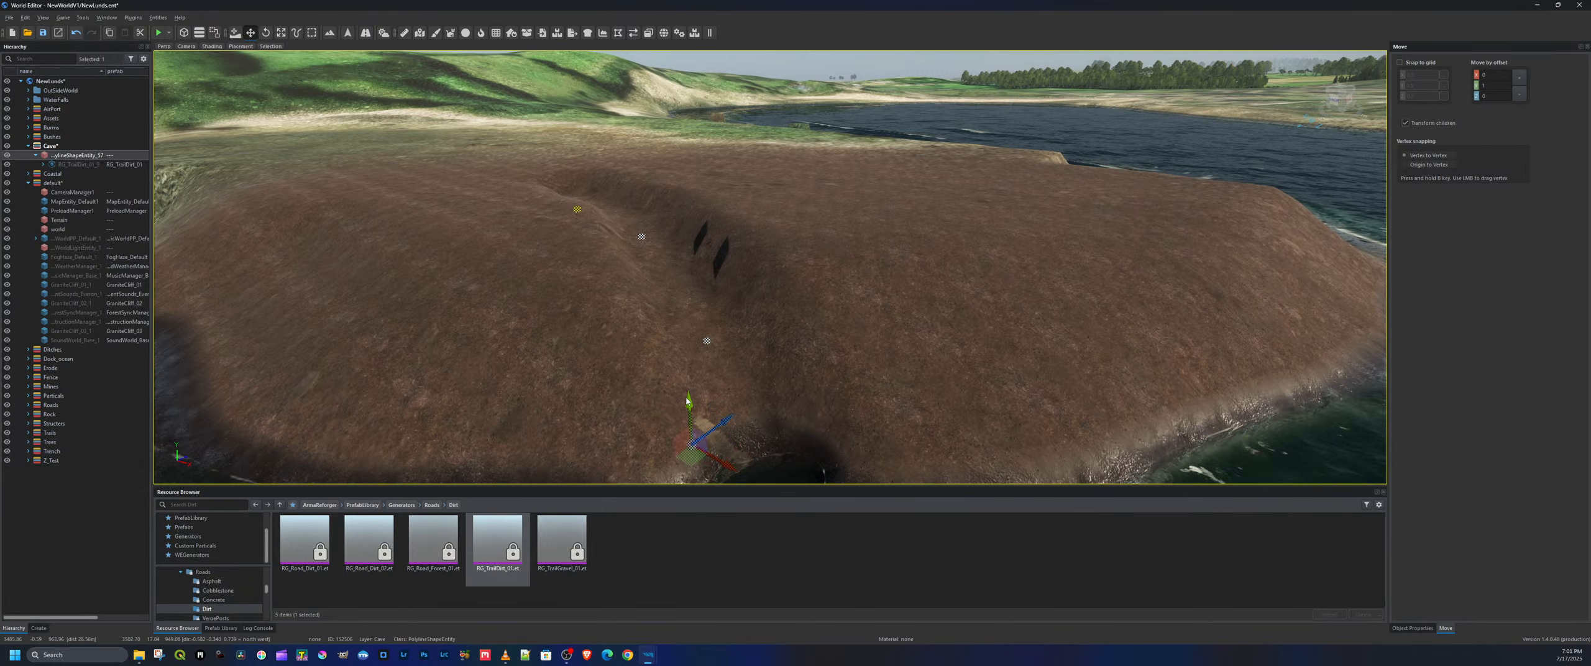
pyautogui.moveTo(687, 401); pyautogui.dragTo(690, 437)
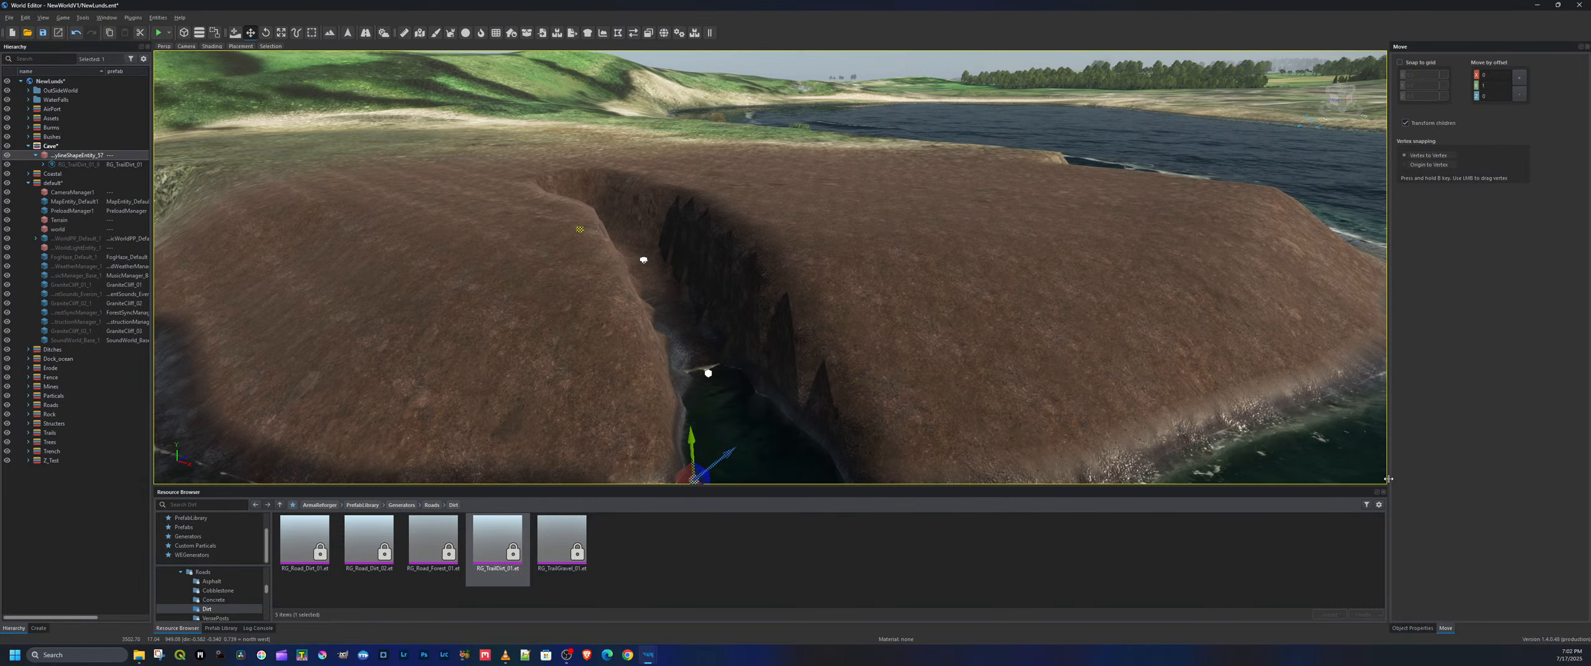
# Lower the two polyline points between the shoreline point and the inland end point along the vertical axis
pyautogui.press('v')
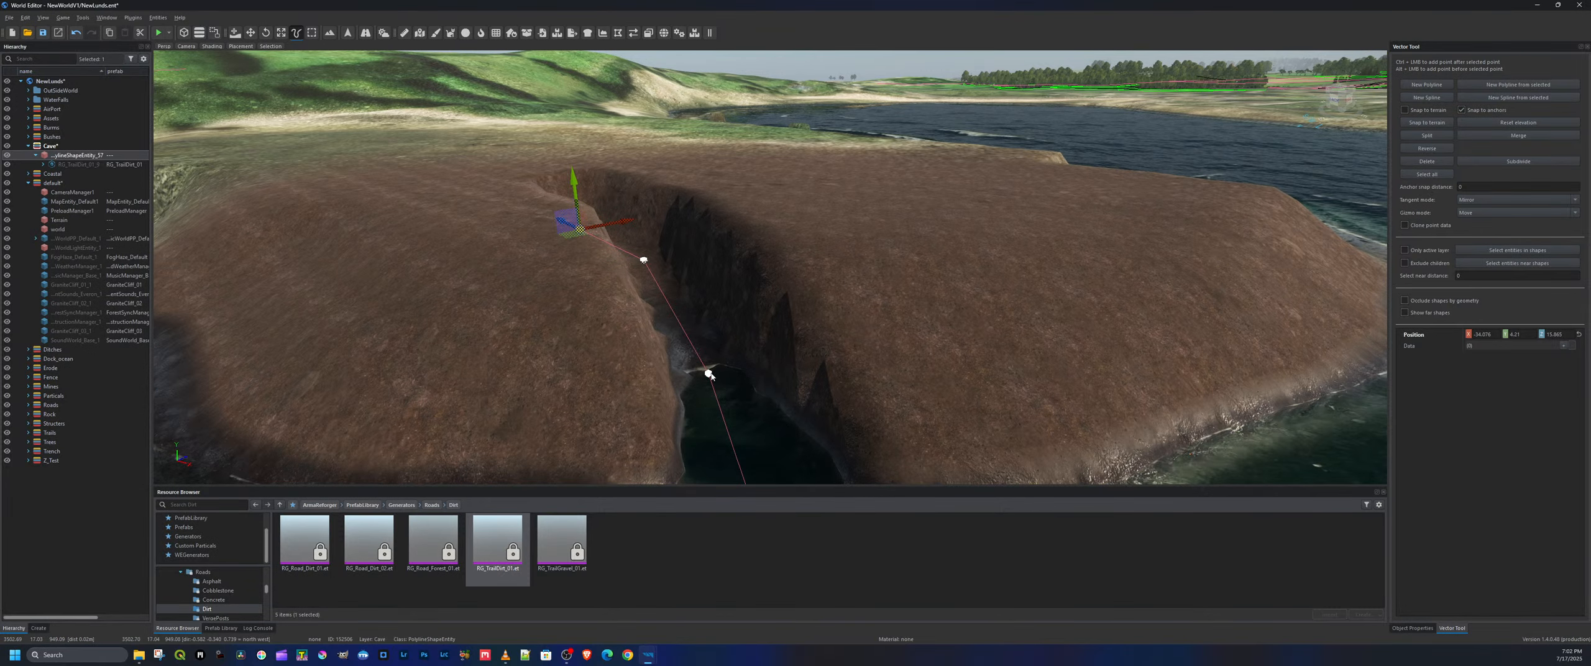
pyautogui.click(709, 374)
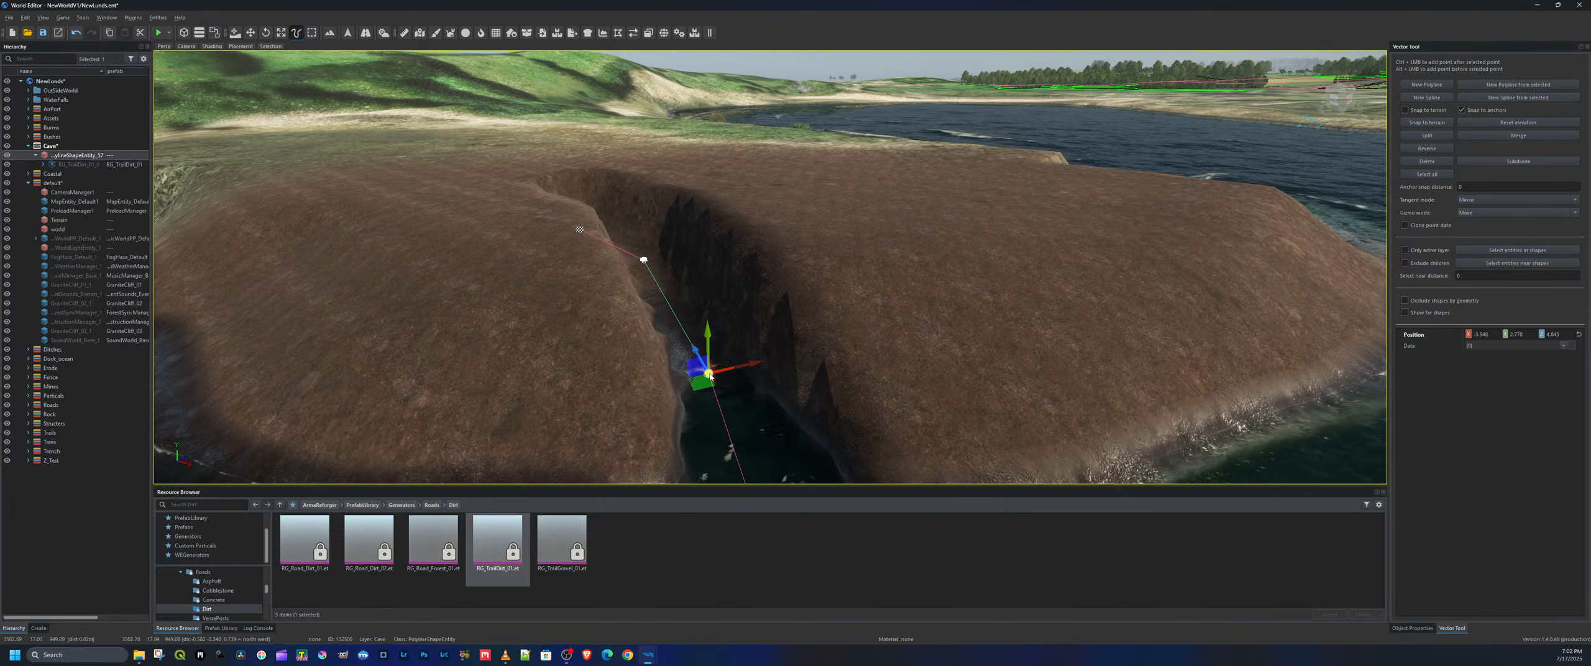
pyautogui.moveTo(709, 352); pyautogui.dragTo(710, 353)
pyautogui.click(643, 261)
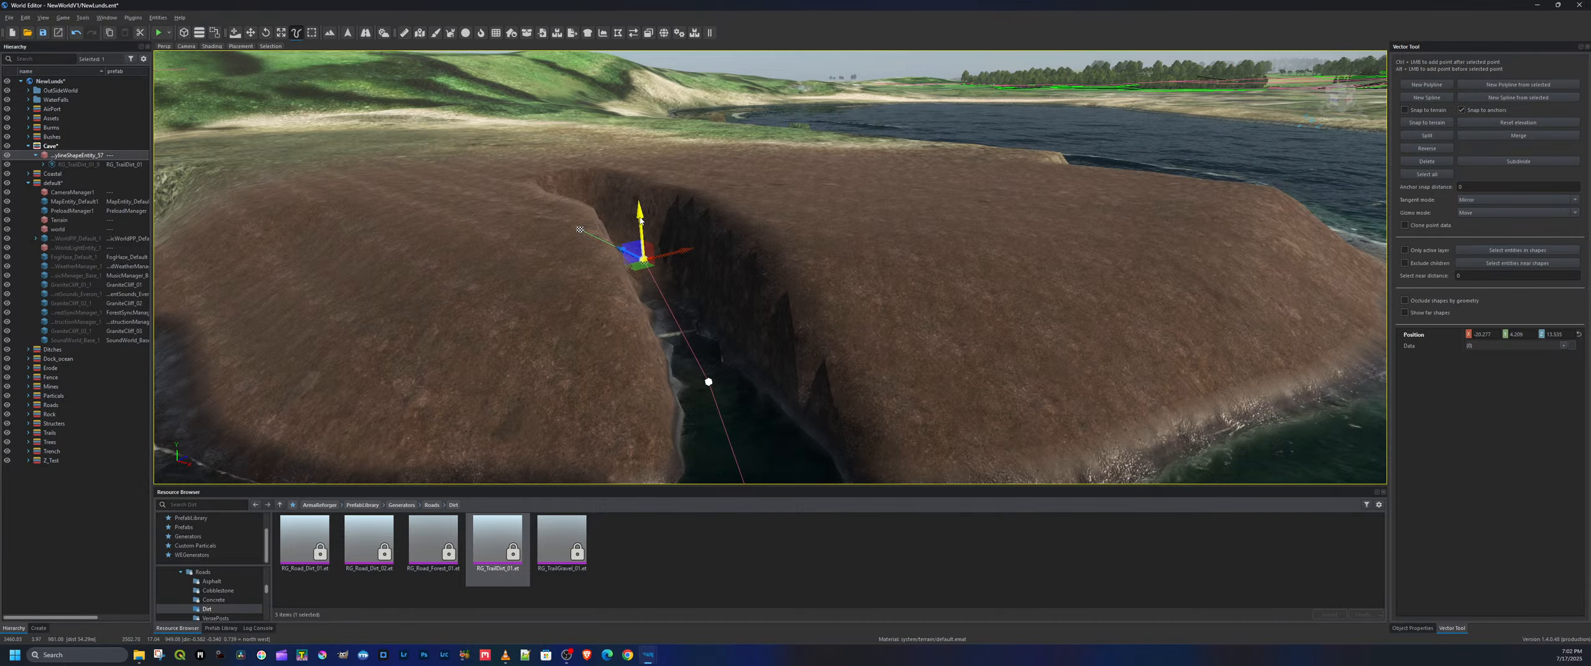
pyautogui.moveTo(642, 235); pyautogui.dragTo(622, 236)
# Lower the polyline's inland end point and extend the path from it with two more points further inland
pyautogui.moveTo(617, 236); pyautogui.dragTo(668, 265, button='right')
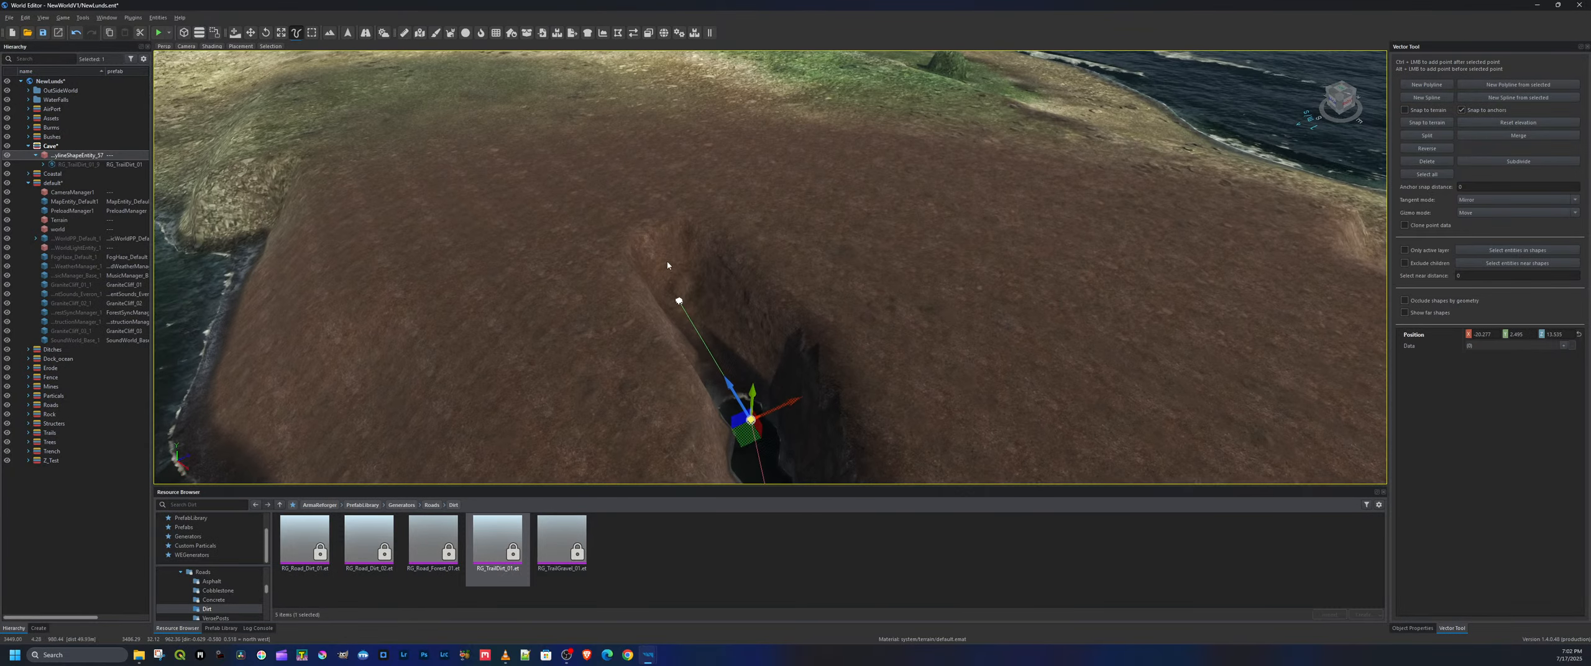
pyautogui.click(679, 302)
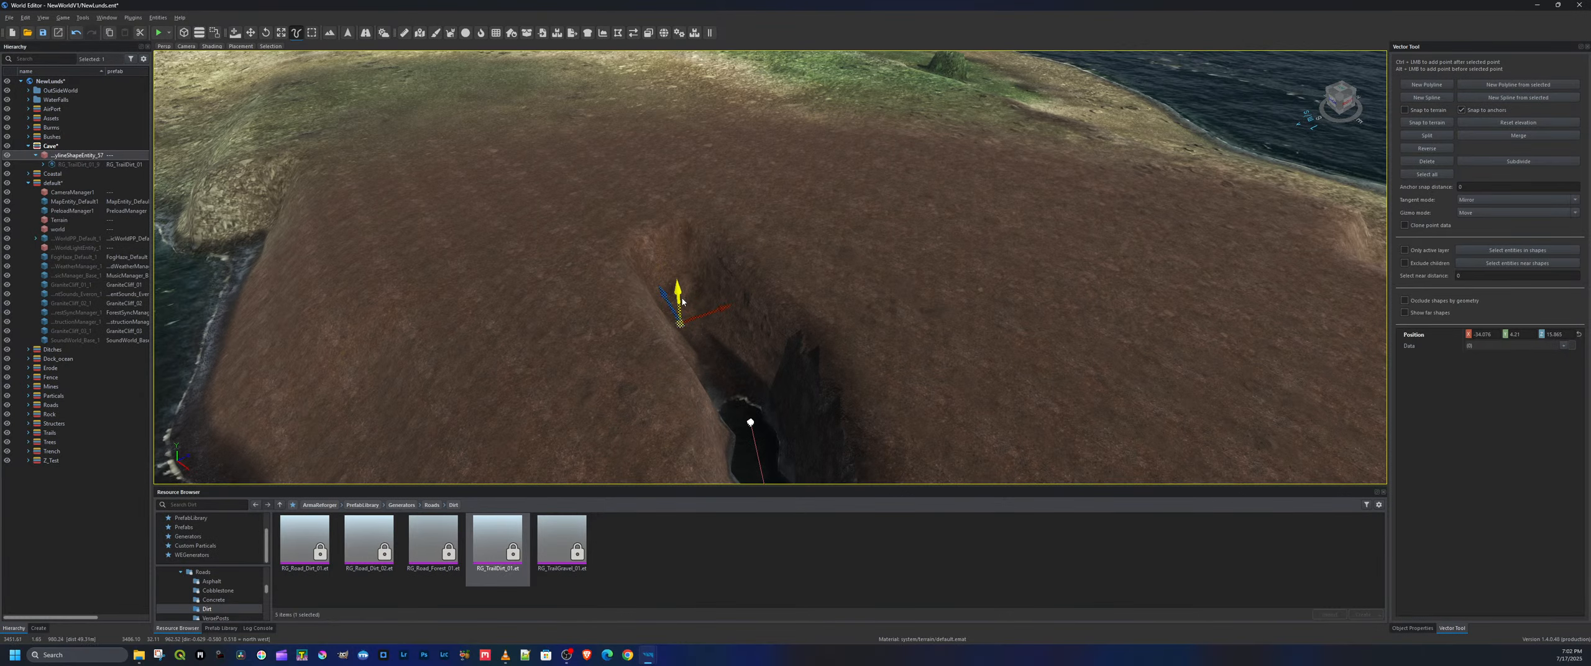
pyautogui.moveTo(682, 302); pyautogui.dragTo(680, 295)
pyautogui.keyDown('ctrl'); pyautogui.click(589, 197); pyautogui.keyUp('ctrl')
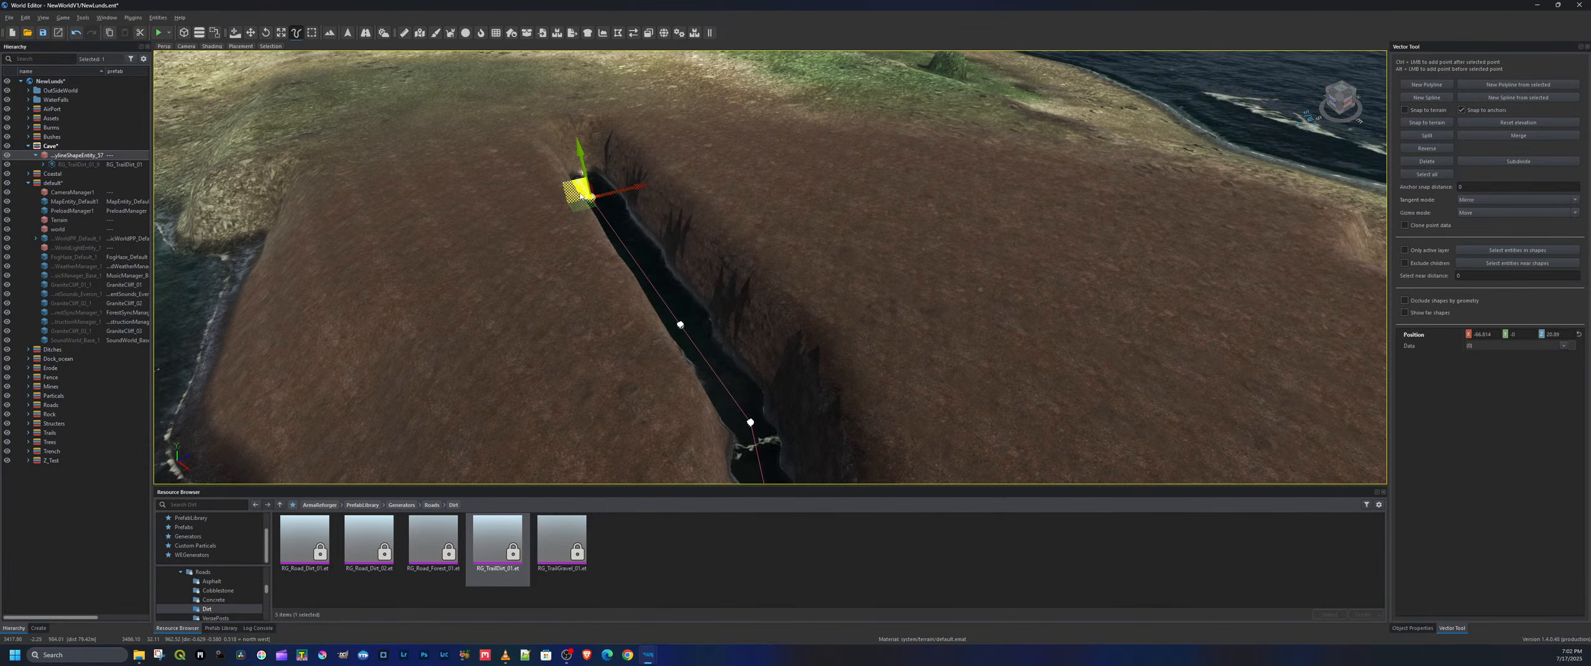
pyautogui.keyDown('ctrl'); pyautogui.click(489, 157); pyautogui.keyUp('ctrl')
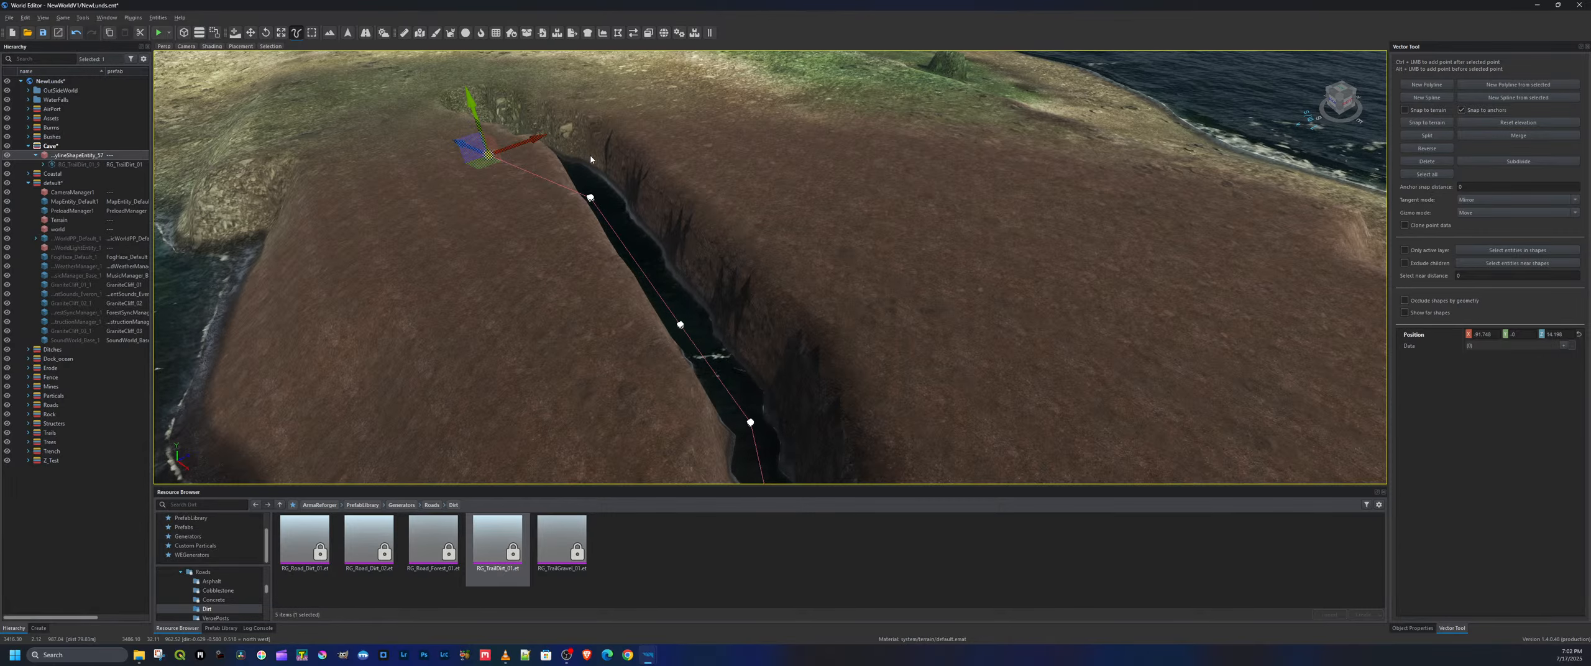
# Undo the last inland polyline point and place a new one closer, curving the trench's inland end toward the back of the headland
pyautogui.moveTo(590, 160); pyautogui.dragTo(683, 176, button='right')
pyautogui.press('w')
pyautogui.press('a')
pyautogui.press('s')
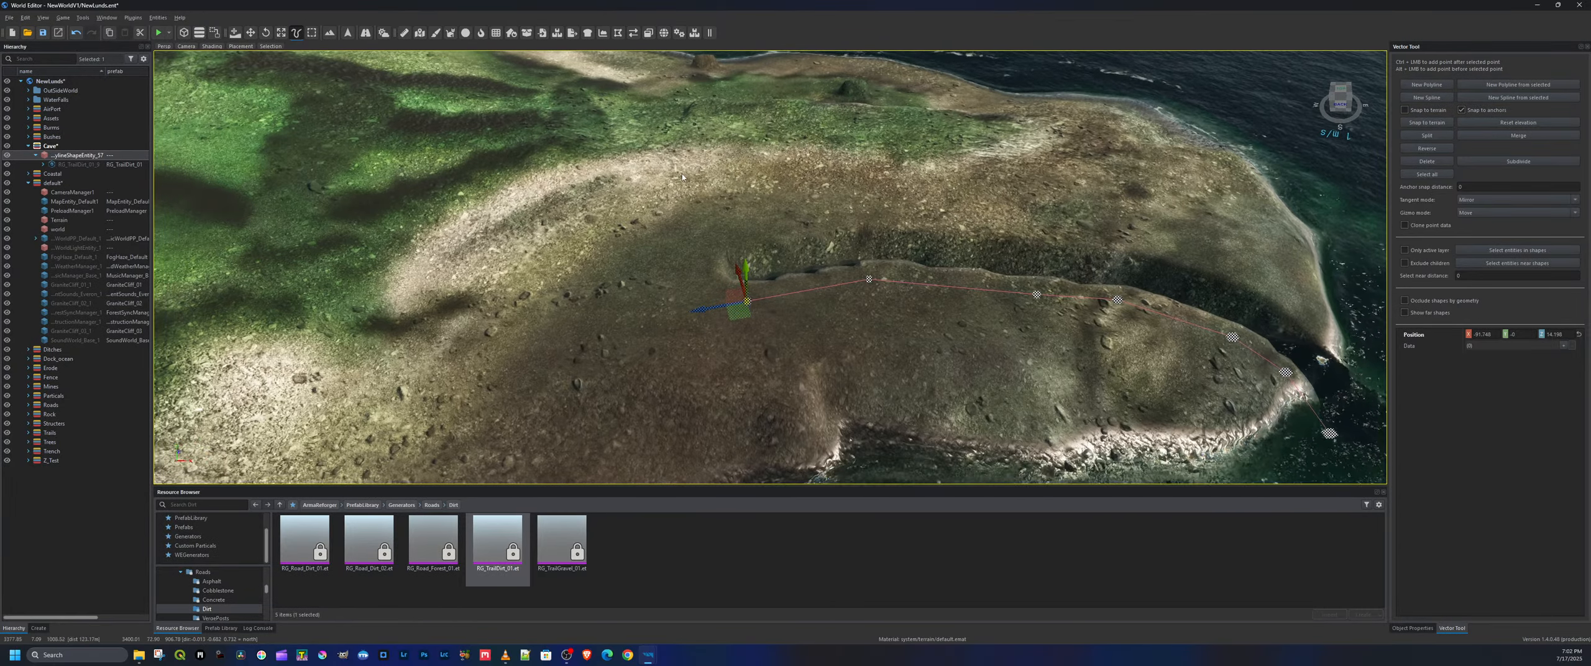
pyautogui.hotkey('ctrl', 'z')
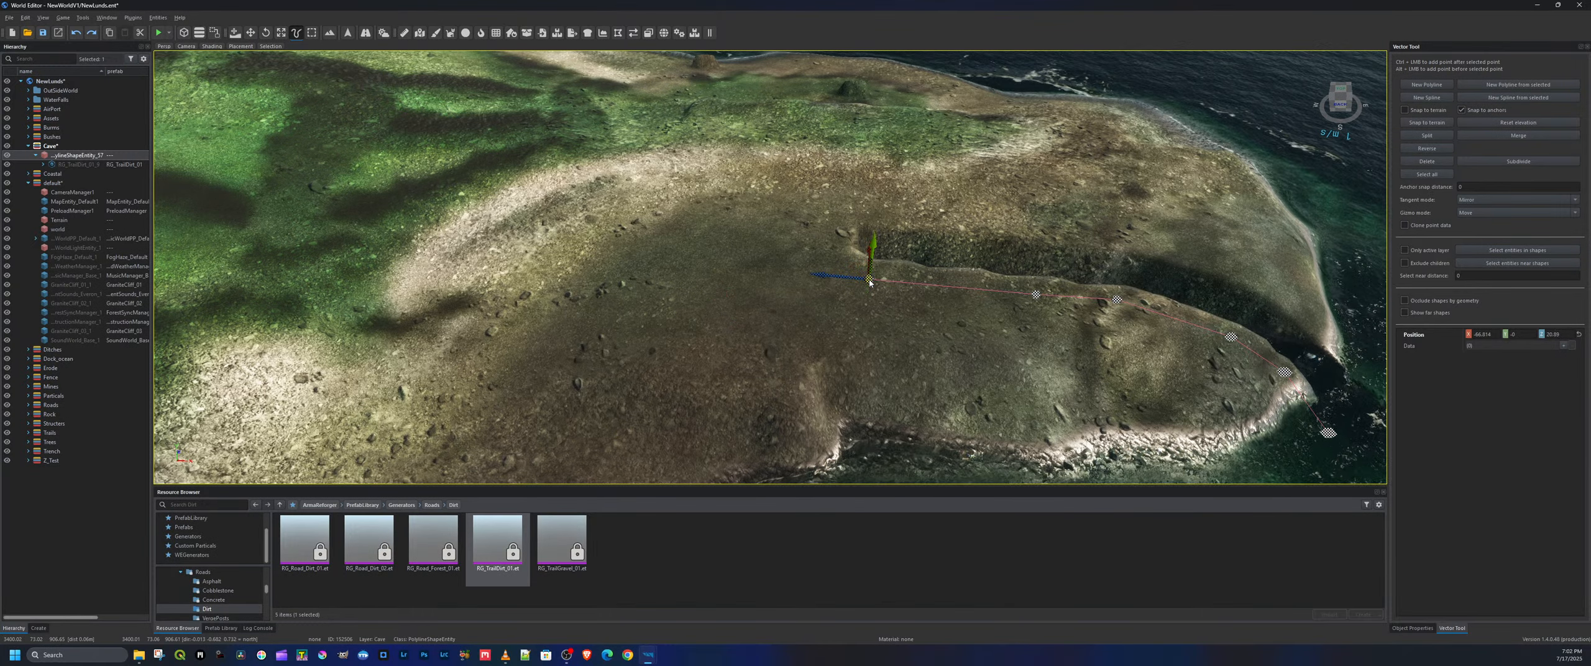
pyautogui.keyDown('alt'); pyautogui.click(815, 249); pyautogui.keyUp('alt')
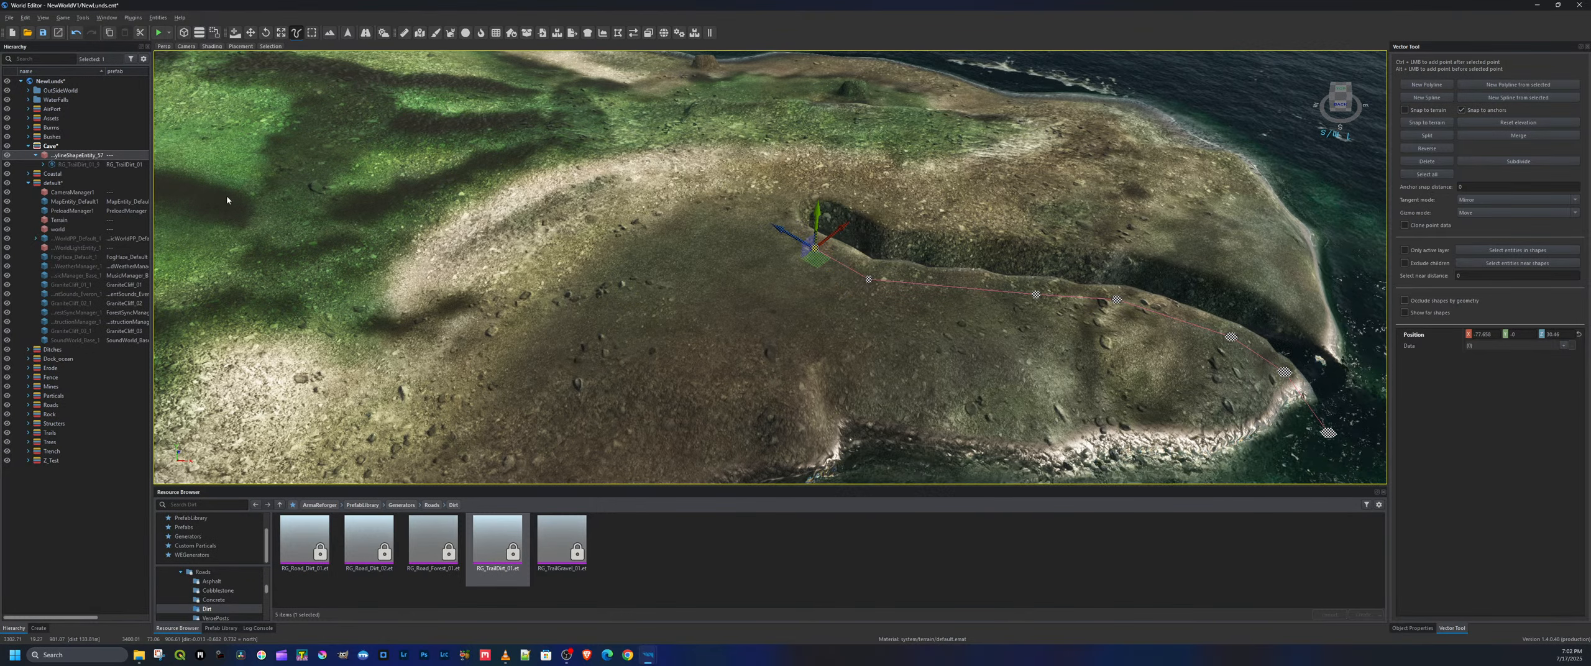
# Select the Cave layer, inspect the trench's inland end and turn on Snap to terrain for vector shapes
pyautogui.click(51, 146)
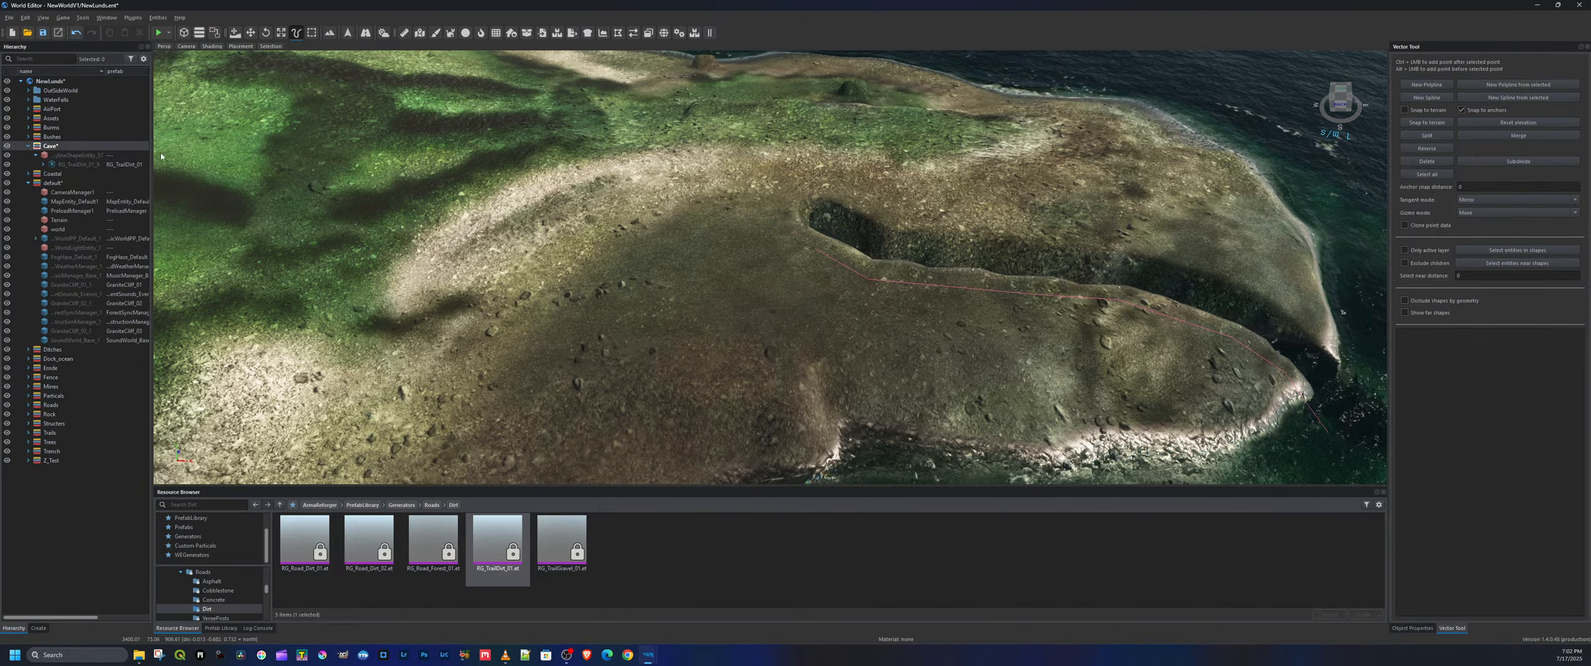
pyautogui.press('d')
pyautogui.moveTo(597, 249); pyautogui.dragTo(523, 153, button='right')
pyautogui.press('w')
pyautogui.press('a')
pyautogui.press('w')
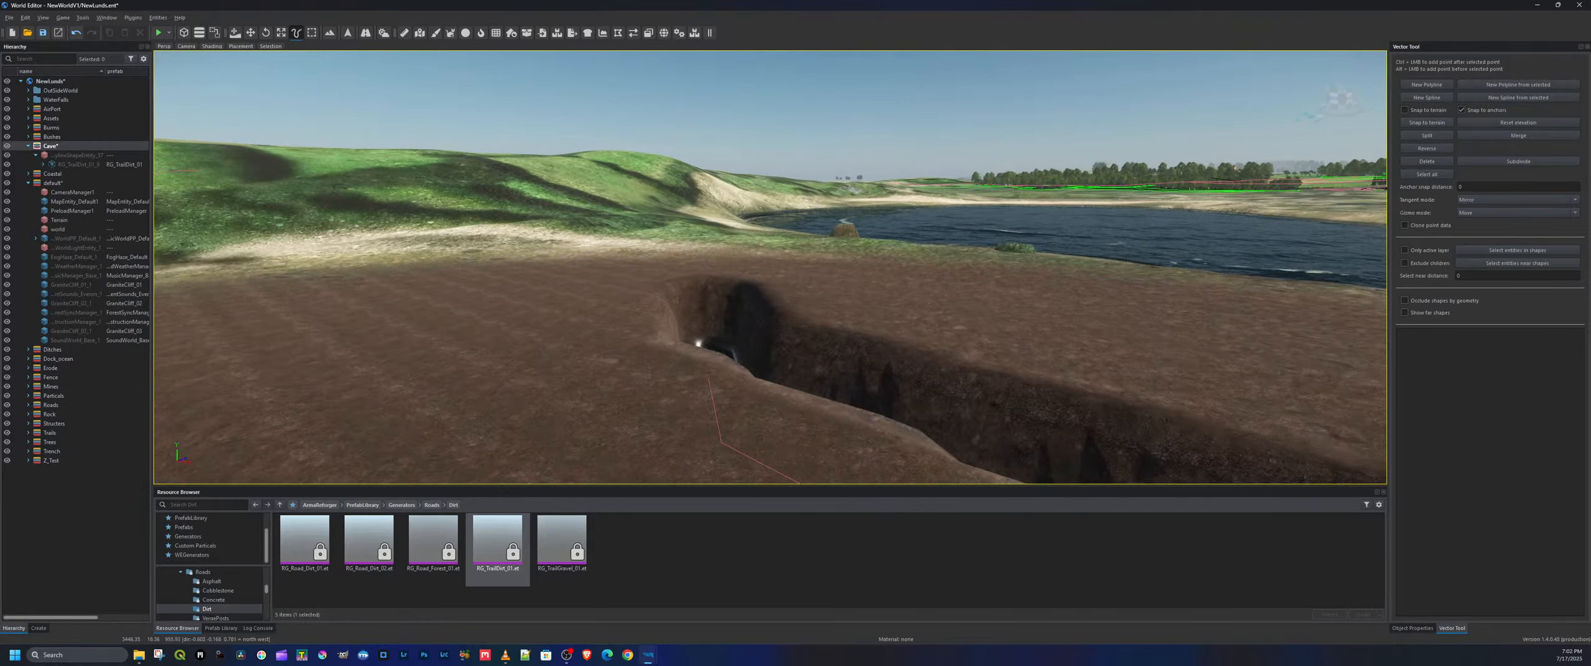
pyautogui.press('a')
pyautogui.press('q')
pyautogui.moveTo(675, 152); pyautogui.dragTo(733, 240, button='right')
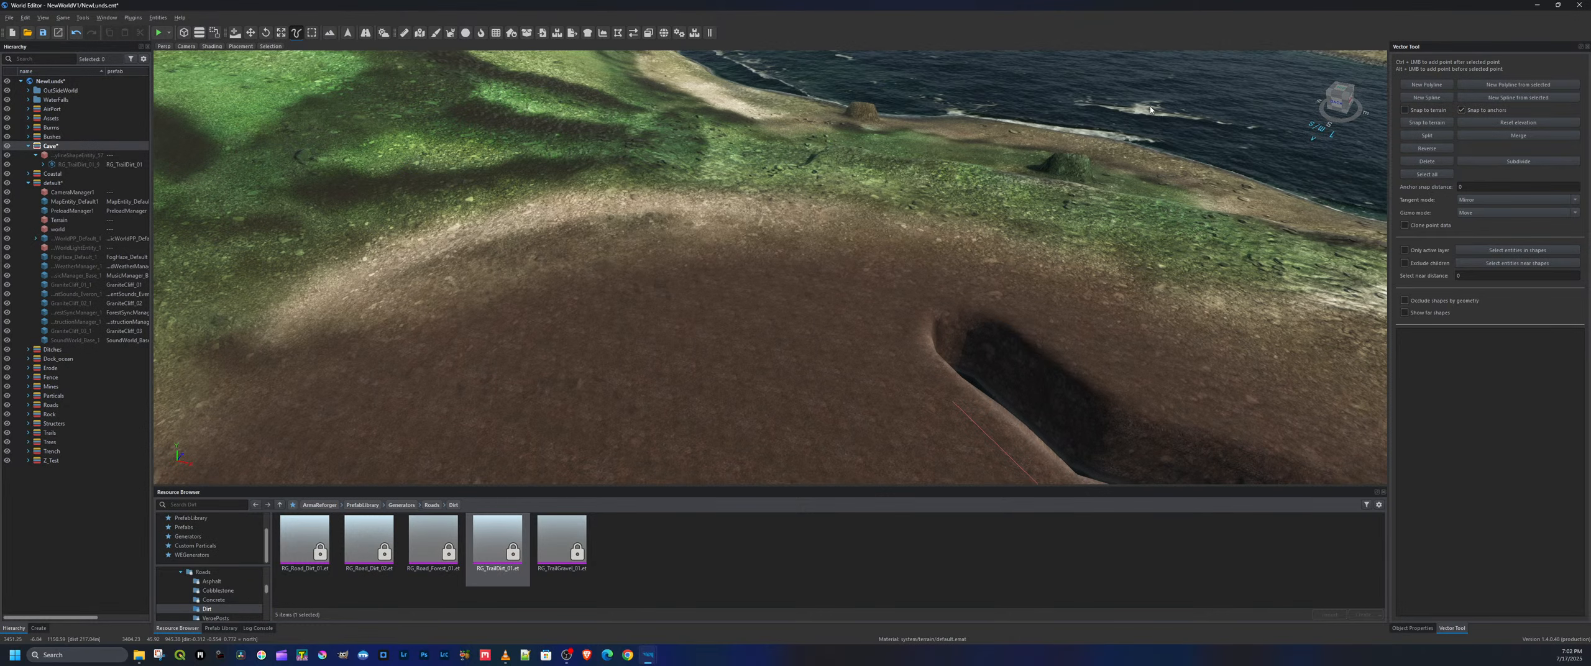
pyautogui.click(1405, 110)
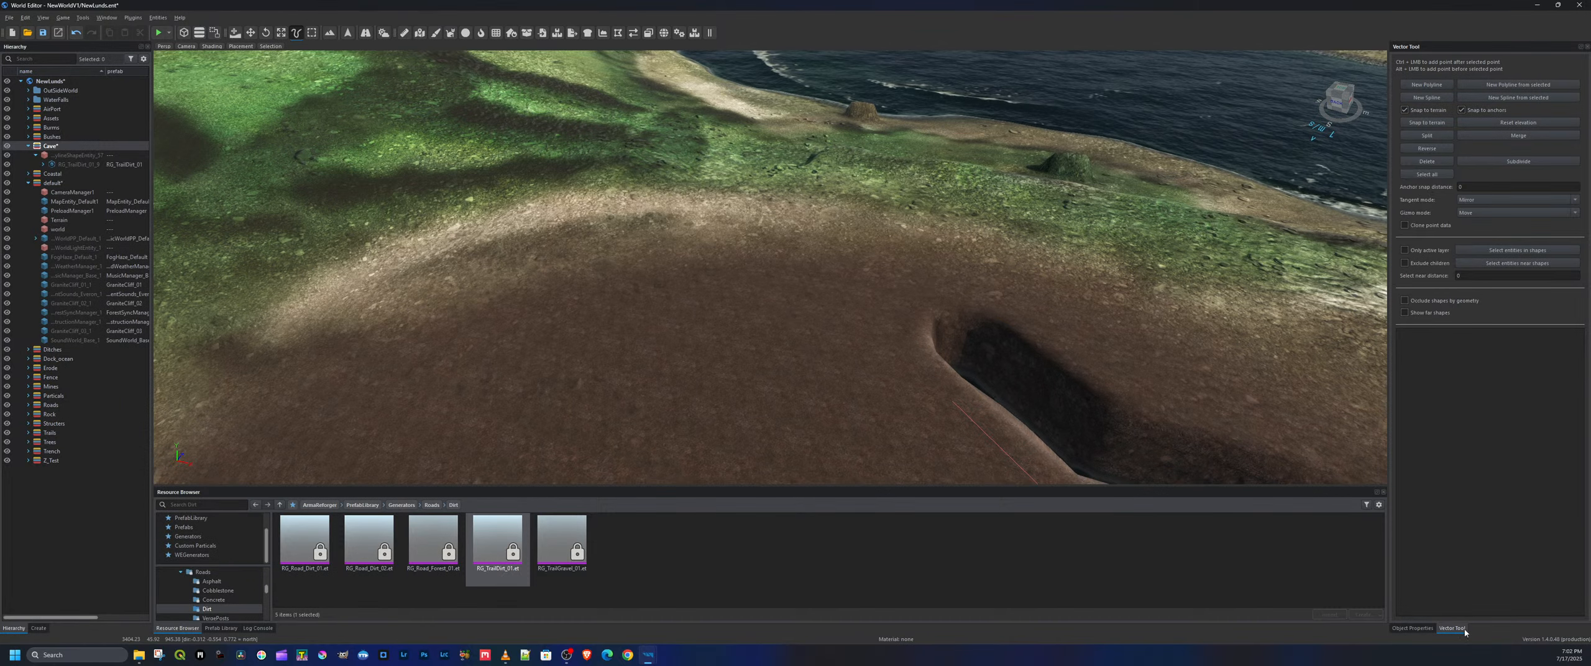
# Draw a new nine-point spline on the terrain from the trench's inland end across the top of the headland
pyautogui.press('d')
pyautogui.moveTo(863, 373); pyautogui.dragTo(815, 395, button='right')
pyautogui.press('d')
pyautogui.press('s')
pyautogui.press('s')
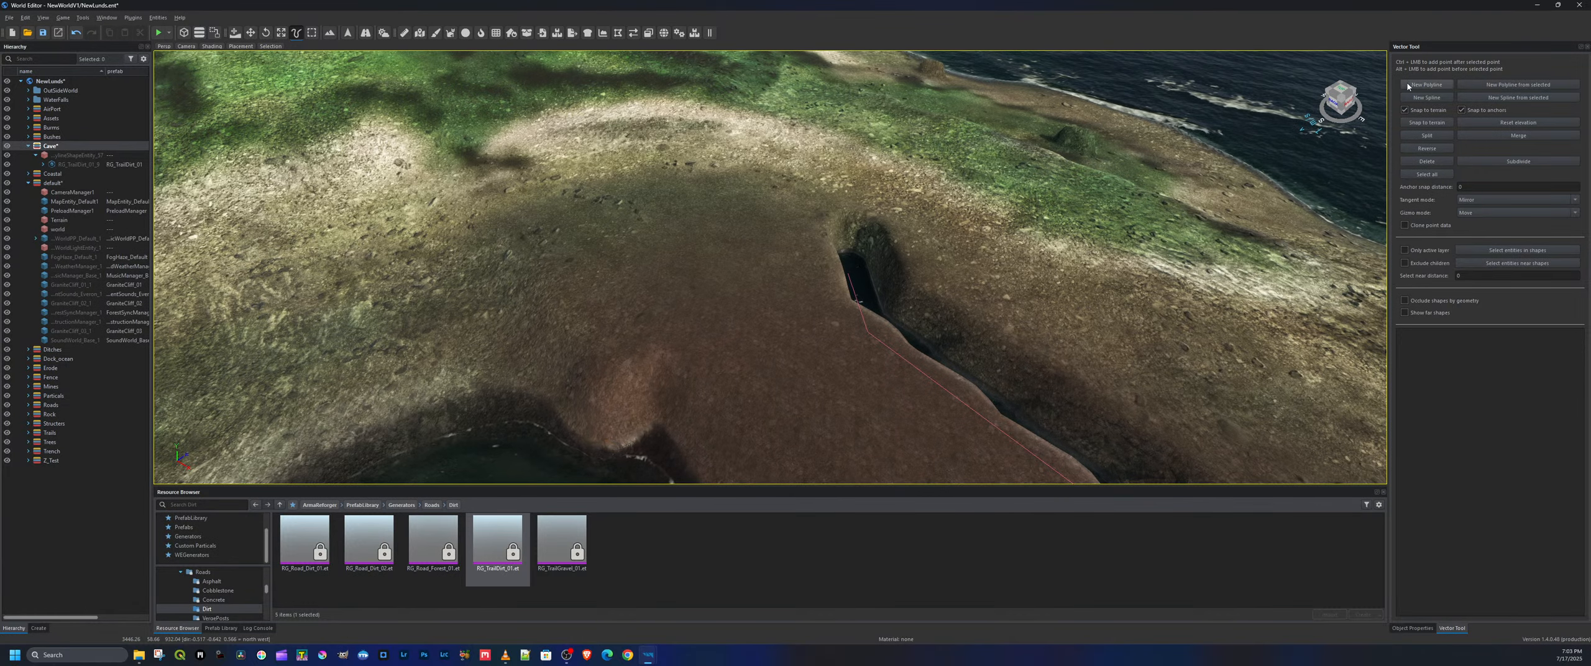
pyautogui.click(794, 268)
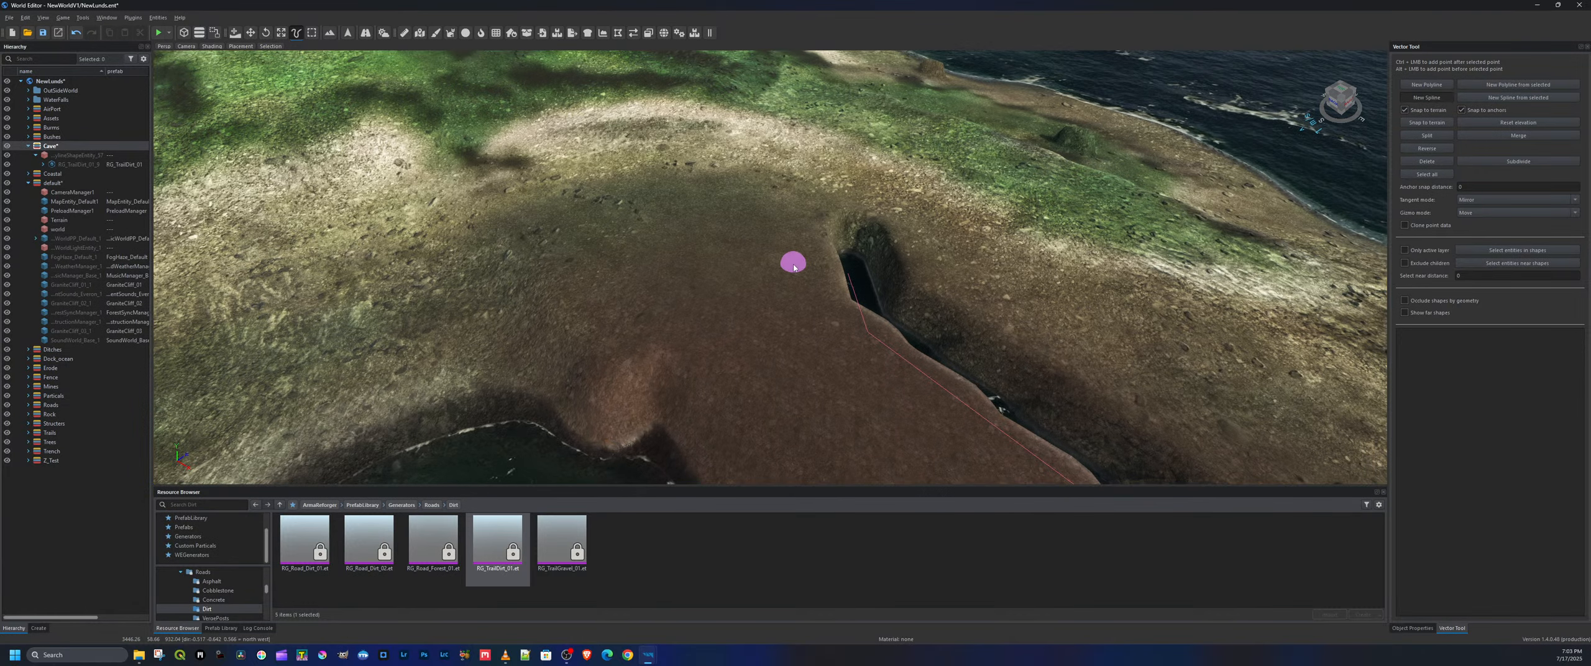
pyautogui.click(790, 209)
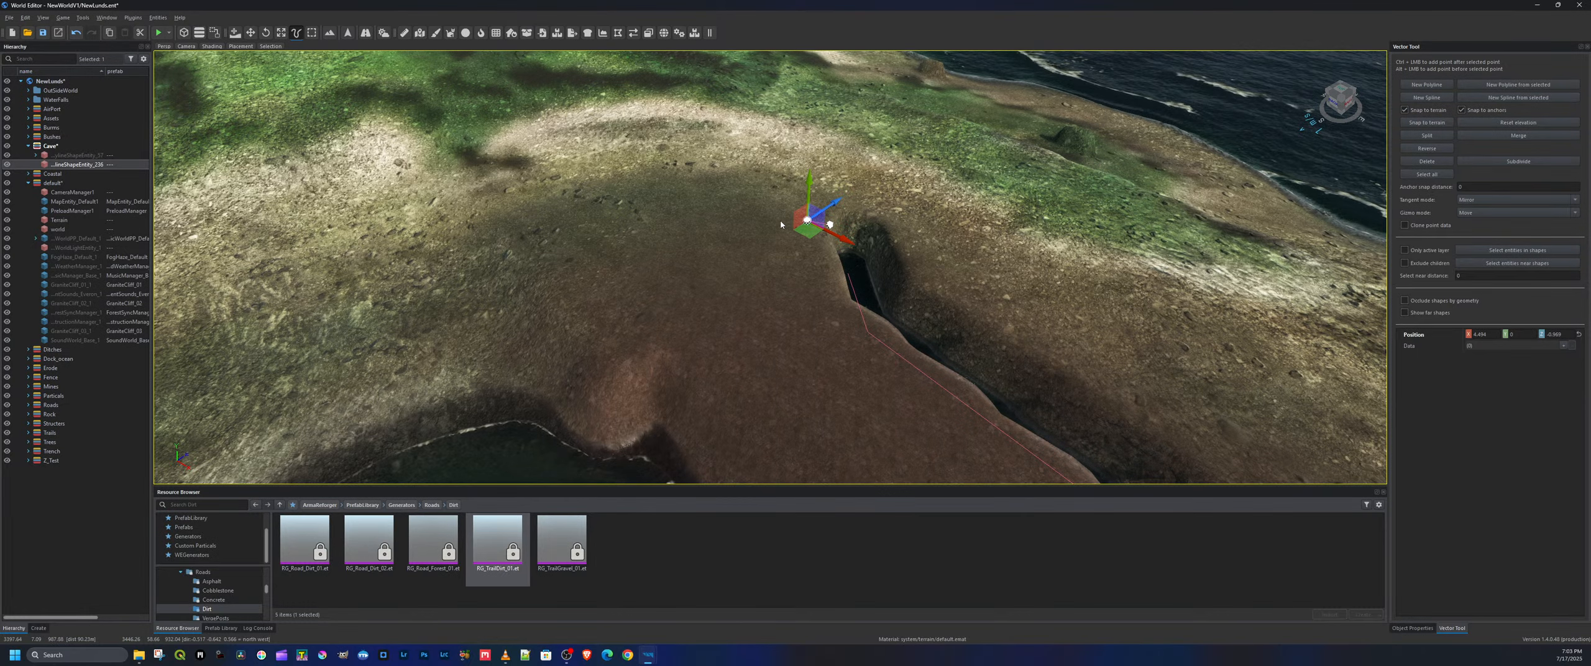
pyautogui.keyDown('ctrl'); pyautogui.click(772, 209); pyautogui.keyUp('ctrl')
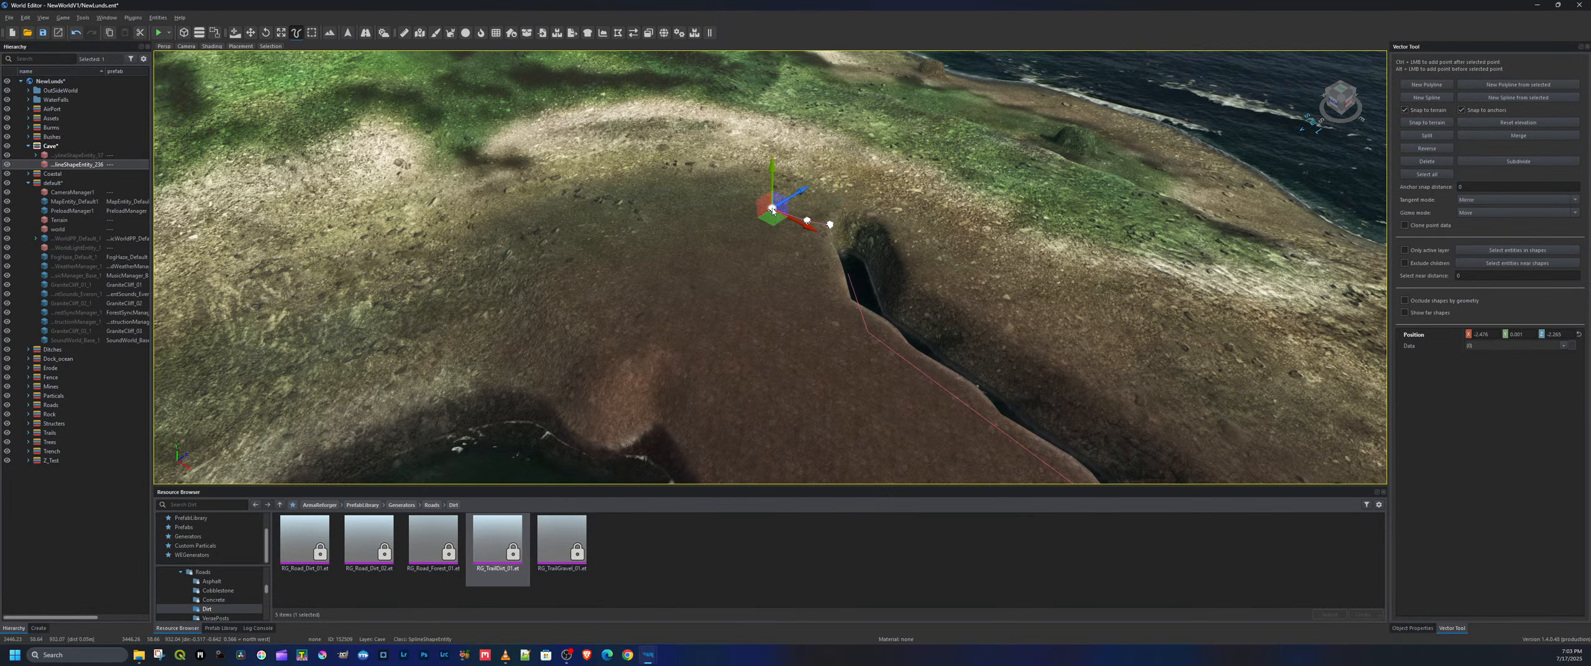
pyautogui.keyDown('ctrl'); pyautogui.click(752, 196); pyautogui.keyUp('ctrl')
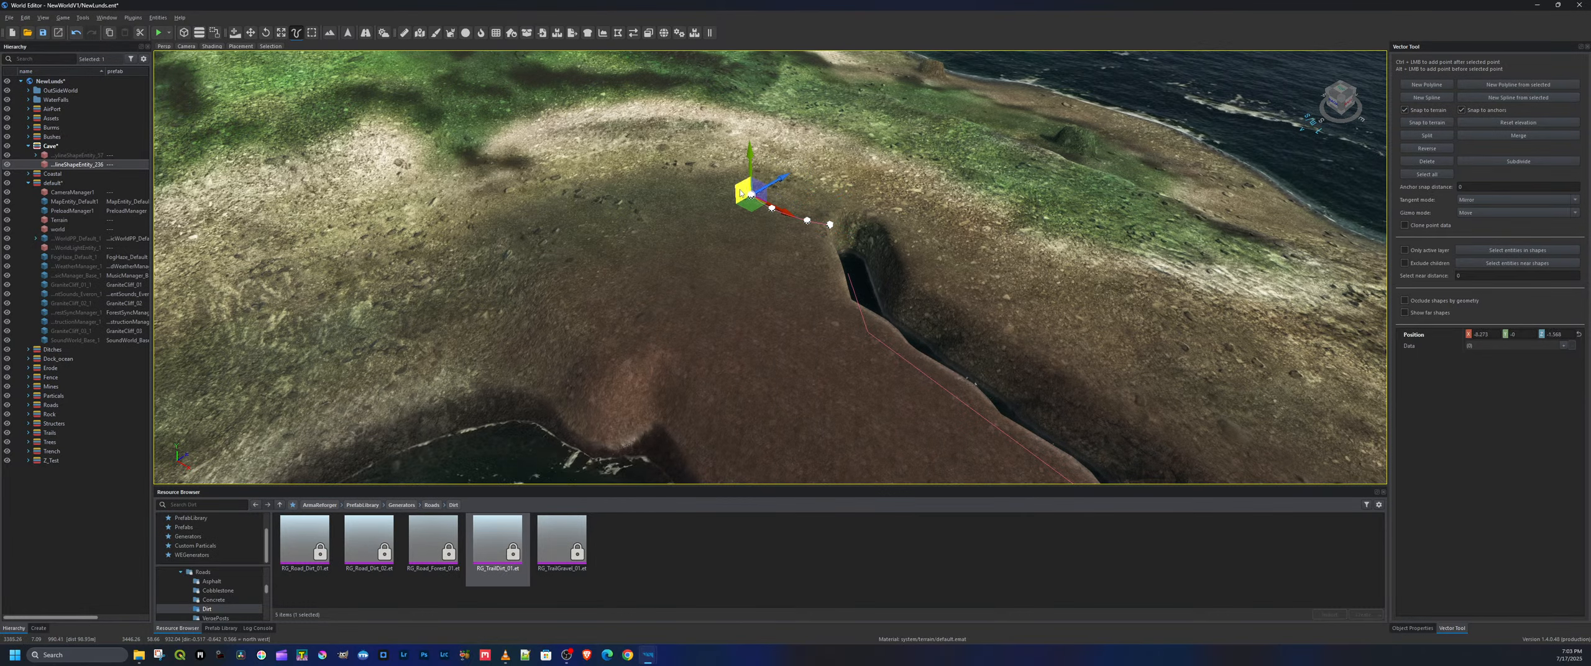
pyautogui.keyDown('ctrl'); pyautogui.click(683, 173); pyautogui.keyUp('ctrl')
pyautogui.keyDown('ctrl'); pyautogui.click(640, 163); pyautogui.keyUp('ctrl')
pyautogui.keyDown('ctrl'); pyautogui.click(608, 160); pyautogui.keyUp('ctrl')
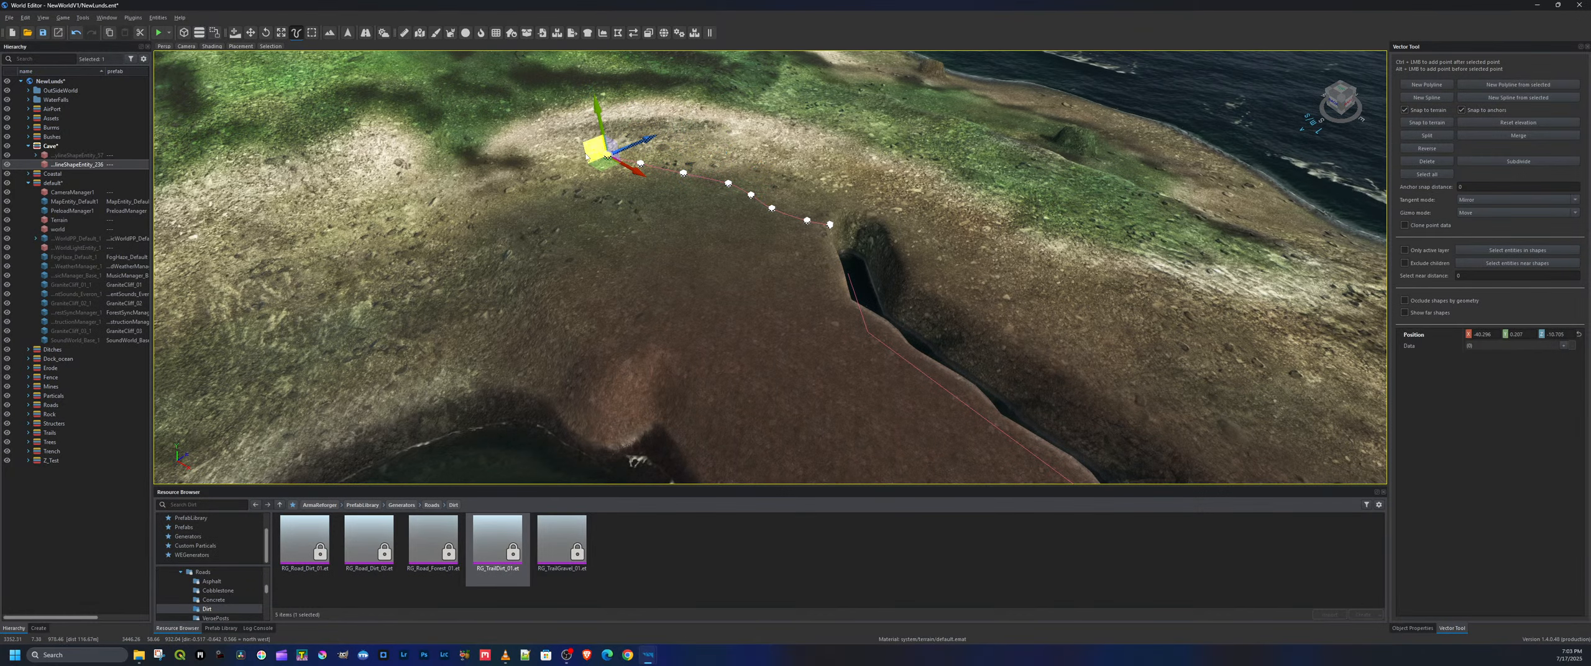
pyautogui.keyDown('ctrl'); pyautogui.click(573, 165); pyautogui.keyUp('ctrl')
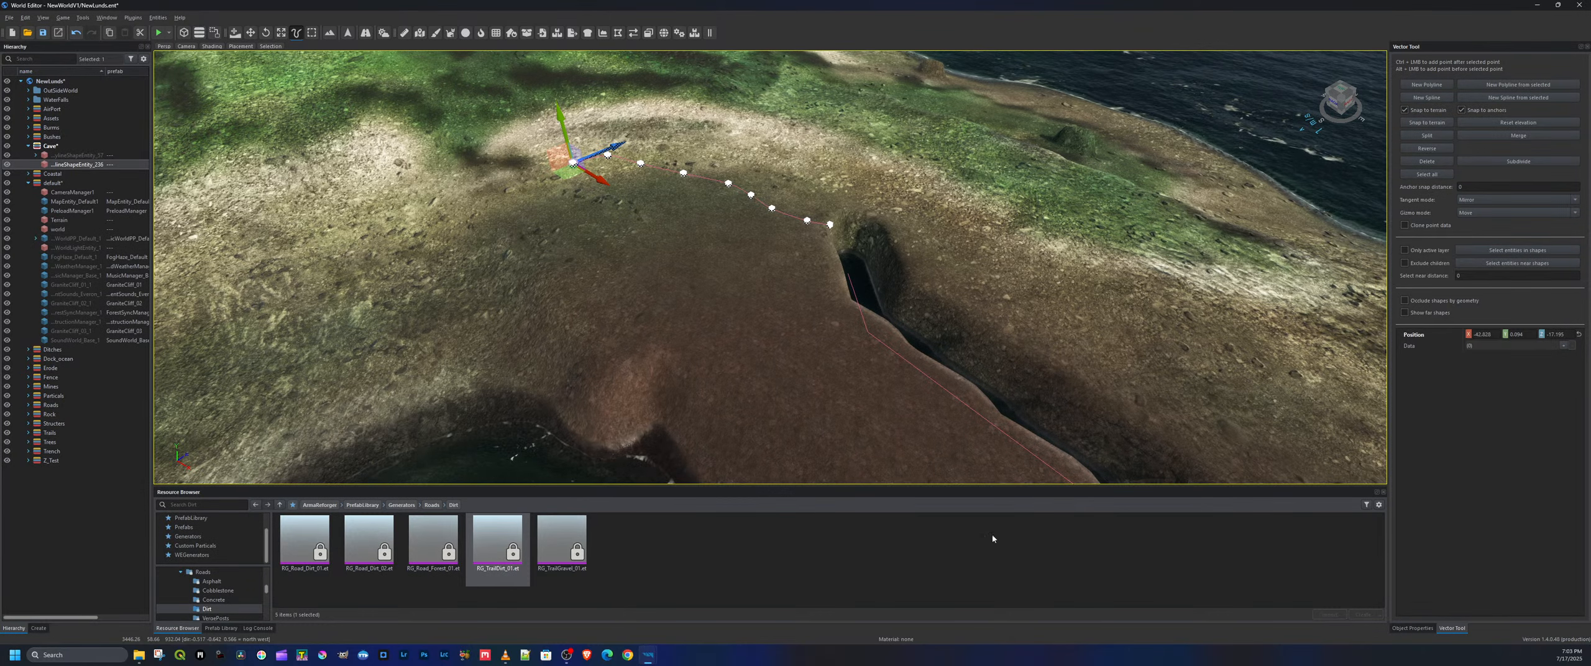
# Attach the RG_TrailDirt_01 generator to the new spline as its child
pyautogui.moveTo(503, 541); pyautogui.dragTo(459, 440)
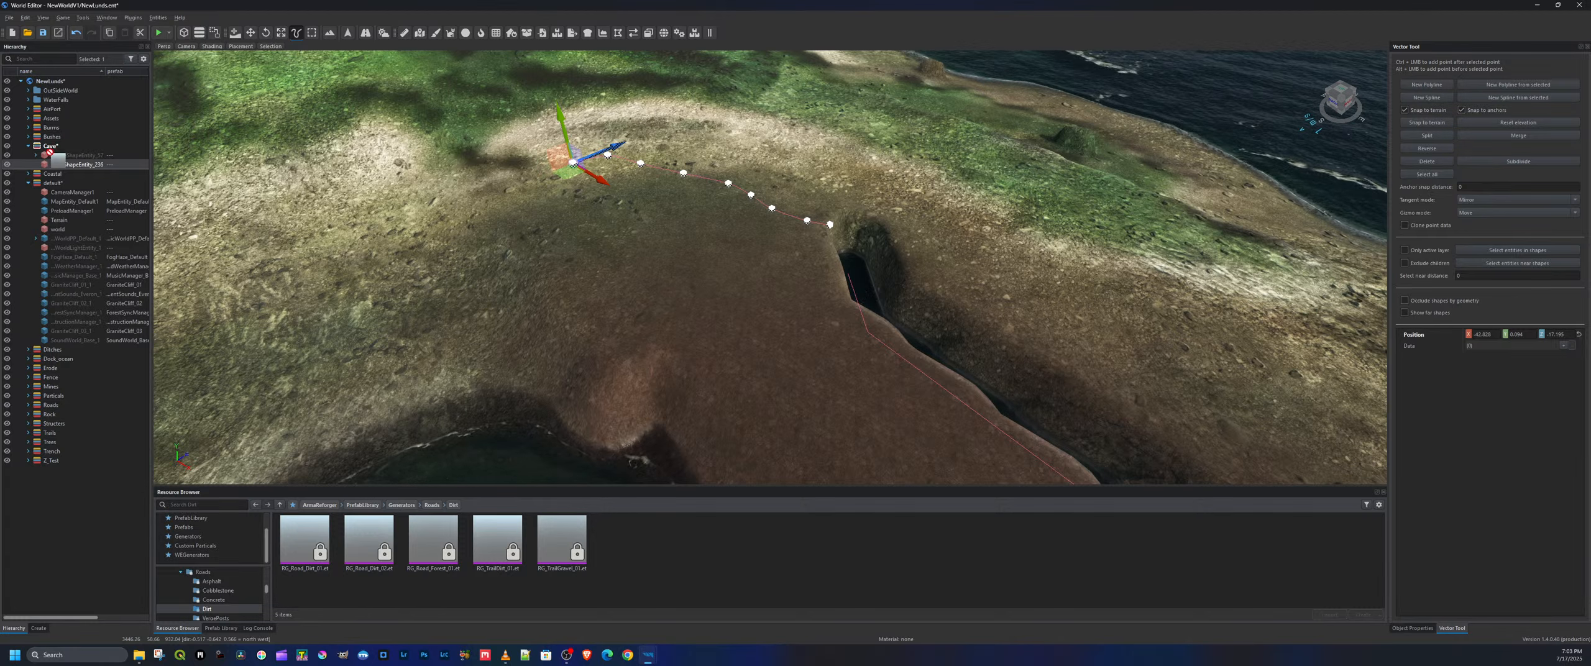
pyautogui.moveTo(50, 153); pyautogui.dragTo(73, 166)
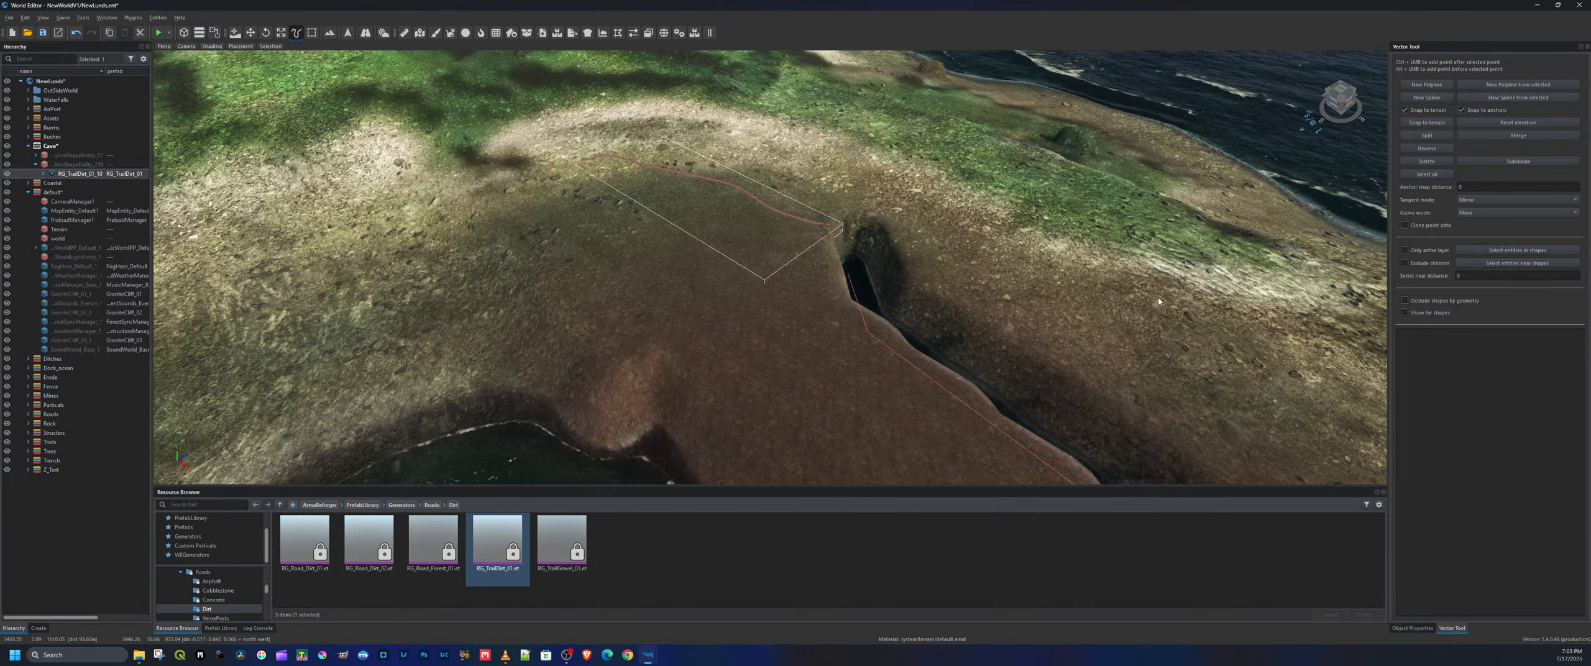
pyautogui.moveTo(1158, 296)
pyautogui.mouseDown(button='right')
pyautogui.moveTo(1268, 292)
pyautogui.moveTo(1185, 291)
pyautogui.mouseUp(button='right')
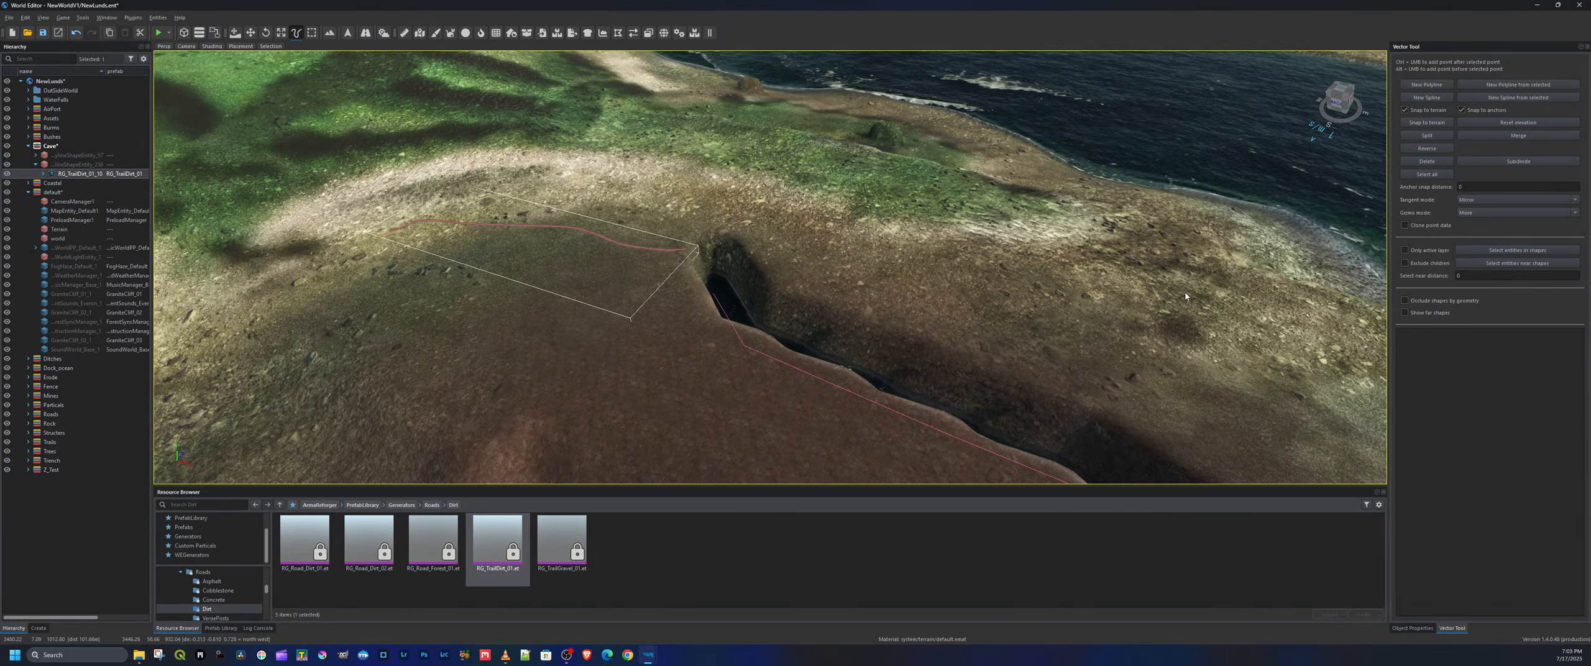
# Select the new parent spline and lower it slightly along the vertical axis
pyautogui.press('w')
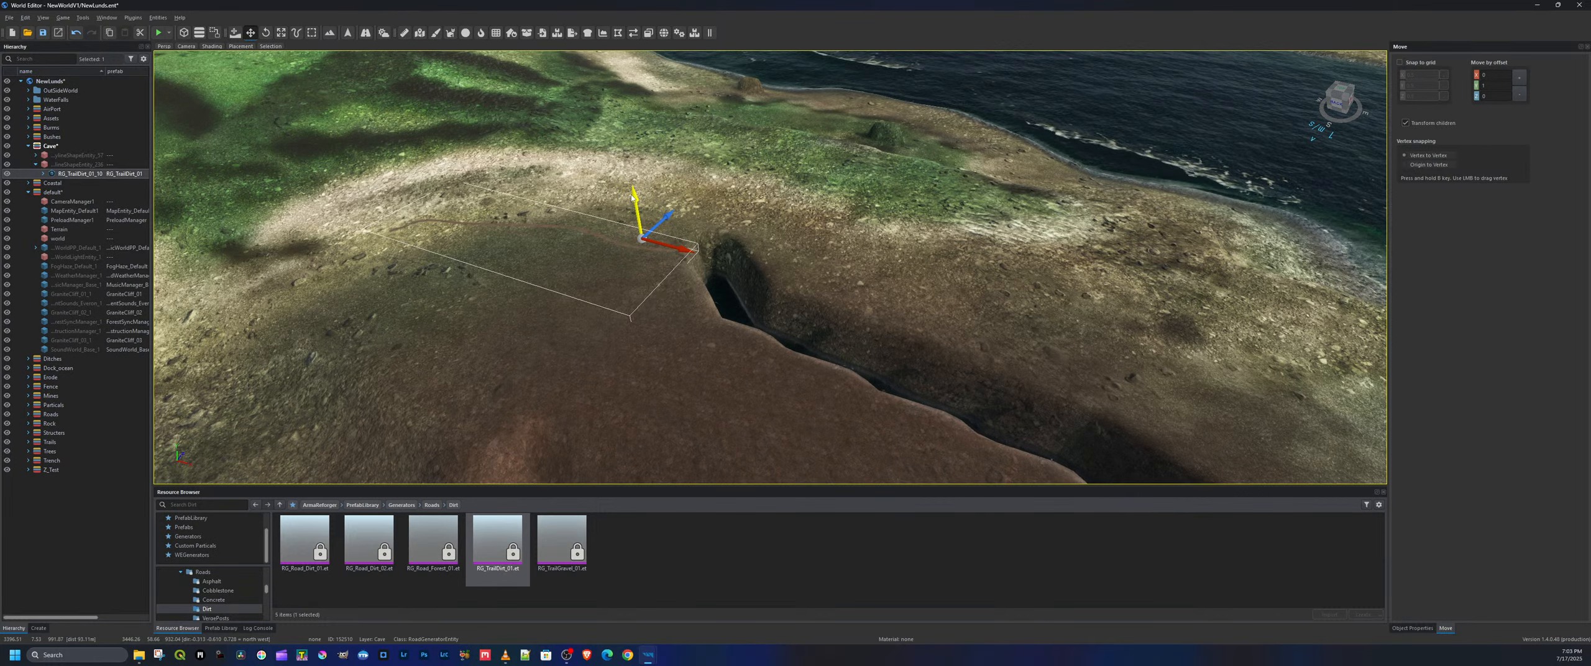
pyautogui.click(558, 227)
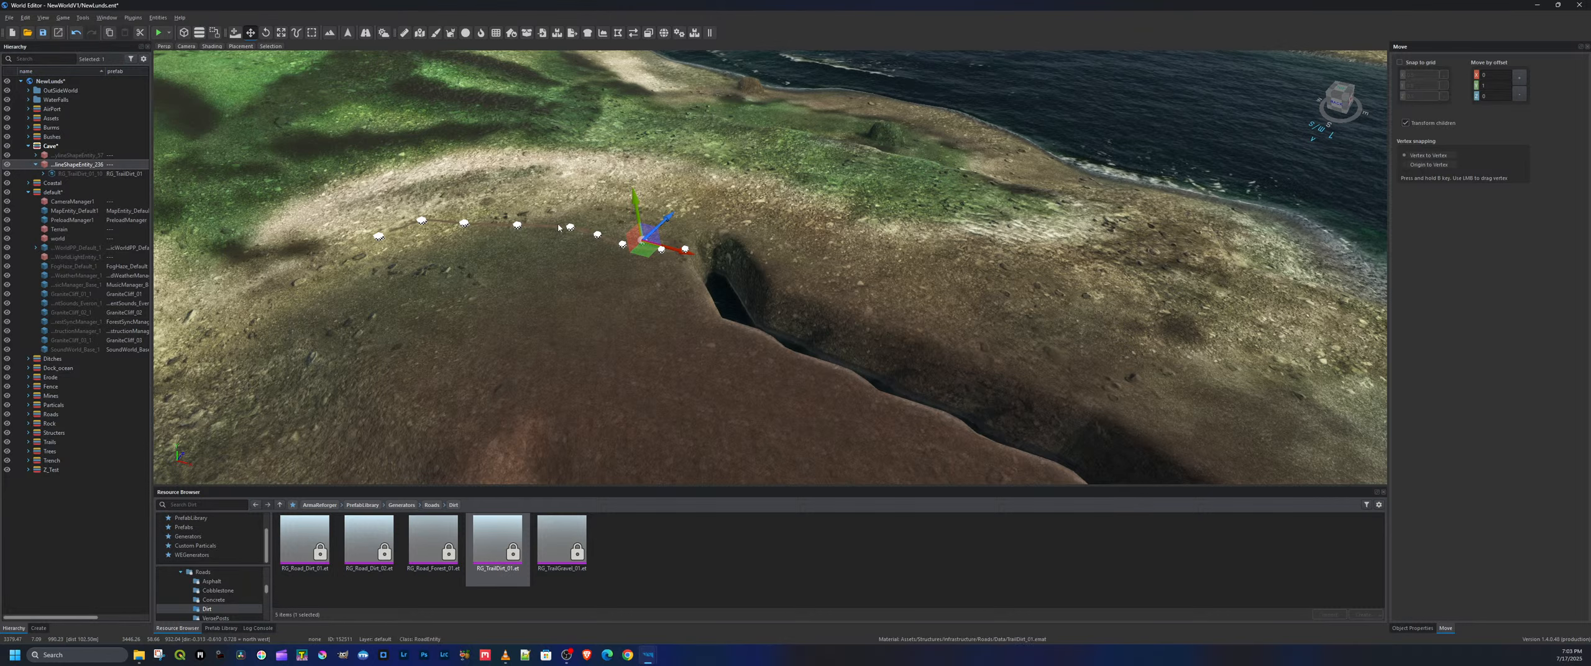
pyautogui.click(635, 201)
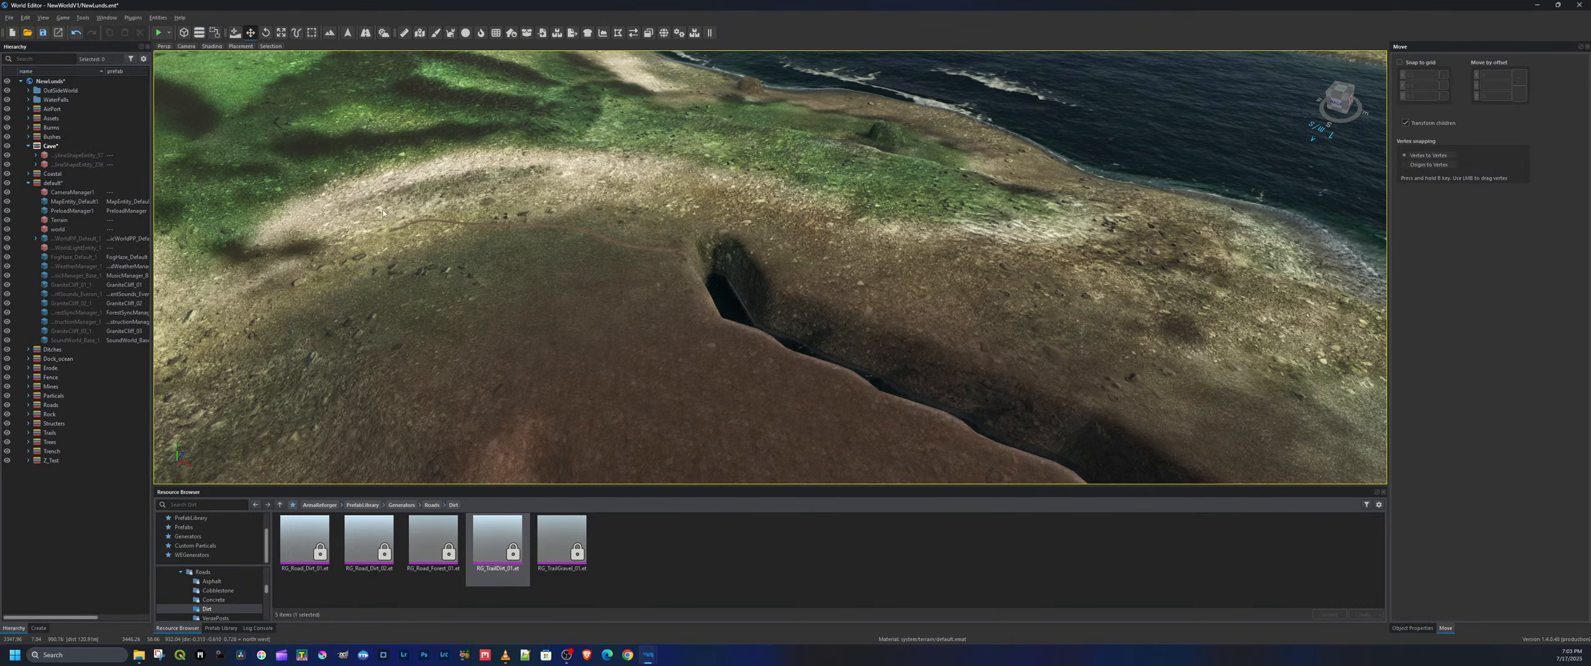
pyautogui.click(60, 156)
pyautogui.click(61, 165)
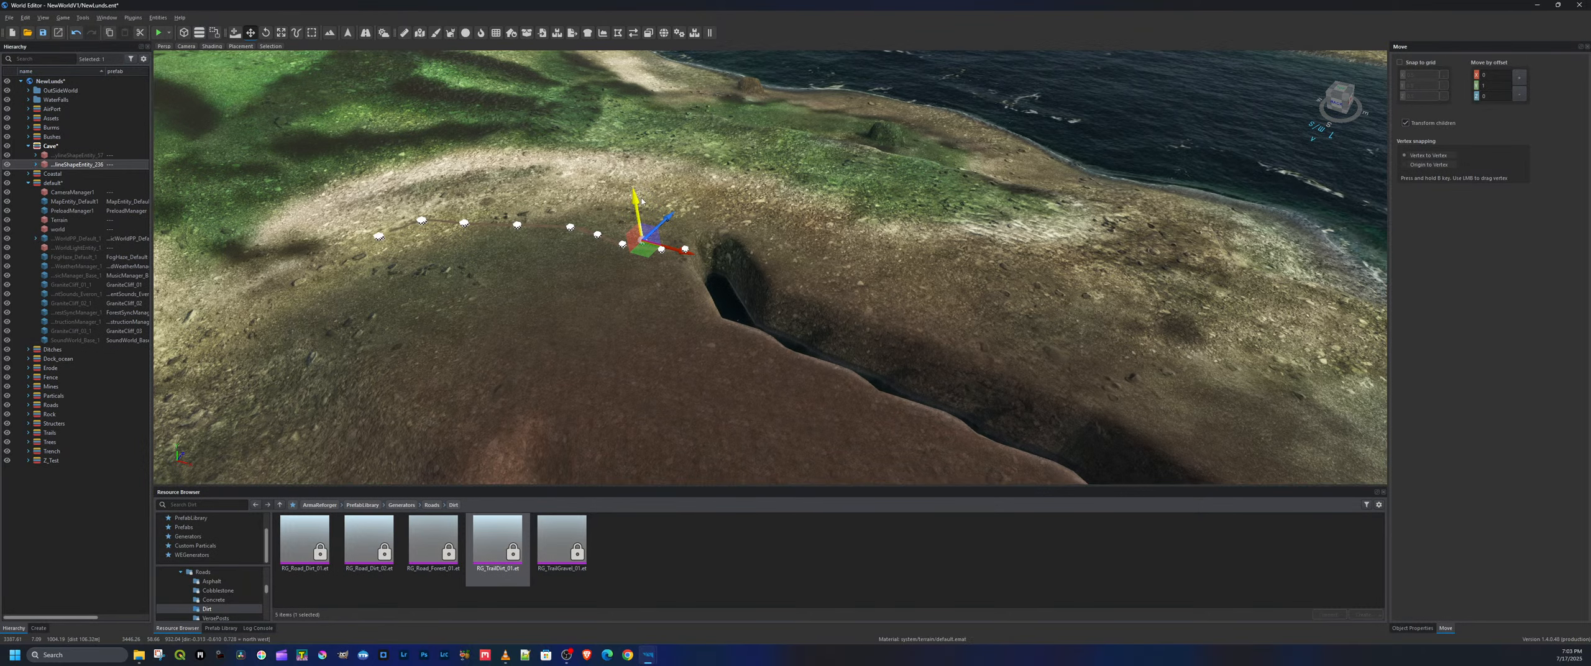
pyautogui.moveTo(632, 207); pyautogui.dragTo(634, 216)
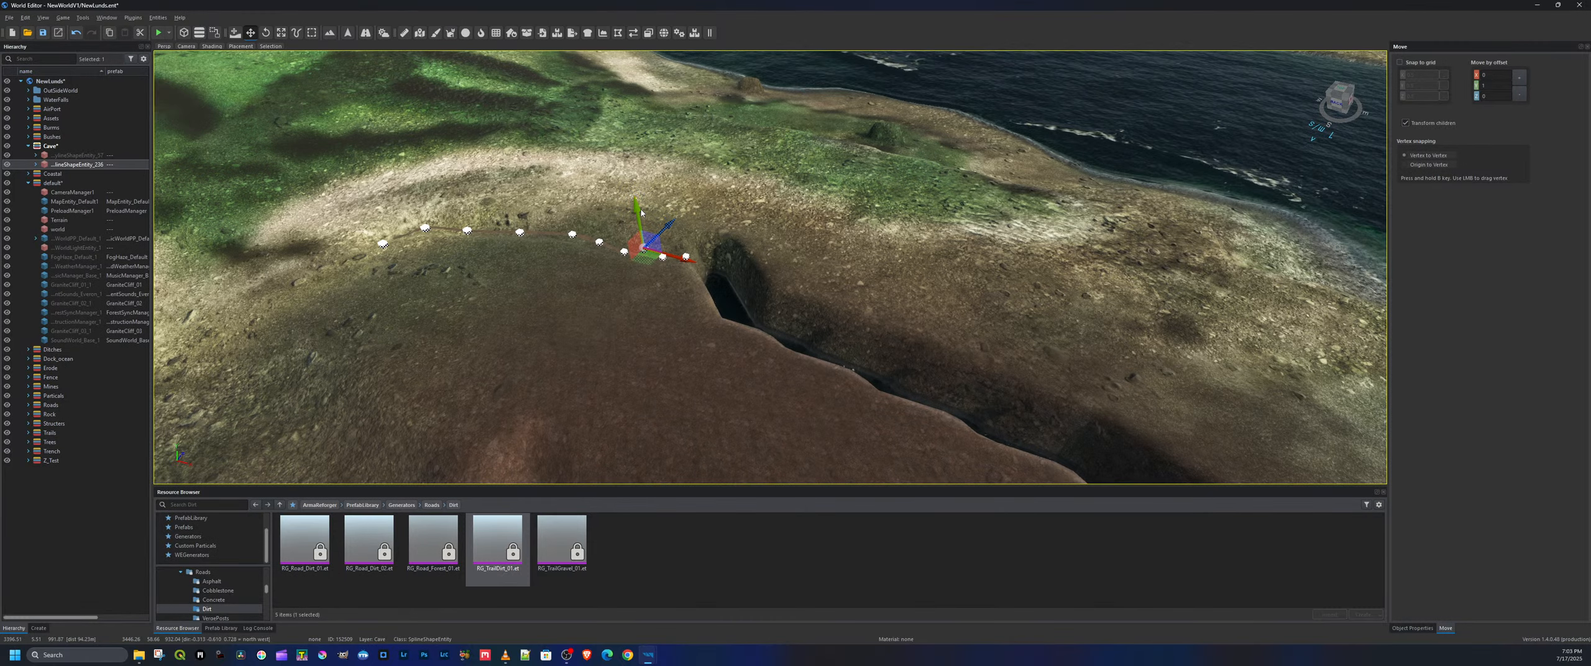
pyautogui.press('w')
pyautogui.moveTo(721, 217); pyautogui.dragTo(541, 225, button='right')
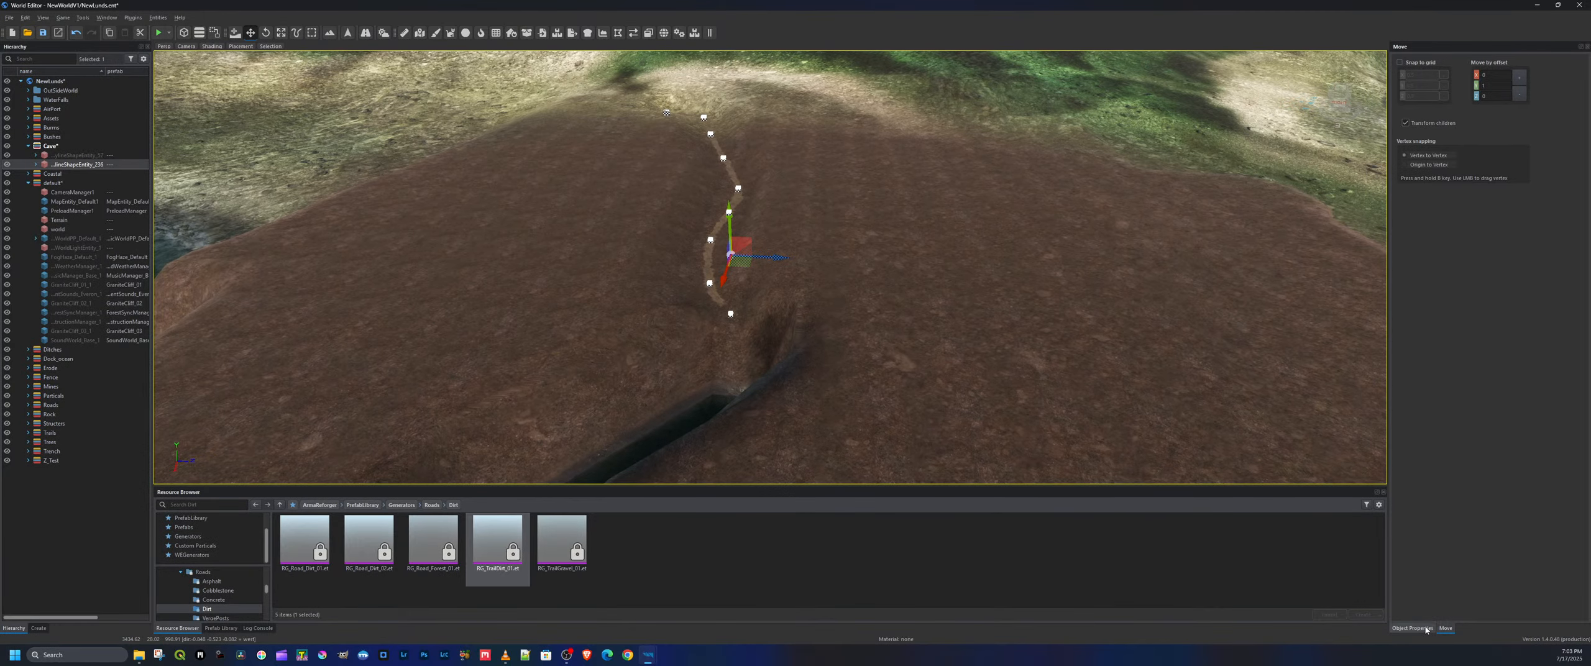
# On the new spline's trail generator, disable Adjust Height Map, set Road Width to 10 and toggle Generate Road to rebuild the trail
pyautogui.click(35, 164)
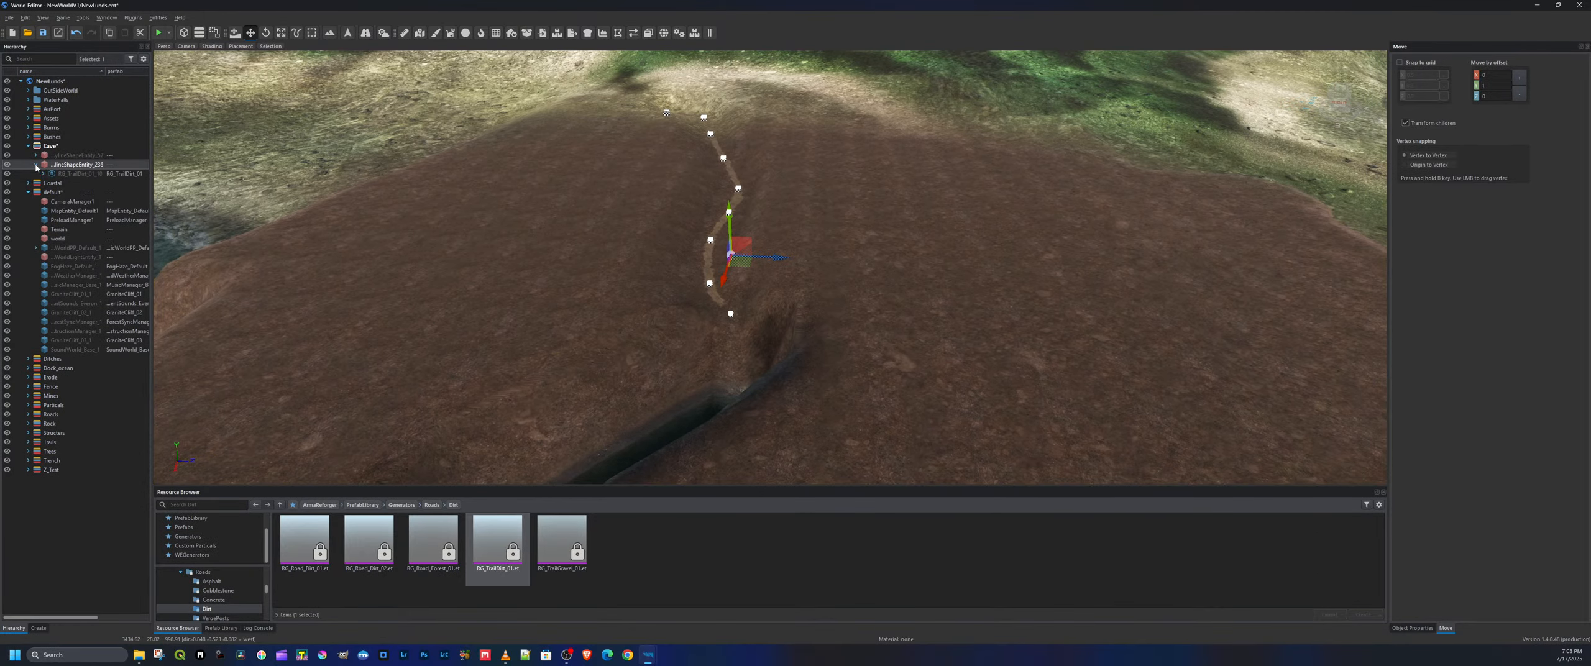
pyautogui.click(74, 174)
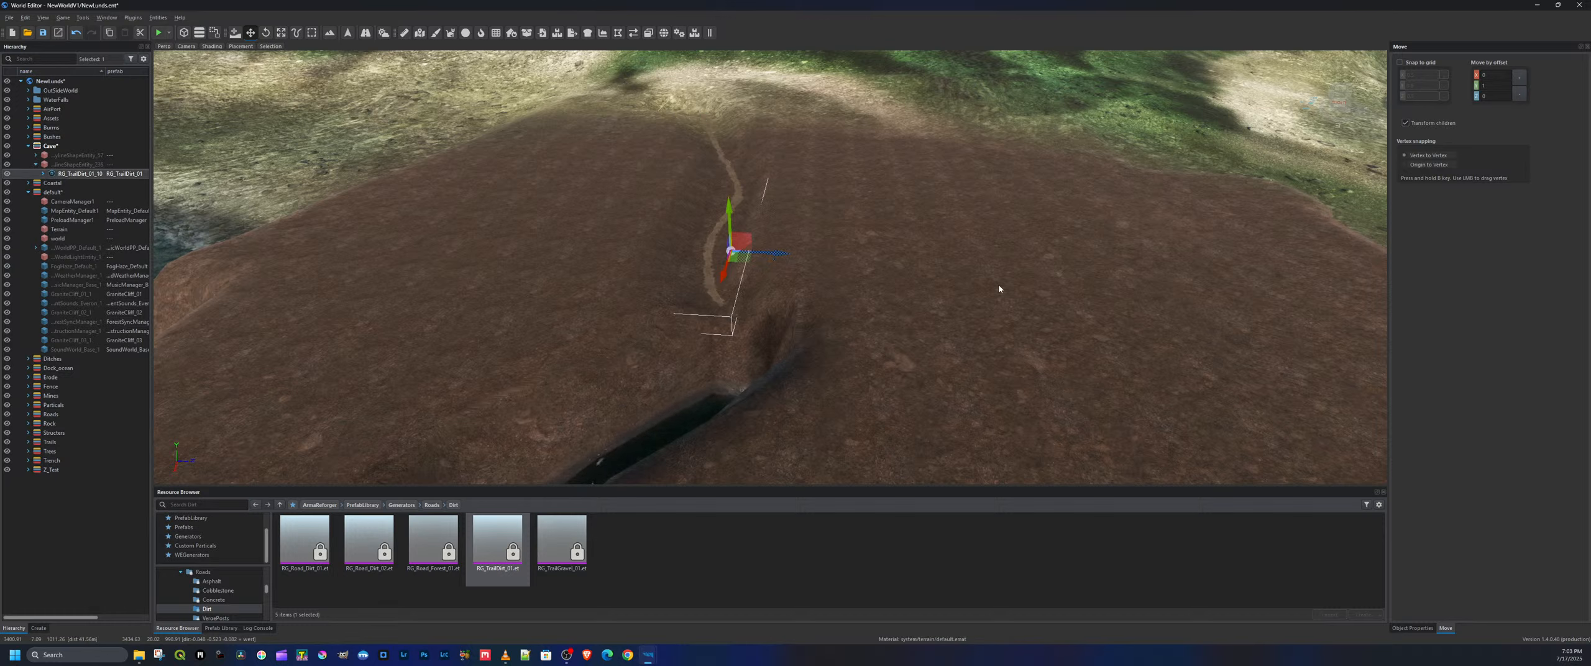
pyautogui.click(1405, 630)
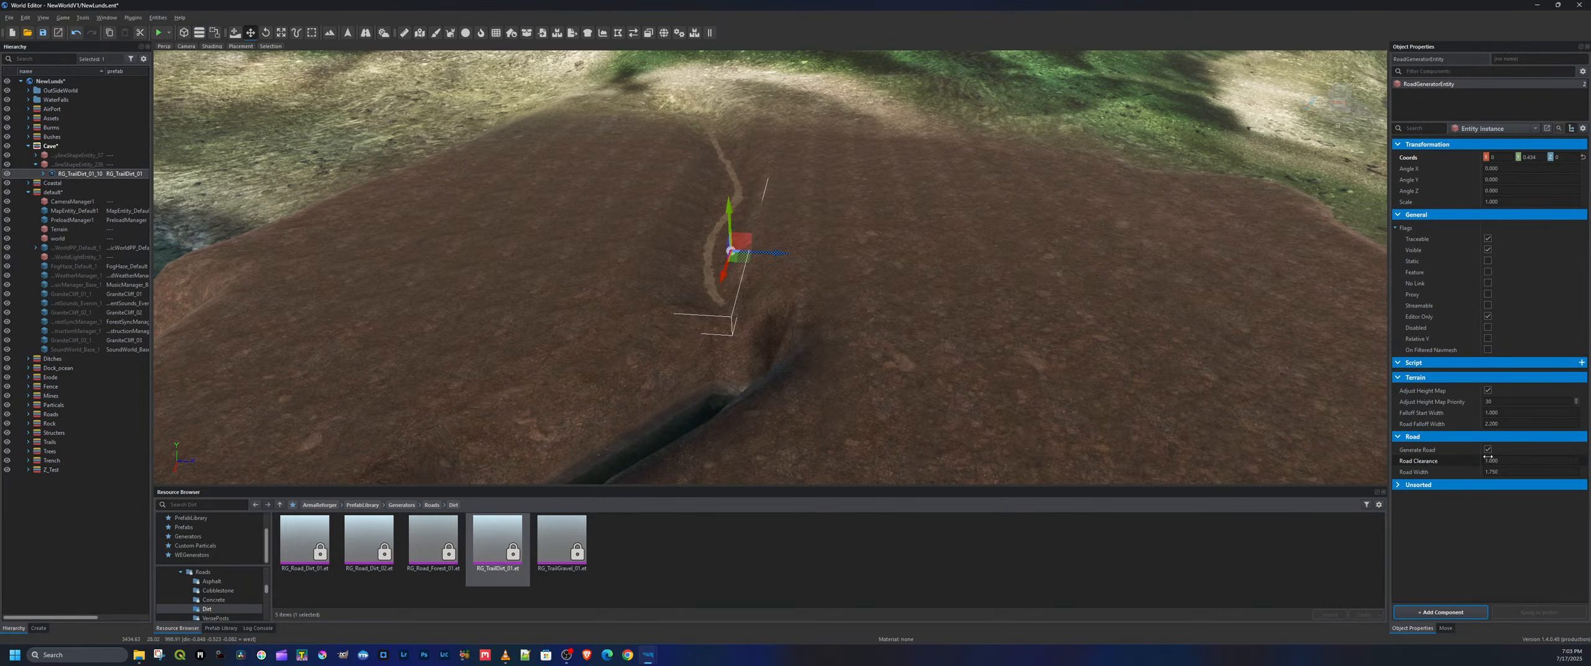
pyautogui.click(1488, 391)
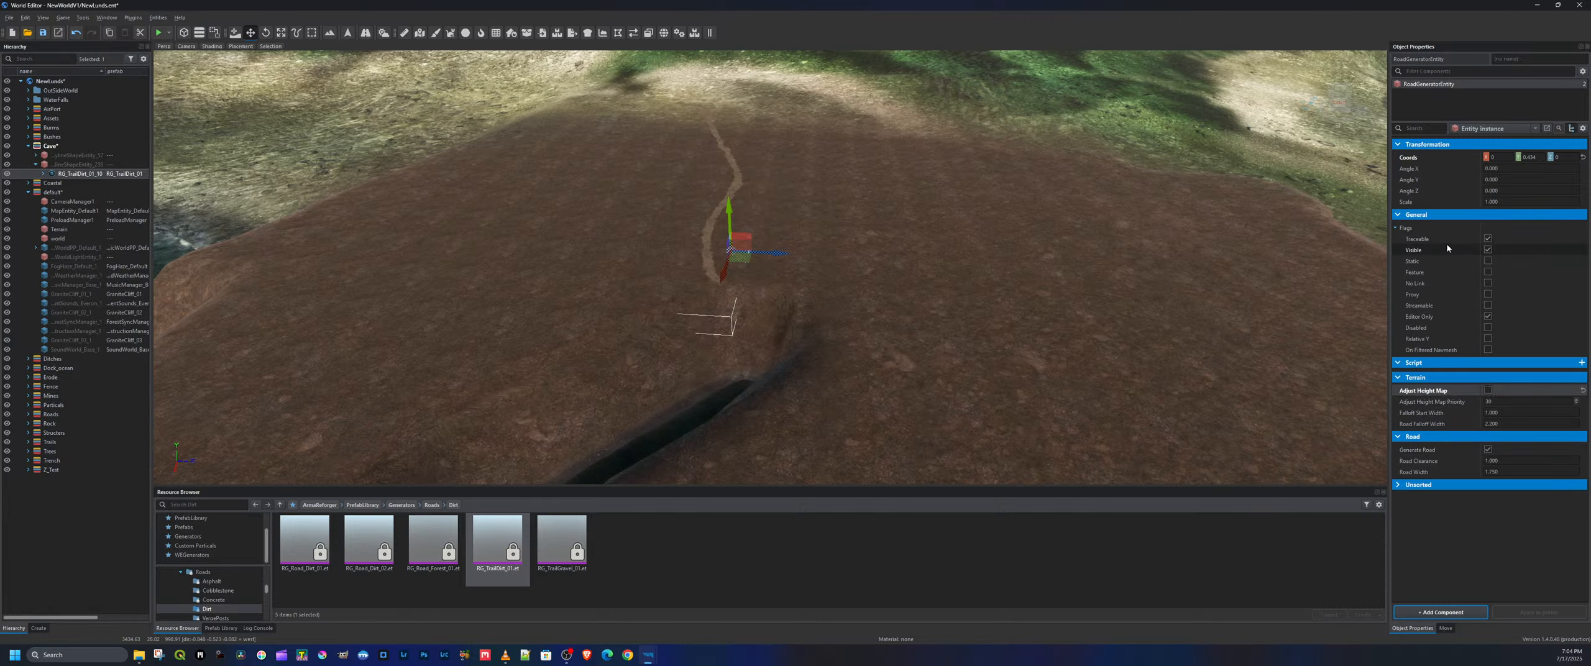
pyautogui.click(1488, 449)
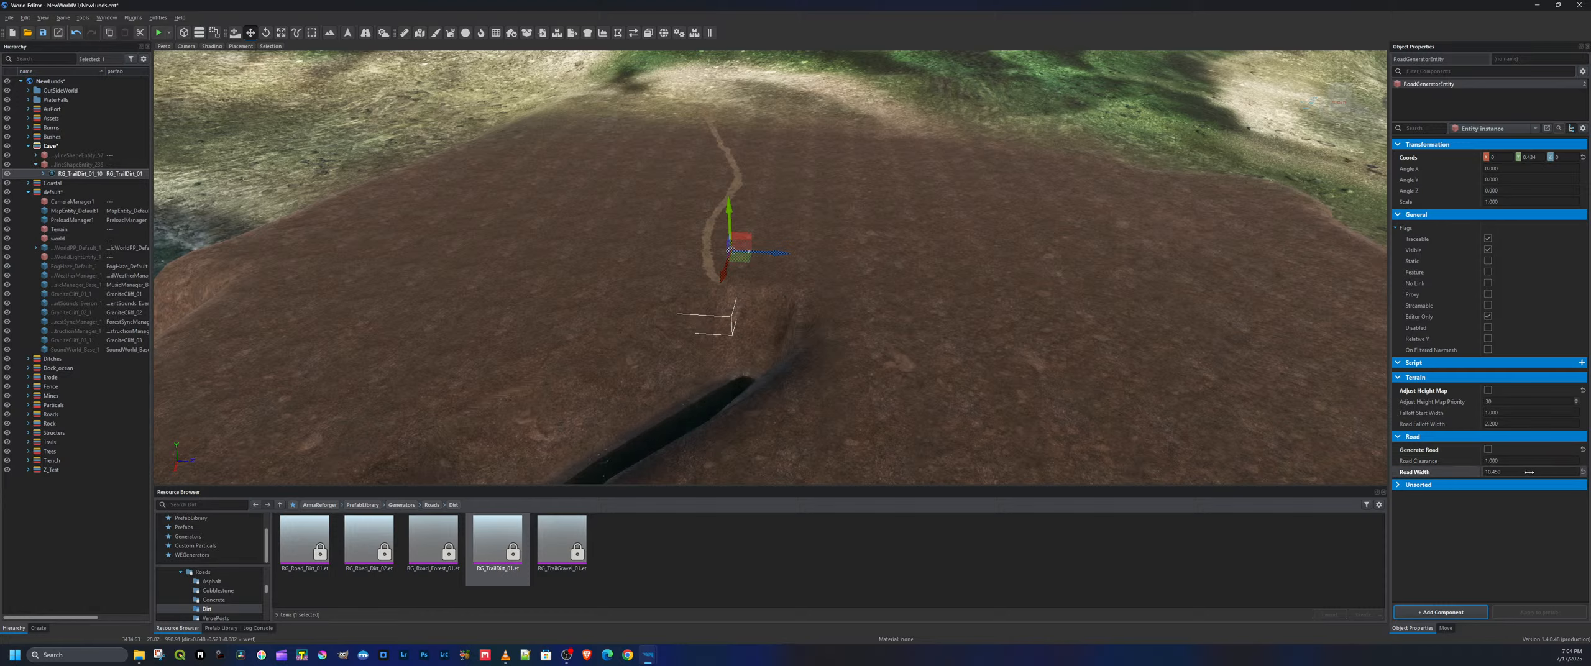
pyautogui.click(1488, 449)
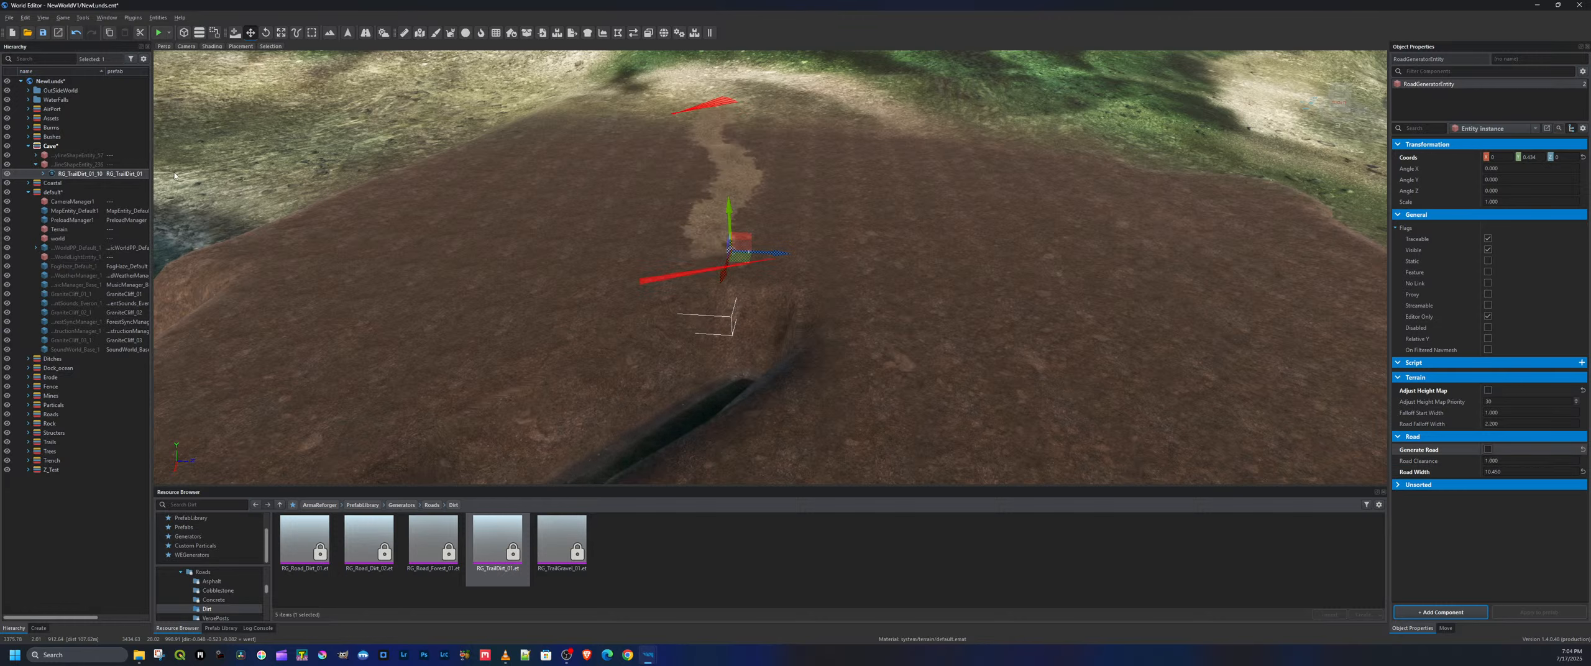
# Examine the parent spline and the road entity nested under its trail generator in the hierarchy
pyautogui.click(66, 165)
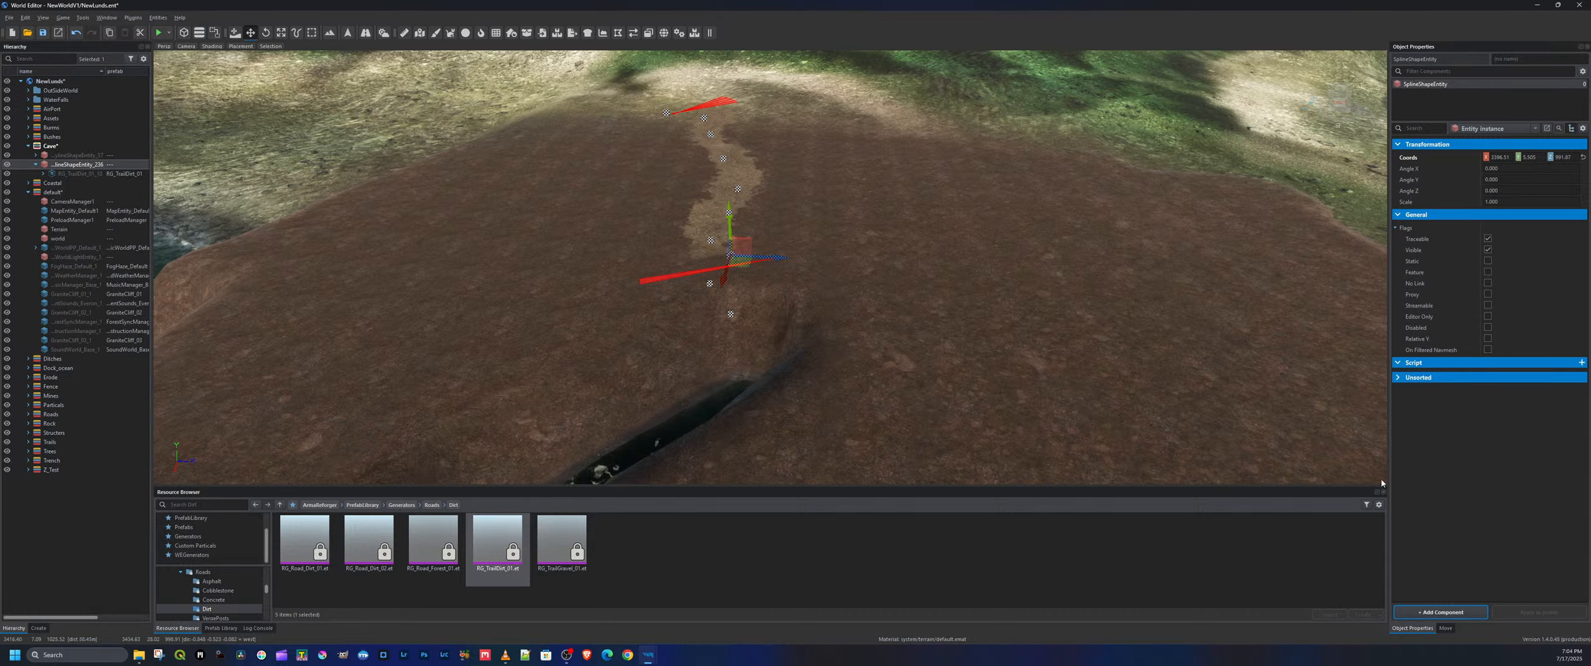
pyautogui.click(43, 174)
pyautogui.click(81, 183)
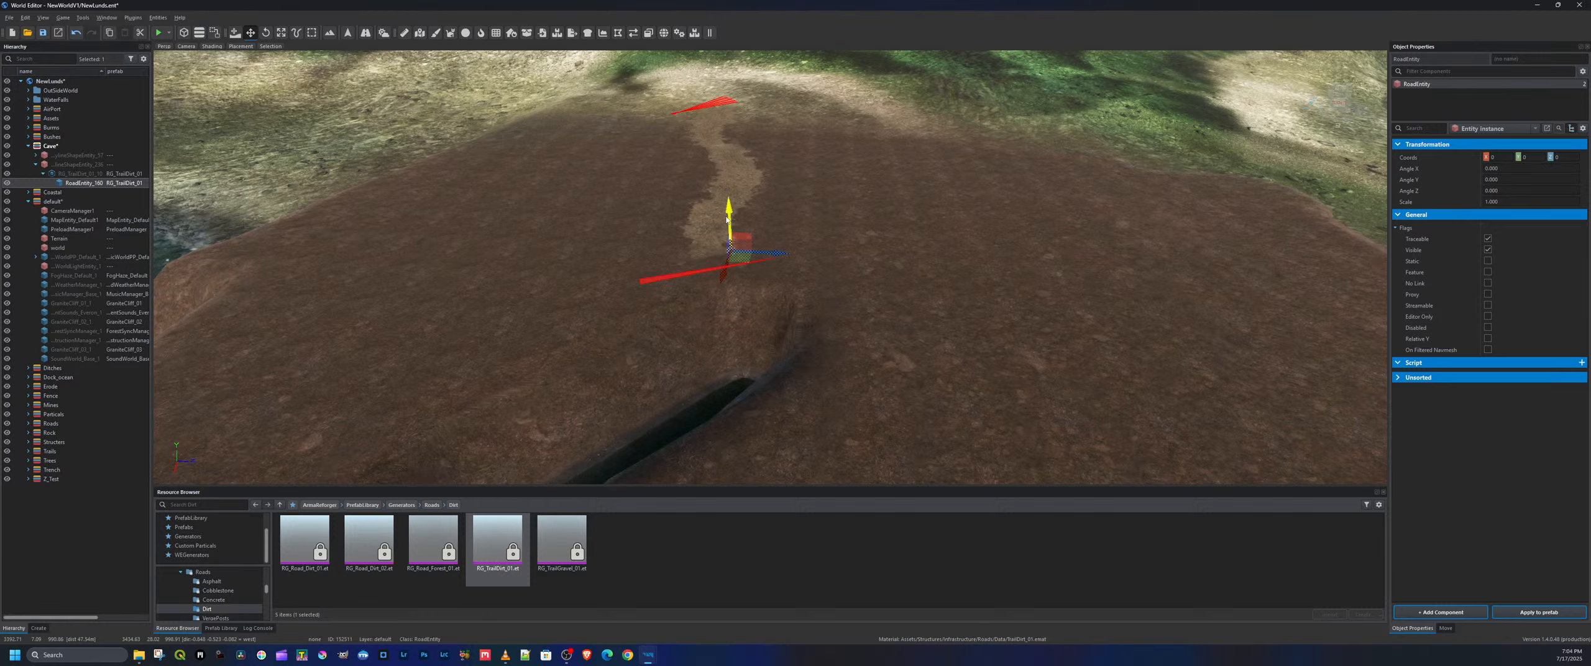
pyautogui.click(102, 165)
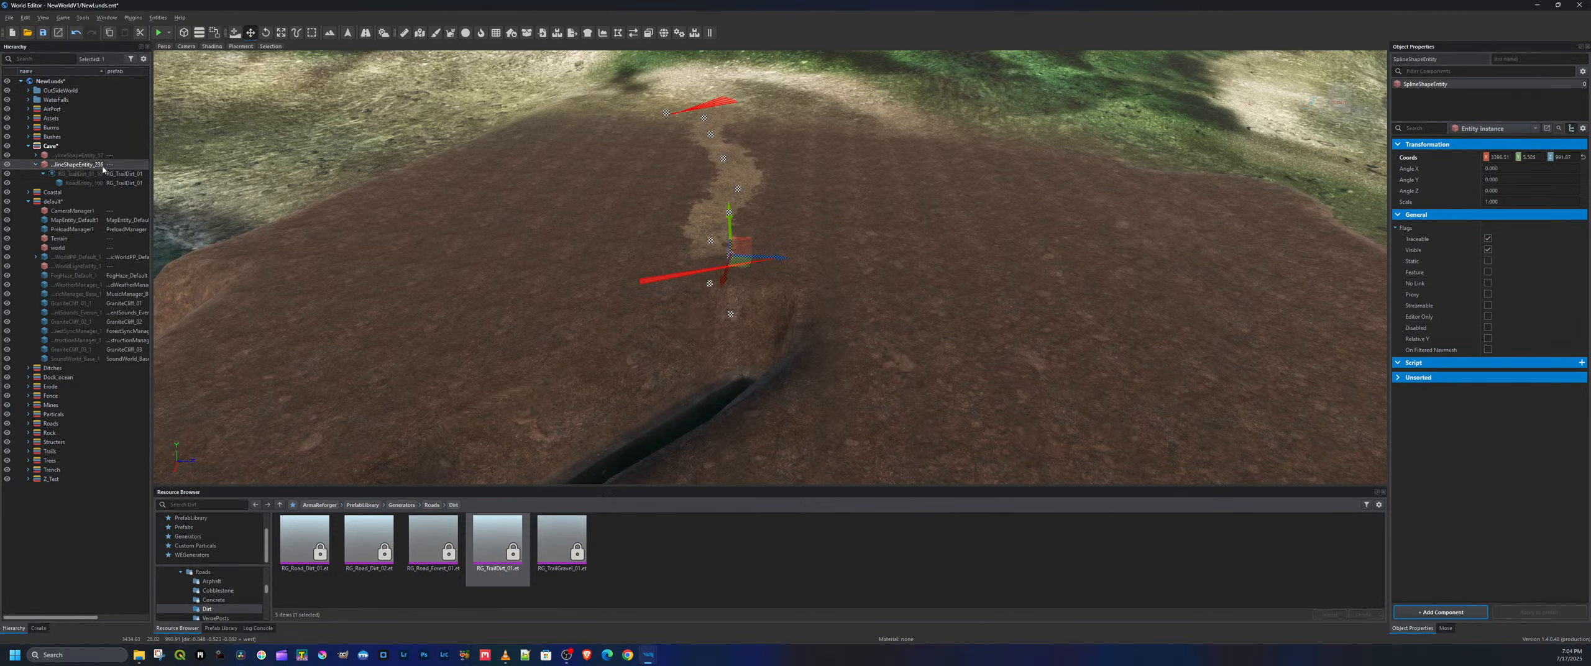
# Check the dirt trail and the far end point of its spline, then undo the latest trail generator changes
pyautogui.click(668, 116)
pyautogui.moveTo(668, 117); pyautogui.dragTo(850, 214, button='right')
pyautogui.press('a')
pyautogui.press('q')
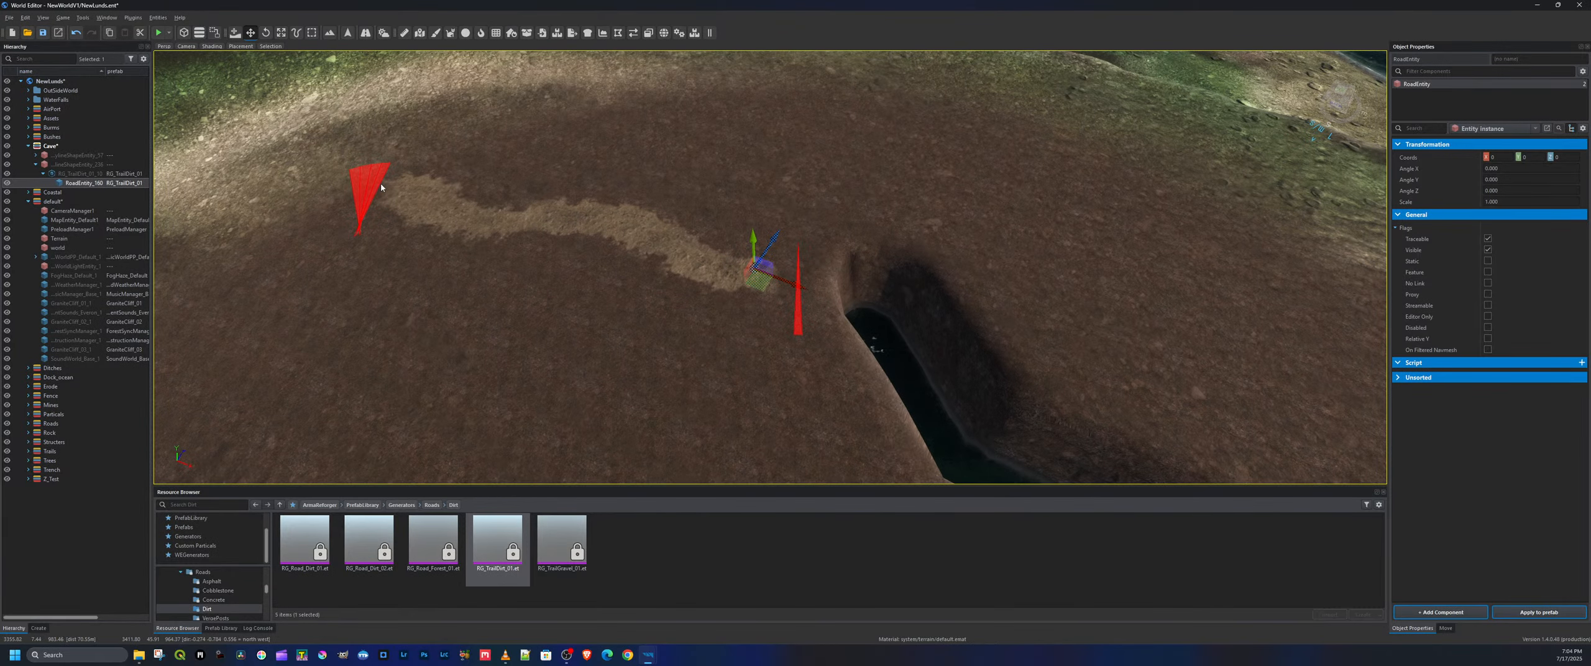
pyautogui.press('v')
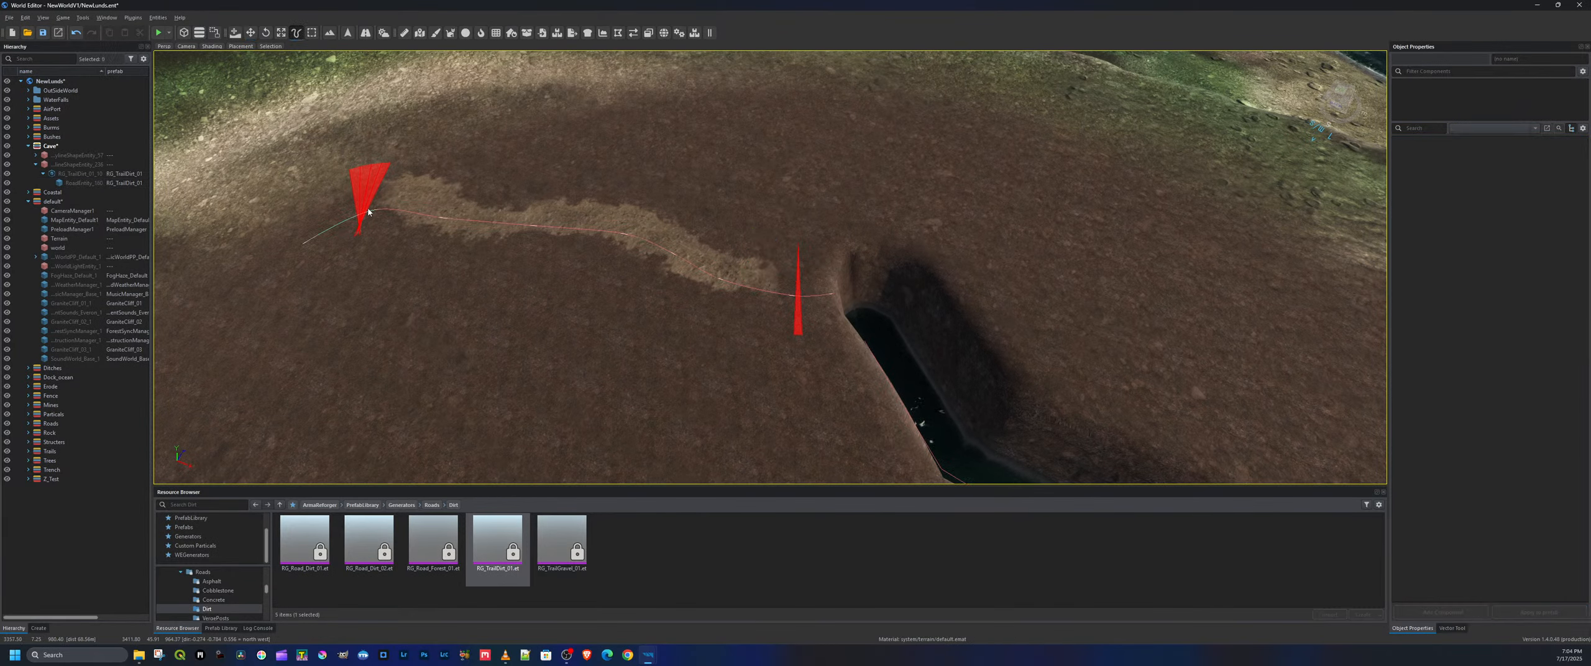
pyautogui.click(306, 242)
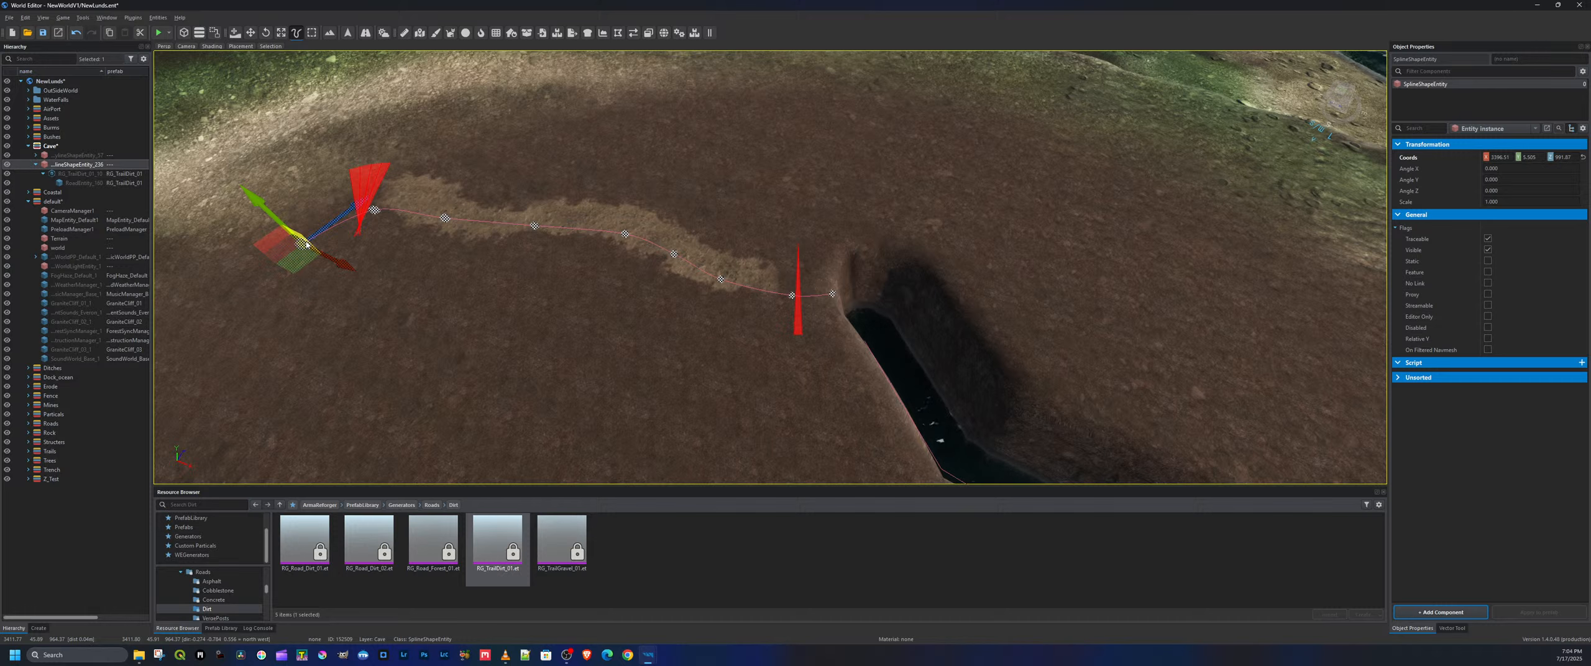
pyautogui.click(306, 243)
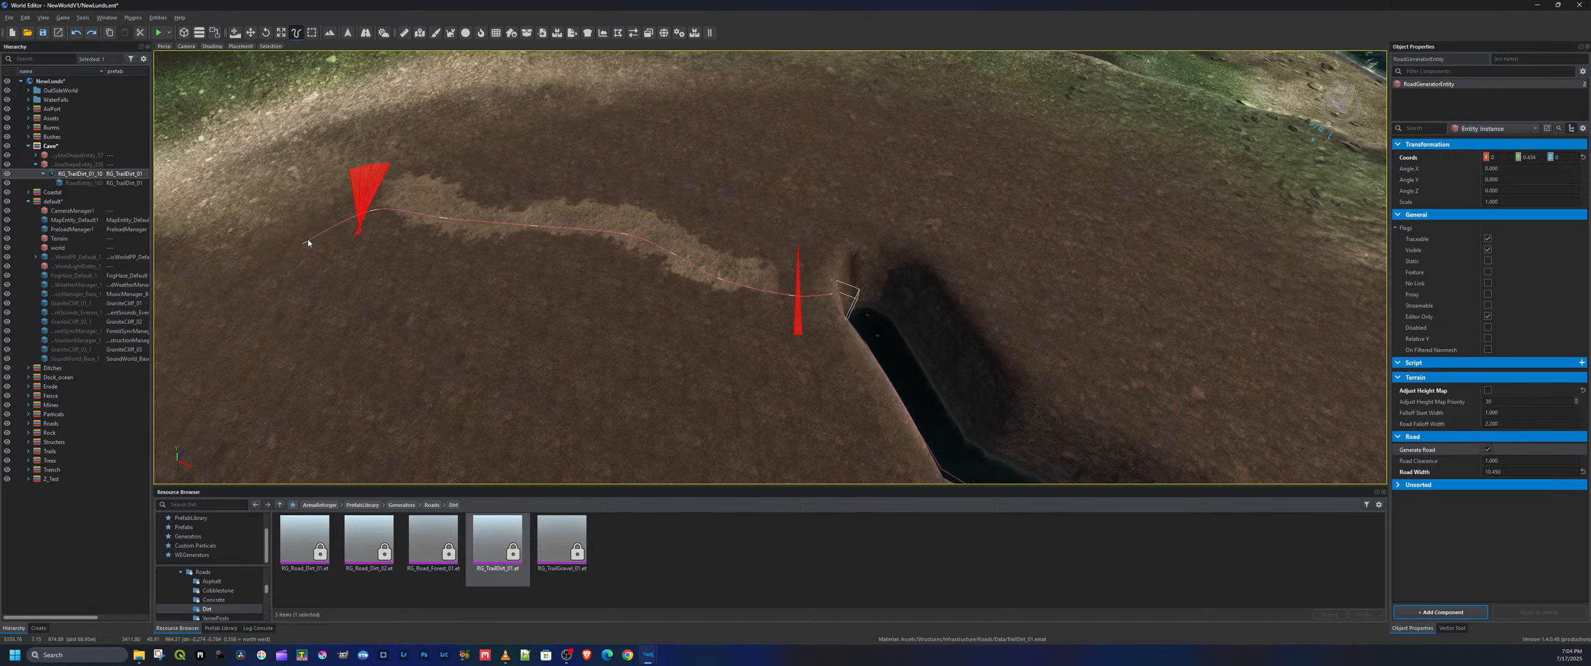
pyautogui.hotkey('ctrl', 'z')
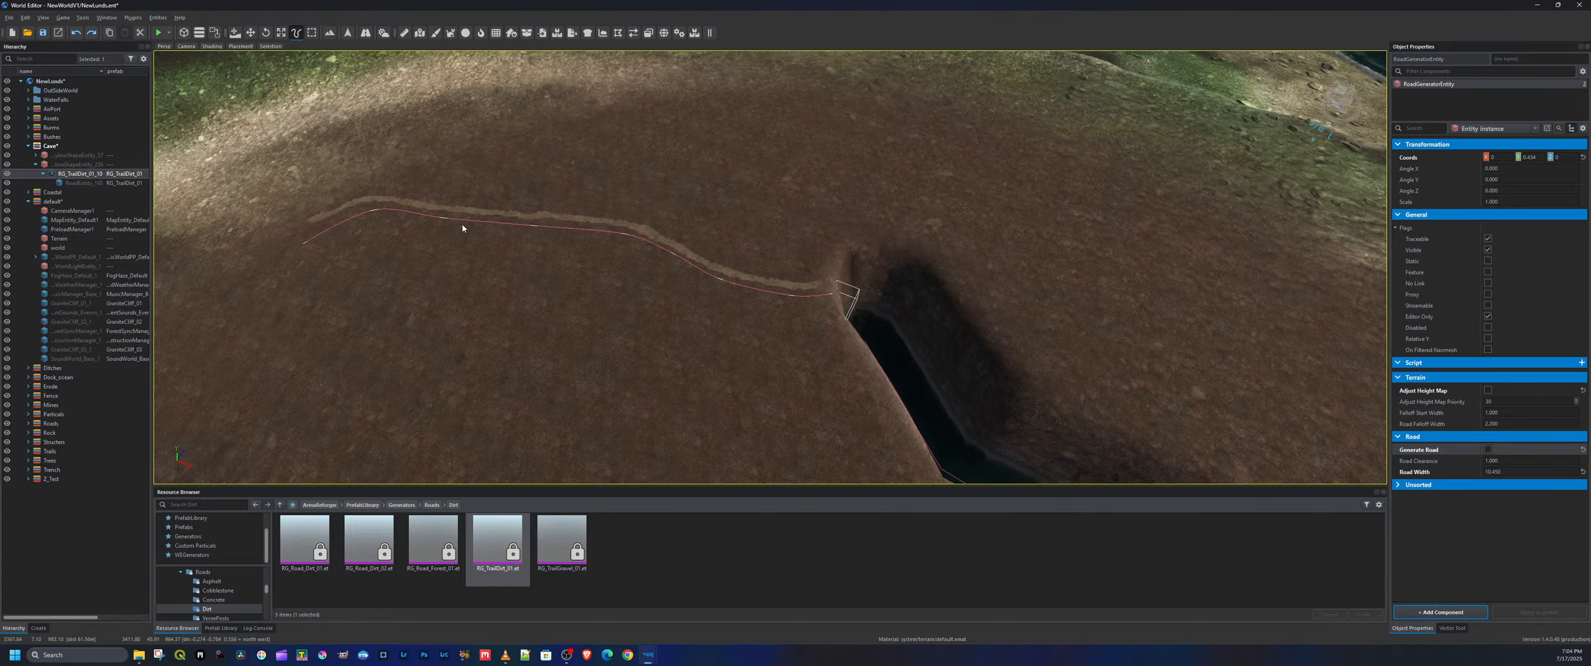
# Delete the trail's parent spline together with its nested generator and road entity from the map
pyautogui.moveTo(462, 225); pyautogui.dragTo(589, 240, button='right')
pyautogui.click(69, 164)
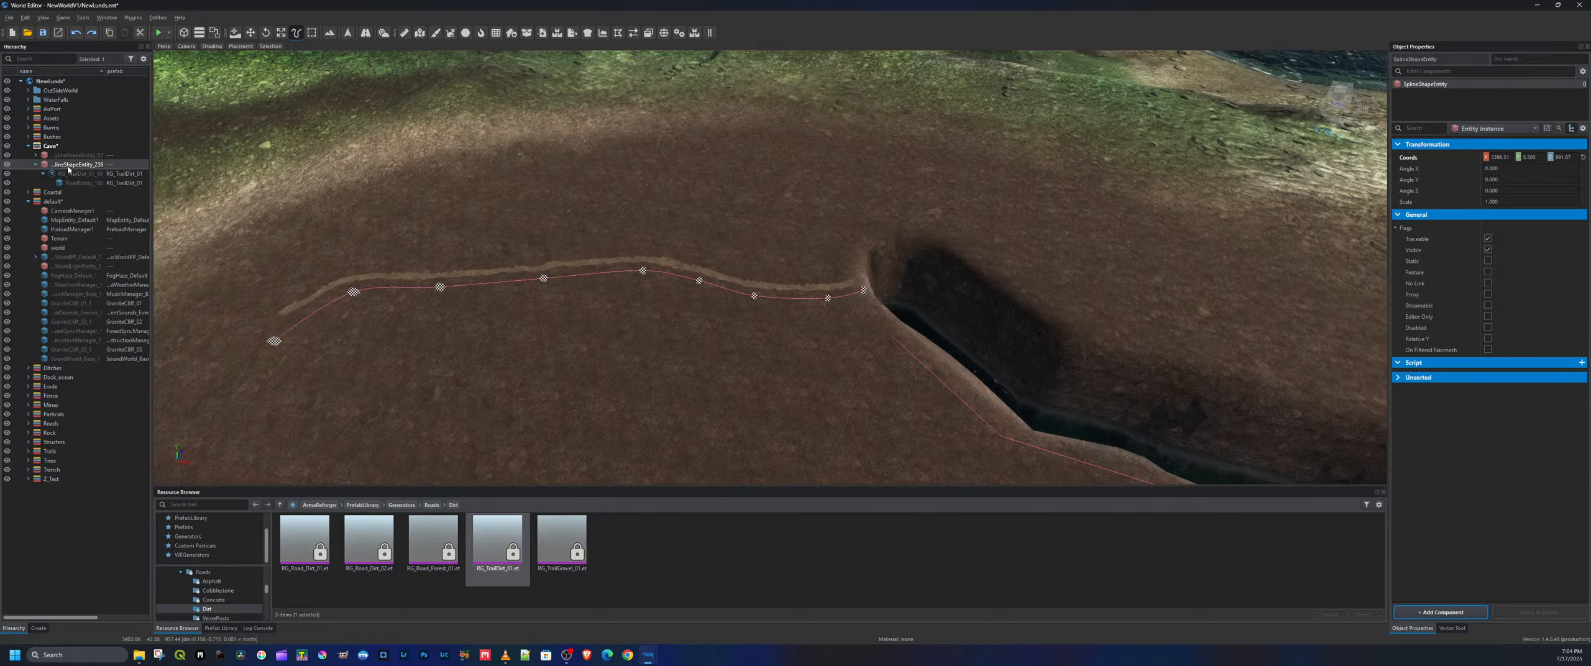
pyautogui.rightClick(72, 165)
pyautogui.moveTo(125, 189)
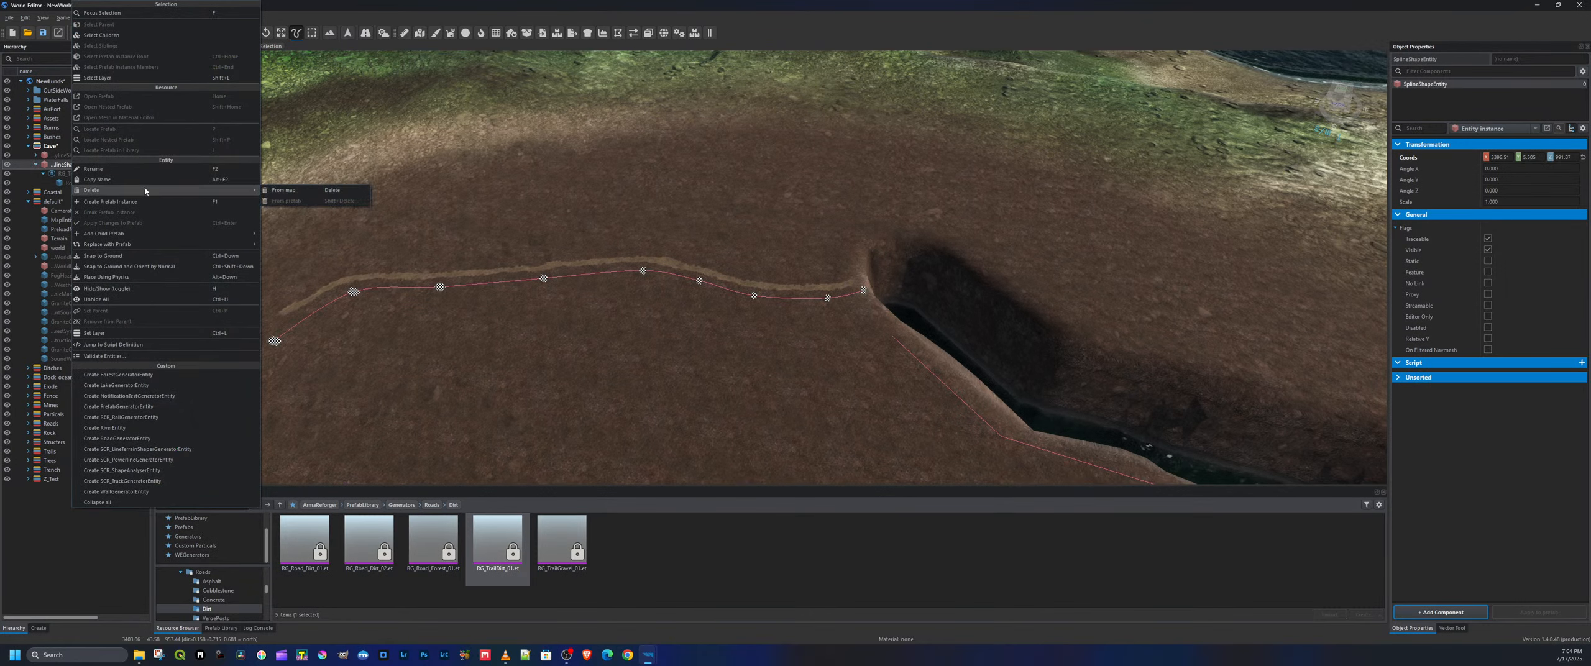
pyautogui.click(292, 191)
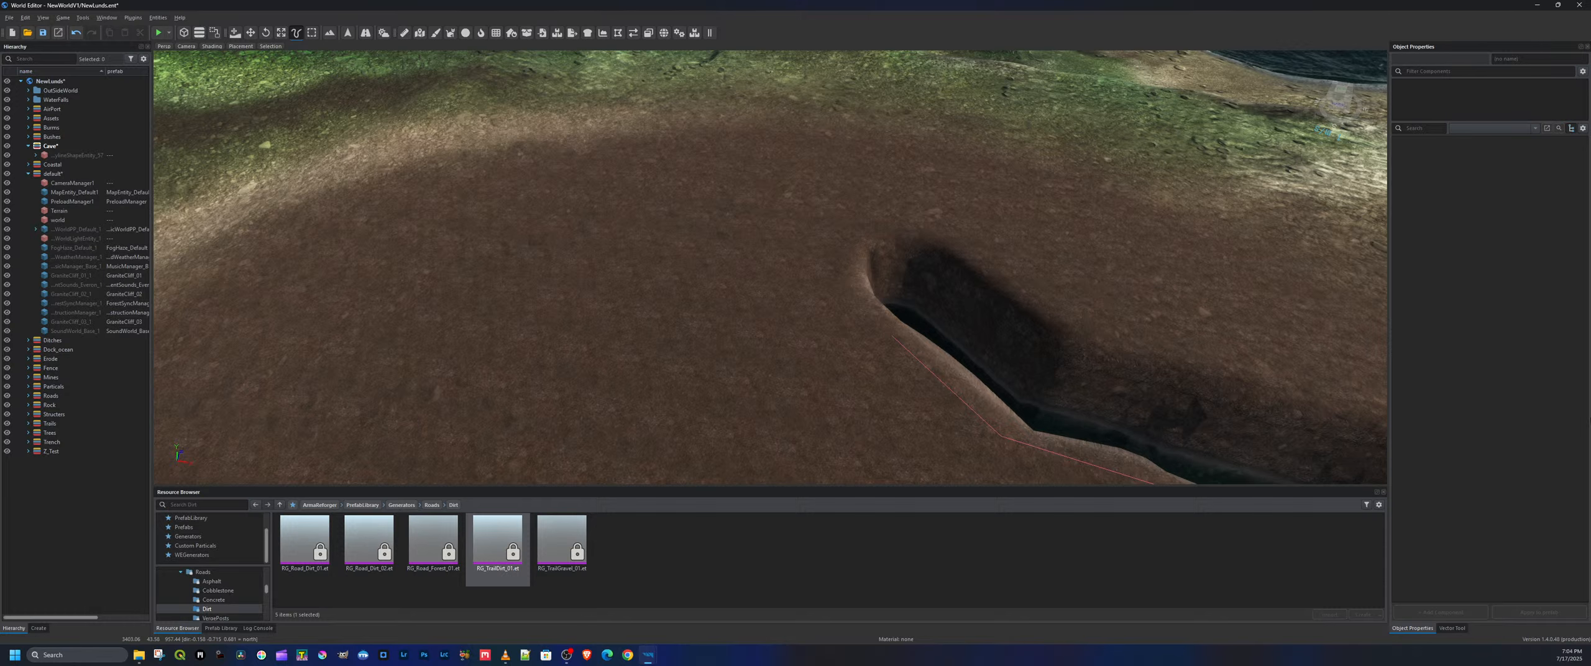
pyautogui.click(1453, 629)
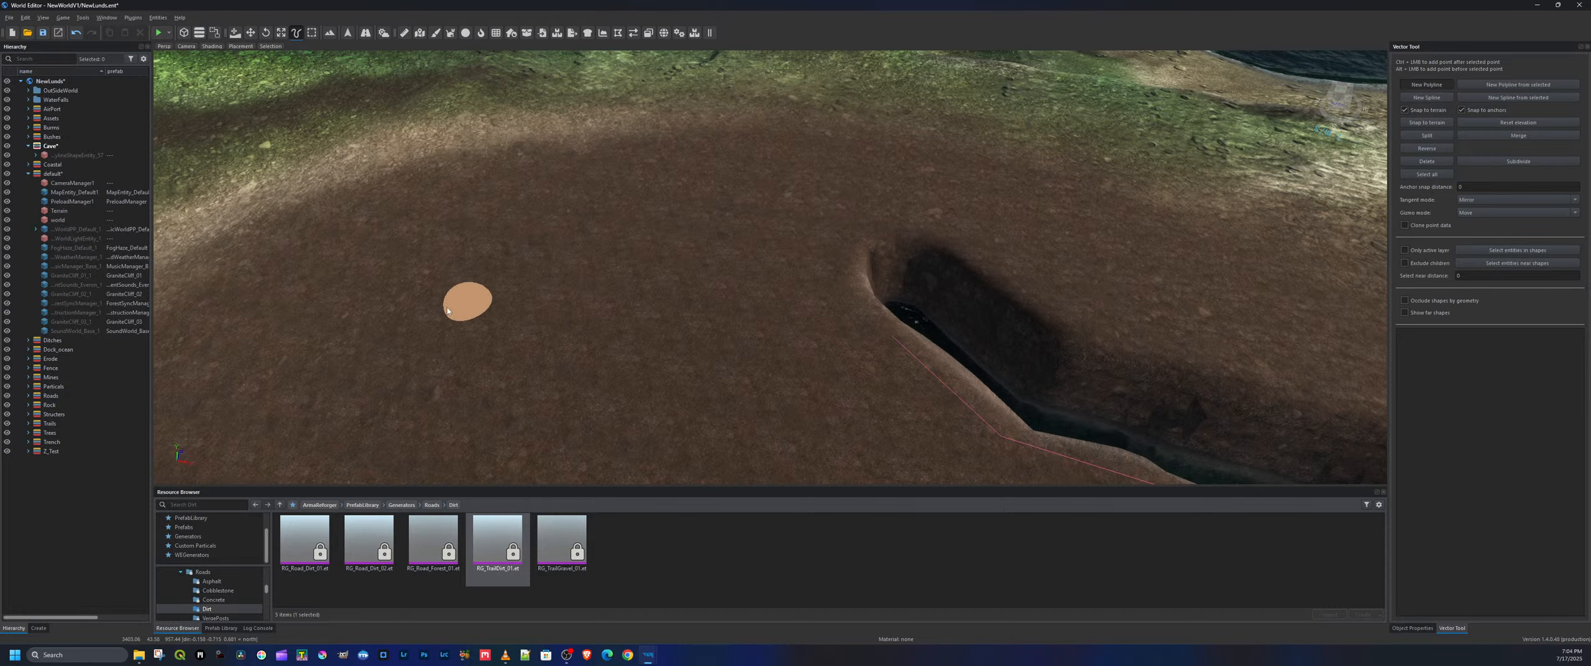
pyautogui.click(344, 341)
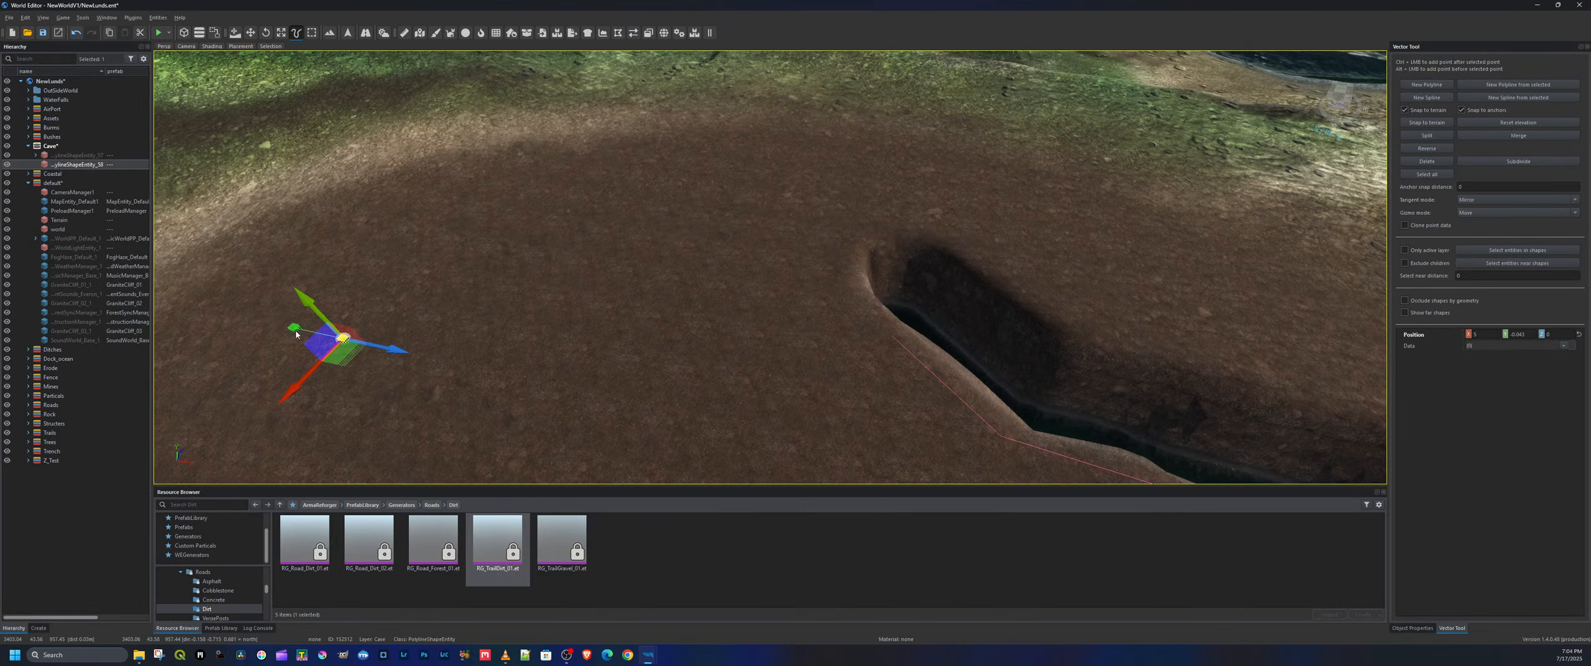
pyautogui.click(294, 327)
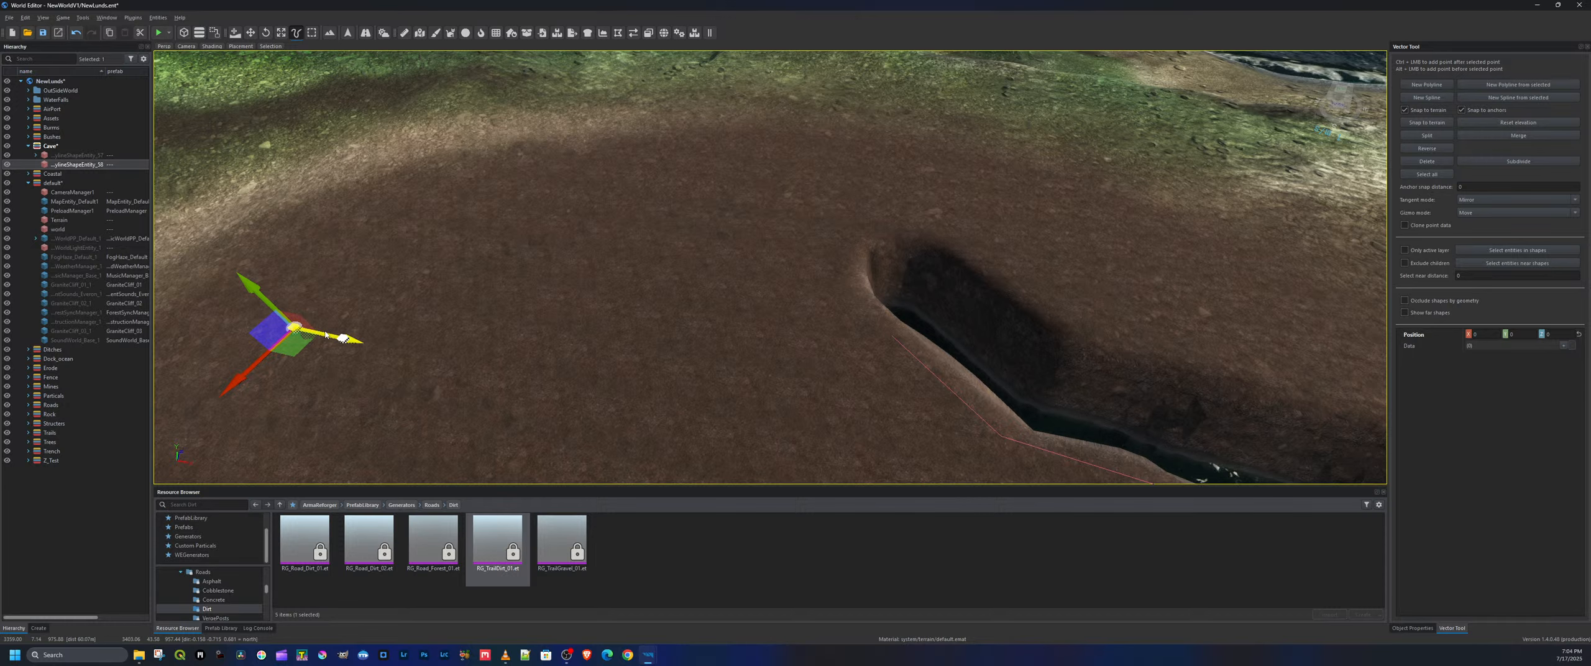
pyautogui.click(365, 330)
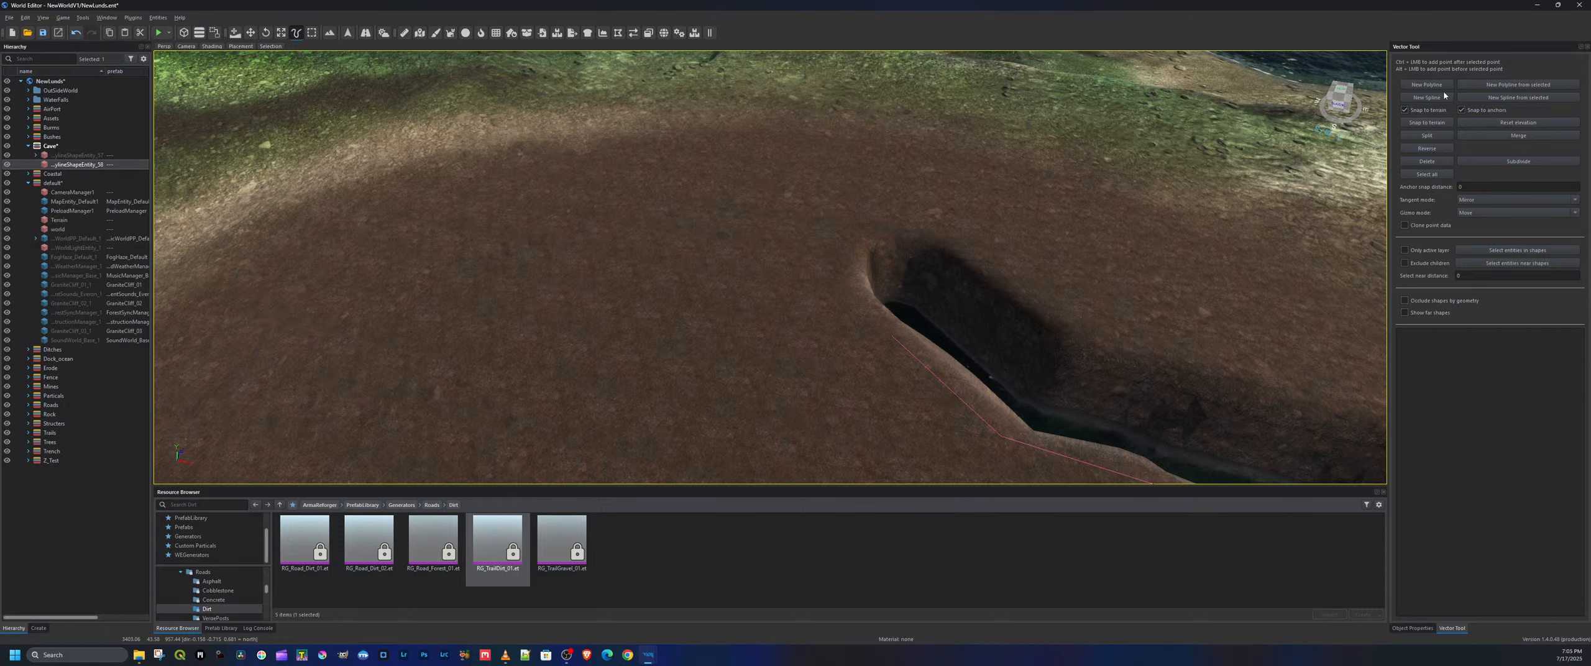
# Draw a new six-point polyline on the terrain, starting at the trench's inland end and running away from it across the headland
pyautogui.click(1428, 85)
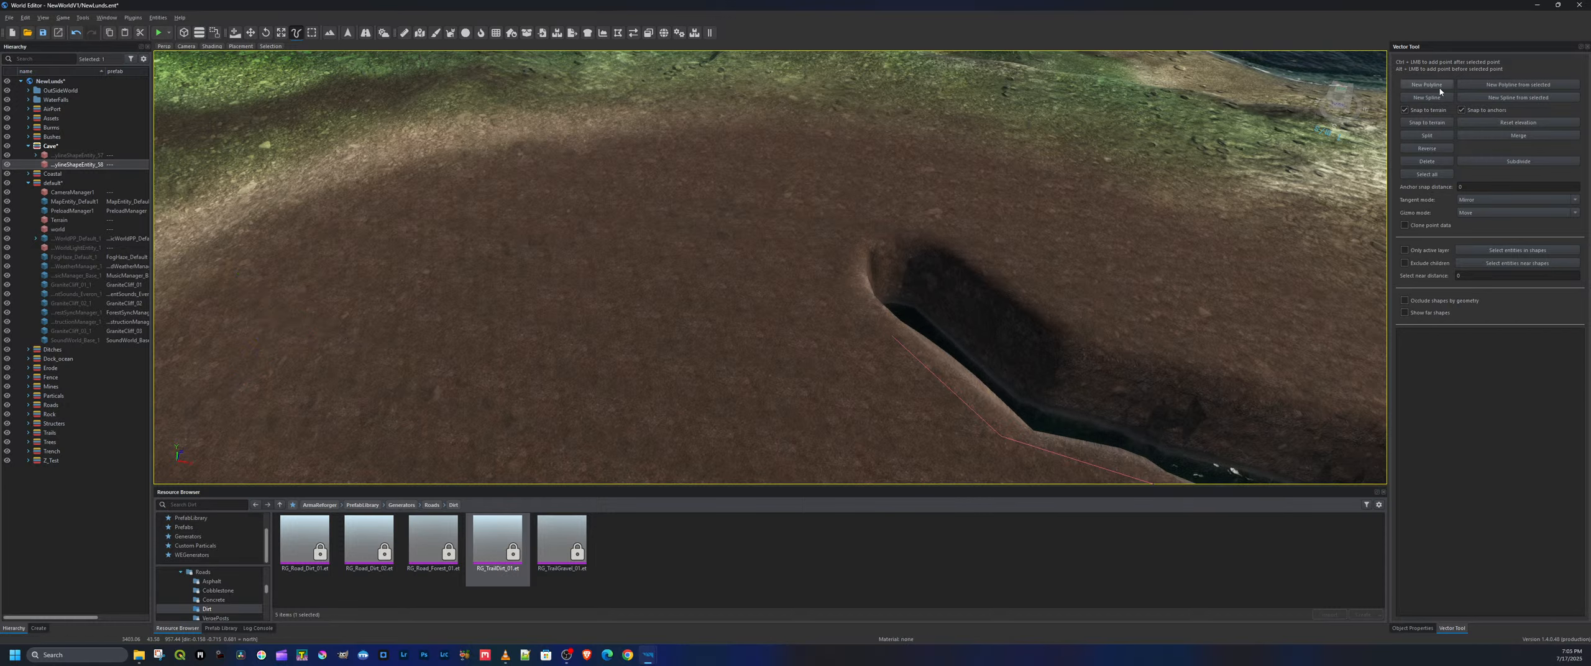
pyautogui.click(831, 273)
pyautogui.click(874, 314)
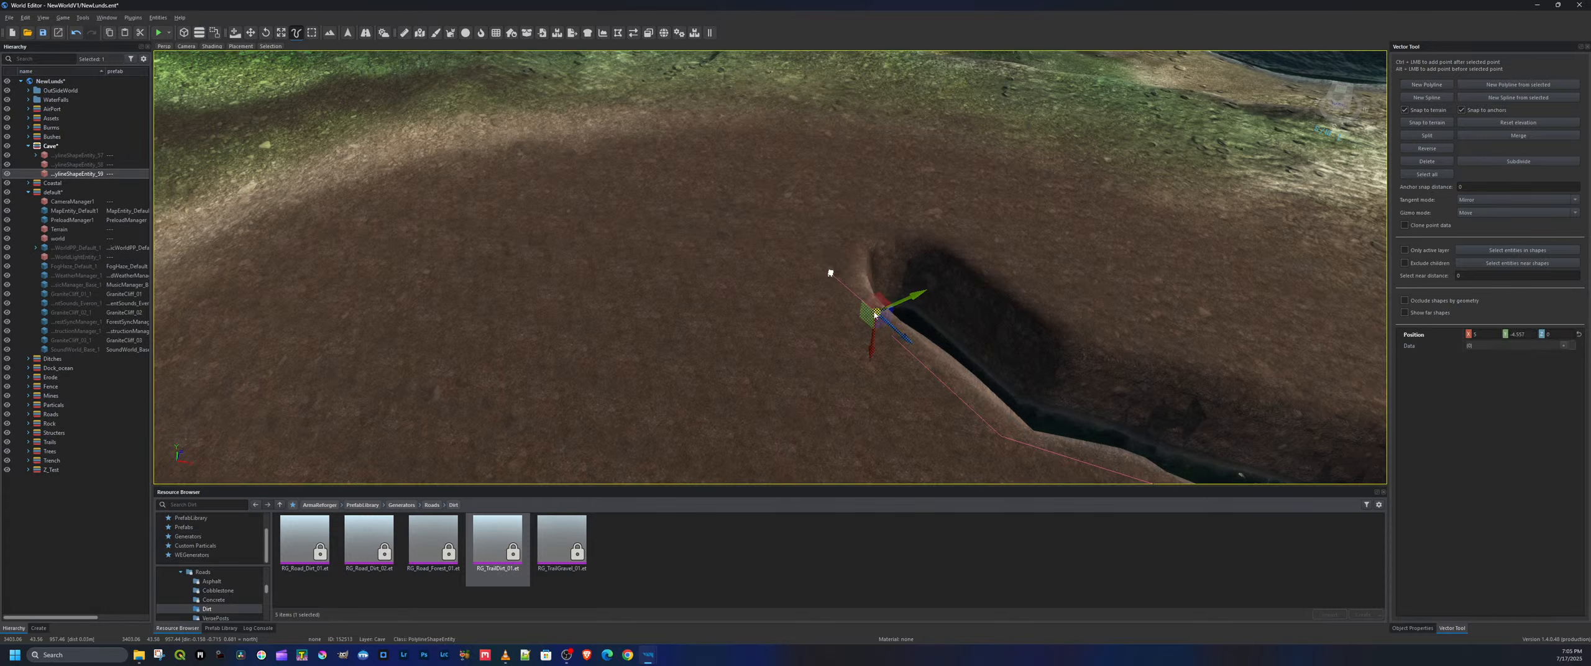
pyautogui.moveTo(874, 314); pyautogui.dragTo(871, 286)
pyautogui.click(832, 274)
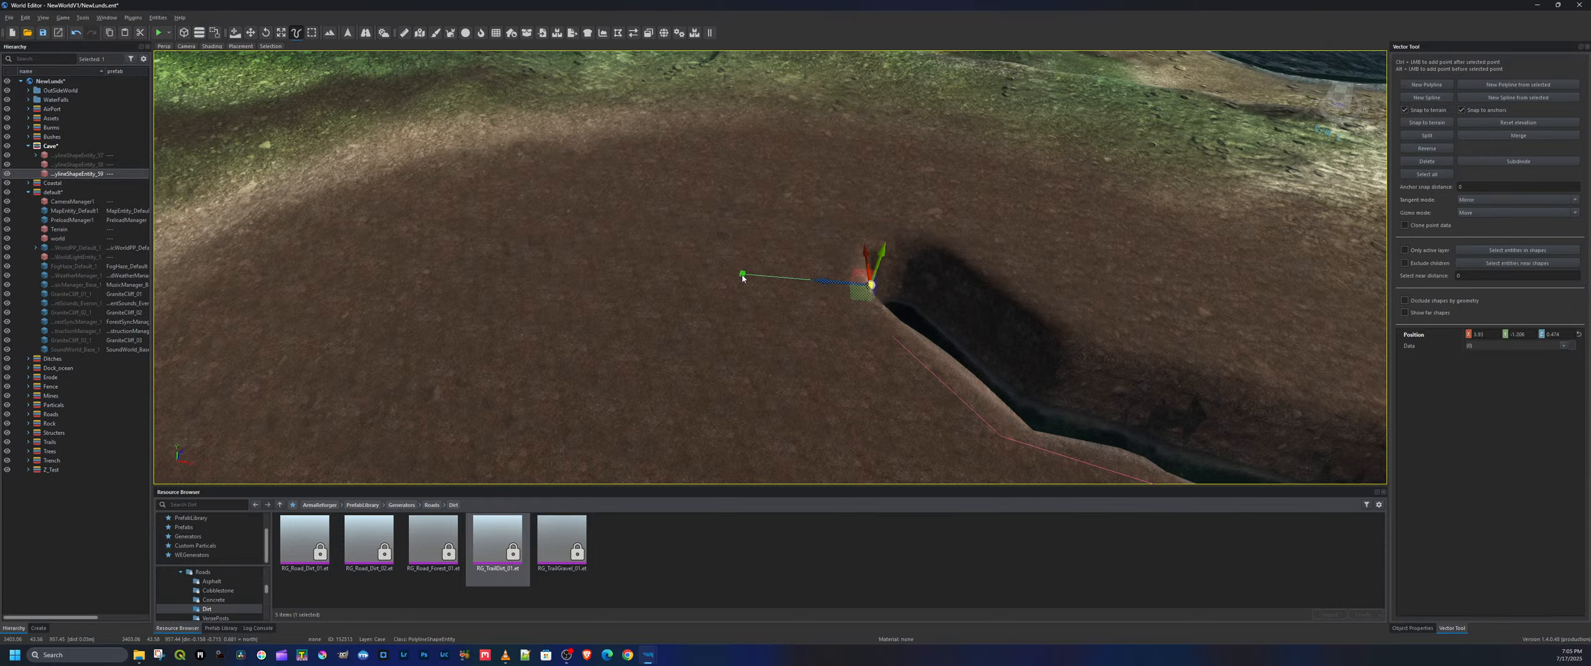
pyautogui.click(742, 275)
pyautogui.moveTo(743, 275); pyautogui.dragTo(776, 295)
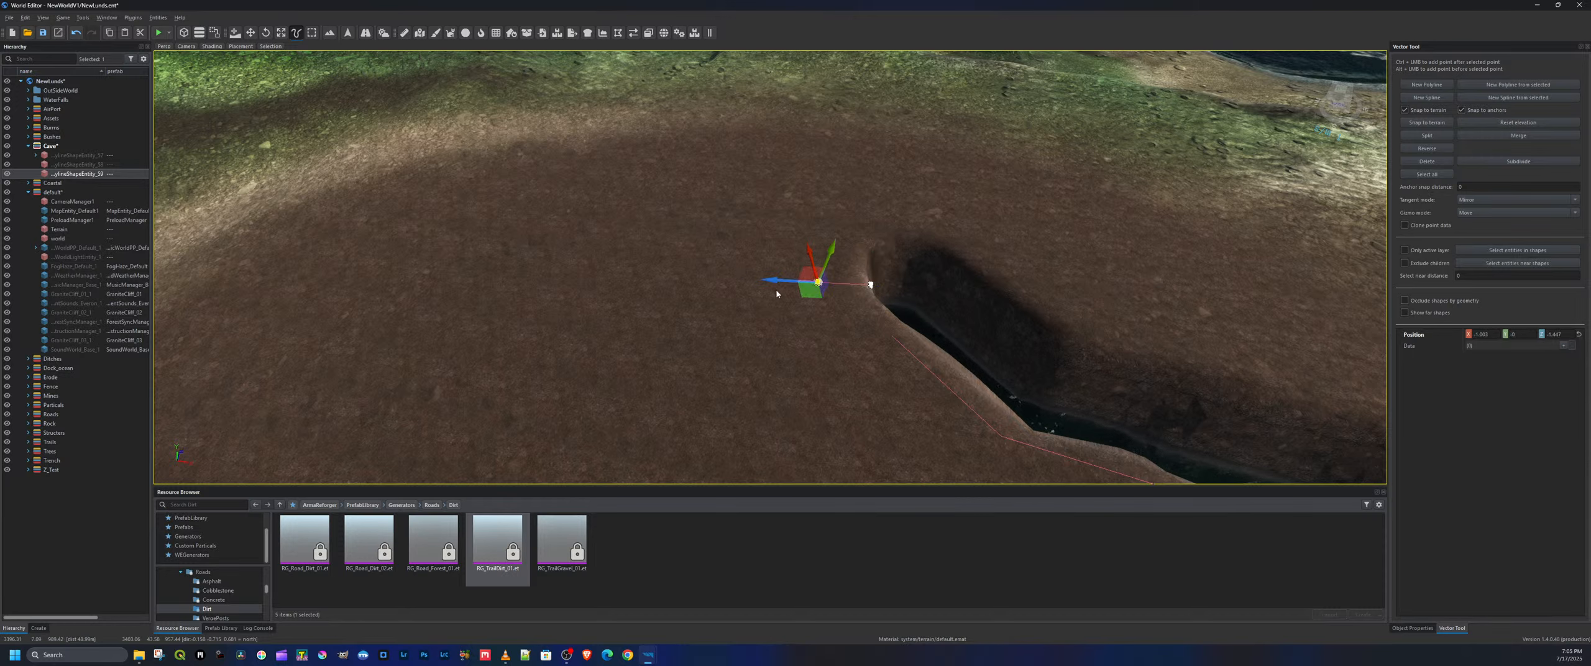
pyautogui.keyDown('ctrl'); pyautogui.click(762, 282); pyautogui.keyUp('ctrl')
pyautogui.keyDown('ctrl'); pyautogui.click(710, 281); pyautogui.keyUp('ctrl')
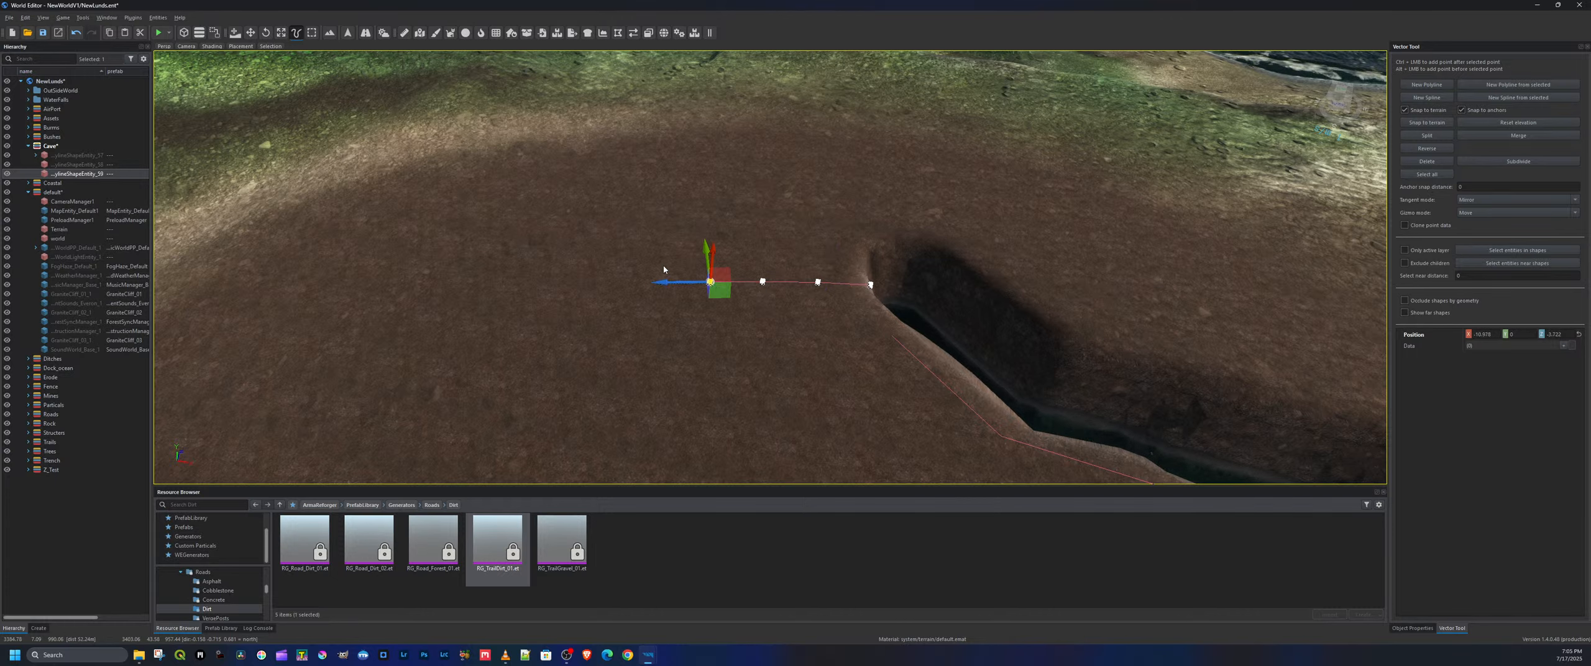
pyautogui.keyDown('ctrl'); pyautogui.click(664, 267); pyautogui.keyUp('ctrl')
pyautogui.keyDown('ctrl'); pyautogui.click(610, 266); pyautogui.keyUp('ctrl')
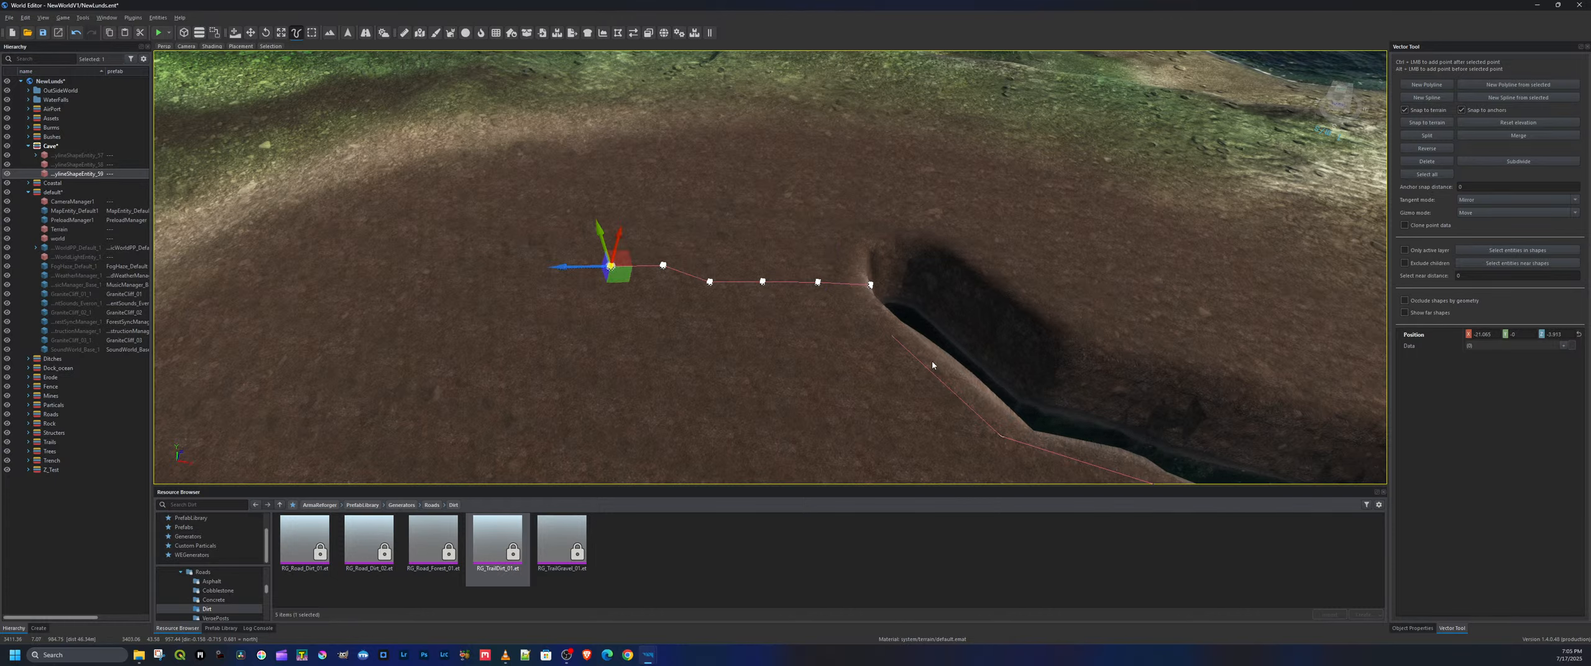
# Attach the RG_TrailDirt_01 generator to the new polyline as its child and lower the generator slightly along the vertical axis
pyautogui.moveTo(498, 540); pyautogui.dragTo(71, 175)
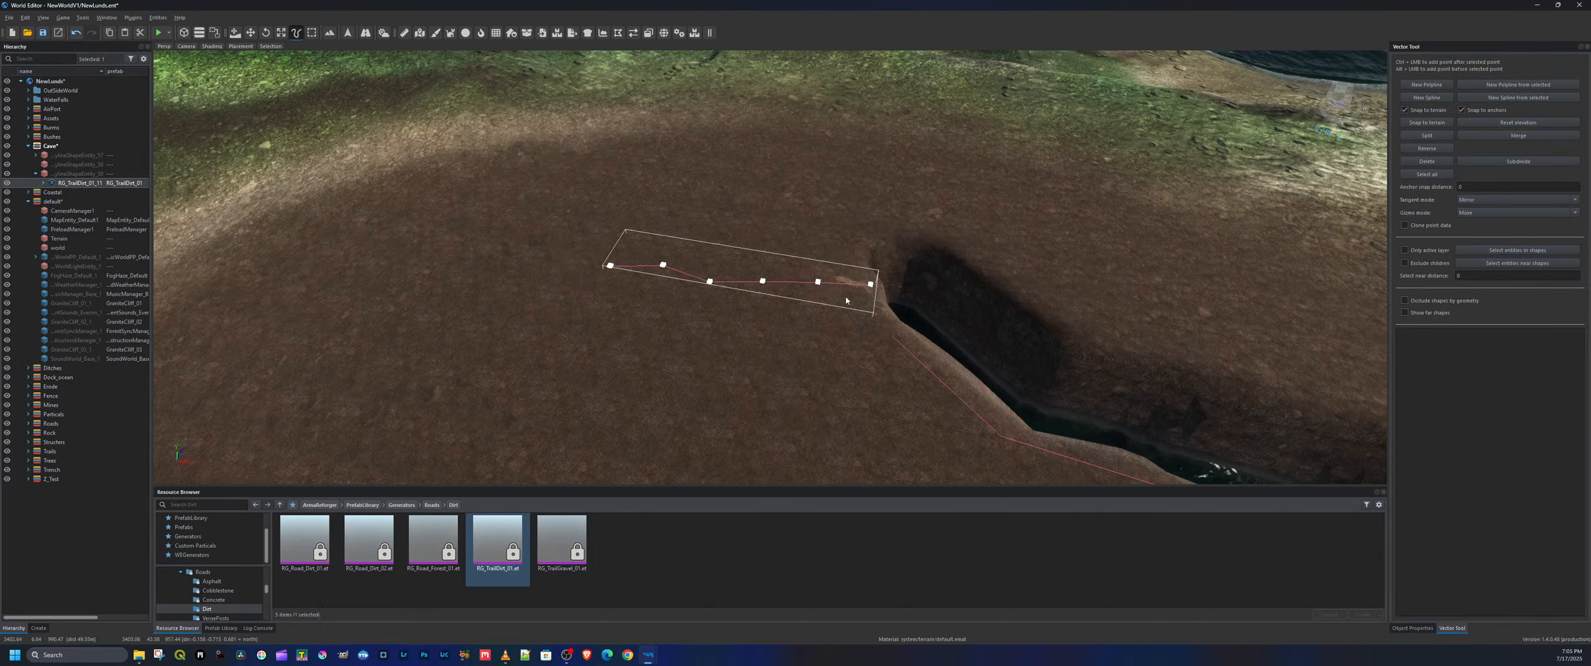
pyautogui.press('w')
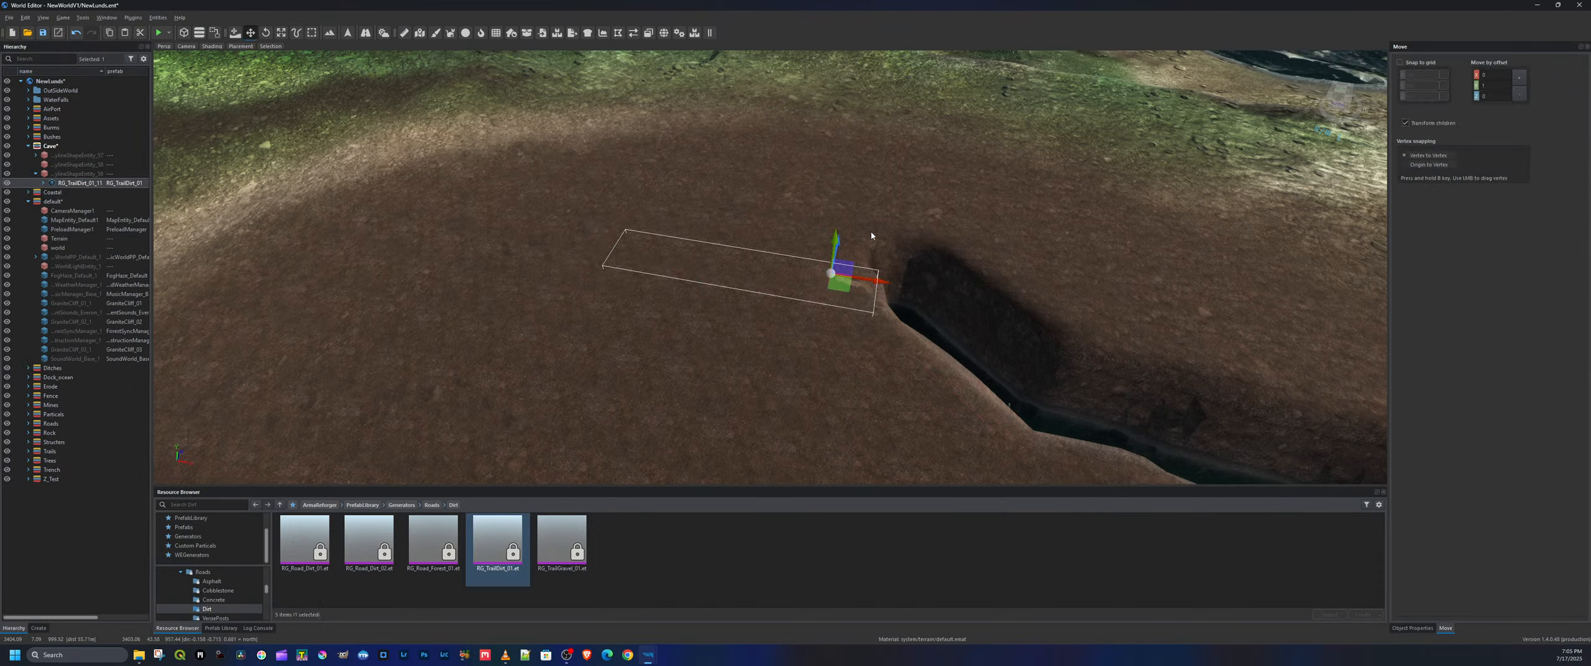
pyautogui.press('w')
pyautogui.press('d')
pyautogui.moveTo(872, 232); pyautogui.dragTo(719, 196, button='right')
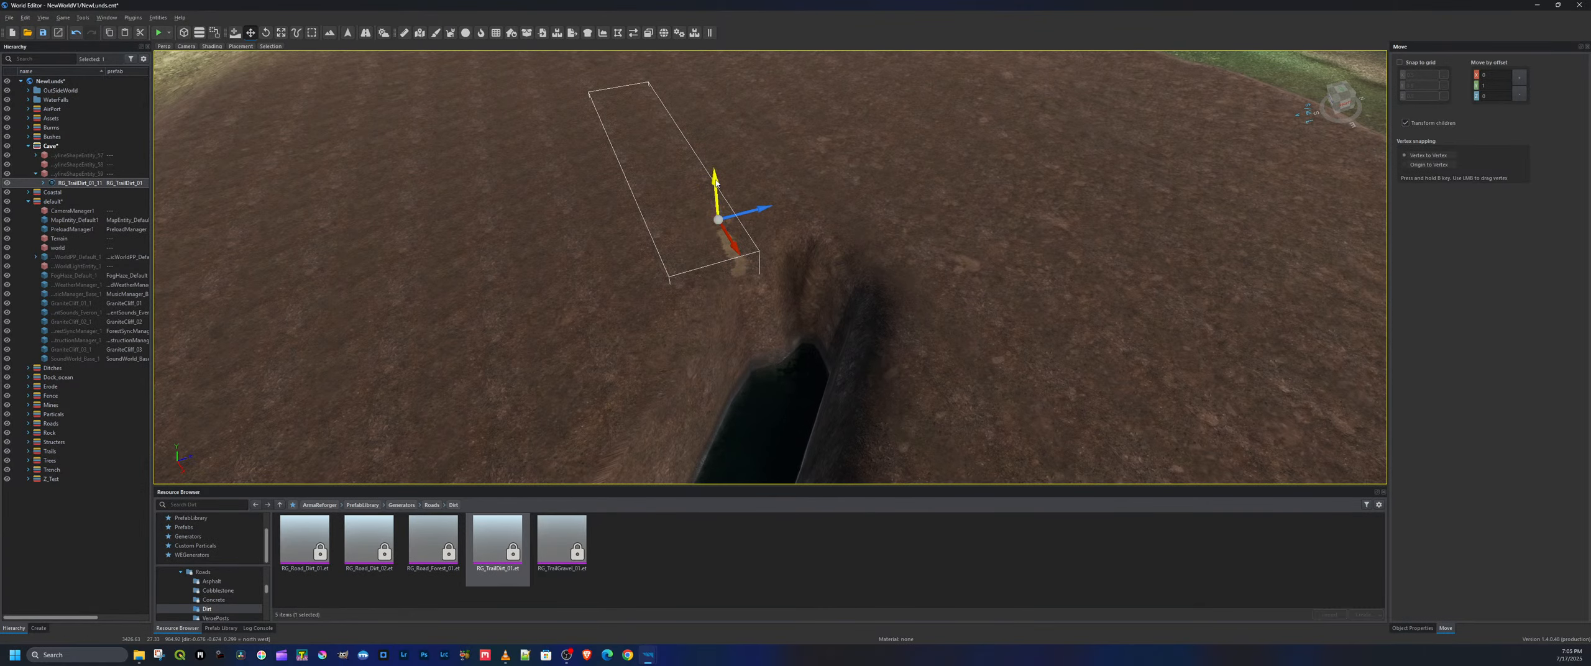
pyautogui.moveTo(715, 182); pyautogui.dragTo(710, 199)
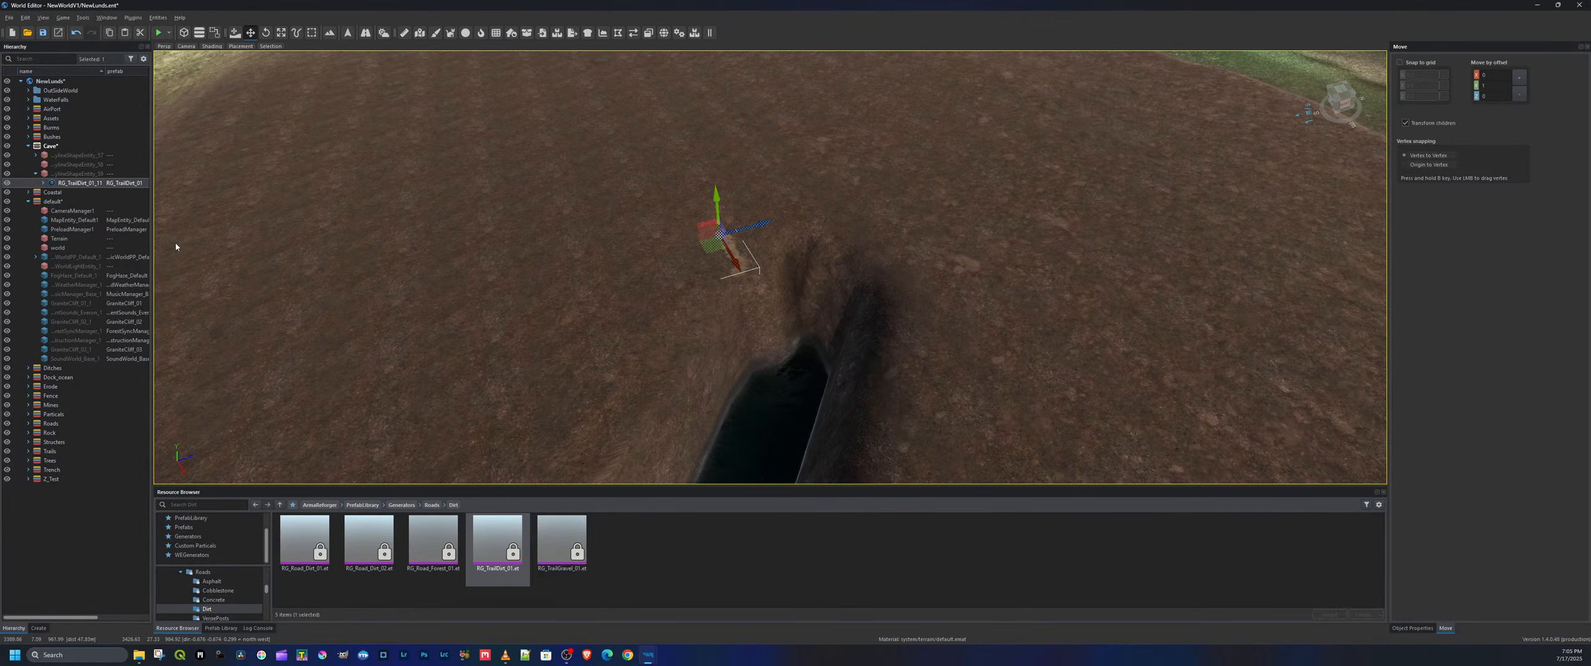
# Select the generator's parent polyline and lower it along the vertical axis
pyautogui.click(77, 175)
pyautogui.moveTo(716, 185); pyautogui.dragTo(715, 209)
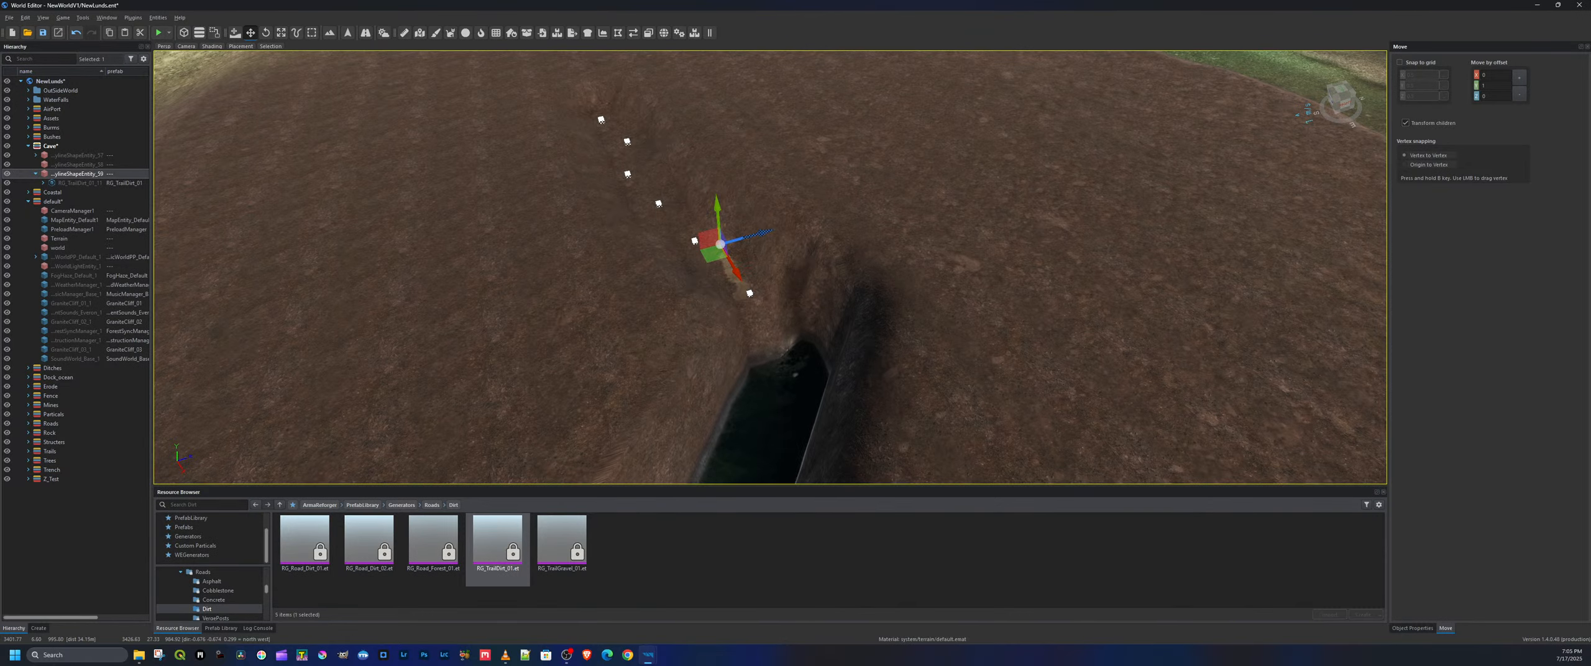
pyautogui.press('a')
pyautogui.moveTo(833, 219); pyautogui.dragTo(870, 213, button='right')
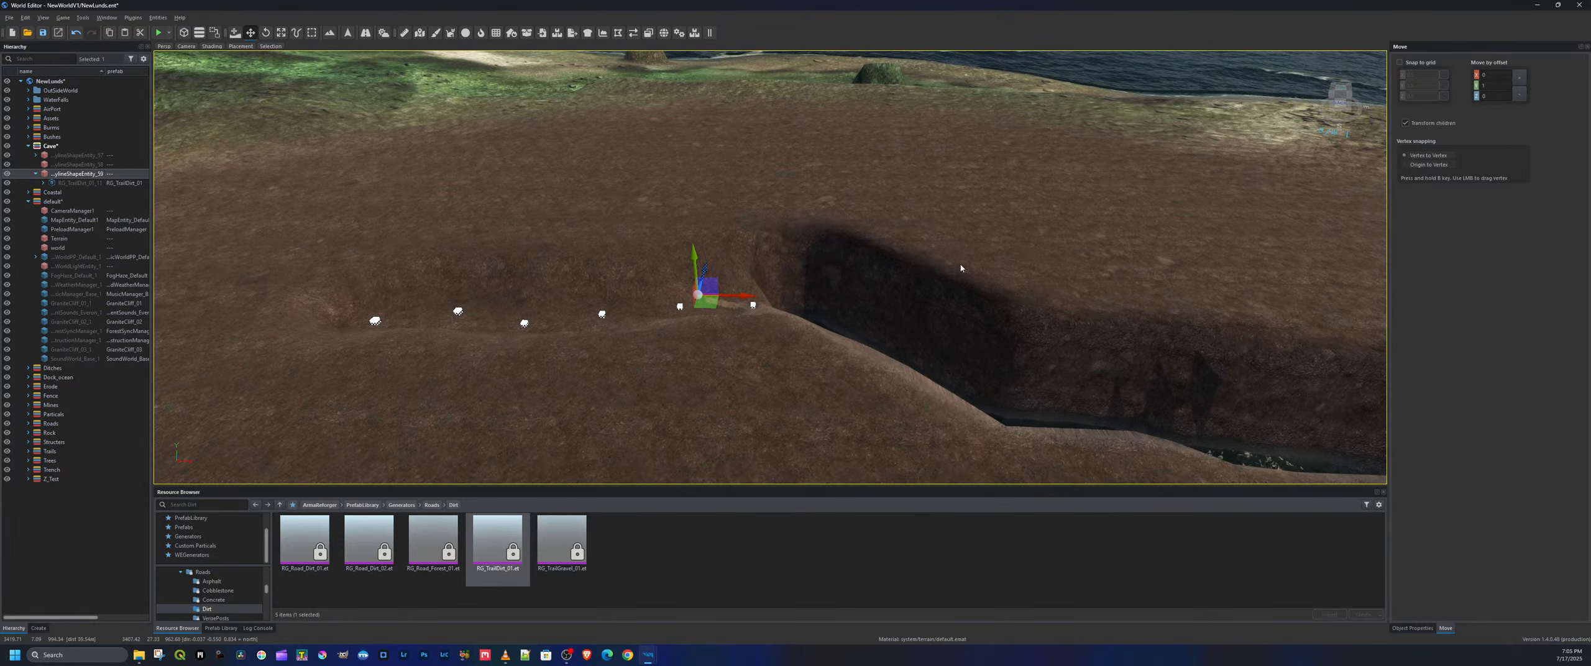
# Expand the new trail generator in the hierarchy and increase its Road Width to about 20 to widen the trench
pyautogui.click(51, 184)
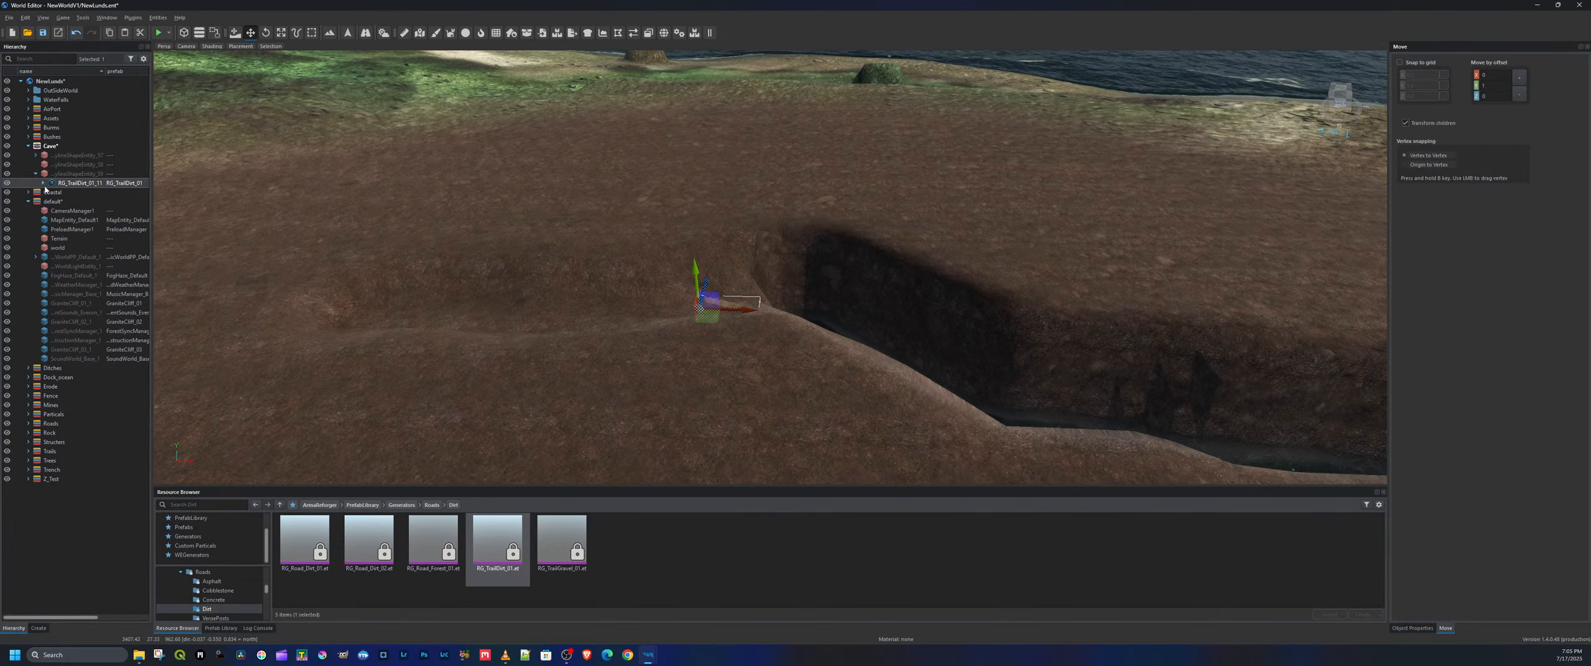
pyautogui.click(43, 184)
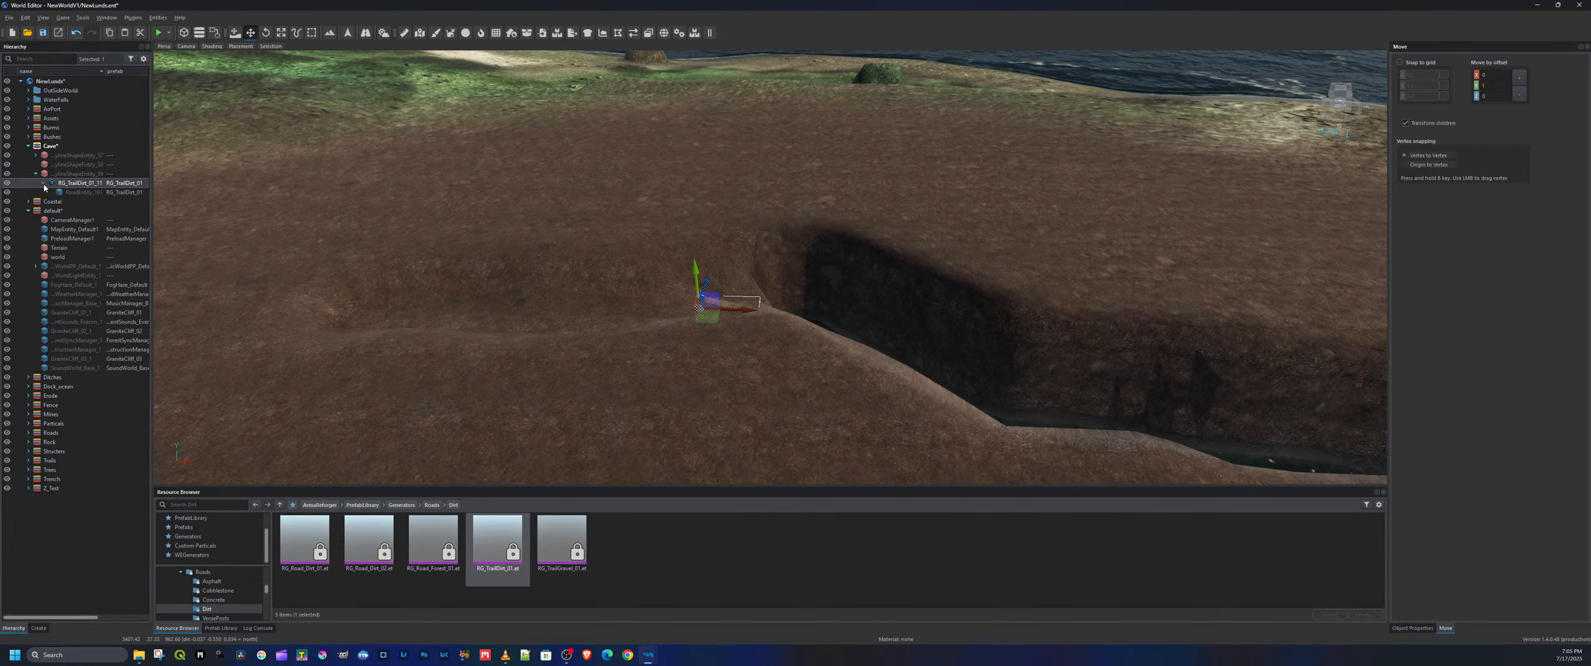
pyautogui.click(1412, 628)
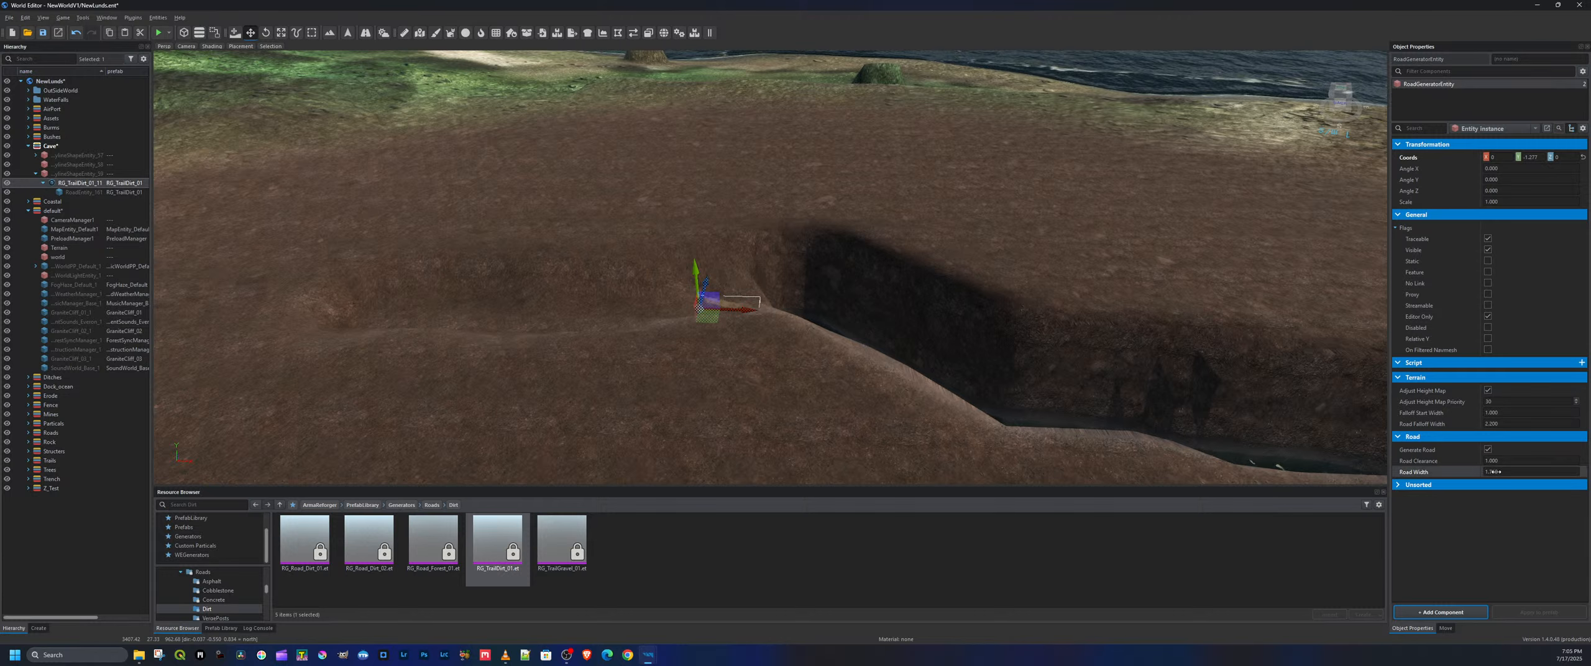
pyautogui.moveTo(1497, 472); pyautogui.dragTo(14, 460)
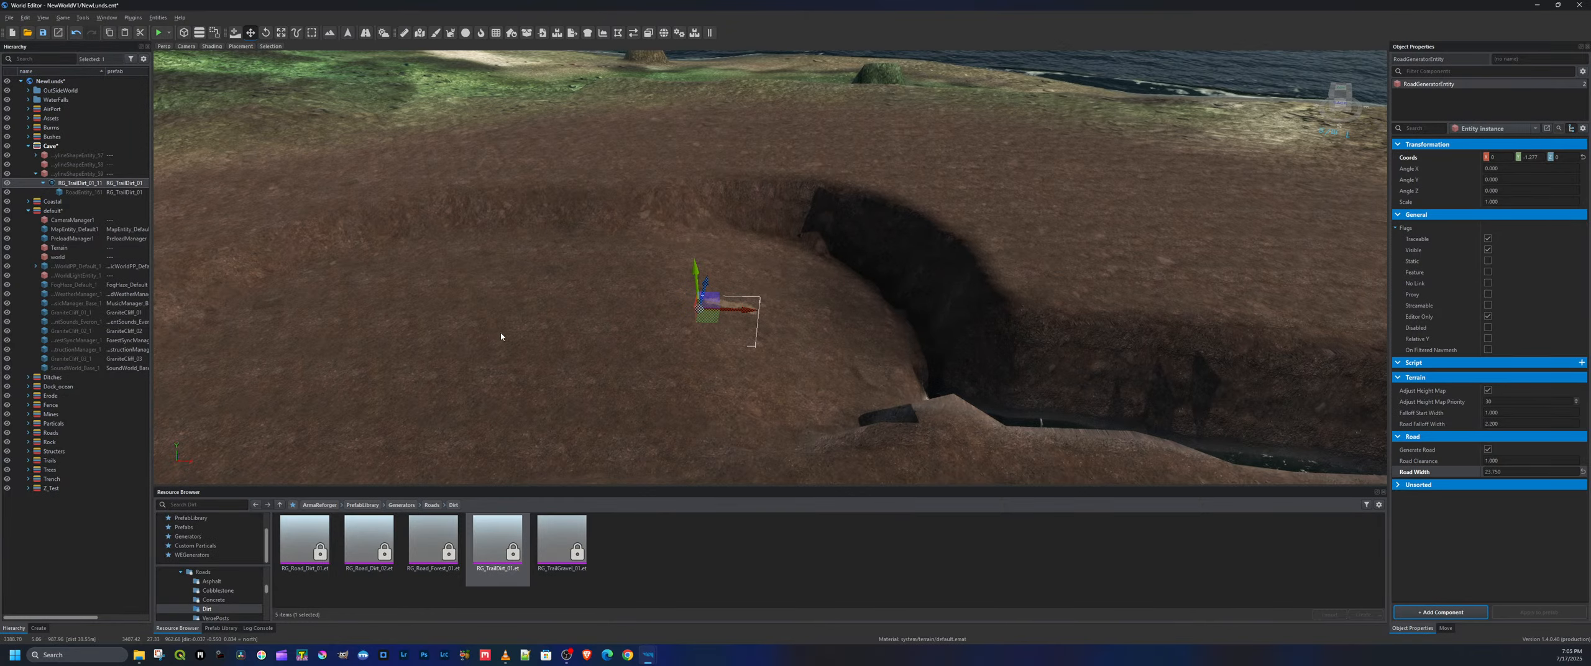
# Extend the new polyline with three more points beyond its inland end to lengthen the carved trench
pyautogui.press('w')
pyautogui.moveTo(501, 338); pyautogui.dragTo(450, 341, button='right')
pyautogui.press('w')
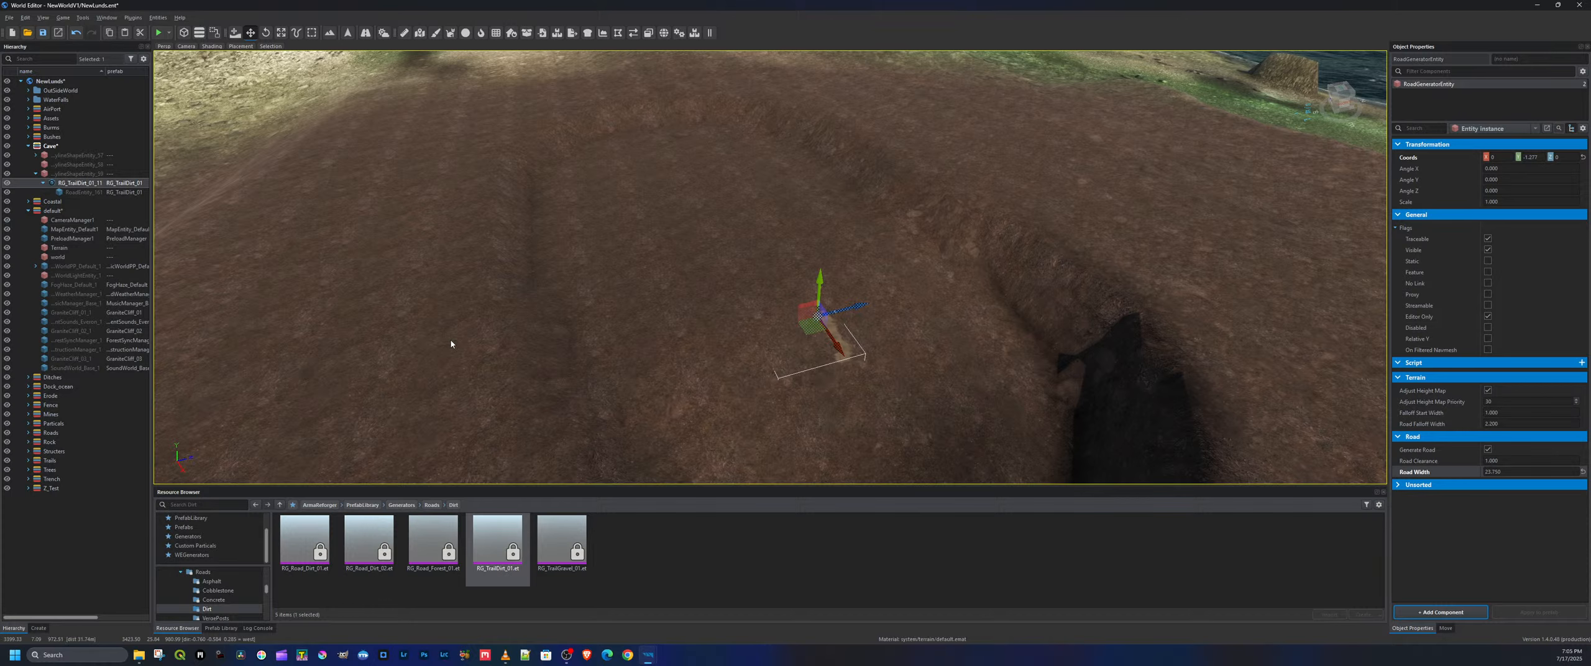
pyautogui.press('v')
pyautogui.click(679, 170)
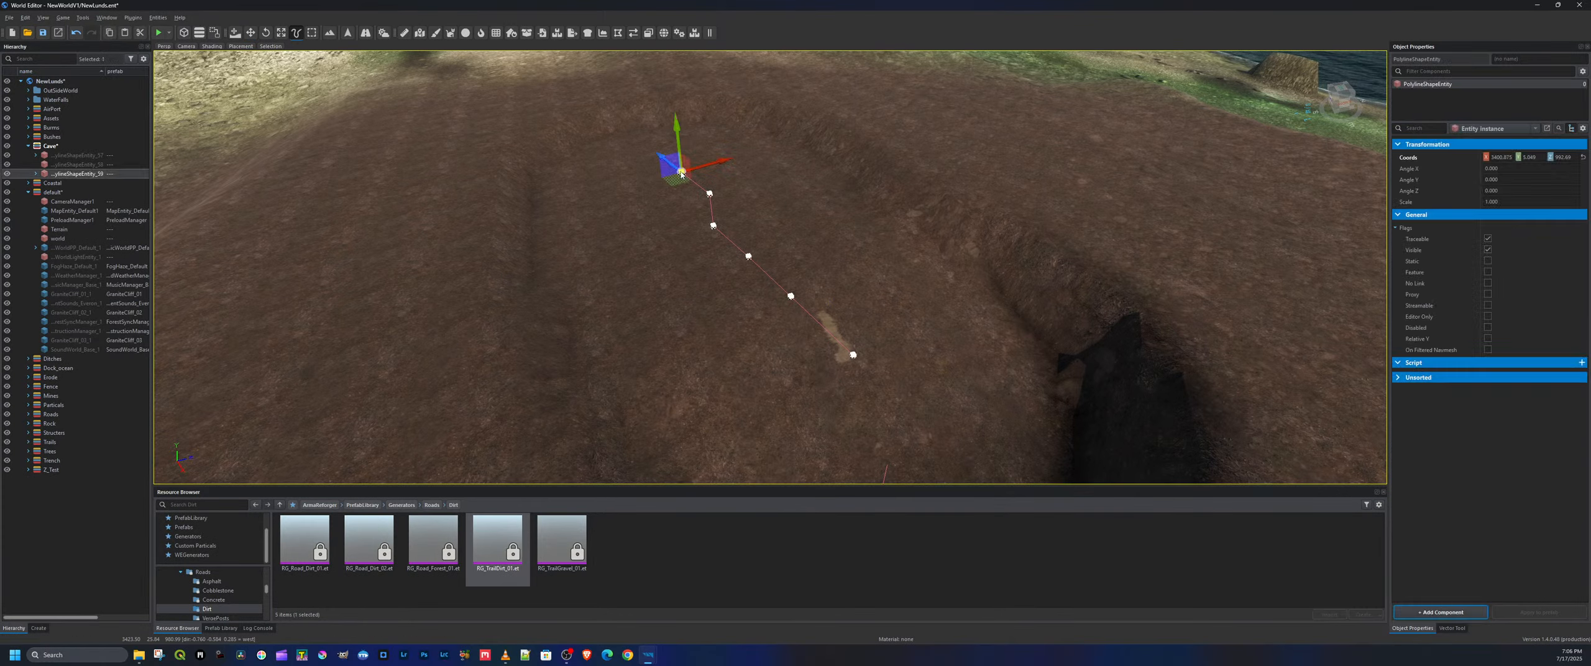
pyautogui.keyDown('ctrl'); pyautogui.click(651, 134); pyautogui.keyUp('ctrl')
pyautogui.keyDown('ctrl'); pyautogui.click(555, 136); pyautogui.keyUp('ctrl')
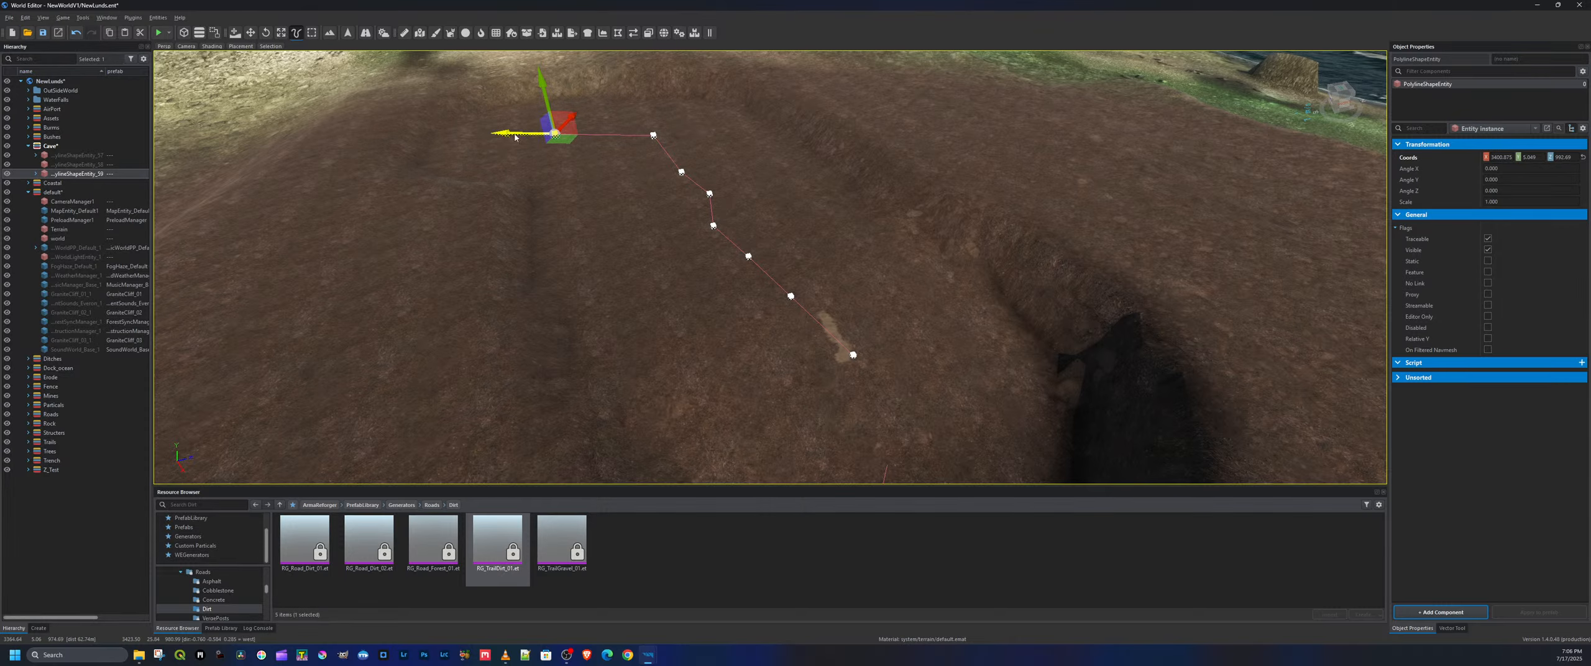
pyautogui.keyDown('ctrl'); pyautogui.click(457, 115); pyautogui.keyUp('ctrl')
# Extend the trench polyline with five more points curving around beyond its inland end
pyautogui.press('a')
pyautogui.moveTo(499, 121); pyautogui.dragTo(688, 118, button='right')
pyautogui.press('e')
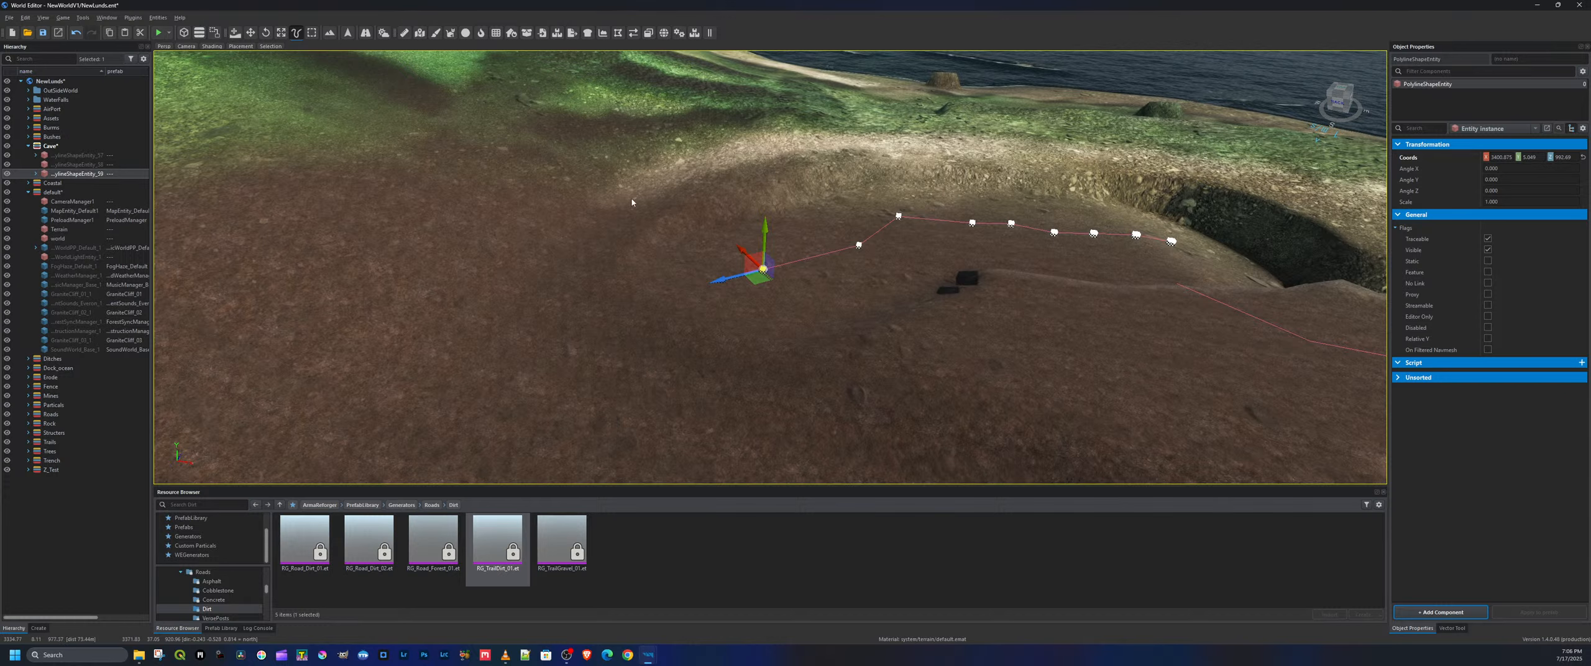
pyautogui.keyDown('ctrl'); pyautogui.click(657, 217); pyautogui.keyUp('ctrl')
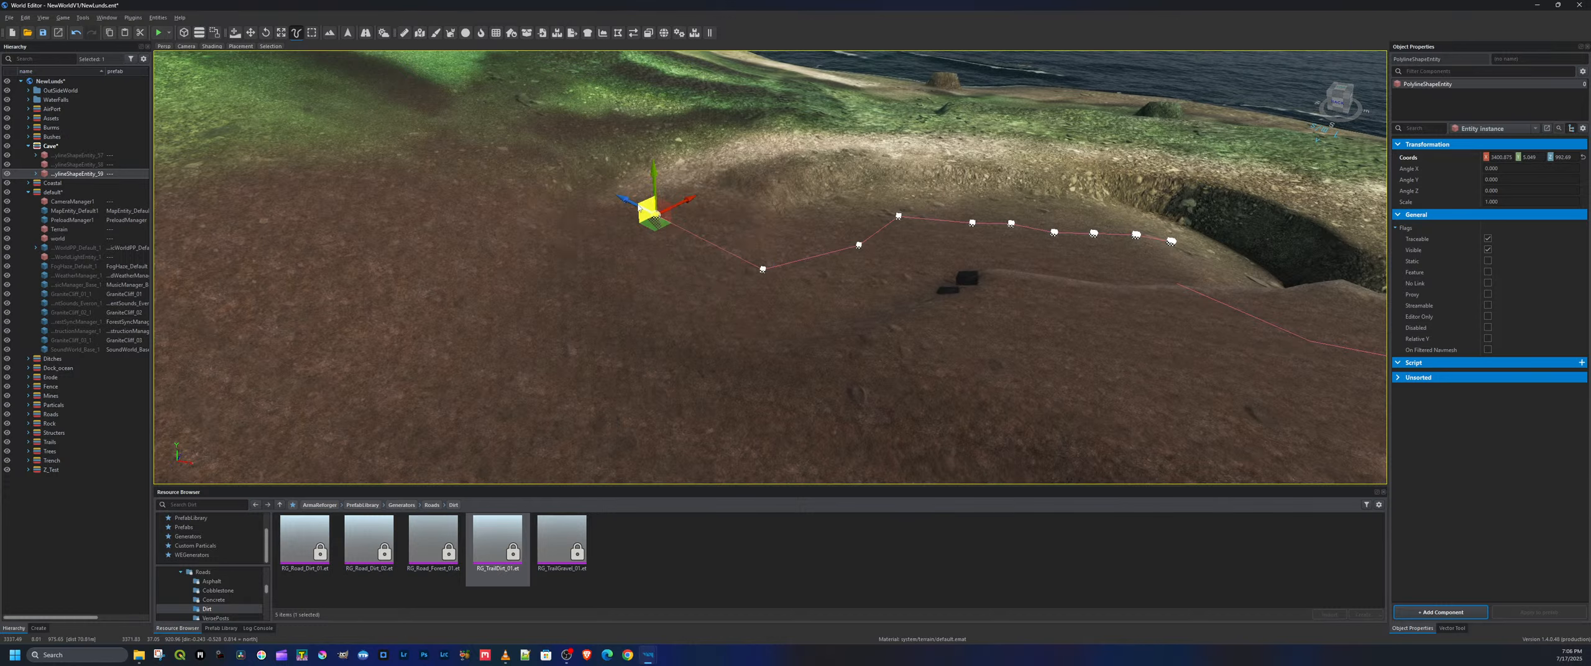
pyautogui.keyDown('ctrl'); pyautogui.click(620, 164); pyautogui.keyUp('ctrl')
pyautogui.keyDown('ctrl'); pyautogui.click(522, 195); pyautogui.keyUp('ctrl')
pyautogui.keyDown('ctrl'); pyautogui.click(453, 294); pyautogui.keyUp('ctrl')
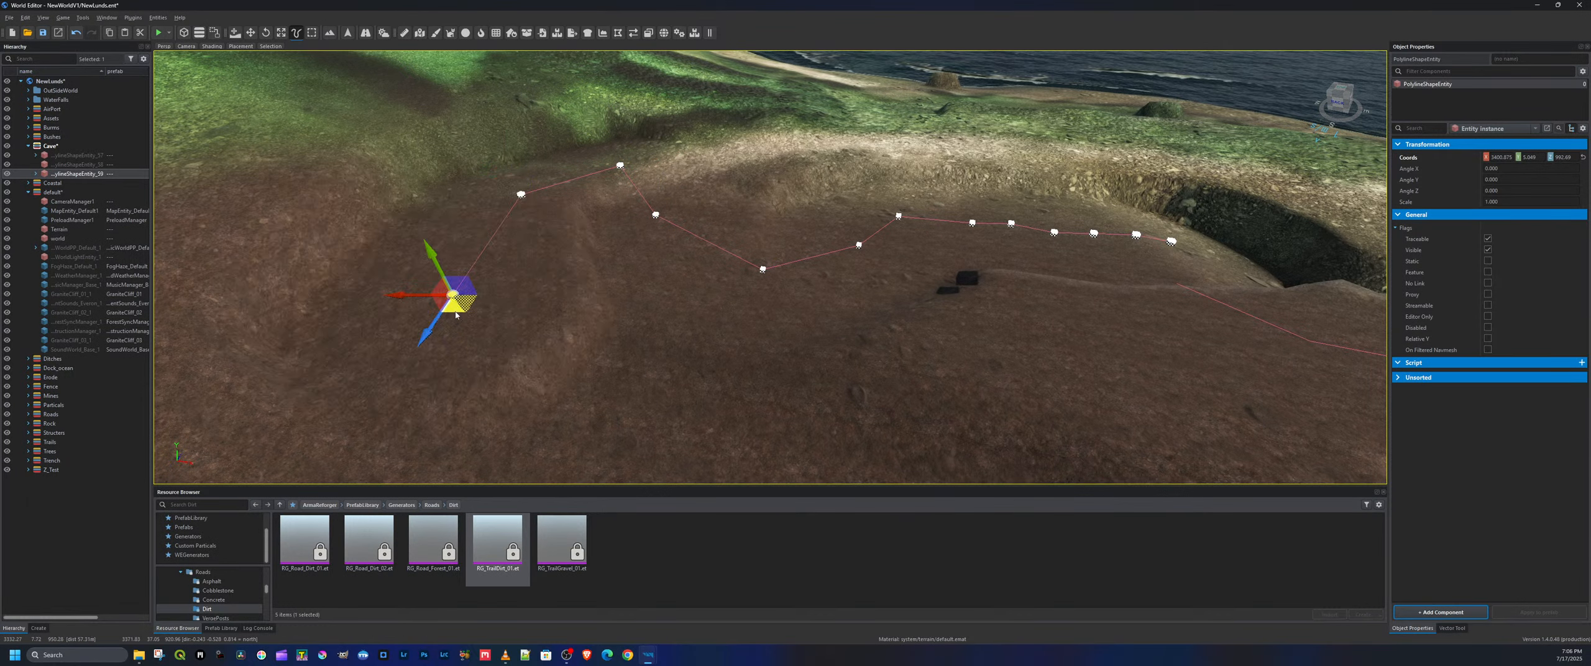
pyautogui.keyDown('ctrl'); pyautogui.click(603, 380); pyautogui.keyUp('ctrl')
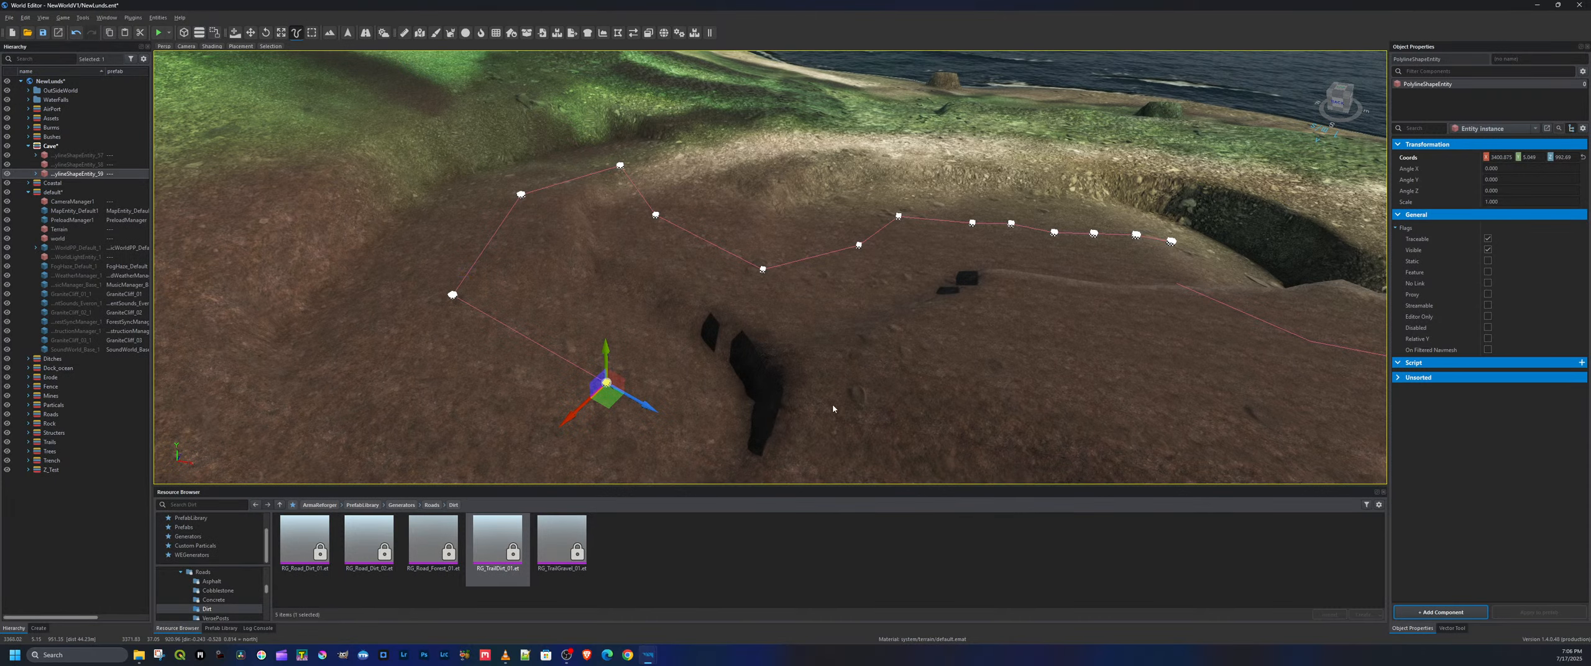
# Lower the extended polyline along the vertical axis to deepen the trench, and save the world
pyautogui.moveTo(833, 404); pyautogui.dragTo(468, 319, button='right')
pyautogui.press('d')
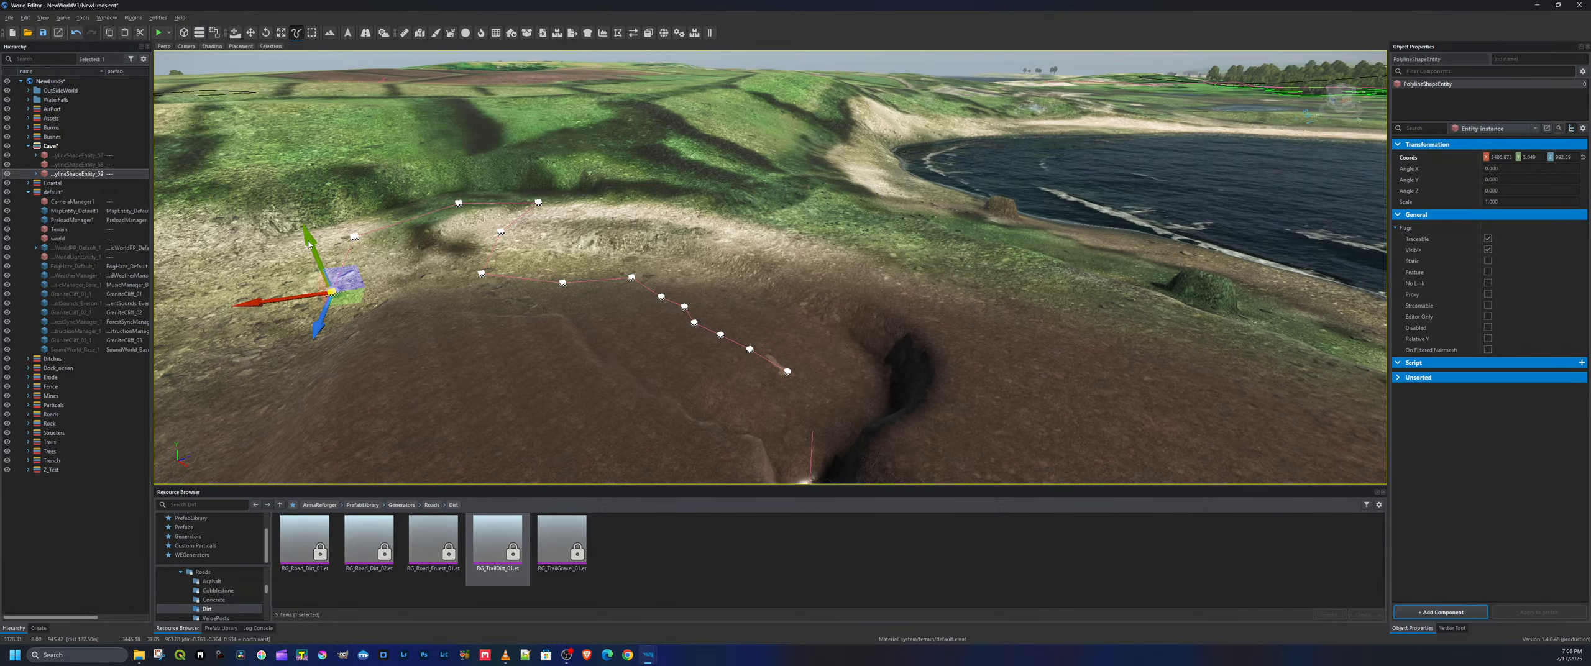
pyautogui.press('w')
pyautogui.moveTo(766, 311); pyautogui.dragTo(767, 337)
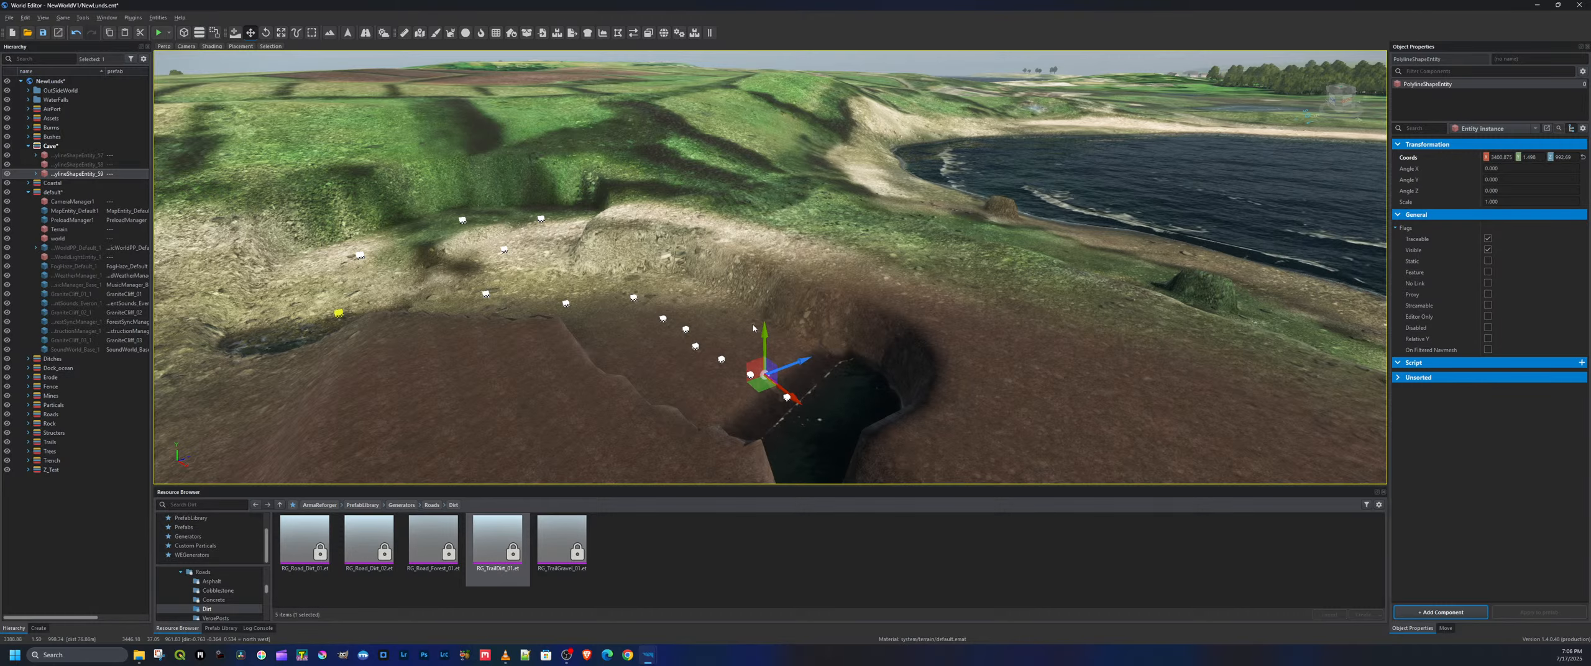
pyautogui.moveTo(754, 329); pyautogui.dragTo(482, 231, button='right')
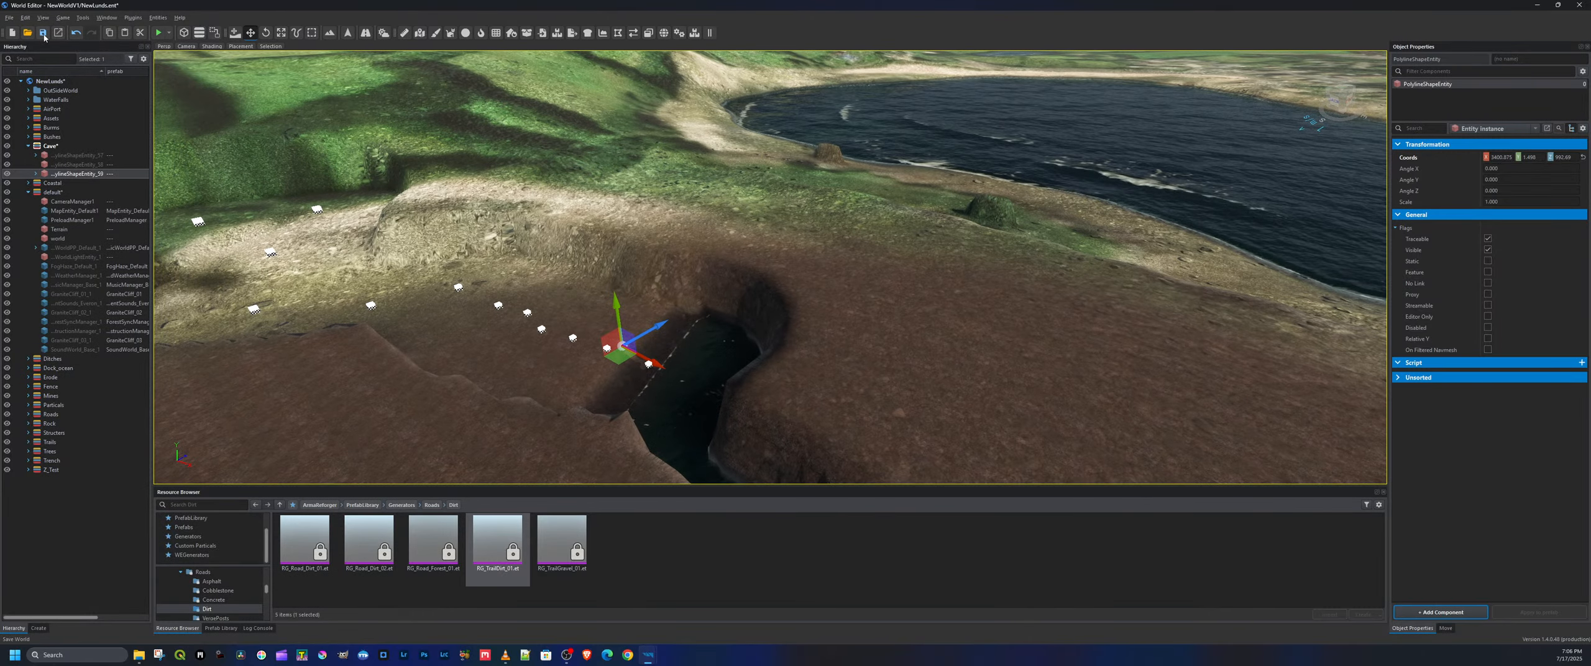
pyautogui.hotkey('ctrl', 's')
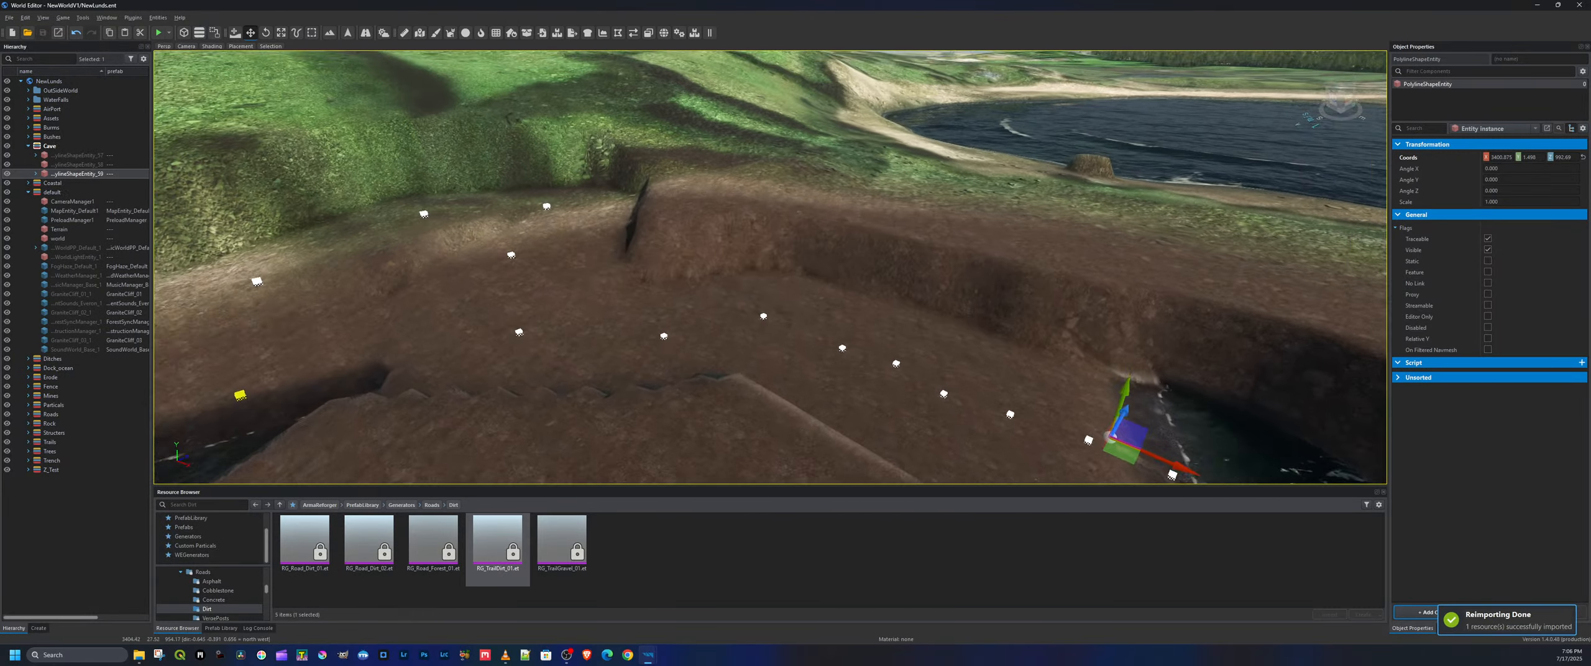
# Start a play test from the trench floor beside the water
pyautogui.press('w')
pyautogui.moveTo(771, 268); pyautogui.dragTo(729, 271, button='right')
pyautogui.press('w')
pyautogui.press('q')
pyautogui.moveTo(652, 269); pyautogui.dragTo(652, 268, button='right')
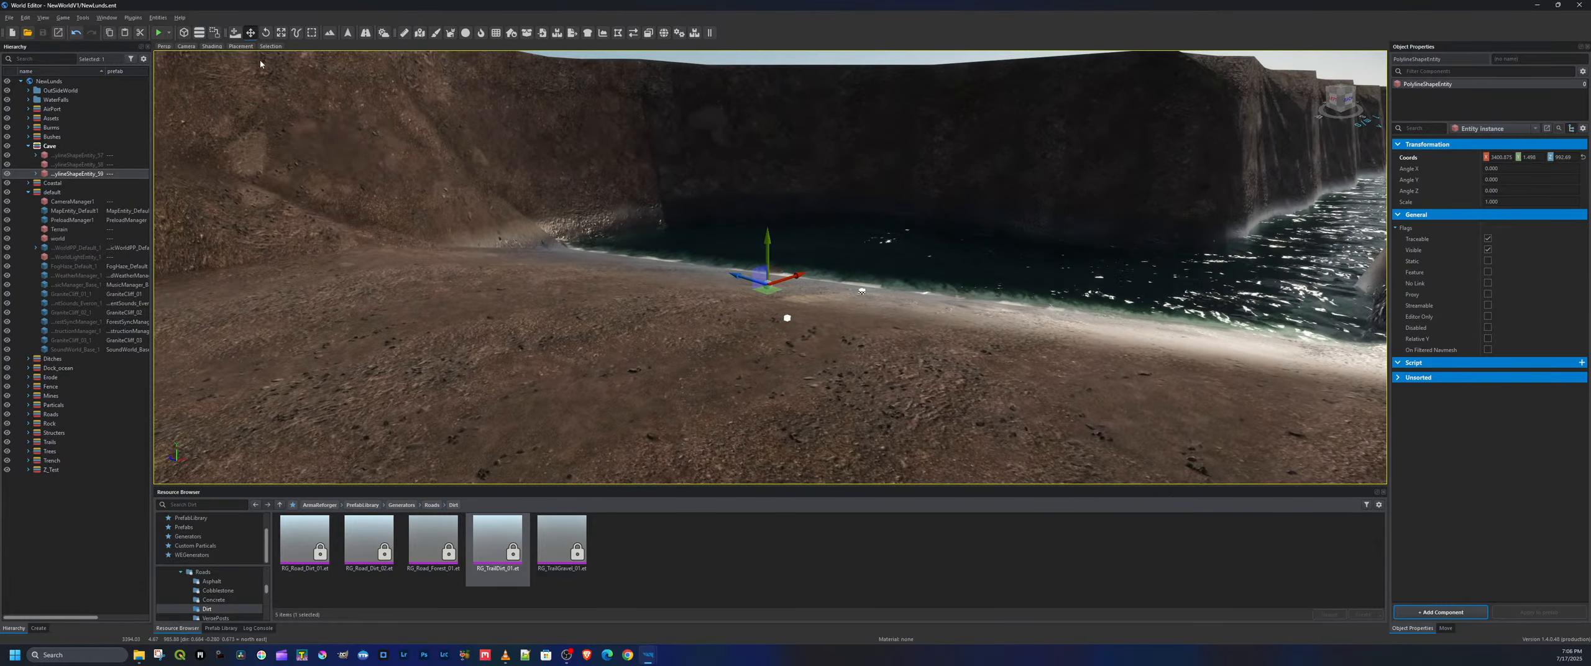
pyautogui.click(159, 32)
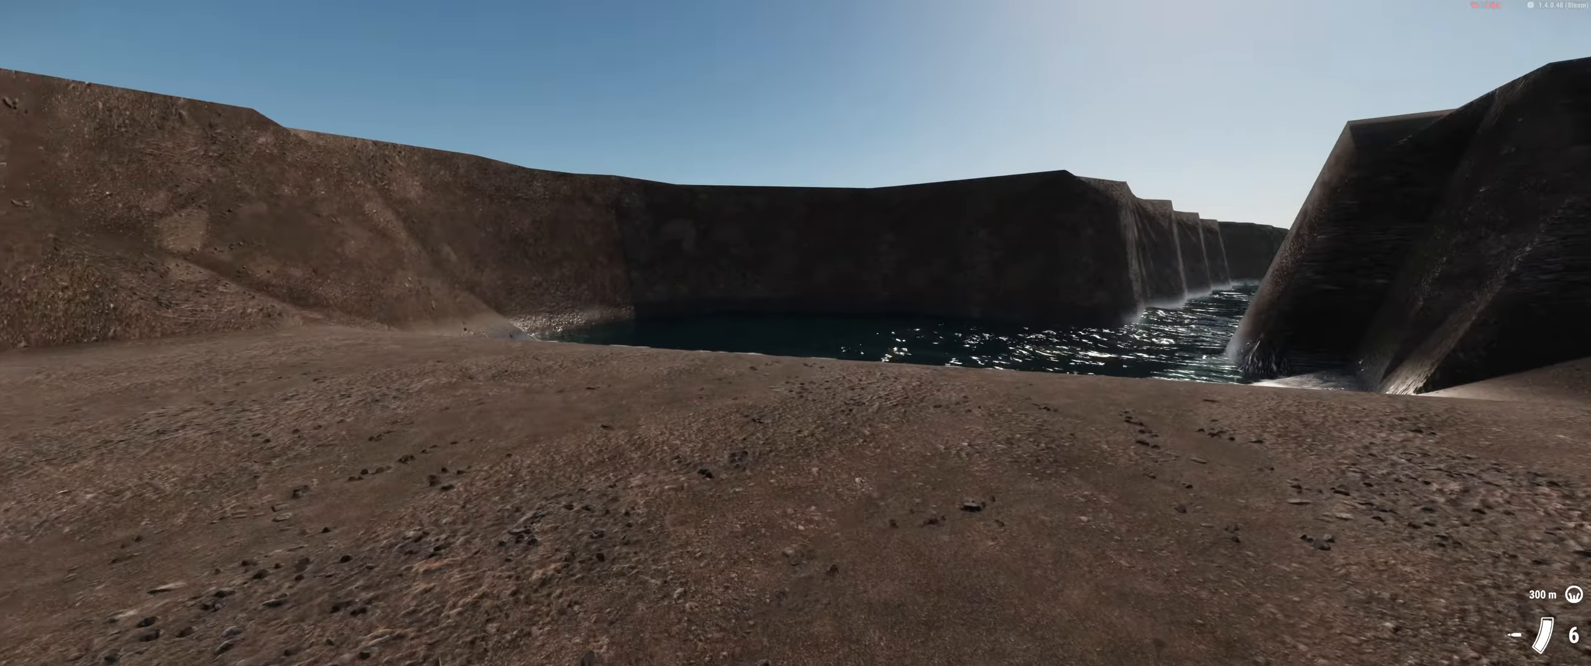
# Walk the character along the shoreline, through the water and back onto the trench floor, and end the play test
pyautogui.press('w')
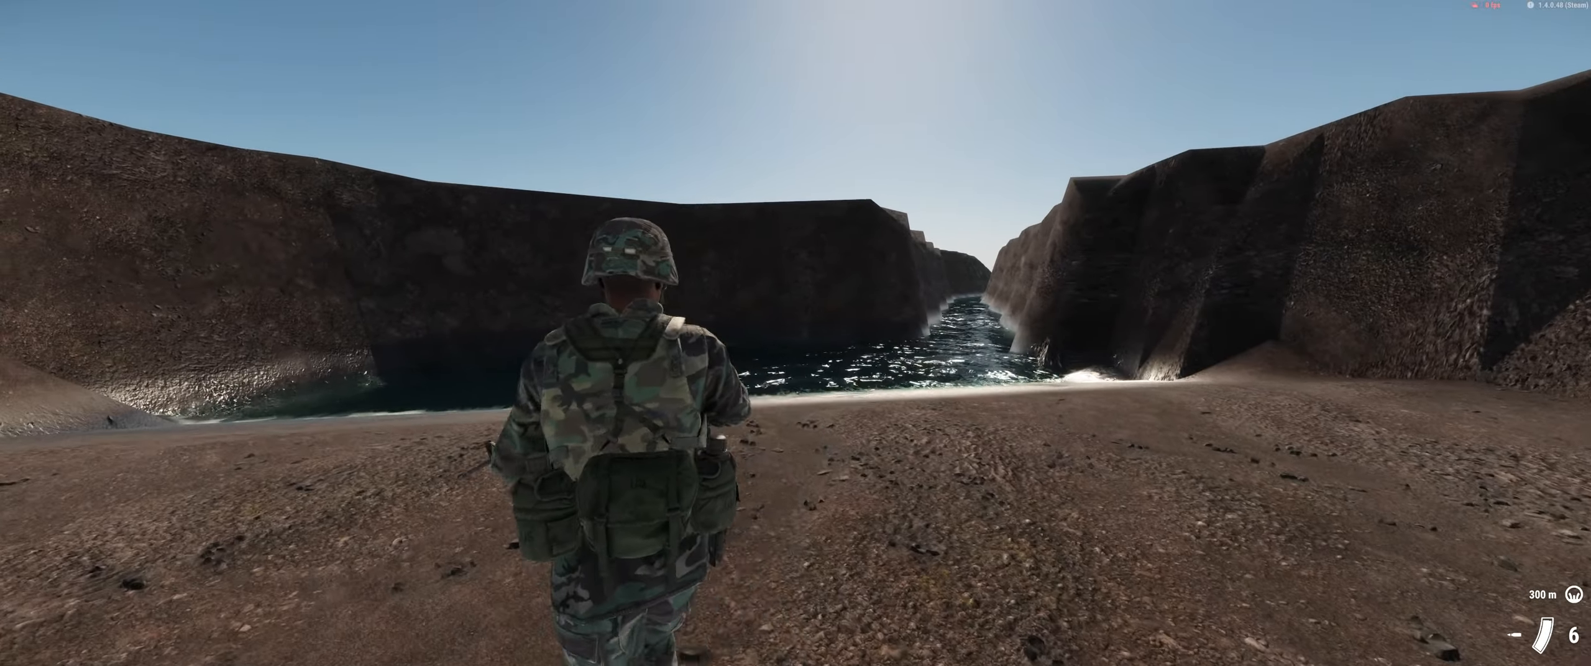
pyautogui.press('w')
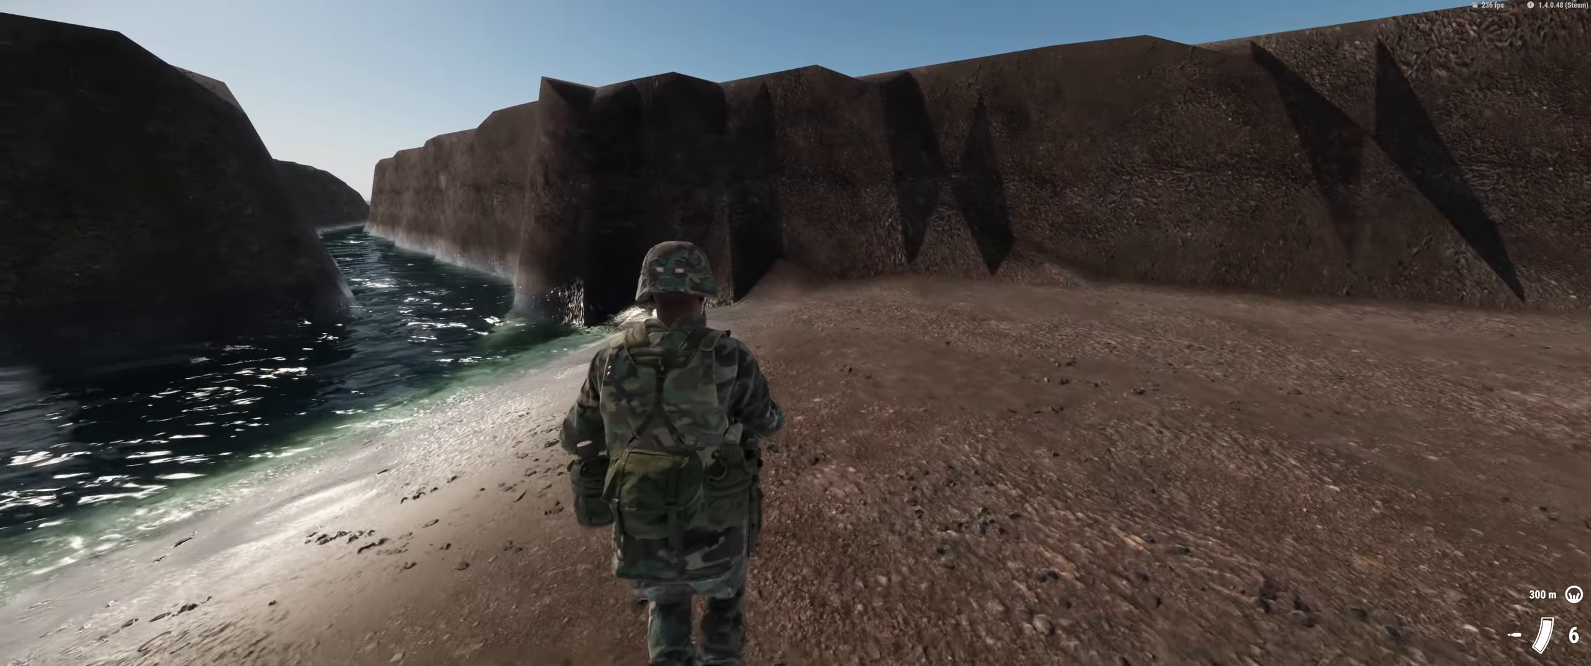
pyautogui.press('w')
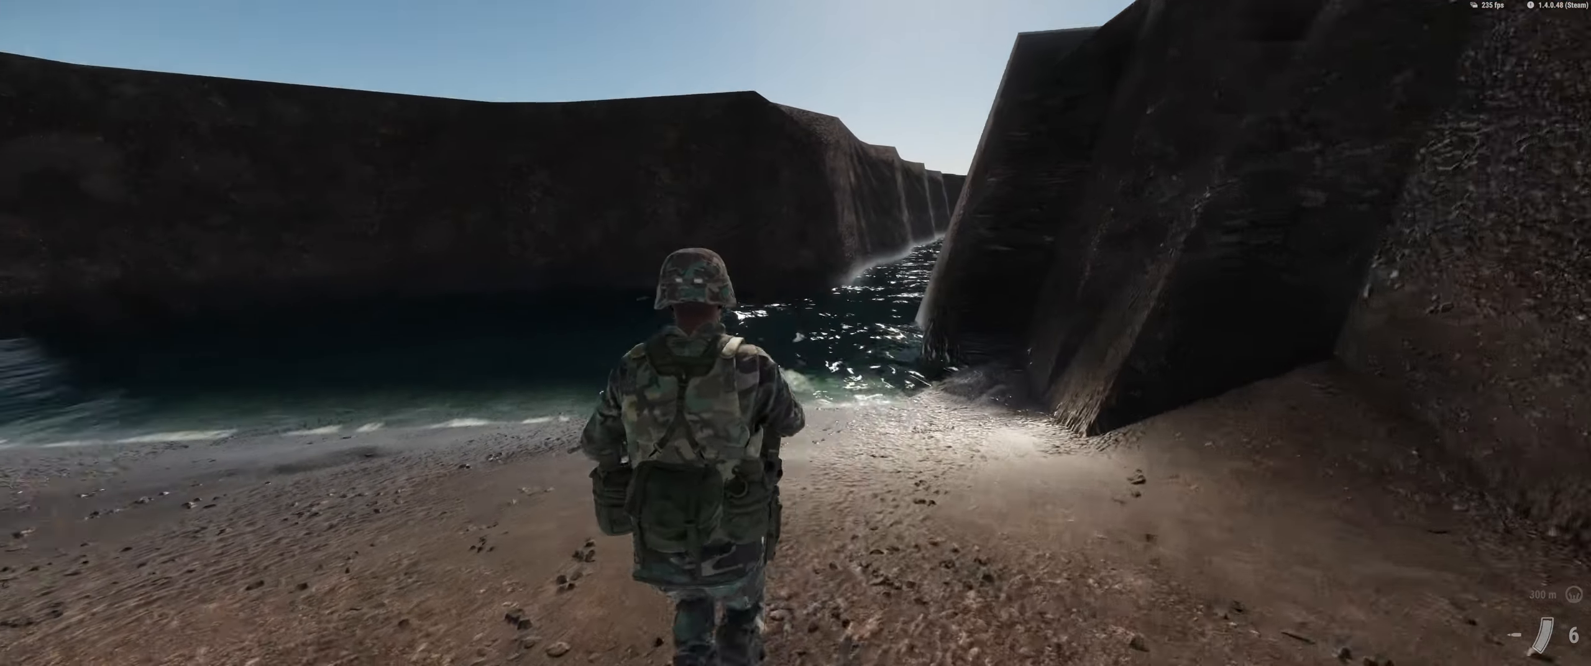
pyautogui.press('w')
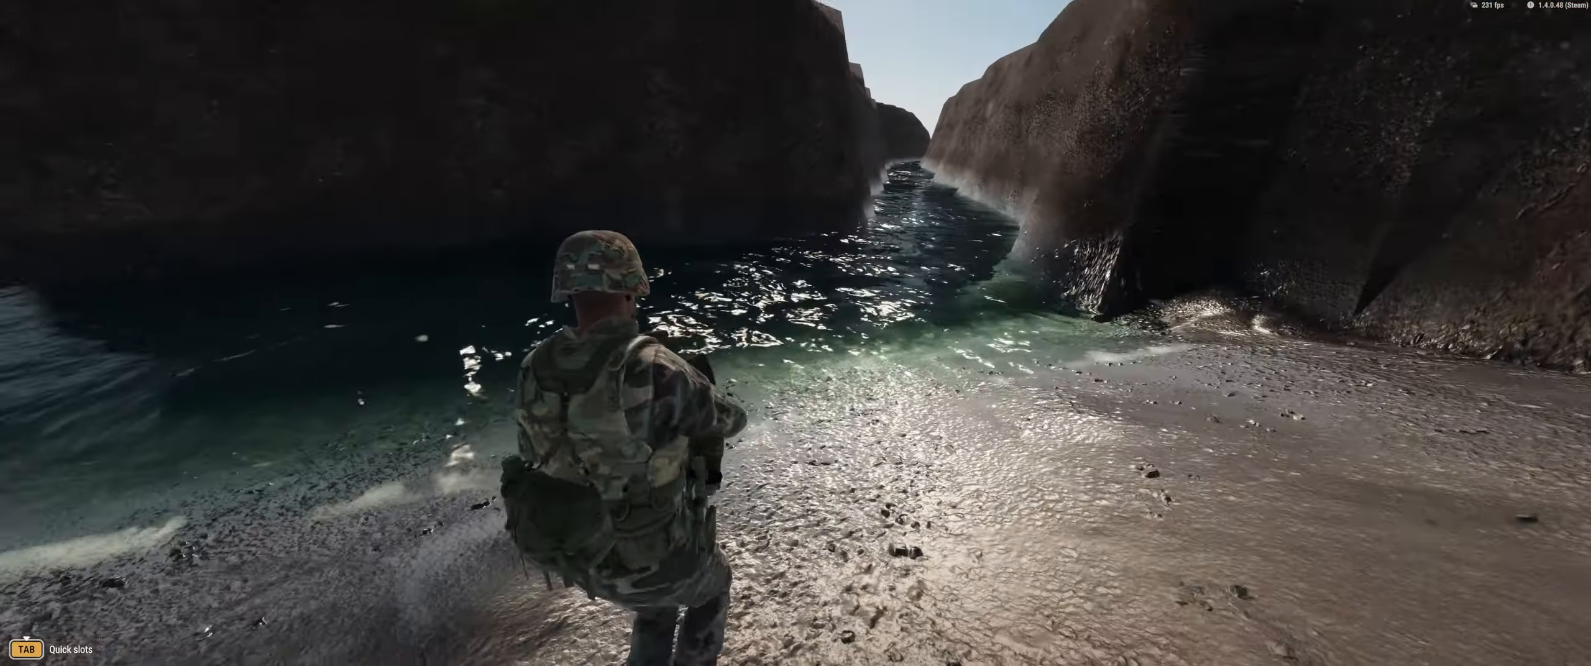
pyautogui.press('w')
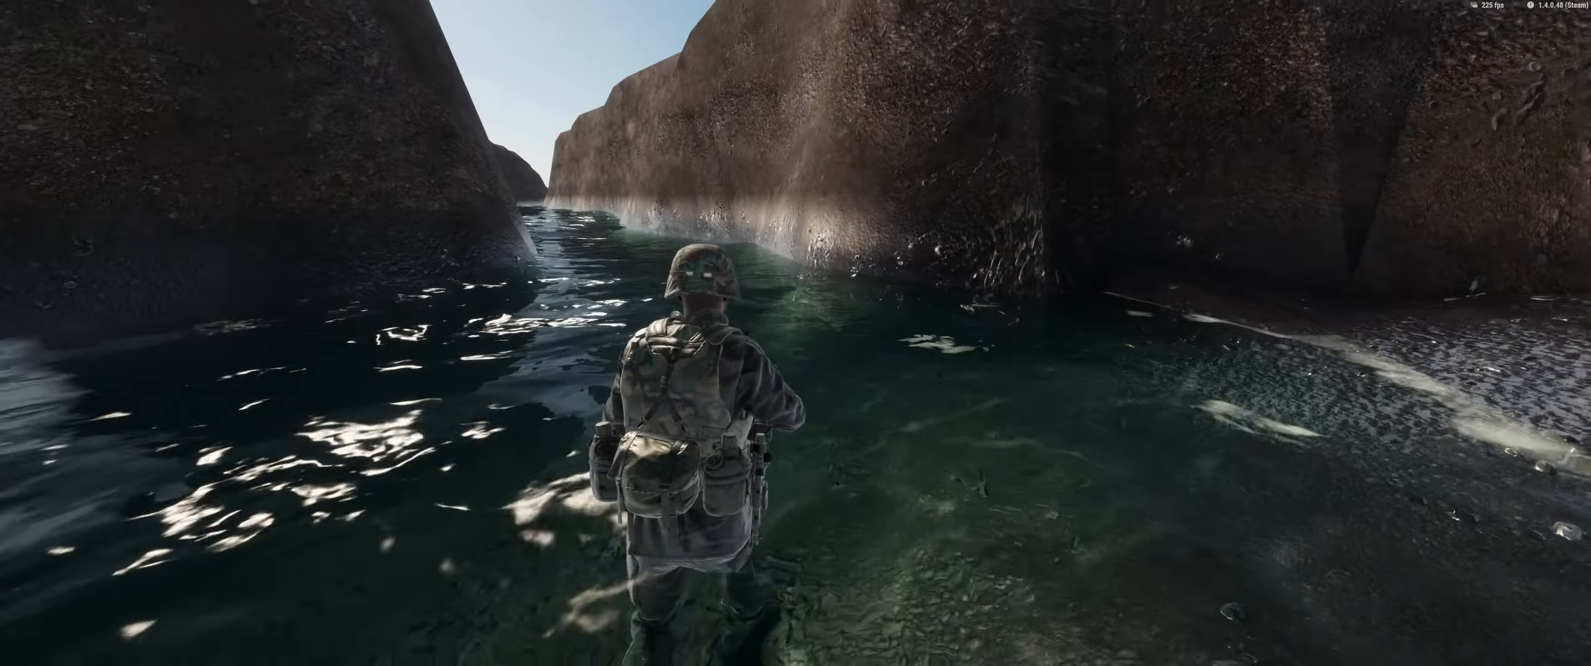
pyautogui.press('w')
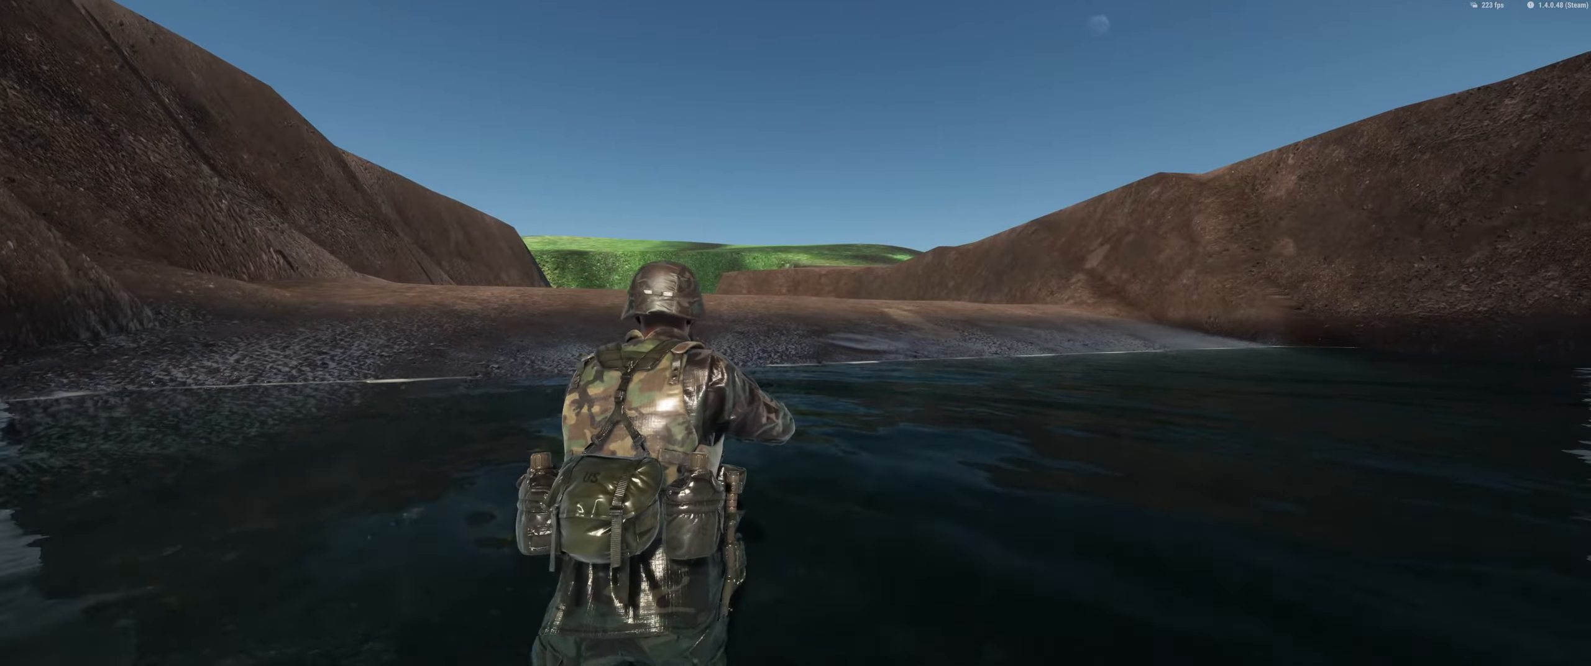
pyautogui.press('w')
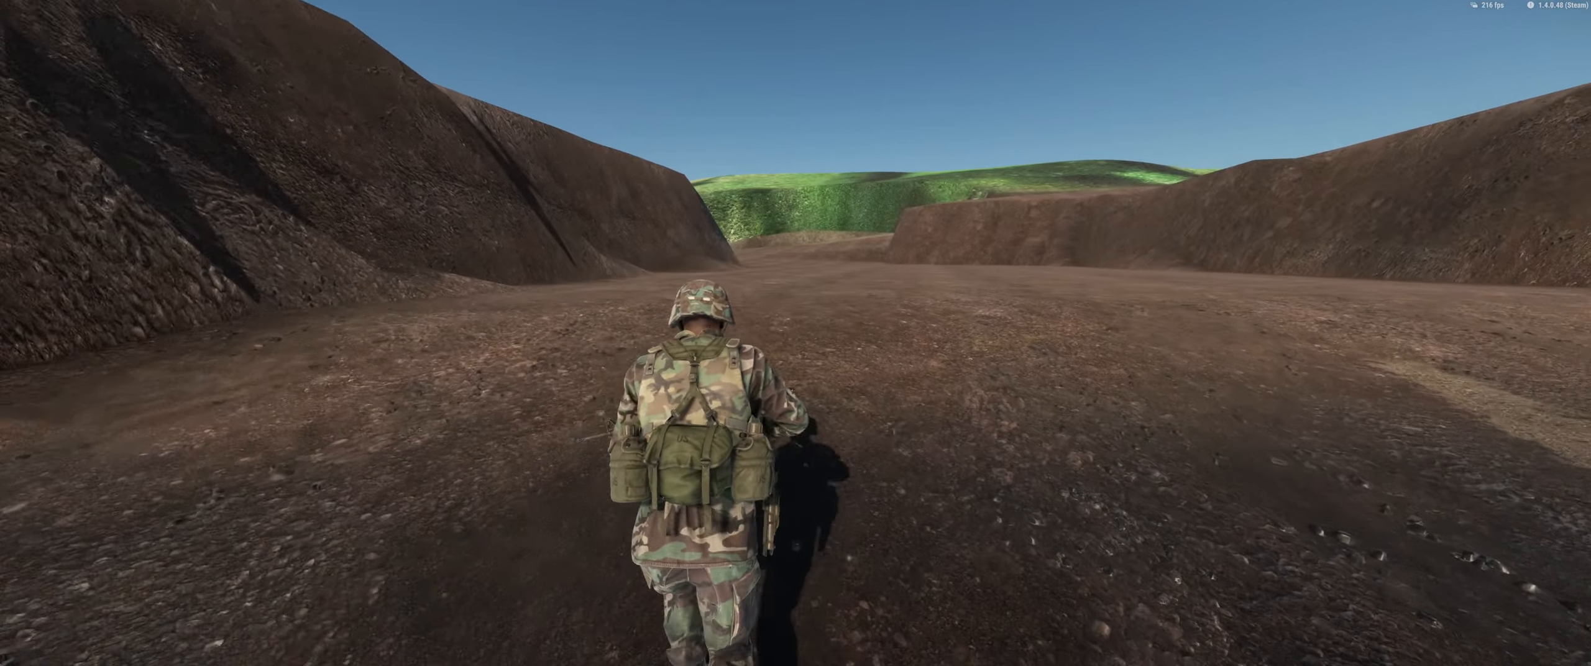
pyautogui.press('w')
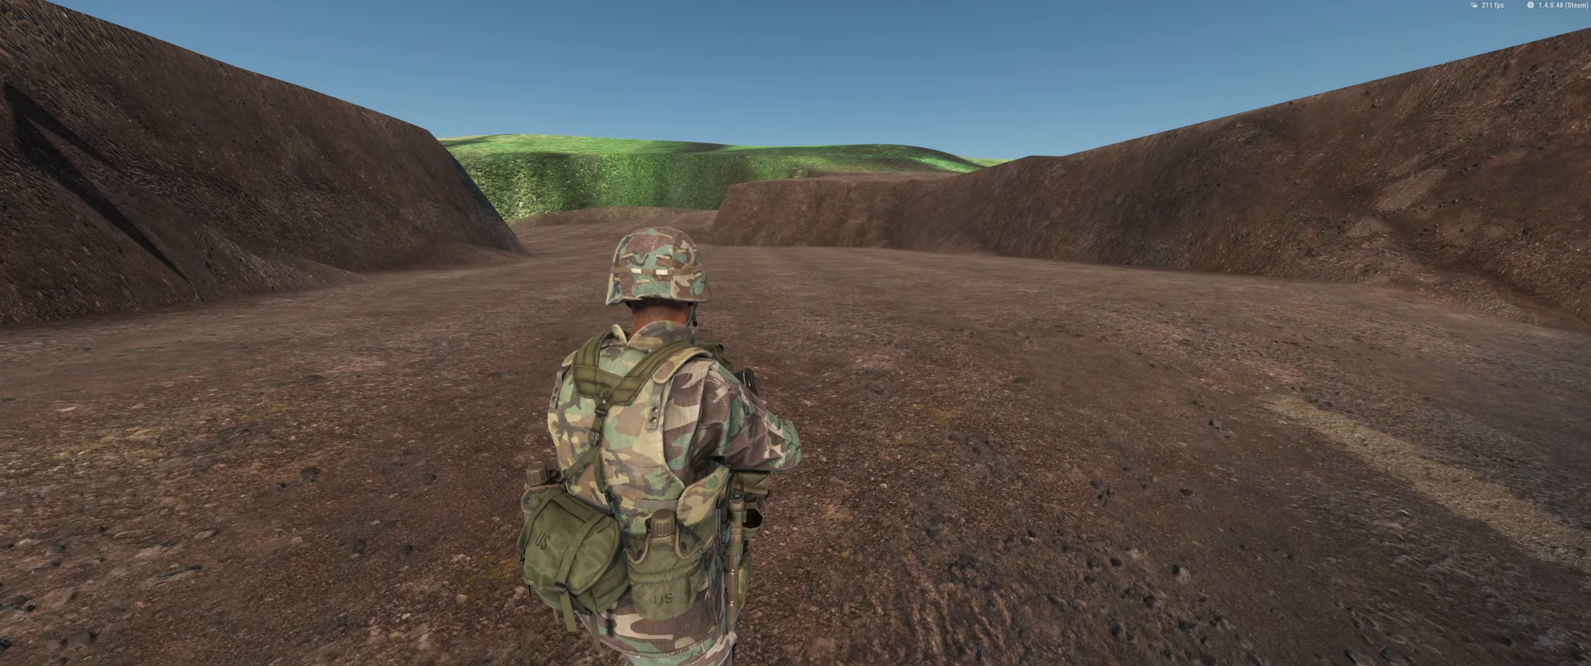
pyautogui.press('Escape')
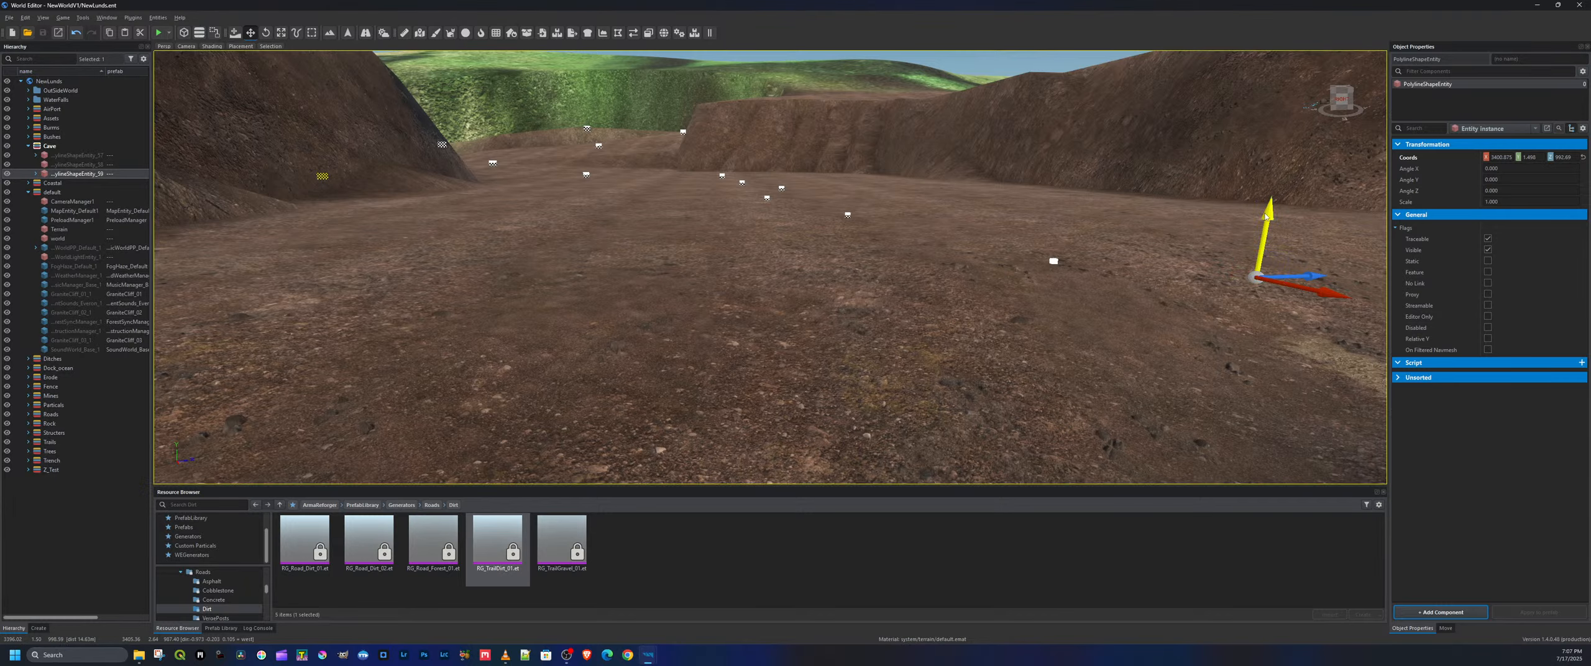
# Lower the trench polyline slightly along the vertical axis and inspect the trench floor and its flooded inland end
pyautogui.moveTo(1255, 251); pyautogui.dragTo(1255, 251)
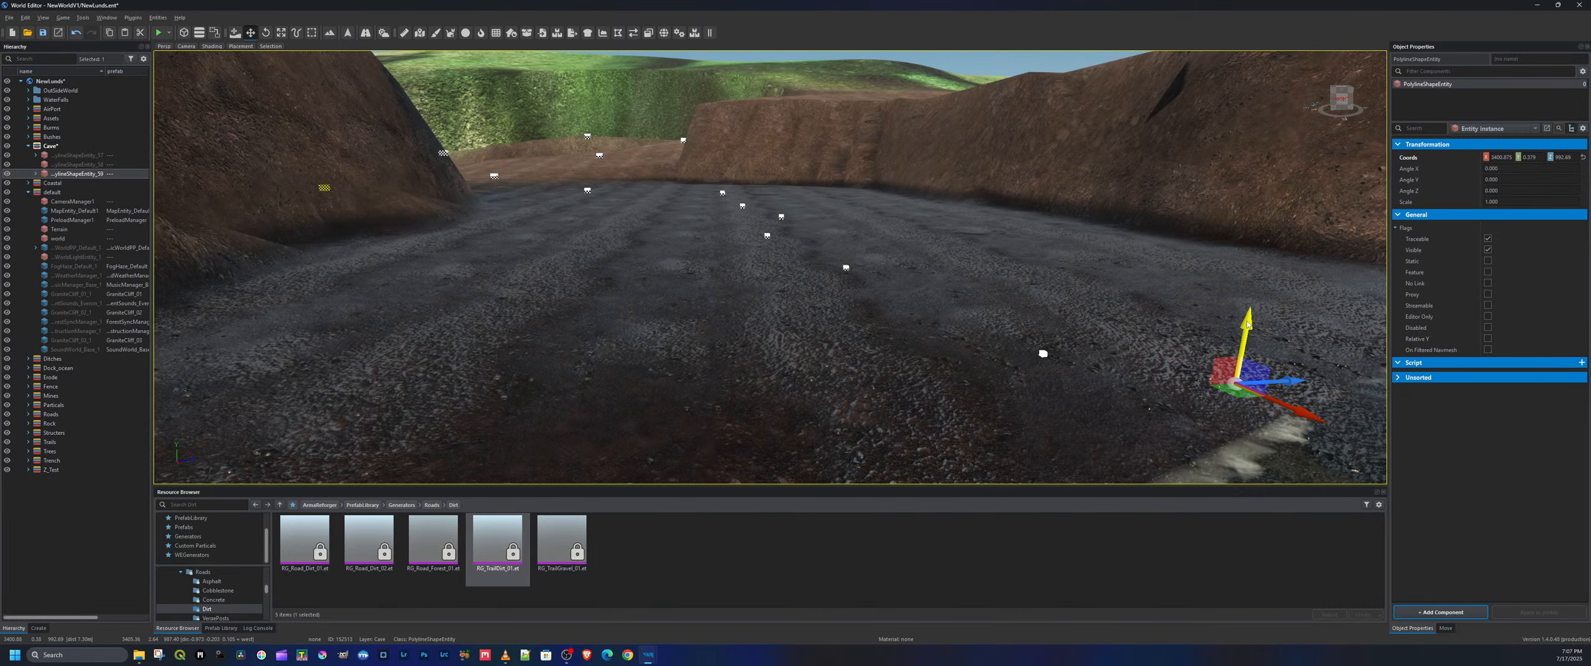
pyautogui.press('d')
pyautogui.moveTo(1247, 325)
pyautogui.mouseDown(button='right')
pyautogui.moveTo(1355, 342)
pyautogui.moveTo(1261, 337)
pyautogui.moveTo(1253, 386)
pyautogui.moveTo(1299, 374)
pyautogui.moveTo(1313, 405)
pyautogui.moveTo(1268, 370)
pyautogui.moveTo(1259, 396)
pyautogui.mouseUp(button='right')
pyautogui.press('w')
pyautogui.press('s')
pyautogui.press('a')
pyautogui.press('w')
pyautogui.press('d')
pyautogui.press('w')
pyautogui.press('a')
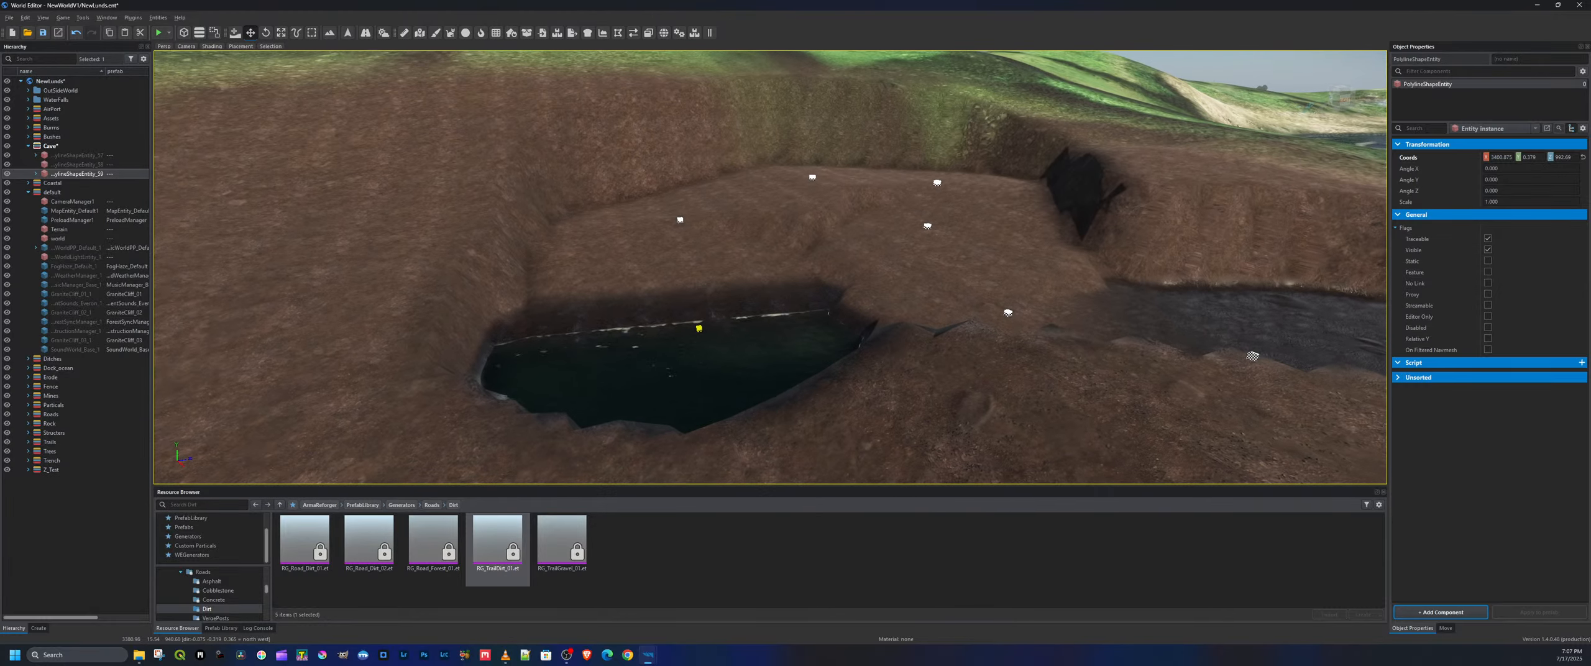
pyautogui.moveTo(703, 334); pyautogui.dragTo(932, 257, button='right')
pyautogui.press('d')
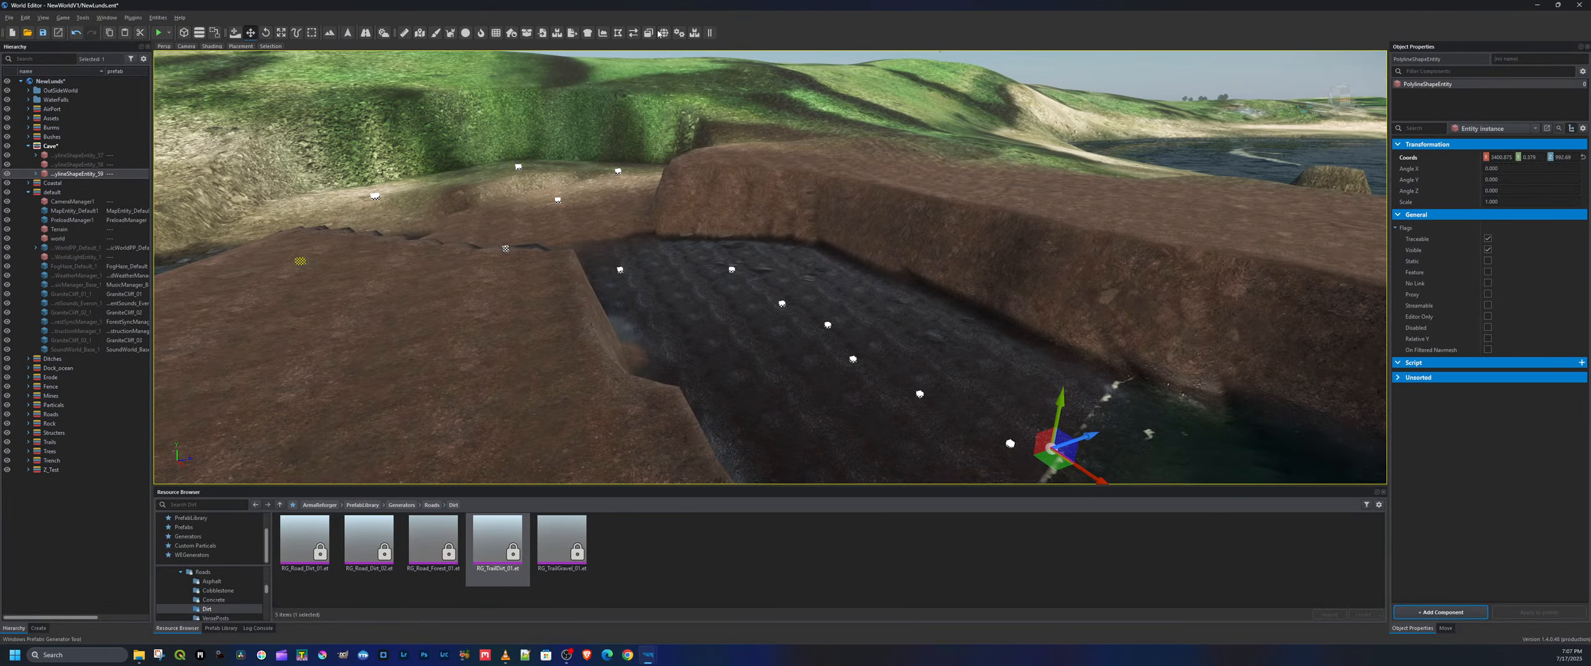
# Browse the ArmaReforger resources to the Prefabs/Rocks/Granite folder
pyautogui.click(199, 546)
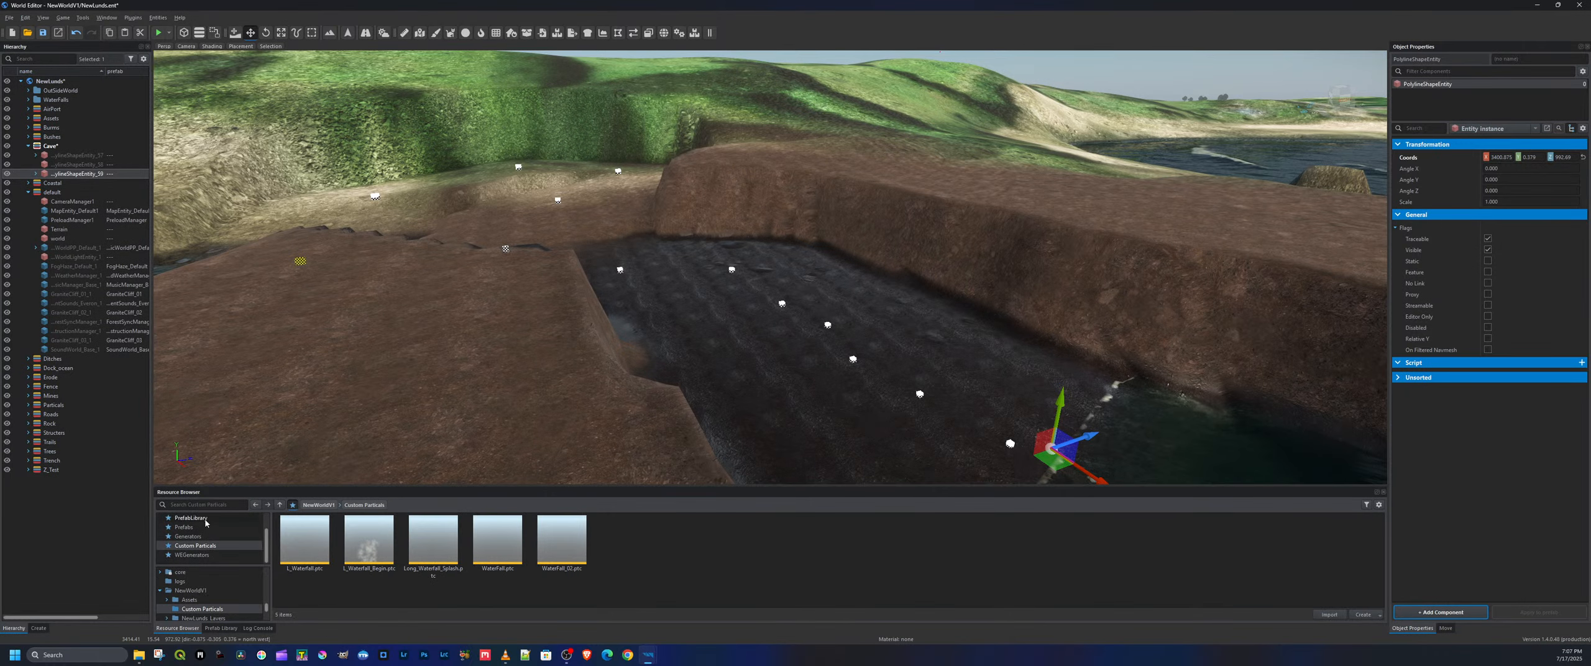
pyautogui.click(203, 529)
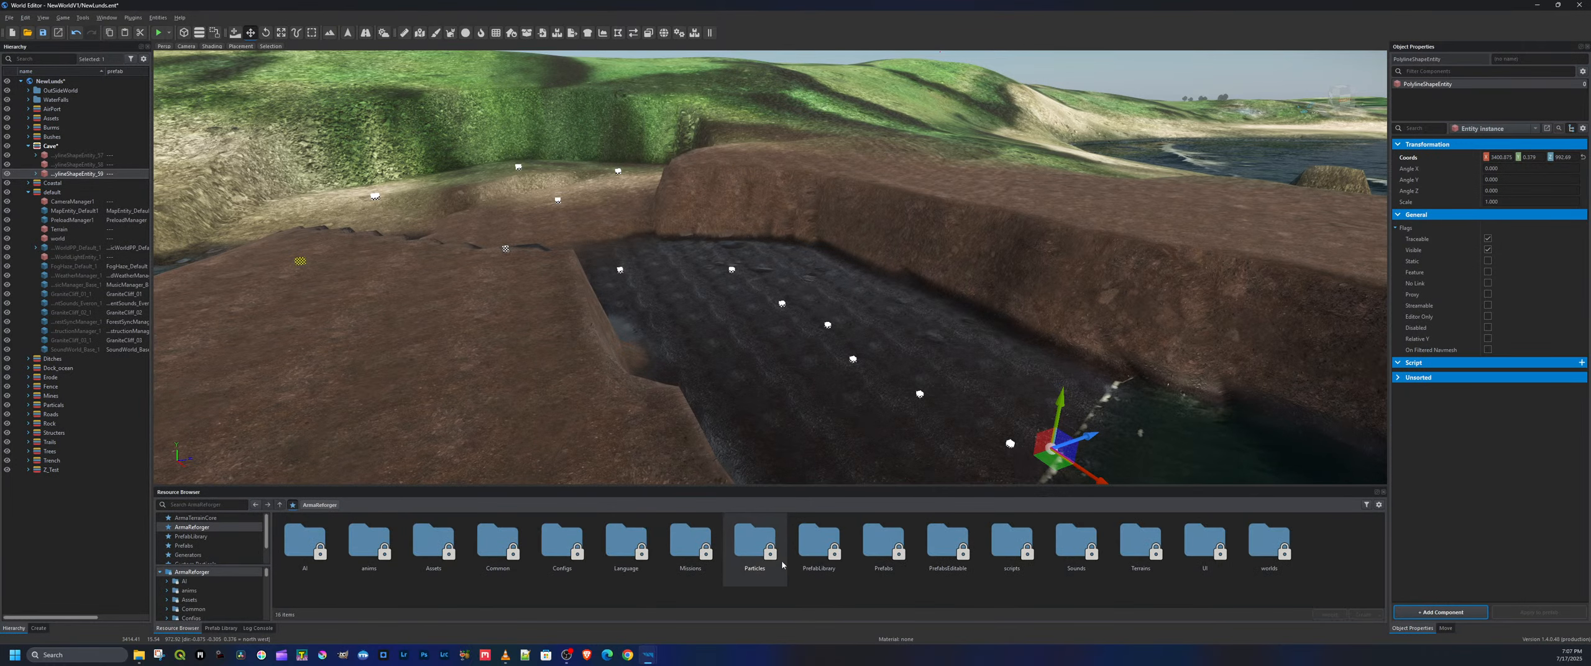
pyautogui.click(187, 537)
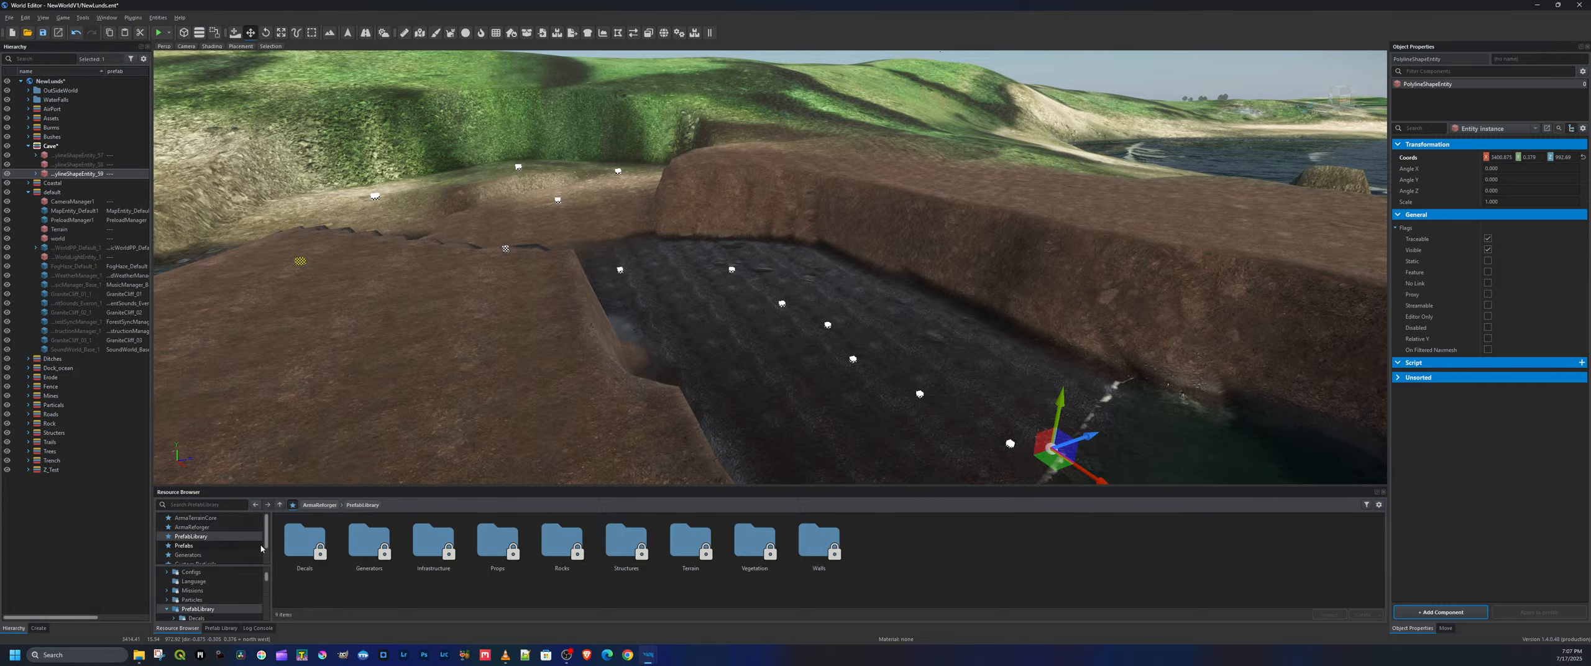
pyautogui.click(184, 546)
pyautogui.scroll(-2, 905, 580)
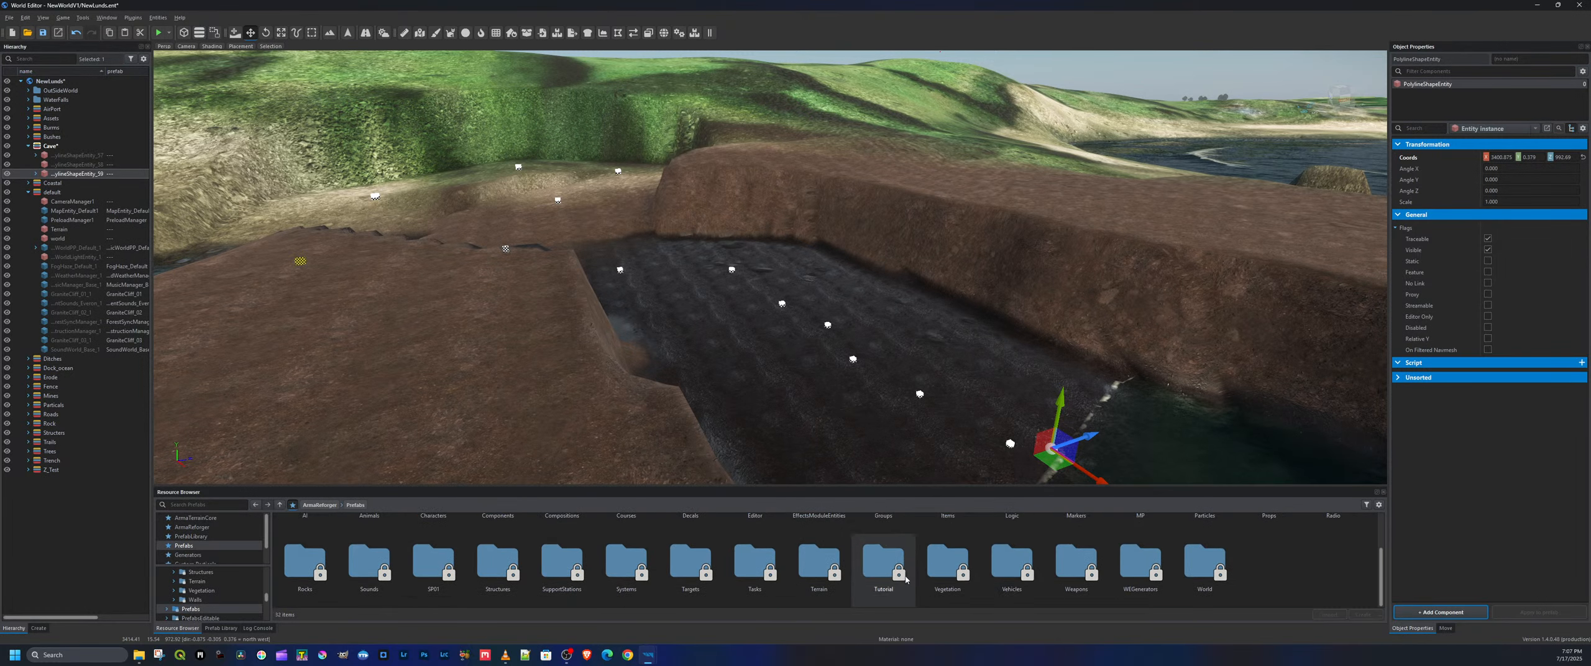
pyautogui.doubleClick(315, 573)
pyautogui.doubleClick(308, 563)
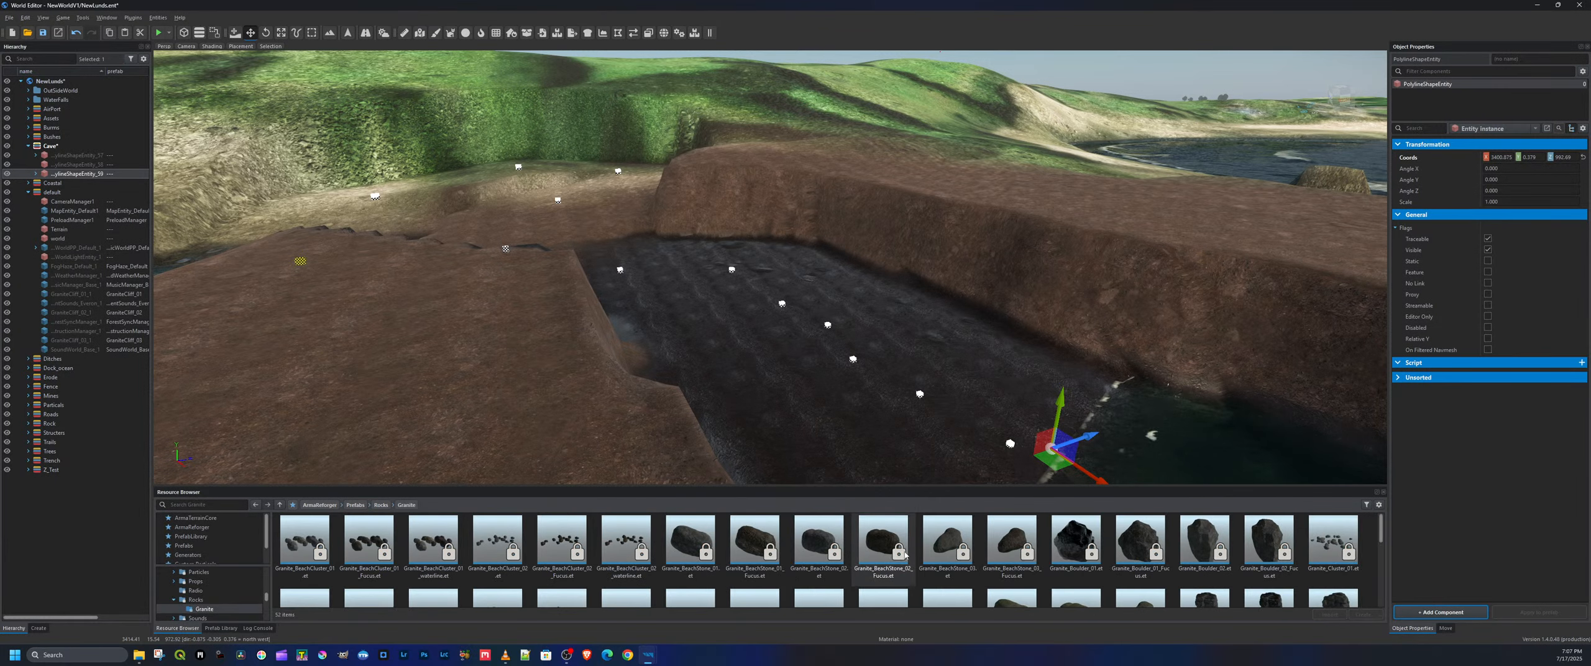
# Place a GraniteCliff_01 prefab on the trench floor near the water and rotate it to lie lengthwise along the trench
pyautogui.scroll(-1, 945, 556)
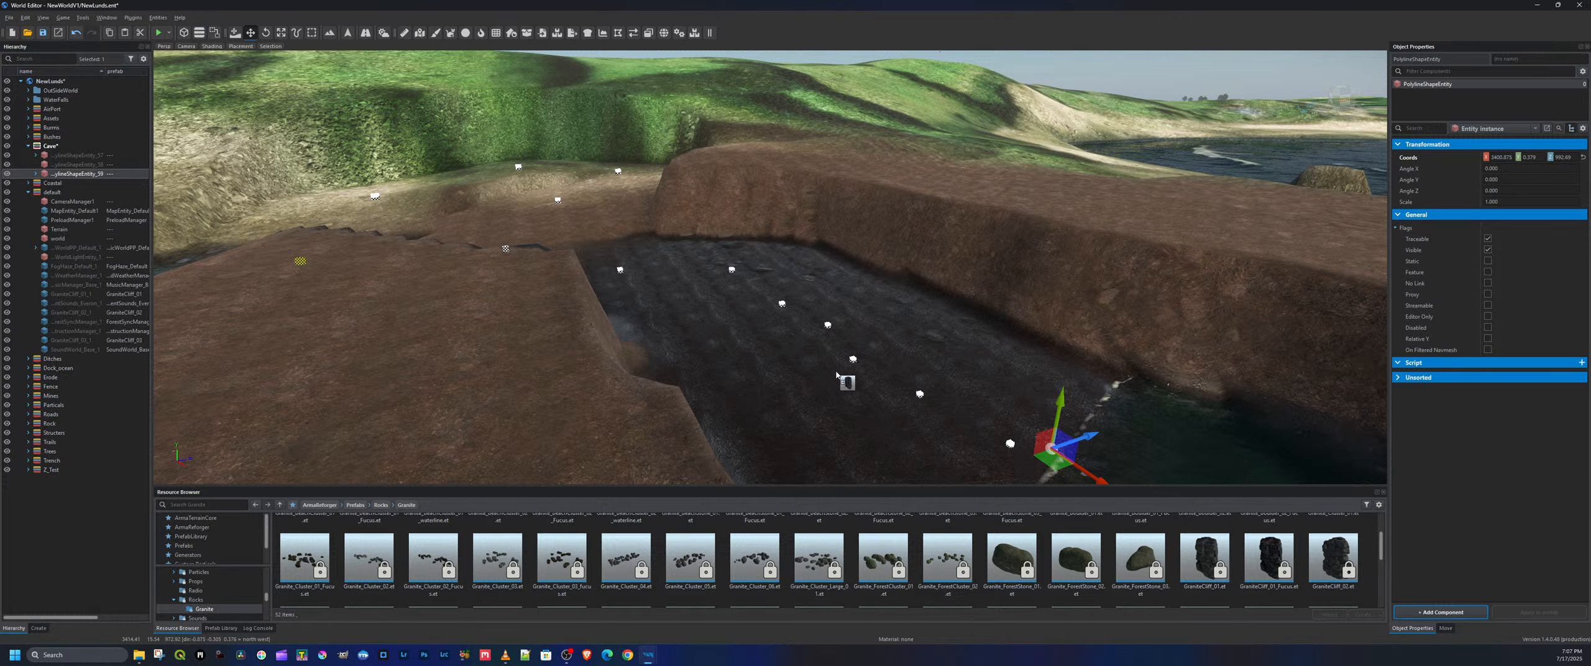
pyautogui.moveTo(837, 375); pyautogui.dragTo(873, 360)
pyautogui.press('e')
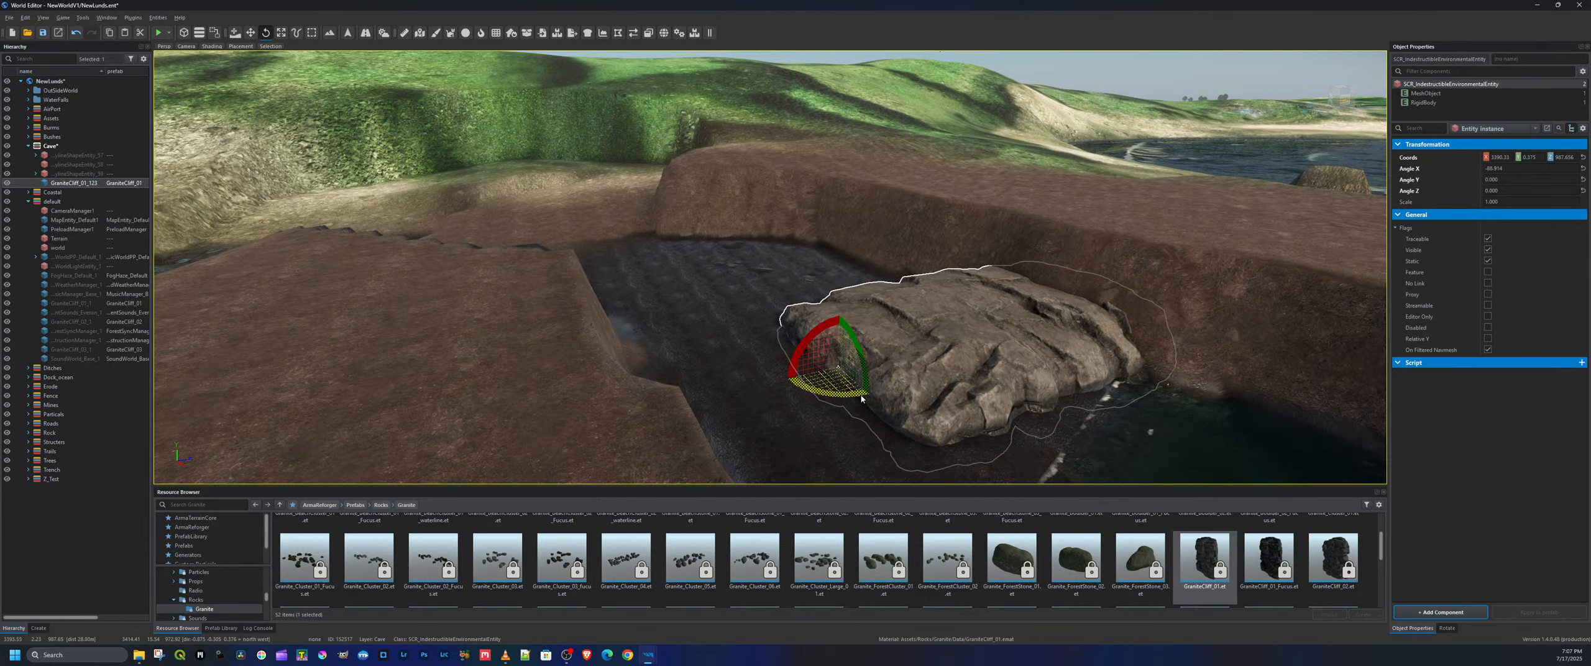
pyautogui.moveTo(842, 397); pyautogui.dragTo(935, 394)
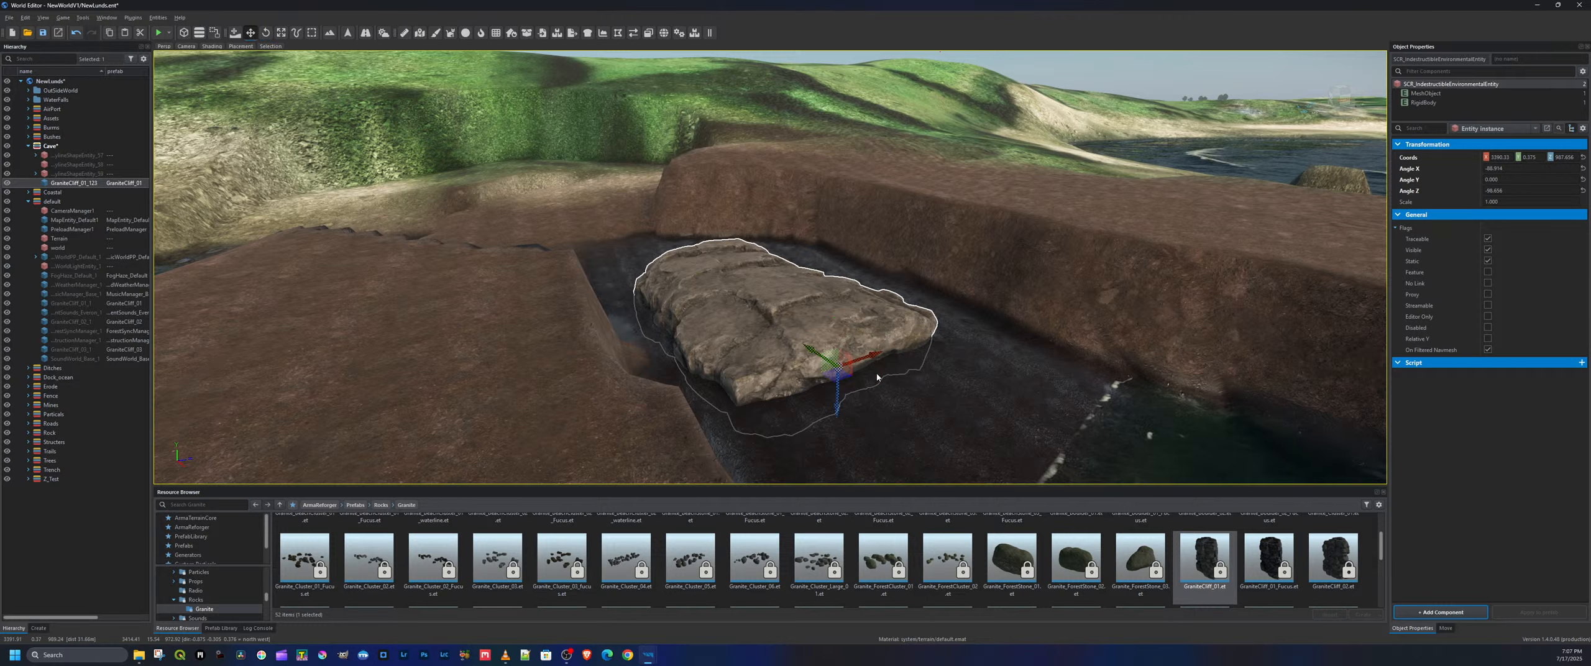
# Move the granite cliff against the trench's seaward side wall and sink it slightly into the floor
pyautogui.moveTo(876, 360); pyautogui.dragTo(992, 359)
pyautogui.press('w')
pyautogui.press('a')
pyautogui.moveTo(993, 357); pyautogui.dragTo(931, 359, button='right')
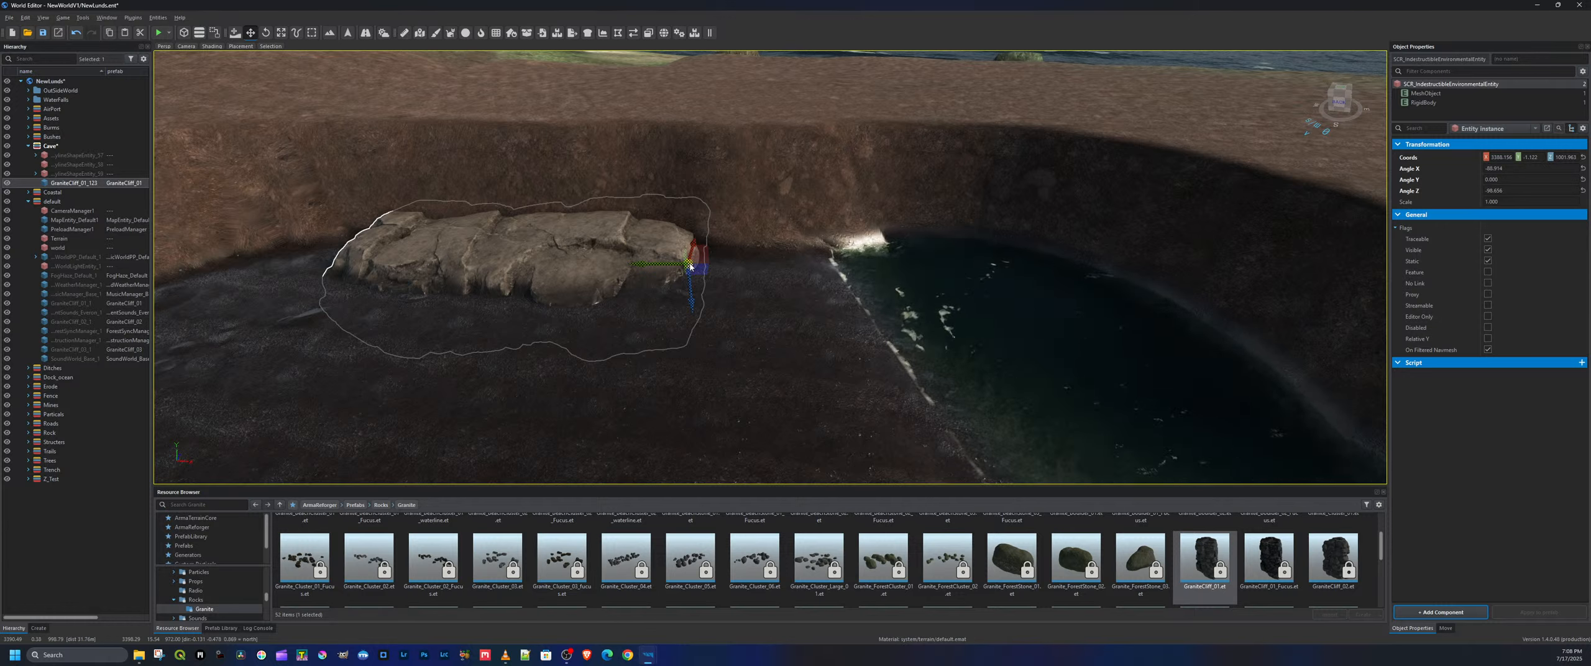
# Duplicate the granite cliff, rotate the copy more upright, and fit it into the wall corner at the water's edge
pyautogui.moveTo(689, 266); pyautogui.dragTo(869, 260)
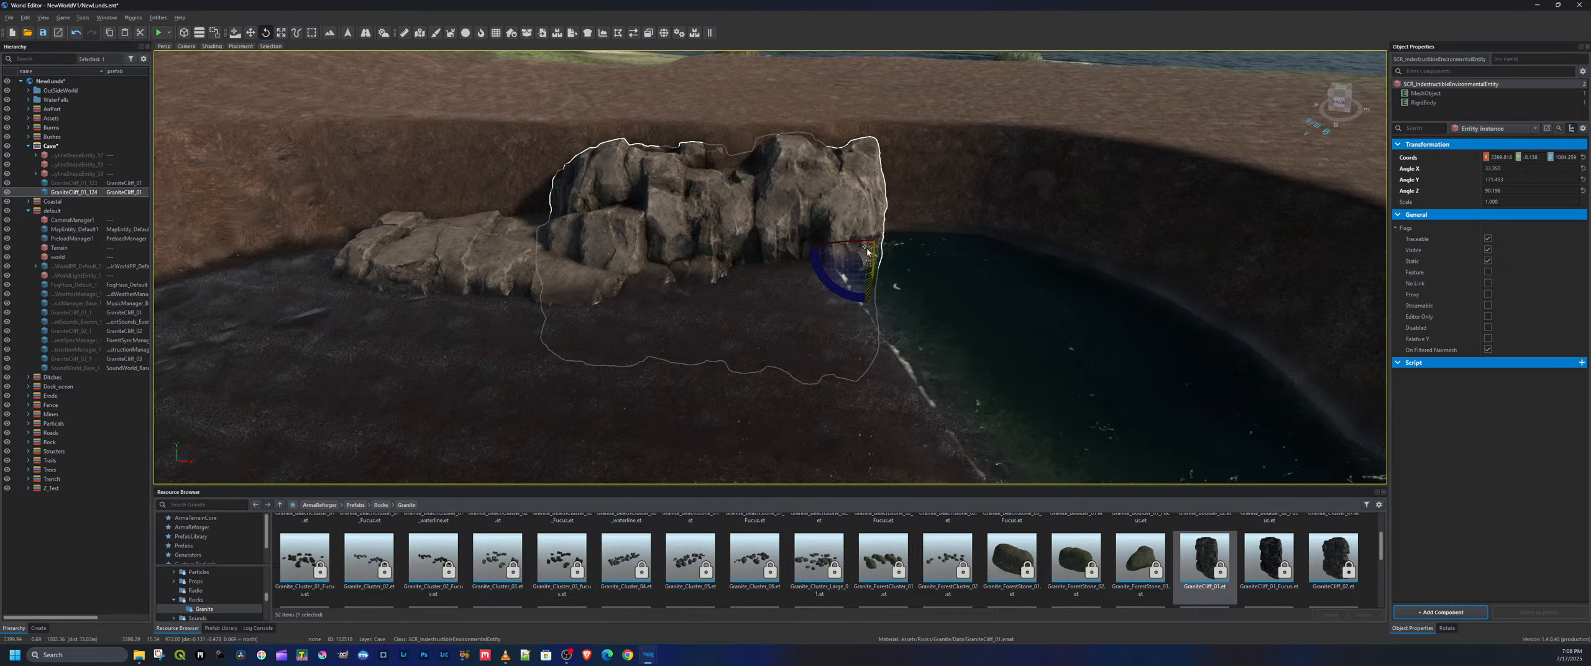
pyautogui.press('d')
pyautogui.moveTo(868, 252); pyautogui.dragTo(714, 302, button='right')
pyautogui.press('w')
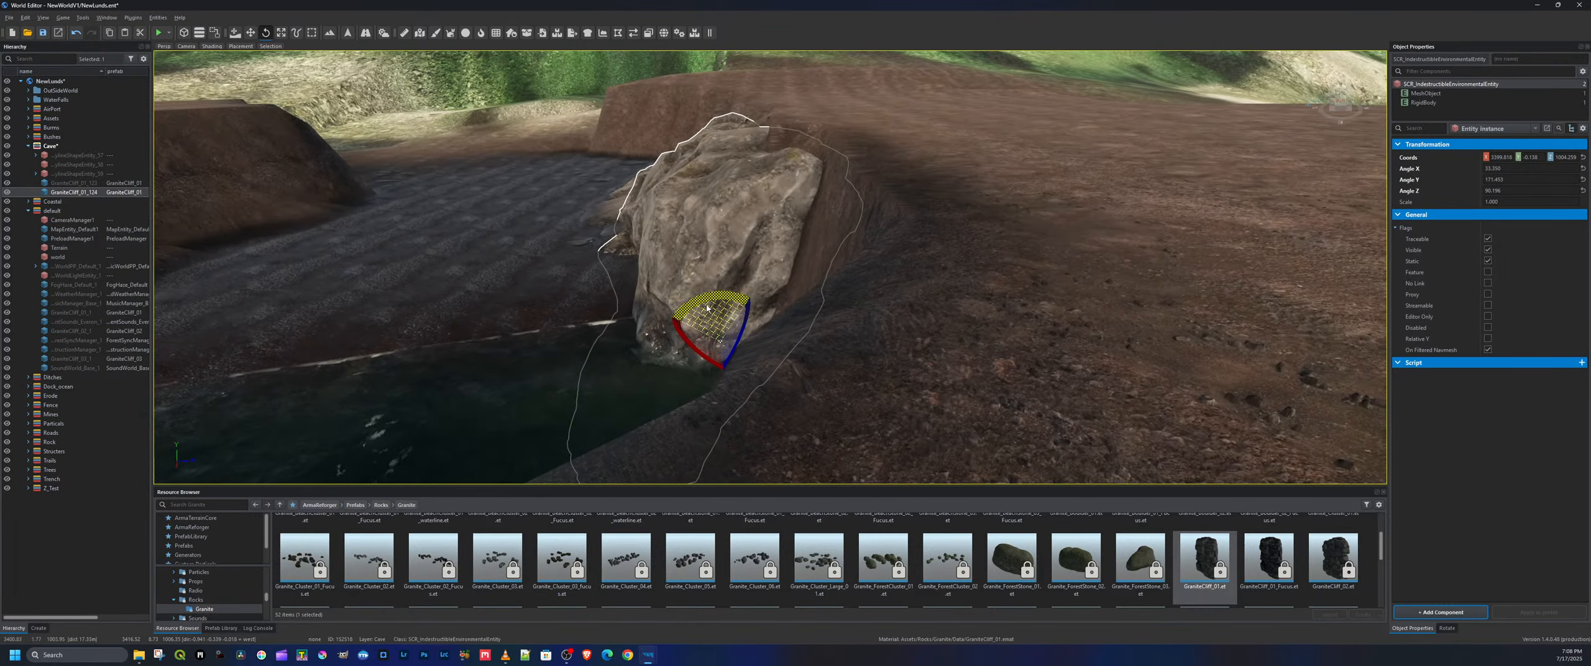
pyautogui.moveTo(689, 329); pyautogui.dragTo(737, 345)
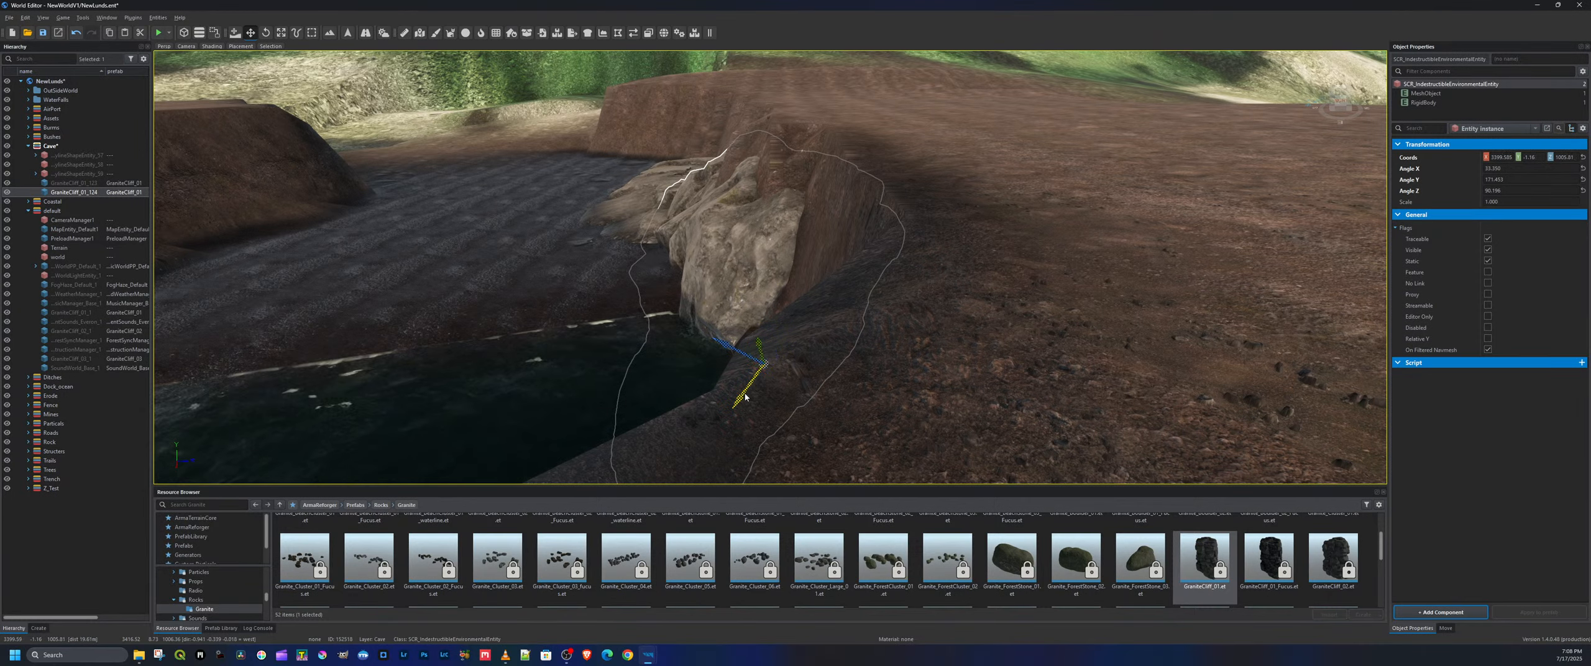
pyautogui.moveTo(746, 397); pyautogui.dragTo(766, 377)
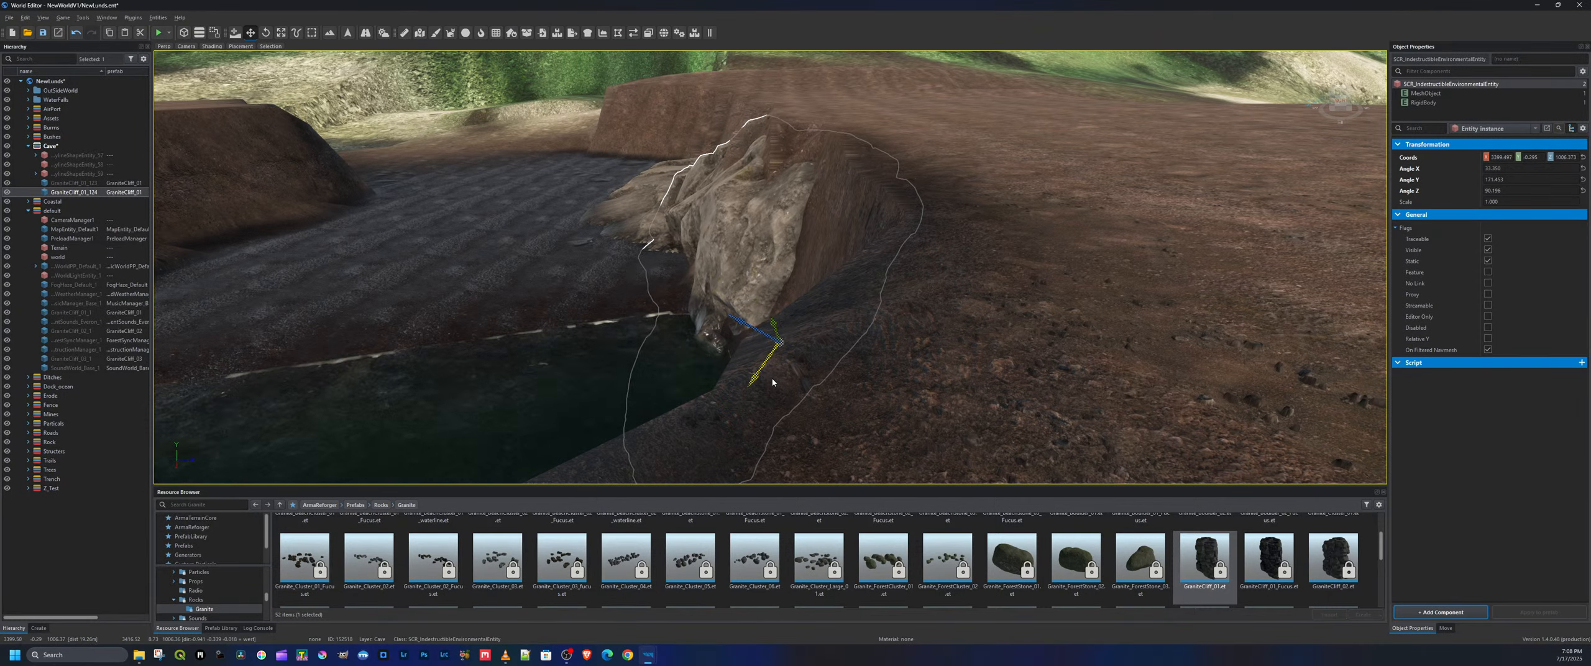
# Place a GraniteCliff_02 prefab at the trench's water edge and rotate it to lie flat on the floor
pyautogui.press('a')
pyautogui.moveTo(706, 384); pyautogui.dragTo(715, 332, button='right')
pyautogui.press('s')
pyautogui.press('d')
pyautogui.moveTo(1150, 435); pyautogui.dragTo(1005, 478, button='right')
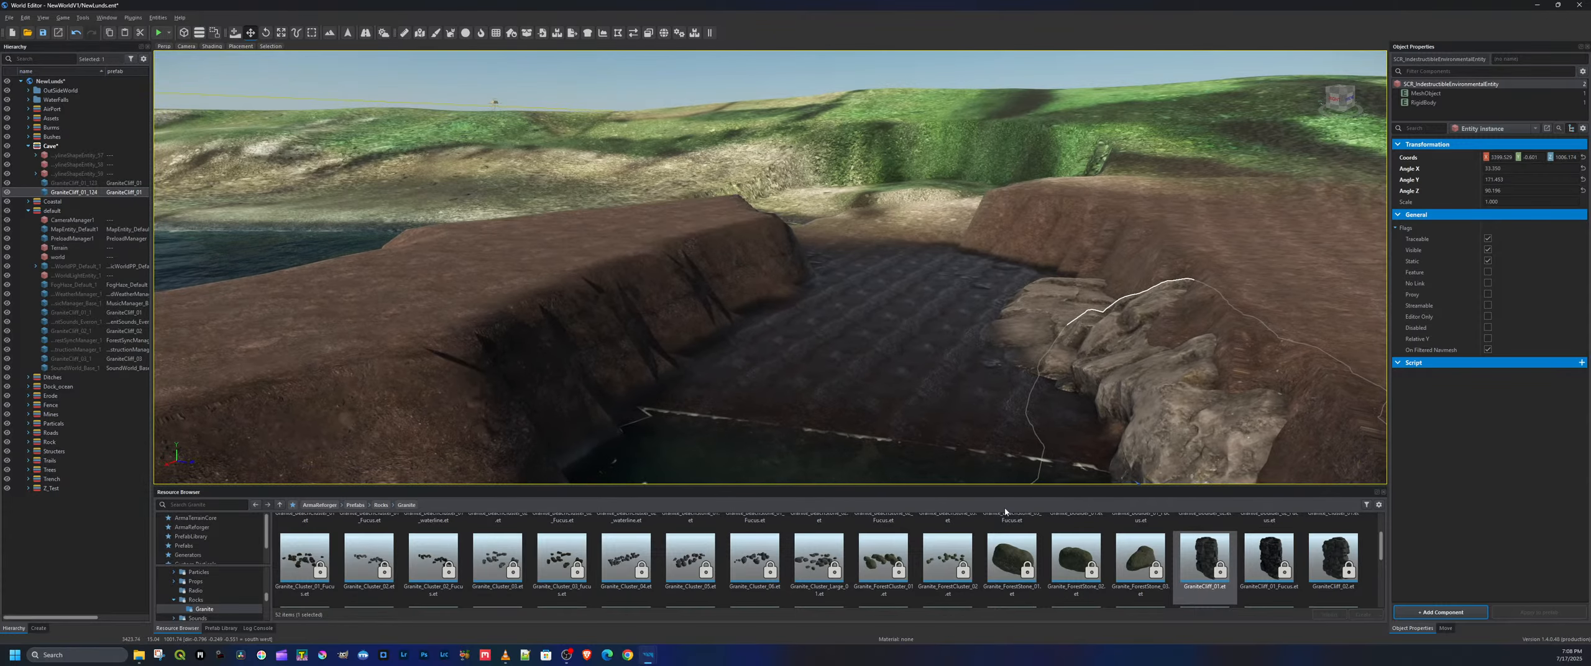
pyautogui.click(1337, 554)
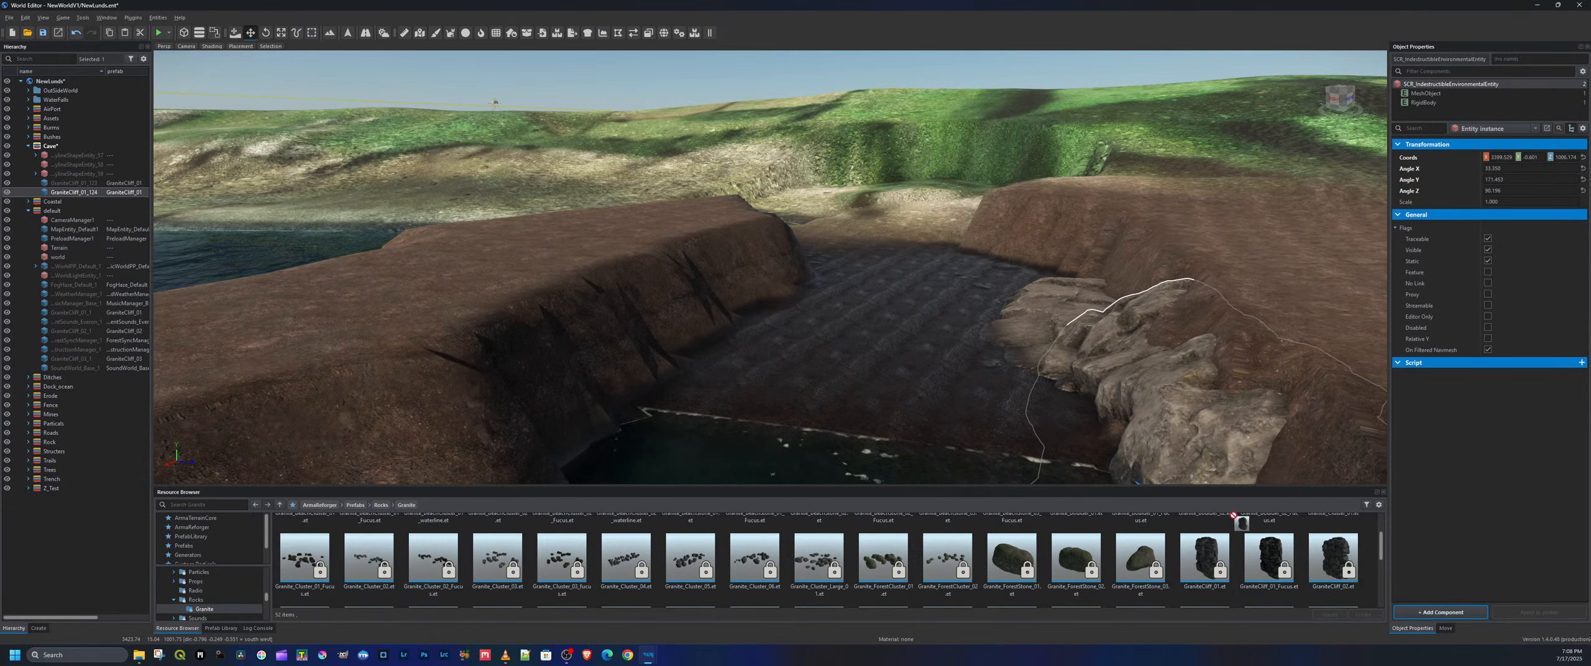
pyautogui.moveTo(1234, 516); pyautogui.dragTo(824, 363)
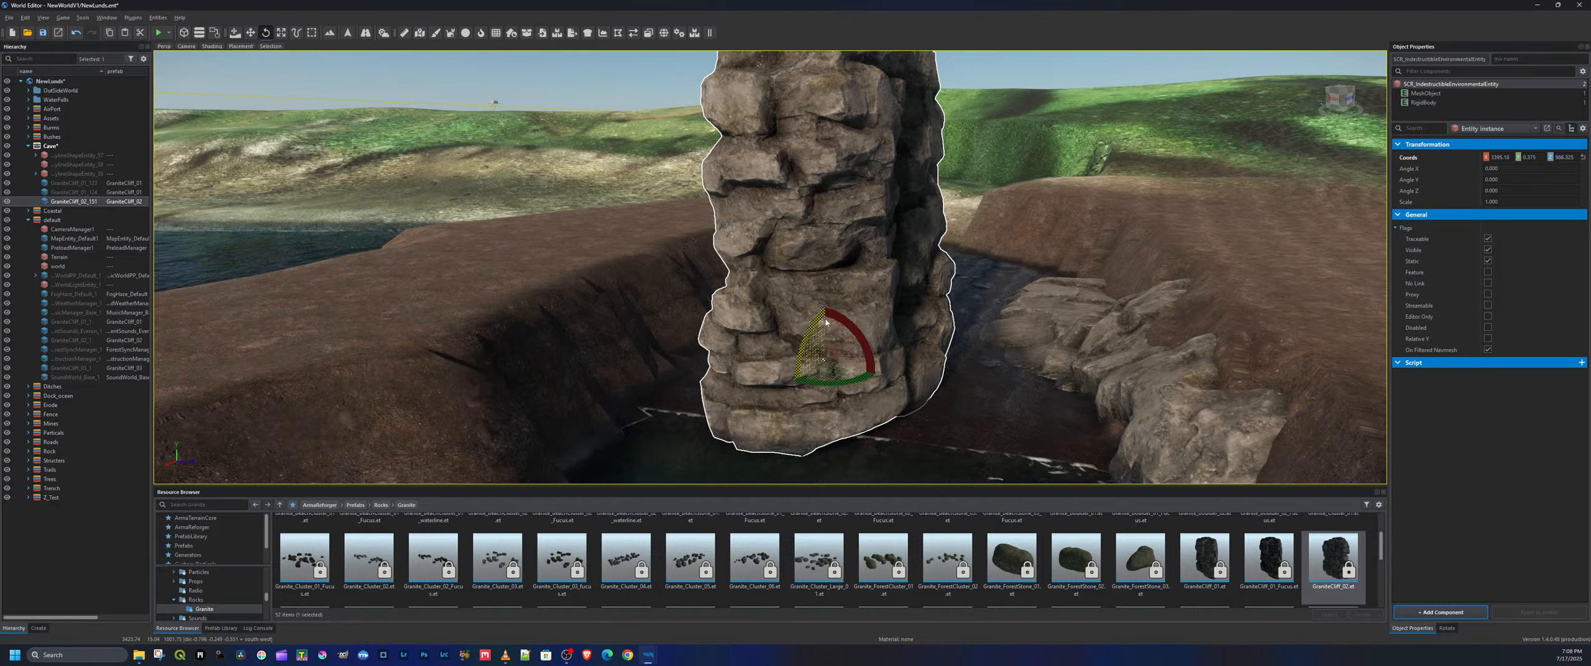
pyautogui.moveTo(841, 322); pyautogui.dragTo(822, 431)
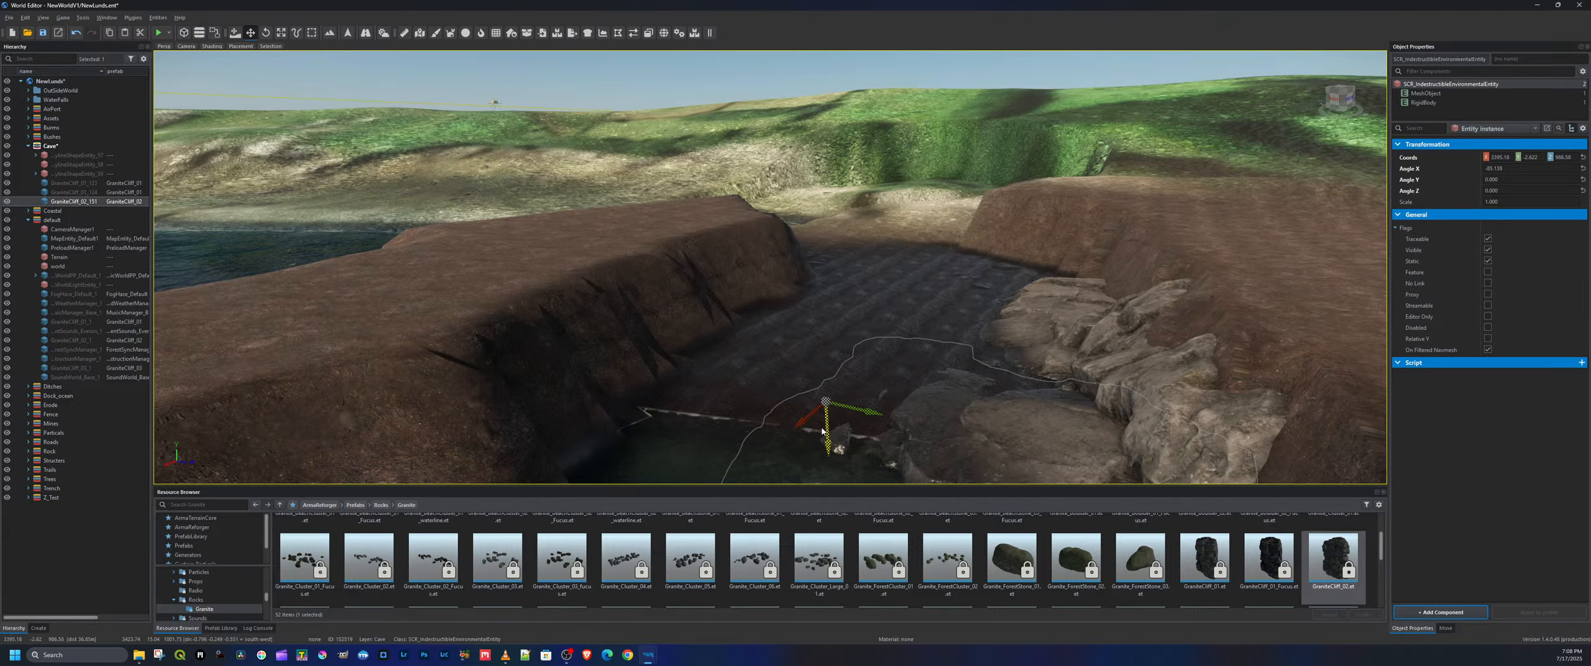
# Turn the flat GraniteCliff_02 and fit it, partly sunk, against the trench wall opposite the upright cliffs, at the water's edge
pyautogui.press('d')
pyautogui.moveTo(963, 417); pyautogui.dragTo(684, 454, button='right')
pyautogui.moveTo(889, 418); pyautogui.dragTo(787, 422, button='right')
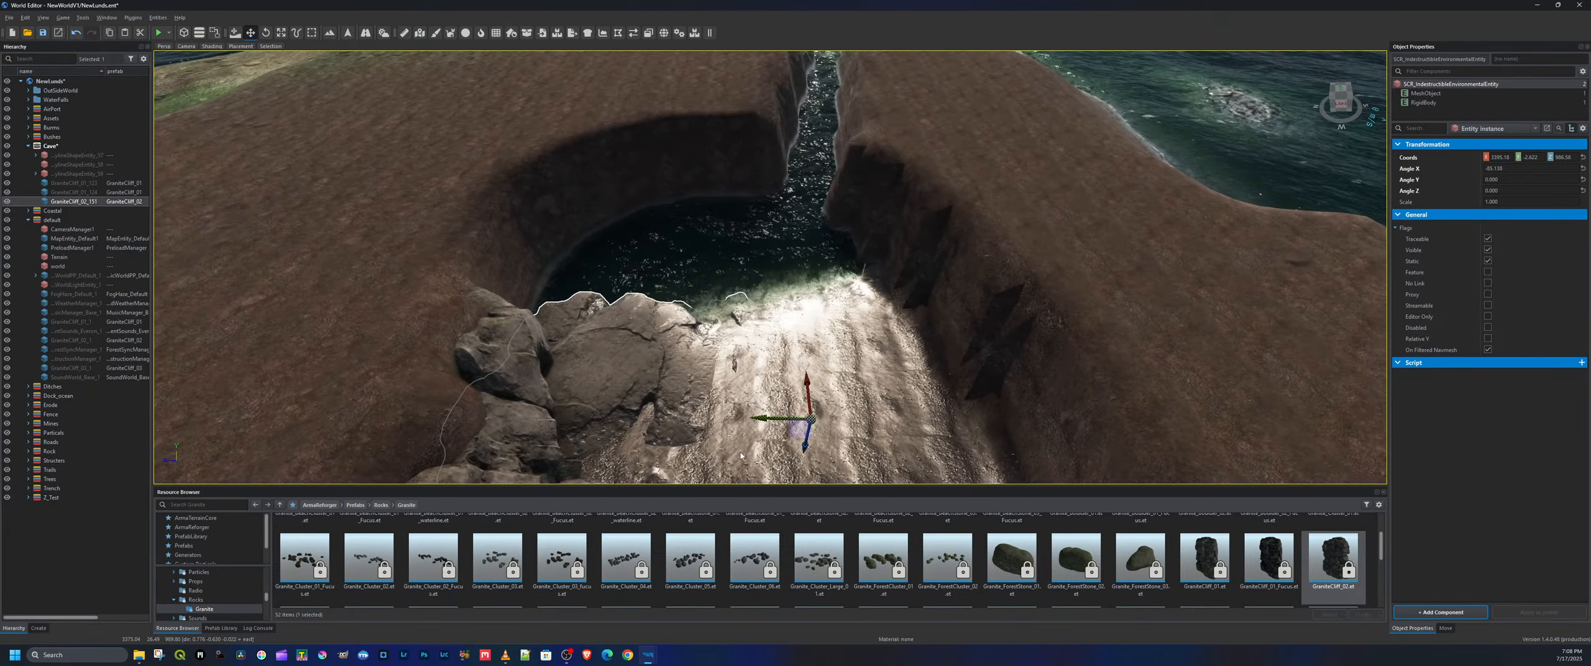
pyautogui.moveTo(780, 420); pyautogui.dragTo(856, 414)
pyautogui.press('e')
pyautogui.press('w')
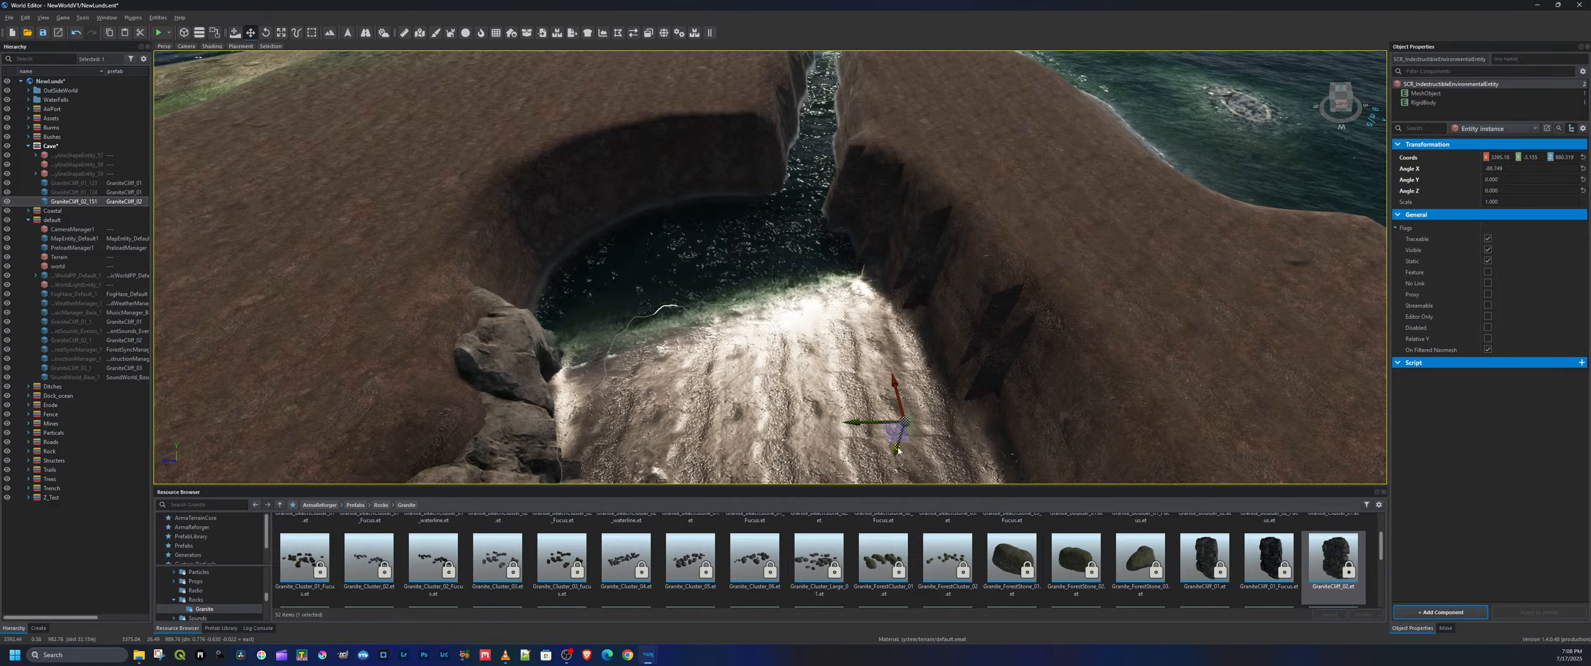
pyautogui.moveTo(894, 454); pyautogui.dragTo(898, 443)
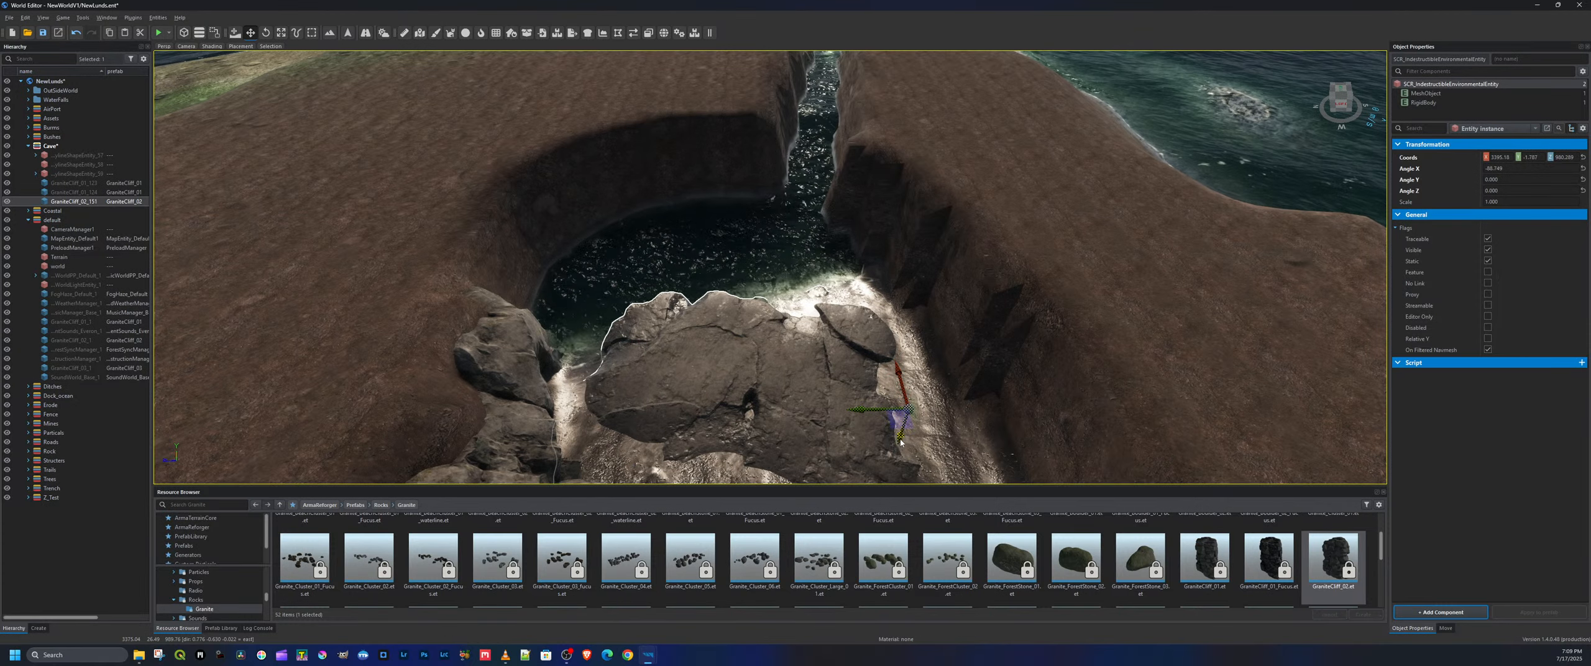
pyautogui.press('a')
pyautogui.moveTo(898, 443); pyautogui.dragTo(1225, 437, button='right')
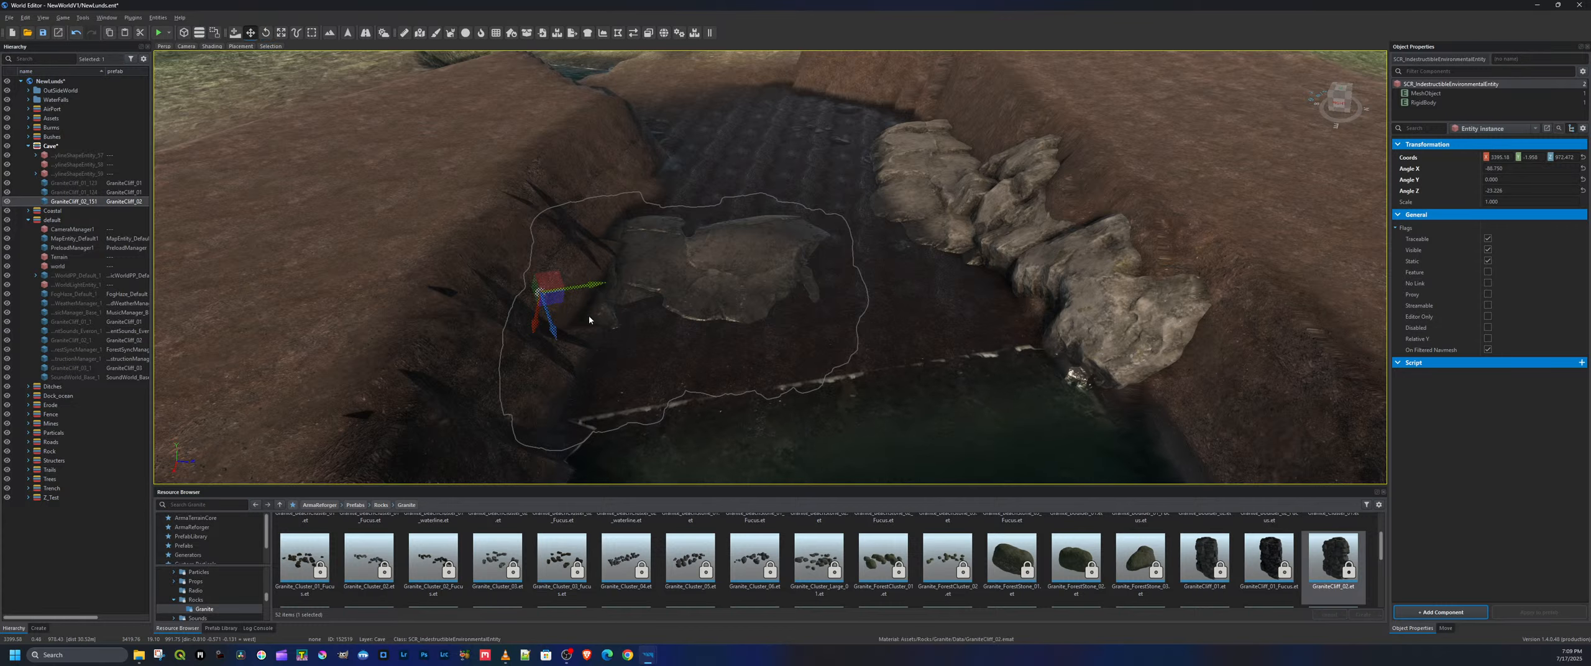
pyautogui.moveTo(543, 336); pyautogui.dragTo(541, 393)
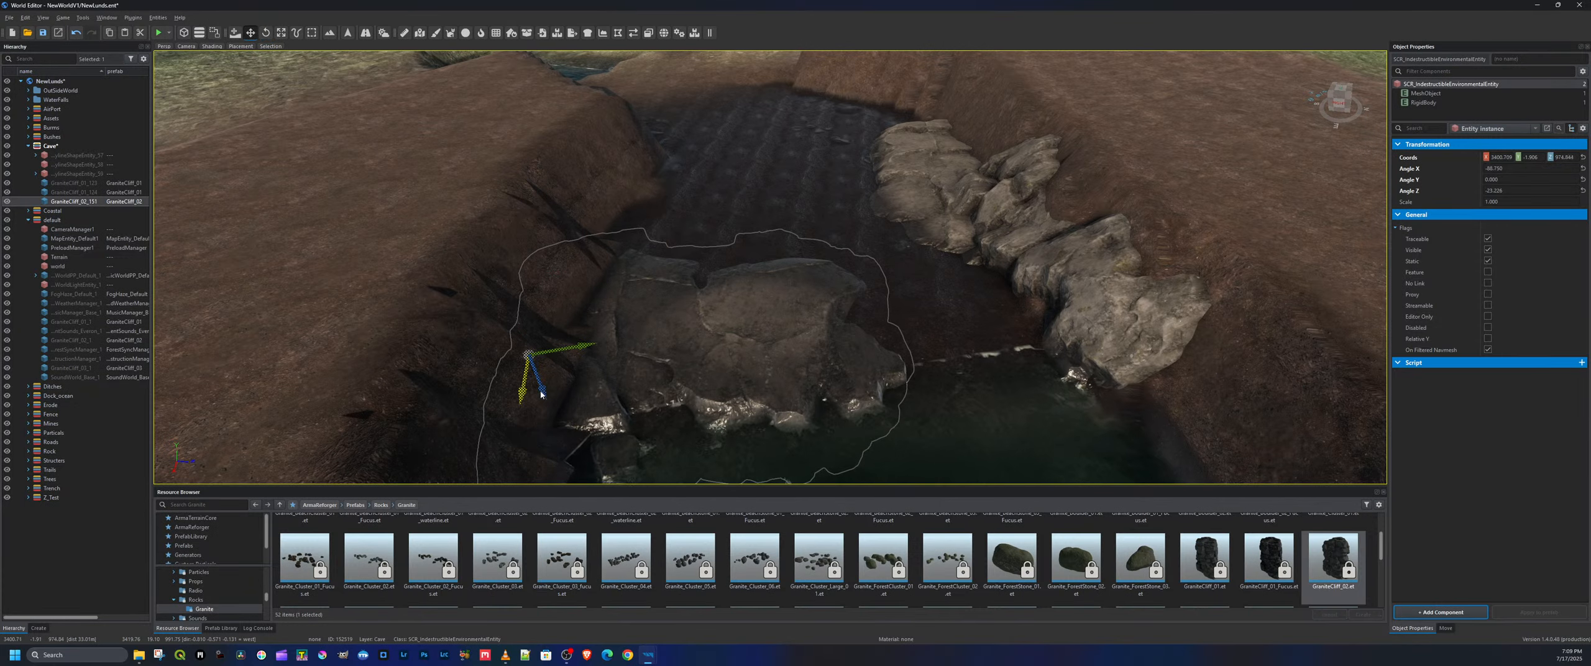
# Duplicate the flat granite cliff, rotate the copy, and move it farther inland along the same trench wall
pyautogui.press('d')
pyautogui.moveTo(868, 327); pyautogui.dragTo(736, 309, button='right')
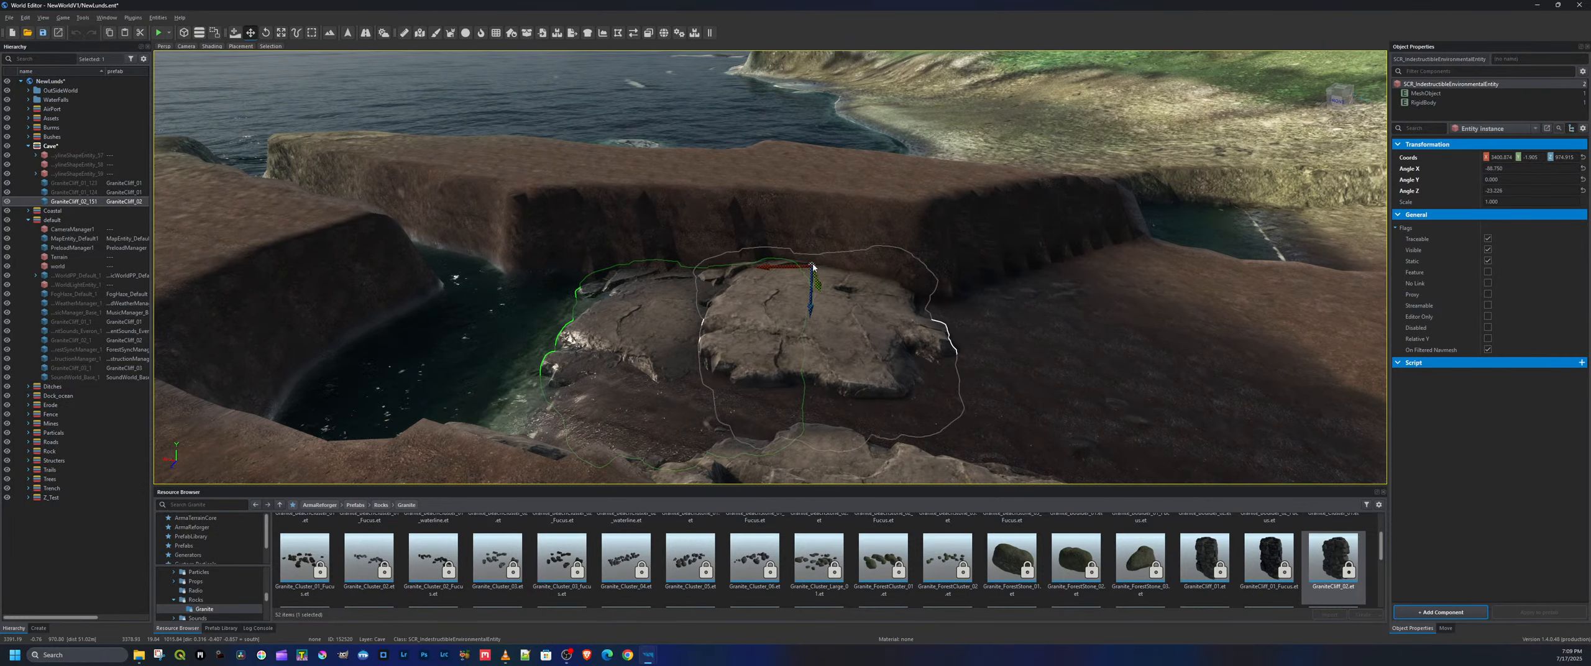
pyautogui.keyDown('shift'); pyautogui.moveTo(829, 272); pyautogui.dragTo(831, 275); pyautogui.keyUp('shift')
pyautogui.press('e')
pyautogui.press('w')
pyautogui.press('a')
pyautogui.moveTo(819, 261); pyautogui.dragTo(889, 266, button='right')
pyautogui.moveTo(899, 253); pyautogui.dragTo(1063, 302)
# Add another GraniteCliff_02 at the inland end of the flat slabs, rotated and sunk so only its rounded rocks protrude
pyautogui.press('d')
pyautogui.moveTo(1200, 288); pyautogui.dragTo(1058, 282, button='right')
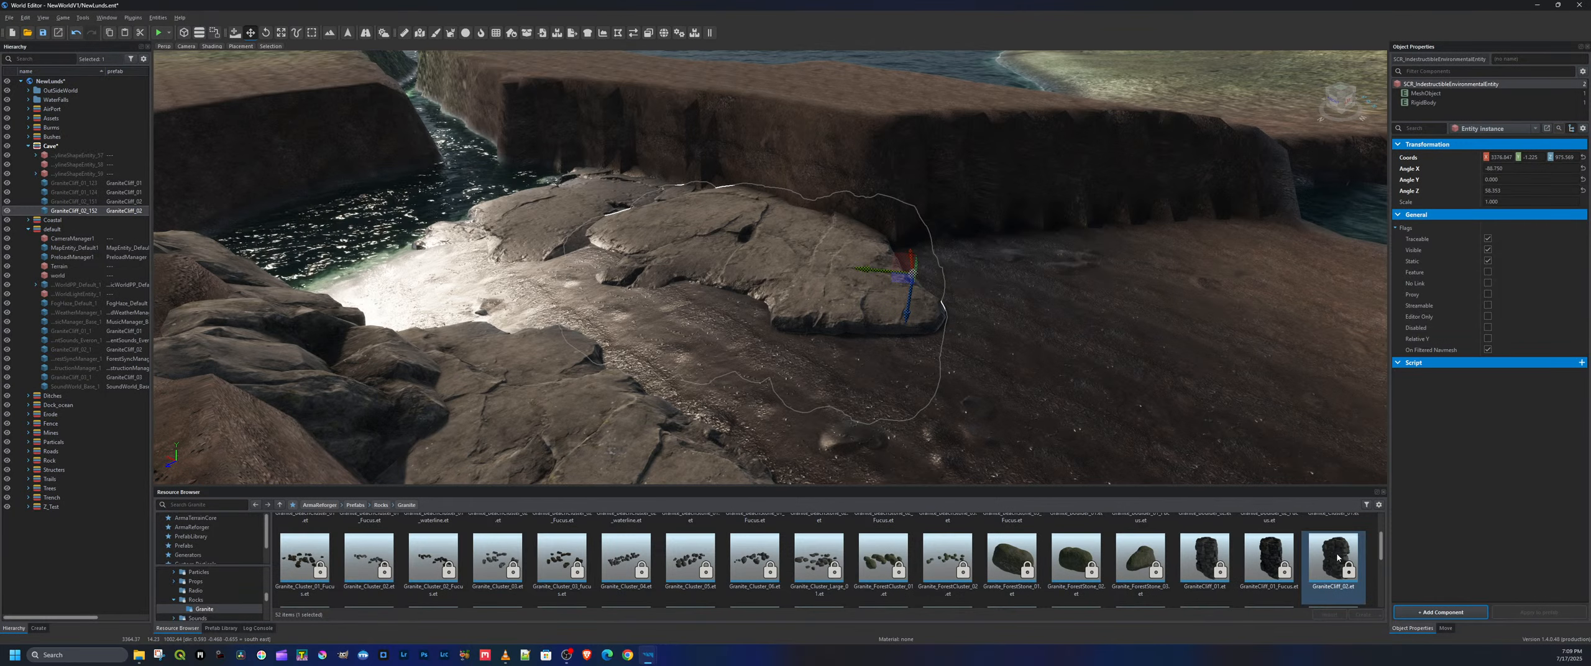
pyautogui.moveTo(1049, 305); pyautogui.dragTo(915, 279)
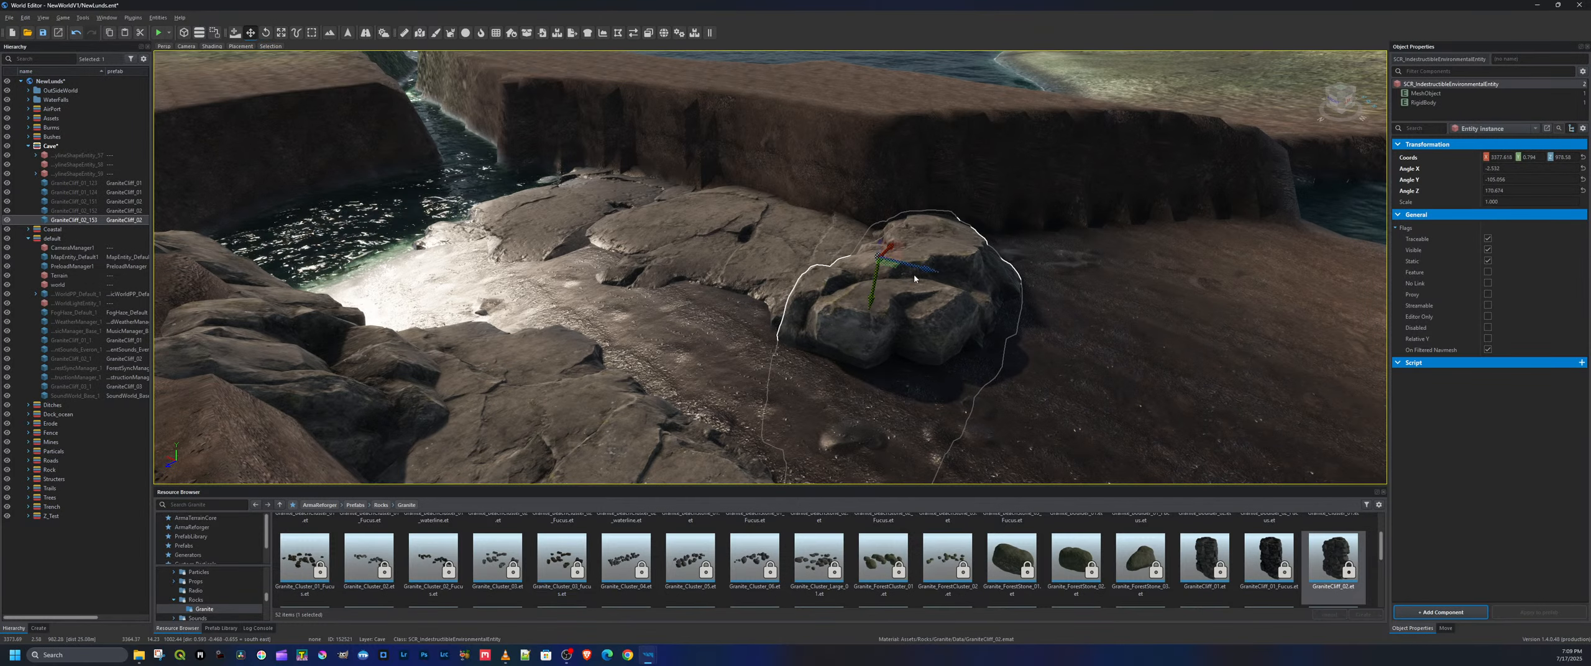
# Place a GraniteSurfaceStone_04 prefab at the trench's water edge, shift it toward the upright cliffs, and rotate it slightly
pyautogui.press('a')
pyautogui.moveTo(873, 294); pyautogui.dragTo(1014, 299, button='right')
pyautogui.press('w')
pyautogui.press('d')
pyautogui.scroll(-3, 300, 558)
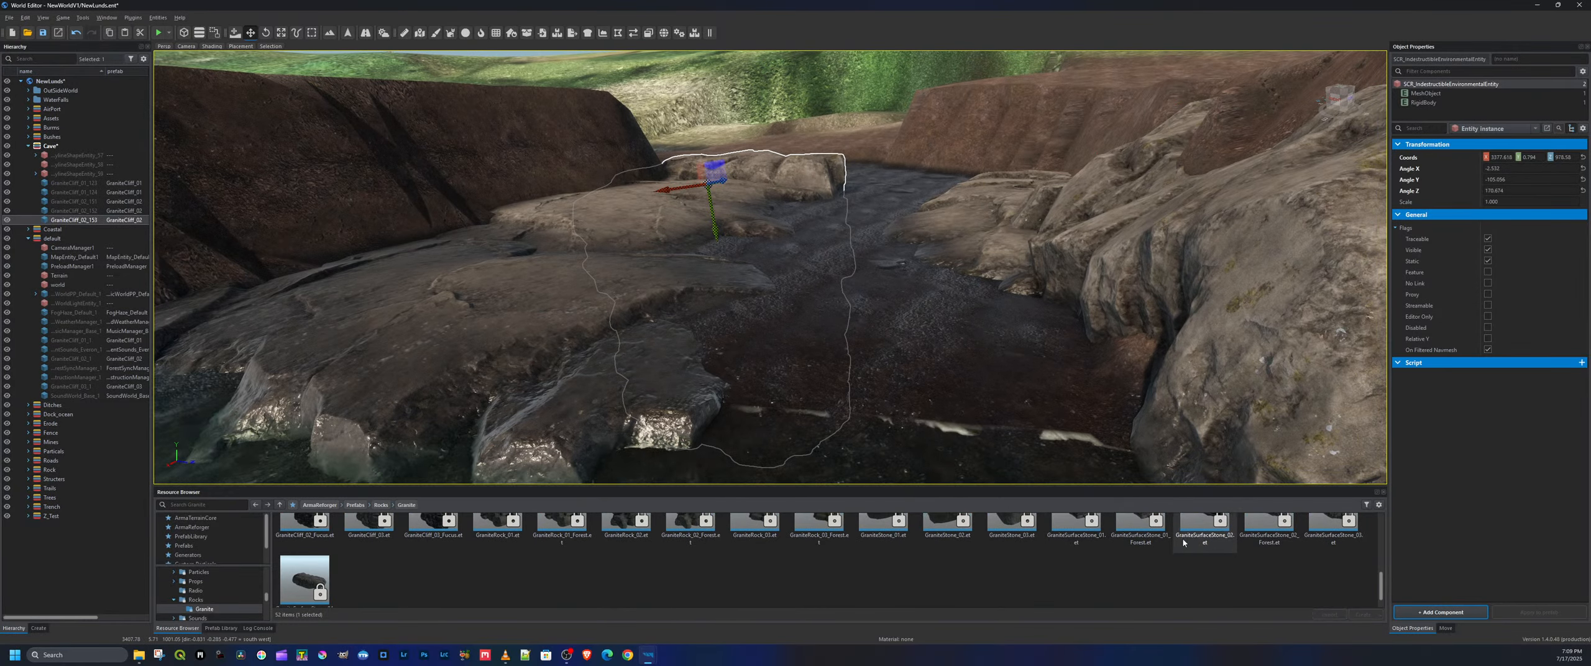
pyautogui.moveTo(300, 558); pyautogui.dragTo(840, 422)
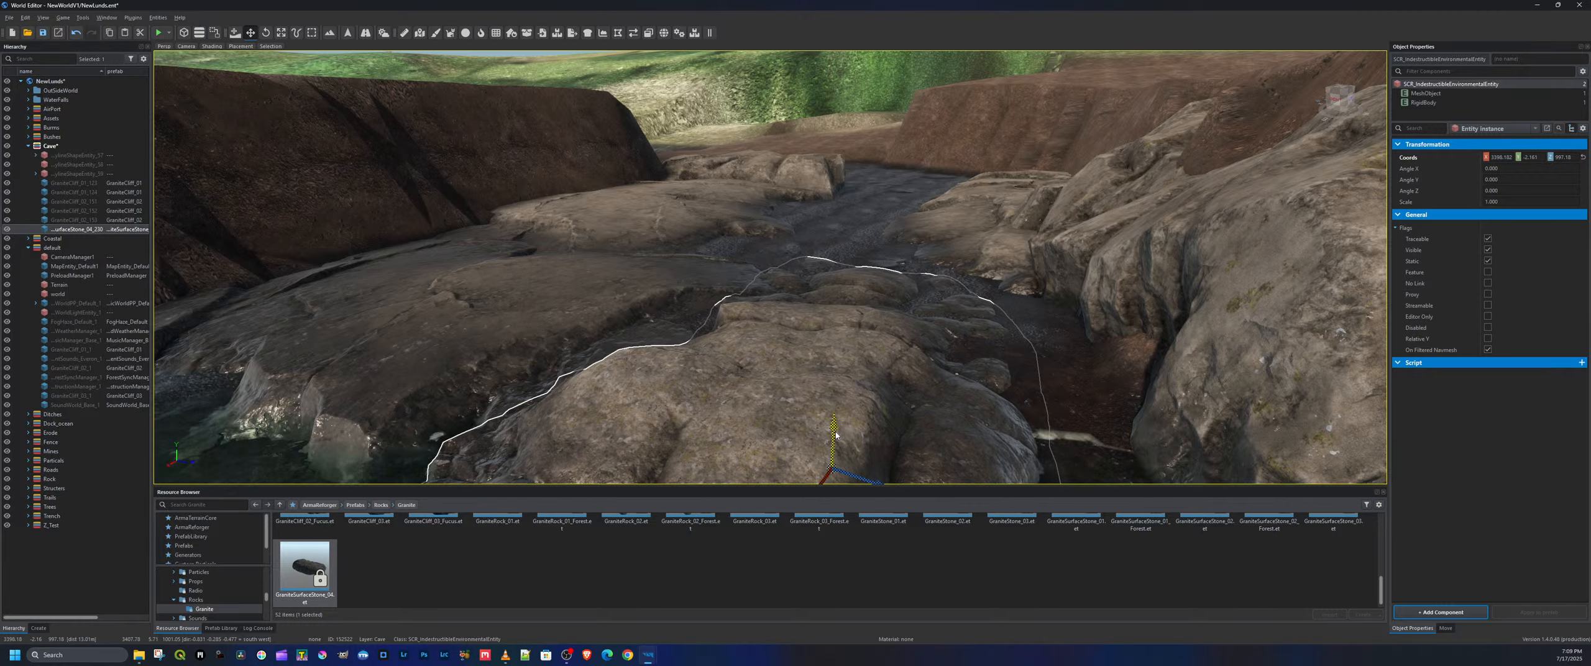
pyautogui.press('f')
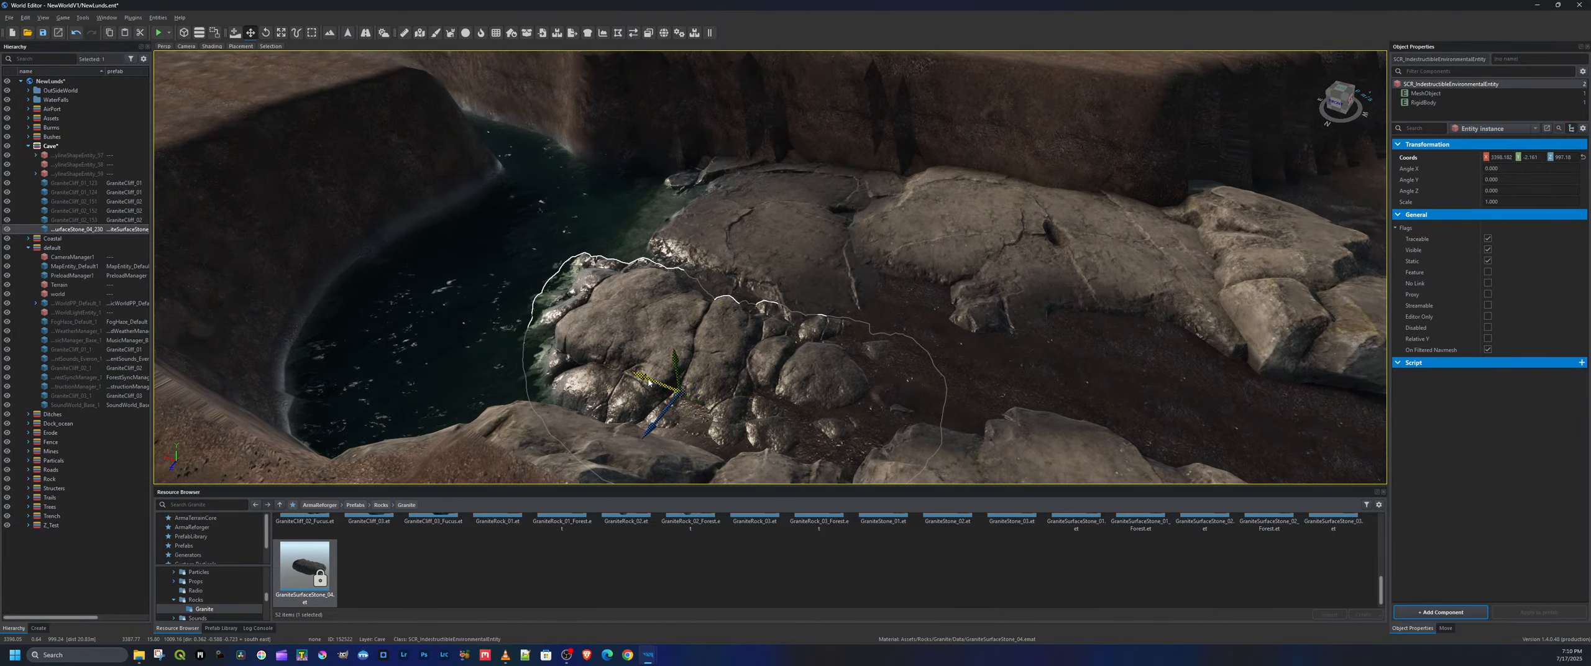
pyautogui.moveTo(648, 382); pyautogui.dragTo(805, 443)
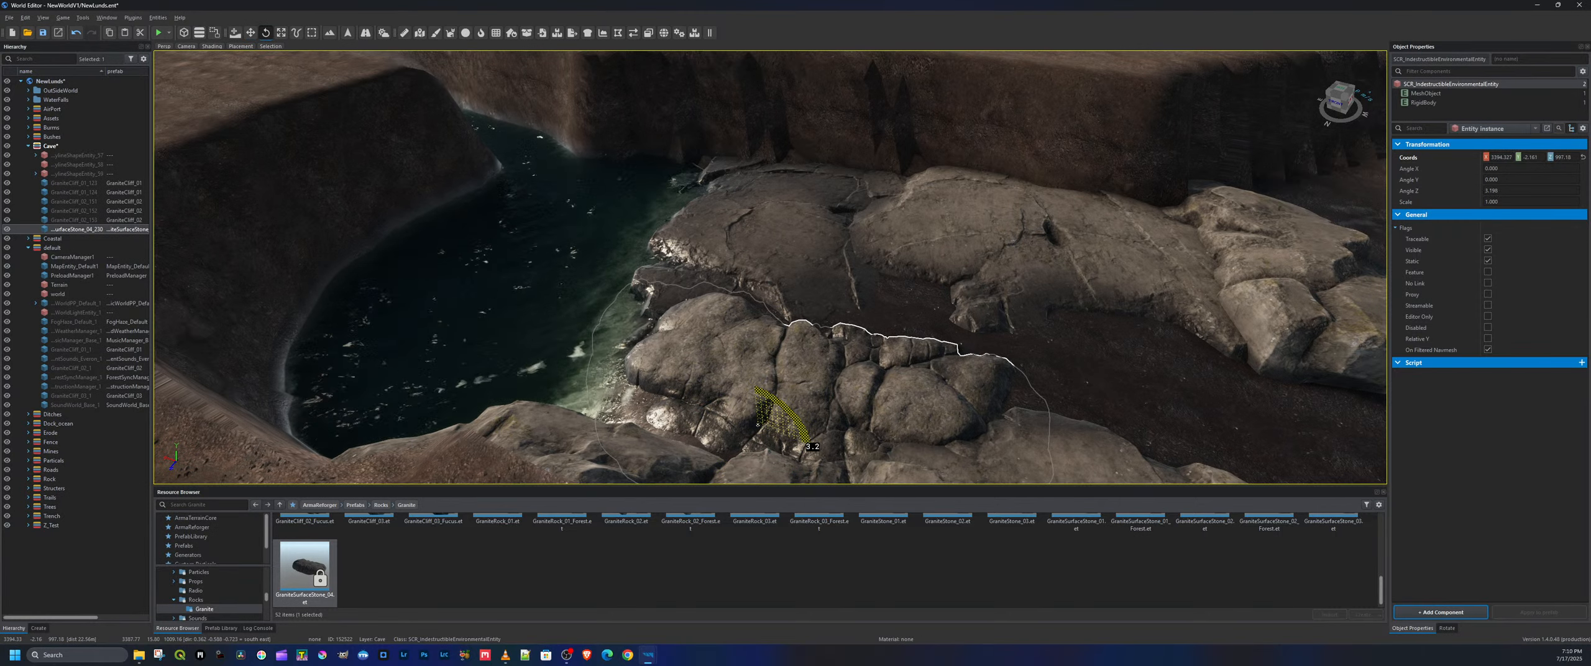
pyautogui.moveTo(758, 396)
pyautogui.mouseDown()
pyautogui.moveTo(759, 420)
pyautogui.moveTo(758, 396)
pyautogui.mouseUp()
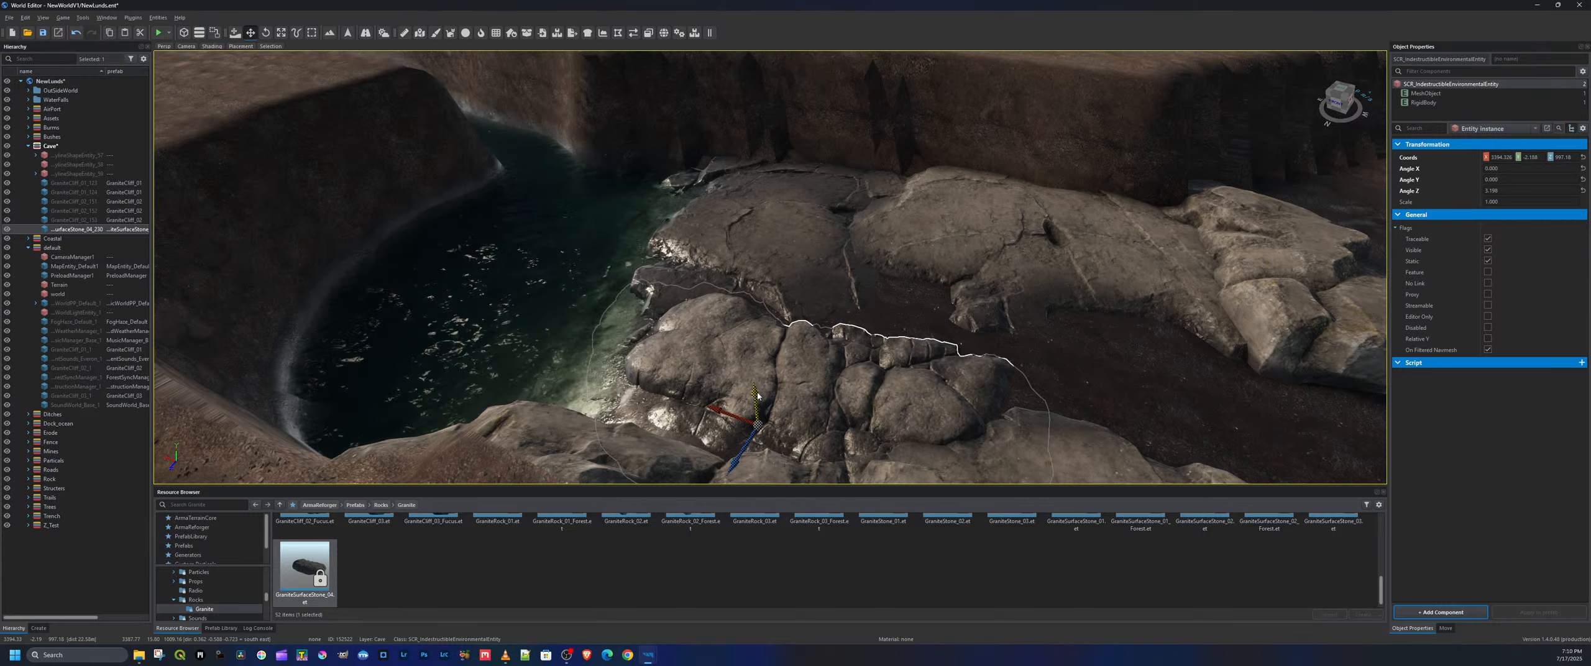
# Duplicate the surface stone, sink the copy below the upright cliffs at the water's edge, and tilt it into the water
pyautogui.press('a')
pyautogui.moveTo(759, 396); pyautogui.dragTo(1011, 373, button='right')
pyautogui.press('w')
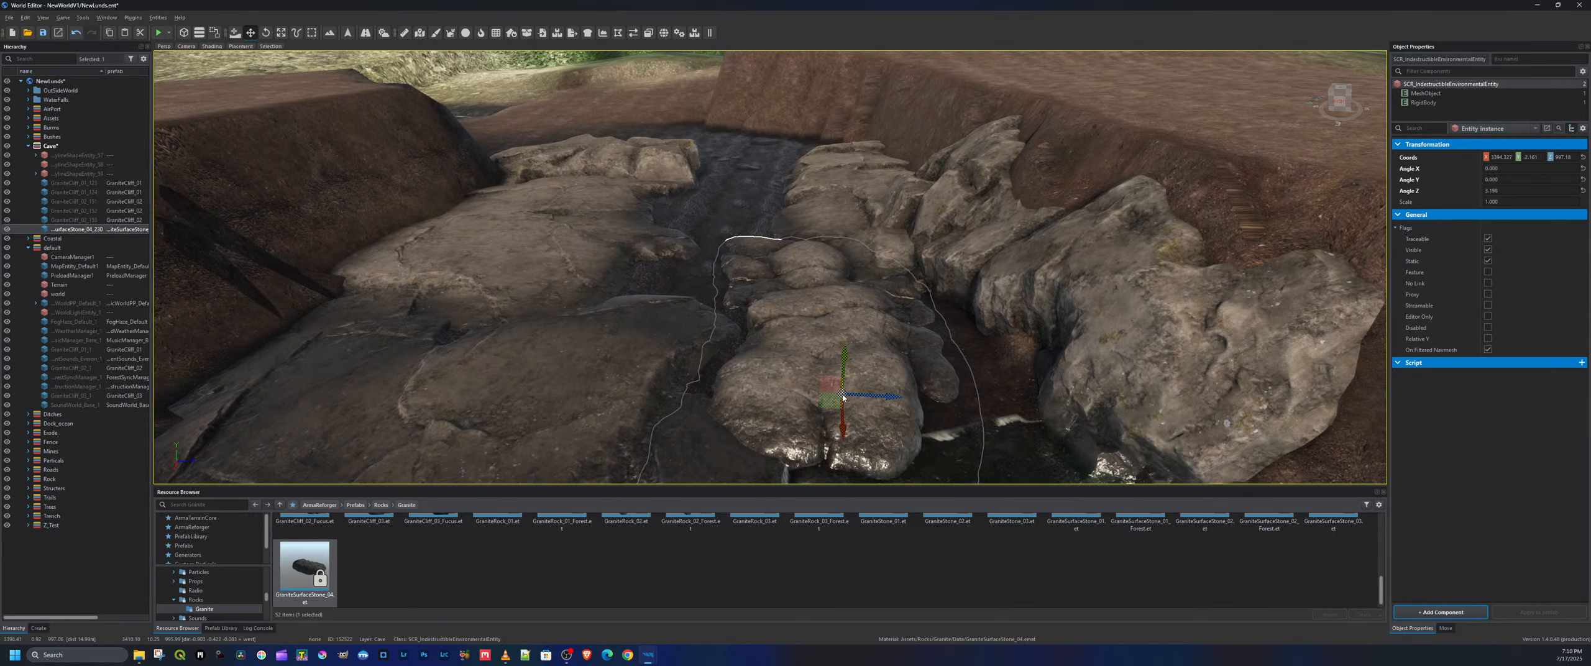
pyautogui.keyDown('shift'); pyautogui.moveTo(843, 396); pyautogui.dragTo(999, 413); pyautogui.keyUp('shift')
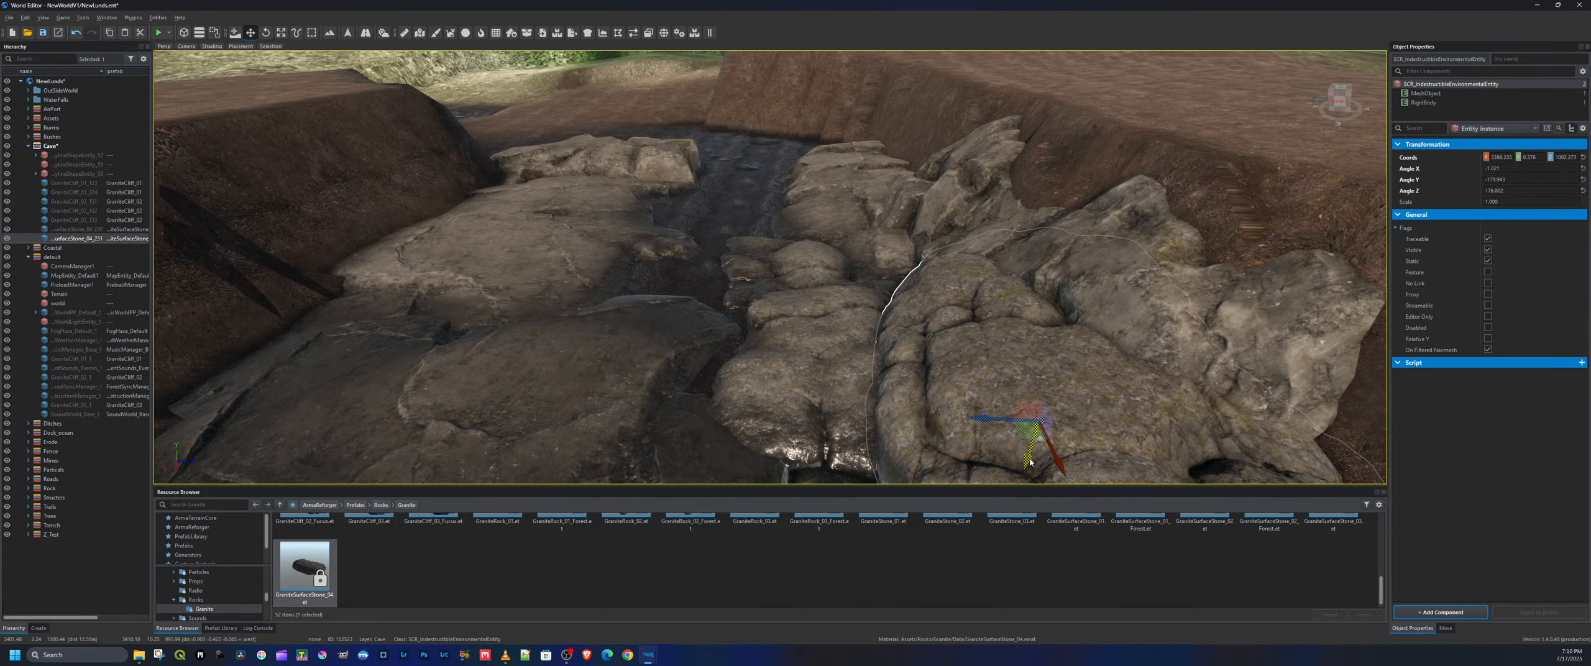
pyautogui.moveTo(1030, 462); pyautogui.dragTo(1028, 464)
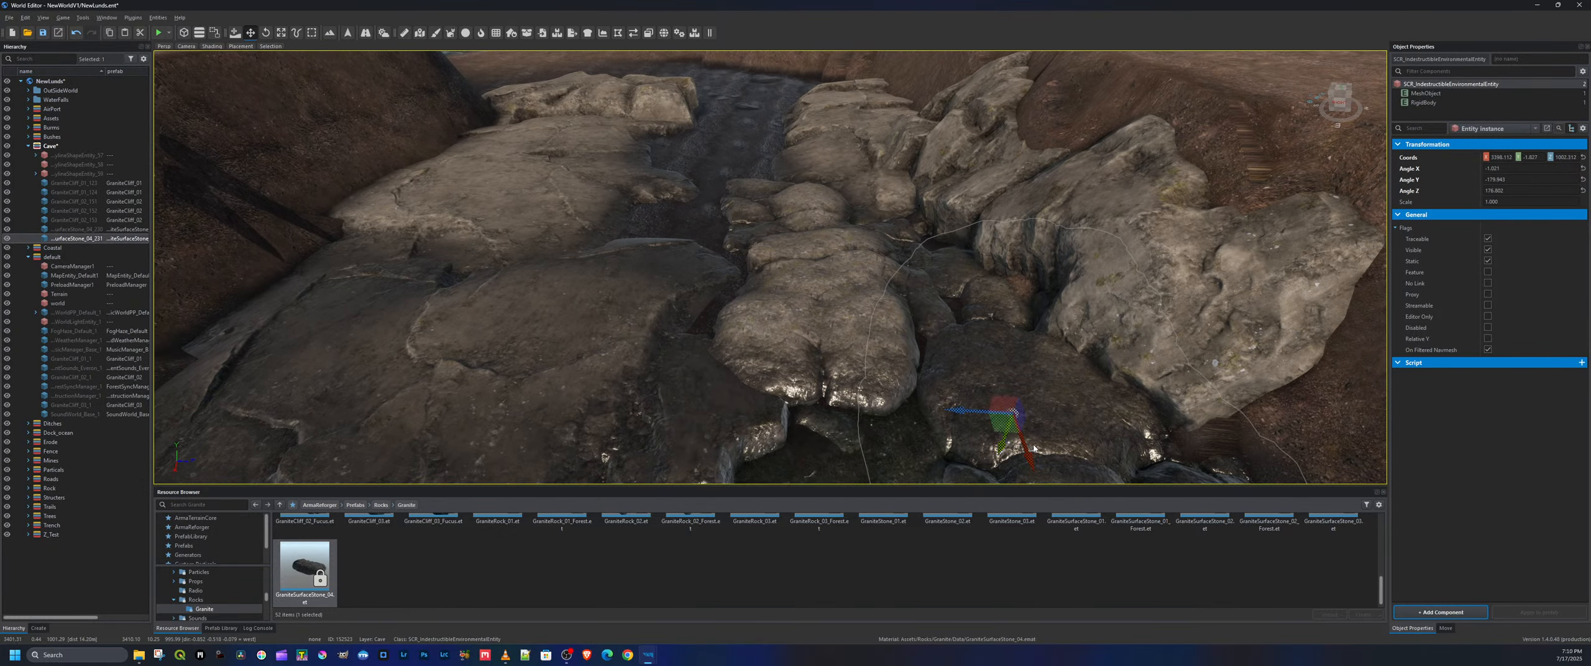
pyautogui.press('a')
pyautogui.moveTo(1034, 449); pyautogui.dragTo(1185, 442, button='right')
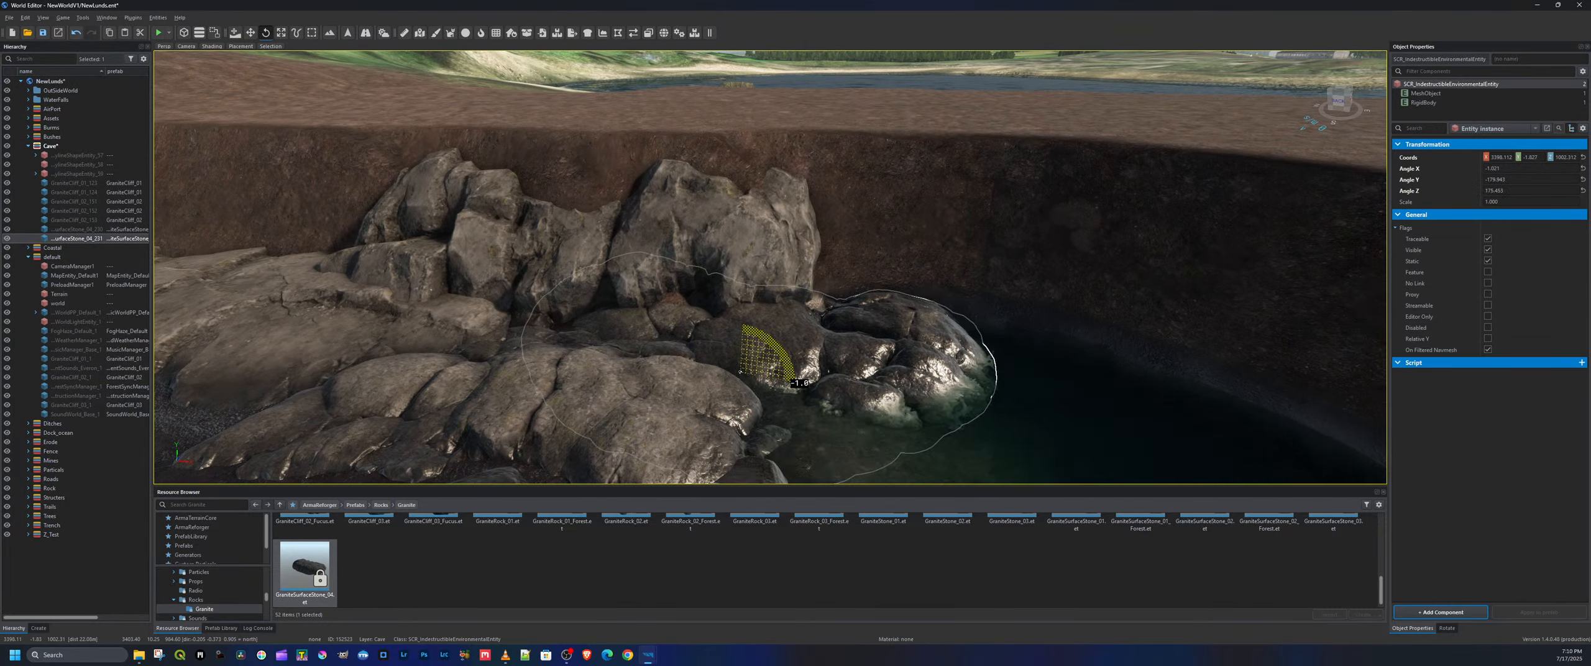
pyautogui.moveTo(791, 378); pyautogui.dragTo(790, 385)
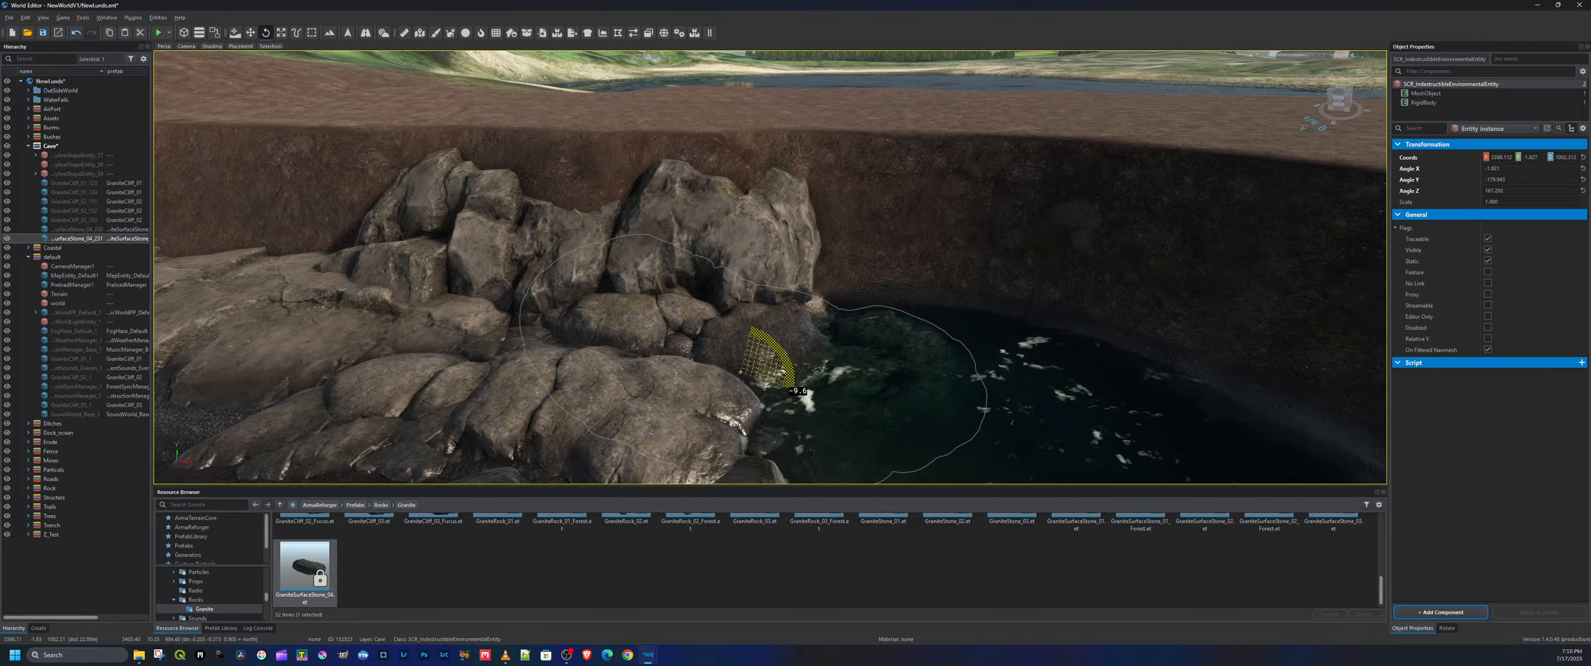
# Save the world with the new trench rocks
pyautogui.moveTo(779, 353); pyautogui.dragTo(560, 360, button='right')
pyautogui.press('w')
pyautogui.press('s')
pyautogui.moveTo(665, 403); pyautogui.dragTo(920, 317, button='right')
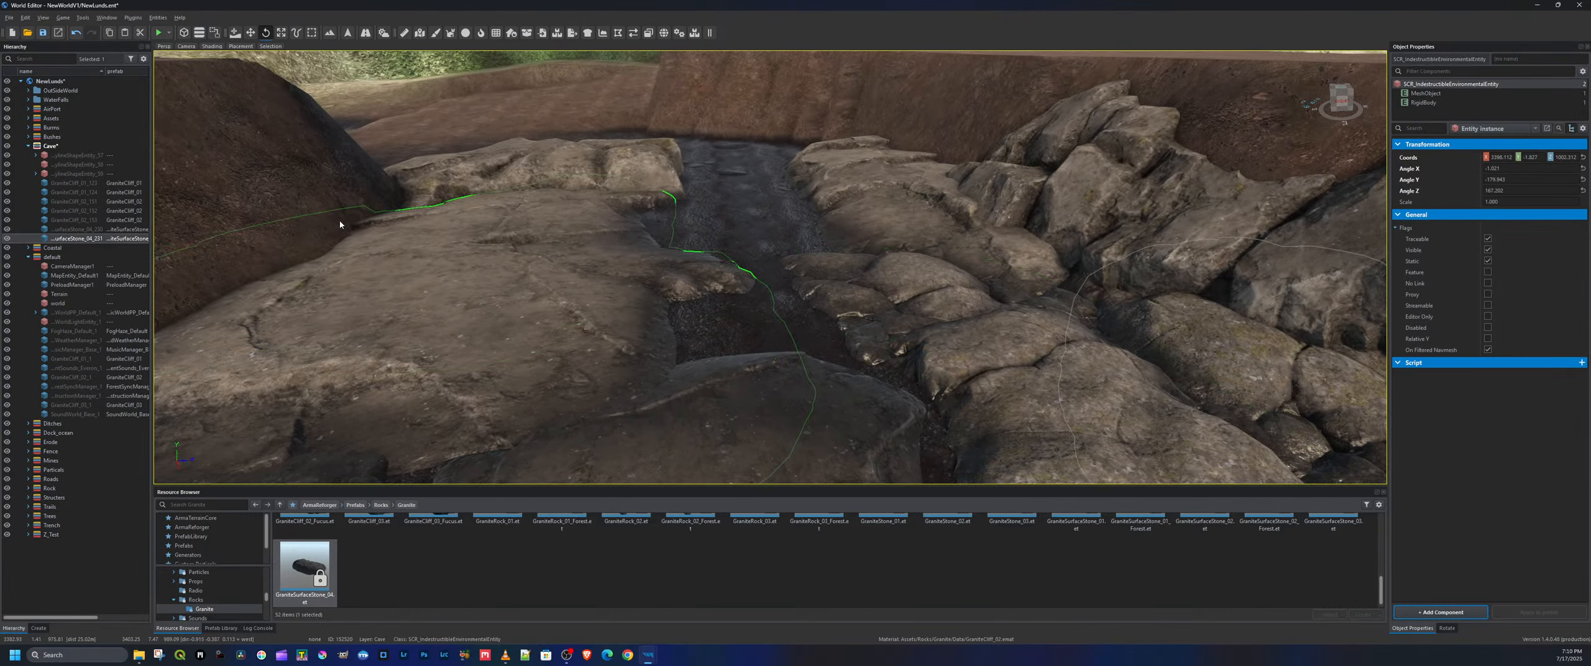
pyautogui.click(44, 33)
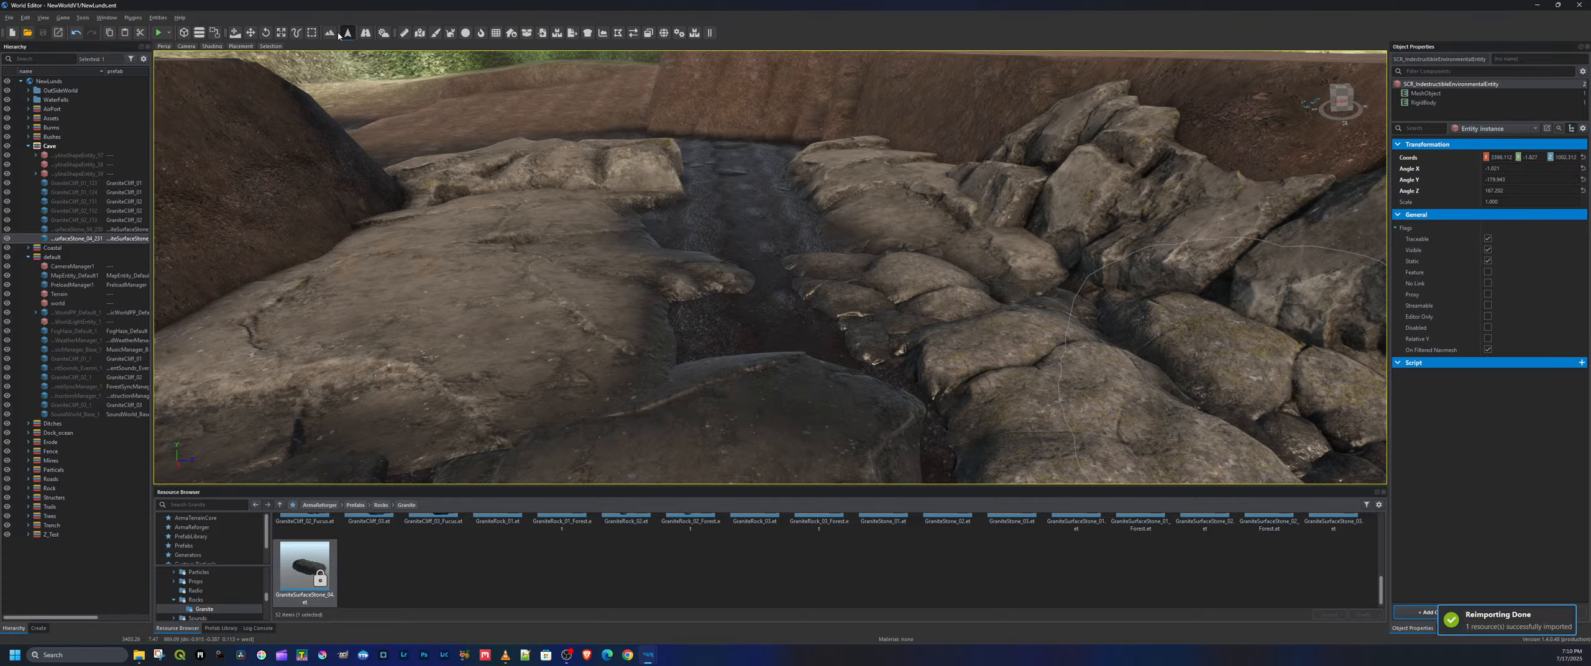
# Play-test the world in third person, examining the rock placement and gaps around the trench's water edge, and return to the editor
pyautogui.click(161, 33)
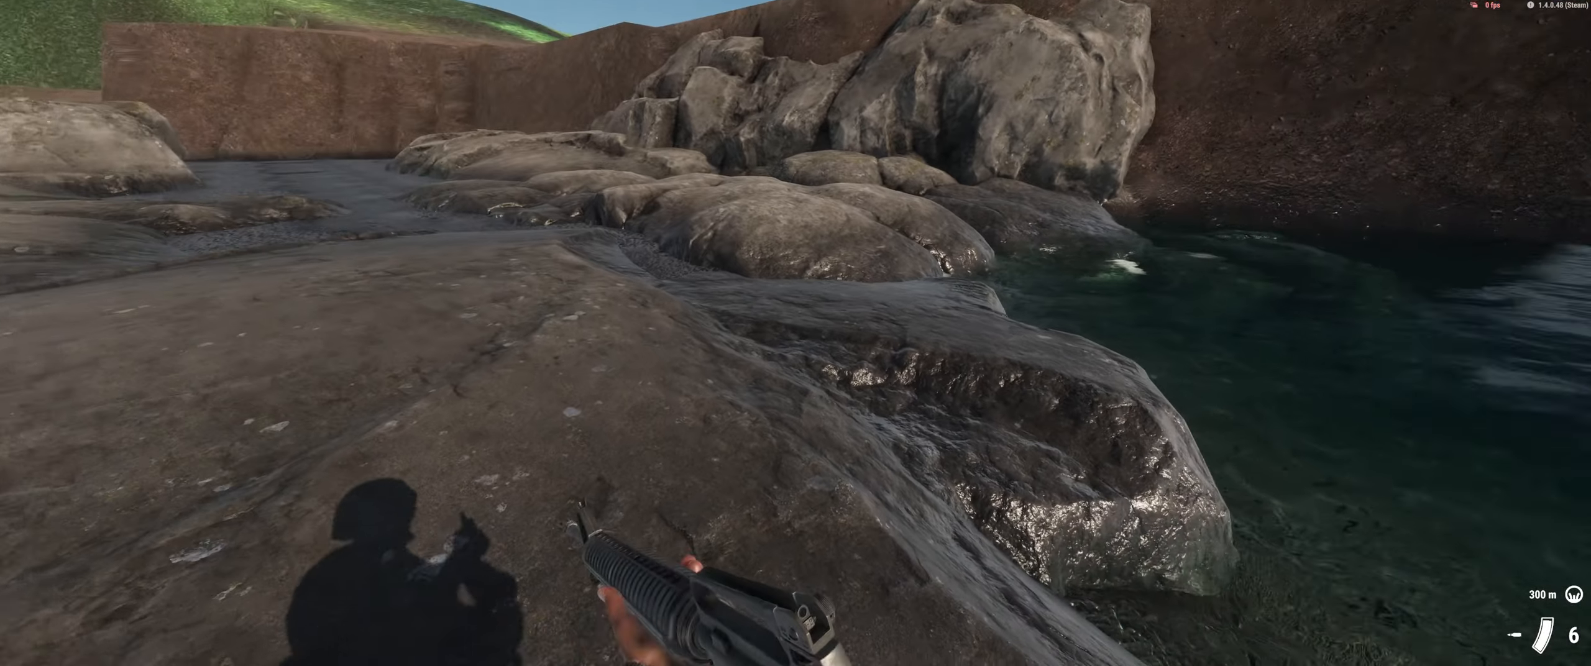
pyautogui.press('w')
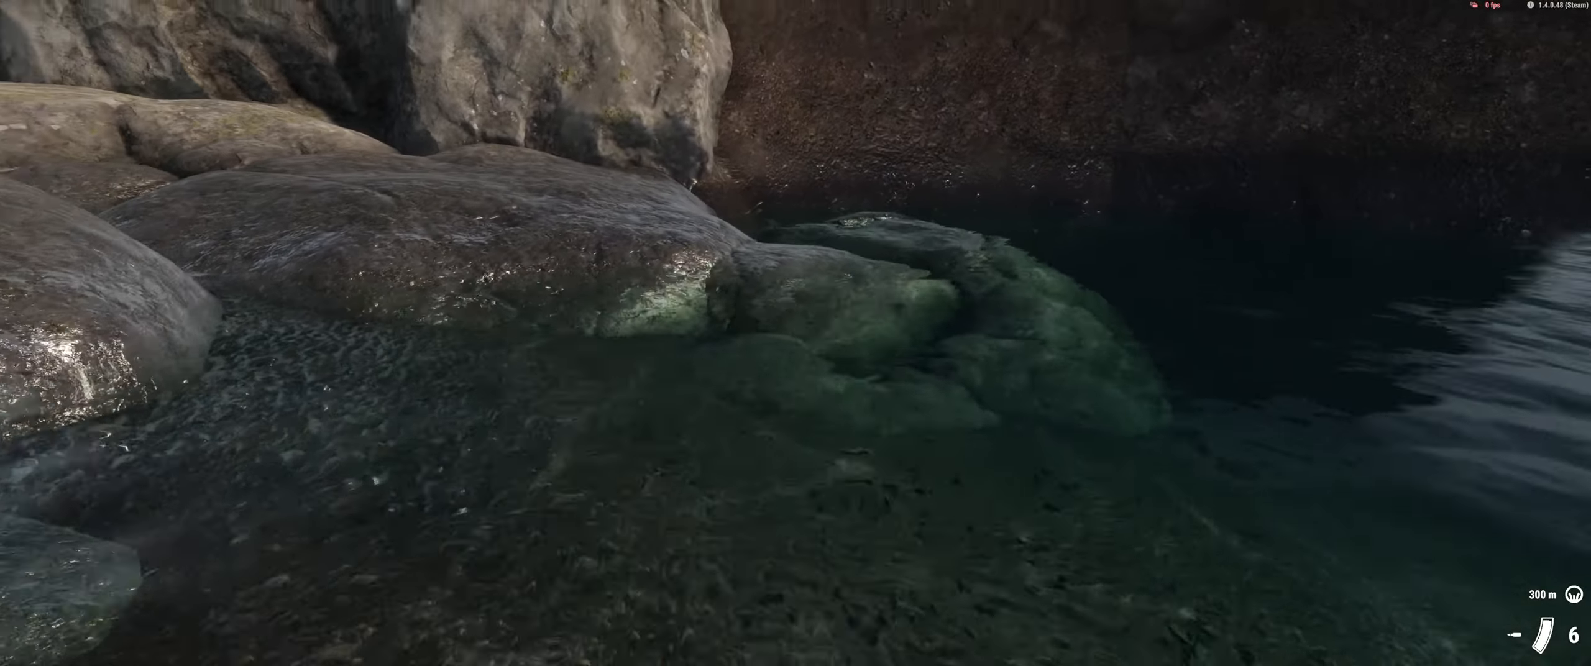
pyautogui.press('w')
pyautogui.press('v')
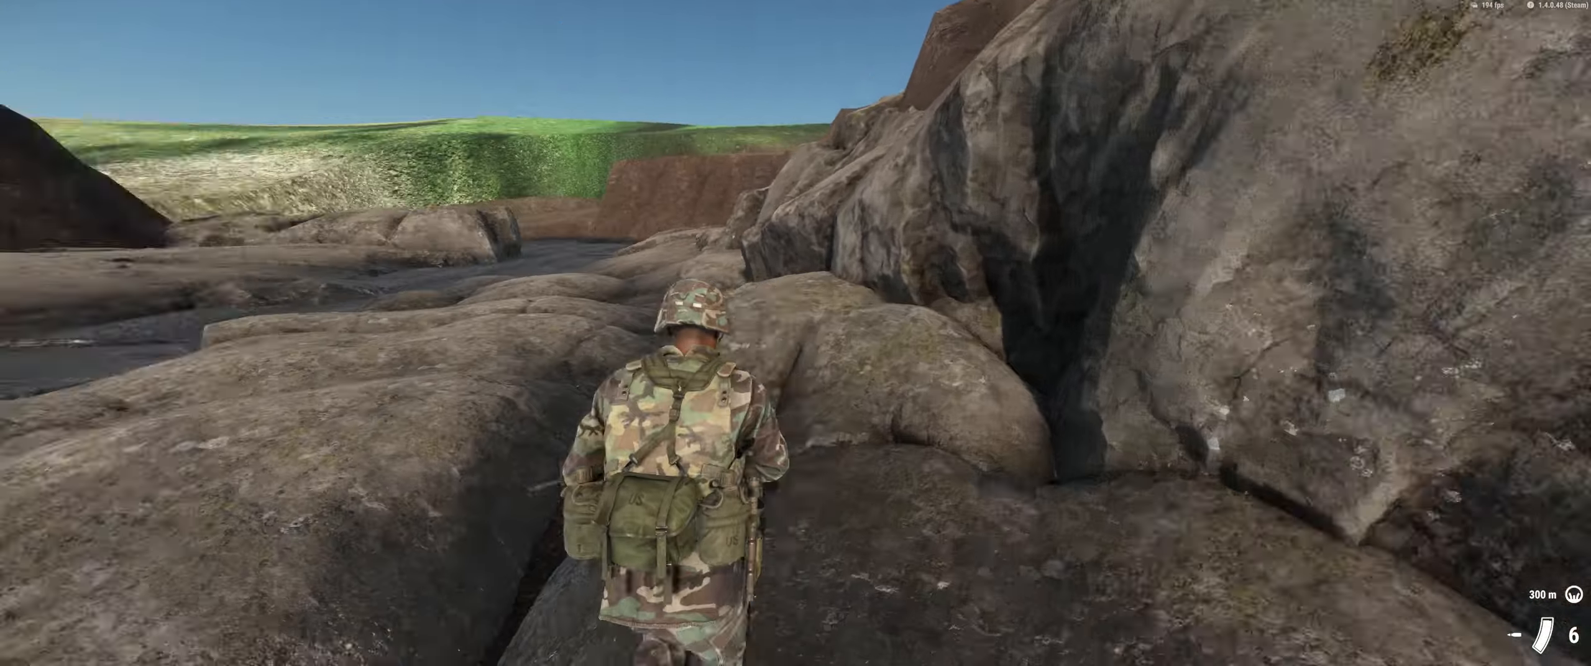
pyautogui.press('w')
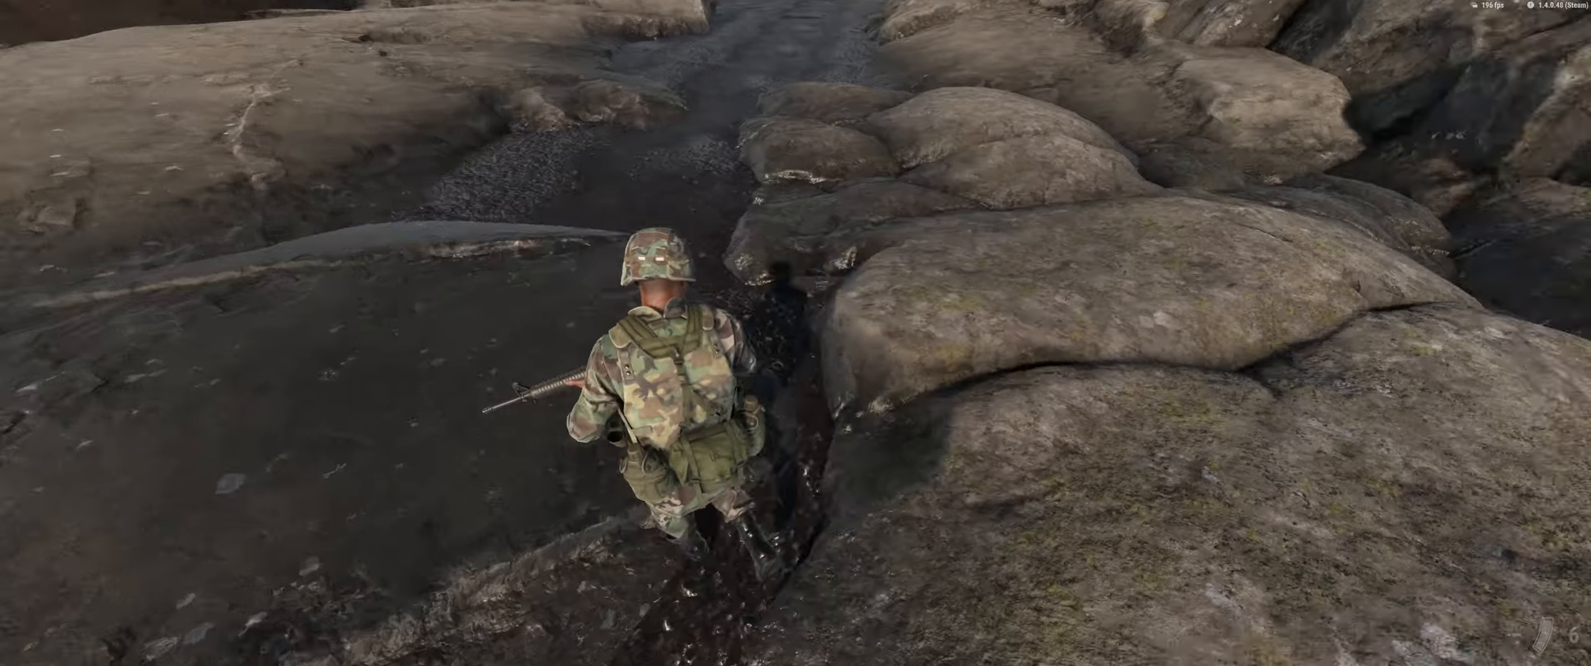
pyautogui.press('w')
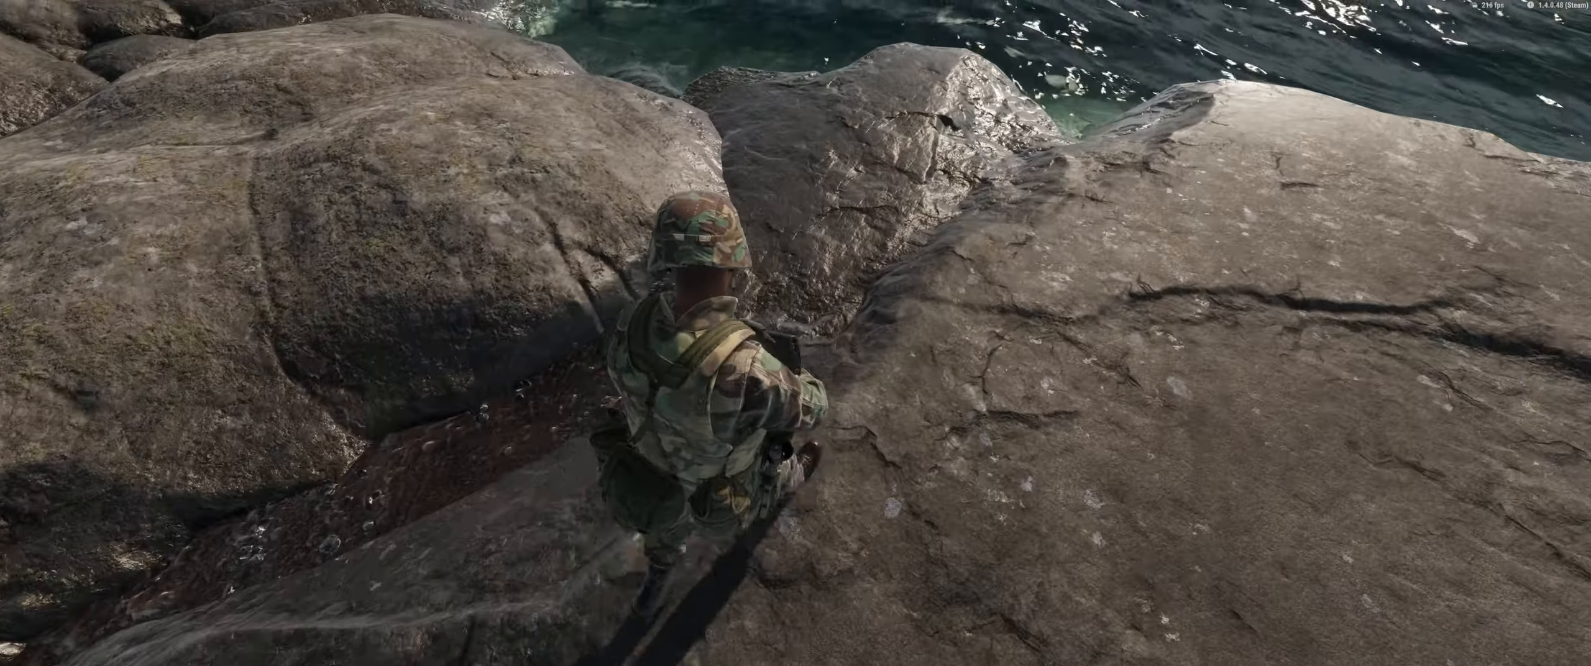
pyautogui.press('w')
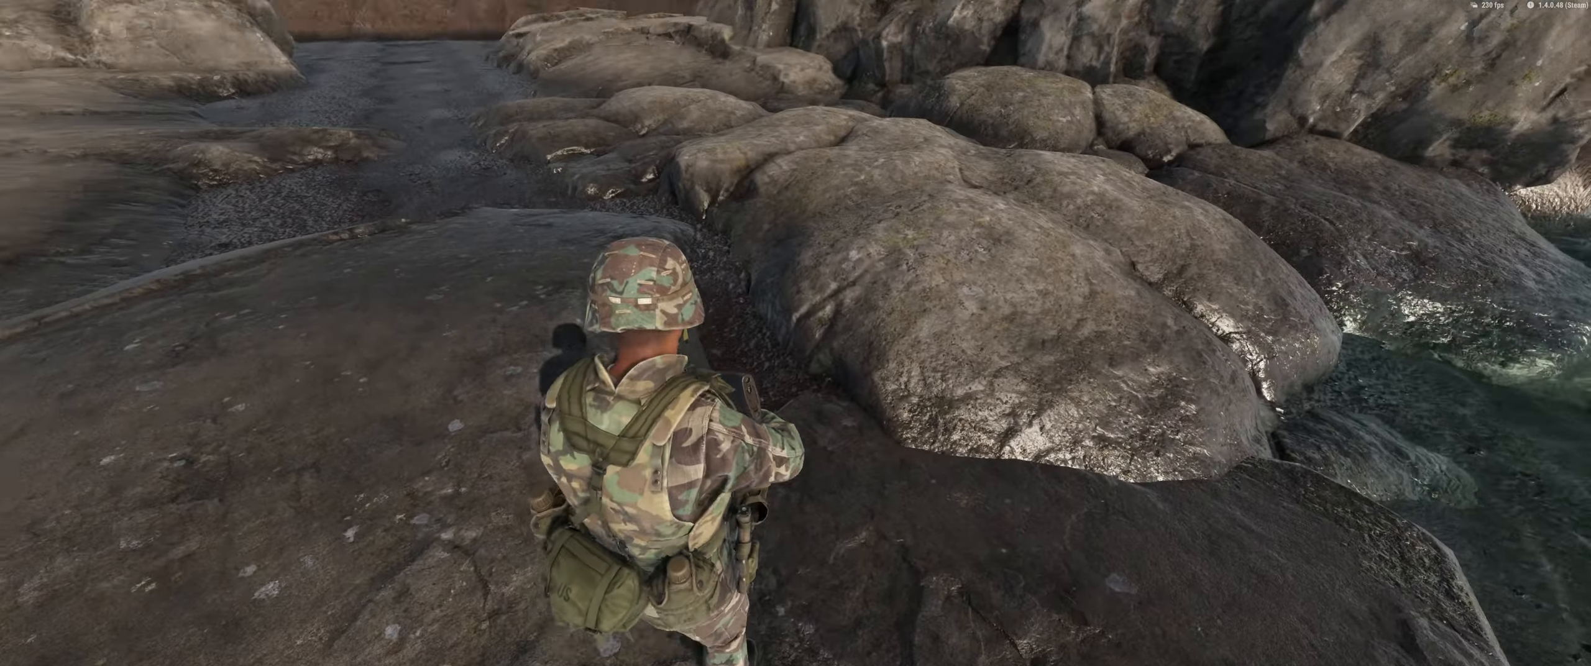
pyautogui.press('Tab')
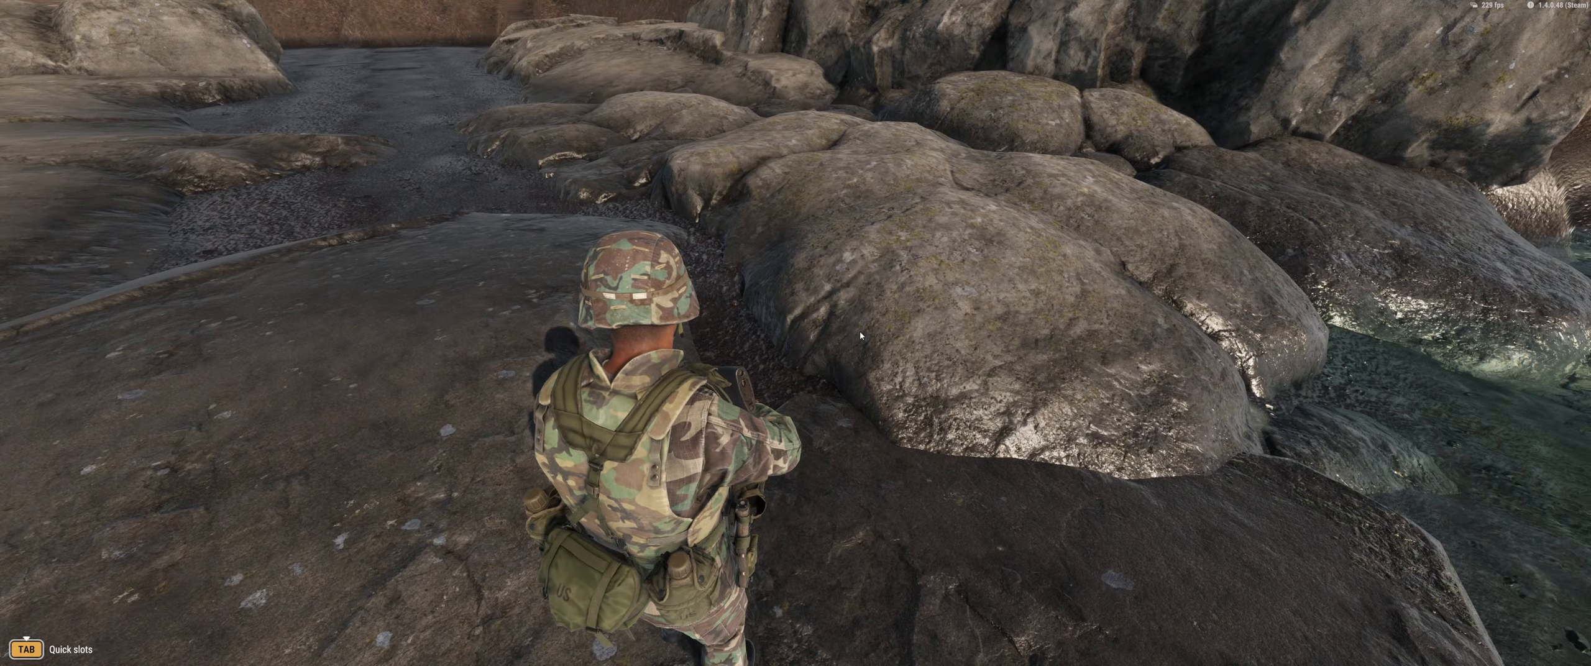
pyautogui.press('Escape')
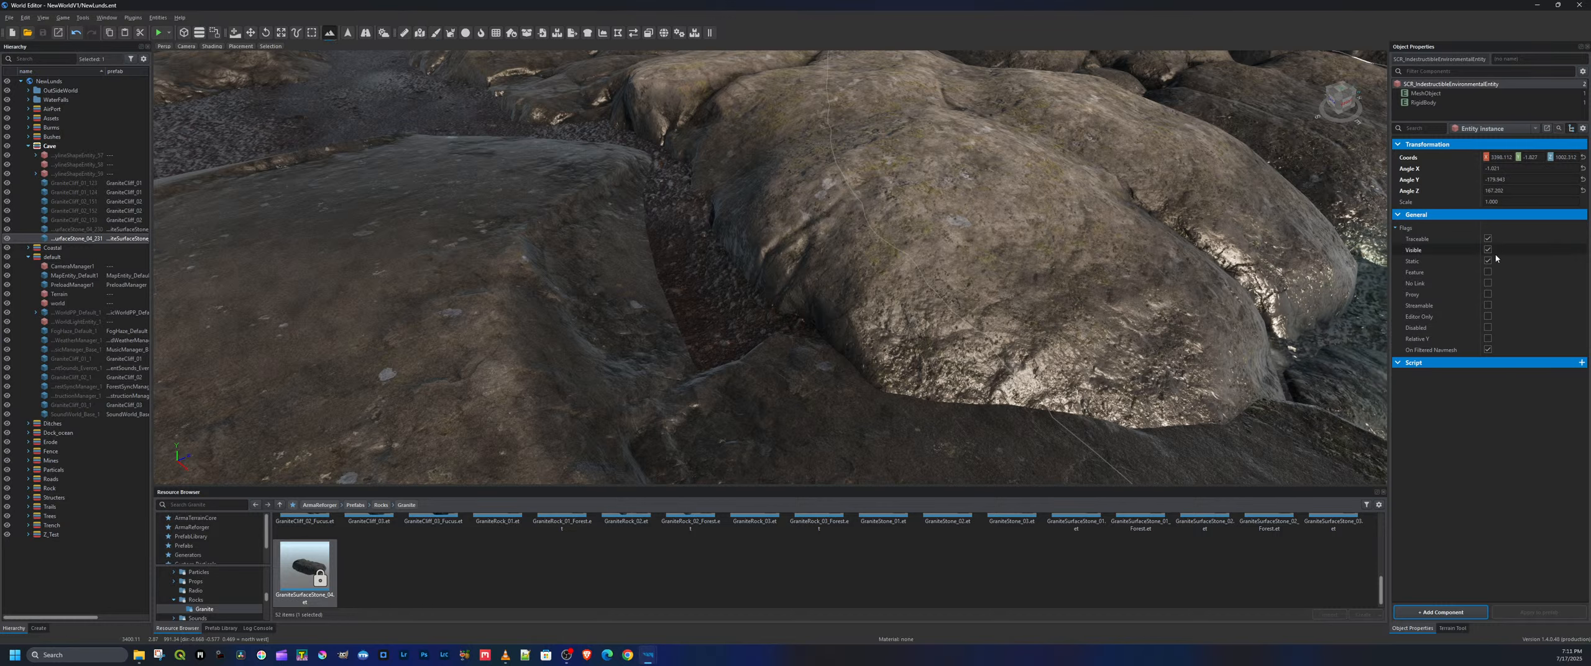
# Paint the terrain in the gap between the granite rocks with the SeaBed_01 surface material
pyautogui.click(1452, 629)
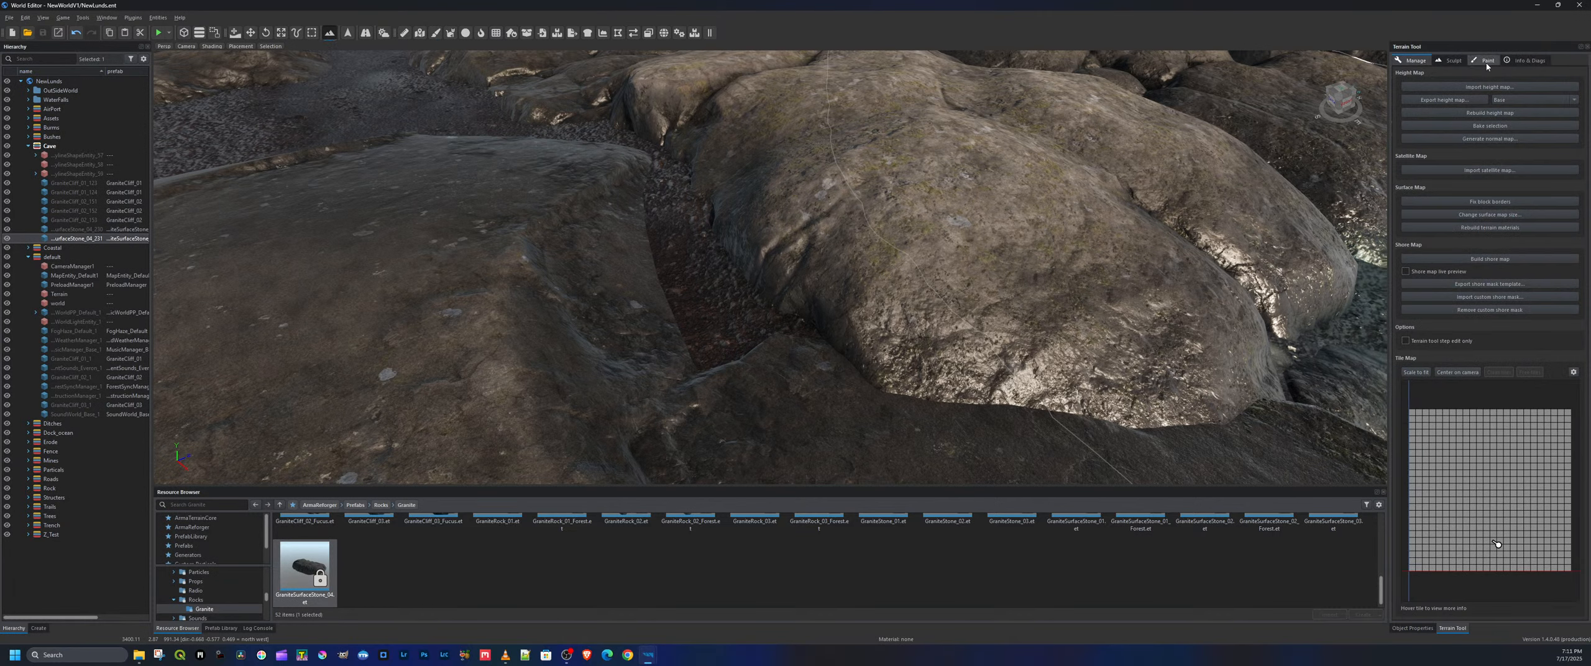
pyautogui.click(1486, 62)
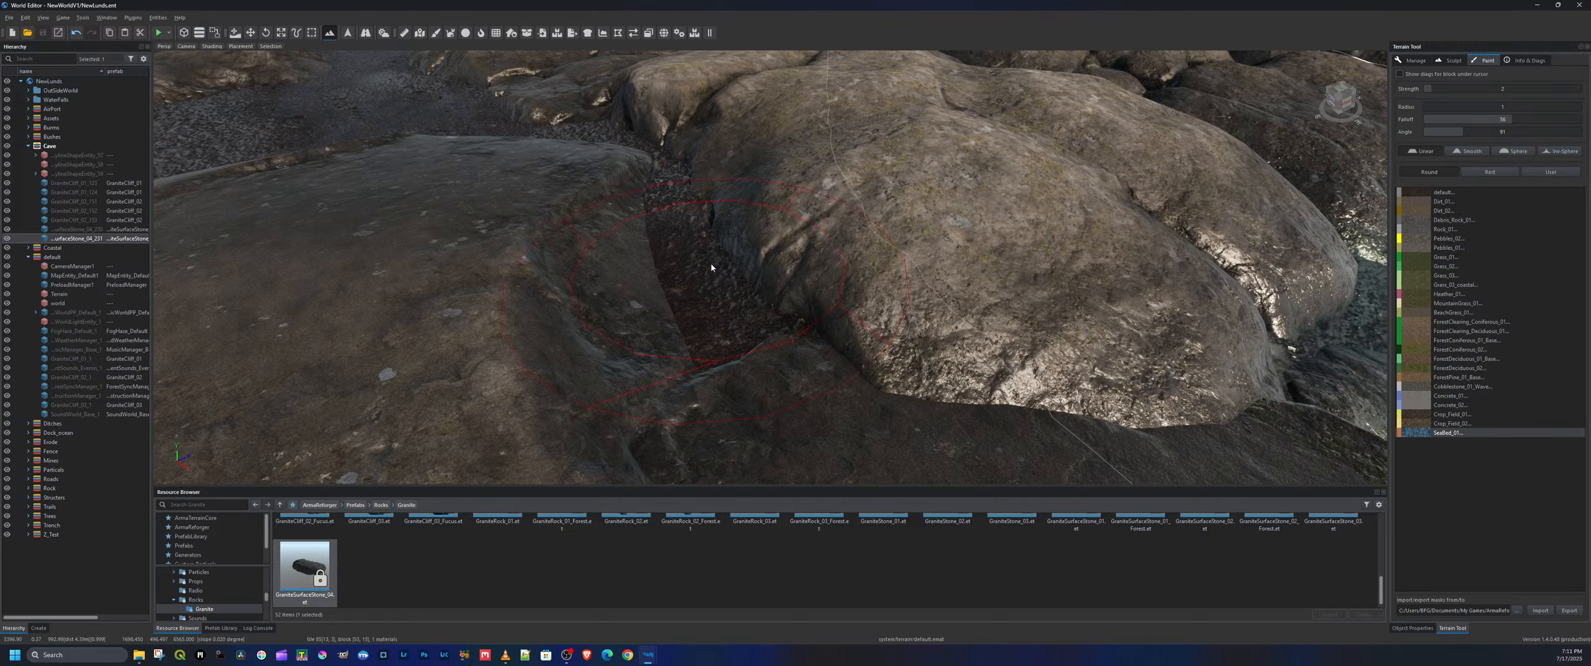
pyautogui.moveTo(702, 292); pyautogui.dragTo(679, 224)
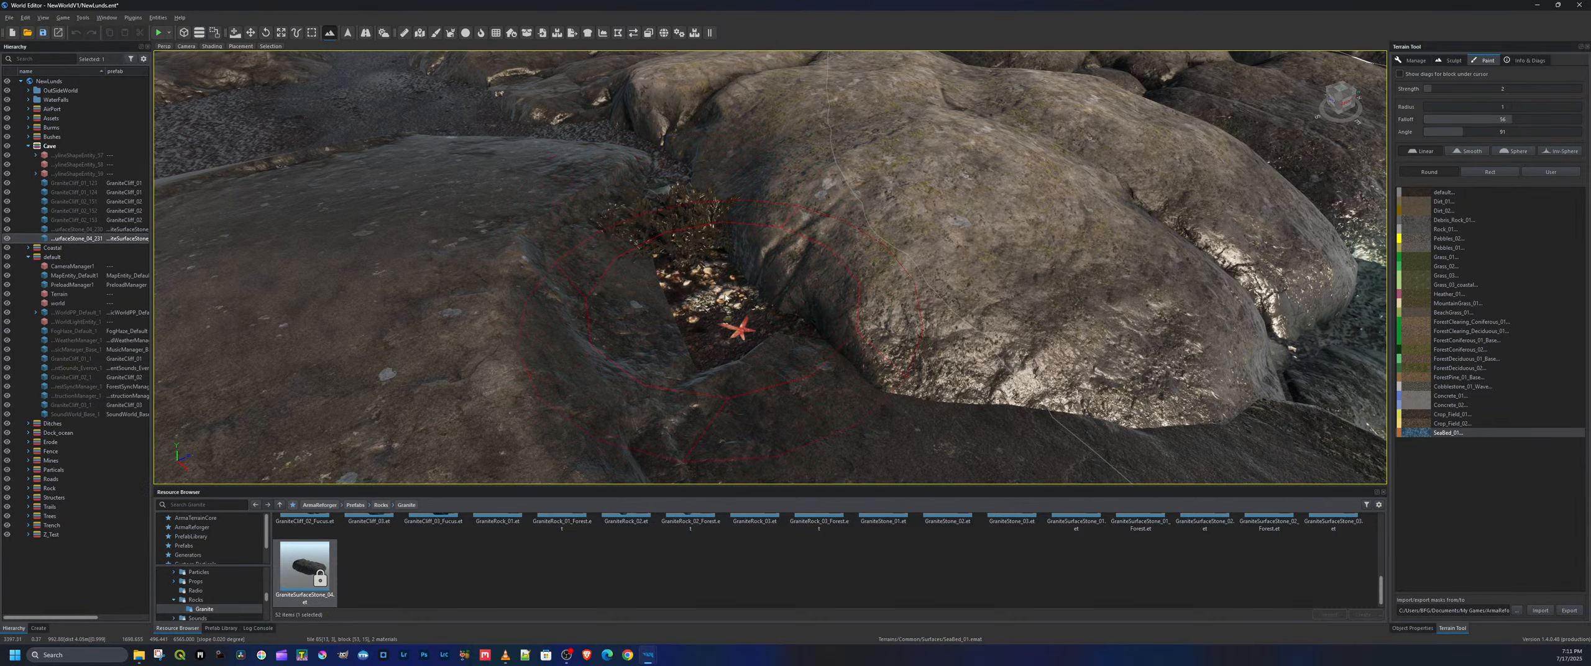
# Paint the SeaBed_01 surface material into the gaps between the granite rocks and onto the trench floor above them
pyautogui.moveTo(519, 129)
pyautogui.mouseDown()
pyautogui.moveTo(678, 230)
pyautogui.moveTo(745, 348)
pyautogui.mouseUp()
pyautogui.moveTo(768, 338)
pyautogui.mouseDown(button='right')
pyautogui.moveTo(870, 367)
pyautogui.moveTo(770, 342)
pyautogui.moveTo(798, 328)
pyautogui.mouseUp(button='right')
pyautogui.moveTo(801, 329)
pyautogui.mouseDown()
pyautogui.moveTo(875, 281)
pyautogui.moveTo(799, 248)
pyautogui.mouseUp()
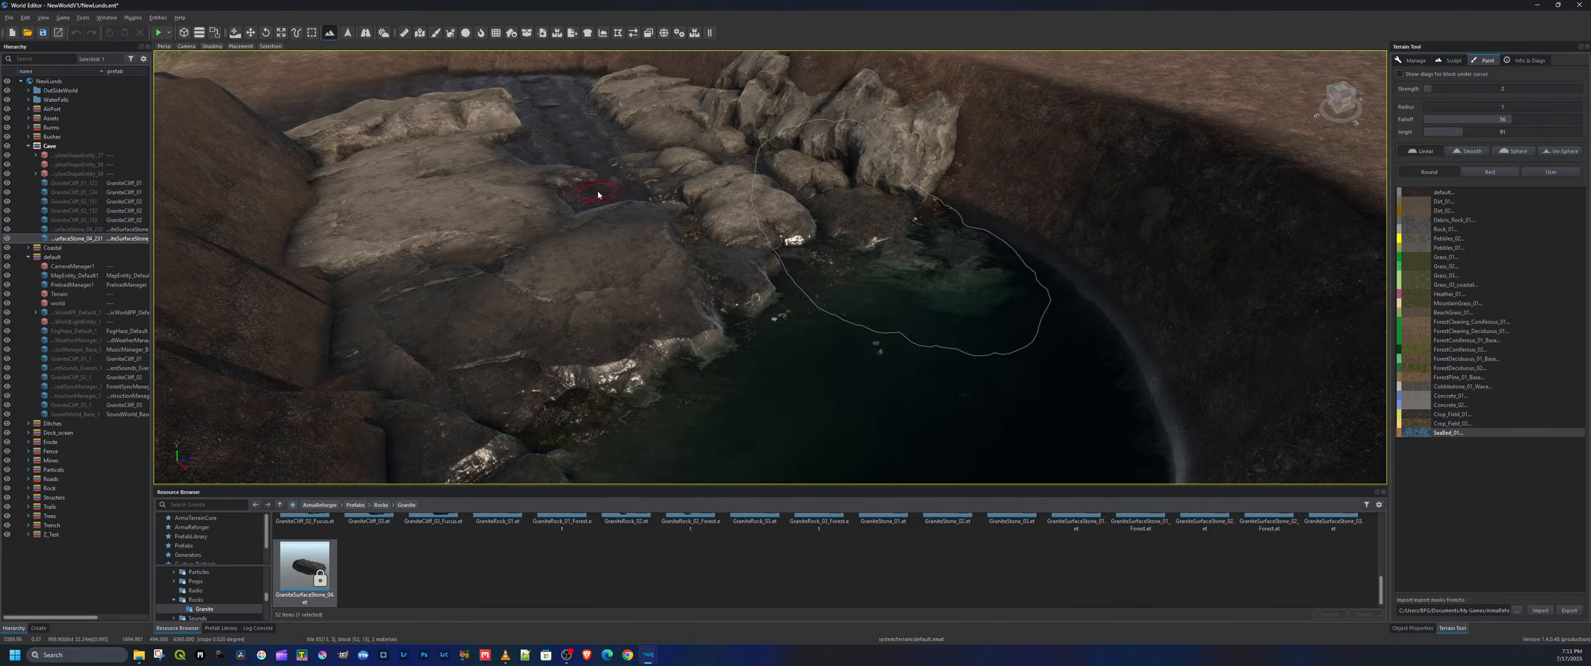
pyautogui.moveTo(599, 202)
pyautogui.mouseDown()
pyautogui.moveTo(604, 184)
pyautogui.moveTo(561, 194)
pyautogui.moveTo(611, 185)
pyautogui.mouseUp()
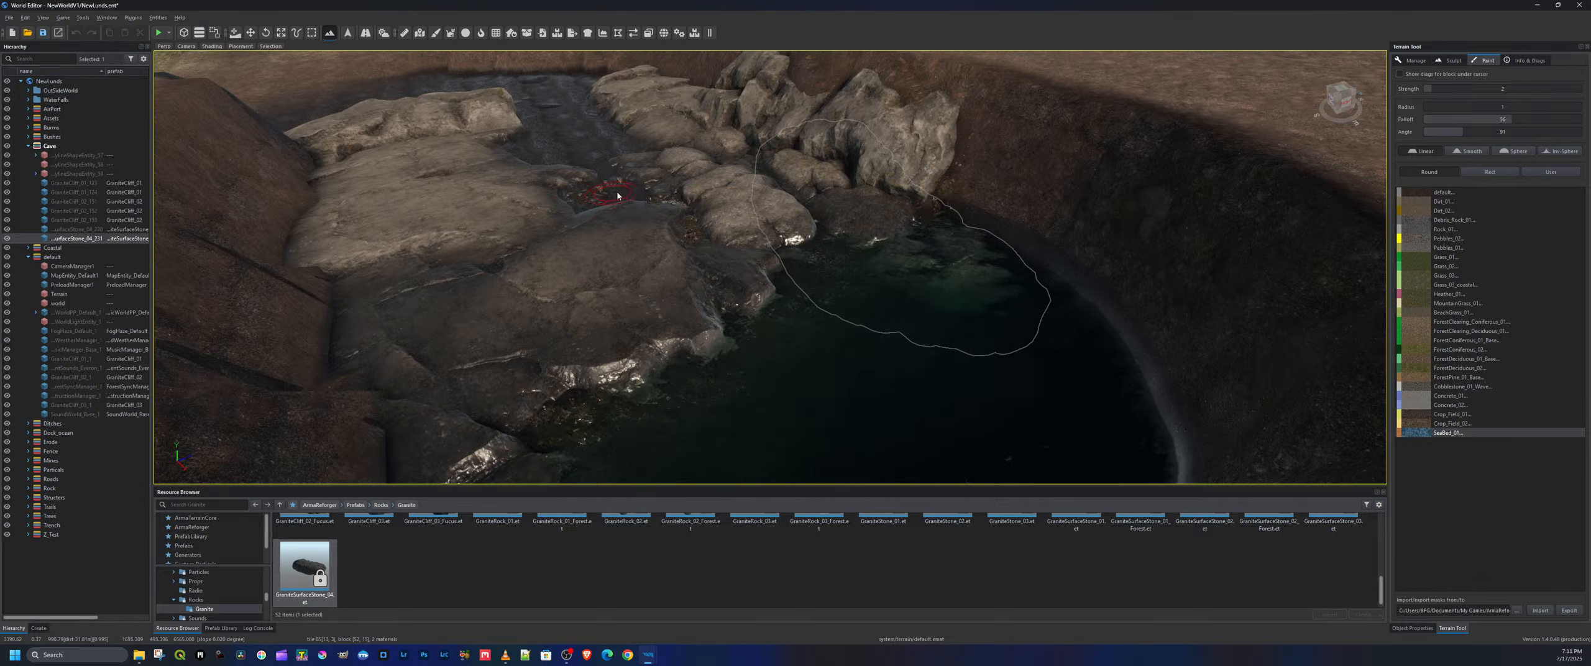
# Paint Debris_Rock_01 over the upper trench floor and the underwater bed of the pool, and save the world
pyautogui.click(1482, 220)
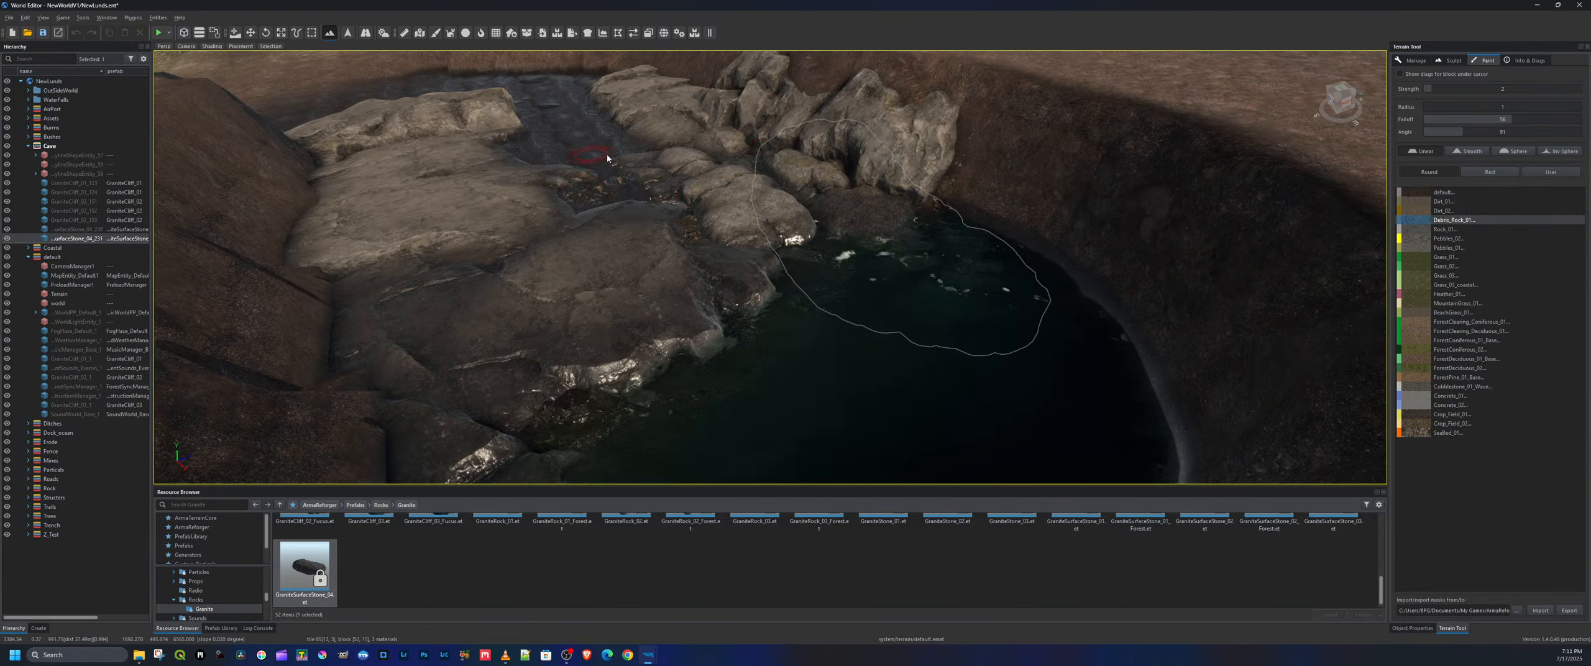
pyautogui.moveTo(591, 169)
pyautogui.mouseDown()
pyautogui.moveTo(711, 160)
pyautogui.moveTo(611, 178)
pyautogui.moveTo(637, 197)
pyautogui.mouseUp()
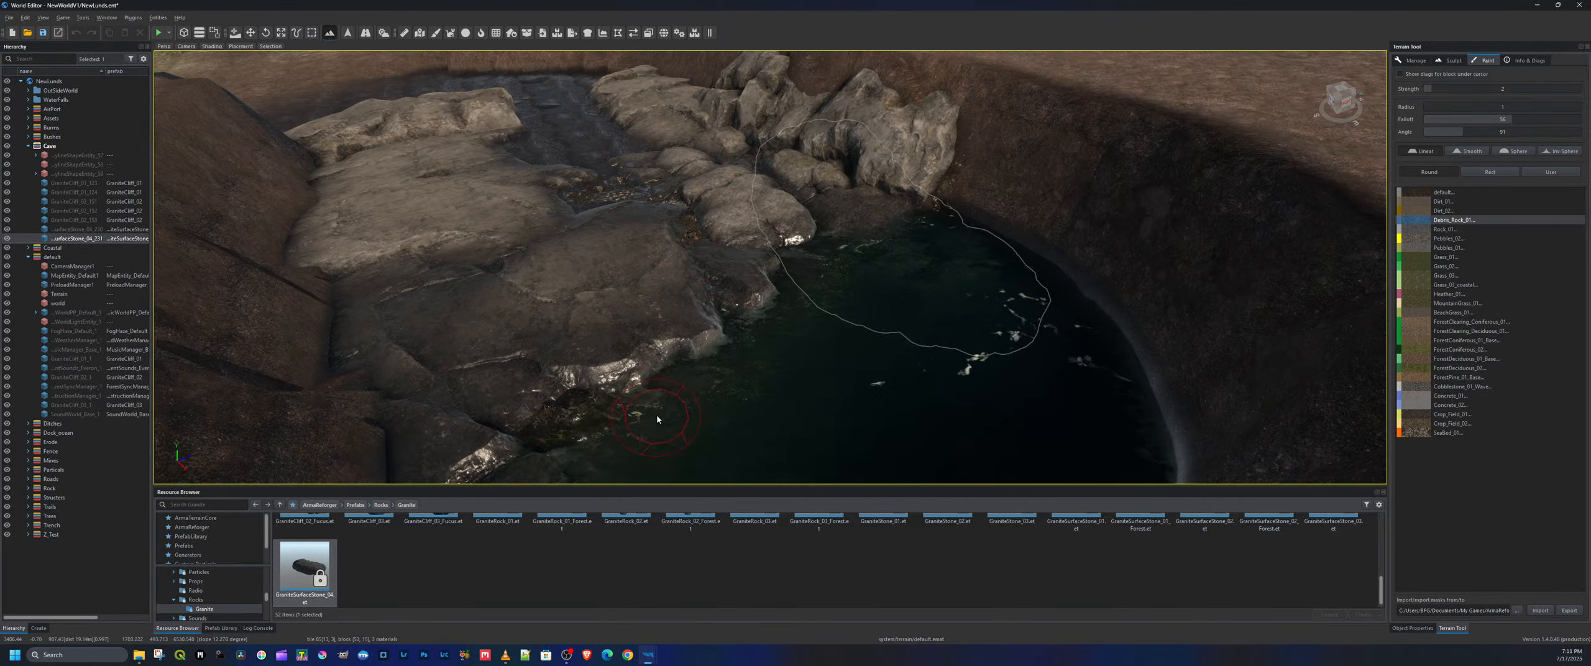
pyautogui.moveTo(953, 308)
pyautogui.mouseDown()
pyautogui.moveTo(854, 275)
pyautogui.moveTo(749, 274)
pyautogui.moveTo(795, 273)
pyautogui.mouseUp()
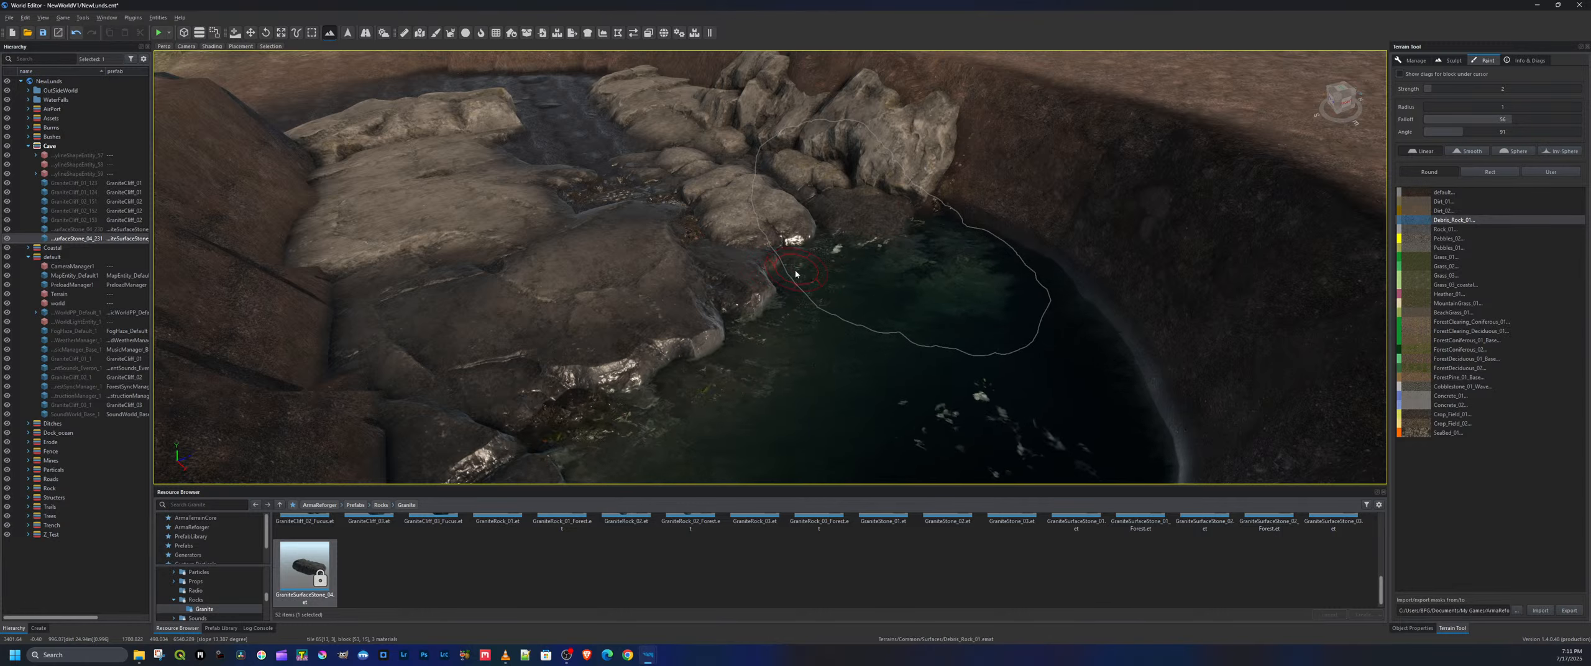
pyautogui.hotkey('ctrl', 's')
# Place a GraniteCliff_02 at the inland end of the trench, rotate it flat, and sink it into the floor beside the existing rocks
pyautogui.moveTo(795, 273)
pyautogui.mouseDown(button='right')
pyautogui.moveTo(634, 148)
pyautogui.moveTo(817, 398)
pyautogui.moveTo(821, 370)
pyautogui.moveTo(715, 359)
pyautogui.moveTo(746, 374)
pyautogui.moveTo(387, 127)
pyautogui.moveTo(965, 217)
pyautogui.moveTo(666, 295)
pyautogui.mouseUp(button='right')
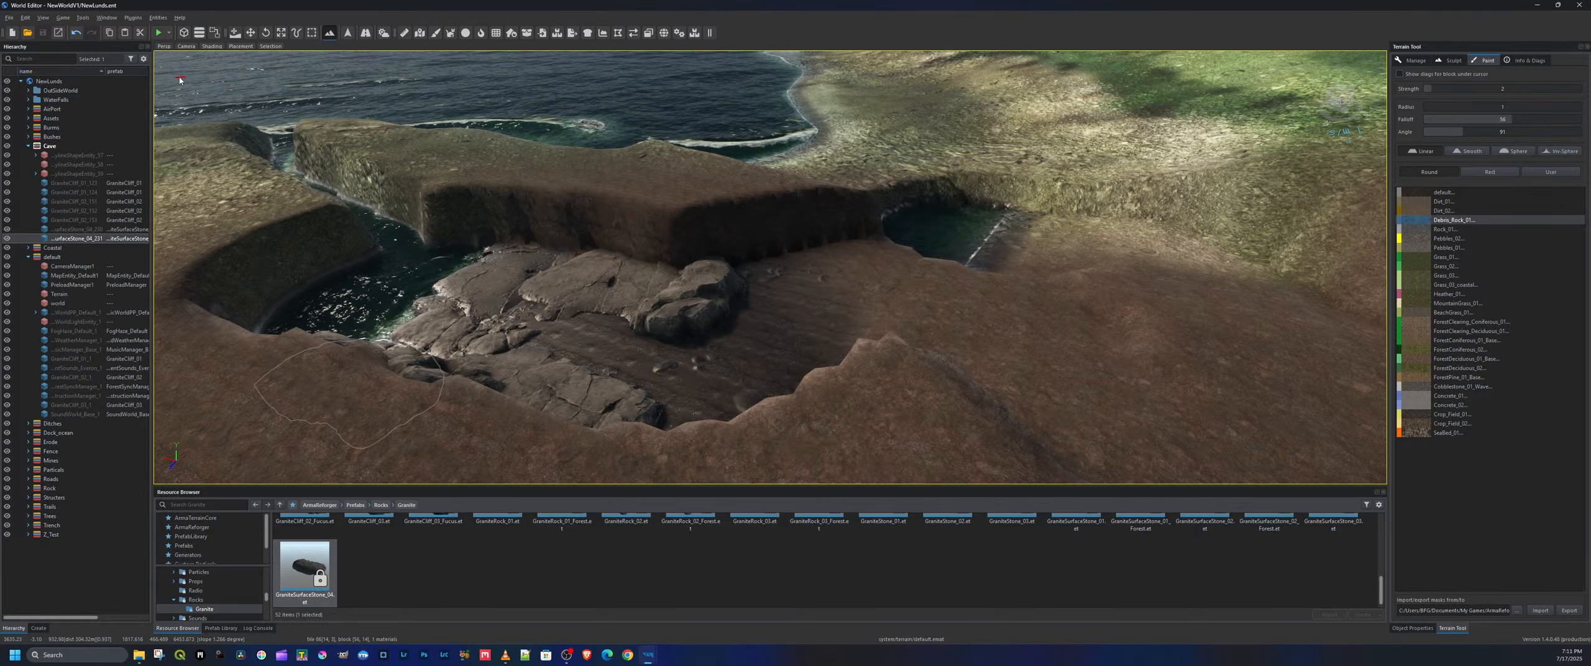
pyautogui.scroll(3, 721, 540)
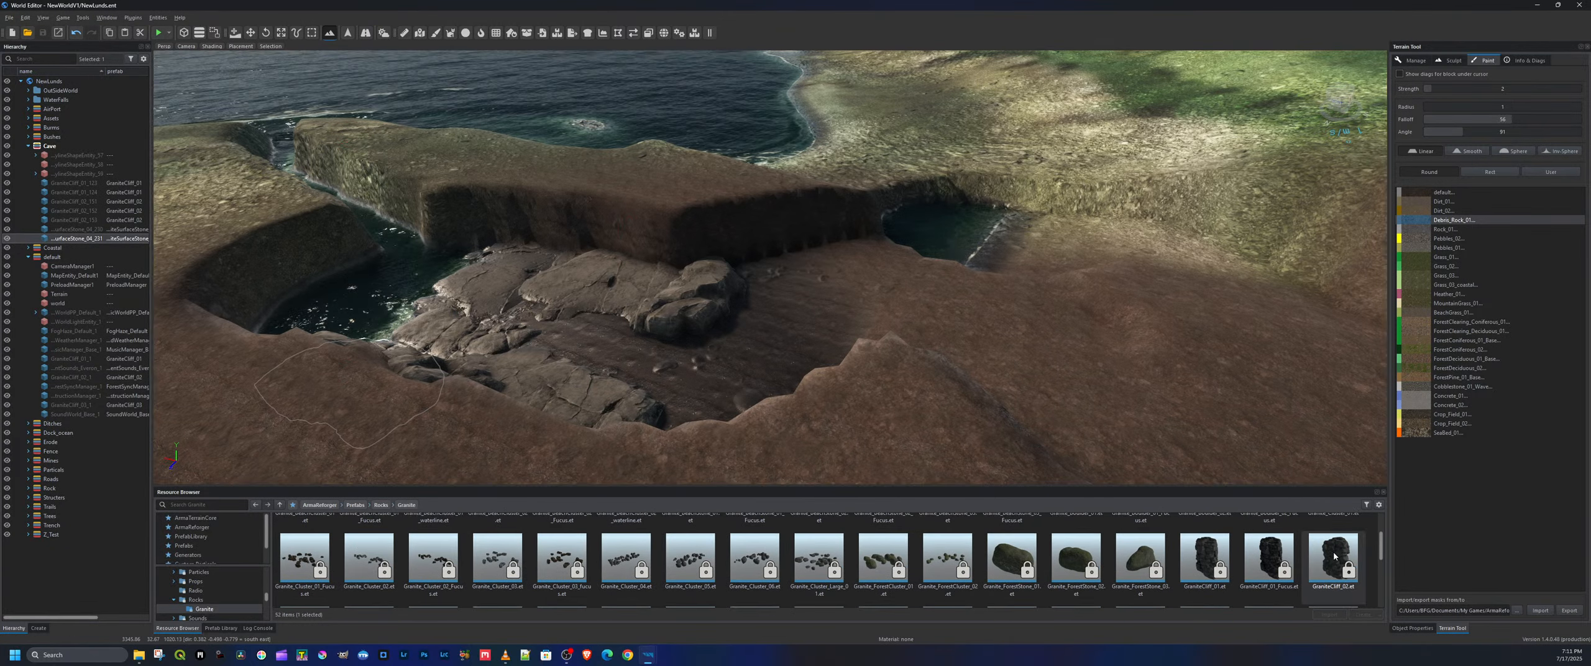
pyautogui.moveTo(1339, 549); pyautogui.dragTo(823, 336)
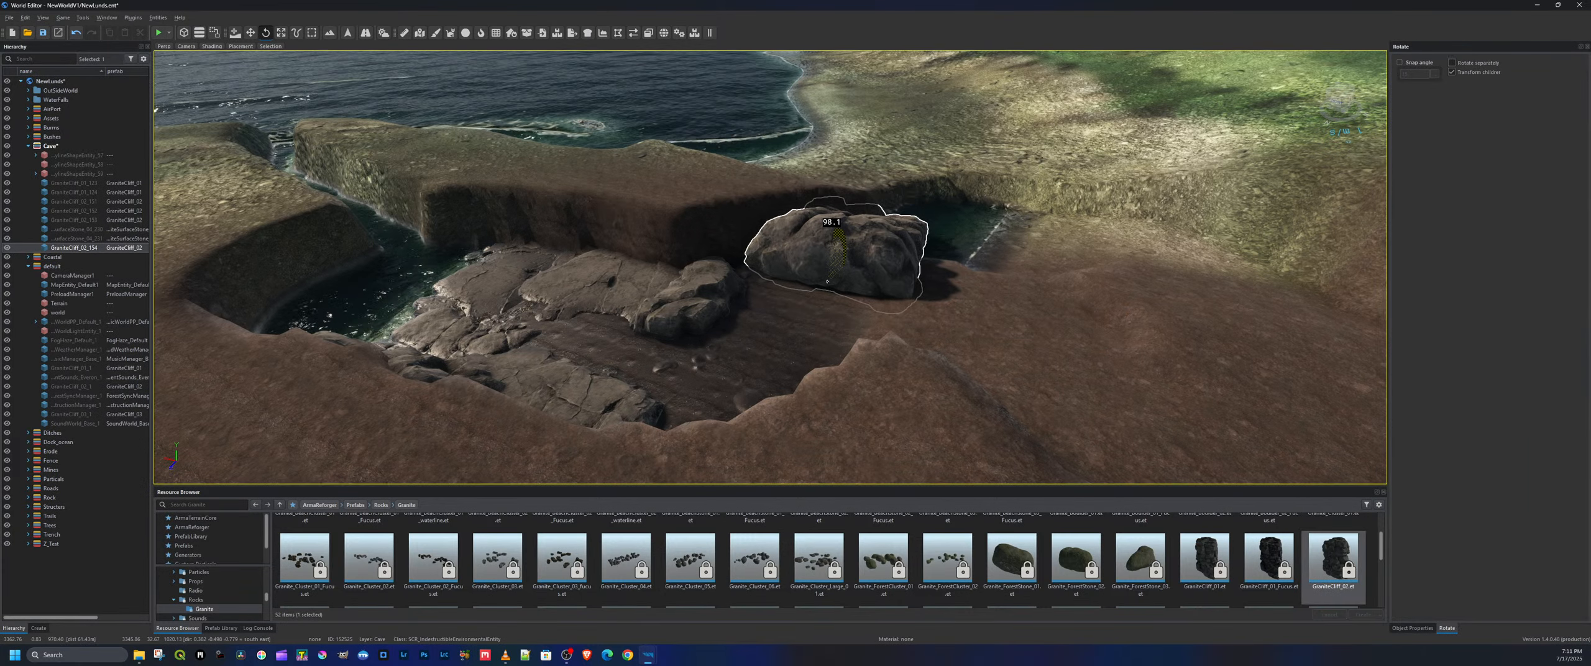
pyautogui.press('w')
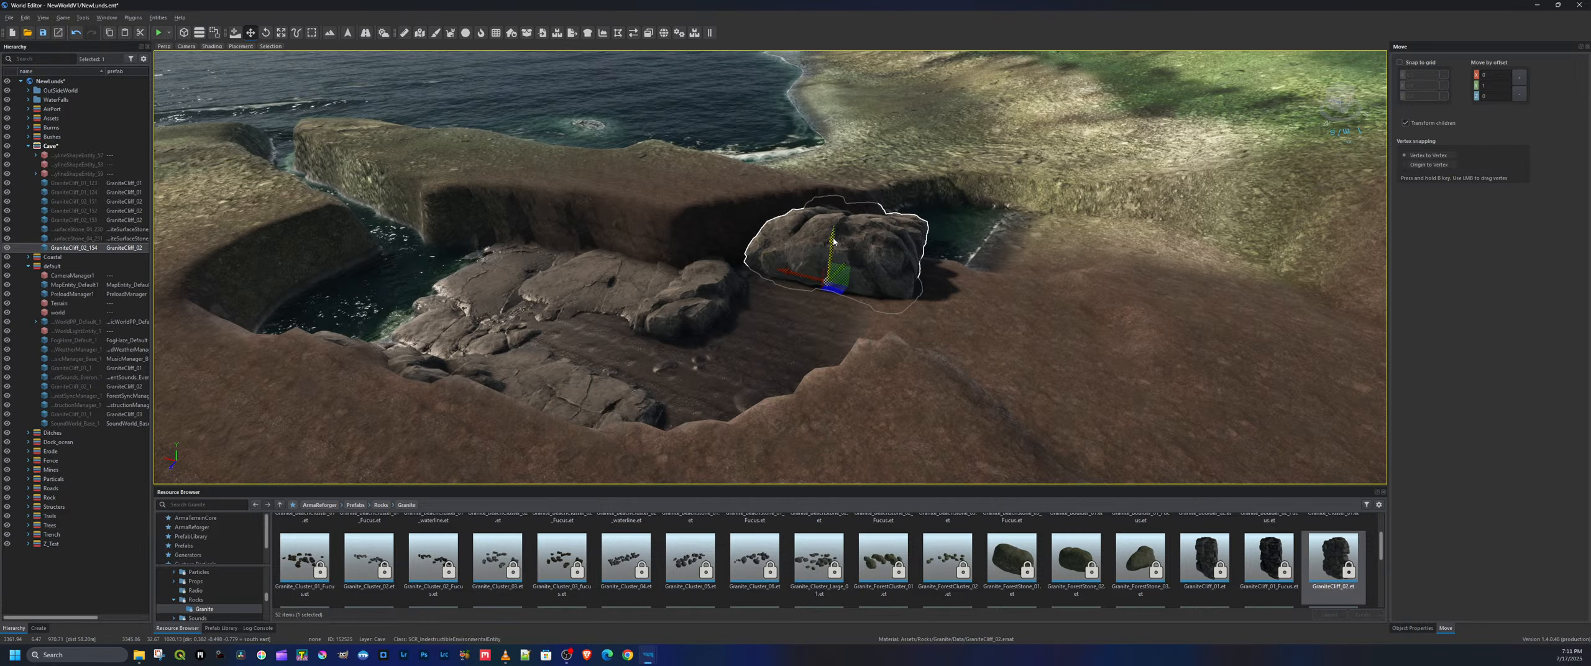
pyautogui.moveTo(833, 242); pyautogui.dragTo(737, 298)
pyautogui.press('e')
pyautogui.press('w')
pyautogui.moveTo(826, 272); pyautogui.dragTo(748, 251)
pyautogui.press('w')
# Add another GraniteCliff_02 between the trench and the side pool, rotate it, and push it back into the earth wall
pyautogui.moveTo(749, 251); pyautogui.dragTo(887, 270, button='right')
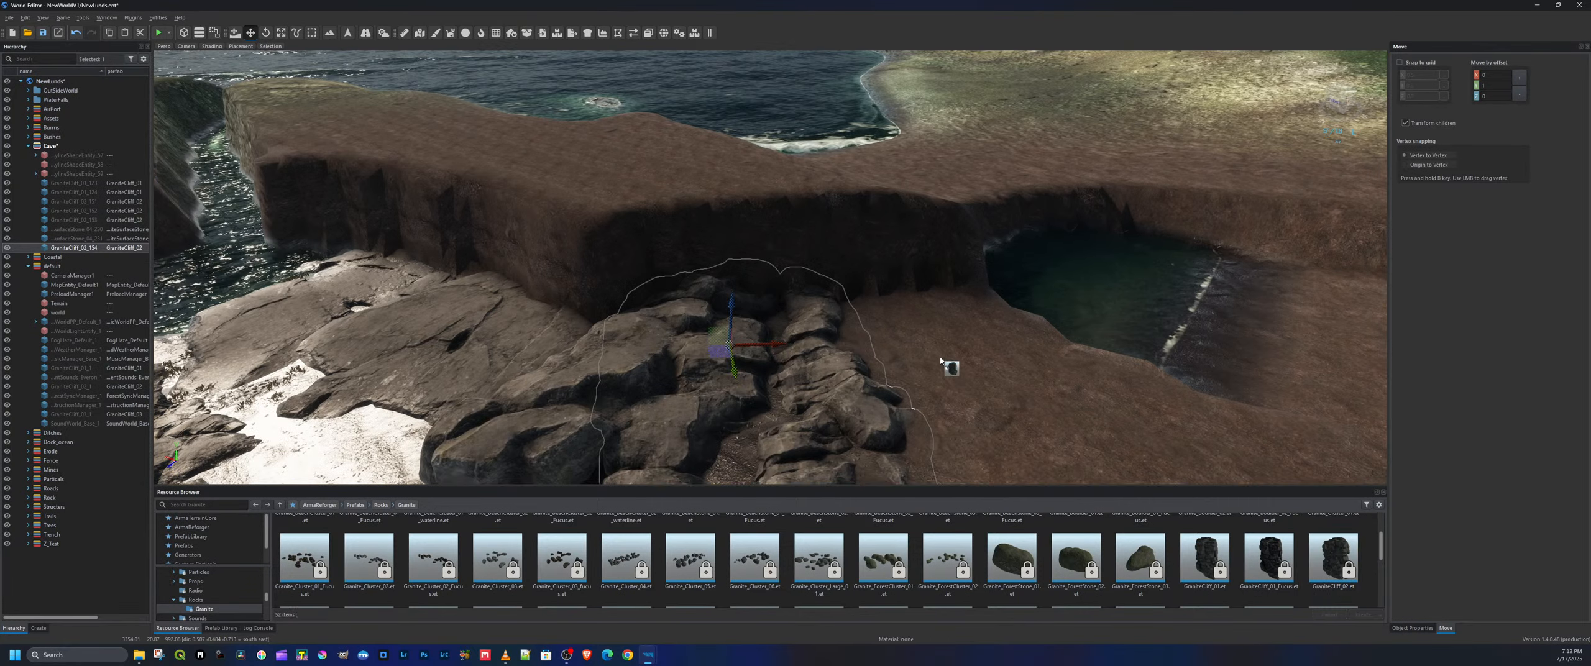
pyautogui.moveTo(905, 330); pyautogui.dragTo(941, 343)
pyautogui.press('e')
pyautogui.press('w')
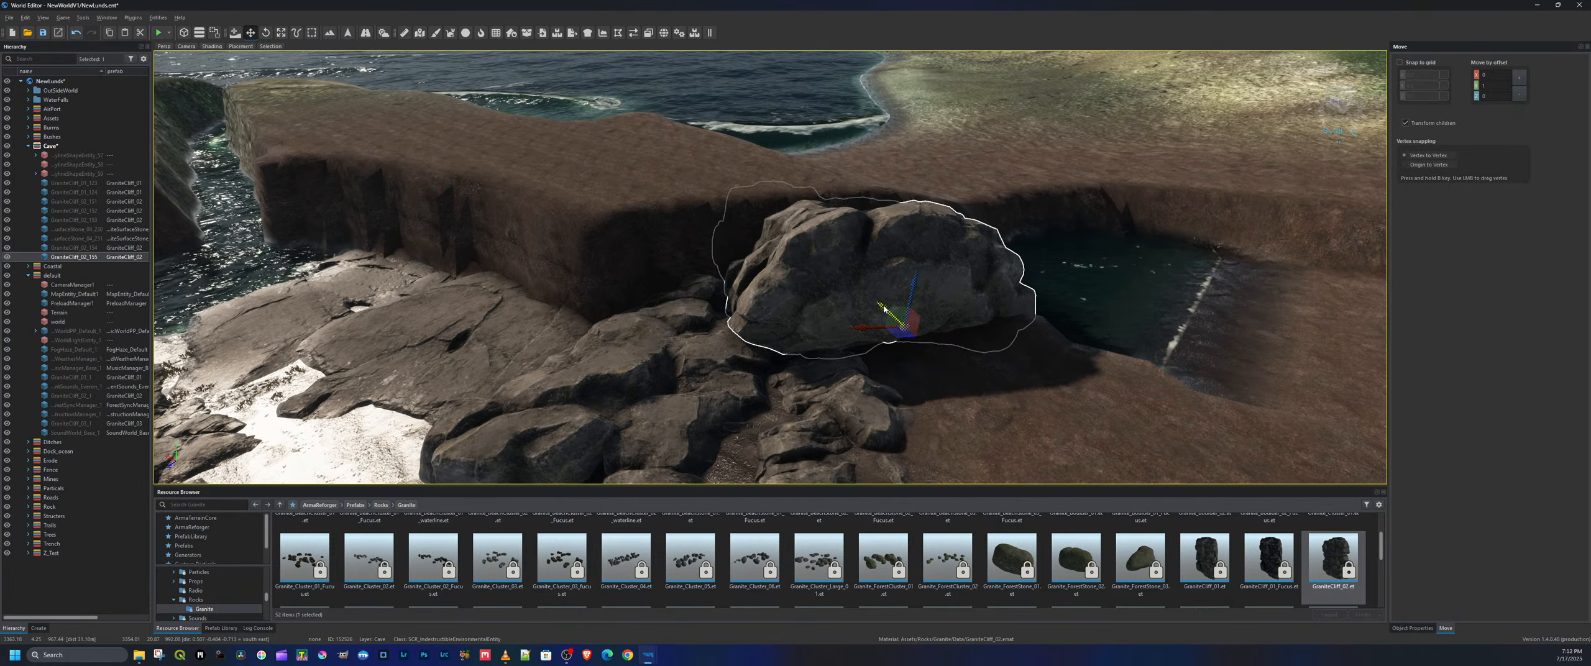
pyautogui.moveTo(878, 309); pyautogui.dragTo(872, 261)
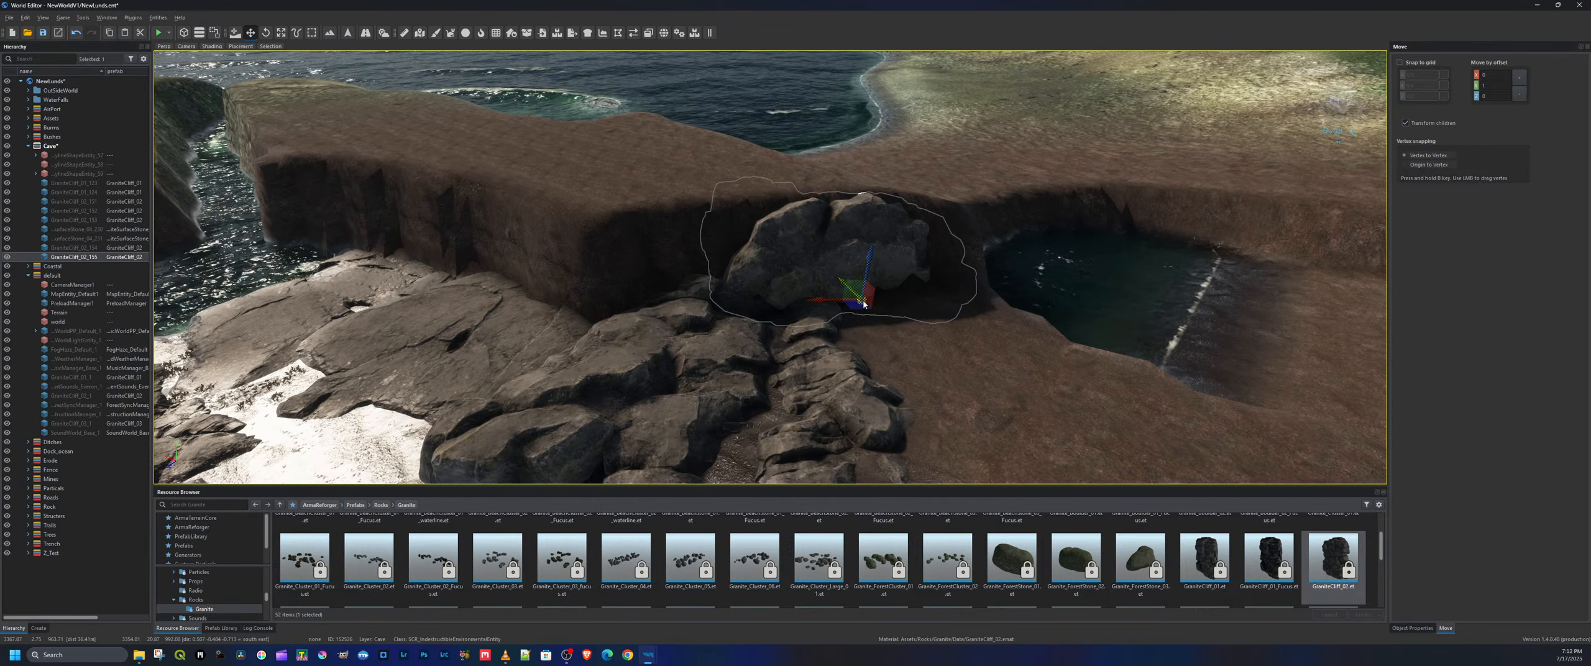
# Duplicate the GraniteCliff_02 and move the copy across the trench to the opposite bank
pyautogui.keyDown('shift'); pyautogui.moveTo(863, 303); pyautogui.dragTo(698, 227); pyautogui.keyUp('shift')
pyautogui.moveTo(699, 228); pyautogui.dragTo(650, 230, button='right')
pyautogui.press('w')
pyautogui.press('d')
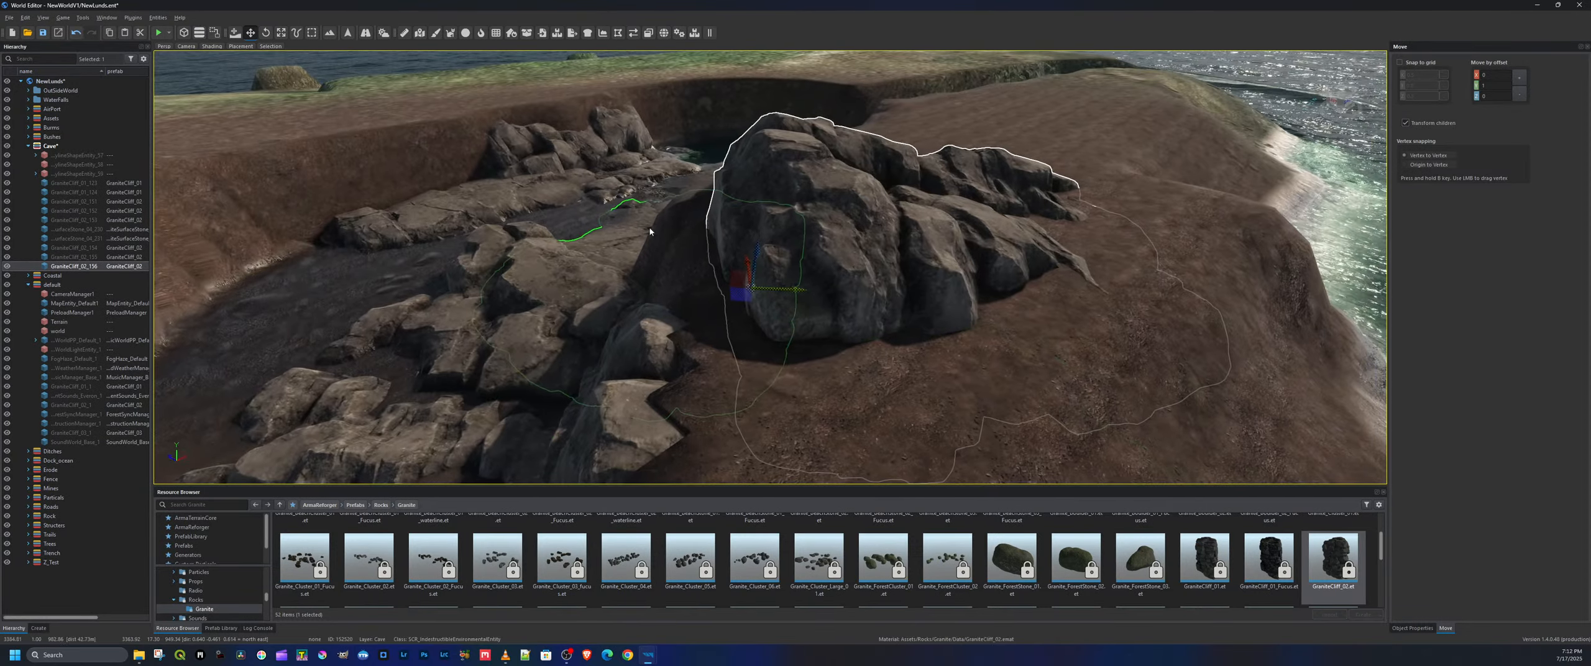
pyautogui.moveTo(767, 290); pyautogui.dragTo(255, 275)
pyautogui.press('a')
pyautogui.moveTo(736, 285); pyautogui.dragTo(766, 288, button='right')
pyautogui.press('s')
pyautogui.moveTo(757, 253); pyautogui.dragTo(312, 215)
# Rotate the copied cliff level and sink it into the top of the opposite bank
pyautogui.press('e')
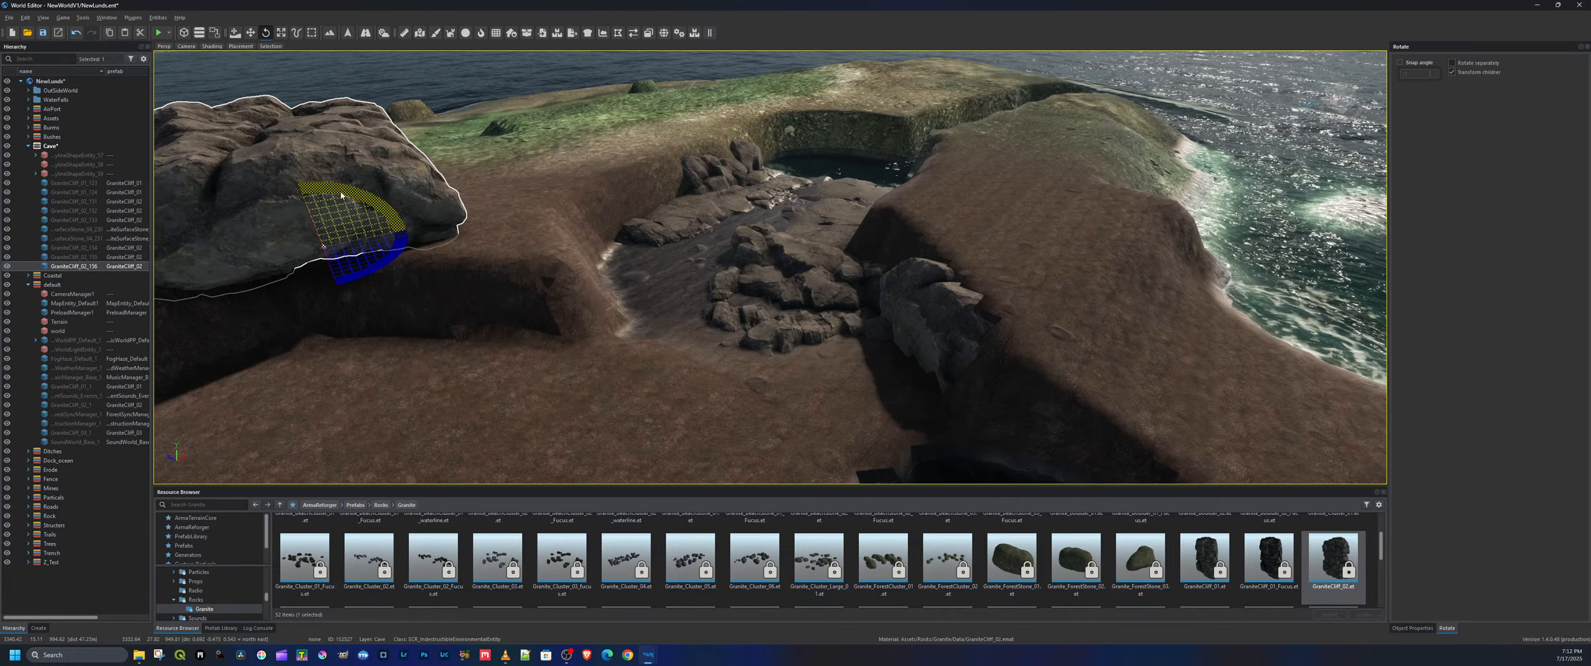
pyautogui.moveTo(387, 262); pyautogui.dragTo(351, 309)
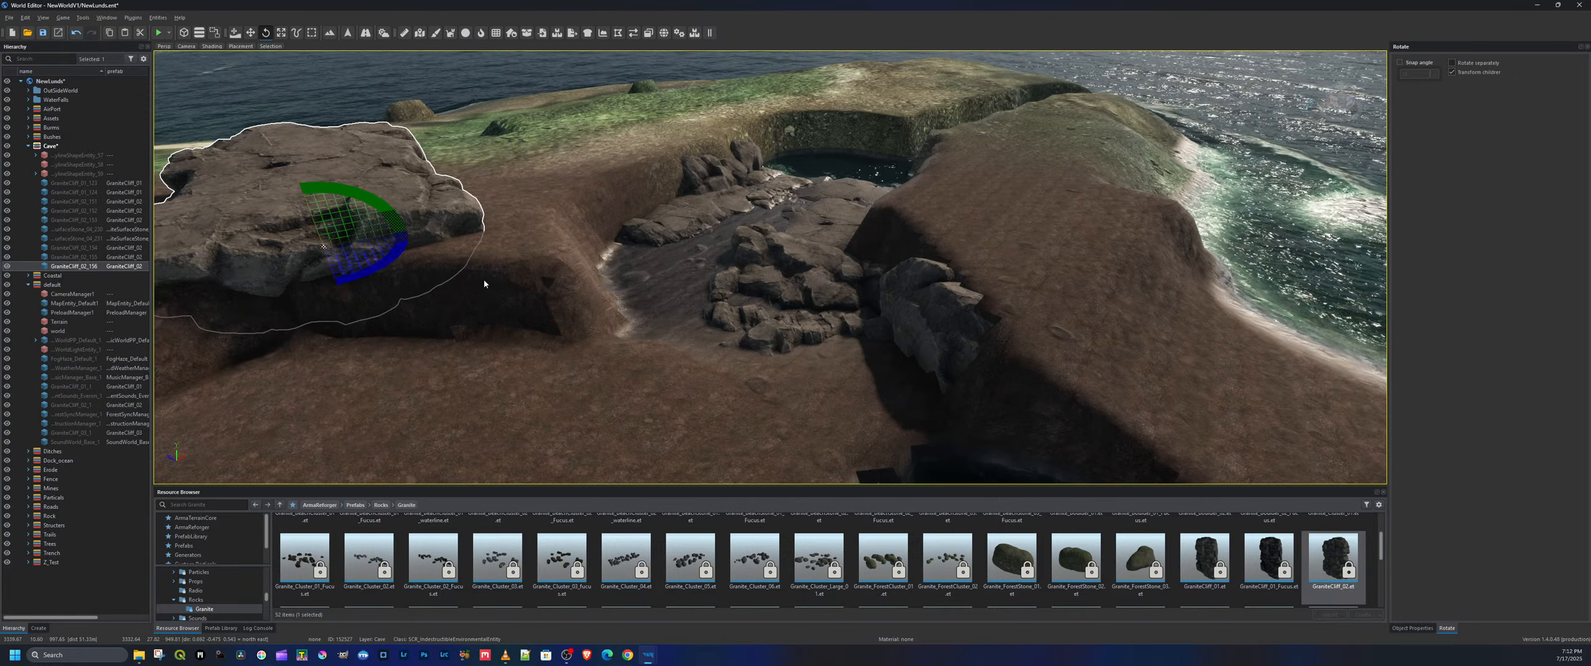
pyautogui.moveTo(323, 247); pyautogui.dragTo(346, 310)
pyautogui.press('w')
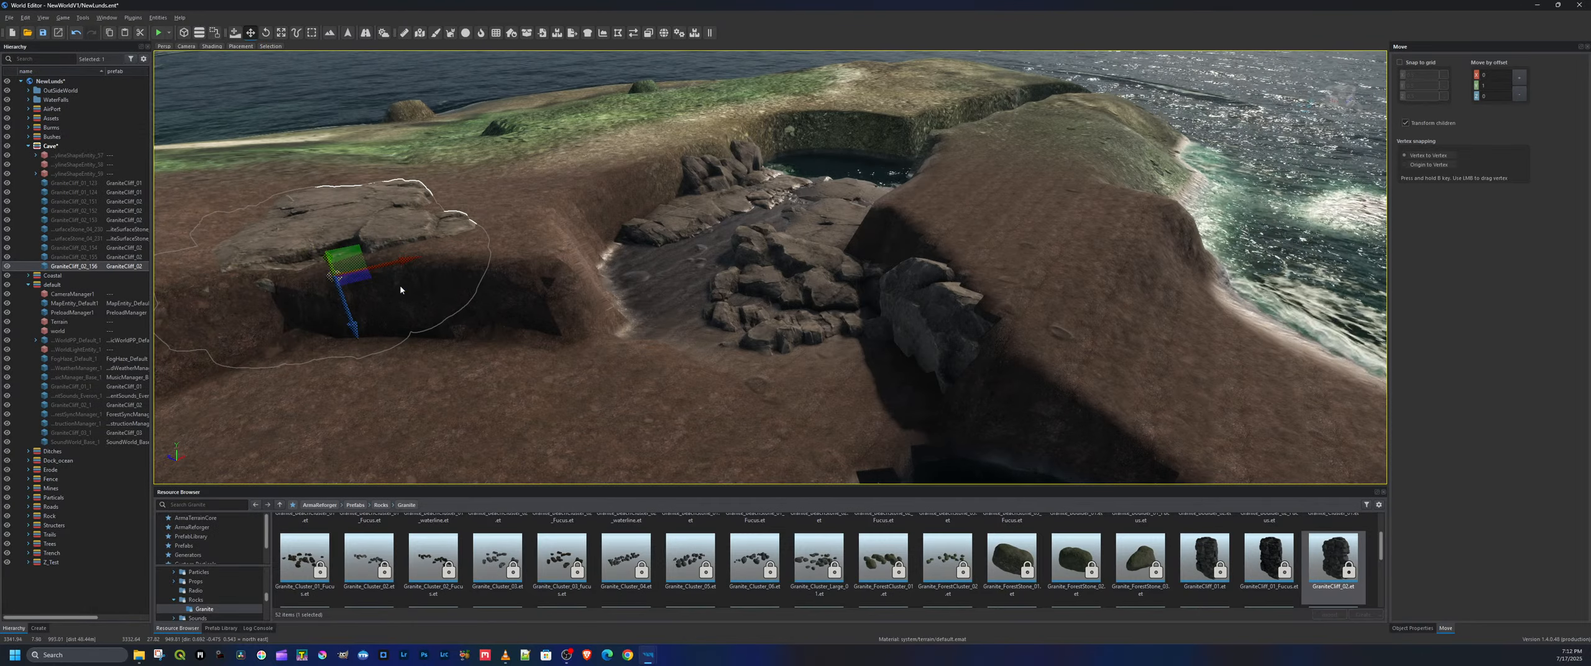
# Shift and turn the flattened cliff so that it caps the edge of the trench wall at its inland corner
pyautogui.press('a')
pyautogui.moveTo(402, 292); pyautogui.dragTo(539, 297, button='right')
pyautogui.moveTo(537, 343); pyautogui.dragTo(633, 388)
pyautogui.press('e')
pyautogui.press('w')
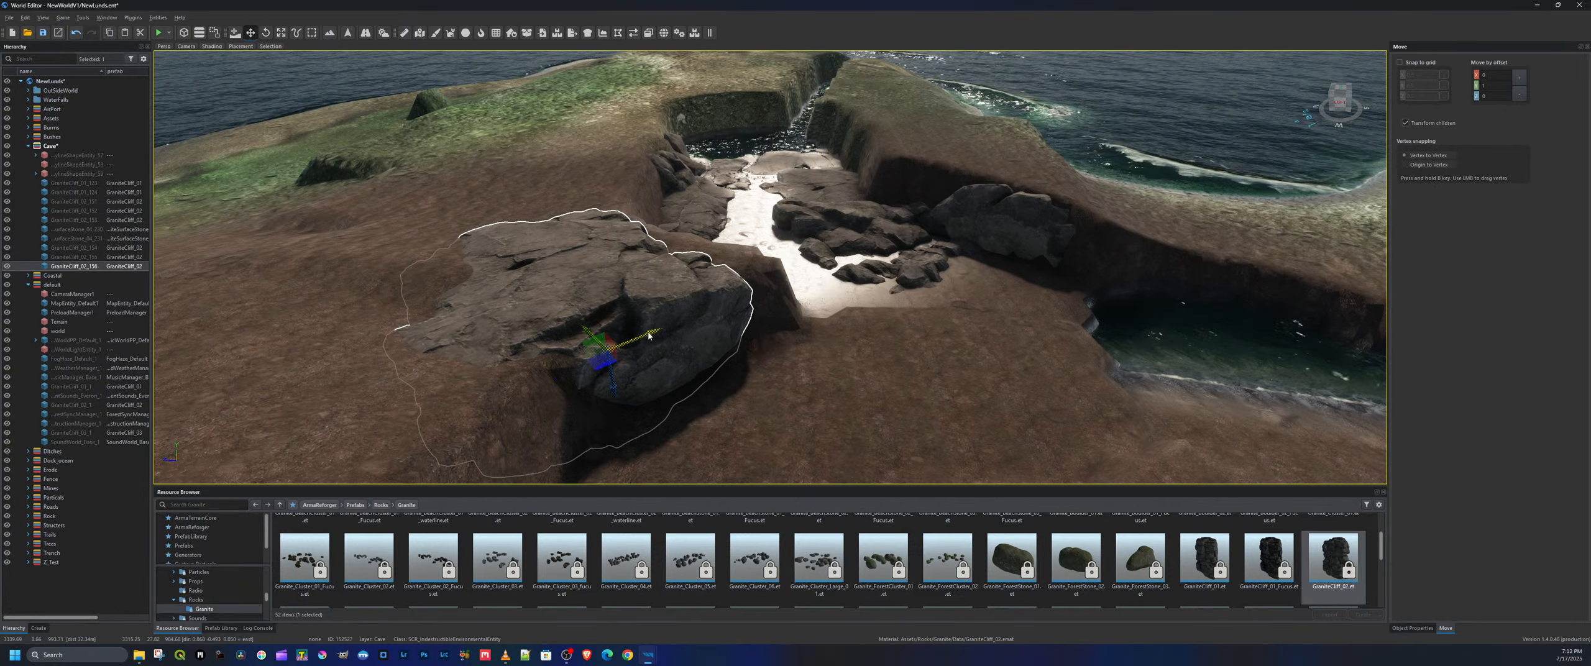
pyautogui.moveTo(648, 335); pyautogui.dragTo(738, 308)
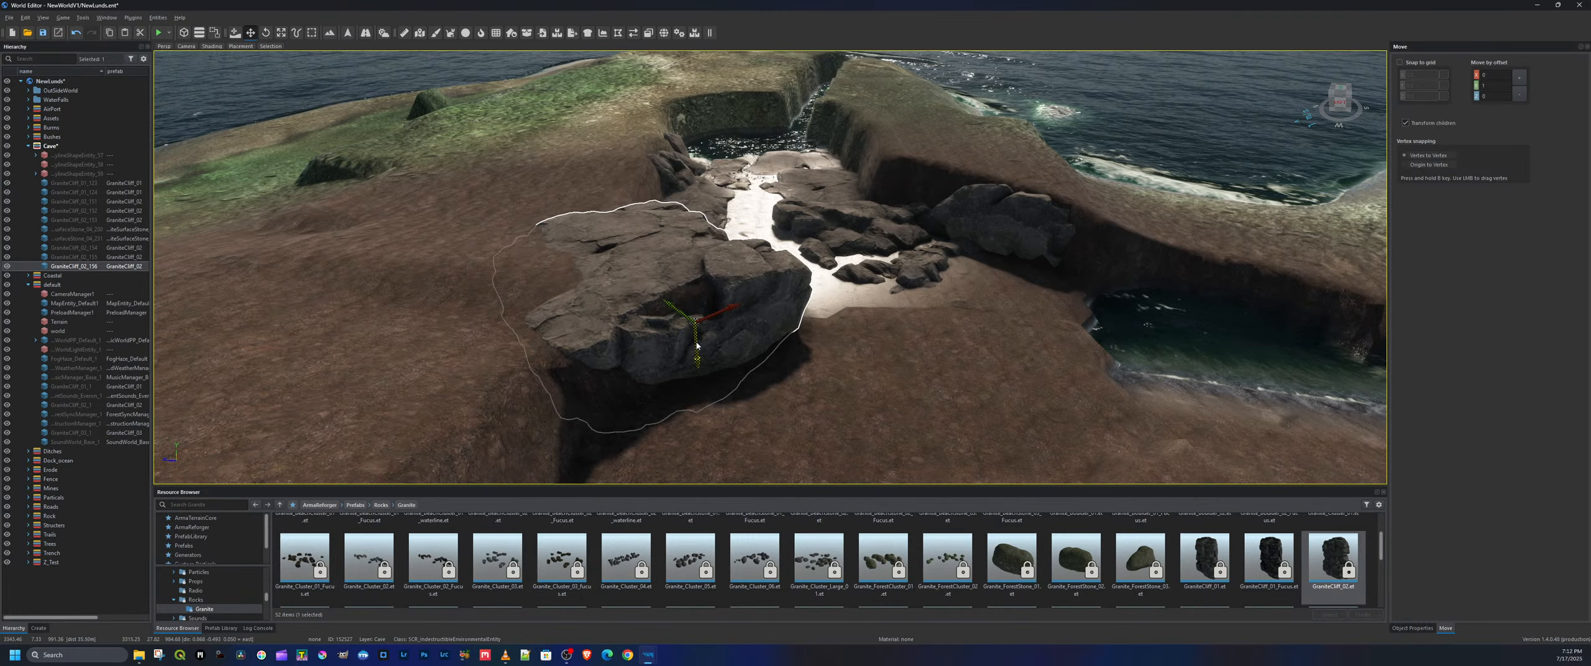
pyautogui.moveTo(696, 347); pyautogui.dragTo(699, 358)
# Place a GraniteCliff_03 against the bare trench wall next to the flattened cliff
pyautogui.press('d')
pyautogui.press('w')
pyautogui.moveTo(739, 348); pyautogui.dragTo(522, 329, button='right')
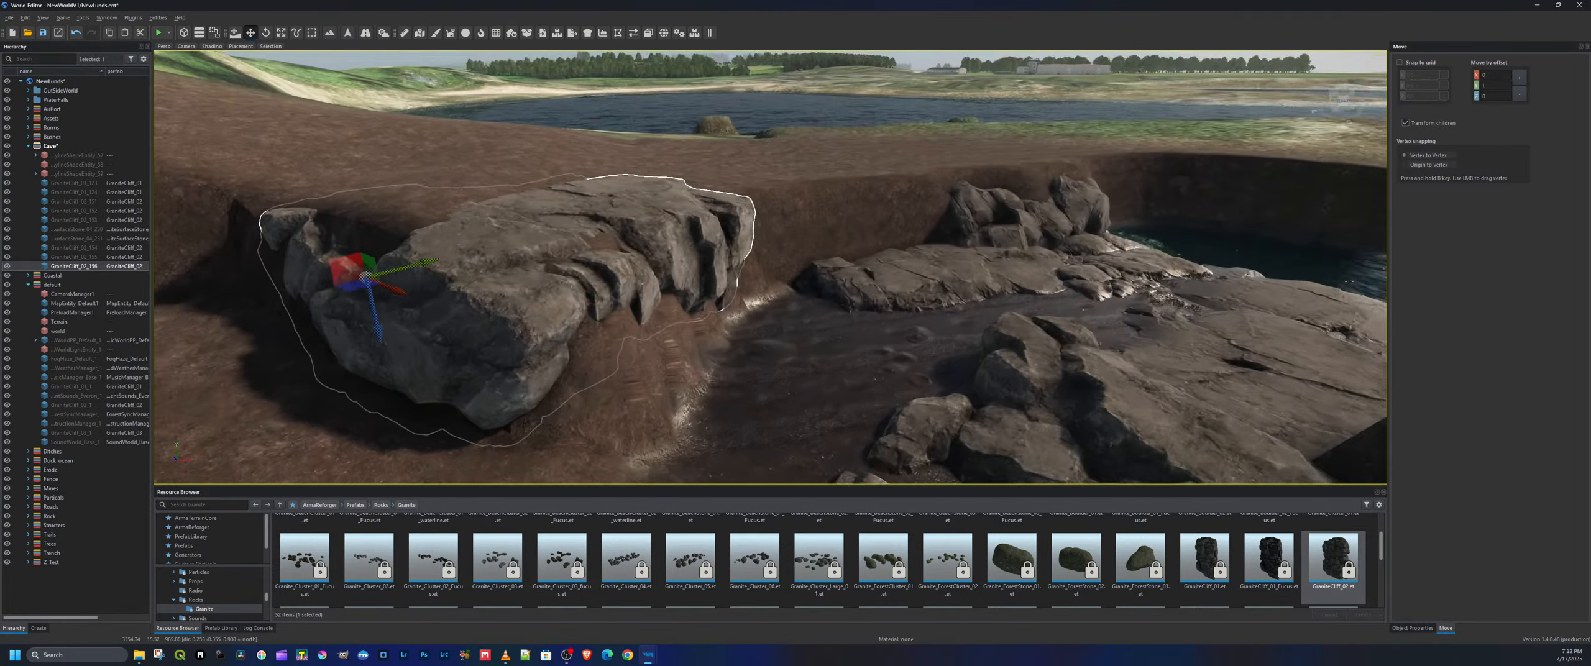
pyautogui.press('d')
pyautogui.moveTo(1019, 392); pyautogui.dragTo(898, 395, button='right')
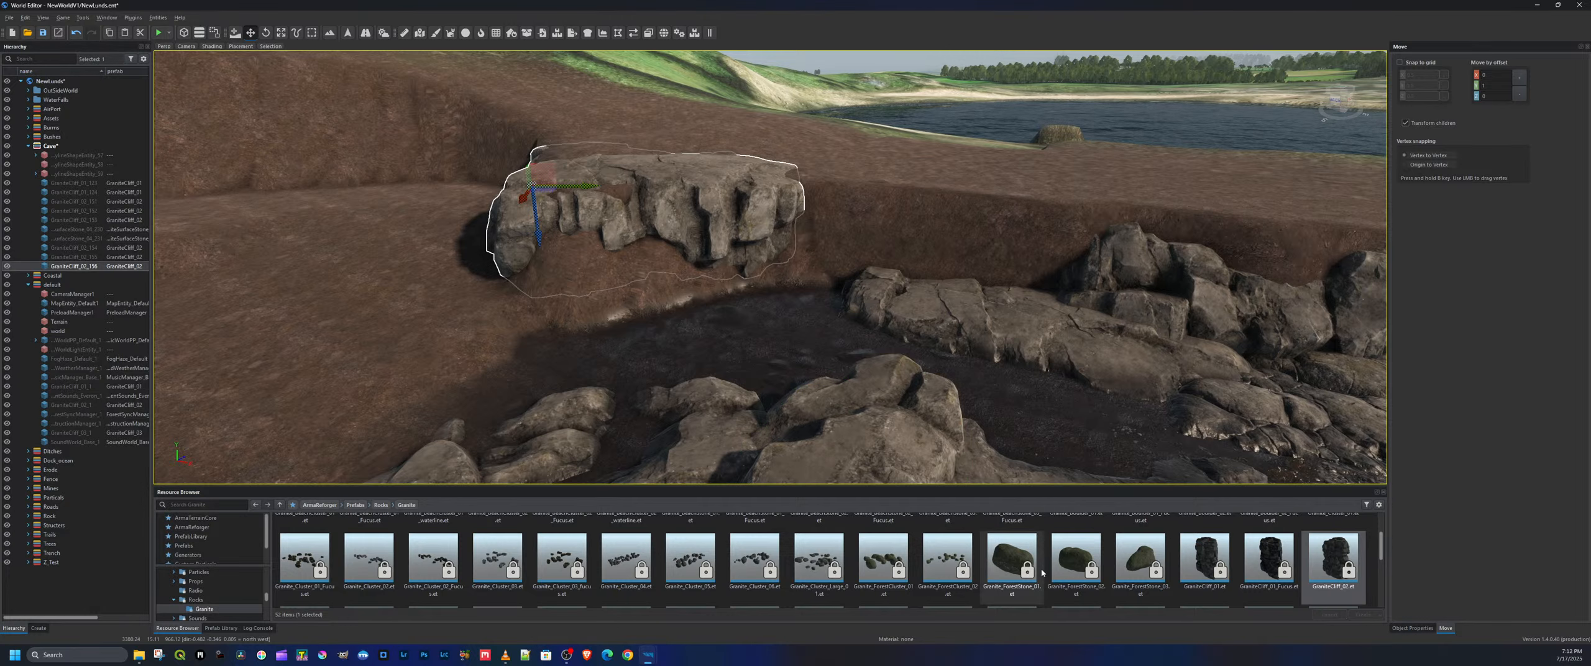
pyautogui.scroll(-1, 1042, 573)
pyautogui.click(370, 561)
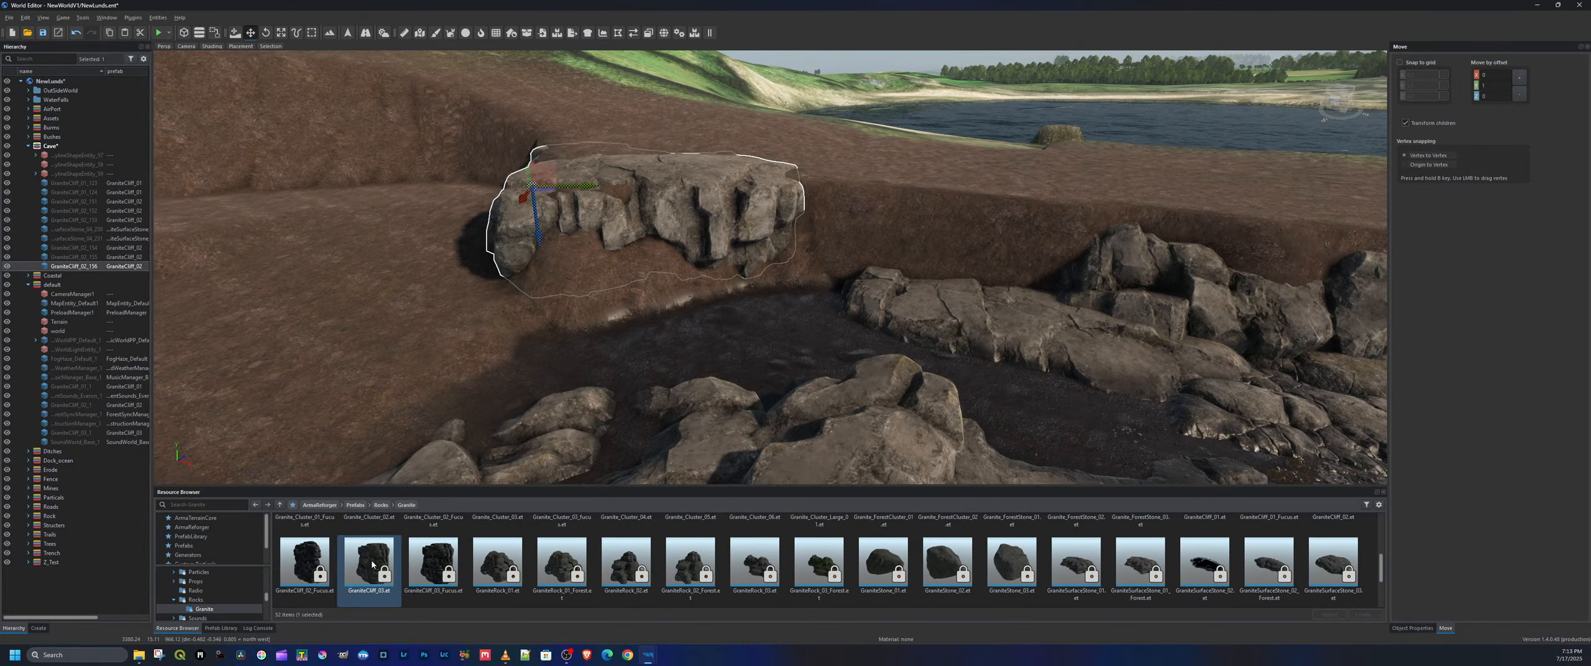
pyautogui.moveTo(371, 564); pyautogui.dragTo(839, 302)
pyautogui.moveTo(926, 256); pyautogui.dragTo(924, 257)
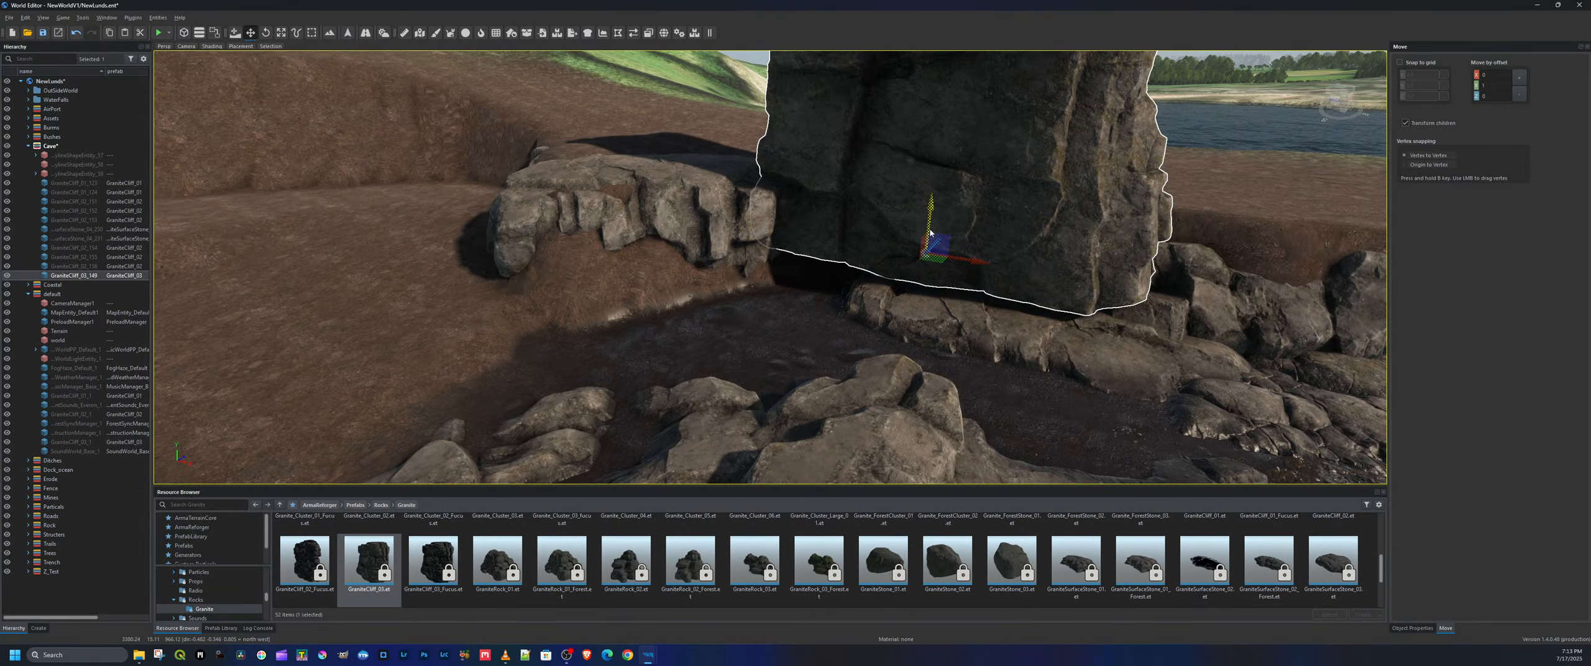
# Rotate the GraniteCliff_03 to face the trench, lower it into the ground, and slide it along the wall
pyautogui.press('e')
pyautogui.moveTo(967, 221); pyautogui.dragTo(964, 269)
pyautogui.press('w')
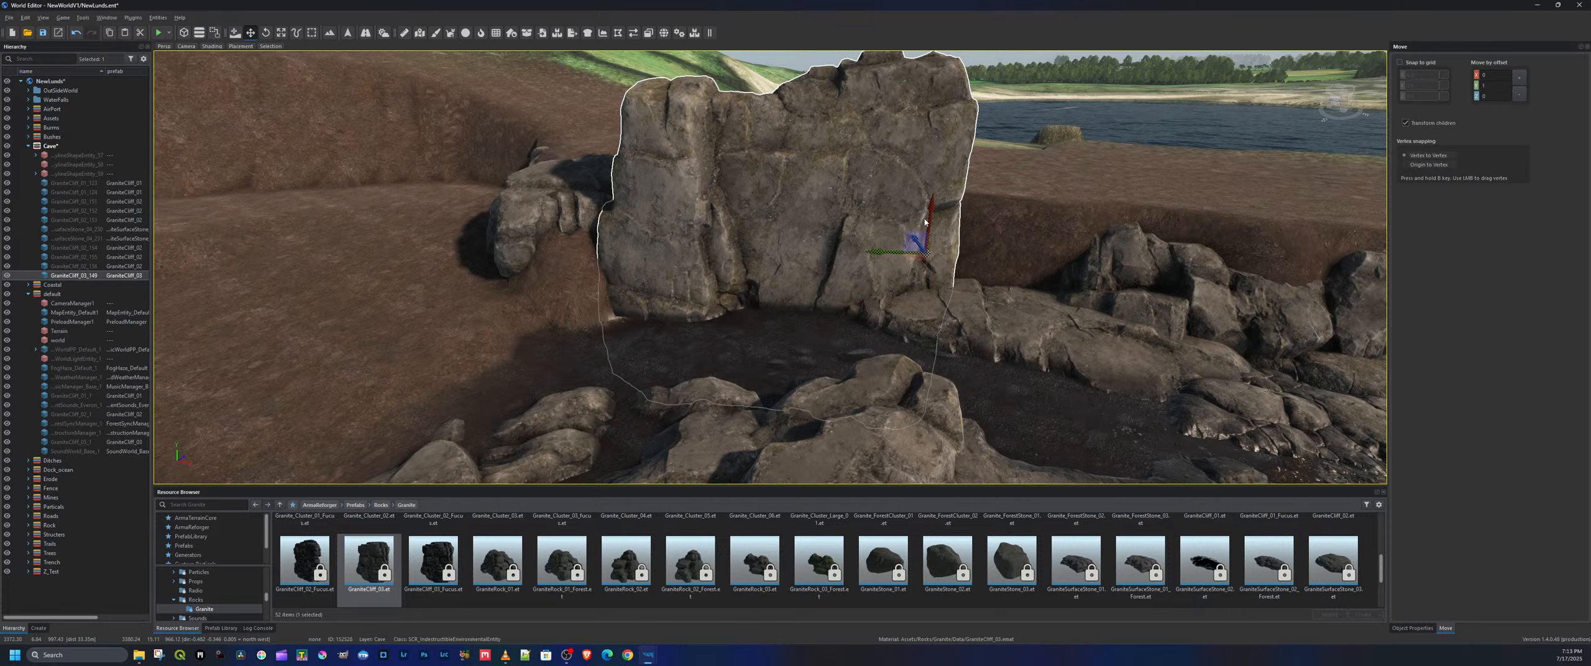
pyautogui.moveTo(924, 222); pyautogui.dragTo(942, 289)
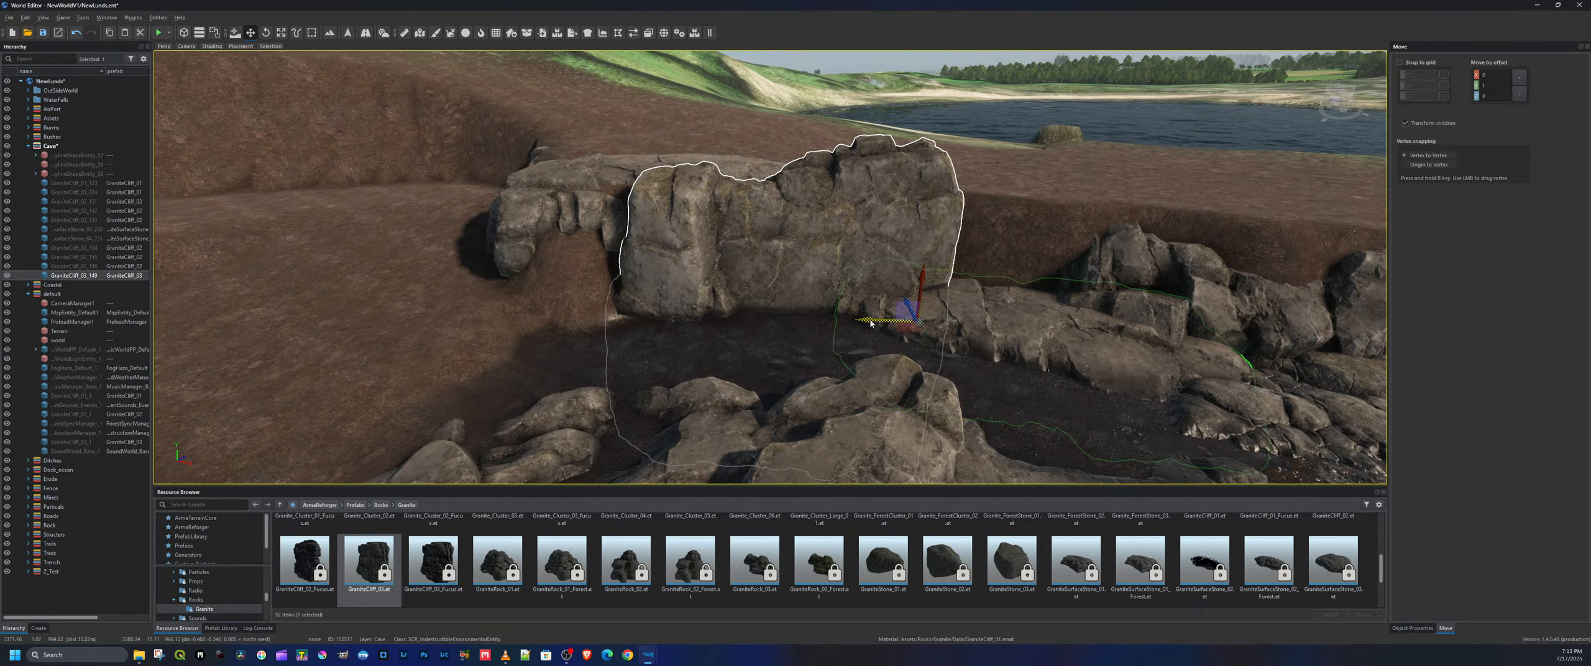
pyautogui.moveTo(871, 323); pyautogui.dragTo(1038, 322)
# Tilt the GraniteCliff_03 so it leans with the slope of the trench wall
pyautogui.press('a')
pyautogui.moveTo(1038, 322); pyautogui.dragTo(1218, 314, button='right')
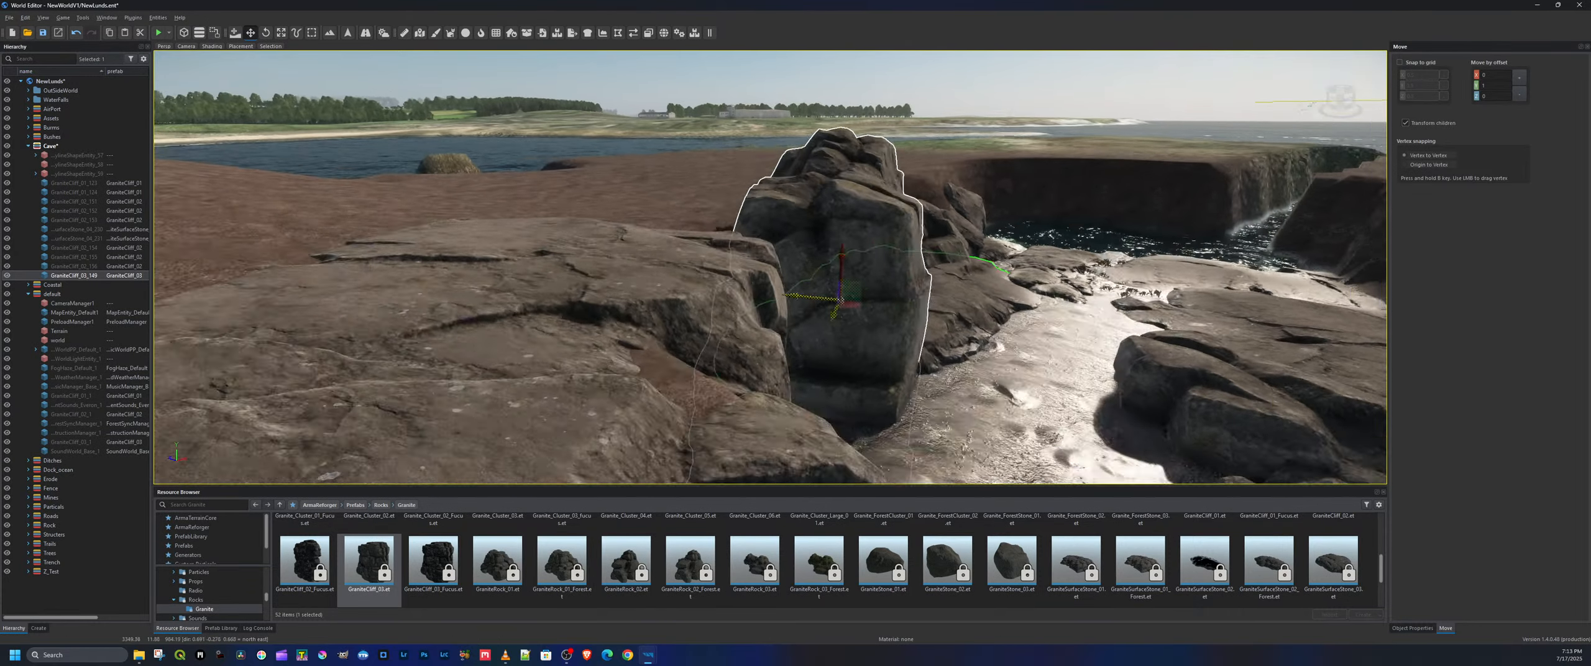
pyautogui.press('s')
pyautogui.moveTo(920, 217); pyautogui.dragTo(956, 299, button='right')
pyautogui.press('q')
pyautogui.press('w')
pyautogui.press('e')
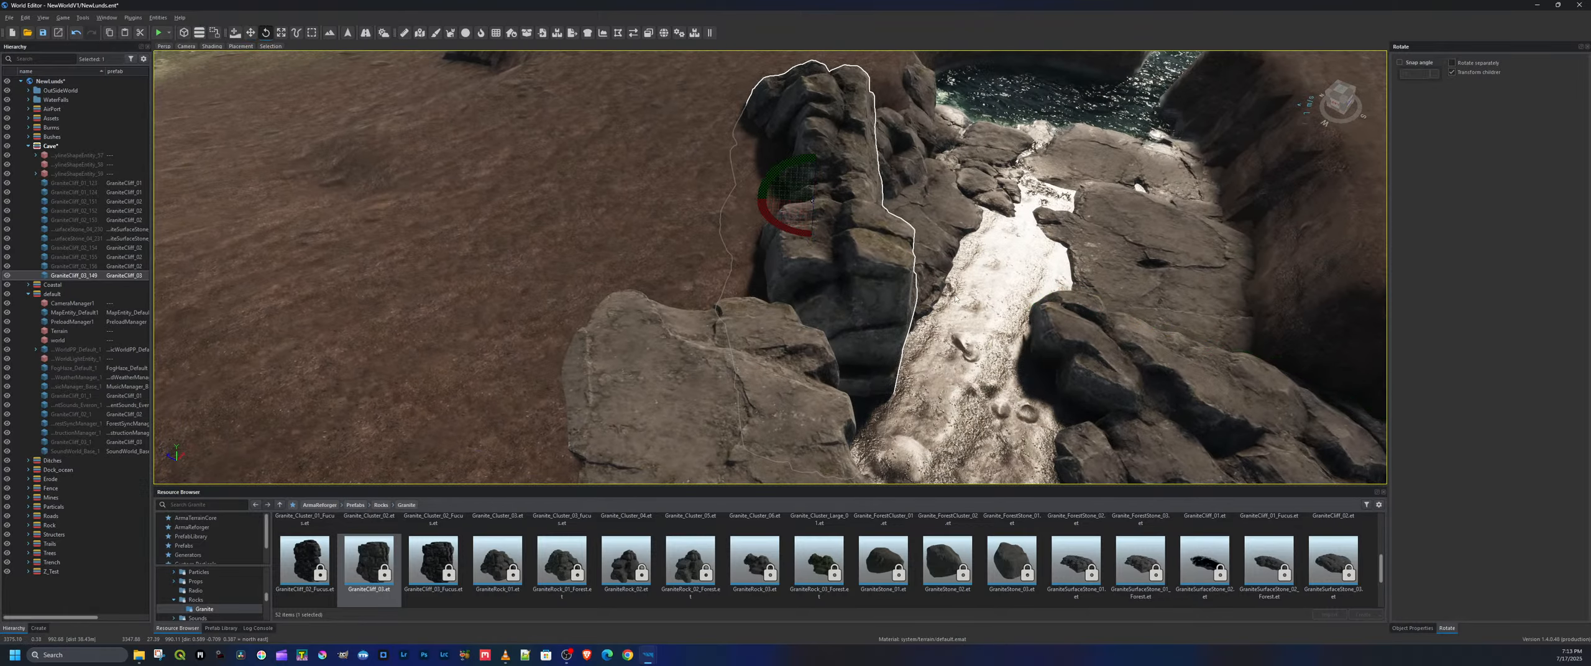
pyautogui.moveTo(788, 232); pyautogui.dragTo(811, 201)
# Move the tilted GraniteCliff_03 into line with the neighbouring wall rocks
pyautogui.press('d')
pyautogui.moveTo(910, 228); pyautogui.dragTo(770, 224, button='right')
pyautogui.press('w')
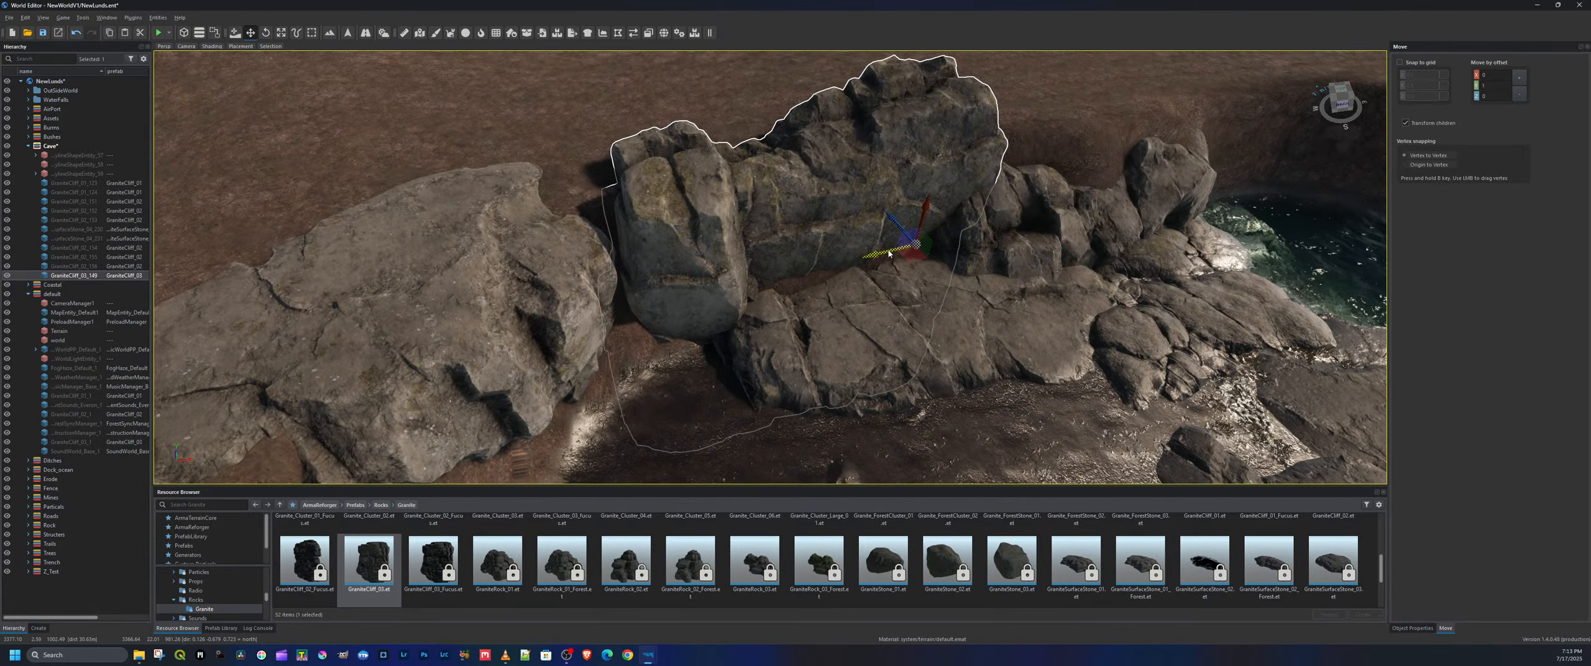
pyautogui.press('d')
pyautogui.moveTo(853, 270); pyautogui.dragTo(823, 314, button='right')
pyautogui.moveTo(822, 314)
pyautogui.mouseDown()
pyautogui.moveTo(821, 329)
pyautogui.moveTo(822, 303)
pyautogui.mouseUp()
# Place a GraniteSurfaceStone_03 on the trench floor between the two rock walls and sink it into the ground
pyautogui.press('a')
pyautogui.moveTo(895, 295); pyautogui.dragTo(1240, 311, button='right')
pyautogui.moveTo(1328, 565); pyautogui.dragTo(1189, 448)
pyautogui.press('d')
pyautogui.moveTo(1190, 448); pyautogui.dragTo(945, 416, button='right')
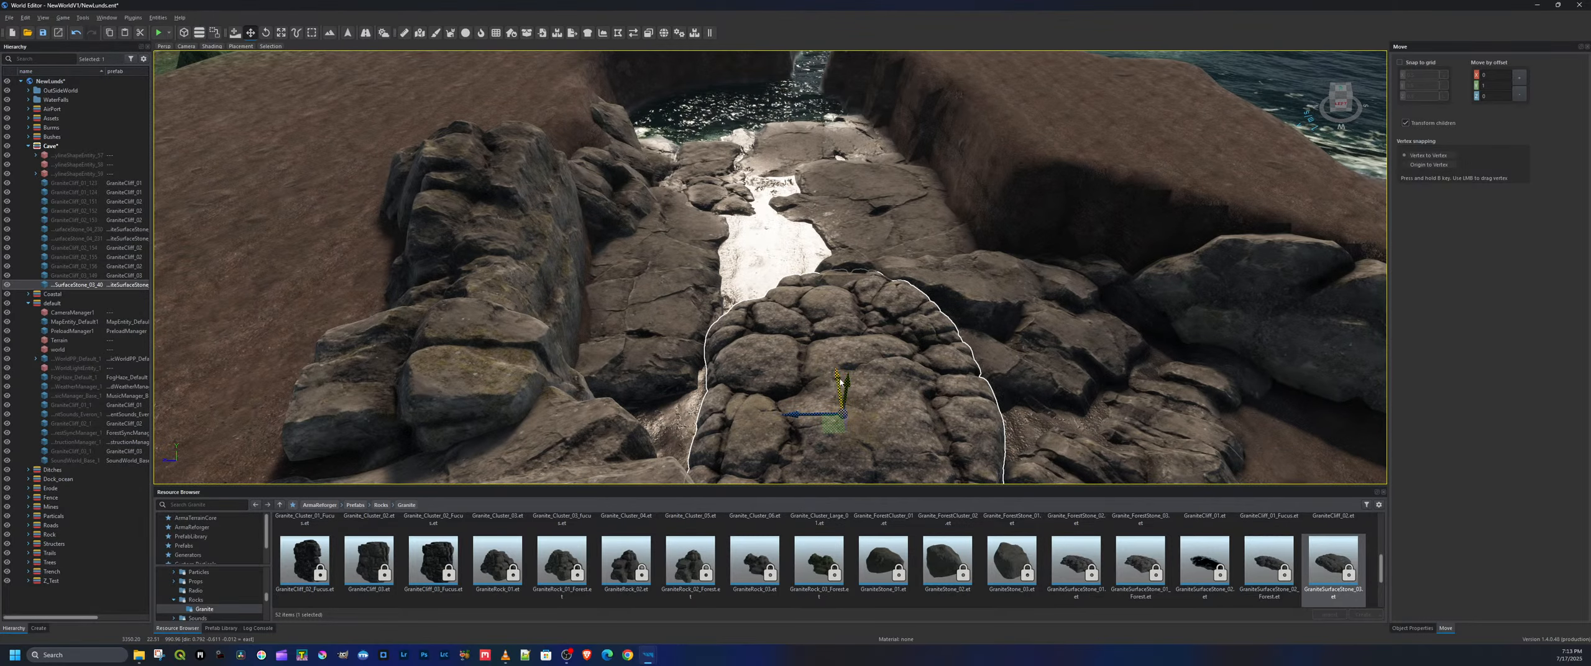
pyautogui.moveTo(846, 382); pyautogui.dragTo(846, 415)
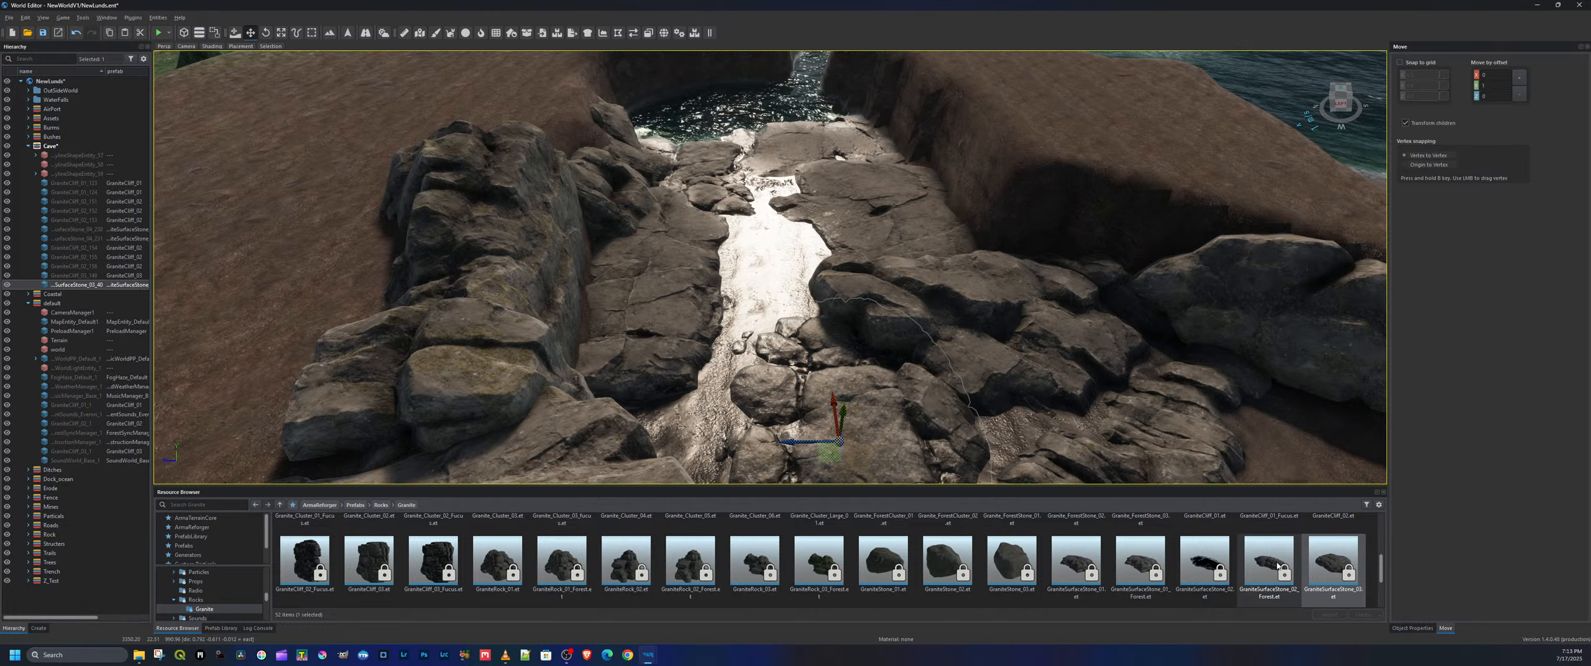
# Place a second GraniteSurfaceStone_03 in the bare channel nearer the water and rotate it to fit between the floor rocks
pyautogui.click(1339, 558)
pyautogui.moveTo(759, 284)
pyautogui.mouseDown()
pyautogui.moveTo(768, 271)
pyautogui.moveTo(740, 292)
pyautogui.mouseUp()
pyautogui.press('e')
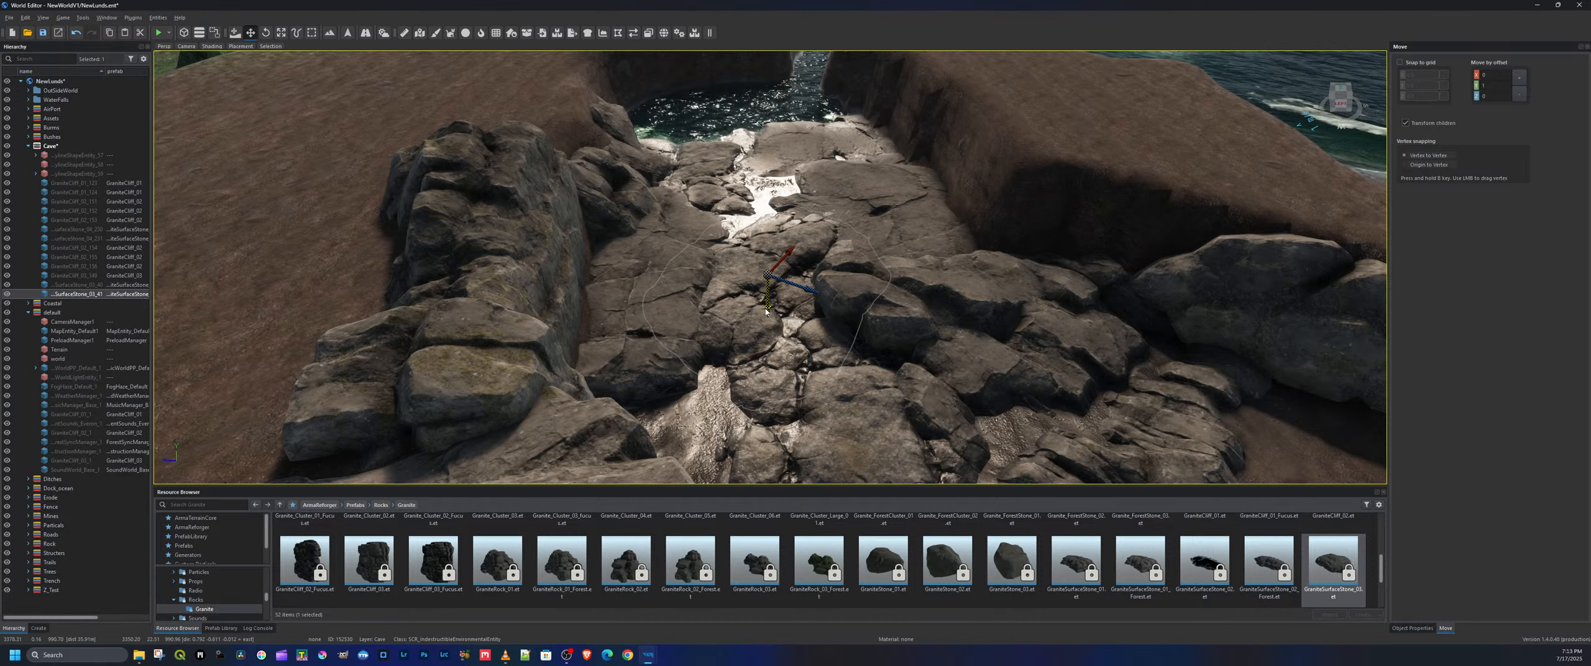
# Place a GraniteSurfaceStone_04 at the foot of the wall cliffs, then rotate and move it to fill the gap beside the floor
pyautogui.press('a')
pyautogui.moveTo(697, 218); pyautogui.dragTo(1122, 488, button='right')
pyautogui.press('w')
pyautogui.scroll(-1, 985, 568)
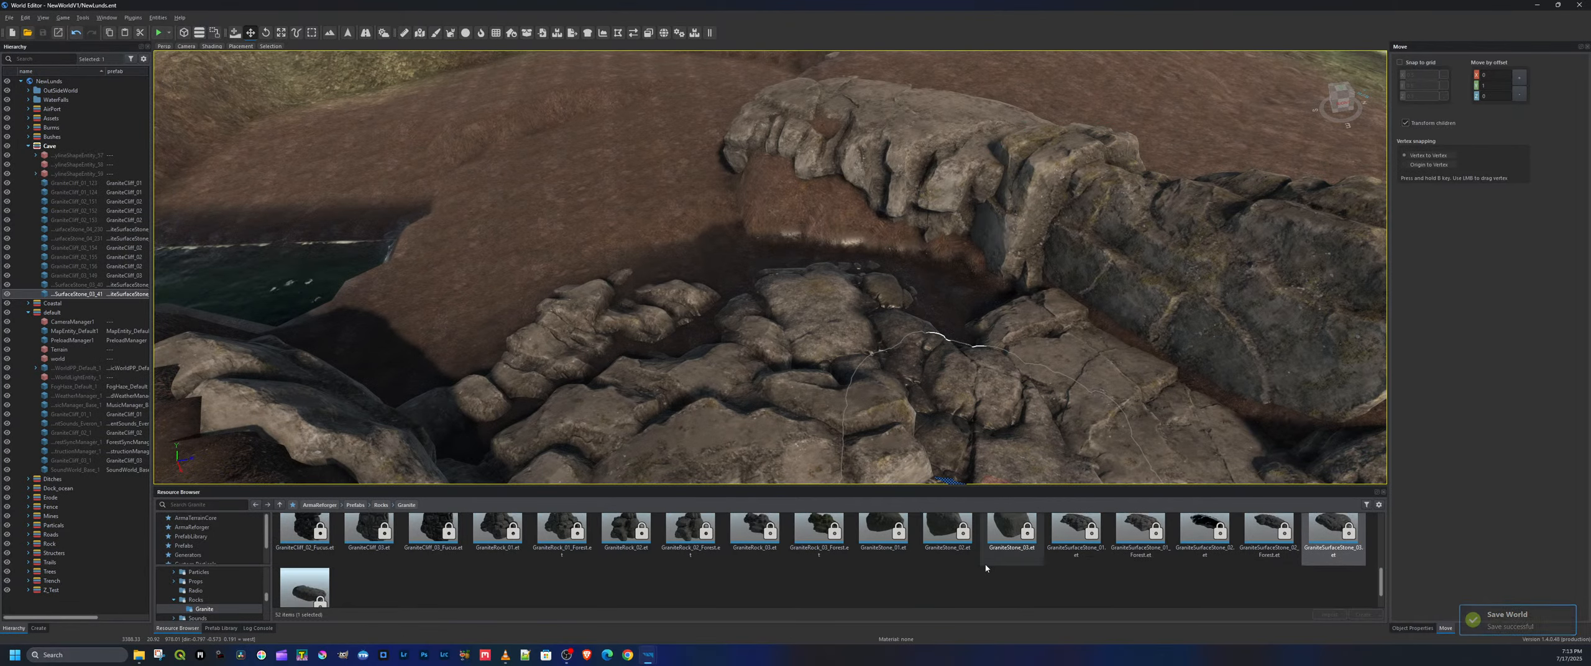
pyautogui.click(302, 590)
pyautogui.moveTo(892, 305); pyautogui.dragTo(973, 232)
pyautogui.press('e')
pyautogui.press('w')
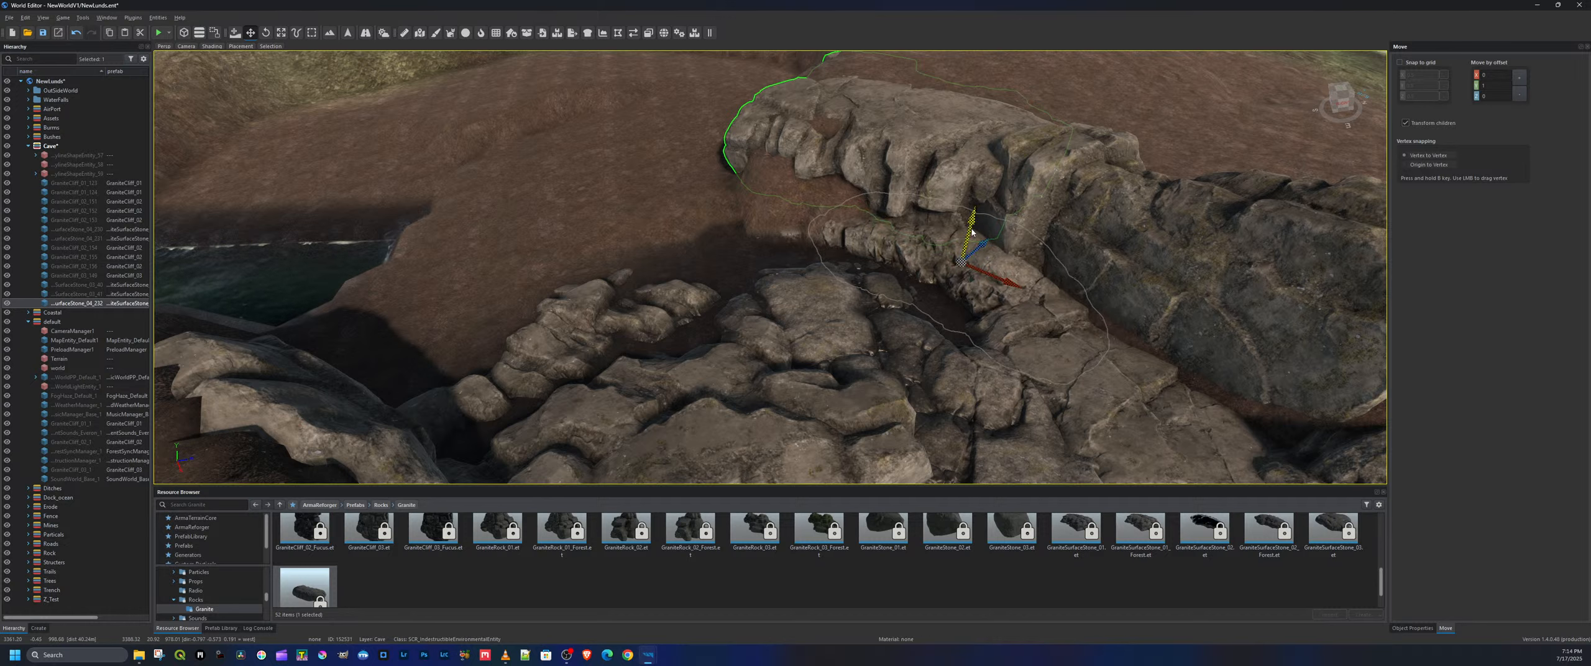
pyautogui.moveTo(1010, 289); pyautogui.dragTo(942, 256)
pyautogui.press('e')
pyautogui.press('w')
# Place a GraniteCliff_01 over the bare gap at the foot of the wall cliffs, beside the small floor rocks
pyautogui.press('a')
pyautogui.moveTo(992, 308); pyautogui.dragTo(1045, 304, button='right')
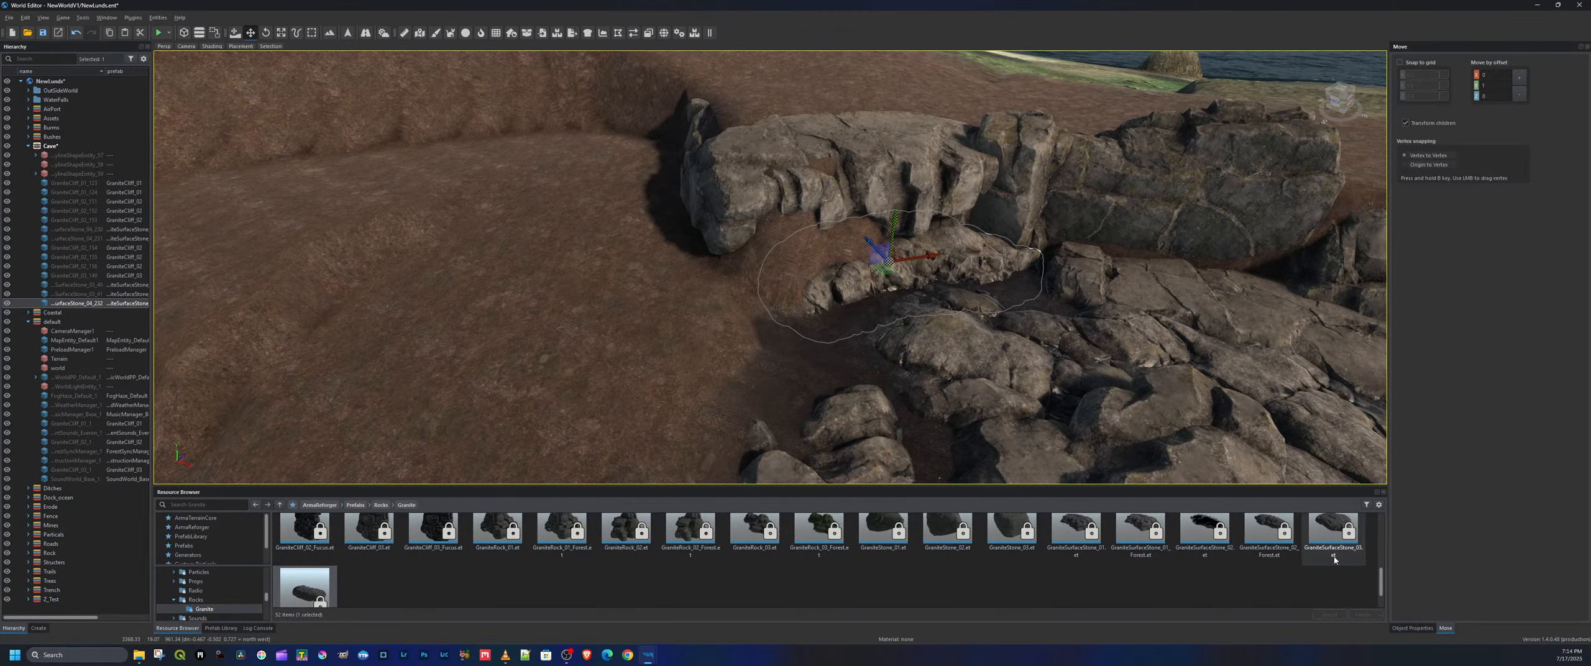
pyautogui.scroll(1, 986, 556)
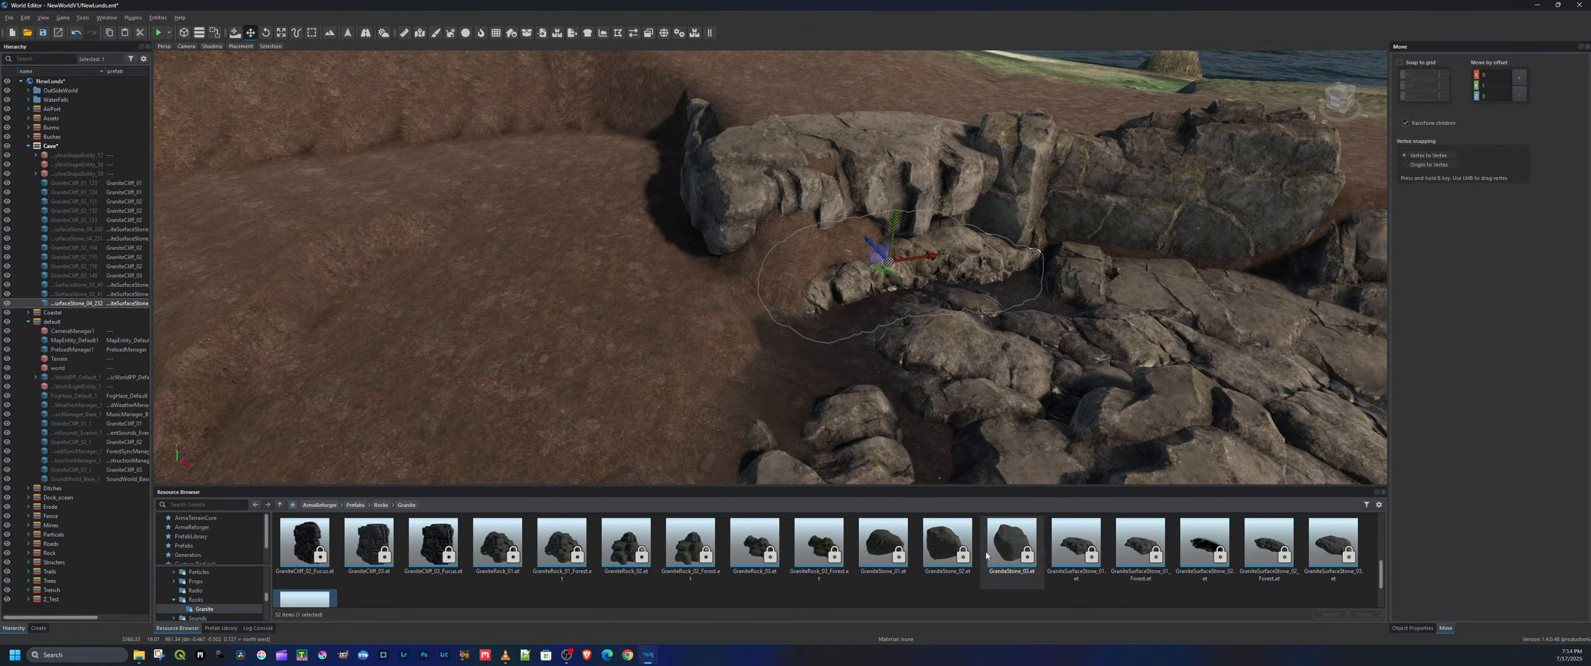
pyautogui.scroll(6, 1306, 544)
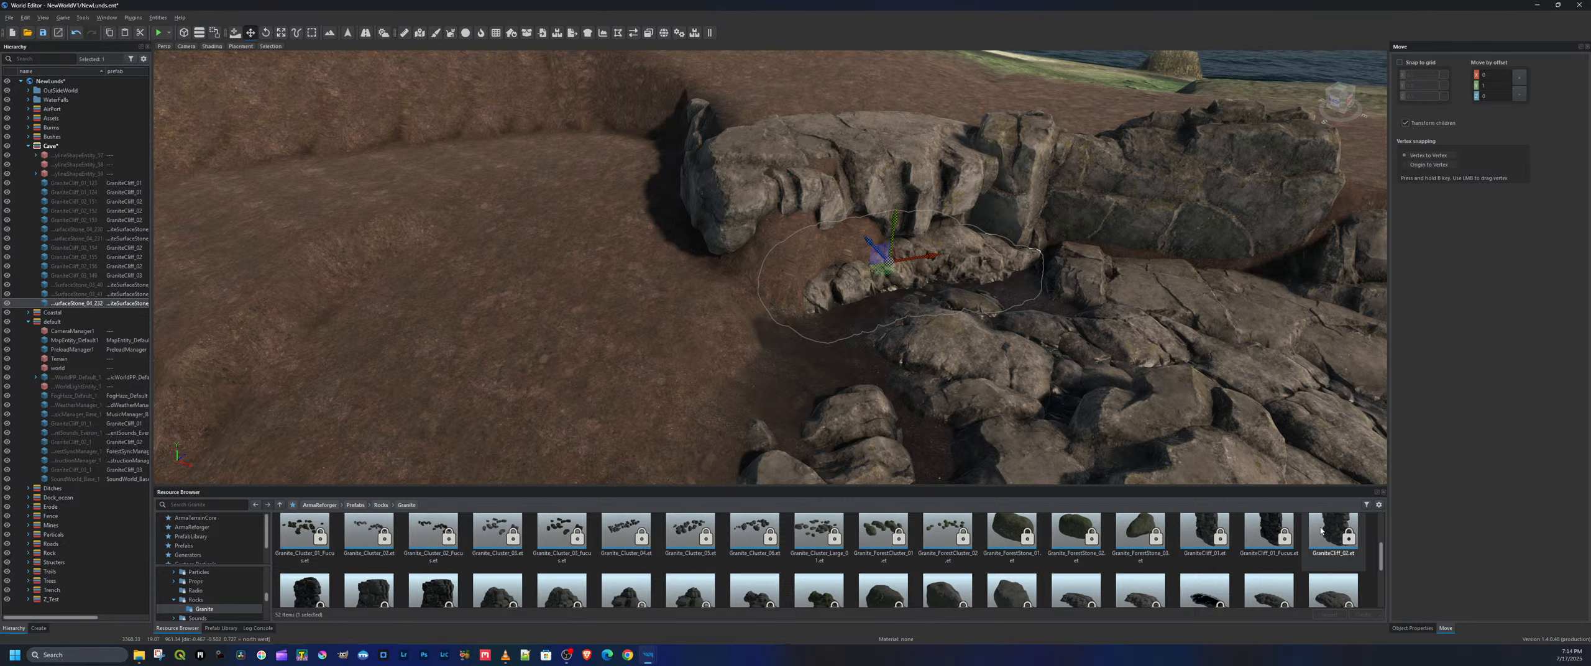
pyautogui.scroll(-2, 1249, 549)
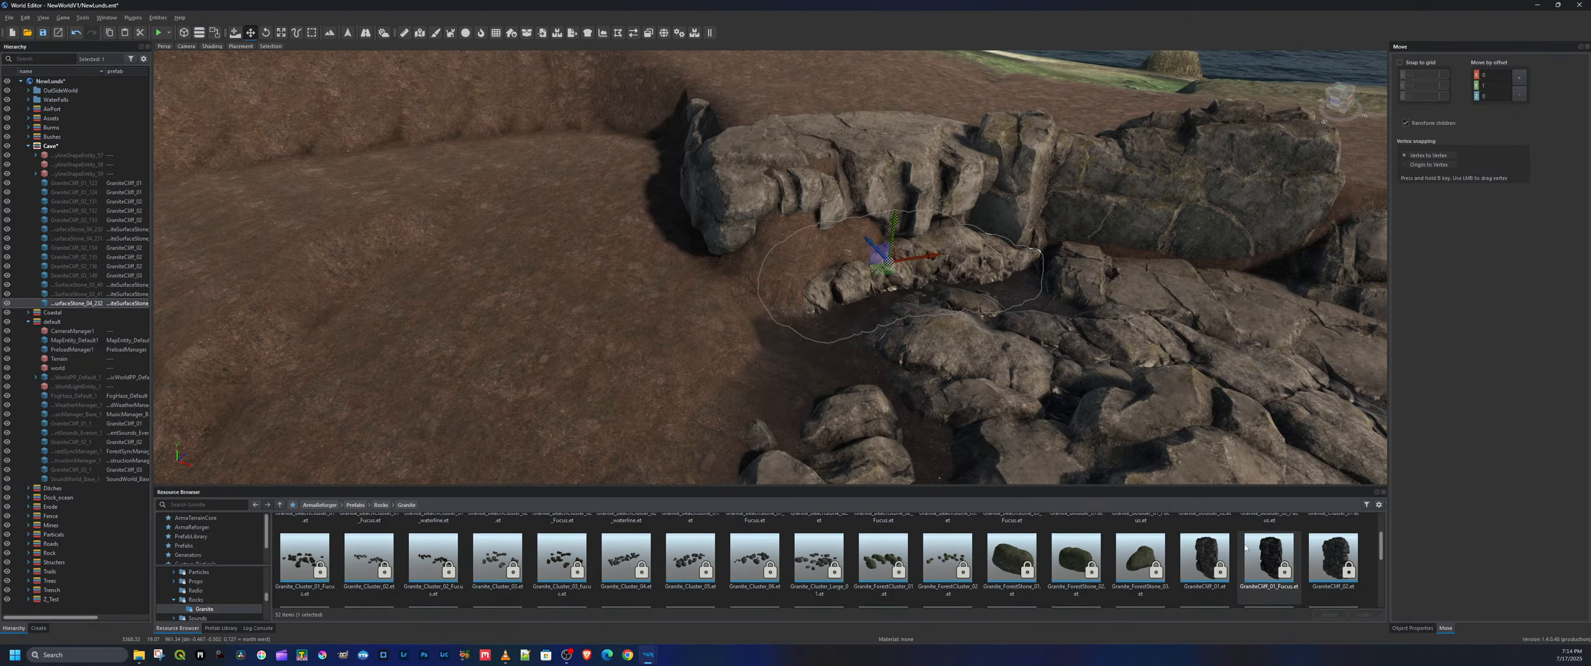
pyautogui.click(1201, 555)
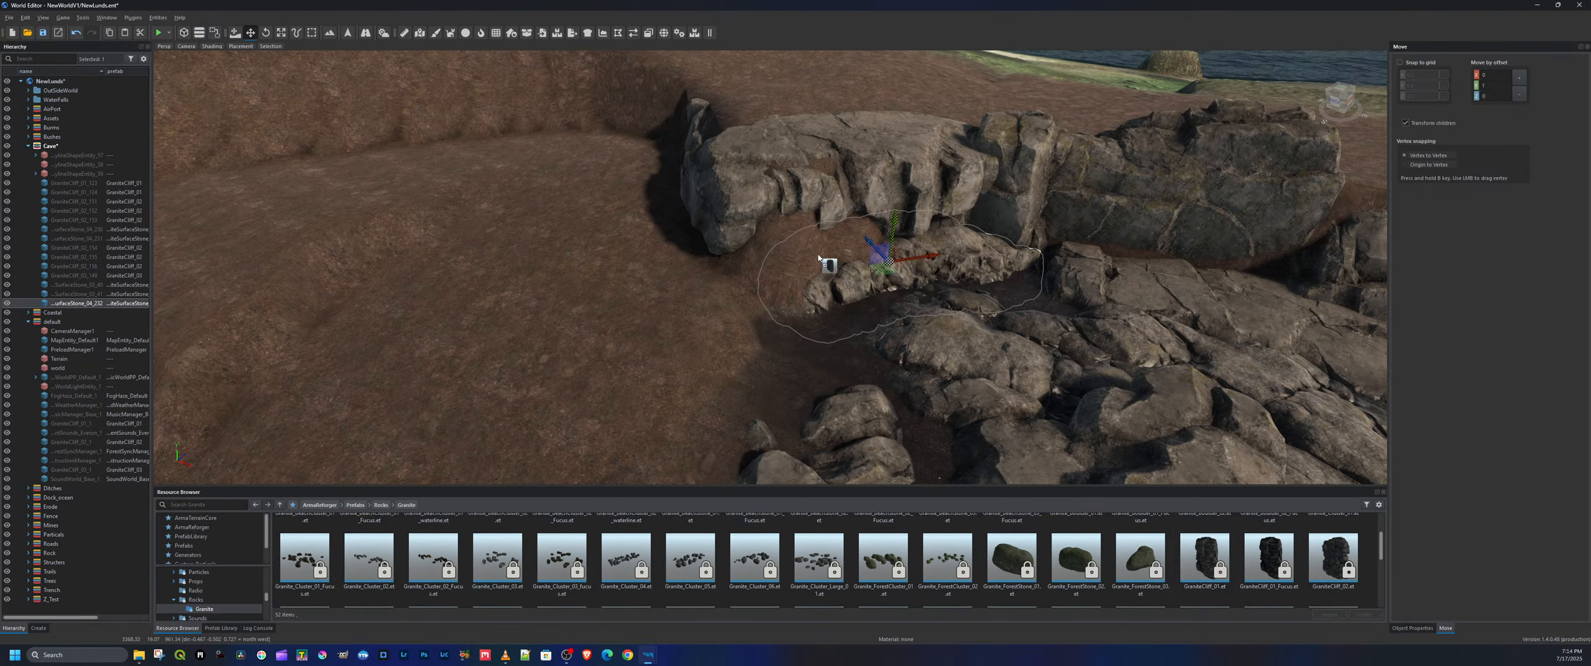
pyautogui.moveTo(818, 259); pyautogui.dragTo(832, 227)
# Rotate the new GraniteCliff_01 to run along the base of the wall and sink it below the upper cliffs
pyautogui.press('e')
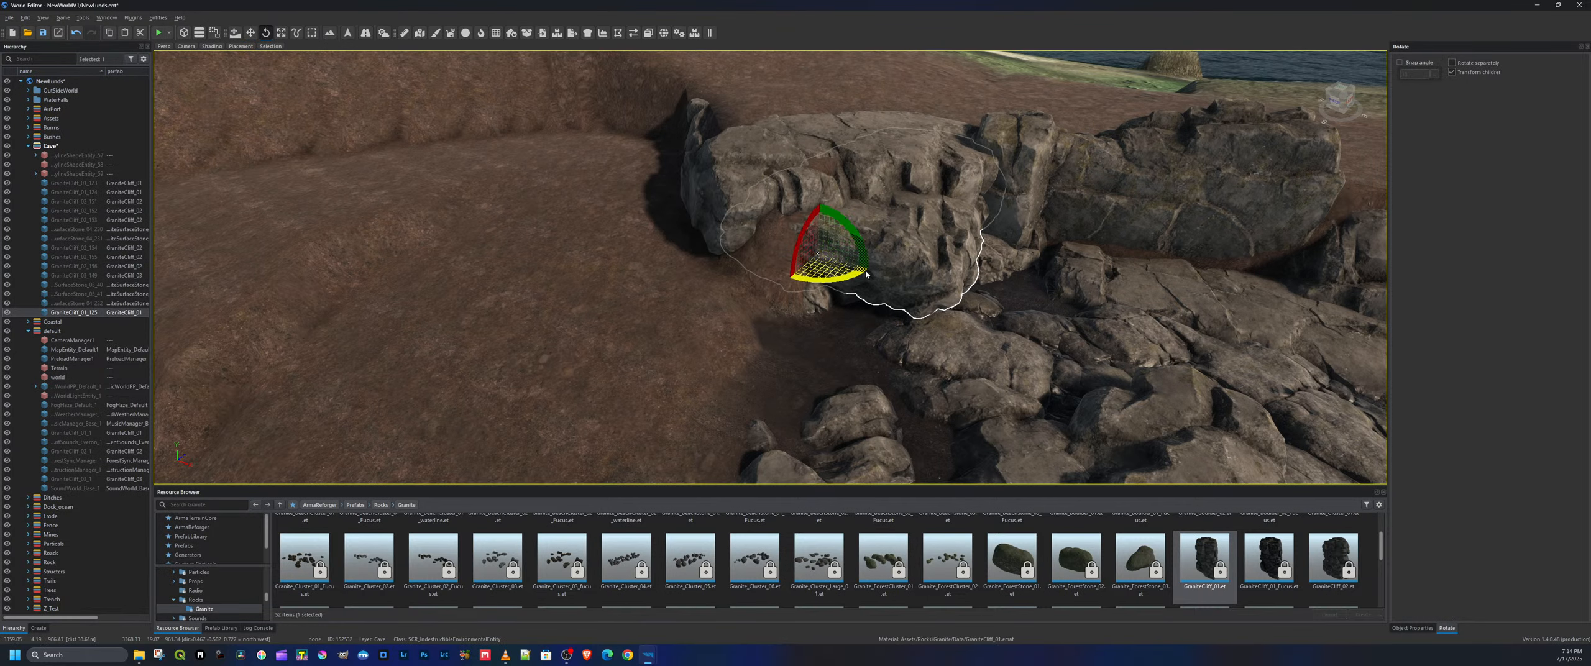
pyautogui.moveTo(866, 274); pyautogui.dragTo(711, 229)
pyautogui.press('w')
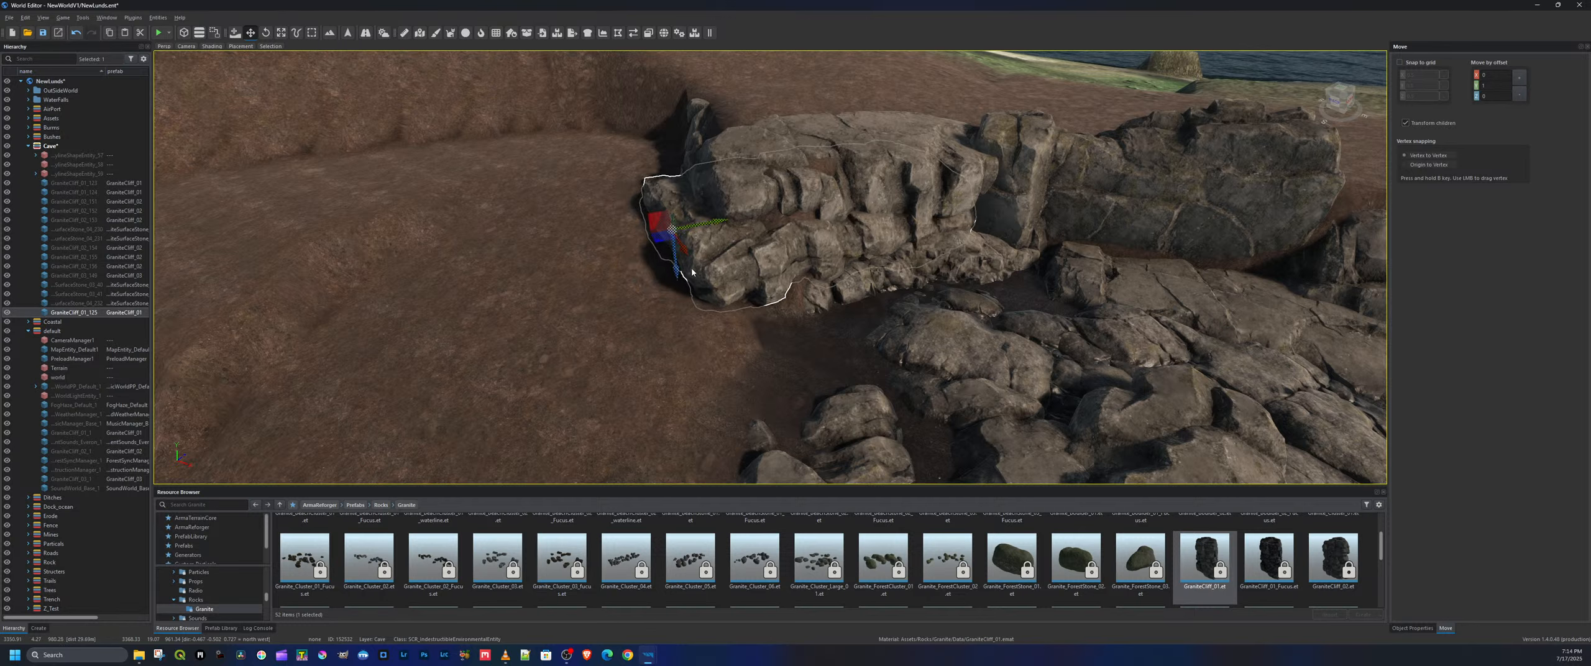
pyautogui.moveTo(676, 274); pyautogui.dragTo(680, 287)
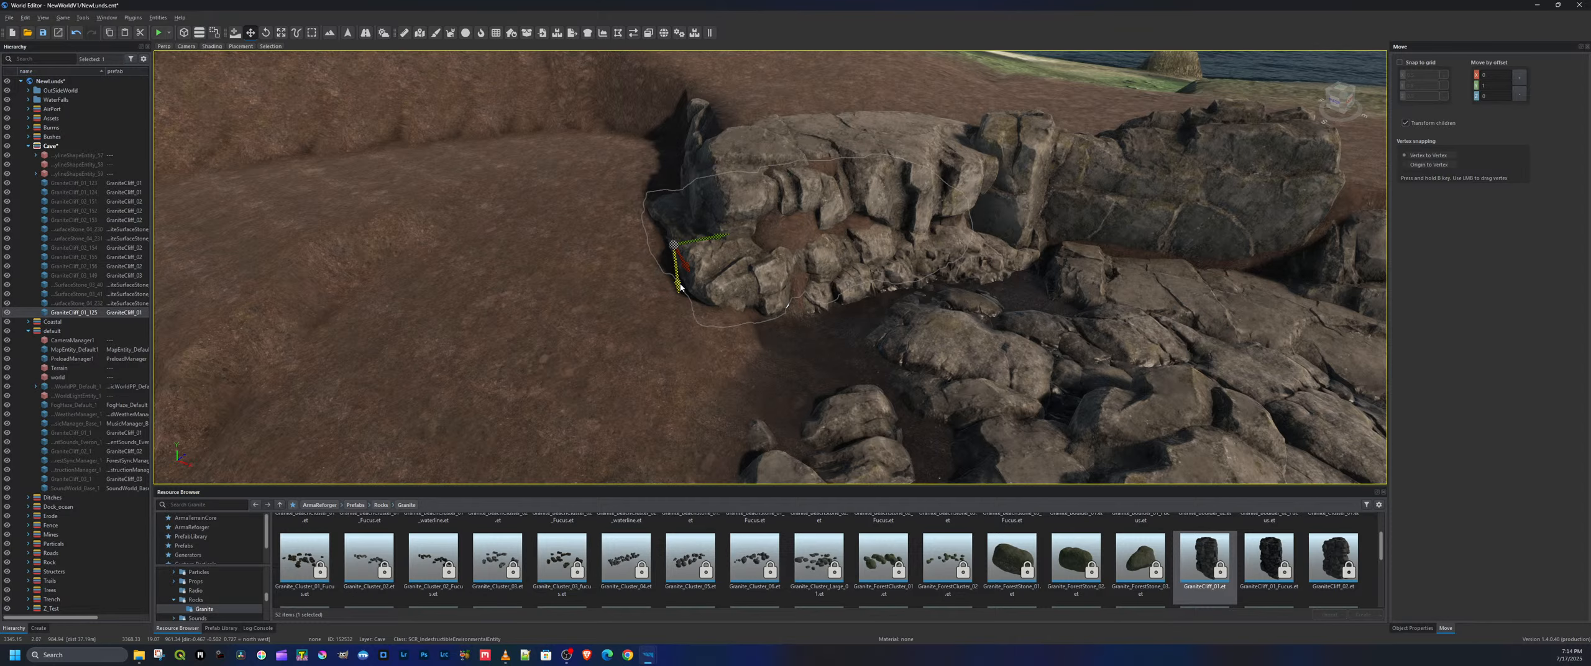
# Place a GraniteCliff_02 beside the water-filled channel next to the floor rocks, and rotate and position it as trench wall
pyautogui.moveTo(731, 278); pyautogui.dragTo(731, 278, button='right')
pyautogui.moveTo(1333, 559); pyautogui.dragTo(1051, 326)
pyautogui.press('e')
pyautogui.press('d')
pyautogui.moveTo(1051, 326); pyautogui.dragTo(988, 309, button='right')
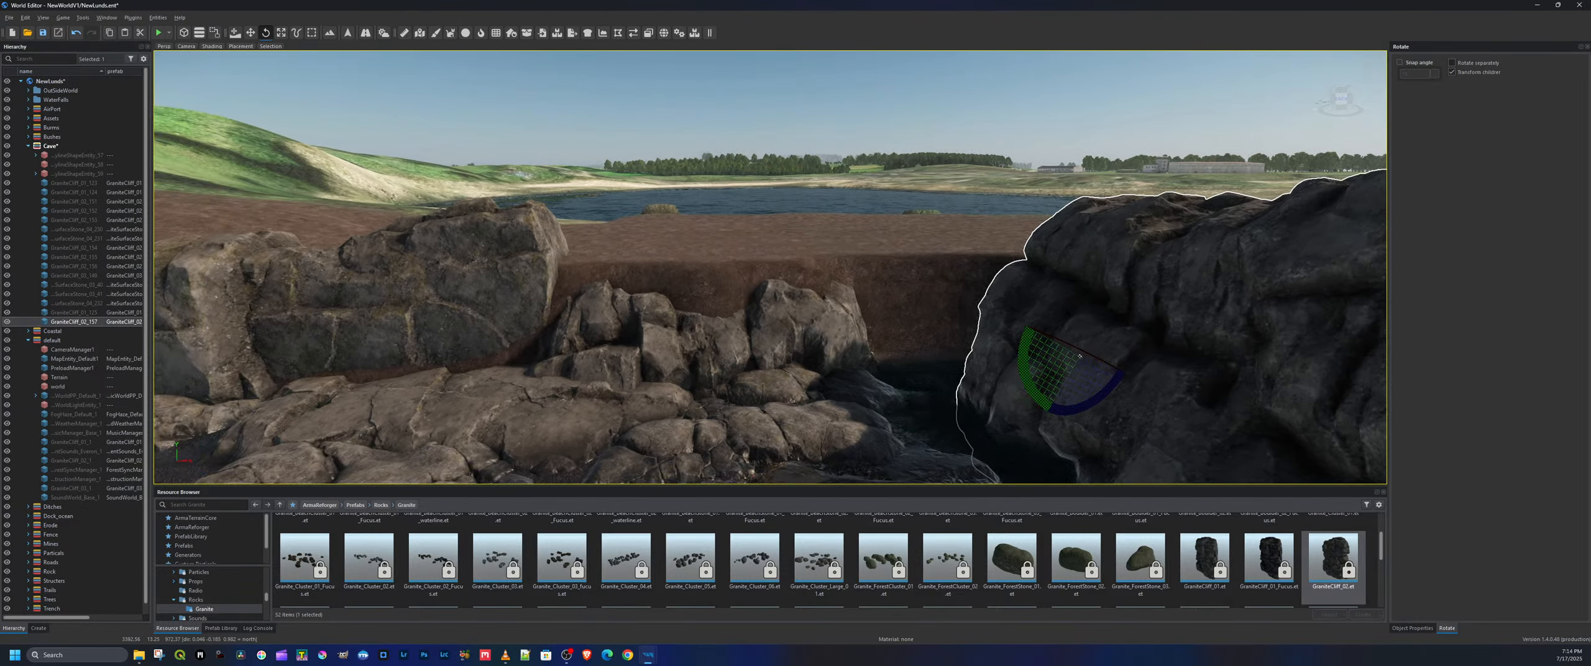
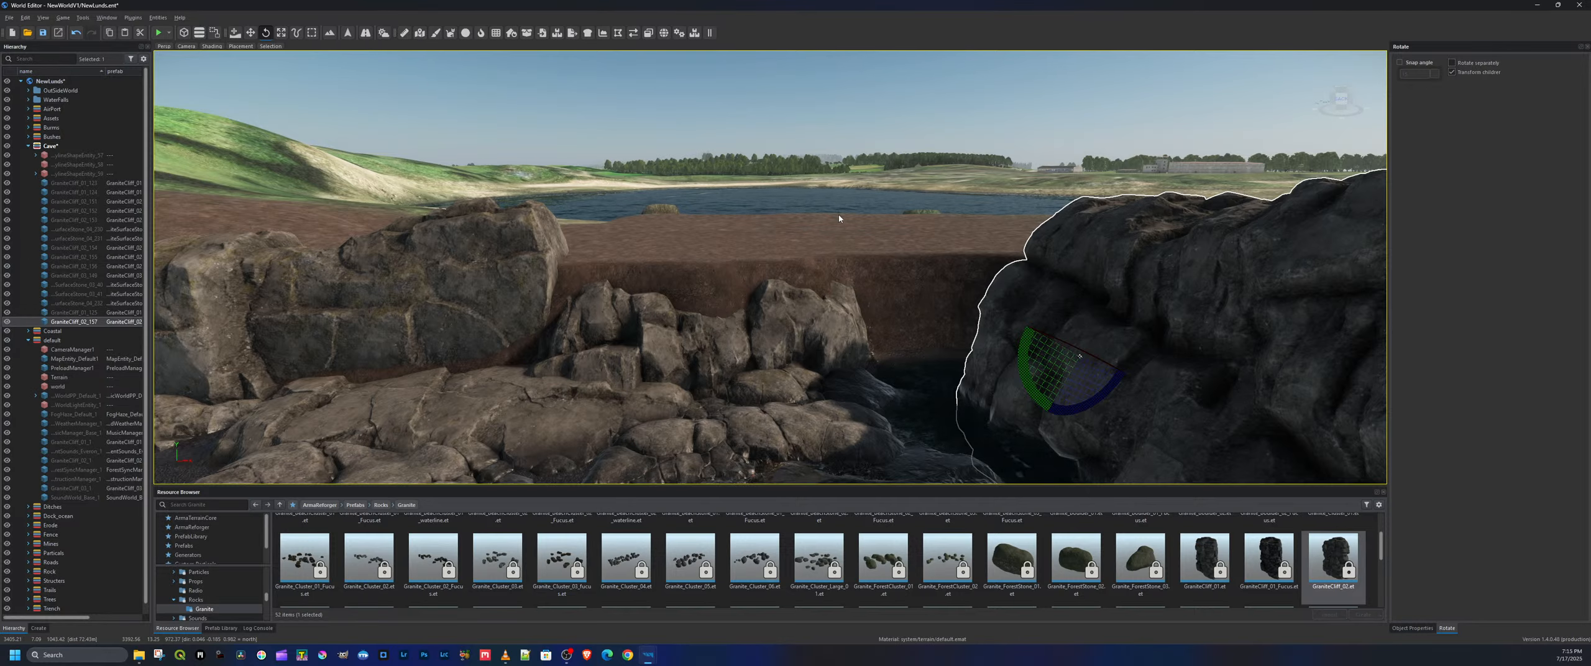
pyautogui.press('d')
pyautogui.moveTo(1027, 250); pyautogui.dragTo(963, 263, button='right')
pyautogui.press('w')
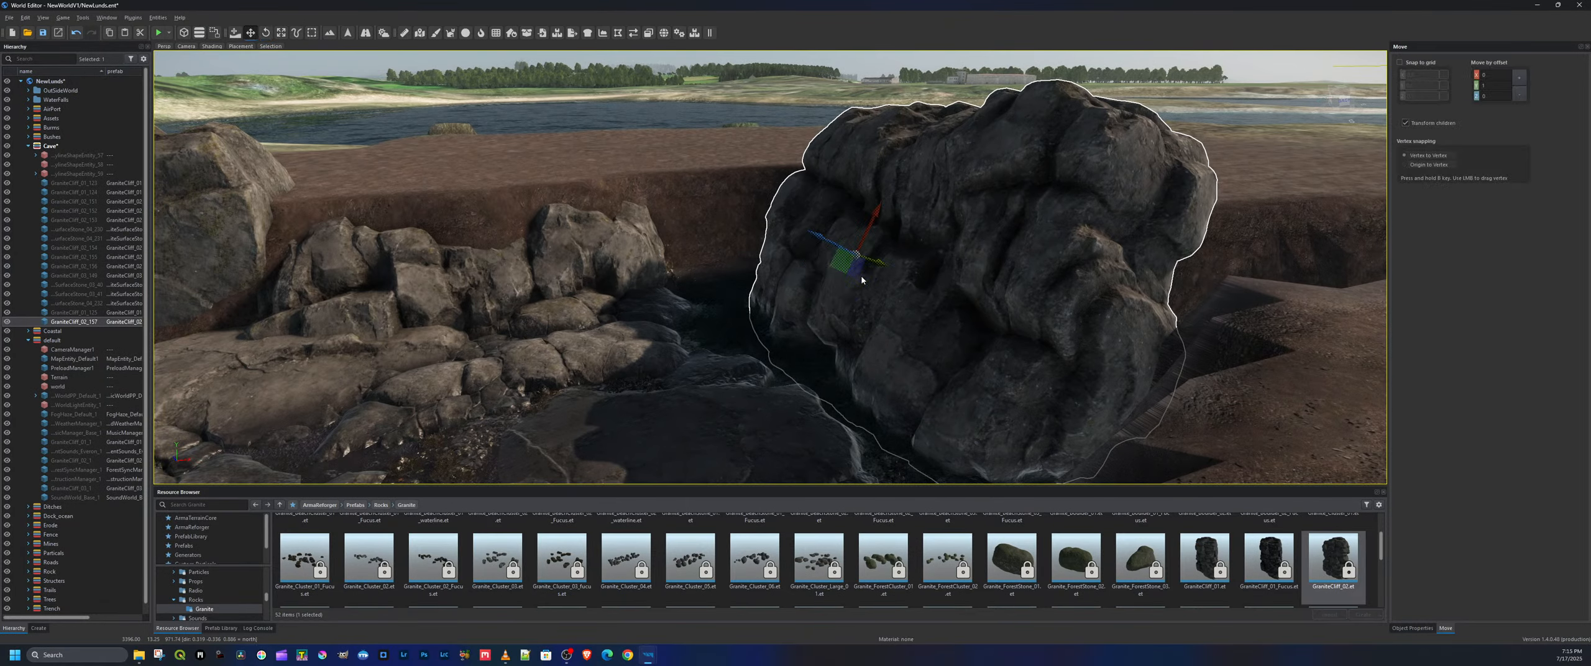
# Rotate the selected GraniteCliff_02 rock to face the pool and lower it into the dirt bank beside the water
pyautogui.moveTo(879, 263)
pyautogui.mouseDown()
pyautogui.moveTo(895, 256)
pyautogui.moveTo(771, 291)
pyautogui.moveTo(867, 251)
pyautogui.mouseUp()
pyautogui.press('e')
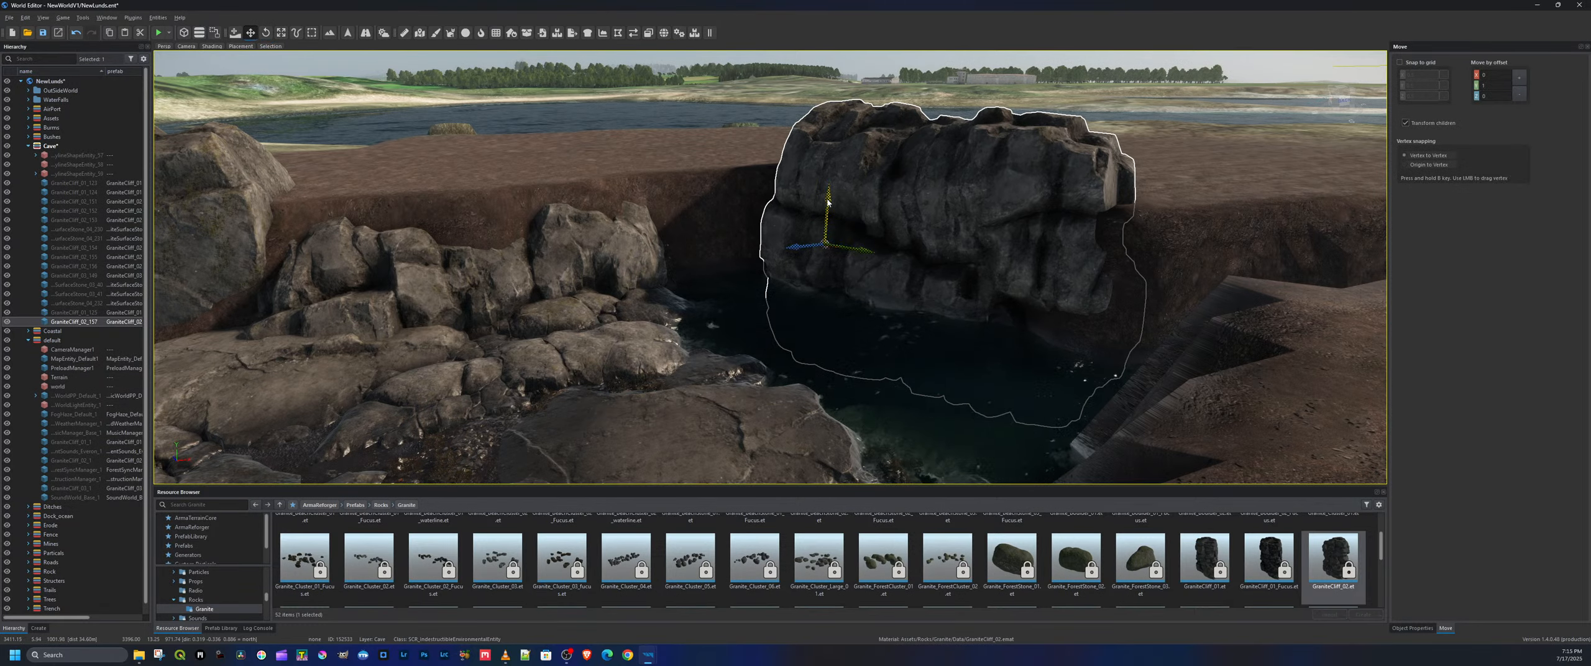
pyautogui.moveTo(828, 203); pyautogui.dragTo(826, 254)
pyautogui.press('w')
pyautogui.press('d')
pyautogui.moveTo(828, 273); pyautogui.dragTo(1073, 242, button='right')
pyautogui.press('a')
# Place another GraniteCliff_02 in the gap at the pool's inner corner and rotate it into the bank
pyautogui.click(1332, 570)
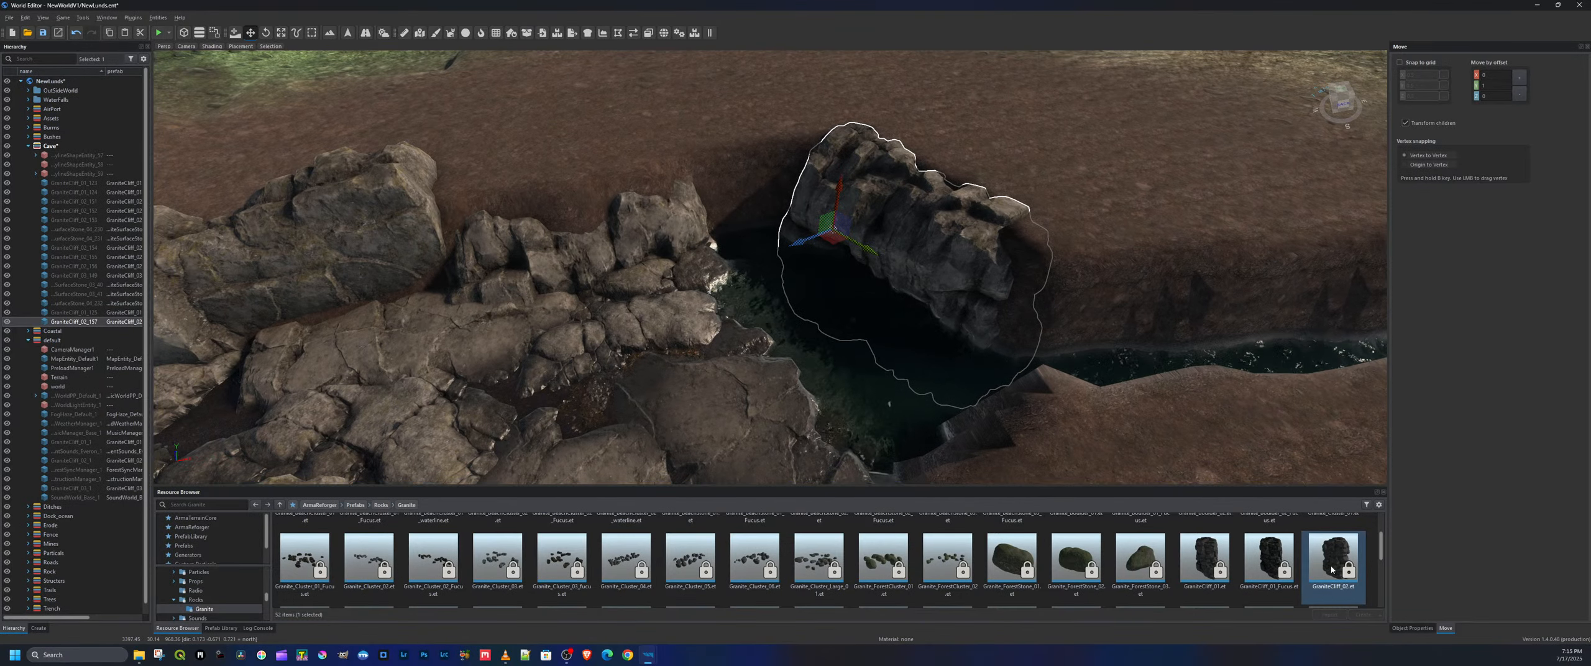
pyautogui.moveTo(772, 218)
pyautogui.mouseDown()
pyautogui.moveTo(749, 205)
pyautogui.moveTo(751, 255)
pyautogui.moveTo(787, 199)
pyautogui.moveTo(751, 211)
pyautogui.mouseUp()
pyautogui.press('e')
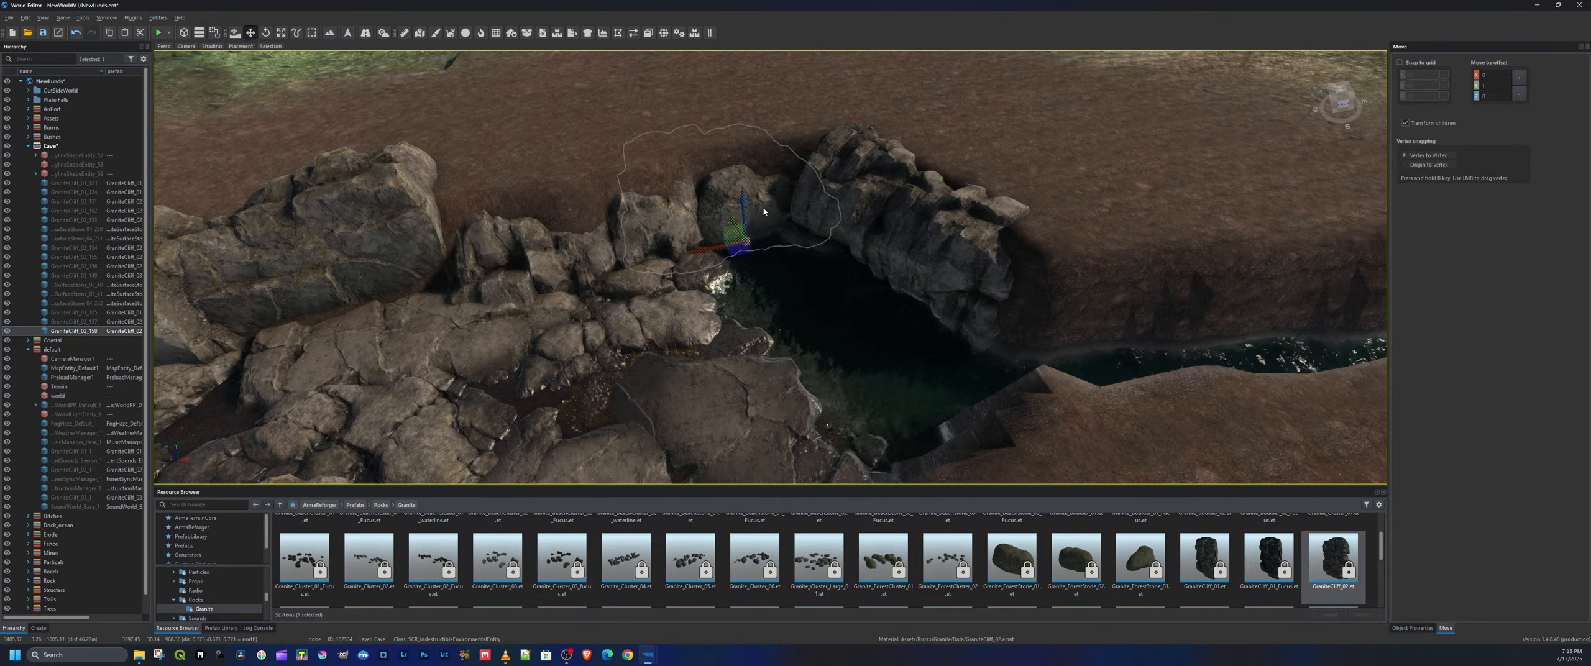
# Place a GraniteCliff_01 above the small boulders, rotate it onto its side and push it back into the dirt bank
pyautogui.click(1202, 558)
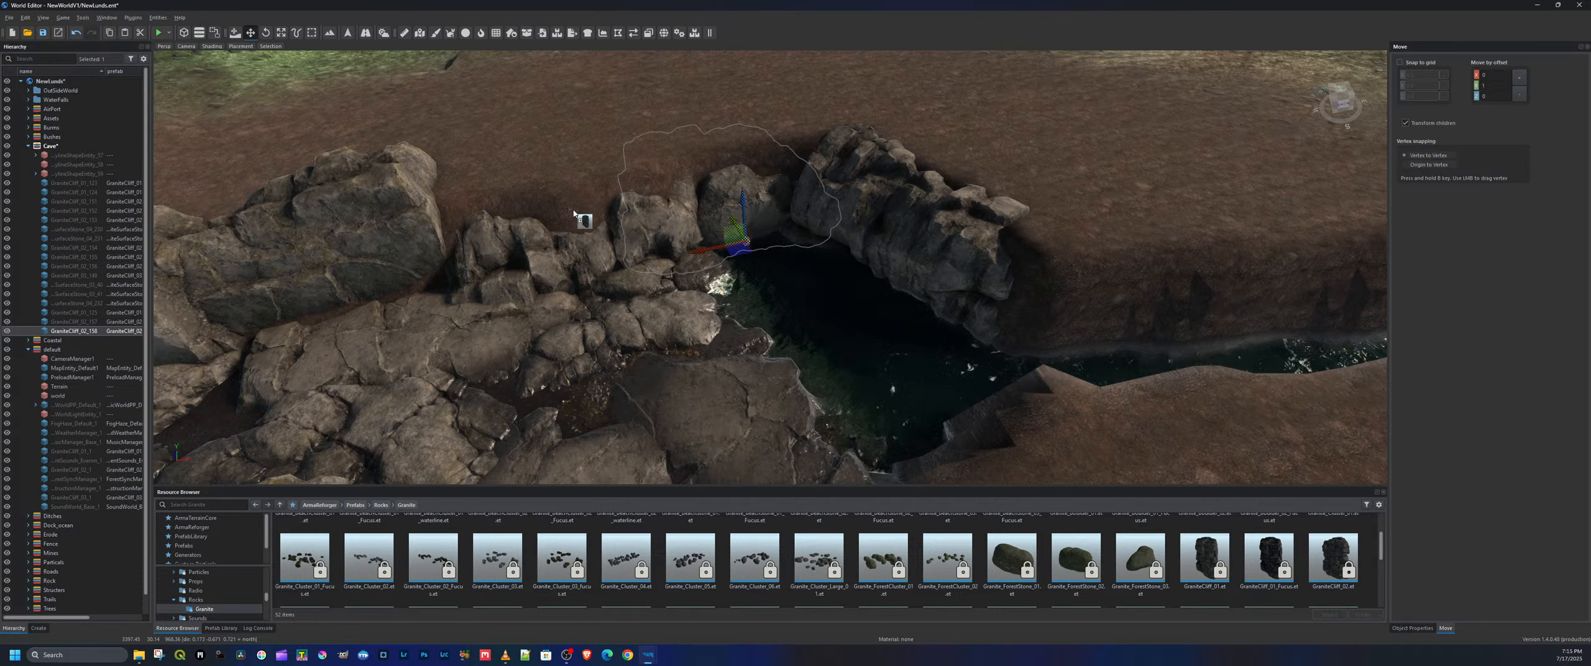
pyautogui.moveTo(574, 213); pyautogui.dragTo(544, 163)
pyautogui.press('e')
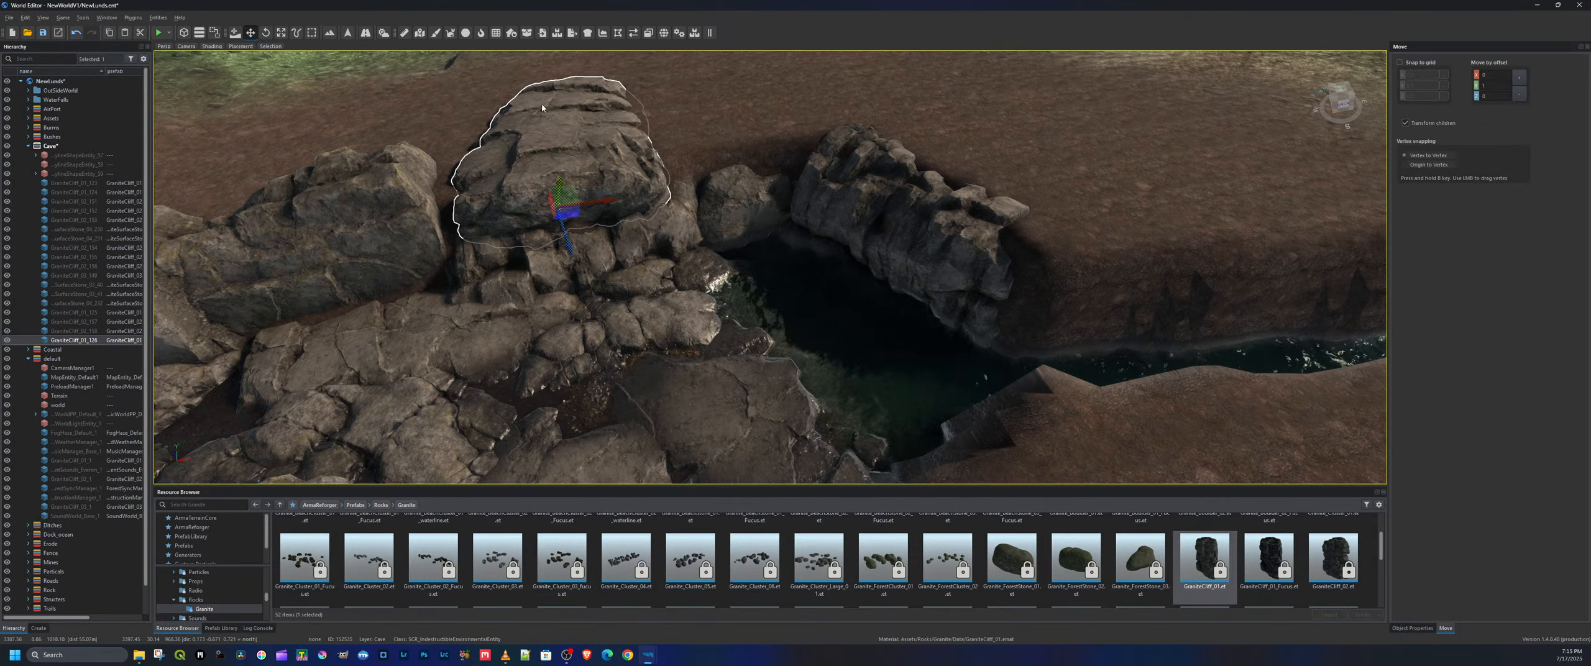
pyautogui.moveTo(596, 222); pyautogui.dragTo(491, 212)
pyautogui.press('w')
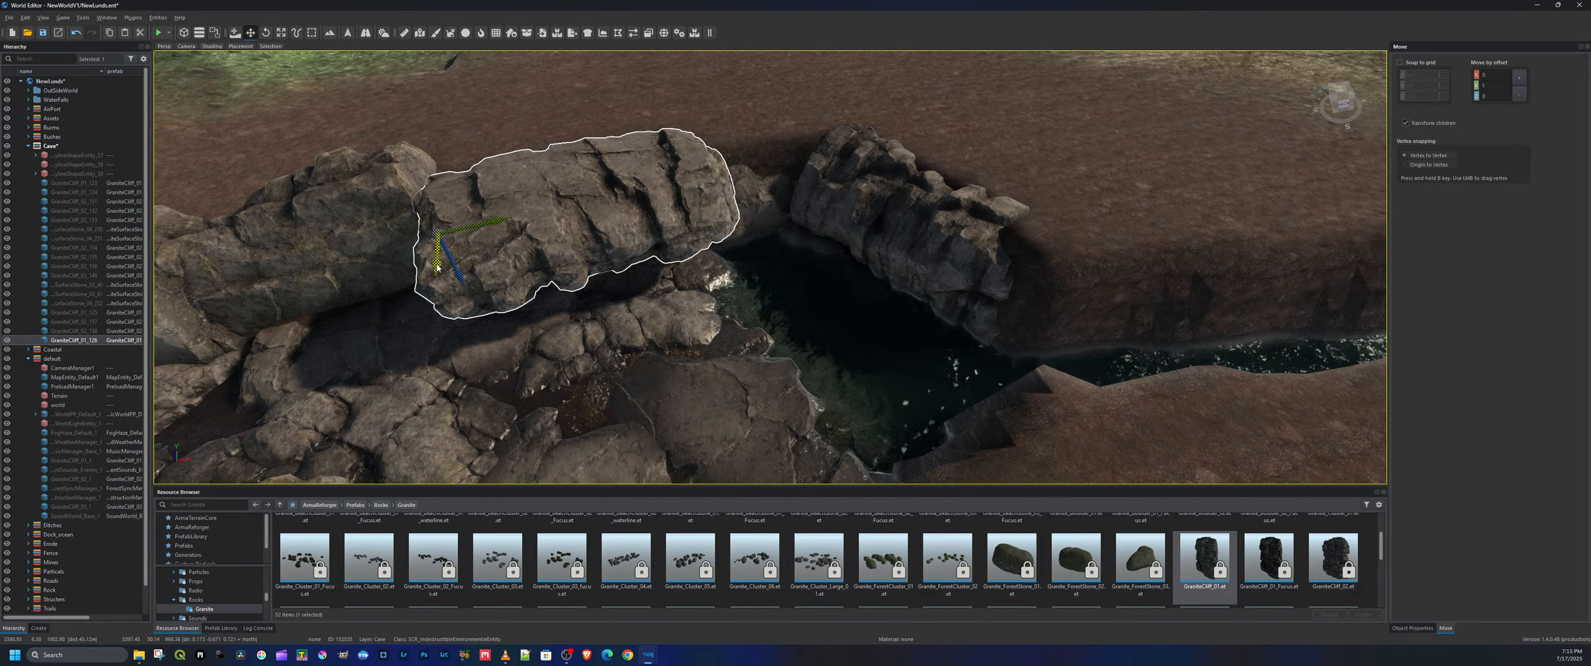
pyautogui.moveTo(438, 268); pyautogui.dragTo(441, 207)
# Place a GraniteCliff_03 at the inner end of the pool and tip it over toward the water
pyautogui.scroll(-1, 1182, 523)
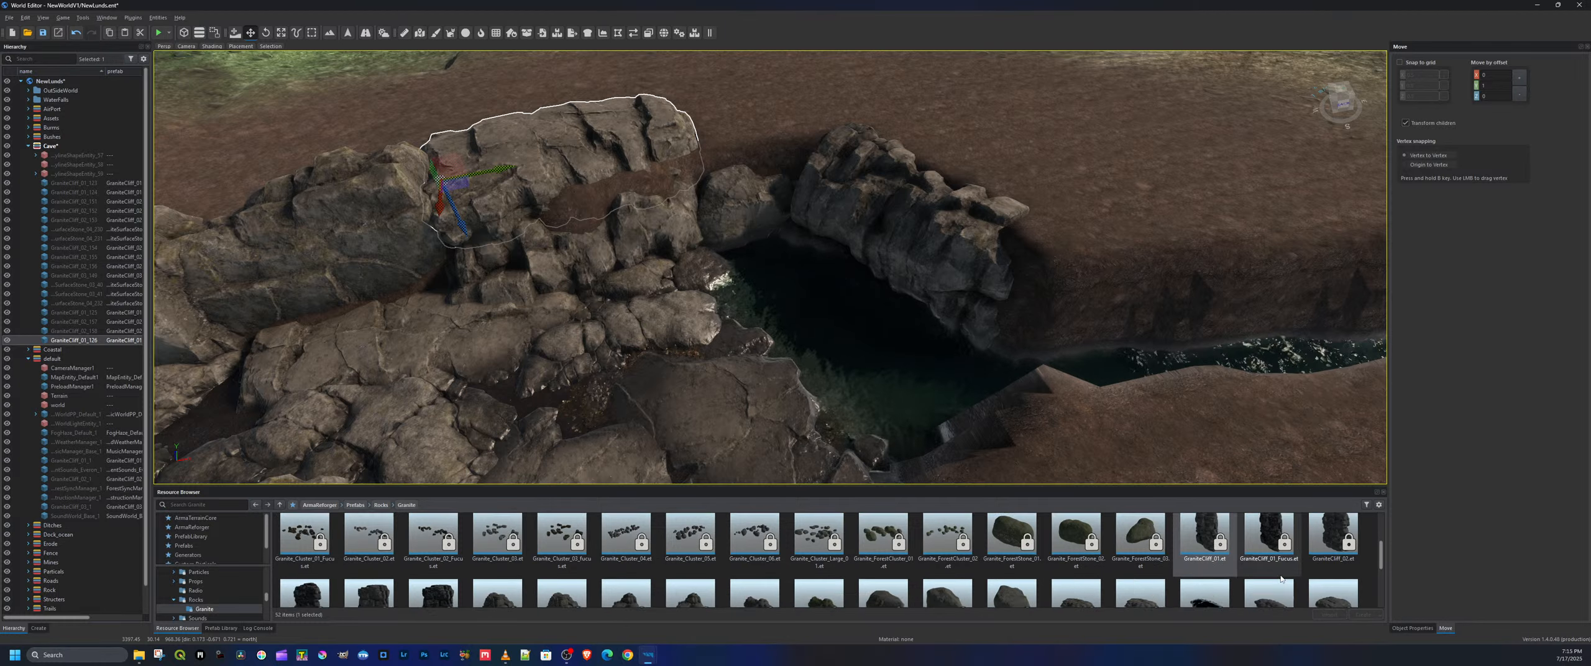
pyautogui.click(372, 560)
pyautogui.moveTo(371, 560); pyautogui.dragTo(741, 151)
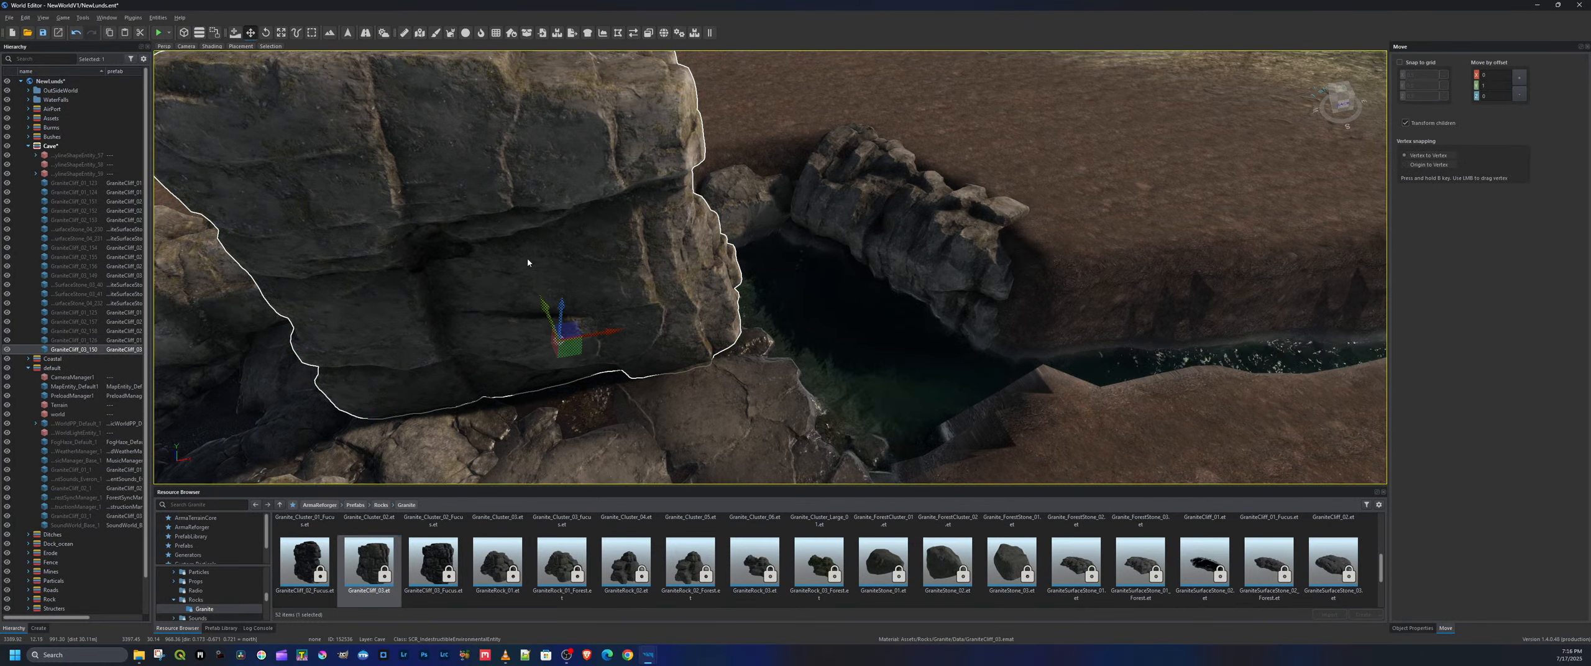
pyautogui.moveTo(561, 321); pyautogui.dragTo(770, 186)
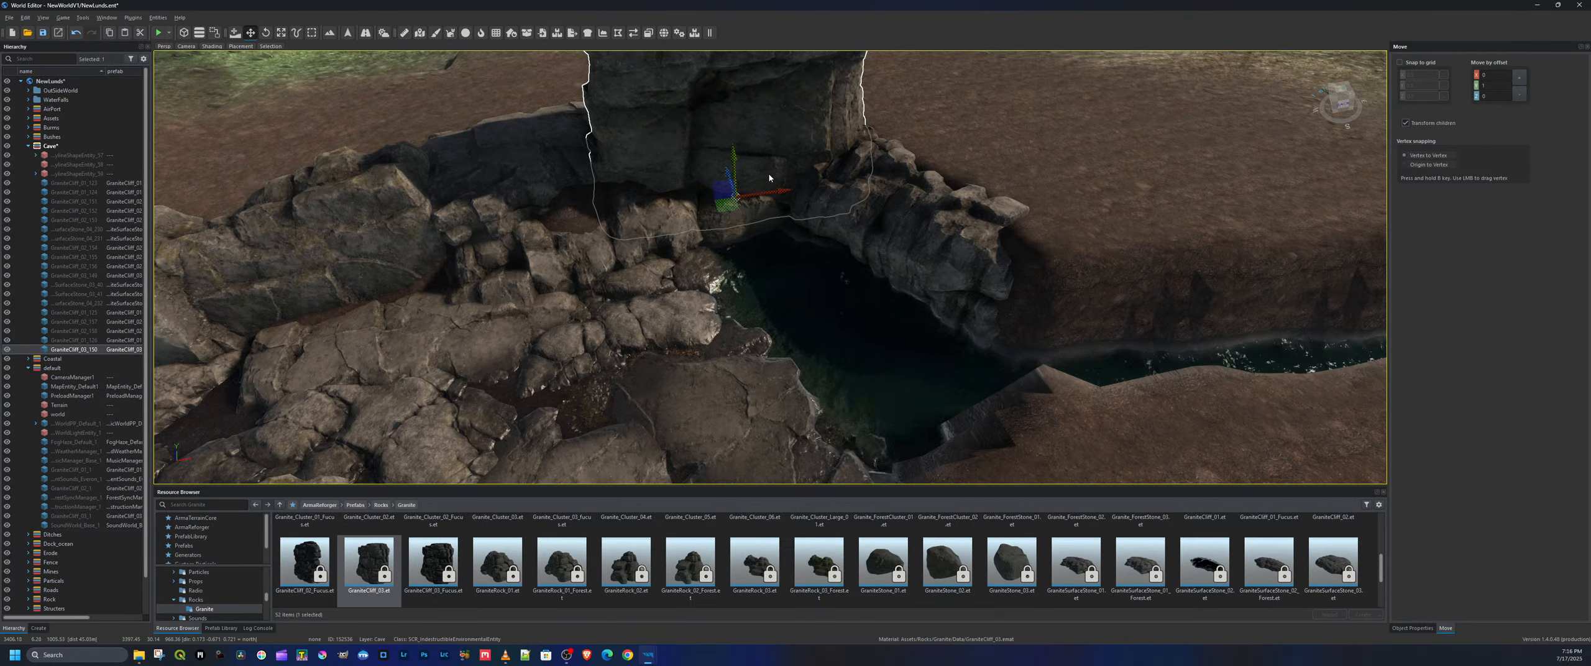
pyautogui.moveTo(770, 187); pyautogui.dragTo(769, 162, button='right')
pyautogui.press('e')
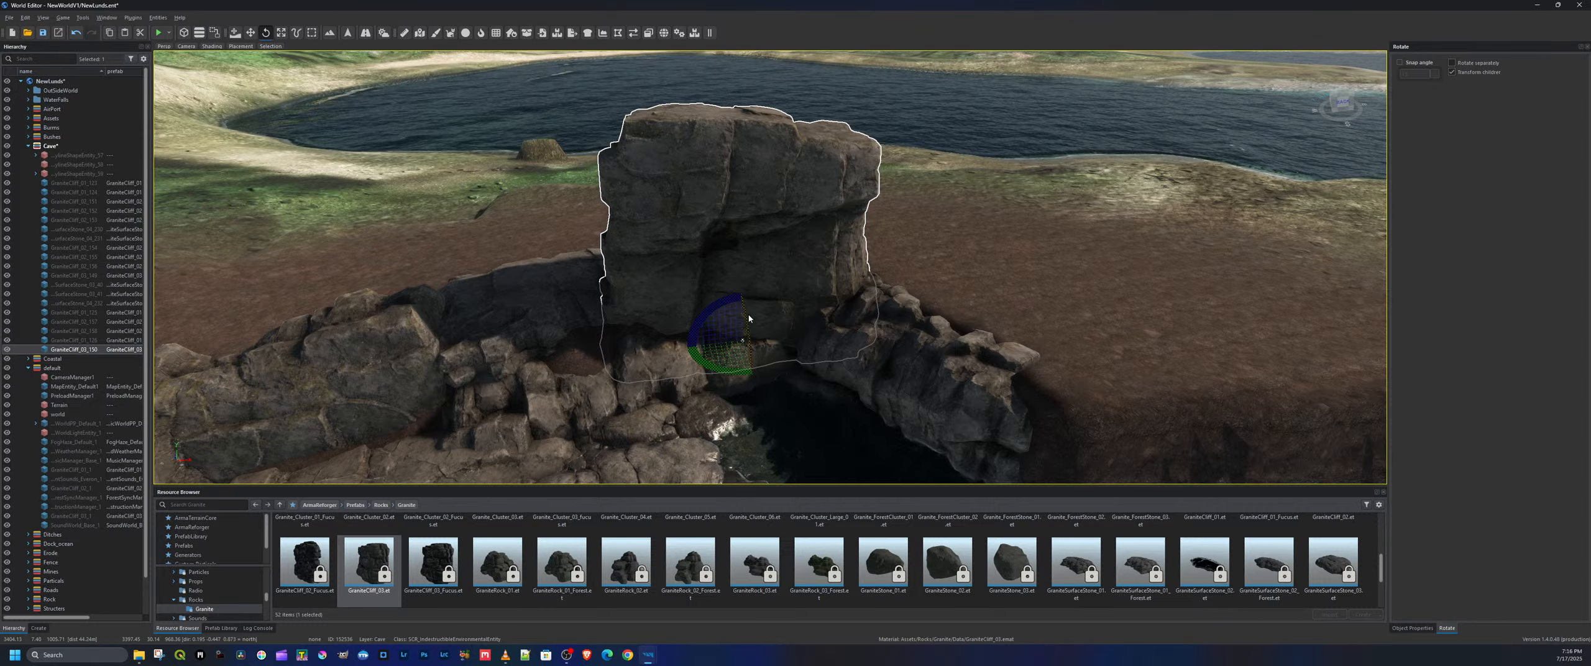
pyautogui.moveTo(750, 321); pyautogui.dragTo(750, 394)
# Shift the tipped GraniteCliff_03 over the pool to form the cave's rock ceiling and check it from underneath
pyautogui.press('a')
pyautogui.moveTo(751, 395); pyautogui.dragTo(912, 410, button='right')
pyautogui.press('w')
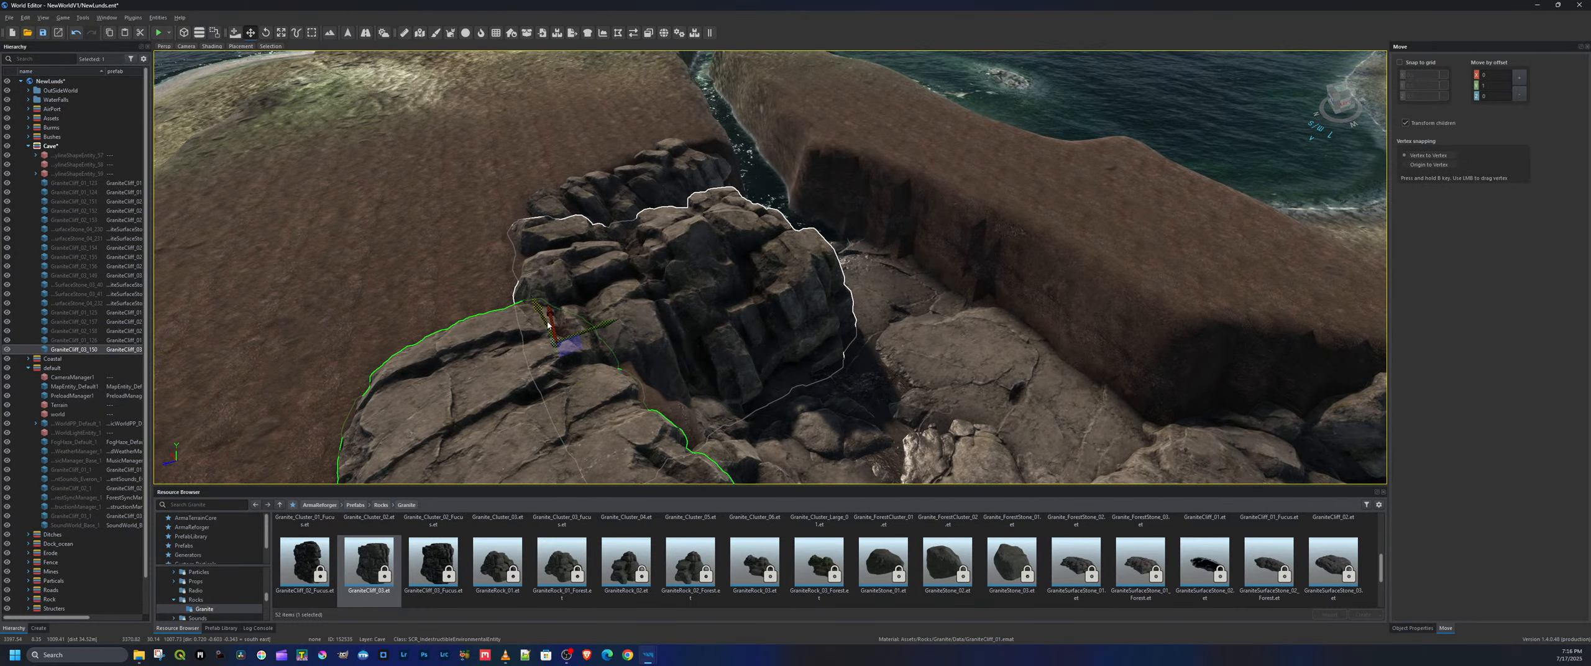
pyautogui.moveTo(544, 314); pyautogui.dragTo(525, 256)
pyautogui.press('d')
pyautogui.moveTo(525, 256); pyautogui.dragTo(221, 171, button='right')
pyautogui.press('w')
pyautogui.press('w')
pyautogui.press('s')
# Save the world and start a play test inside the cave in third-person view
pyautogui.click(44, 35)
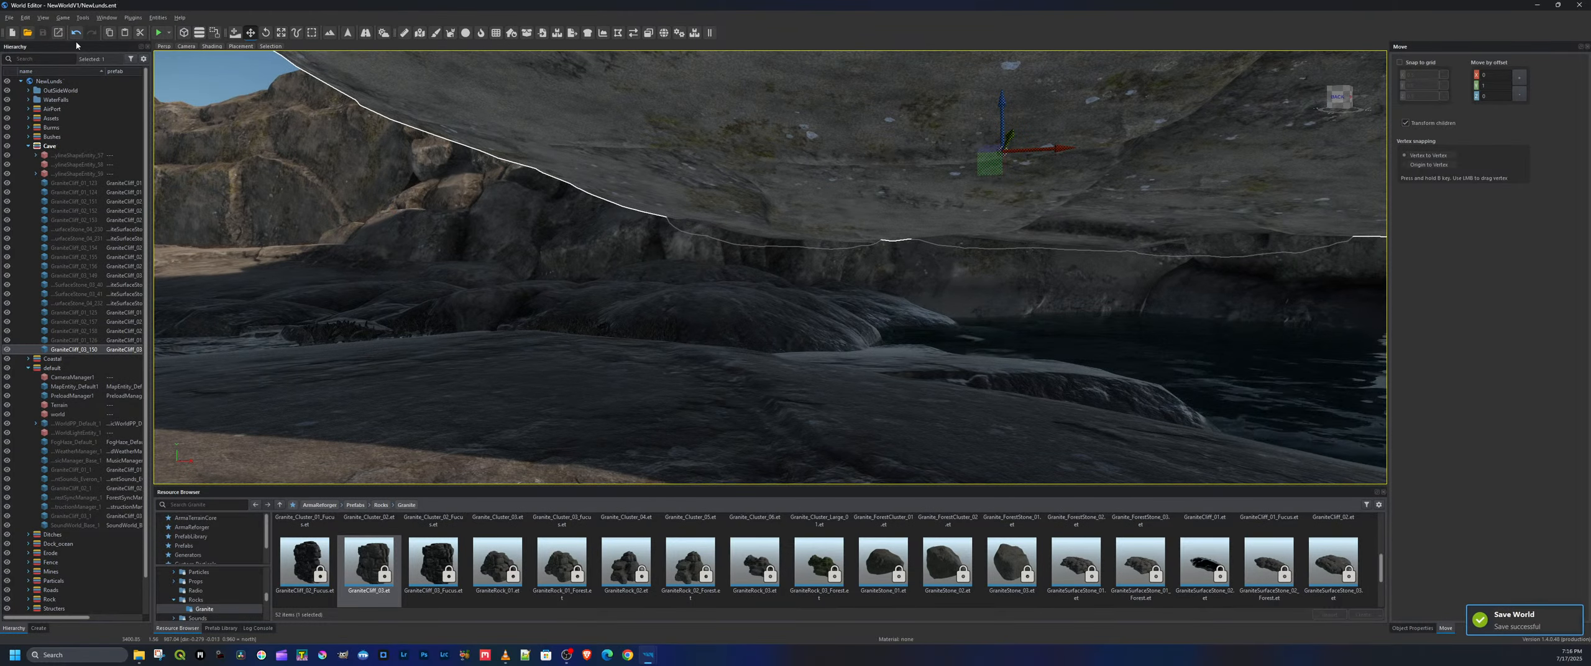
pyautogui.click(166, 32)
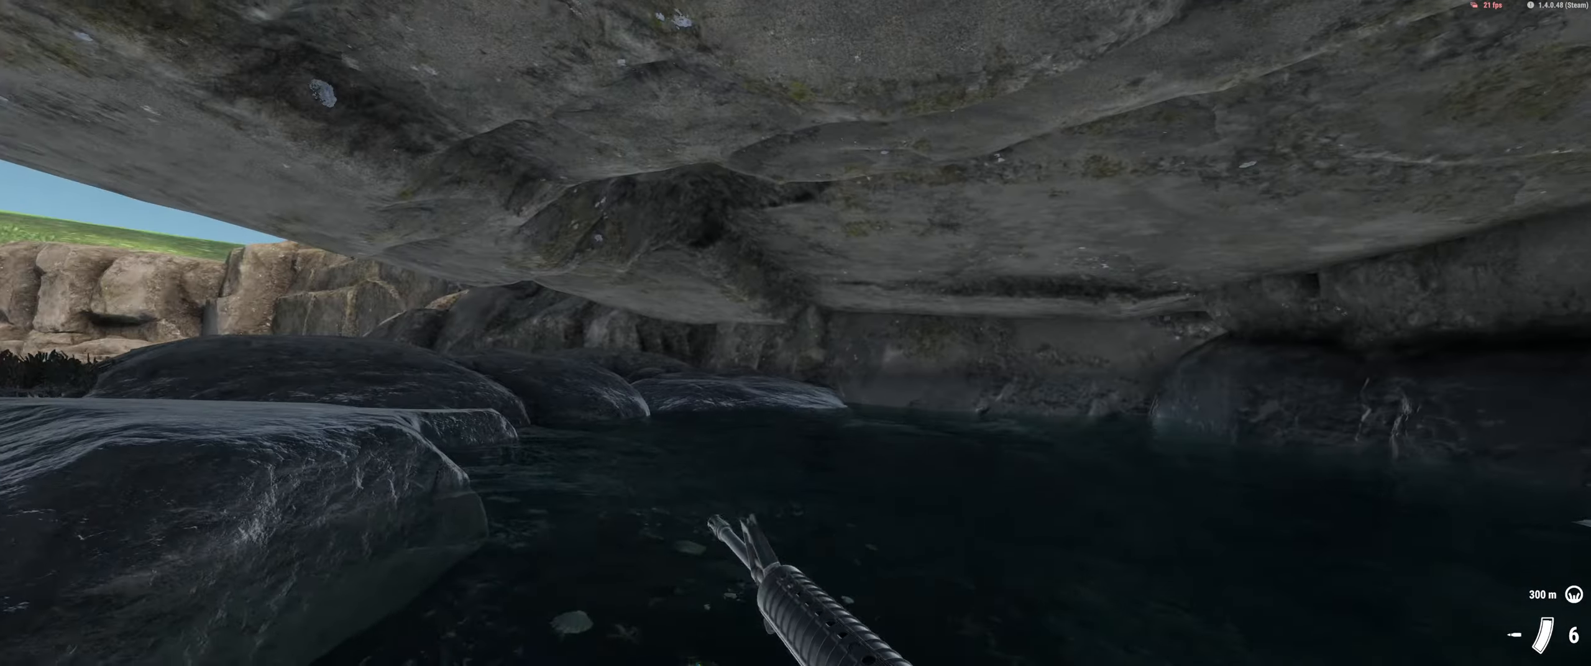
pyautogui.press('v')
pyautogui.press('w')
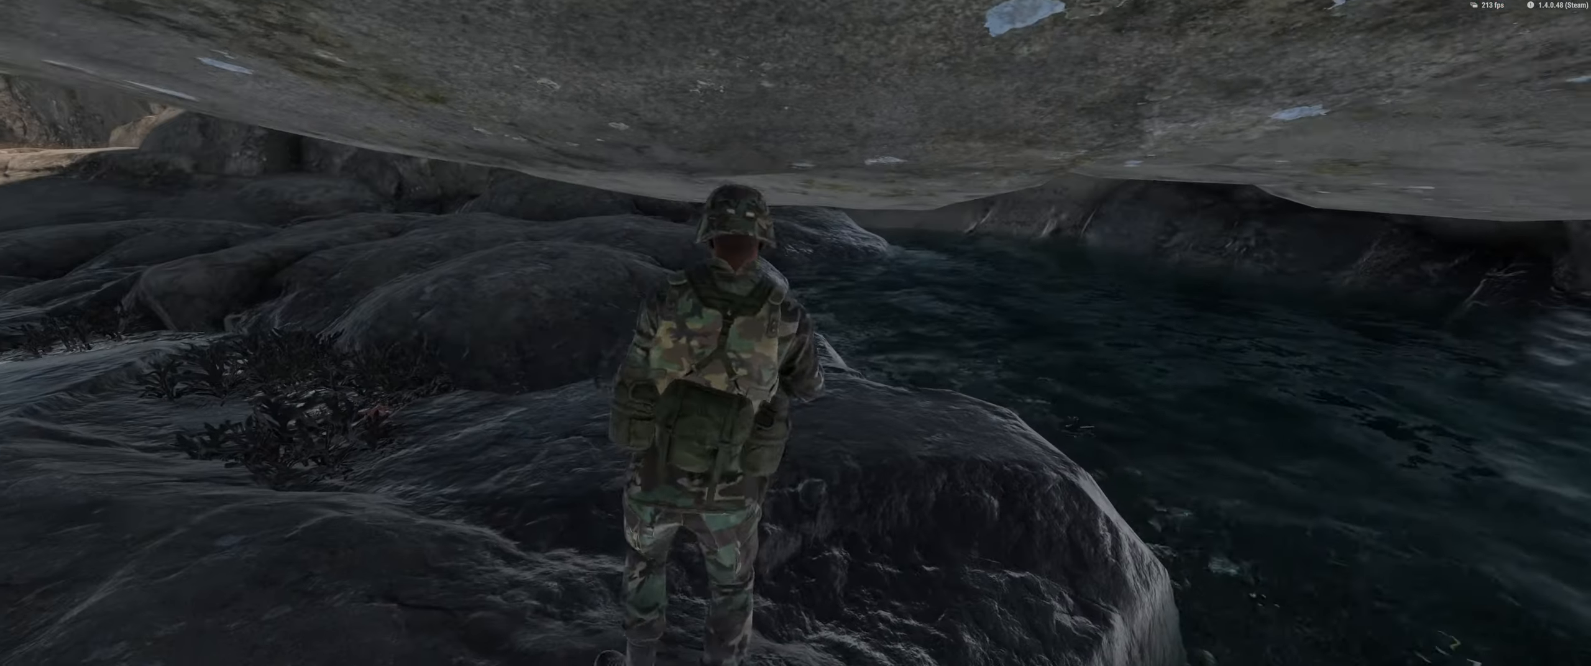
# Walk the character under the rock ceiling, checking the headroom prone and standing, and return to the editor
pyautogui.press('z')
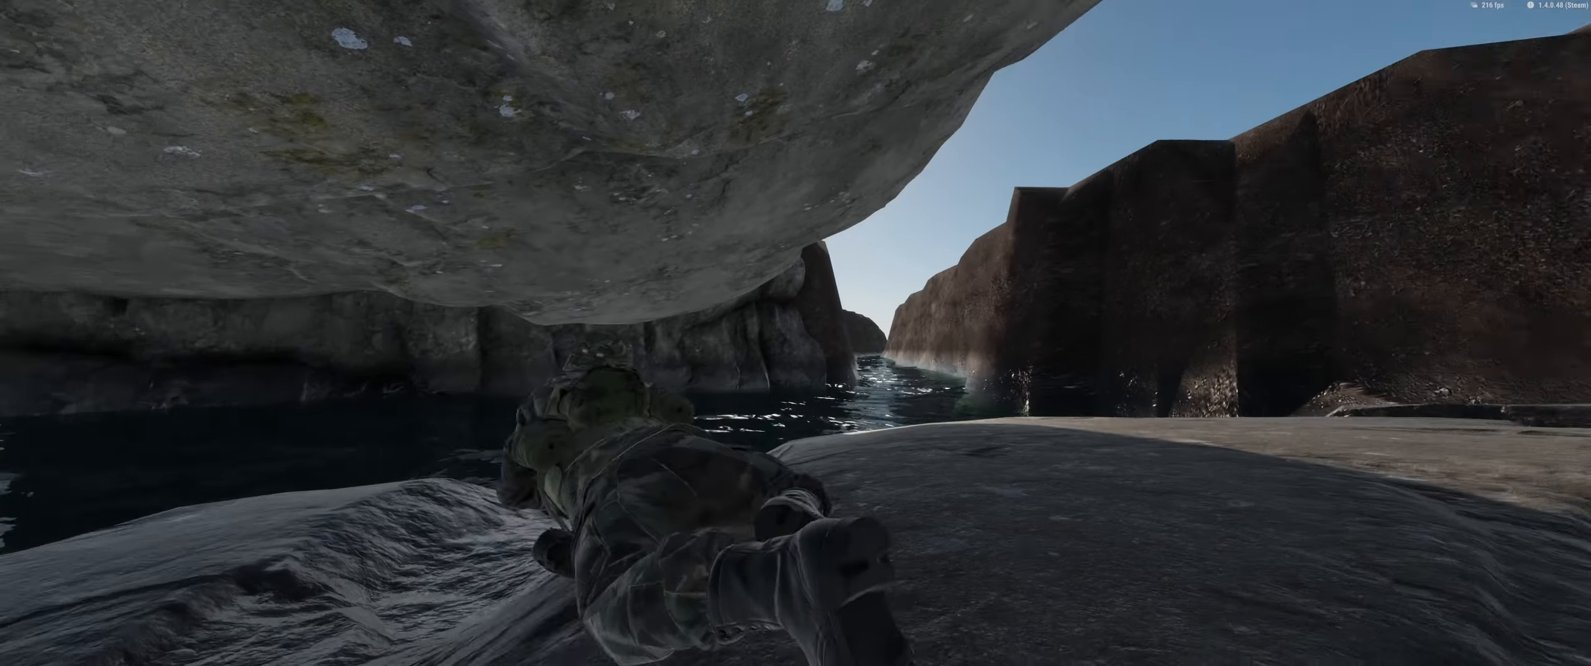
pyautogui.press('z')
pyautogui.press('w')
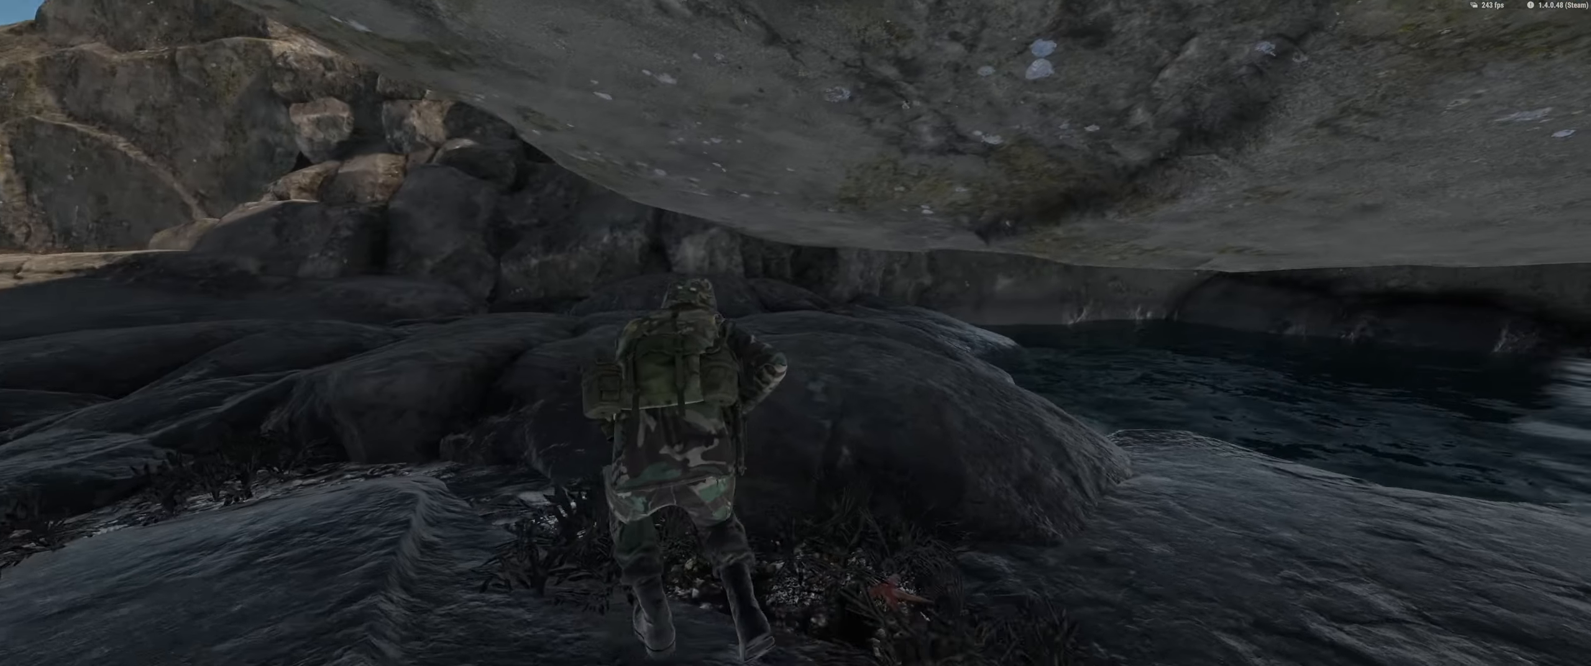
pyautogui.press('w')
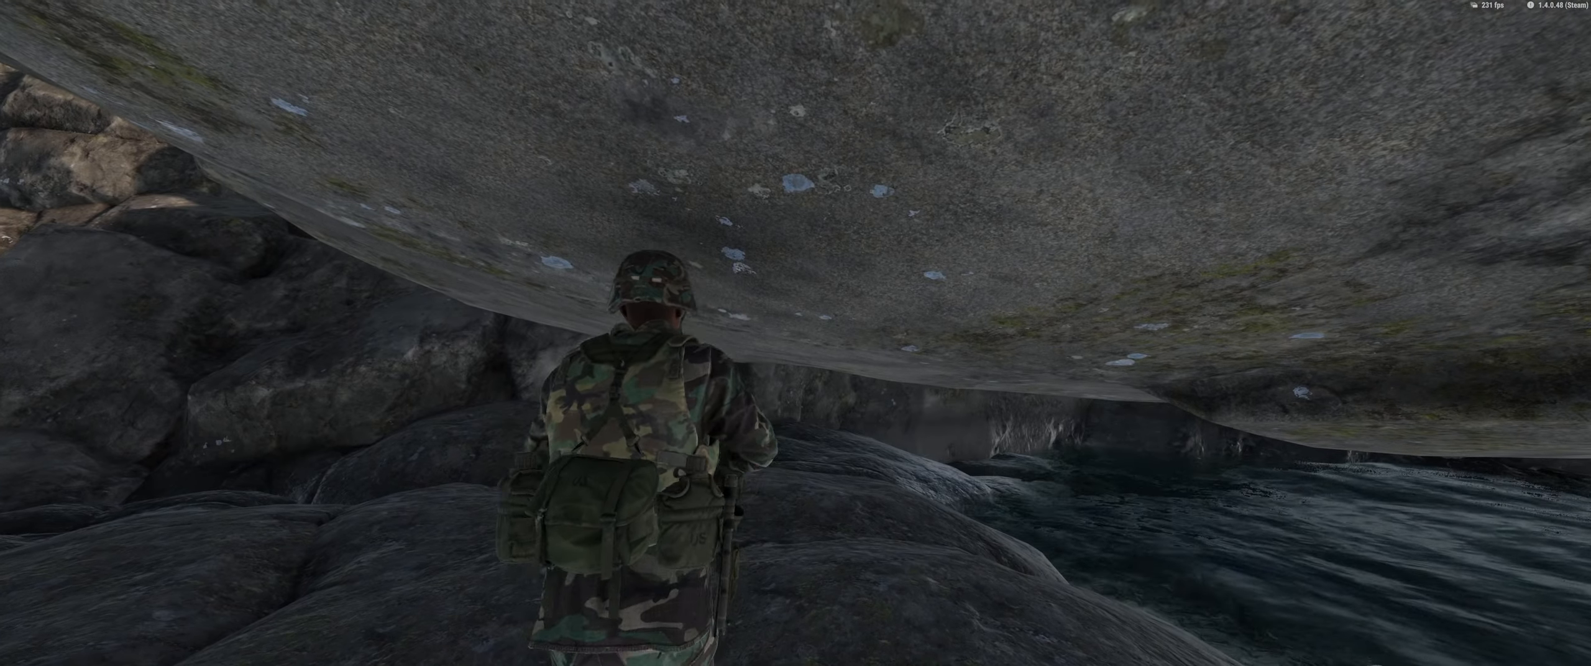
pyautogui.press('w')
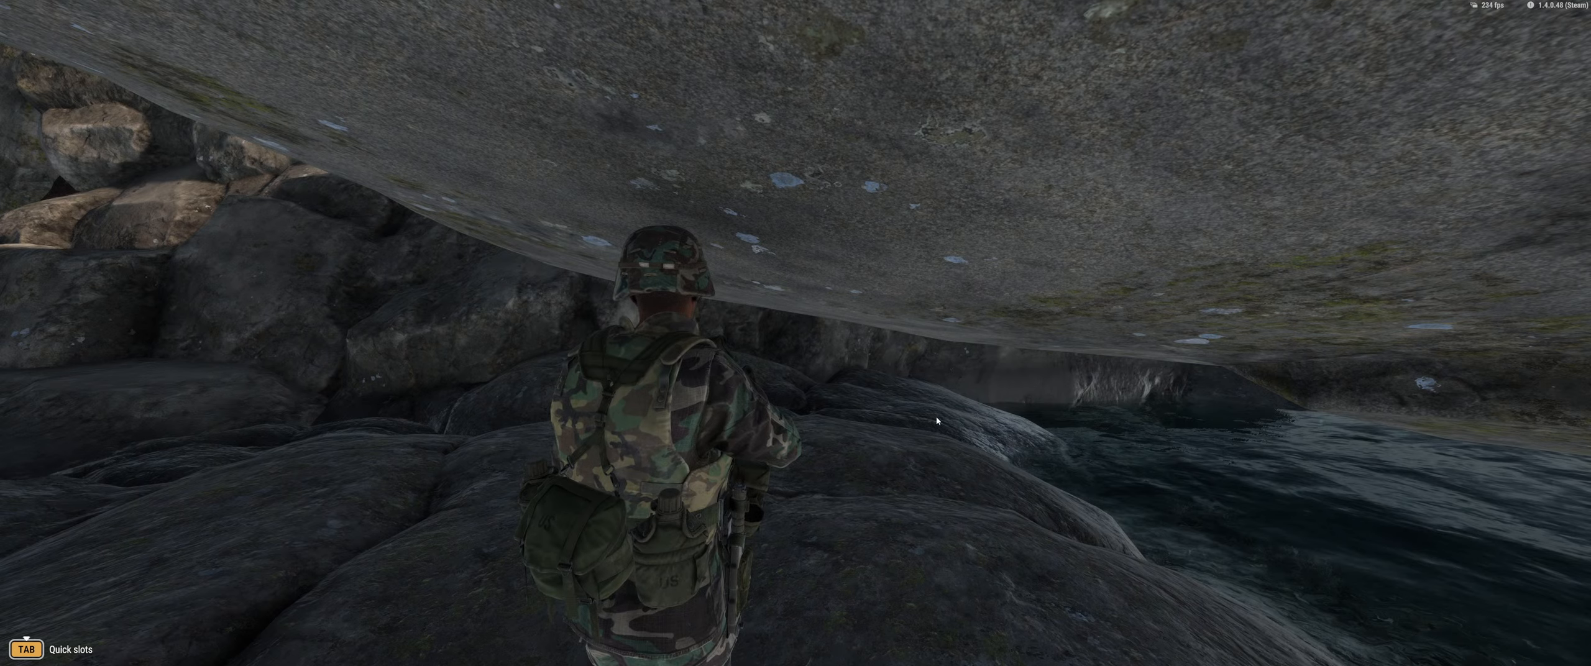
pyautogui.press('Escape')
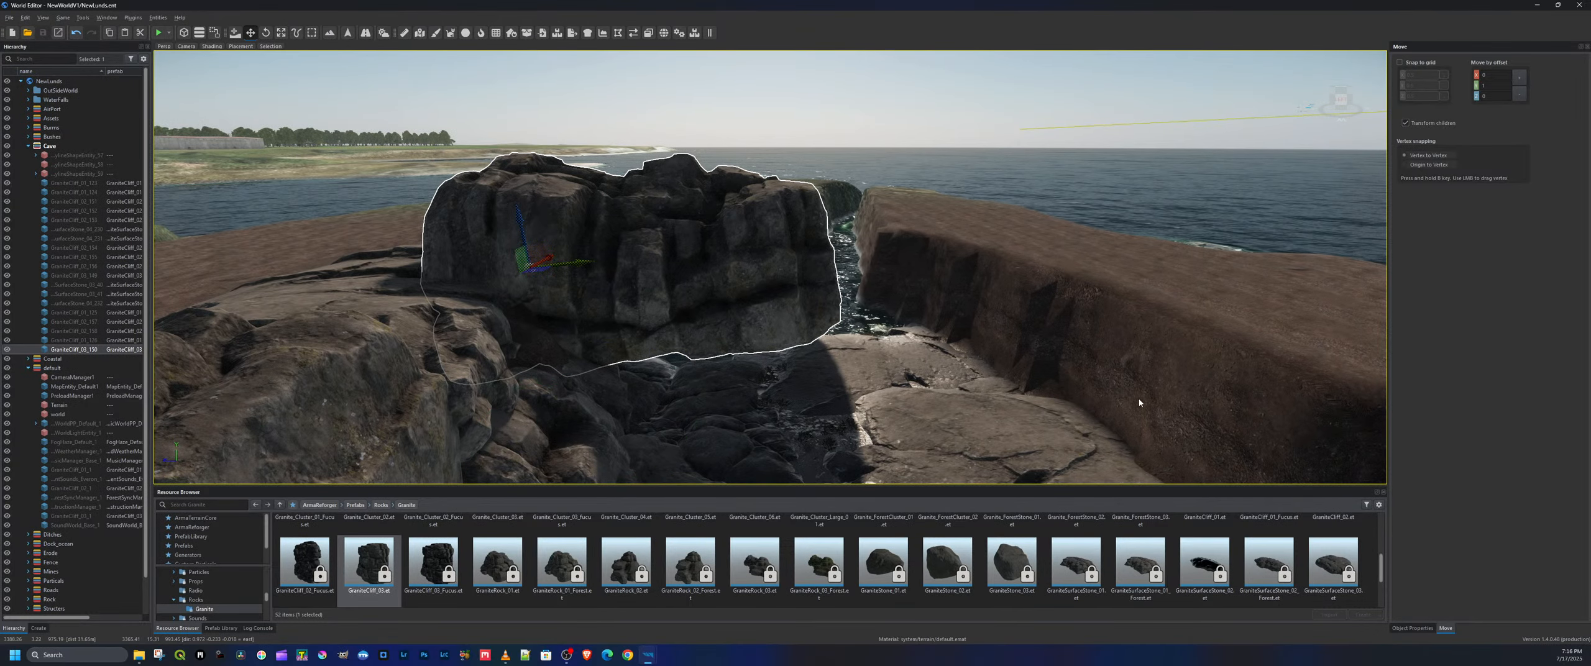
# Place a GraniteCliff_01 against the dirt bank opposite the cave, lay it on its side and lower it into the ground
pyautogui.scroll(3, 1306, 566)
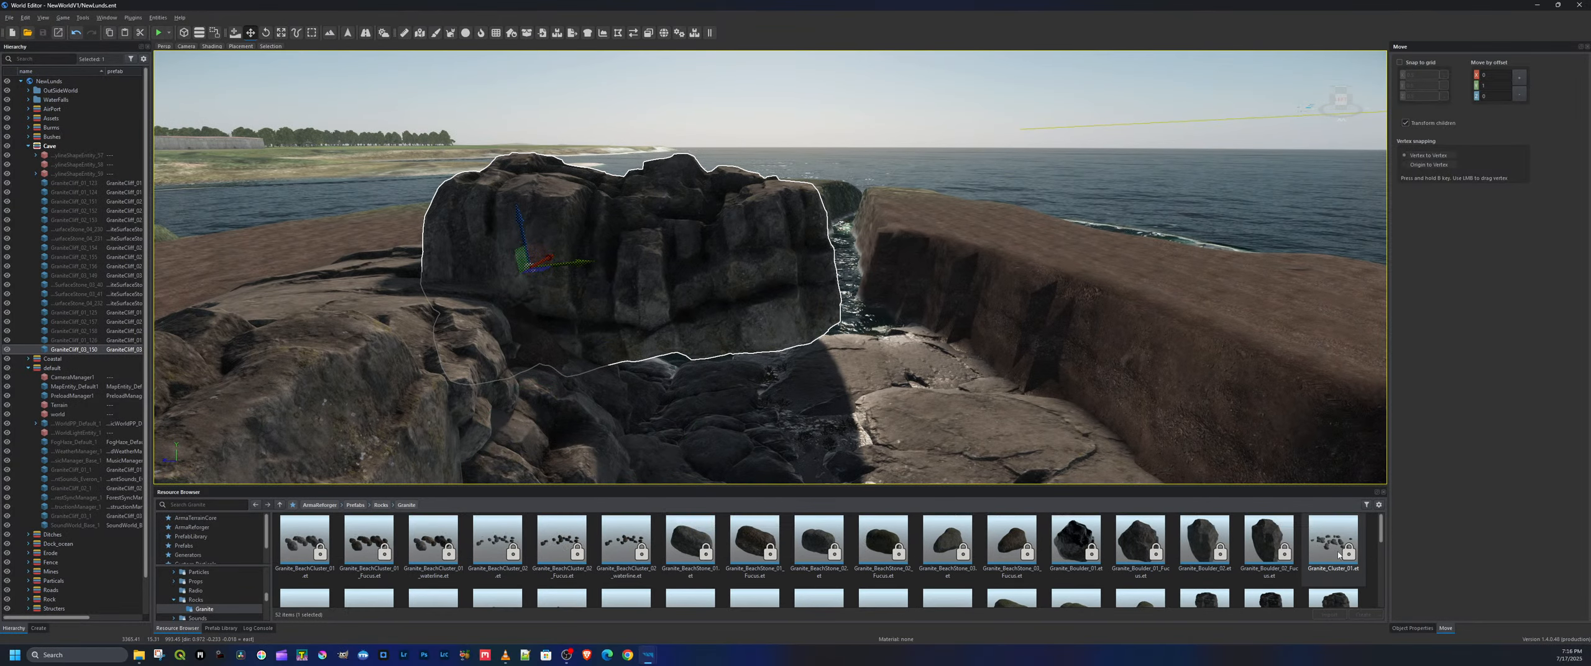
pyautogui.click(1332, 557)
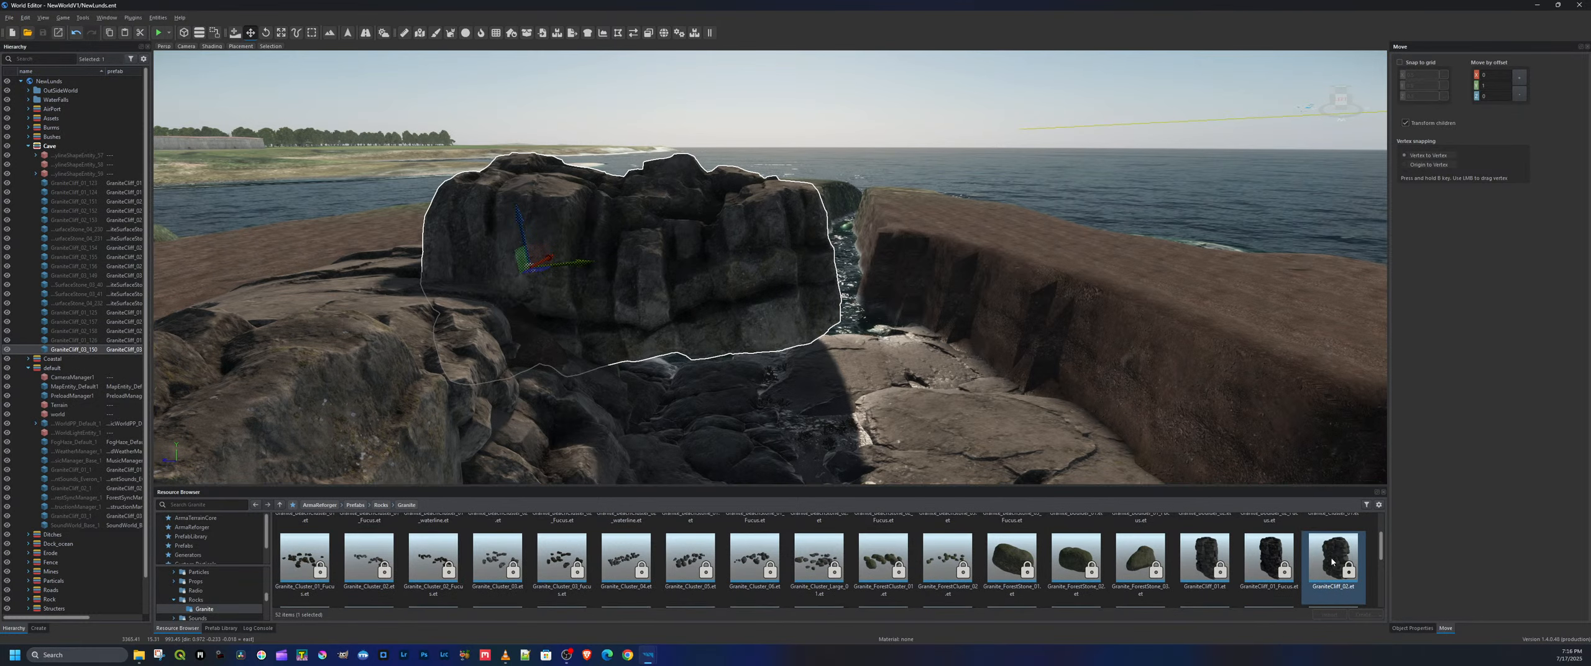
pyautogui.moveTo(1204, 559); pyautogui.dragTo(1181, 324)
pyautogui.press('e')
pyautogui.press('w')
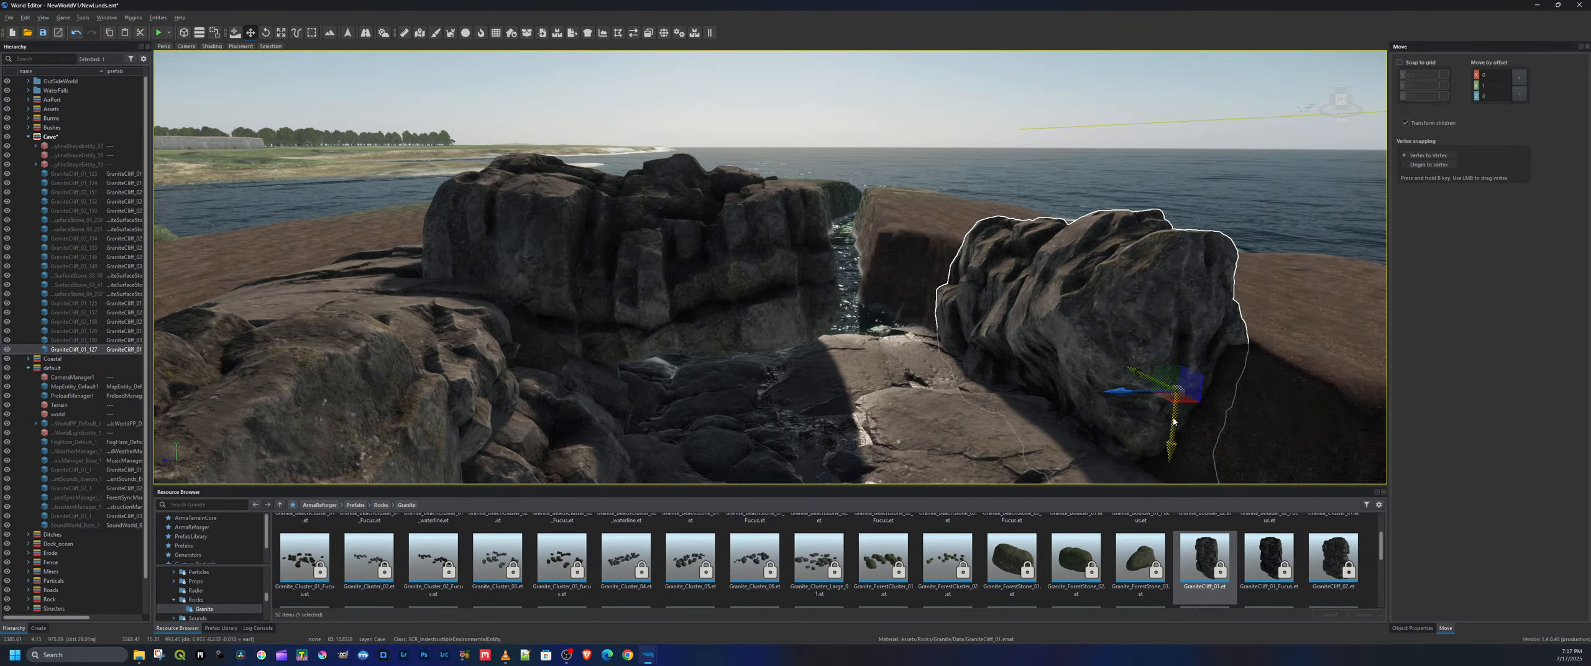
pyautogui.moveTo(1173, 422); pyautogui.dragTo(1140, 454)
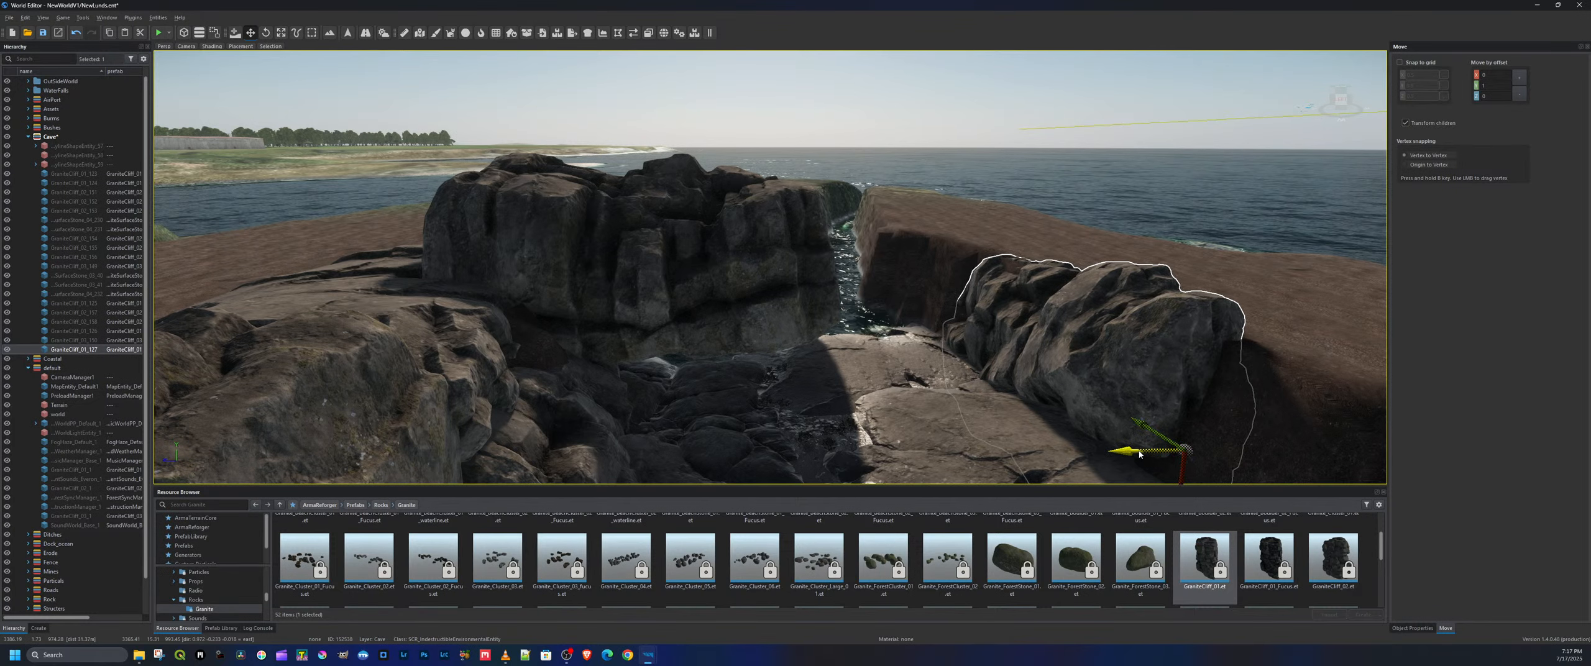
# Reselect the GraniteCliff_01 on the opposite bank and rotate it to line up with the dirt wall
pyautogui.press('e')
pyautogui.press('Escape')
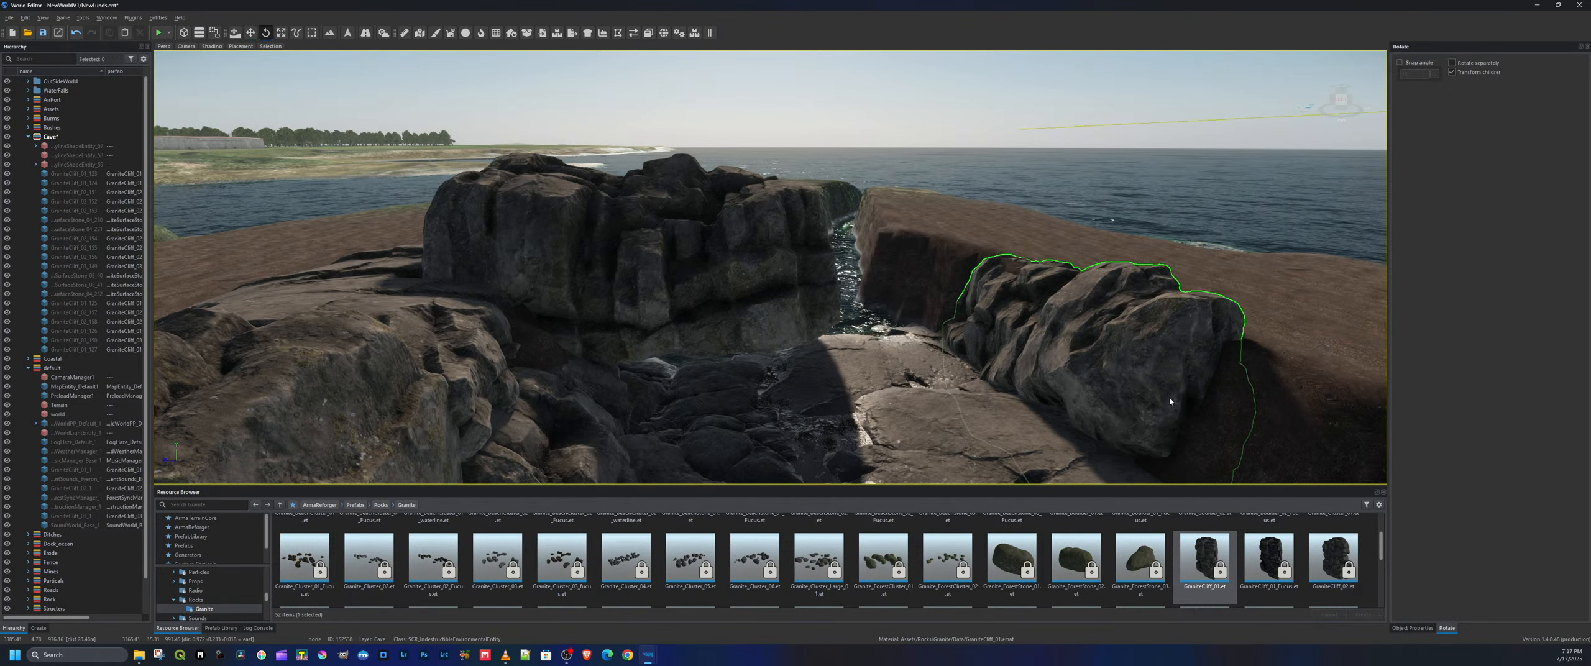
pyautogui.click(1169, 401)
pyautogui.moveTo(1216, 430); pyautogui.dragTo(1185, 451)
# Place a GraniteCliff_02 between the opposite-bank rock and the water channel, rotate it along the bank and lower it
pyautogui.press('w')
pyautogui.moveTo(1175, 422); pyautogui.dragTo(1225, 417, button='right')
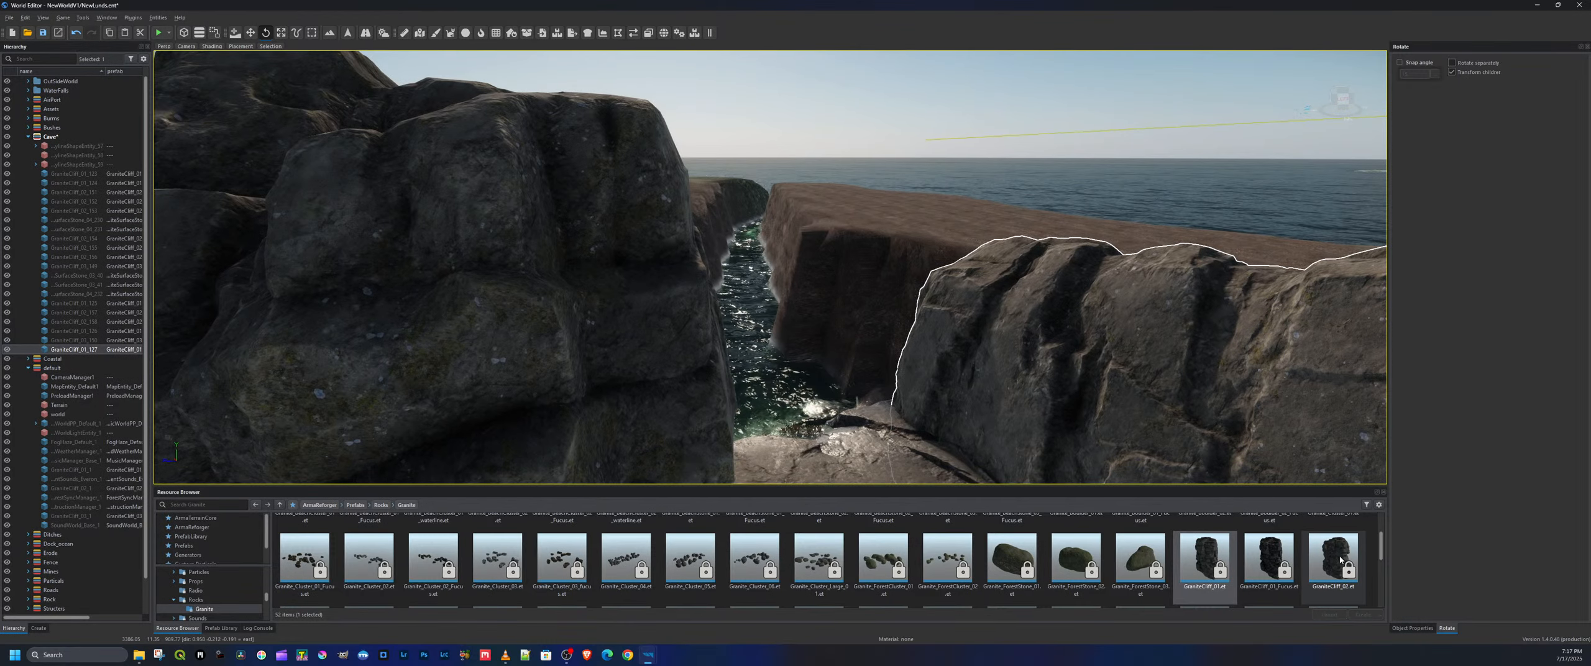
pyautogui.moveTo(1334, 559); pyautogui.dragTo(870, 284)
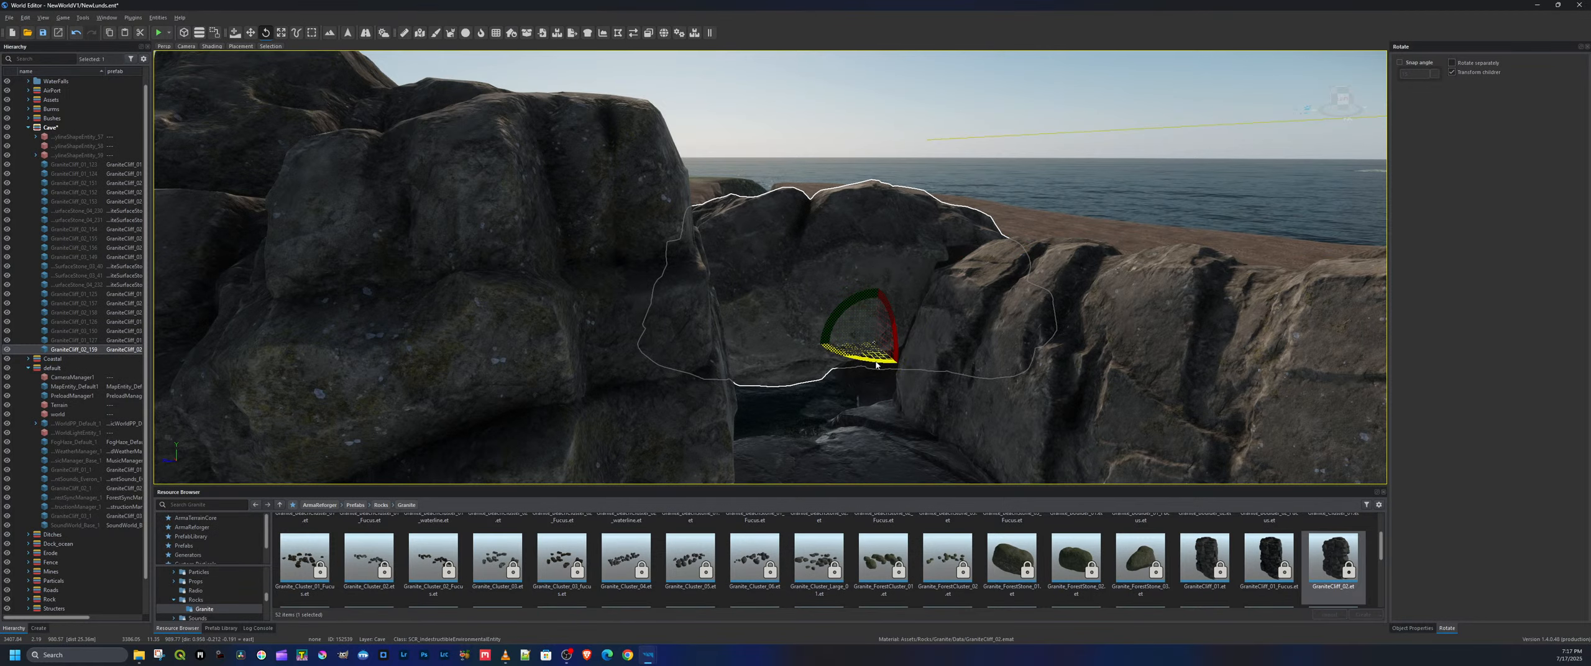
pyautogui.moveTo(875, 362); pyautogui.dragTo(830, 349)
pyautogui.press('w')
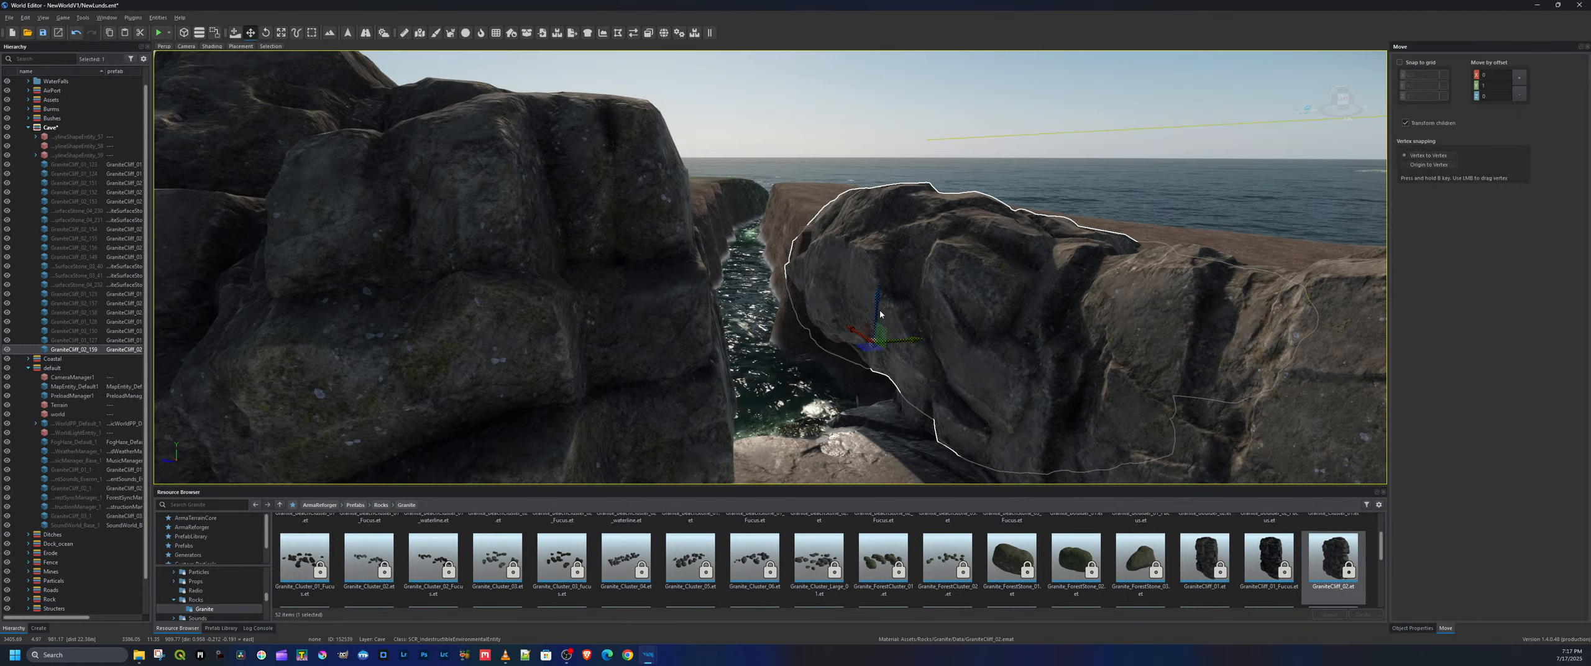
pyautogui.moveTo(880, 314); pyautogui.dragTo(902, 405)
# Place a GraniteCliff_02 against the bare dirt wall behind the cave rocks, rotate it to face outward and lower it
pyautogui.press('w')
pyautogui.moveTo(945, 401); pyautogui.dragTo(1113, 390, button='right')
pyautogui.press('a')
pyautogui.press('w')
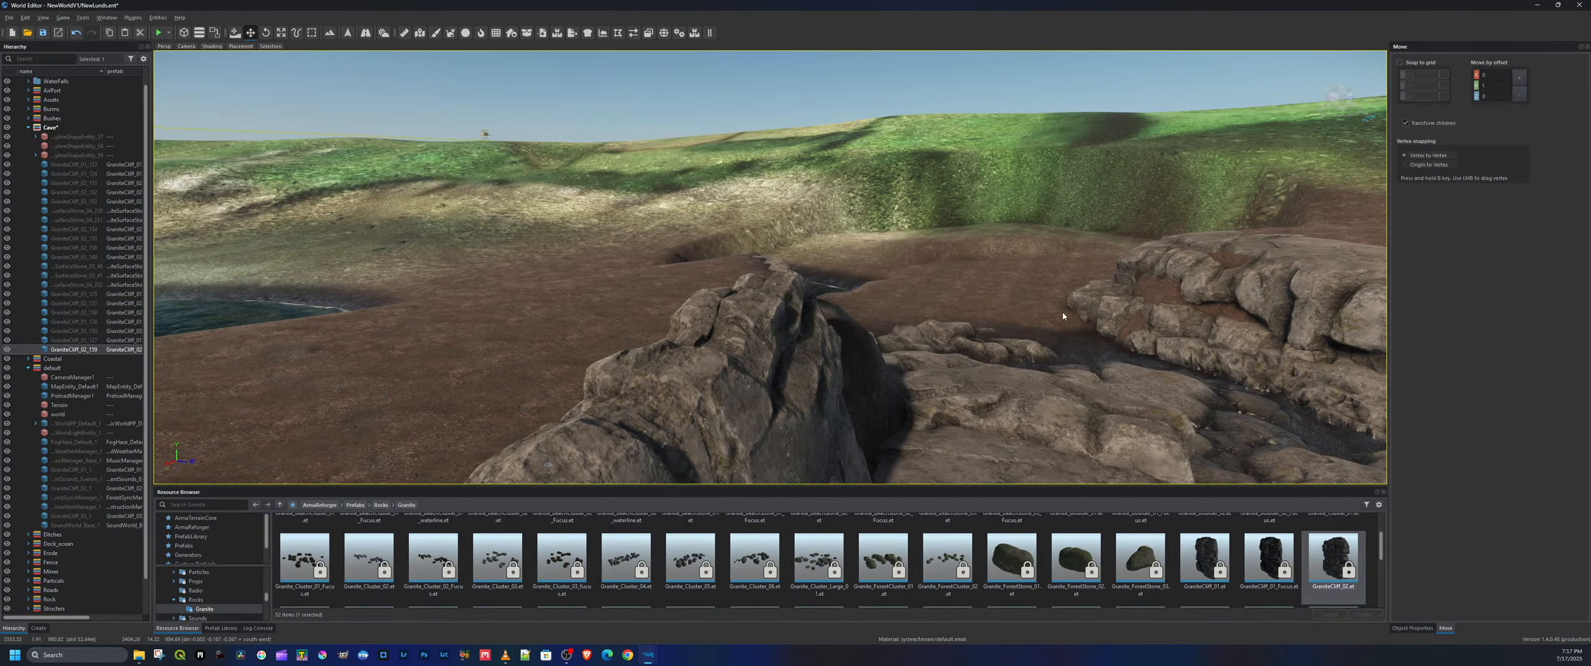
pyautogui.moveTo(1063, 316); pyautogui.dragTo(1234, 459, button='right')
pyautogui.click(1338, 557)
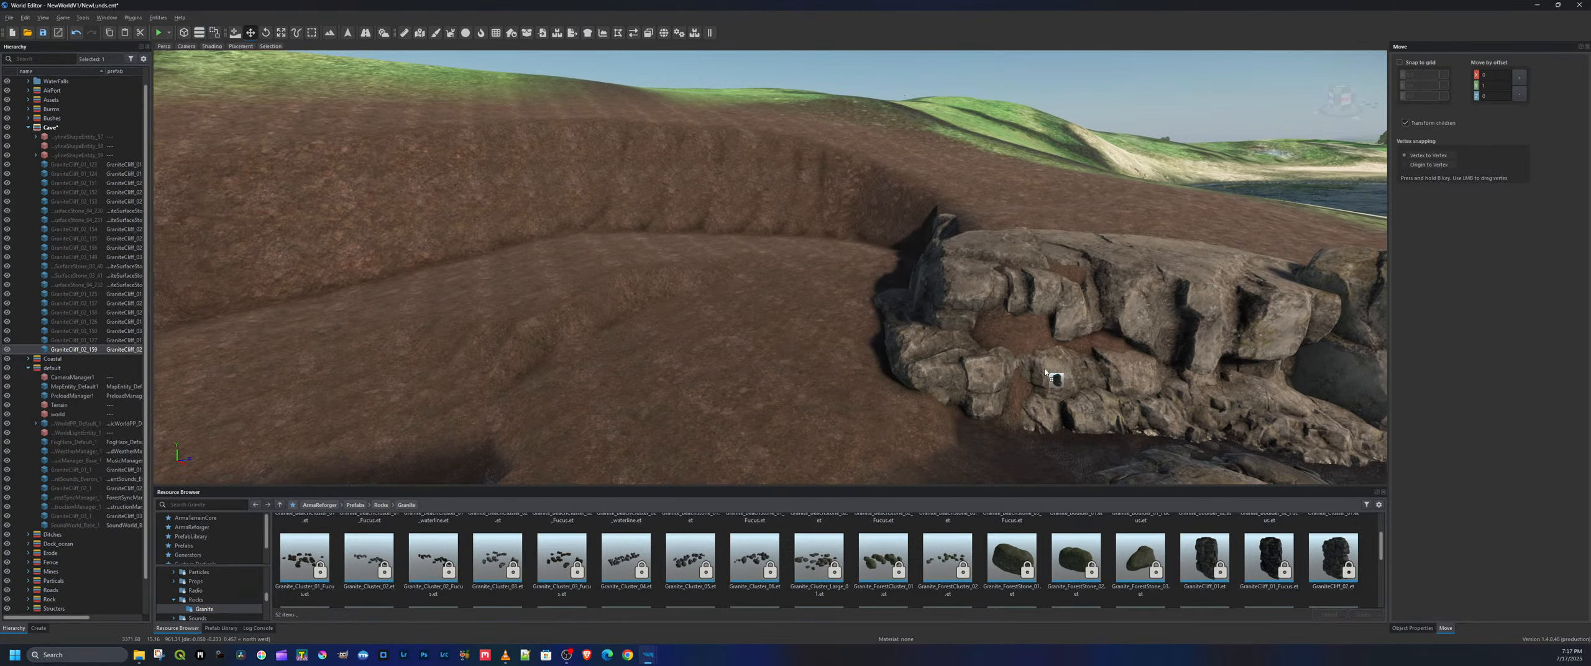
pyautogui.moveTo(906, 247)
pyautogui.mouseDown()
pyautogui.moveTo(882, 205)
pyautogui.moveTo(852, 221)
pyautogui.moveTo(890, 236)
pyautogui.mouseUp()
pyautogui.press('e')
pyautogui.press('w')
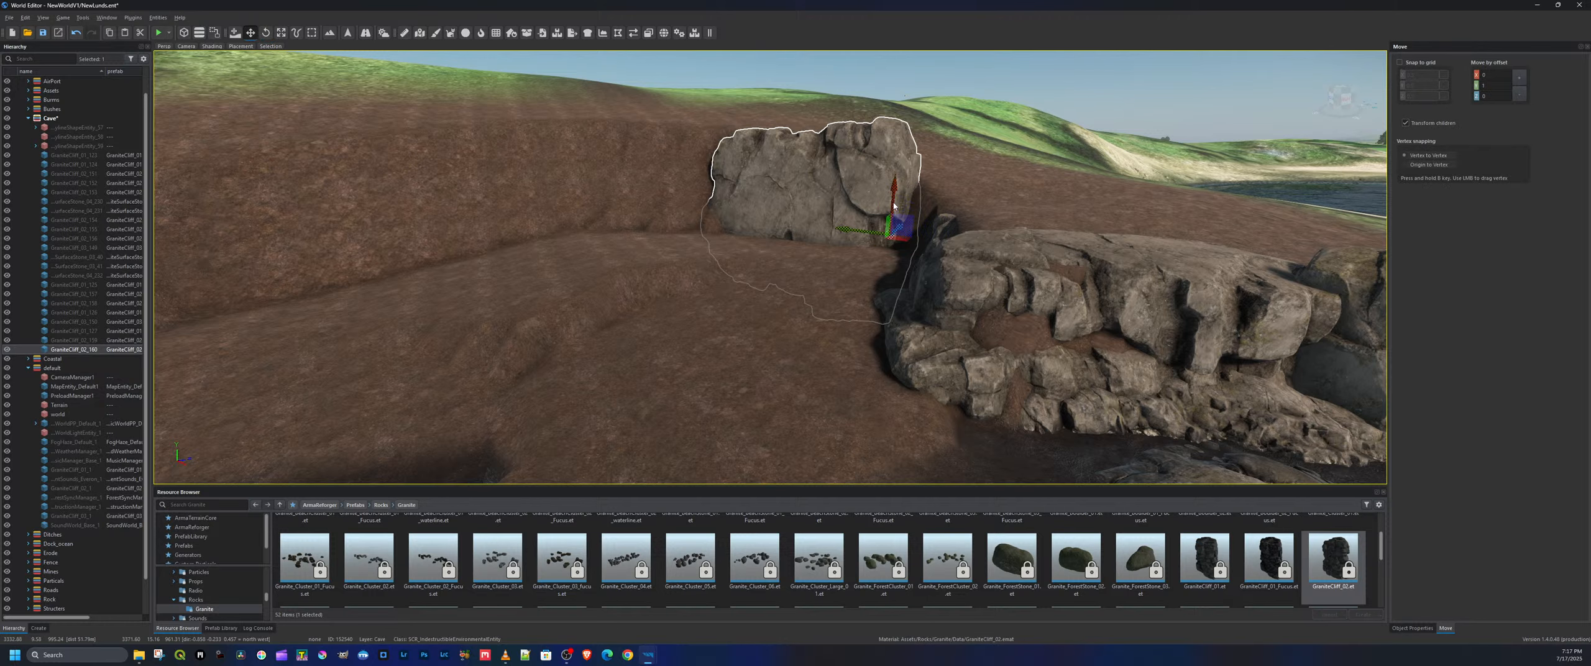
pyautogui.moveTo(896, 192); pyautogui.dragTo(899, 220)
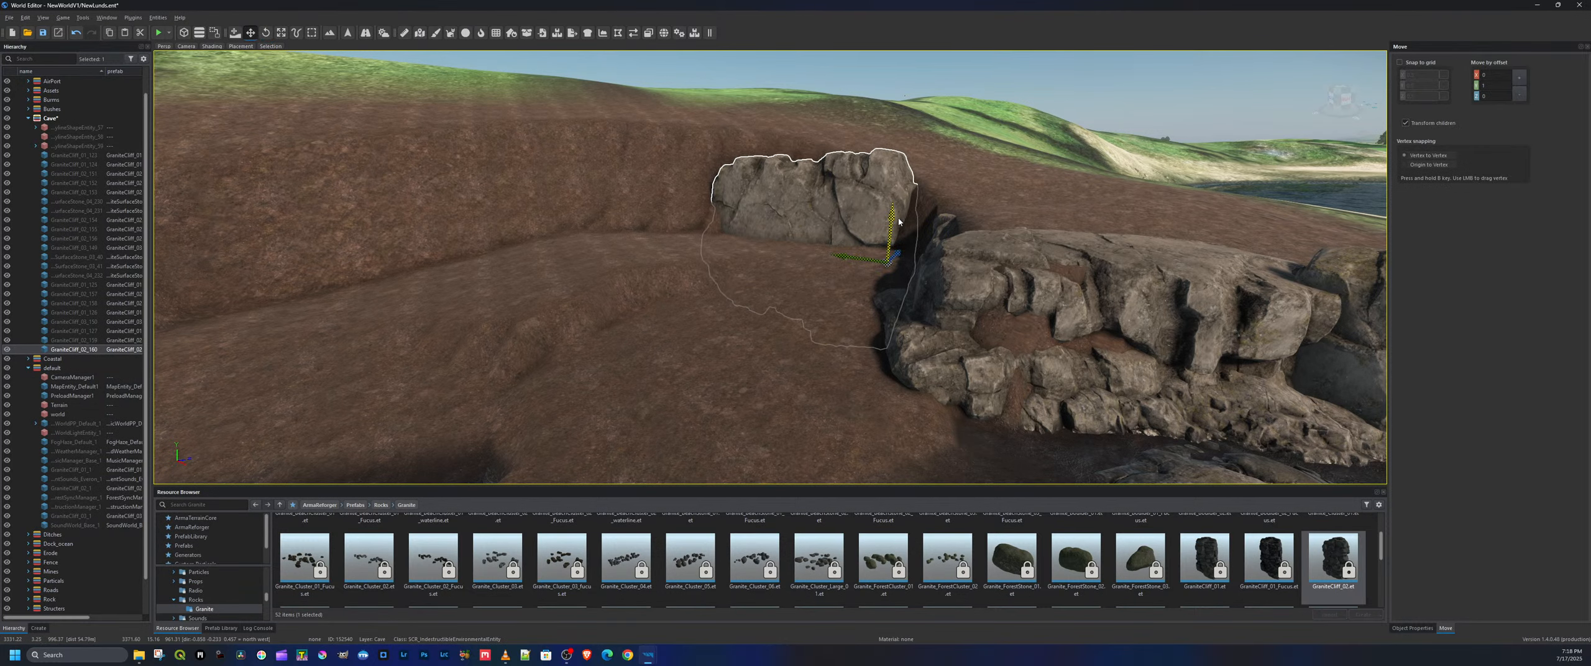
# Place a GraniteCliff_02 on the bare dirt wall next to the last-placed rock and rotate it about 91 degrees onto its side
pyautogui.scroll(4, 899, 220)
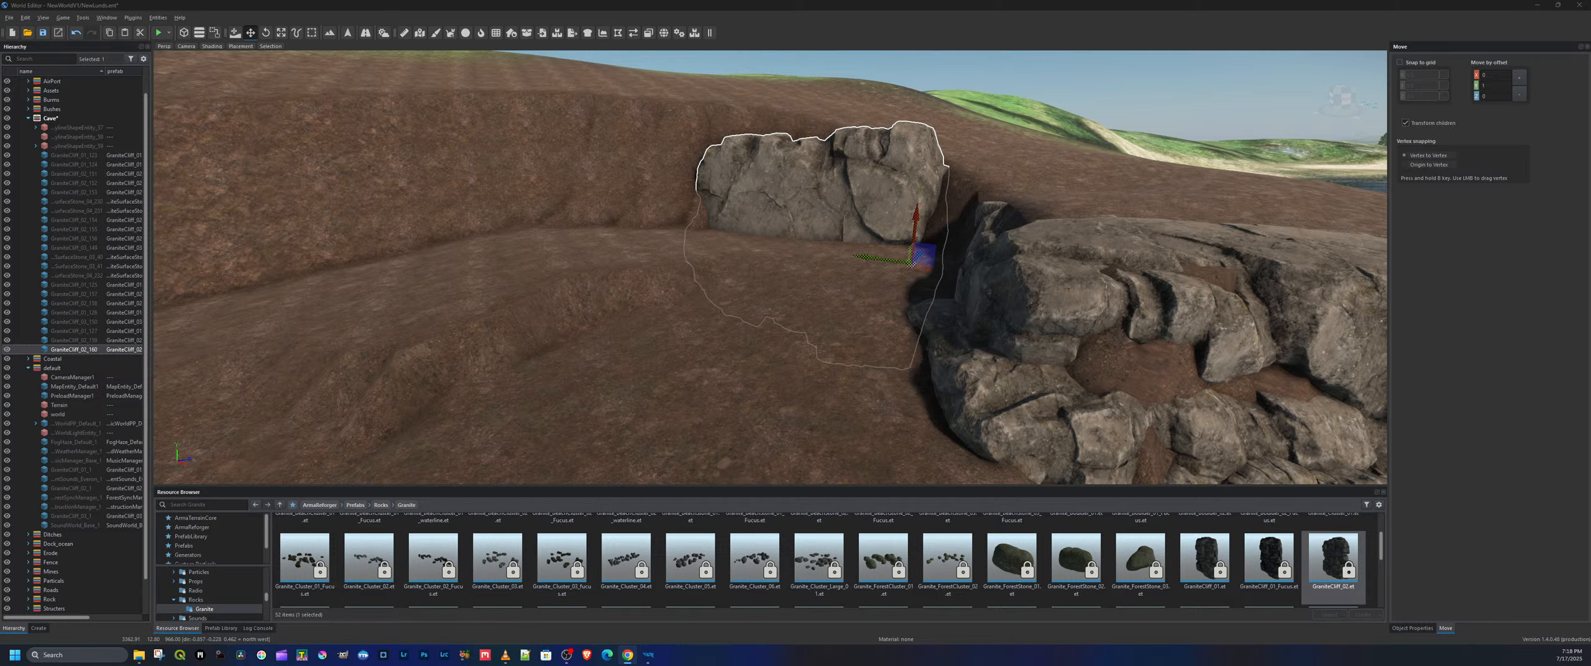
pyautogui.press('w')
pyautogui.moveTo(845, 297); pyautogui.dragTo(622, 283, button='right')
pyautogui.press('s')
pyautogui.press('w')
pyautogui.press('d')
pyautogui.press('d')
pyautogui.press('s')
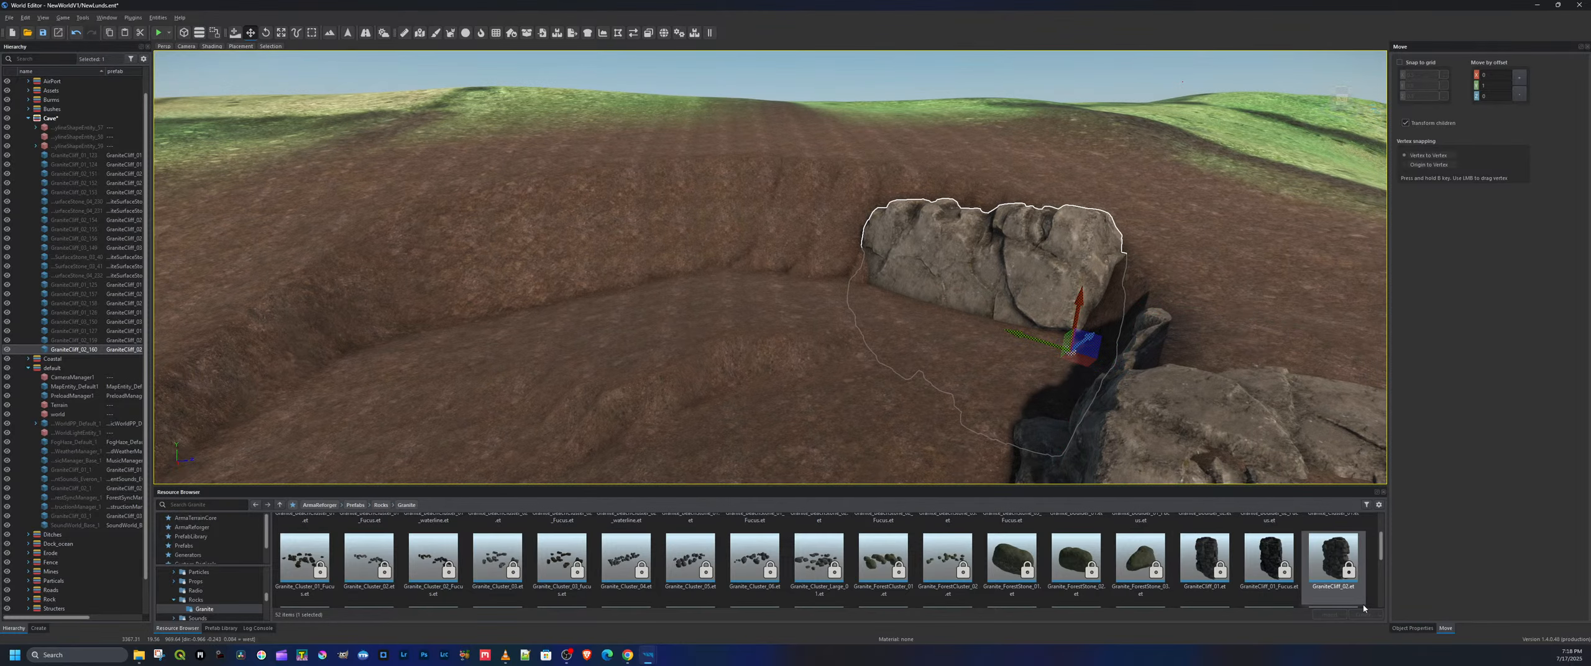
pyautogui.click(1336, 563)
pyautogui.moveTo(864, 303); pyautogui.dragTo(789, 318)
pyautogui.press('e')
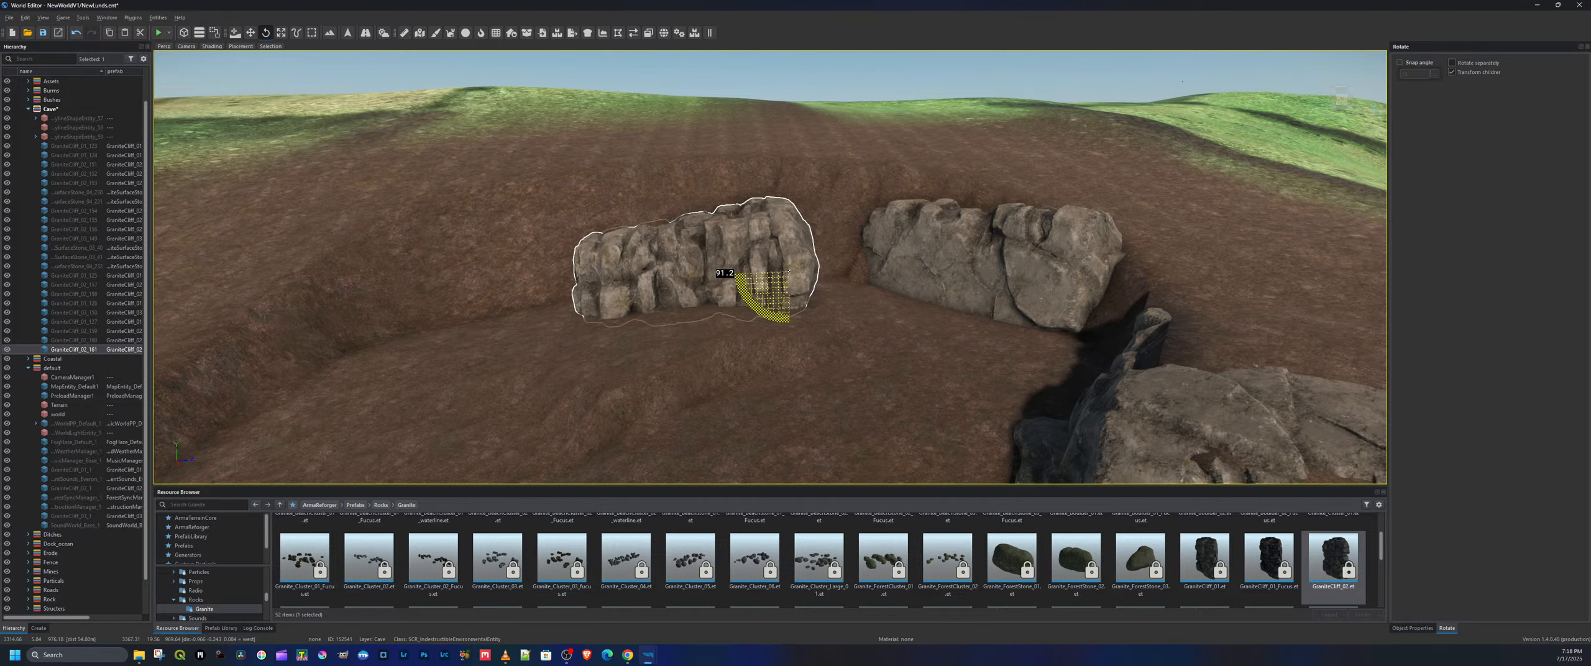
pyautogui.moveTo(793, 238); pyautogui.dragTo(789, 272)
pyautogui.press('a')
pyautogui.moveTo(789, 272); pyautogui.dragTo(848, 301, button='right')
pyautogui.press('e')
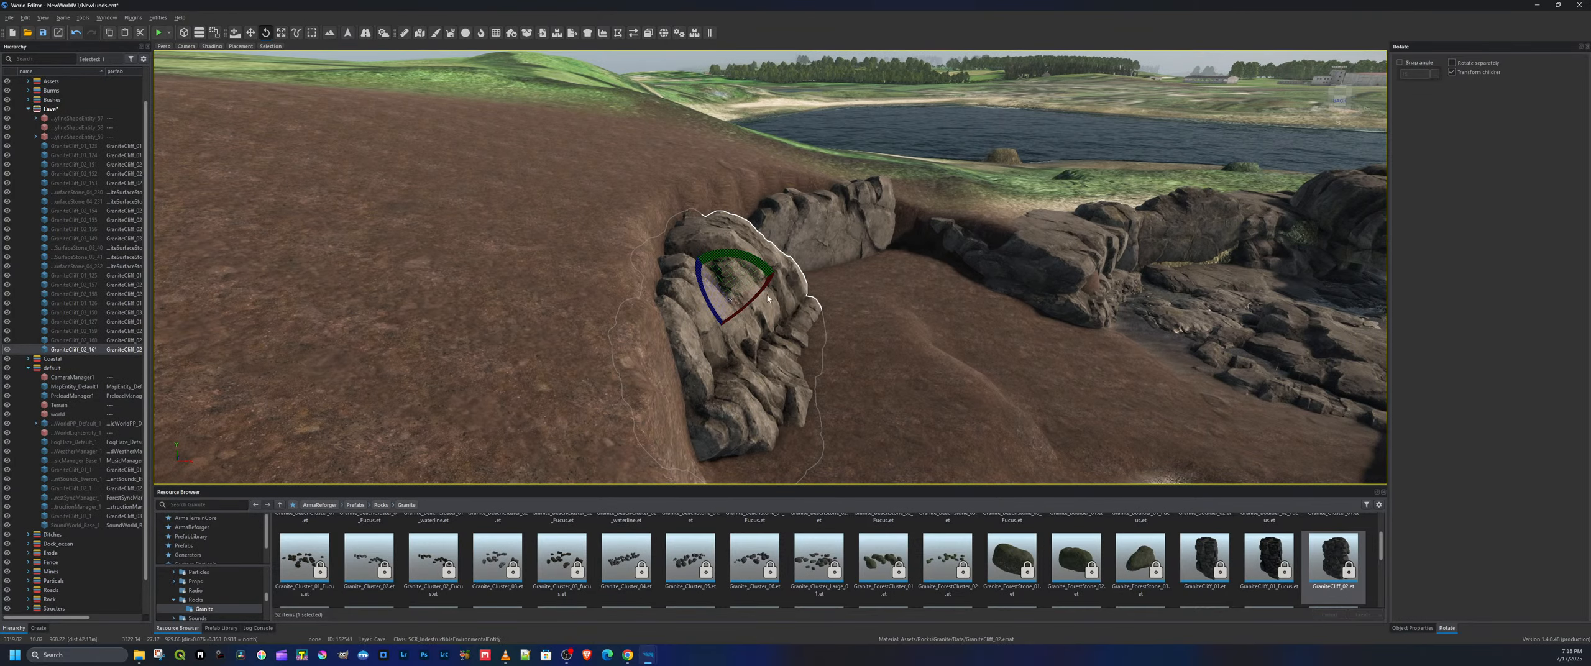
# Slide the new GraniteCliff_02 up against the neighbouring rock and push it back into the dirt wall
pyautogui.press('w')
pyautogui.moveTo(739, 315); pyautogui.dragTo(731, 299)
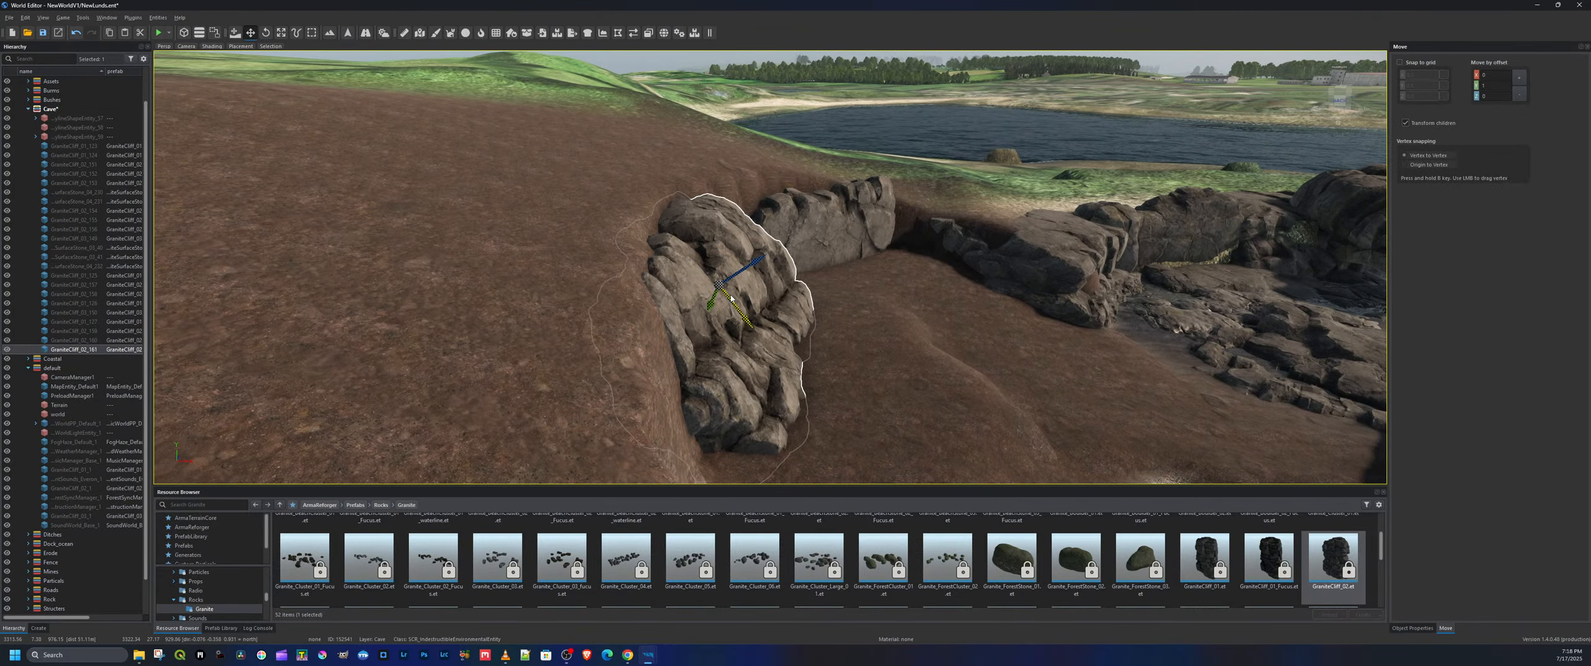
pyautogui.press('d')
pyautogui.press('w')
pyautogui.moveTo(783, 288); pyautogui.dragTo(684, 305, button='right')
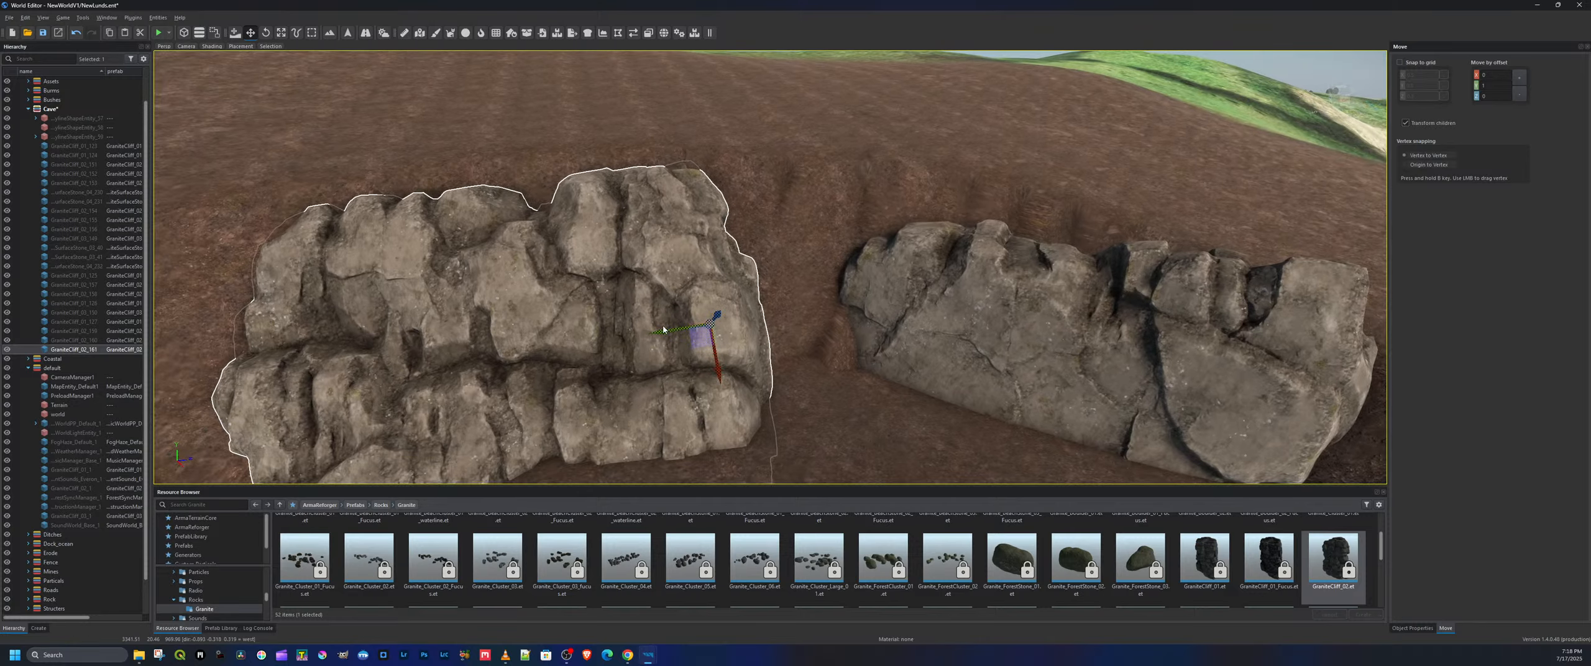
pyautogui.moveTo(663, 331); pyautogui.dragTo(874, 357)
pyautogui.press('e')
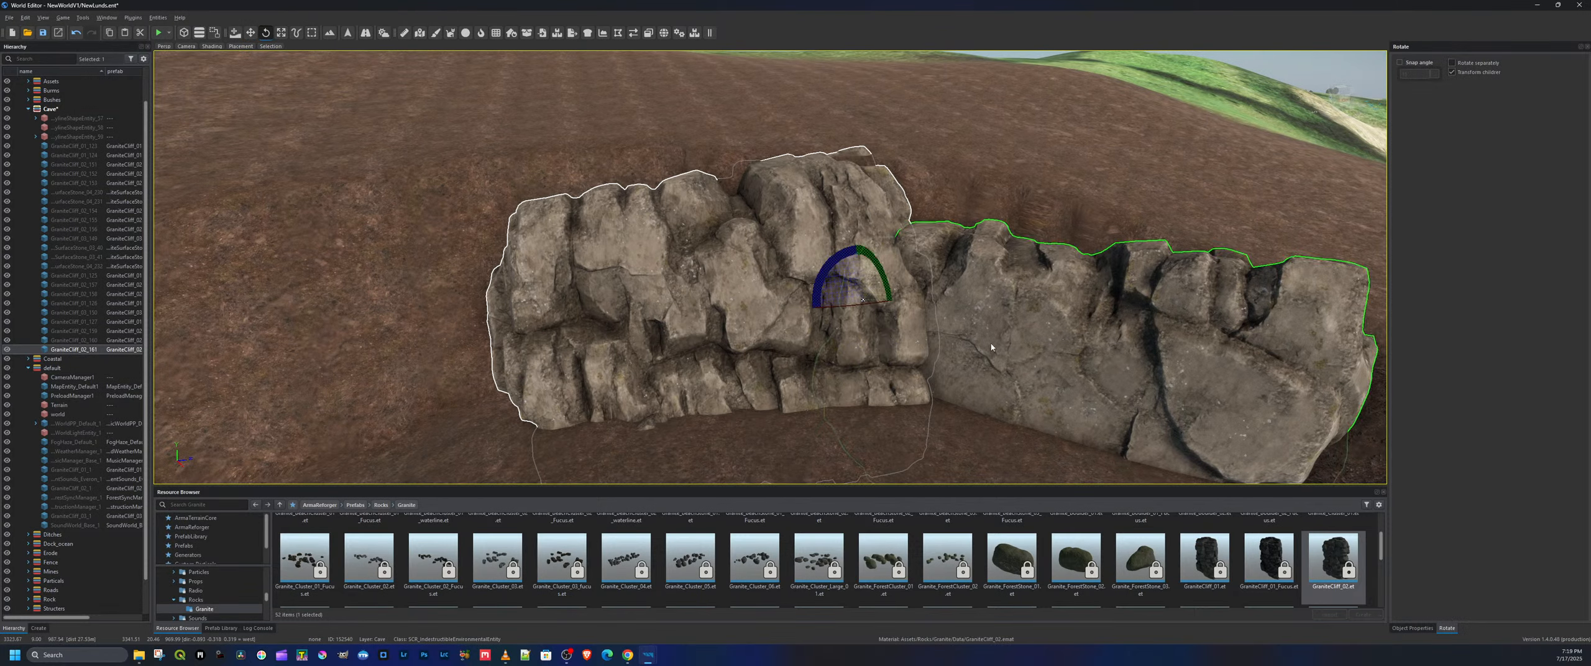
pyautogui.press('a')
pyautogui.moveTo(991, 351); pyautogui.dragTo(1083, 344, button='right')
pyautogui.press('w')
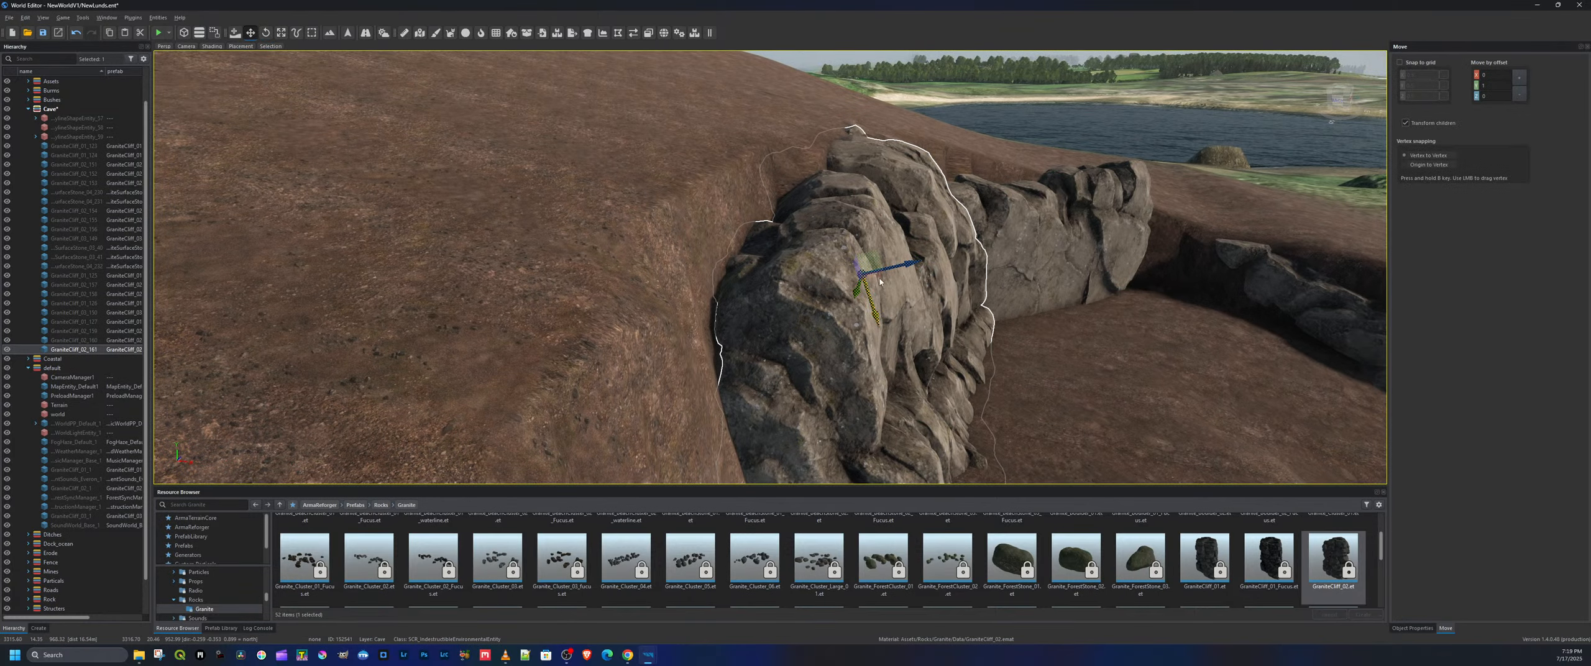
pyautogui.moveTo(907, 269); pyautogui.dragTo(861, 279)
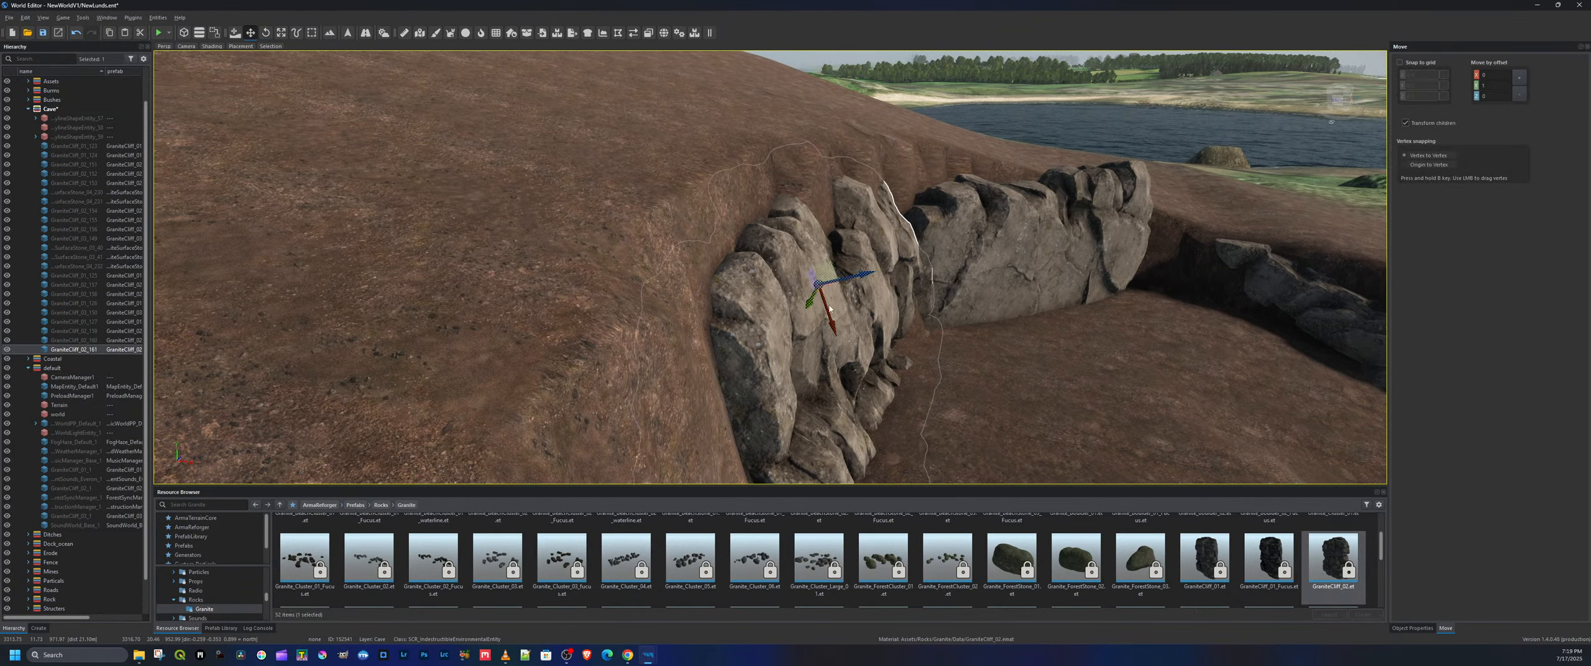
pyautogui.moveTo(828, 321); pyautogui.dragTo(788, 292)
pyautogui.press('d')
pyautogui.moveTo(1050, 329); pyautogui.dragTo(888, 316, button='right')
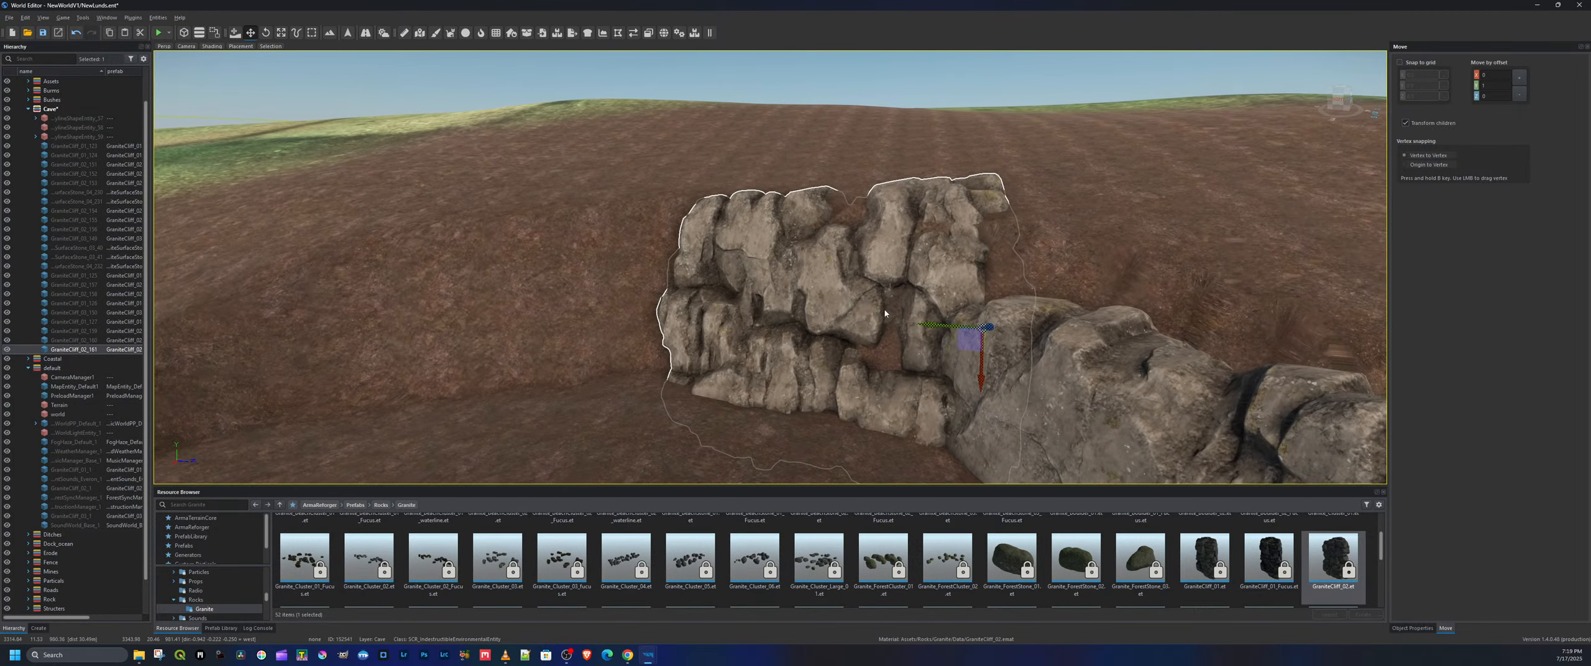
# Place a GraniteCliff_01 at the free end of the rock wall, lay it on its side and align it with the dirt bank
pyautogui.click(1205, 558)
pyautogui.moveTo(566, 322); pyautogui.dragTo(560, 329)
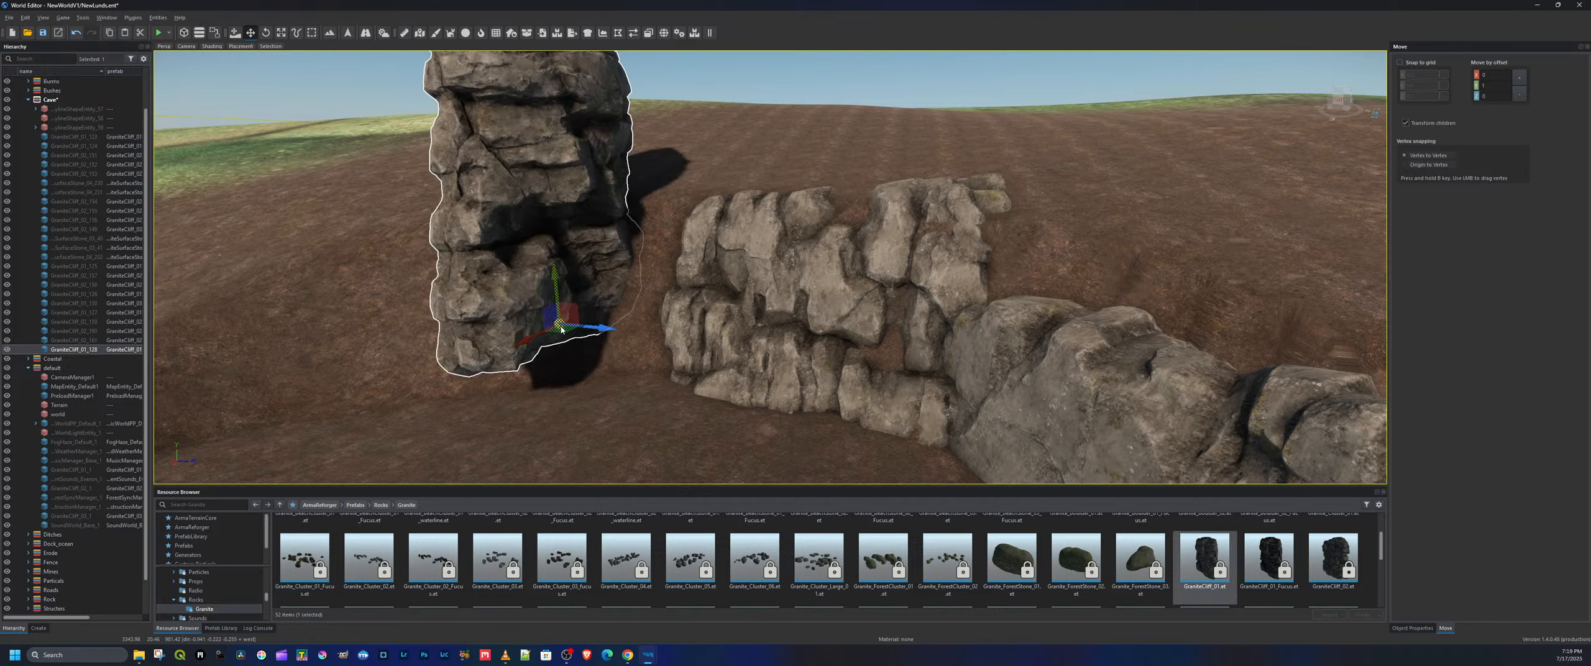
pyautogui.press('e')
pyautogui.moveTo(572, 277); pyautogui.dragTo(448, 336)
pyautogui.moveTo(593, 291); pyautogui.dragTo(699, 334)
pyautogui.press('w')
pyautogui.press('a')
pyautogui.moveTo(783, 310); pyautogui.dragTo(1516, 326, button='right')
pyautogui.press('w')
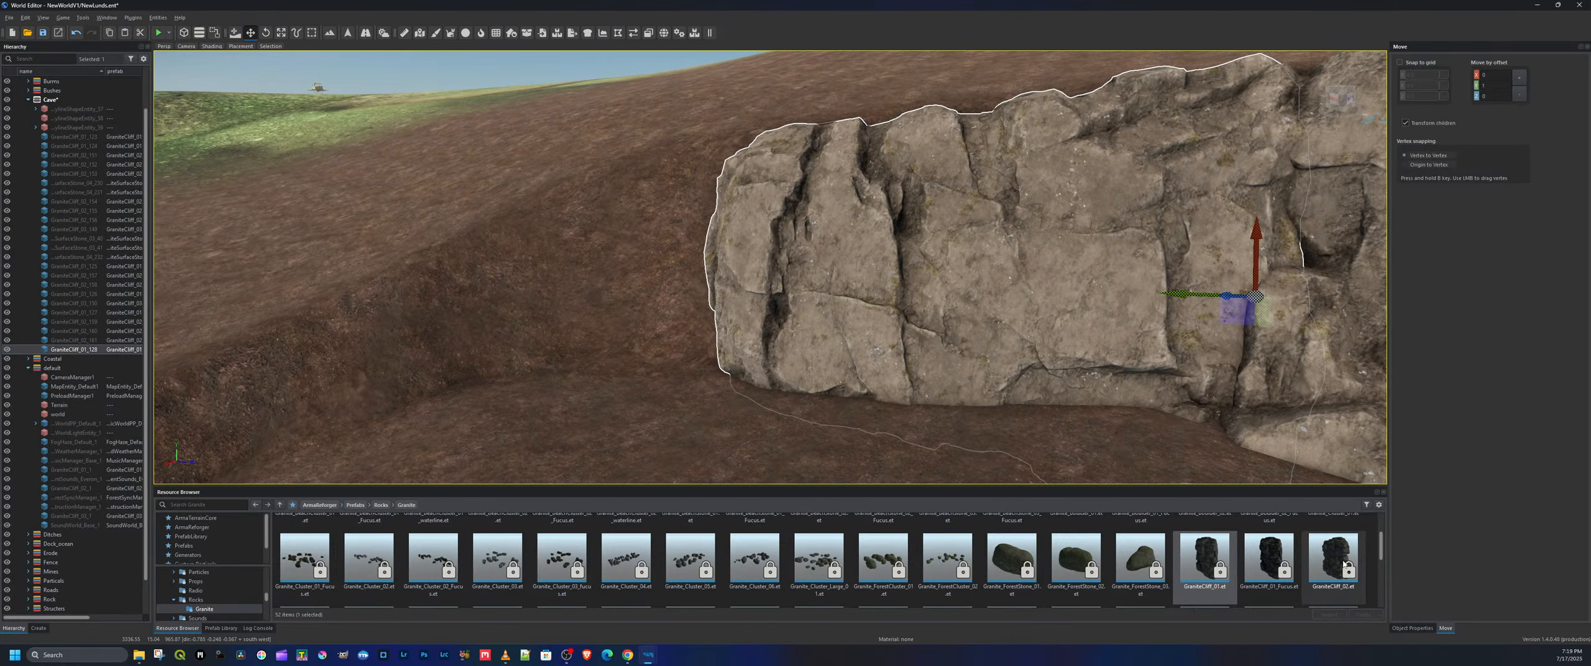
# Place a GraniteCliff_03 beyond the GraniteCliff_01, lay it on its side and turn it to face out of the bank
pyautogui.scroll(-1, 1339, 563)
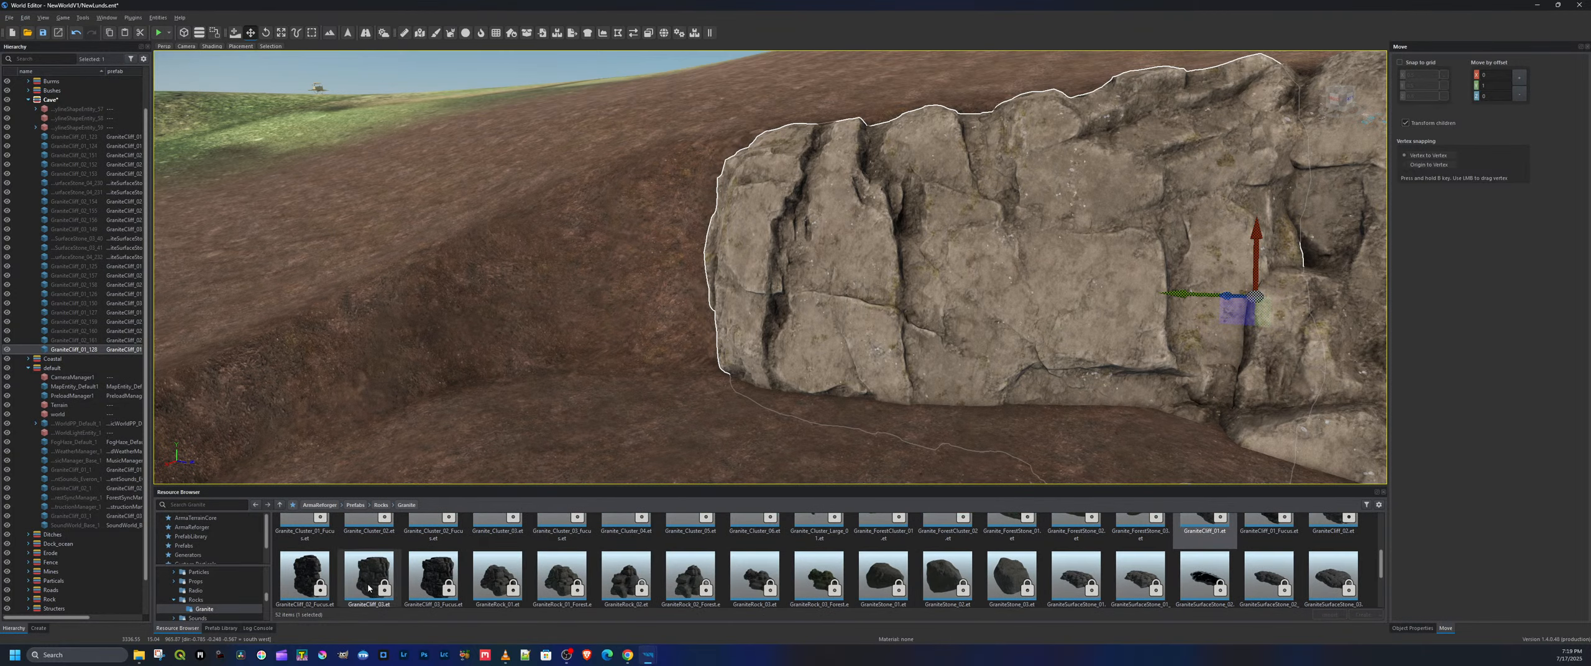
pyautogui.click(368, 584)
pyautogui.moveTo(496, 309); pyautogui.dragTo(485, 271)
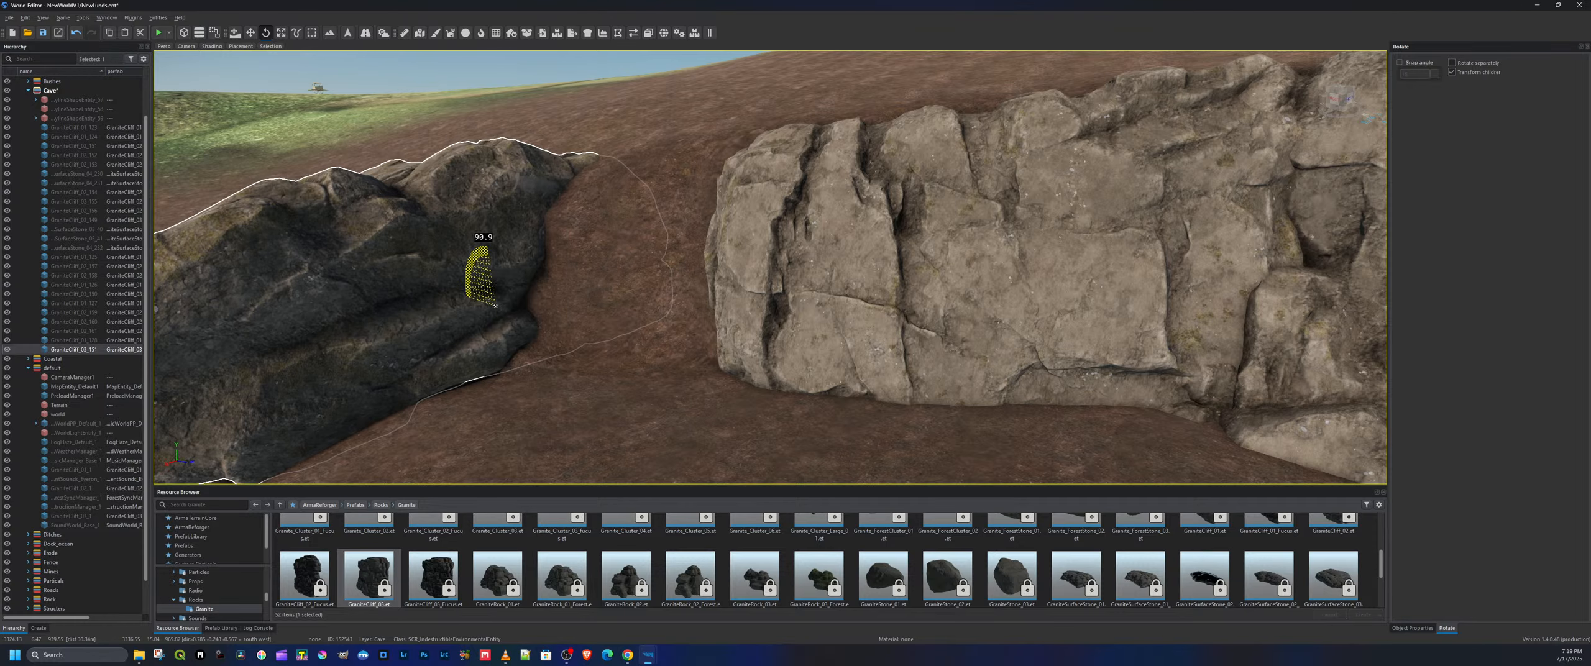
pyautogui.press('a')
pyautogui.moveTo(522, 372); pyautogui.dragTo(641, 339, button='right')
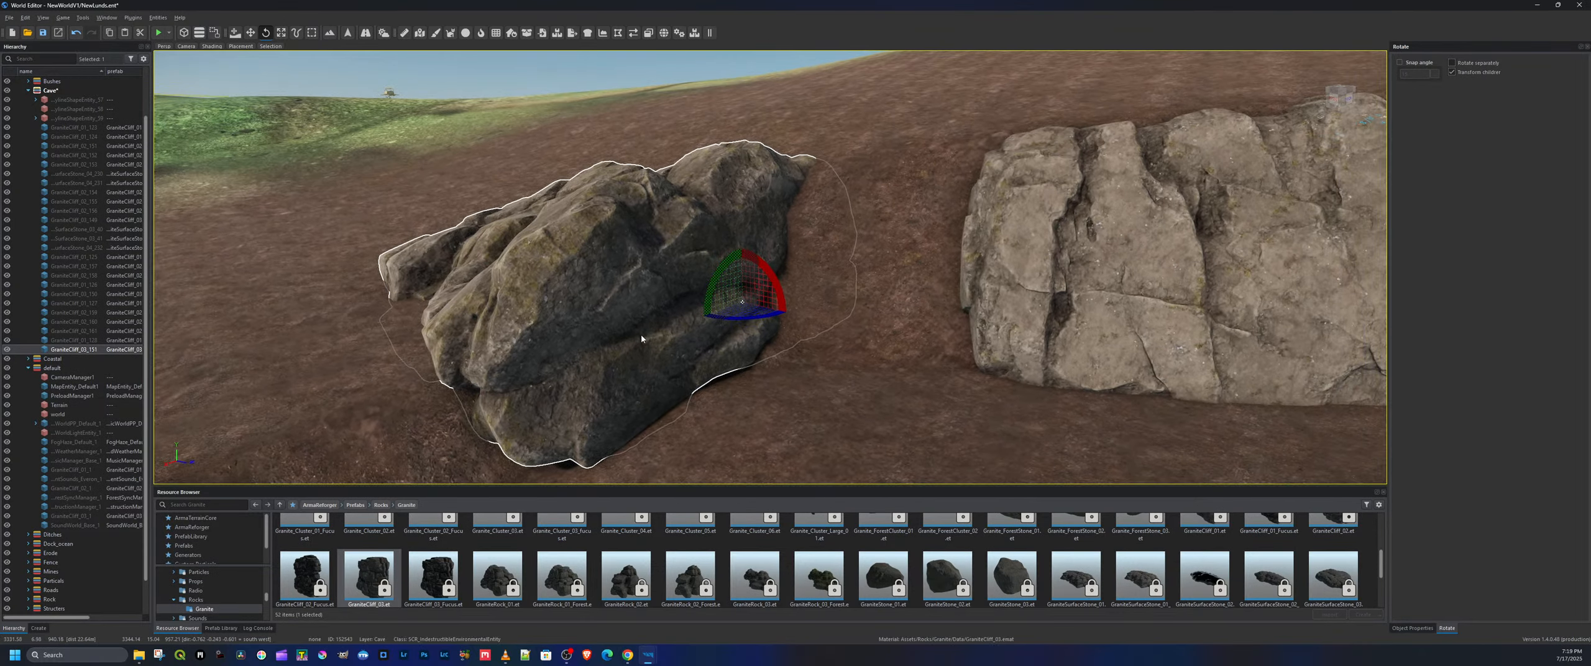
pyautogui.moveTo(769, 321); pyautogui.dragTo(732, 328)
pyautogui.press('w')
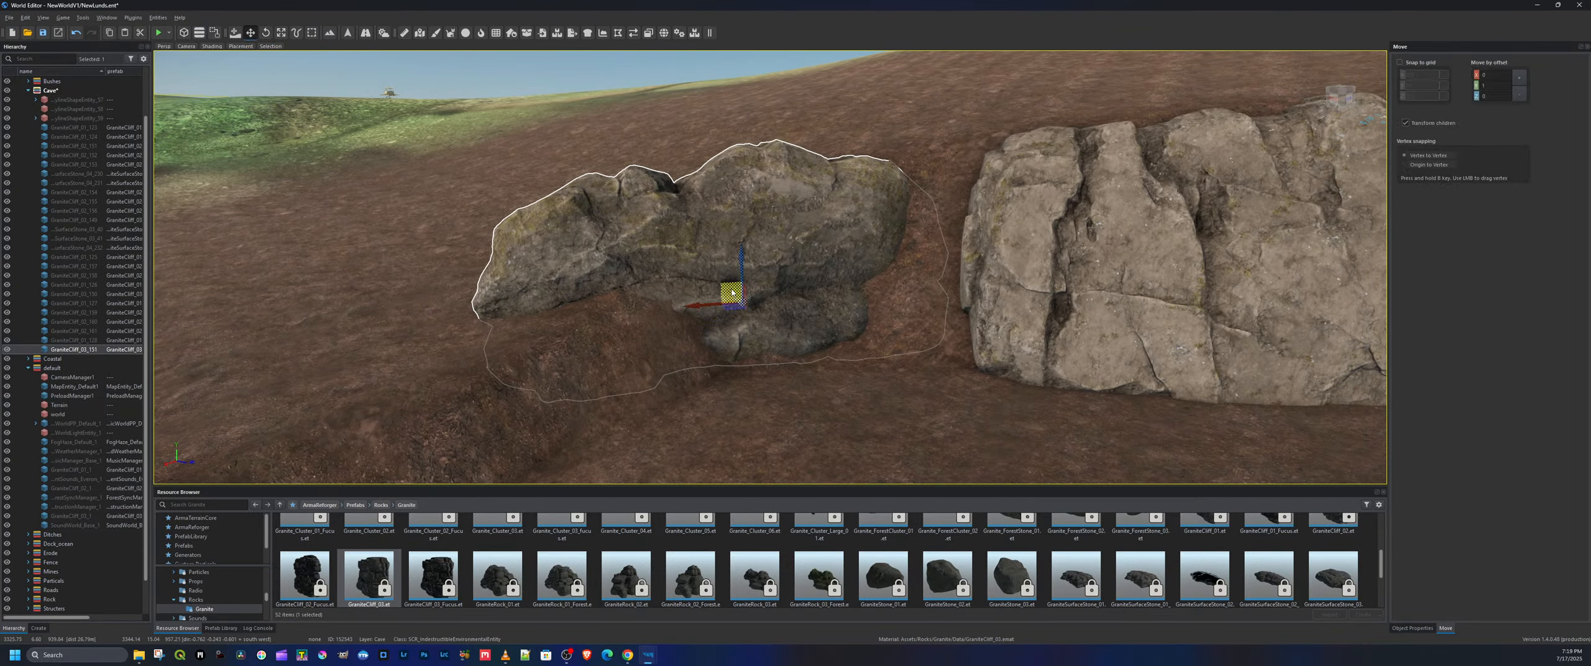
# Move the GraniteCliff_03 against the end of the GraniteCliff_01 and fine-tune its rotation along the bank
pyautogui.moveTo(731, 292); pyautogui.dragTo(864, 340, button='right')
pyautogui.moveTo(825, 313); pyautogui.dragTo(892, 324)
pyautogui.press('d')
pyautogui.moveTo(892, 323); pyautogui.dragTo(688, 331, button='right')
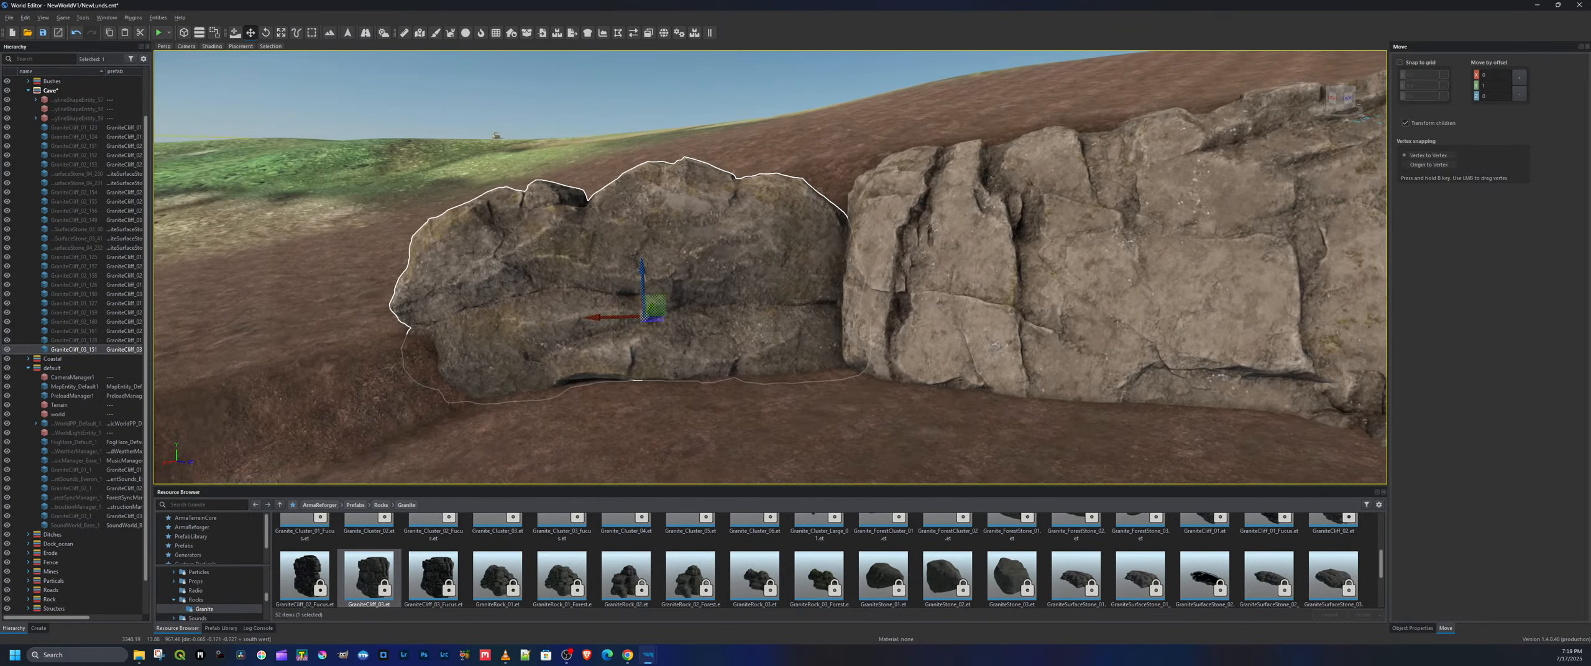
pyautogui.press('e')
pyautogui.moveTo(666, 330); pyautogui.dragTo(657, 331)
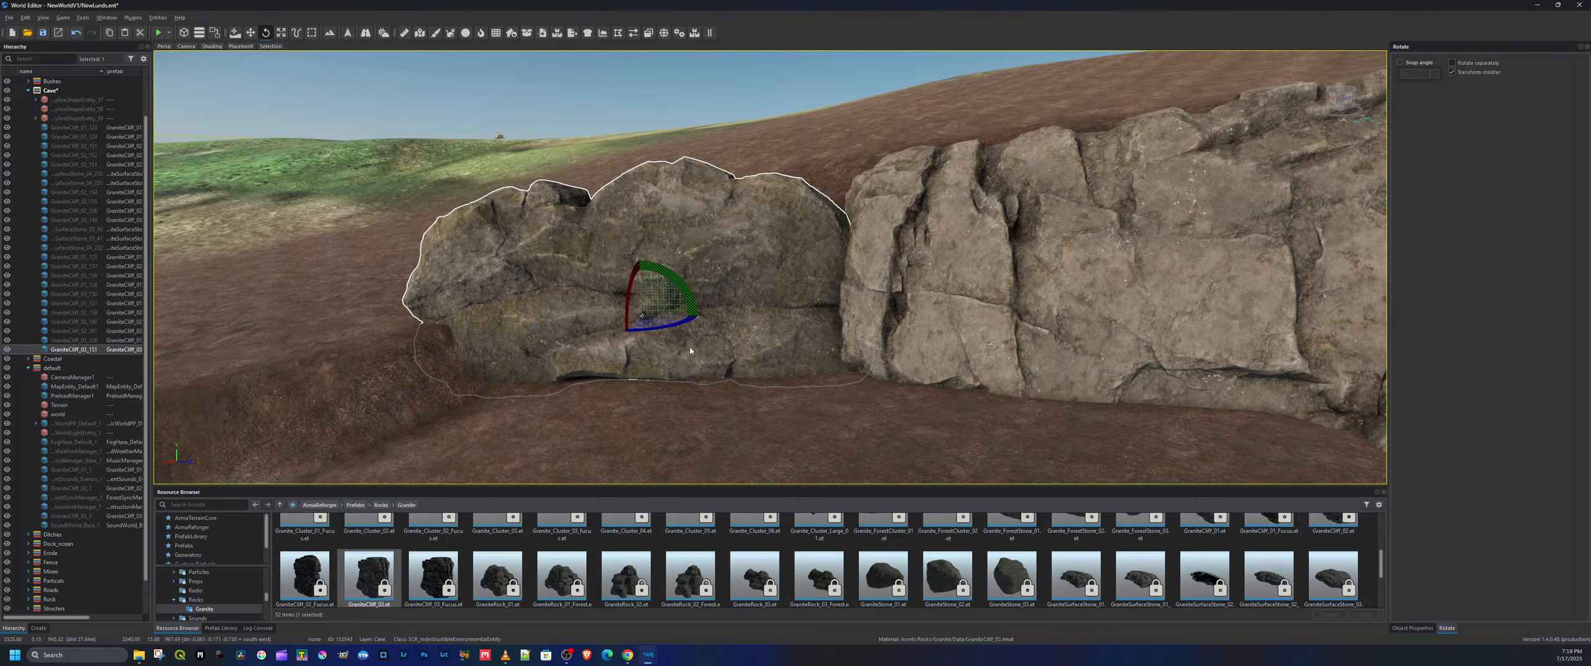
pyautogui.press('w')
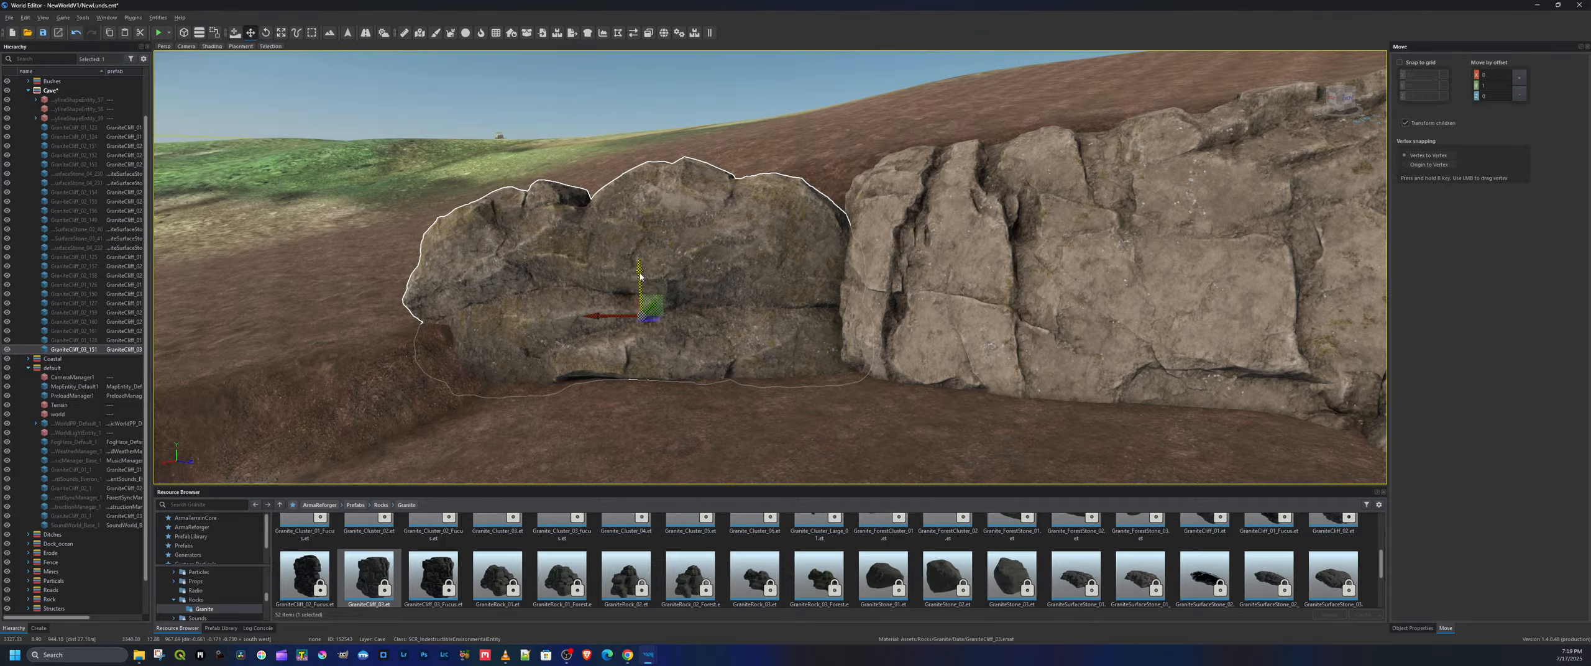
# Widen the viewport and place a GraniteCliff_01 on its side in the bare gap between the two opposite-bank rocks
pyautogui.moveTo(640, 276); pyautogui.dragTo(995, 392, button='right')
pyautogui.press('a')
pyautogui.moveTo(771, 268); pyautogui.dragTo(908, 298, button='right')
pyautogui.press('s')
pyautogui.press('a')
pyautogui.press('a')
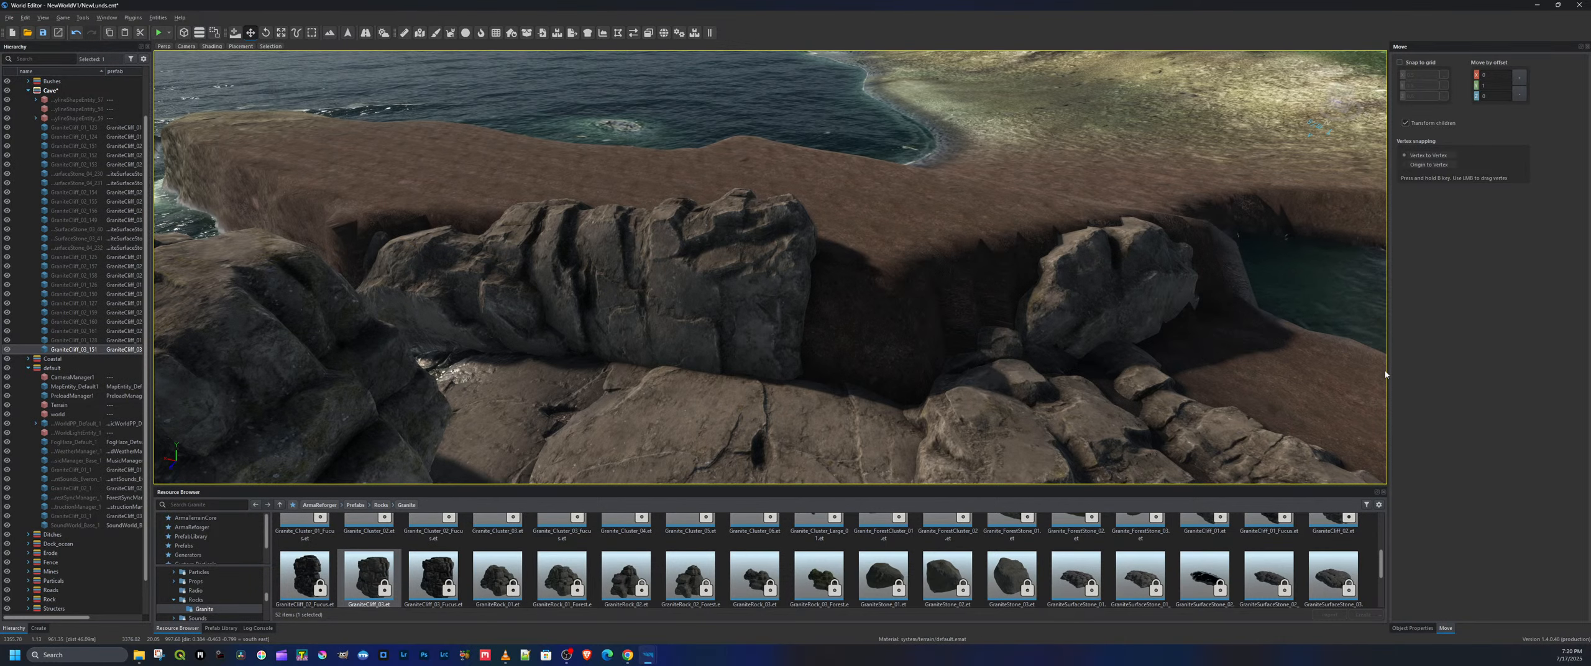
pyautogui.moveTo(1388, 370); pyautogui.dragTo(1424, 368)
pyautogui.scroll(1, 1262, 565)
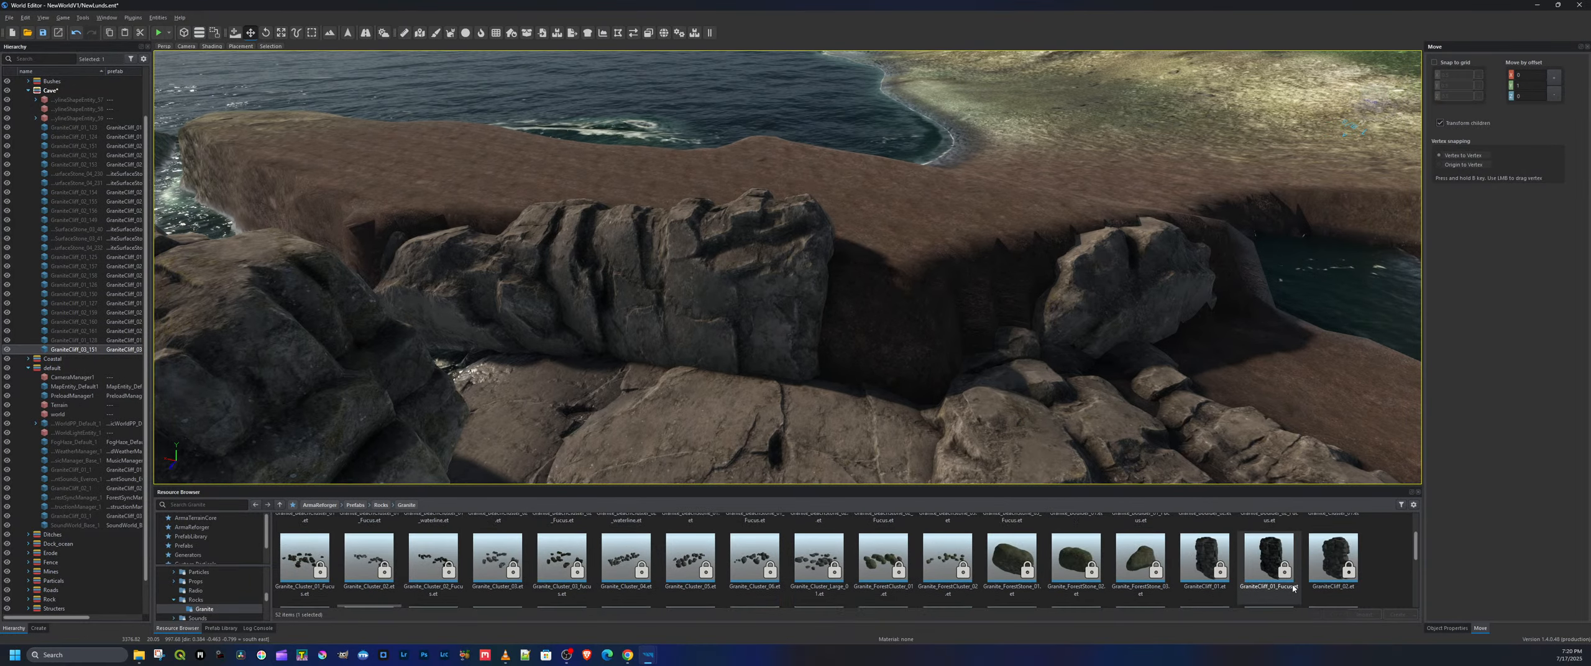
pyautogui.click(1211, 556)
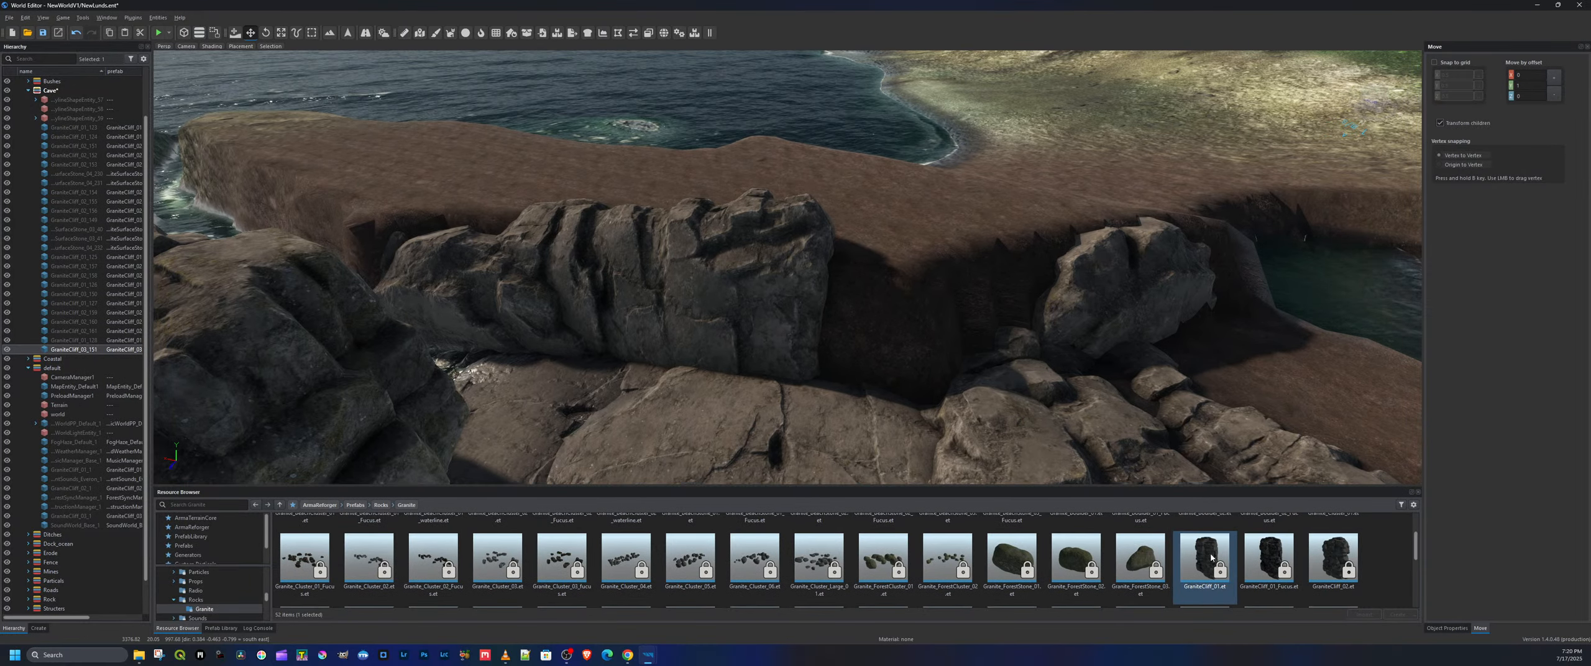
pyautogui.moveTo(1211, 557); pyautogui.dragTo(767, 328)
pyautogui.press('e')
pyautogui.press('w')
pyautogui.moveTo(801, 340); pyautogui.dragTo(791, 342, button='right')
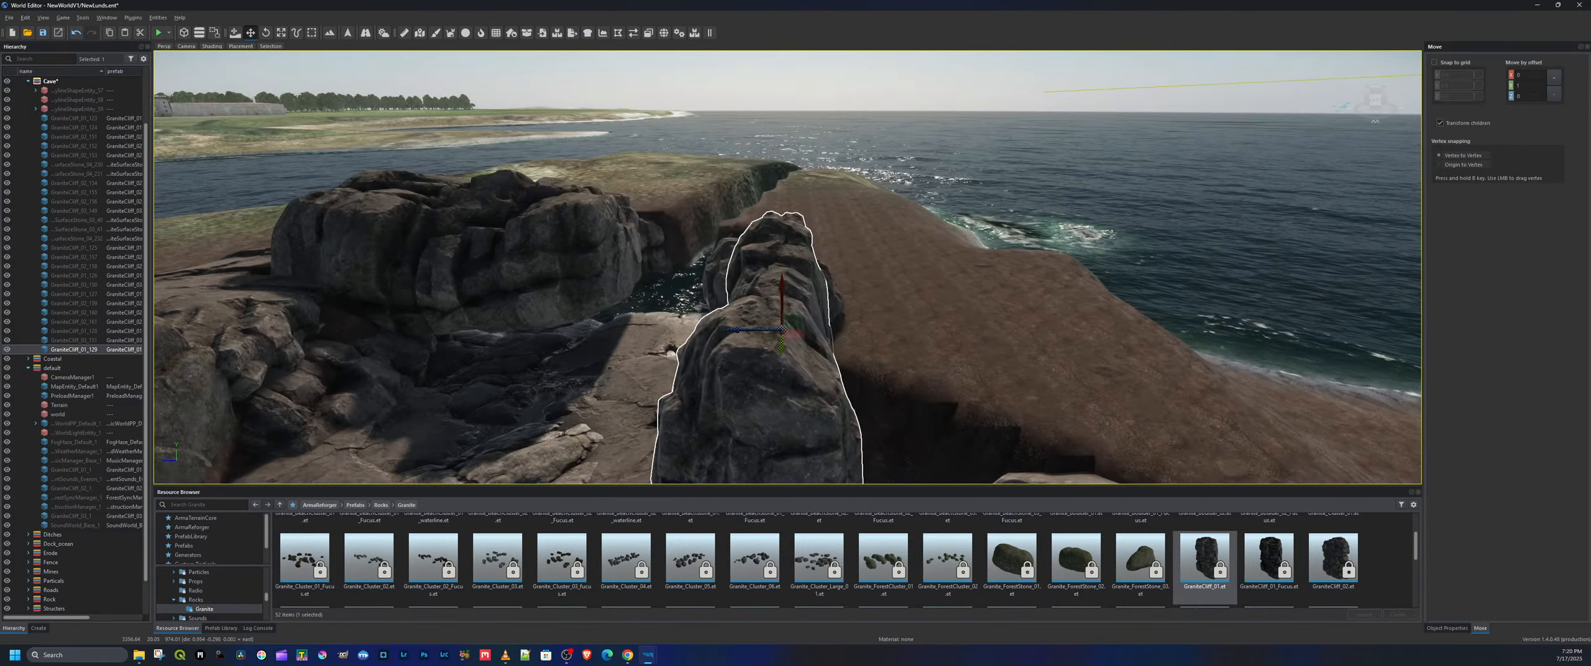
# Shift the gap-filling GraniteCliff_01 into the dirt bank and lower it to the height of its neighbours
pyautogui.moveTo(791, 342); pyautogui.dragTo(823, 310)
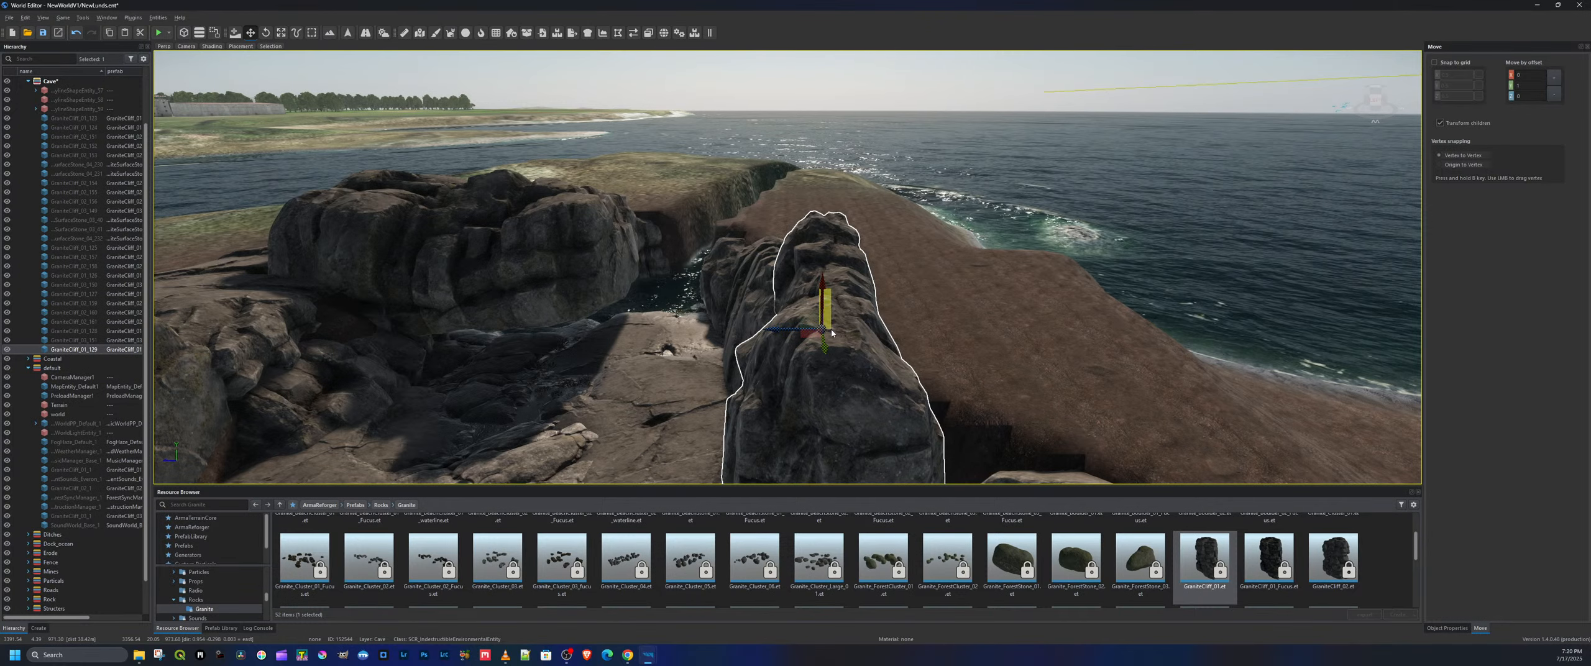
pyautogui.moveTo(821, 296); pyautogui.dragTo(821, 314)
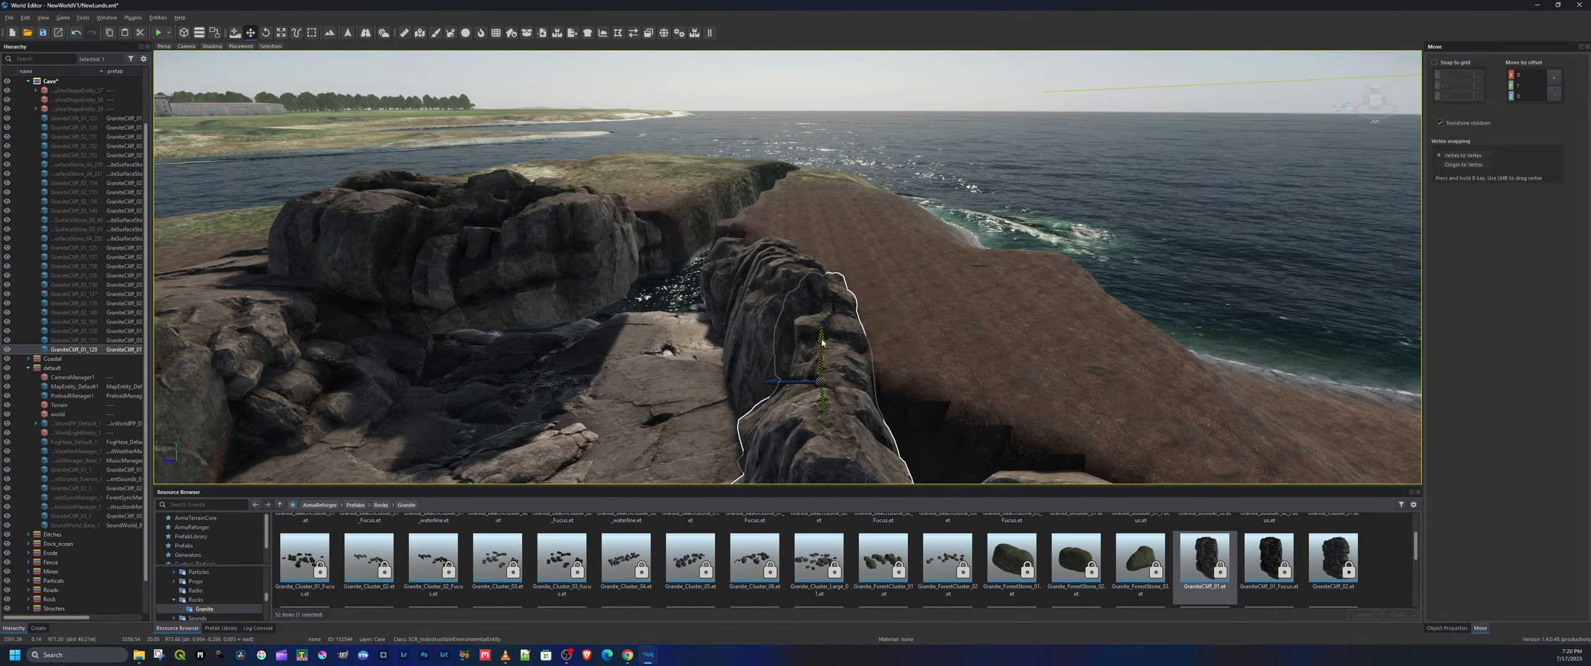
pyautogui.moveTo(821, 315); pyautogui.dragTo(733, 289, button='right')
pyautogui.moveTo(870, 373); pyautogui.dragTo(923, 386, button='right')
# Rotate the gap-filling GraniteCliff_01 about 34 degrees to follow the bank and pull it out from the dirt face
pyautogui.press('e')
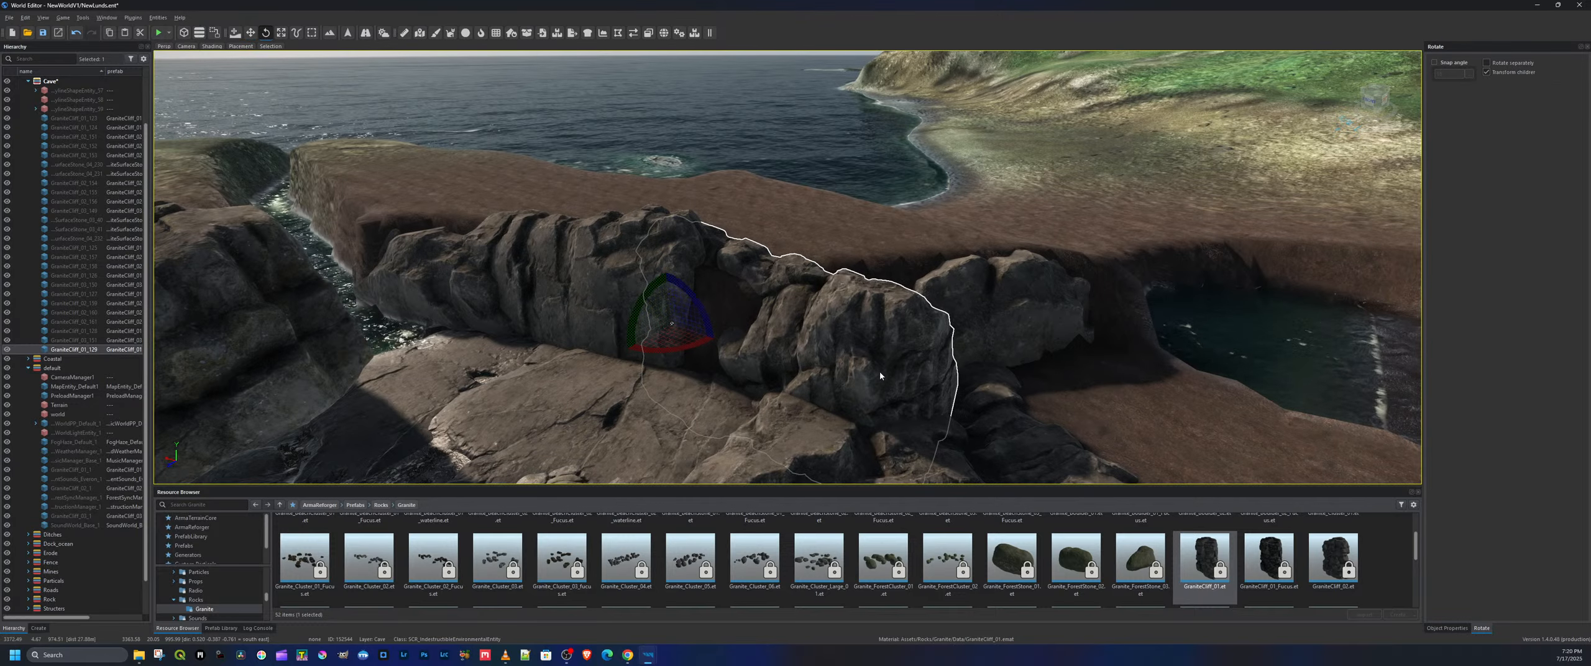
pyautogui.moveTo(701, 350); pyautogui.dragTo(639, 360)
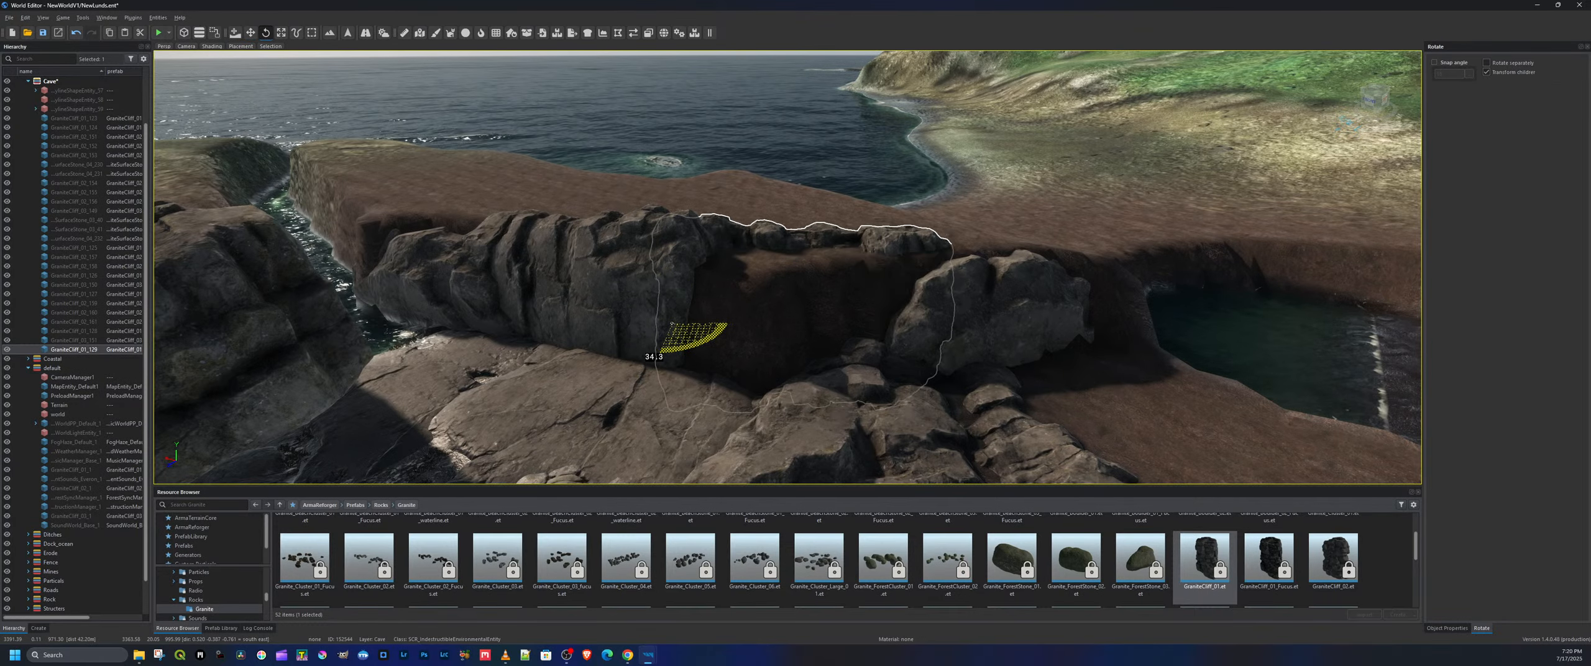
pyautogui.moveTo(639, 359)
pyautogui.mouseDown(button='right')
pyautogui.moveTo(535, 355)
pyautogui.moveTo(660, 350)
pyautogui.mouseUp(button='right')
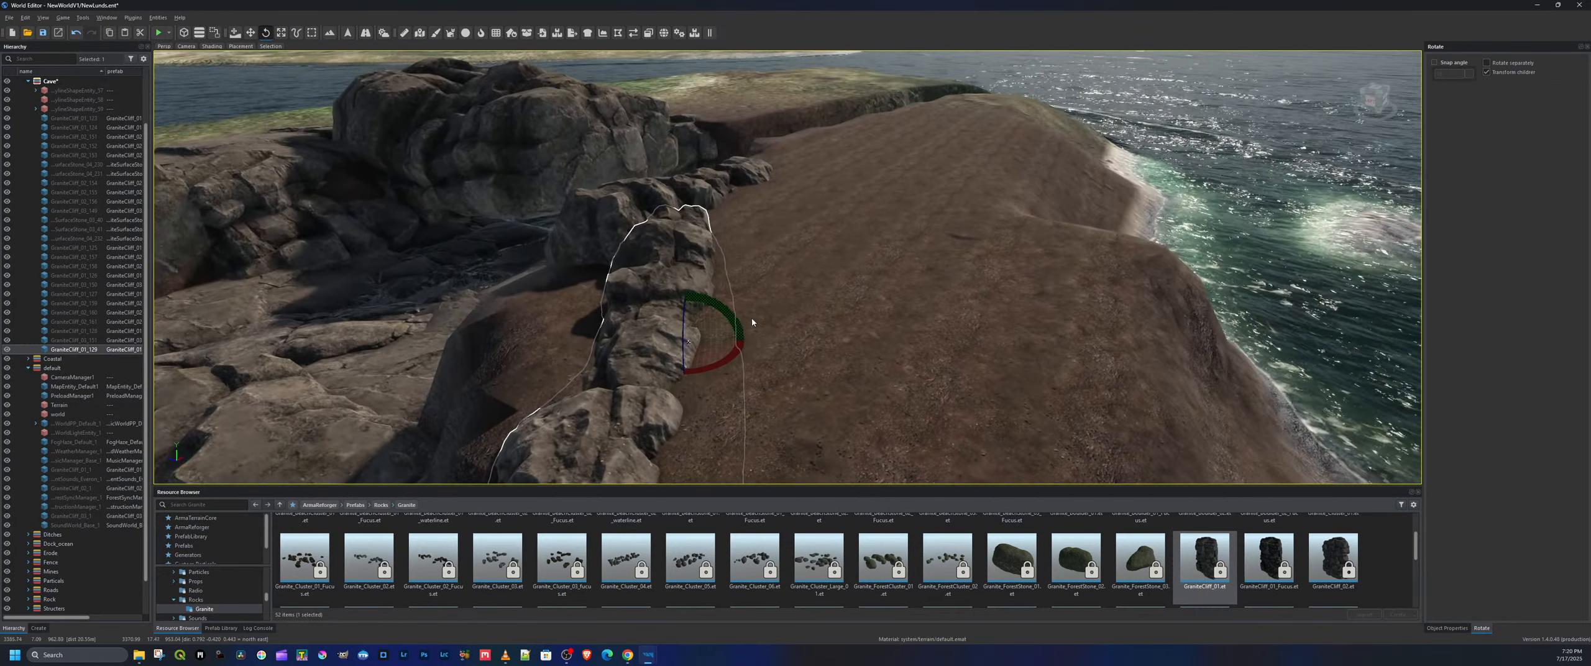
pyautogui.press('w')
pyautogui.moveTo(660, 350); pyautogui.dragTo(577, 373)
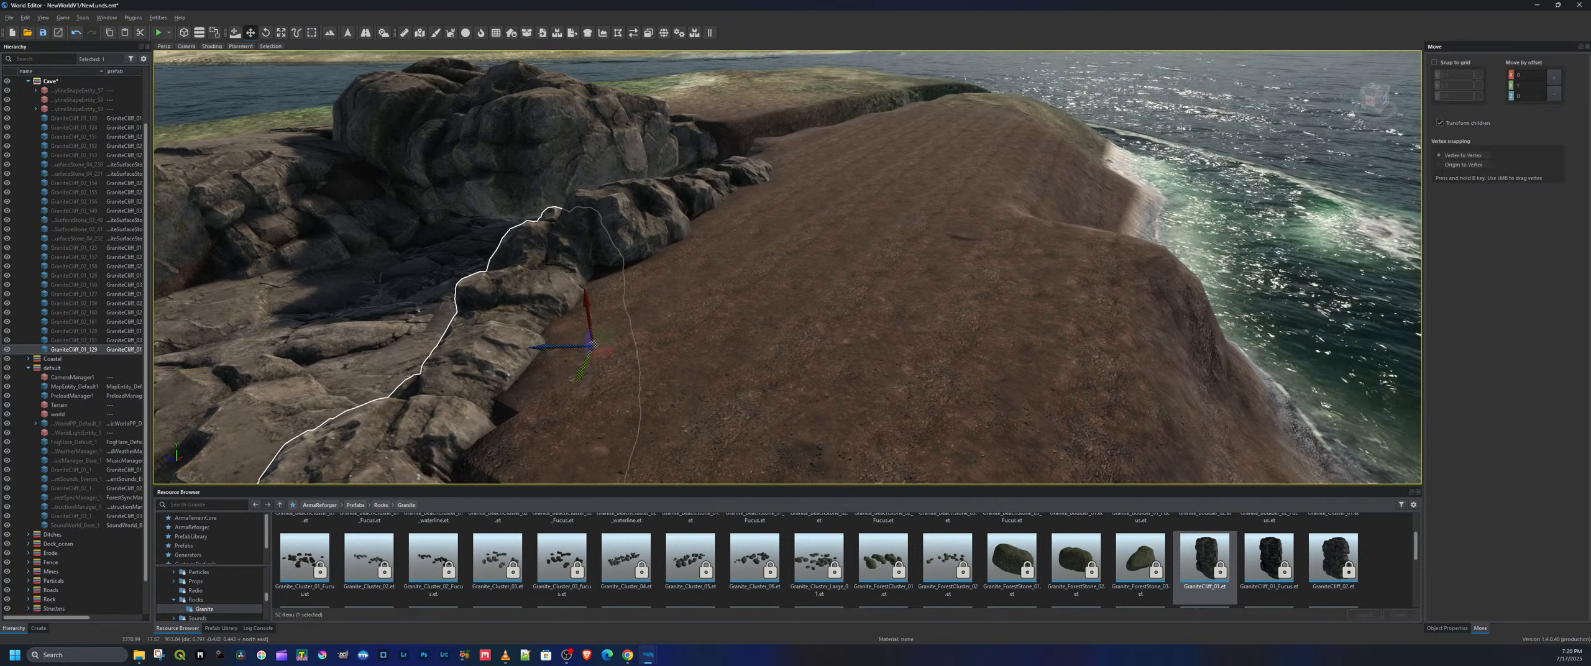
# Place a GraniteCliff_02 between the rock wall's end and the water pool, lay it on its side and sink it into the bank
pyautogui.moveTo(577, 373); pyautogui.dragTo(311, 356, button='right')
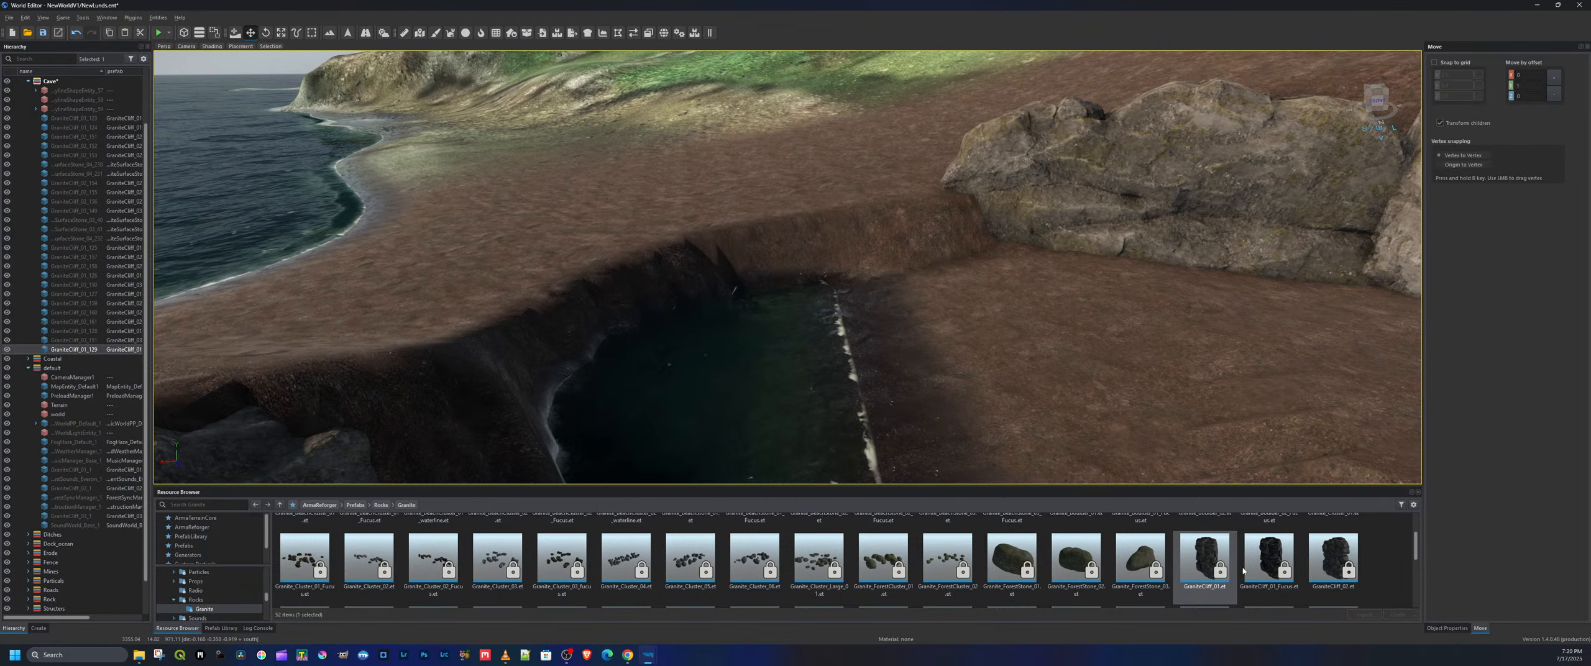
pyautogui.moveTo(1334, 562); pyautogui.dragTo(968, 216)
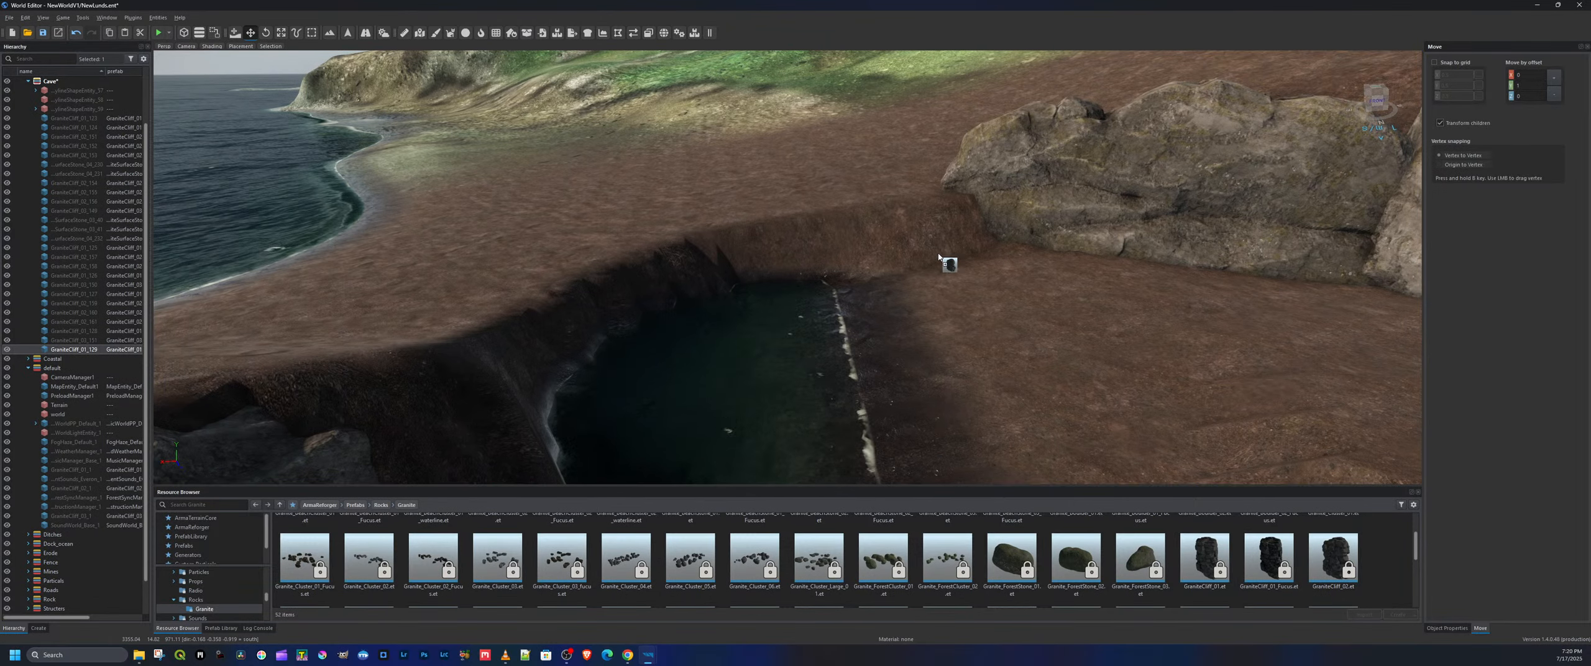
pyautogui.moveTo(942, 269); pyautogui.dragTo(942, 268)
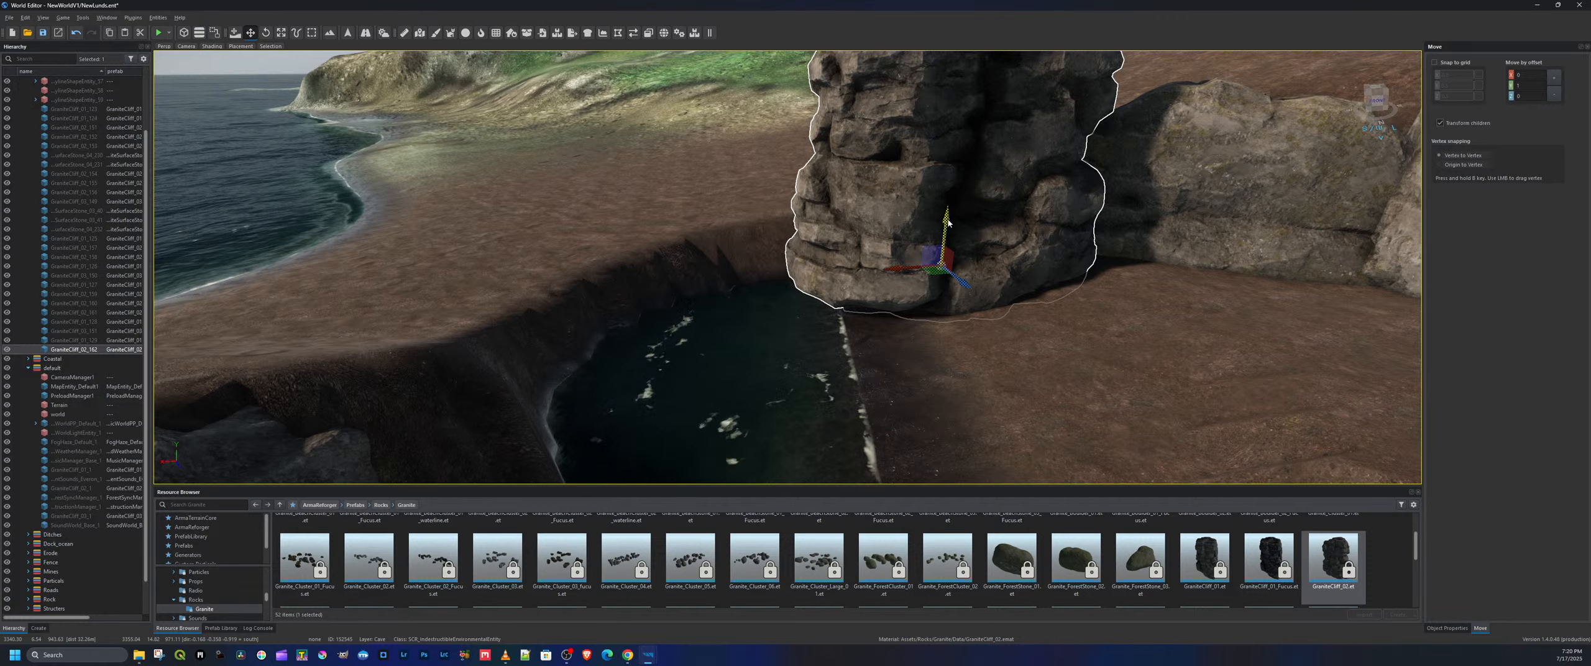
pyautogui.press('e')
pyautogui.moveTo(948, 222); pyautogui.dragTo(938, 188)
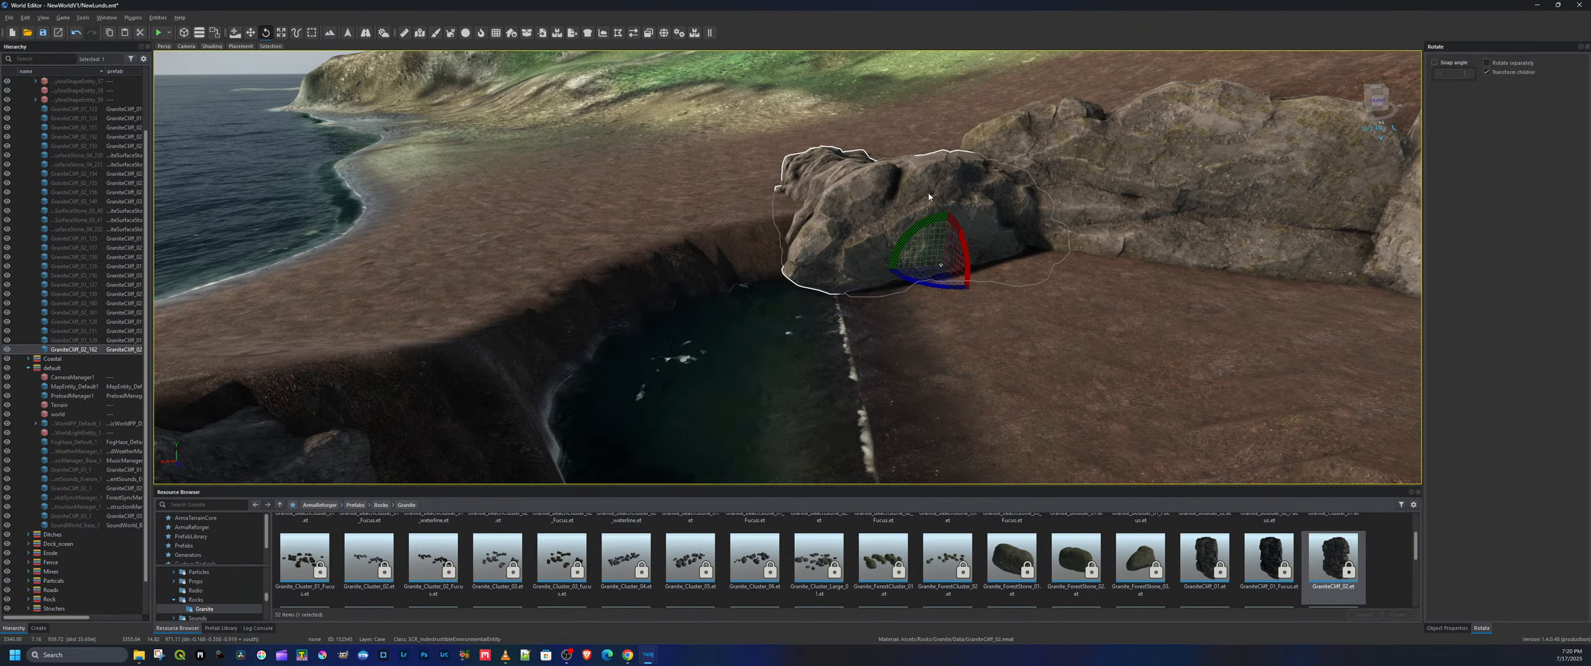
pyautogui.press('w')
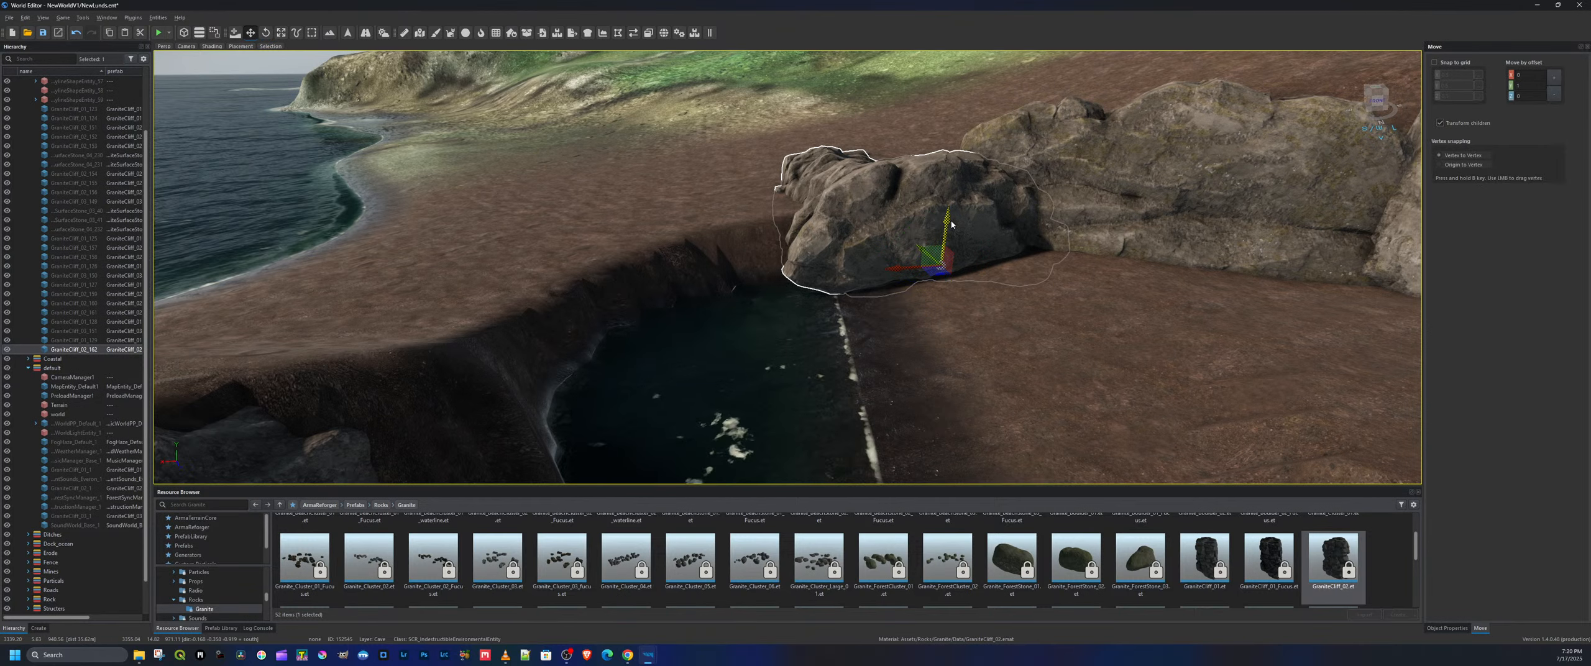
pyautogui.moveTo(951, 224); pyautogui.dragTo(890, 241)
pyautogui.press('a')
pyautogui.moveTo(890, 241)
pyautogui.mouseDown(button='right')
pyautogui.moveTo(1050, 226)
pyautogui.moveTo(892, 241)
pyautogui.mouseUp(button='right')
pyautogui.press('a')
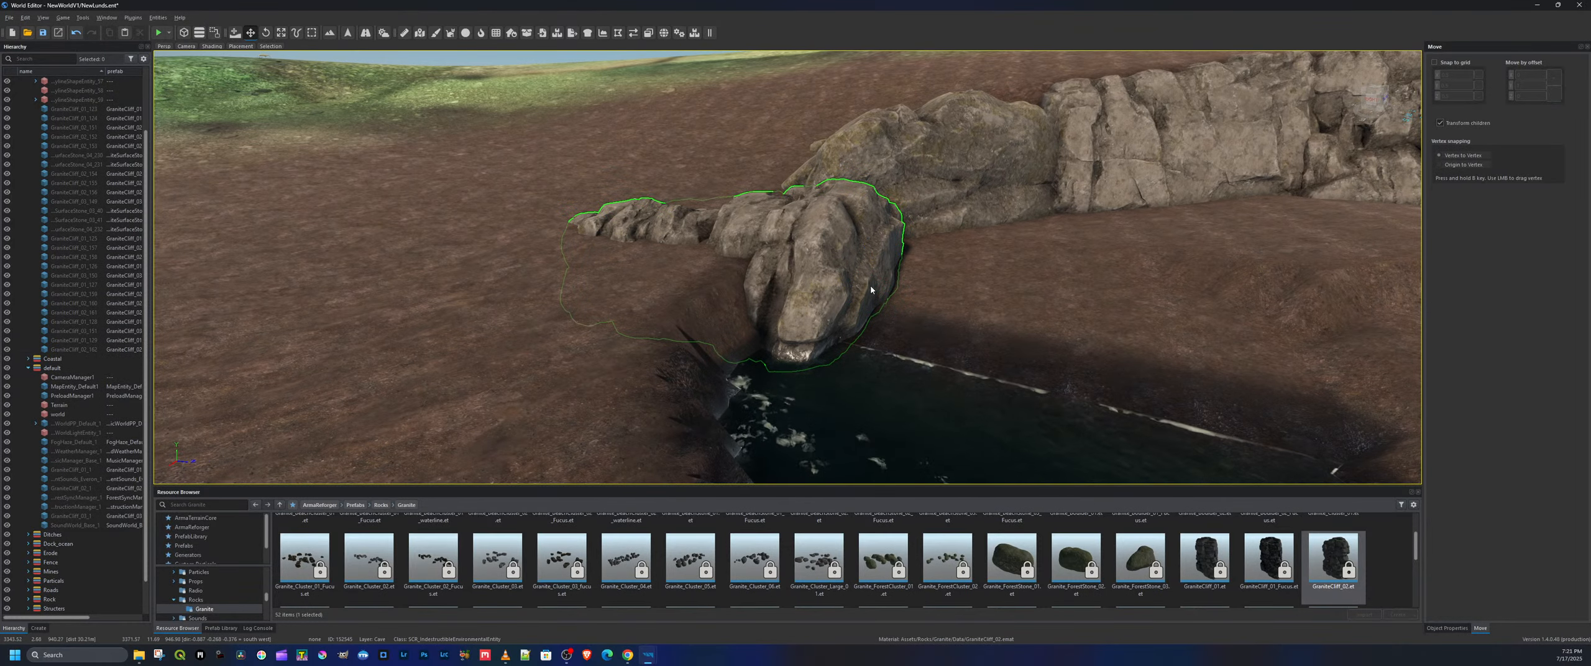
# Shift the poolside GraniteCliff_02 back from the water and settle it into the bank against the end of the rock wall
pyautogui.moveTo(843, 294); pyautogui.dragTo(789, 286)
pyautogui.moveTo(789, 286); pyautogui.dragTo(831, 309, button='right')
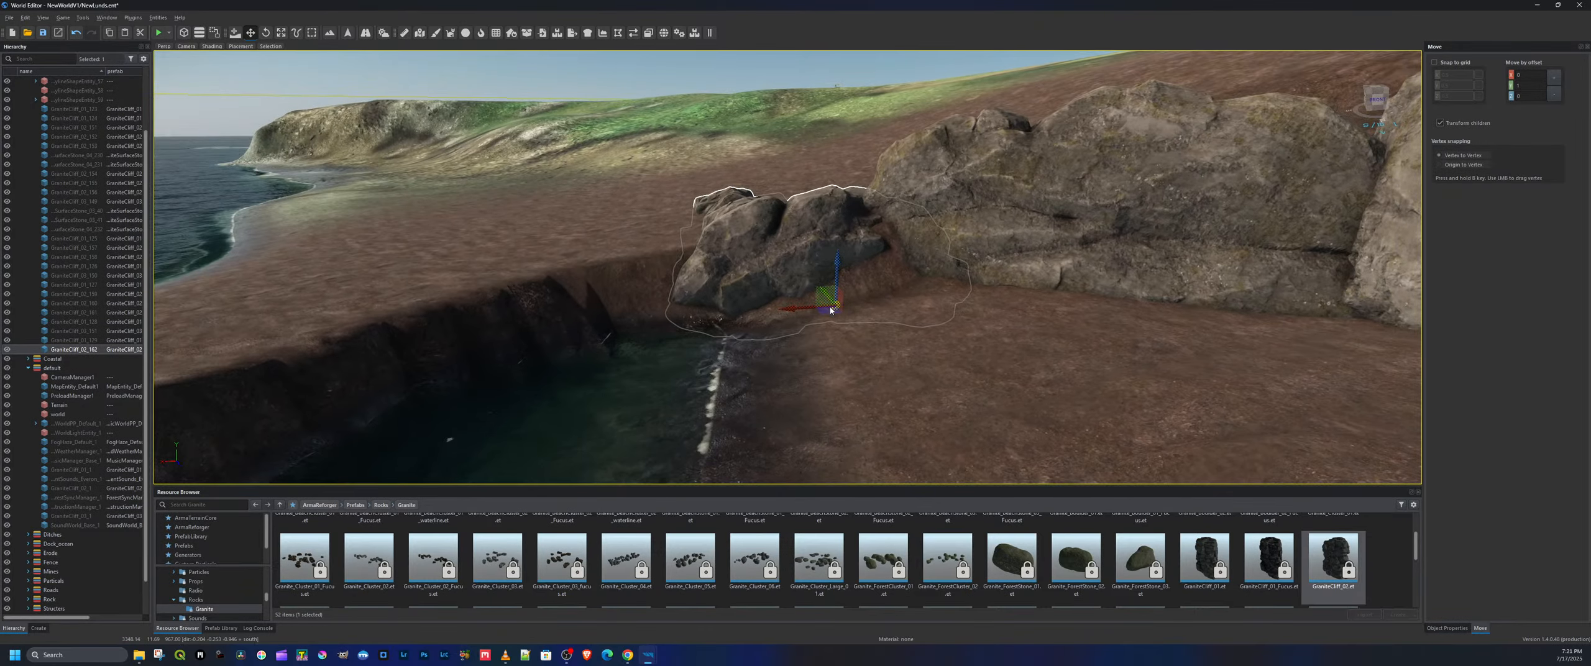
pyautogui.moveTo(793, 313); pyautogui.dragTo(828, 311)
pyautogui.moveTo(827, 310); pyautogui.dragTo(1024, 325, button='right')
pyautogui.press('q')
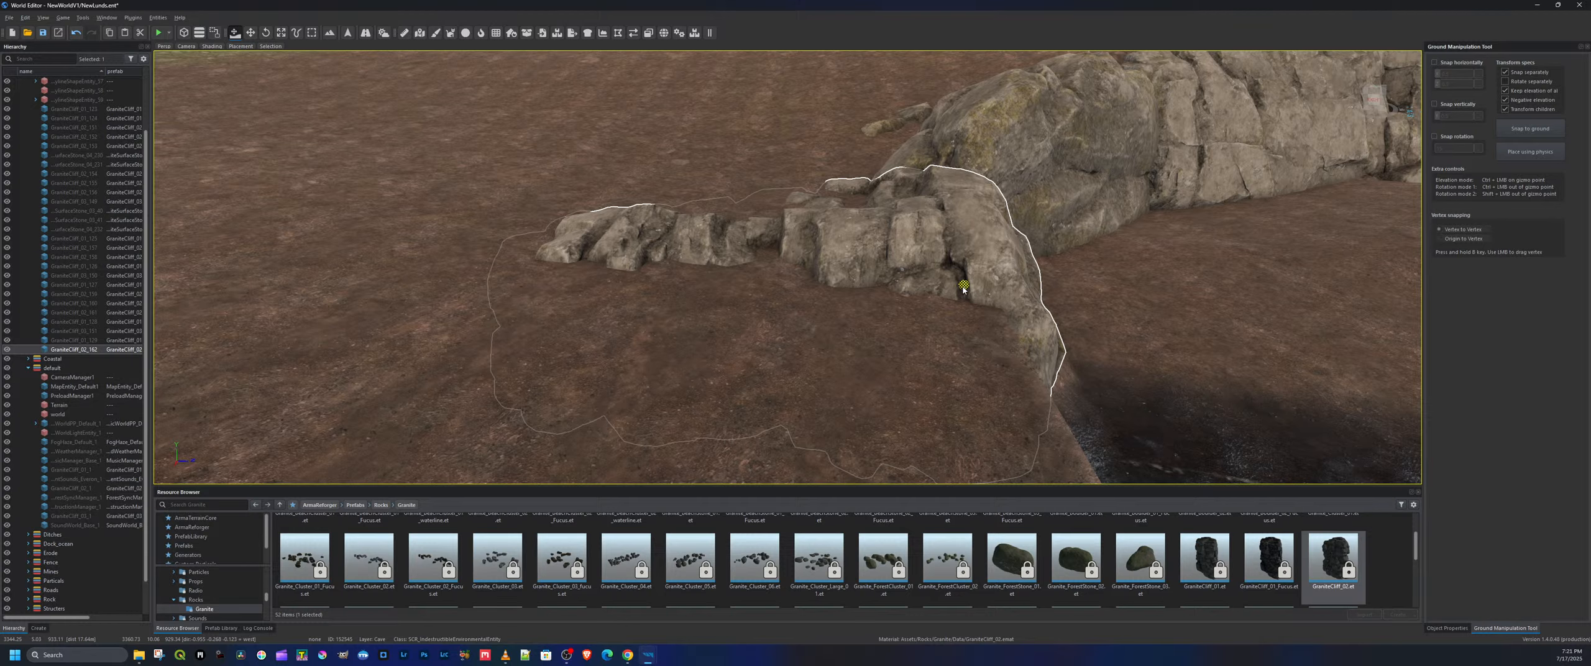
pyautogui.press('w')
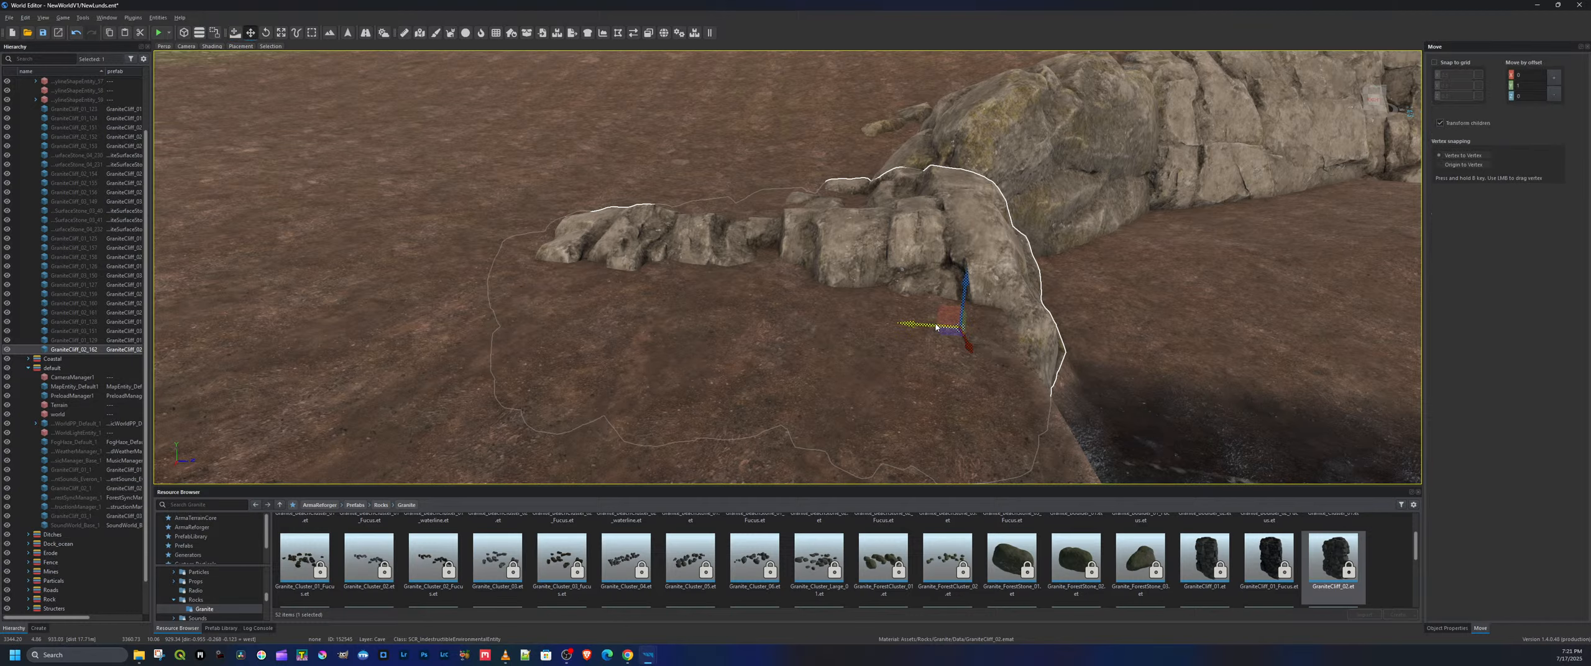
pyautogui.moveTo(931, 328); pyautogui.dragTo(965, 332)
# Place a GraniteCliff_01 on its side on the bare dirt slope between the pool and the curved rock wall
pyautogui.press('d')
pyautogui.moveTo(1223, 250); pyautogui.dragTo(1383, 267, button='right')
pyautogui.press('a')
pyautogui.press('a')
pyautogui.moveTo(1115, 473); pyautogui.dragTo(1302, 469, button='right')
pyautogui.press('a')
pyautogui.click(1209, 560)
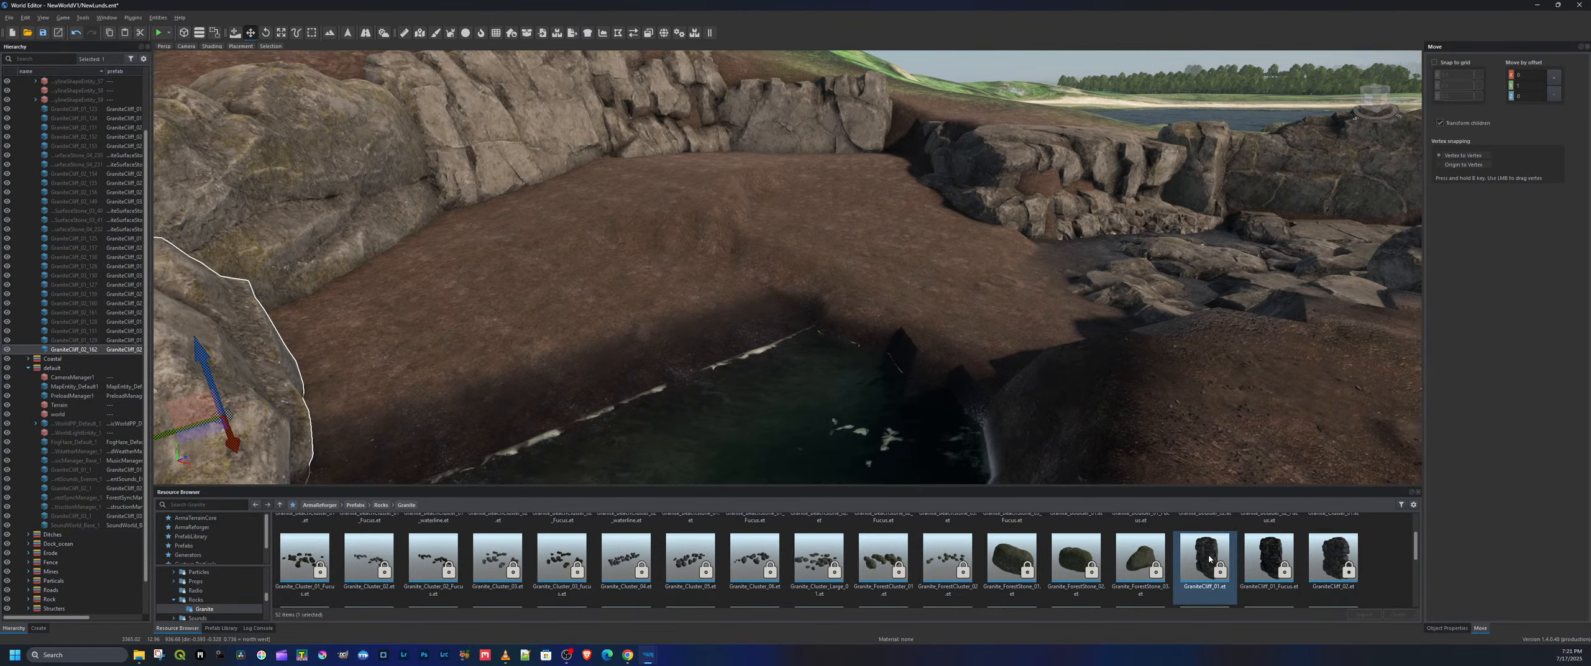
pyautogui.moveTo(1206, 563); pyautogui.dragTo(703, 242)
pyautogui.press('e')
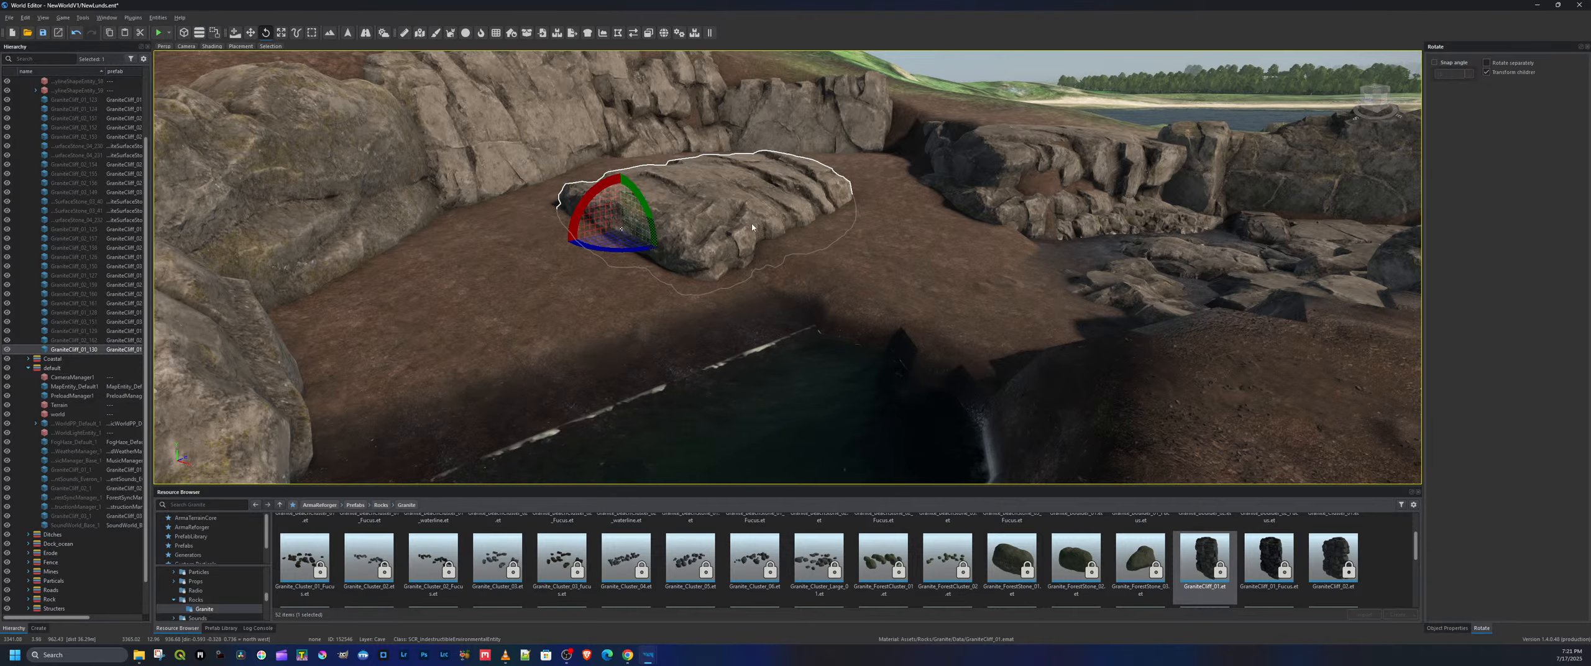
# Shift the new GraniteCliff_01 beside the rocks near the dark gap and sink it partly into the dirt floor
pyautogui.press('f')
pyautogui.press('w')
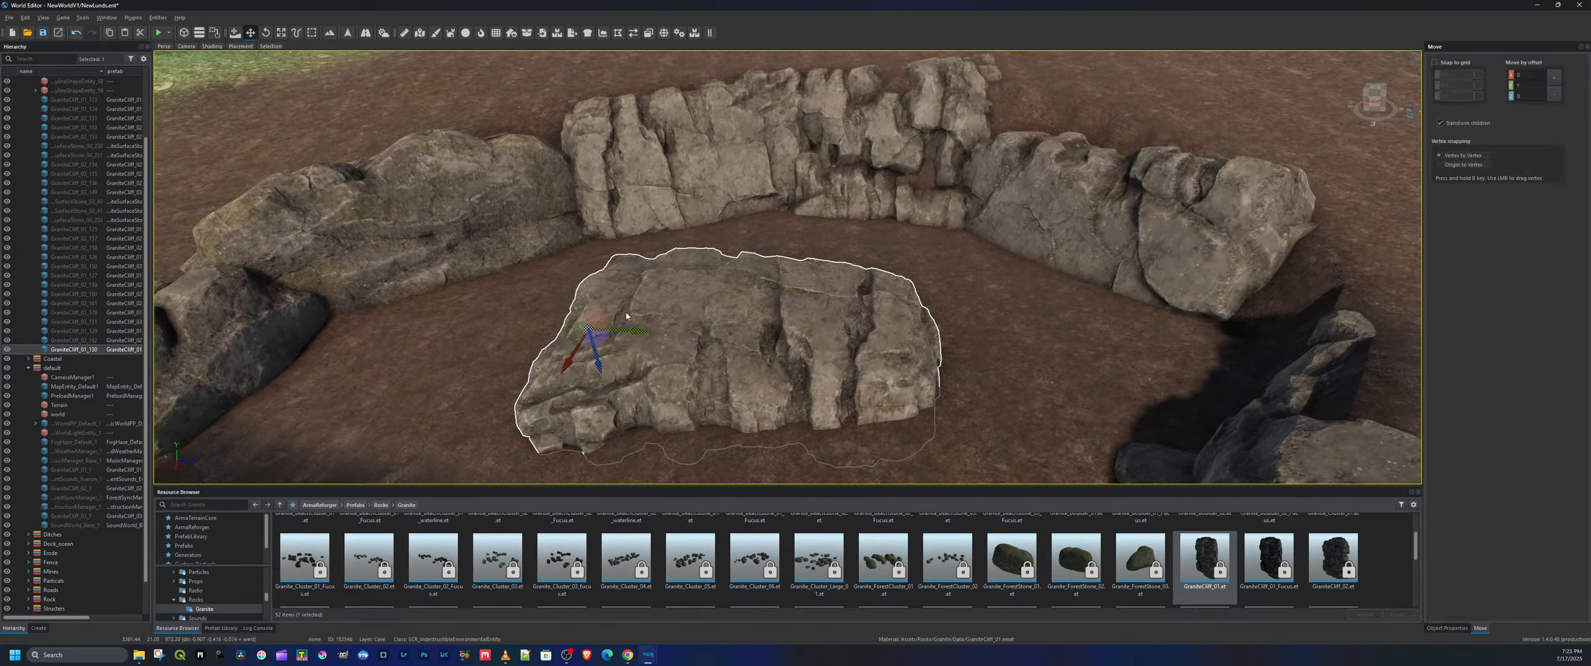
pyautogui.moveTo(601, 363); pyautogui.dragTo(978, 378)
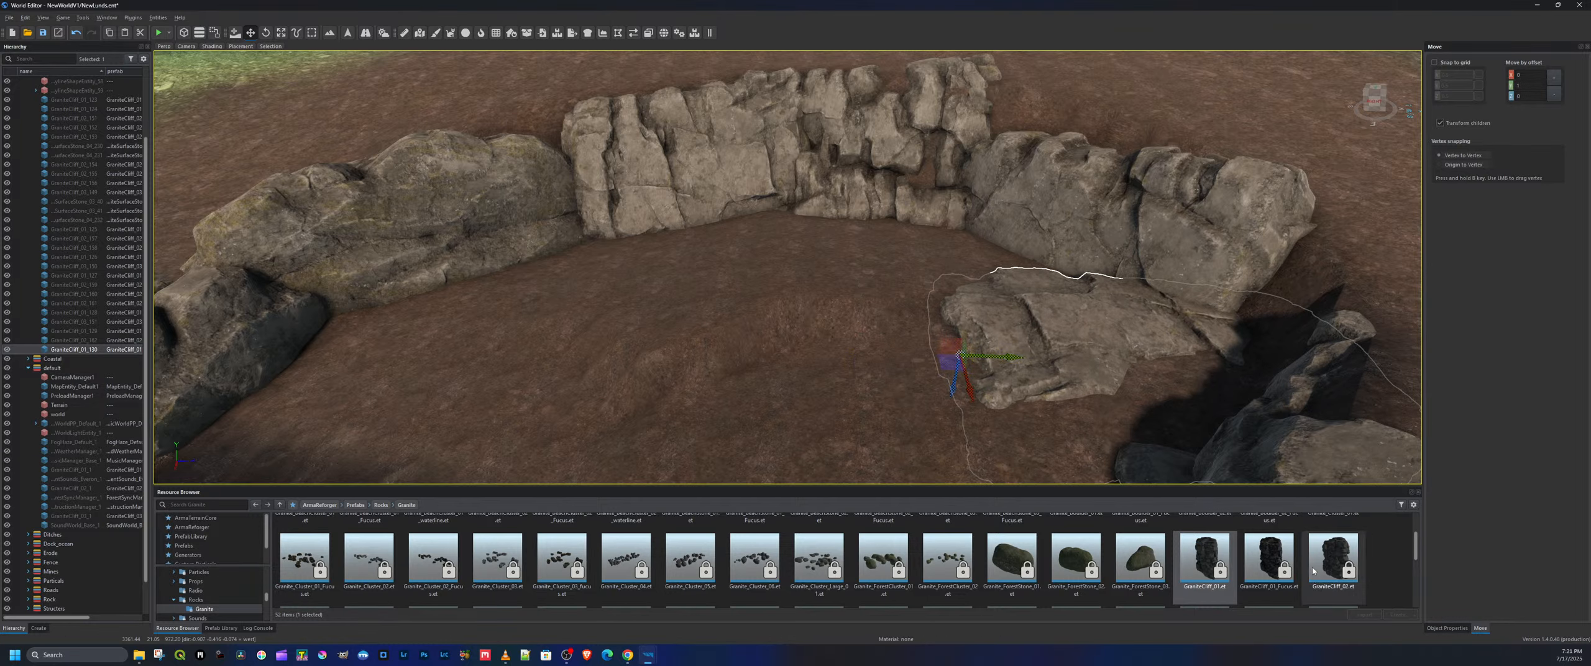
# Place a GraniteCliff_02 in front of the middle of the rock wall and lay it down half buried in the dirt
pyautogui.moveTo(1333, 560); pyautogui.dragTo(896, 264)
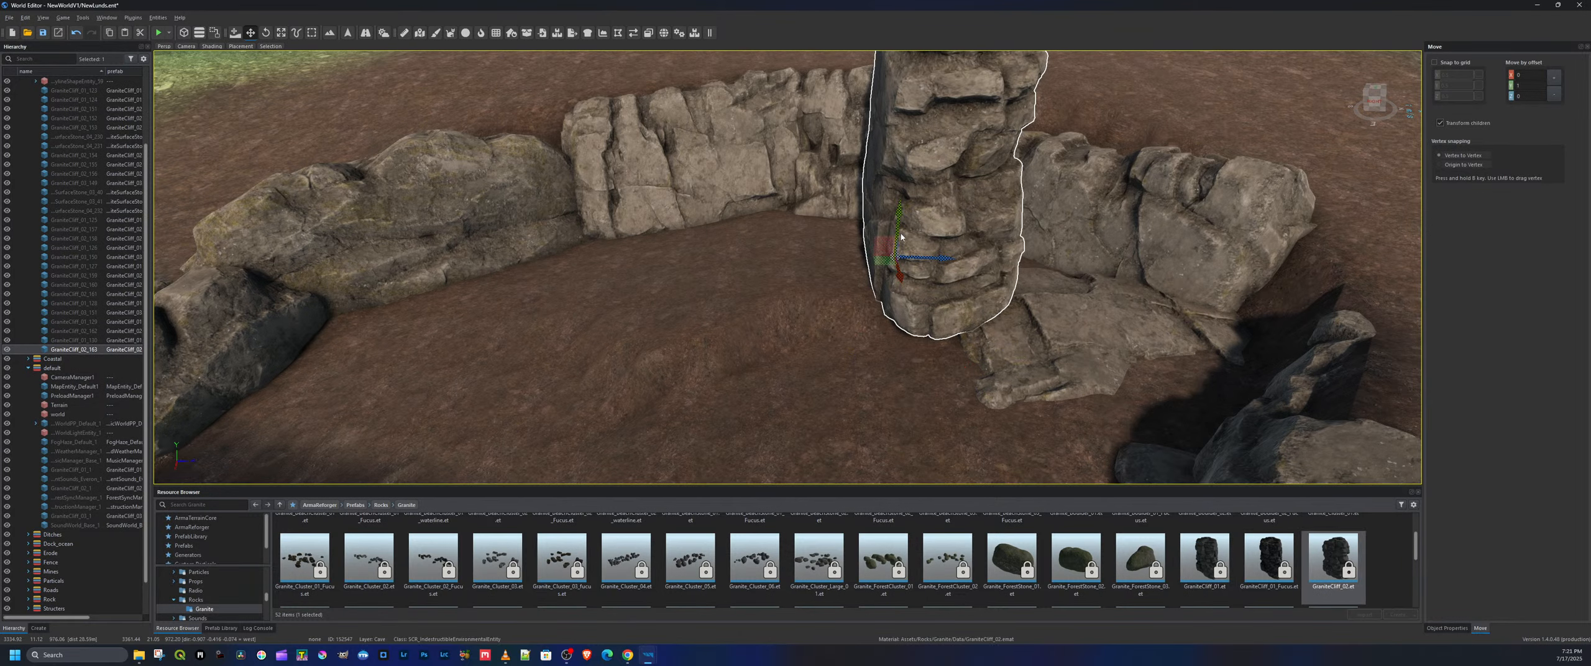
pyautogui.press('e')
pyautogui.moveTo(900, 222); pyautogui.dragTo(870, 254)
pyautogui.press('w')
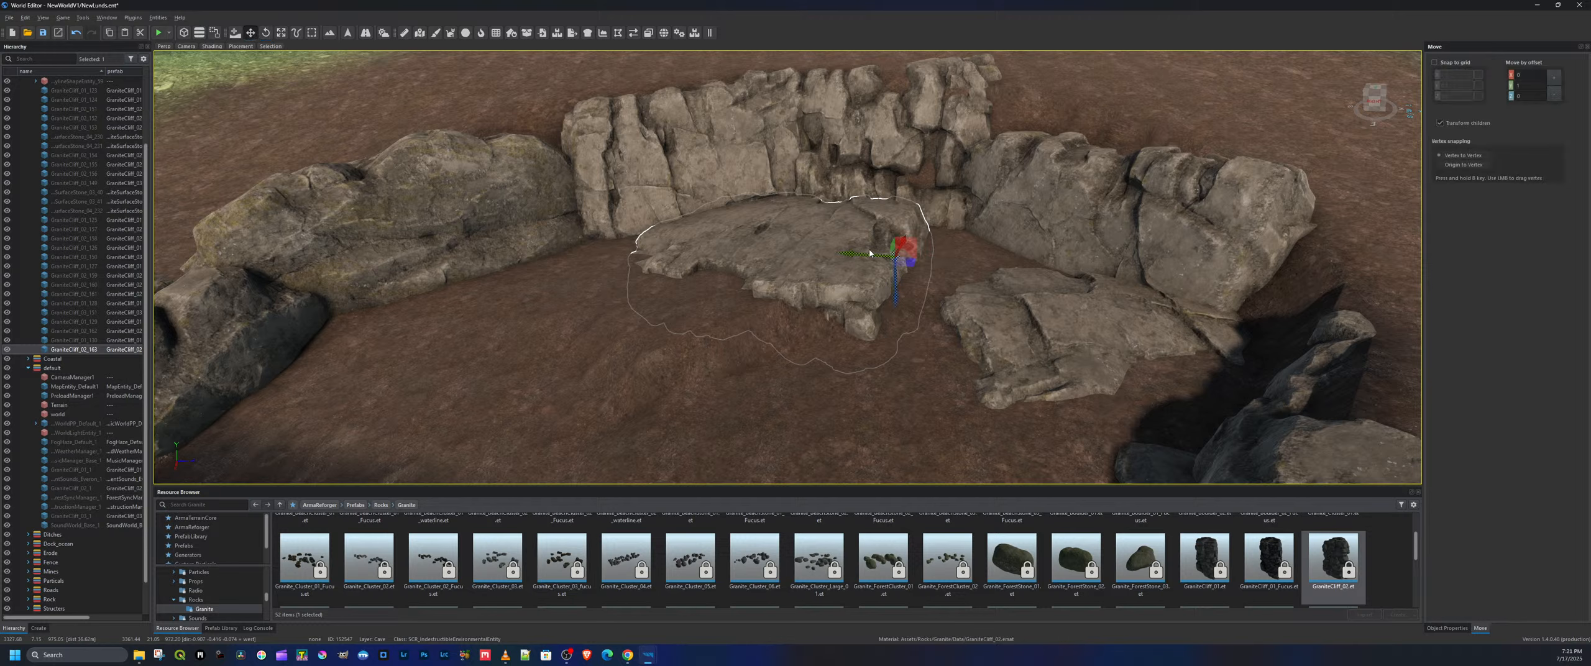
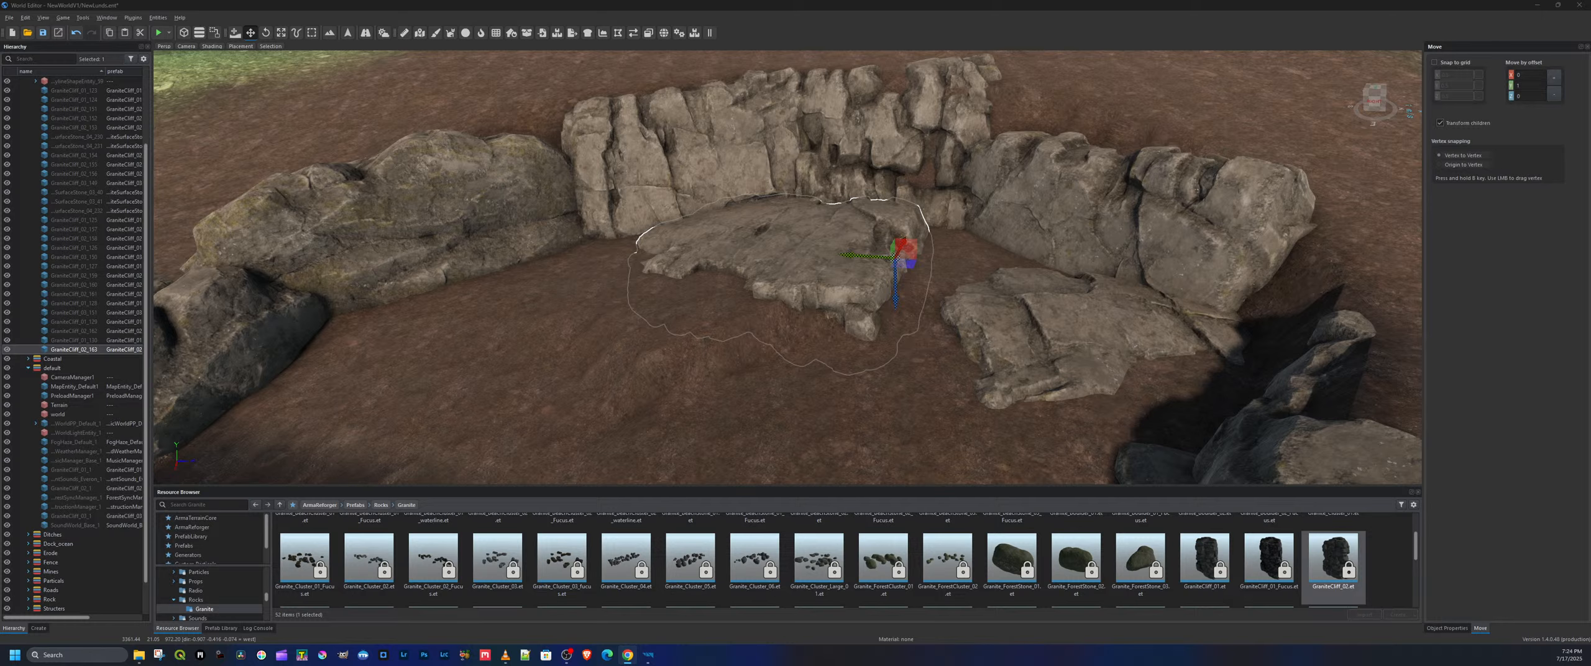
# Place a GraniteCliff_01 on the dirt bank behind the dark gap in the rocks and rotate it
pyautogui.moveTo(789, 268); pyautogui.dragTo(665, 258, button='right')
pyautogui.press('d')
pyautogui.press('a')
pyautogui.press('d')
pyautogui.press('a')
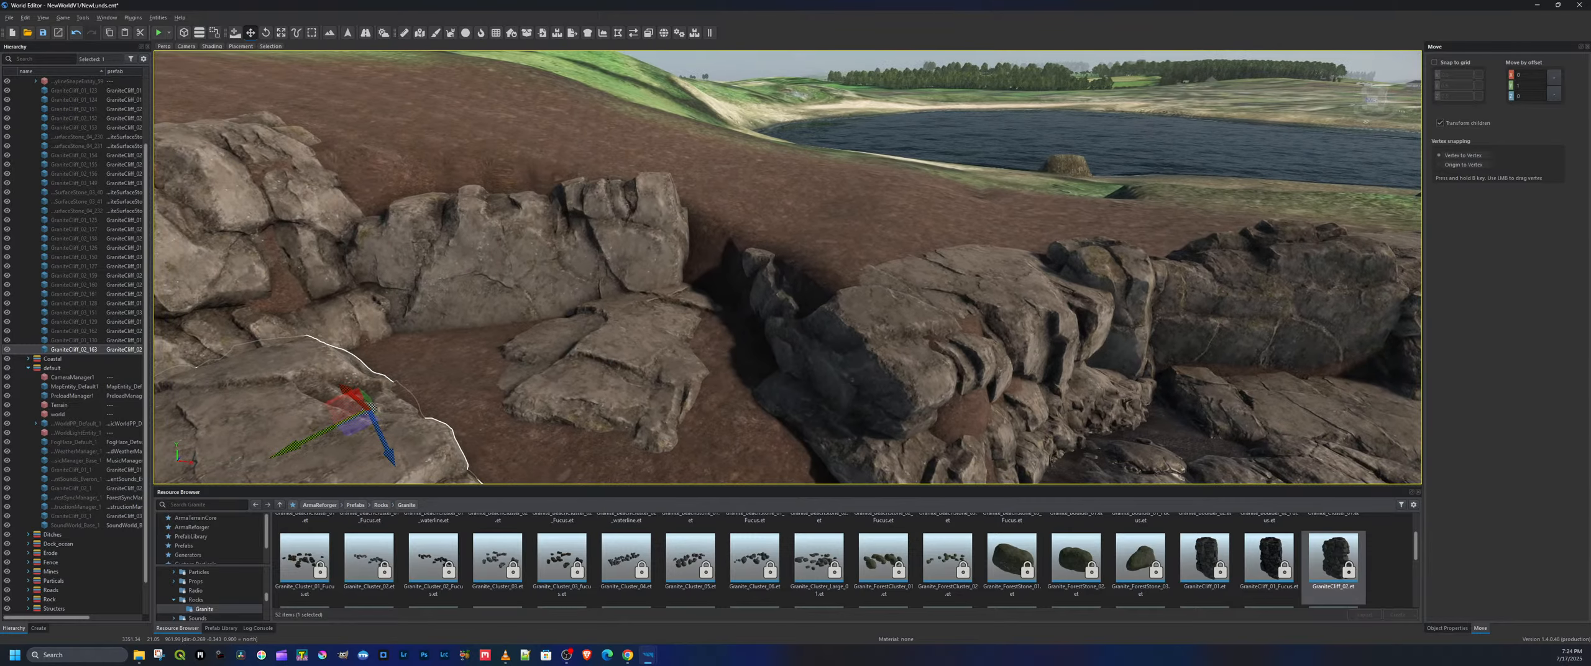
pyautogui.click(1214, 557)
pyautogui.moveTo(1214, 557); pyautogui.dragTo(859, 179)
pyautogui.press('e')
pyautogui.moveTo(843, 288); pyautogui.dragTo(839, 254)
# Save the world and start a third-person play-test from the narrow water channel between the dirt cliffs
pyautogui.moveTo(957, 280); pyautogui.dragTo(676, 242, button='right')
pyautogui.press('a')
pyautogui.press('a')
pyautogui.moveTo(788, 267); pyautogui.dragTo(1094, 240, button='right')
pyautogui.press('a')
pyautogui.press('a')
pyautogui.press('w')
pyautogui.moveTo(1336, 335); pyautogui.dragTo(1350, 312, button='right')
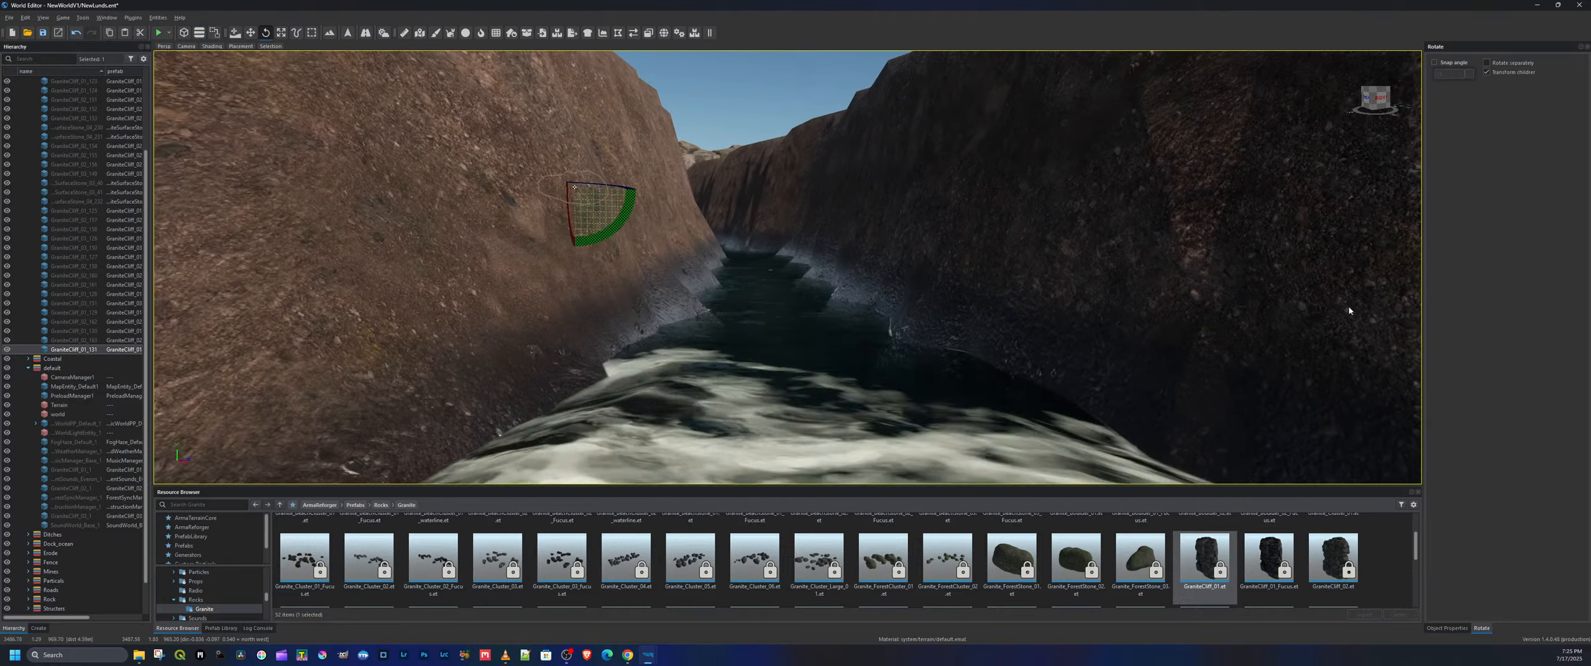
pyautogui.click(43, 33)
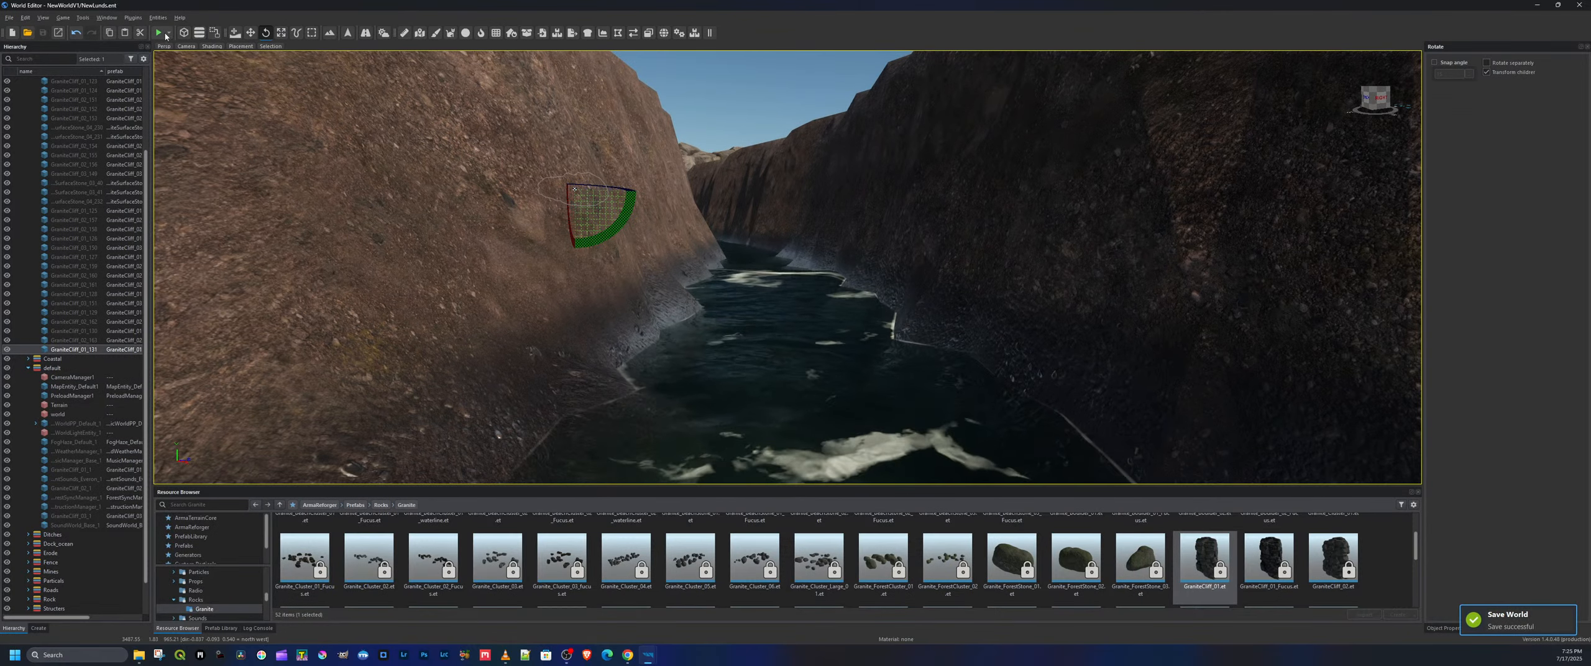
pyautogui.press('F5')
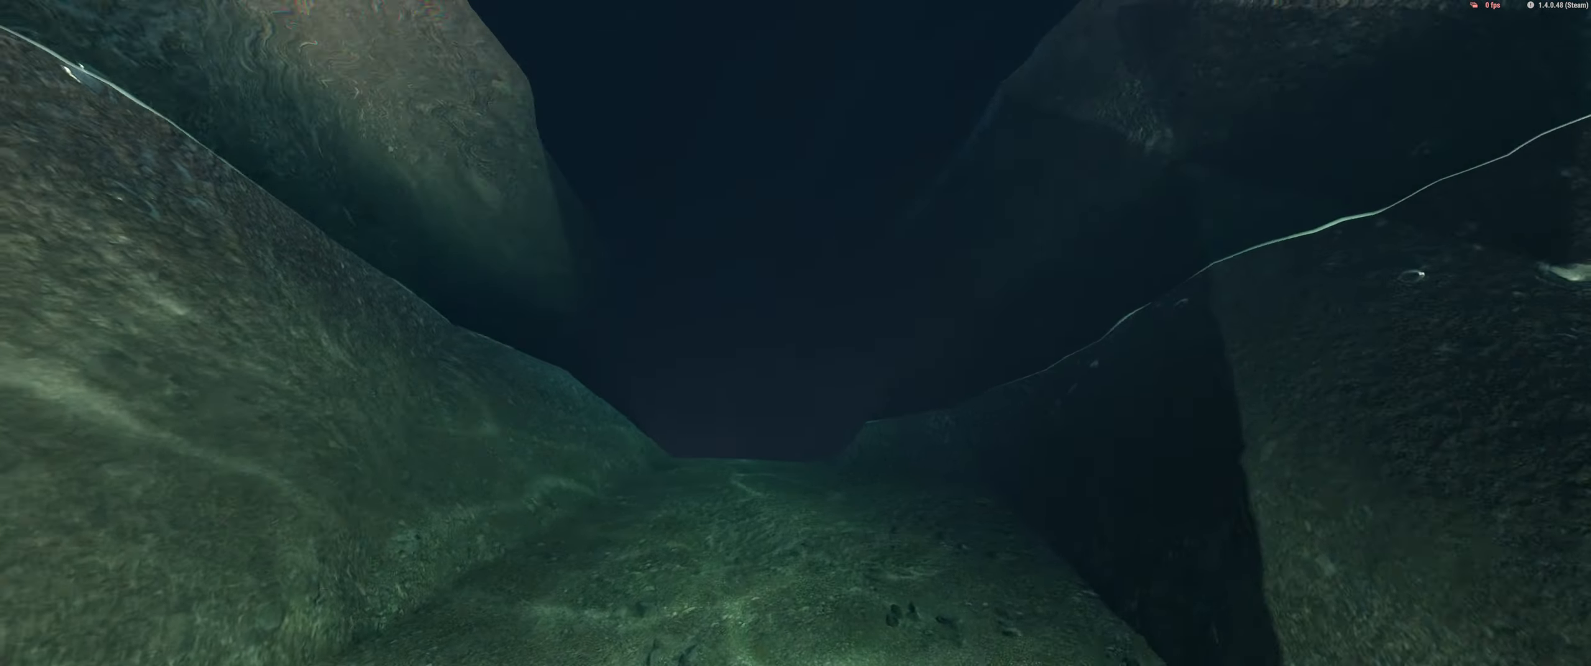
pyautogui.press('v')
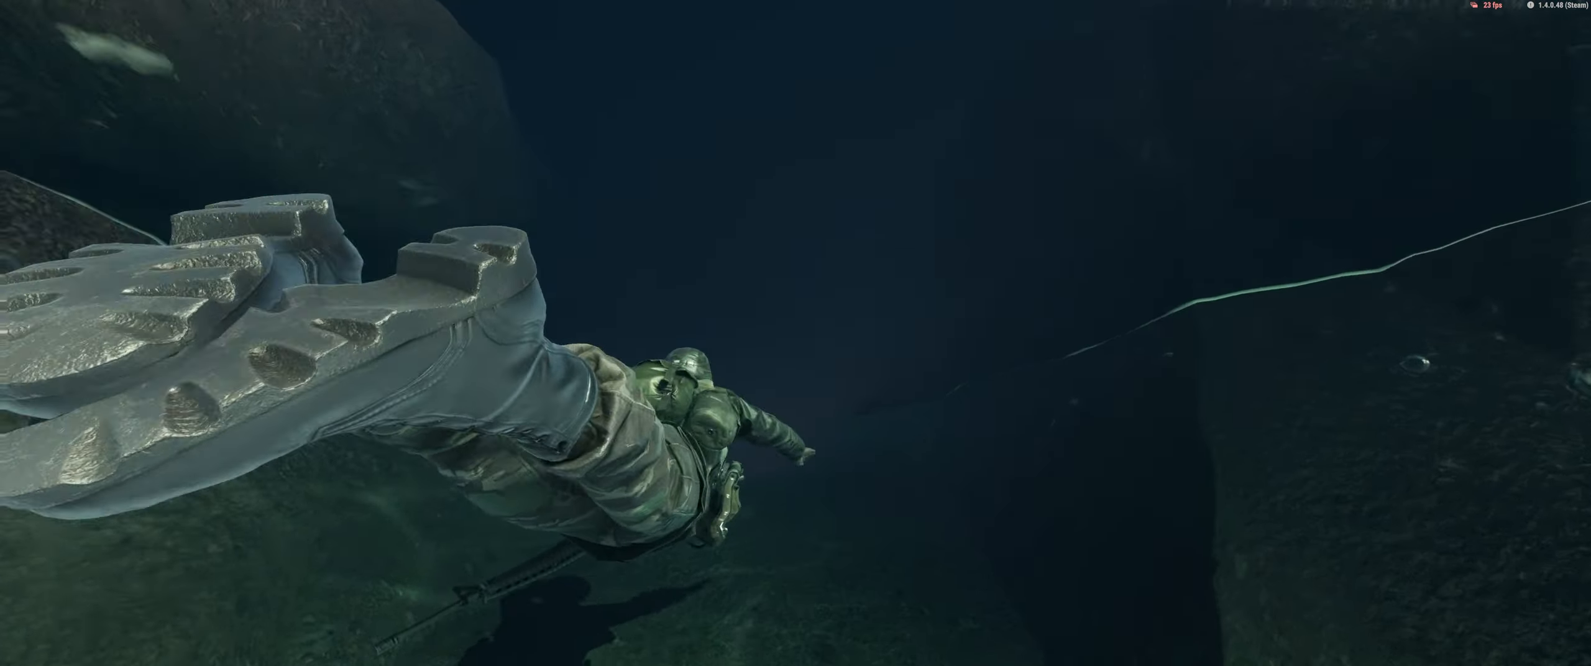
# Surface and wade through the channel in the play-test, checking its dirt walls and the view toward the open sea
pyautogui.press('w')
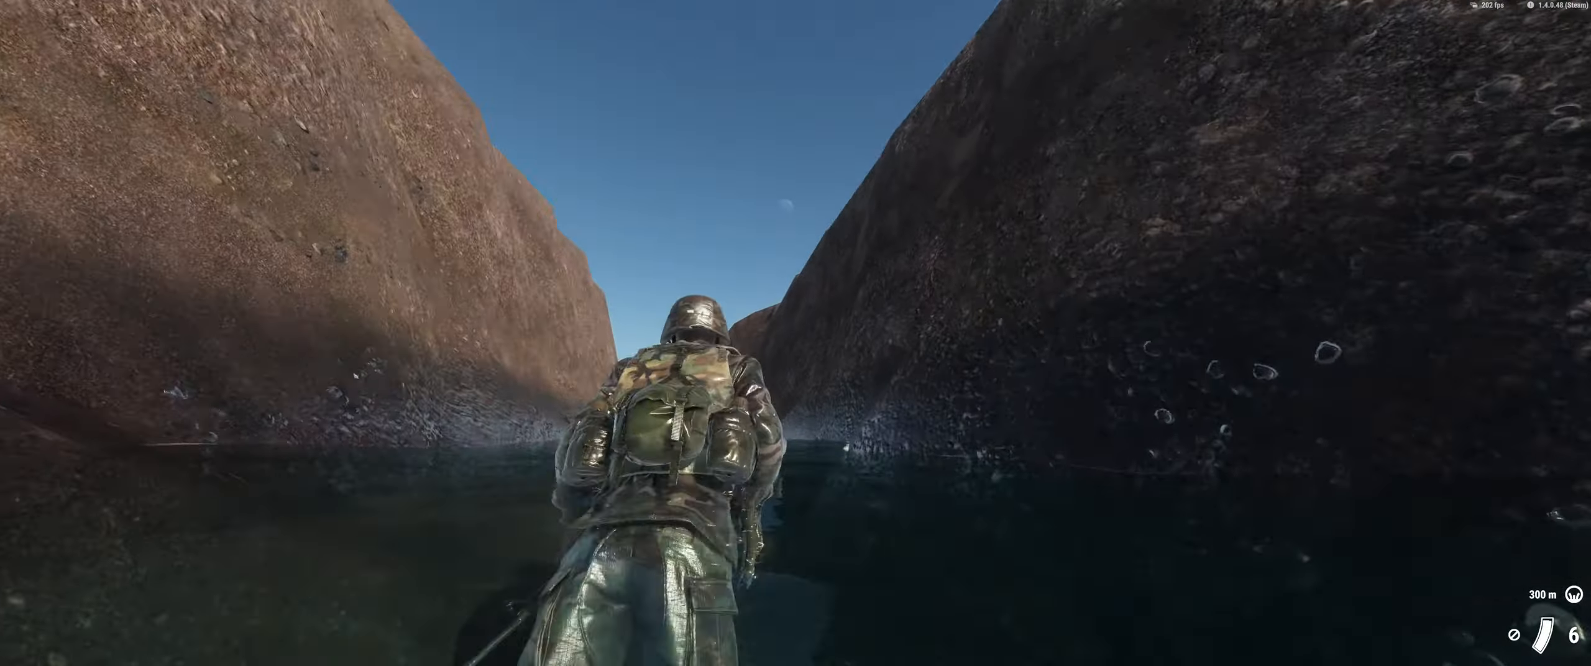
pyautogui.press('w')
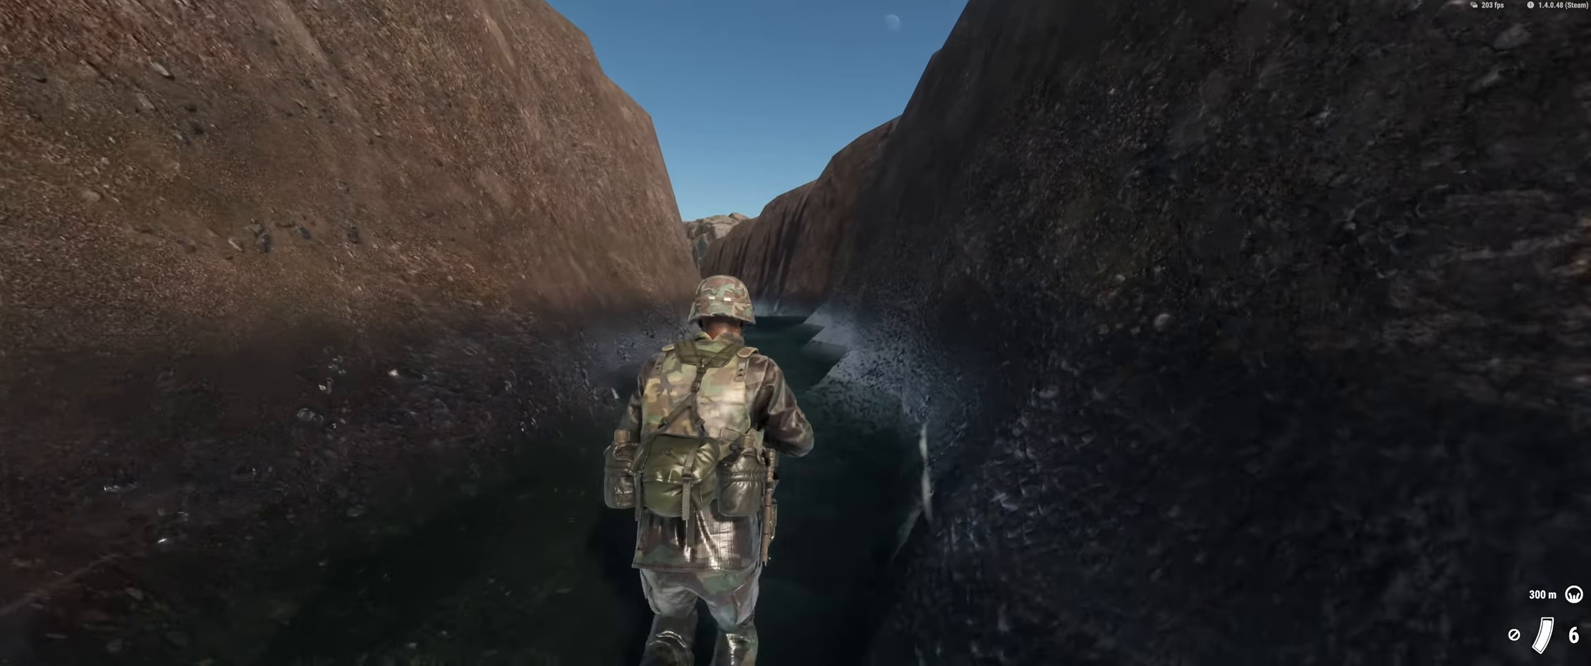
pyautogui.press('w')
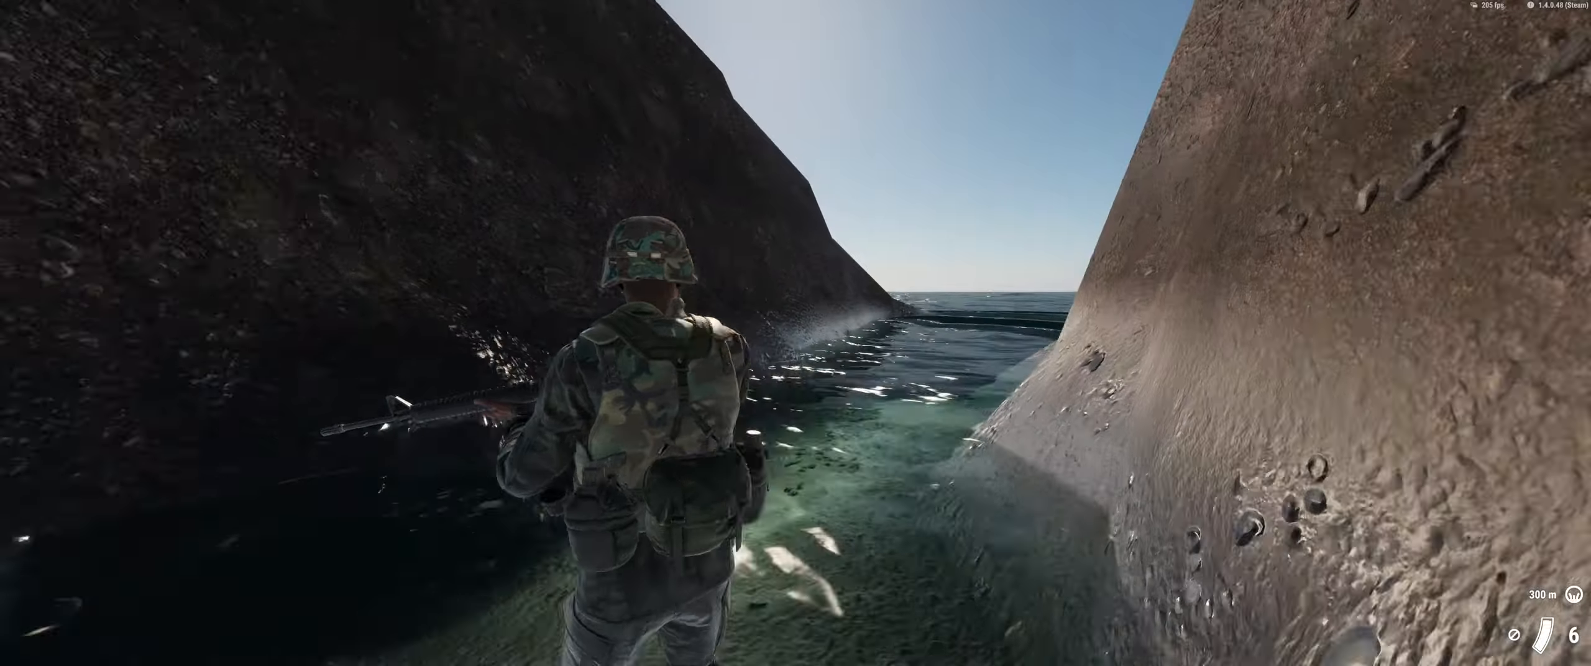
pyautogui.press('w')
pyautogui.press('w')
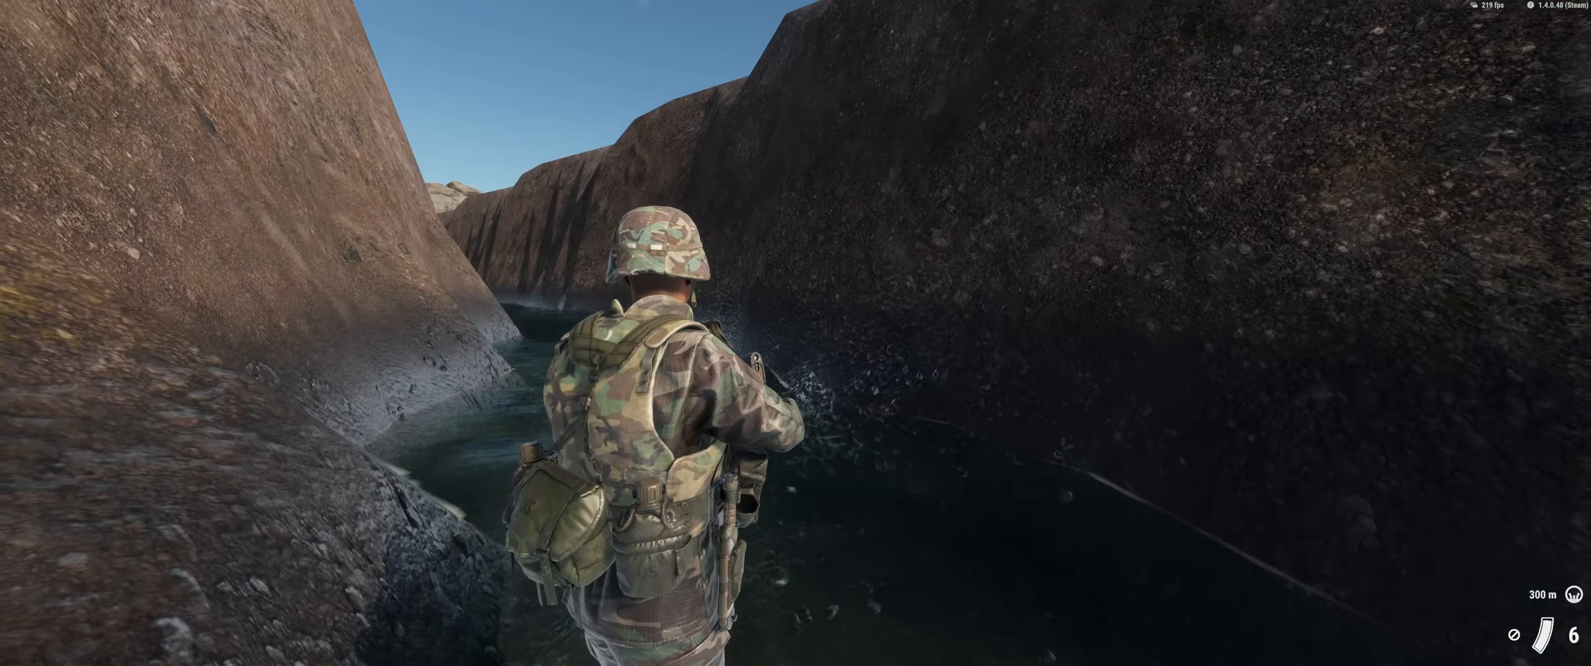
pyautogui.press('w')
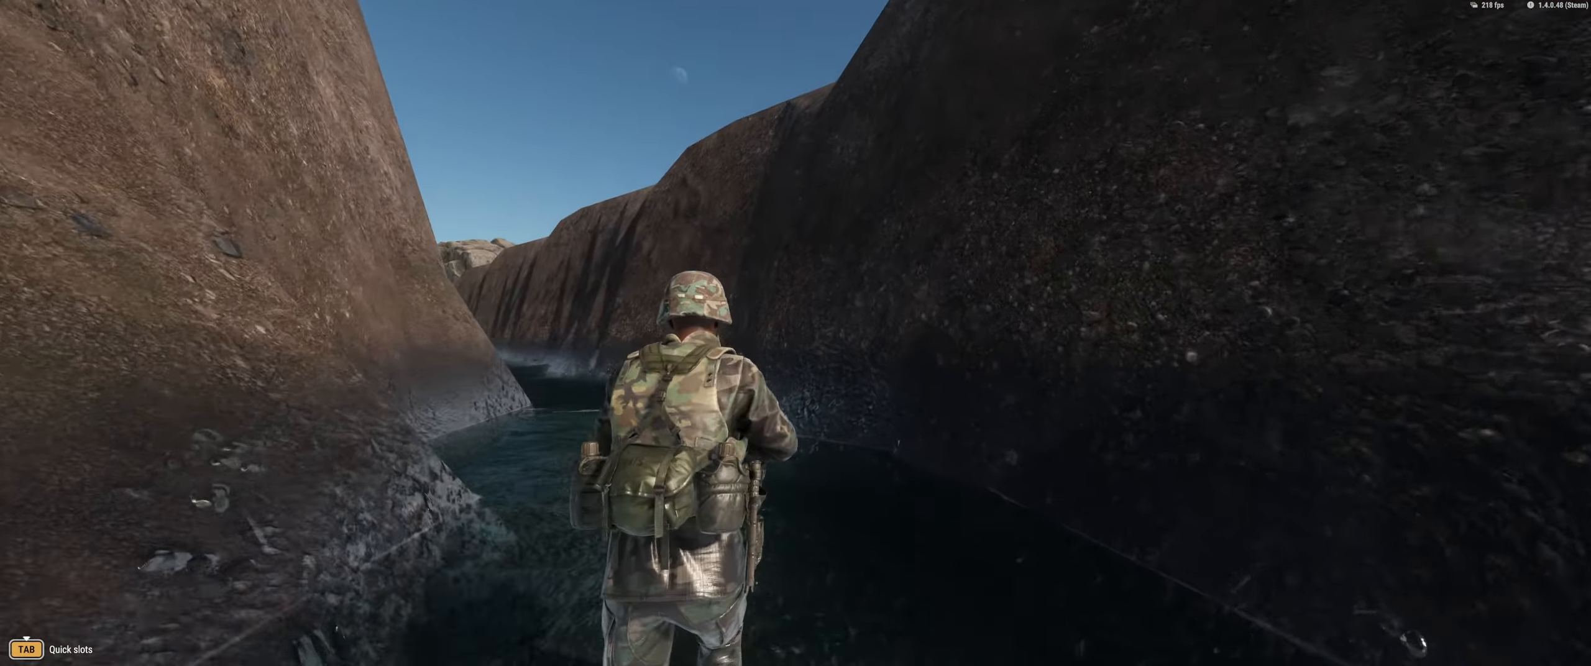
# Swim the character up the dirt-walled channel toward the granite rocks at its far end
pyautogui.press('w')
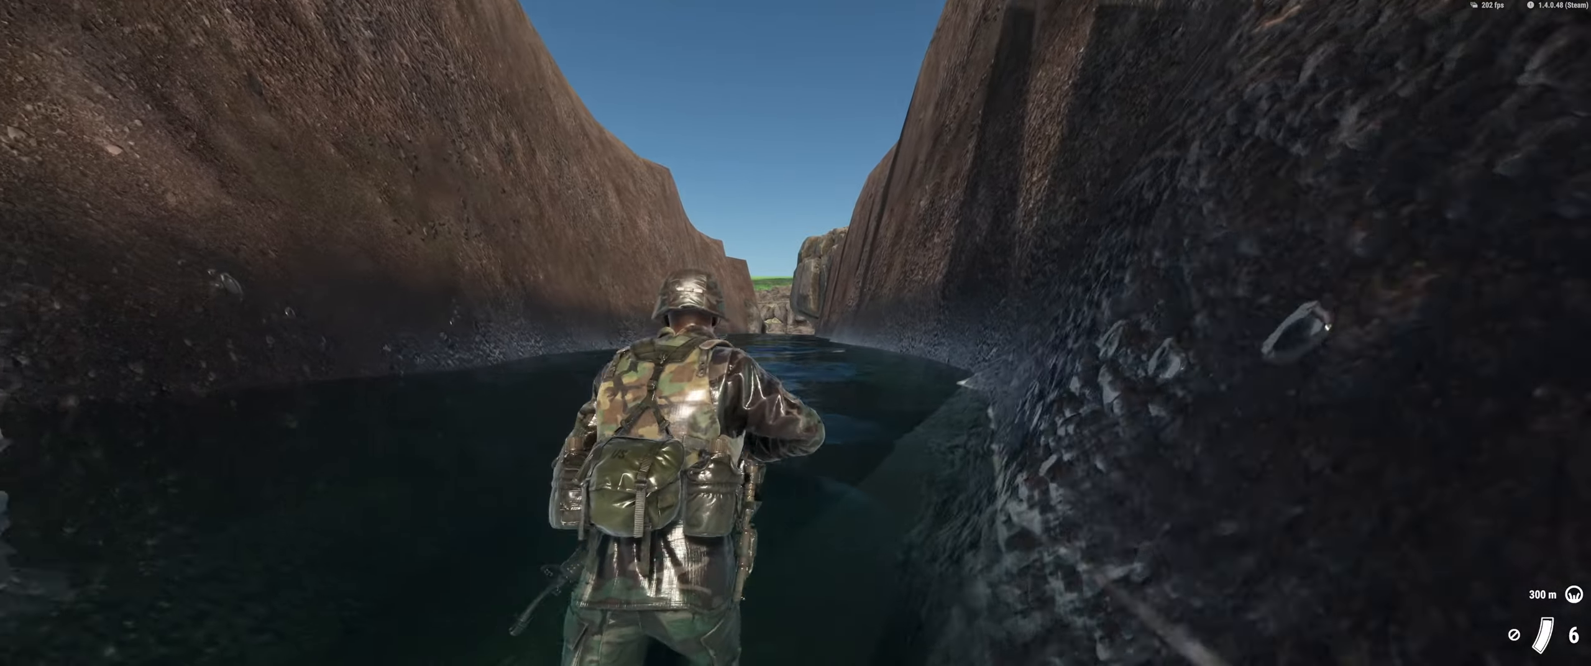
pyautogui.press('w')
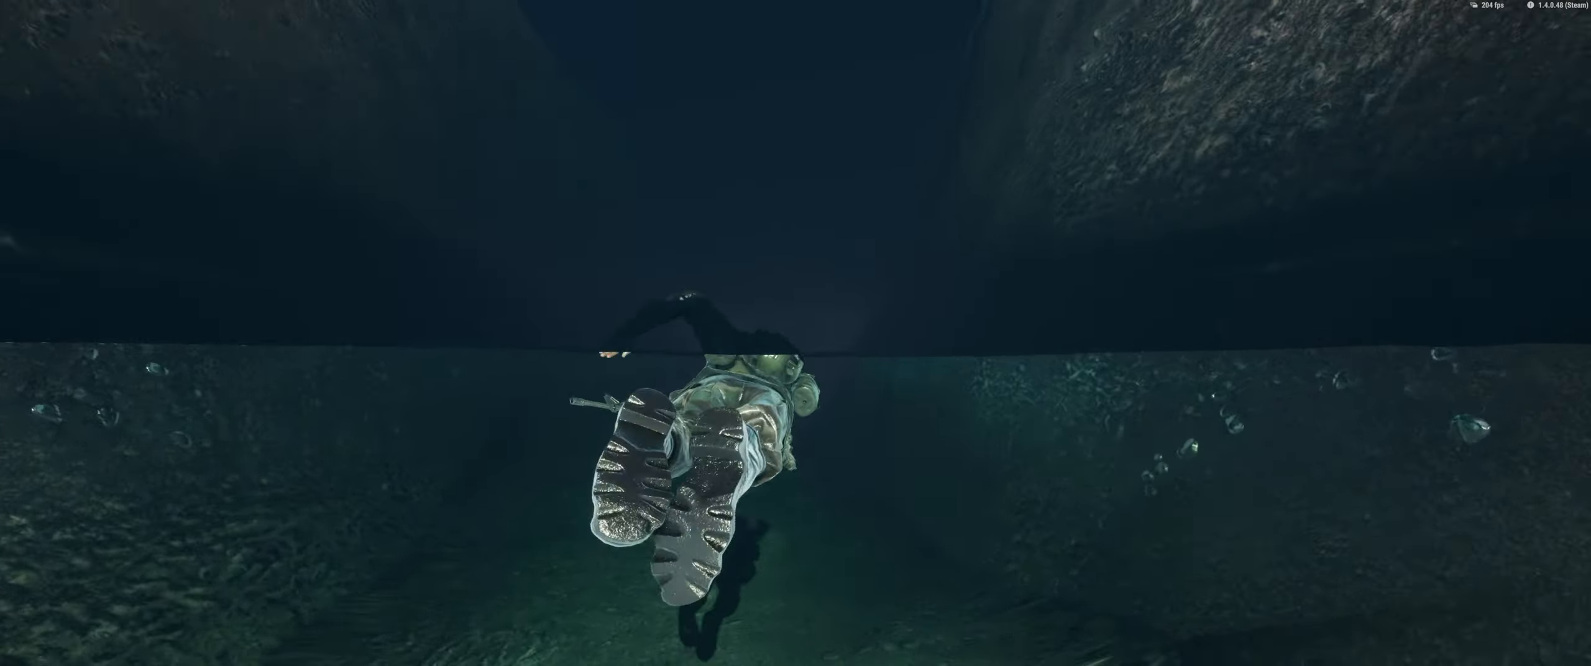
pyautogui.press('w')
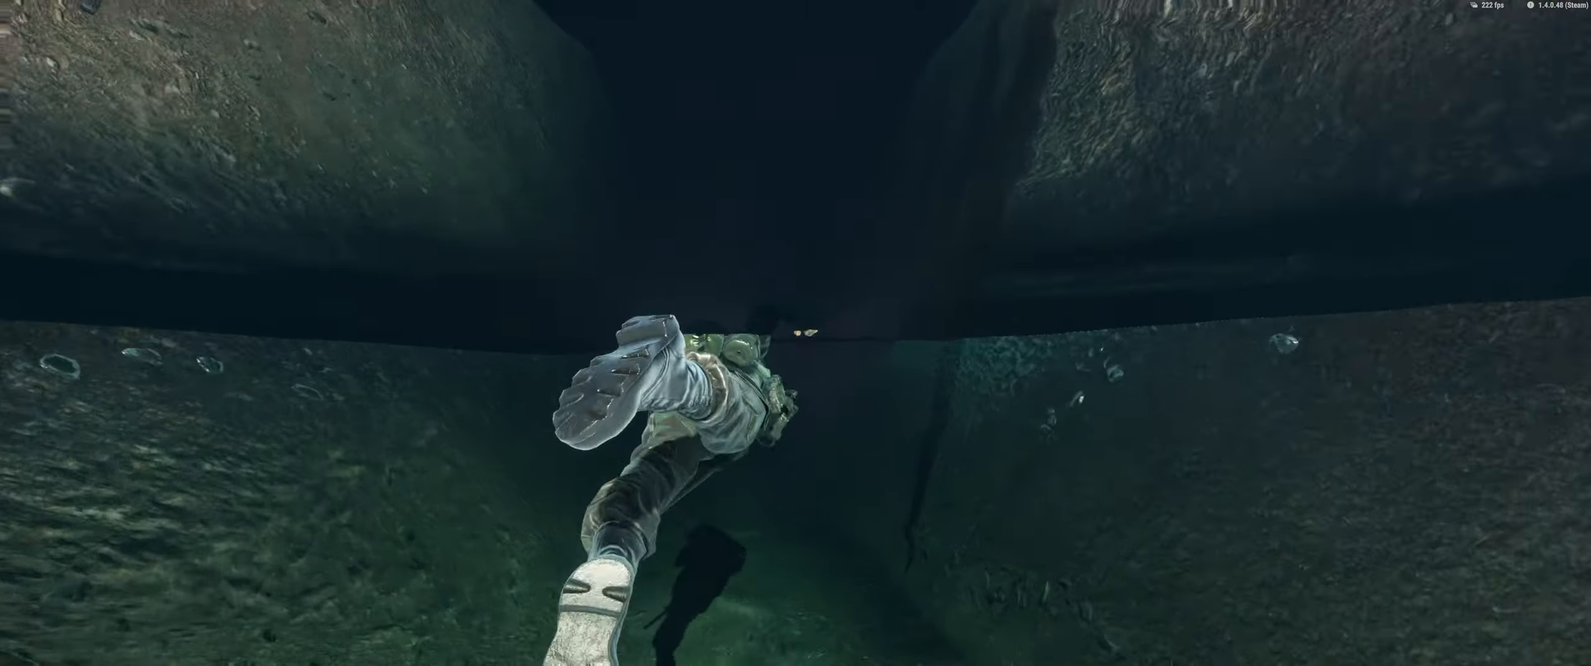
pyautogui.press('w')
pyautogui.press('w')
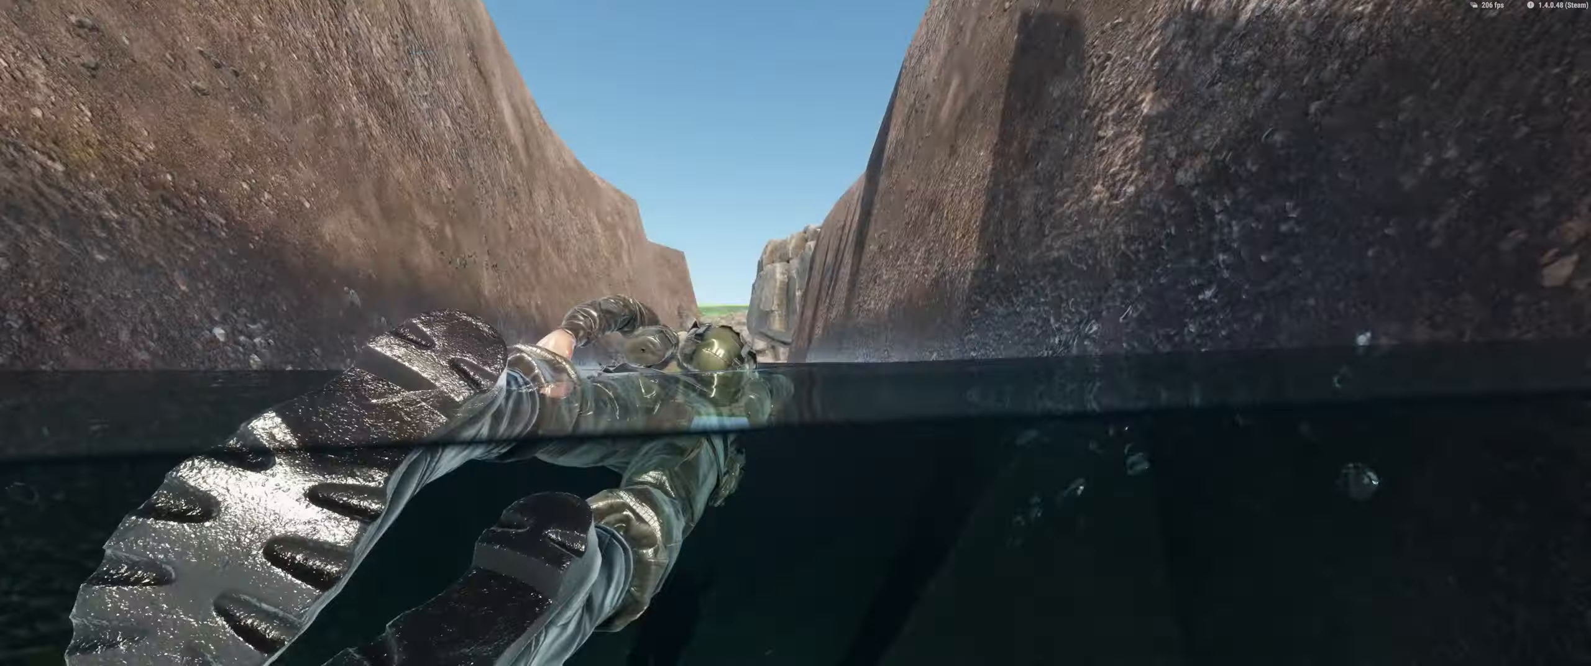
pyautogui.press('w')
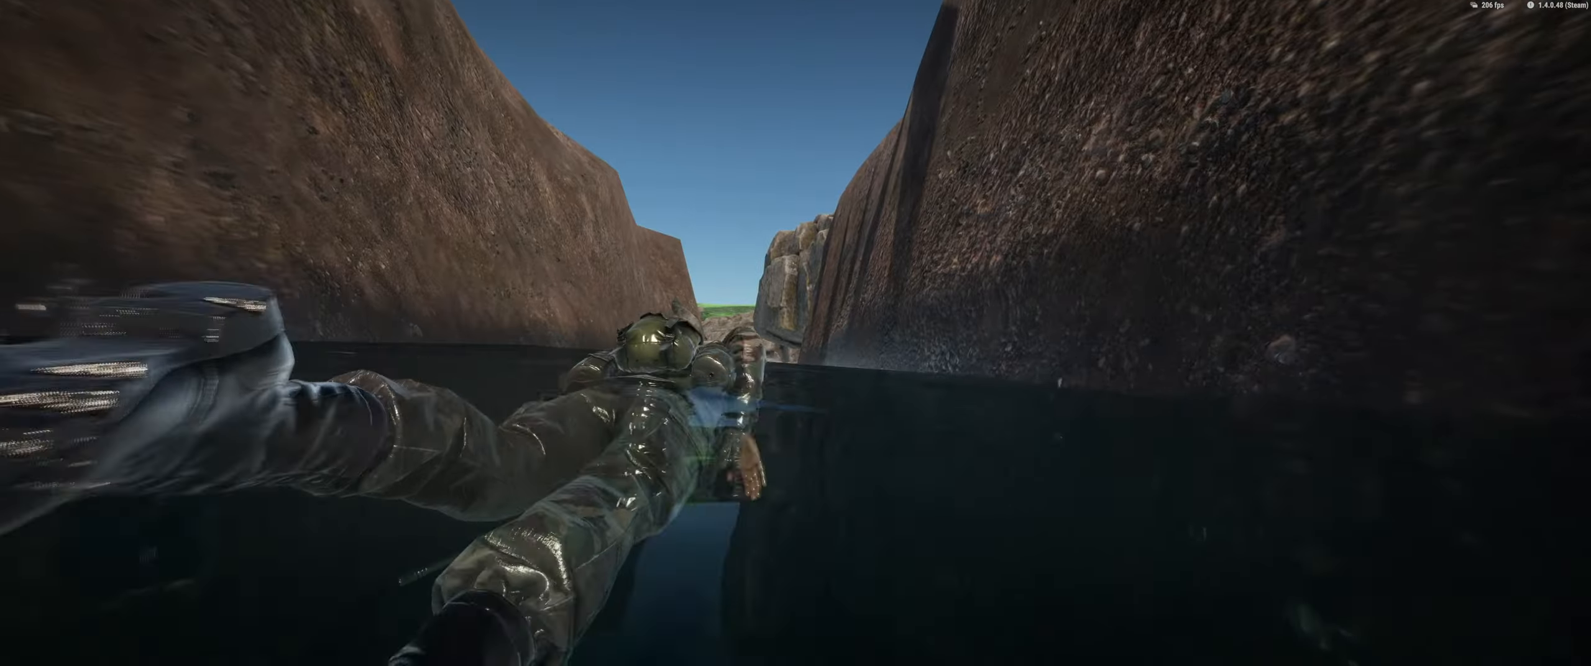
pyautogui.press('w')
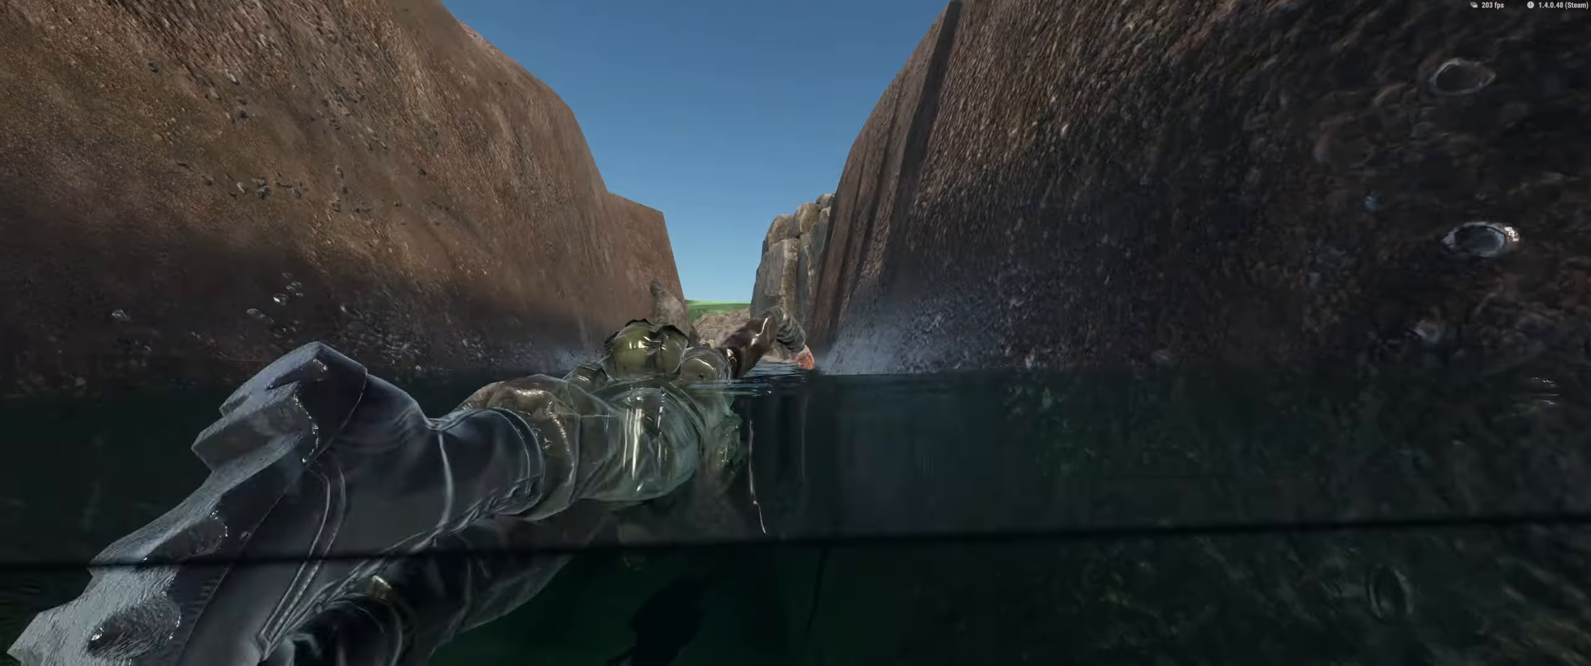
pyautogui.press('w')
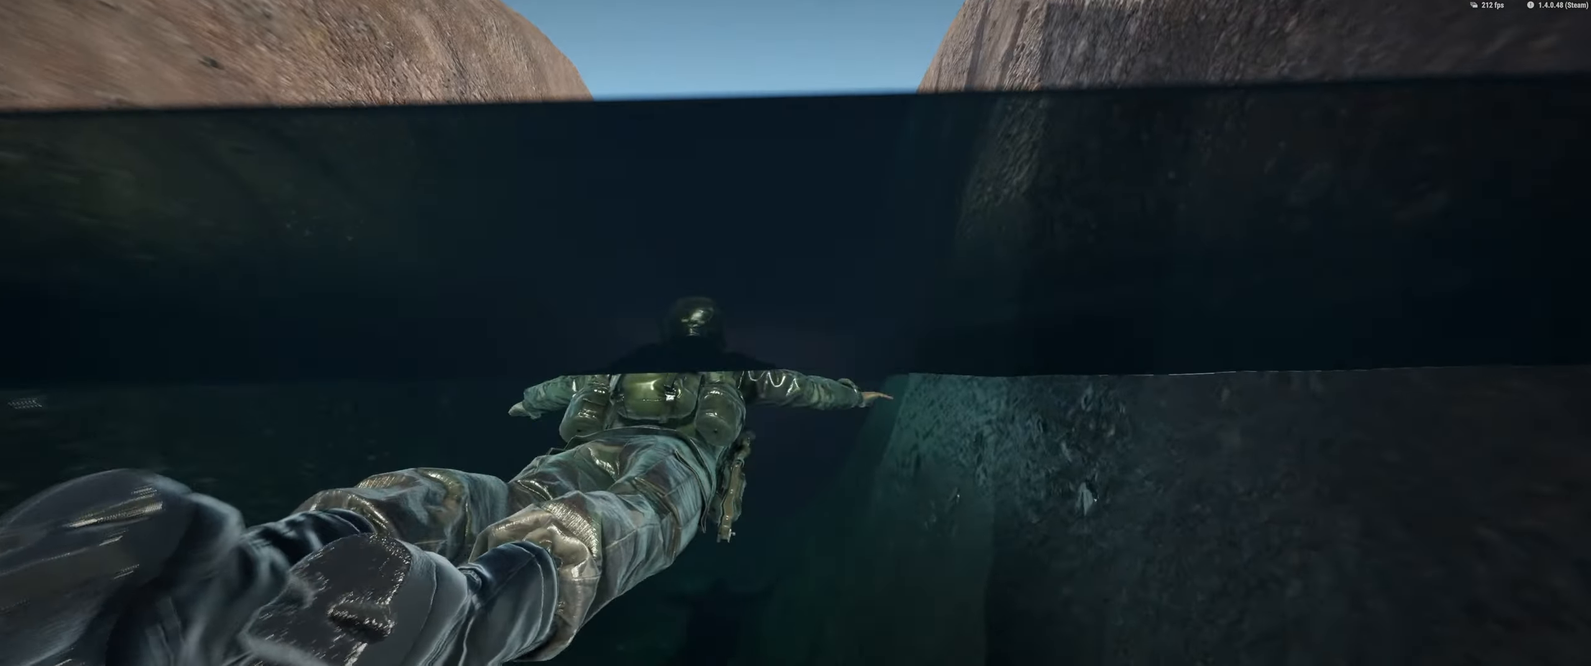
# Swim the character out of the channel, past the overhanging granite cliff, and up onto the flat rock shelf
pyautogui.press('w')
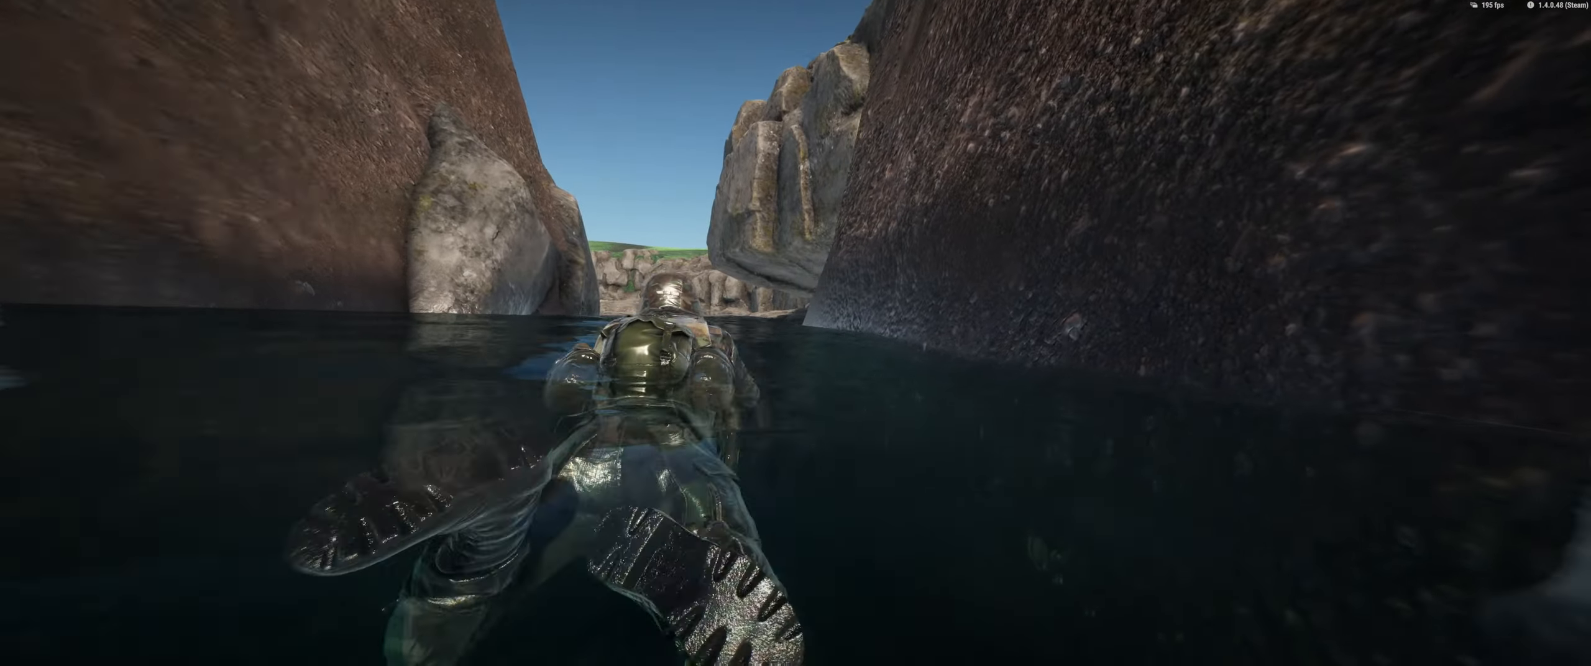
pyautogui.press('w')
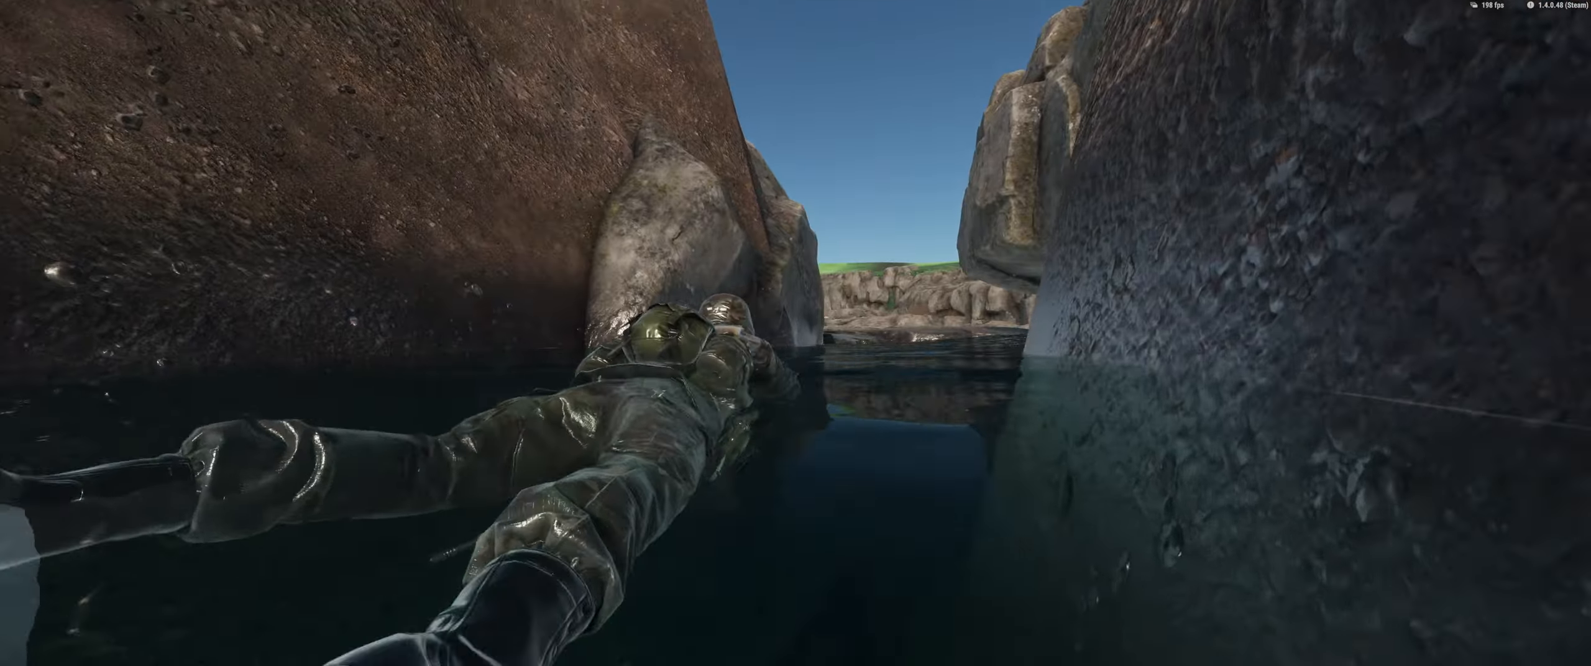
pyautogui.press('w')
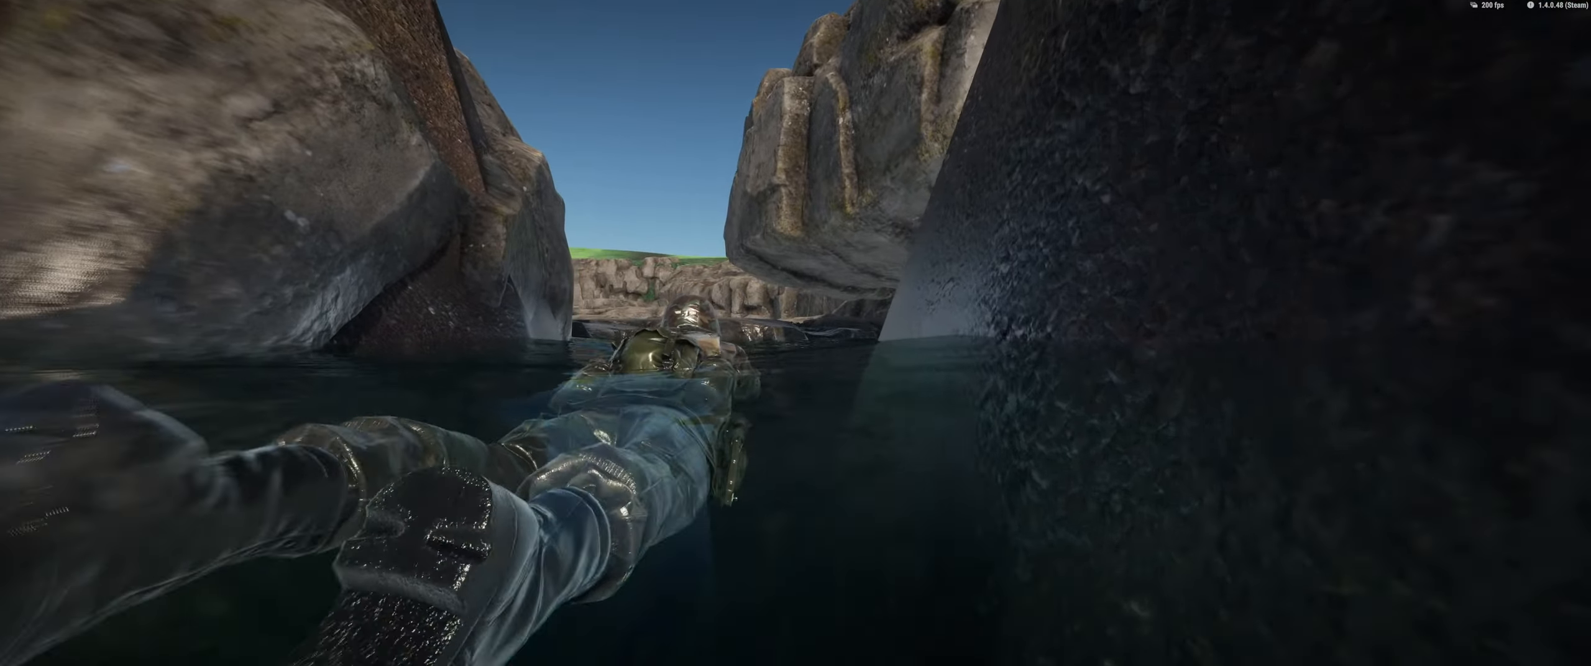
pyautogui.press('w')
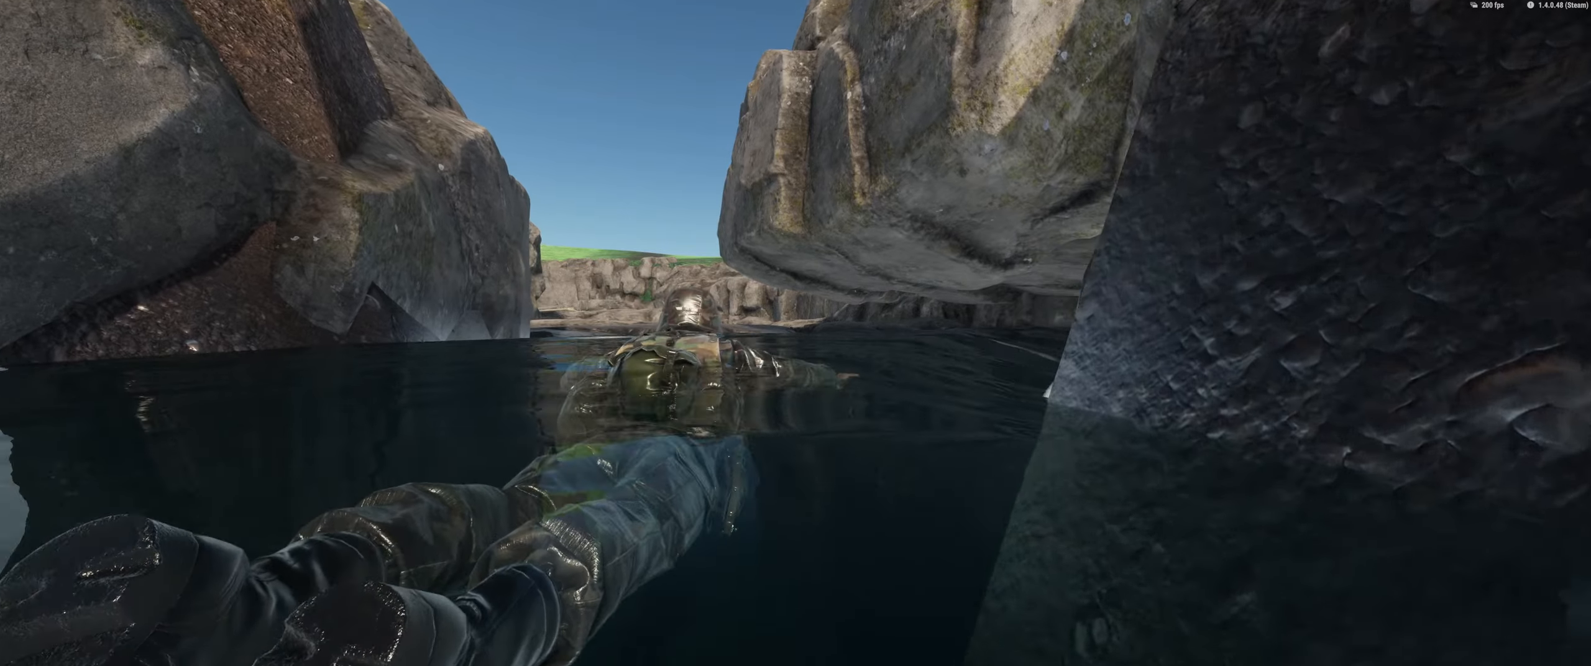
pyautogui.press('w')
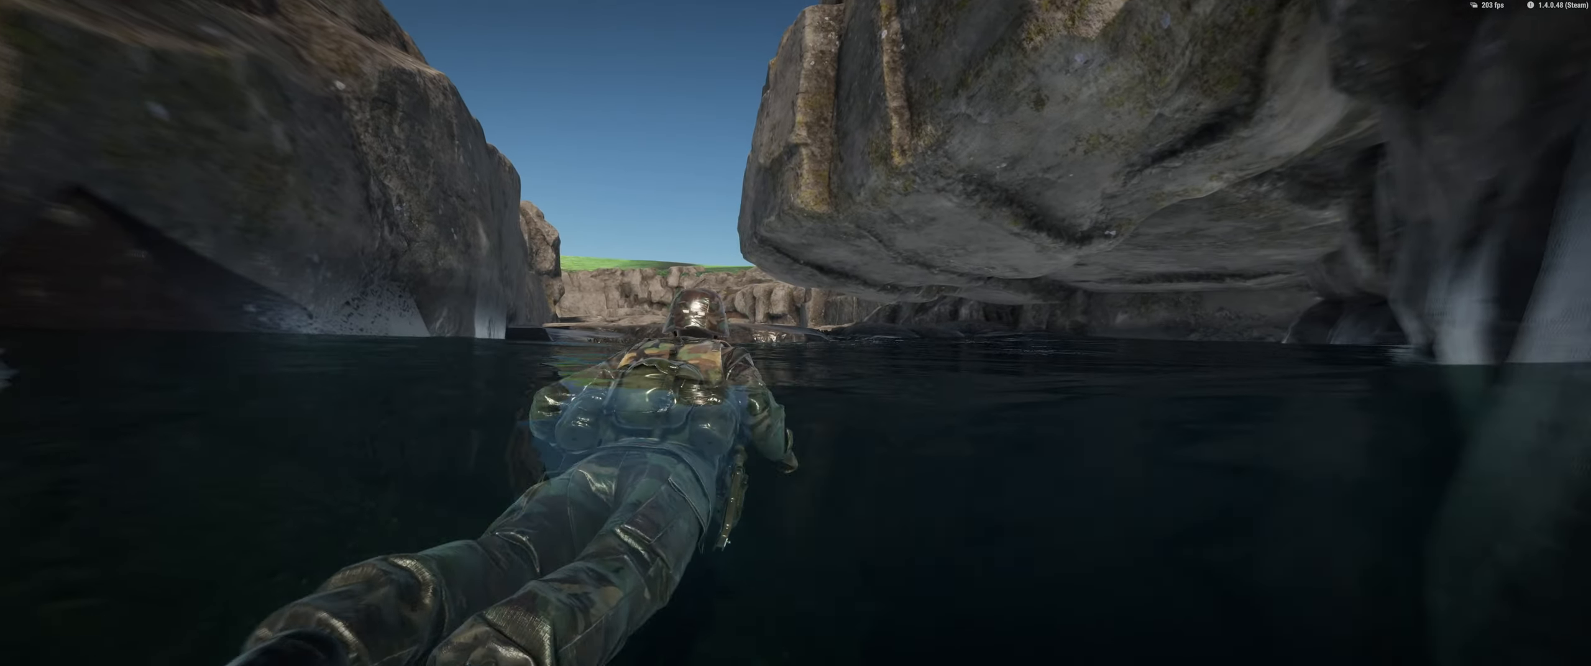
pyautogui.press('w')
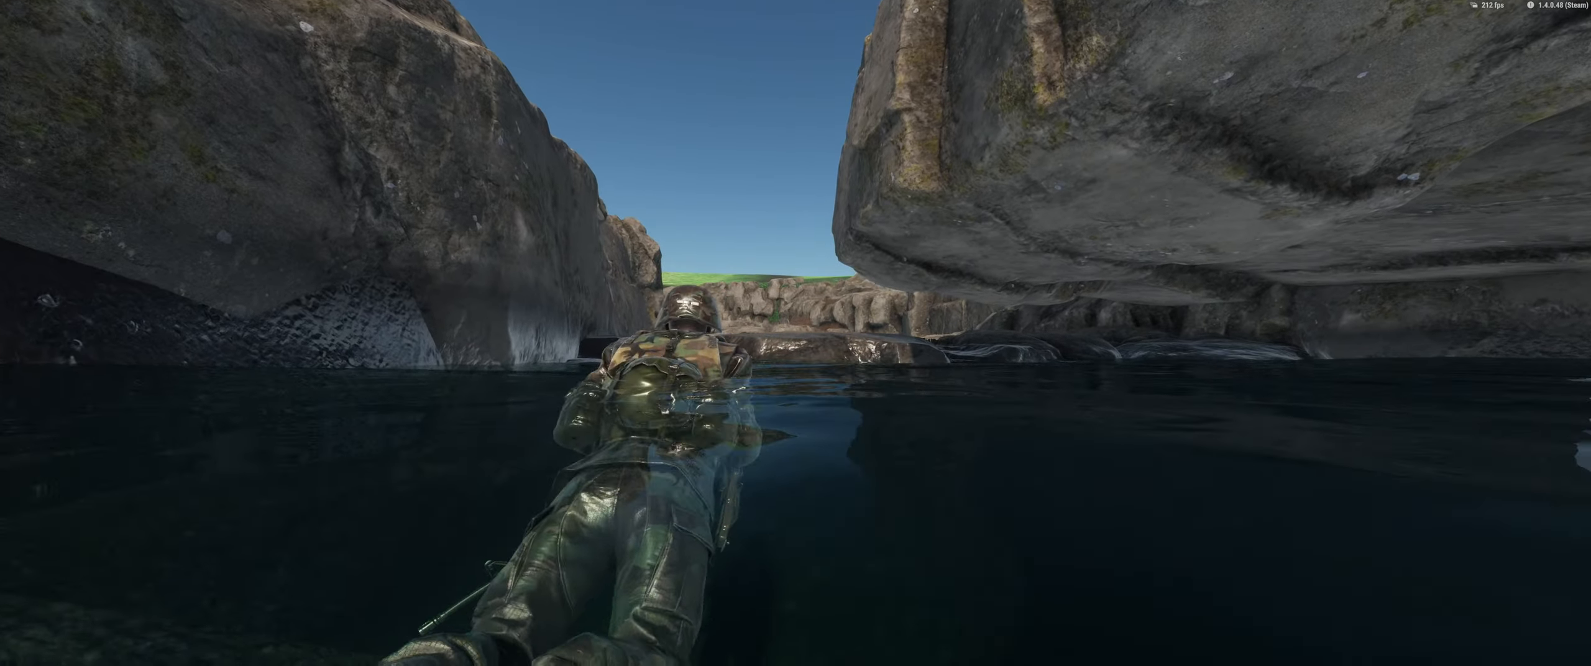
pyautogui.press('w')
pyautogui.press('ctrl')
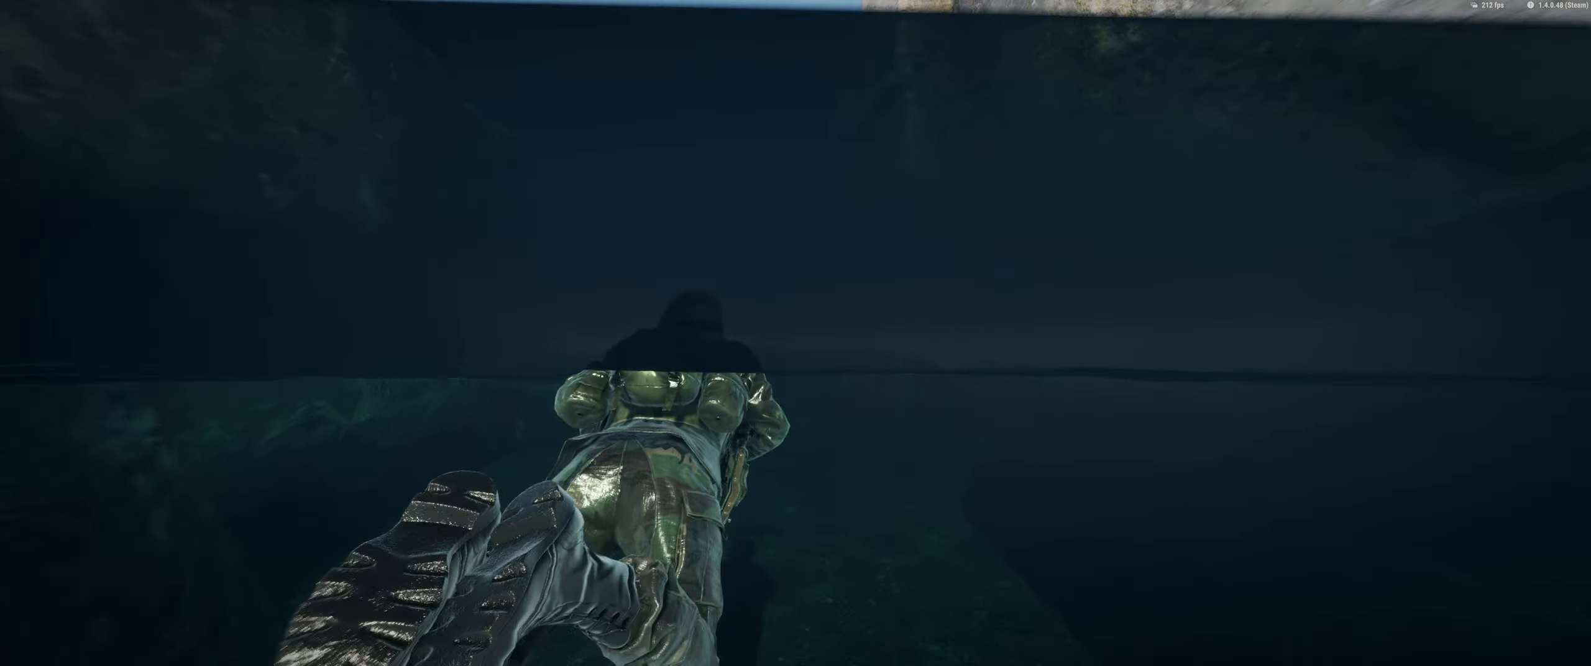
pyautogui.press('w')
pyautogui.press('w')
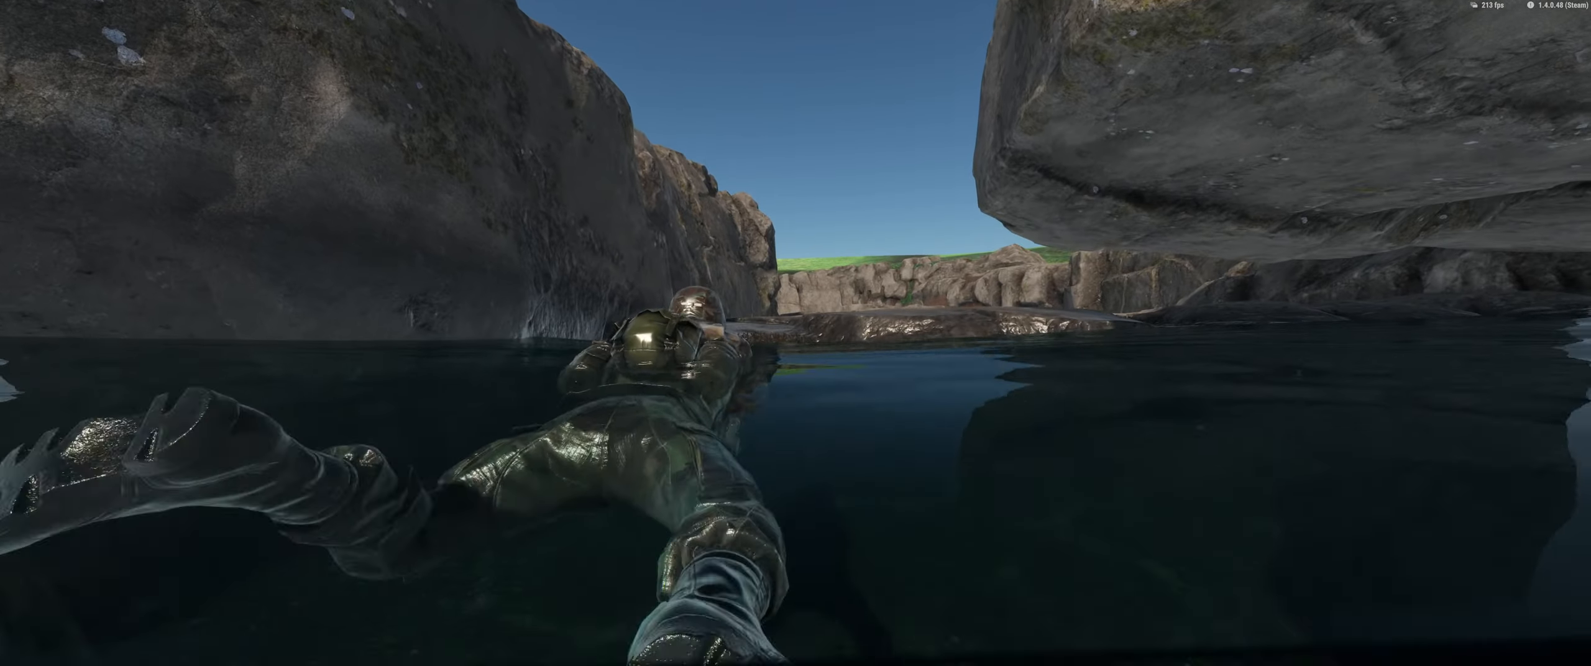
pyautogui.press('w')
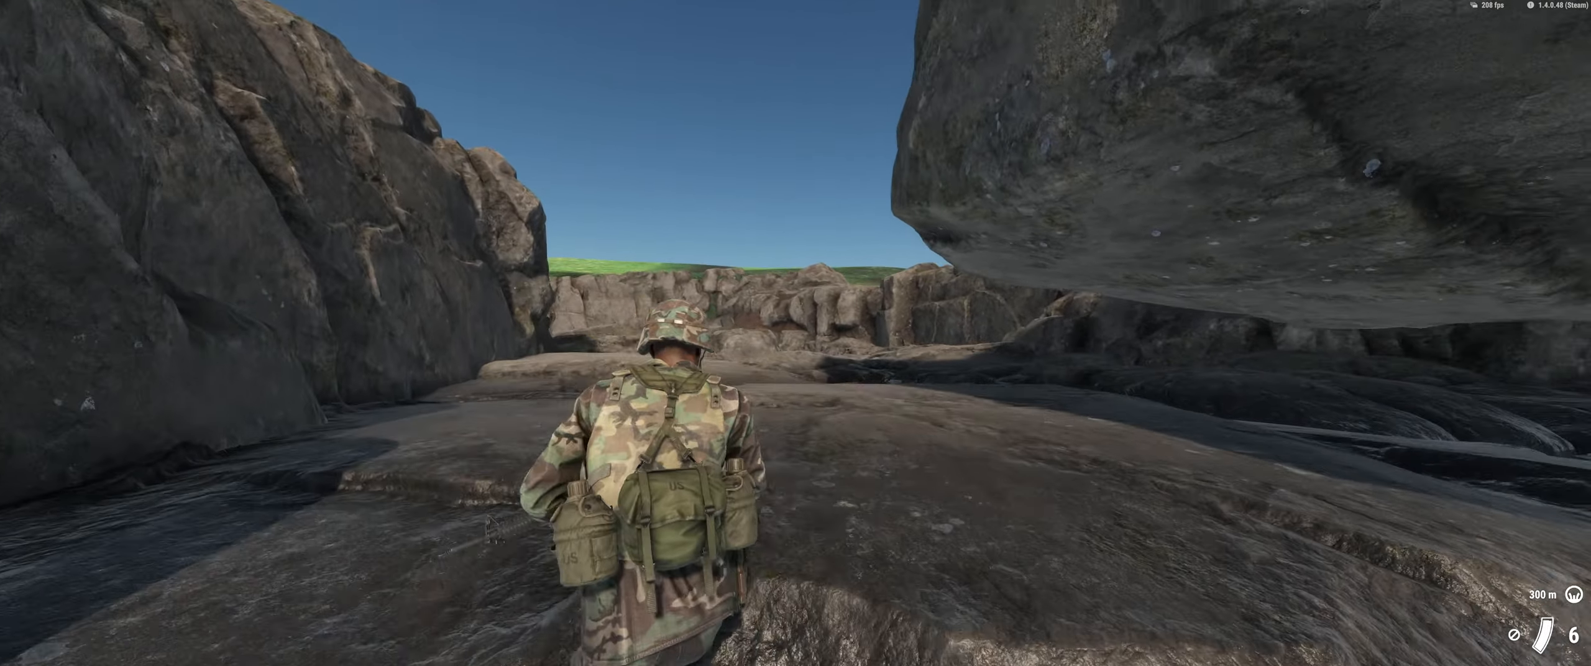
# Walk across the rock shelf and down over the boulders, checking how the granite meets the dirt ground
pyautogui.press('w')
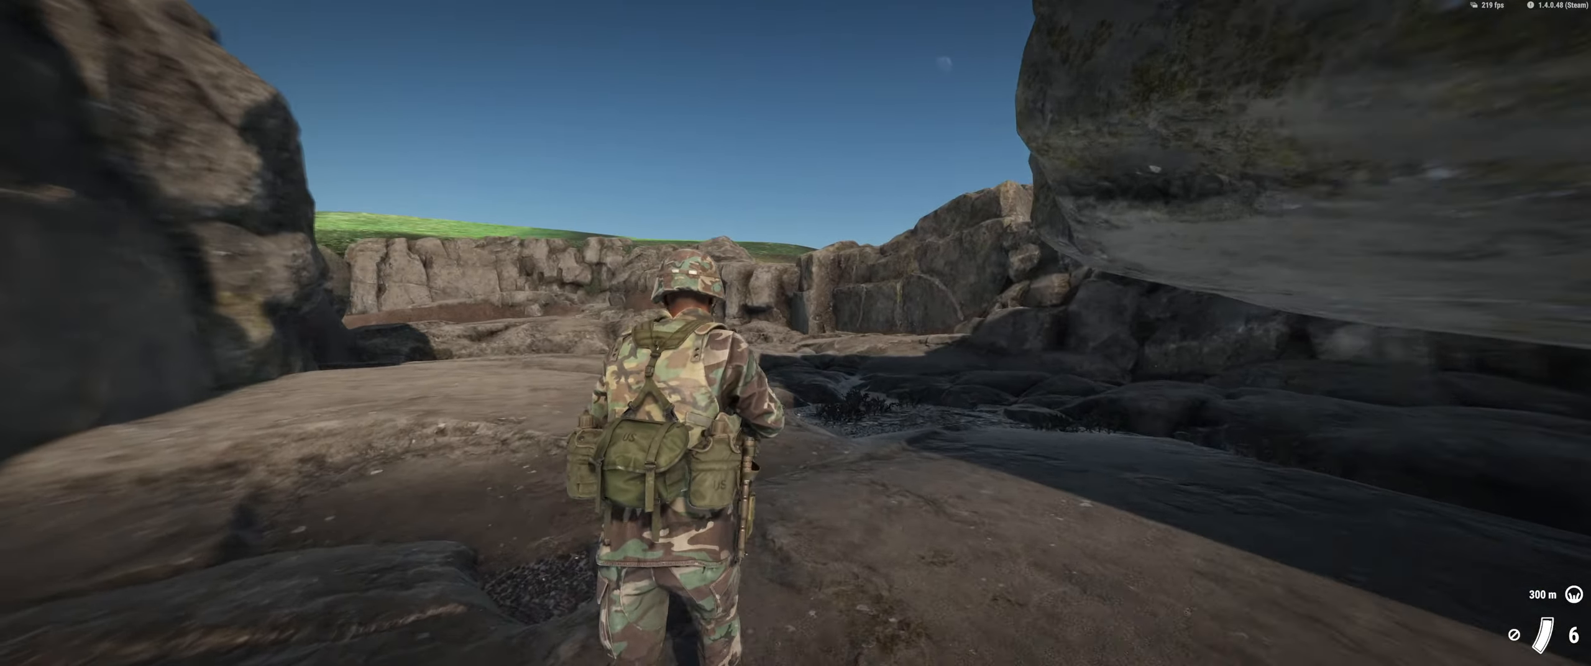
pyautogui.press('w')
pyautogui.press('w')
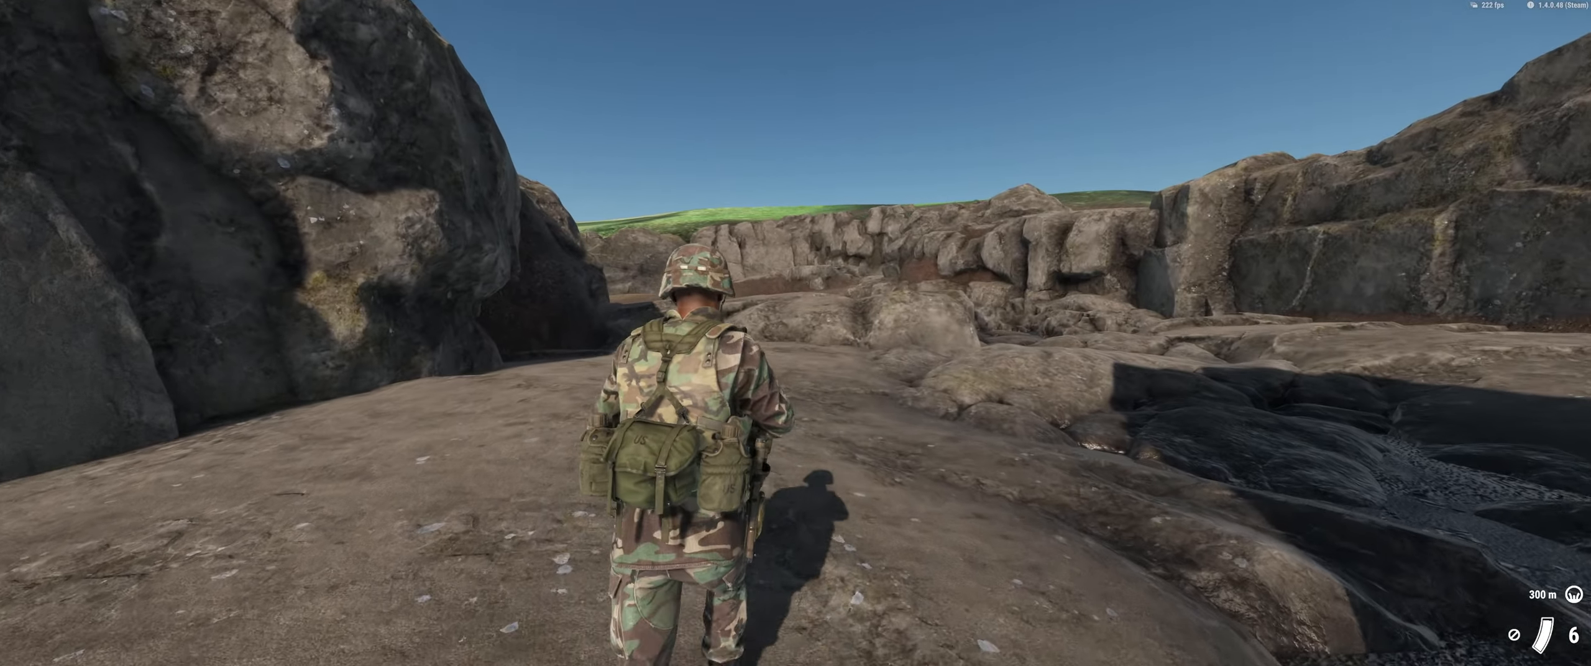
pyautogui.press('w')
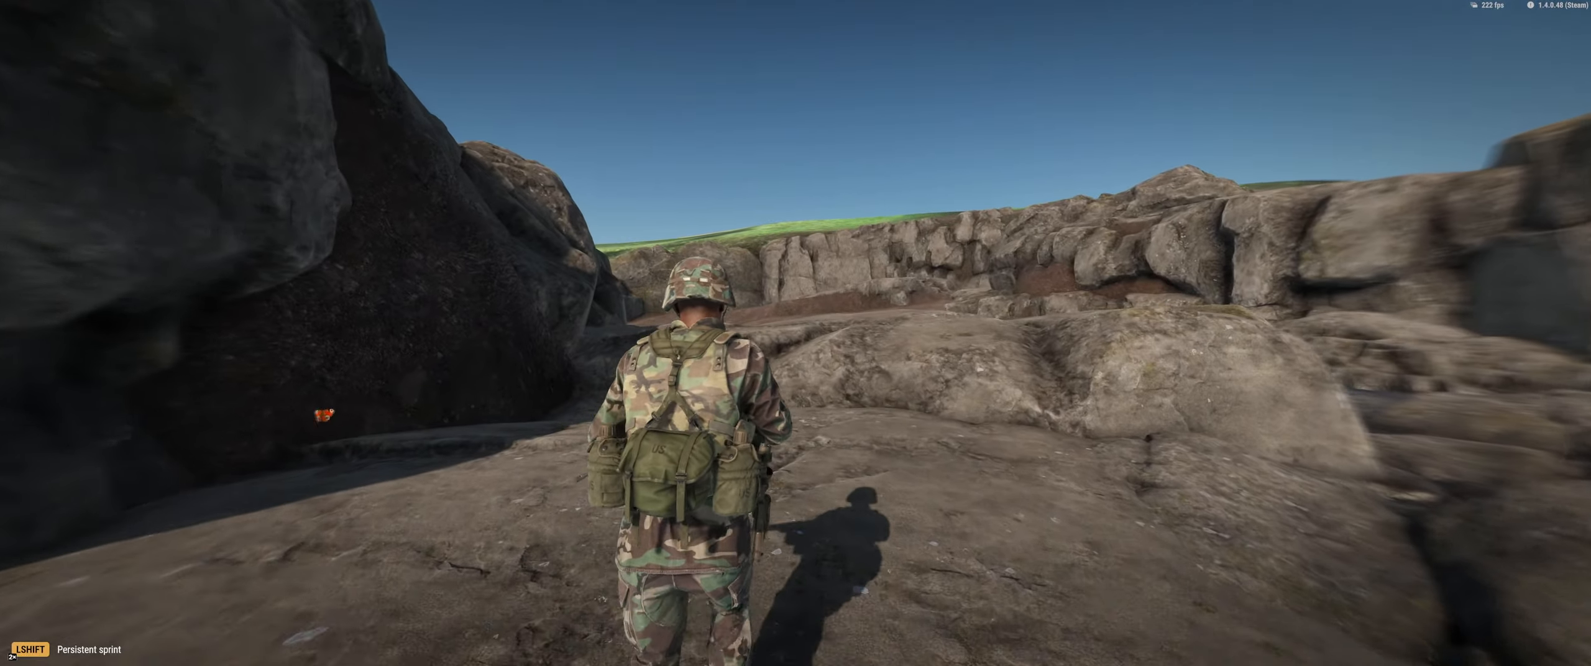
pyautogui.press('w')
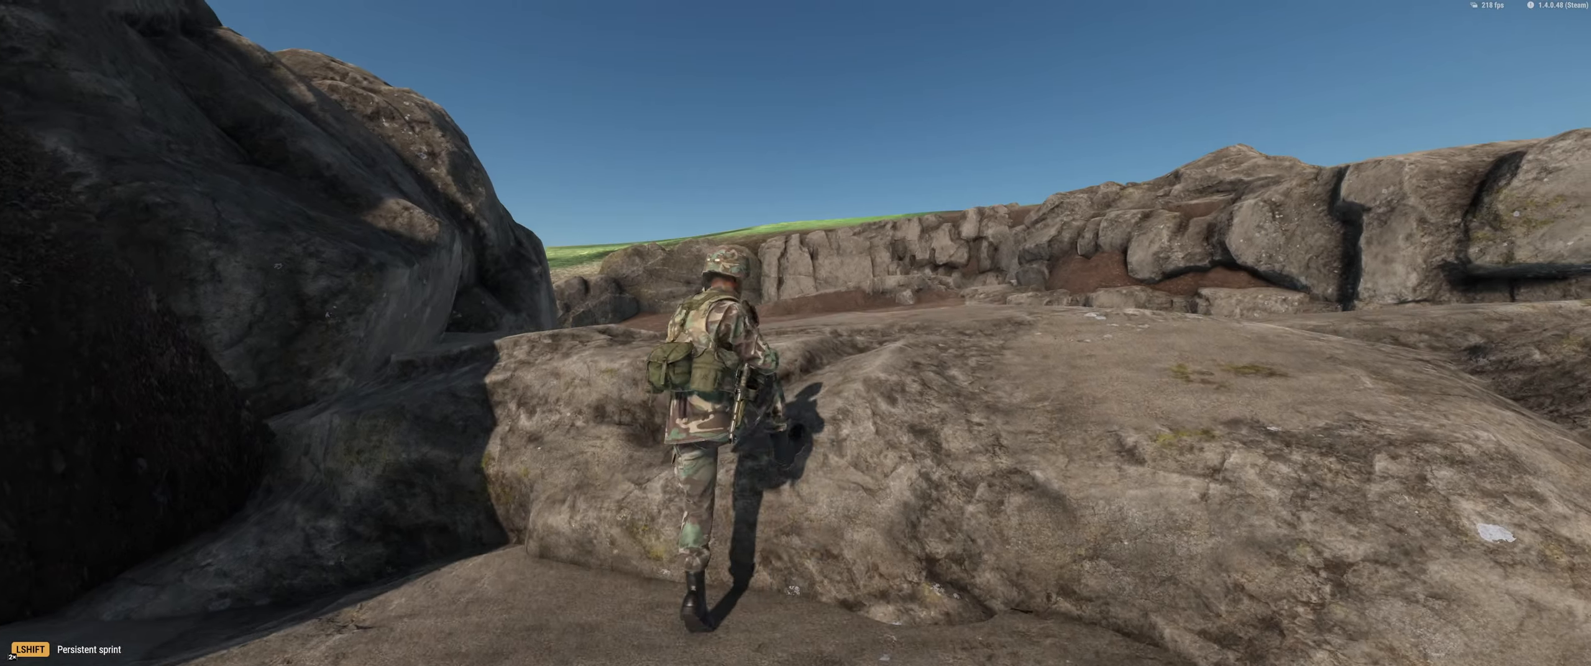
pyautogui.press('w')
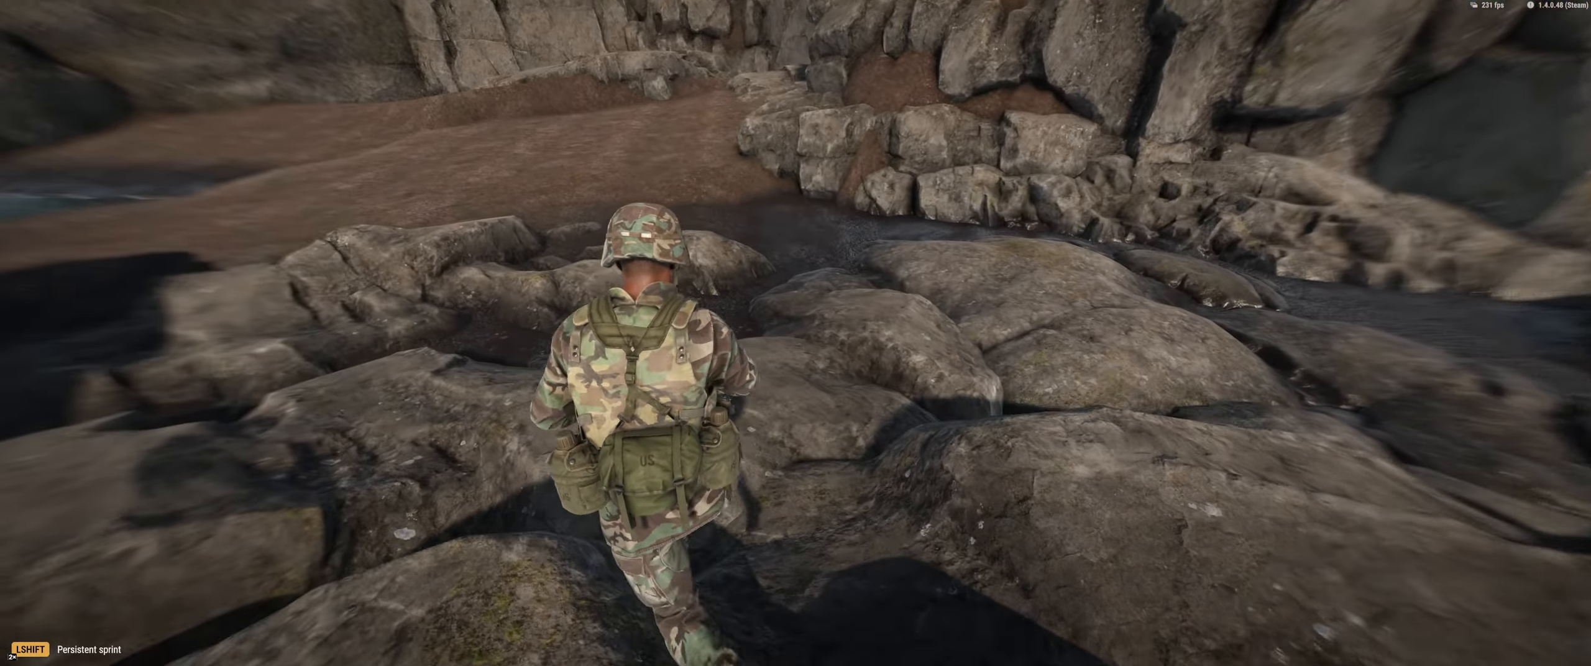
pyautogui.press('w')
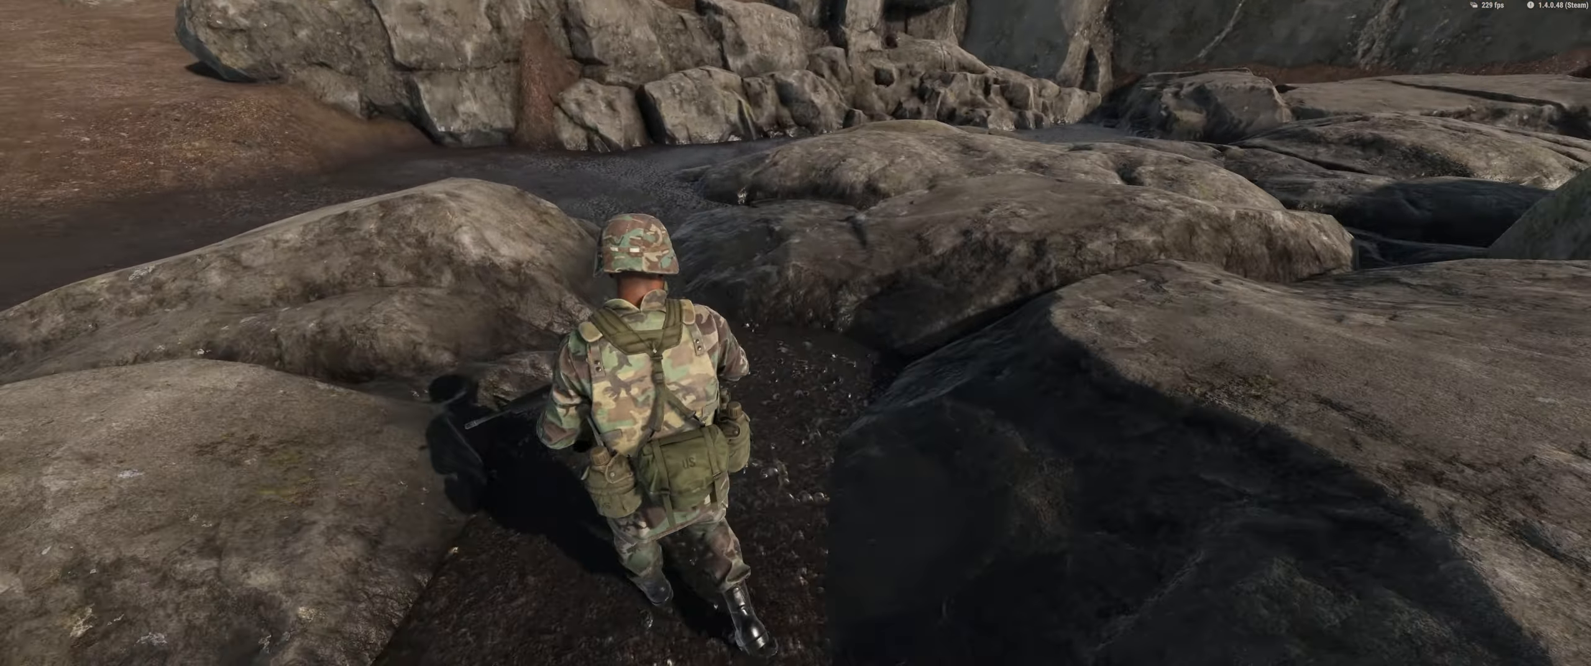
# Walk around the dirt bank beside the pool to inspect the granite walls and bare ground, and end the play-test
pyautogui.press('w')
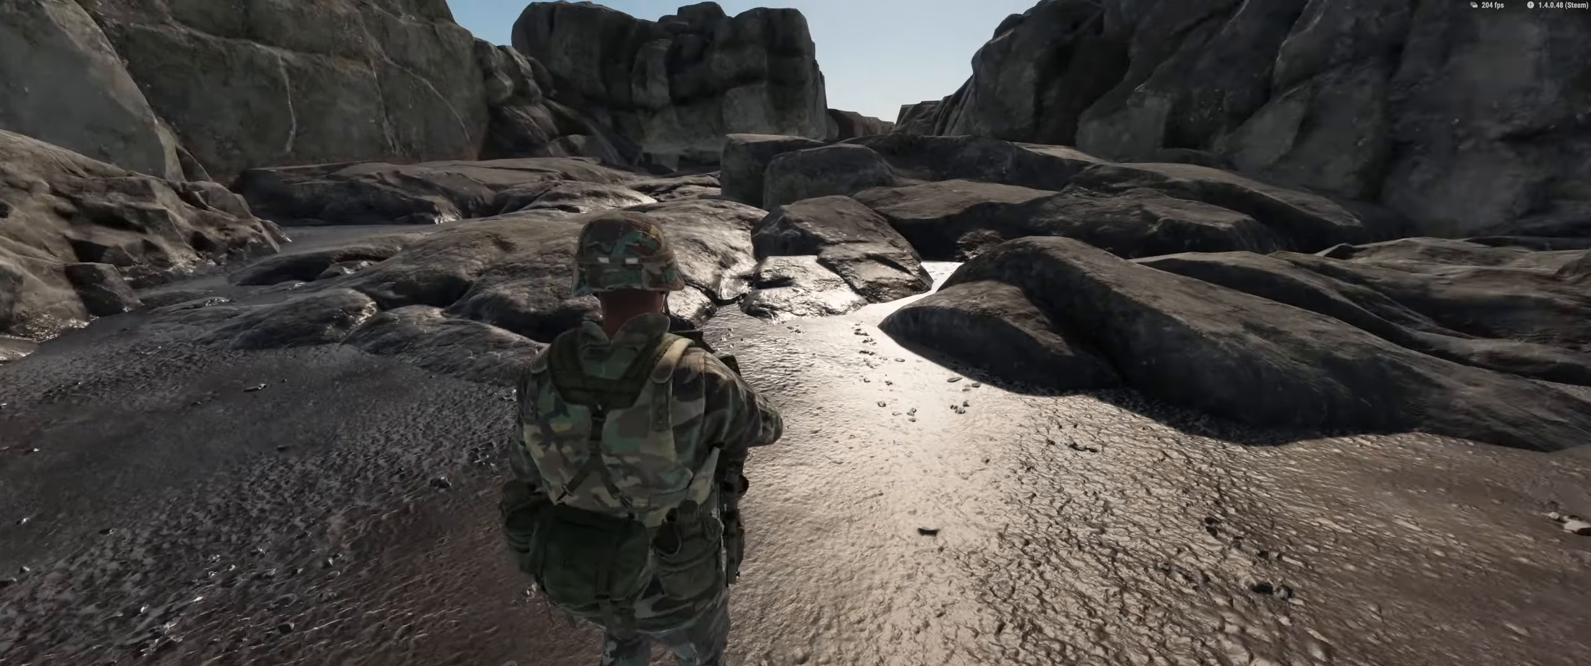
pyautogui.press('w')
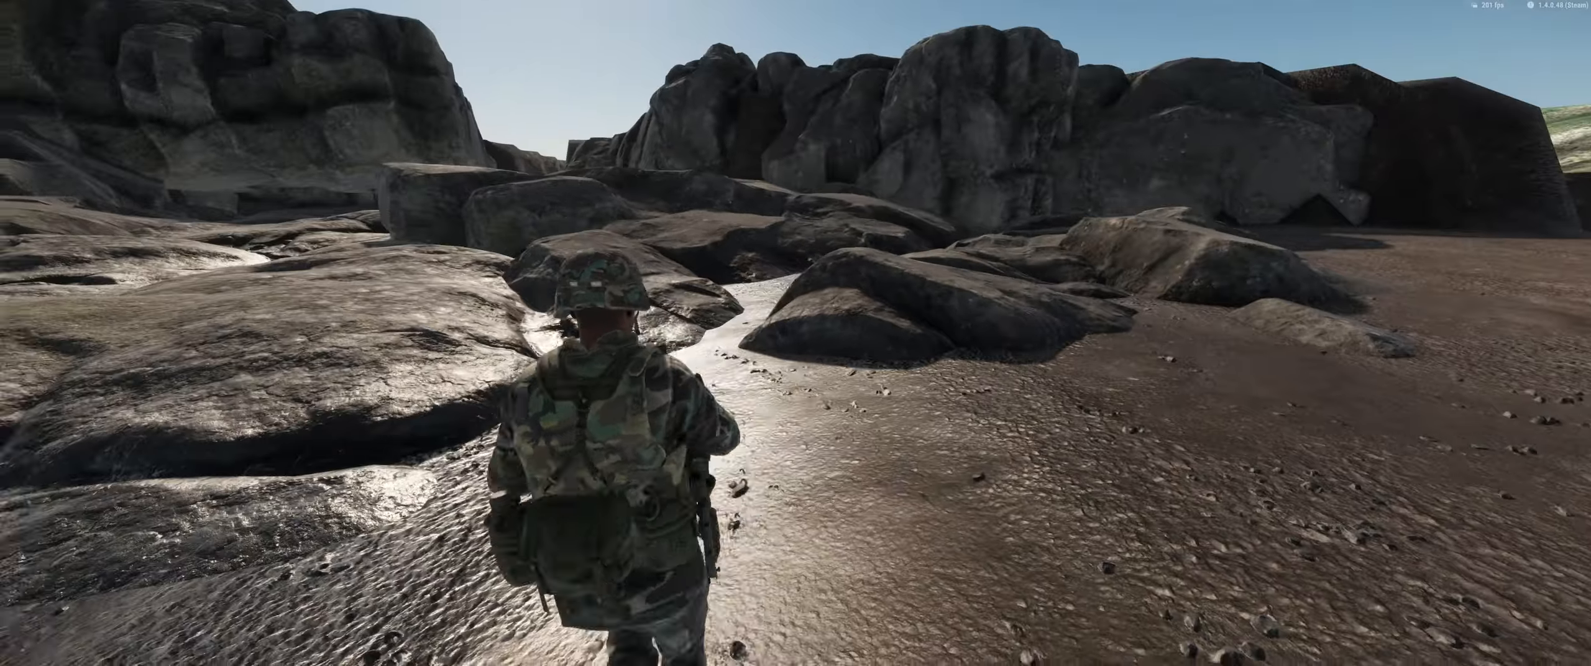
pyautogui.press('w')
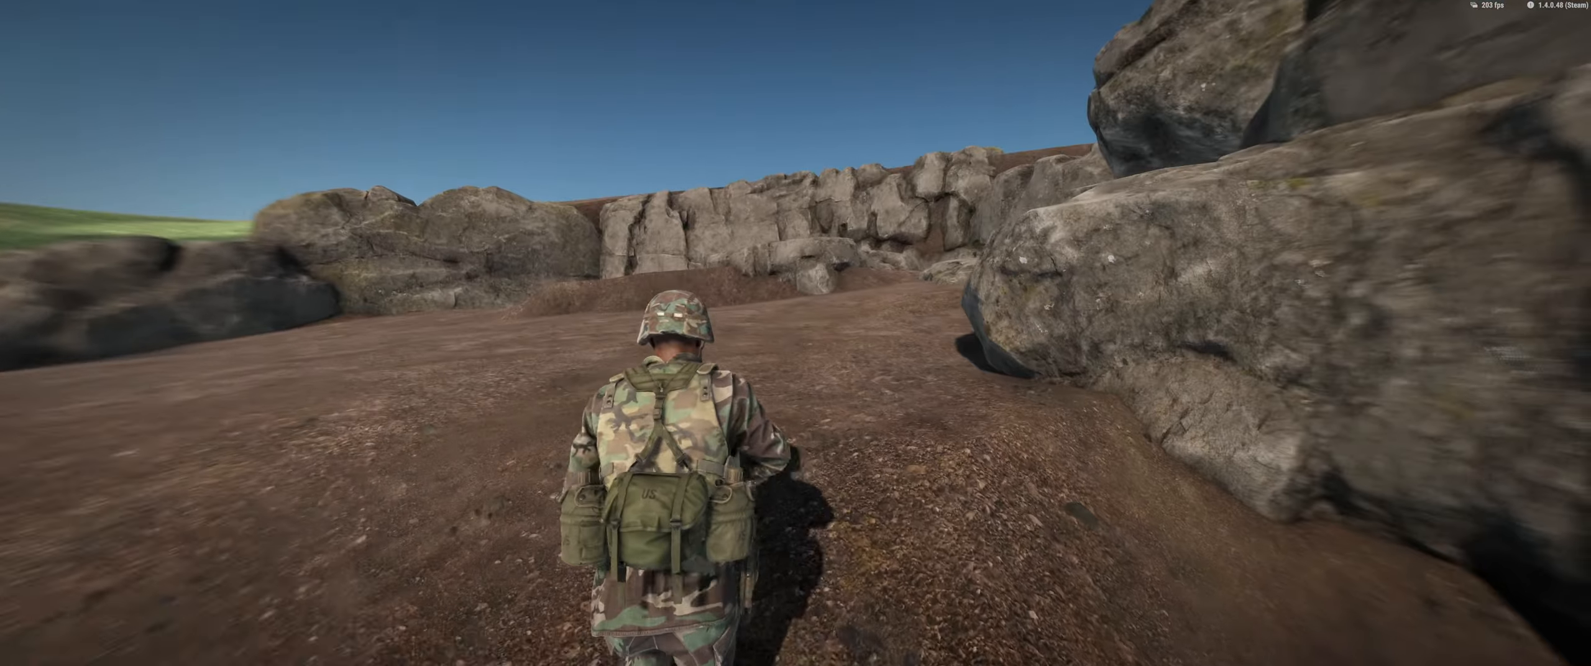
pyautogui.press('w')
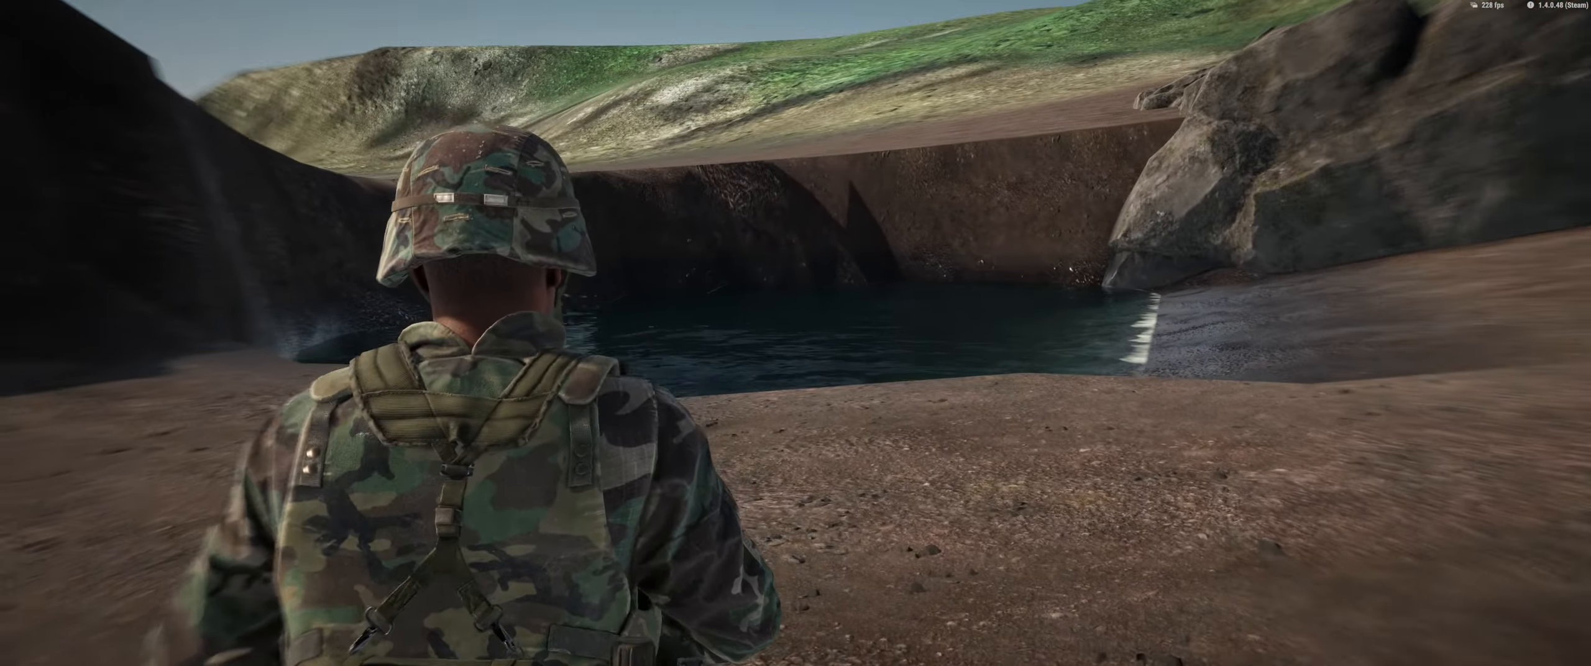
pyautogui.press('w')
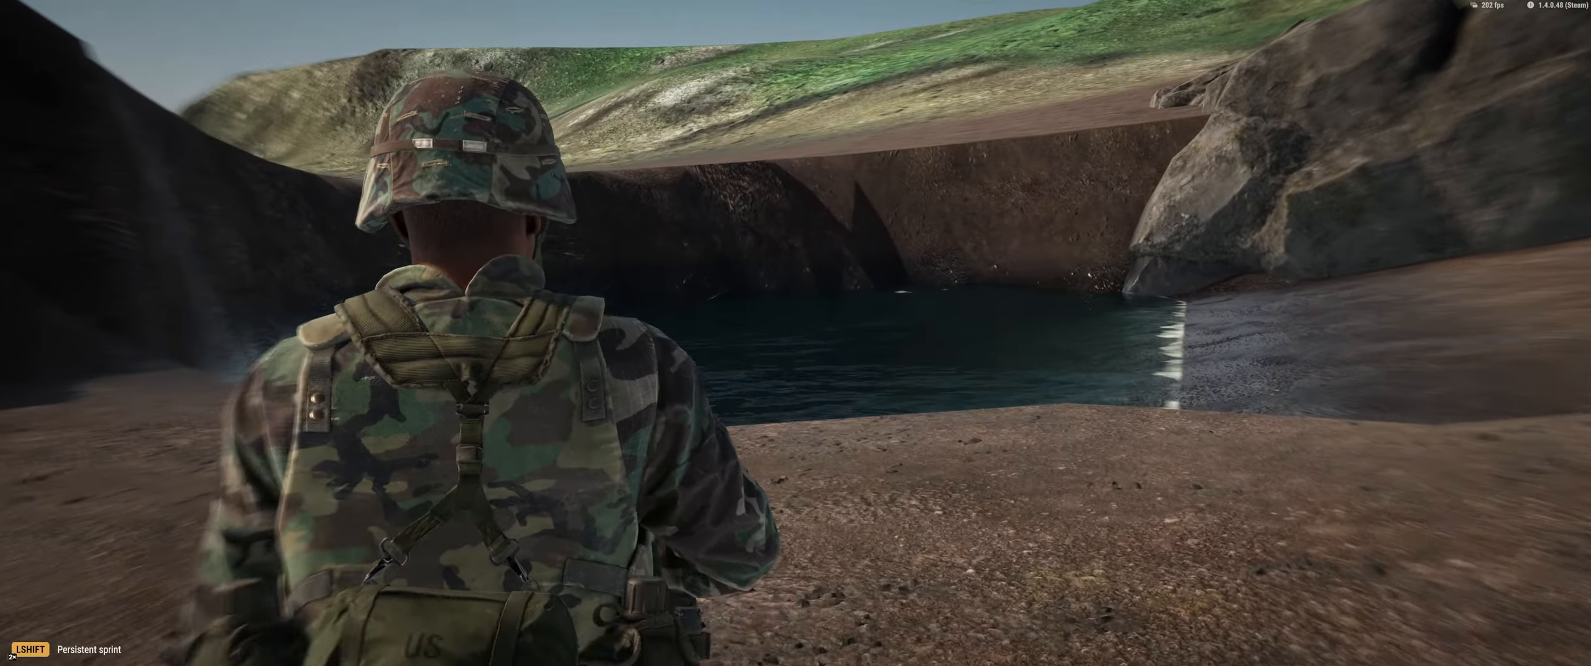
pyautogui.press('w')
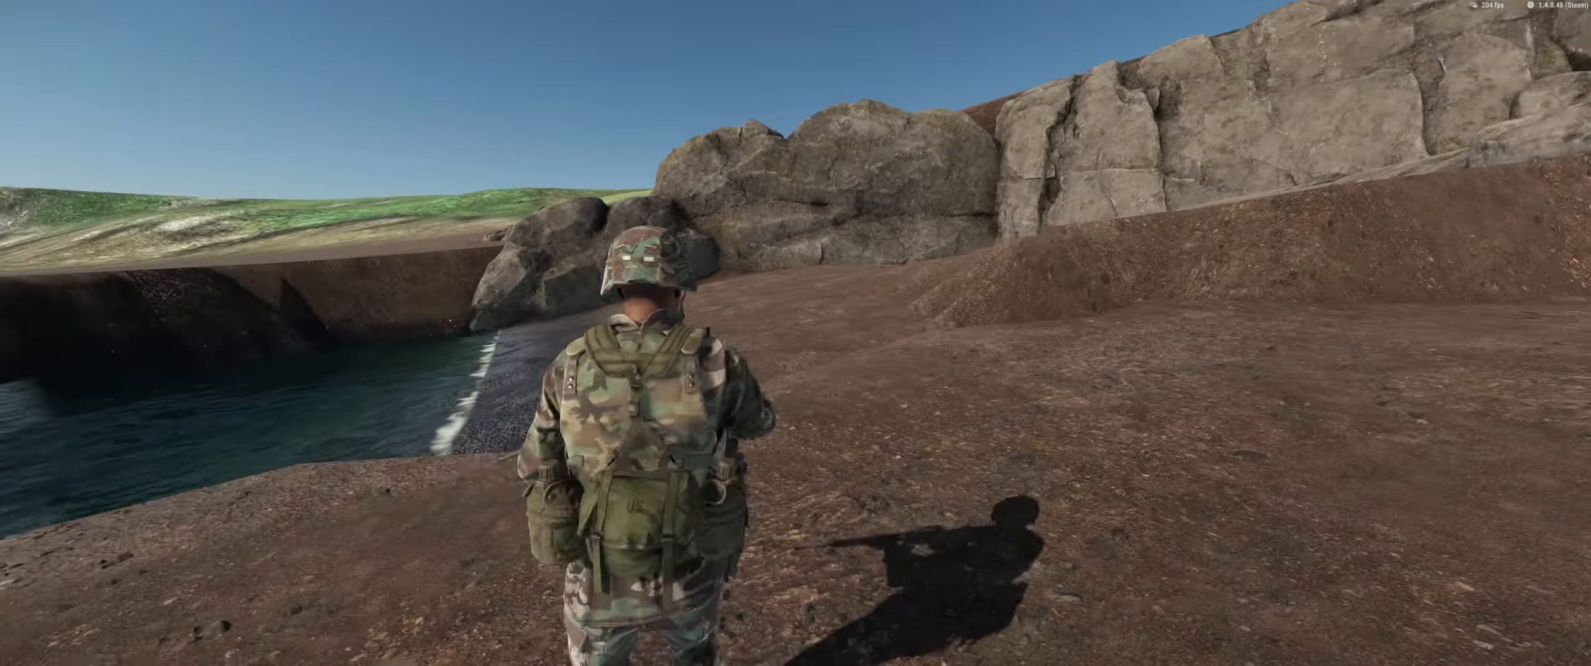
pyautogui.press('w')
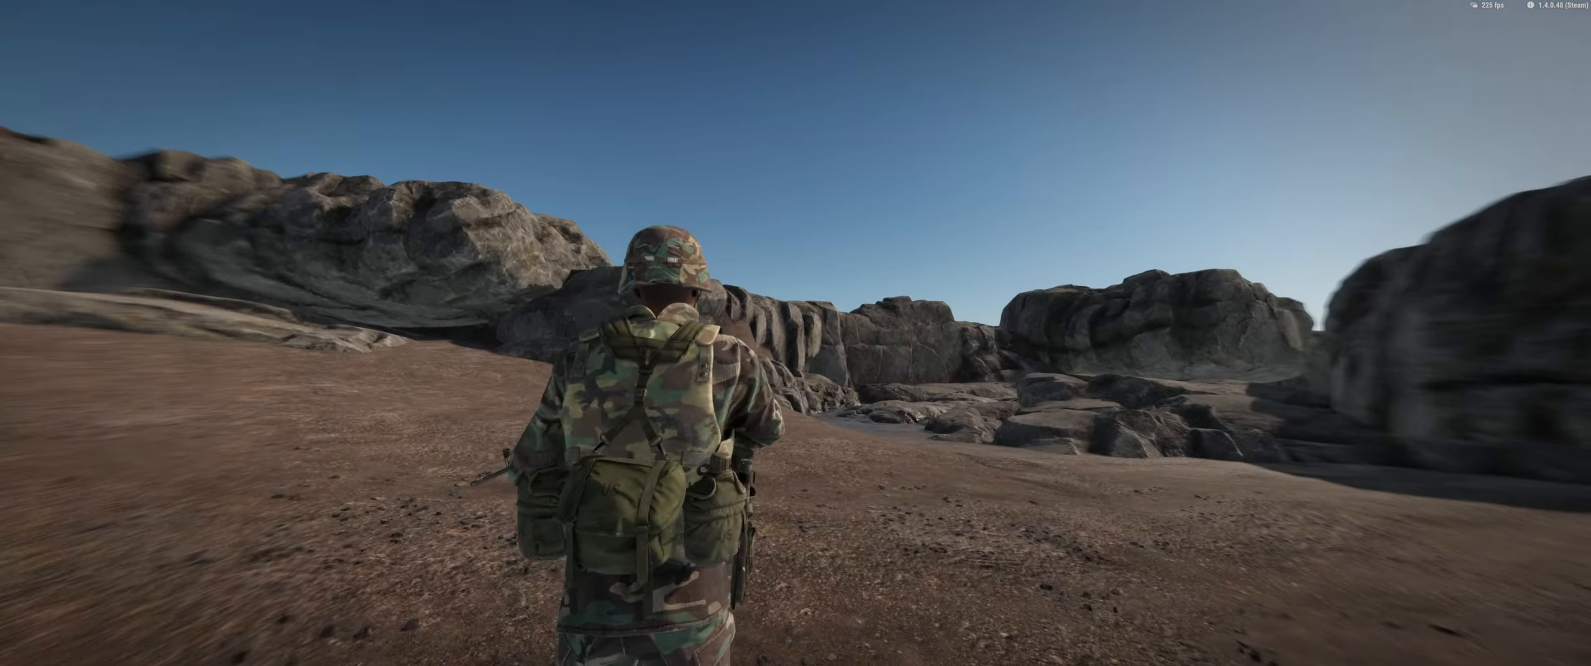
pyautogui.press('w')
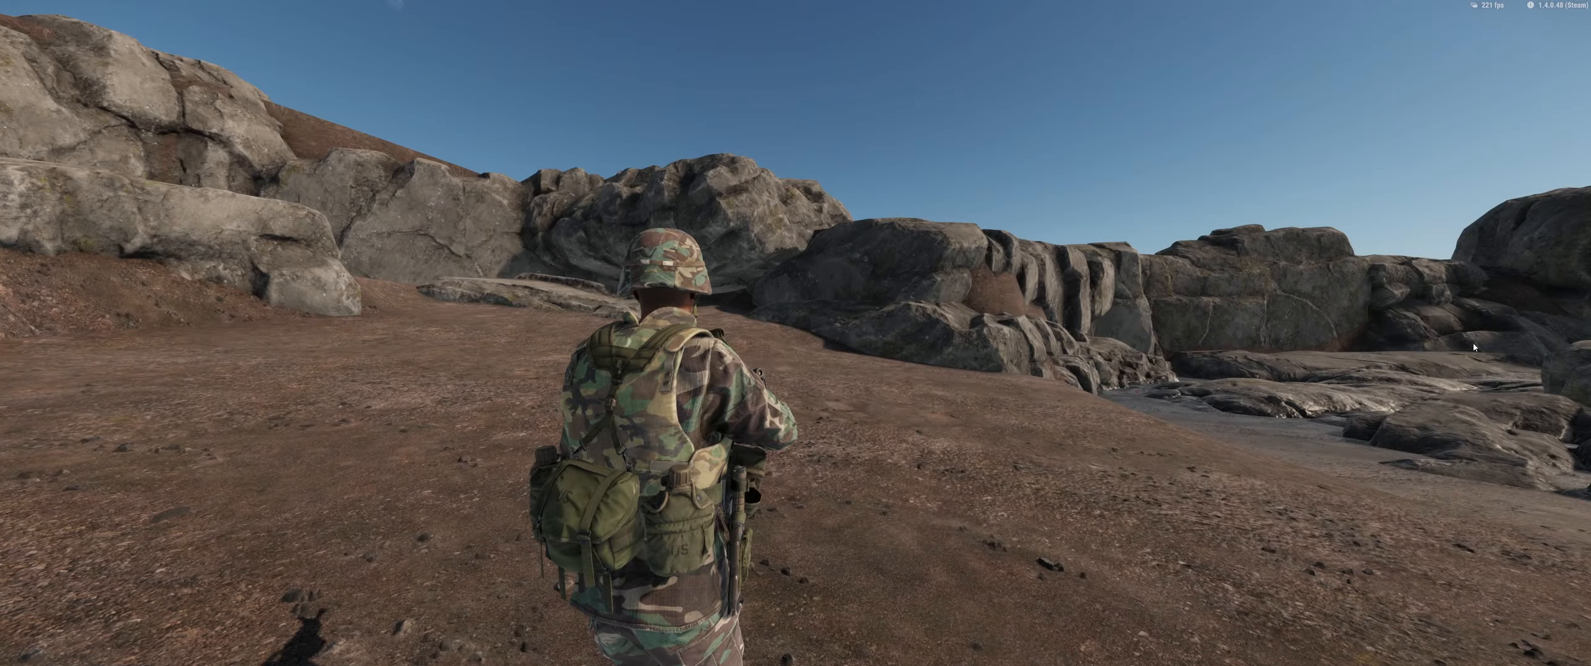
pyautogui.press('Escape')
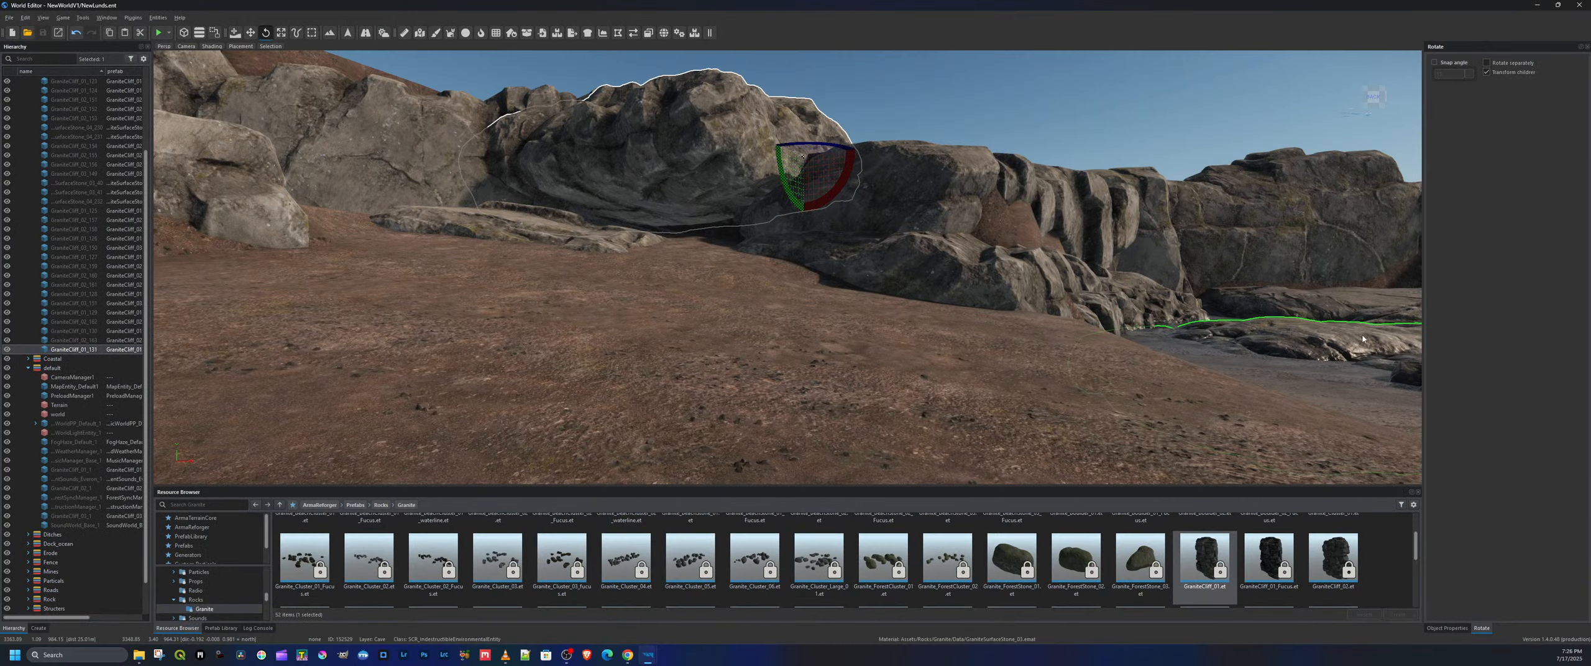
# Place a GraniteCliff_02 at the edge of the dirt slope where it meets the low wet rocks
pyautogui.press('w')
pyautogui.moveTo(802, 267); pyautogui.dragTo(1032, 298, button='right')
pyautogui.press('a')
pyautogui.press('w')
pyautogui.moveTo(1325, 554); pyautogui.dragTo(851, 418)
pyautogui.press('w')
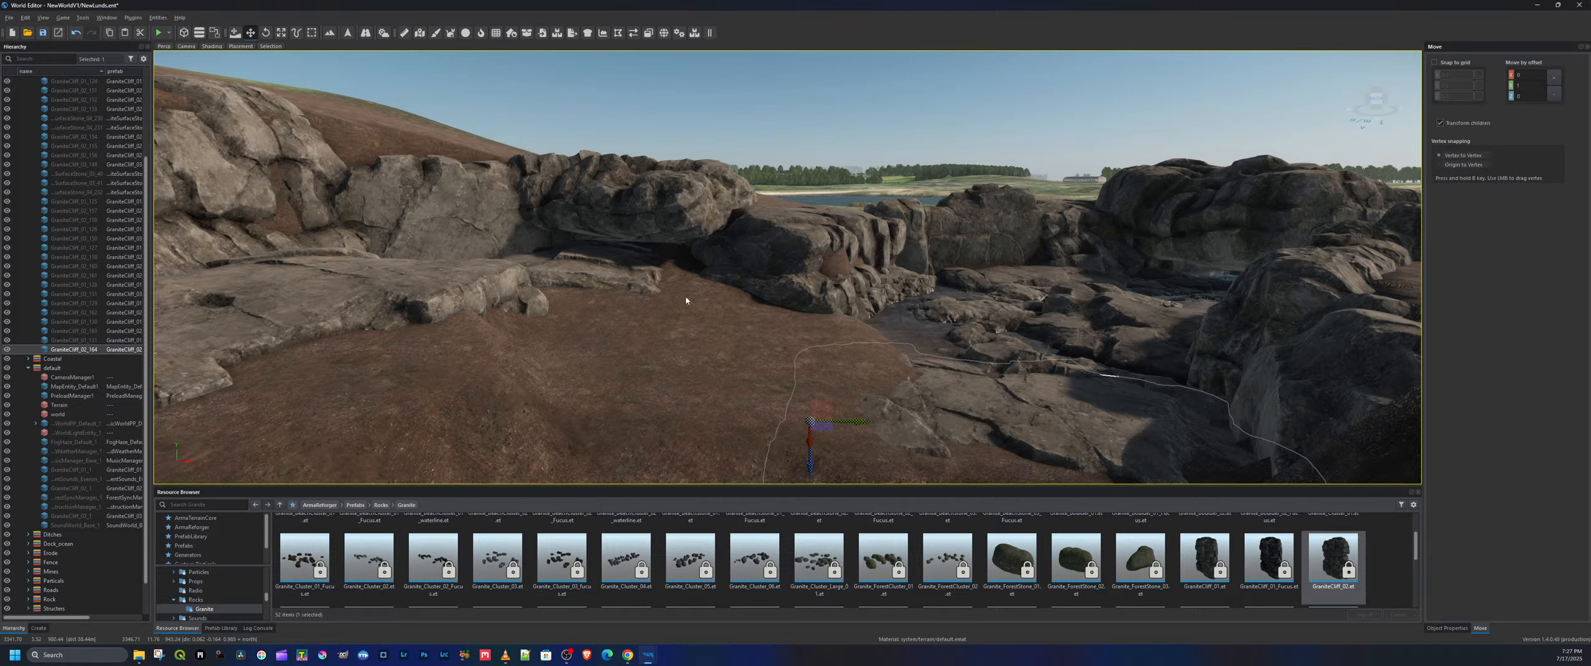
# Place another GraniteCliff_02 on the bare dirt slope between the curved granite wall and the pool
pyautogui.moveTo(655, 358); pyautogui.dragTo(613, 356, button='right')
pyautogui.press('d')
pyautogui.press('a')
pyautogui.press('a')
pyautogui.press('s')
pyautogui.press('d')
pyautogui.moveTo(716, 328); pyautogui.dragTo(717, 328, button='right')
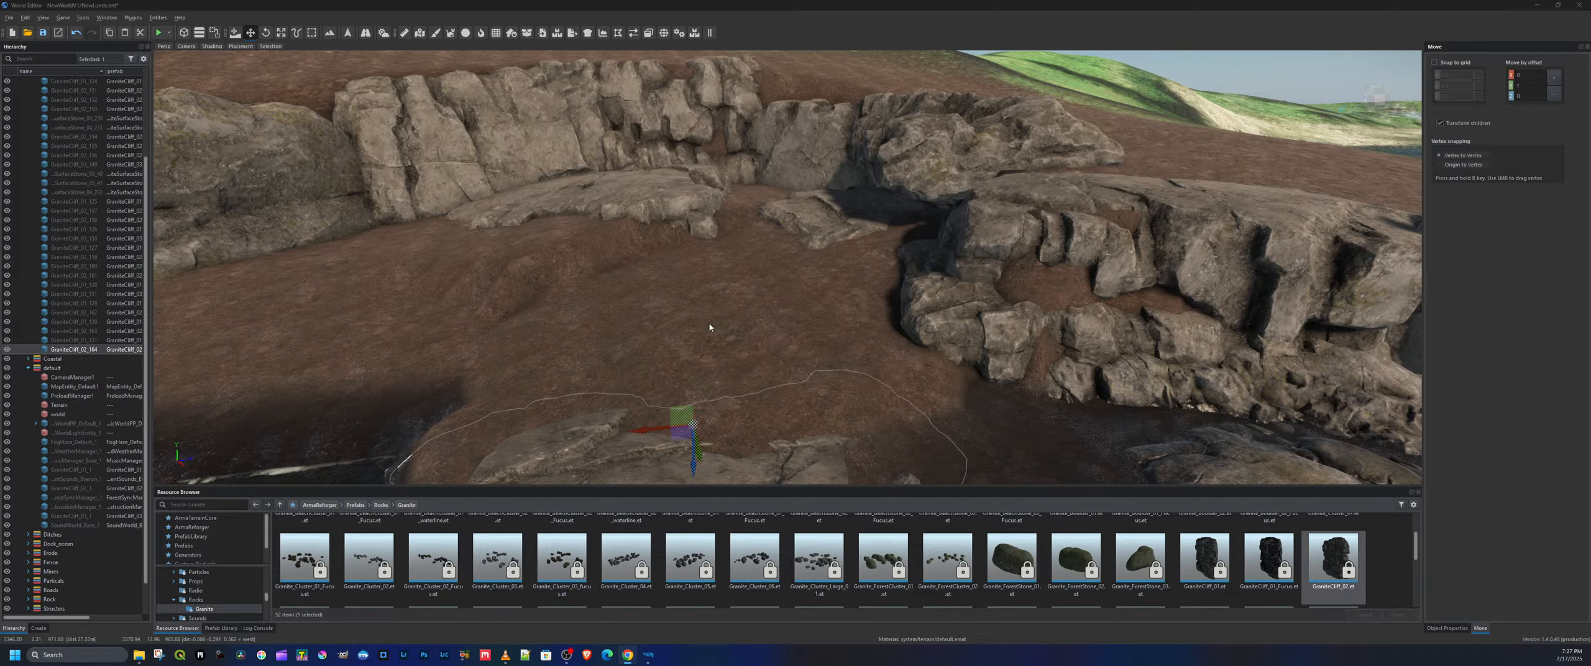
pyautogui.moveTo(710, 327)
pyautogui.mouseDown(button='right')
pyautogui.moveTo(858, 315)
pyautogui.moveTo(697, 342)
pyautogui.moveTo(728, 338)
pyautogui.mouseUp(button='right')
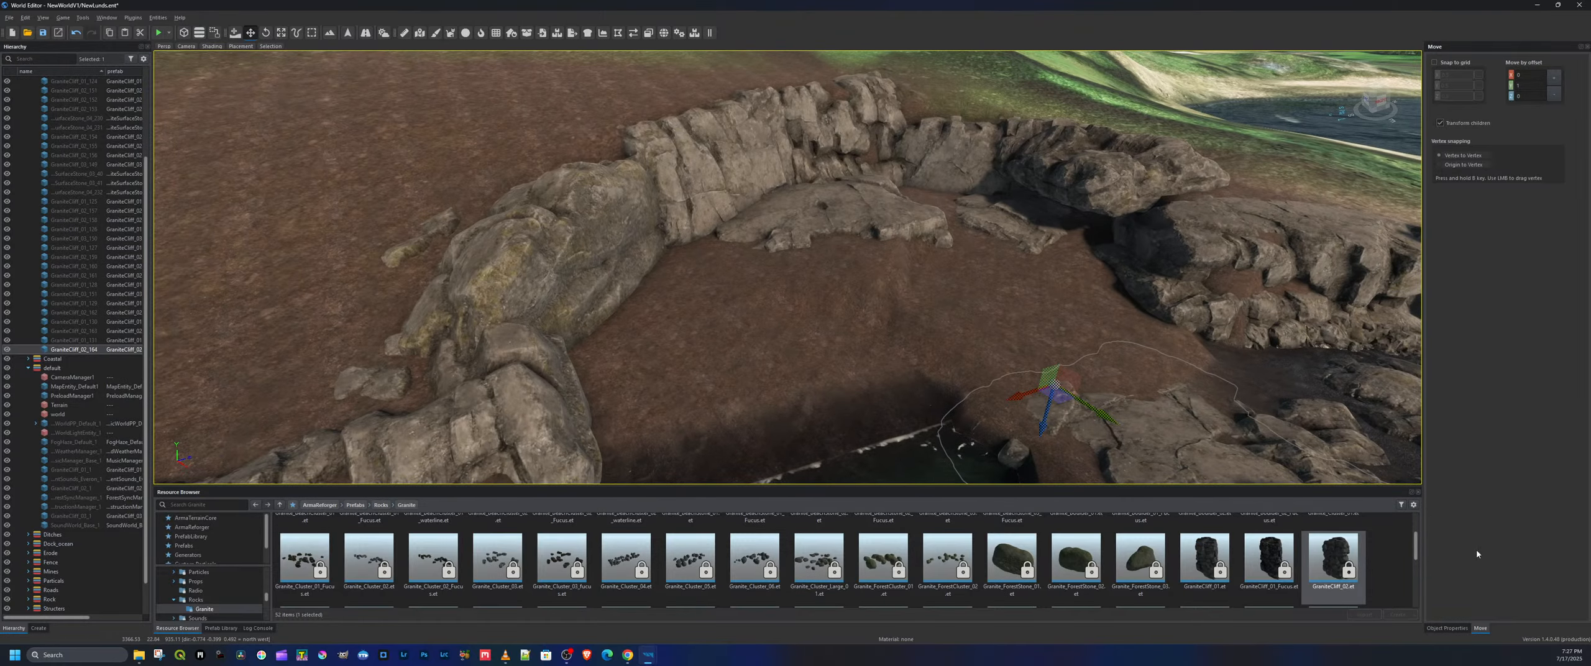
pyautogui.moveTo(1332, 569); pyautogui.dragTo(745, 300)
pyautogui.press('e')
pyautogui.press('w')
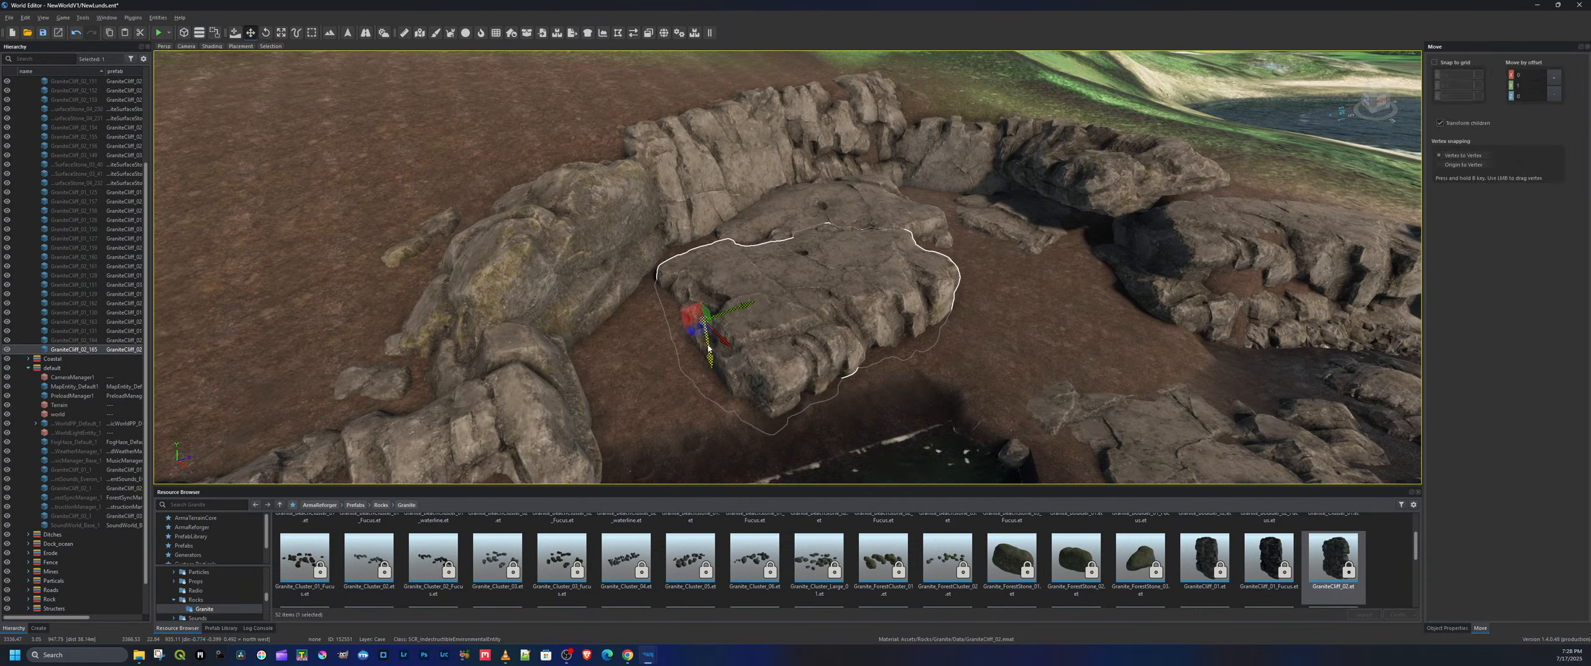
# Lower the new GraniteCliff_02, shift it against the large mossy boulder, and rotate it along the slope
pyautogui.moveTo(708, 349); pyautogui.dragTo(713, 377)
pyautogui.press('e')
pyautogui.moveTo(714, 377); pyautogui.dragTo(701, 379, button='right')
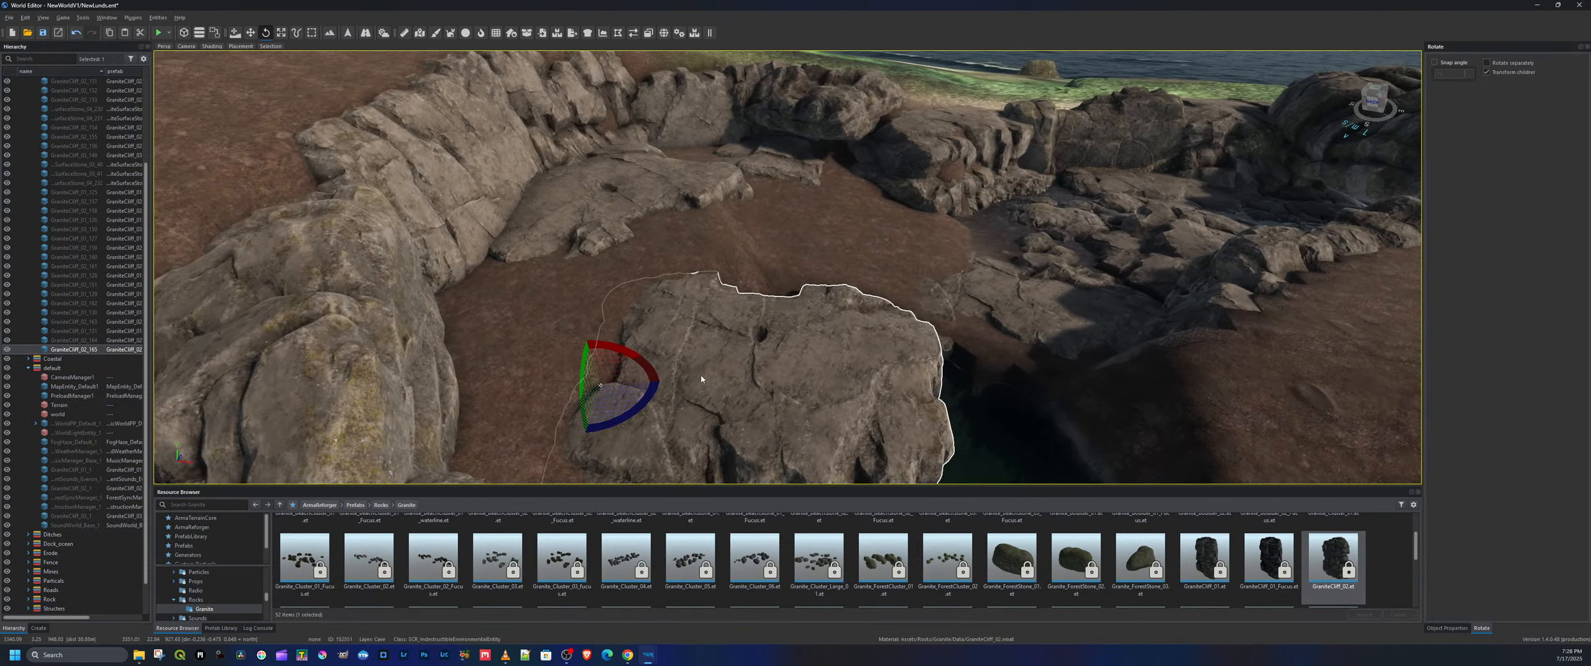
pyautogui.press('w')
pyautogui.moveTo(701, 380); pyautogui.dragTo(463, 381)
pyautogui.moveTo(437, 427); pyautogui.dragTo(423, 404)
pyautogui.press('e')
pyautogui.moveTo(457, 357); pyautogui.dragTo(632, 332)
# Enlarge the sunken GraniteCliff_02 slab so it extends further toward the pool
pyautogui.press('r')
pyautogui.press('w')
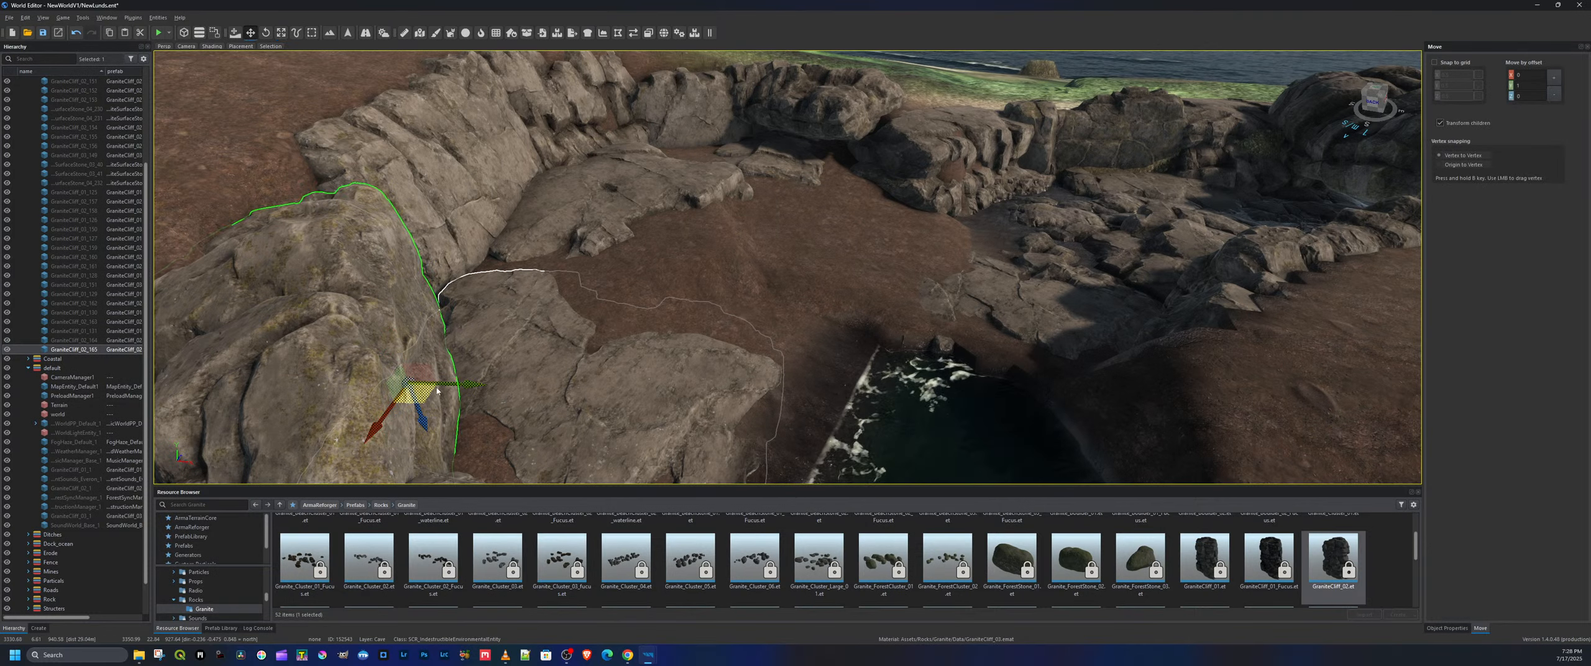
pyautogui.press('r')
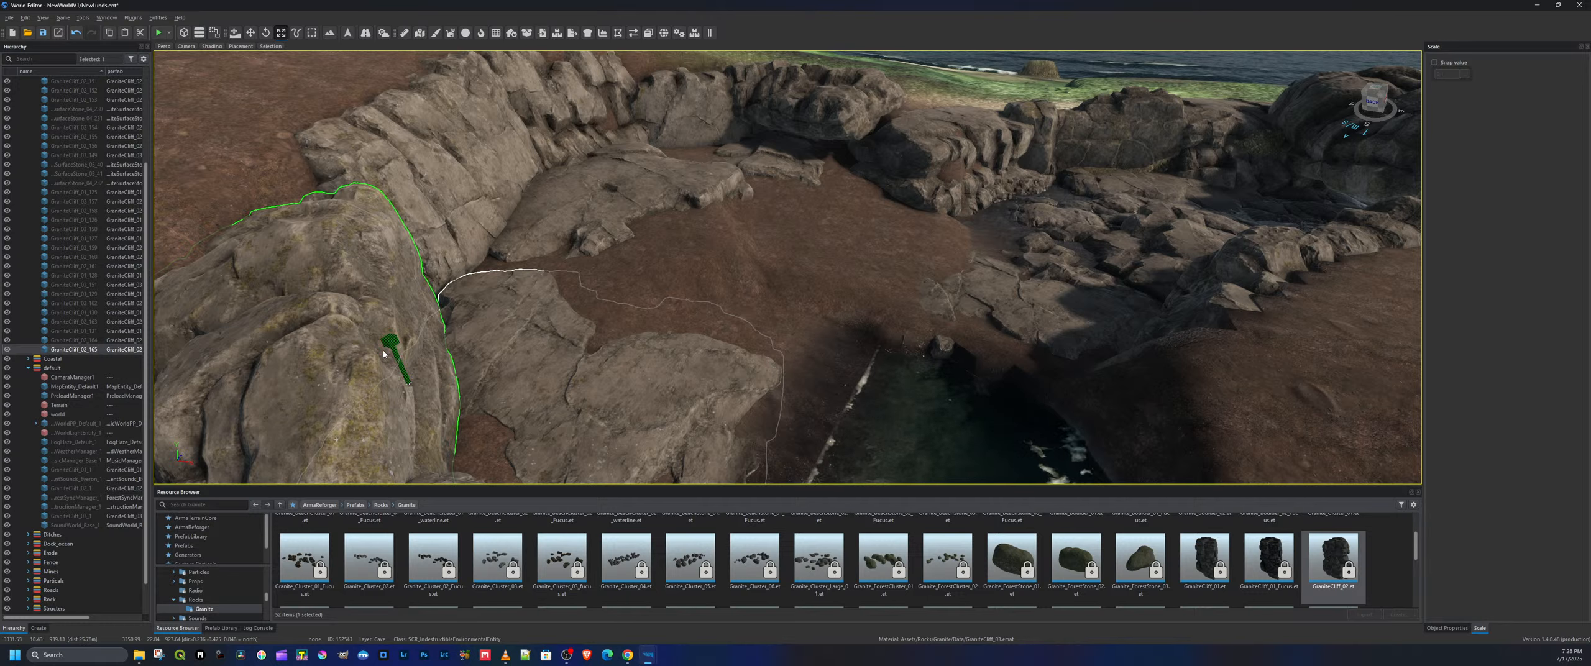
pyautogui.moveTo(399, 352); pyautogui.dragTo(407, 344)
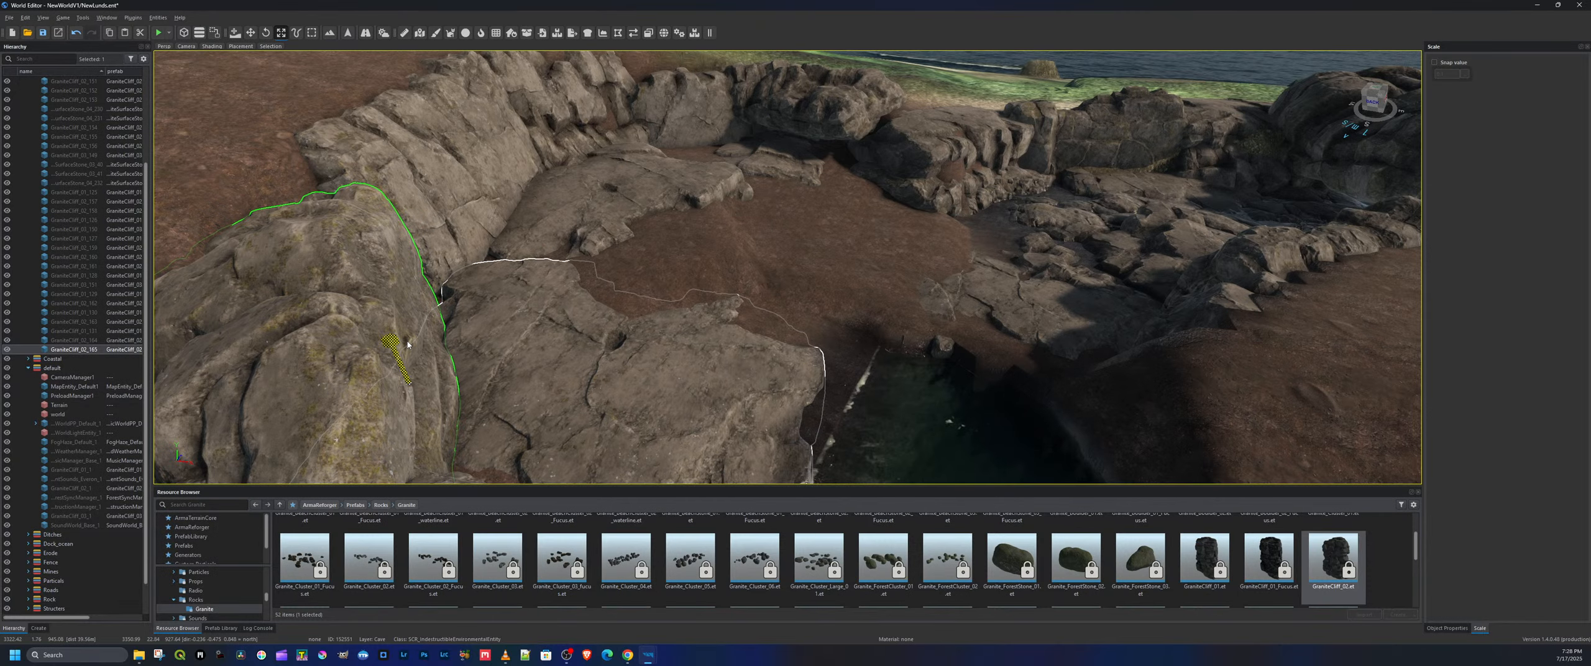
# Scale down the GraniteCliff_02 slab at the foot of the mossy boulder so it covers less dirt
pyautogui.press('d')
pyautogui.moveTo(654, 338); pyautogui.dragTo(448, 341, button='right')
pyautogui.press('e')
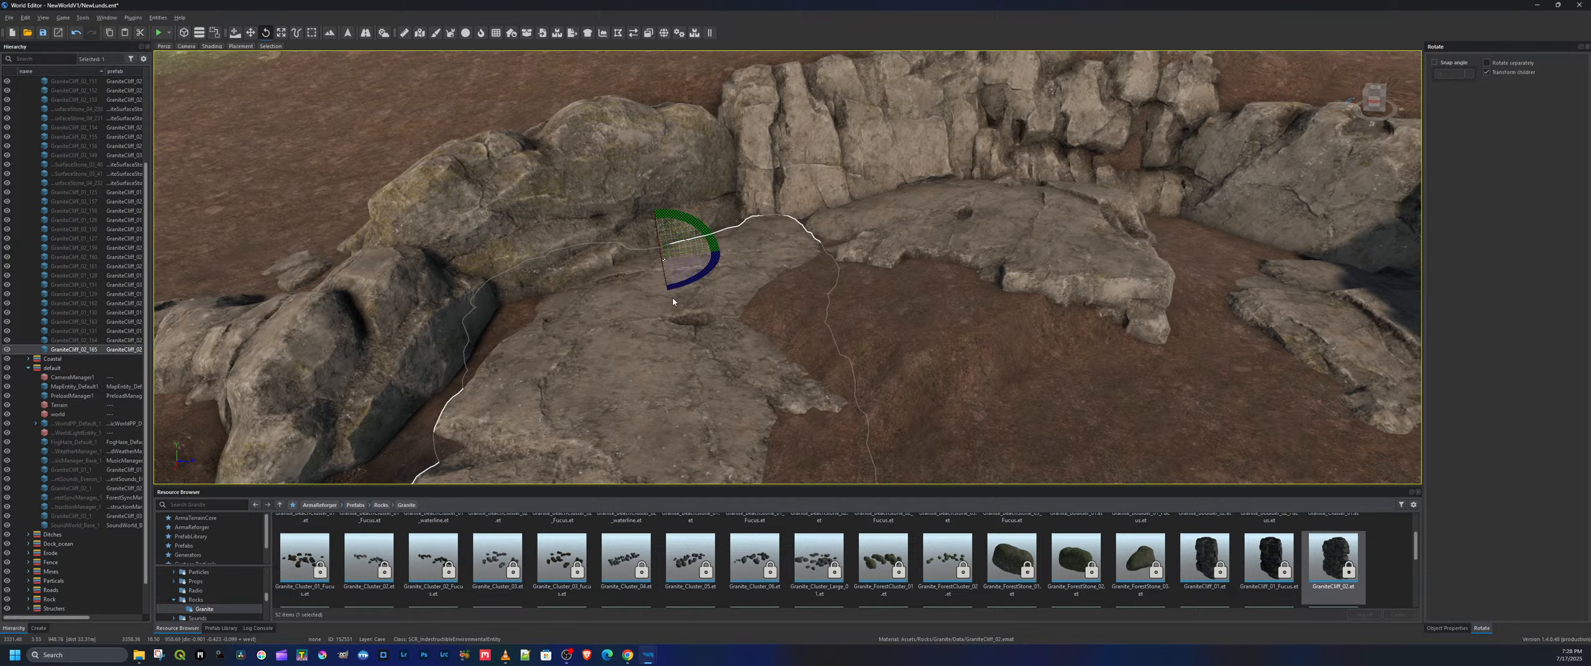
pyautogui.press('r')
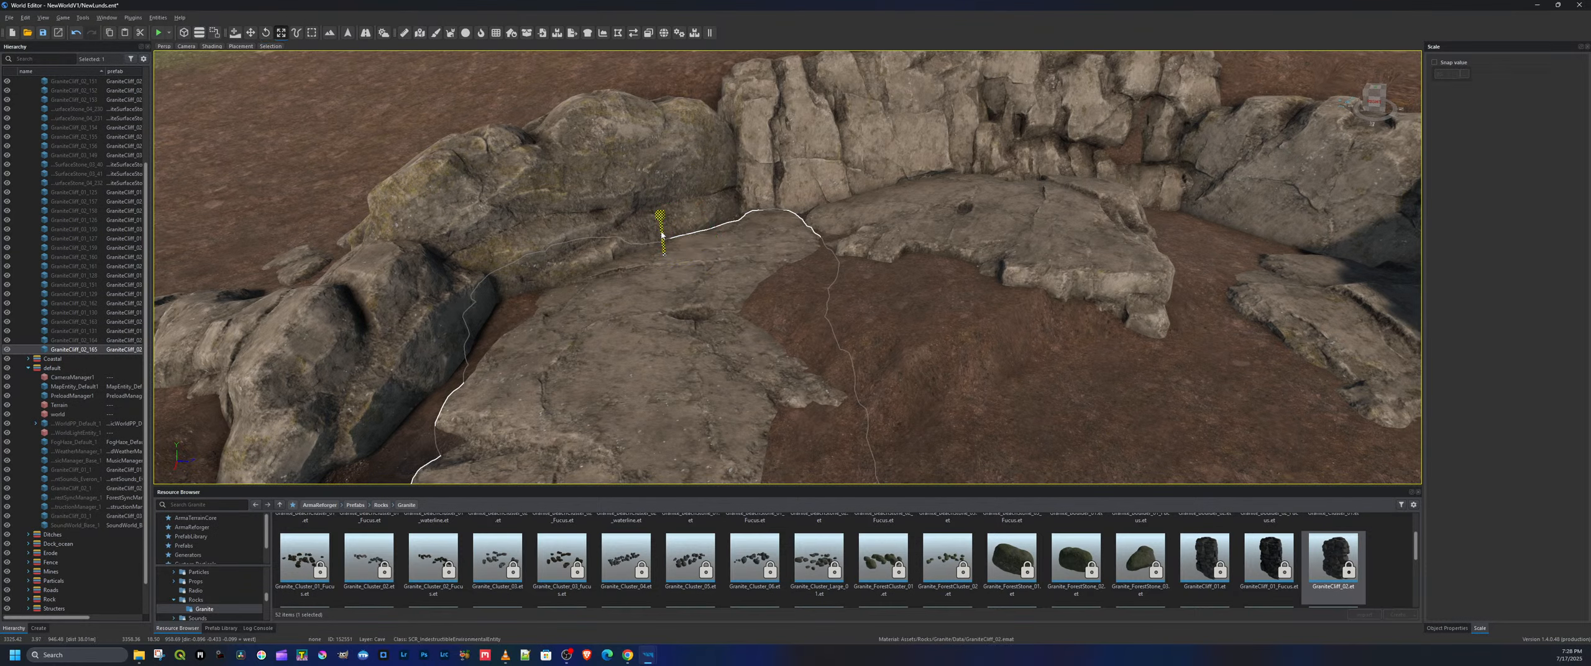
pyautogui.moveTo(661, 220); pyautogui.dragTo(666, 301)
pyautogui.press('w')
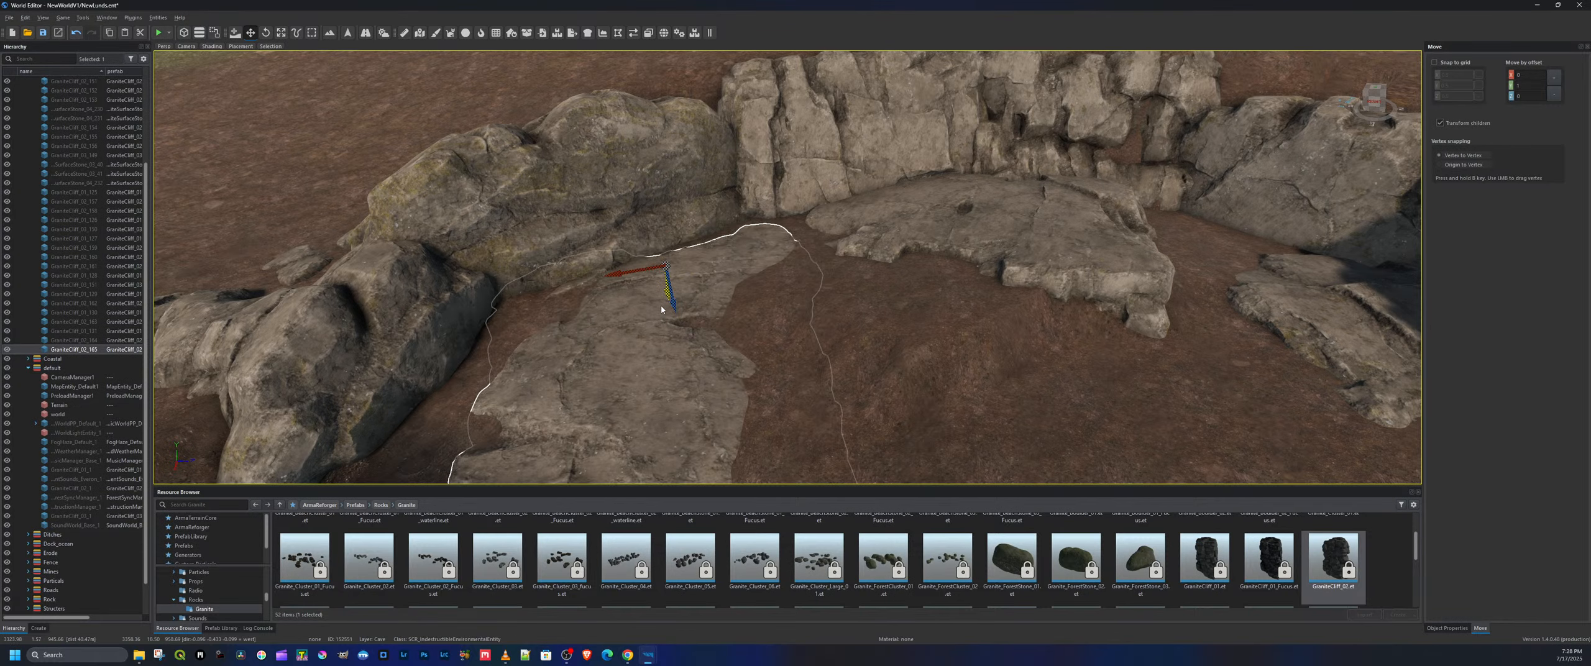
# Shift the GraniteCliff_02 slab closer beneath the large mossy boulder so it hugs the boulder's foot
pyautogui.press('a')
pyautogui.moveTo(666, 301); pyautogui.dragTo(764, 307, button='right')
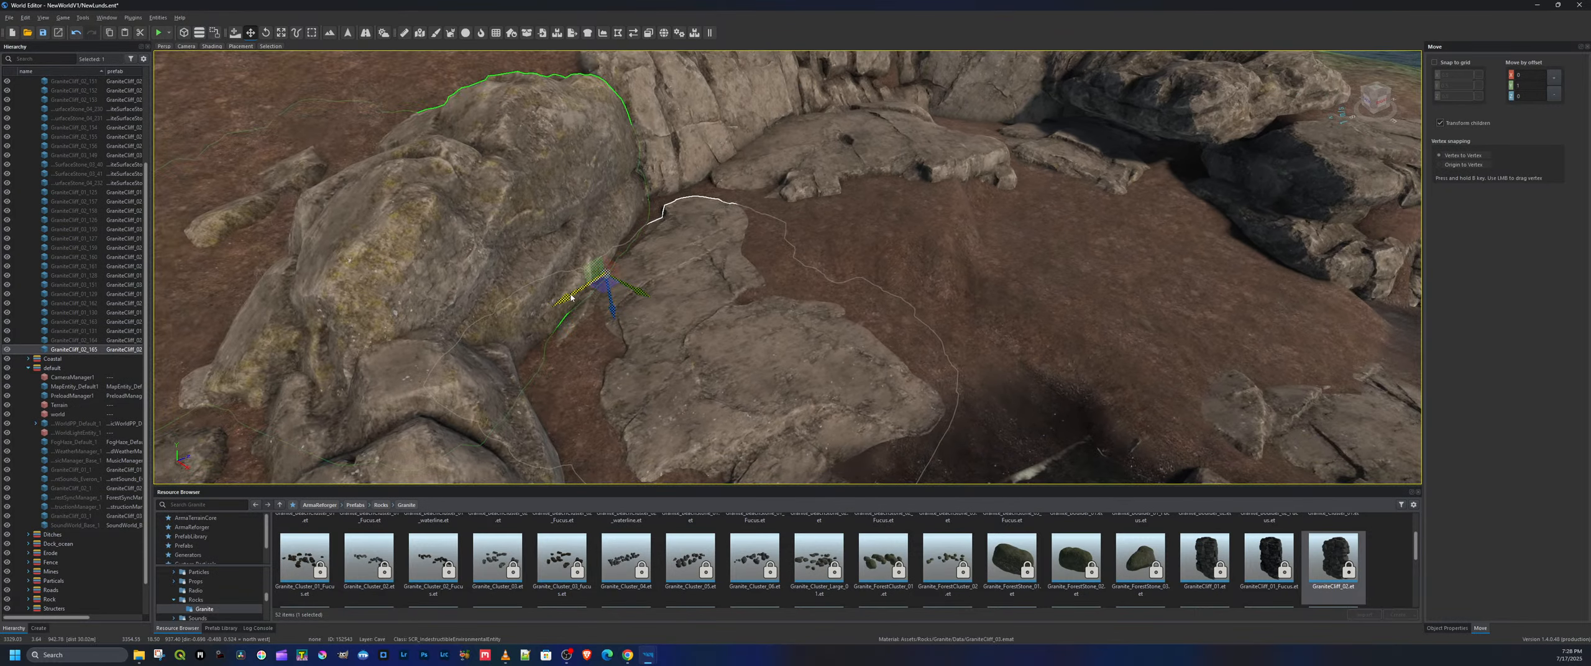
pyautogui.moveTo(566, 299); pyautogui.dragTo(471, 353)
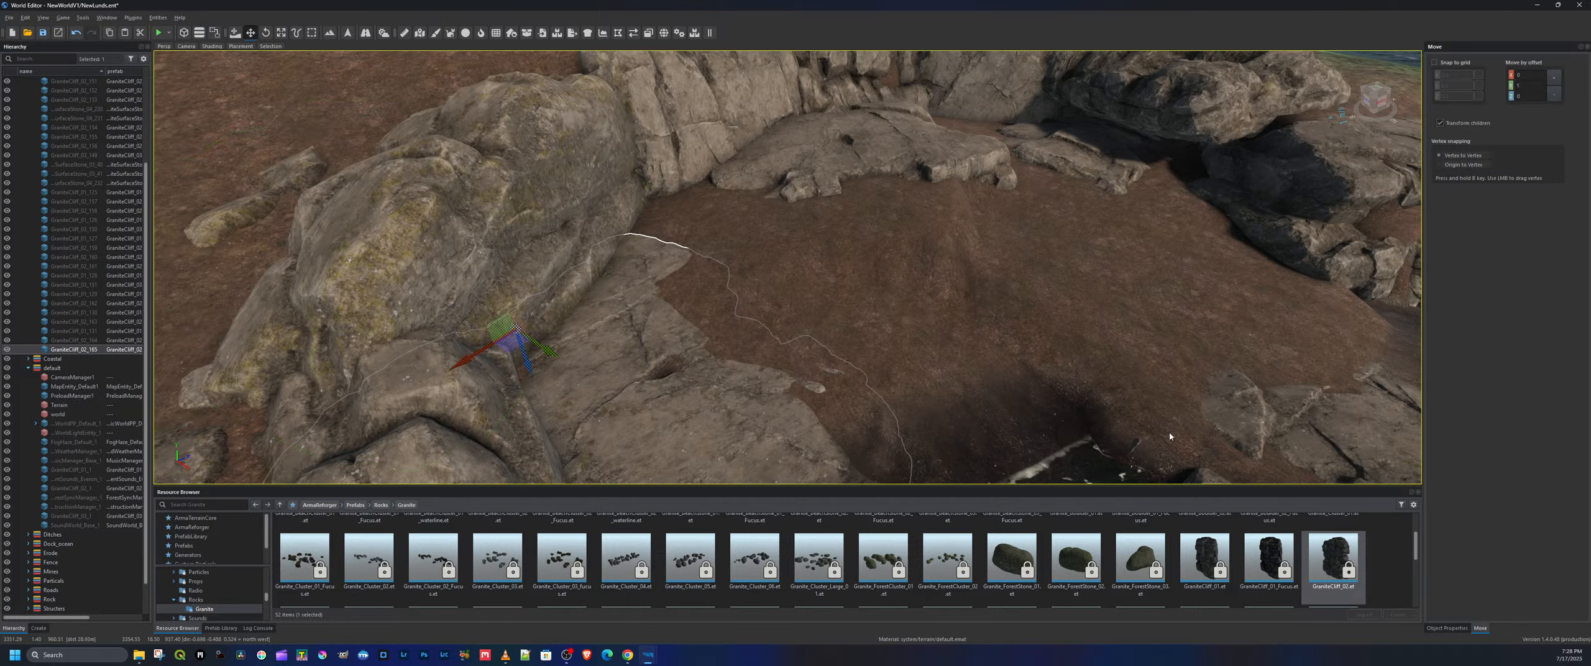
# Try covering the dirt beside the mossy boulder with a lowered GraniteSurfaceStone_03
pyautogui.scroll(-2, 1270, 556)
pyautogui.scroll(-2, 1274, 553)
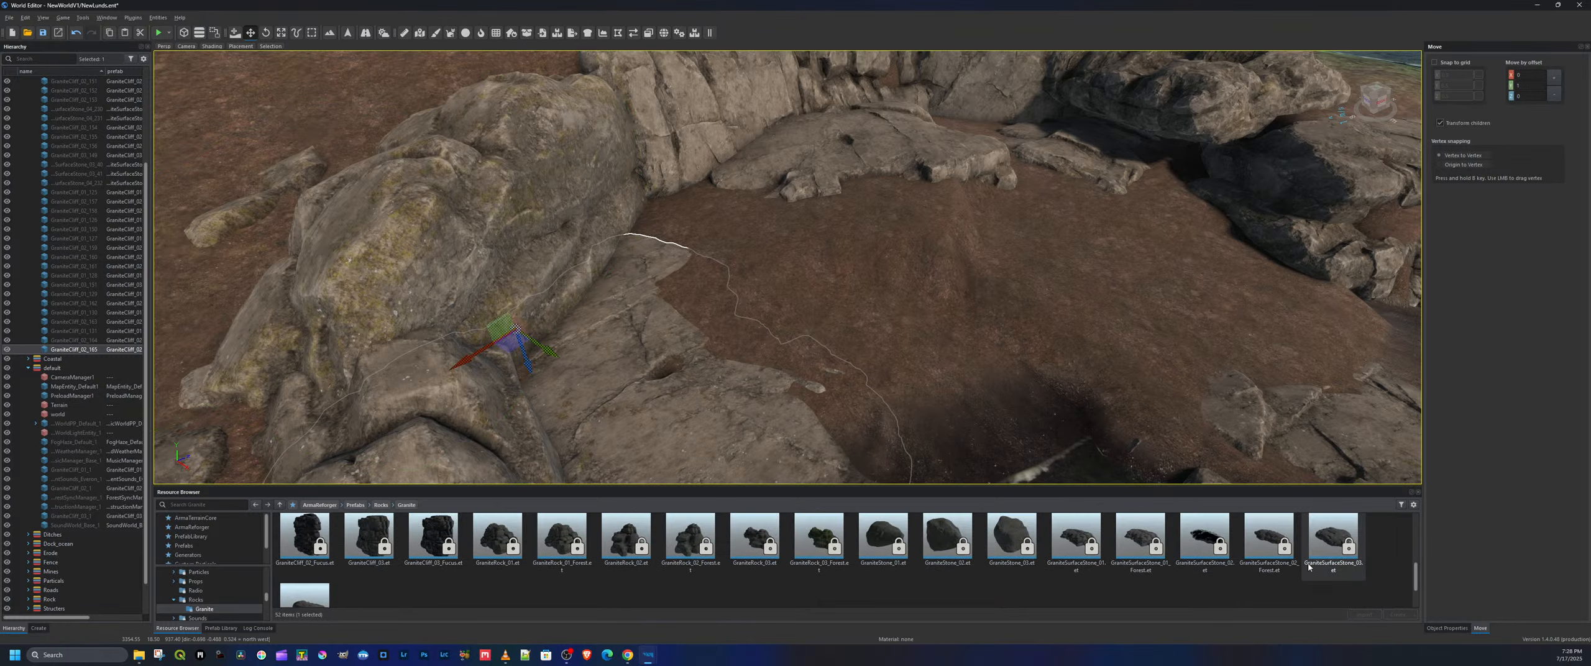
pyautogui.click(1331, 540)
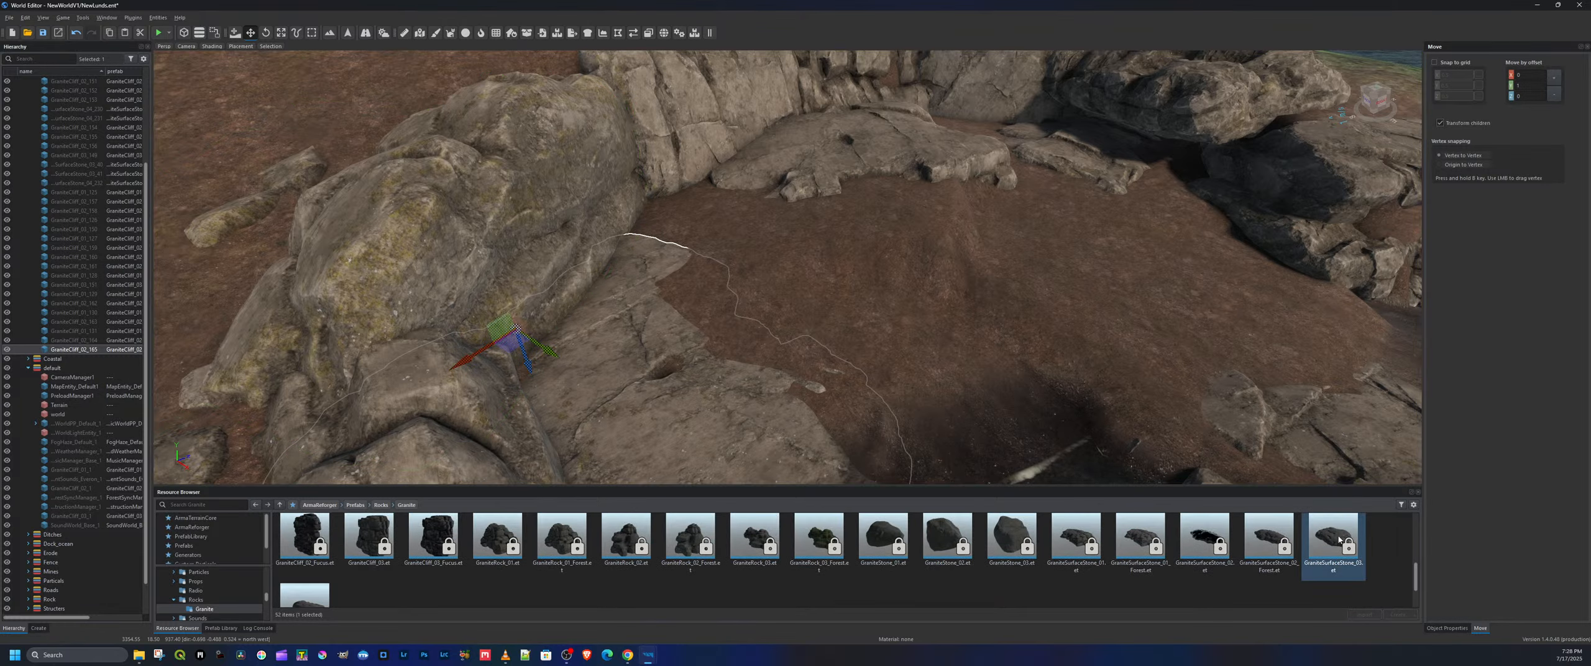
pyautogui.moveTo(1338, 539); pyautogui.dragTo(750, 208)
pyautogui.press('r')
pyautogui.press('w')
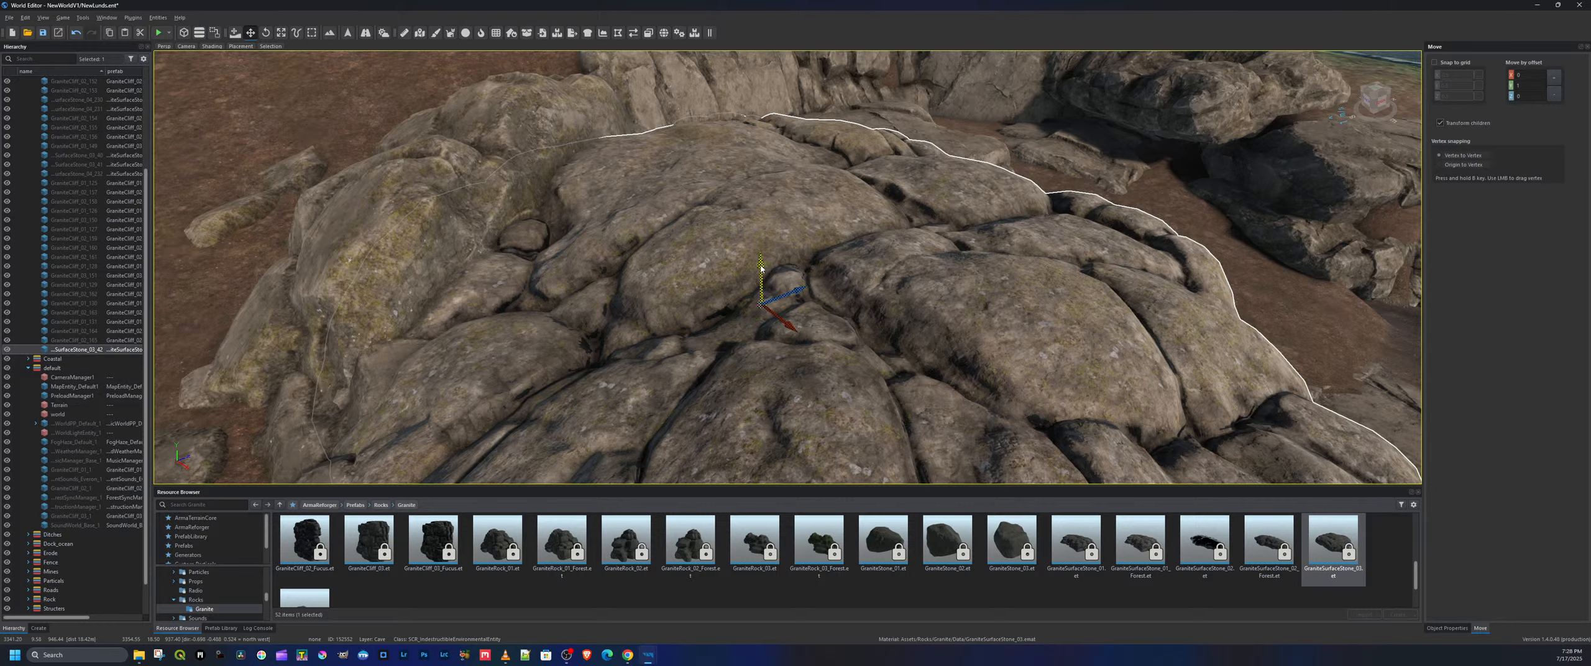
pyautogui.moveTo(761, 268); pyautogui.dragTo(758, 356)
pyautogui.press('d')
pyautogui.moveTo(759, 355); pyautogui.dragTo(535, 361, button='right')
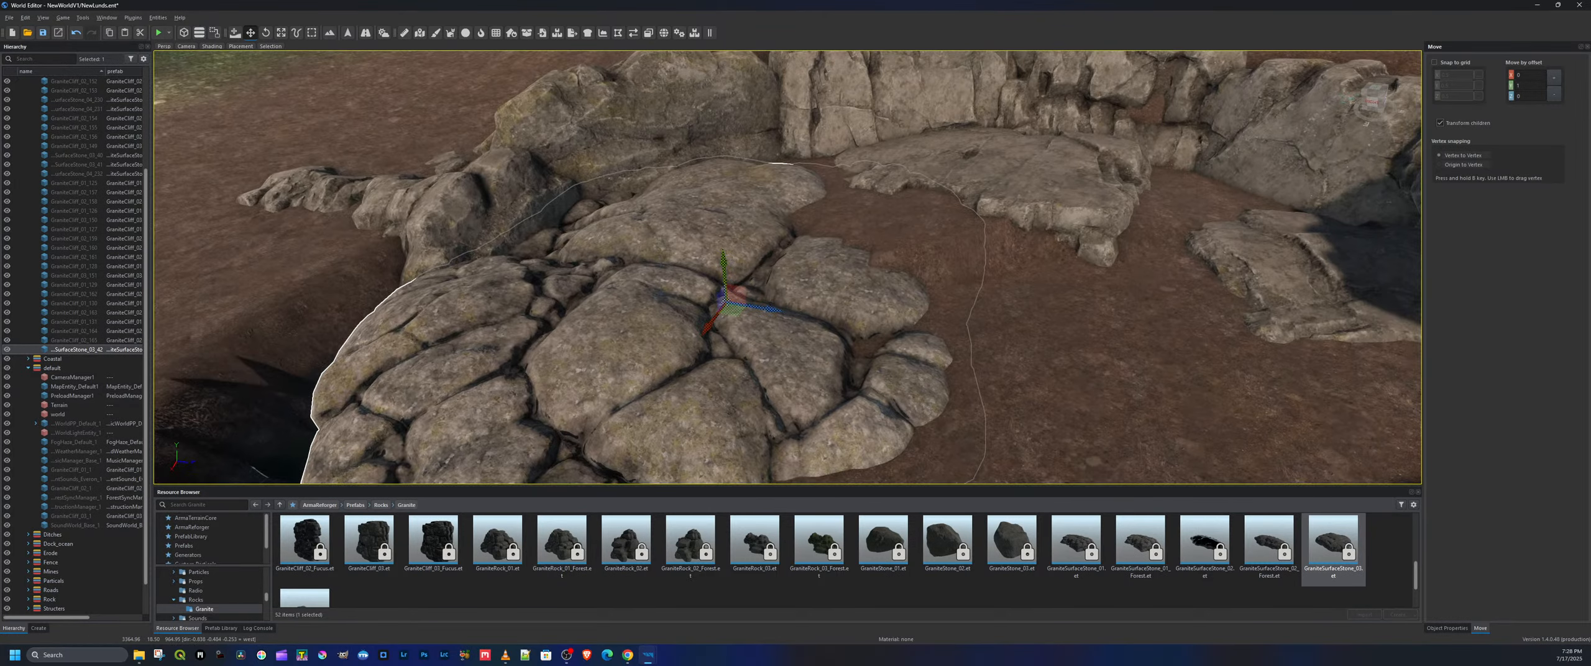
pyautogui.press('Delete')
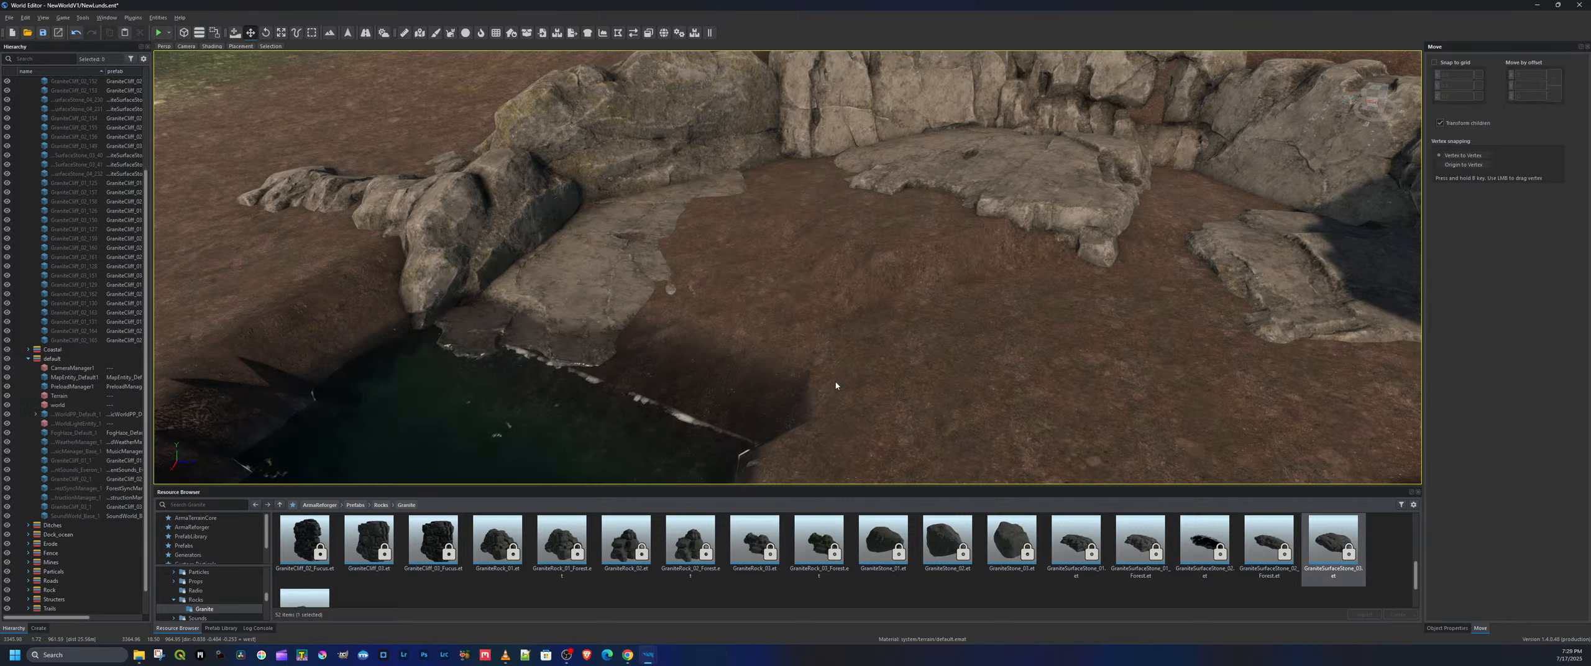
# Place a GraniteSurfaceStone_03 on the bare dirt at the pool's edge, beside the sunken cliff slab
pyautogui.moveTo(1335, 545); pyautogui.dragTo(1161, 399)
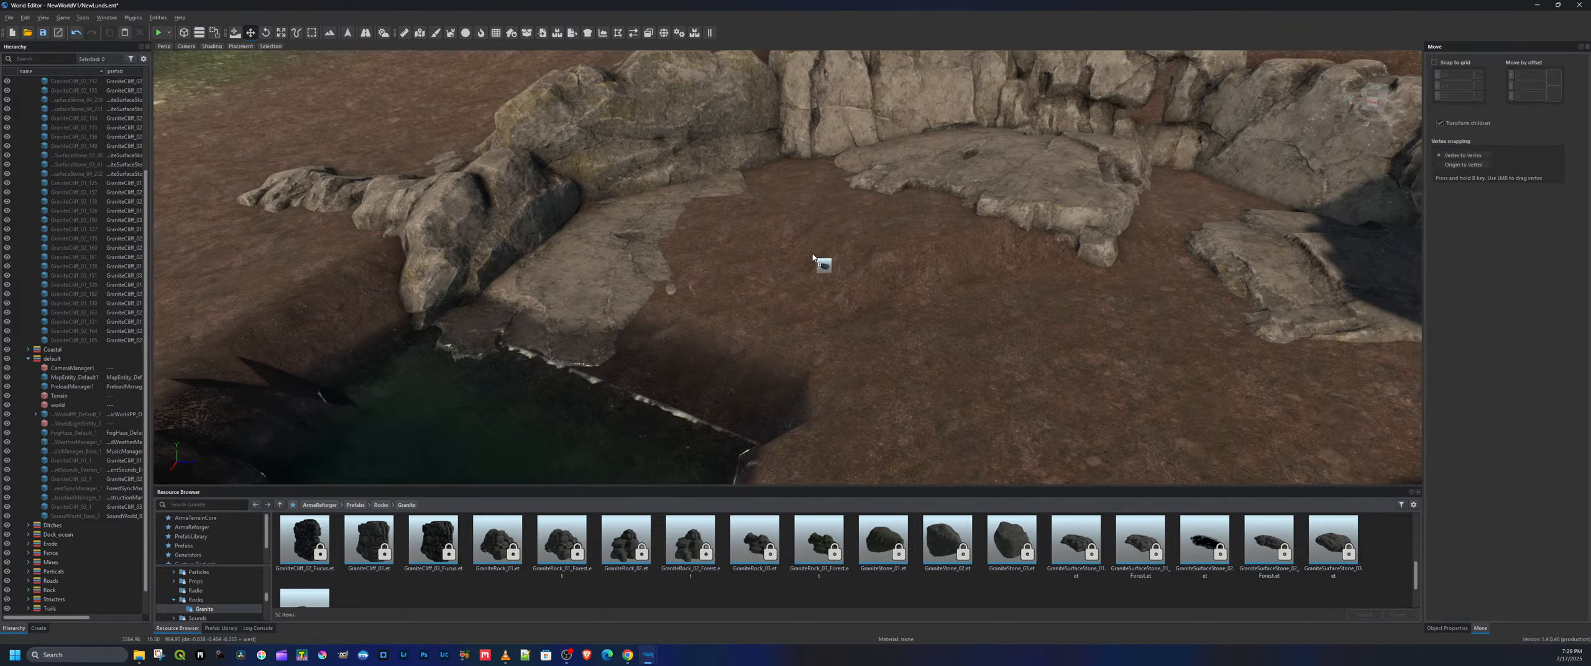
pyautogui.moveTo(811, 219); pyautogui.dragTo(784, 324)
pyautogui.press('e')
pyautogui.press('w')
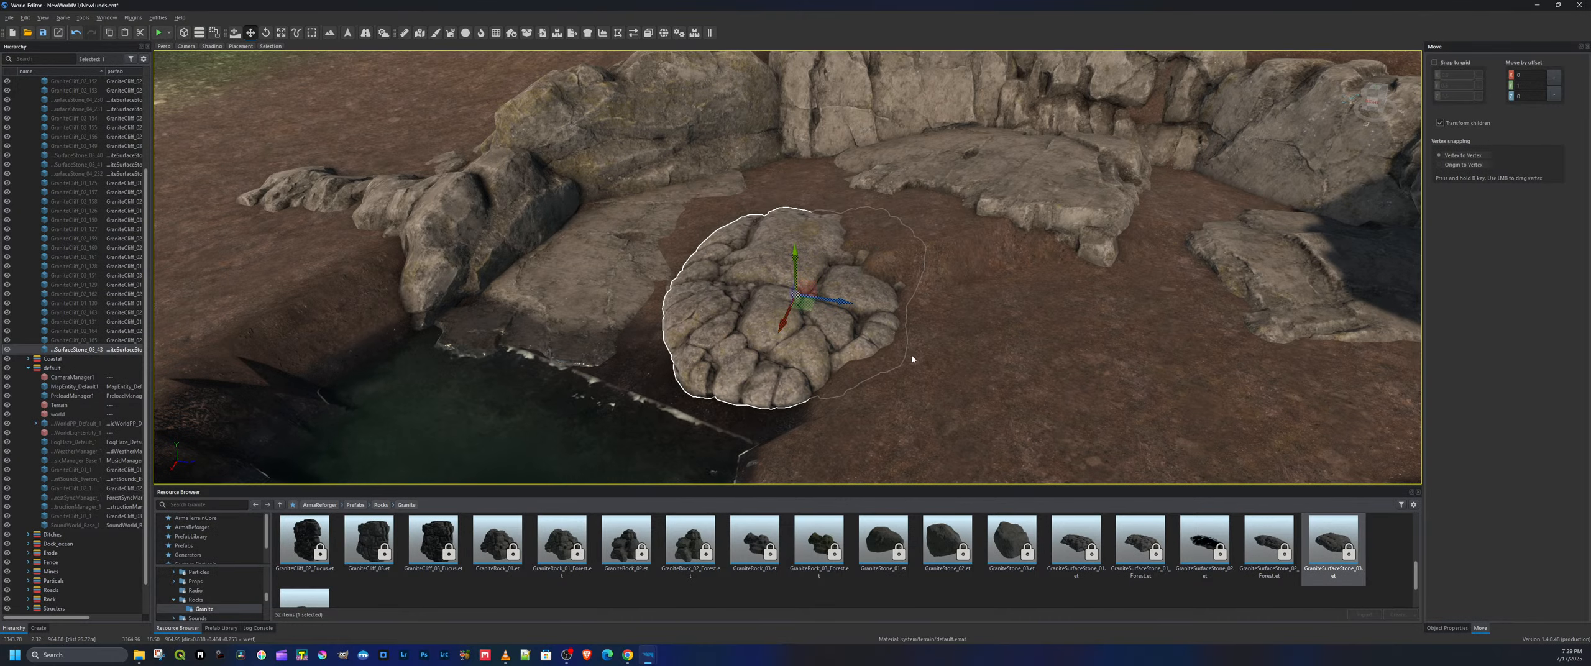
# Tilt the GraniteSurfaceStone_03 at the pool's edge to follow the slope, partly burying it in the dirt
pyautogui.moveTo(912, 359); pyautogui.dragTo(678, 330, button='right')
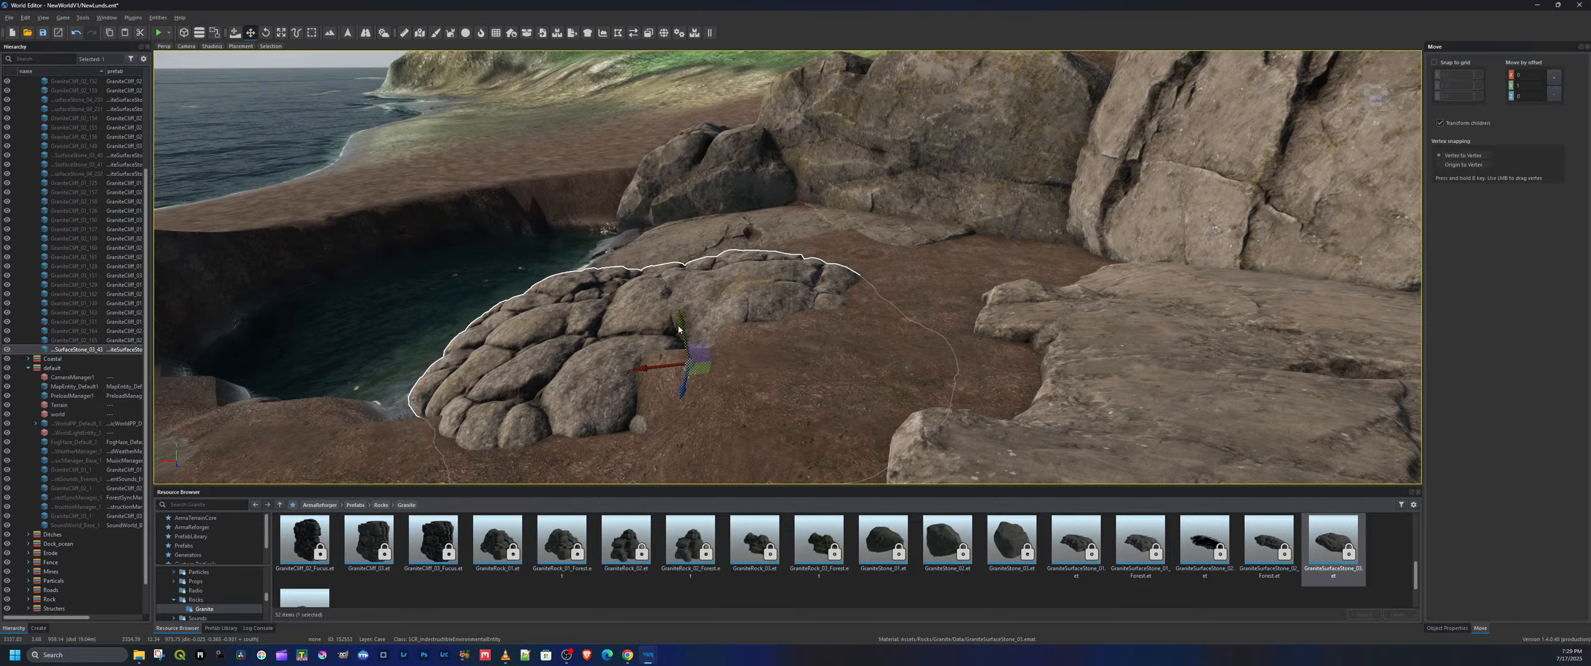
pyautogui.press('e')
pyautogui.moveTo(680, 333); pyautogui.dragTo(683, 363)
pyautogui.press('w')
pyautogui.press('a')
pyautogui.moveTo(690, 366); pyautogui.dragTo(886, 341, button='right')
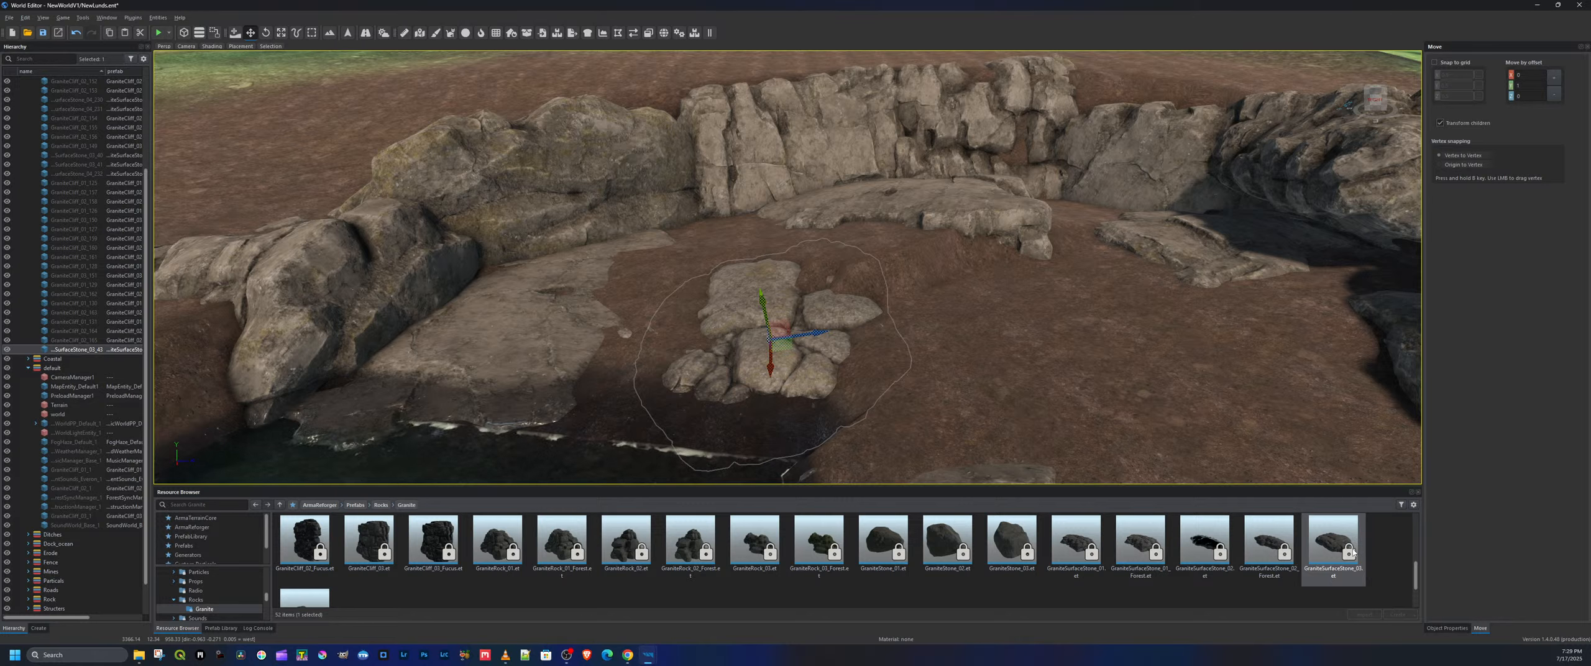
# Place a second GraniteSurfaceStone_03 over the waterline beside the cliff slab and rotate it to match the bank
pyautogui.moveTo(1352, 552); pyautogui.dragTo(1154, 445)
pyautogui.moveTo(619, 360); pyautogui.dragTo(585, 405)
pyautogui.press('e')
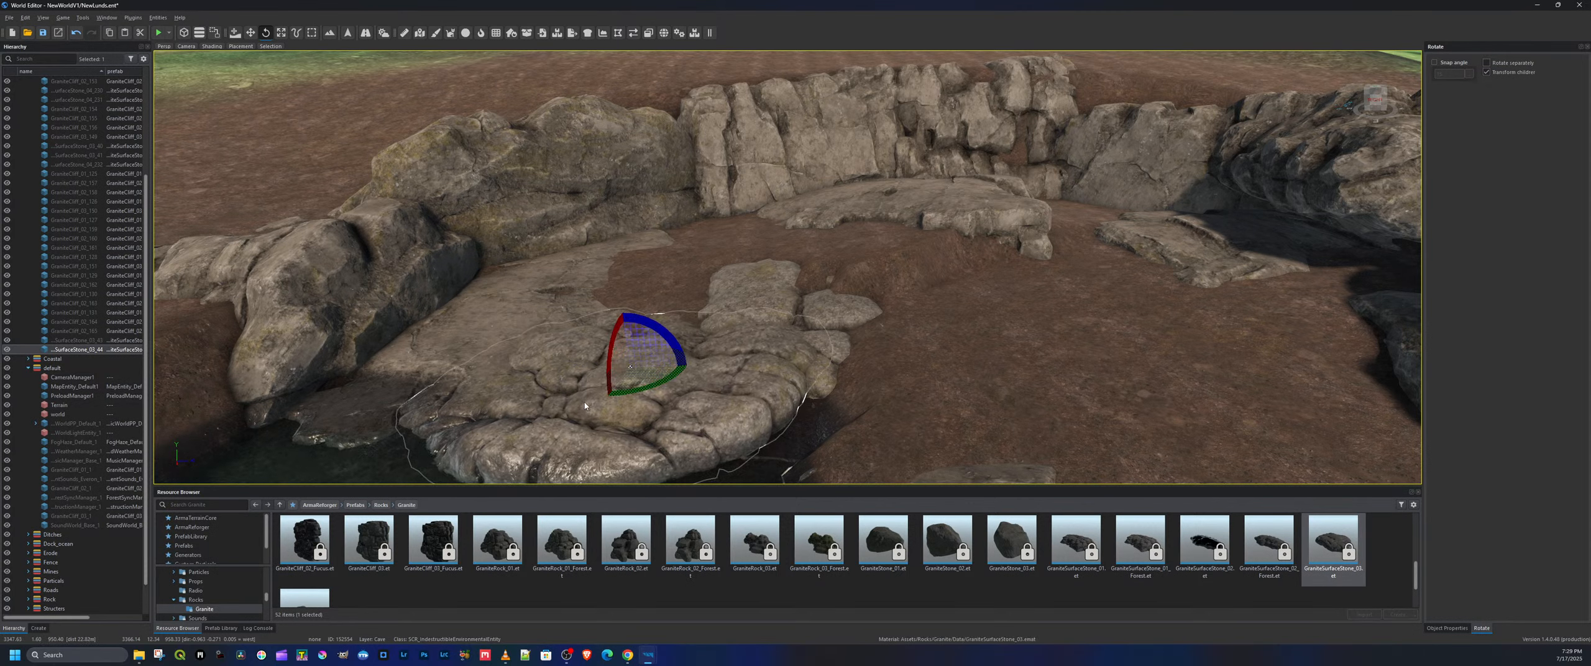
pyautogui.moveTo(614, 364); pyautogui.dragTo(638, 404)
pyautogui.press('w')
# Place a GraniteSurfaceStone_04 on the dirt between the pool-edge stones and the flat granite ledge
pyautogui.press('d')
pyautogui.moveTo(643, 404); pyautogui.dragTo(592, 377, button='right')
pyautogui.press('s')
pyautogui.press('w')
pyautogui.press('d')
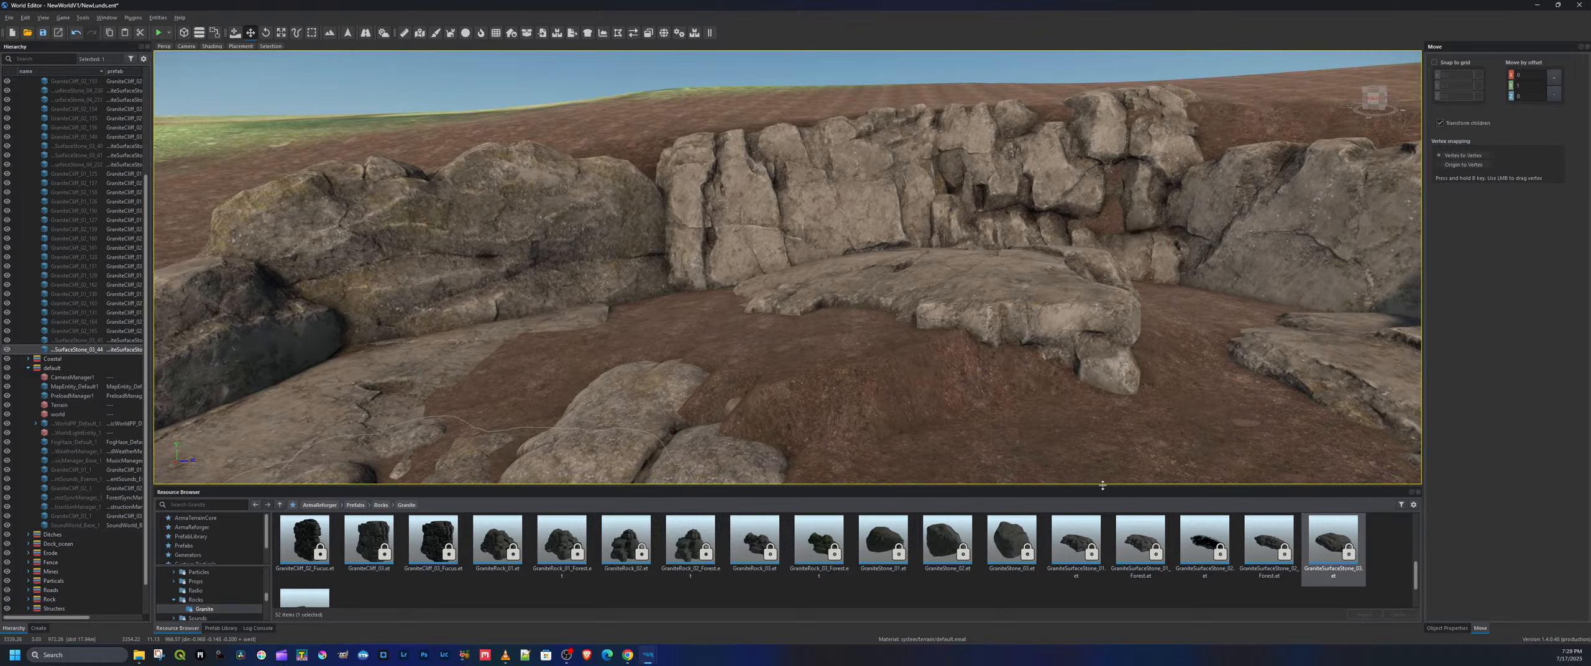
pyautogui.scroll(-1, 497, 541)
pyautogui.click(309, 582)
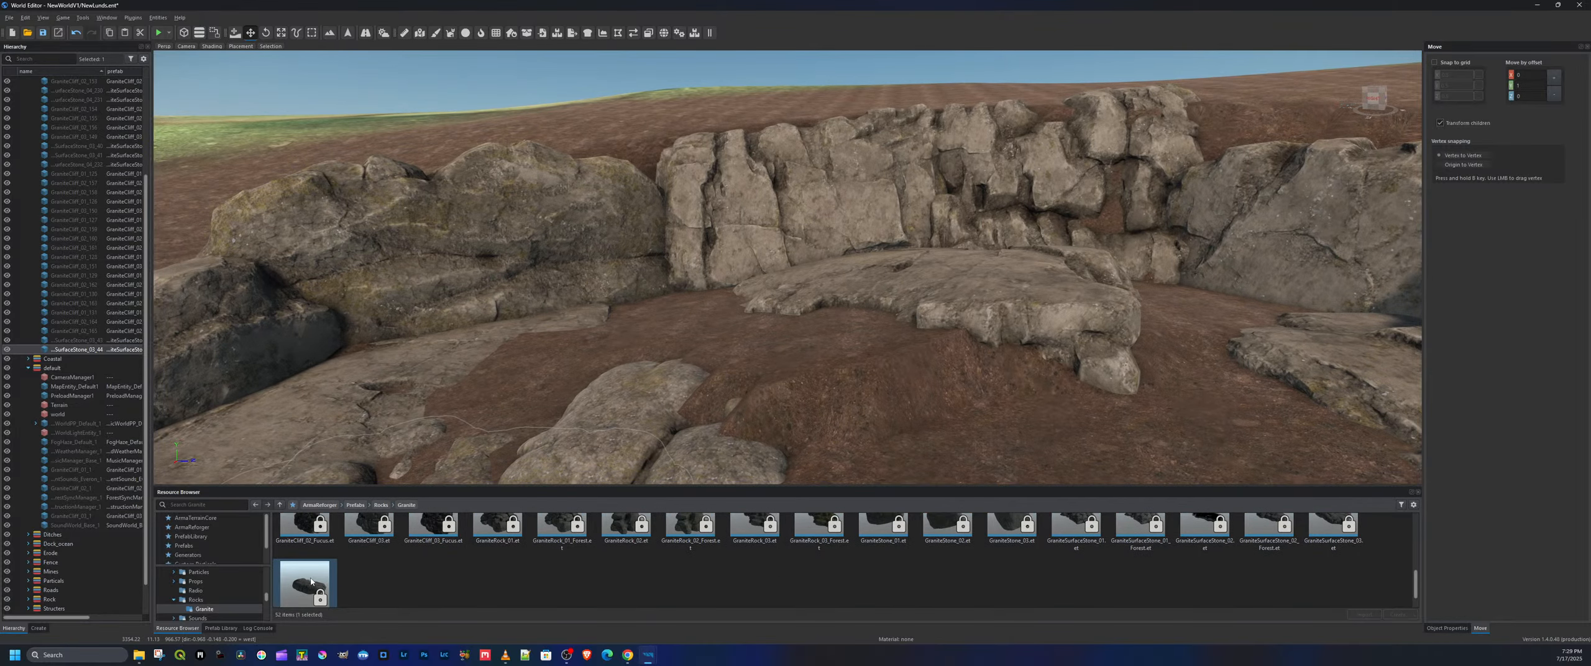
pyautogui.moveTo(951, 418); pyautogui.dragTo(1053, 412)
pyautogui.press('e')
pyautogui.press('w')
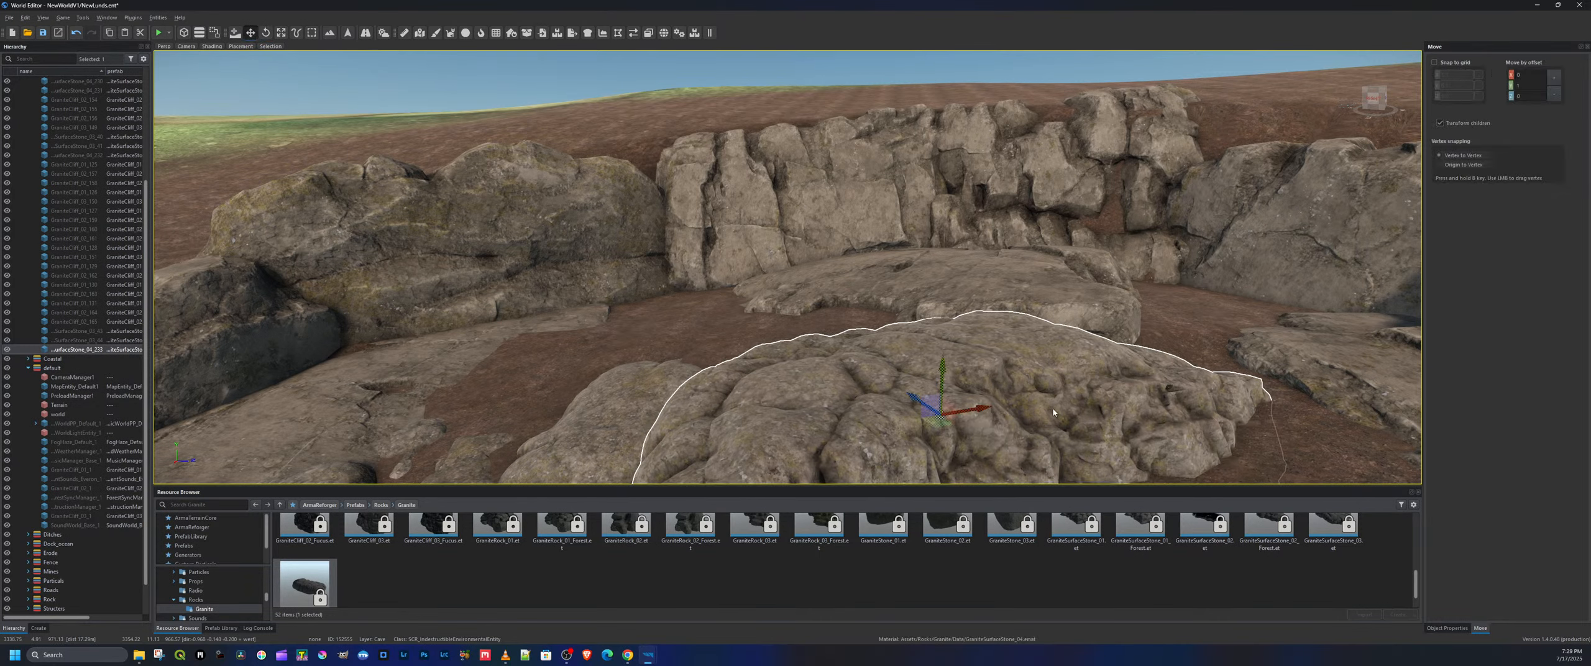
# Shift the GraniteSurfaceStone_04 toward the pool-edge stones and sink it into the dirt below the granite ledge
pyautogui.moveTo(915, 401); pyautogui.dragTo(868, 390)
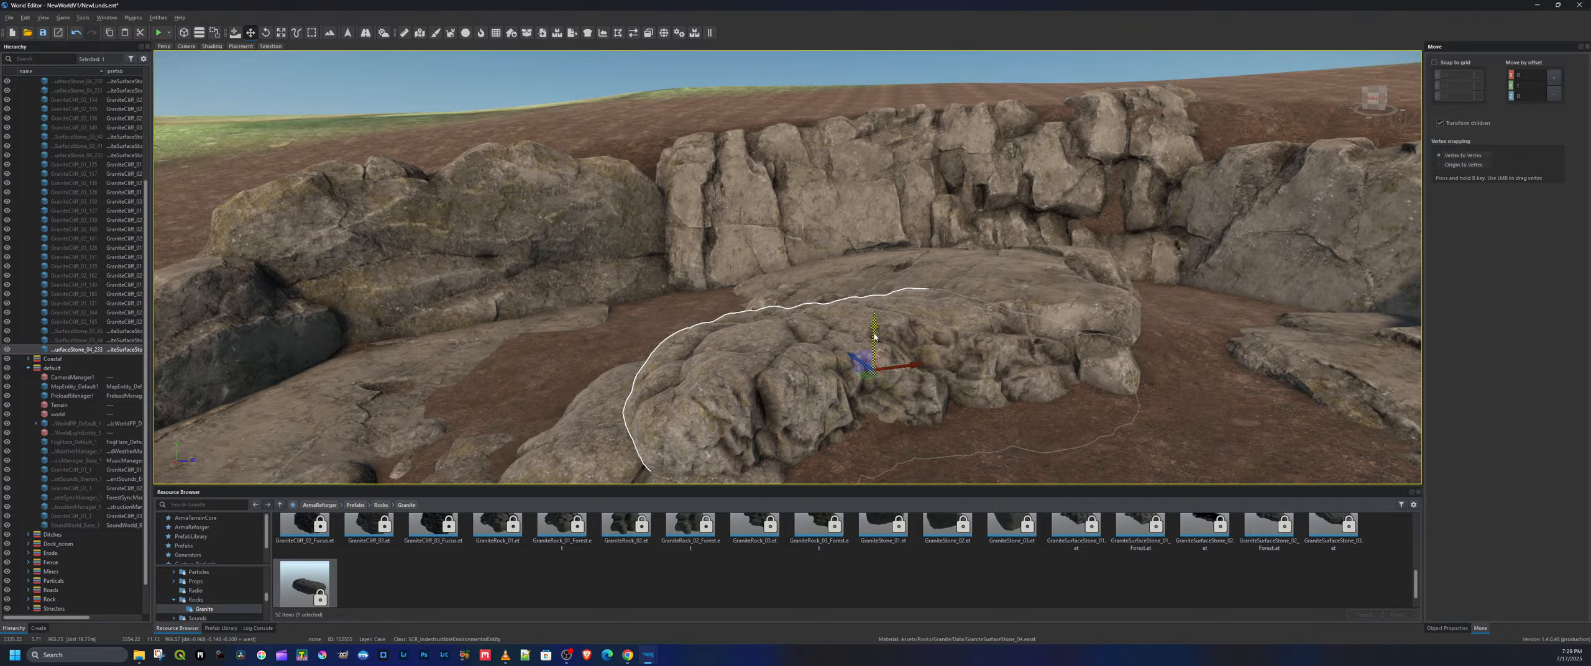
pyautogui.moveTo(875, 337); pyautogui.dragTo(875, 356)
pyautogui.press('a')
pyautogui.moveTo(1012, 415); pyautogui.dragTo(1161, 390, button='right')
pyautogui.moveTo(841, 384); pyautogui.dragTo(846, 386)
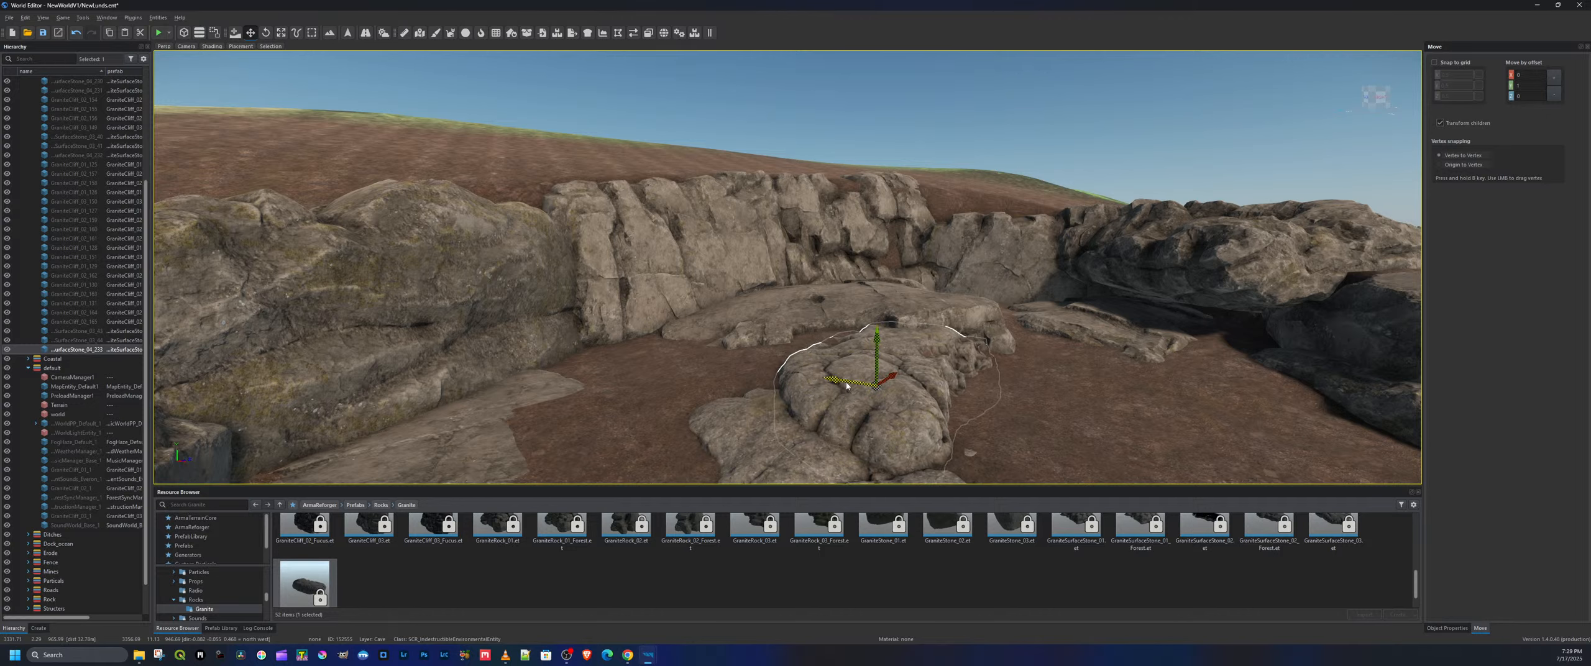
pyautogui.moveTo(877, 340); pyautogui.dragTo(877, 352)
# Place a GraniteSurfaceStone_01 beside the sunken stones to fill the gap toward the cliff slab
pyautogui.scroll(1, 1266, 533)
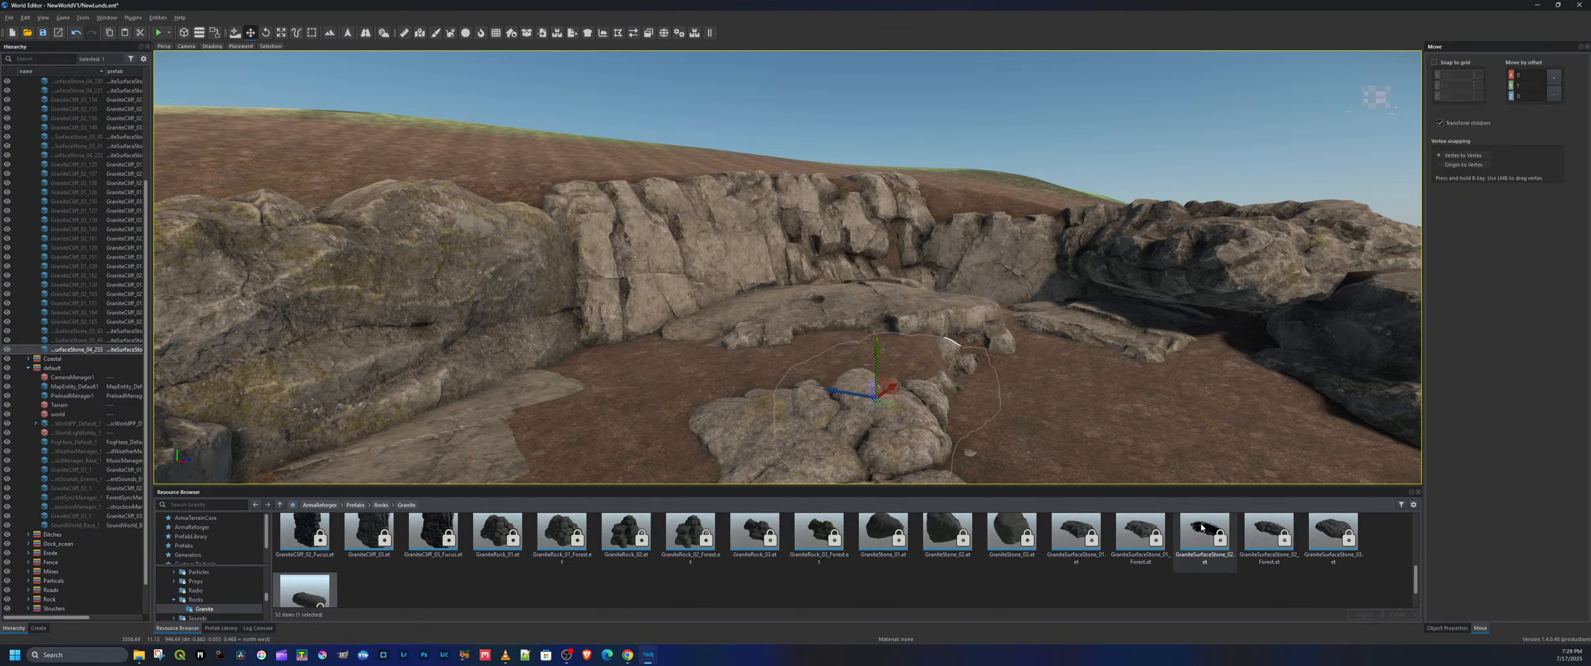
pyautogui.click(1140, 539)
pyautogui.moveTo(1086, 537); pyautogui.dragTo(1047, 509)
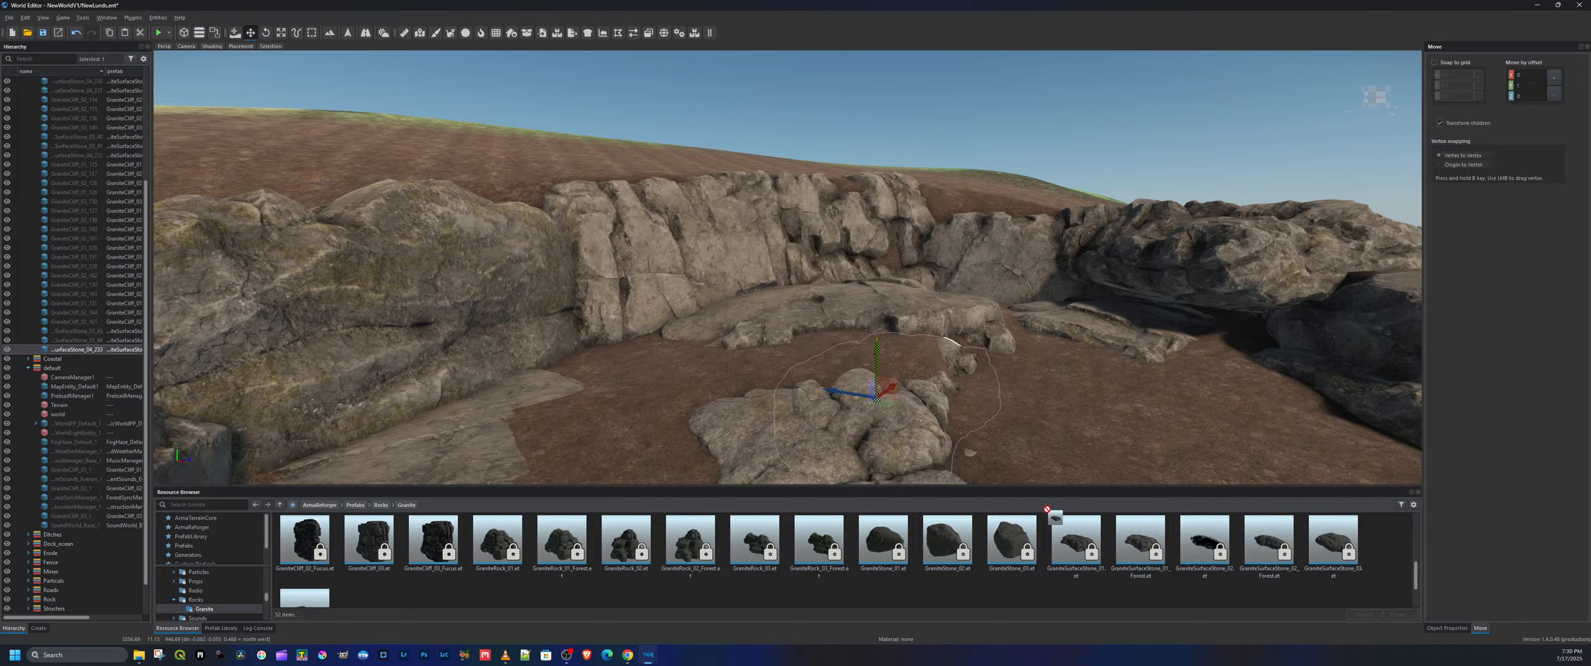
pyautogui.moveTo(638, 407)
pyautogui.mouseDown()
pyautogui.moveTo(635, 376)
pyautogui.moveTo(620, 407)
pyautogui.mouseUp()
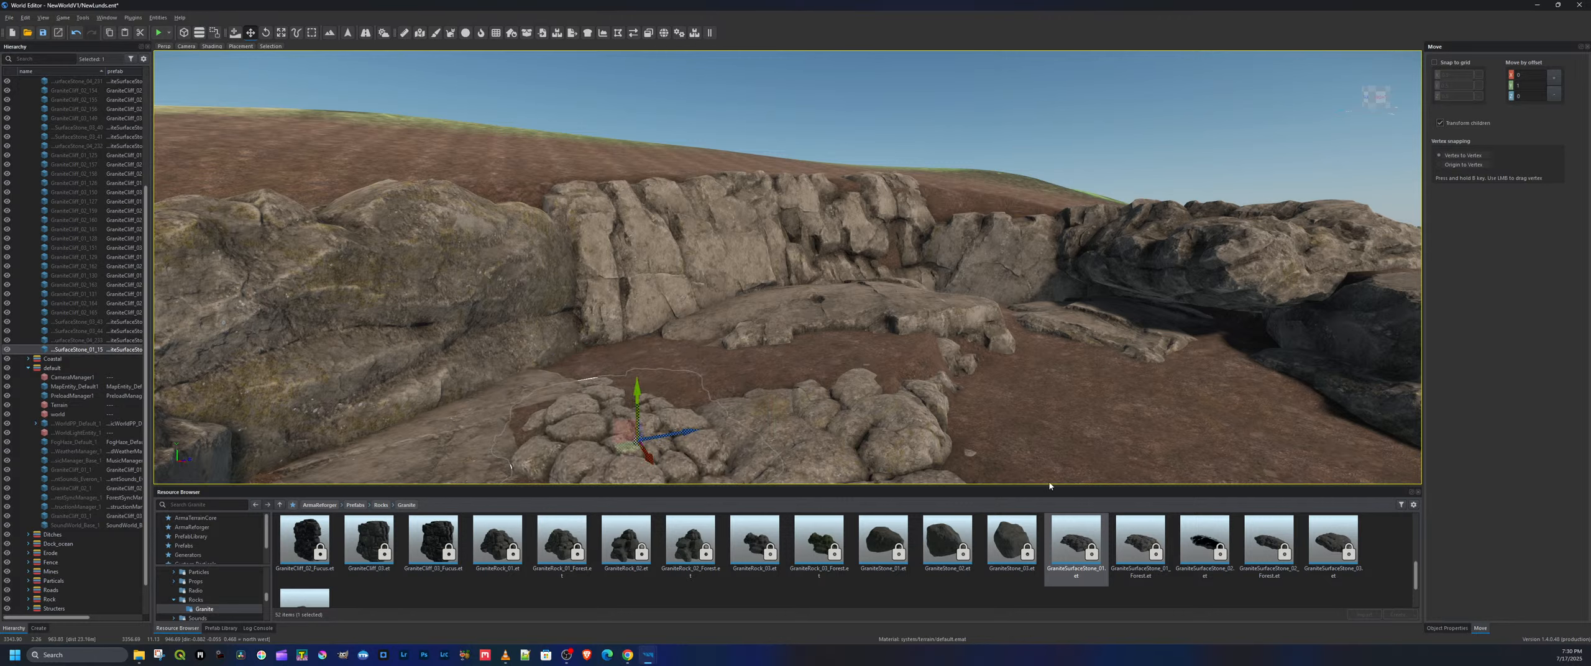
# Try a mossy GraniteSurfaceStone_01_Forest on the dirt above the sunken stones
pyautogui.click(1144, 539)
pyautogui.moveTo(1138, 533); pyautogui.dragTo(844, 377)
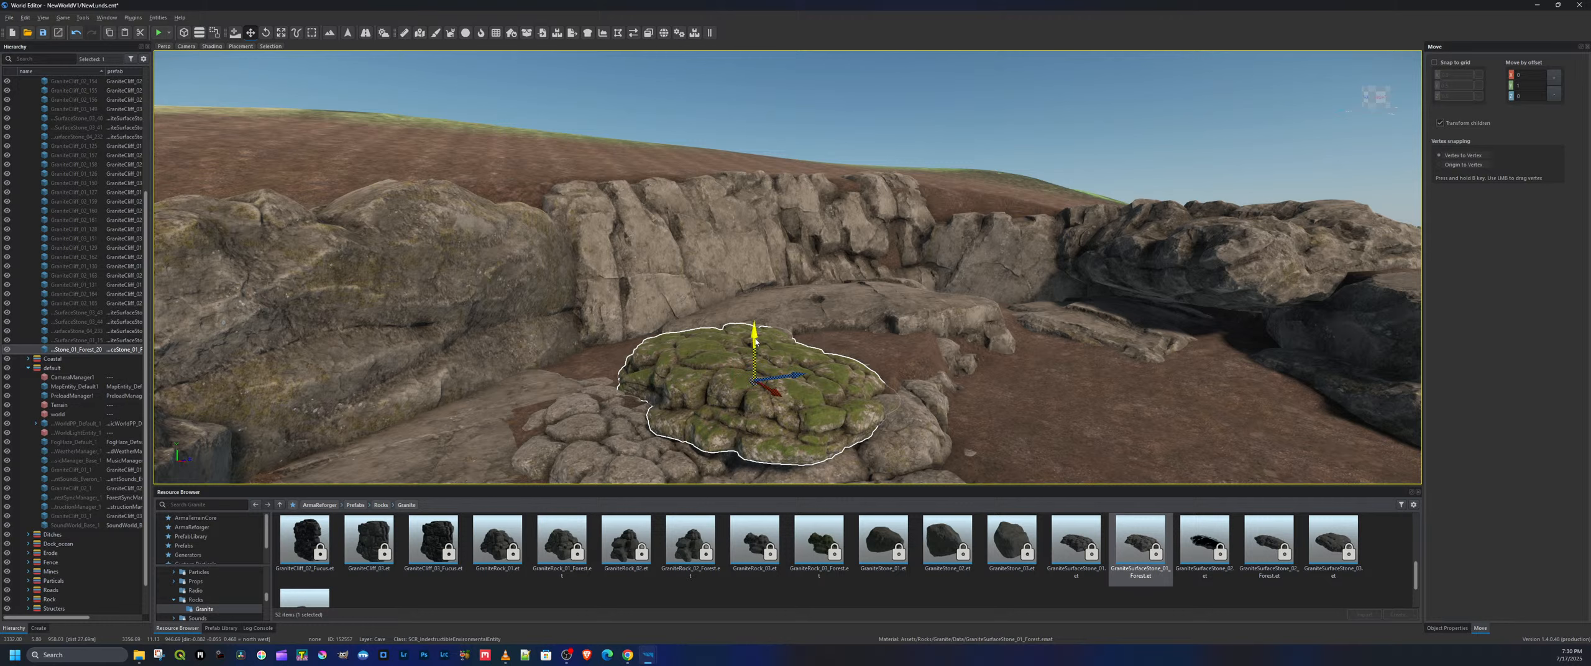
pyautogui.moveTo(755, 341); pyautogui.dragTo(751, 363)
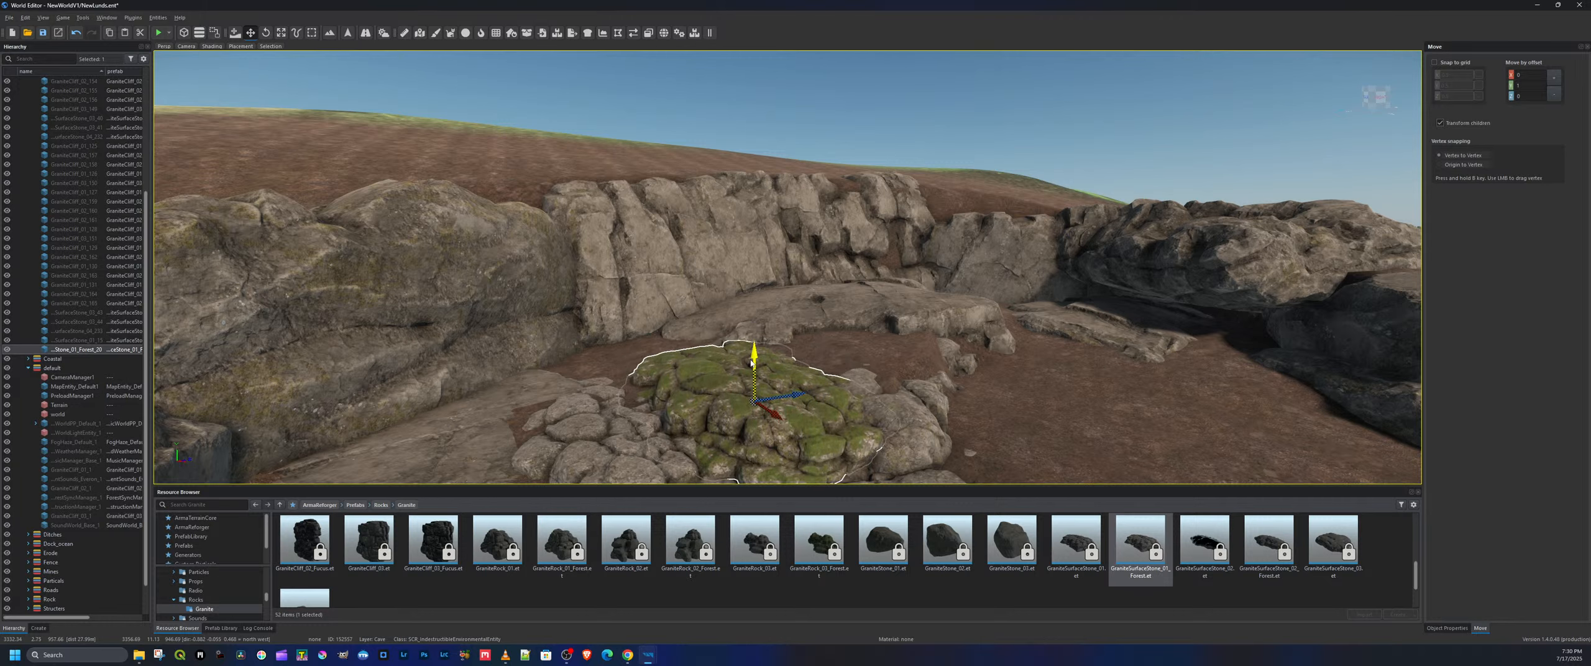
pyautogui.hotkey('ctrl', 'z')
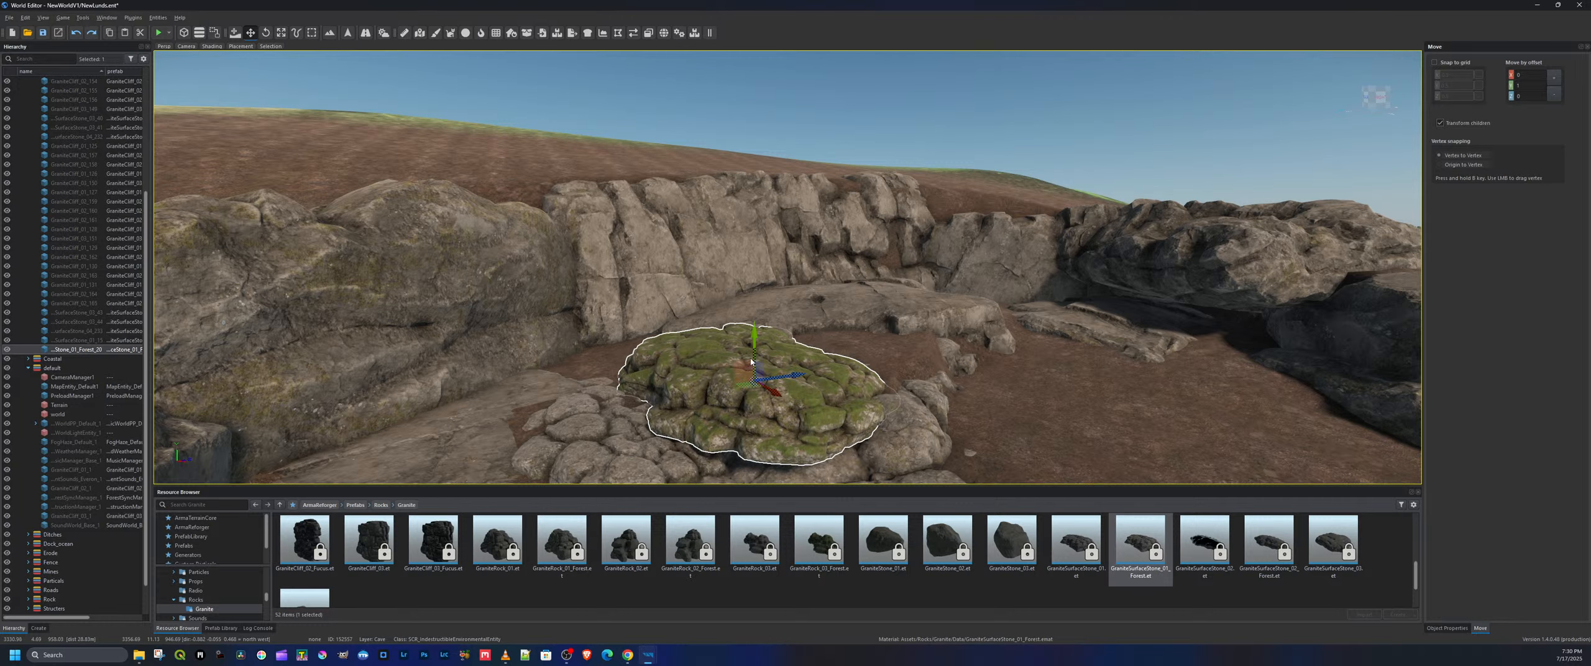
pyautogui.press('Delete')
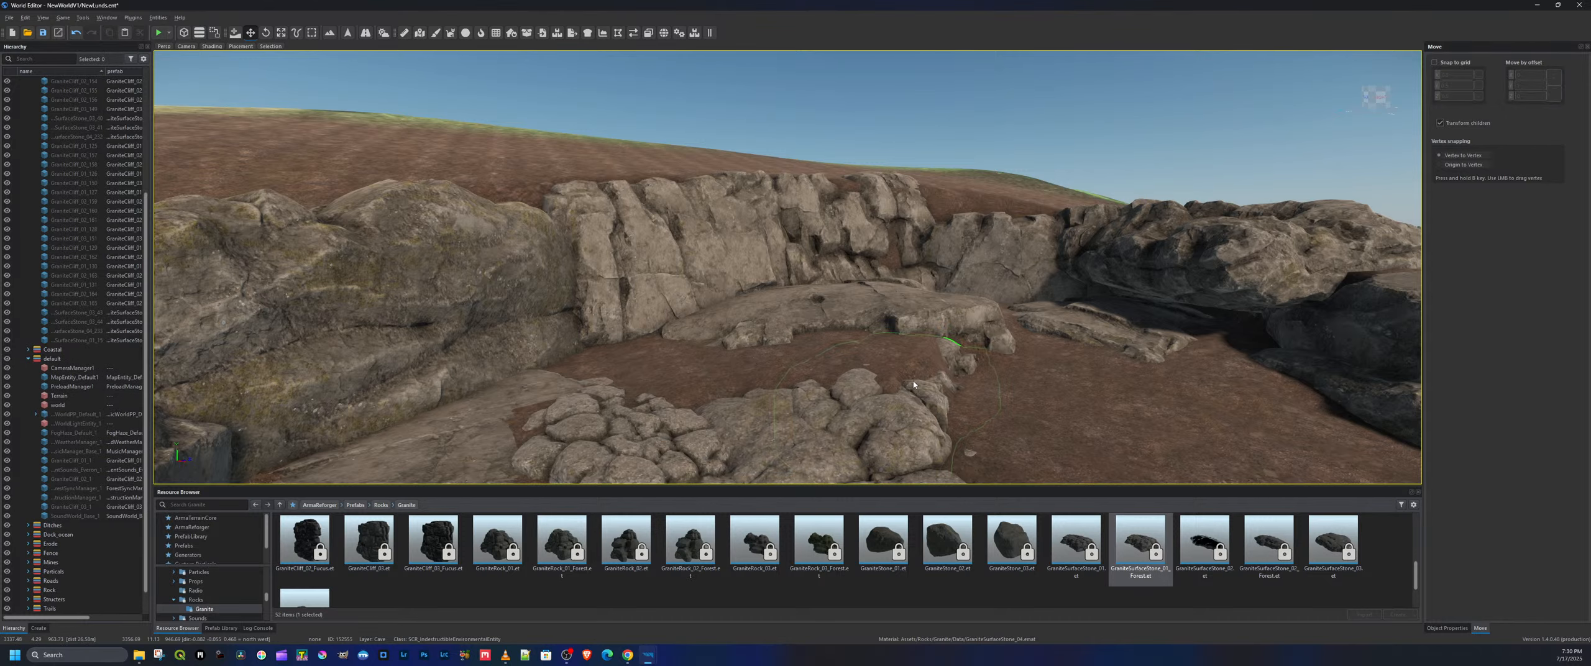
# Place another GraniteSurfaceStone_04 on the bare dirt in front of the flat granite ledge
pyautogui.press('d')
pyautogui.press('w')
pyautogui.moveTo(951, 357); pyautogui.dragTo(852, 373, button='right')
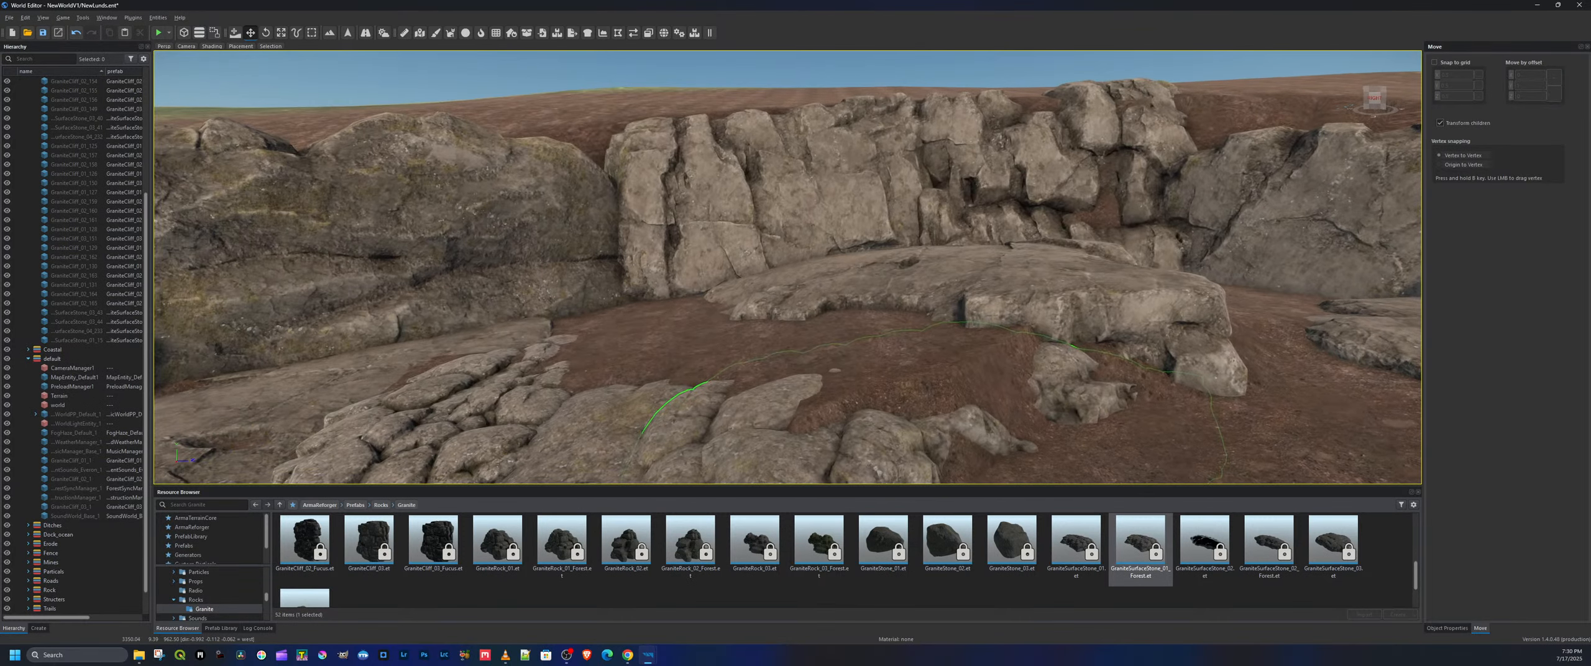
pyautogui.moveTo(1209, 433); pyautogui.dragTo(1205, 475, button='right')
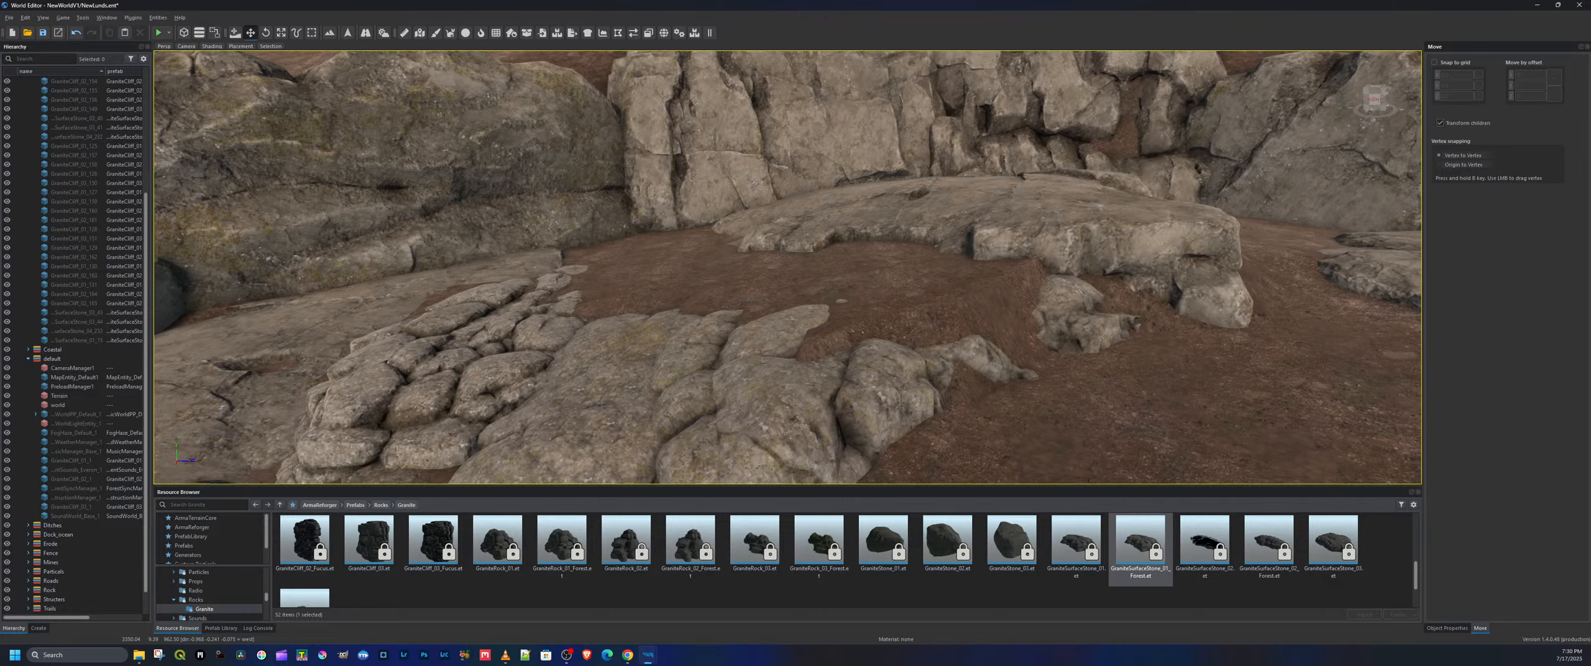
pyautogui.scroll(-1, 692, 565)
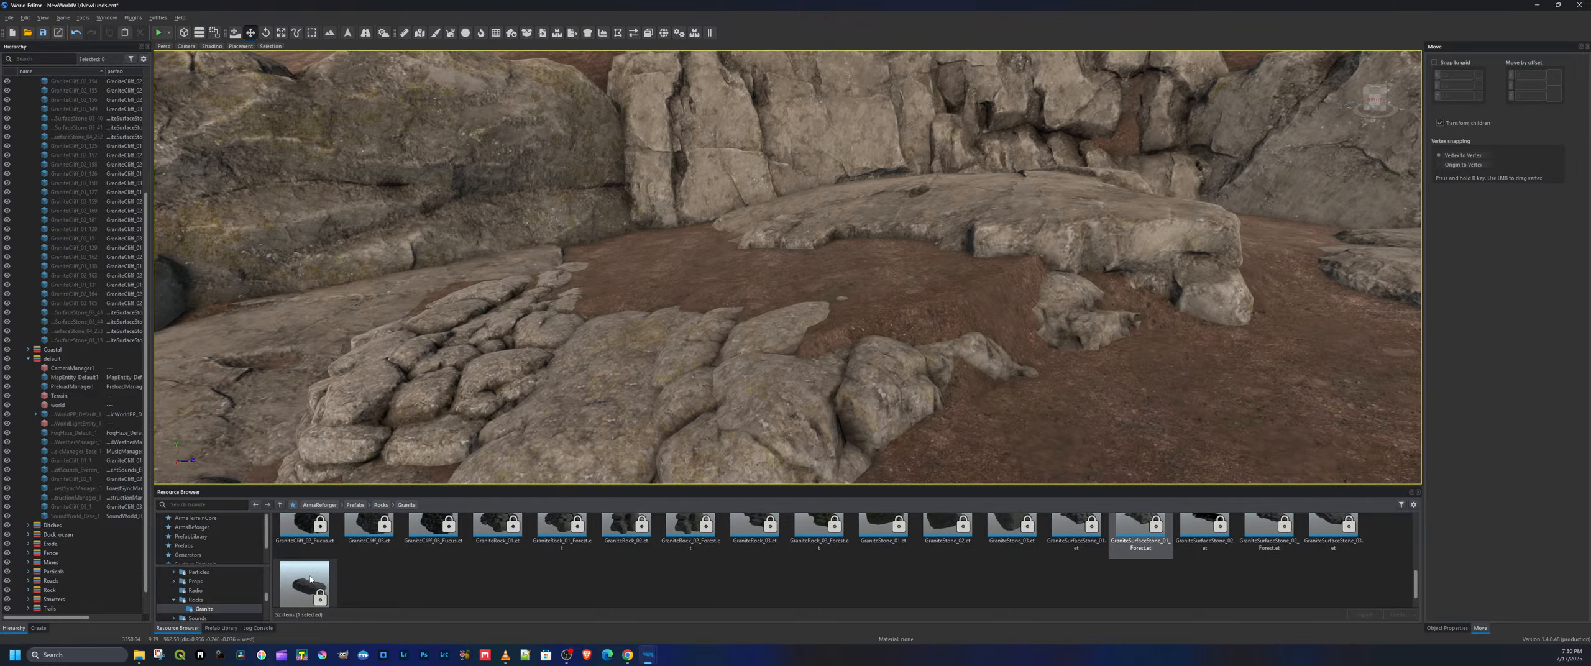
pyautogui.moveTo(310, 579); pyautogui.dragTo(1026, 385)
pyautogui.press('e')
pyautogui.press('w')
# Slide the new GraniteSurfaceStone_04 across the dirt away from the pool and raise it slightly
pyautogui.press('s')
pyautogui.moveTo(1026, 386); pyautogui.dragTo(870, 364, button='right')
pyautogui.moveTo(907, 403); pyautogui.dragTo(910, 404, button='right')
pyautogui.moveTo(849, 401); pyautogui.dragTo(896, 400)
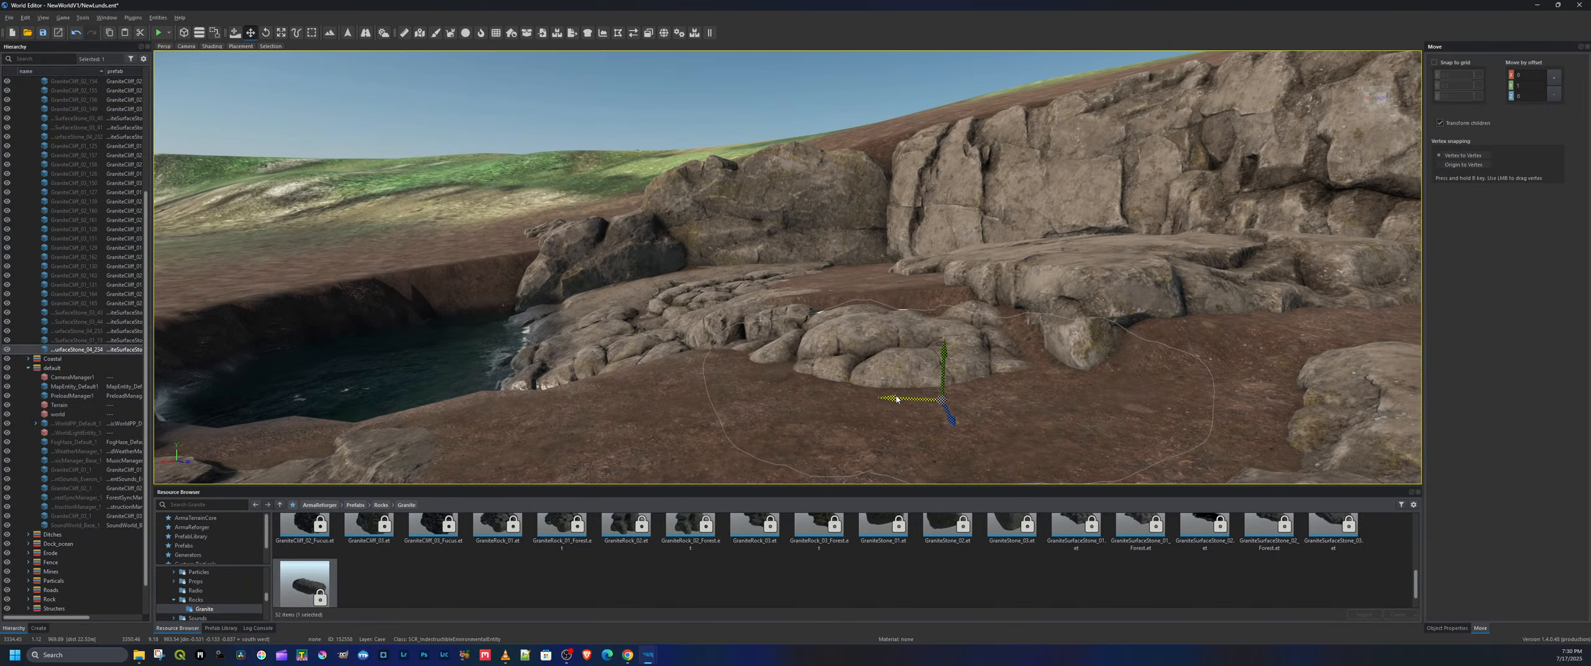
pyautogui.moveTo(944, 356); pyautogui.dragTo(946, 346)
# Raise the GraniteSurfaceStone_04 further so more of its rounded rock shows in front of the ledge
pyautogui.press('a')
pyautogui.moveTo(946, 345); pyautogui.dragTo(971, 398, button='right')
pyautogui.press('w')
pyautogui.press('q')
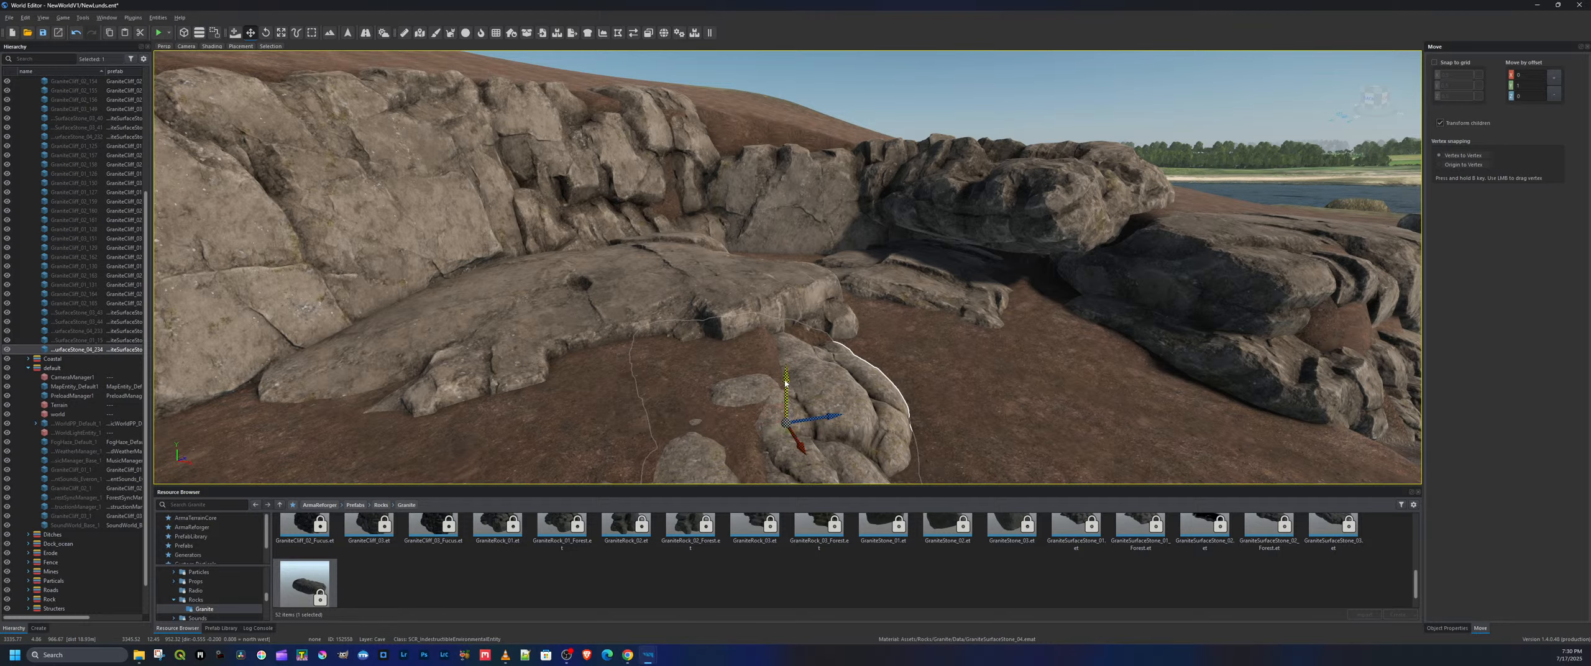
pyautogui.moveTo(786, 384); pyautogui.dragTo(785, 369)
pyautogui.moveTo(786, 370); pyautogui.dragTo(761, 371, button='right')
pyautogui.press('d')
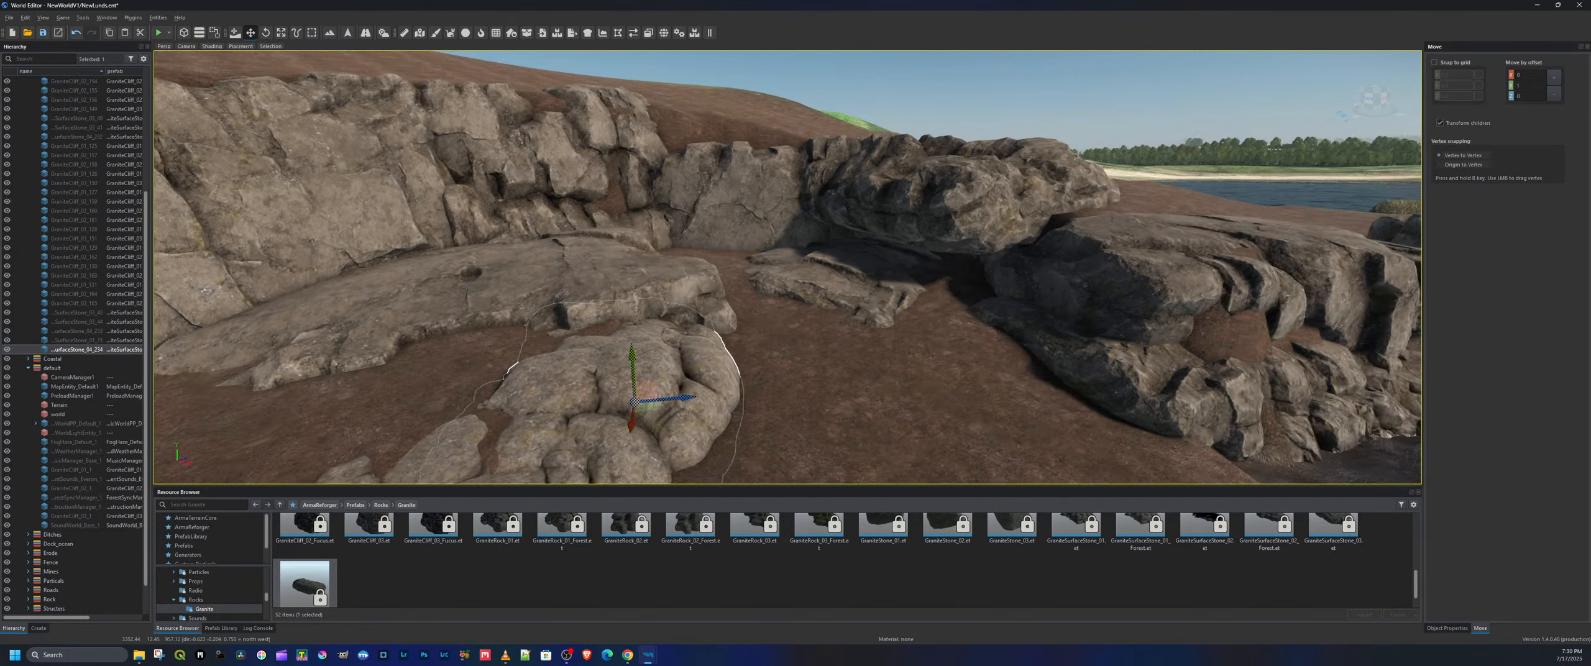
# Try a mossy GraniteSurfaceStone_02_Forest on the dirt strip behind the surface stones
pyautogui.scroll(1, 1206, 559)
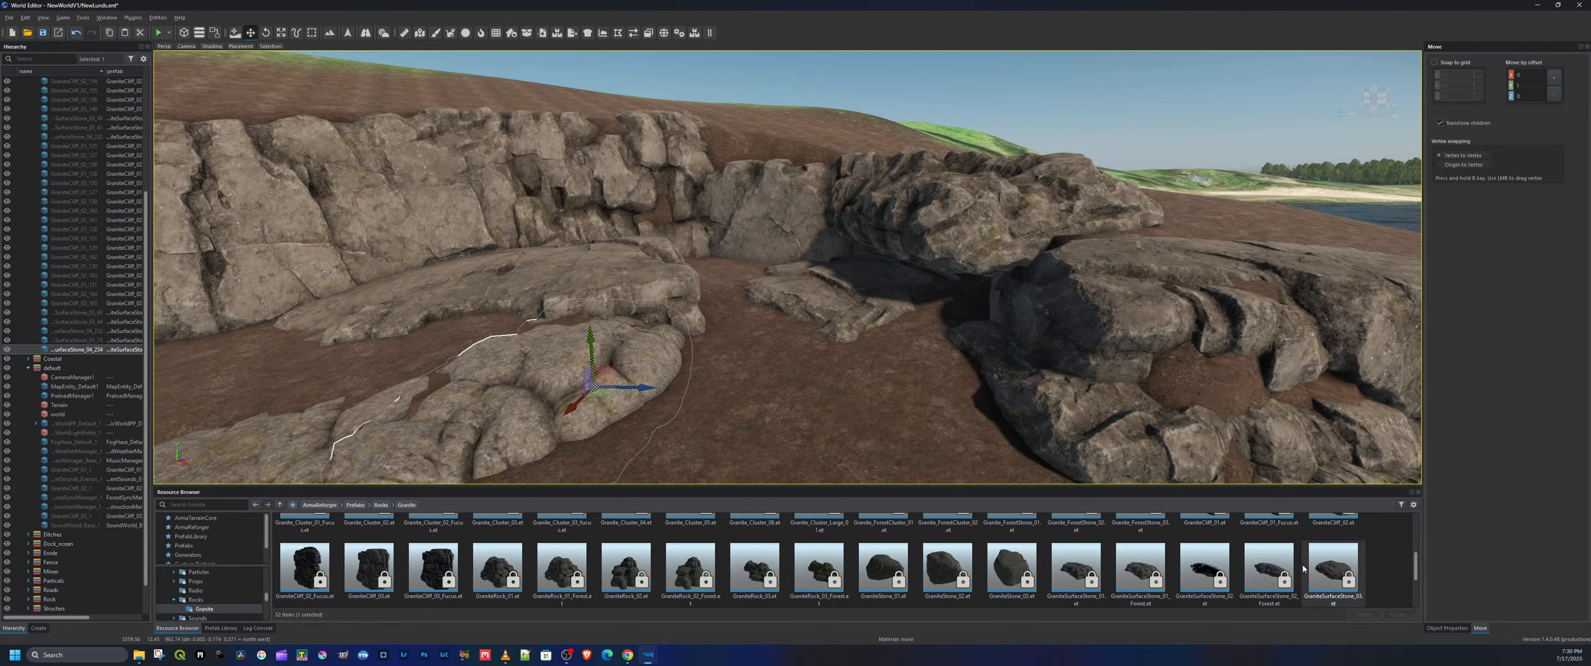
pyautogui.moveTo(1269, 570); pyautogui.dragTo(1273, 559)
pyautogui.moveTo(295, 375); pyautogui.dragTo(333, 385)
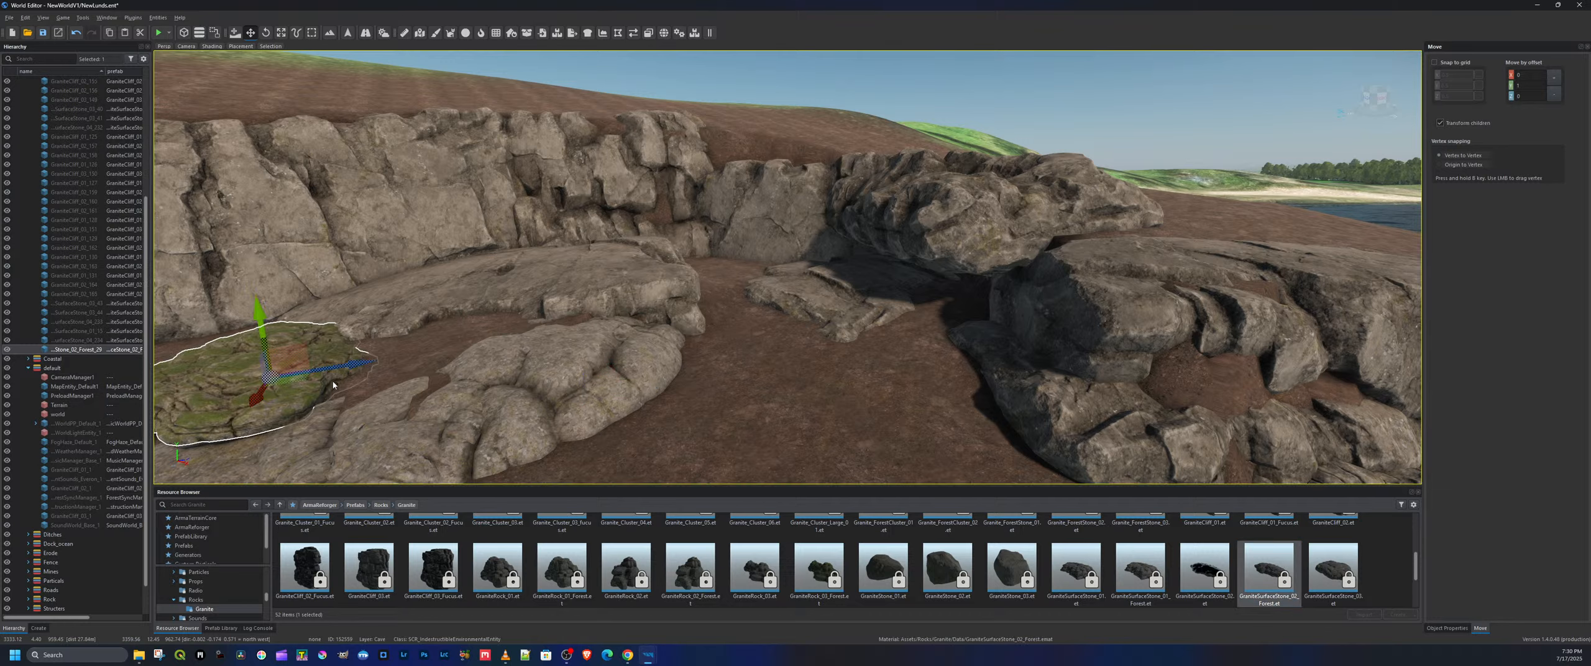
pyautogui.hotkey('ctrl', 'z')
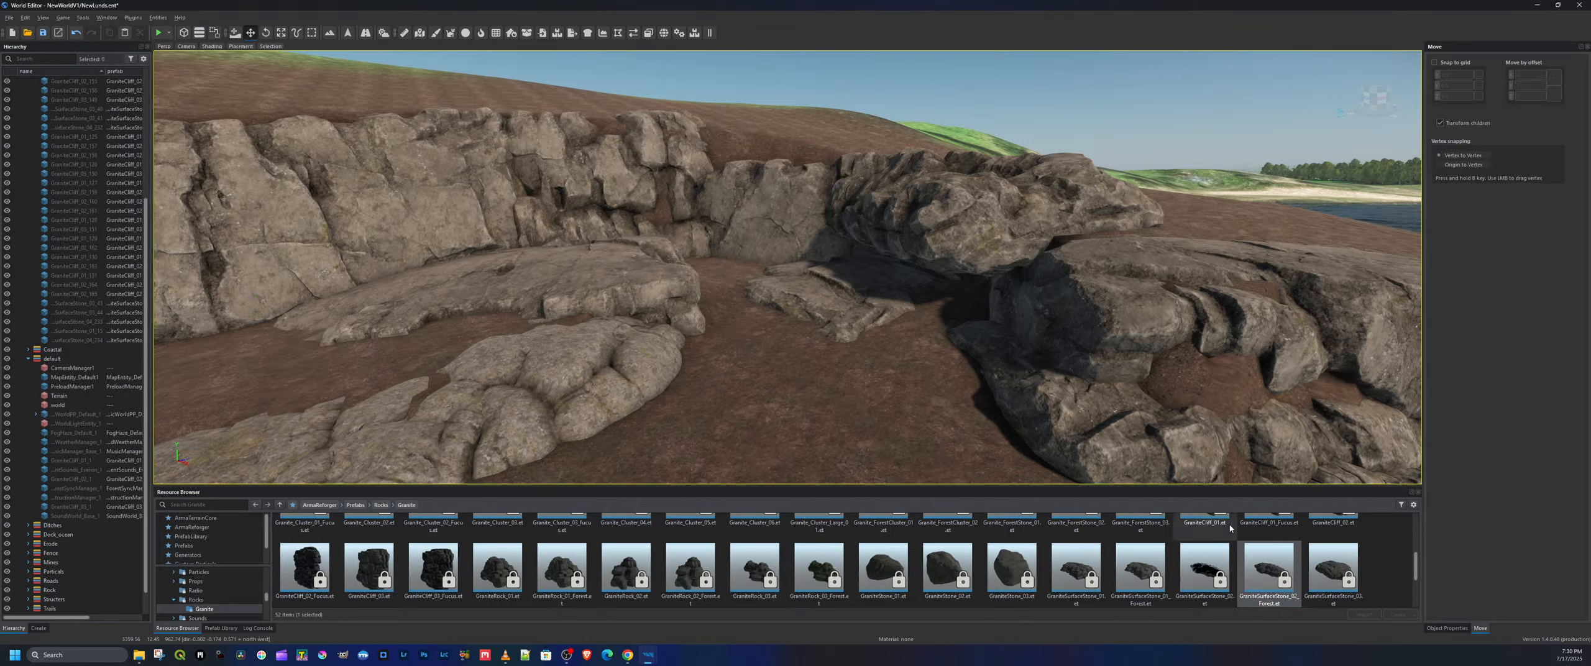
# Place a GraniteSurfaceStone_03 on the open dirt between the rounded stones and the cave, sunk into the ground
pyautogui.click(1340, 567)
pyautogui.moveTo(1339, 567); pyautogui.dragTo(382, 355)
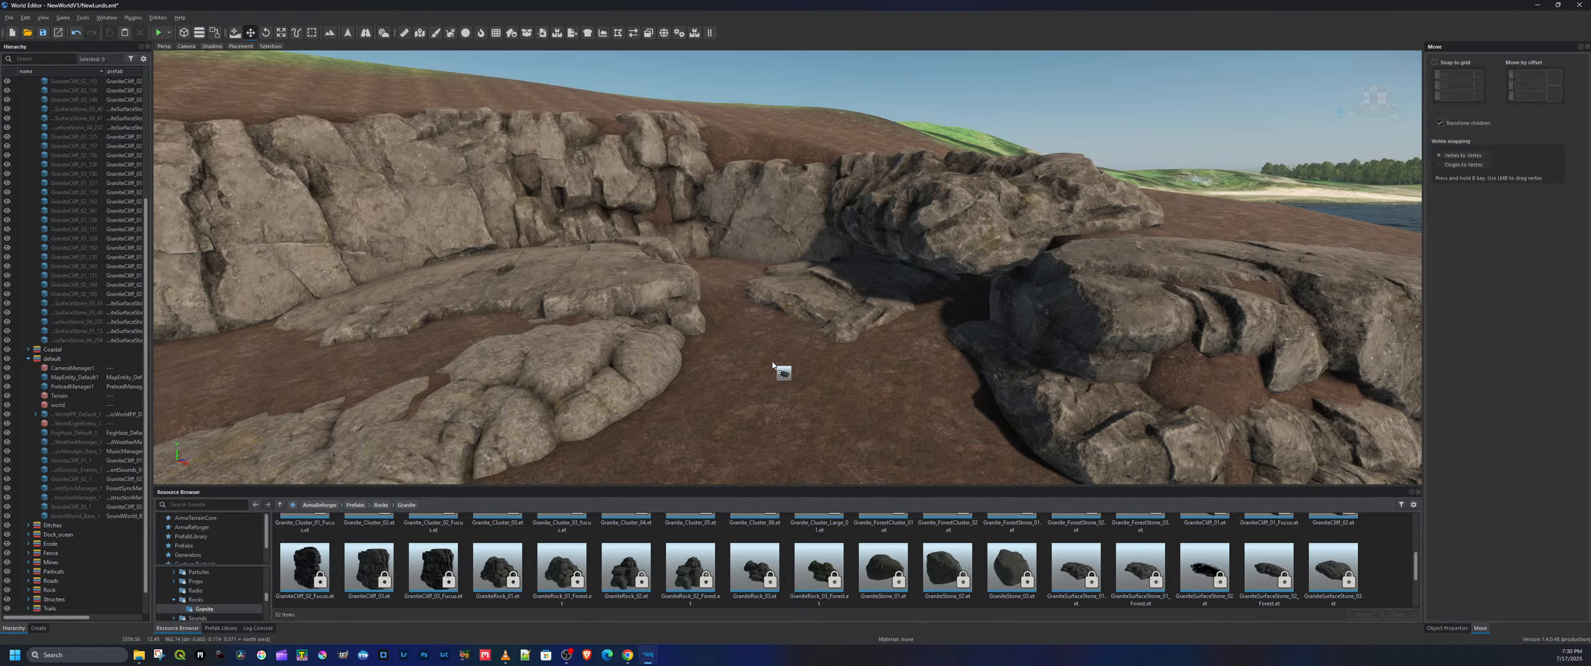
pyautogui.moveTo(773, 365); pyautogui.dragTo(782, 400)
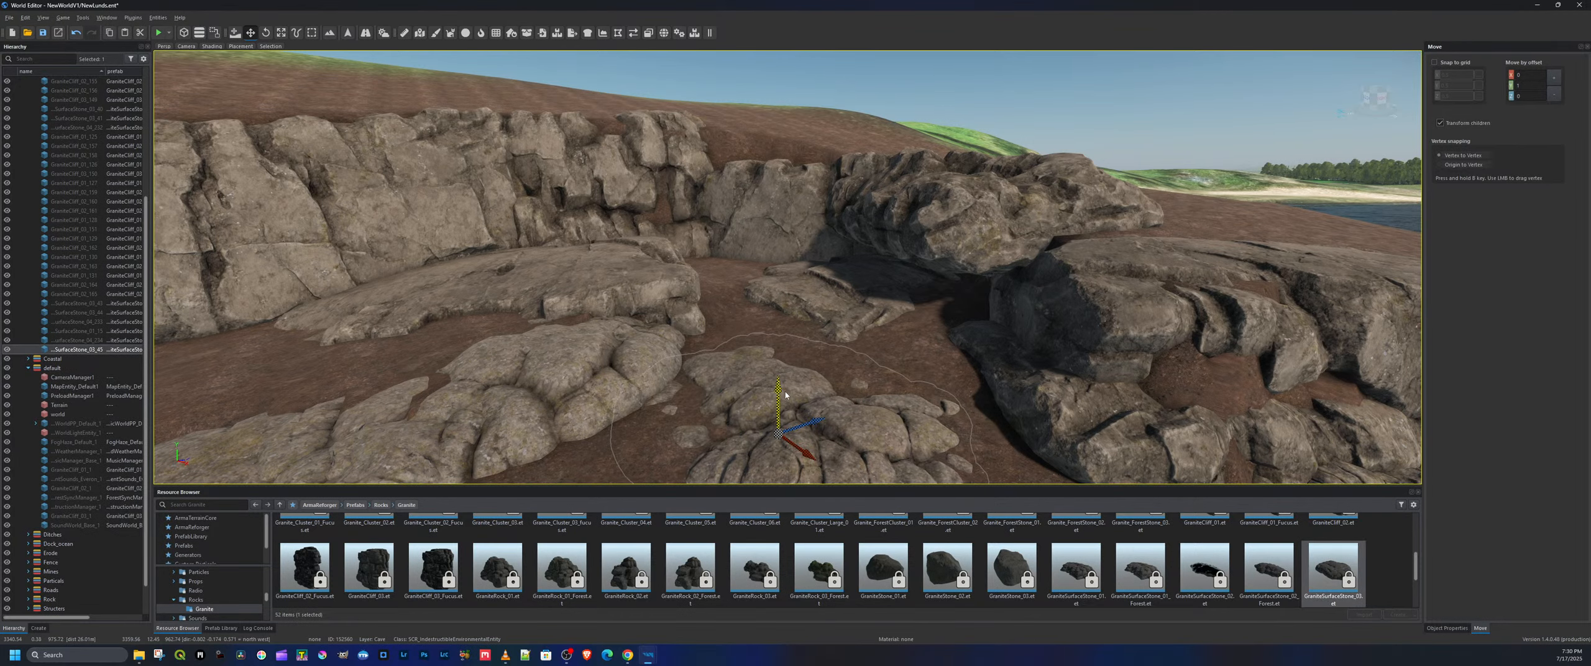
# Place a GraniteCliff_02 on the bare dirt between the pool ledge and the cliff wall, rotated to lie flat
pyautogui.moveTo(786, 399); pyautogui.dragTo(423, 423, button='right')
pyautogui.press('a')
pyautogui.press('s')
pyautogui.press('w')
pyautogui.scroll(1, 1350, 545)
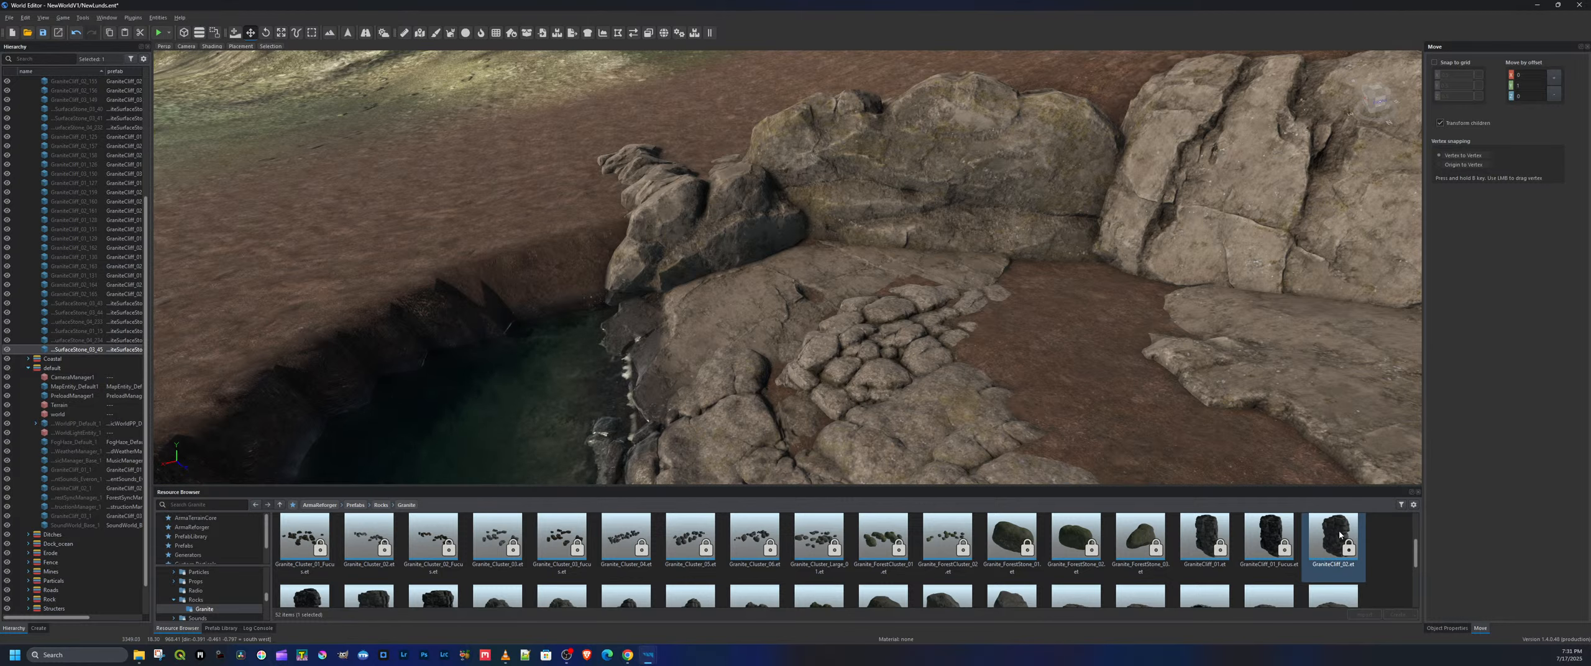
pyautogui.moveTo(1350, 544); pyautogui.dragTo(1059, 265)
pyautogui.press('e')
pyautogui.moveTo(1039, 373); pyautogui.dragTo(1110, 414)
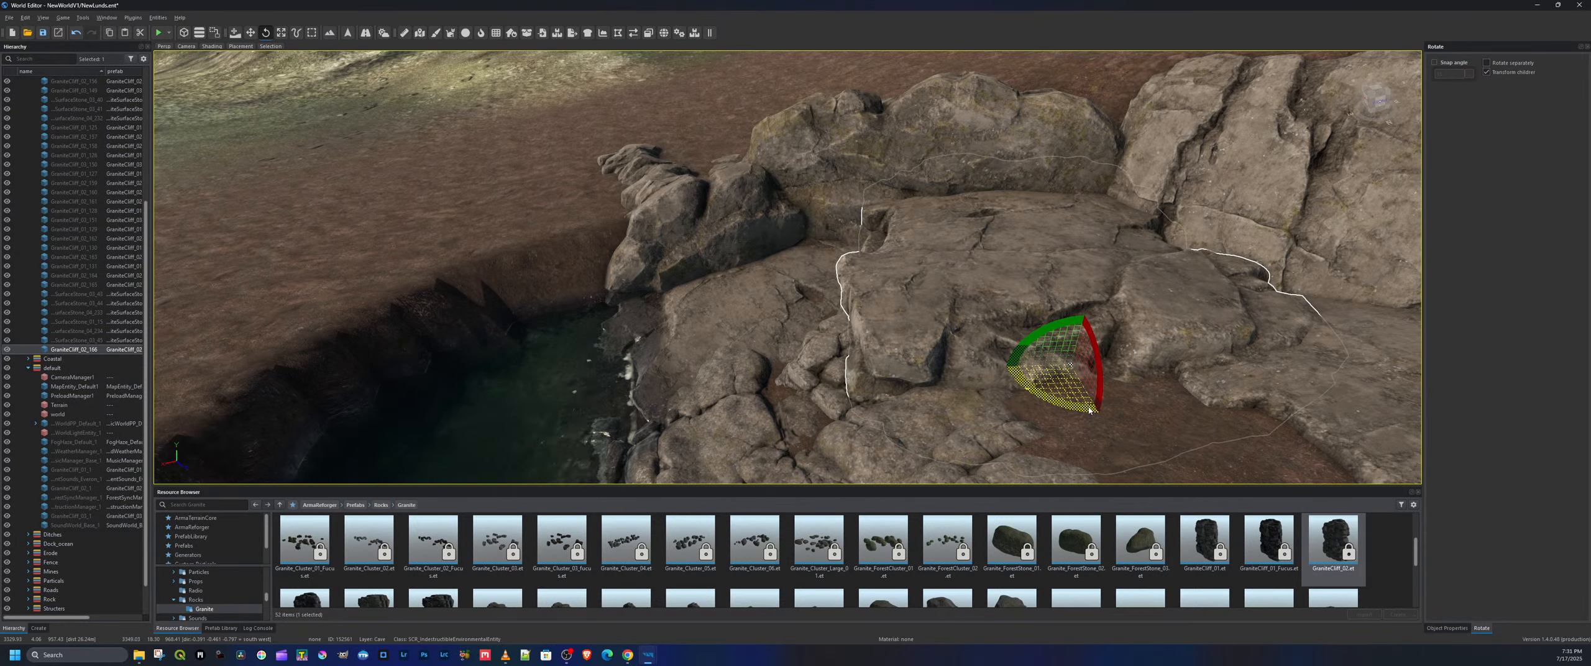
# Slide the flat GraniteCliff_02 over the dirt gap and sink it until it blends with the surrounding slabs and rounded stones
pyautogui.press('a')
pyautogui.moveTo(1110, 414); pyautogui.dragTo(1271, 382, button='right')
pyautogui.press('w')
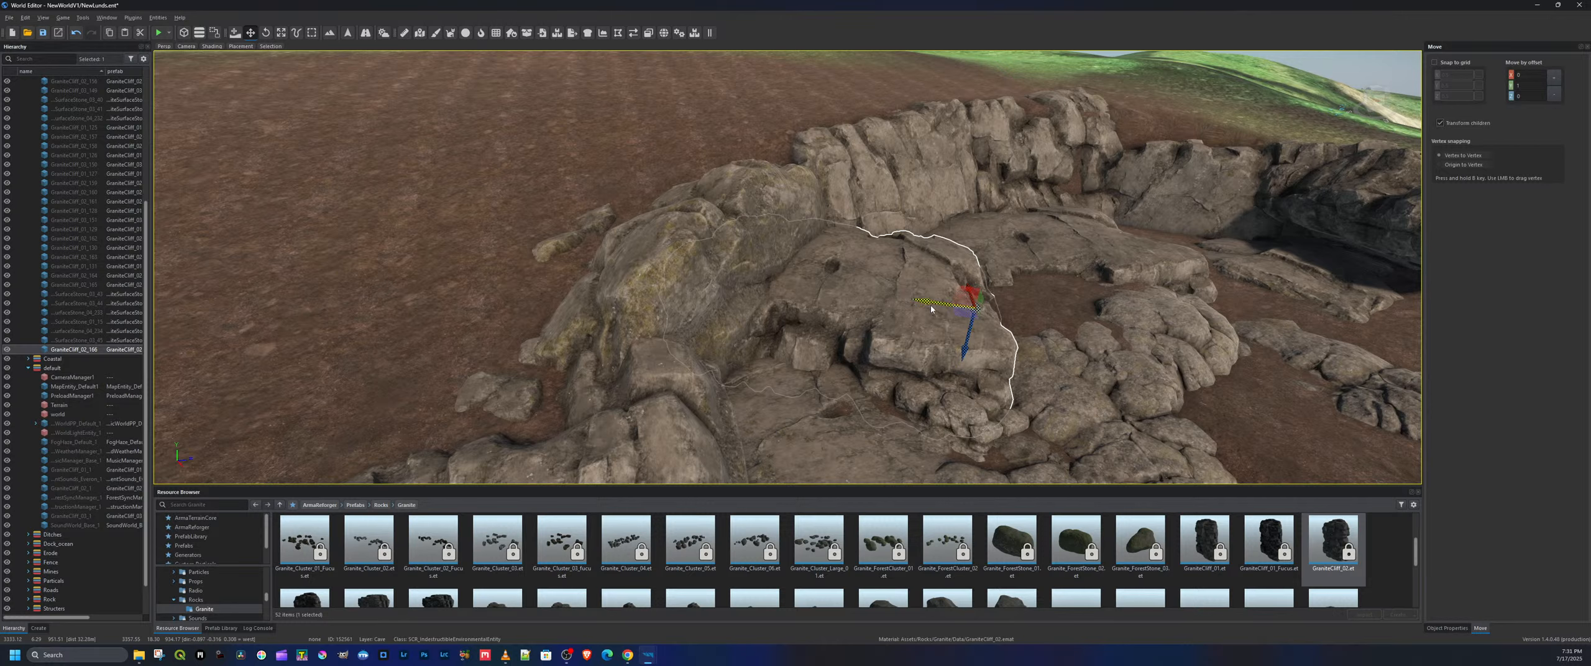
pyautogui.moveTo(931, 309); pyautogui.dragTo(1066, 306)
pyautogui.moveTo(1090, 367)
pyautogui.mouseDown()
pyautogui.moveTo(1080, 392)
pyautogui.moveTo(1082, 365)
pyautogui.mouseUp()
pyautogui.press('e')
pyautogui.press('w')
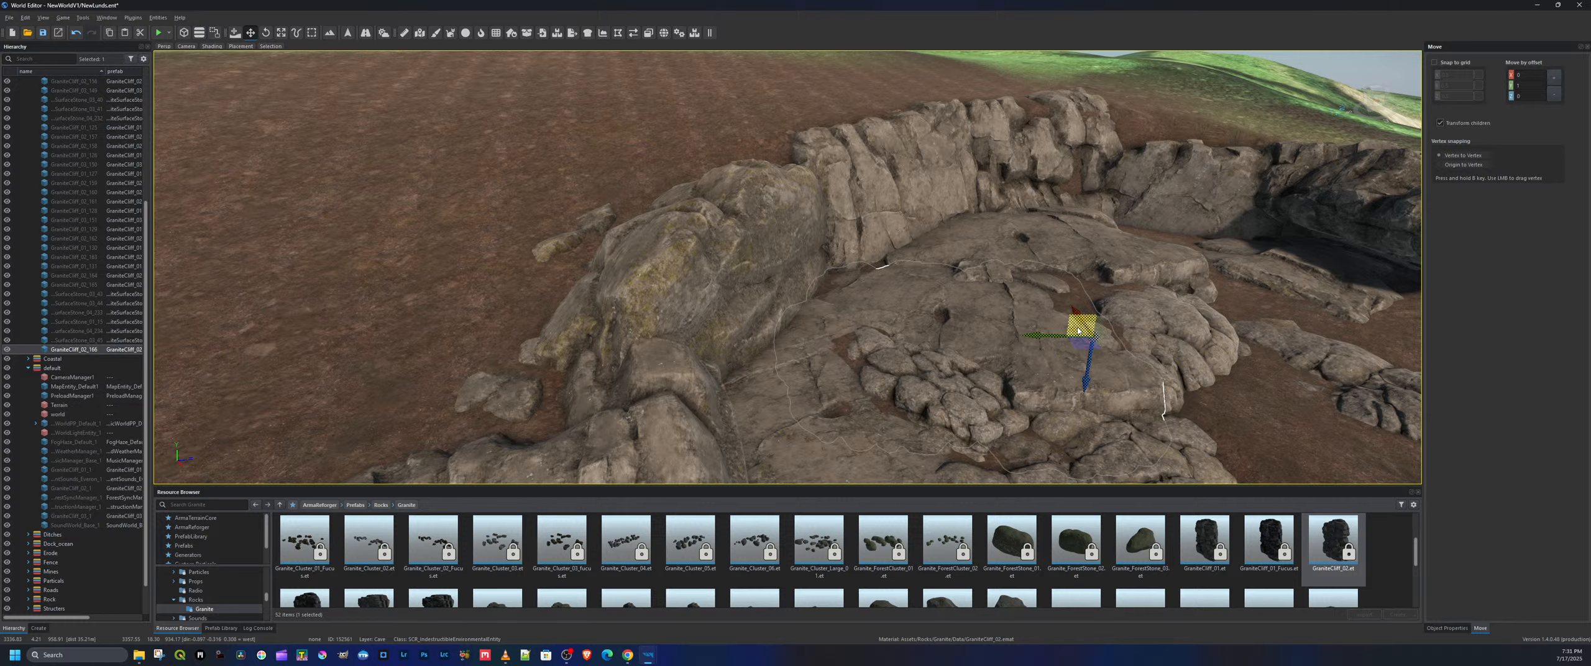
pyautogui.moveTo(1056, 339); pyautogui.dragTo(1038, 341)
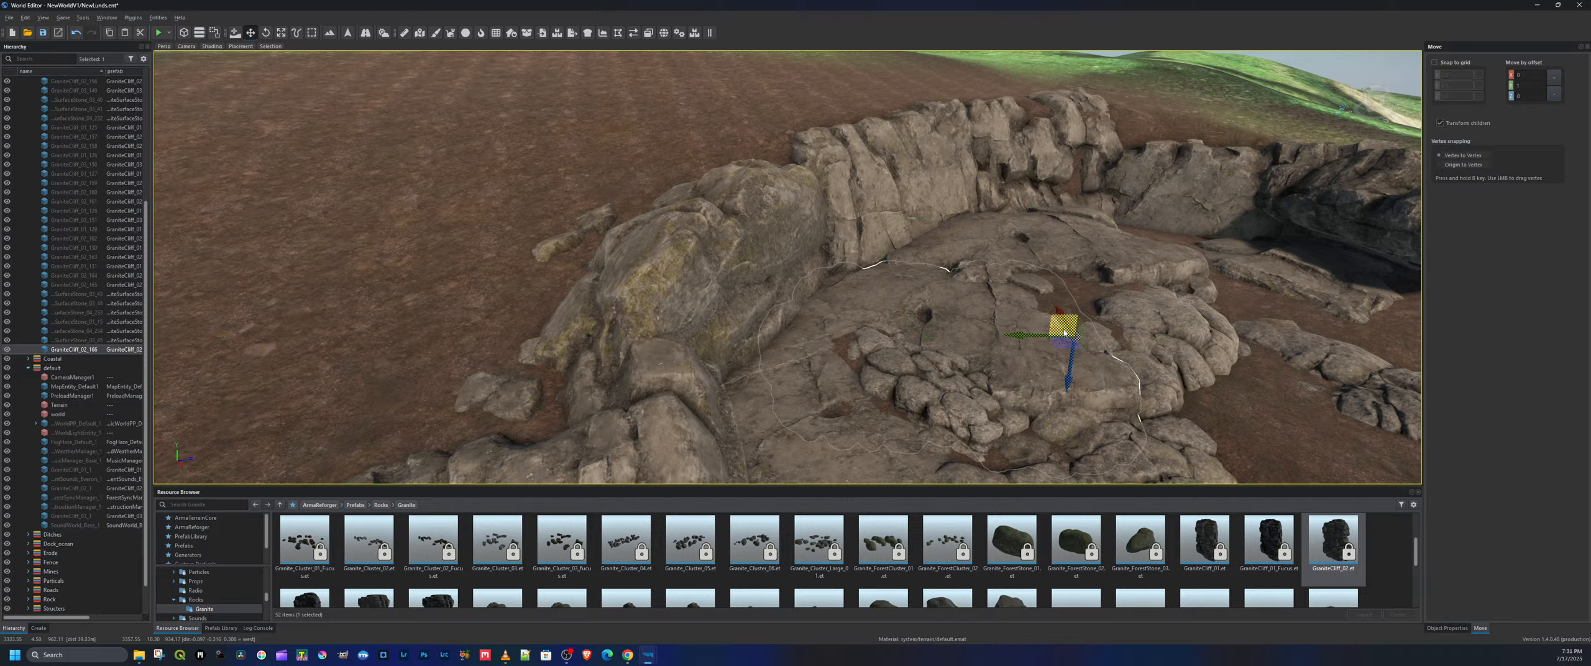
pyautogui.moveTo(1073, 367); pyautogui.dragTo(1074, 362)
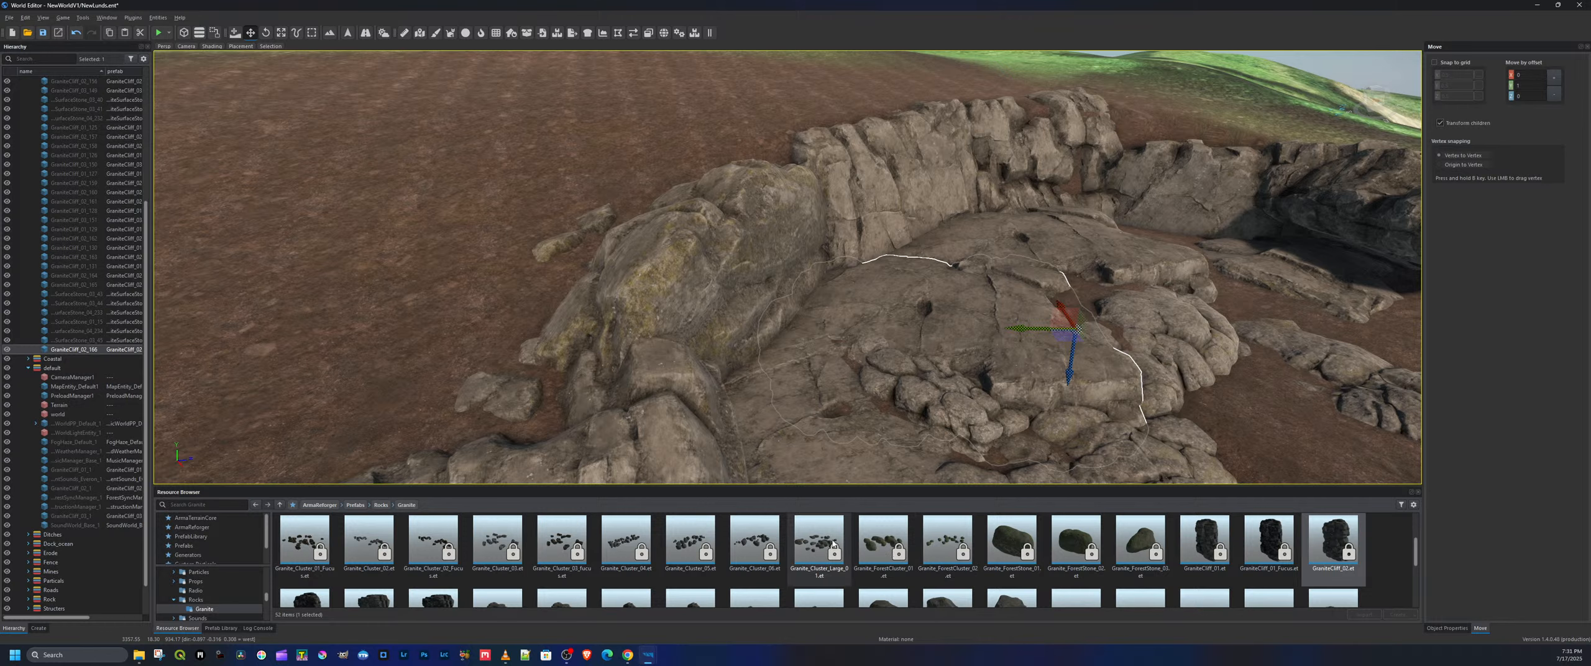
# Place a GraniteRock_01 over the hole in the flat cliff slab, scale it down and lower it into the hole
pyautogui.scroll(-2, 820, 559)
pyautogui.click(499, 570)
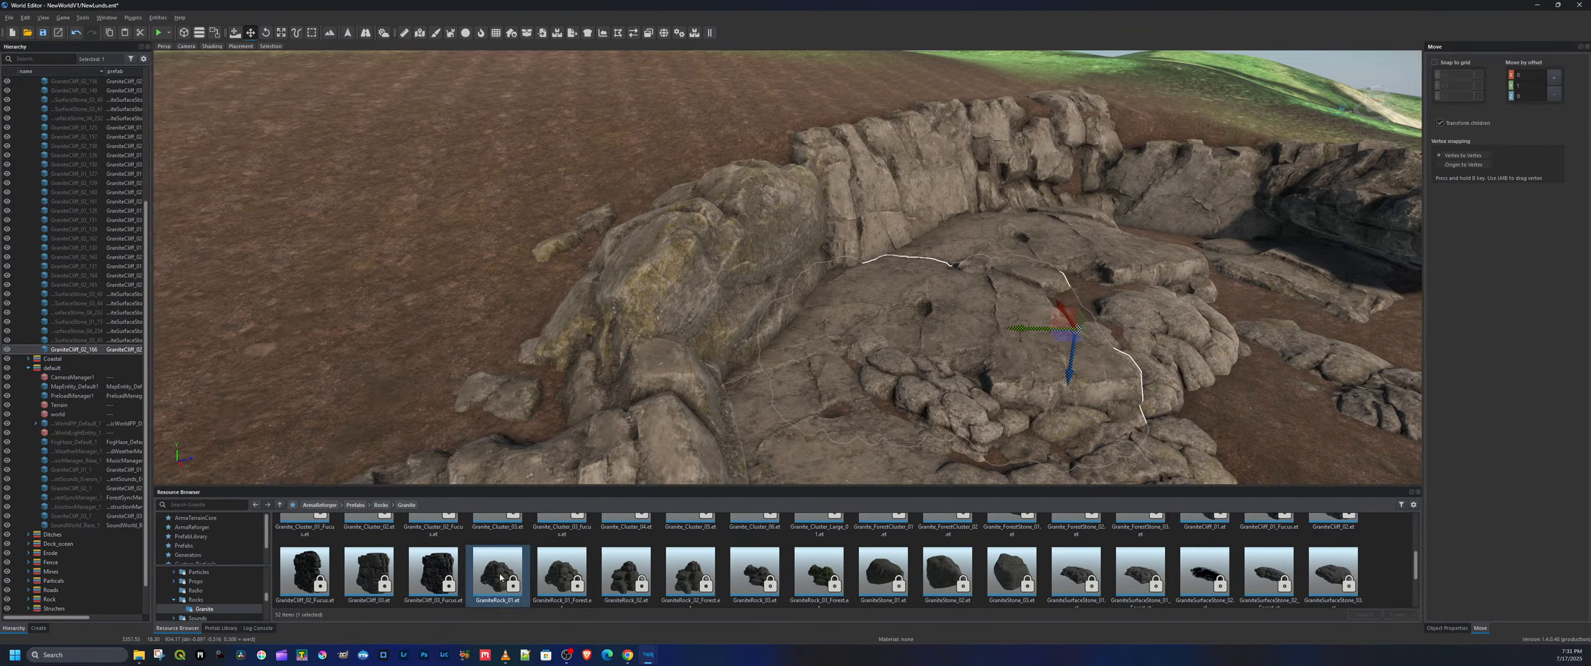
pyautogui.scroll(-1, 499, 571)
pyautogui.moveTo(496, 564); pyautogui.dragTo(925, 315)
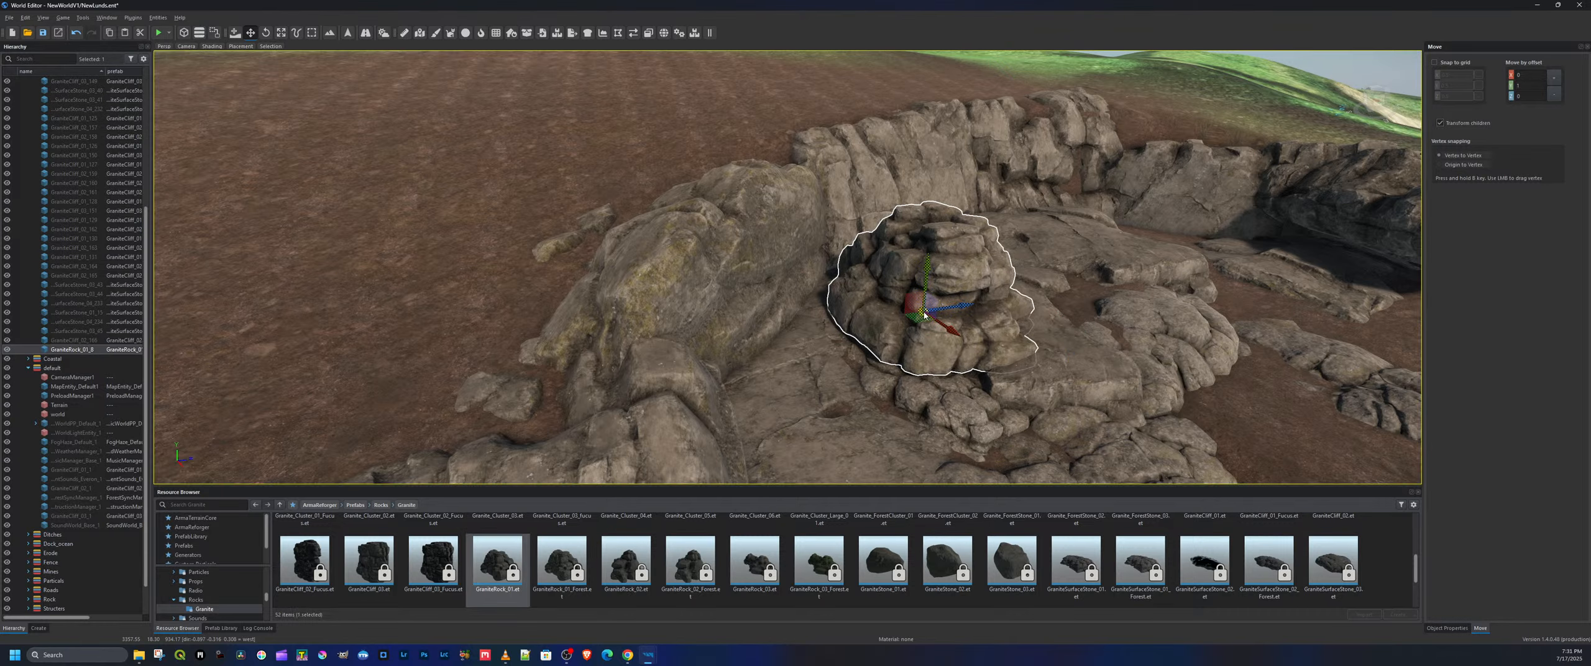
pyautogui.press('r')
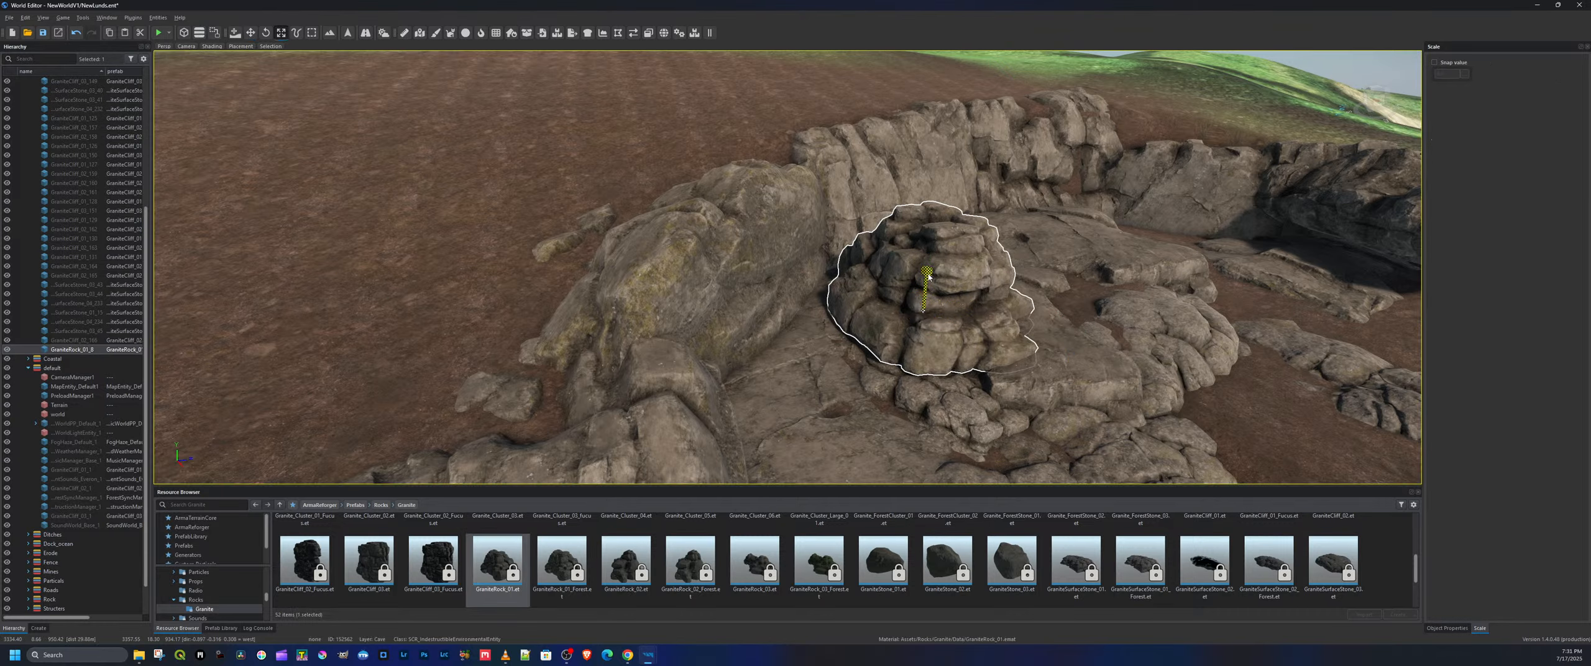
pyautogui.moveTo(928, 276)
pyautogui.mouseDown()
pyautogui.moveTo(937, 303)
pyautogui.moveTo(927, 285)
pyautogui.mouseUp()
pyautogui.press('w')
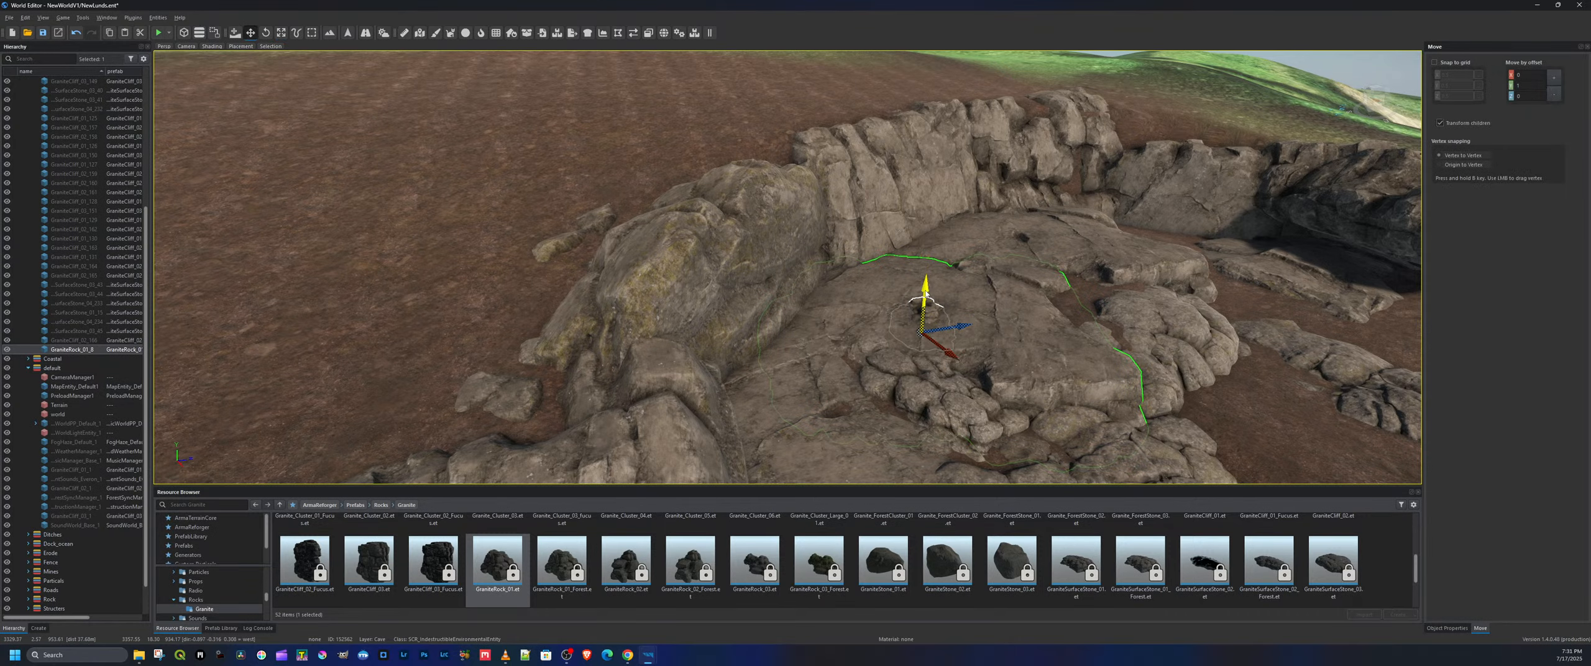
# Rotate the small GraniteRock_01 in the slab's hole and readjust its height and size
pyautogui.press('w')
pyautogui.moveTo(927, 285); pyautogui.dragTo(851, 334, button='right')
pyautogui.press('s')
pyautogui.press('w')
pyautogui.press('d')
pyautogui.press('e')
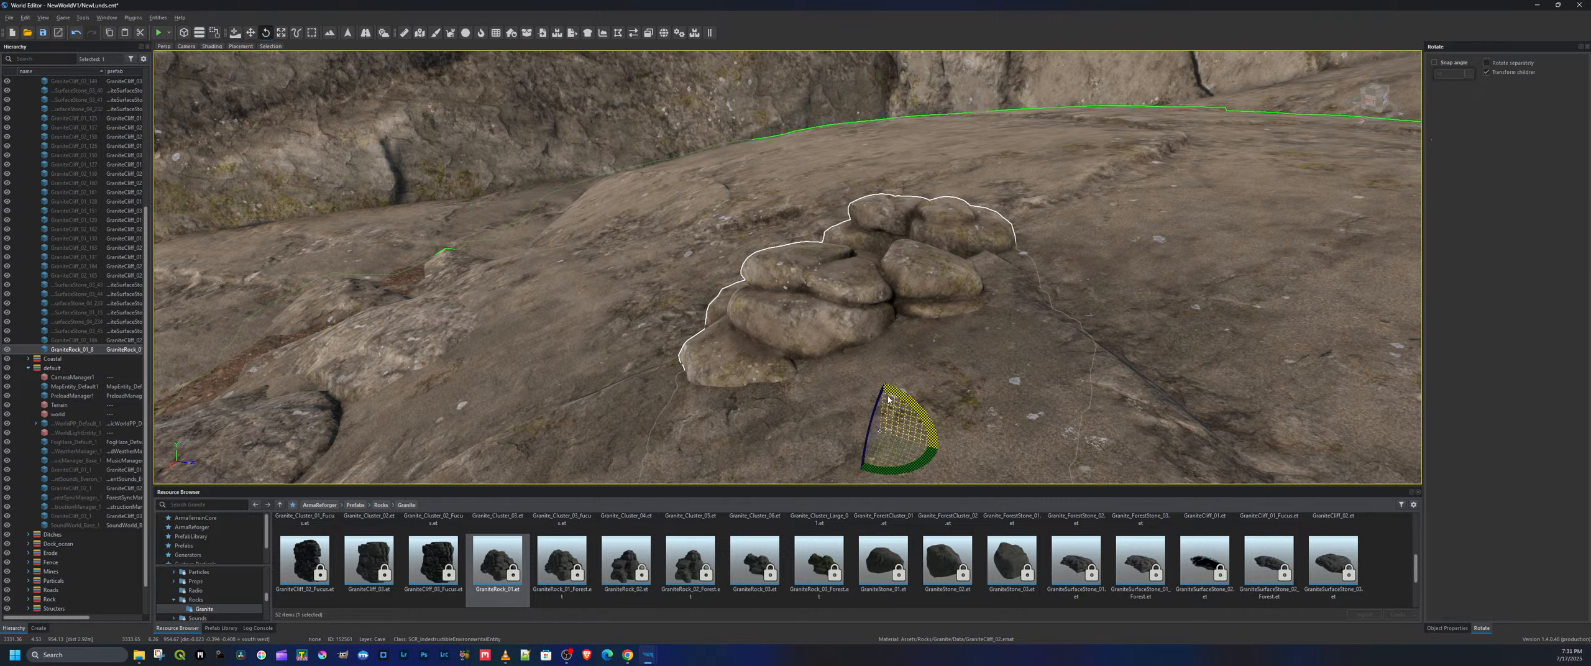
pyautogui.moveTo(882, 390); pyautogui.dragTo(1019, 361)
pyautogui.press('w')
pyautogui.press('r')
pyautogui.press('w')
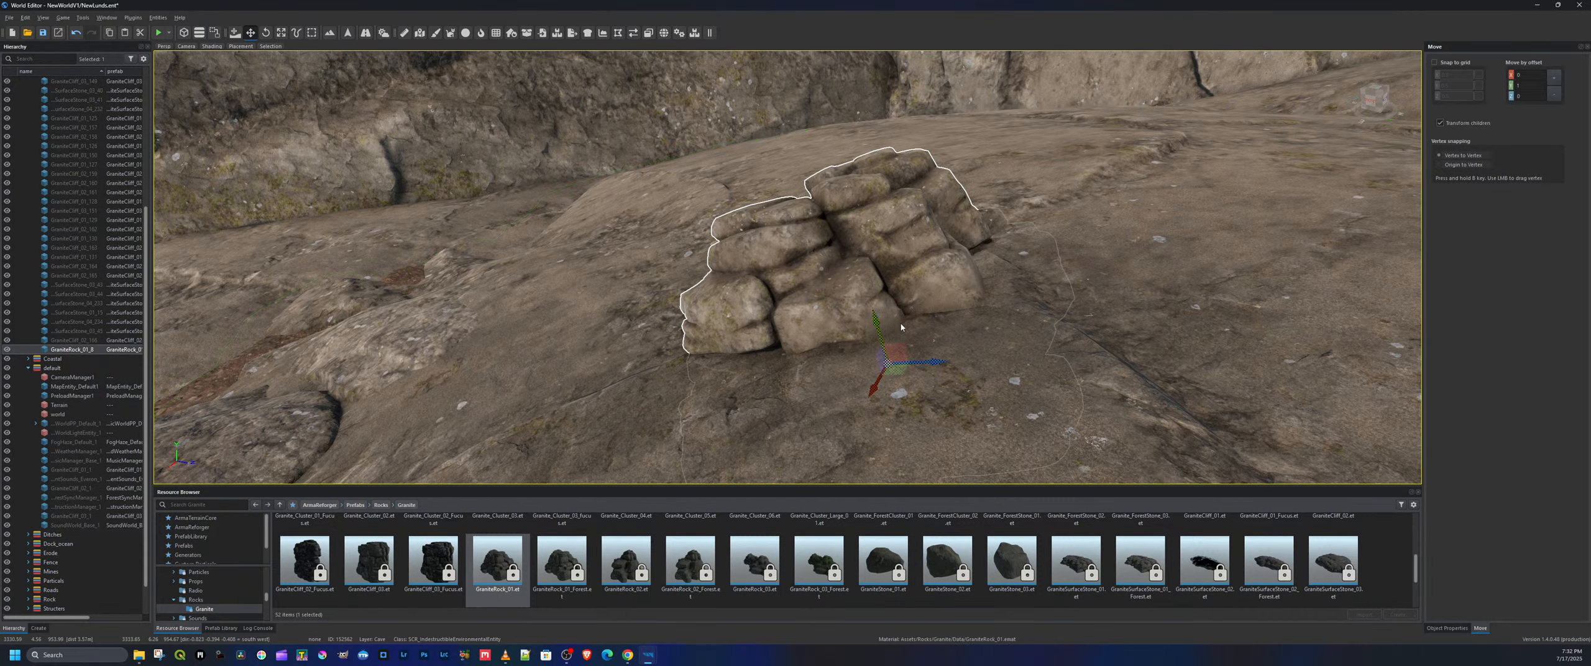
# Tilt the GraniteRock_01 slightly and sink it until only its uppermost stones protrude from the slab
pyautogui.press('a')
pyautogui.moveTo(1034, 359); pyautogui.dragTo(1218, 336, button='right')
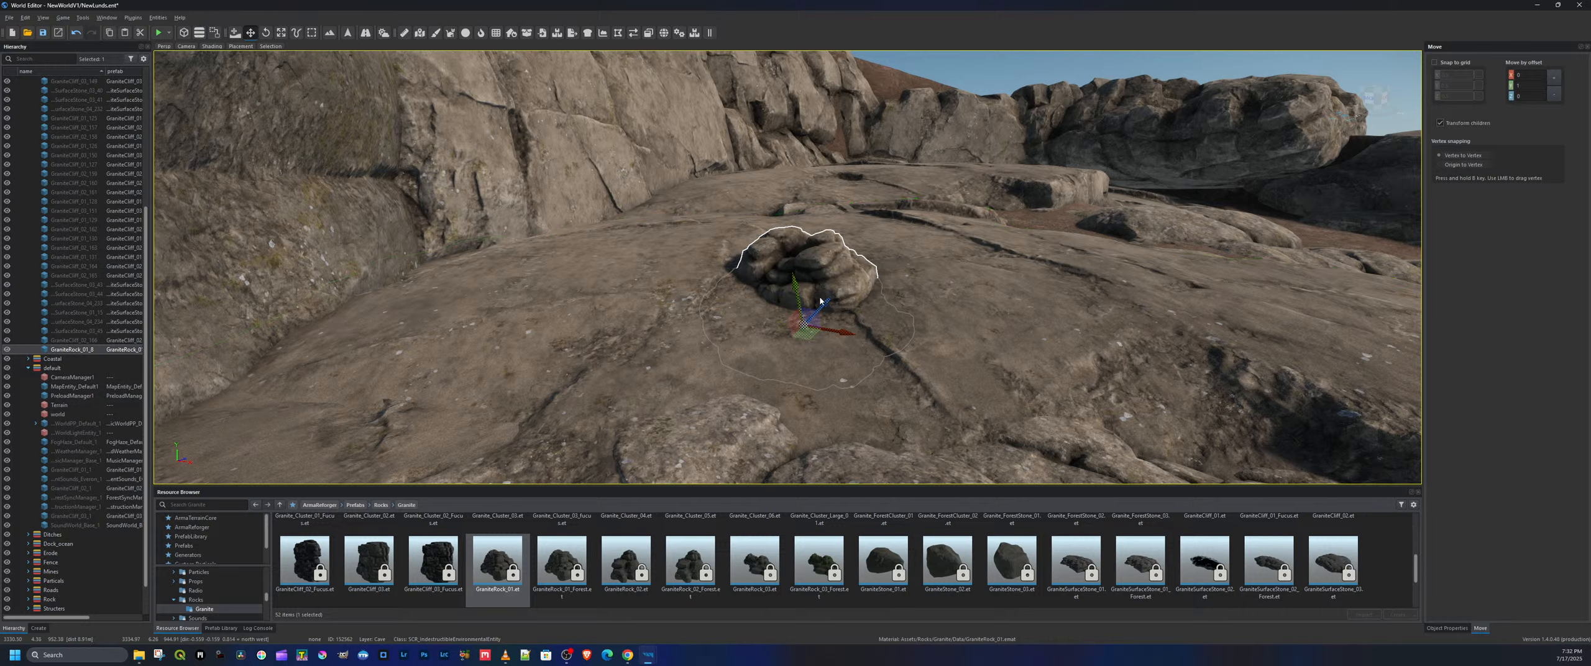
pyautogui.press('e')
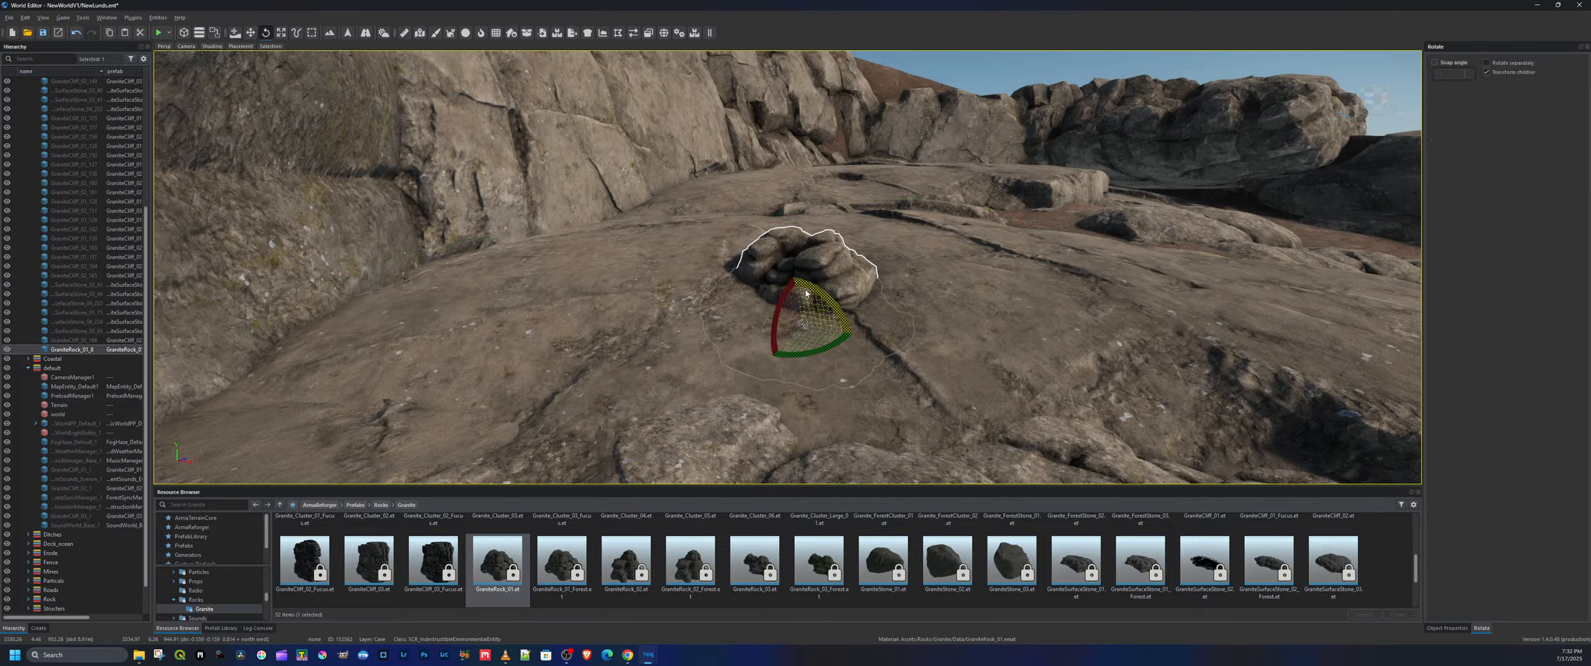
pyautogui.moveTo(805, 293); pyautogui.dragTo(801, 270)
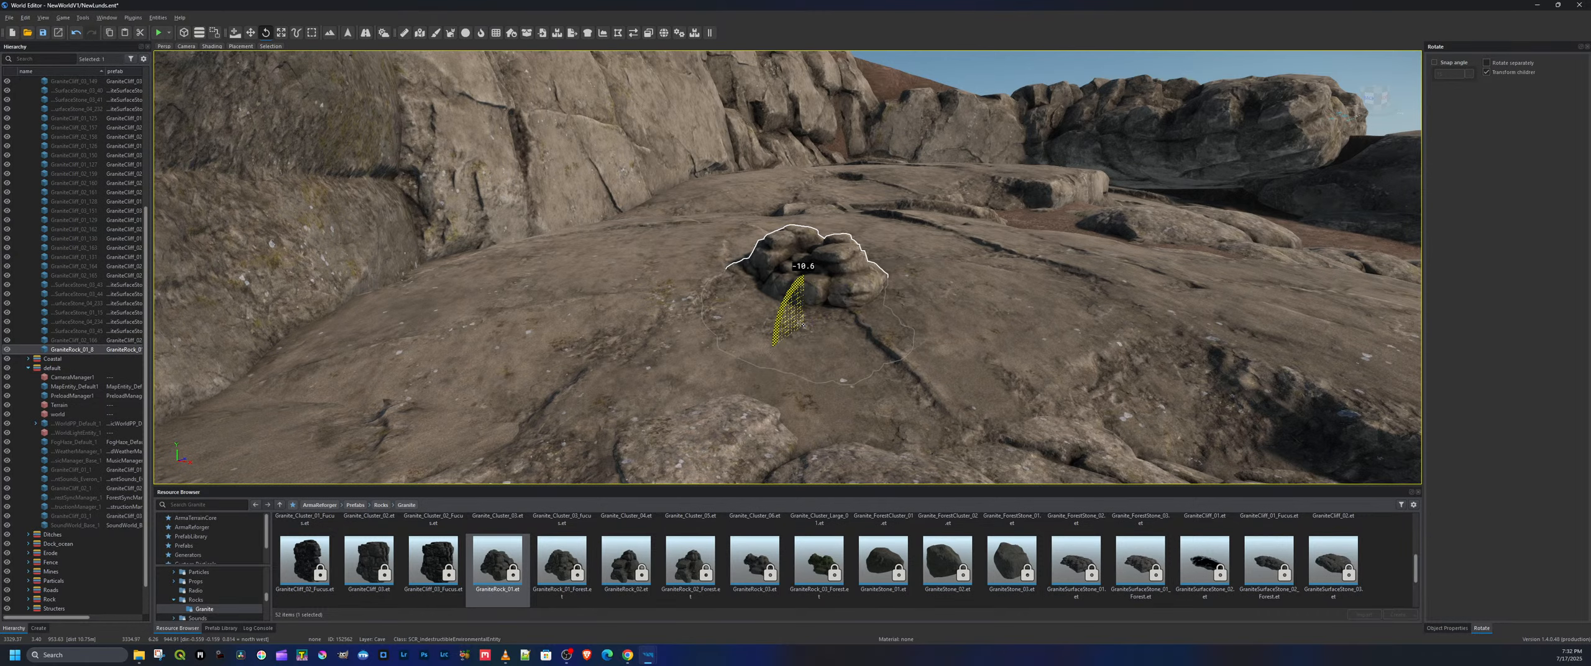
pyautogui.moveTo(873, 296)
pyautogui.mouseDown(button='right')
pyautogui.moveTo(964, 292)
pyautogui.moveTo(874, 305)
pyautogui.mouseUp(button='right')
pyautogui.moveTo(870, 371); pyautogui.dragTo(859, 331, button='right')
pyautogui.scroll(-3, 859, 330)
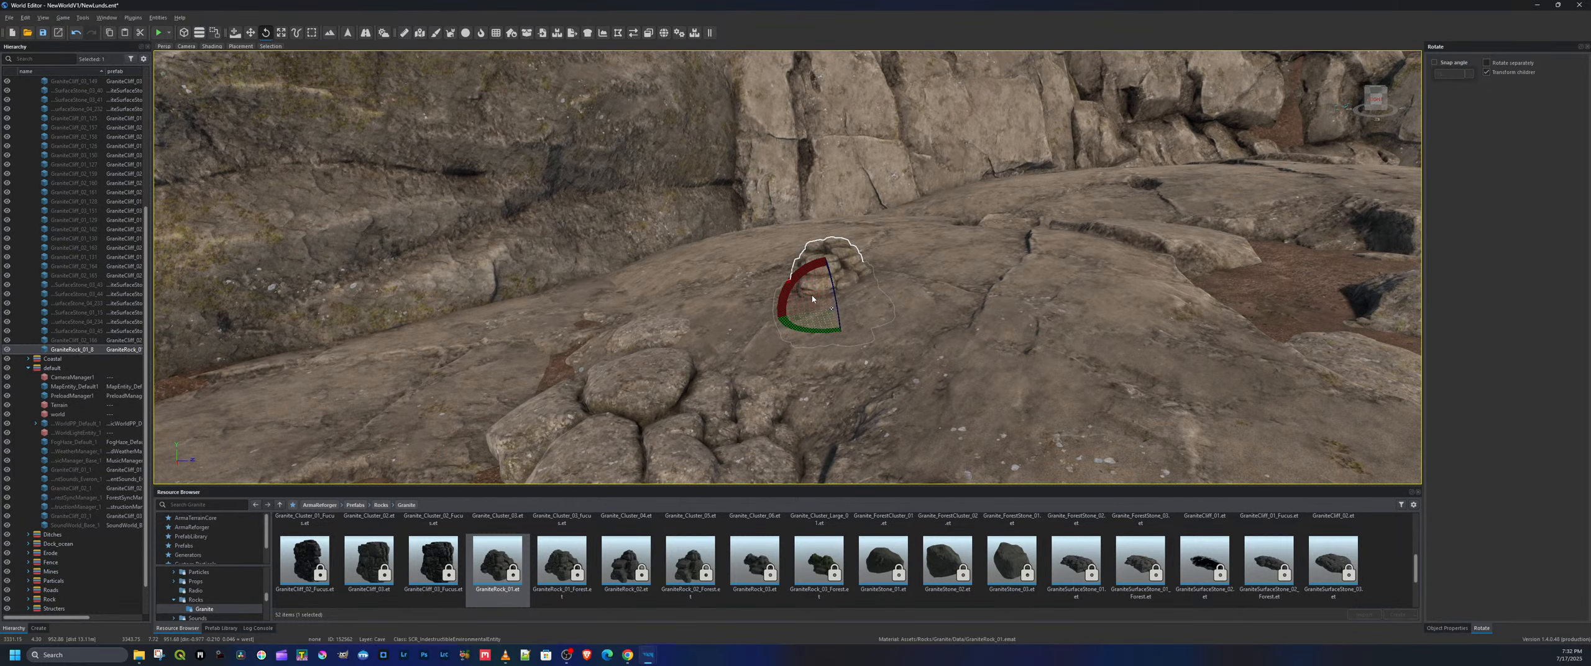
pyautogui.press('w')
pyautogui.moveTo(825, 265); pyautogui.dragTo(833, 286)
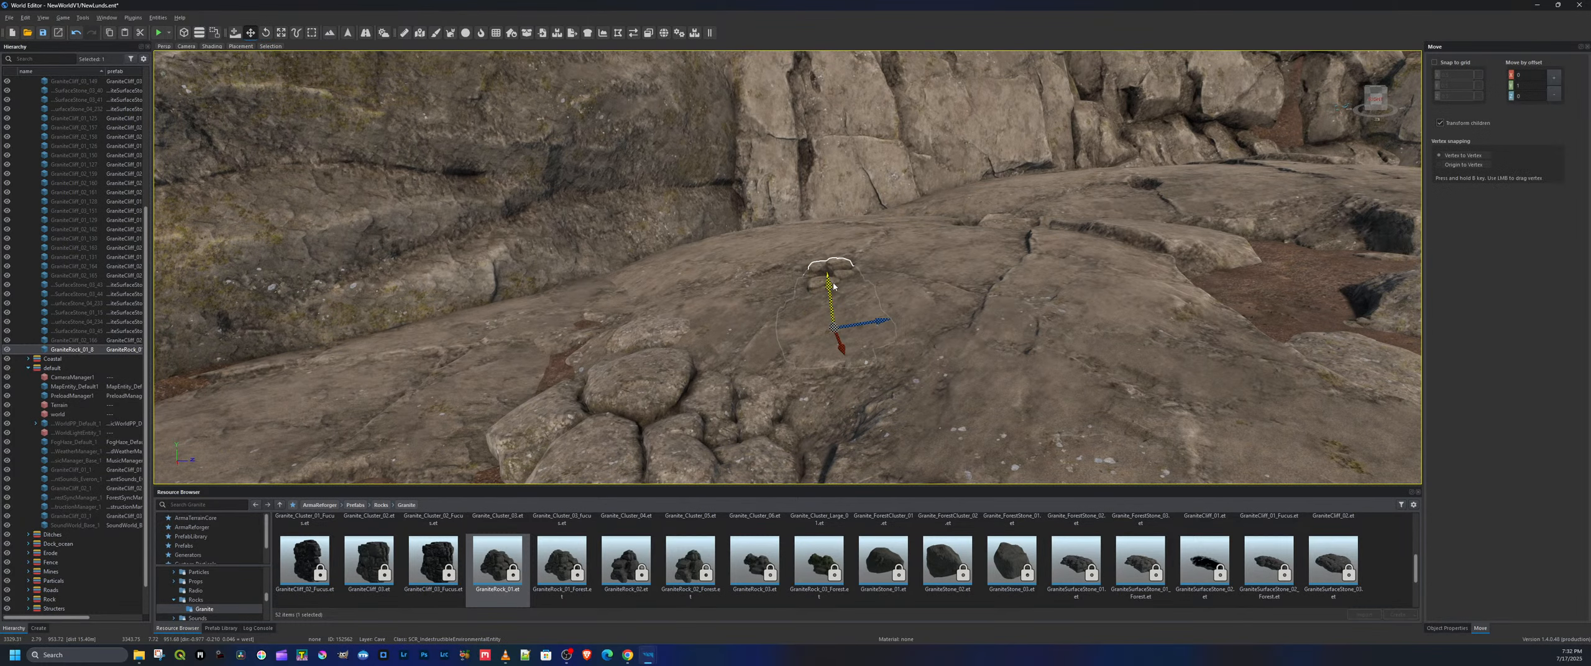
# Place a GraniteSurfaceStone_04 over the other hole in the slab, scale it down to the hole's size and rotate it
pyautogui.press('w')
pyautogui.moveTo(839, 288); pyautogui.dragTo(920, 298, button='right')
pyautogui.press('s')
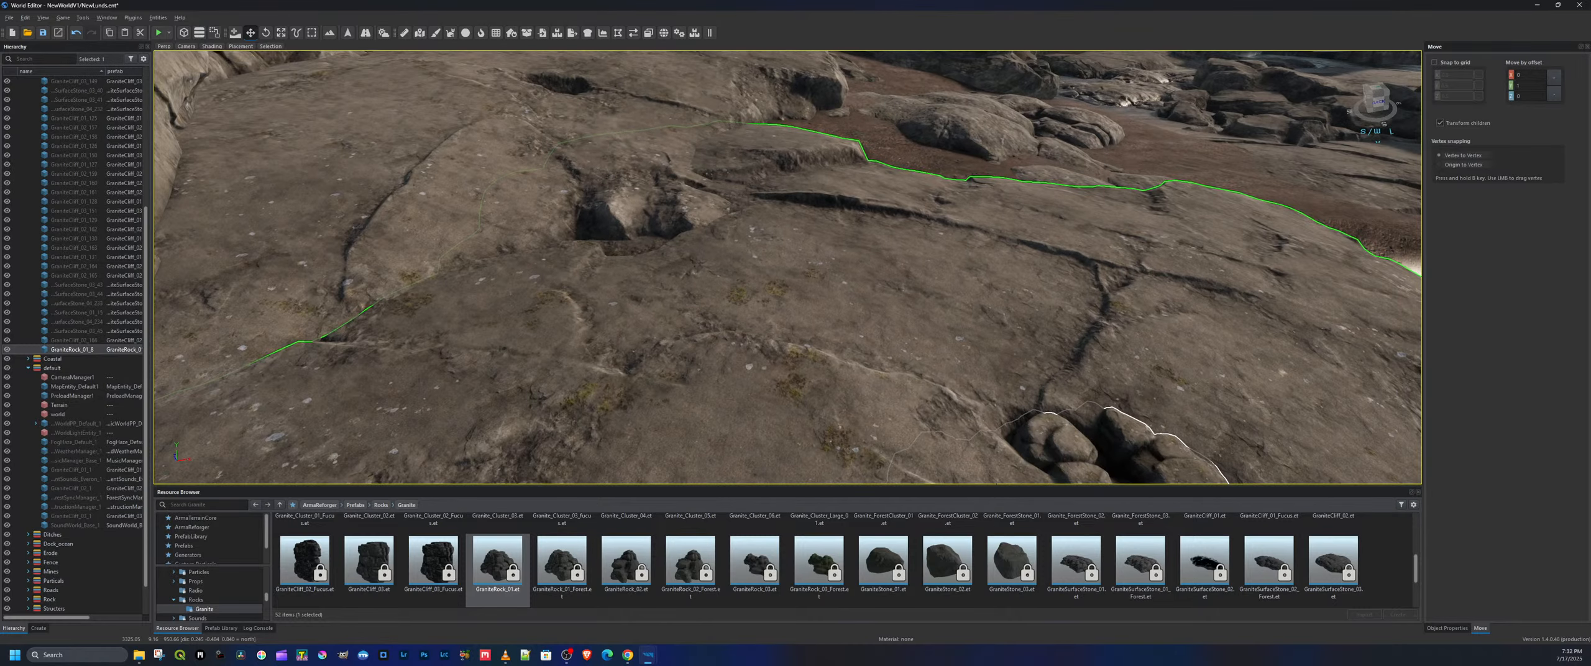
pyautogui.click(1340, 564)
pyautogui.scroll(-2, 1335, 562)
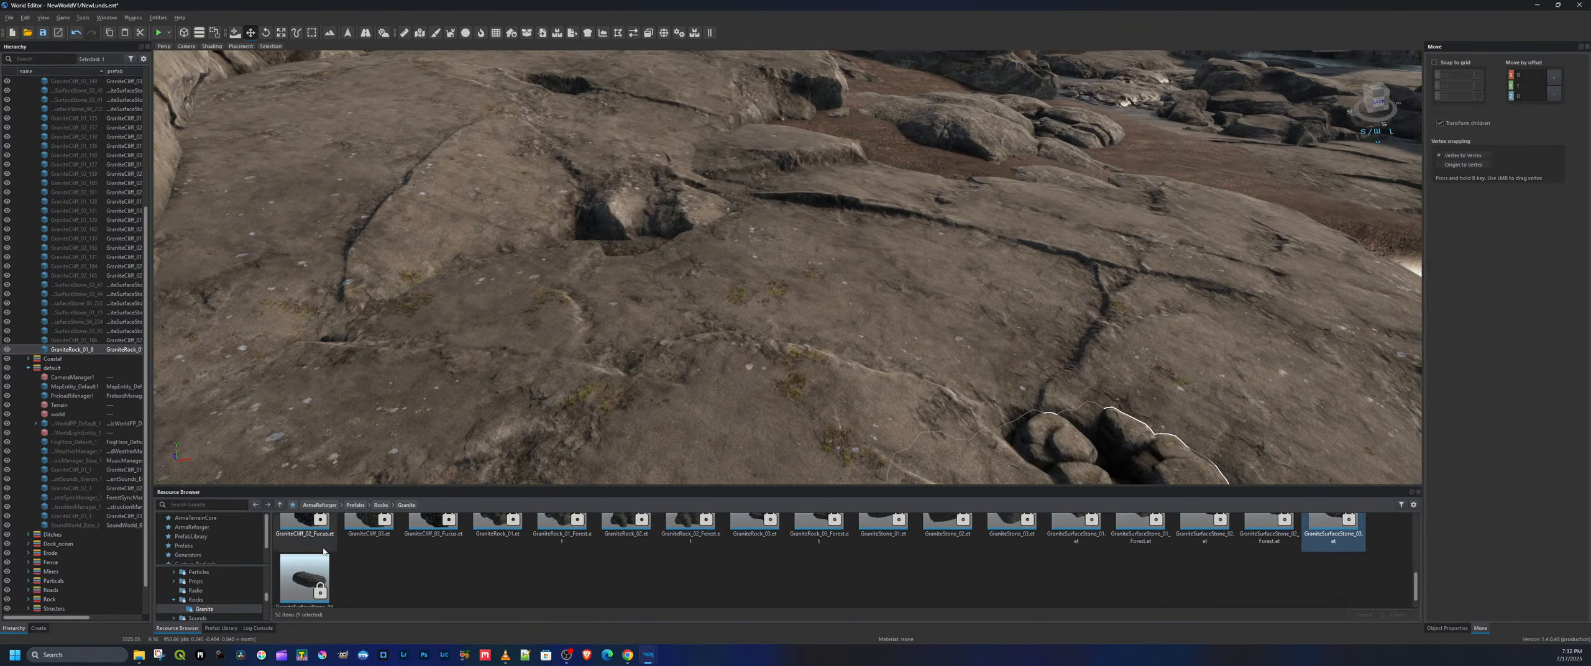
pyautogui.moveTo(311, 569); pyautogui.dragTo(367, 545)
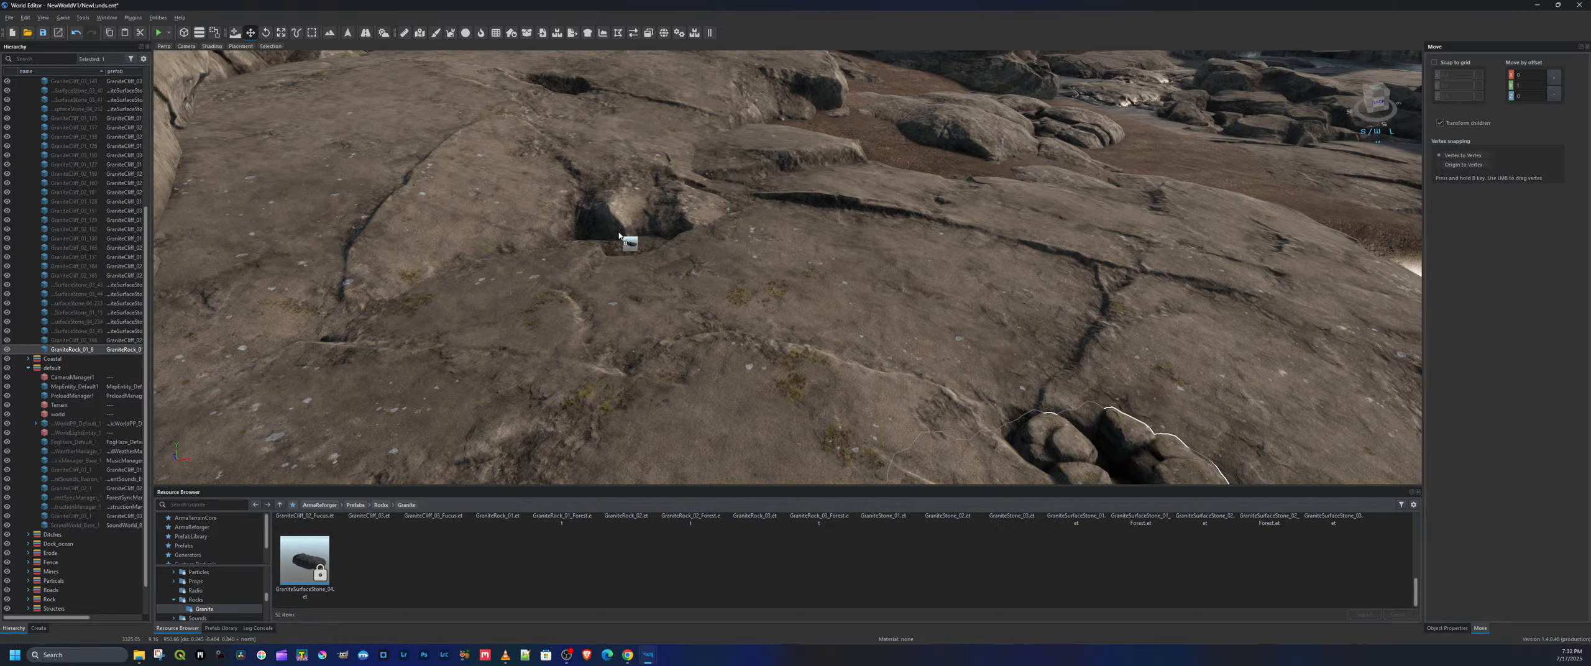
pyautogui.moveTo(619, 235); pyautogui.dragTo(613, 245)
pyautogui.press('r')
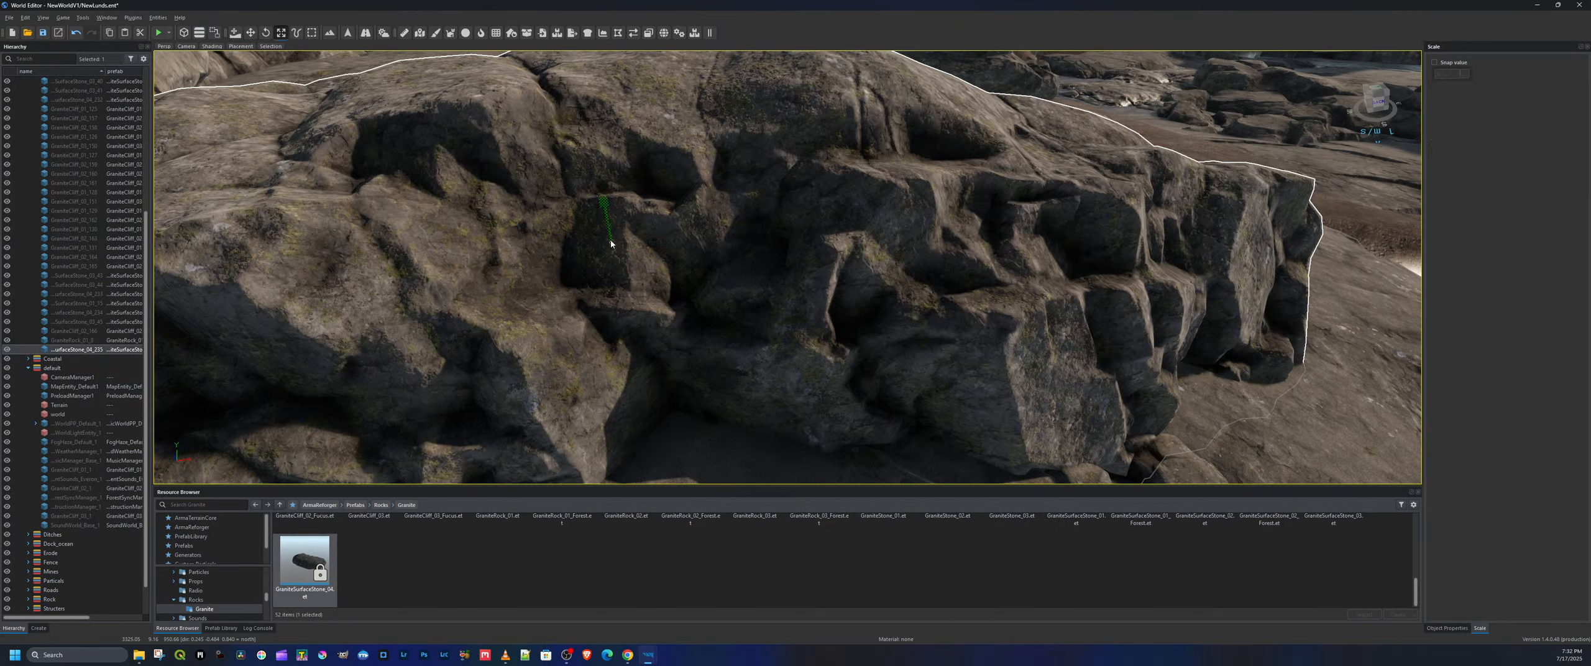
pyautogui.moveTo(603, 200); pyautogui.dragTo(656, 243)
pyautogui.press('e')
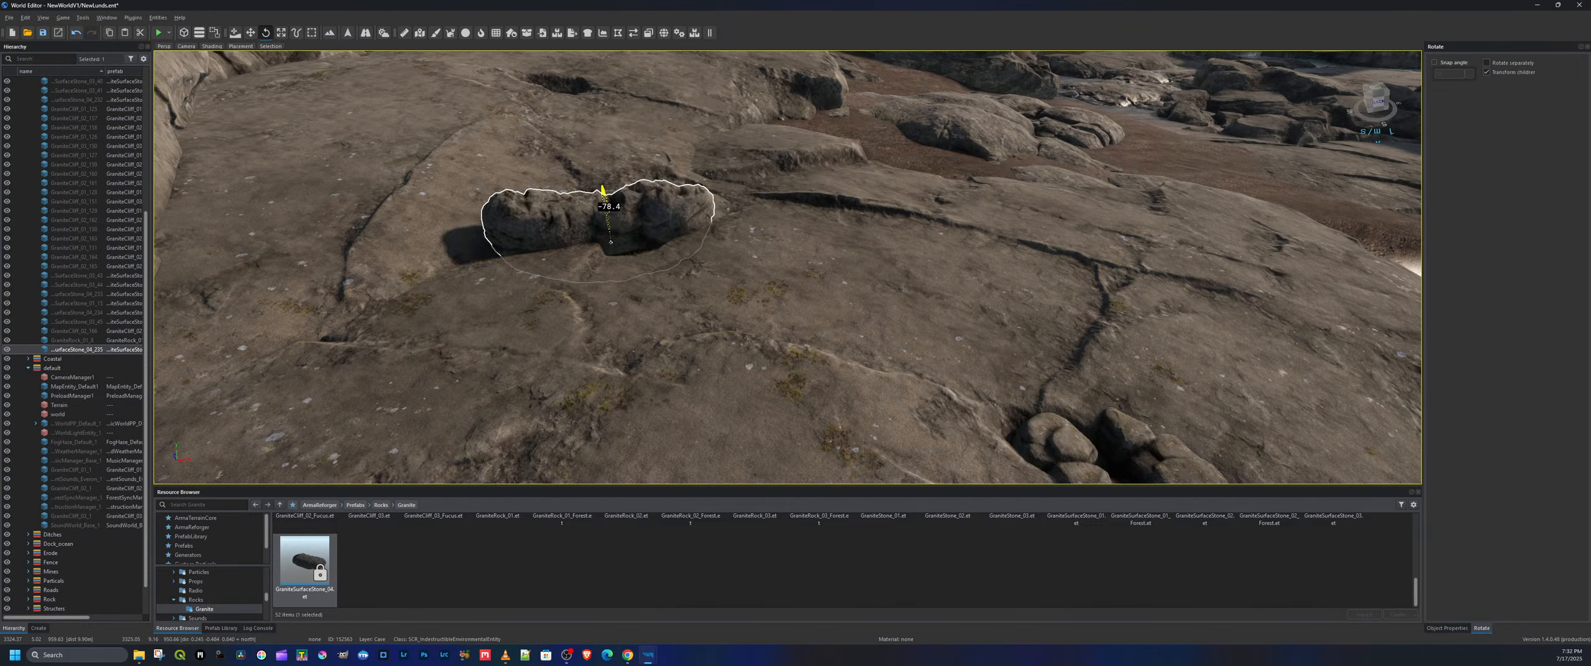
# Shift and sink the small GraniteSurfaceStone_04 until it fills the hole and merges with the slab
pyautogui.press('w')
pyautogui.press('d')
pyautogui.moveTo(665, 250); pyautogui.dragTo(560, 255, button='right')
pyautogui.press('w')
pyautogui.moveTo(669, 317); pyautogui.dragTo(669, 344, button='right')
pyautogui.press('q')
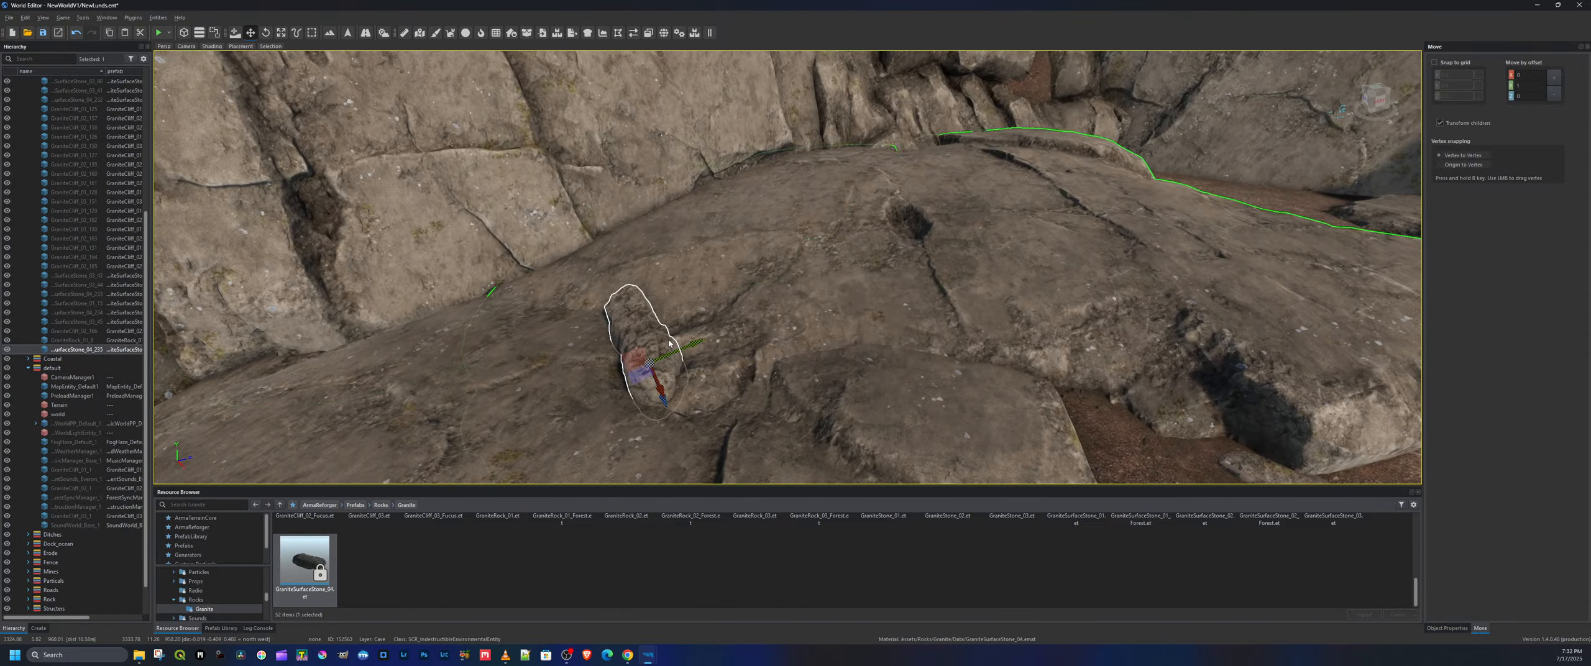
pyautogui.moveTo(663, 403); pyautogui.dragTo(661, 393)
pyautogui.press('a')
pyautogui.moveTo(661, 393); pyautogui.dragTo(765, 379, button='right')
pyautogui.moveTo(769, 433); pyautogui.dragTo(775, 457)
pyautogui.moveTo(775, 457); pyautogui.dragTo(725, 390, button='right')
pyautogui.moveTo(735, 383); pyautogui.dragTo(694, 430)
pyautogui.press('e')
pyautogui.press('w')
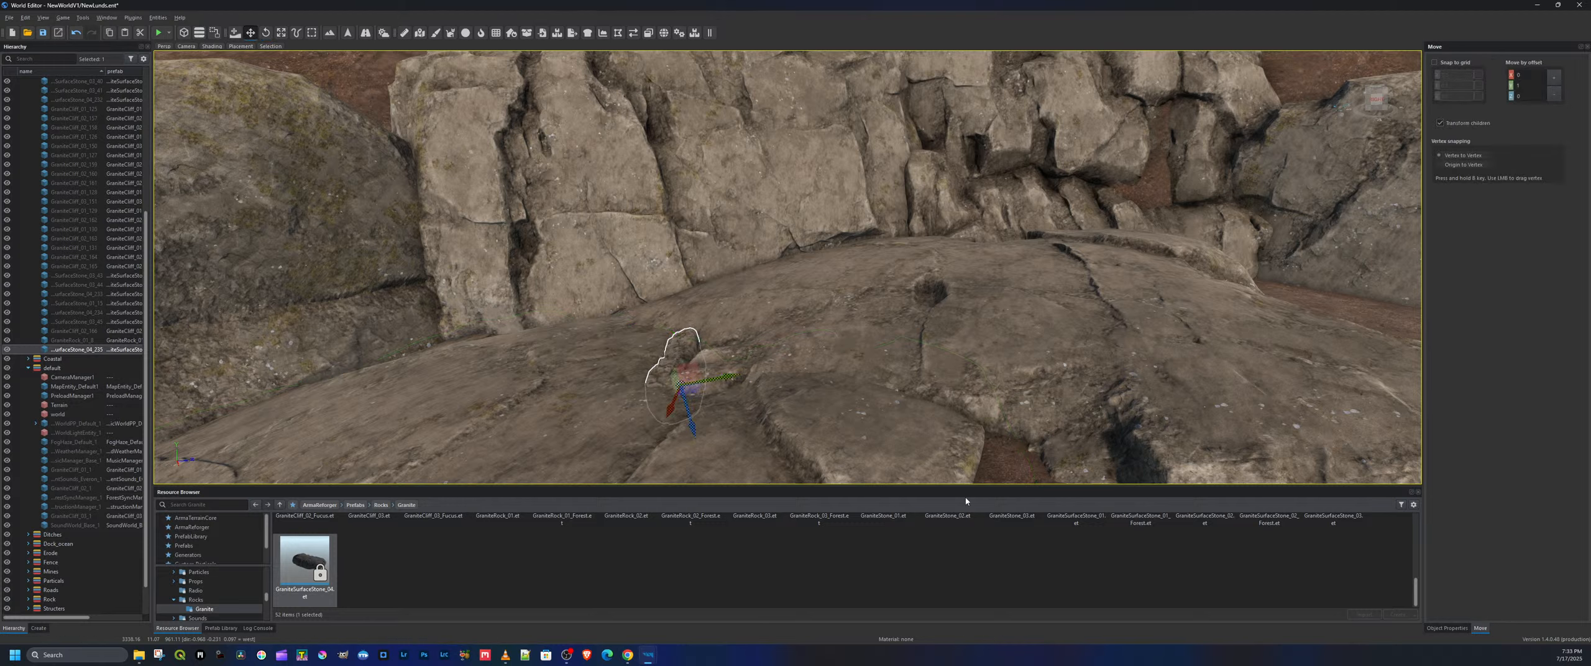
# Cover the GraniteRock_01 hole with a scaled-down, sunken GraniteSurfaceStone_03 and save the world
pyautogui.scroll(2, 1076, 554)
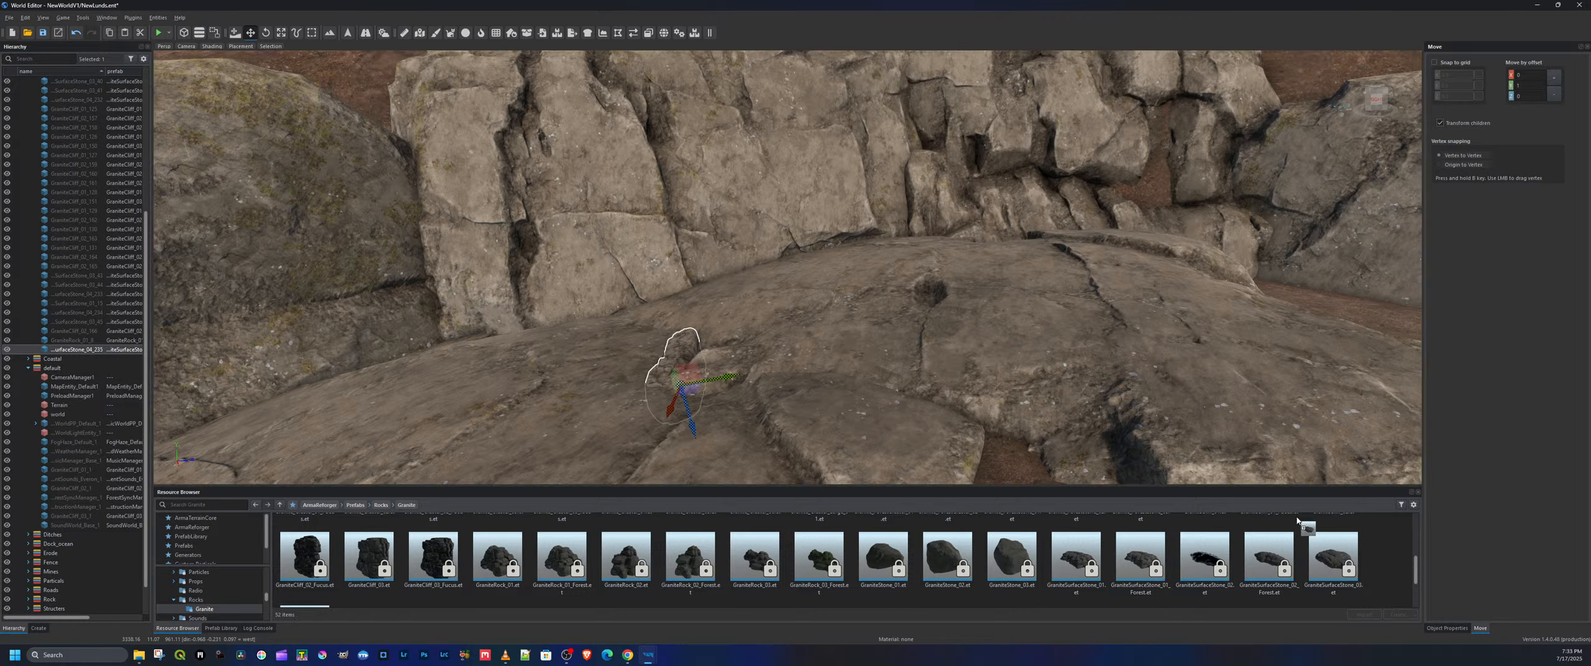
pyautogui.moveTo(936, 304); pyautogui.dragTo(937, 334)
pyautogui.press('r')
pyautogui.press('e')
pyautogui.press('w')
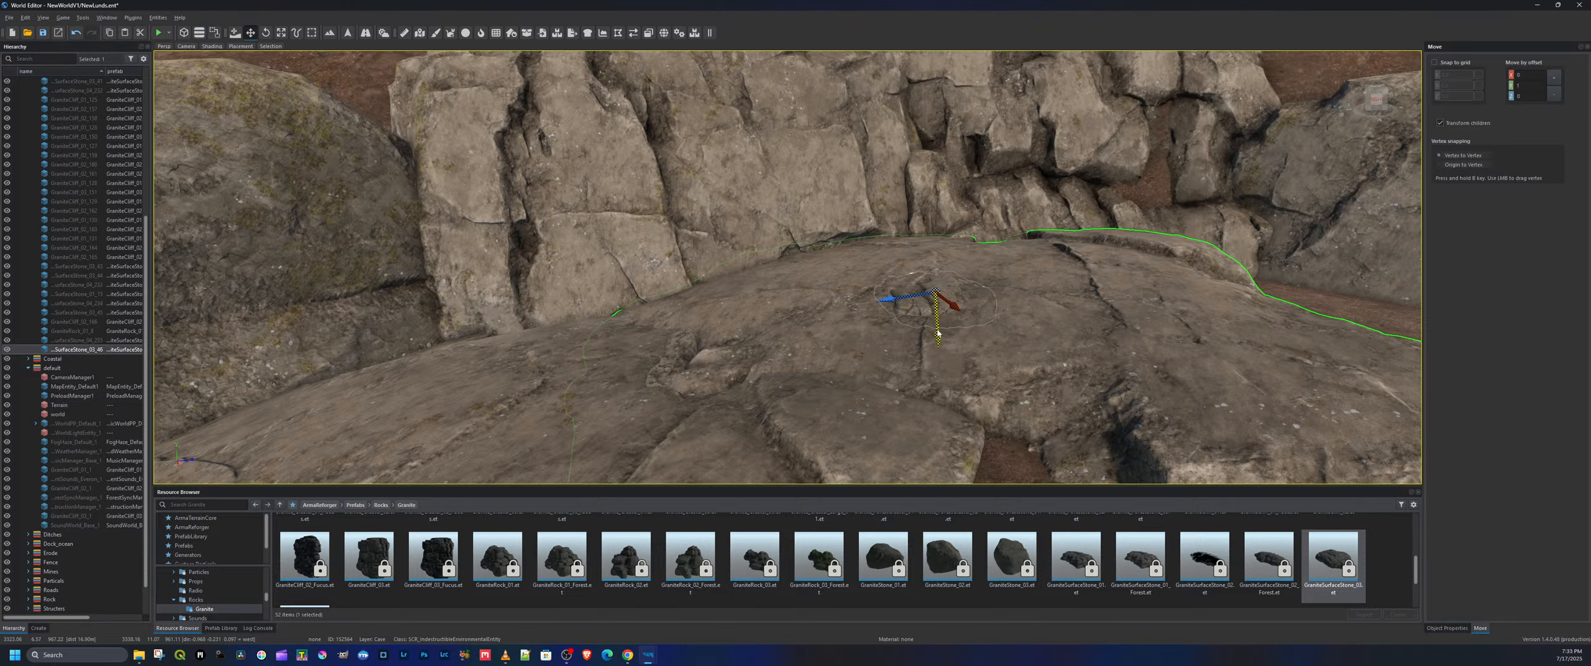
pyautogui.click(42, 36)
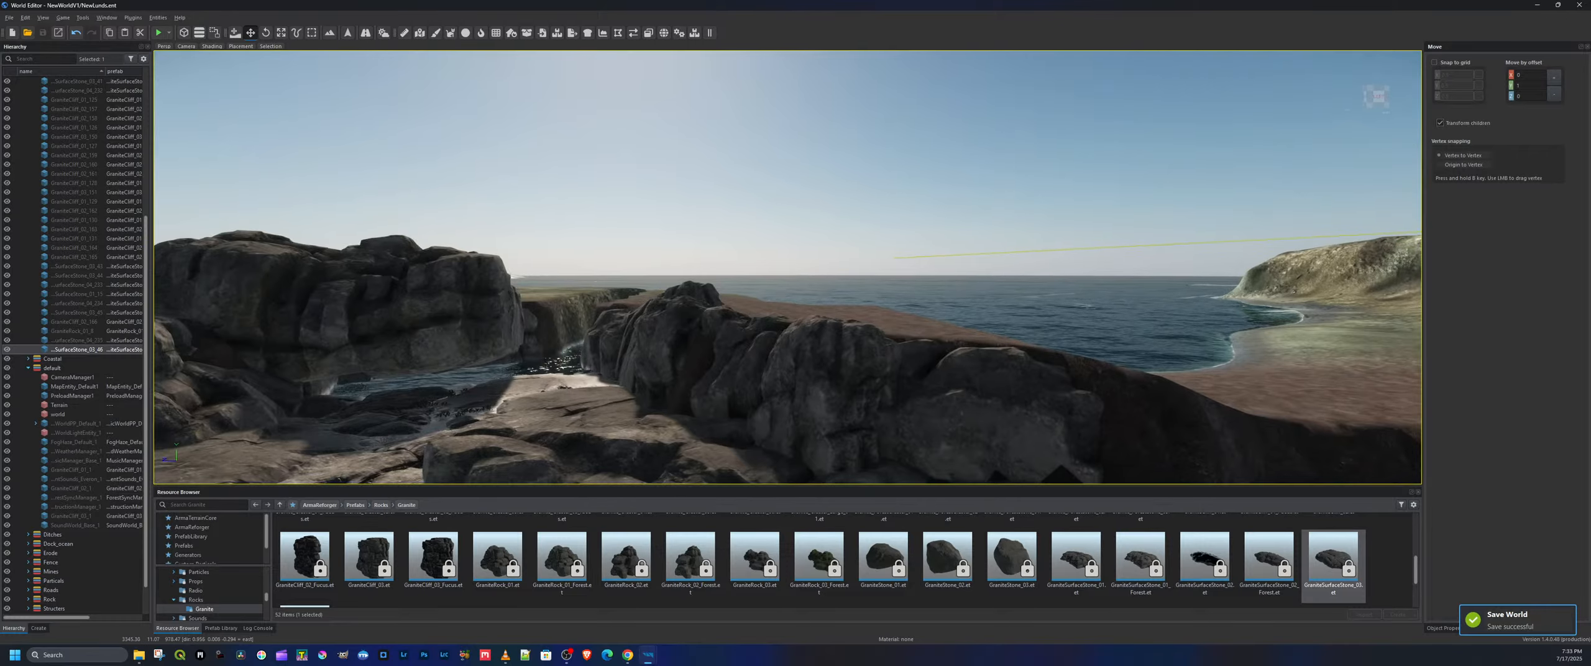
# Inspect the rock slabs, the cave surroundings and the cliff wall beside the overhang from several angles
pyautogui.moveTo(789, 268); pyautogui.dragTo(674, 308, button='right')
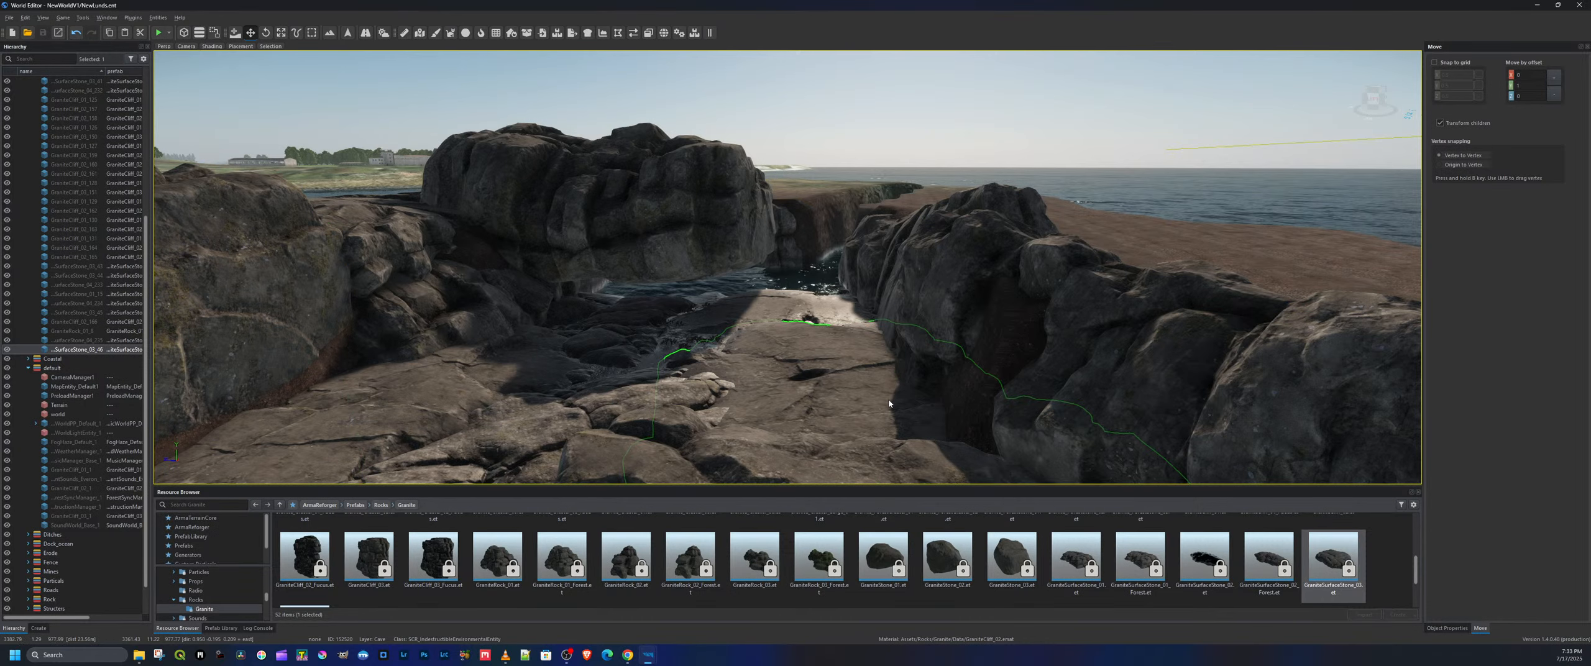
pyautogui.press('w')
pyautogui.moveTo(848, 370); pyautogui.dragTo(1579, 354, button='right')
pyautogui.press('w')
pyautogui.press('q')
pyautogui.press('s')
pyautogui.press('w')
pyautogui.press('a')
pyautogui.press('a')
pyautogui.press('w')
pyautogui.moveTo(1144, 247); pyautogui.dragTo(1137, 249, button='right')
pyautogui.press('d')
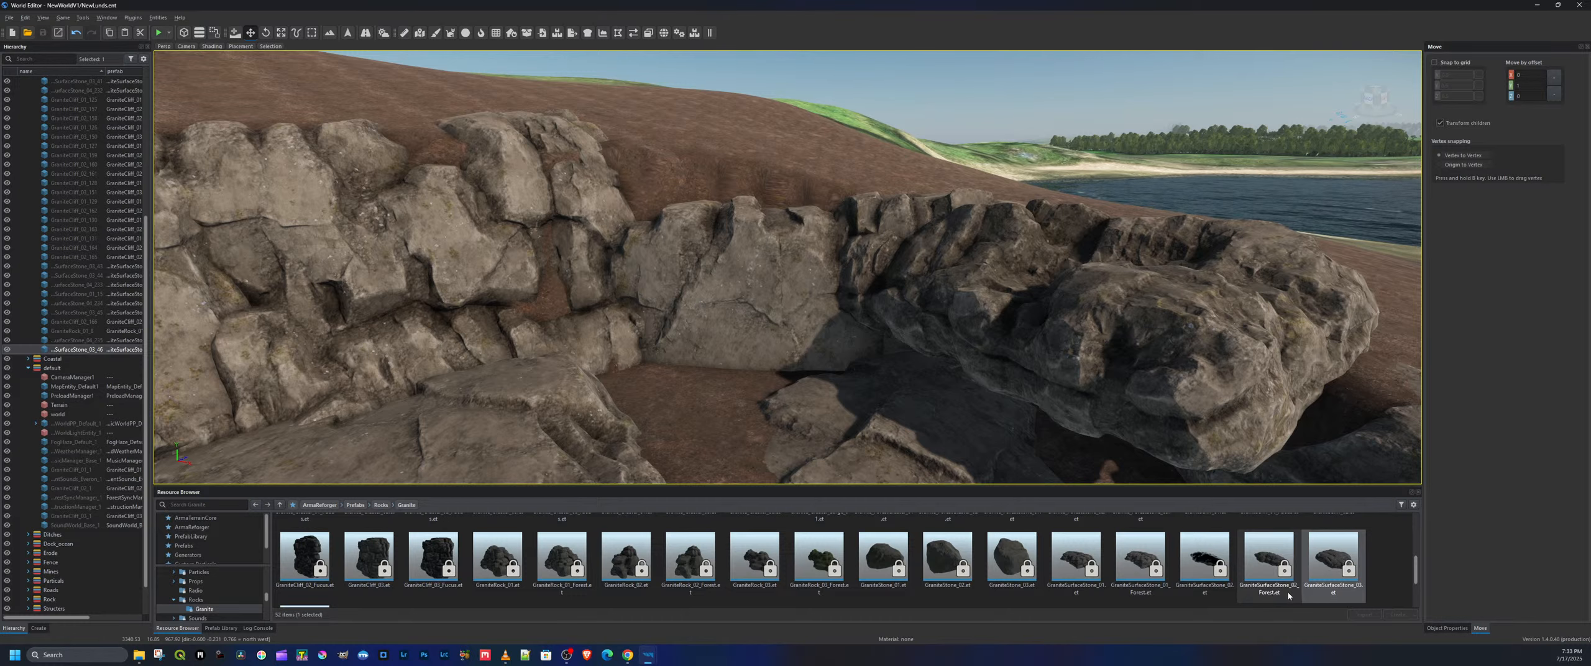
# Lay a GraniteCliff_01 horizontally across the cliff wall beside the cave overhang and raise it to the wall's upper edge
pyautogui.scroll(3, 1312, 565)
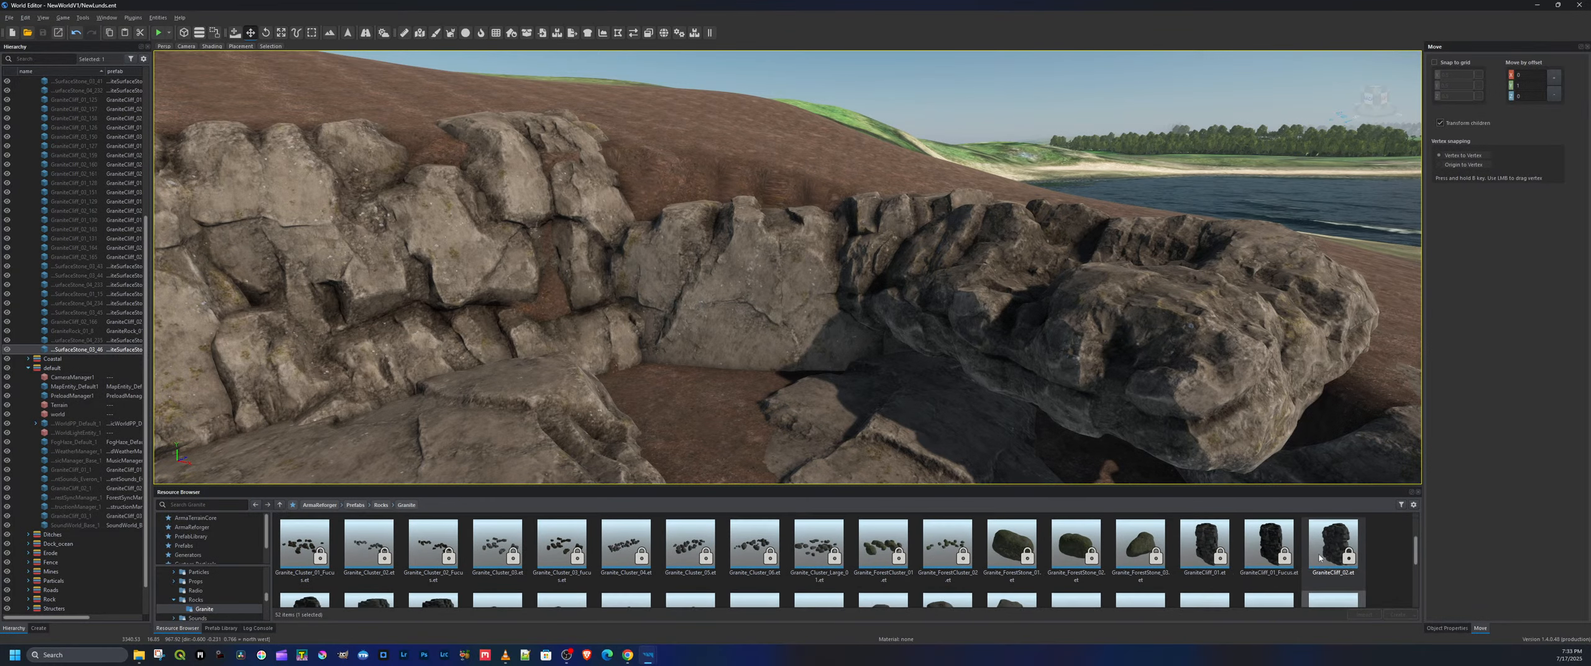
pyautogui.click(1212, 547)
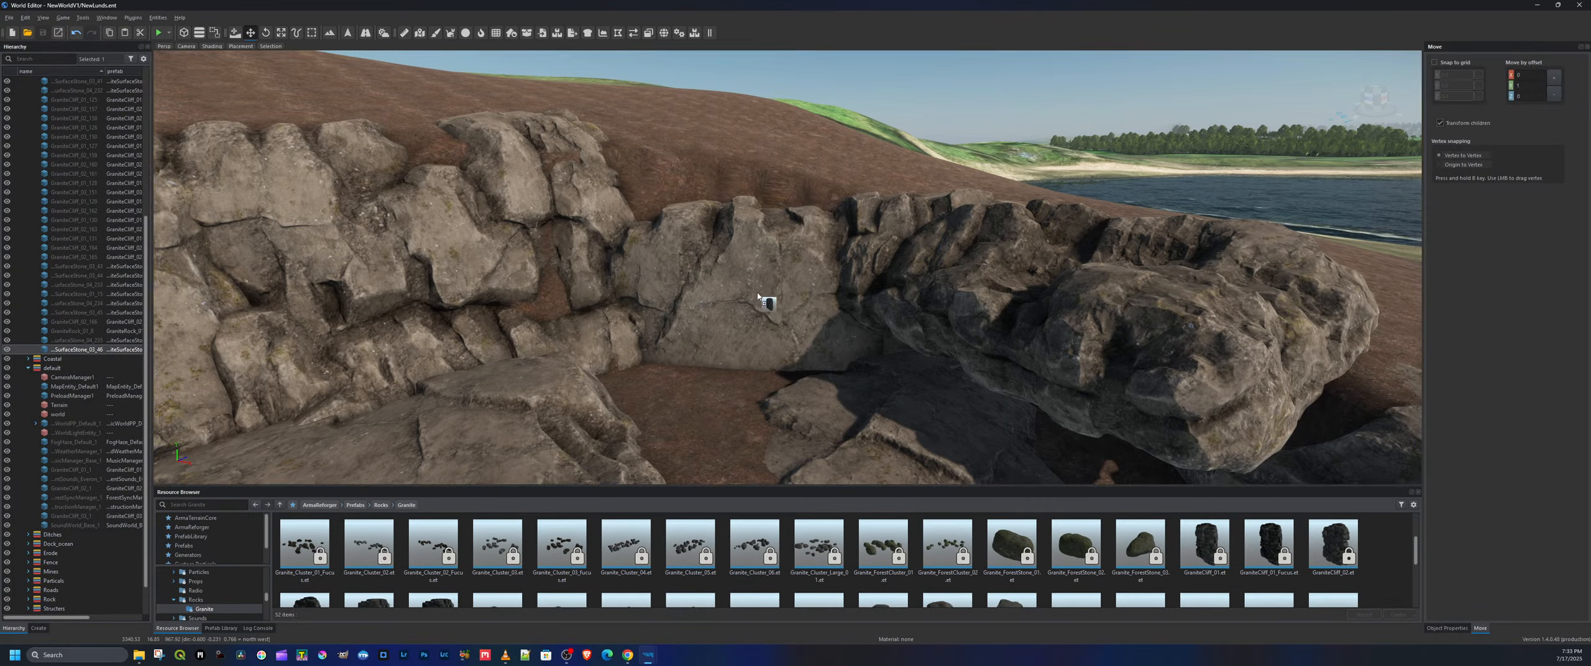
pyautogui.moveTo(757, 297); pyautogui.dragTo(765, 299)
pyautogui.press('e')
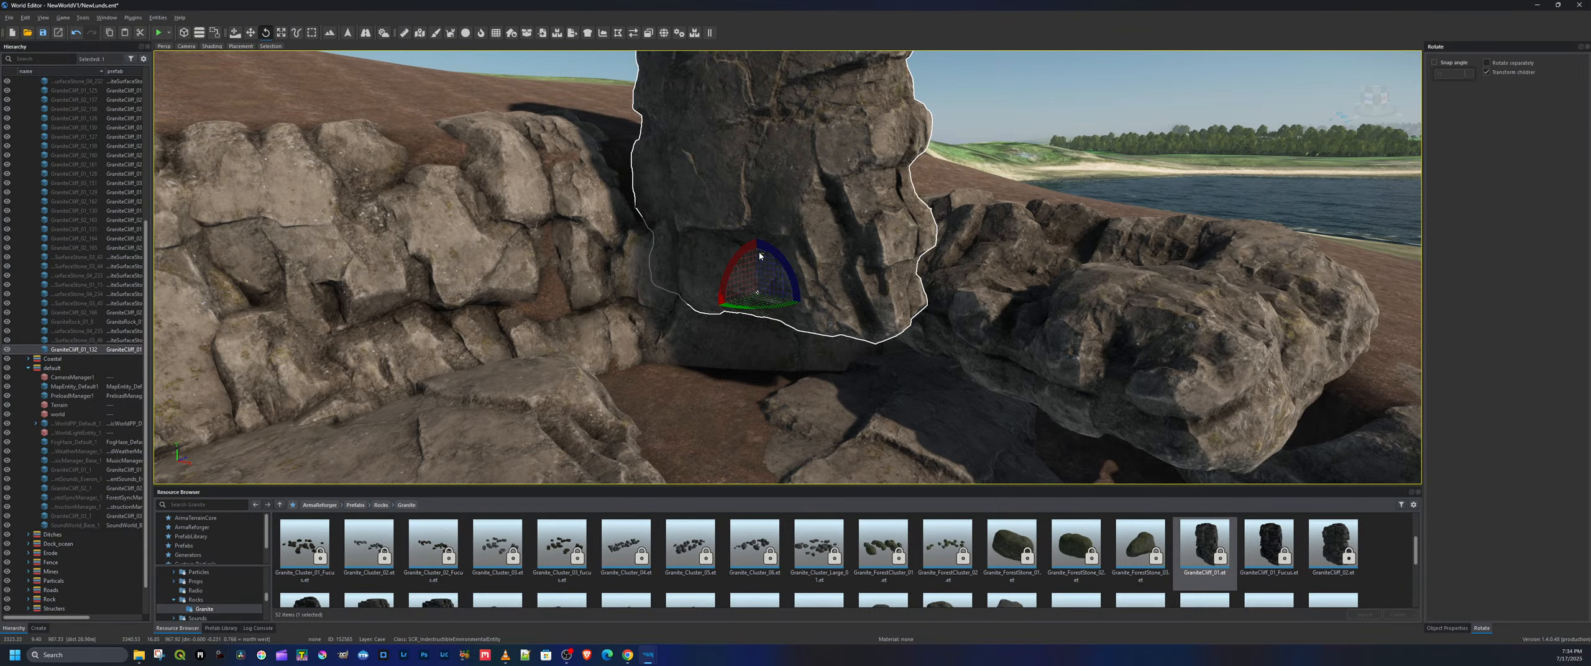
pyautogui.click(757, 256)
pyautogui.click(784, 246)
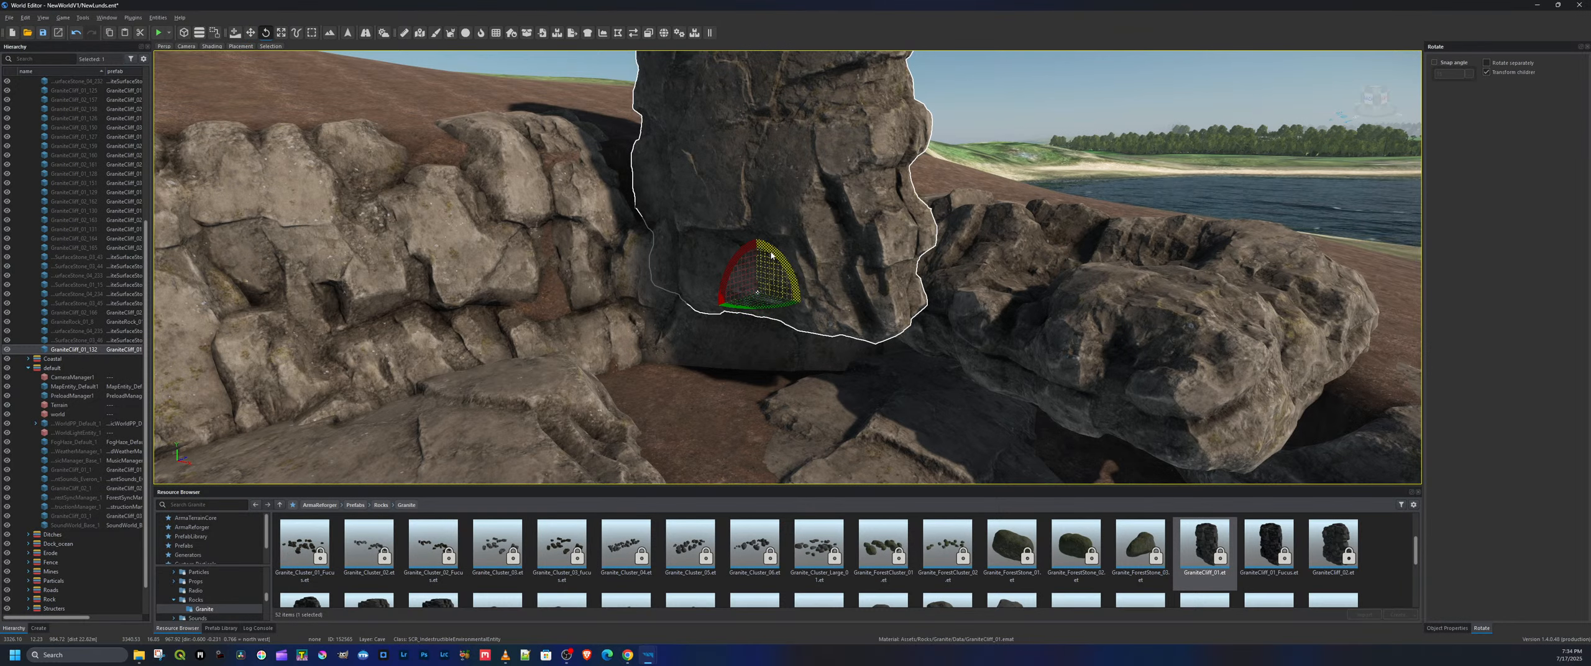
pyautogui.moveTo(760, 266); pyautogui.dragTo(757, 293)
pyautogui.moveTo(756, 291); pyautogui.dragTo(672, 313)
pyautogui.press('w')
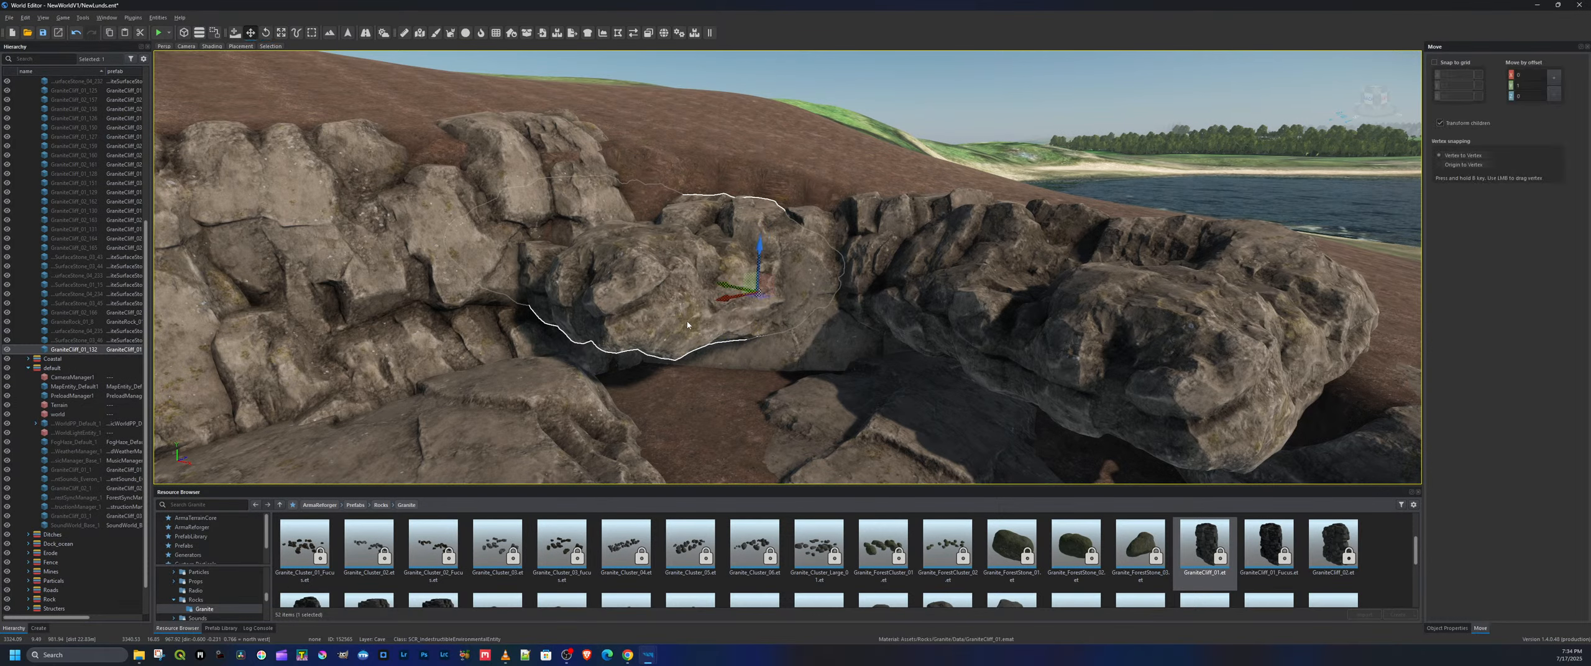
pyautogui.moveTo(769, 264); pyautogui.dragTo(767, 190)
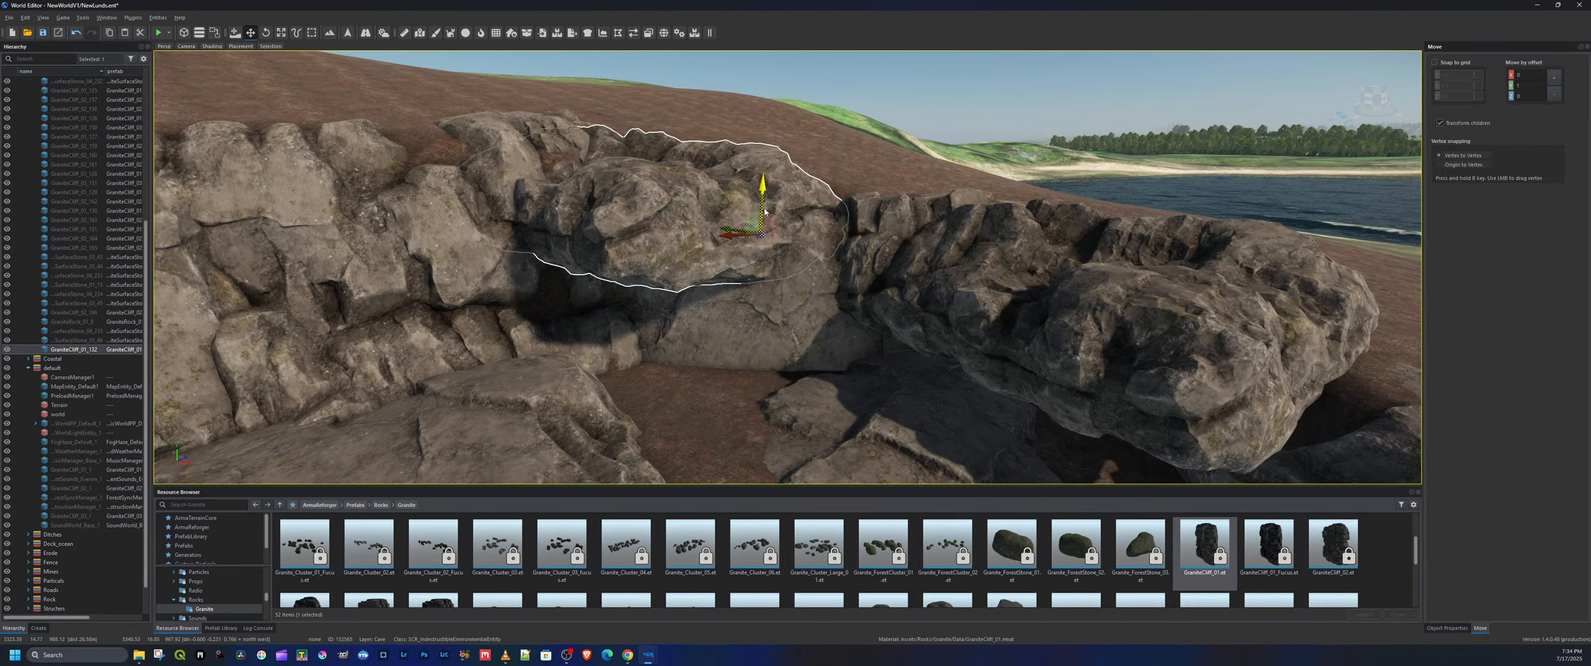
# Rotate the horizontal GraniteCliff_01 on the cliff wall's upper edge by about 45 degrees
pyautogui.press('e')
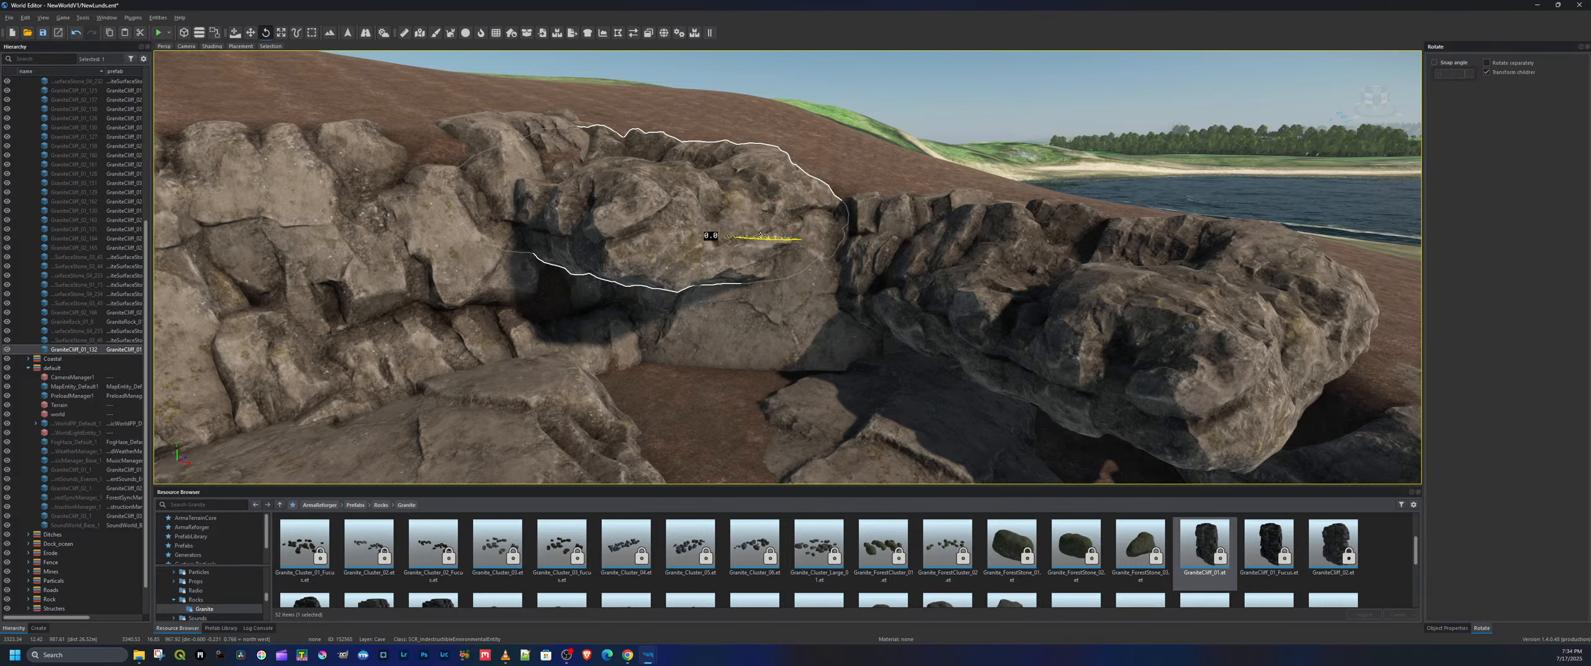
pyautogui.moveTo(754, 226); pyautogui.dragTo(734, 266)
pyautogui.moveTo(735, 266); pyautogui.dragTo(590, 236, button='right')
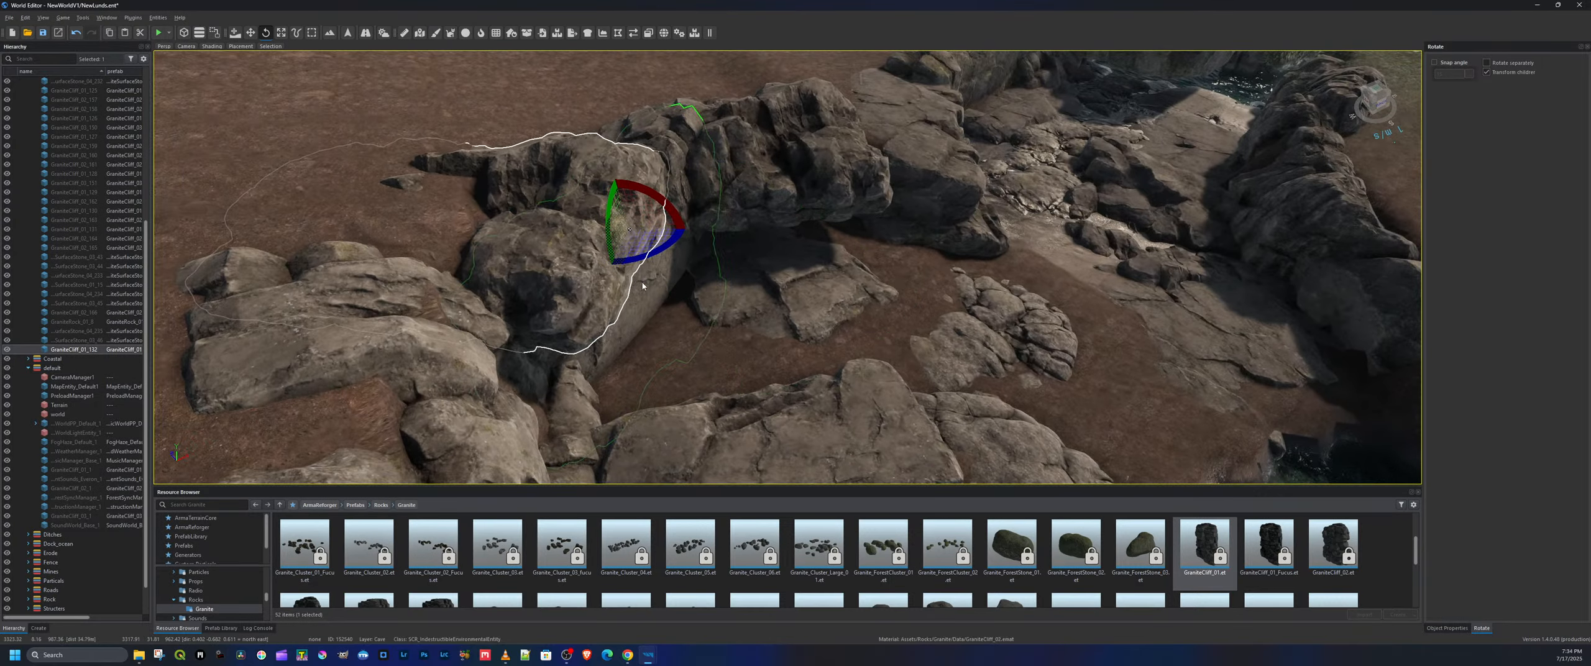
pyautogui.press('w')
pyautogui.moveTo(587, 235); pyautogui.dragTo(816, 242)
pyautogui.press('e')
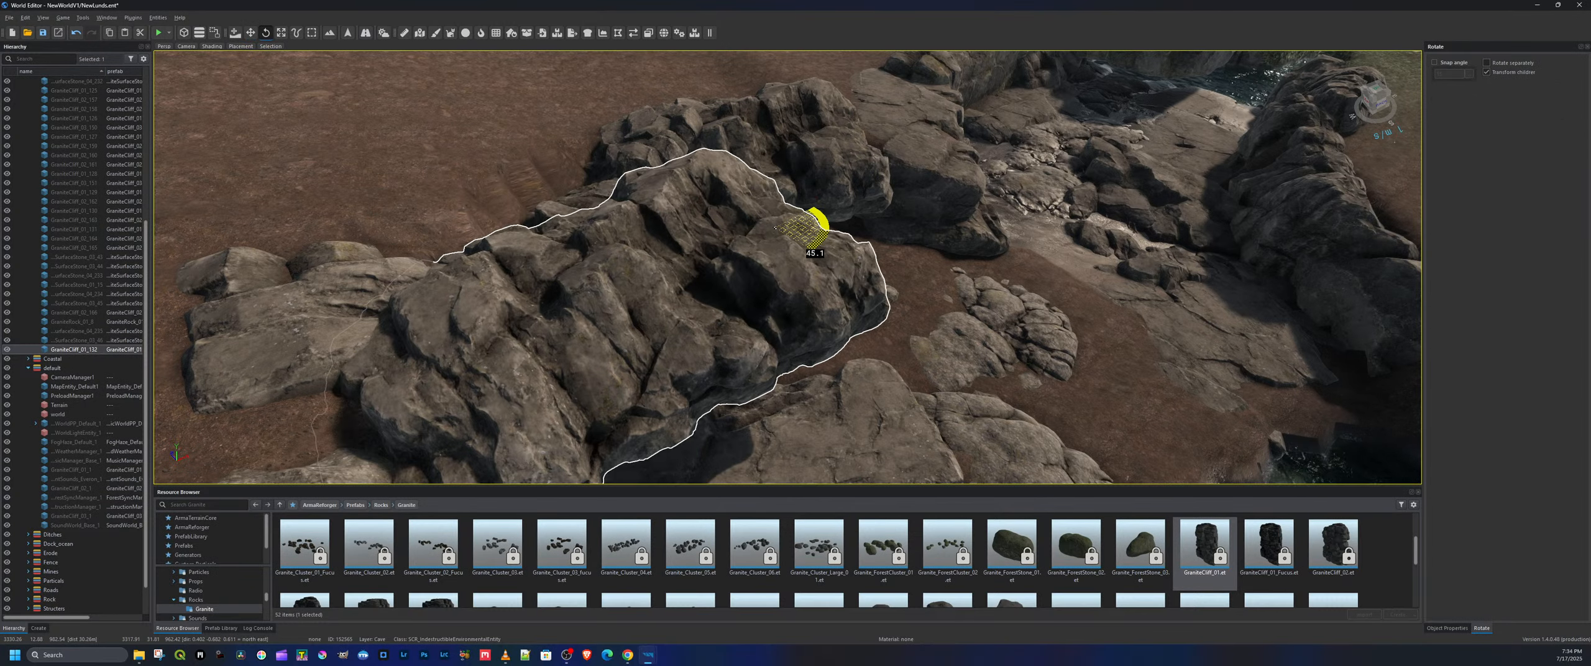
# Shift the rotated GraniteCliff_01 into the cliff wall's upper edge so it joins the cave overhang
pyautogui.press('a')
pyautogui.moveTo(816, 241); pyautogui.dragTo(813, 287, button='right')
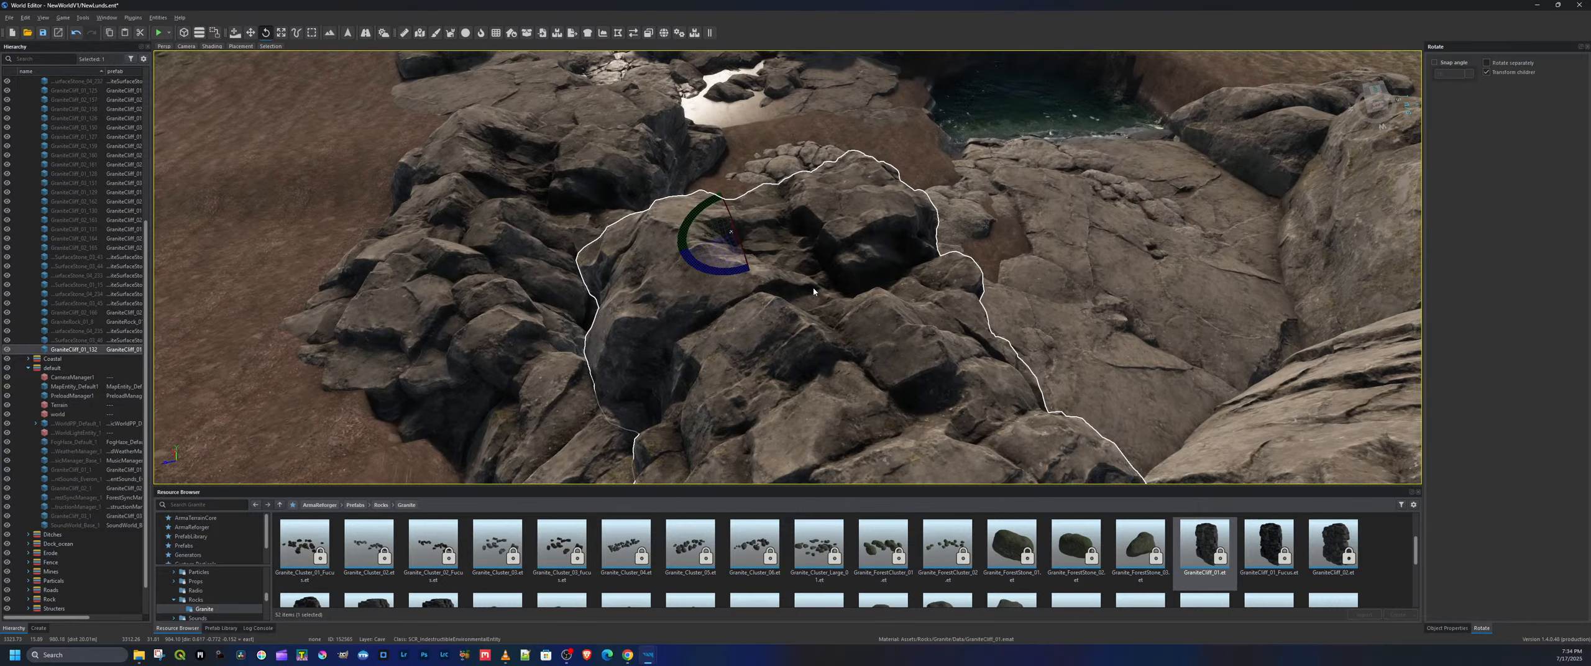
pyautogui.press('w')
pyautogui.moveTo(766, 224); pyautogui.dragTo(625, 268)
pyautogui.press('d')
pyautogui.moveTo(870, 298); pyautogui.dragTo(622, 231, button='right')
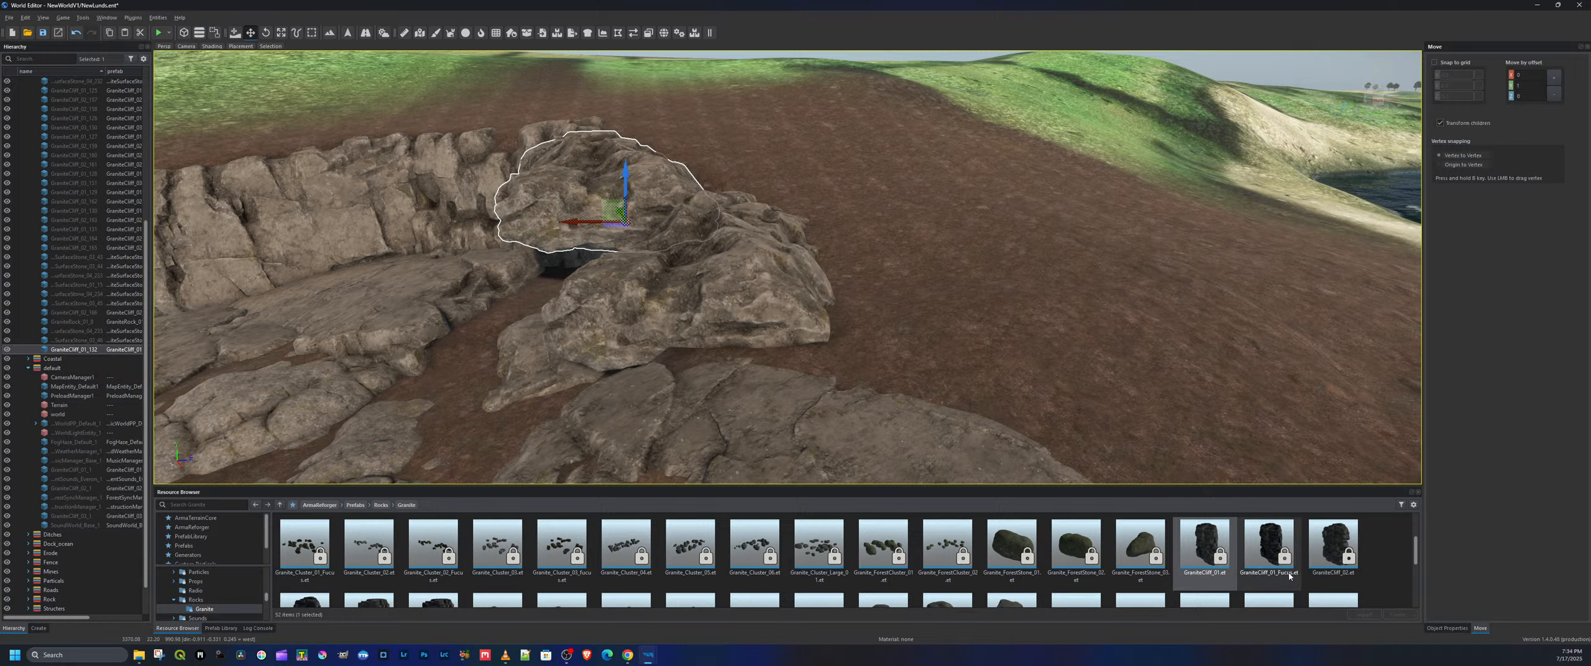
# Place a GraniteCliff_03 on the cliff wall beside the cave and rotate it to lie horizontally
pyautogui.scroll(-1, 1340, 572)
pyautogui.scroll(-1, 1340, 572)
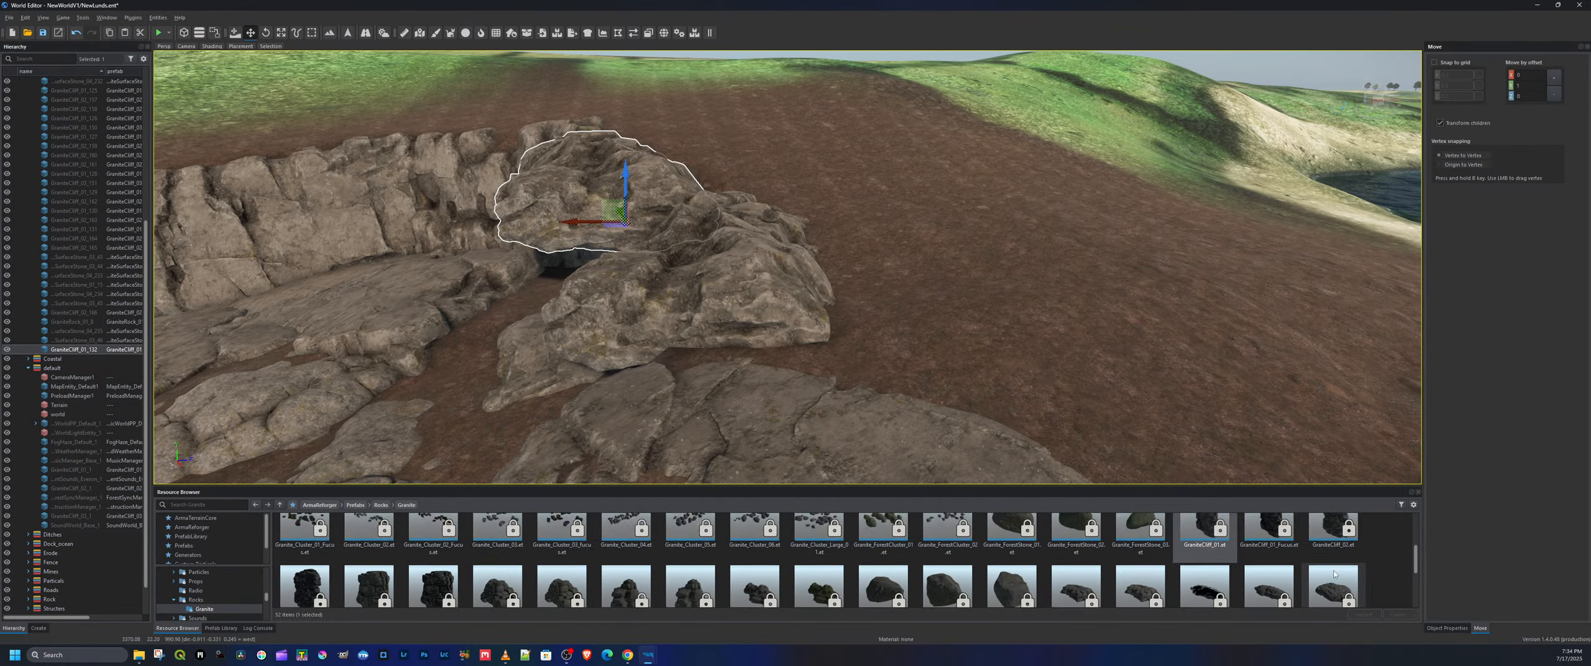
pyautogui.moveTo(369, 547); pyautogui.dragTo(461, 460)
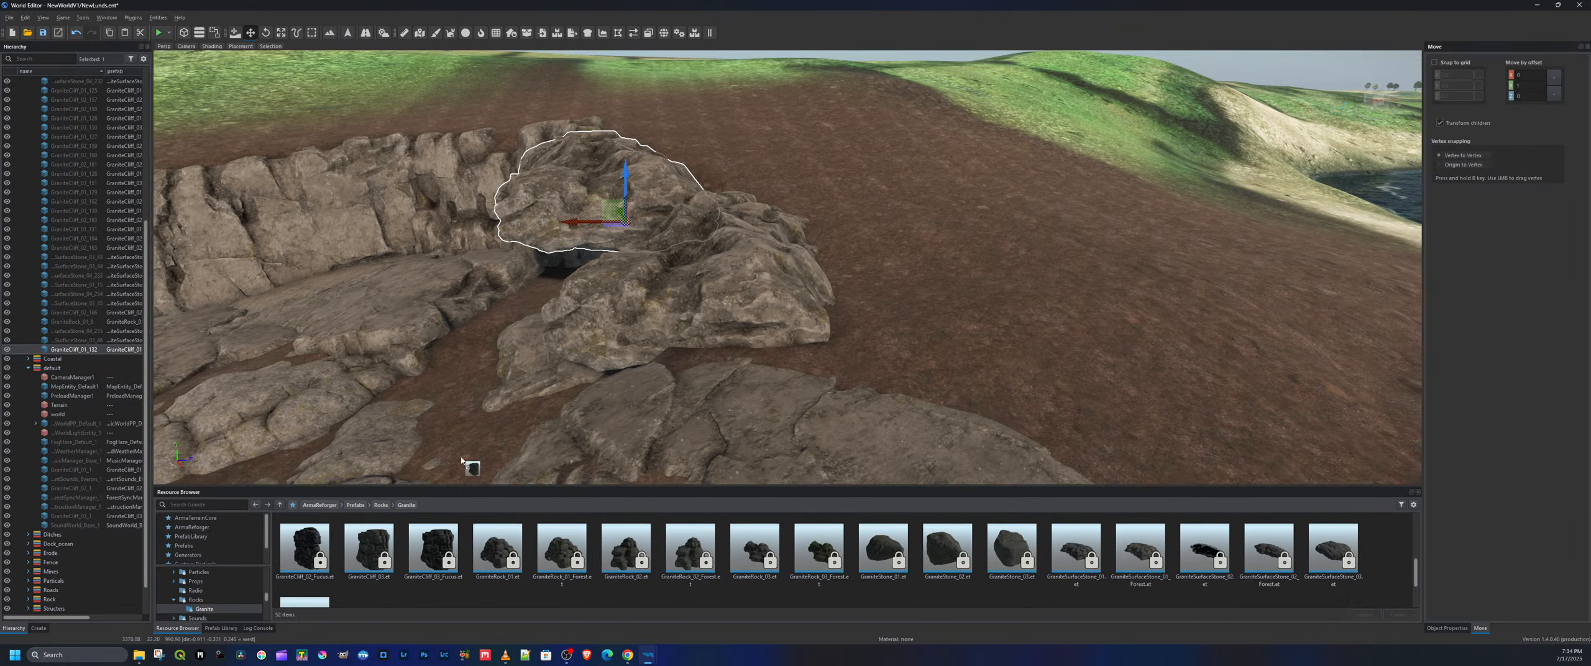
pyautogui.moveTo(392, 207); pyautogui.dragTo(398, 211)
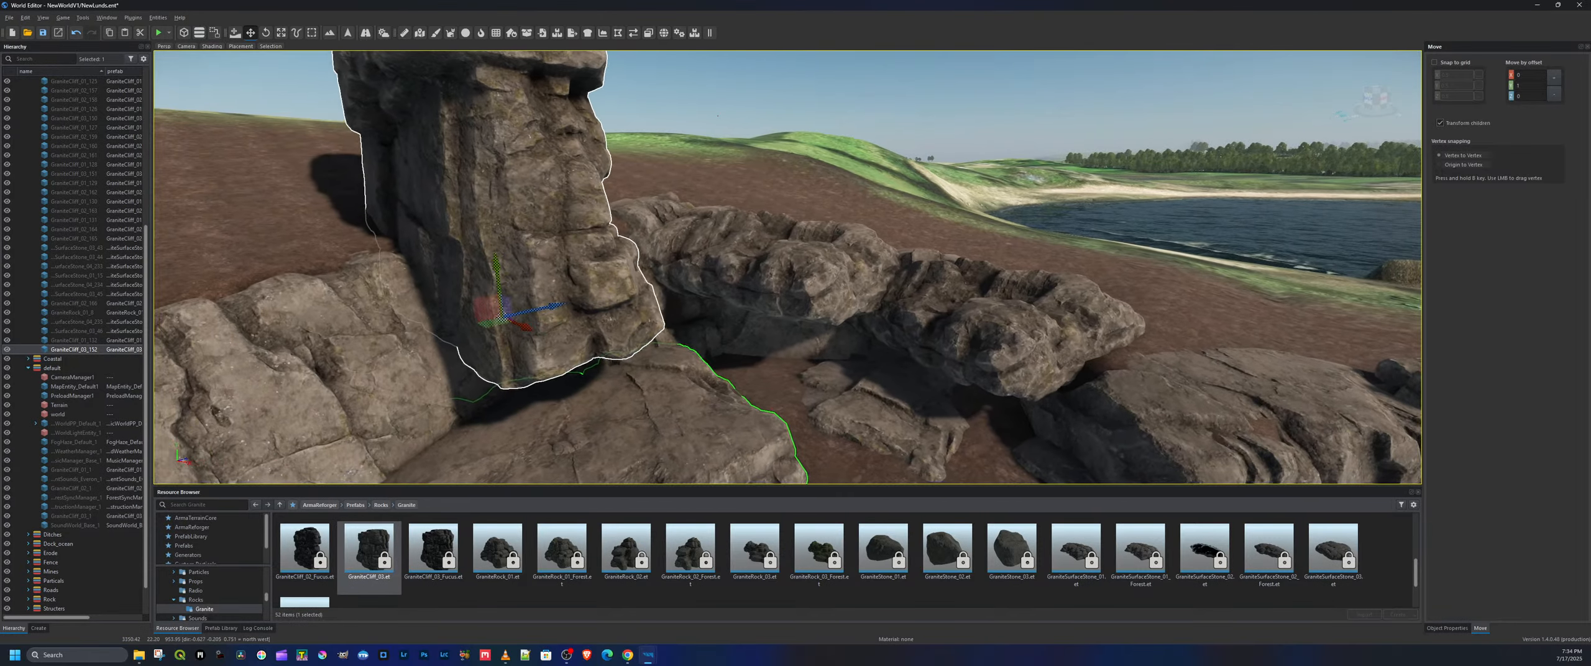
pyautogui.press('e')
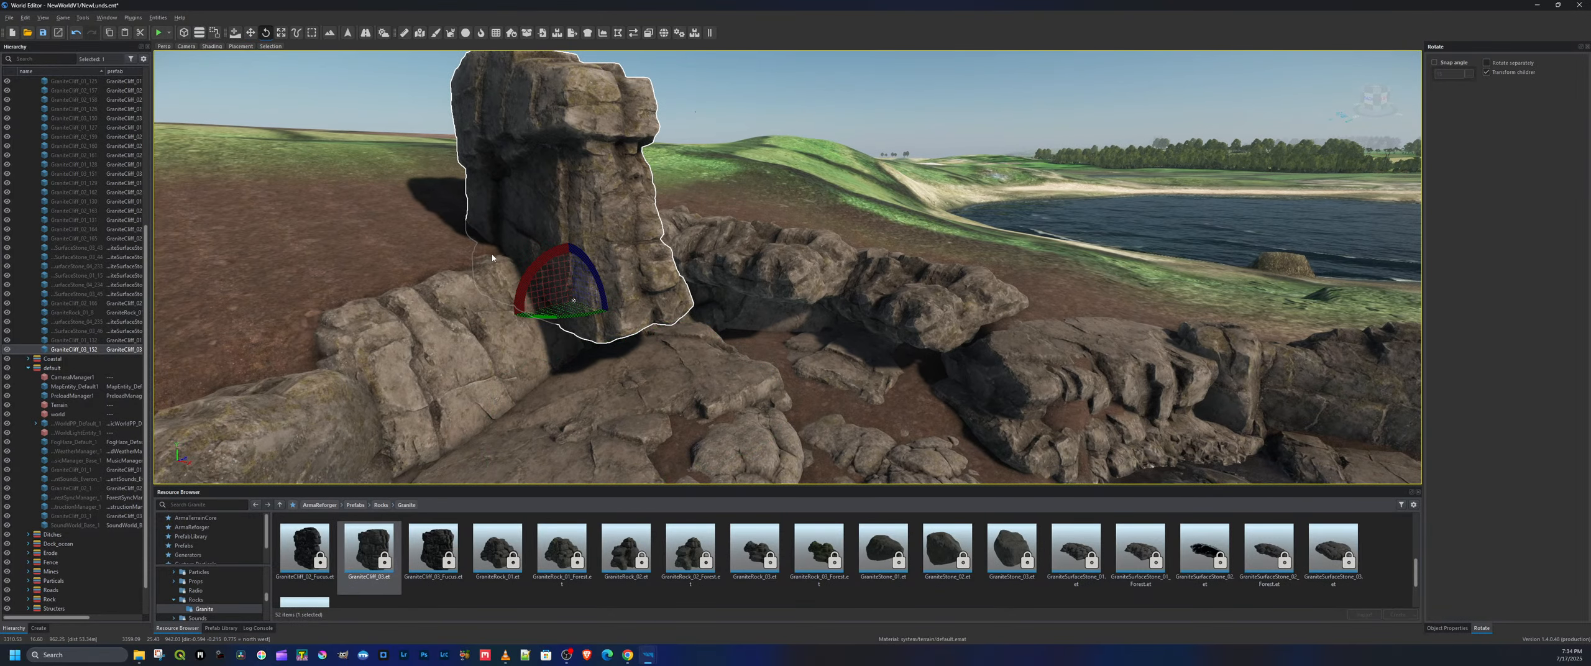
pyautogui.moveTo(581, 276); pyautogui.dragTo(574, 300)
pyautogui.press('w')
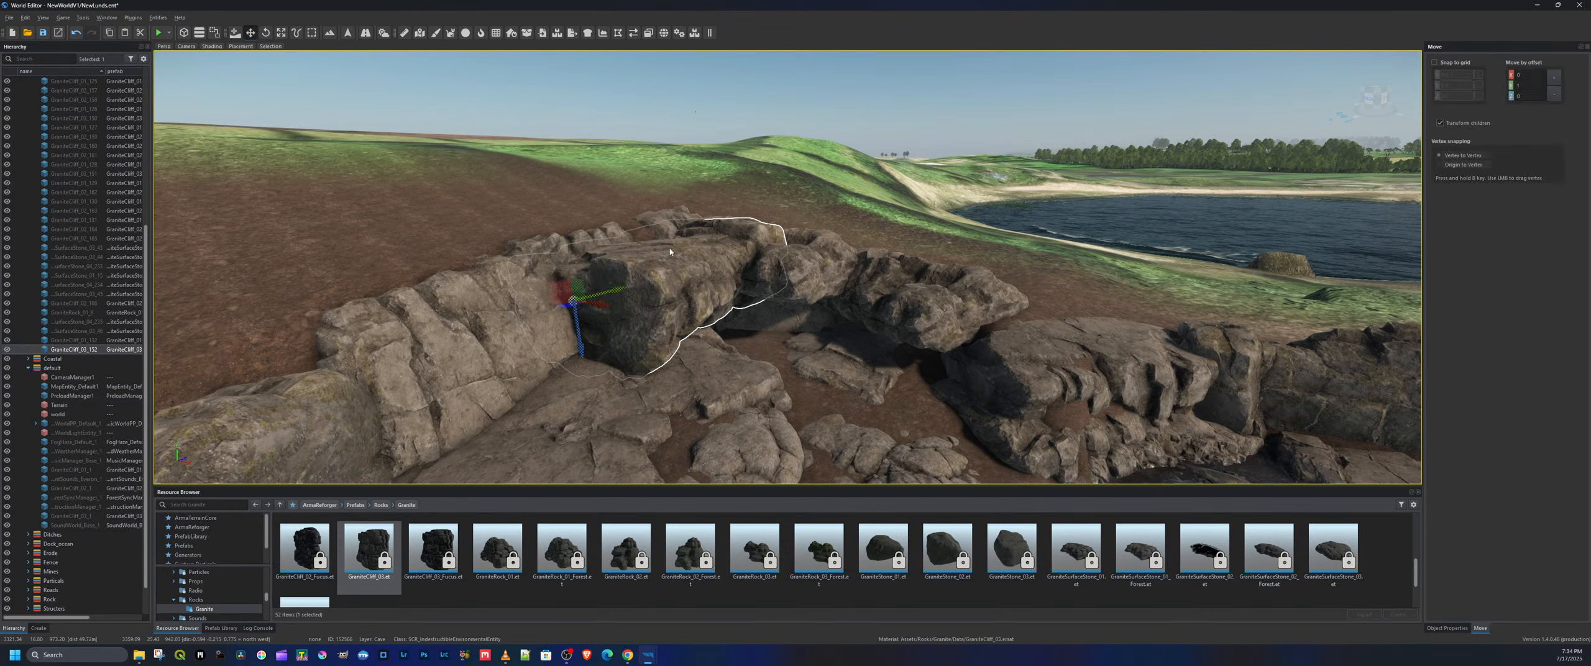
# Raise the GraniteCliff_03 onto the wall's upper edge and tilt it upward above the dirt bank
pyautogui.moveTo(583, 346); pyautogui.dragTo(573, 283)
pyautogui.press('a')
pyautogui.moveTo(591, 239); pyautogui.dragTo(658, 233, button='right')
pyautogui.press('e')
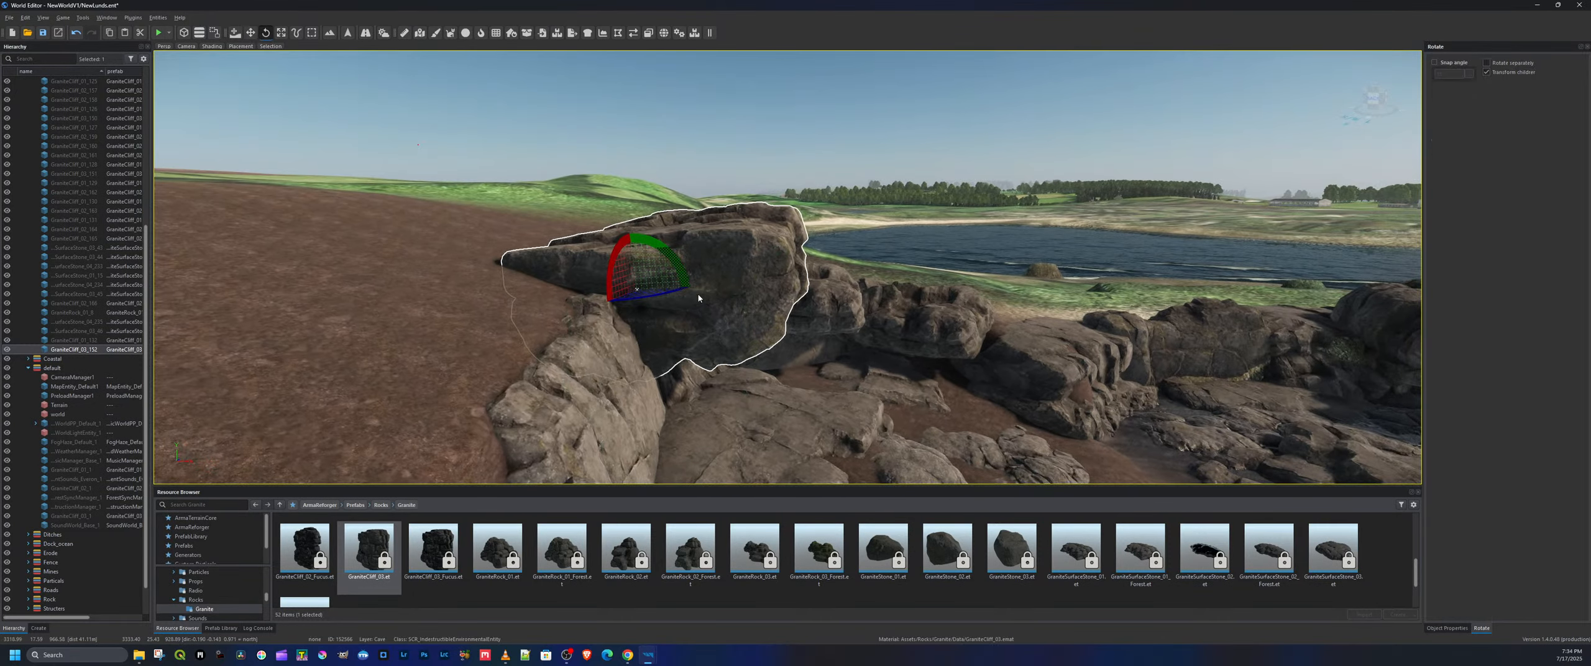
pyautogui.moveTo(661, 247)
pyautogui.mouseDown()
pyautogui.moveTo(645, 239)
pyautogui.moveTo(672, 254)
pyautogui.mouseUp()
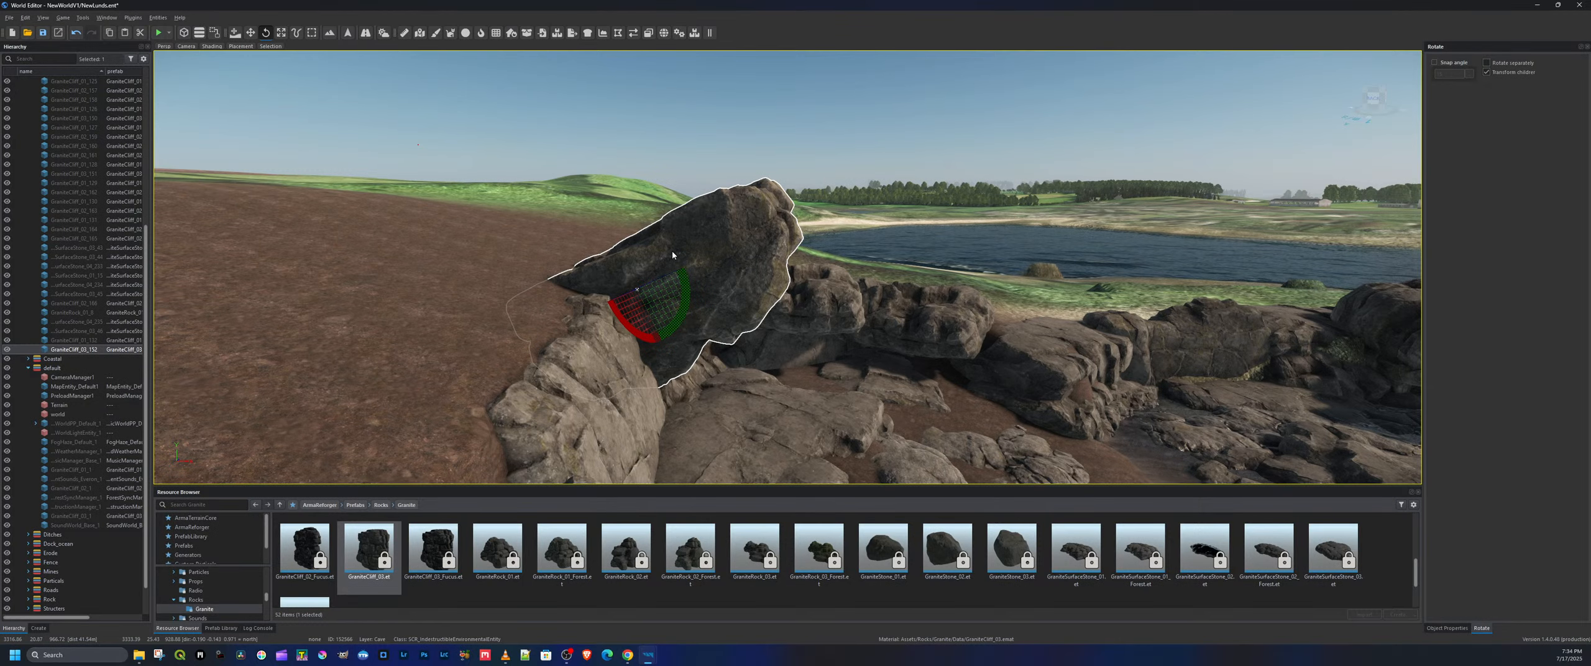
pyautogui.moveTo(821, 292); pyautogui.dragTo(861, 300, button='right')
pyautogui.press('a')
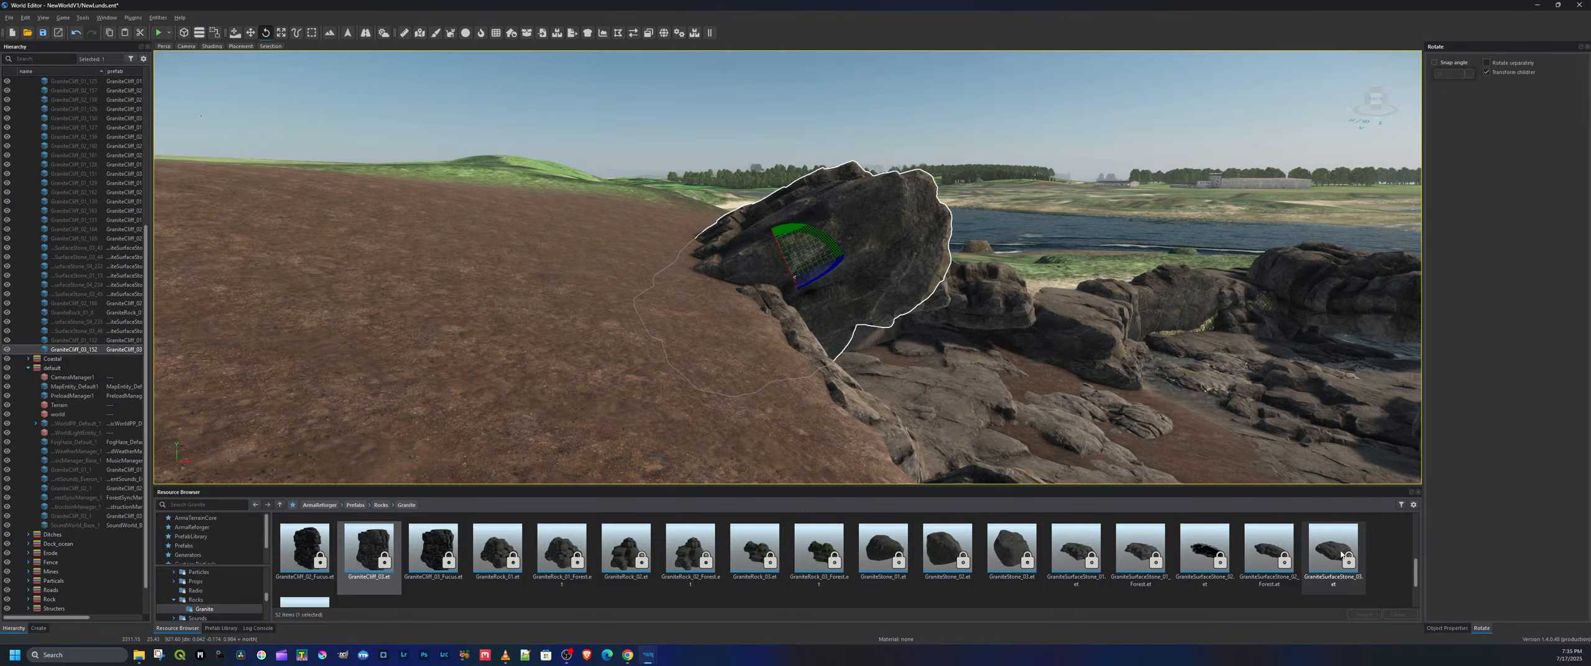
# Place a GraniteSurfaceStone_03 on the dirt slope behind the cliff, rotate and sink it into the ground, and save the world
pyautogui.moveTo(1341, 555); pyautogui.dragTo(1312, 539)
pyautogui.moveTo(564, 315); pyautogui.dragTo(512, 288)
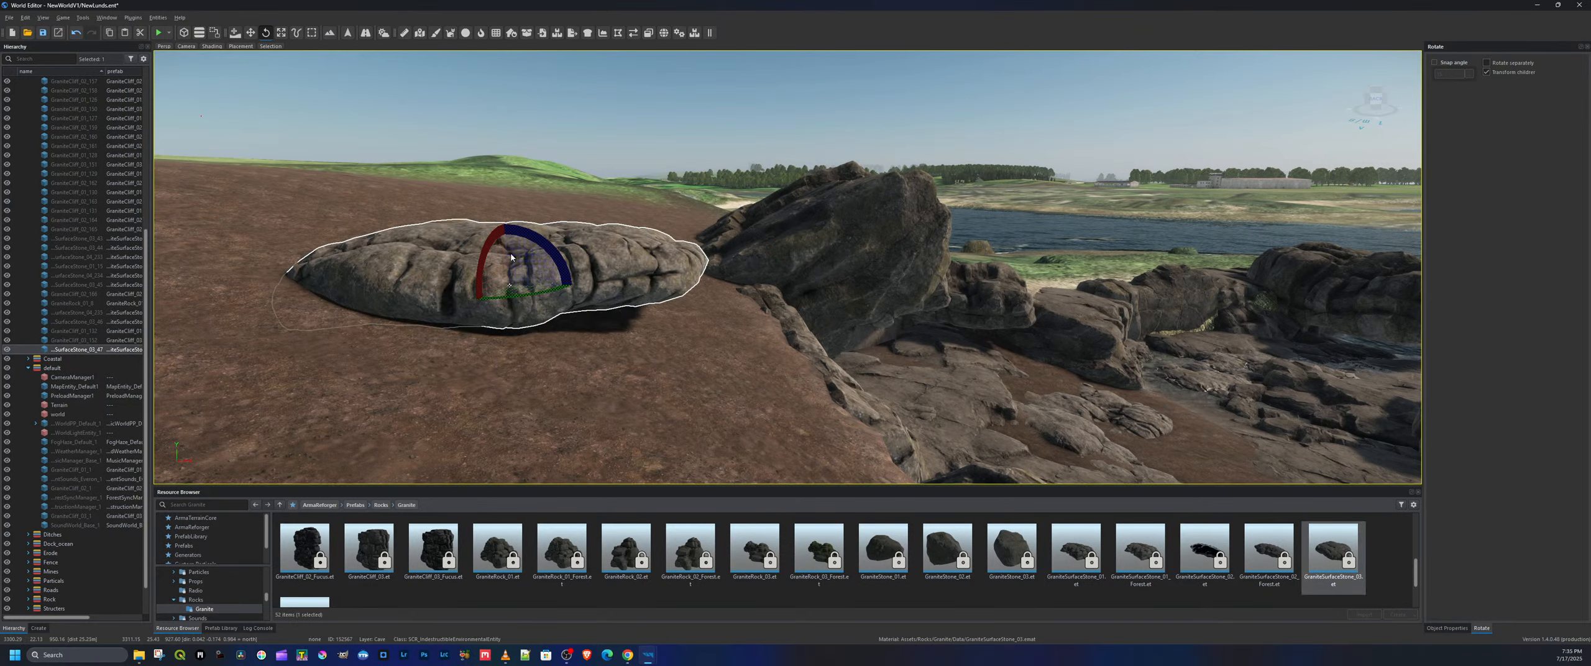
pyautogui.moveTo(556, 252); pyautogui.dragTo(514, 292)
pyautogui.press('w')
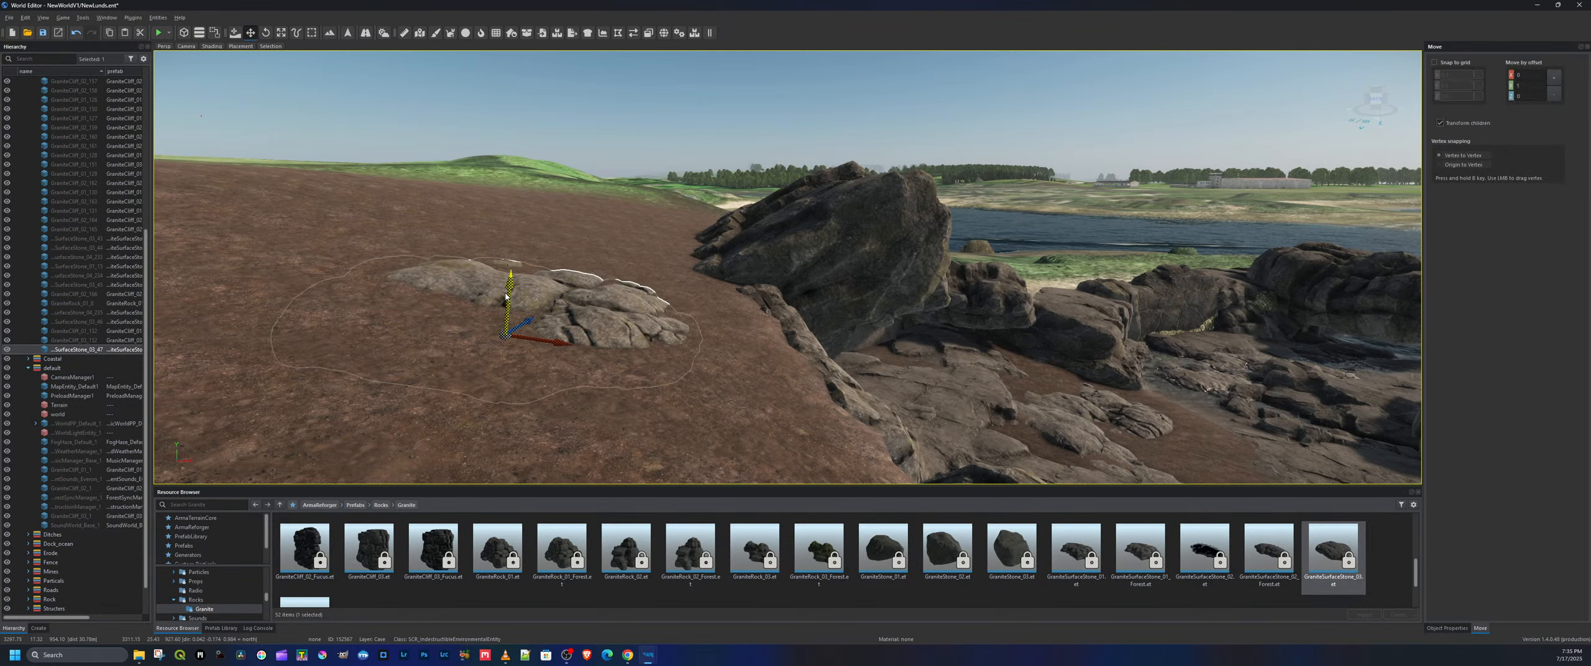
pyautogui.click(42, 34)
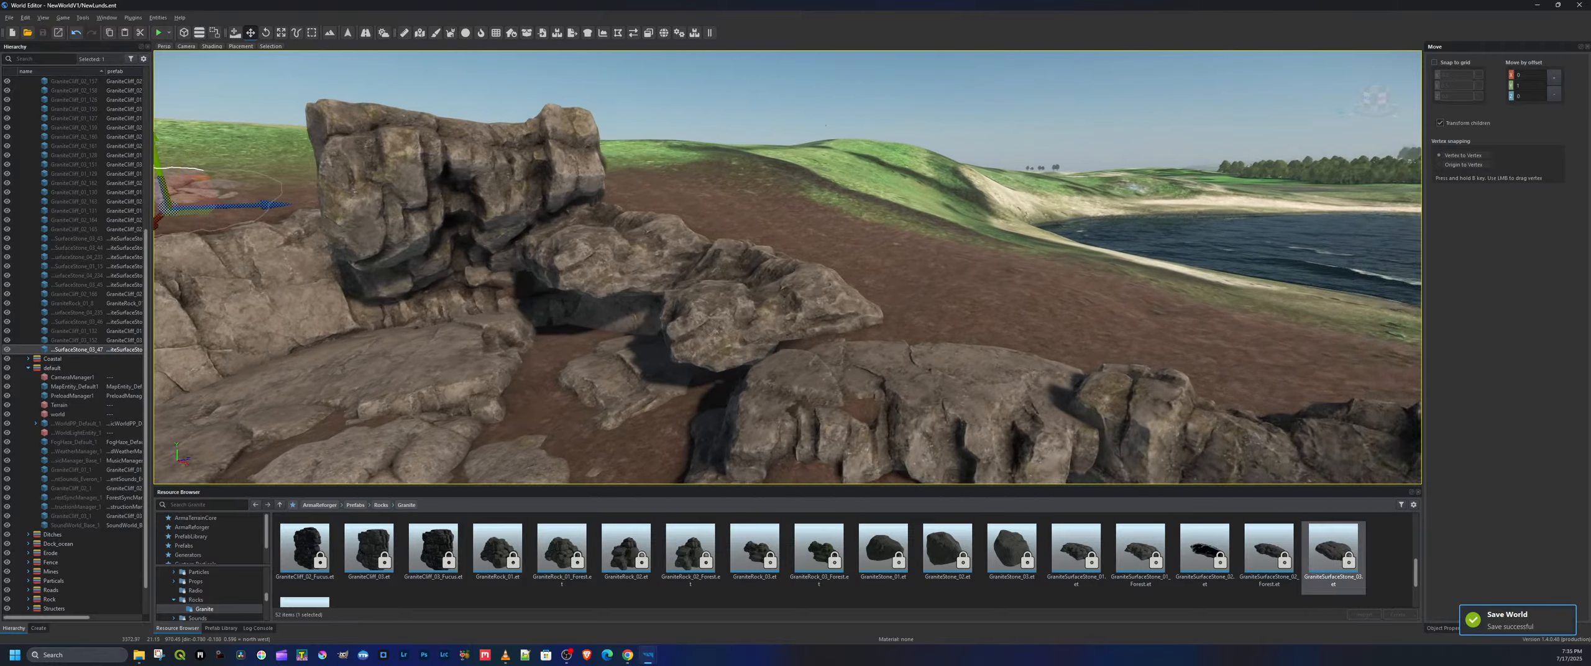
# Place a GraniteCliff_01 horizontally on the dirt bank beside the cliffs at the narrow water channel
pyautogui.press('d')
pyautogui.moveTo(734, 218); pyautogui.dragTo(640, 209, button='right')
pyautogui.moveTo(625, 307); pyautogui.dragTo(887, 345, button='right')
pyautogui.press('s')
pyautogui.press('a')
pyautogui.press('s')
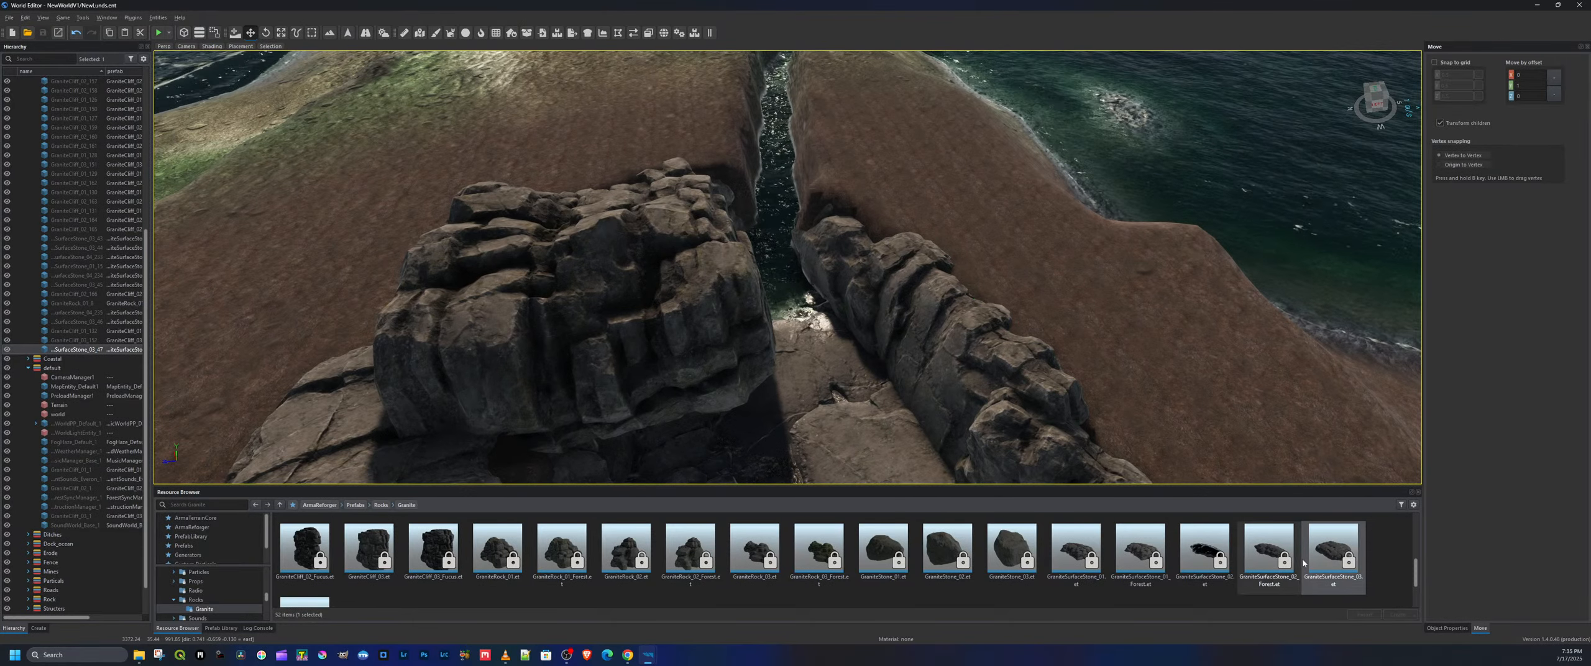
pyautogui.scroll(2, 1185, 566)
pyautogui.moveTo(1219, 539); pyautogui.dragTo(1203, 483)
pyautogui.moveTo(925, 282)
pyautogui.mouseDown()
pyautogui.moveTo(931, 258)
pyautogui.moveTo(926, 280)
pyautogui.mouseUp()
pyautogui.press('e')
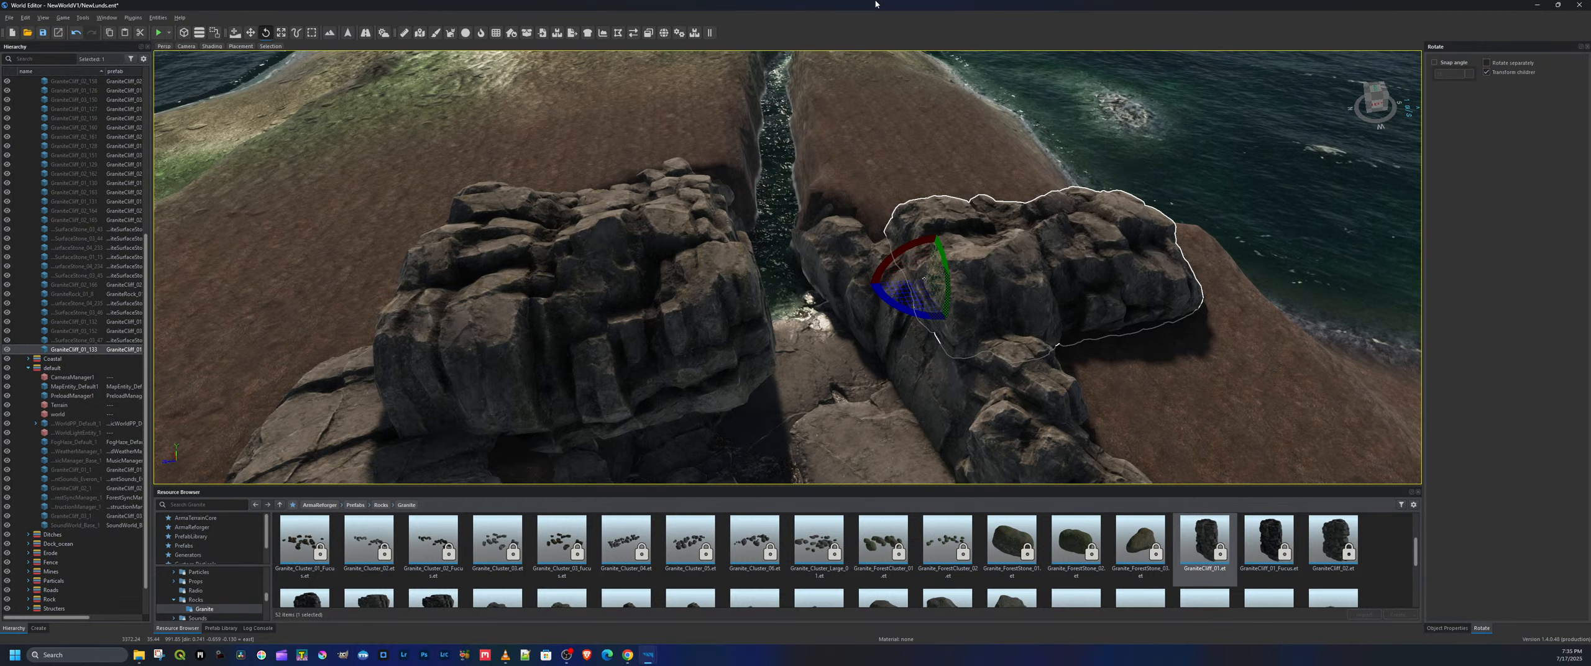
# Move the new GraniteCliff_01 across to the dirt edge at the head of the water channel
pyautogui.press('d')
pyautogui.moveTo(912, 279); pyautogui.dragTo(873, 269, button='right')
pyautogui.press('w')
pyautogui.press('w')
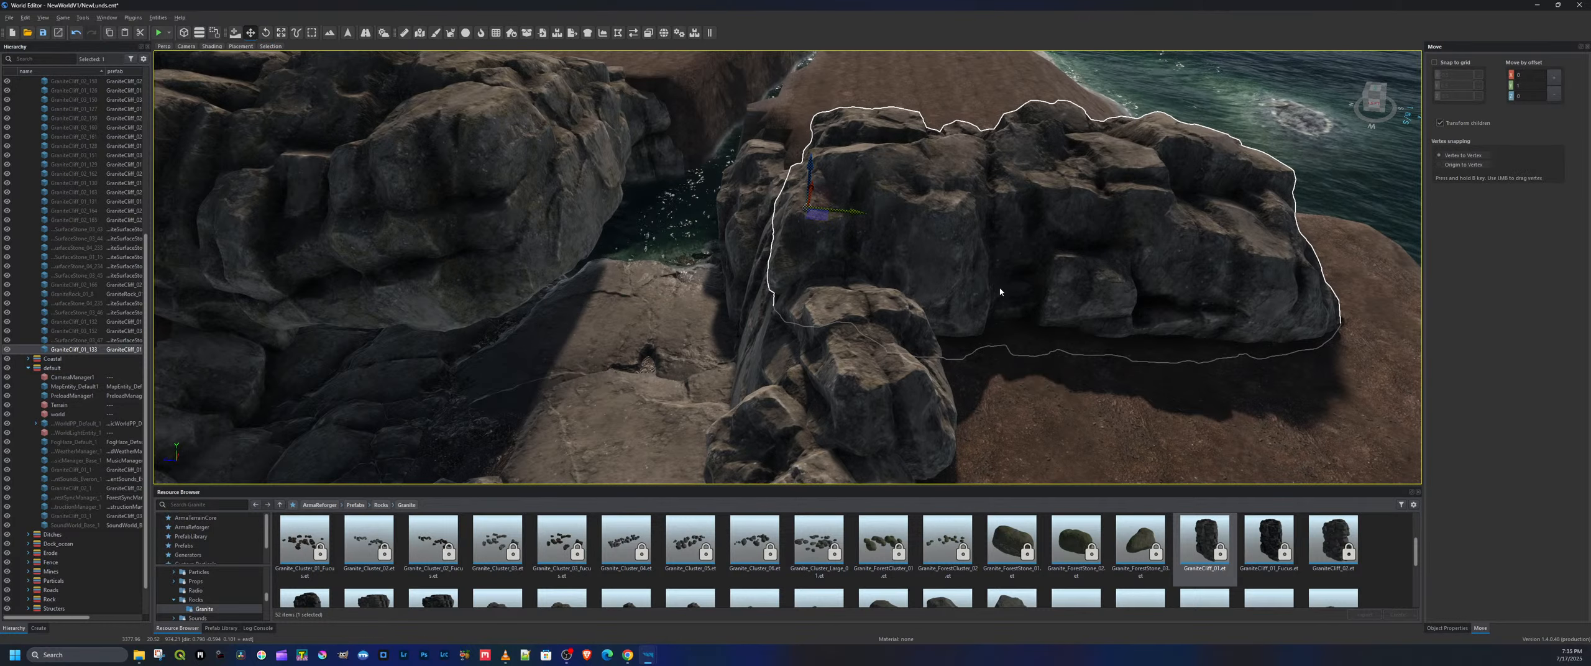
pyautogui.moveTo(840, 213); pyautogui.dragTo(491, 122)
pyautogui.moveTo(497, 134); pyautogui.dragTo(305, 124, button='right')
# Tilt the GraniteCliff_01 at the head of the channel so its face covers the bank down to the water
pyautogui.press('d')
pyautogui.press('w')
pyautogui.press('d')
pyautogui.press('s')
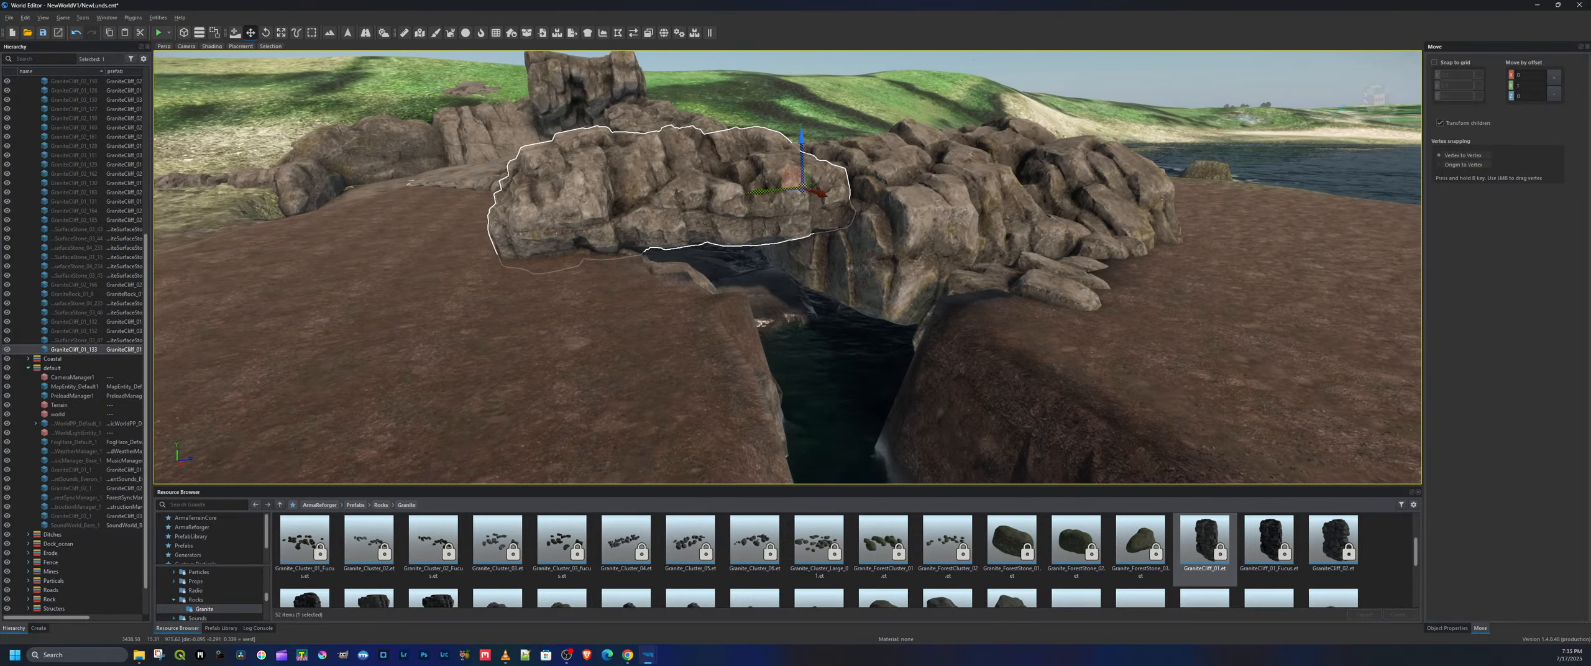
pyautogui.moveTo(680, 159); pyautogui.dragTo(680, 162, button='right')
pyautogui.press('e')
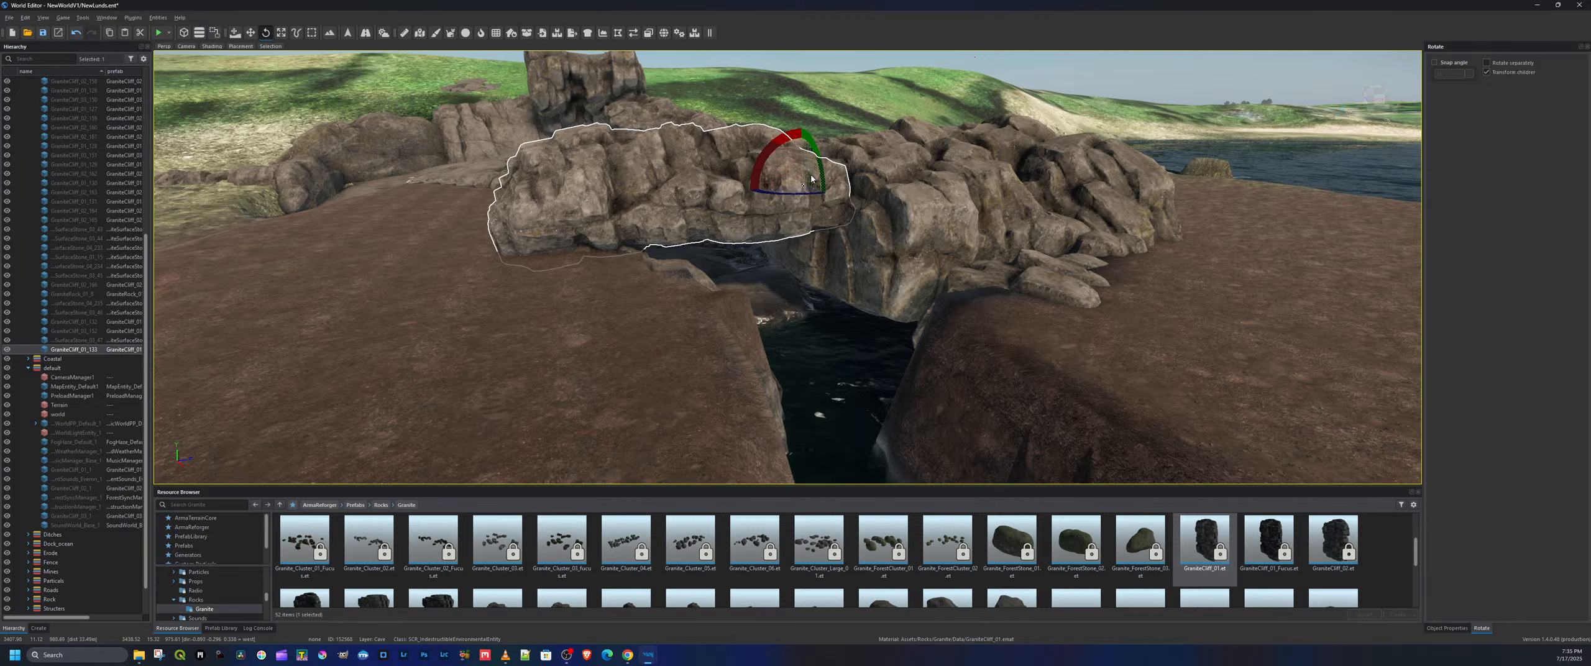
pyautogui.moveTo(805, 140); pyautogui.dragTo(828, 185)
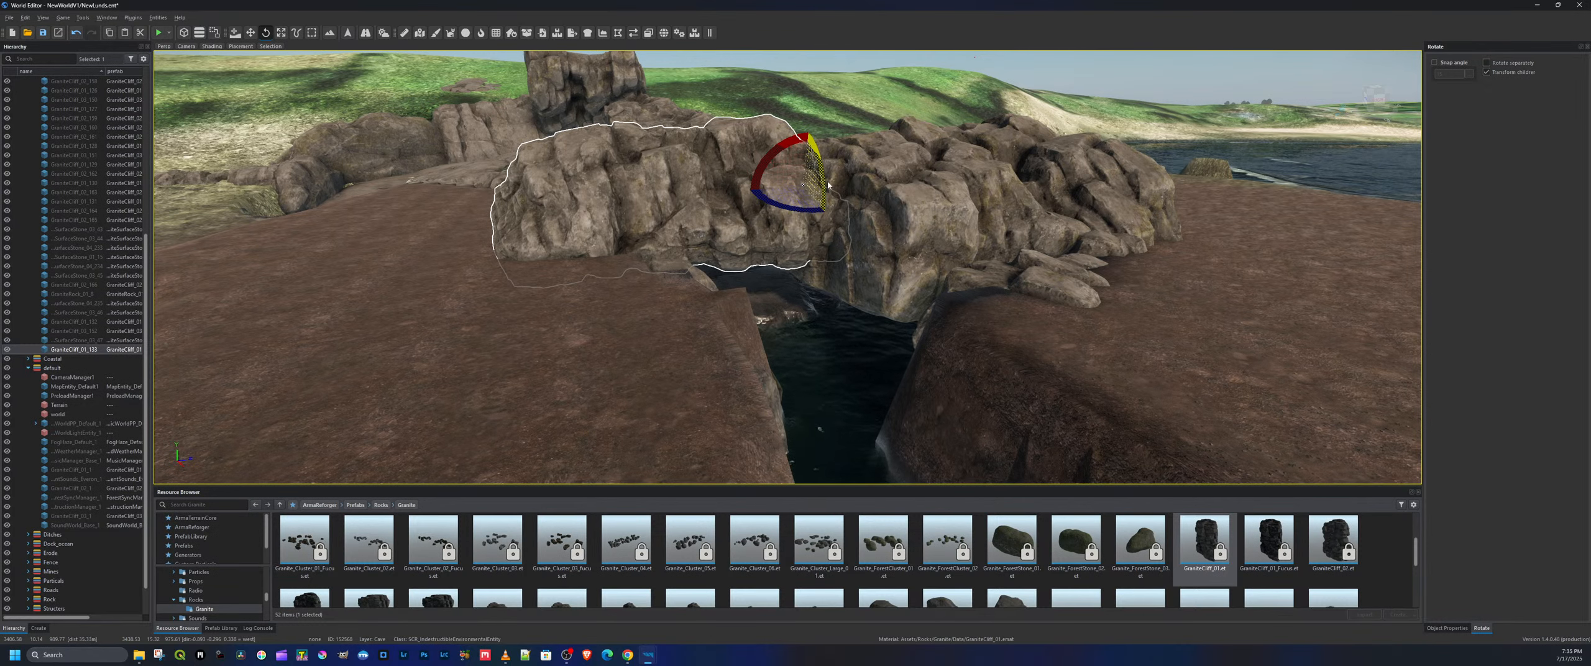
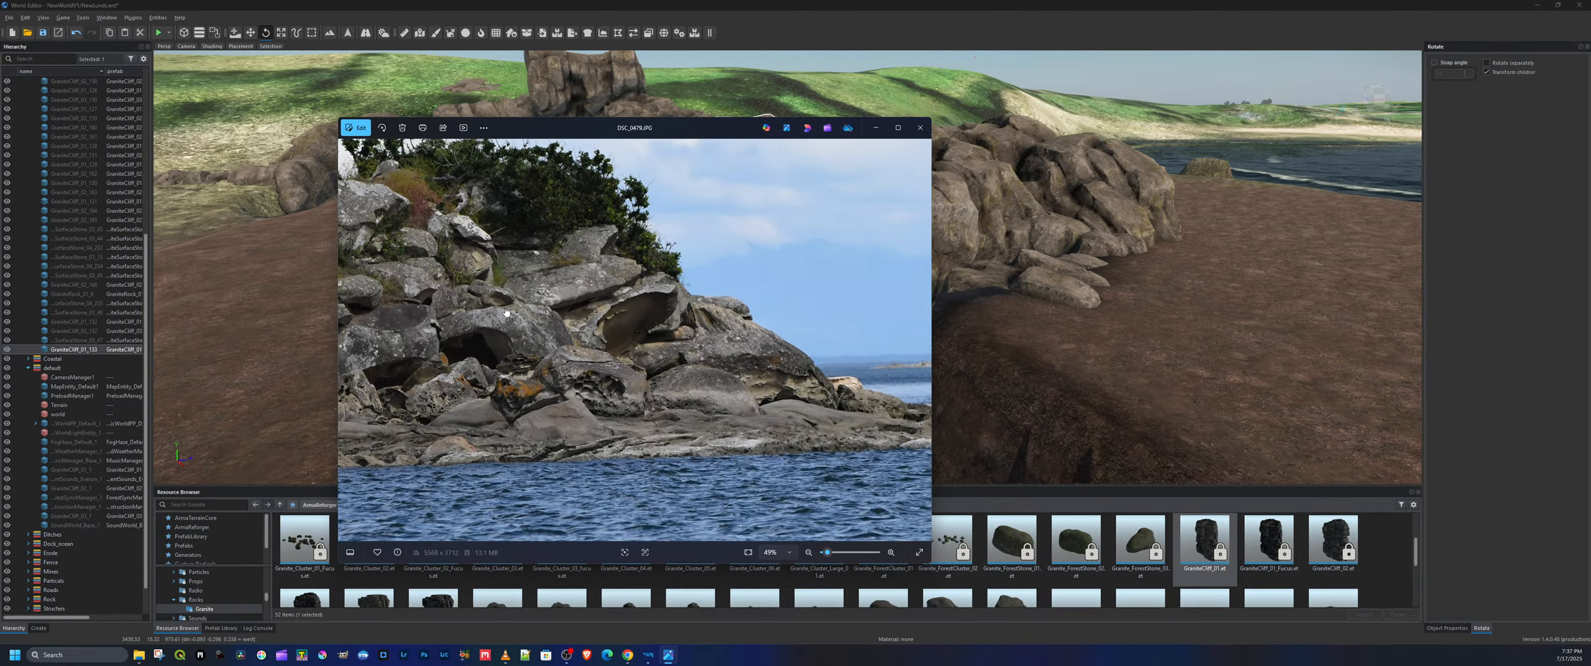
# Examine the layered boulders, shoreline ledges and eroded hollows in the coastal reference photo, and minimise the photo viewer
pyautogui.moveTo(691, 387); pyautogui.dragTo(576, 346)
pyautogui.moveTo(668, 384); pyautogui.dragTo(661, 373)
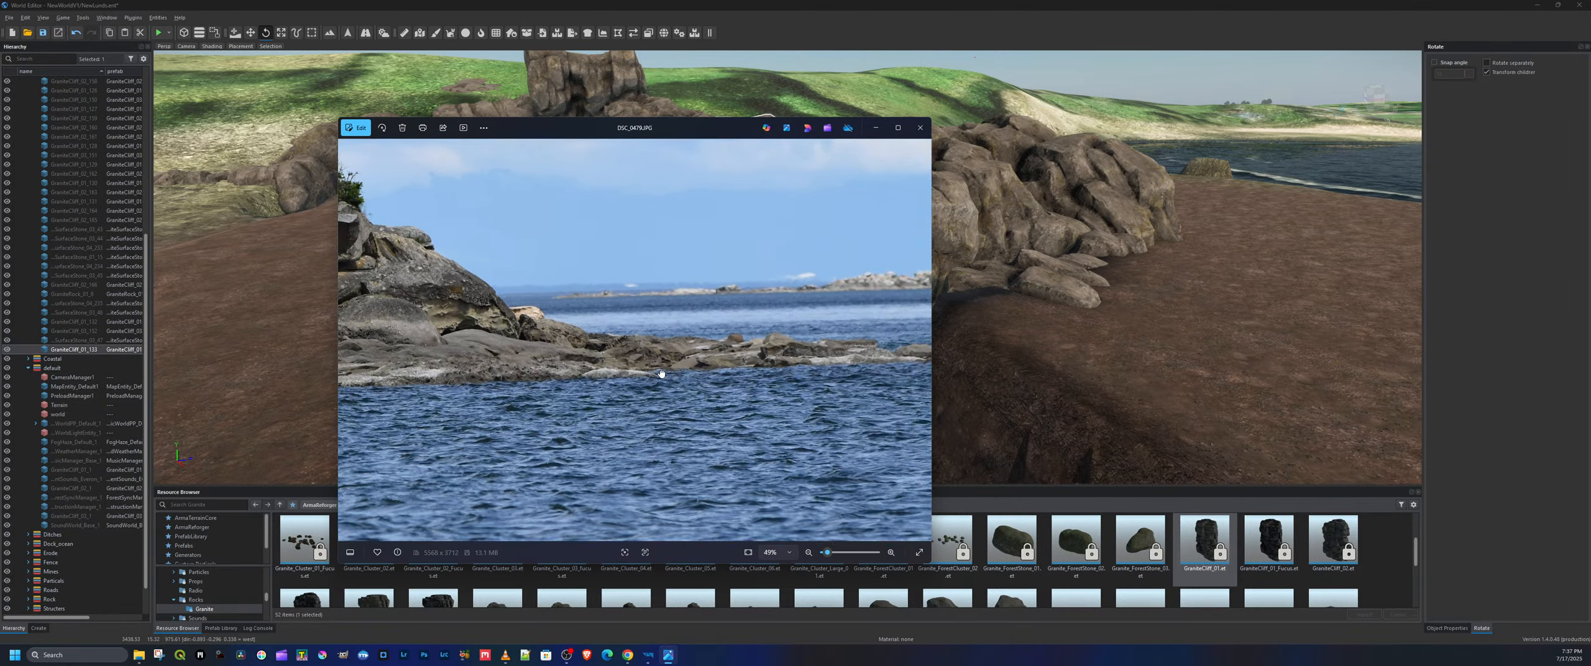
pyautogui.moveTo(524, 371); pyautogui.dragTo(796, 373)
pyautogui.moveTo(627, 382); pyautogui.dragTo(849, 419)
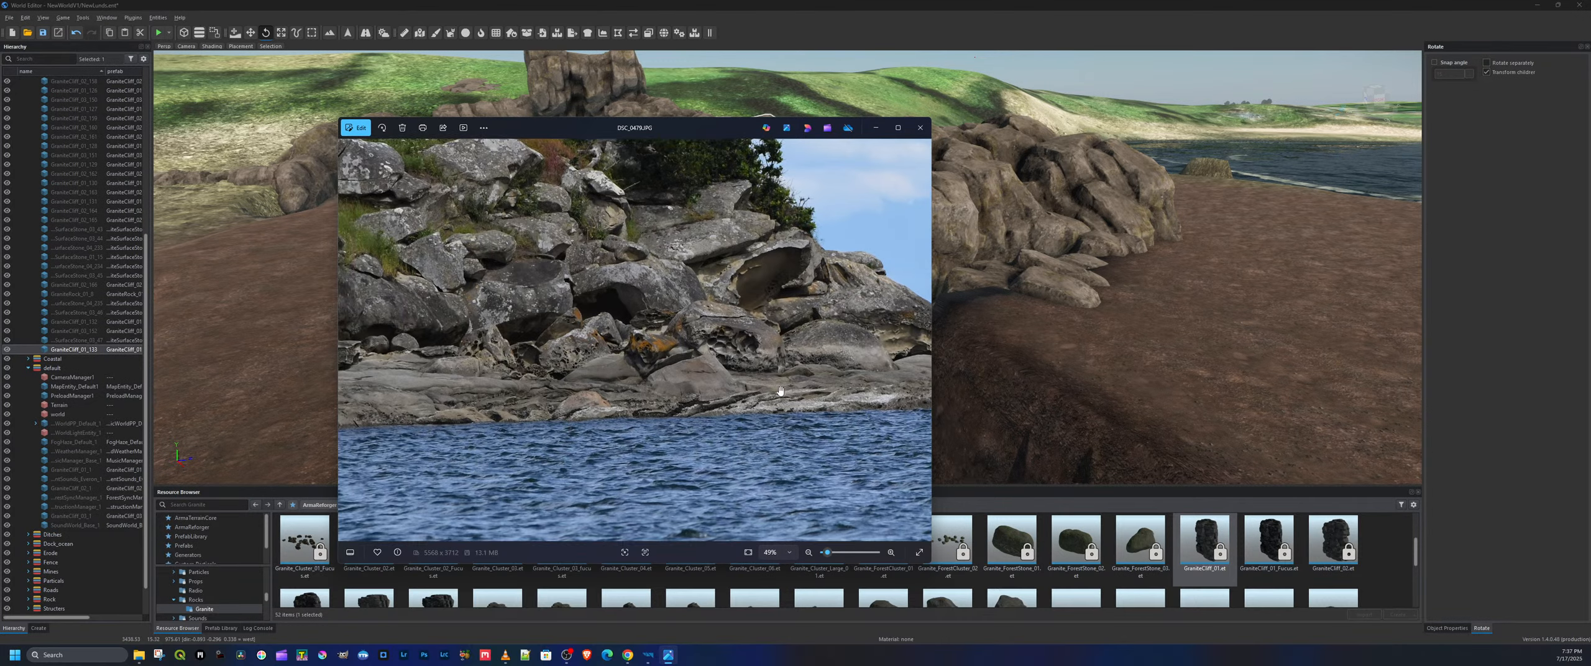
pyautogui.moveTo(634, 341); pyautogui.dragTo(740, 399)
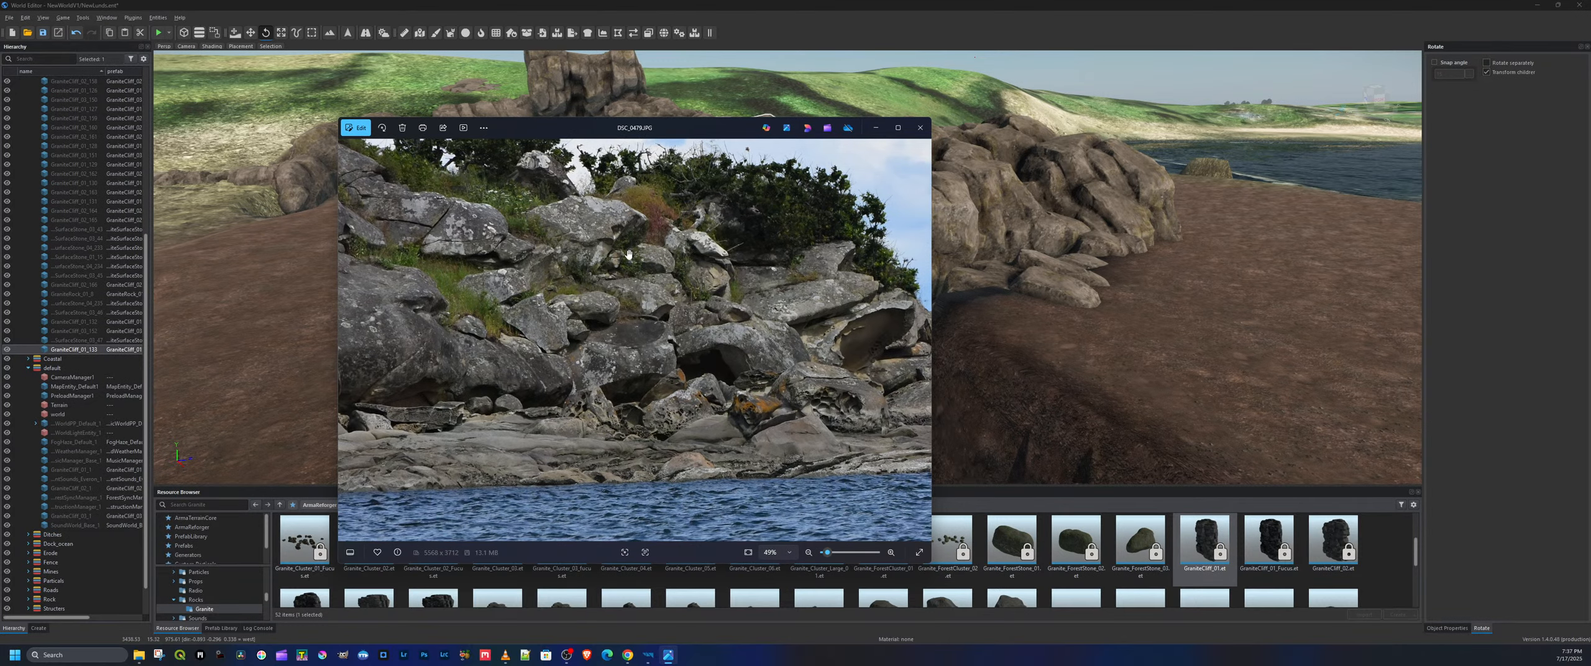
pyautogui.moveTo(628, 253); pyautogui.dragTo(630, 349)
pyautogui.scroll(3, 688, 305)
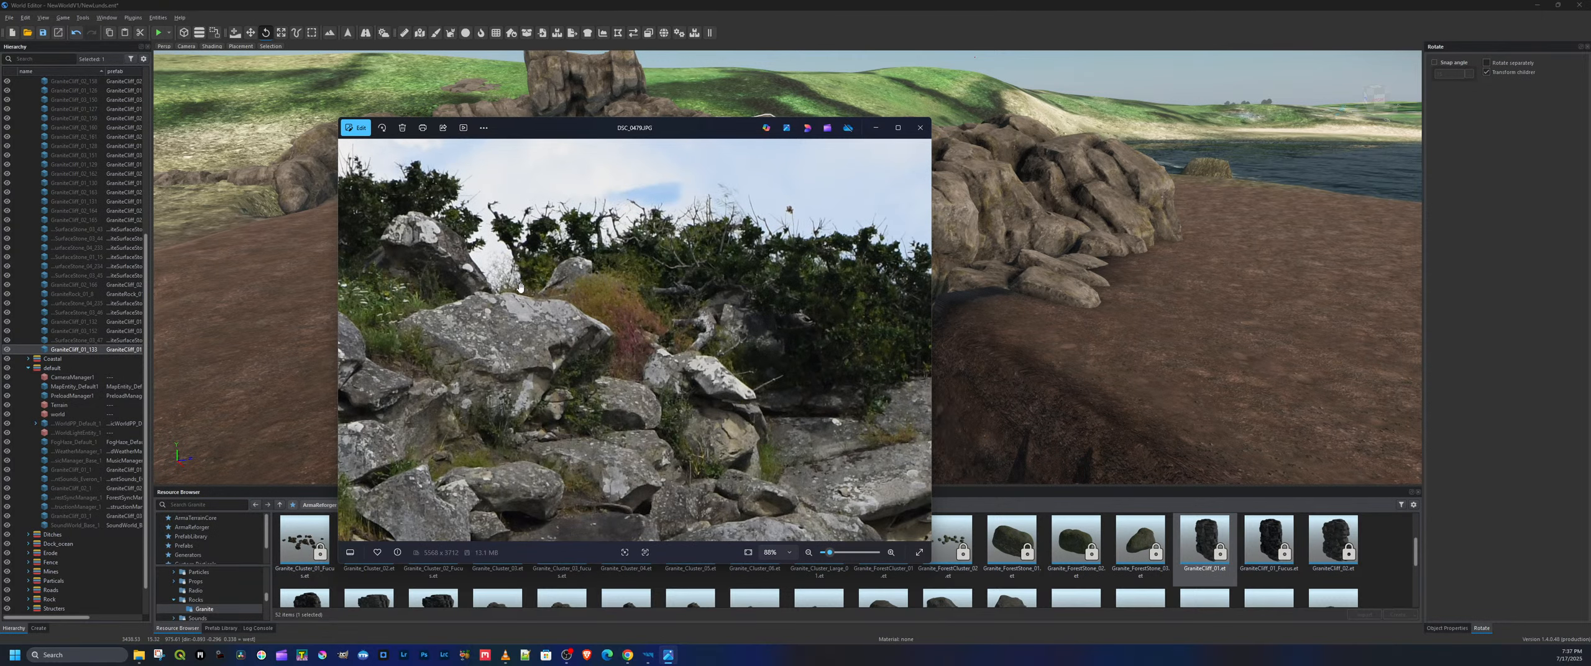
pyautogui.scroll(-5, 584, 398)
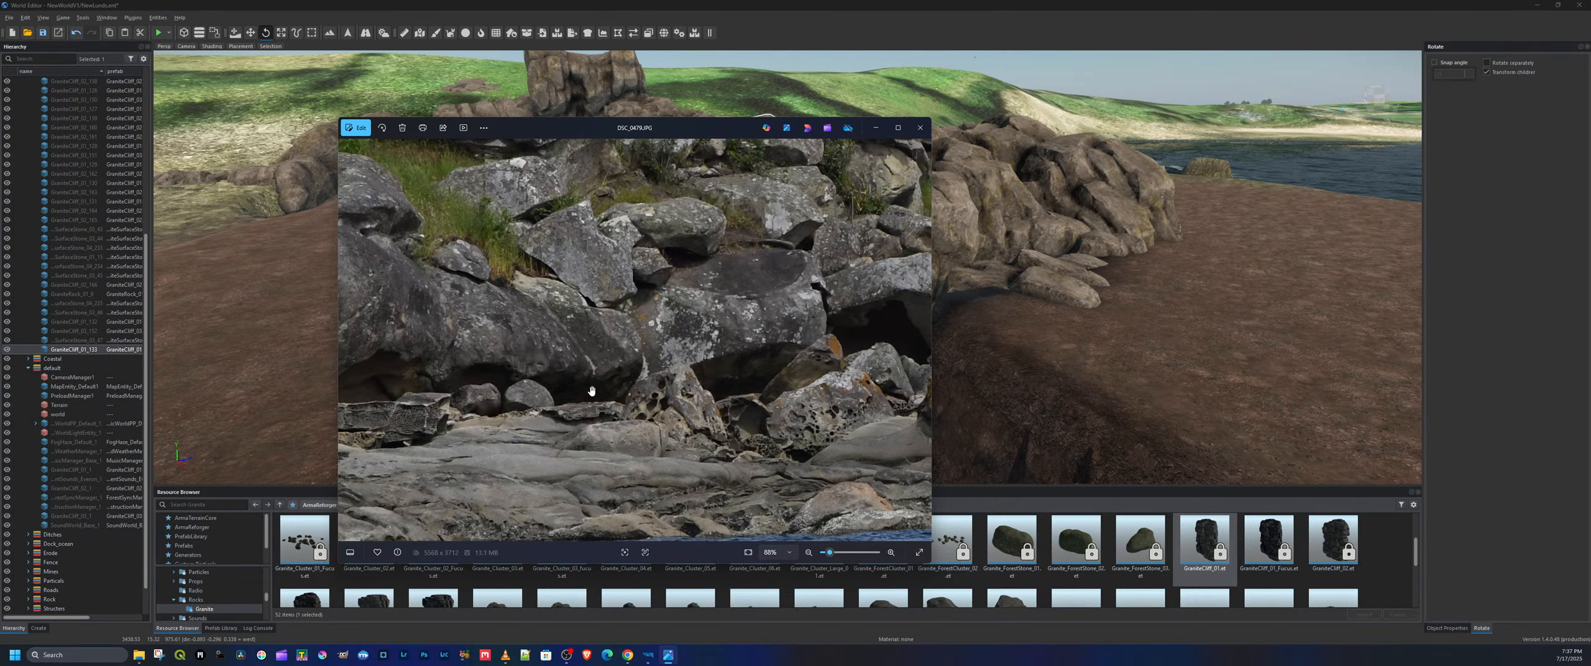
pyautogui.scroll(-2, 675, 408)
pyautogui.scroll(-5, 675, 408)
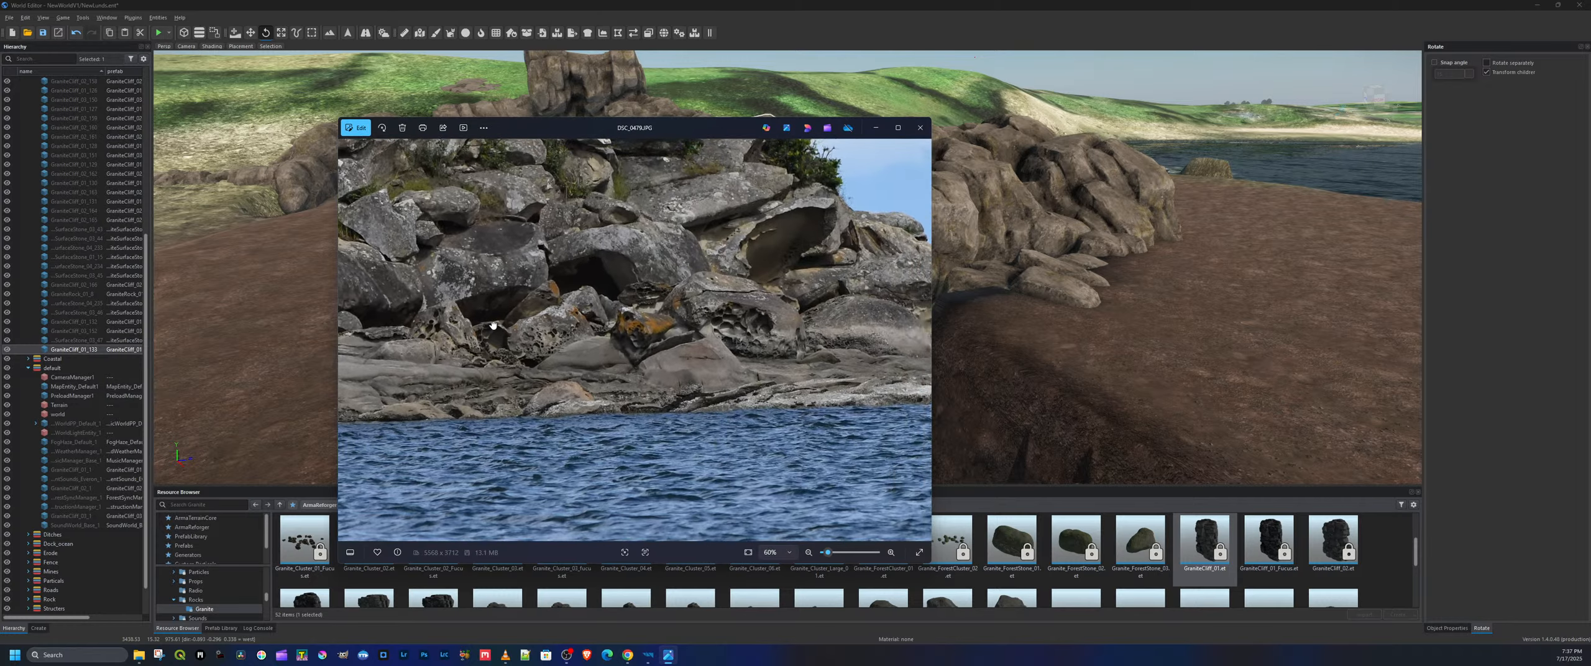
pyautogui.scroll(8, 745, 361)
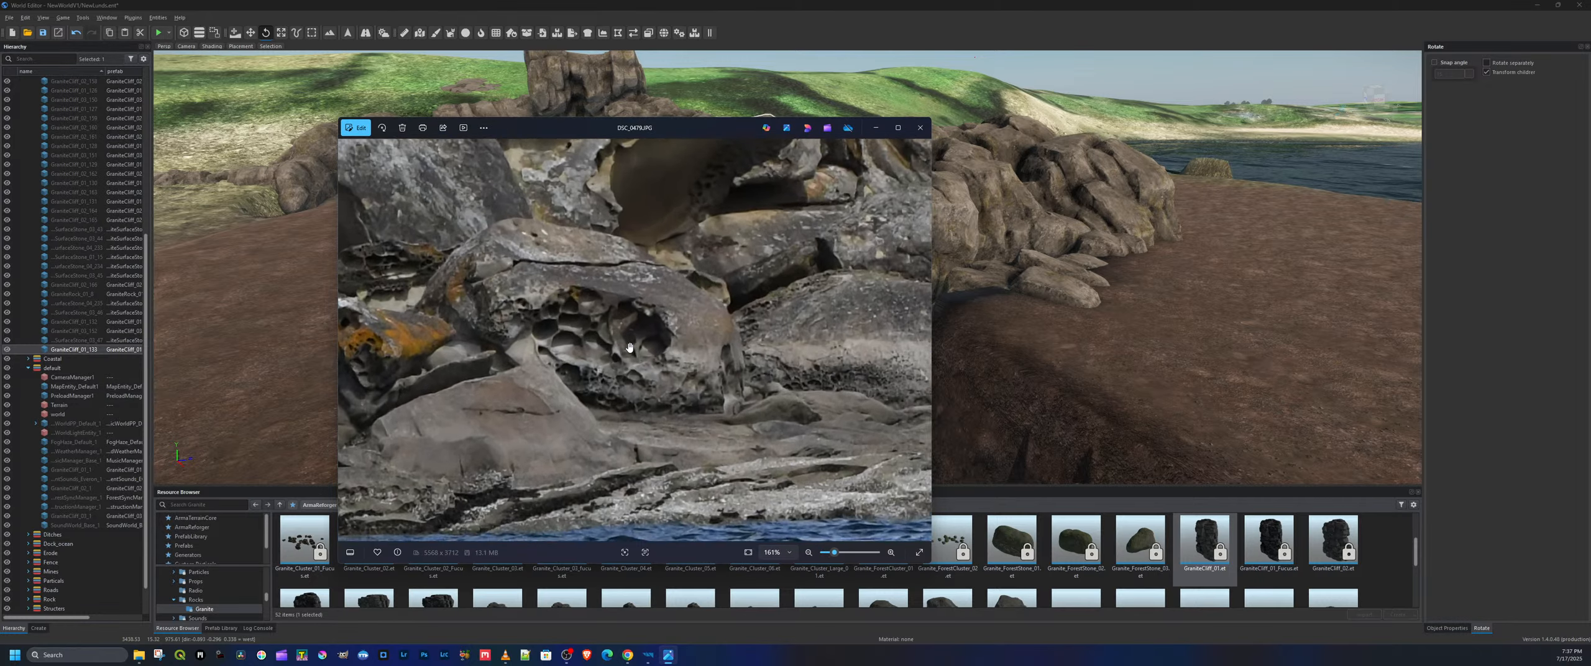
pyautogui.click(875, 127)
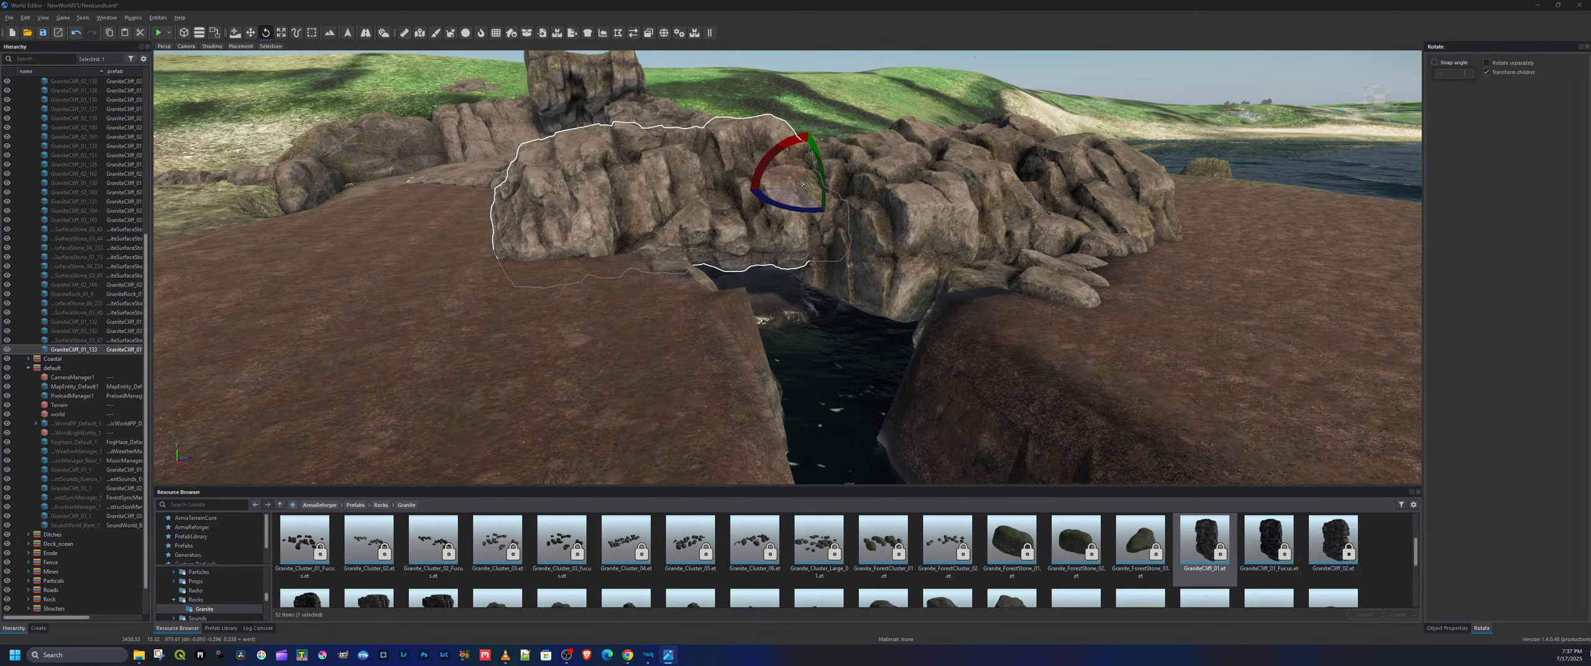
# Place a GraniteSurfaceStone_04 on the dirt bank beside the channel-head cliff and tilt it to lean against the slope
pyautogui.scroll(-5, 808, 597)
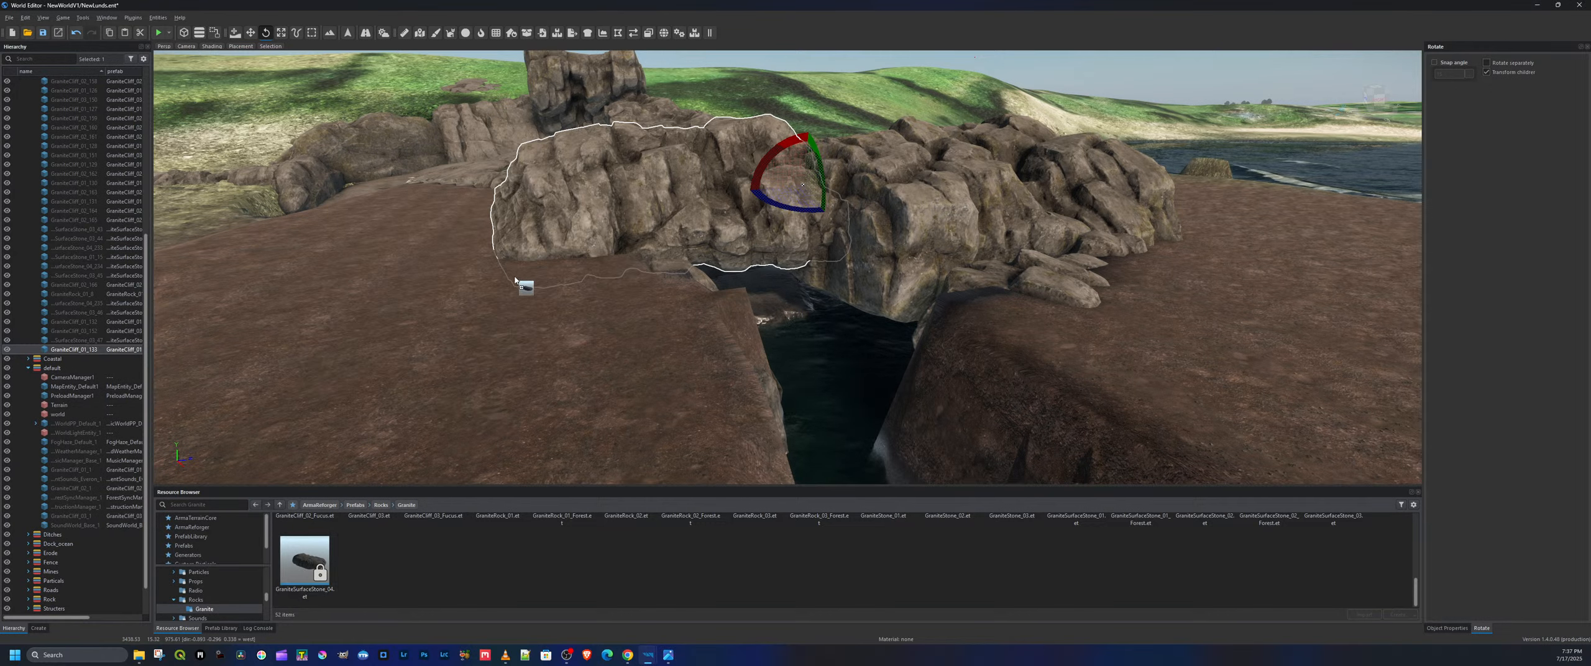
pyautogui.moveTo(514, 280); pyautogui.dragTo(568, 262)
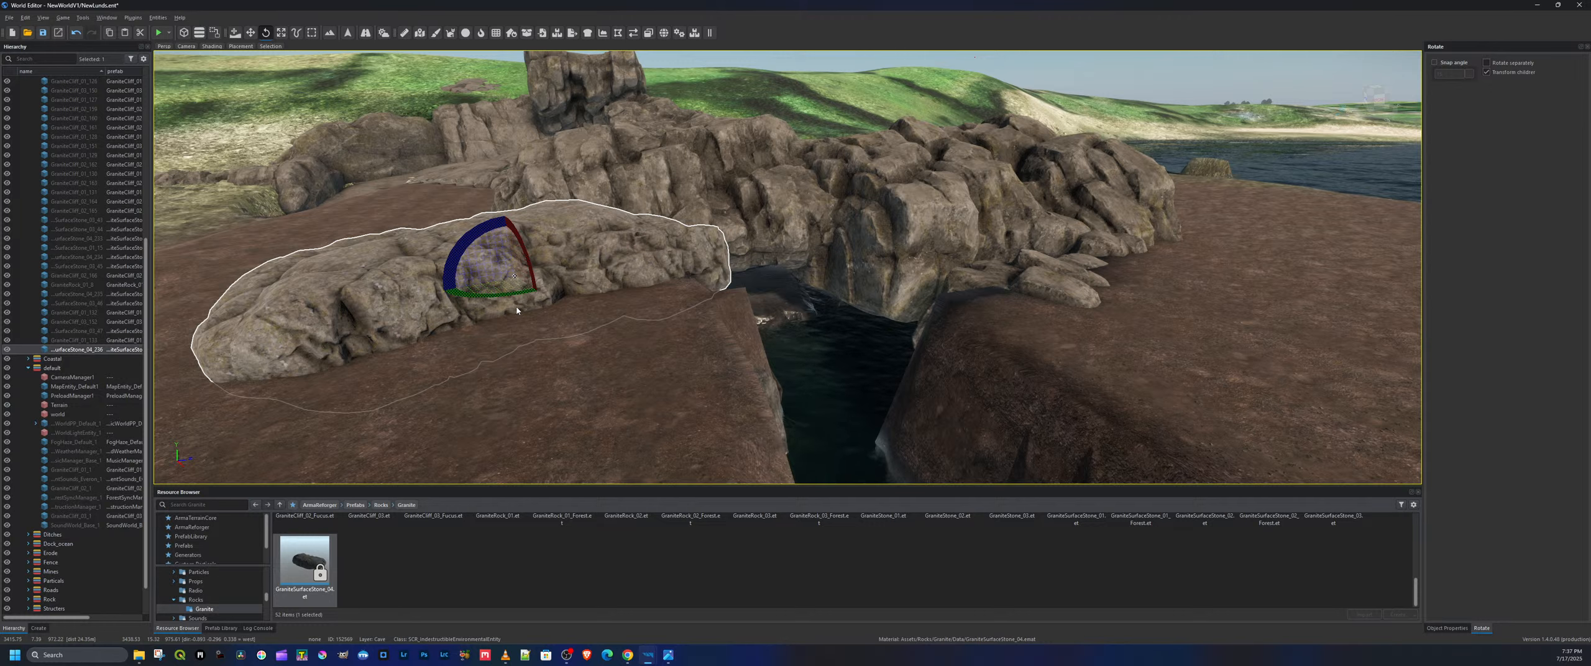
pyautogui.moveTo(532, 270); pyautogui.dragTo(528, 258)
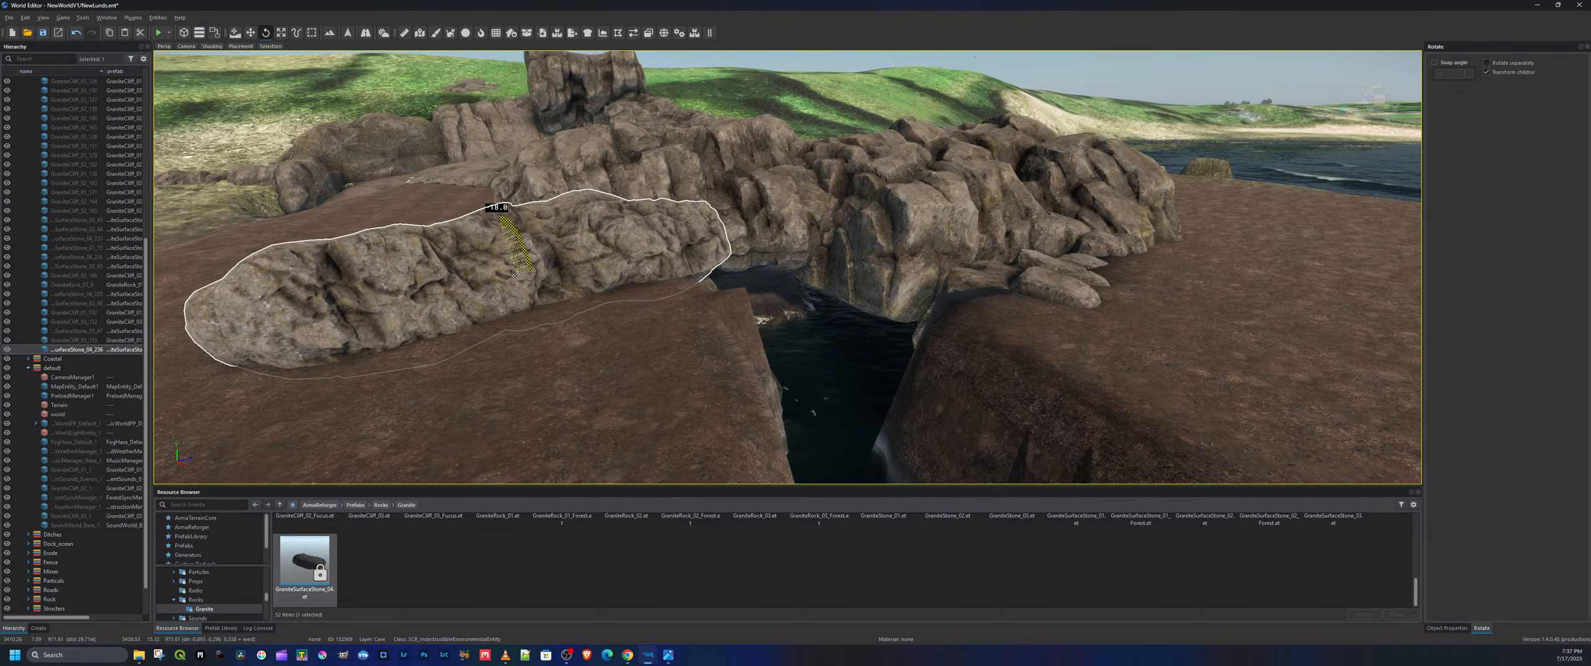
pyautogui.moveTo(466, 288); pyautogui.dragTo(456, 288)
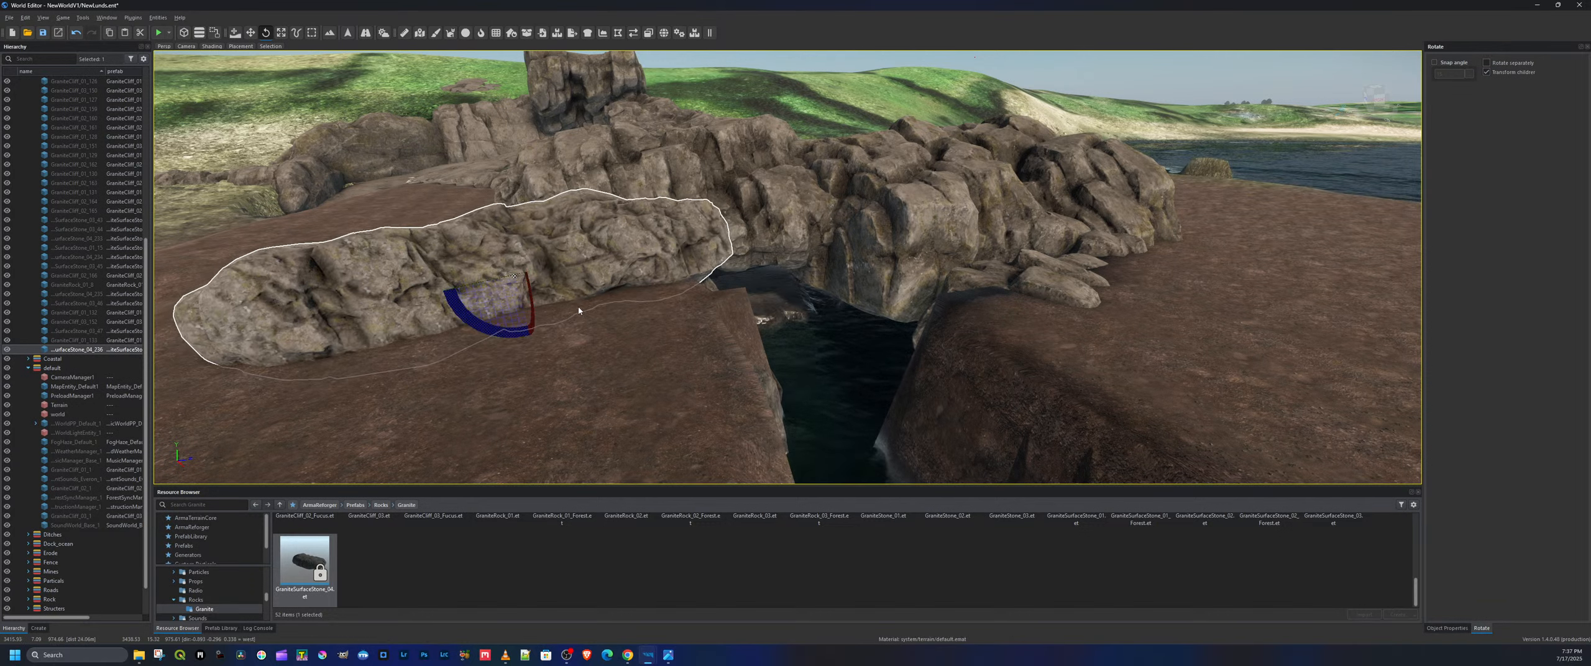
# Rotate the GraniteSurfaceStone_04 on the dirt bank beside the channel-head cliff further into the slope
pyautogui.press('w')
pyautogui.press('e')
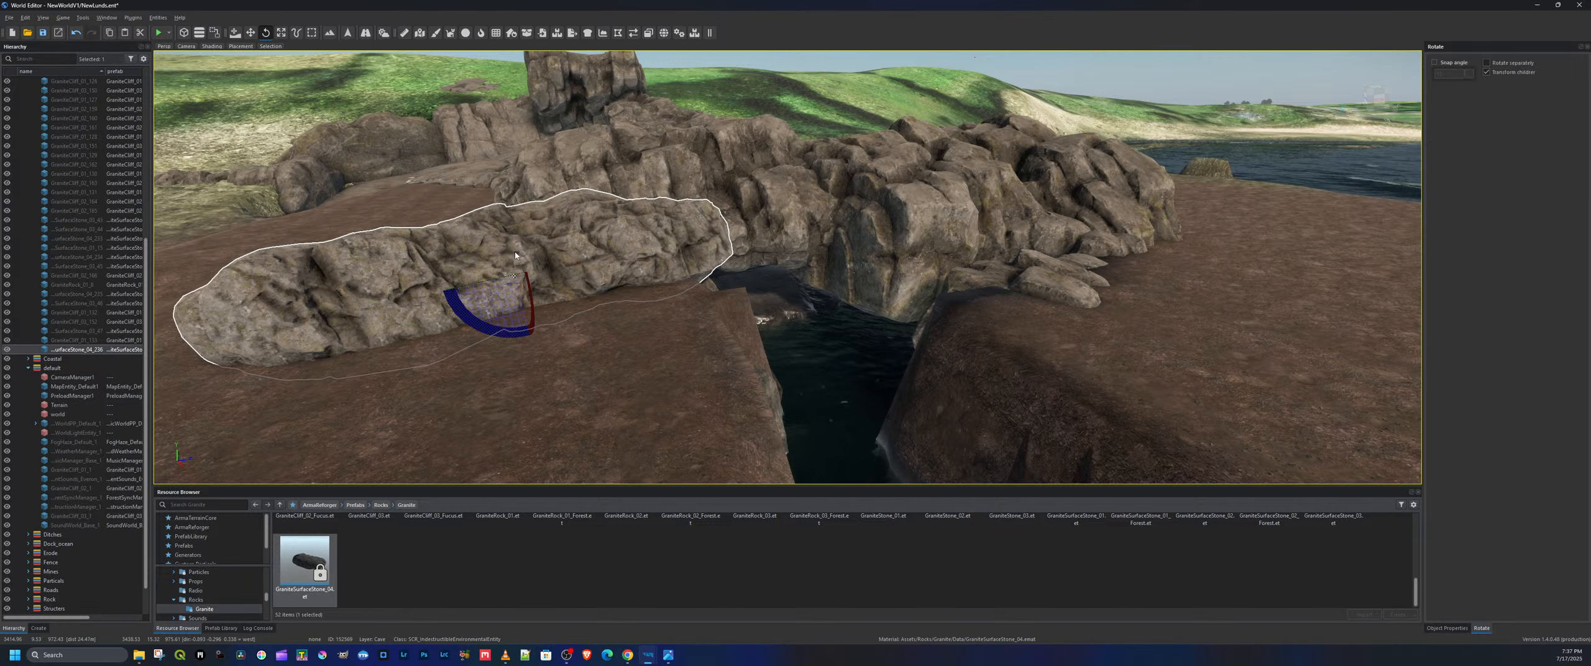
pyautogui.moveTo(530, 285)
pyautogui.mouseDown()
pyautogui.moveTo(507, 256)
pyautogui.moveTo(507, 294)
pyautogui.mouseUp()
pyautogui.press('w')
# Place a GraniteCliff_01 in the cave hollow between the rock walls and raise it to the height of the wall tops
pyautogui.moveTo(810, 429); pyautogui.dragTo(1554, 443, button='right')
pyautogui.press('a')
pyautogui.scroll(5, 1112, 588)
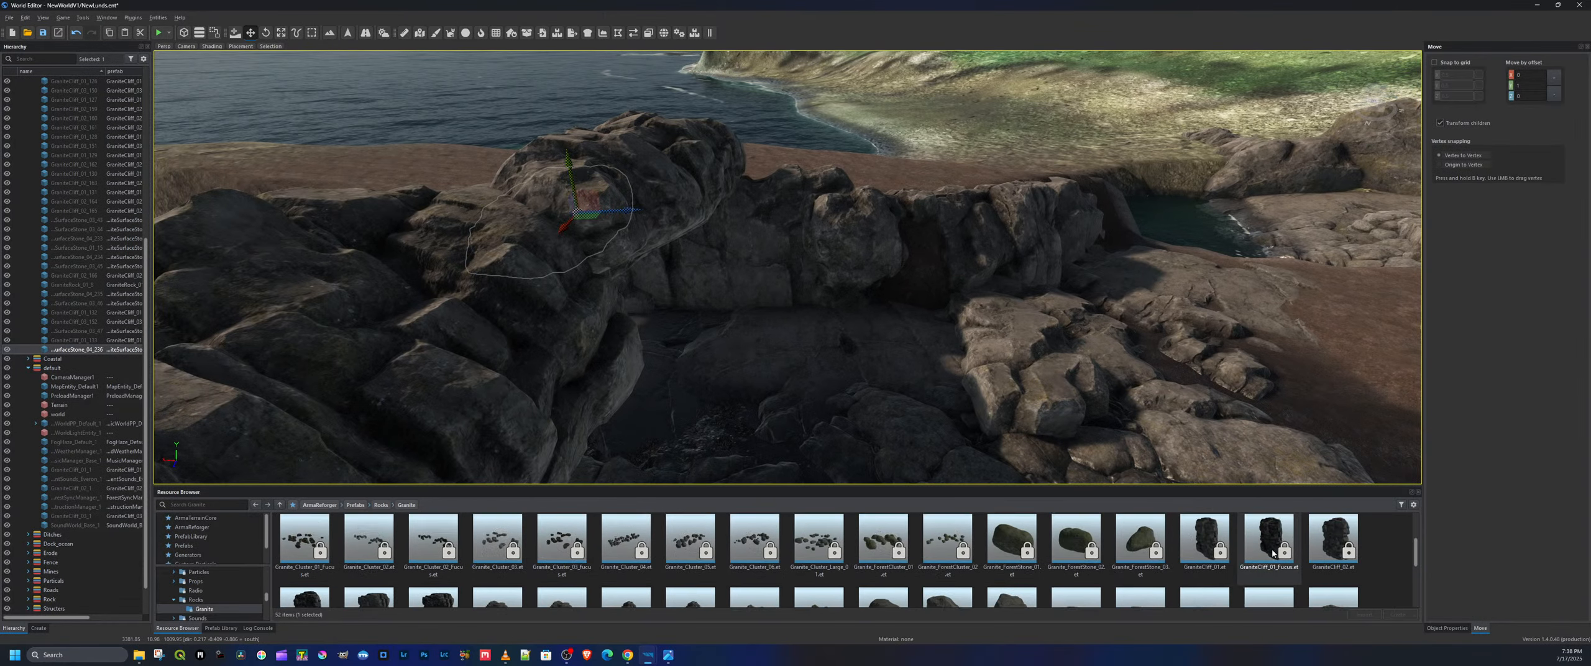
pyautogui.click(1209, 555)
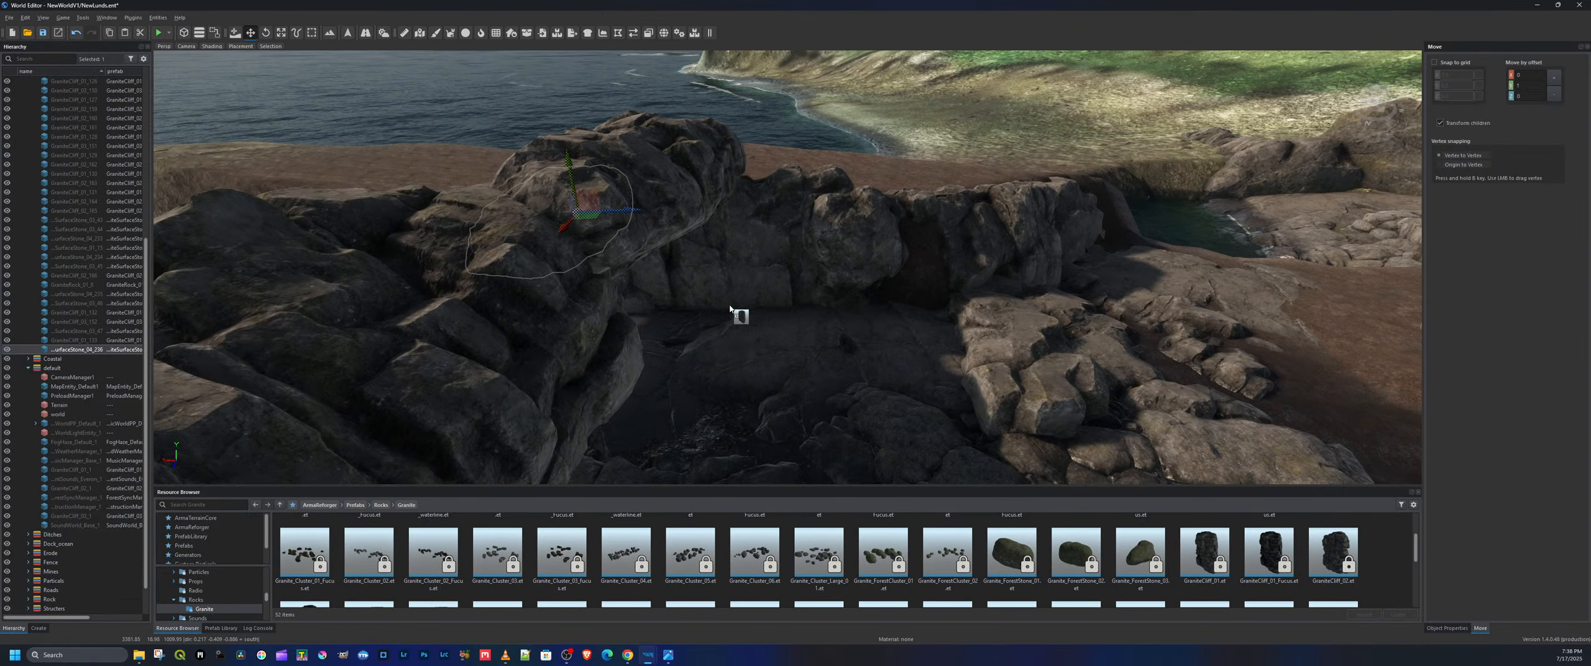
pyautogui.moveTo(762, 359); pyautogui.dragTo(765, 310)
pyautogui.press('w')
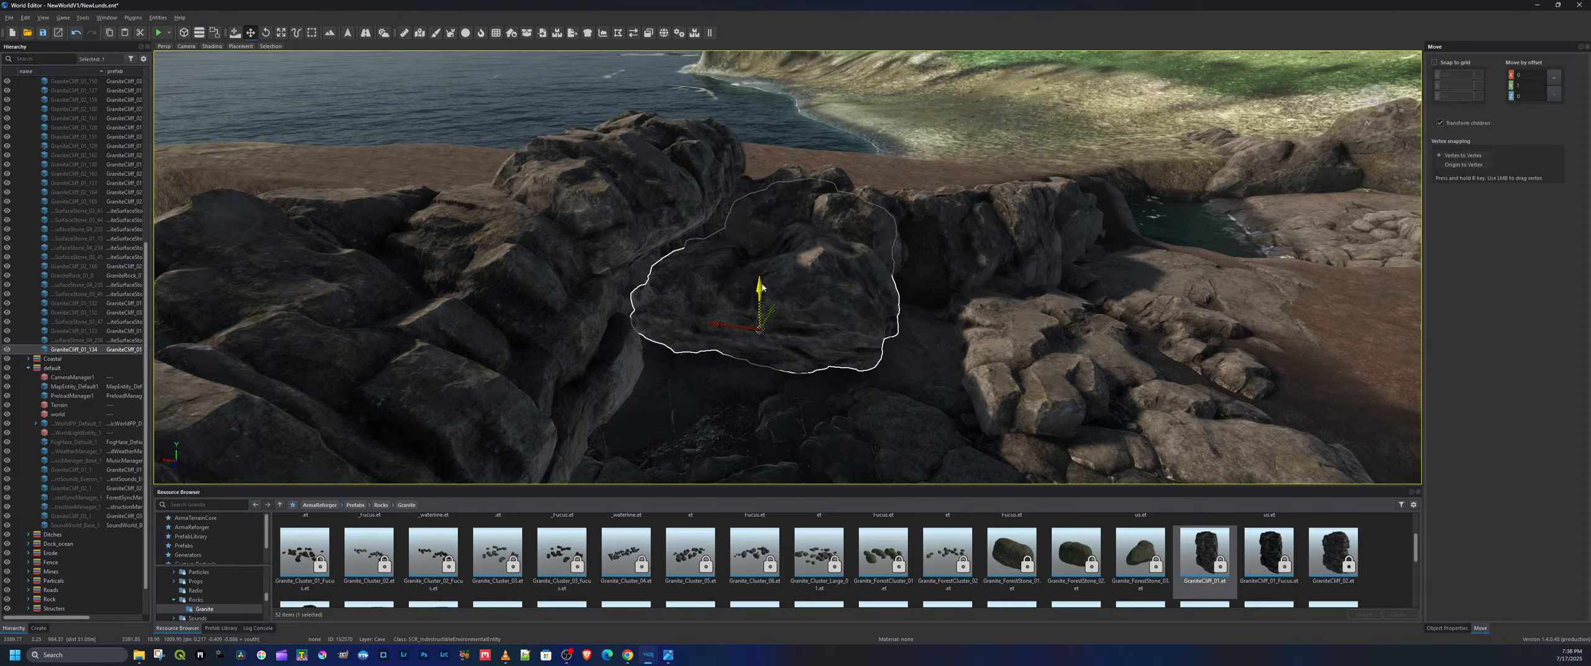
pyautogui.moveTo(761, 286); pyautogui.dragTo(756, 219)
# Slide the new GraniteCliff_01 sideways over the hollow and rotate it slightly to line up with the neighbouring wall
pyautogui.press('d')
pyautogui.moveTo(901, 232); pyautogui.dragTo(700, 234, button='right')
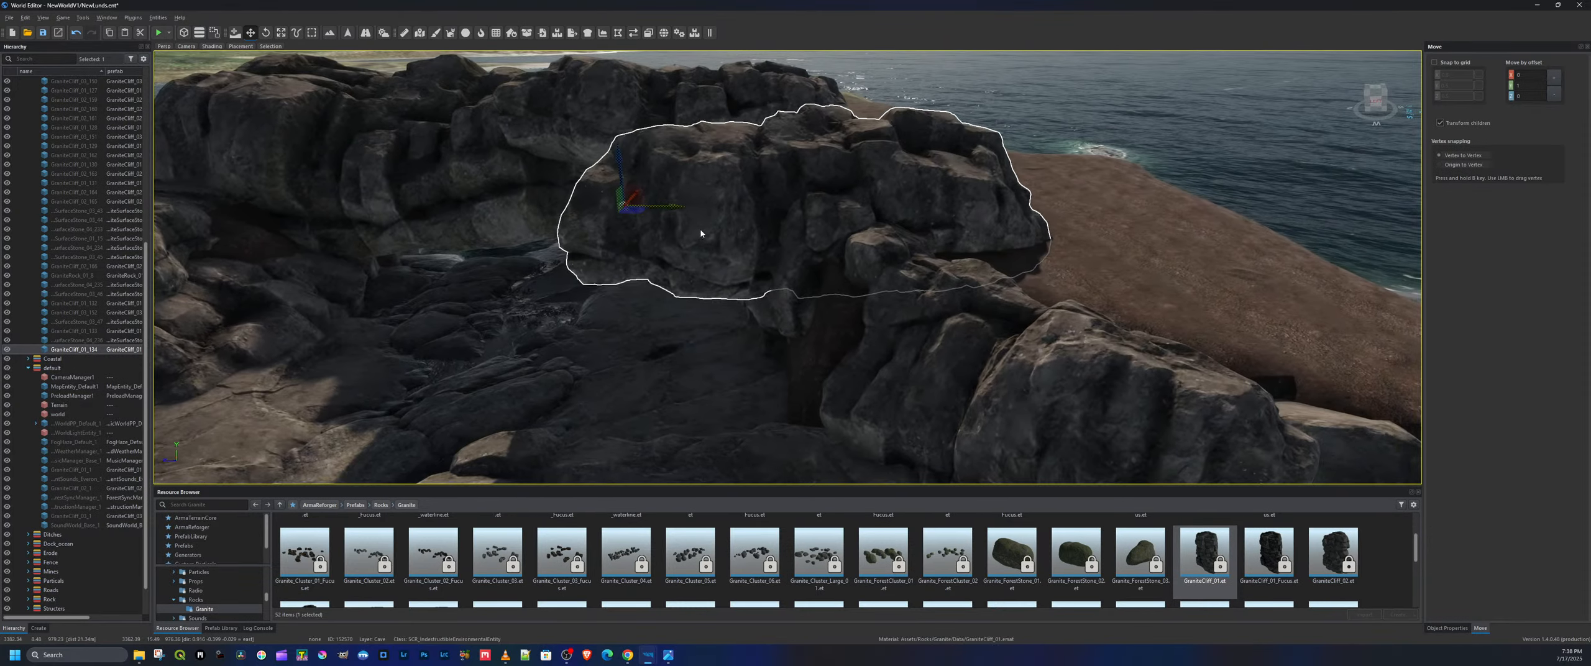
pyautogui.moveTo(670, 207); pyautogui.dragTo(531, 211)
pyautogui.moveTo(531, 212); pyautogui.dragTo(793, 255, button='right')
pyautogui.press('e')
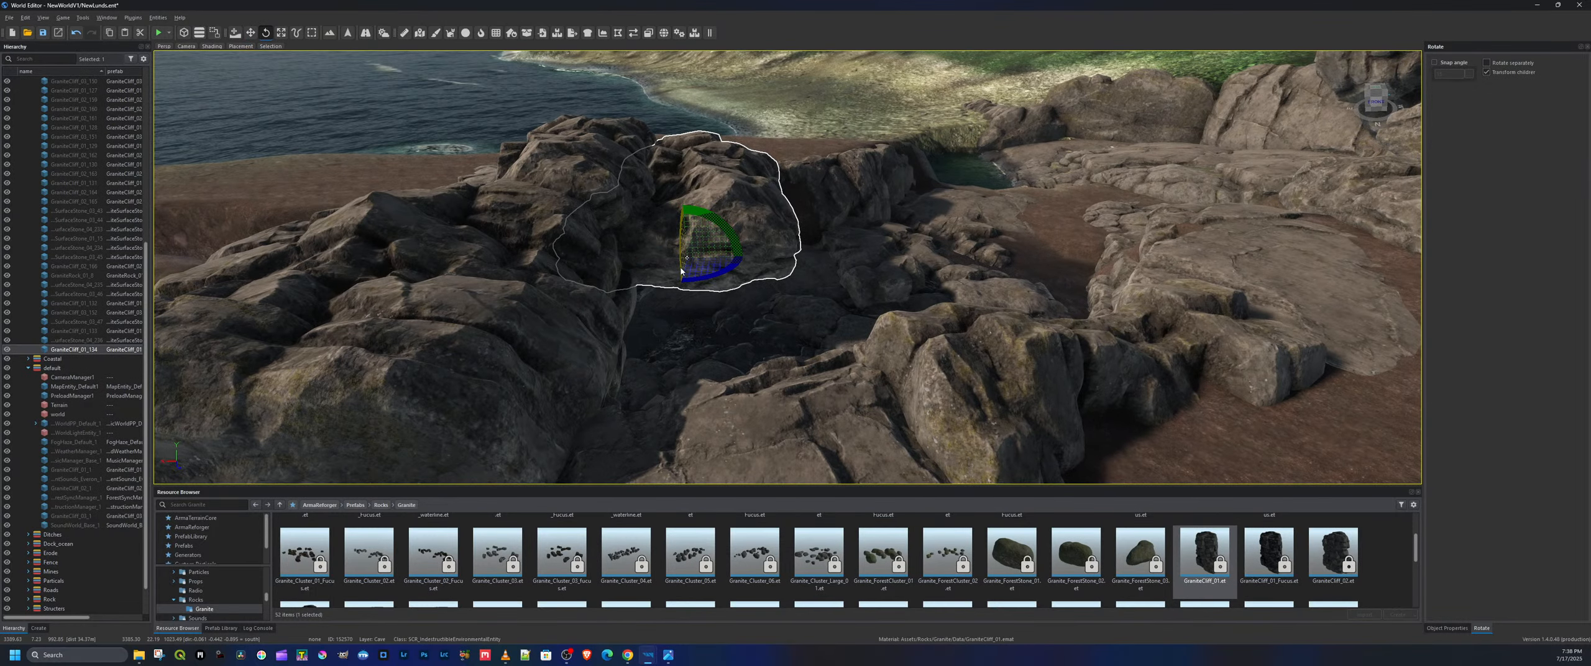
pyautogui.moveTo(681, 258)
pyautogui.mouseDown()
pyautogui.moveTo(685, 209)
pyautogui.moveTo(690, 258)
pyautogui.mouseUp()
# Move the GraniteCliff_01 across to the opposite wall of the hollow and raise it slightly as a roof piece
pyautogui.press('w')
pyautogui.press('d')
pyautogui.moveTo(690, 259); pyautogui.dragTo(366, 250, button='right')
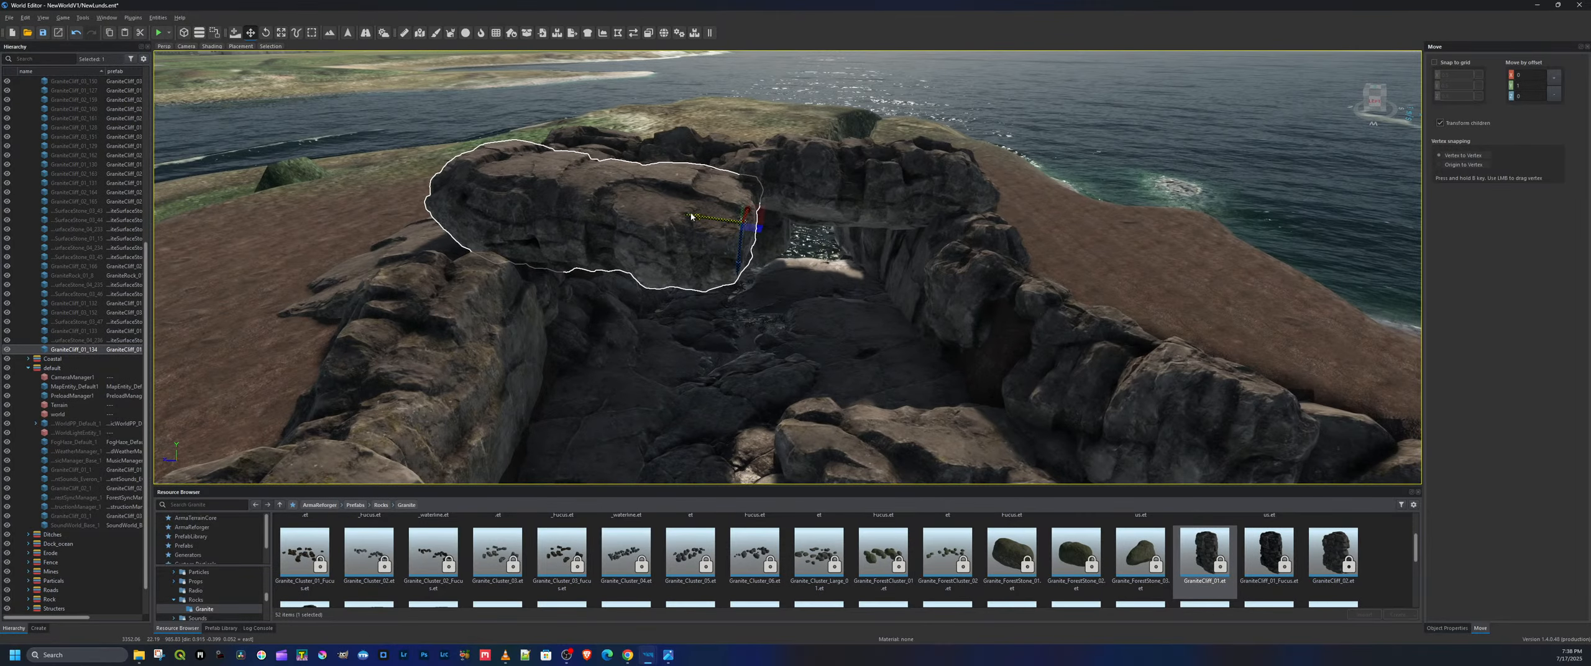
pyautogui.moveTo(693, 225); pyautogui.dragTo(1027, 222)
pyautogui.press('e')
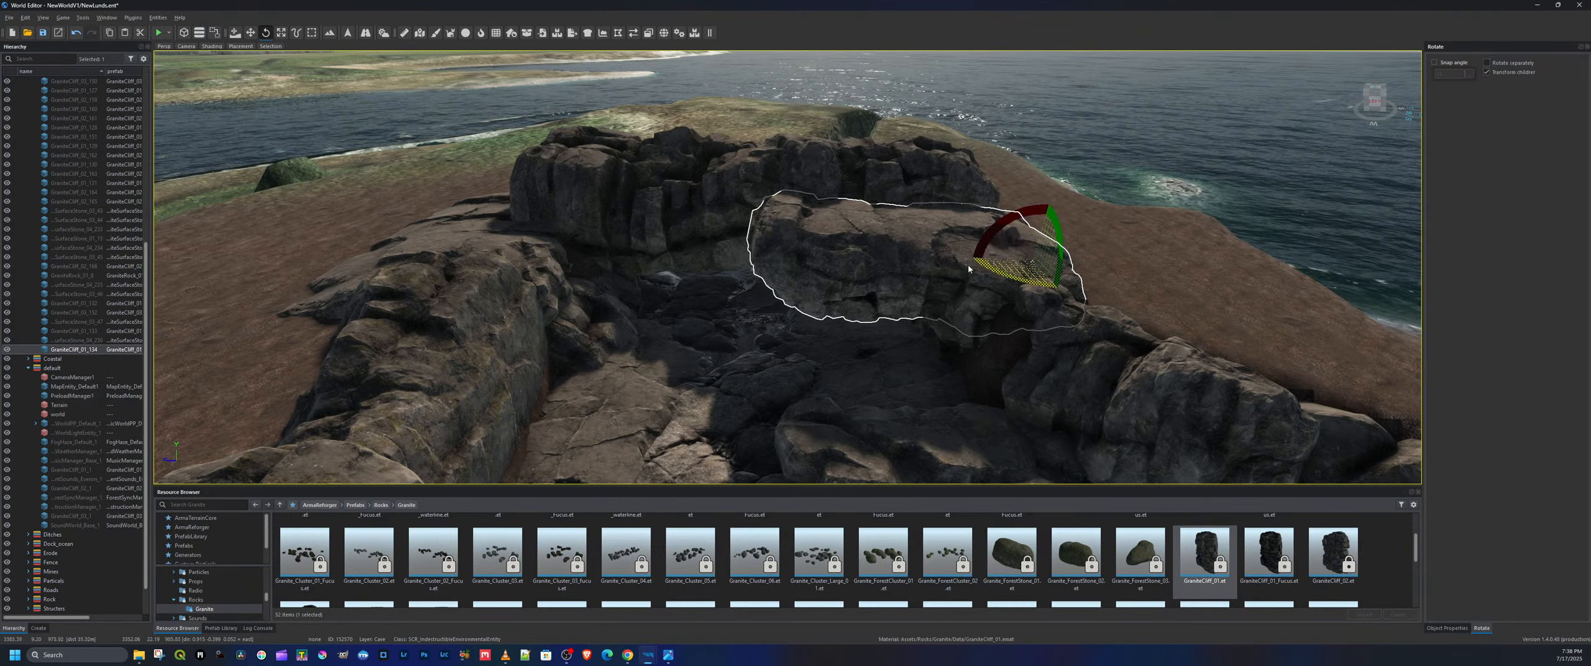
pyautogui.press('a')
pyautogui.moveTo(1004, 322); pyautogui.dragTo(1275, 322, button='right')
pyautogui.press('w')
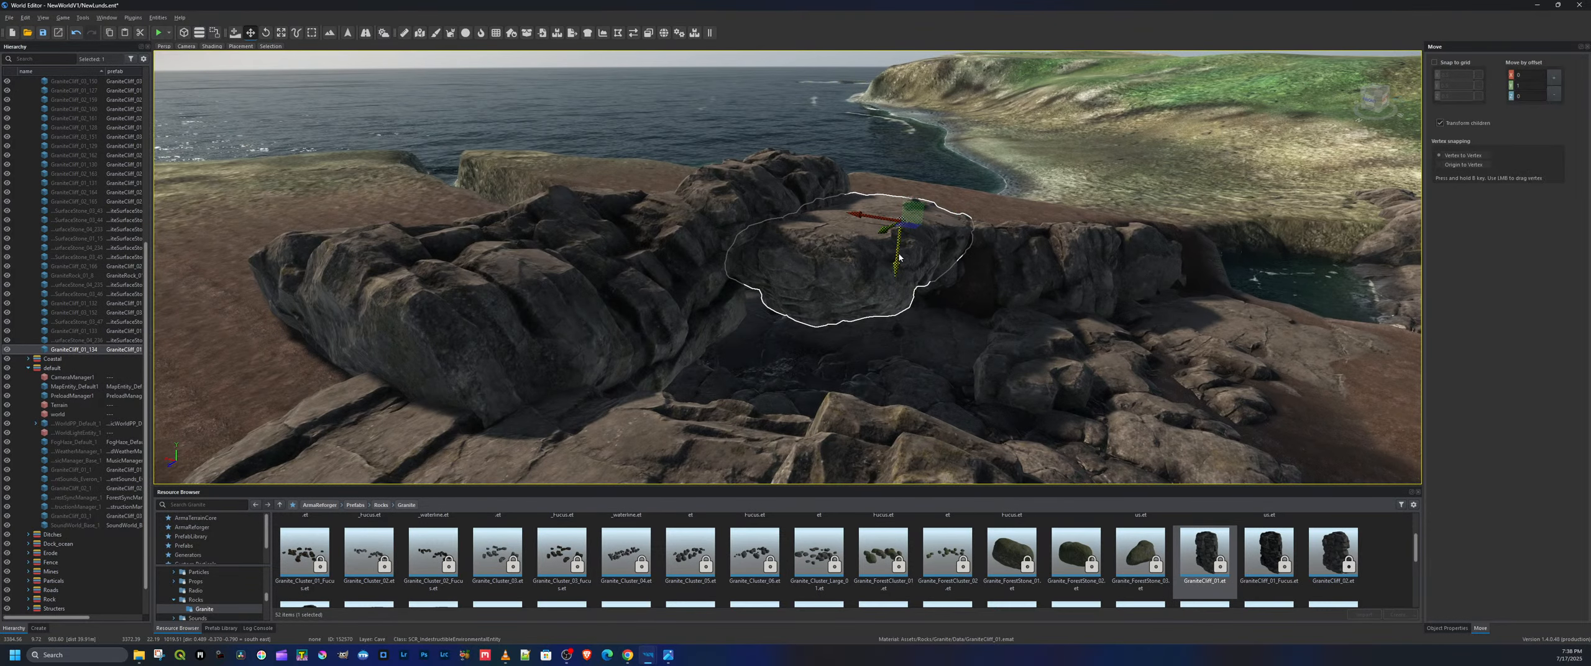
pyautogui.moveTo(897, 253); pyautogui.dragTo(897, 247)
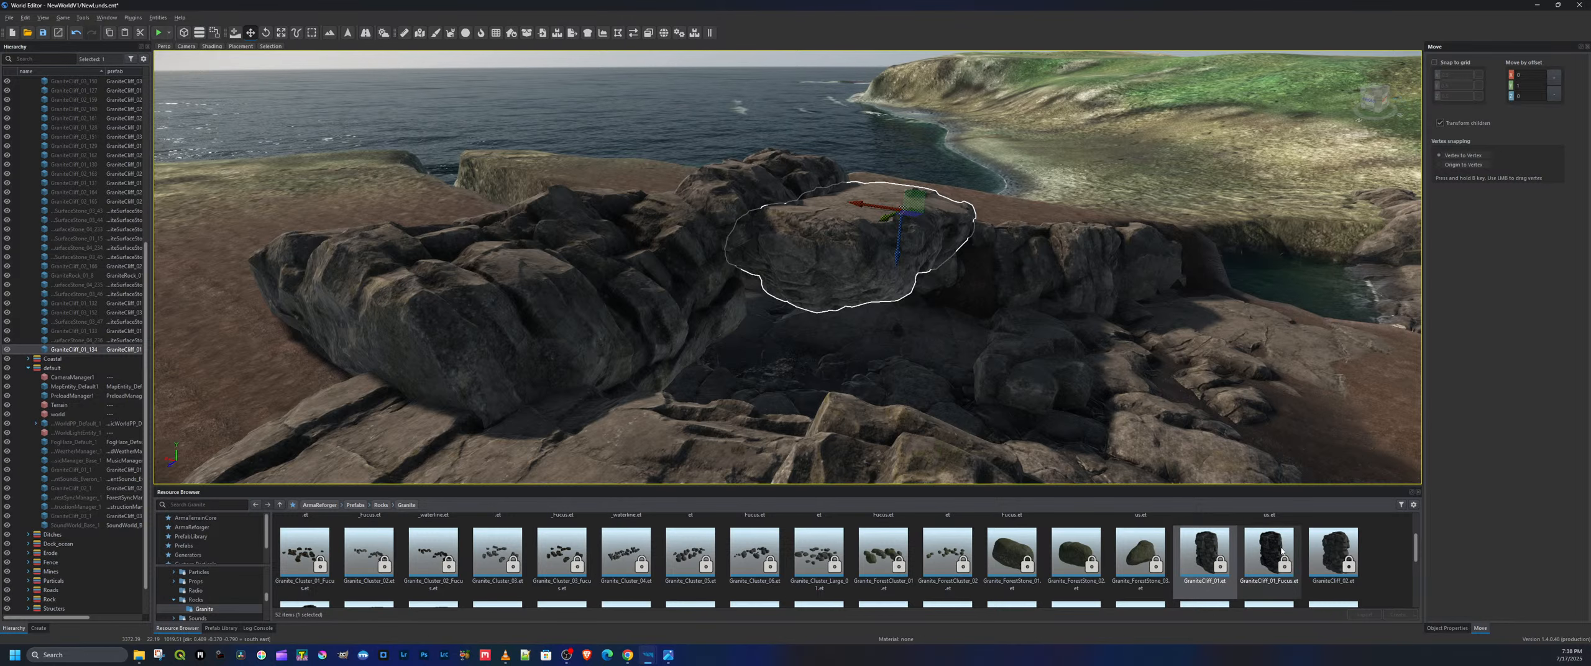
# Place a GraniteCliff_02 beside the raised GraniteCliff_01 and rotate it so its craggy face covers the cave hollow
pyautogui.click(1342, 553)
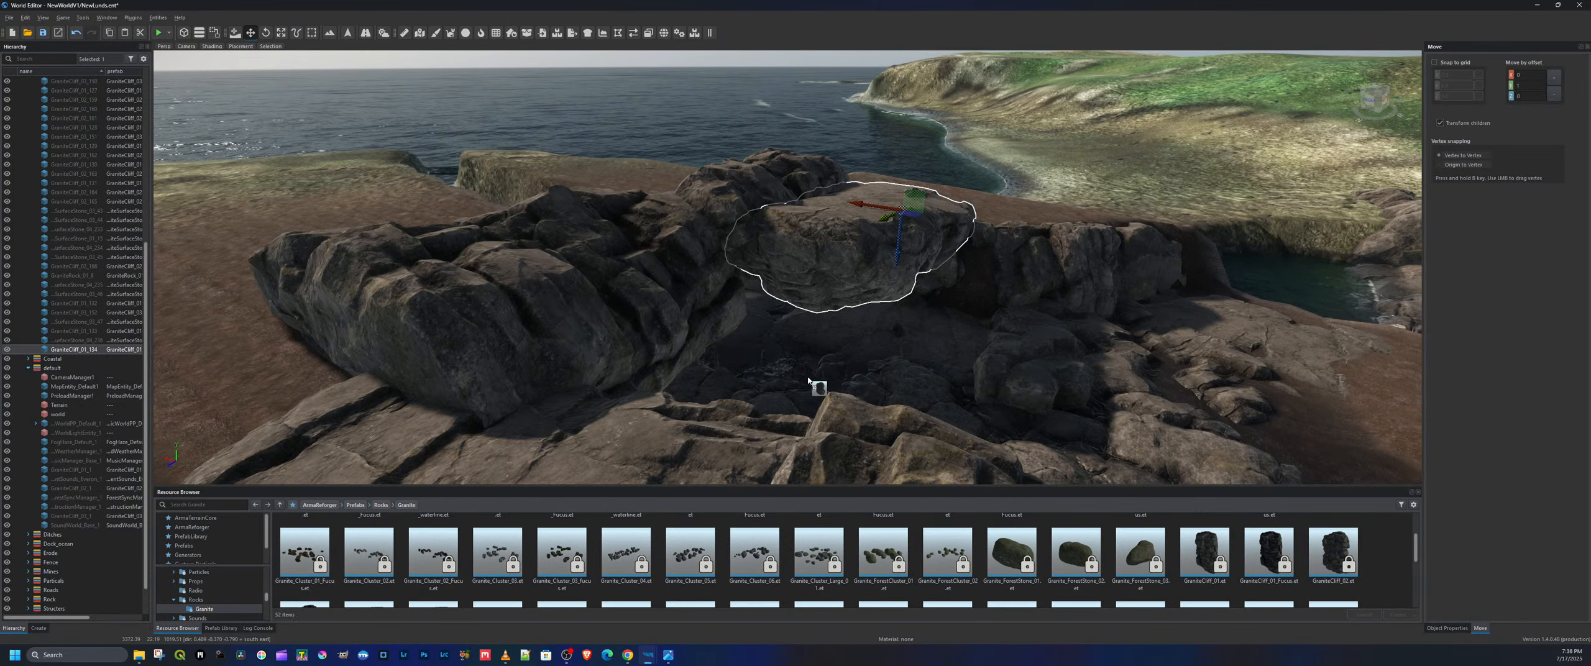
pyautogui.moveTo(808, 381); pyautogui.dragTo(808, 378)
pyautogui.press('e')
pyautogui.moveTo(806, 337); pyautogui.dragTo(784, 289)
pyautogui.press('w')
pyautogui.press('e')
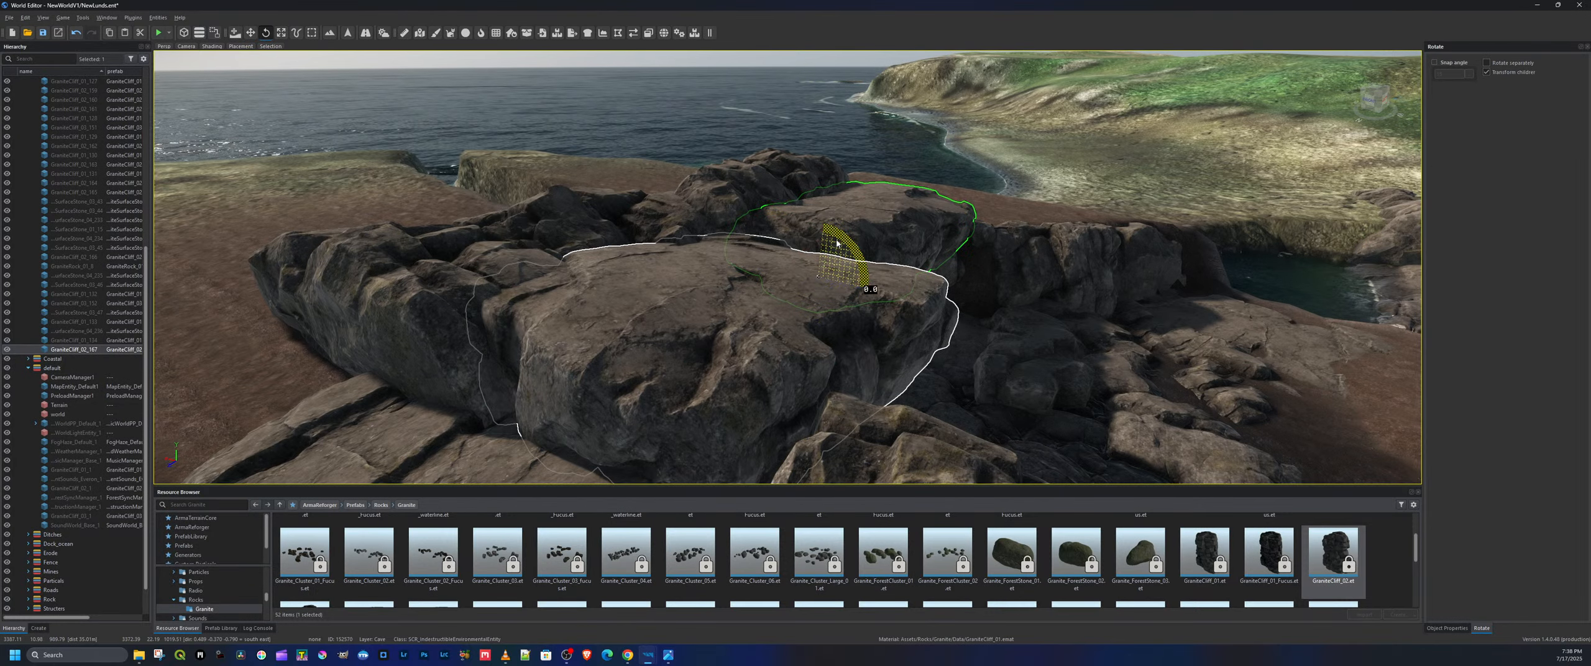
pyautogui.moveTo(837, 243); pyautogui.dragTo(816, 292)
pyautogui.press('w')
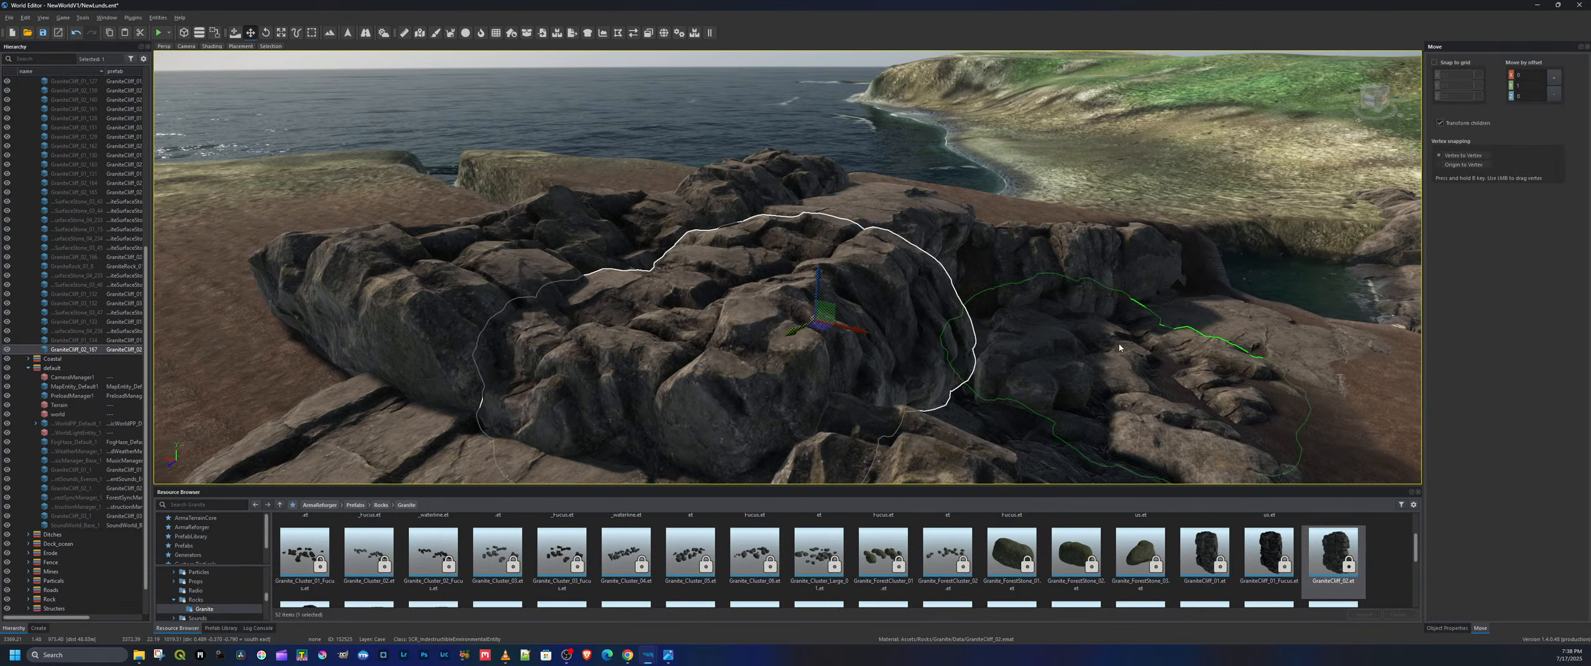
# Place a GraniteSurfaceStone_04 on the dirt at the outer foot of the cave's rock mass
pyautogui.press('d')
pyautogui.moveTo(1121, 348); pyautogui.dragTo(1241, 598, button='right')
pyautogui.scroll(-2, 1131, 561)
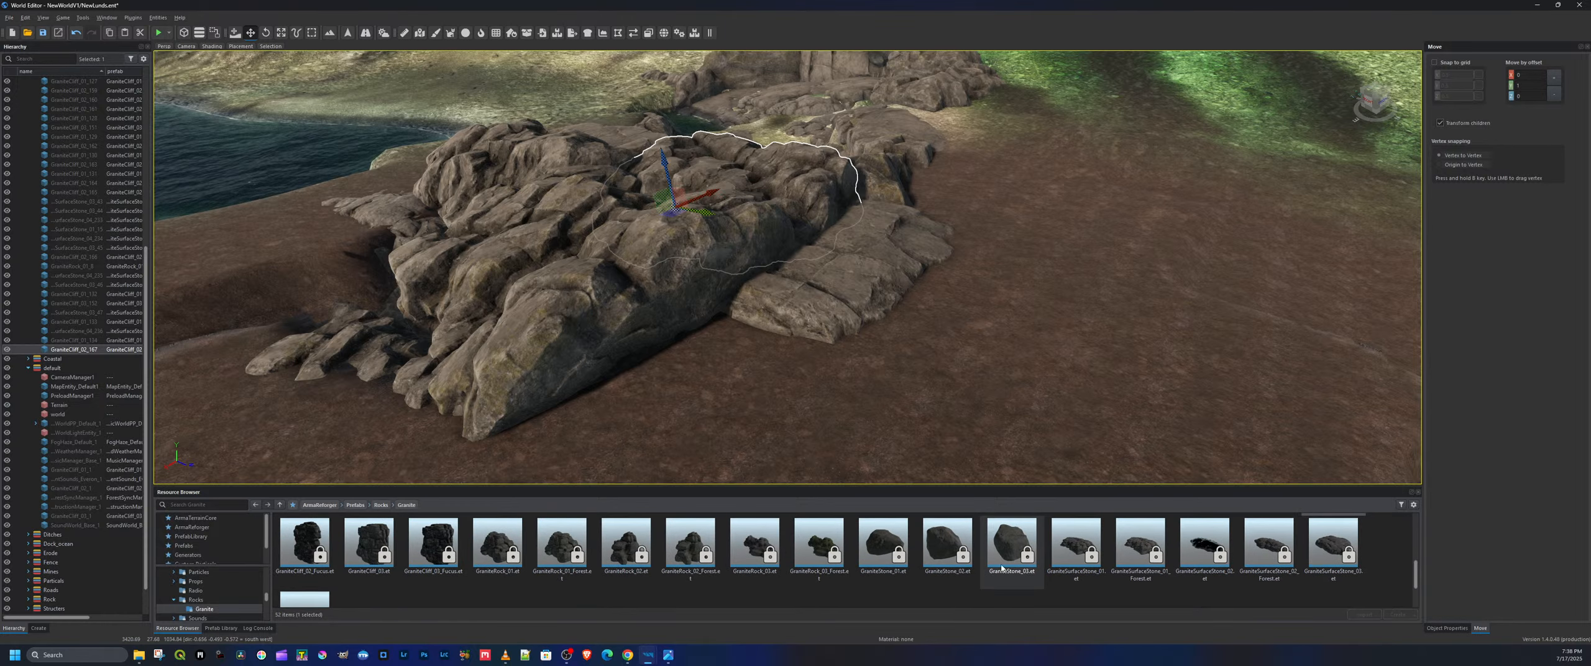
pyautogui.click(1339, 541)
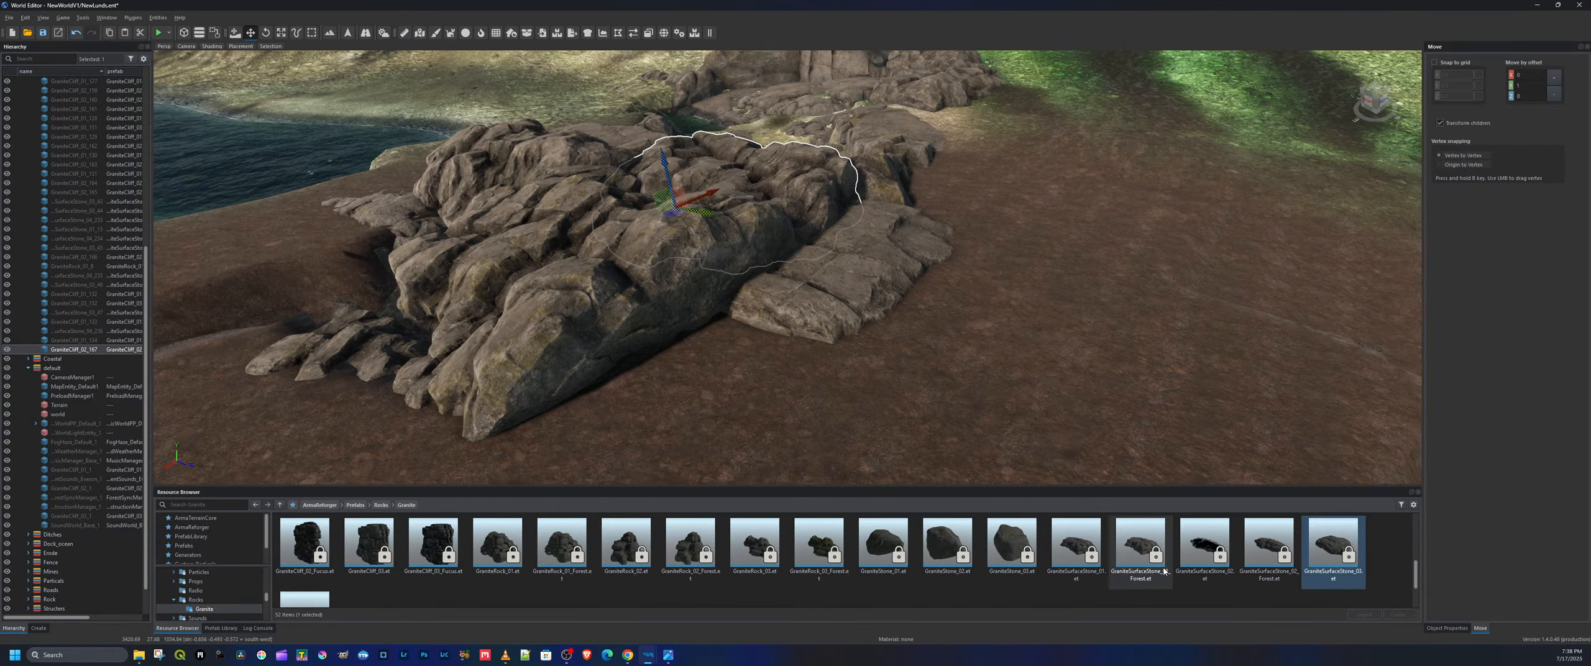
pyautogui.scroll(-1, 1082, 566)
pyautogui.scroll(-1, 310, 575)
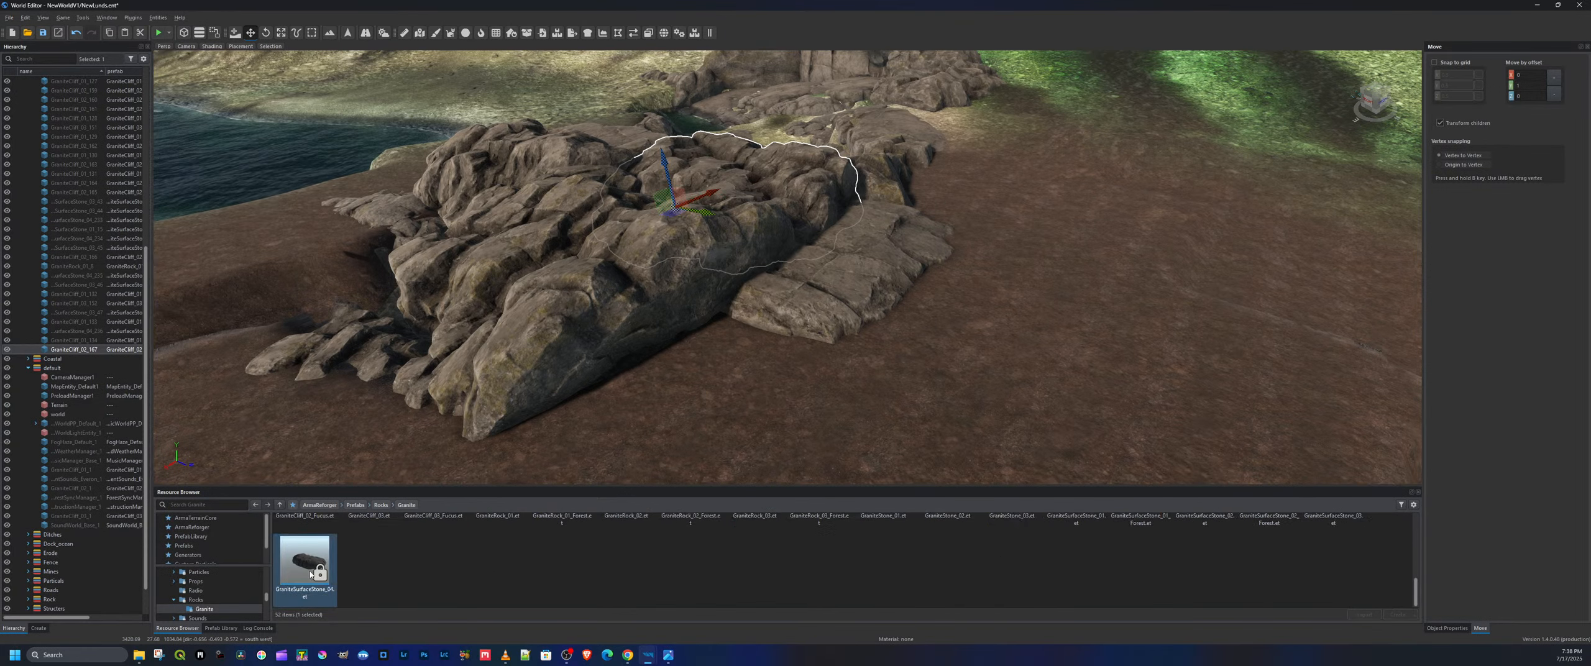
pyautogui.moveTo(697, 364); pyautogui.dragTo(698, 370)
# Rotate the GraniteSurfaceStone_04 to follow the outer rock face and sink it into the foot of the rock mass
pyautogui.press('e')
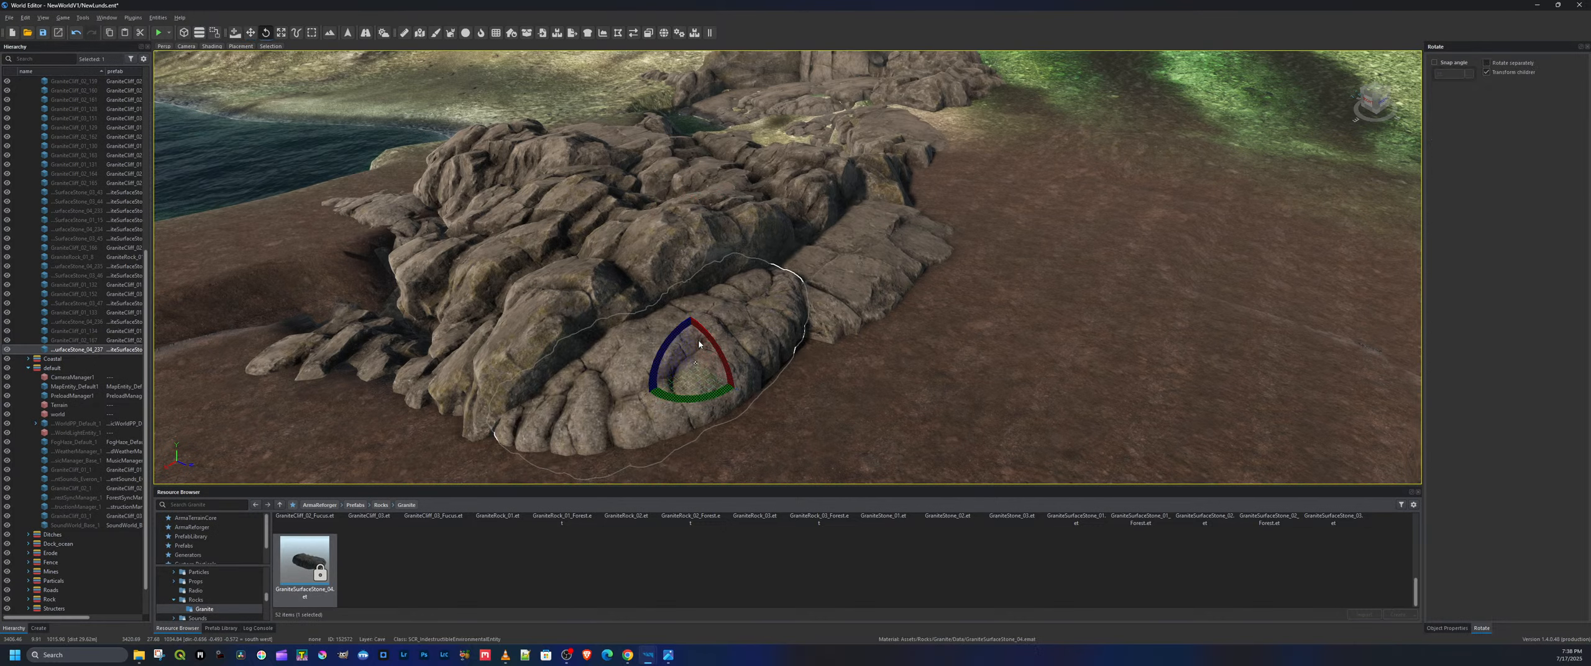
pyautogui.moveTo(699, 335); pyautogui.dragTo(754, 361)
pyautogui.moveTo(754, 360); pyautogui.dragTo(835, 382, button='middle')
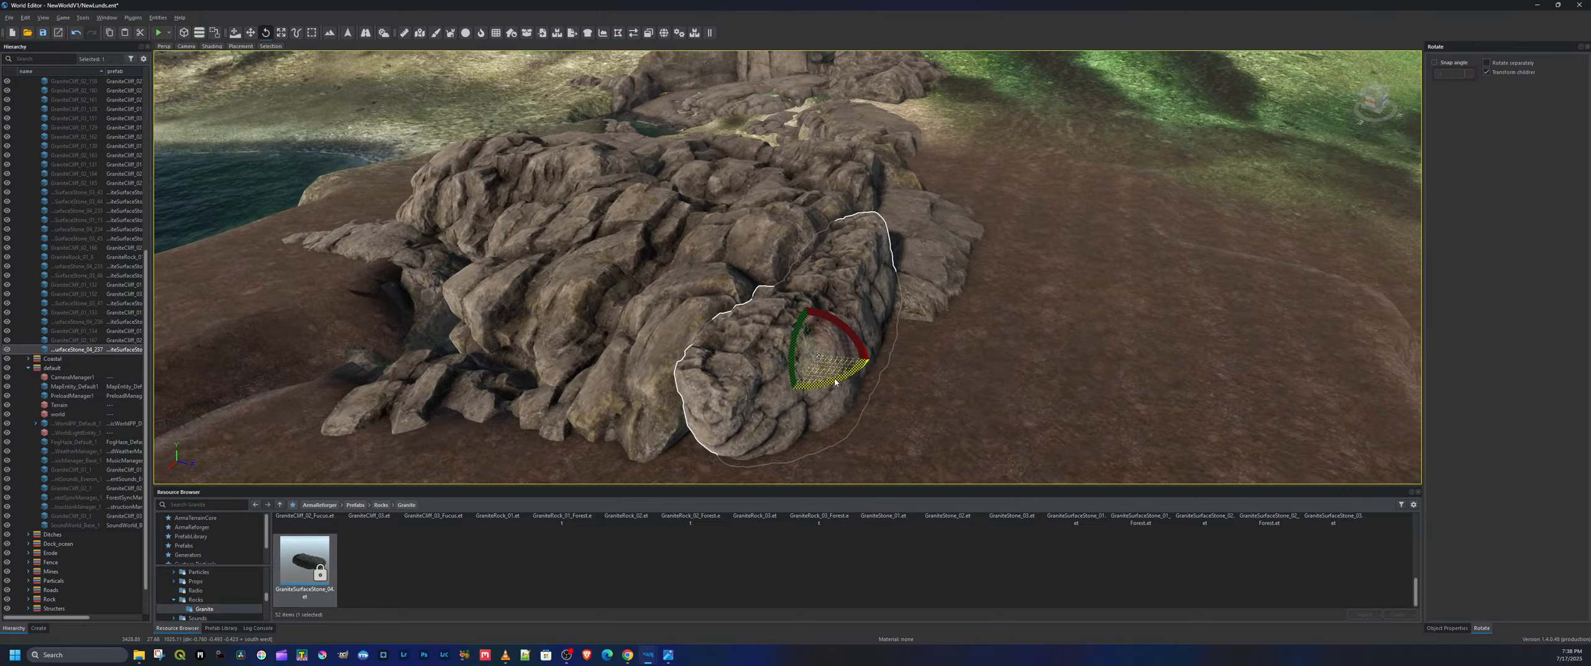
pyautogui.moveTo(847, 339); pyautogui.dragTo(849, 374)
pyautogui.press('w')
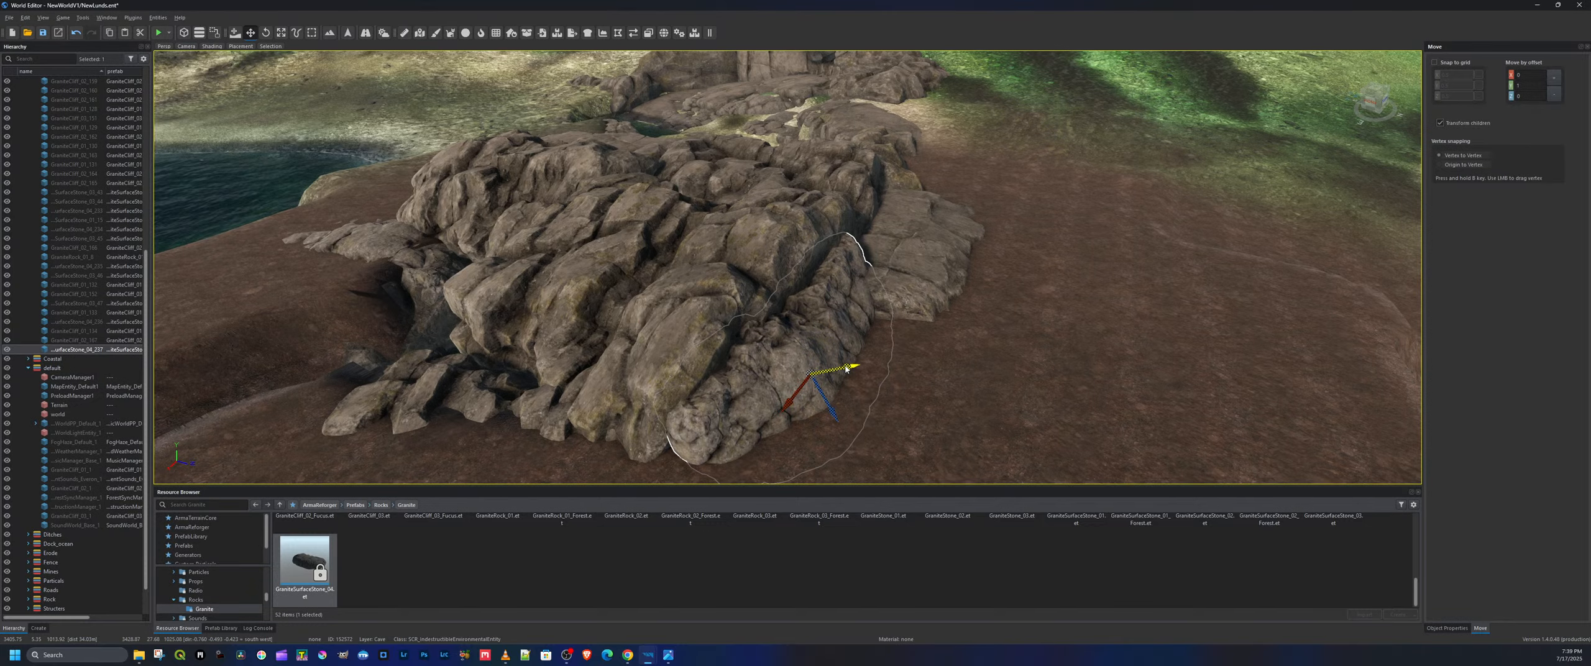
# Place a GraniteSurfaceStone_03 where the flat outer ledge meets the cave's rock mass, and rotate and shift it to fill the gap
pyautogui.press('d')
pyautogui.moveTo(849, 374); pyautogui.dragTo(454, 342, button='right')
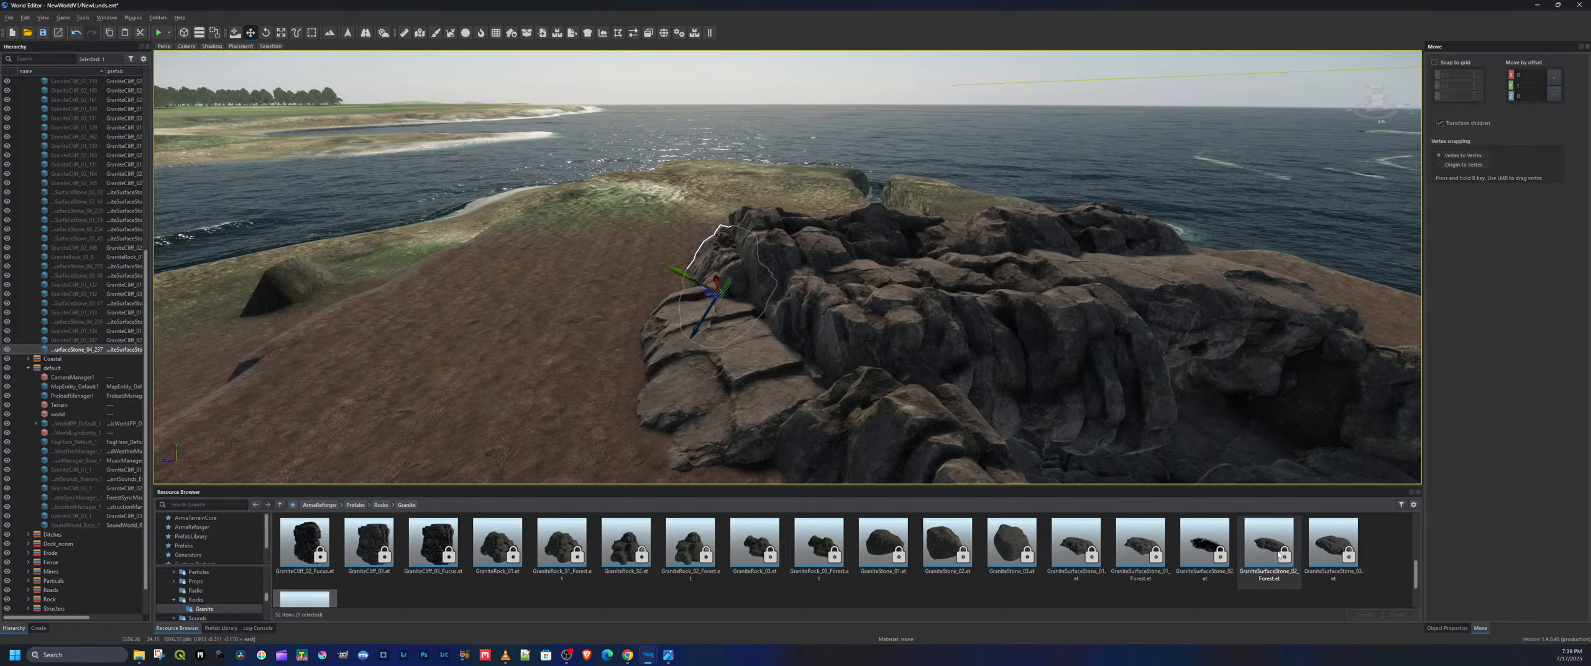
pyautogui.click(1342, 540)
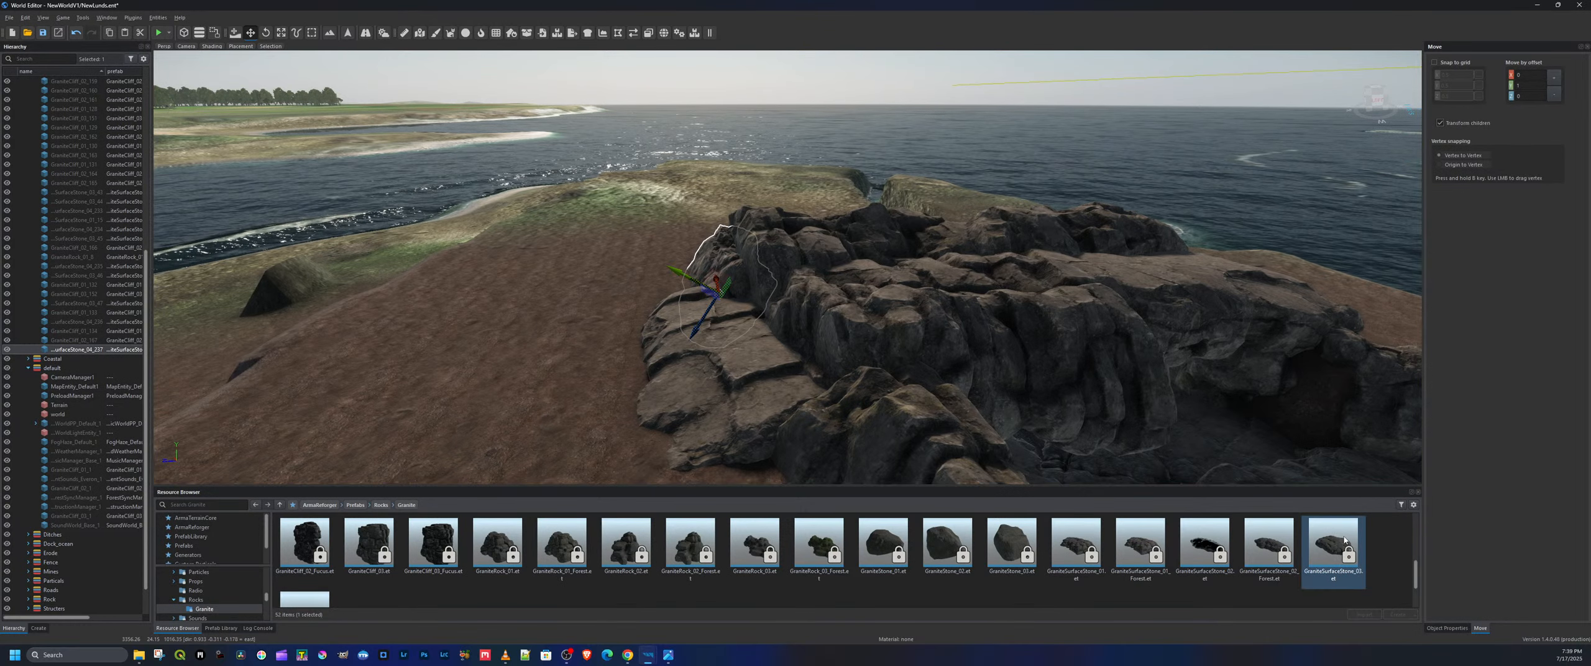
pyautogui.moveTo(799, 369)
pyautogui.mouseDown()
pyautogui.moveTo(765, 376)
pyautogui.moveTo(759, 356)
pyautogui.moveTo(801, 344)
pyautogui.moveTo(768, 348)
pyautogui.moveTo(771, 366)
pyautogui.moveTo(768, 350)
pyautogui.moveTo(805, 348)
pyautogui.mouseUp()
pyautogui.press('e')
pyautogui.press('w')
pyautogui.press('e')
pyautogui.press('r')
pyautogui.press('a')
pyautogui.moveTo(806, 348); pyautogui.dragTo(983, 381, button='right')
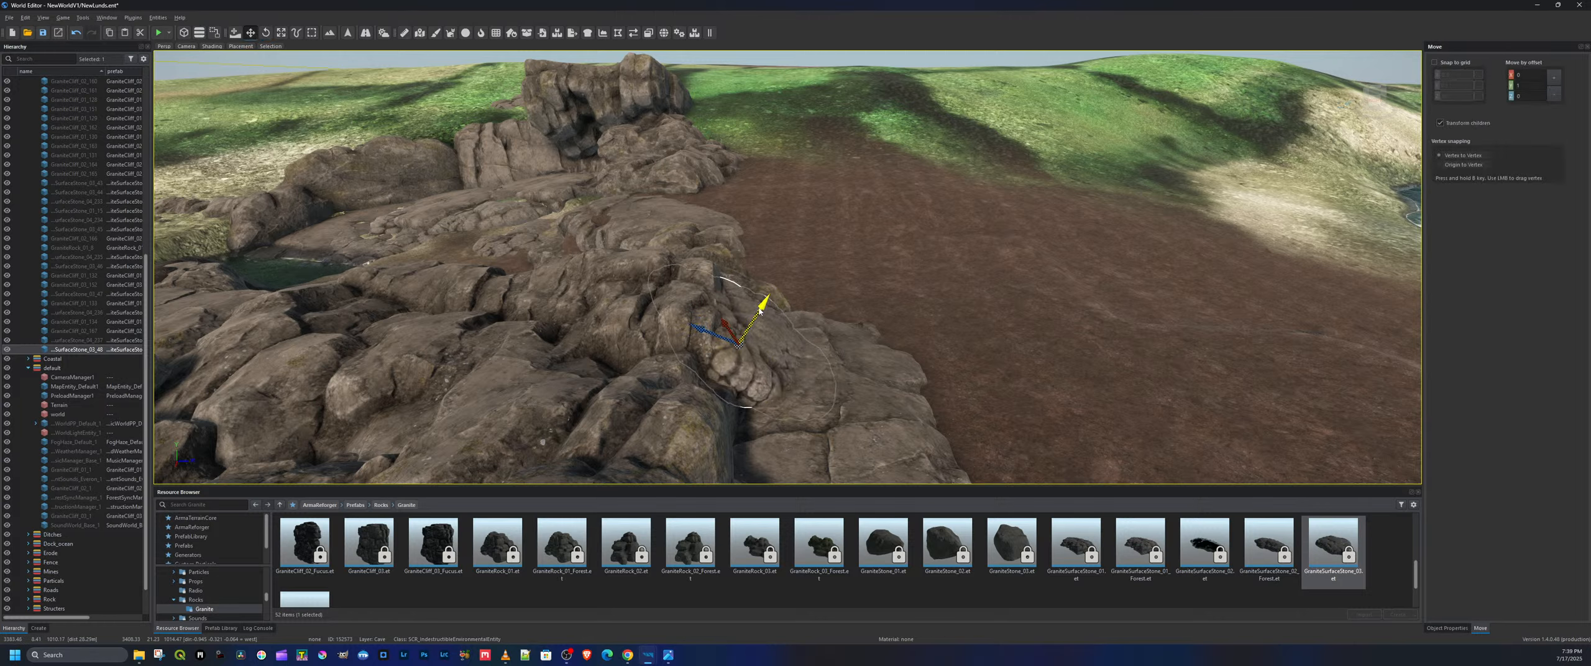
pyautogui.press('e')
pyautogui.moveTo(735, 308); pyautogui.dragTo(755, 314)
# Try a GraniteRock_01 on the dirt at the end of the cave's rock mass and lower it into the ground
pyautogui.press('d')
pyautogui.moveTo(755, 314); pyautogui.dragTo(498, 315, button='right')
pyautogui.press('w')
pyautogui.press('s')
pyautogui.press('a')
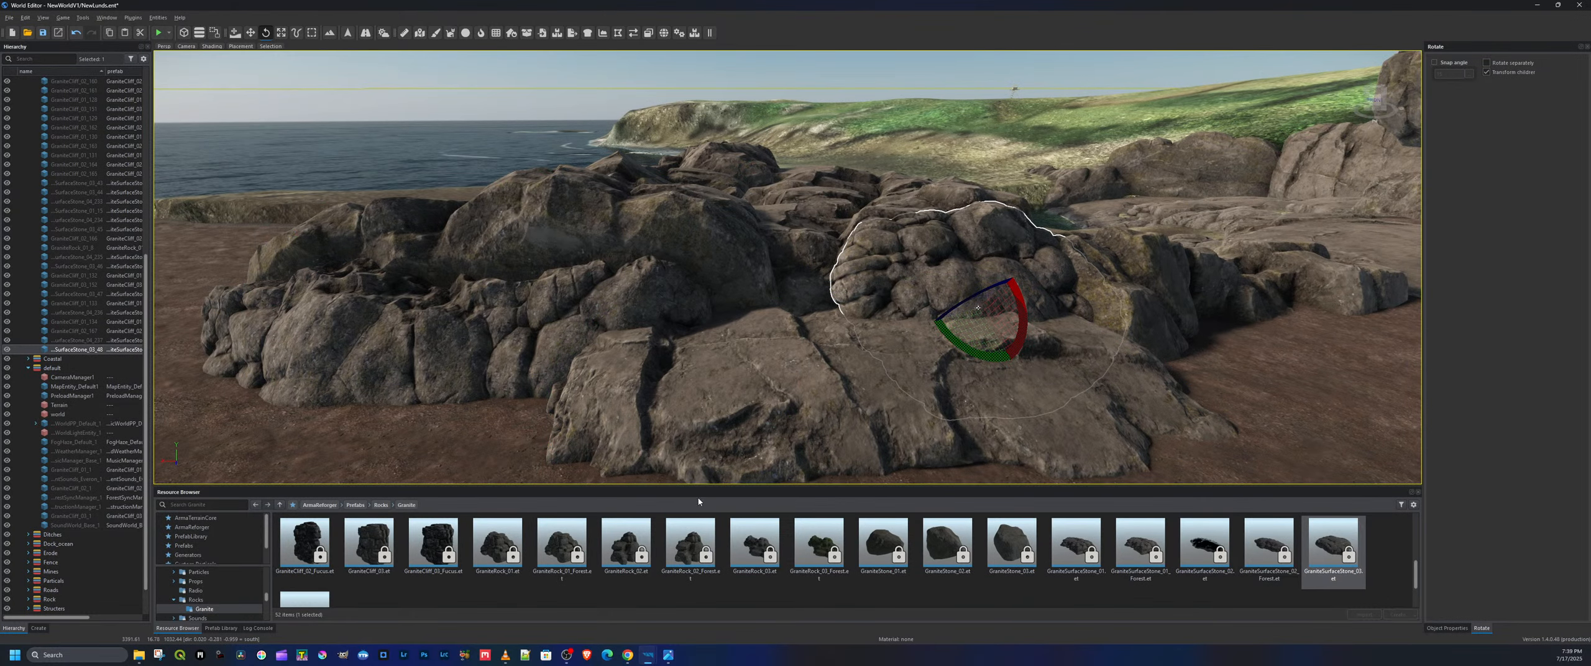
pyautogui.click(503, 547)
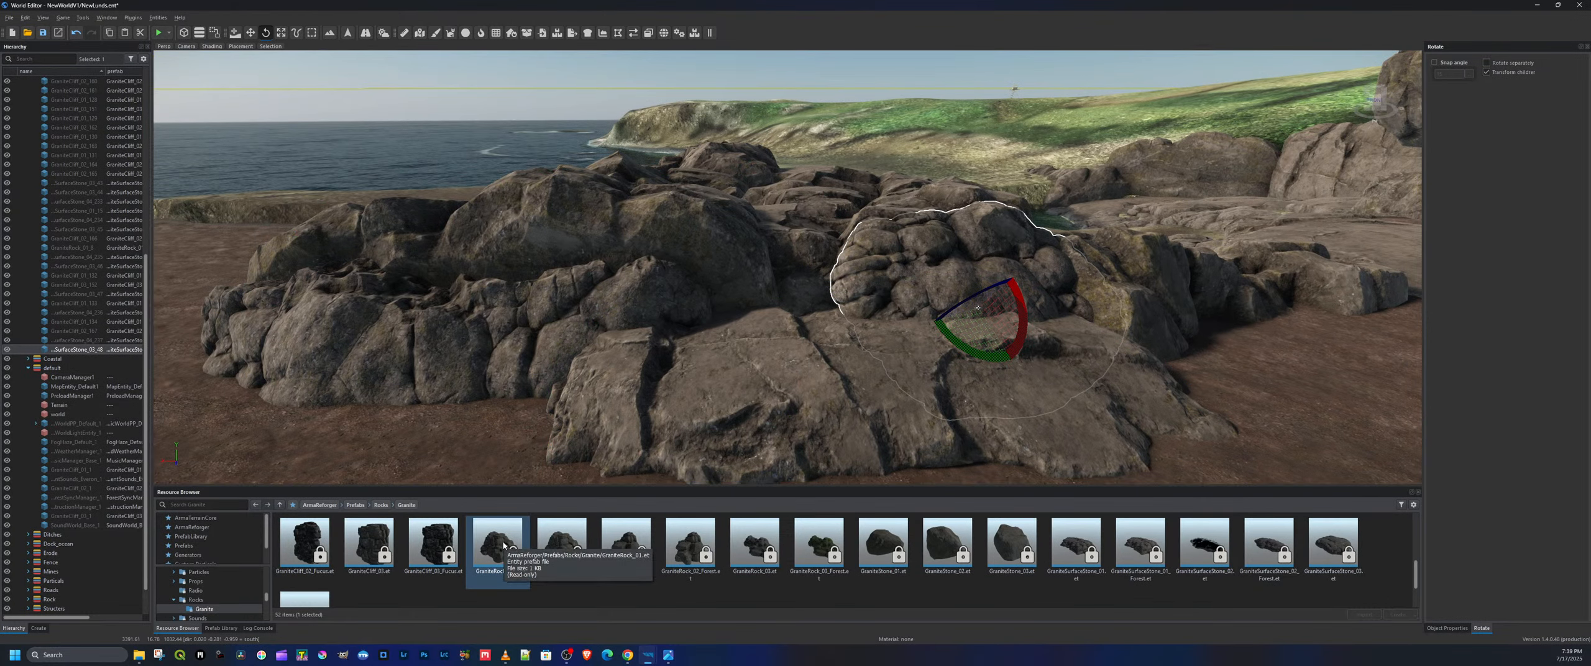
pyautogui.rightClick(523, 545)
pyautogui.press('a')
pyautogui.moveTo(510, 411); pyautogui.dragTo(715, 388, button='right')
pyautogui.moveTo(646, 417); pyautogui.dragTo(726, 437, button='right')
pyautogui.moveTo(504, 547); pyautogui.dragTo(755, 429)
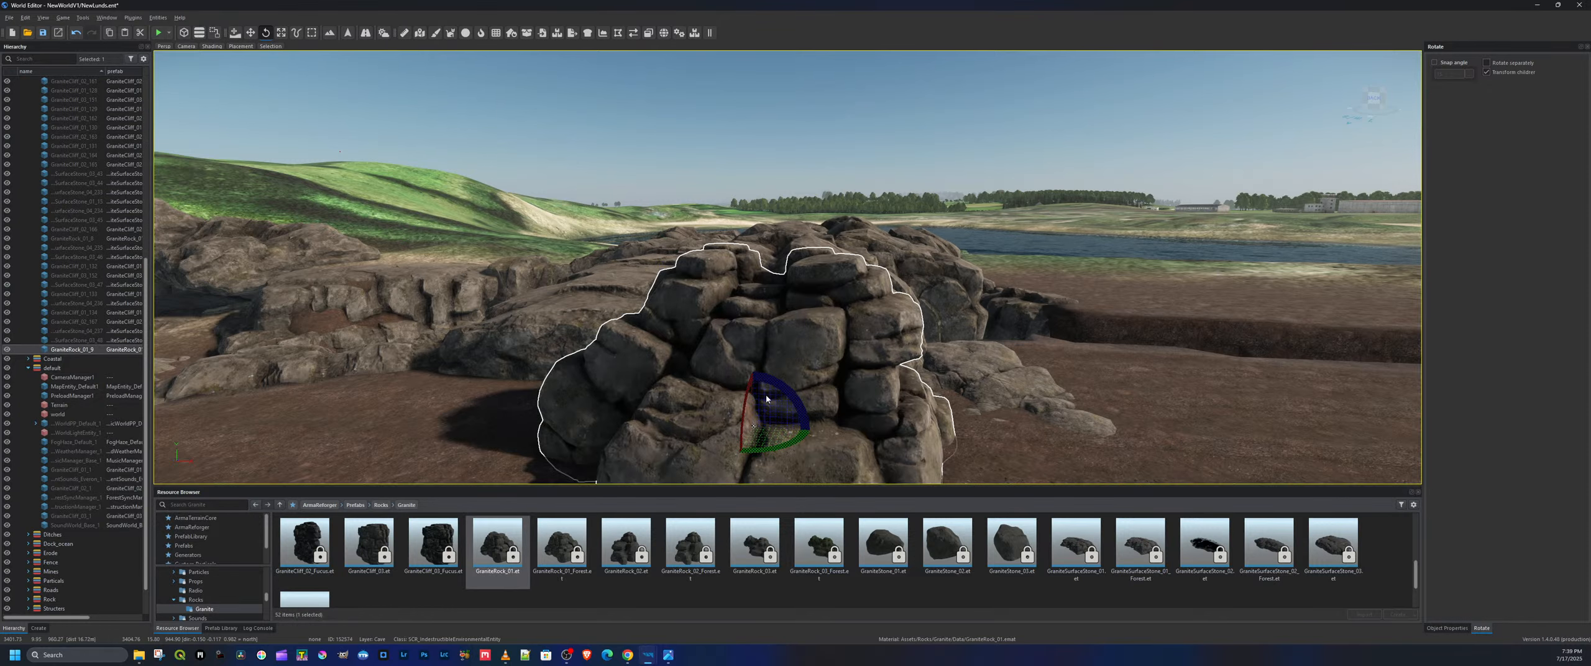
pyautogui.press('w')
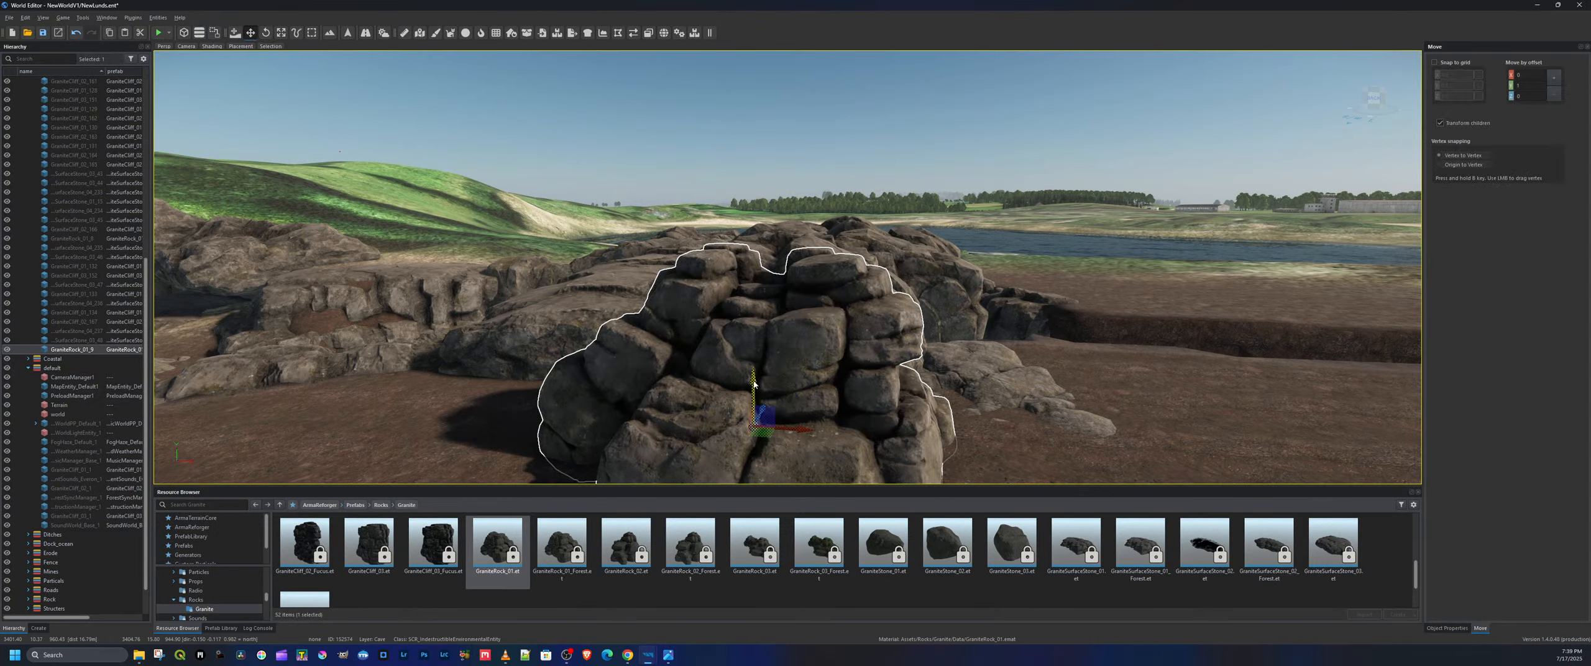
pyautogui.moveTo(754, 385); pyautogui.dragTo(754, 442)
# Move the GraniteRock_01 sideways up against the adjoining rock face
pyautogui.moveTo(755, 441); pyautogui.dragTo(677, 407, button='right')
pyautogui.press('e')
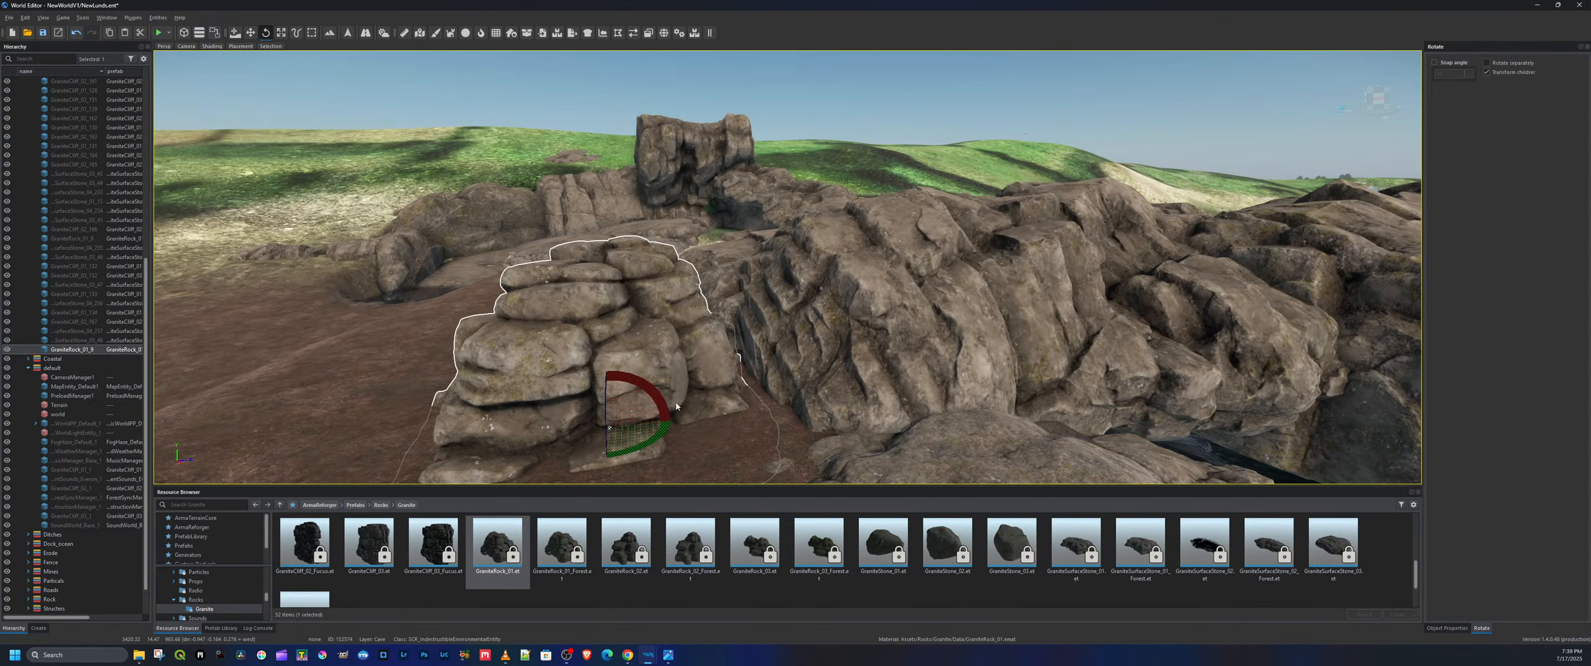
pyautogui.press('w')
pyautogui.moveTo(654, 430); pyautogui.dragTo(777, 405)
pyautogui.press('r')
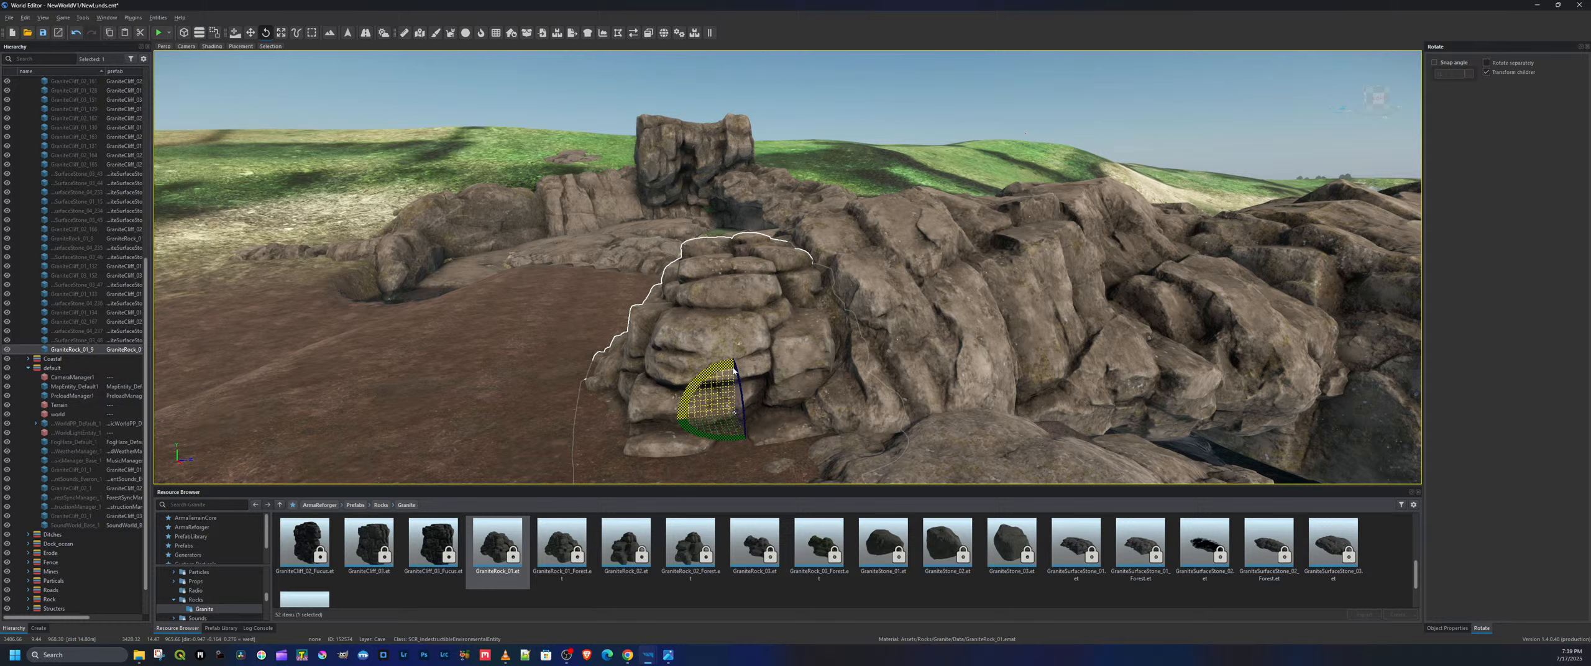
# Try tilting and pushing the GraniteRock_01 into the rock face, and delete it
pyautogui.press('w')
pyautogui.press('e')
pyautogui.moveTo(713, 374); pyautogui.dragTo(700, 417)
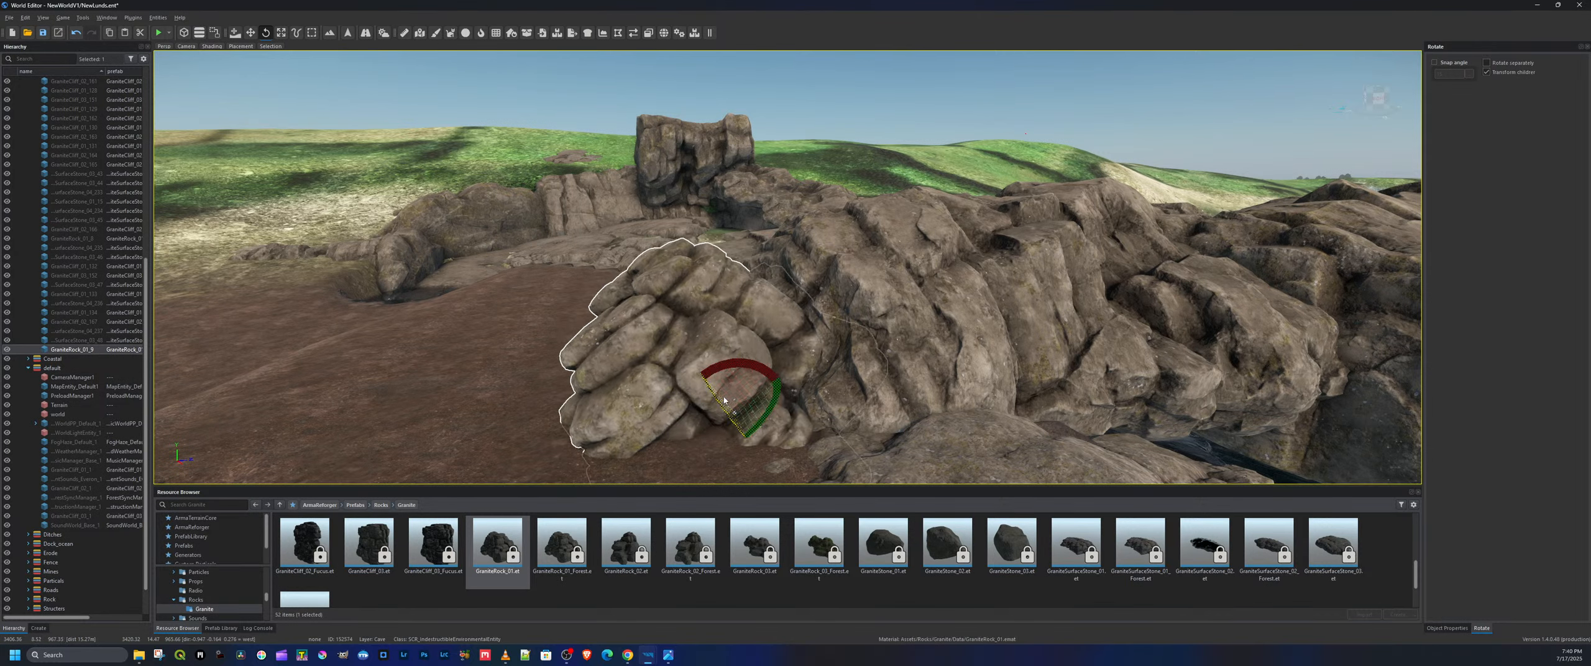
pyautogui.press('w')
pyautogui.moveTo(743, 429); pyautogui.dragTo(769, 399)
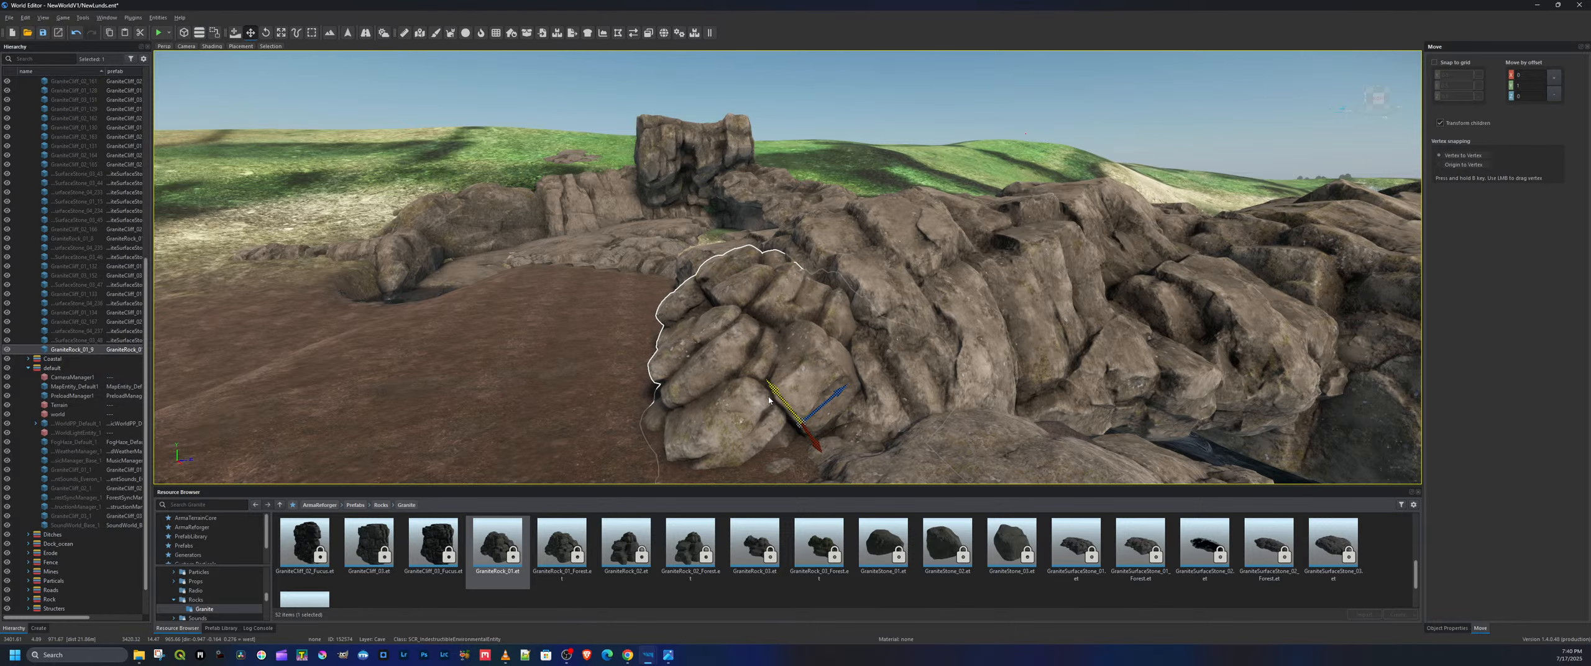
pyautogui.moveTo(769, 401); pyautogui.dragTo(996, 422, button='right')
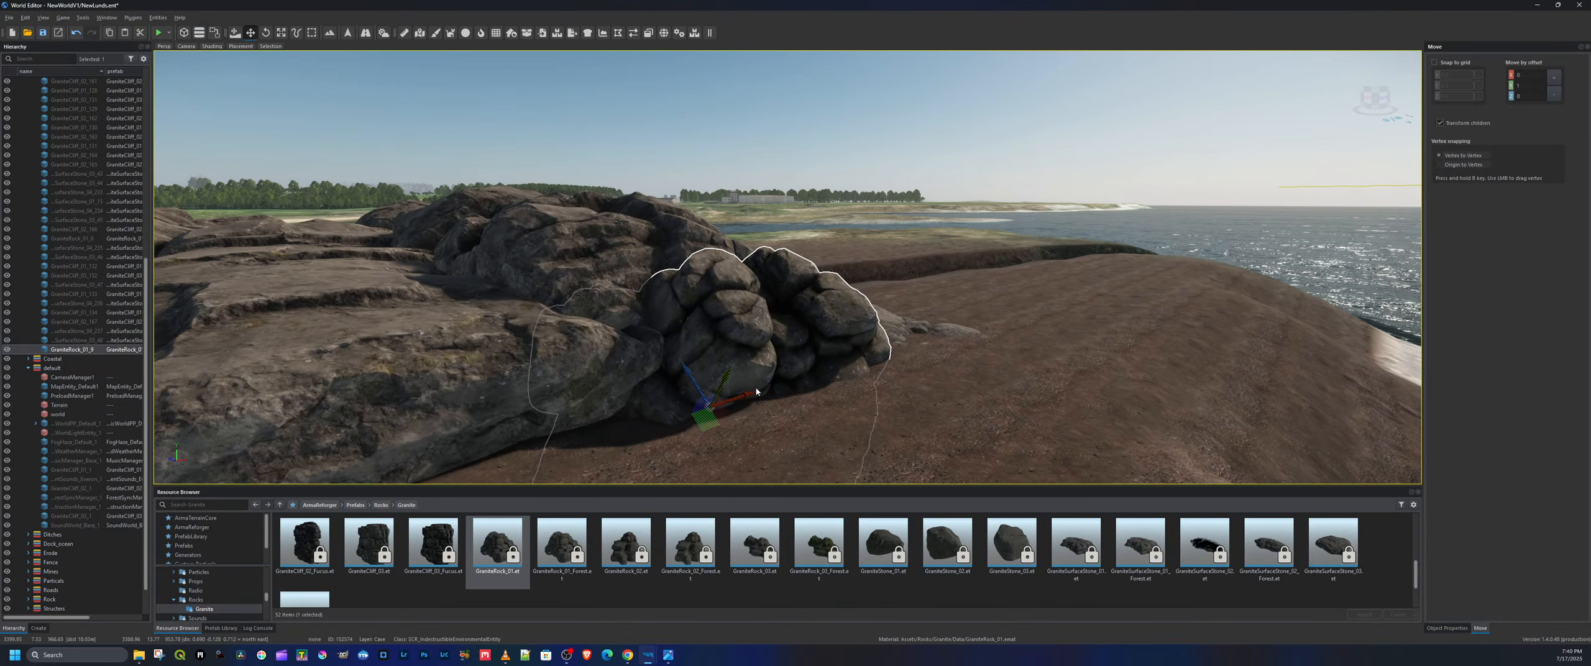
pyautogui.press('Delete')
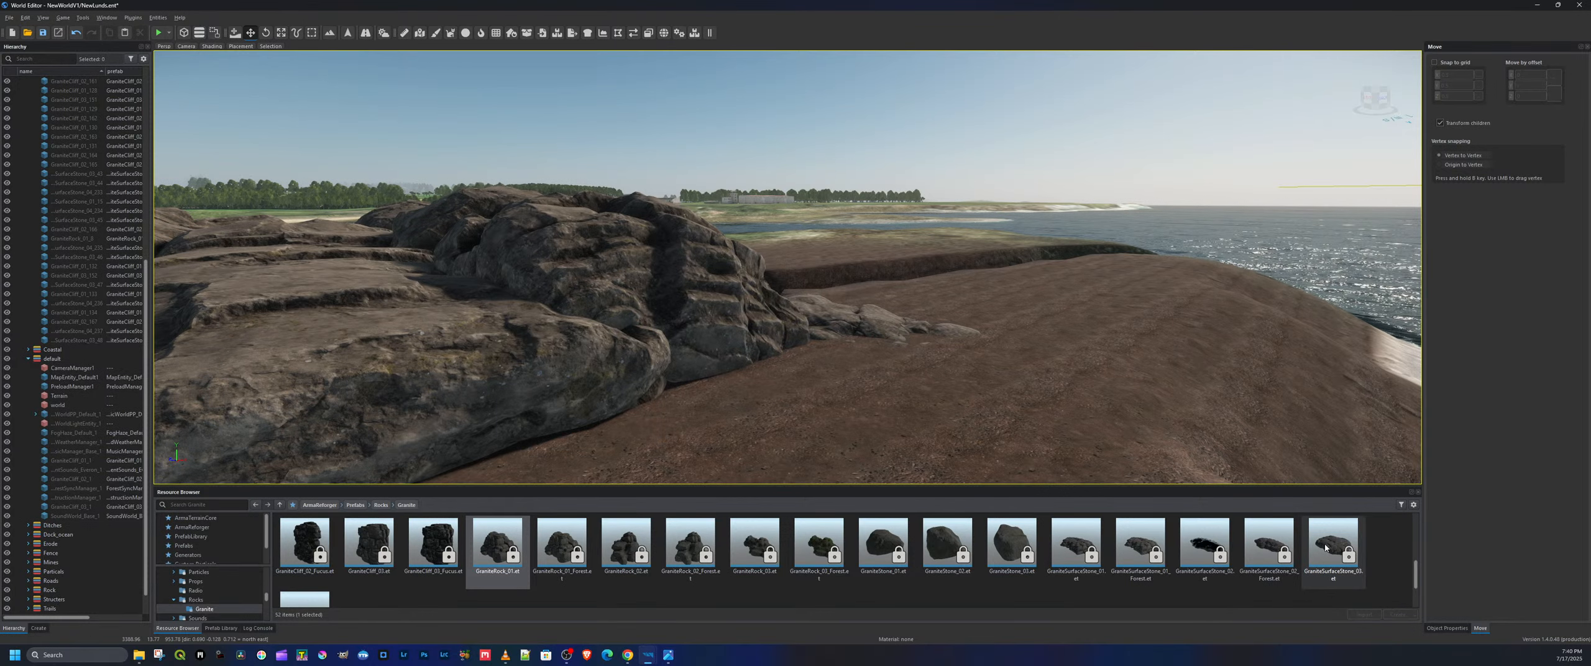
# Place a GraniteSurfaceStone_03 at the foot of the rock mass's end, rotate it and push it into the rock face
pyautogui.click(1332, 547)
pyautogui.moveTo(1332, 547); pyautogui.dragTo(715, 408)
pyautogui.press('e')
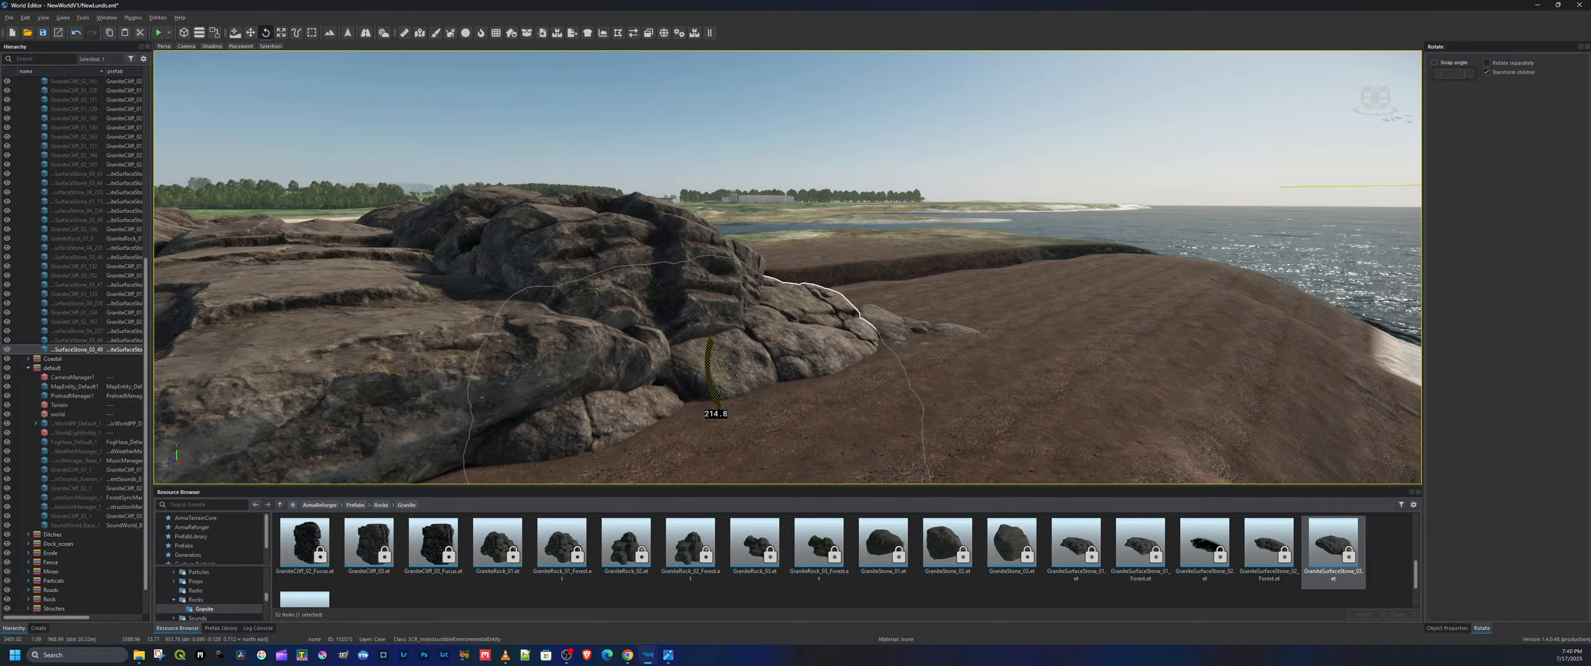
pyautogui.press('d')
pyautogui.moveTo(715, 348); pyautogui.dragTo(634, 252, button='right')
pyautogui.press('w')
pyautogui.moveTo(658, 340); pyautogui.dragTo(640, 336)
# Place a GraniteSurfaceStone_04 on the bare dirt in front of the cave's rock wall, and rotate and move it into position
pyautogui.press('a')
pyautogui.moveTo(647, 338); pyautogui.dragTo(829, 343, button='right')
pyautogui.scroll(-1, 314, 568)
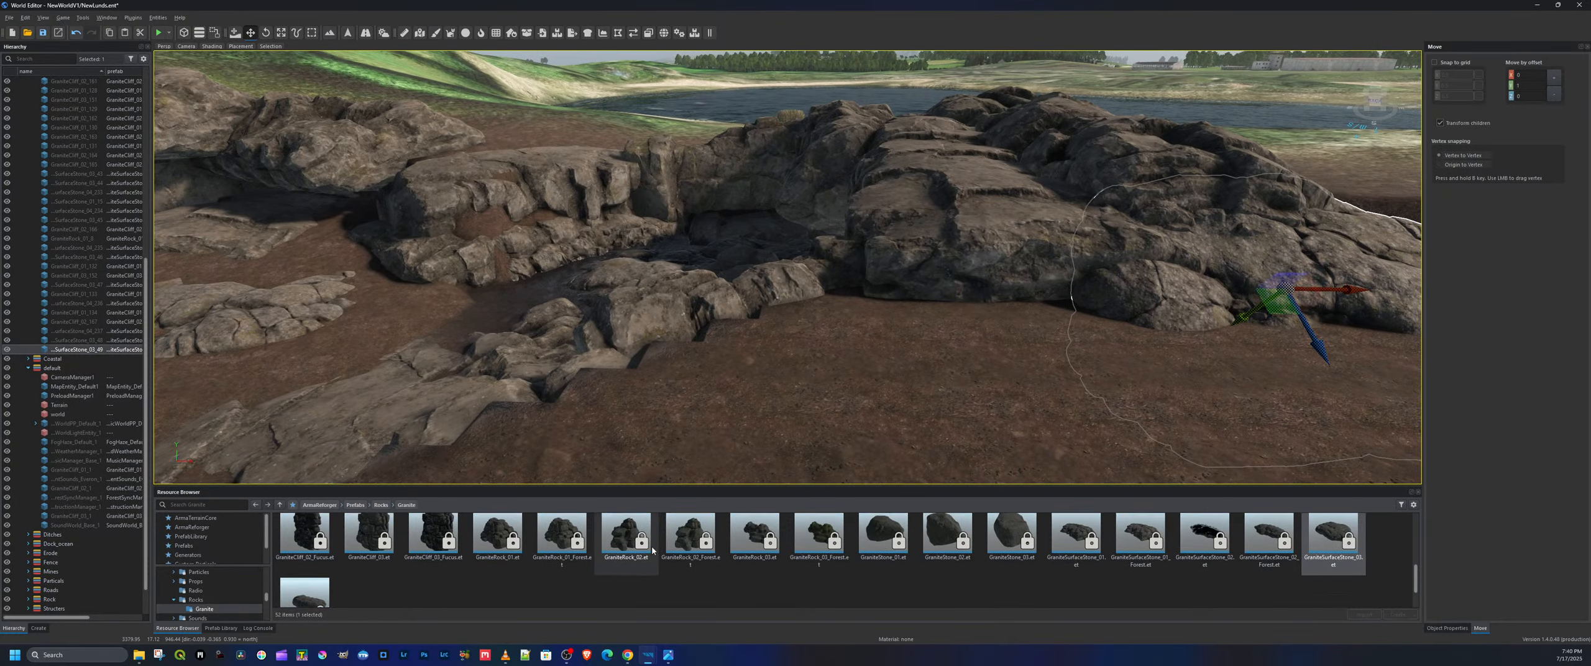
pyautogui.click(305, 559)
pyautogui.moveTo(309, 559); pyautogui.dragTo(744, 350)
pyautogui.press('e')
pyautogui.press('w')
pyautogui.press('a')
pyautogui.moveTo(901, 379); pyautogui.dragTo(827, 389, button='right')
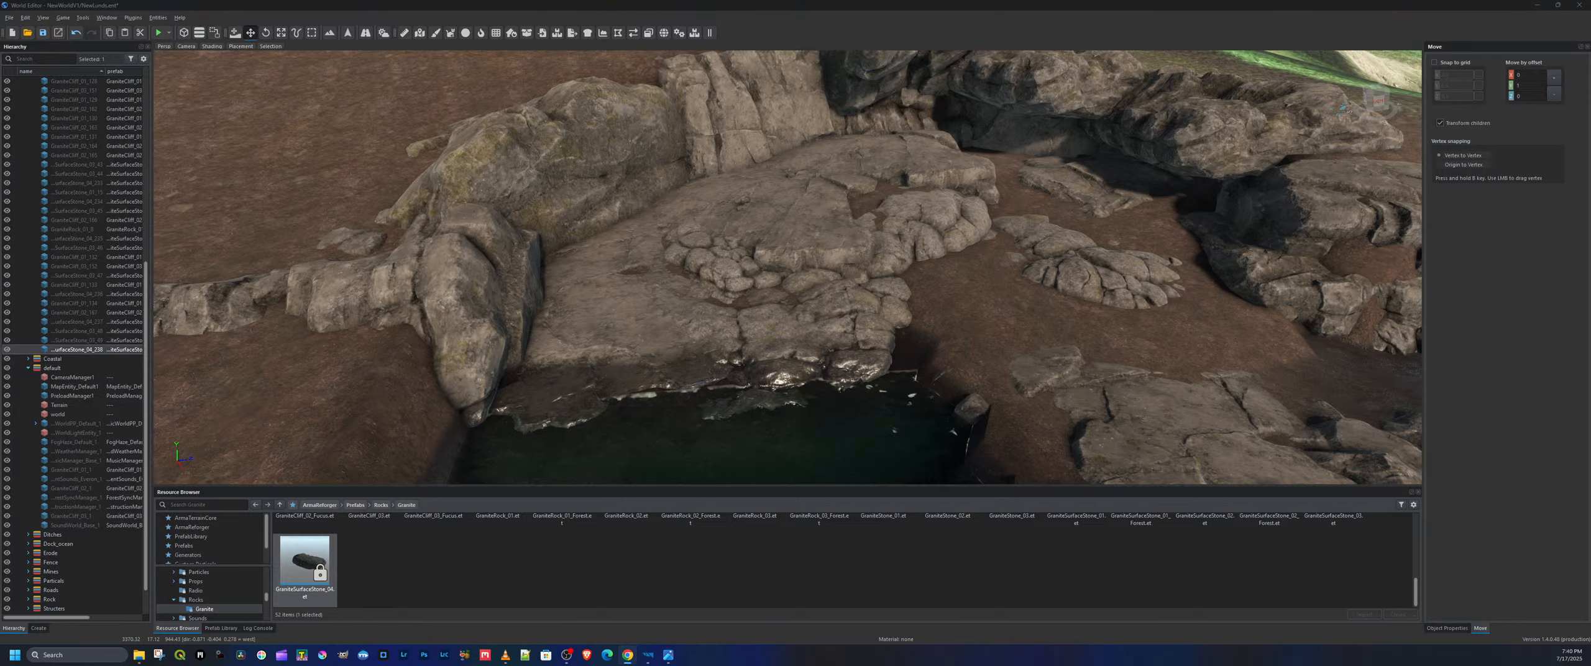
# Inspect the cave's rock walls, the pool edge and the surrounding banks for dirt left uncovered by rock
pyautogui.moveTo(762, 348); pyautogui.dragTo(1209, 326, button='right')
pyautogui.press('a')
pyautogui.press('s')
pyautogui.press('d')
pyautogui.press('a')
pyautogui.press('w')
pyautogui.press('a')
pyautogui.press('w')
pyautogui.press('s')
pyautogui.press('w')
pyautogui.press('s')
pyautogui.press('d')
pyautogui.press('e')
pyautogui.moveTo(954, 352); pyautogui.dragTo(946, 353, button='right')
pyautogui.scroll(1, 391, 556)
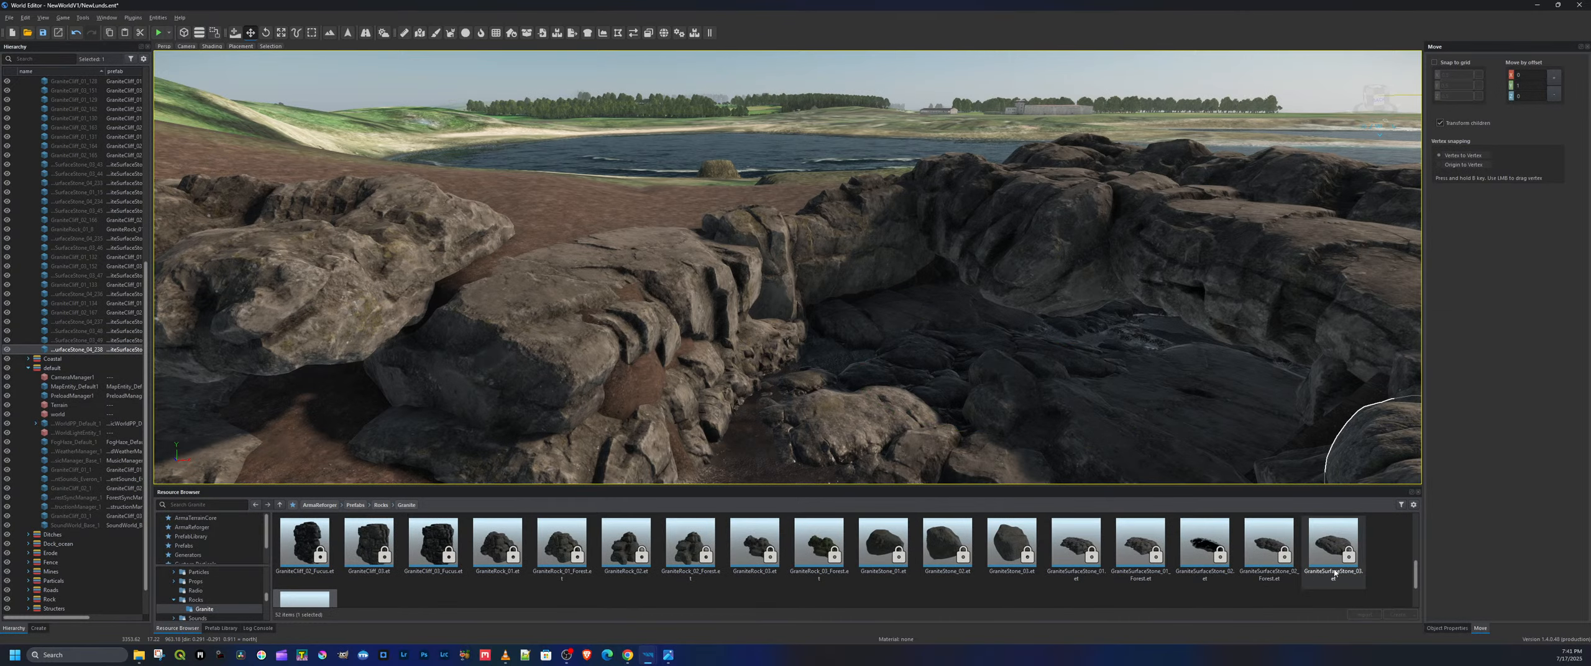
pyautogui.press('w')
pyautogui.moveTo(1280, 398); pyautogui.dragTo(1056, 381, button='right')
pyautogui.press('a')
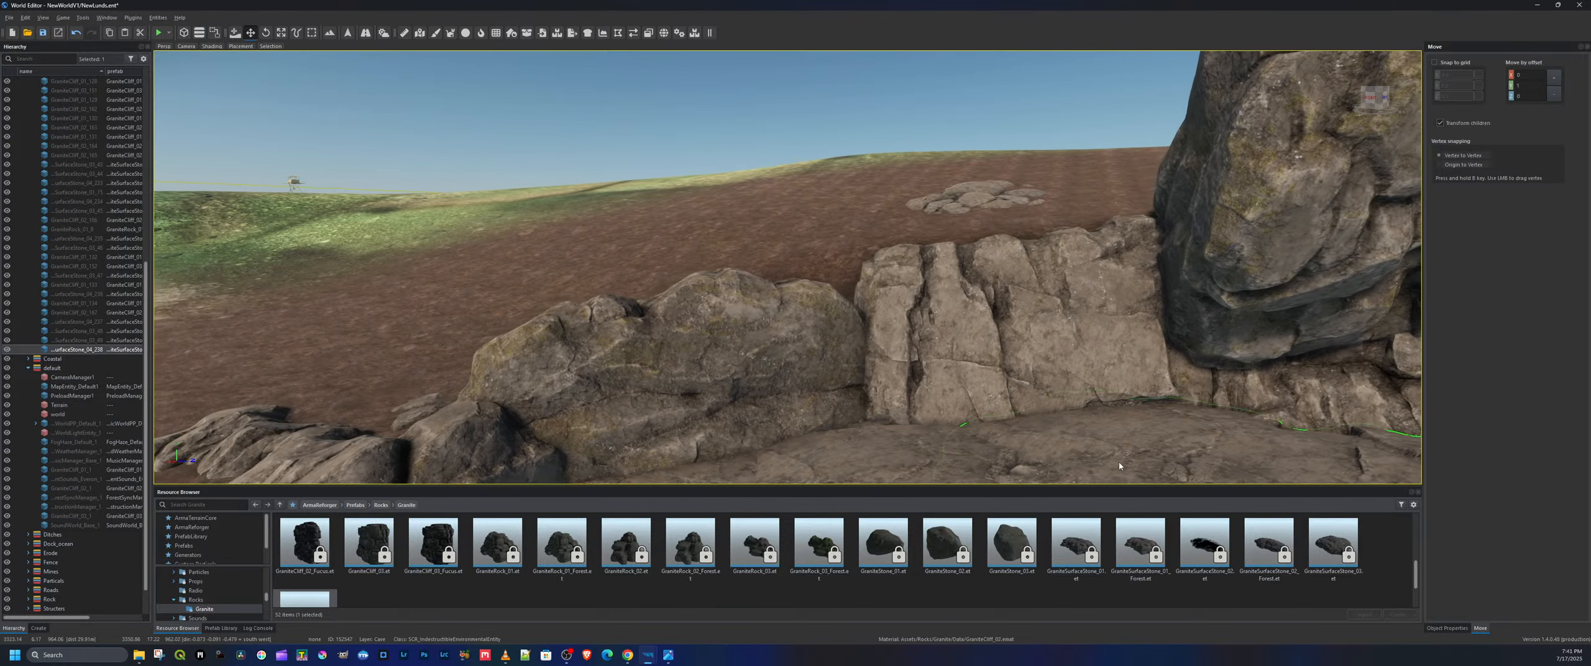
# Place a GraniteCliff_02 in front of the low rock wall beside the large boulder and tip it onto its side
pyautogui.scroll(3, 1220, 557)
pyautogui.click(1348, 538)
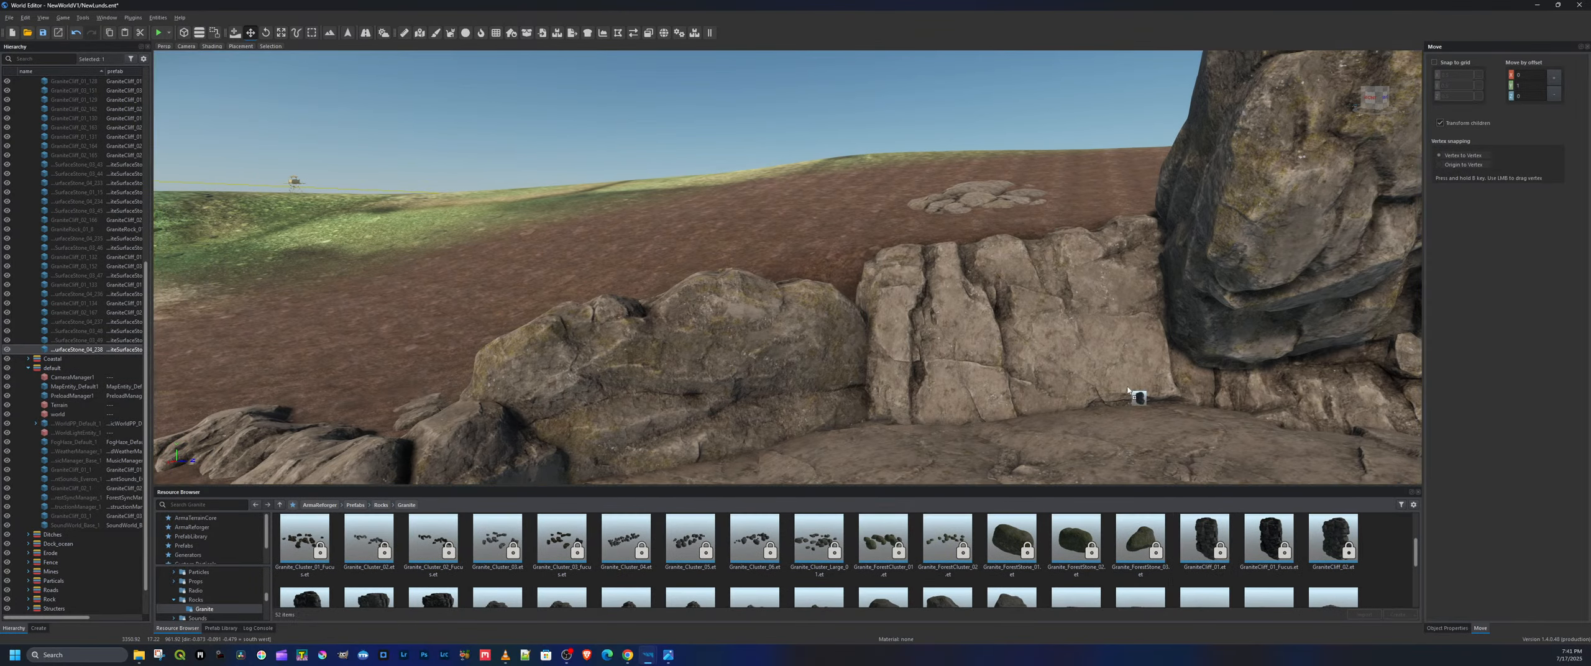
pyautogui.moveTo(1128, 390); pyautogui.dragTo(1020, 375)
pyautogui.press('e')
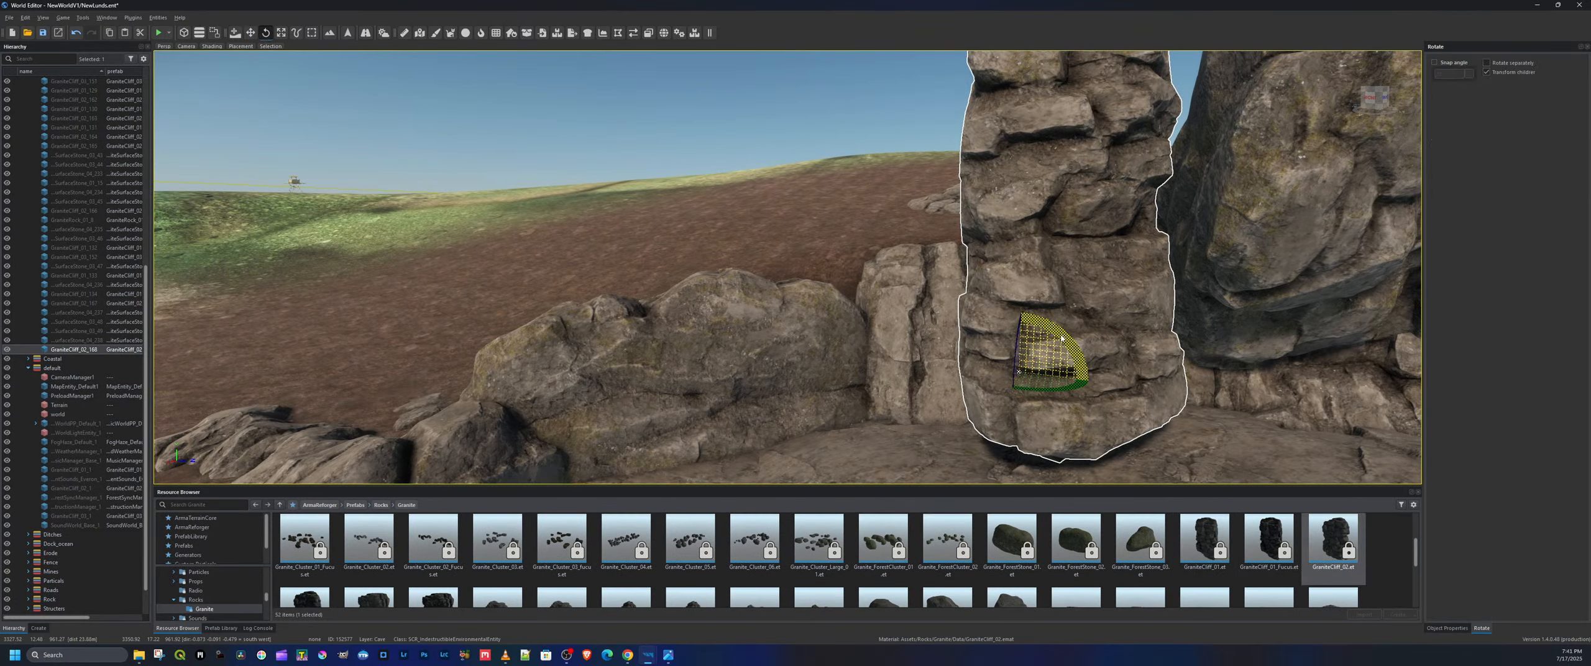
pyautogui.moveTo(1062, 339); pyautogui.dragTo(1037, 226)
# Move and rotate the GraniteCliff_02 so it lies along the top of the rock wall bordering the dirt slope
pyautogui.press('w')
pyautogui.press('a')
pyautogui.moveTo(1037, 227); pyautogui.dragTo(1181, 233, button='right')
pyautogui.press('q')
pyautogui.moveTo(709, 205); pyautogui.dragTo(748, 302, button='right')
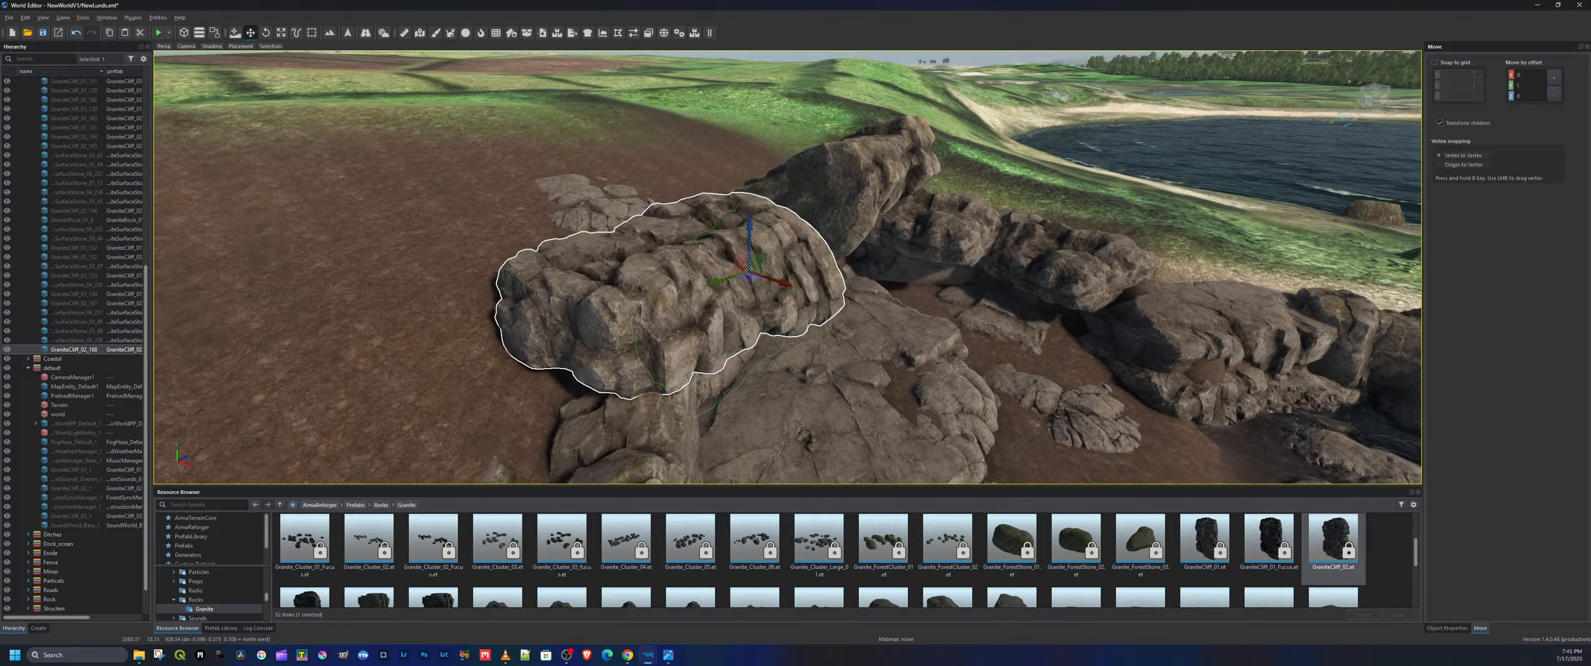
pyautogui.press('e')
pyautogui.moveTo(749, 301); pyautogui.dragTo(748, 270)
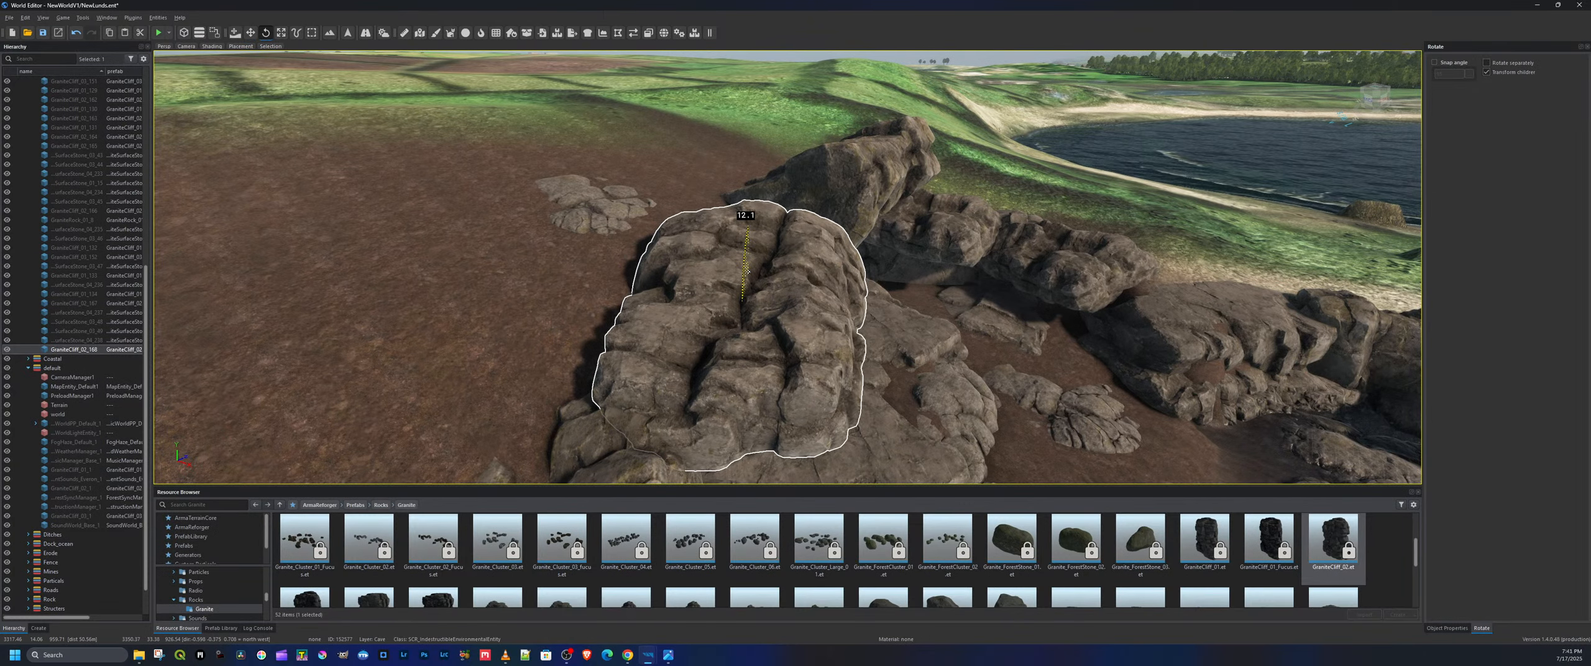
pyautogui.moveTo(747, 270); pyautogui.dragTo(934, 384, button='right')
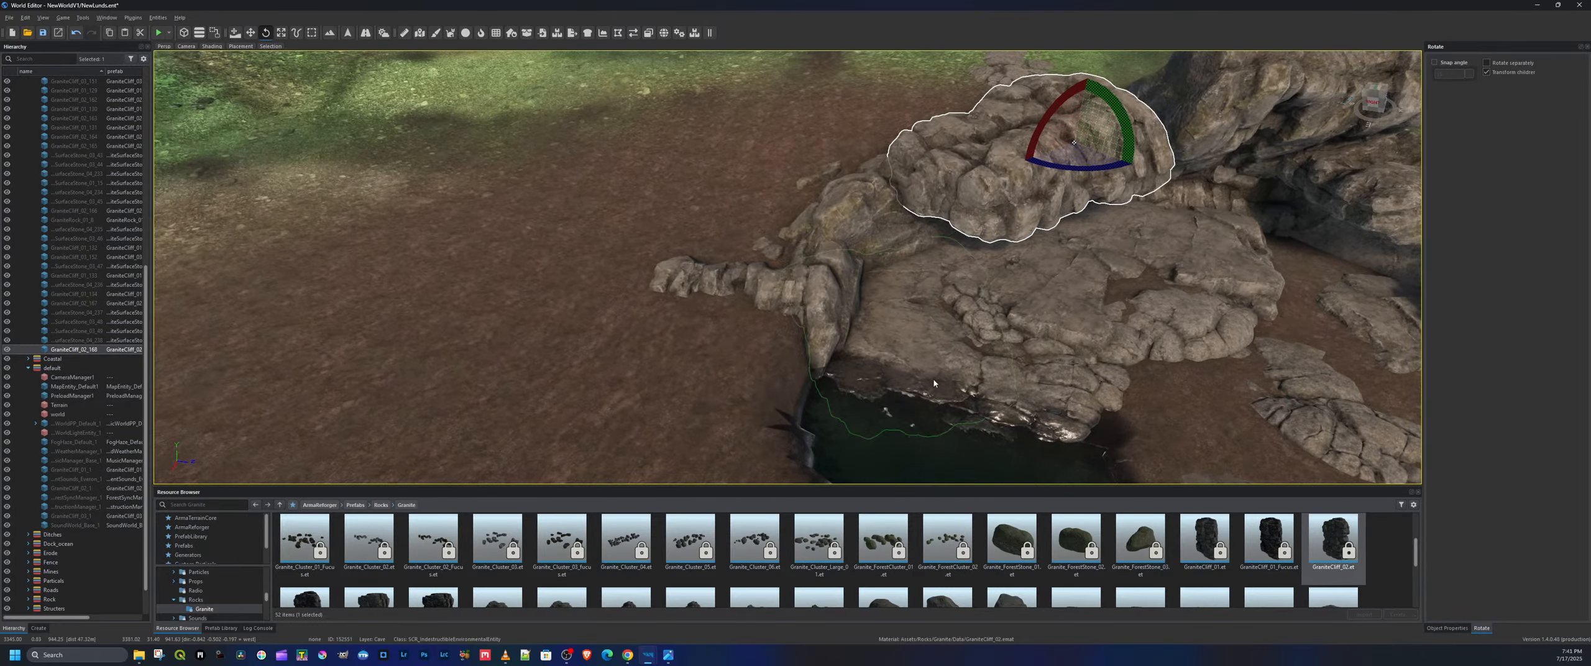
# Place a GraniteCliff_01 on the bank above the pool next to the tipped cliff and rotate it down
pyautogui.click(1212, 543)
pyautogui.moveTo(1202, 541); pyautogui.dragTo(783, 291)
pyautogui.press('w')
pyautogui.moveTo(783, 290); pyautogui.dragTo(715, 304, button='right')
pyautogui.press('e')
pyautogui.moveTo(715, 303); pyautogui.dragTo(816, 247)
# Move the GraniteCliff_01 over the rocks at the pool's corner and tilt it to follow the bank
pyautogui.press('w')
pyautogui.moveTo(816, 247); pyautogui.dragTo(848, 254, button='right')
pyautogui.moveTo(807, 242); pyautogui.dragTo(958, 255)
pyautogui.press('e')
pyautogui.press('w')
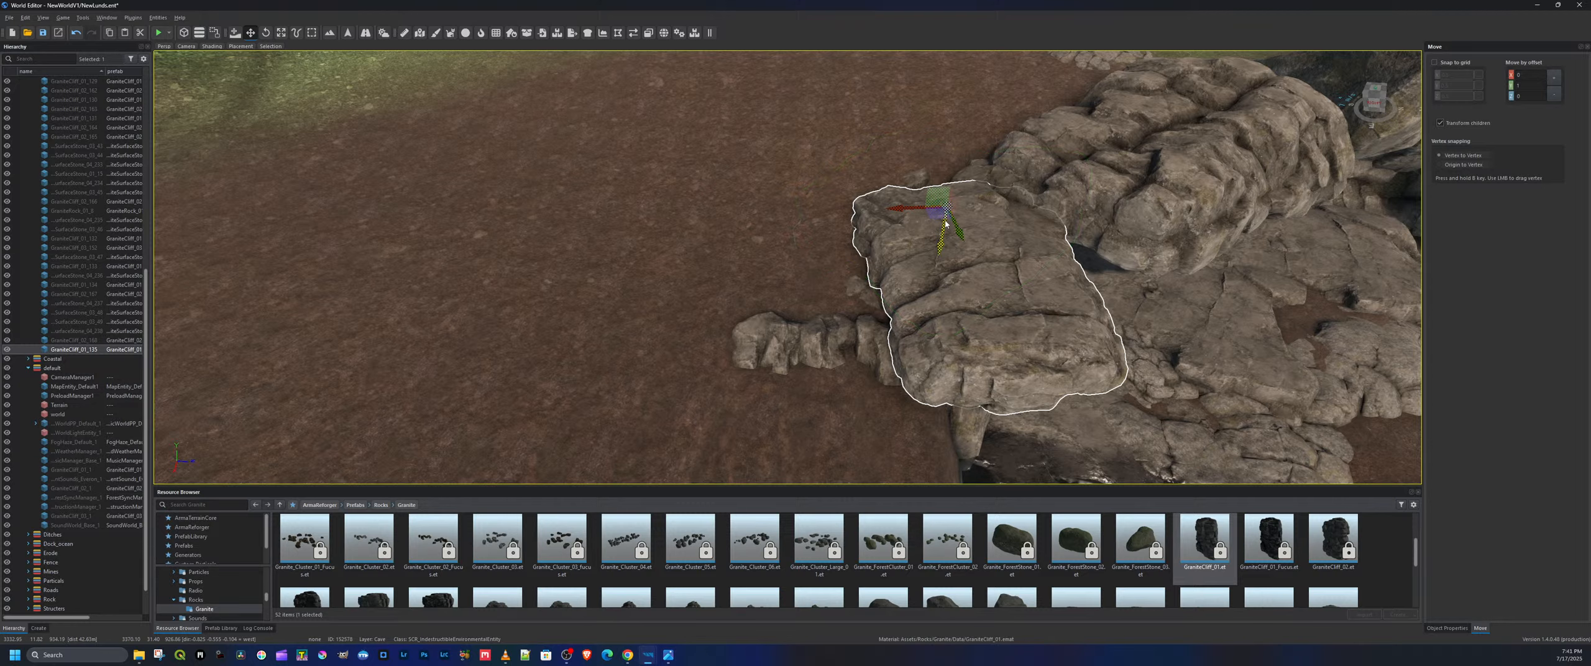
pyautogui.press('e')
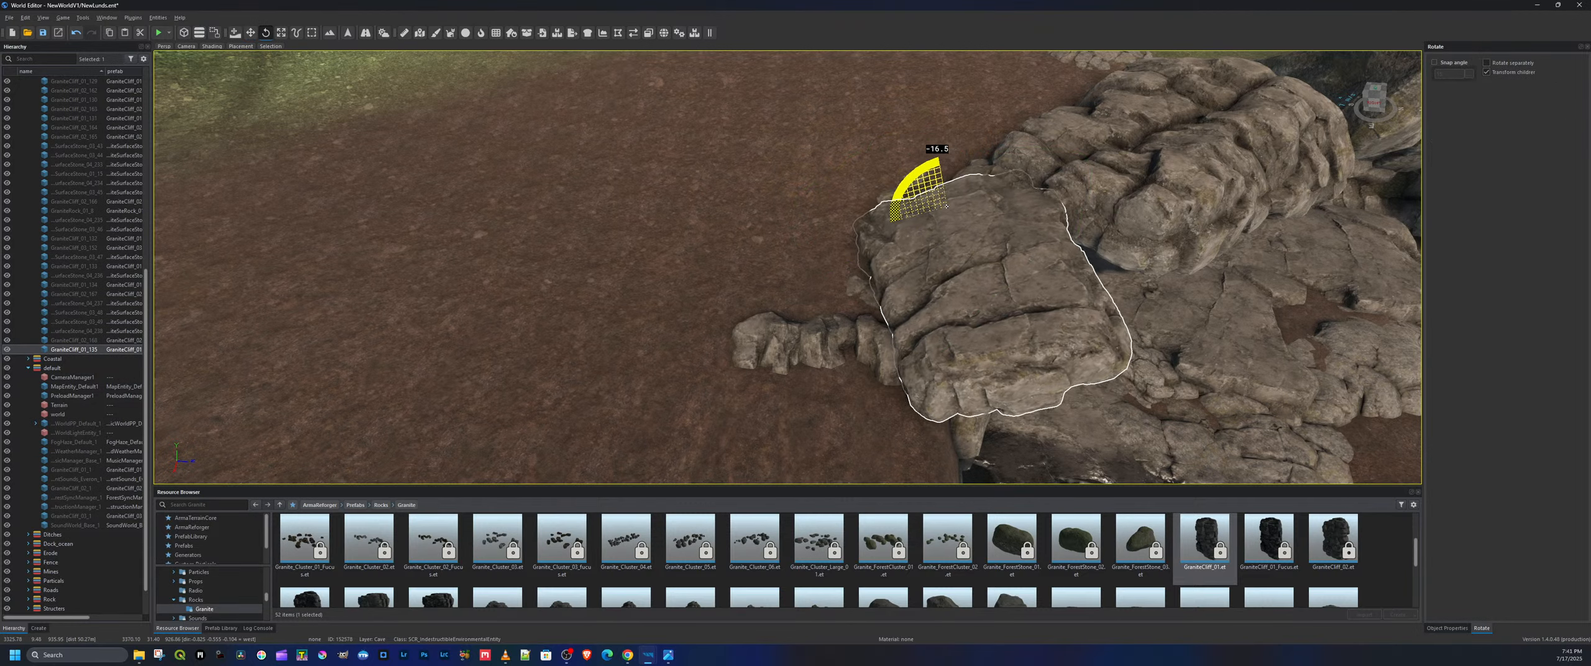
# Save the world with the newly placed cliffs around the pool
pyautogui.moveTo(887, 224); pyautogui.dragTo(274, 267, button='right')
pyautogui.press('d')
pyautogui.press('a')
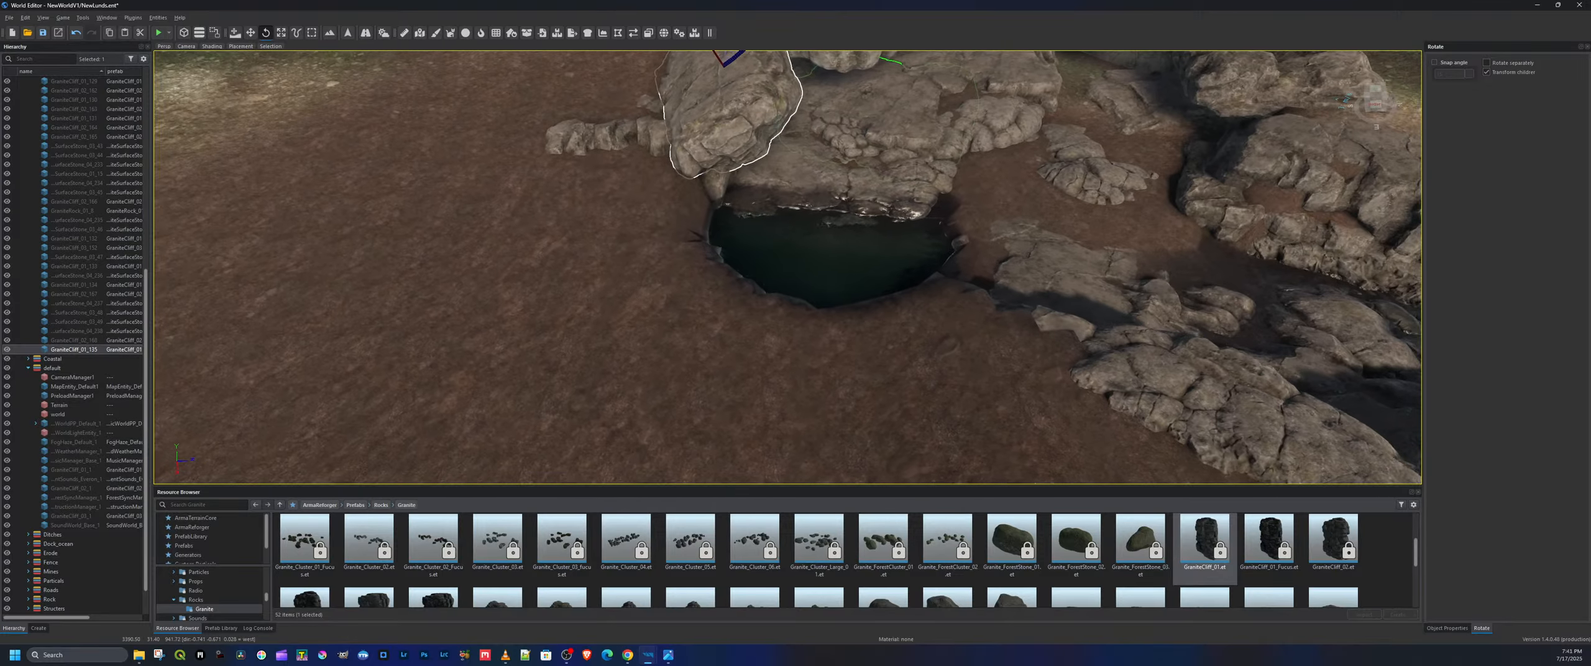
pyautogui.click(41, 35)
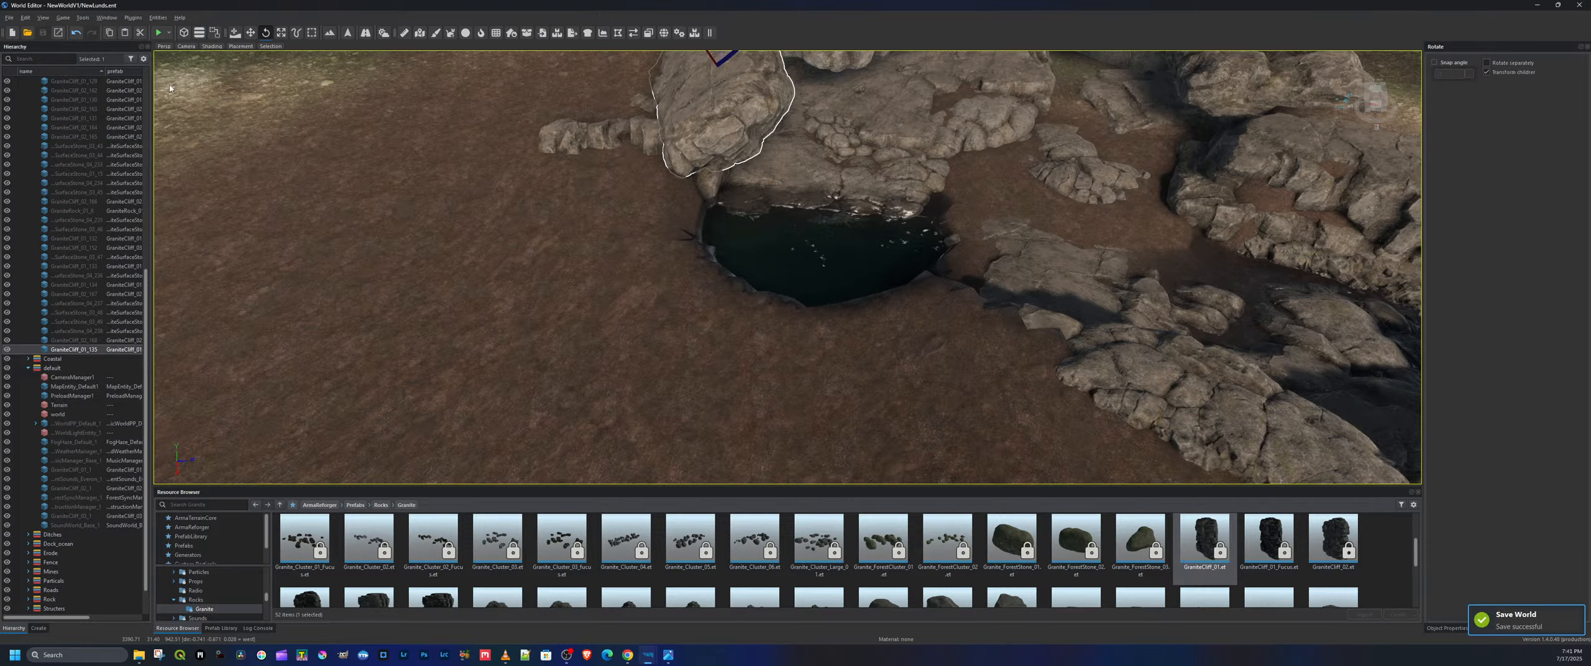
# Examine the whole rock formation from above, including the cave, pool, water channel and surrounding terrain
pyautogui.moveTo(498, 248); pyautogui.dragTo(547, 202, button='right')
pyautogui.press('a')
pyautogui.press('d')
pyautogui.press('d')
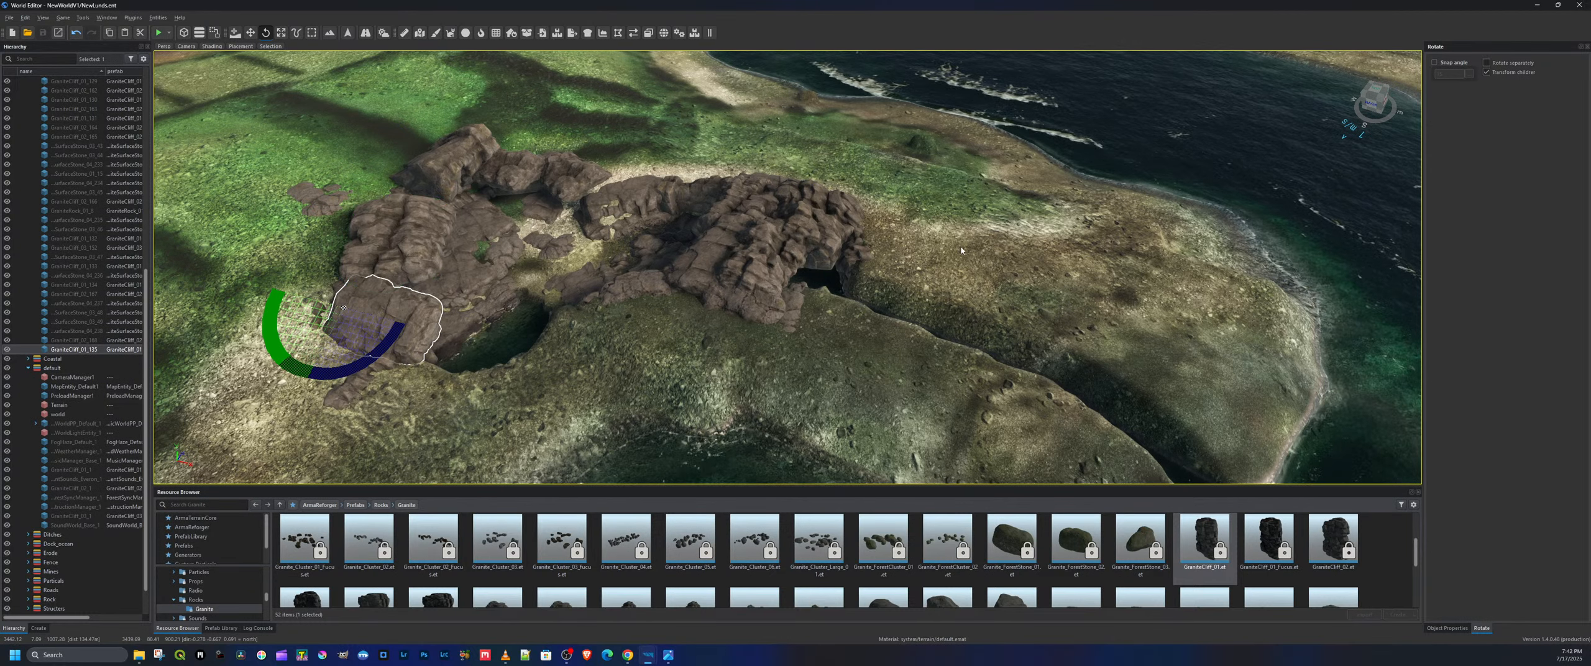
pyautogui.press('w')
pyautogui.moveTo(962, 251); pyautogui.dragTo(940, 220, button='right')
pyautogui.press('s')
pyautogui.press('w')
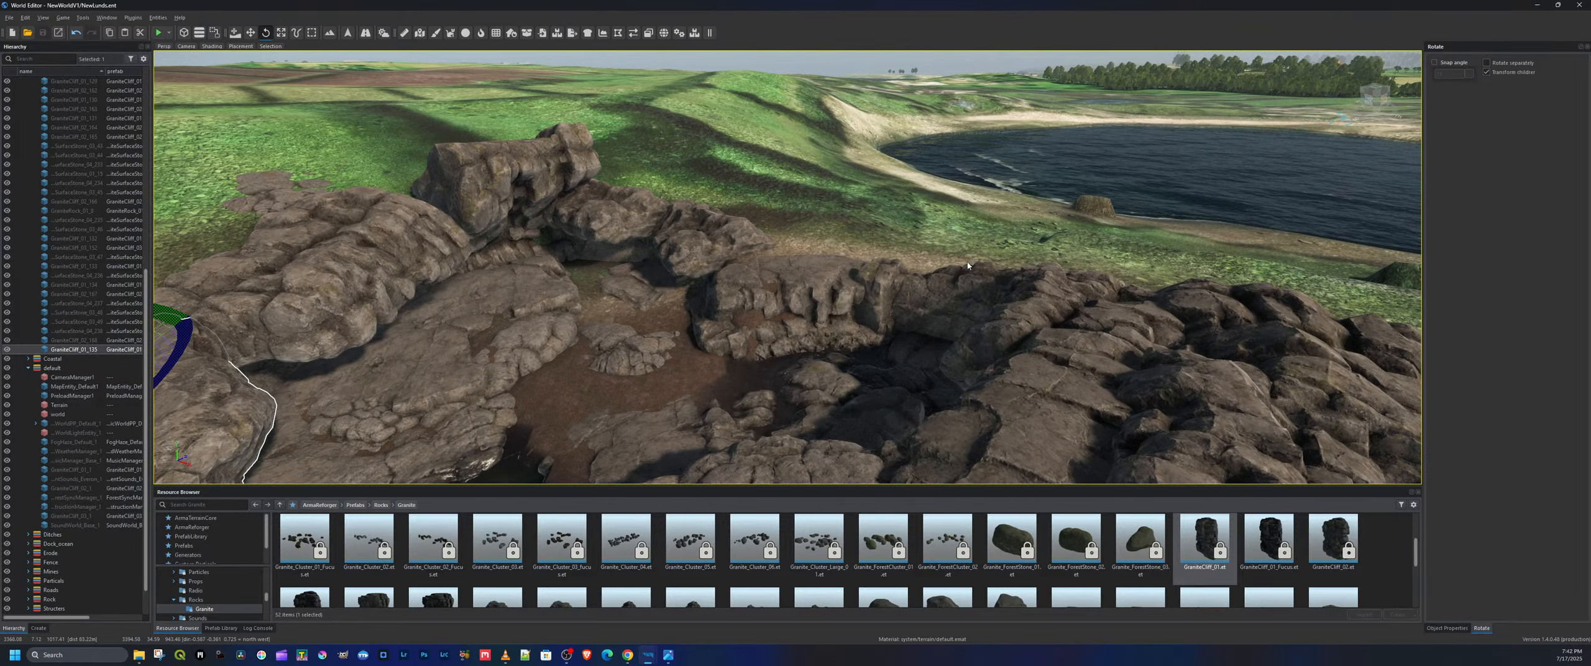
# Examine the granite rock formation around the water pool from several sides
pyautogui.moveTo(885, 292); pyautogui.dragTo(911, 336, button='right')
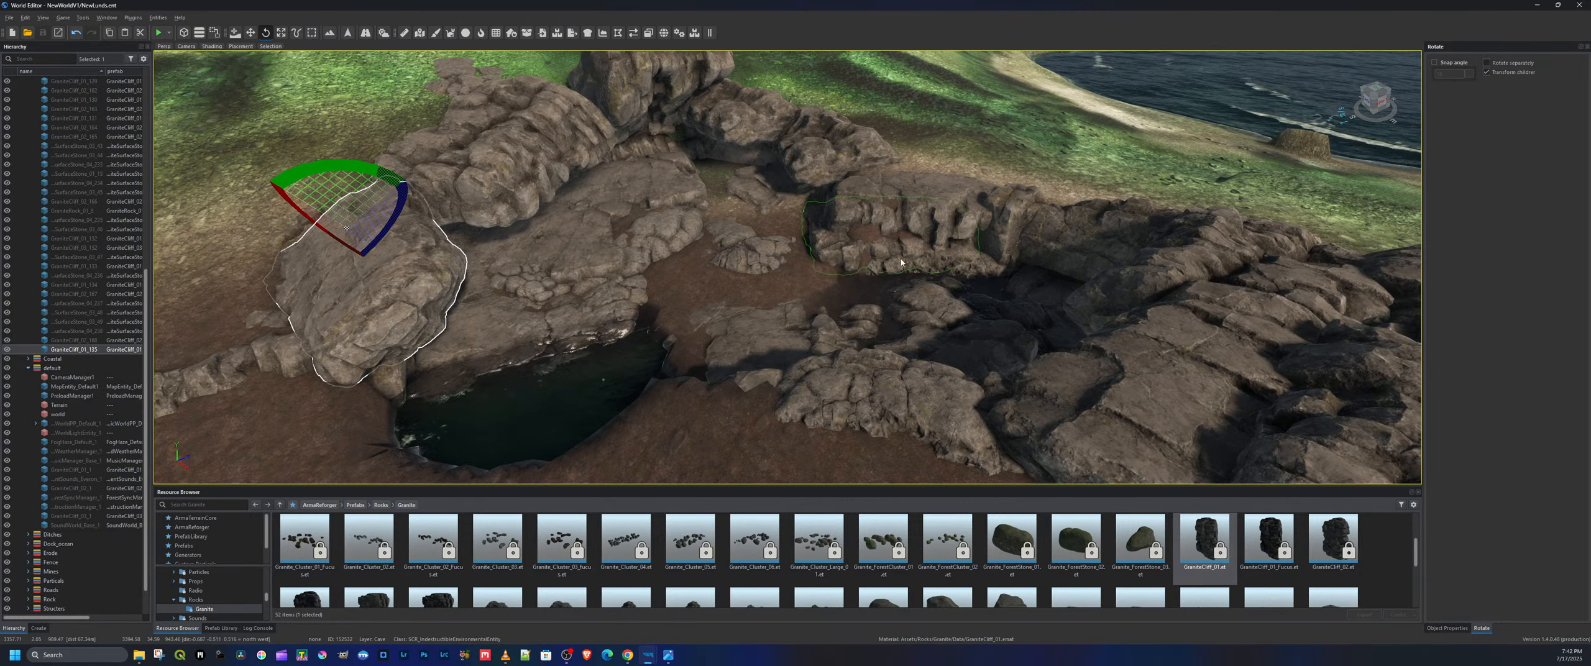
pyautogui.press('w')
pyautogui.moveTo(960, 321); pyautogui.dragTo(707, 280, button='right')
pyautogui.press('d')
pyautogui.press('w')
pyautogui.press('a')
pyautogui.press('w')
pyautogui.press('s')
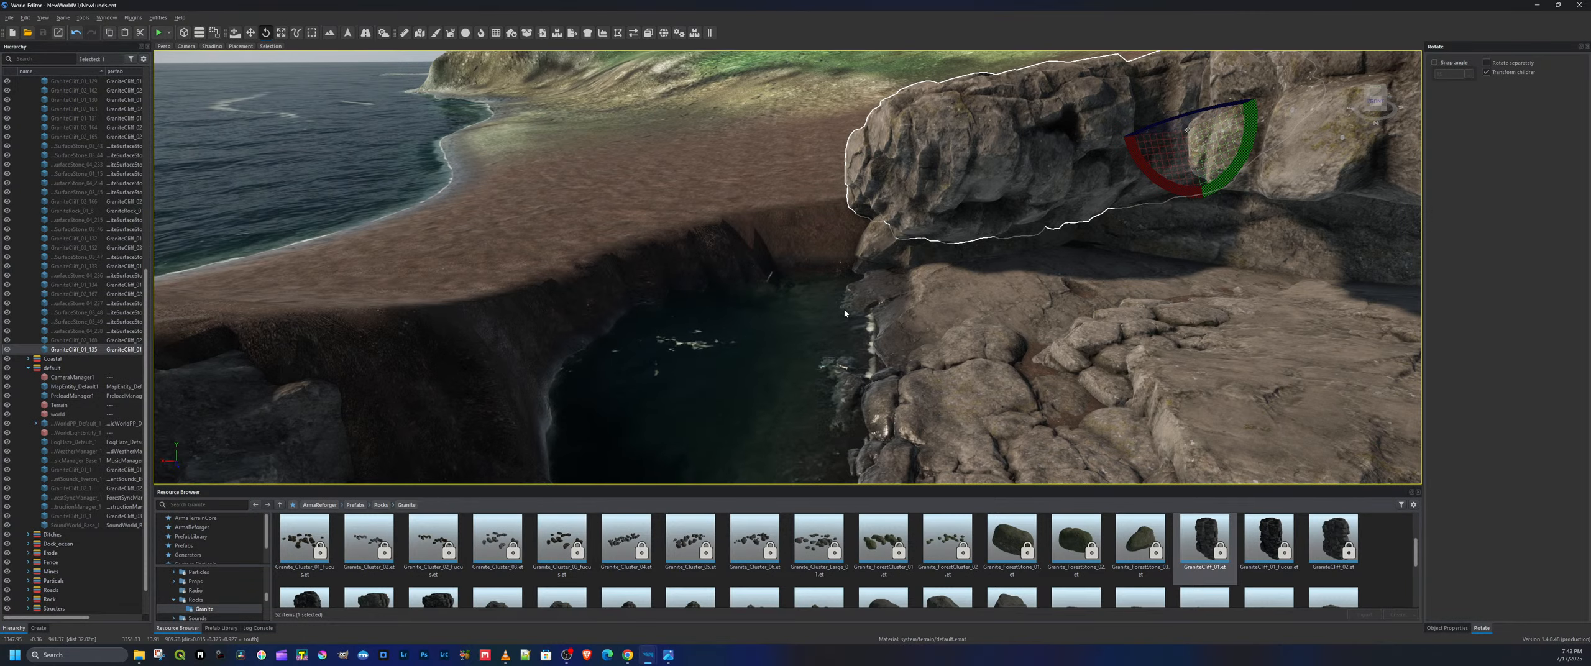
pyautogui.press('a')
pyautogui.moveTo(844, 313); pyautogui.dragTo(1112, 281, button='right')
pyautogui.press('d')
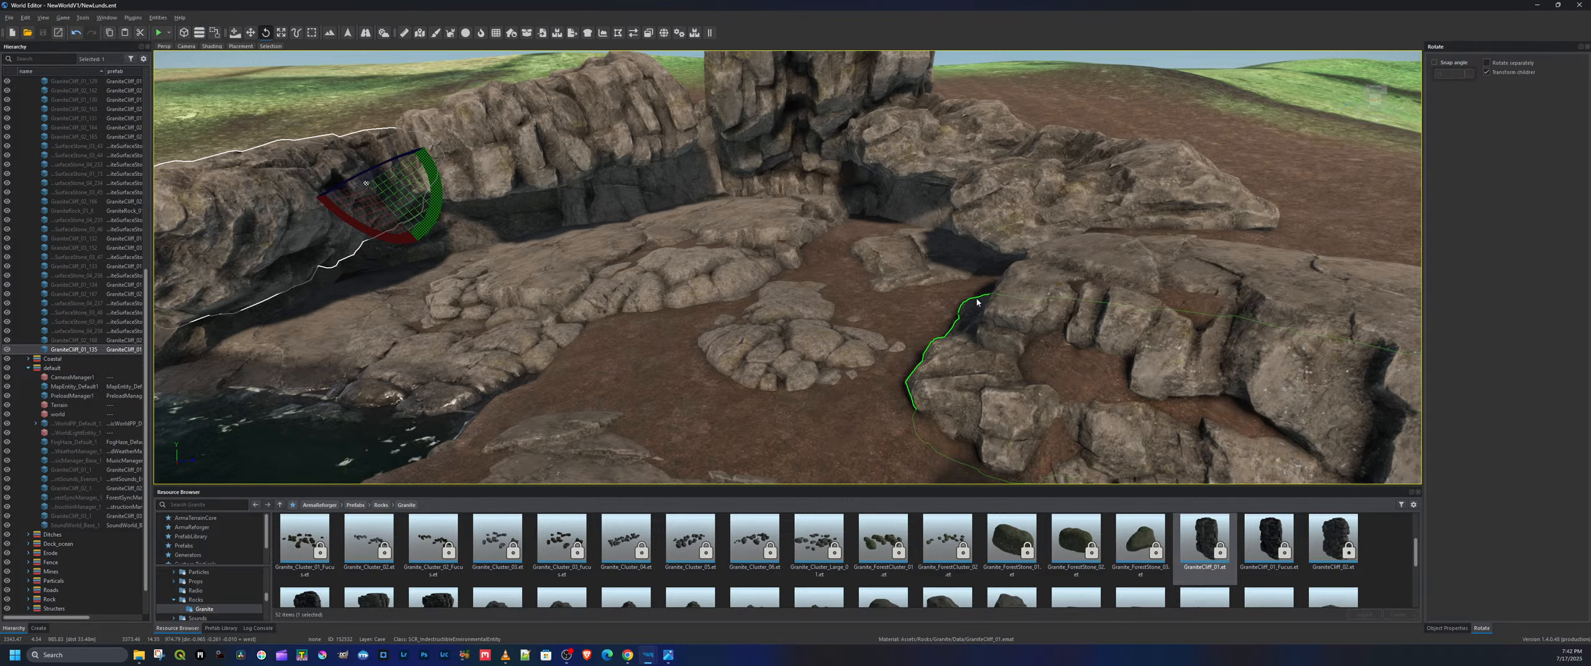
pyautogui.press('a')
pyautogui.moveTo(708, 360); pyautogui.dragTo(649, 342, button='right')
pyautogui.press('d')
pyautogui.press('w')
pyautogui.press('w')
pyautogui.press('e')
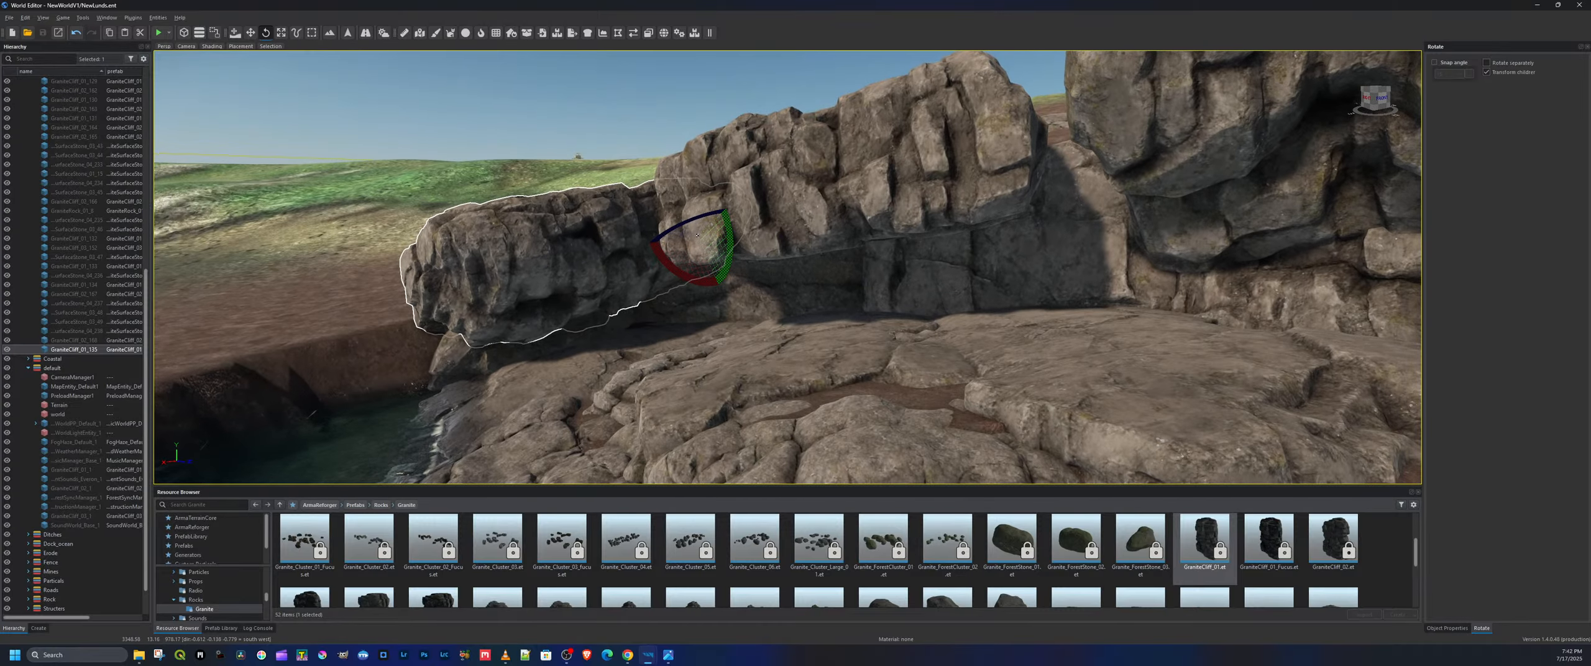
pyautogui.press('a')
pyautogui.moveTo(784, 373); pyautogui.dragTo(895, 366, button='right')
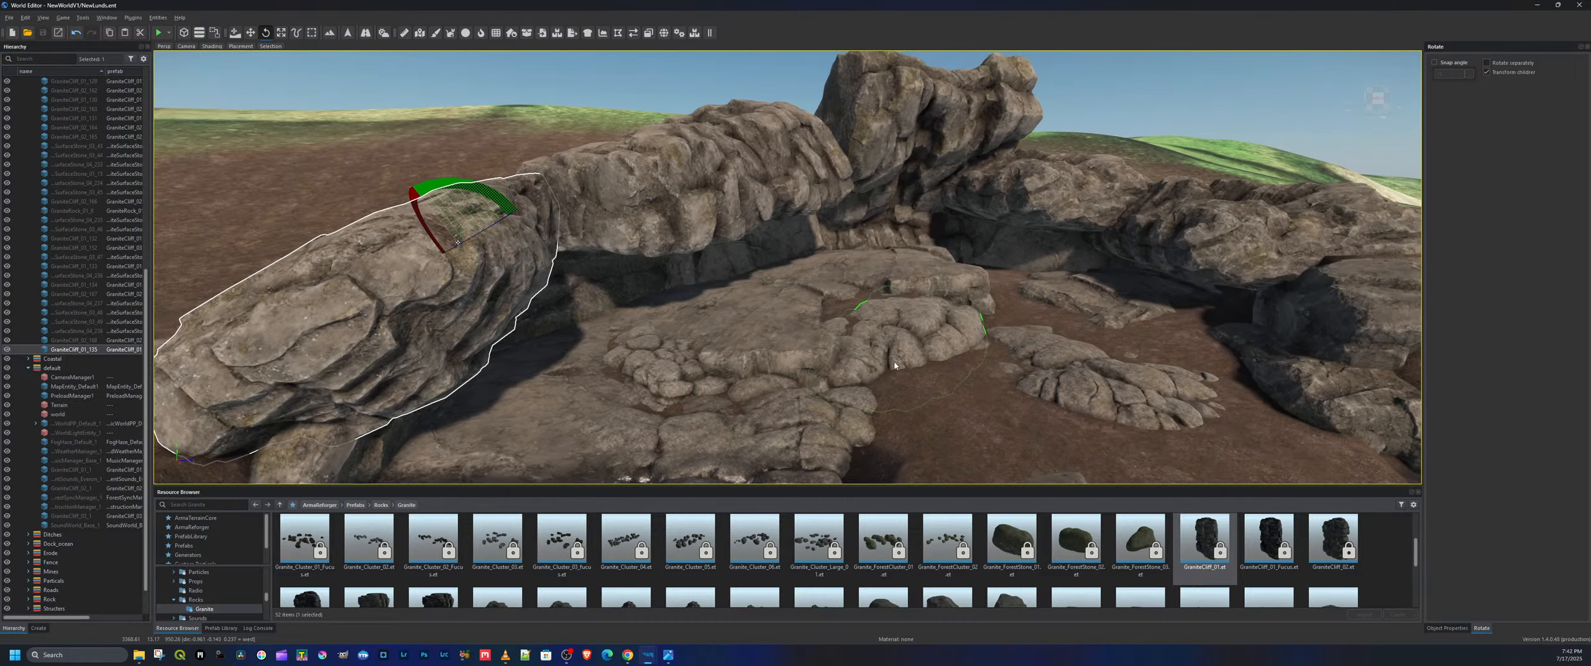
# Place a GraniteCliff_03 prefab at the pool's edge beside the overhanging cliff and rotate it by about 163 degrees
pyautogui.scroll(-1, 1331, 554)
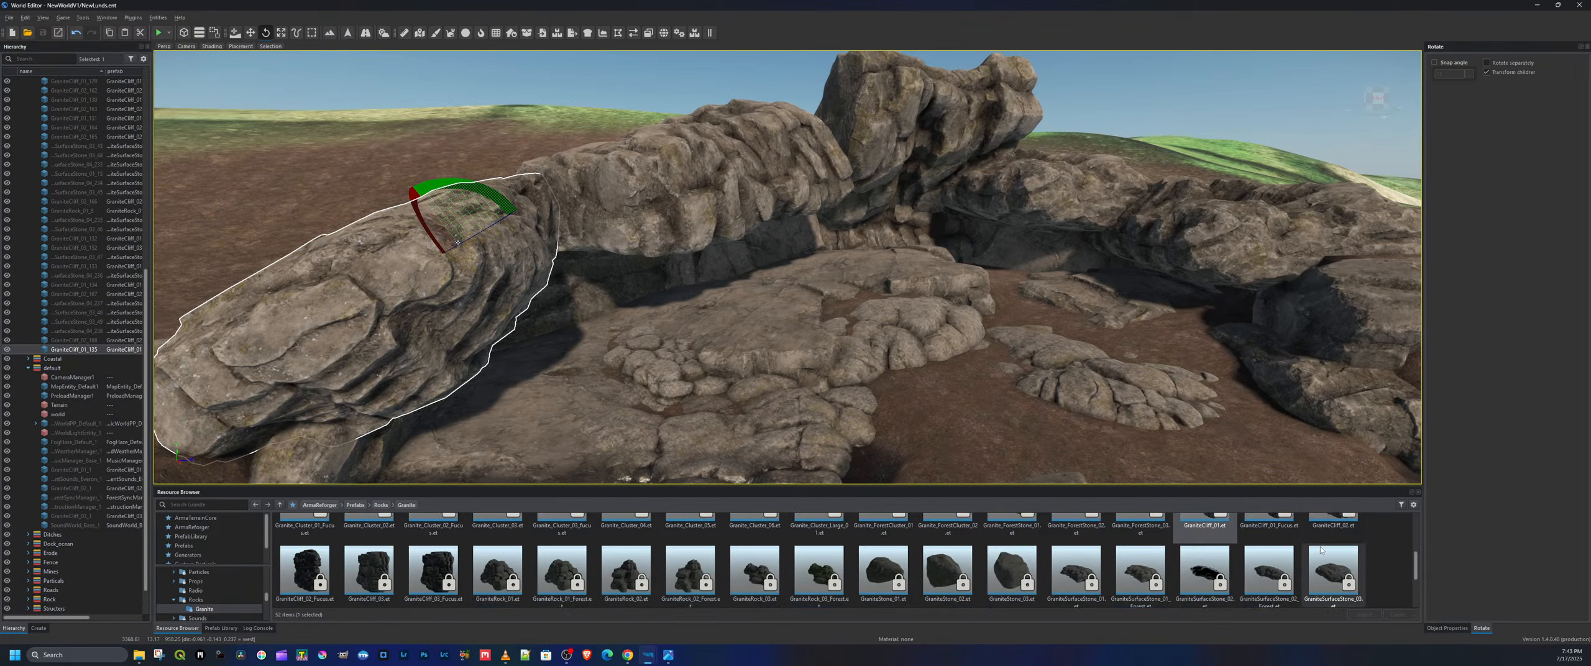
pyautogui.scroll(-1, 998, 586)
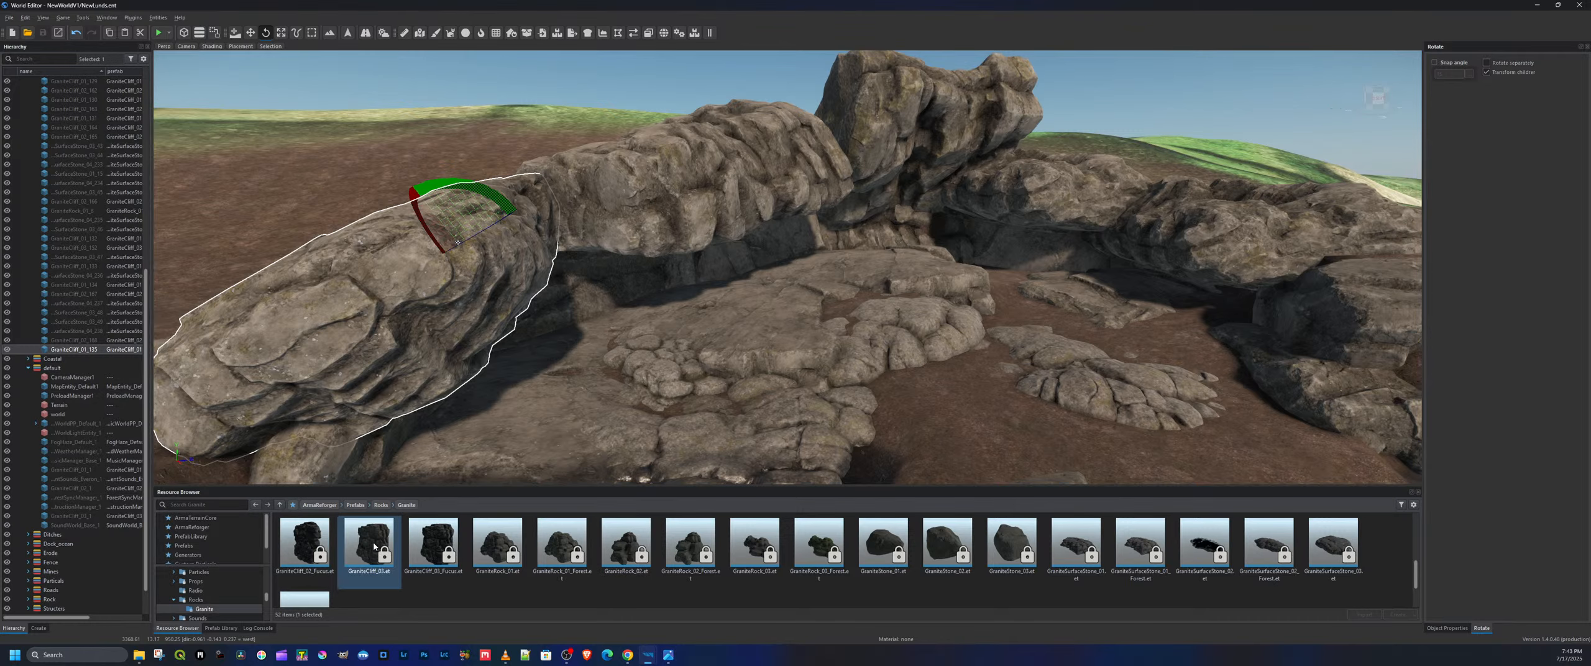
pyautogui.moveTo(446, 539); pyautogui.dragTo(1107, 368)
pyautogui.moveTo(307, 426); pyautogui.dragTo(307, 428)
pyautogui.press('d')
pyautogui.moveTo(308, 427); pyautogui.dragTo(339, 422, button='right')
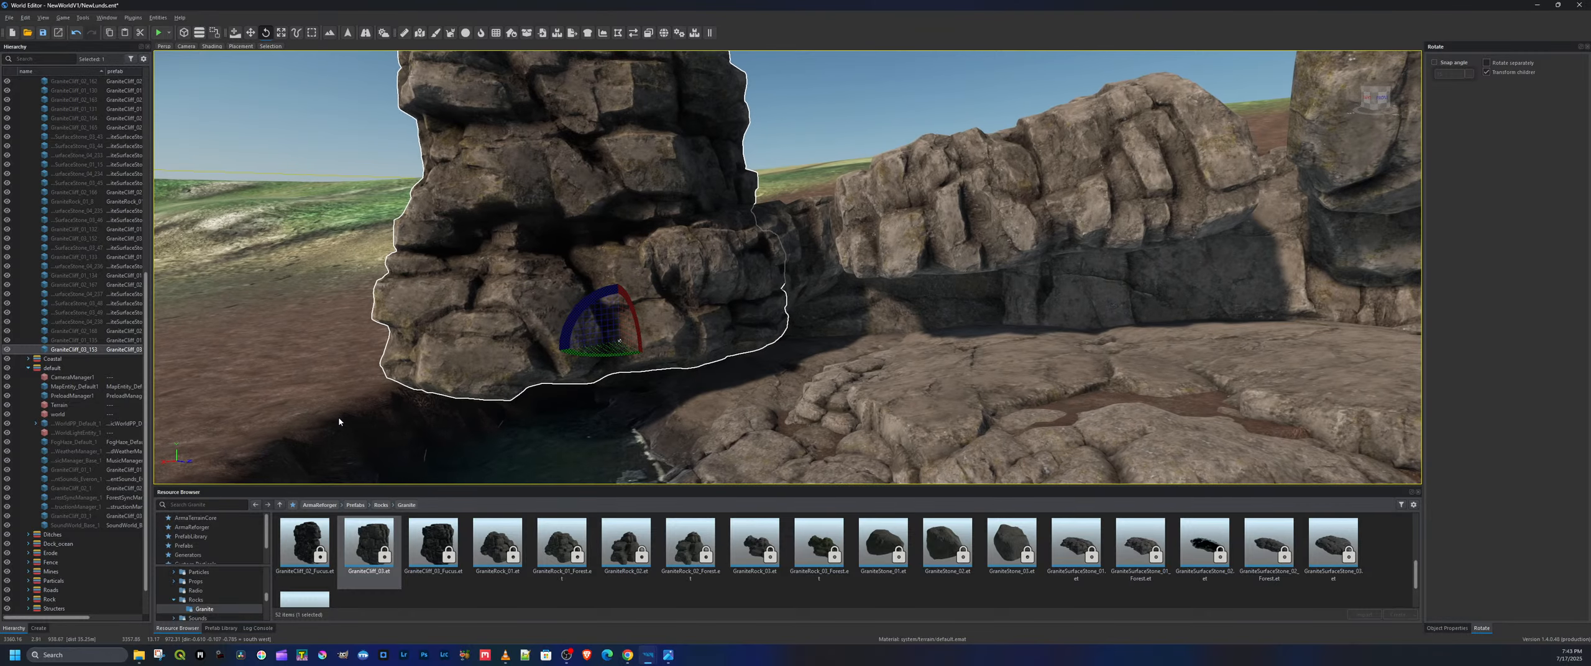
pyautogui.moveTo(634, 326); pyautogui.dragTo(619, 340)
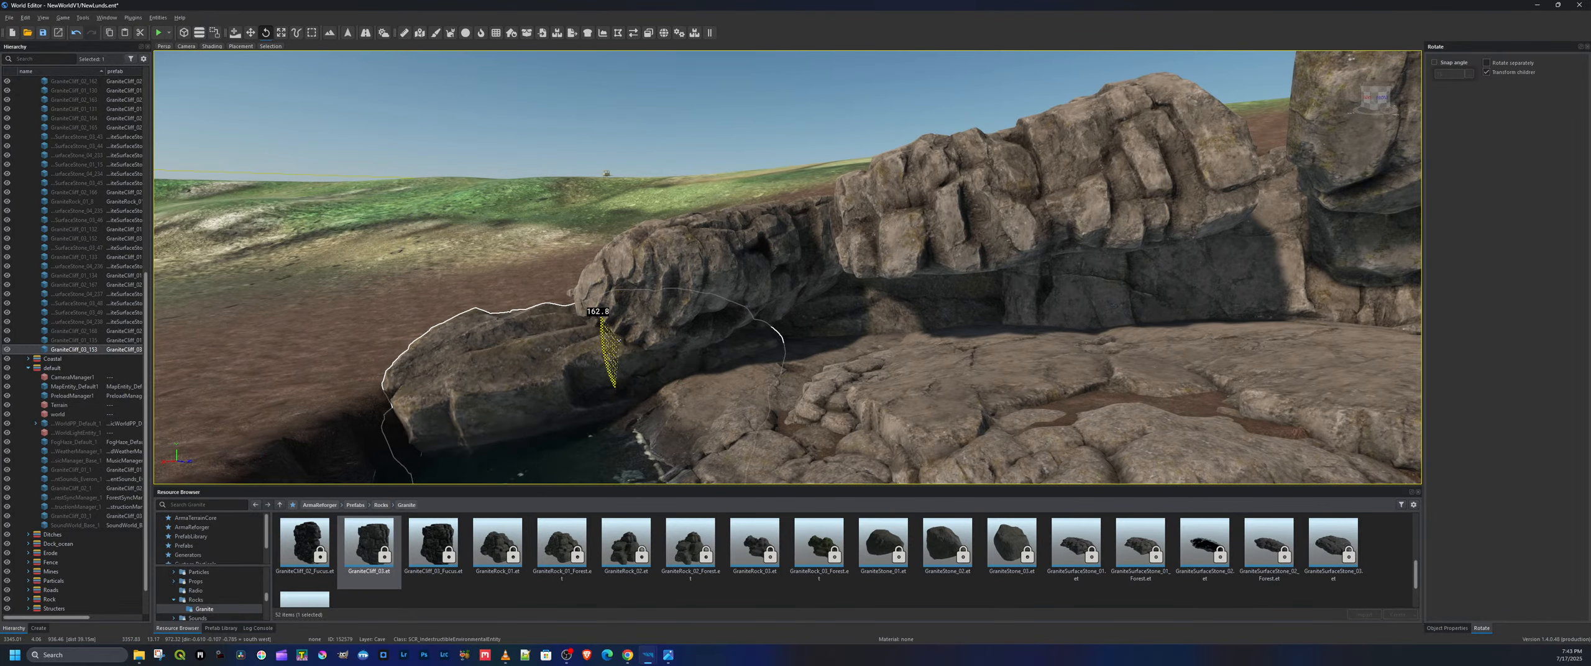
# Adjust the height and position of the rotated cliff so it fits against the neighbouring rocks at the pool's edge
pyautogui.press('w')
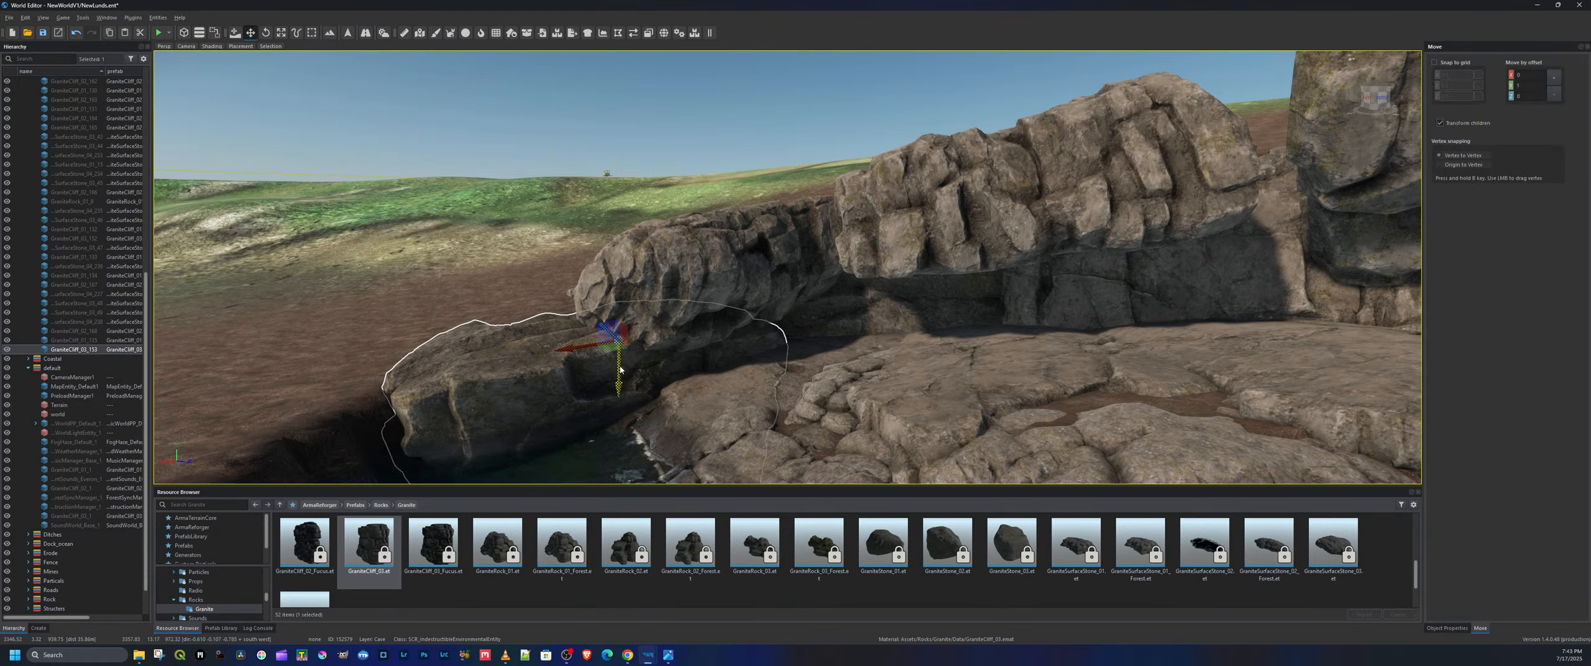
pyautogui.moveTo(621, 395); pyautogui.dragTo(623, 384)
pyautogui.press('a')
pyautogui.moveTo(625, 388); pyautogui.dragTo(740, 419, button='right')
pyautogui.moveTo(788, 340); pyautogui.dragTo(770, 379)
# Place a GraniteSurfaceStone_03 prefab on the bare dirt slope beside the large rock mound
pyautogui.press('d')
pyautogui.moveTo(991, 380); pyautogui.dragTo(707, 385, button='right')
pyautogui.press('w')
pyautogui.press('d')
pyautogui.press('s')
pyautogui.press('s')
pyautogui.press('w')
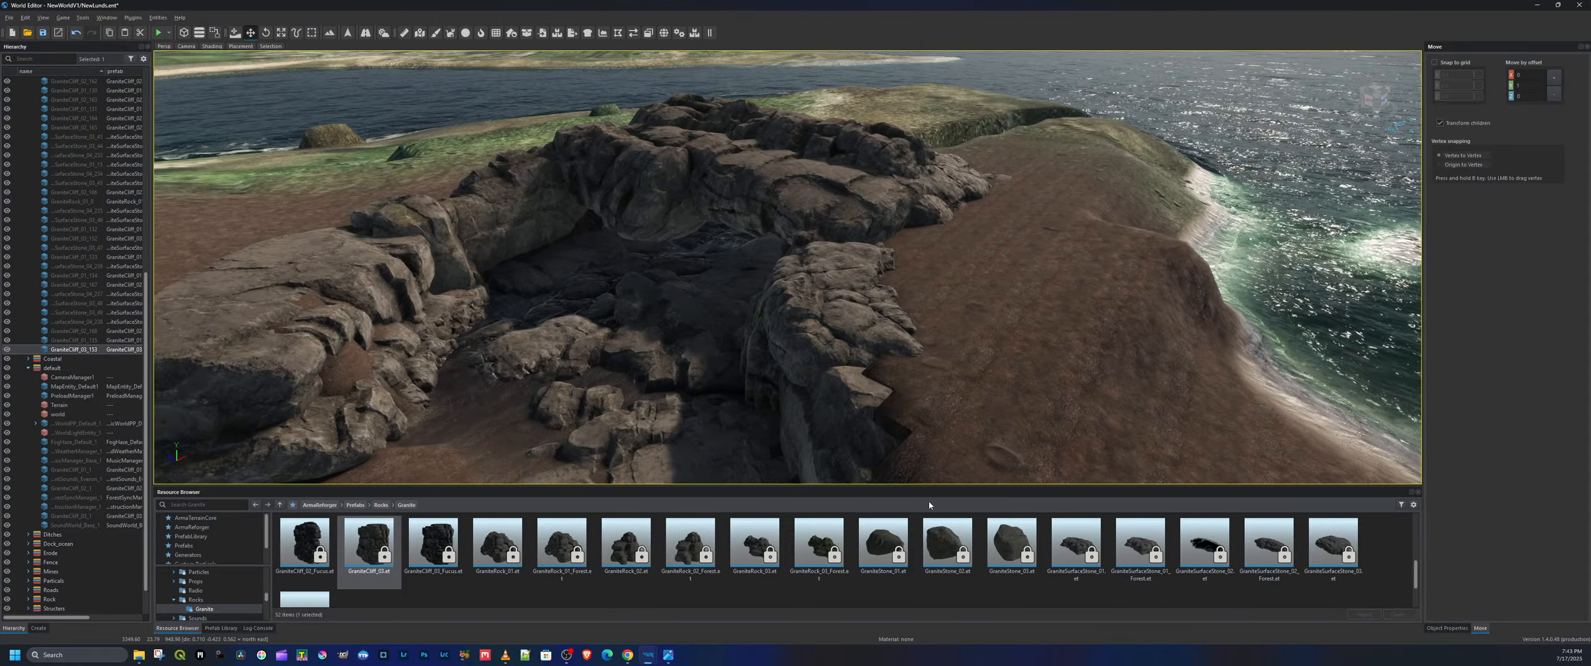
pyautogui.click(1341, 539)
pyautogui.moveTo(1346, 545); pyautogui.dragTo(923, 278)
pyautogui.press('d')
pyautogui.moveTo(922, 278); pyautogui.dragTo(825, 294, button='right')
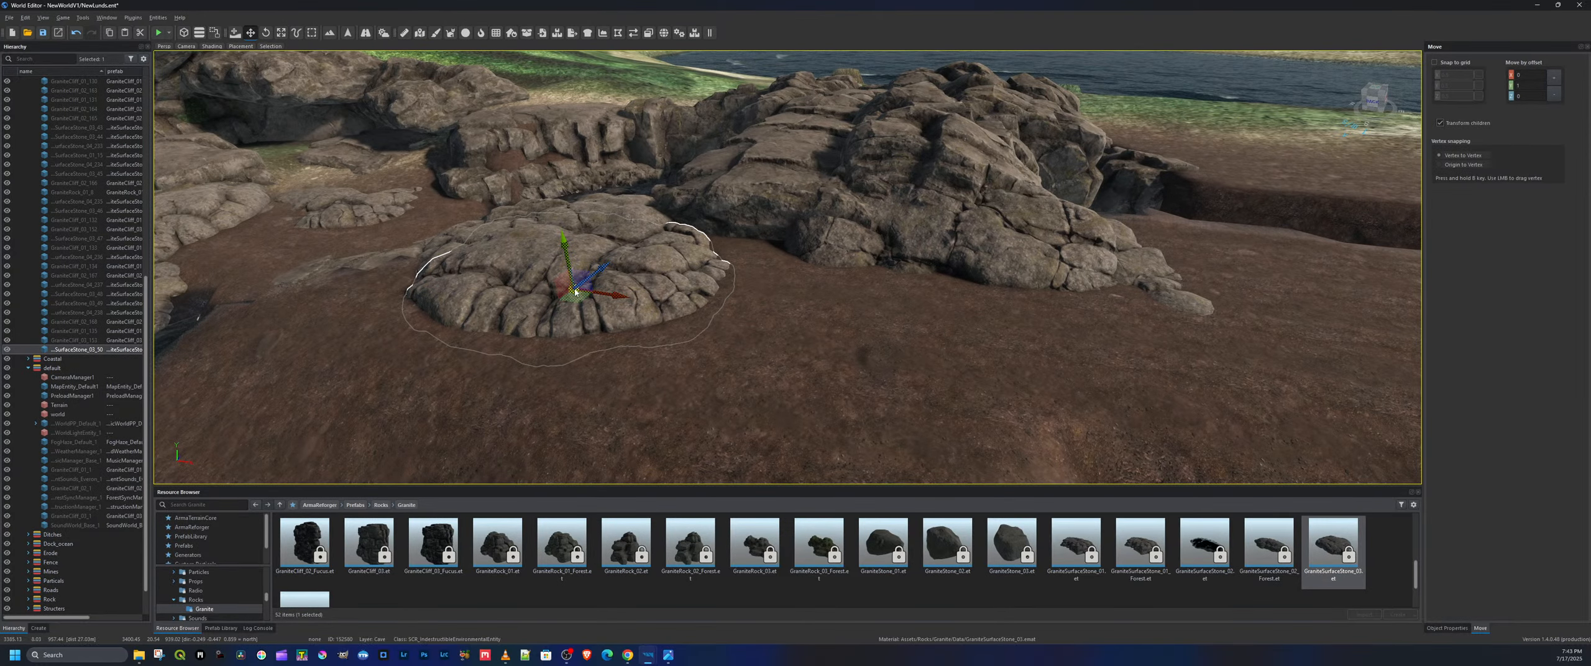
# Duplicate the surface stone alongside the first one, rotate the copy and shift it so both stones overlap
pyautogui.moveTo(573, 290); pyautogui.dragTo(700, 287)
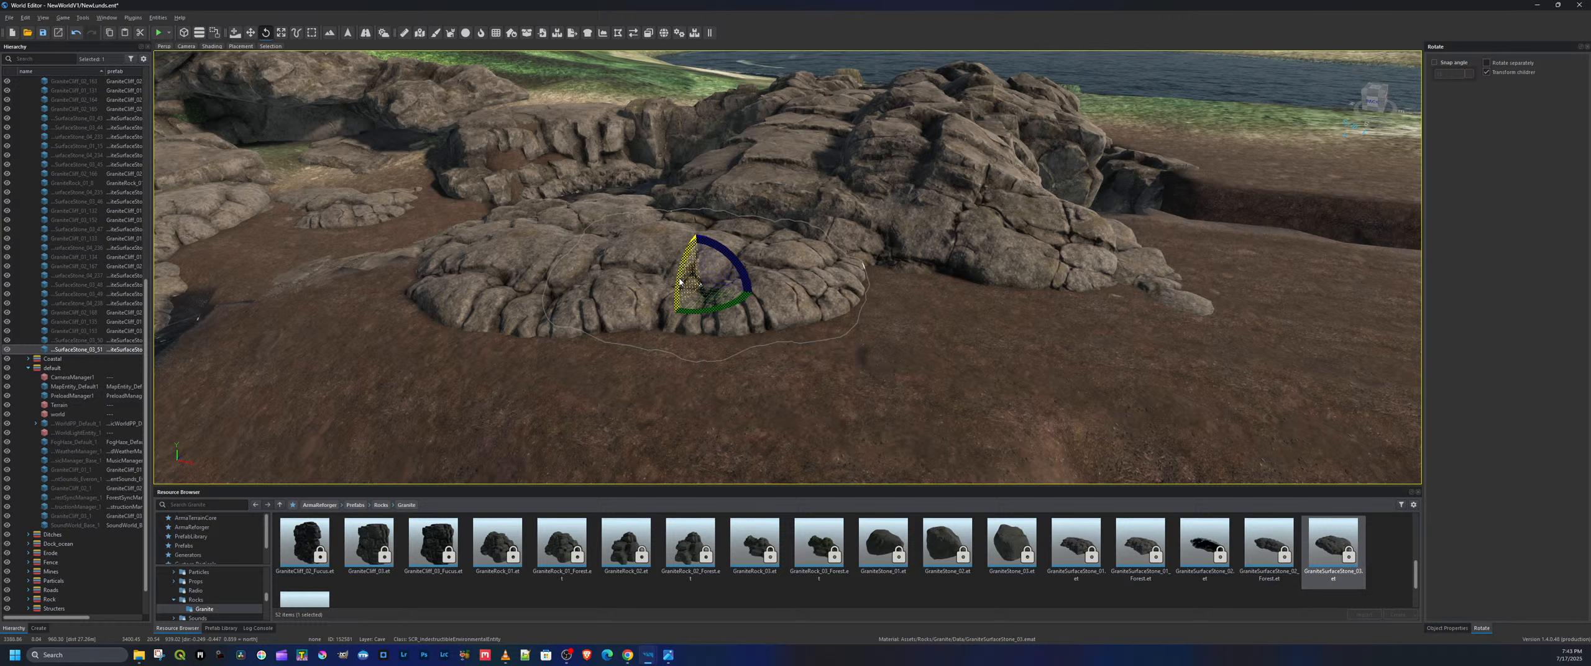
pyautogui.moveTo(720, 252); pyautogui.dragTo(696, 330)
pyautogui.press('w')
pyautogui.moveTo(701, 285); pyautogui.dragTo(707, 306)
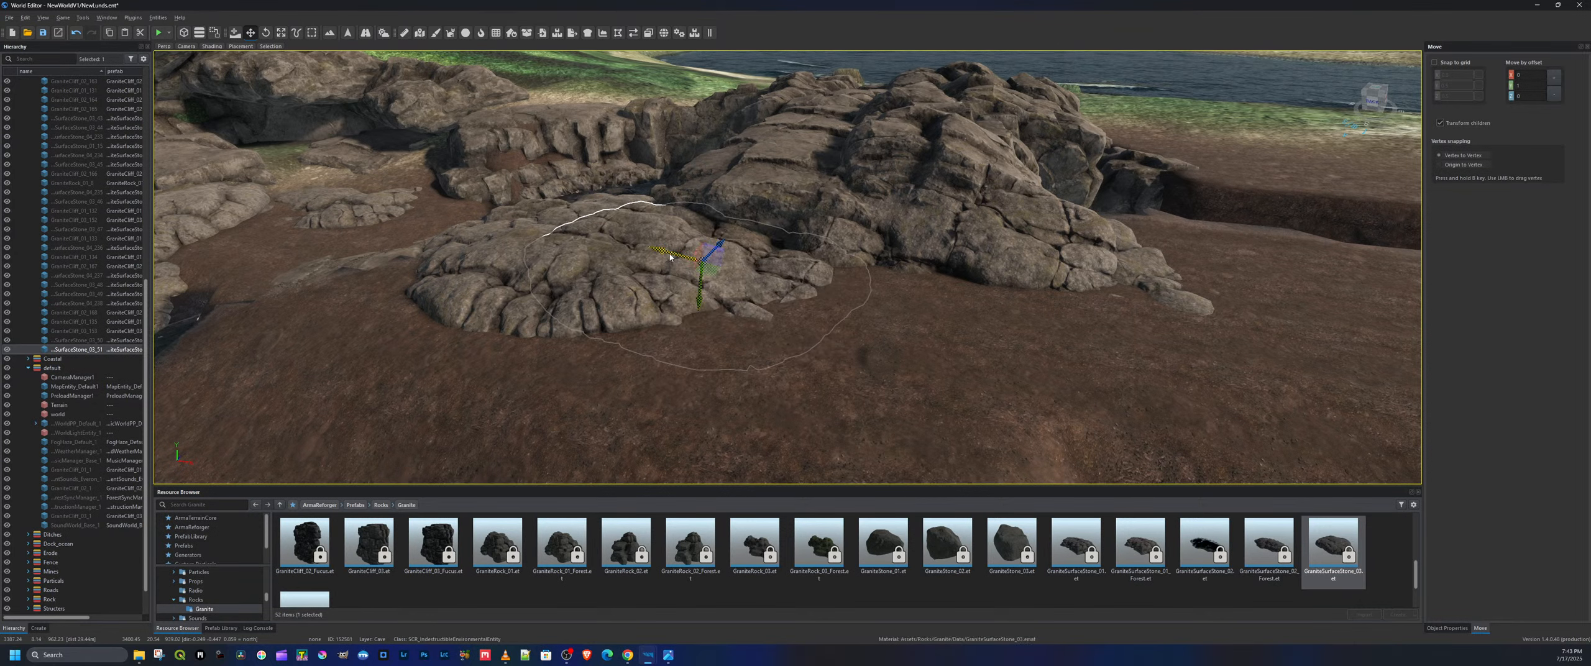
pyautogui.moveTo(670, 257); pyautogui.dragTo(751, 283)
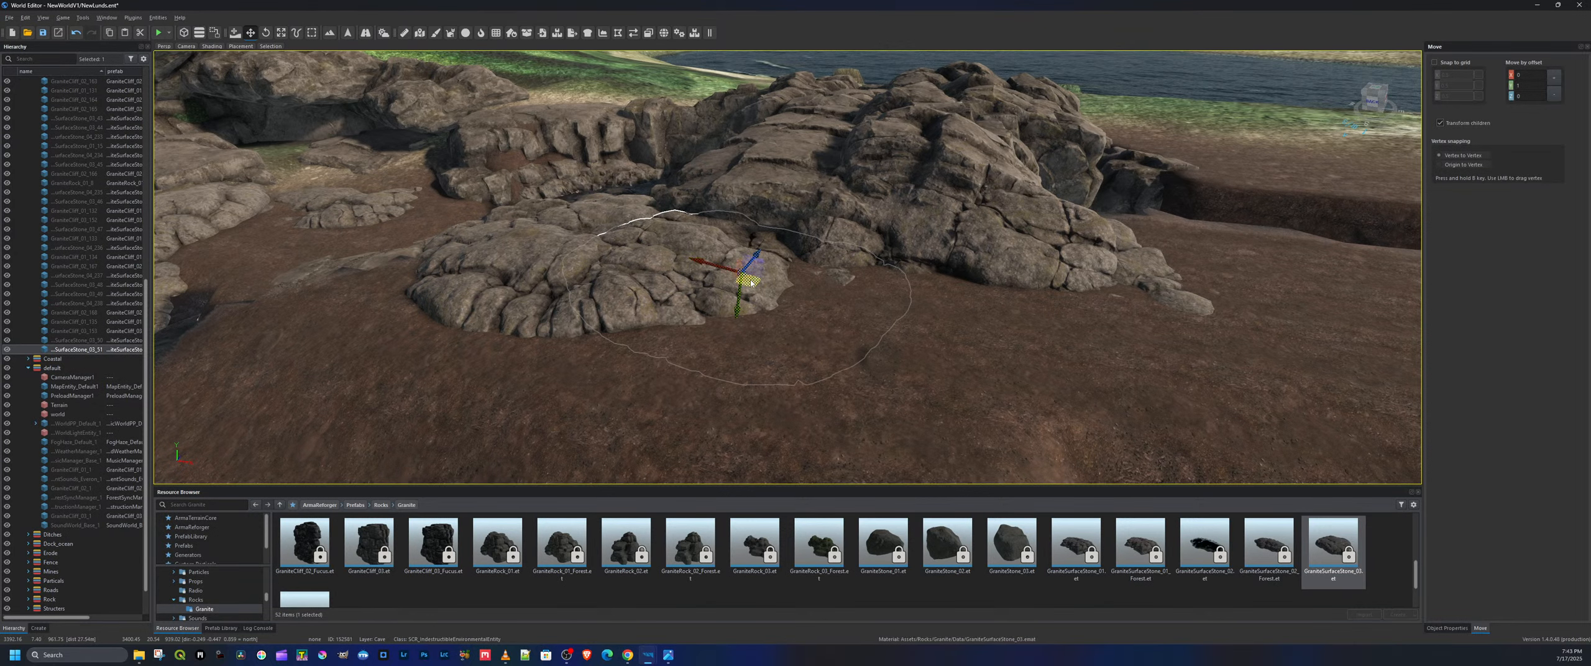
# Tilt the duplicated surface stone to follow the slope and fine-tune its height in the ground
pyautogui.press('e')
pyautogui.moveTo(763, 277); pyautogui.dragTo(780, 255)
pyautogui.press('w')
pyautogui.moveTo(737, 301); pyautogui.dragTo(738, 296)
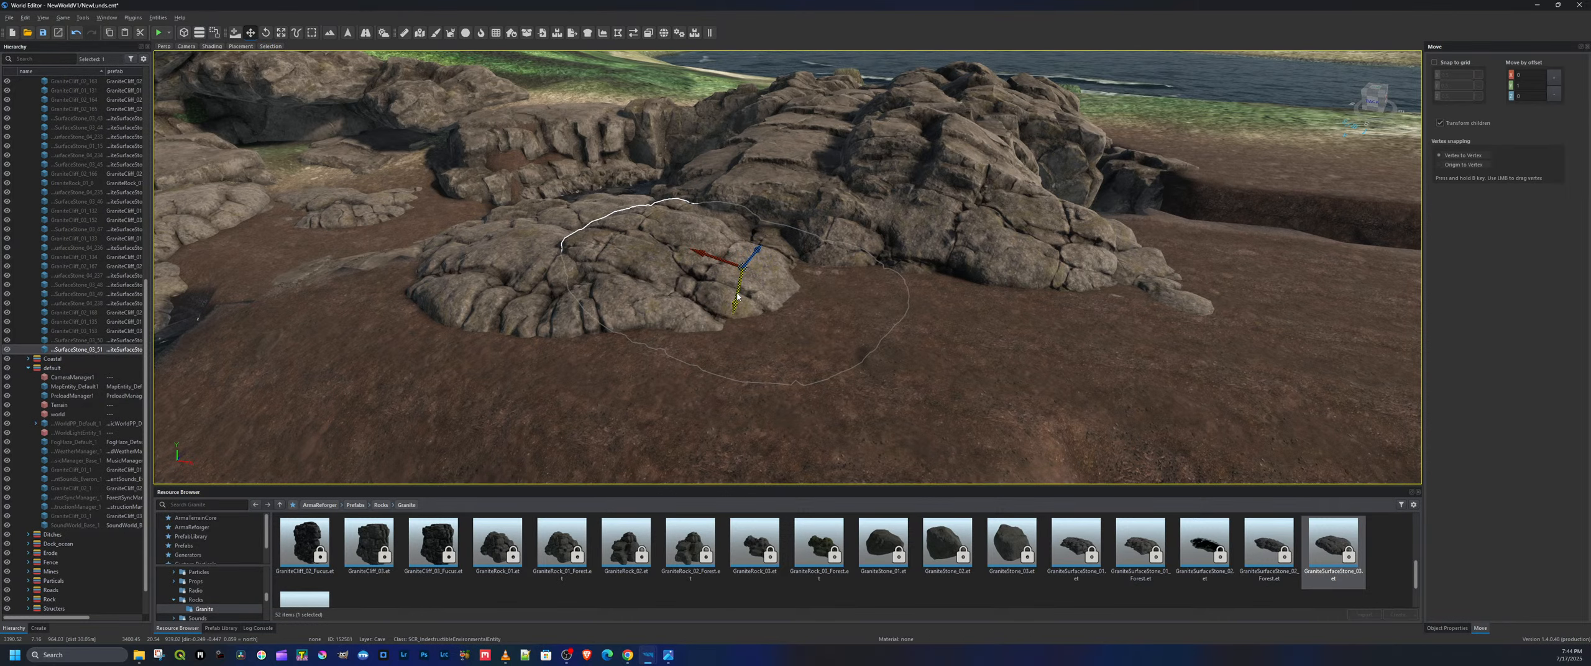
# Place a GraniteSurfaceStone_04 prefab on the dirt slope between the pool and the surface stones
pyautogui.press('a')
pyautogui.moveTo(860, 346); pyautogui.dragTo(828, 383, button='right')
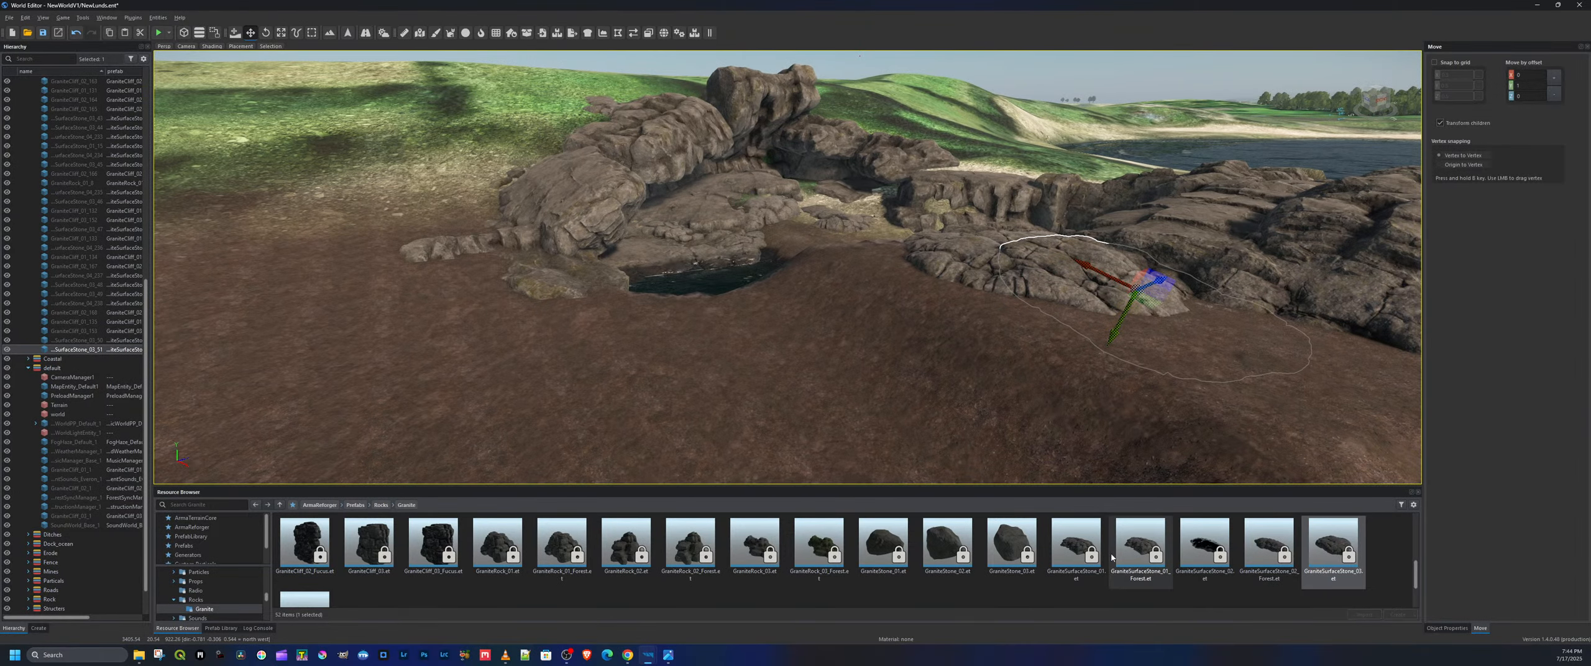
pyautogui.scroll(-1, 519, 552)
pyautogui.moveTo(311, 576); pyautogui.dragTo(606, 450)
pyautogui.moveTo(897, 353); pyautogui.dragTo(946, 328)
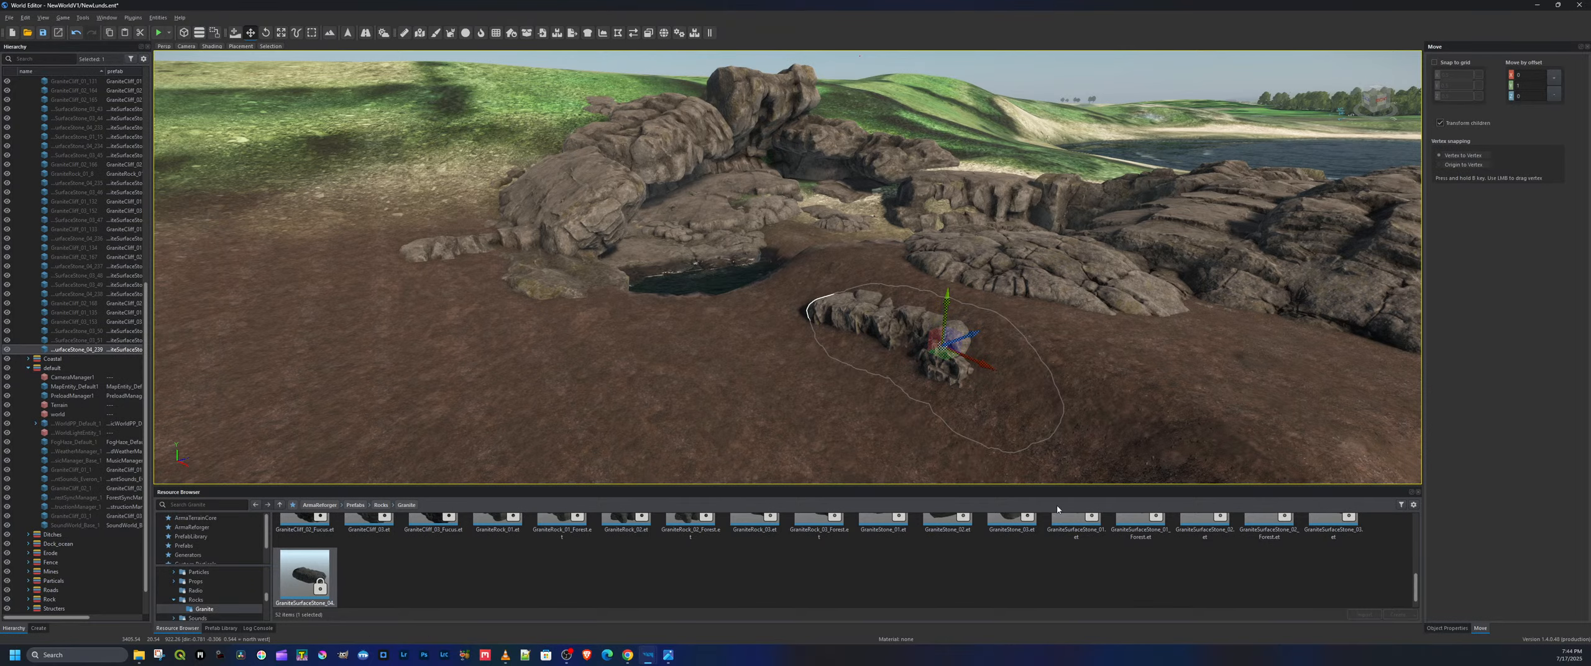
# Try the GraniteSurfaceStone_02_Forest and GraniteSurfaceStone_01_Forest prefabs on the slope beside the pool, deleting each one
pyautogui.press('a')
pyautogui.moveTo(932, 383); pyautogui.dragTo(967, 400, button='right')
pyautogui.scroll(1, 1141, 560)
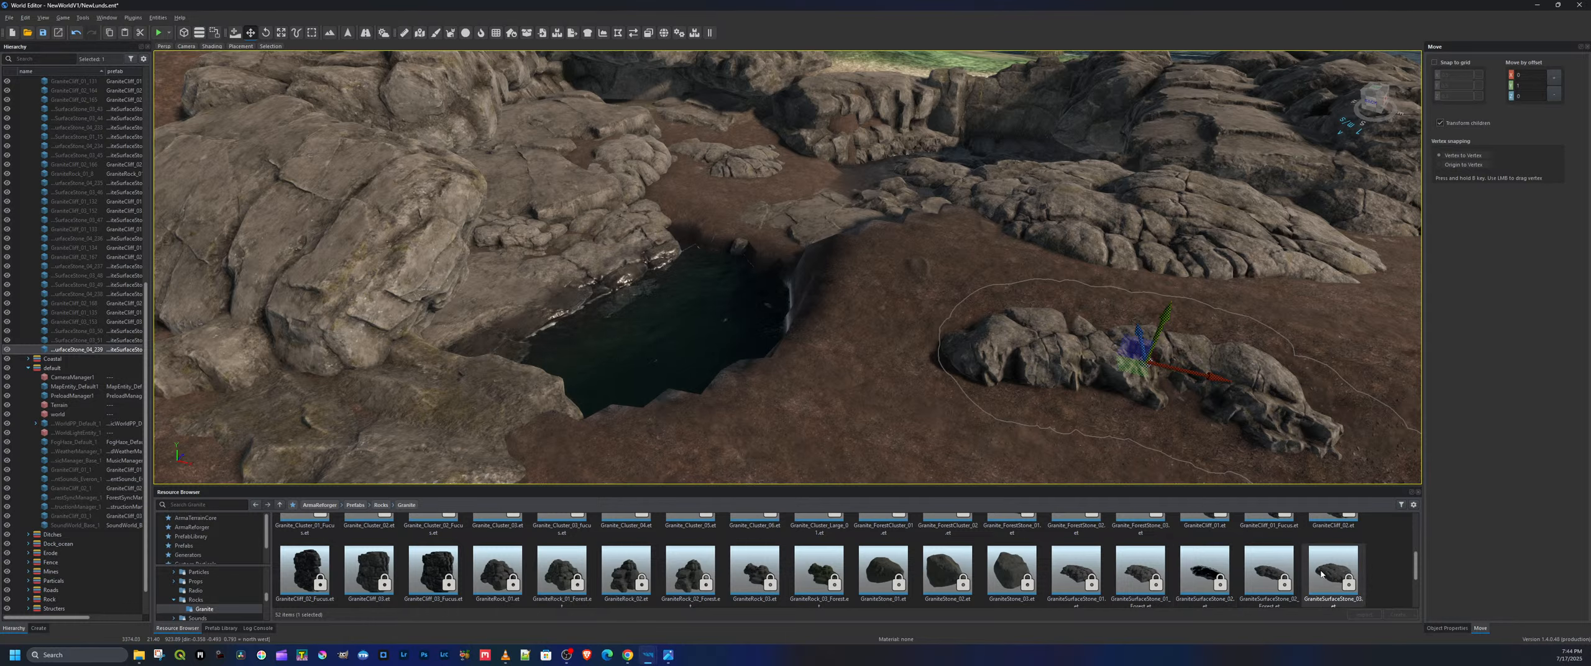
pyautogui.moveTo(1271, 565); pyautogui.dragTo(963, 278)
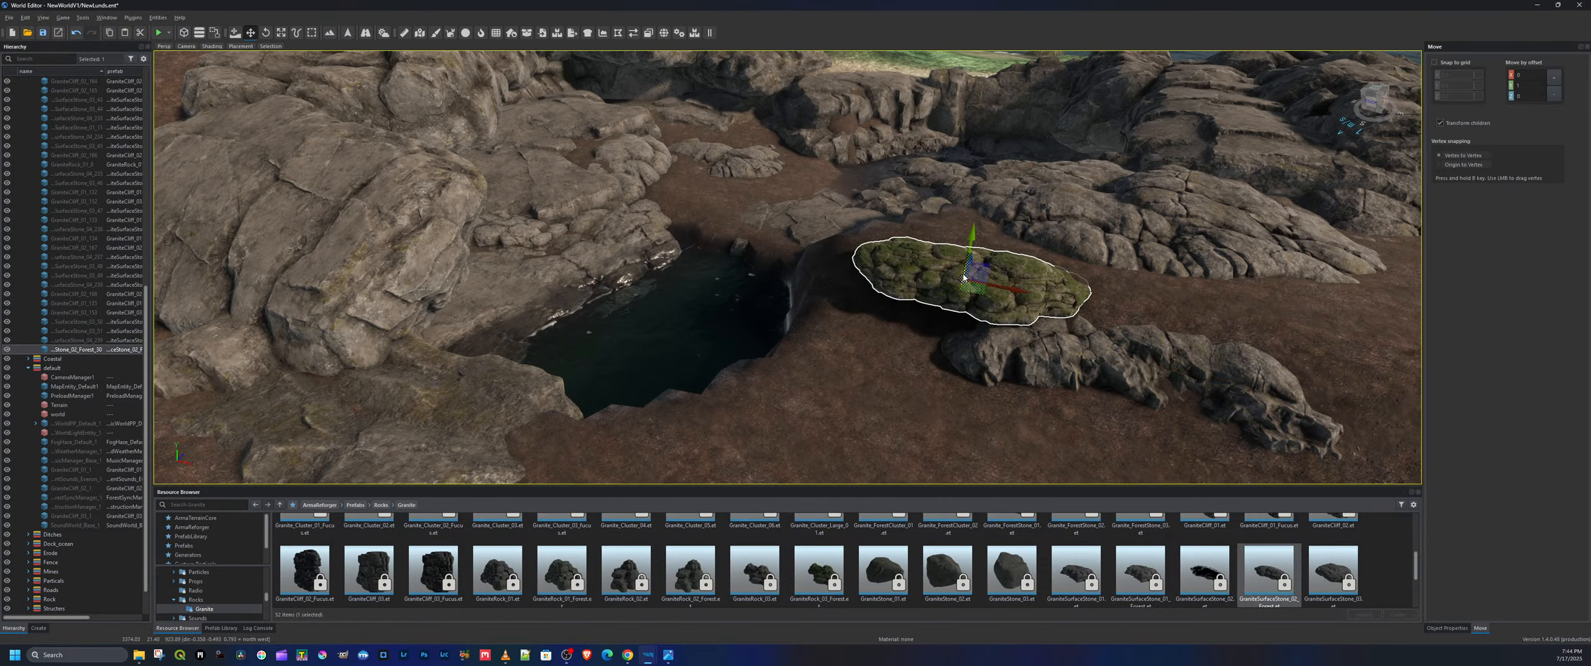
pyautogui.press('Delete')
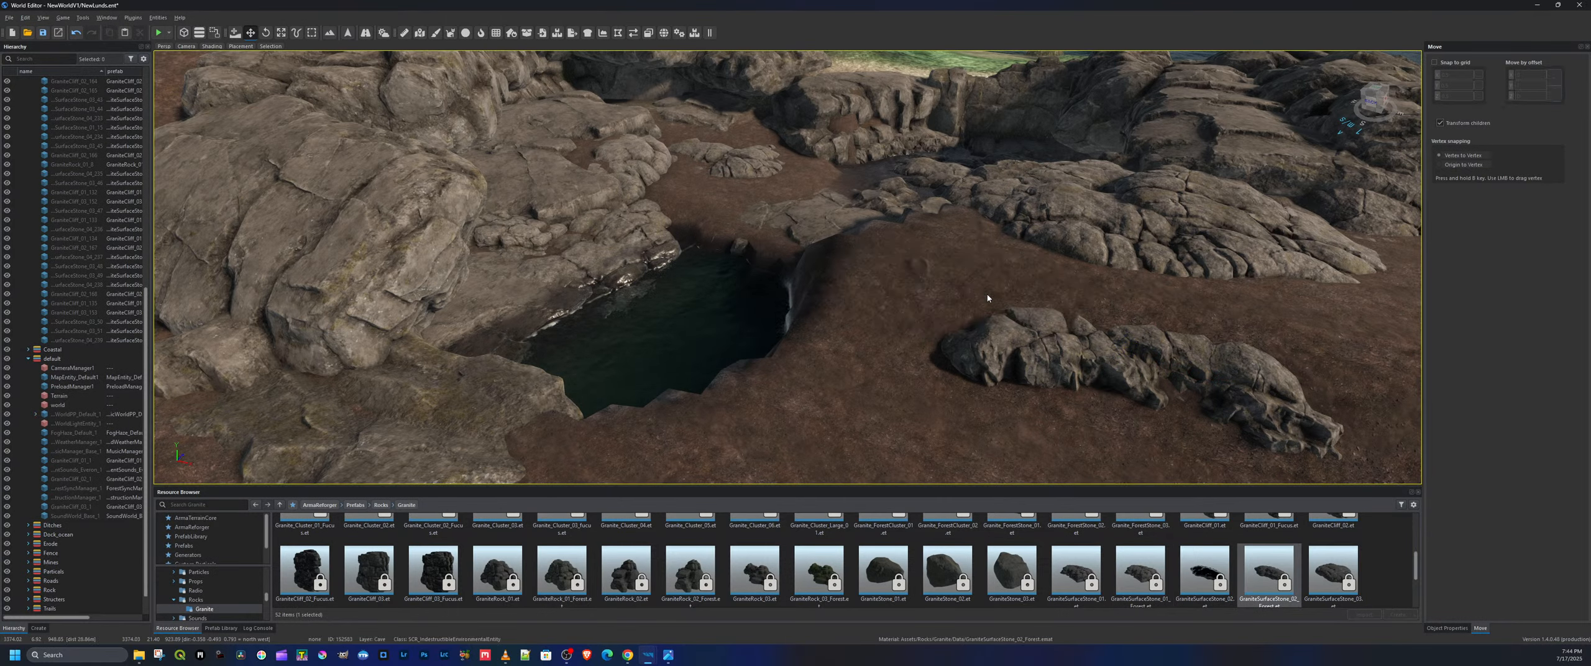
pyautogui.click(1135, 573)
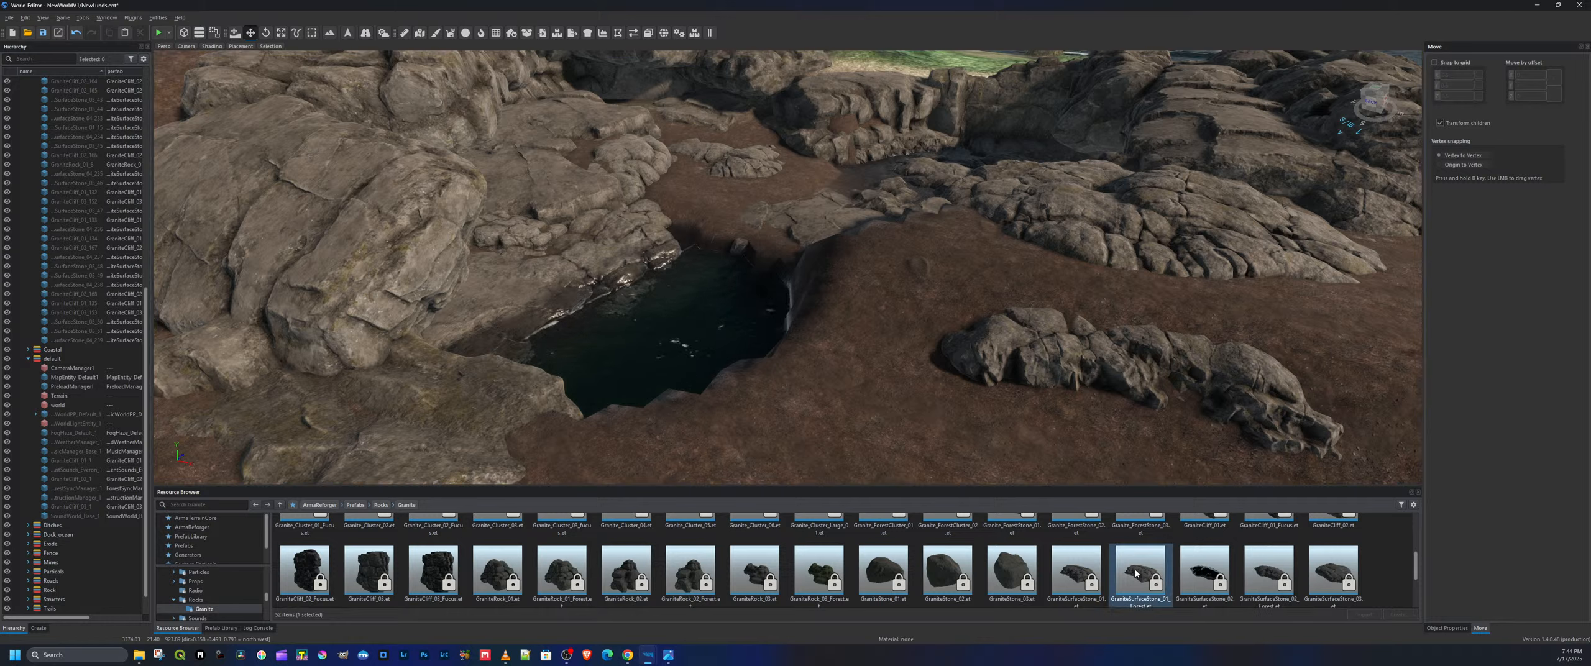
pyautogui.moveTo(1144, 576); pyautogui.dragTo(1110, 407)
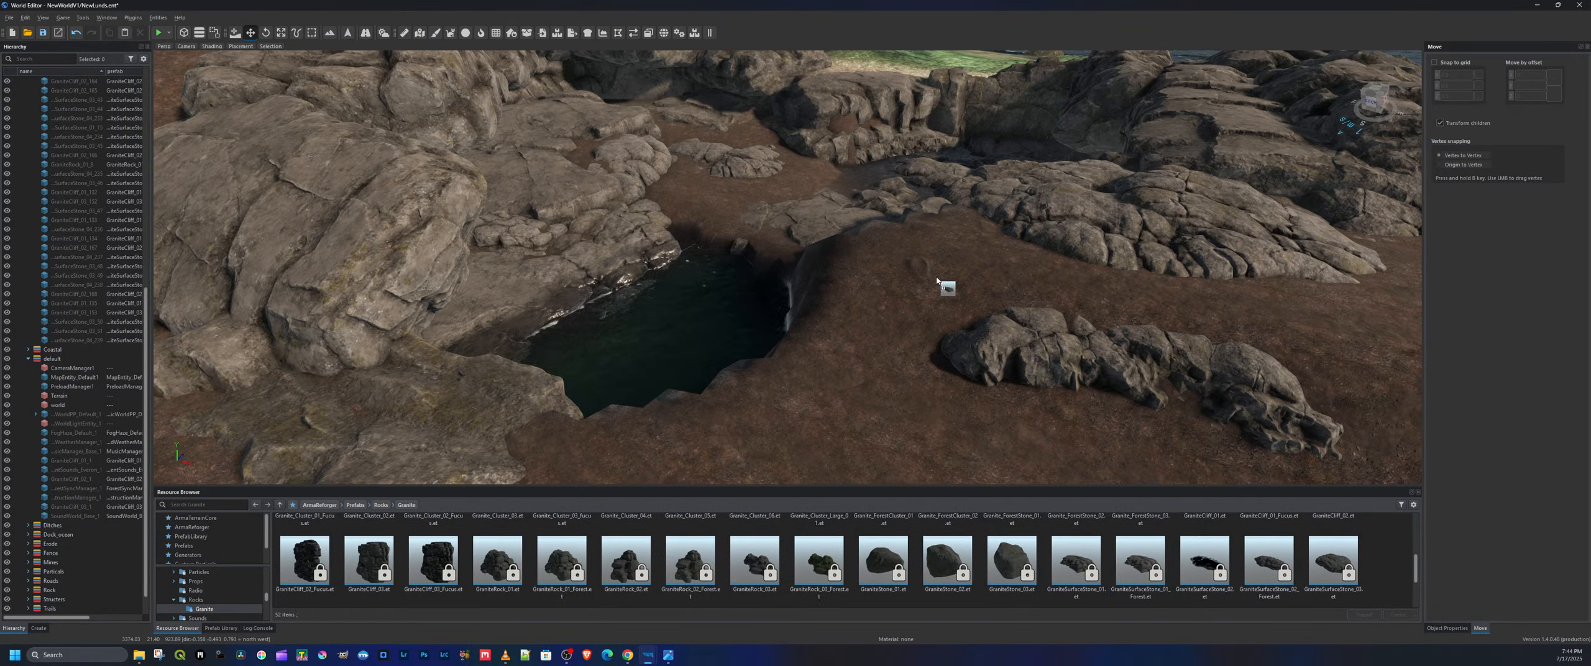
pyautogui.moveTo(936, 279); pyautogui.dragTo(938, 280)
pyautogui.press('Delete')
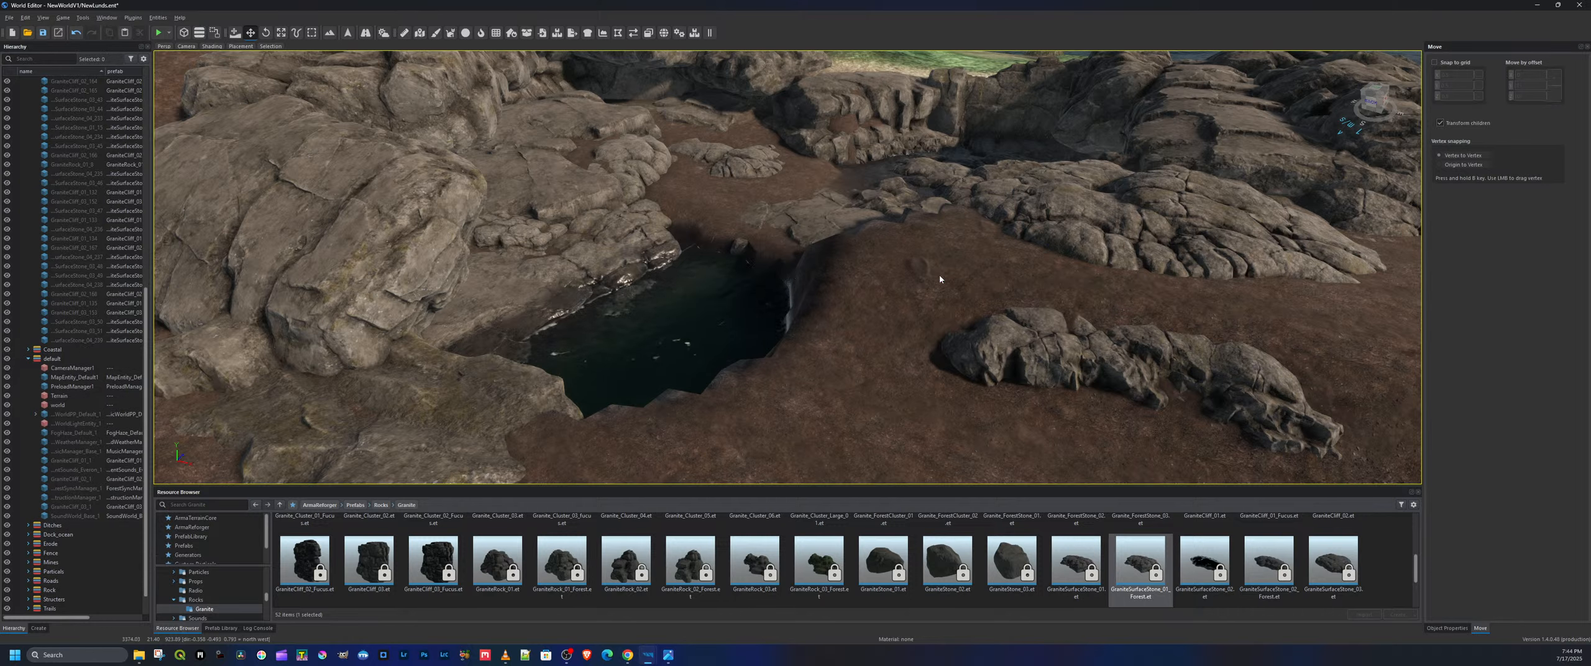
# Place a GraniteCliff_01 prefab on the slope beside the pool and scale it down
pyautogui.scroll(2, 1200, 560)
pyautogui.scroll(-2, 1199, 559)
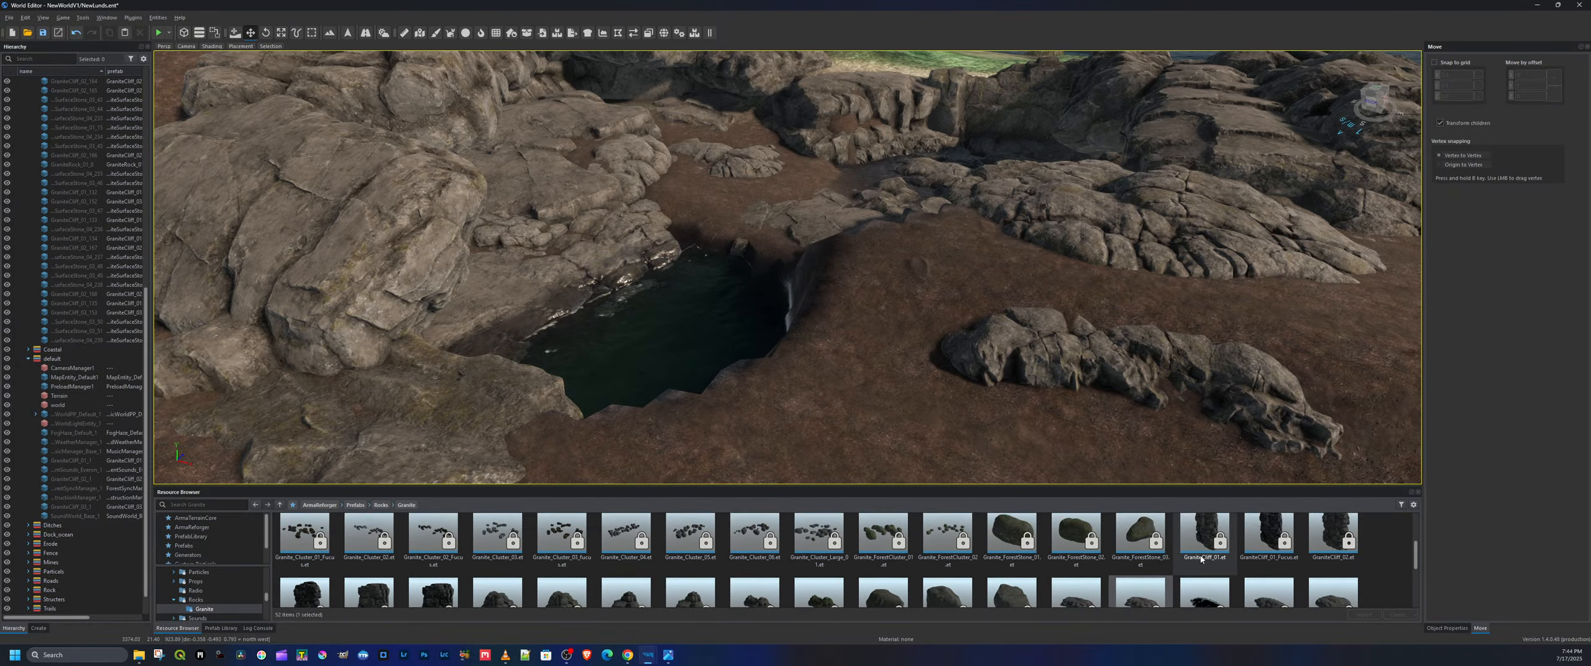
pyautogui.scroll(3, 1169, 547)
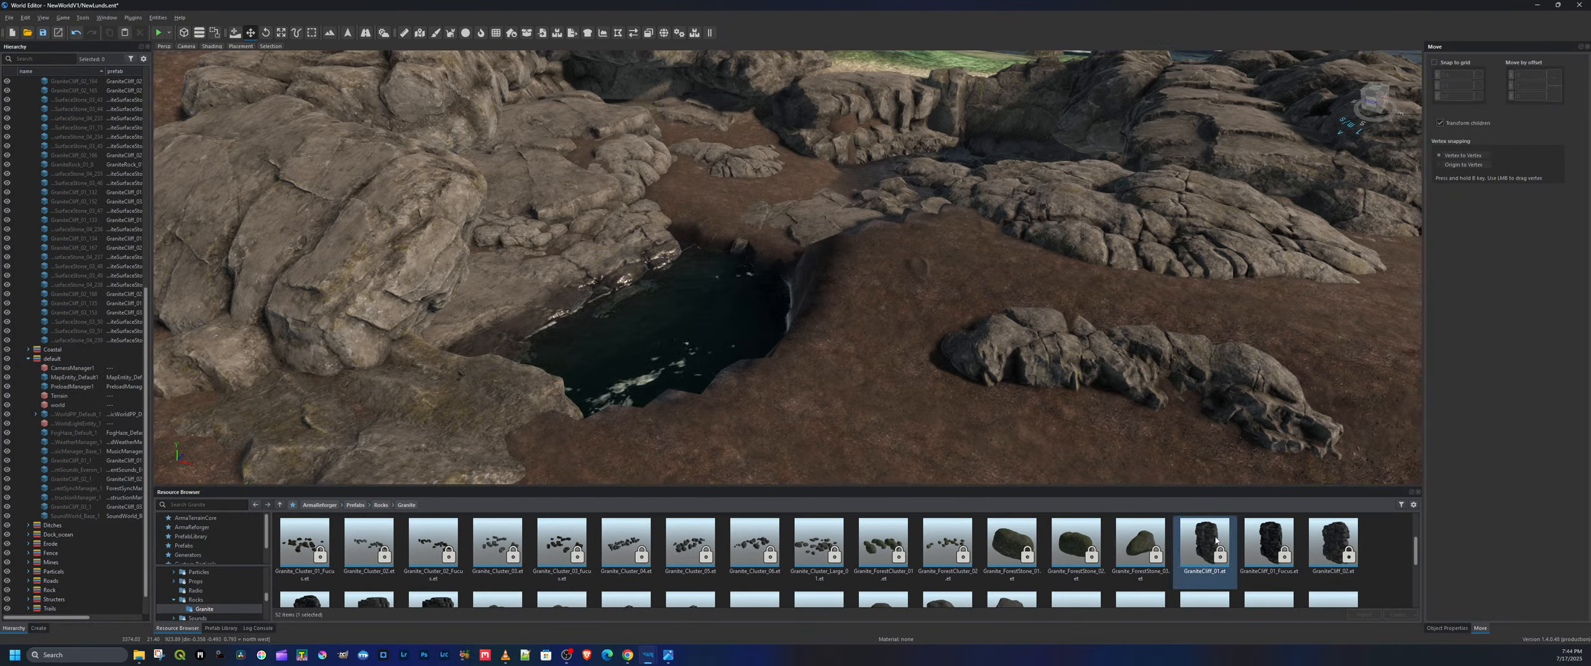
pyautogui.moveTo(1158, 538); pyautogui.dragTo(936, 303)
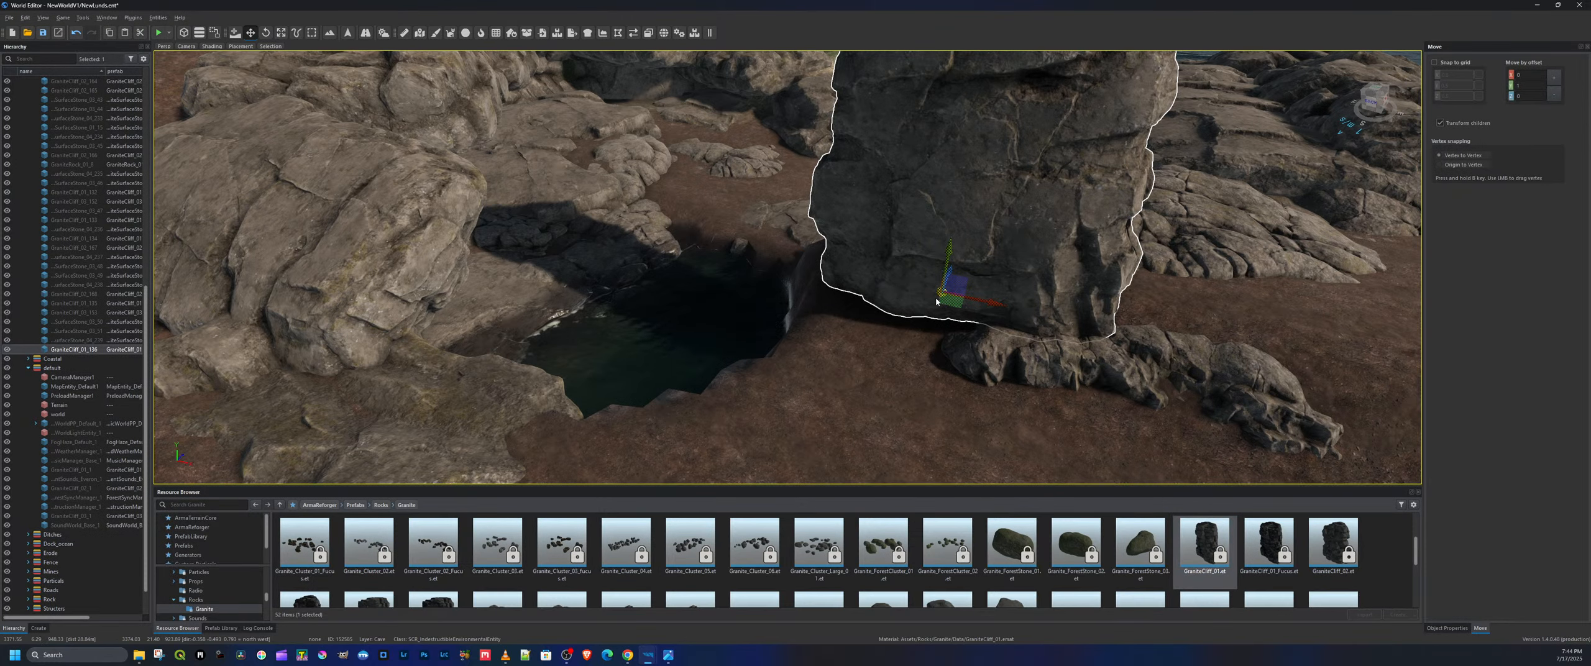
pyautogui.press('r')
pyautogui.moveTo(951, 255)
pyautogui.mouseDown()
pyautogui.moveTo(950, 275)
pyautogui.moveTo(951, 245)
pyautogui.mouseUp()
# Rotate and move the small cliff so it sits embedded between the surface stones, and save the world
pyautogui.press('e')
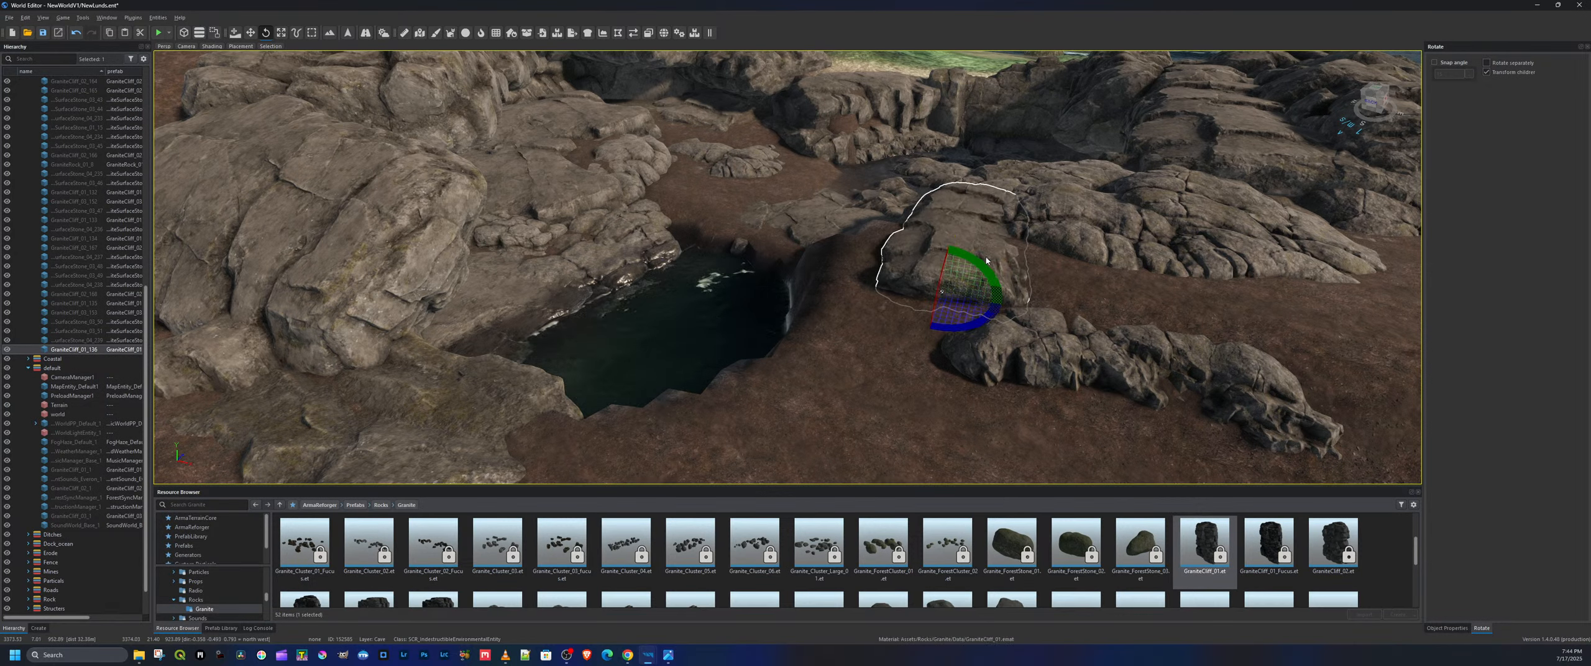
pyautogui.moveTo(969, 327); pyautogui.dragTo(985, 299)
pyautogui.press('w')
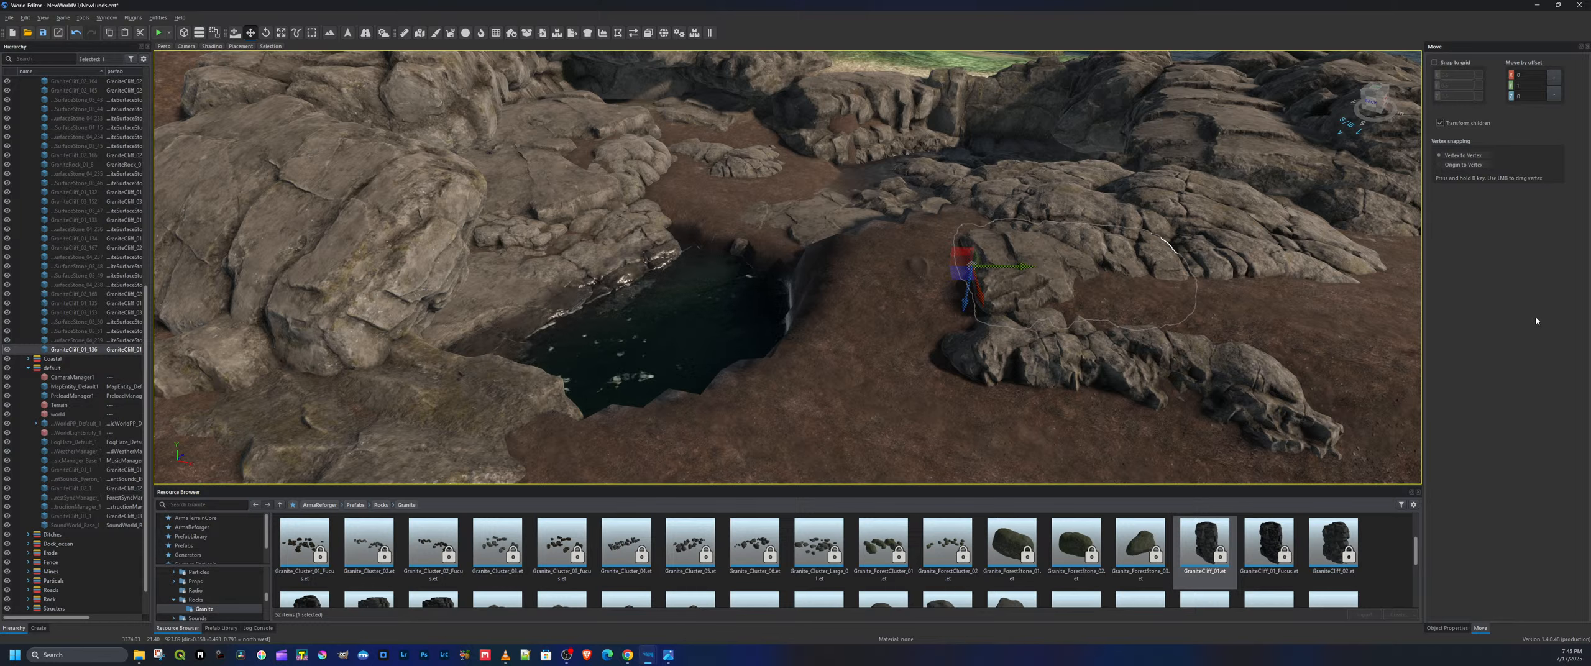
pyautogui.press('f')
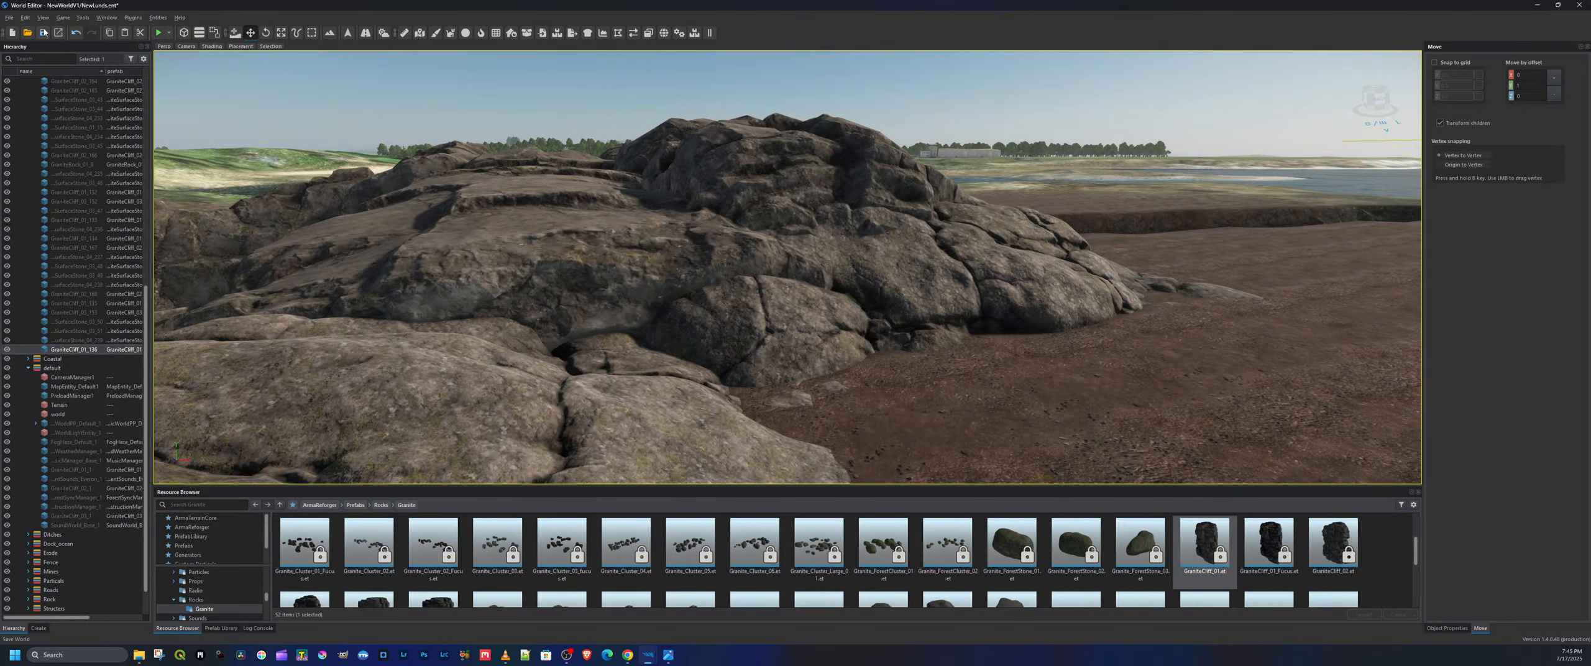
pyautogui.hotkey('ctrl', 's')
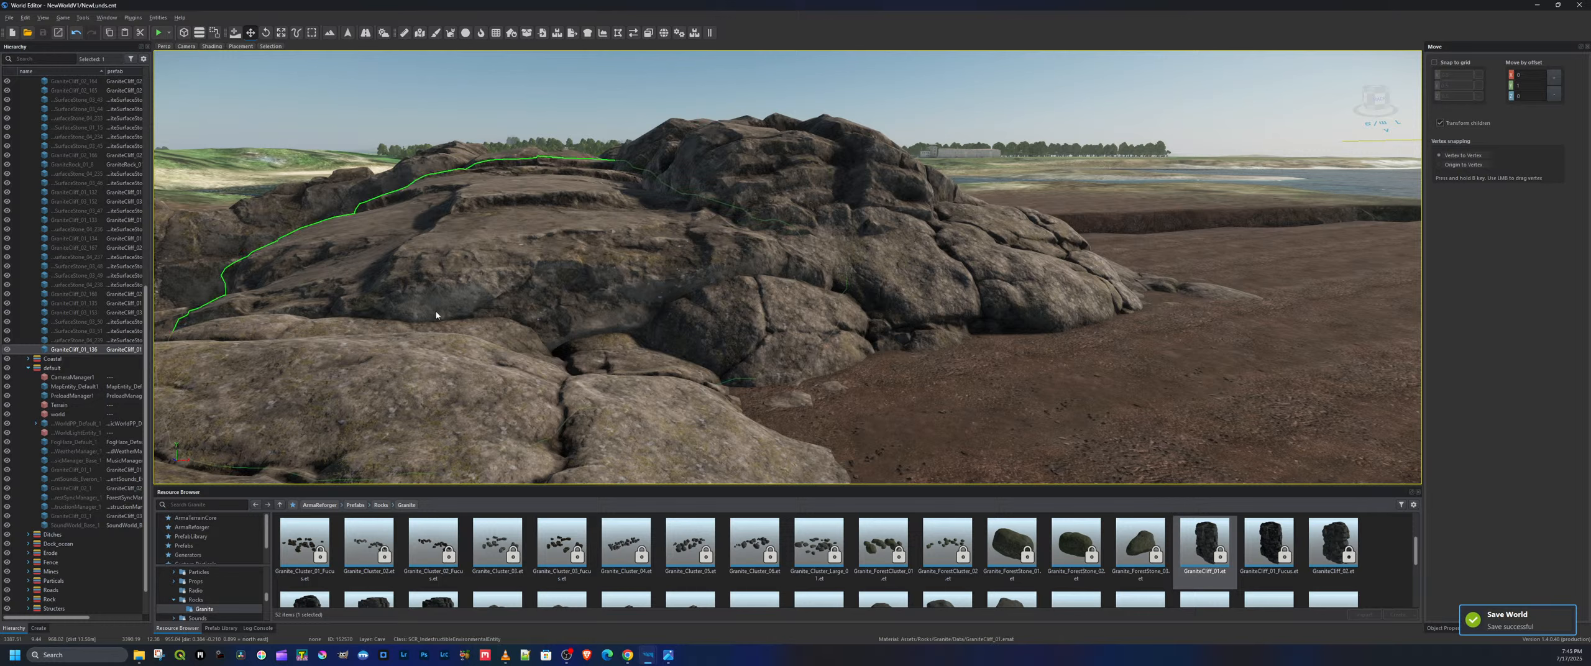
# Search all ArmaReforger resources for "barb" and place a BarbedTape_01_base prefab on top of the surface stones
pyautogui.click(224, 506)
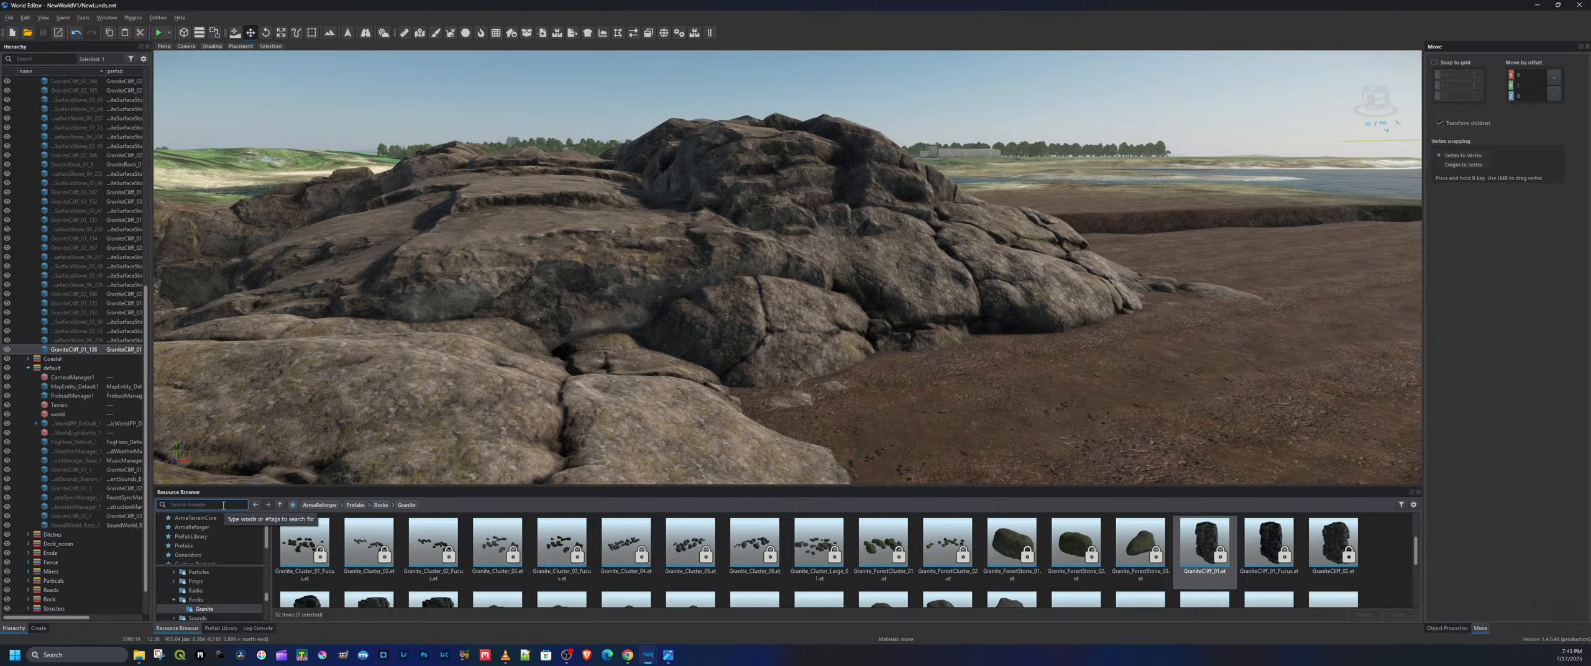
pyautogui.write('bar')
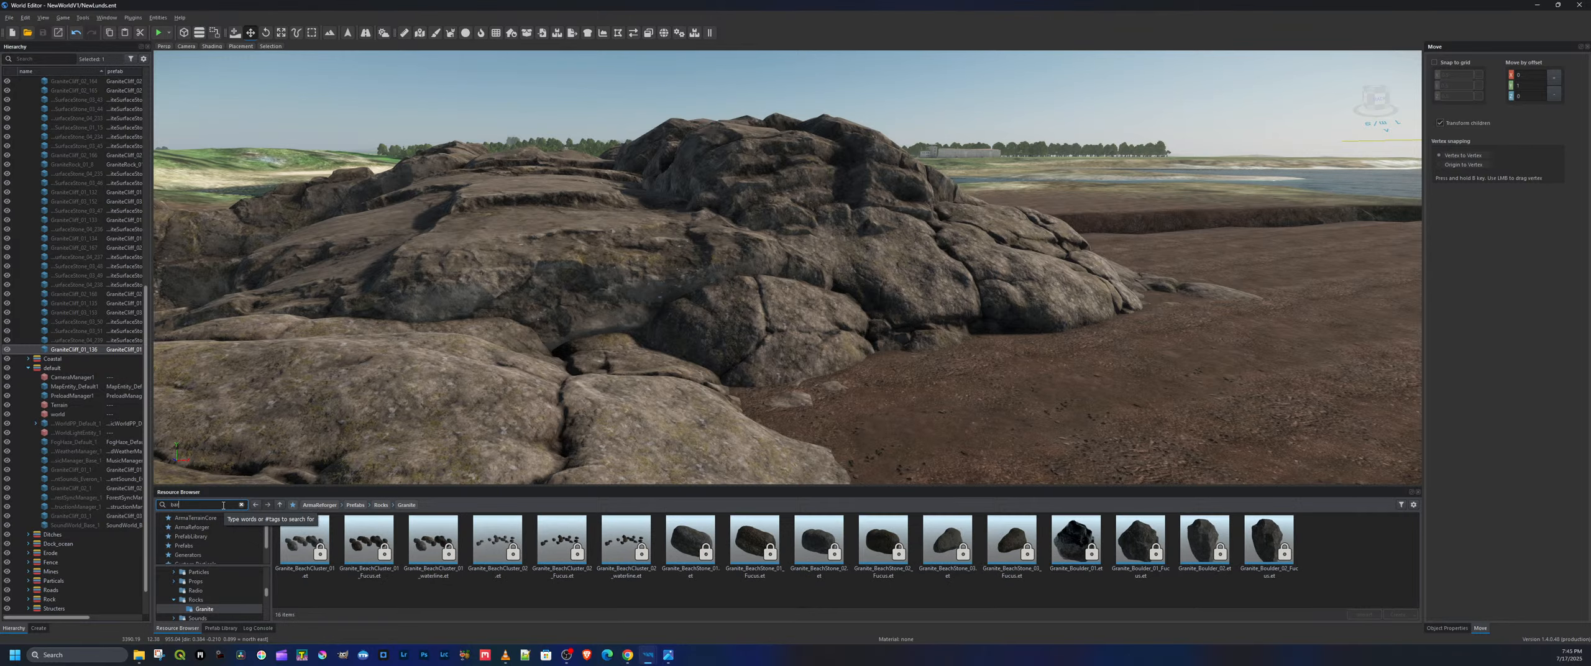
pyautogui.write('b')
pyautogui.click(193, 527)
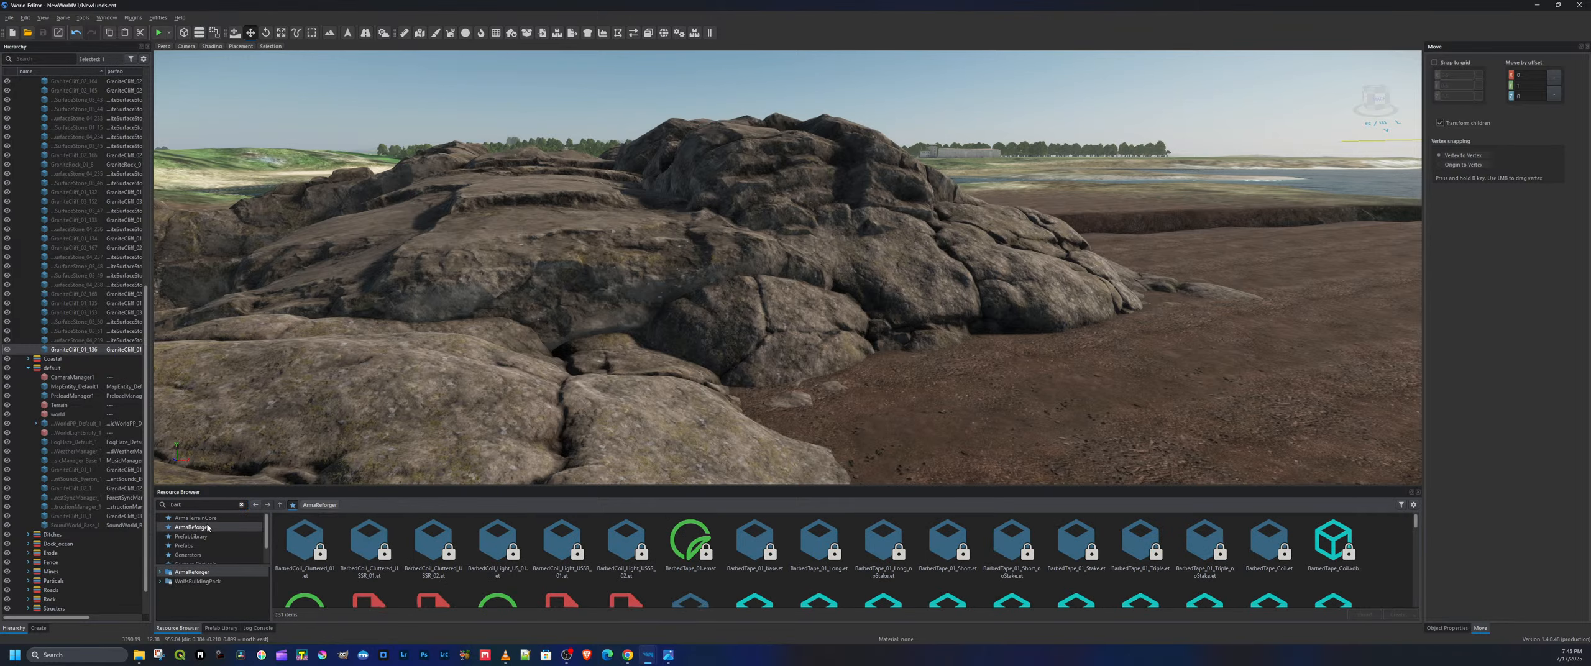
pyautogui.click(753, 540)
pyautogui.moveTo(753, 539); pyautogui.dragTo(632, 390)
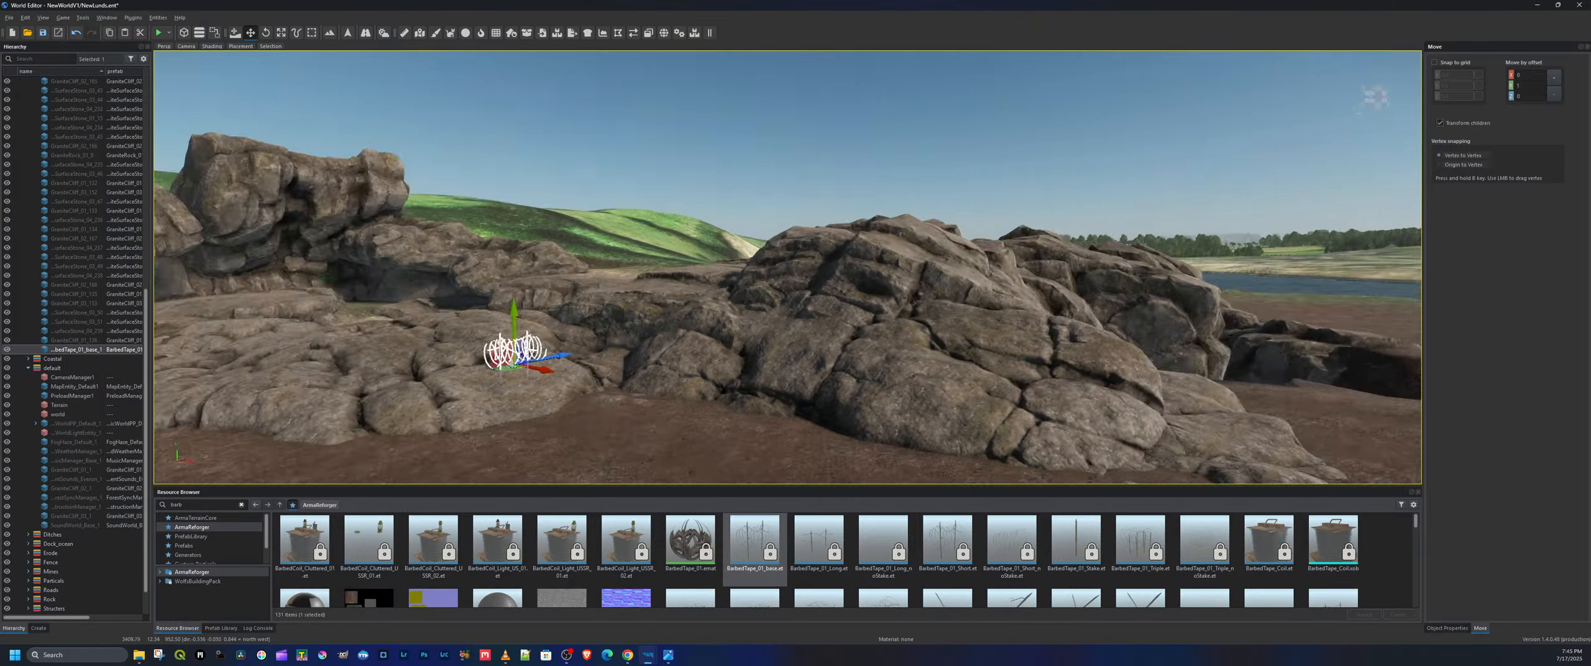
# Save the world and start play mode from a viewpoint close to the barbed tape on the surface stones
pyautogui.press('w')
pyautogui.moveTo(632, 390); pyautogui.dragTo(578, 438, button='right')
pyautogui.press('a')
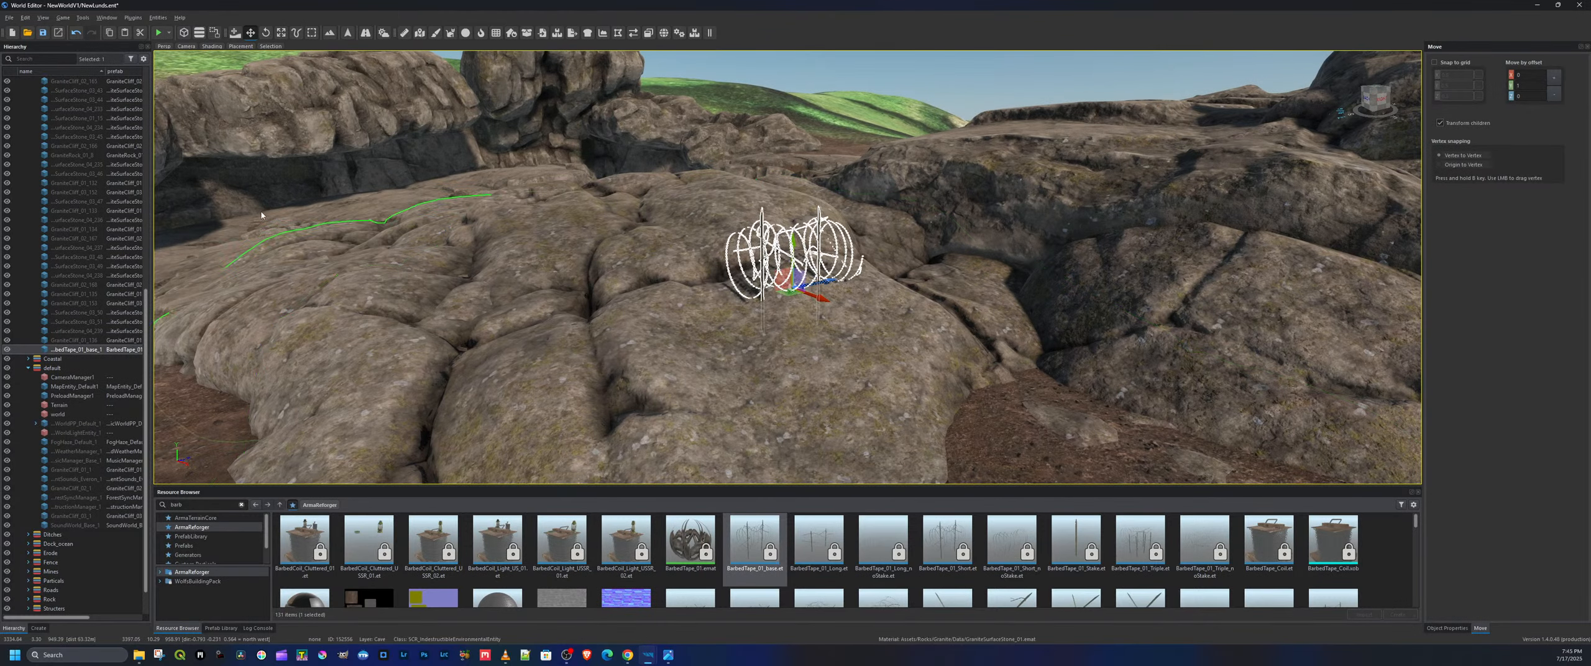
pyautogui.click(42, 32)
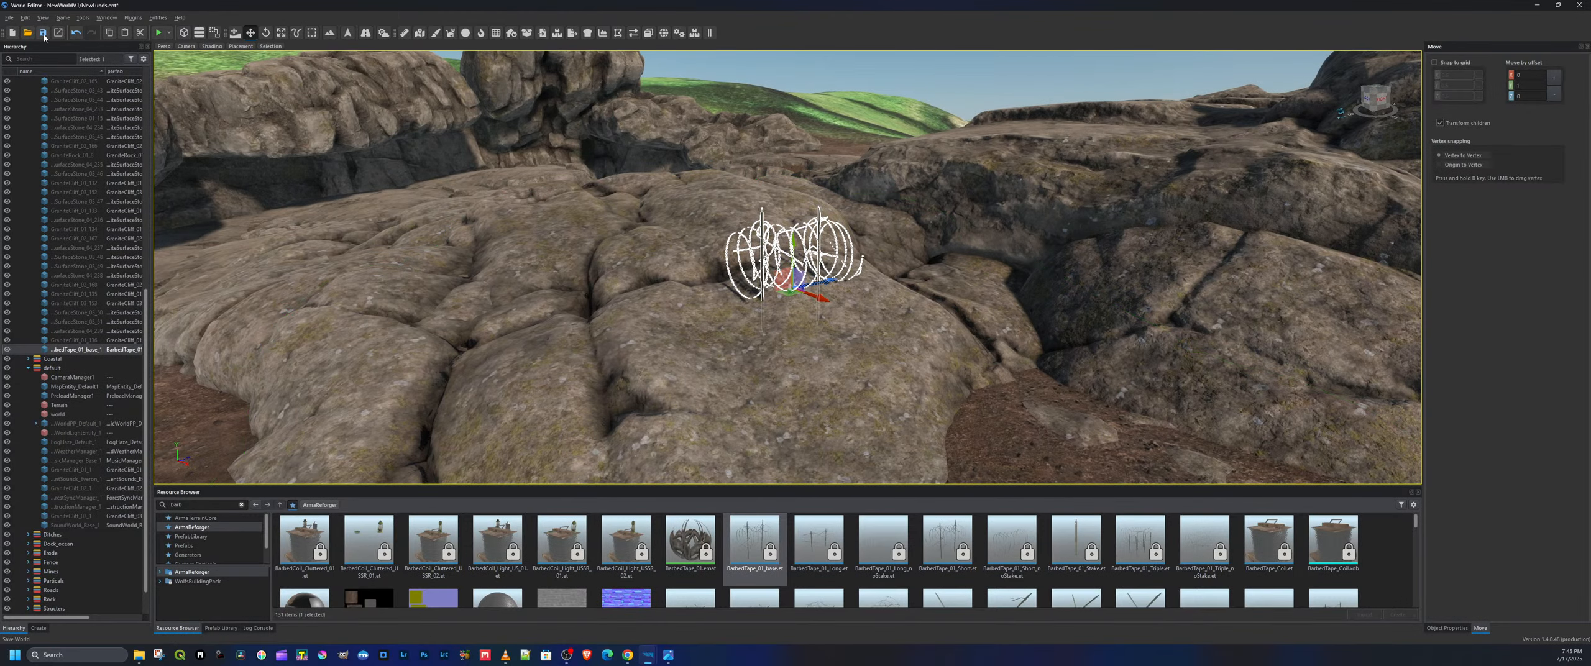
pyautogui.click(158, 33)
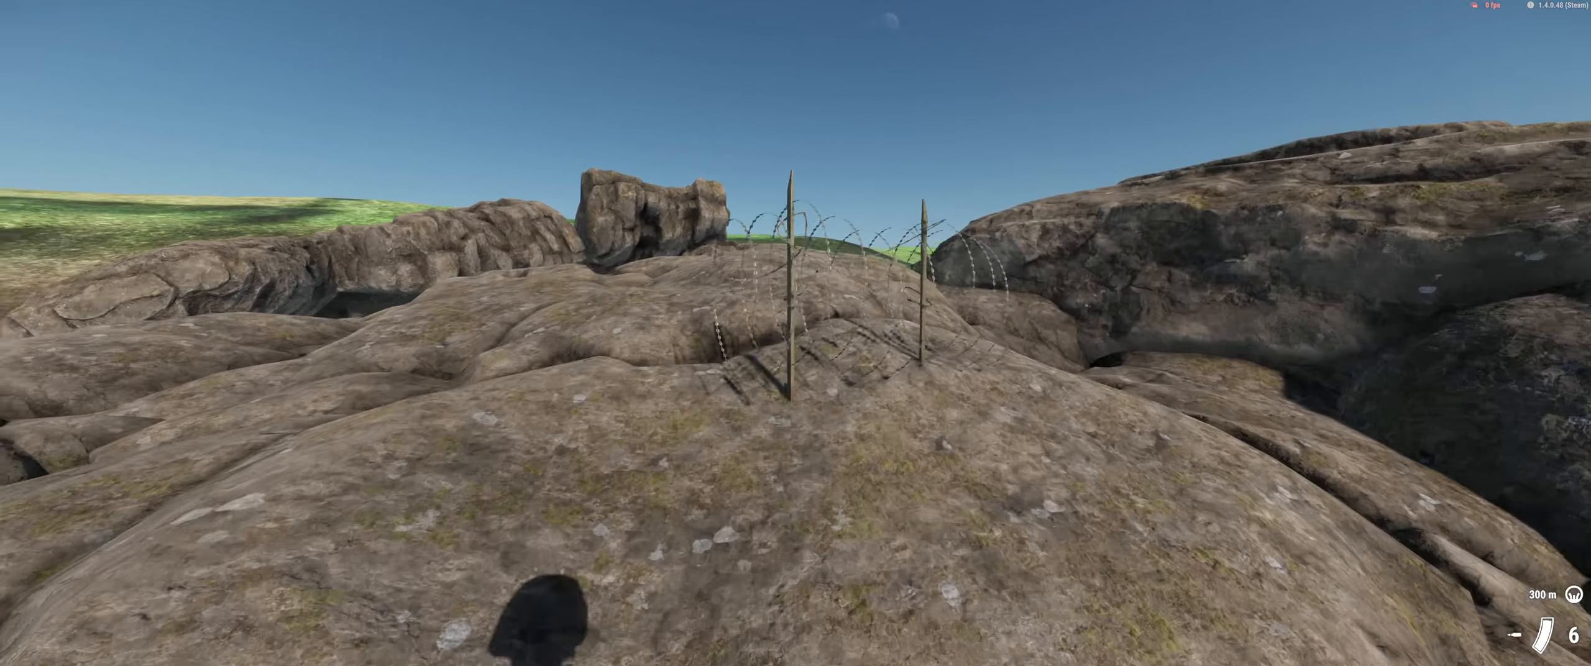
# Walk the character back and forth through the barbed tape to test how it affects the character
pyautogui.press('w')
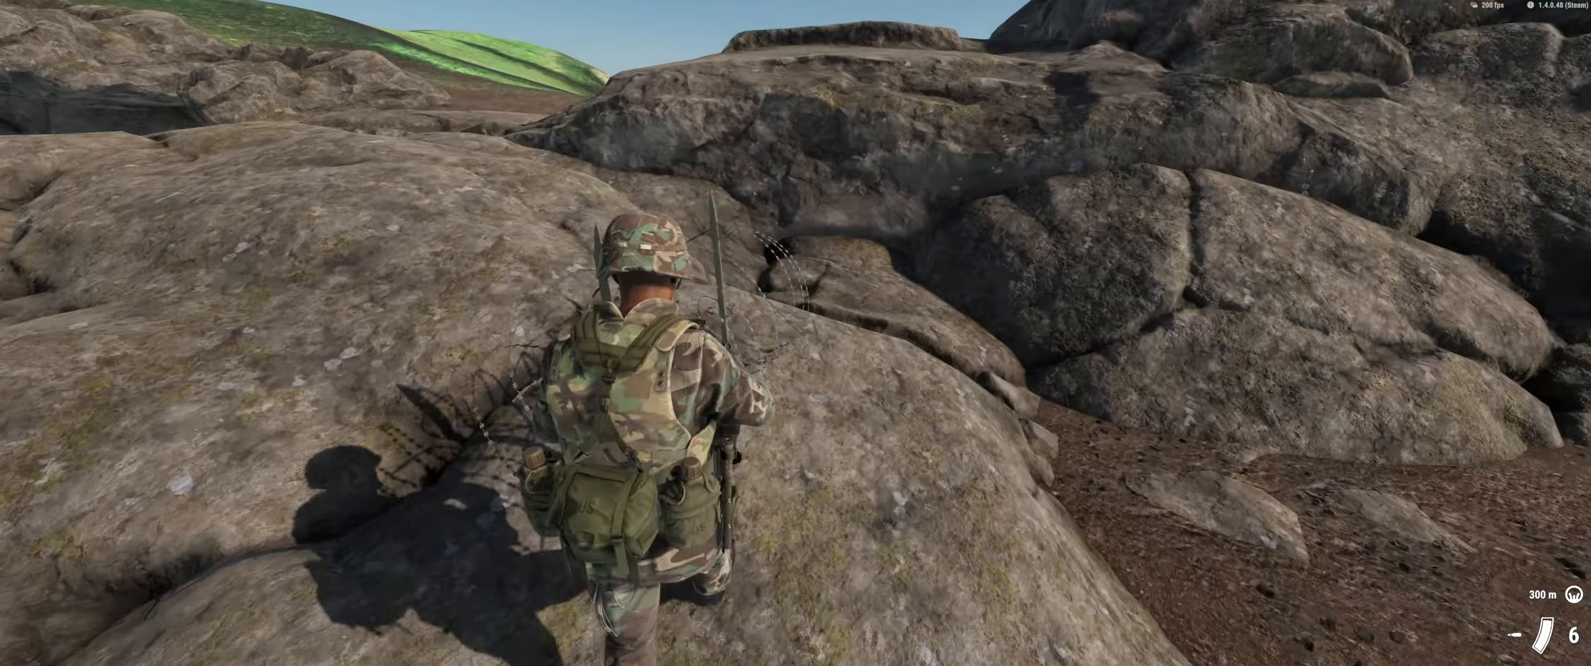
pyautogui.press('Escape')
pyautogui.press('w')
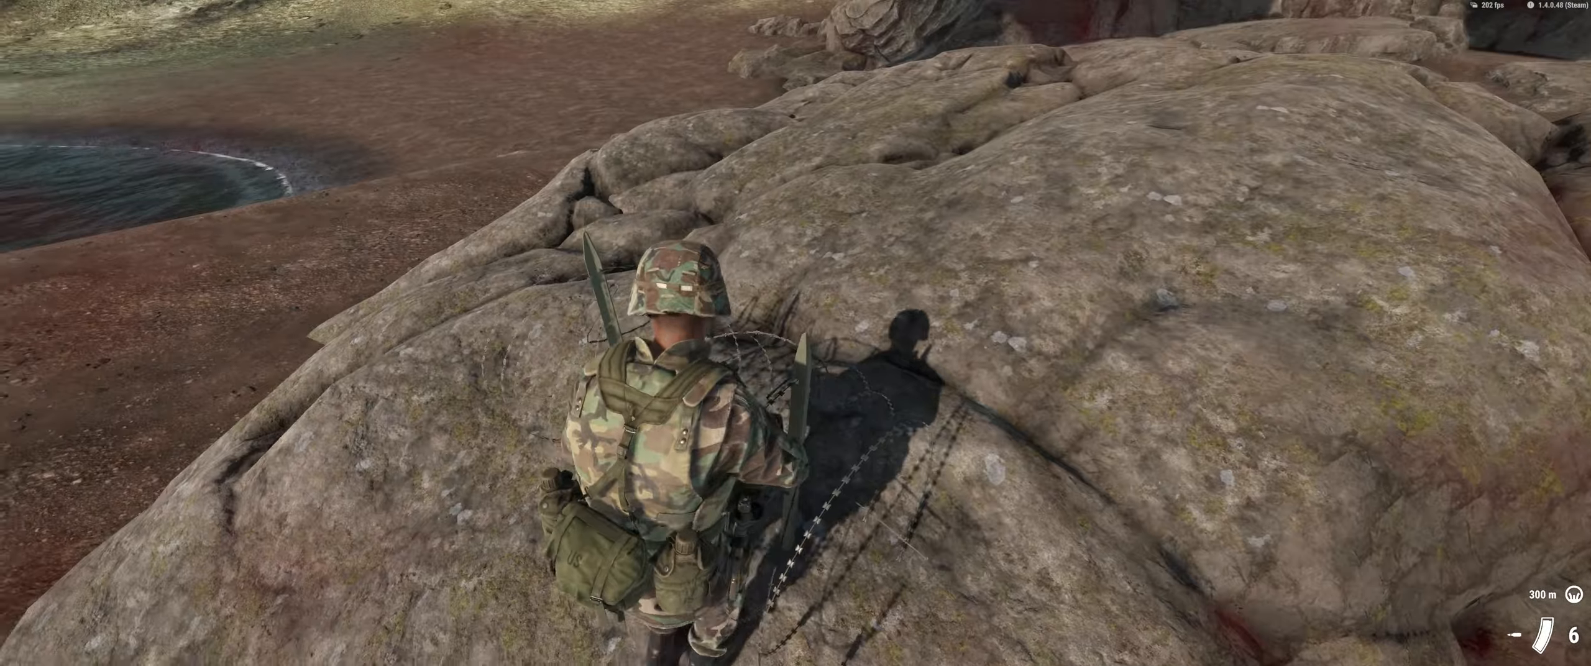
pyautogui.press('w')
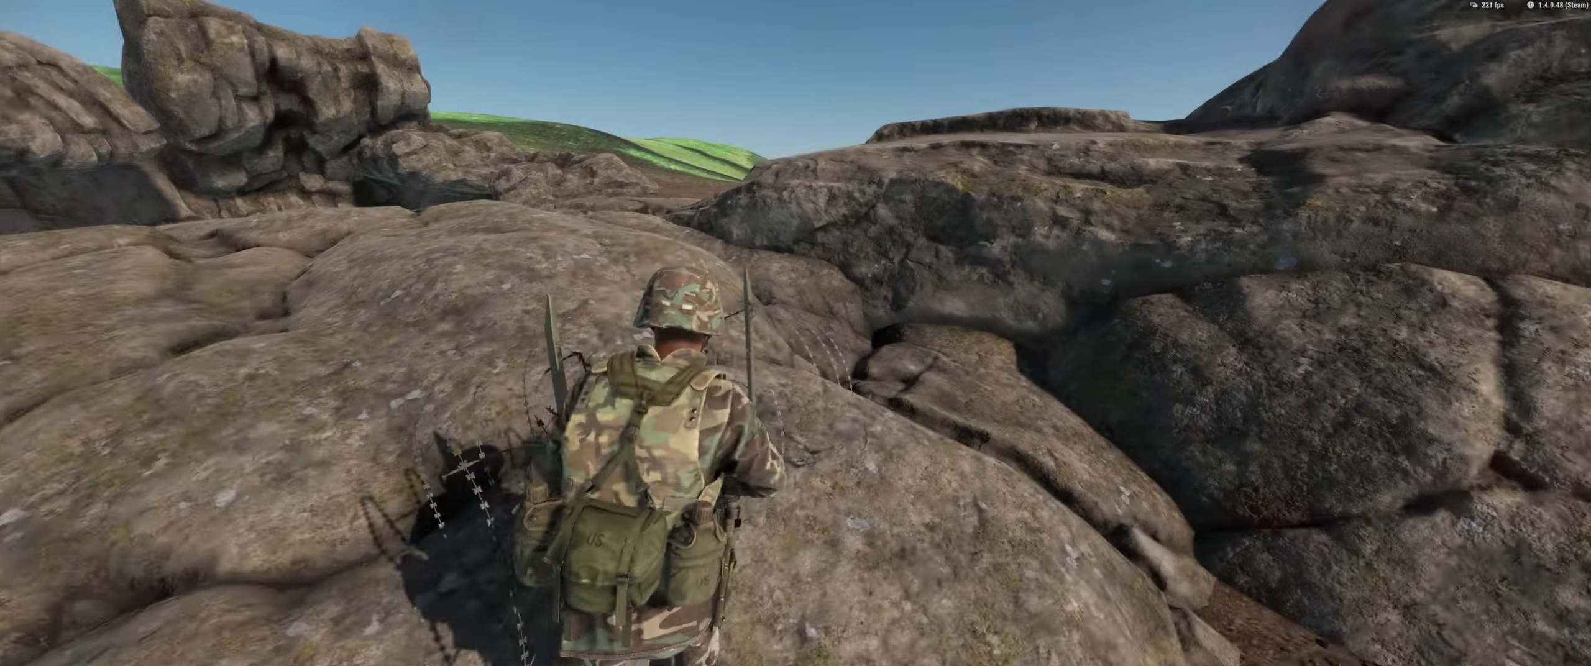
pyautogui.press('w')
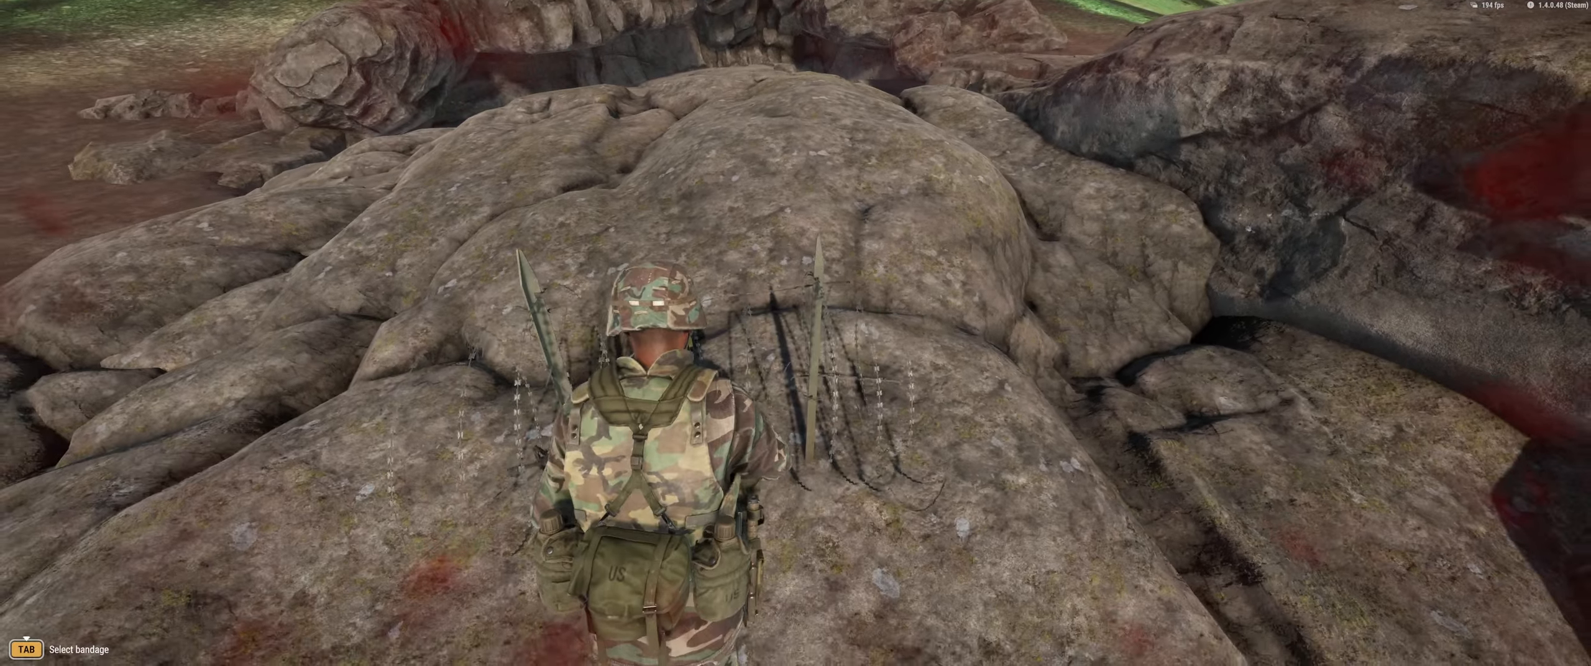
pyautogui.press('s')
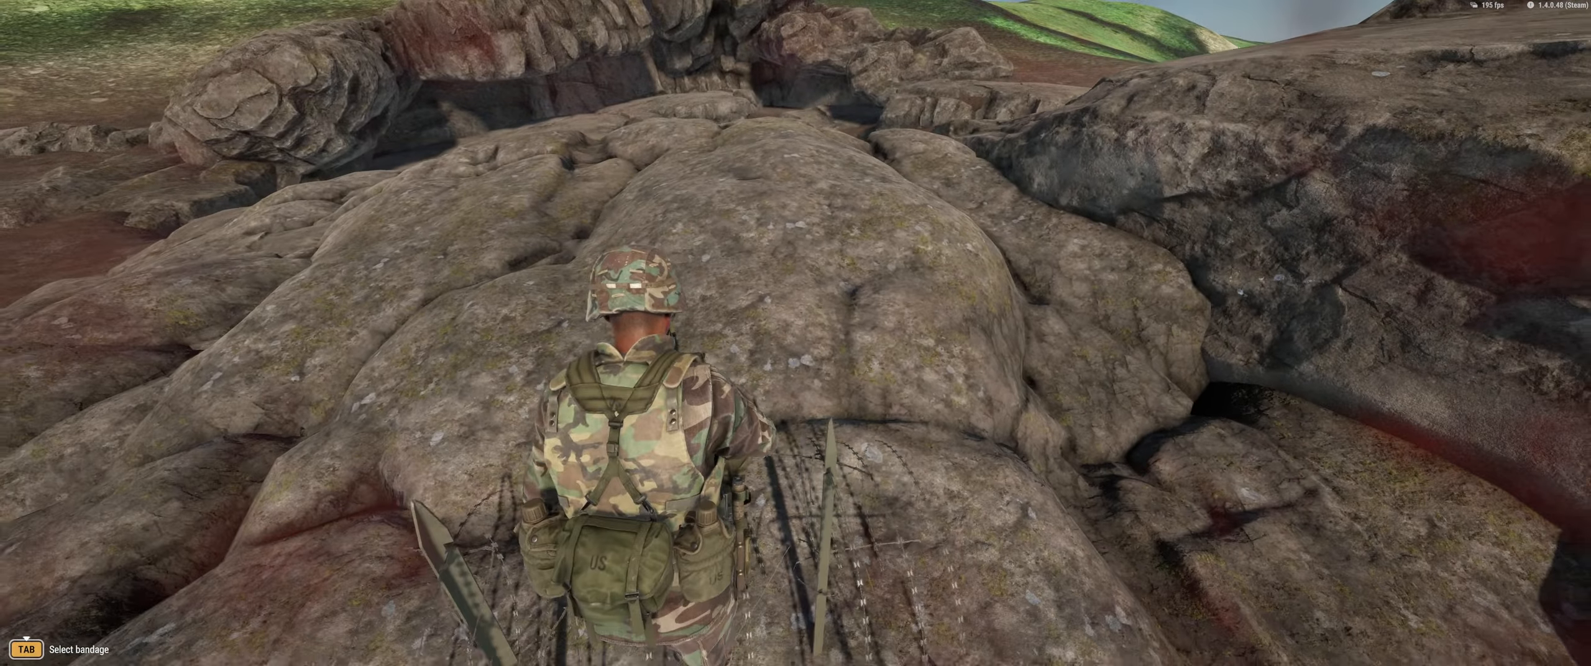
pyautogui.press('w')
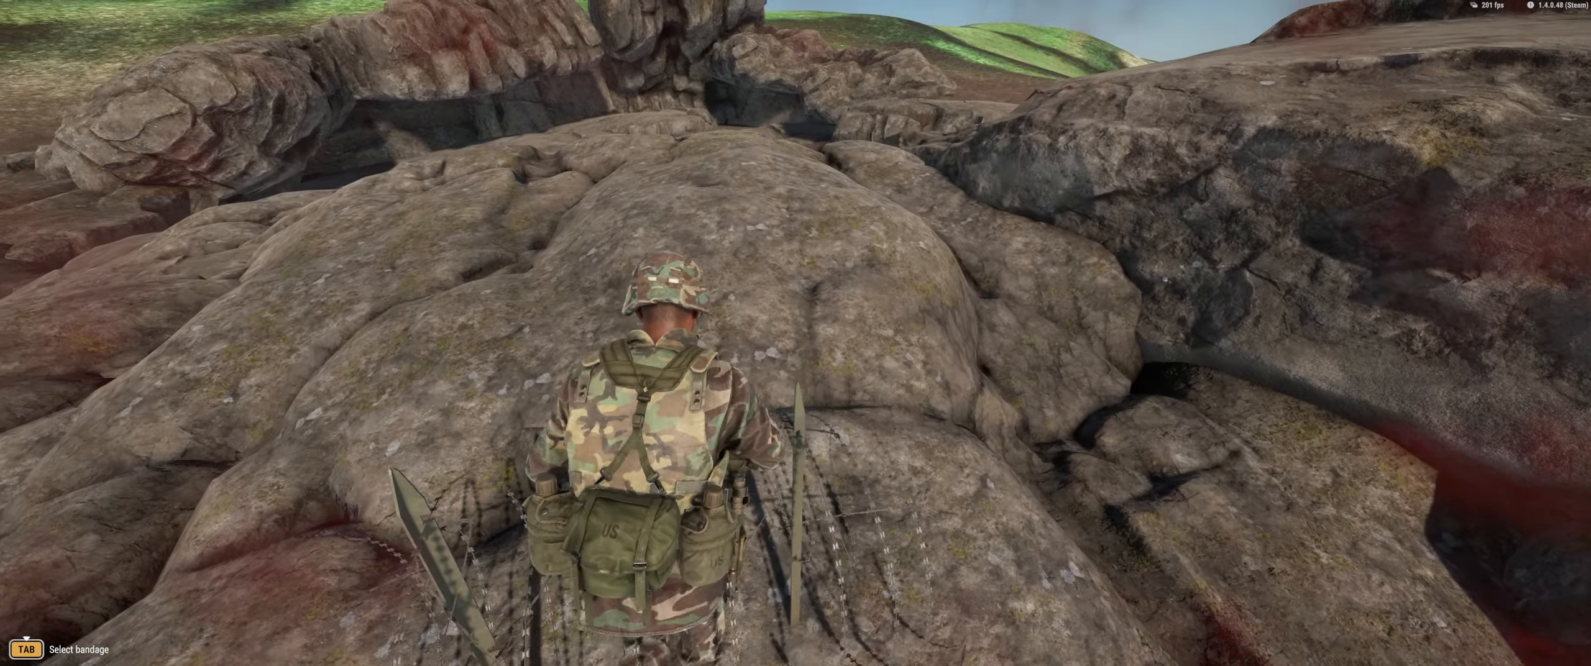
pyautogui.press('s')
pyautogui.press('s')
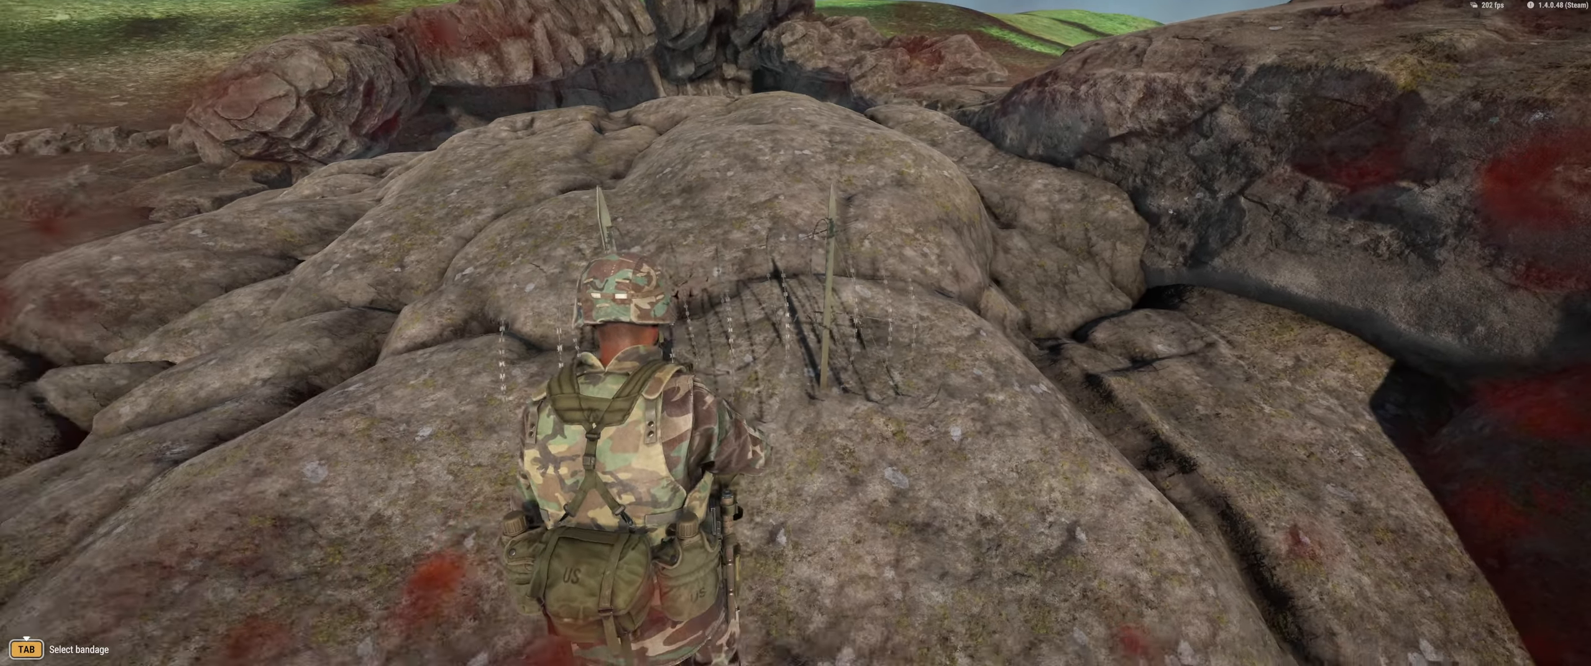
pyautogui.press('w')
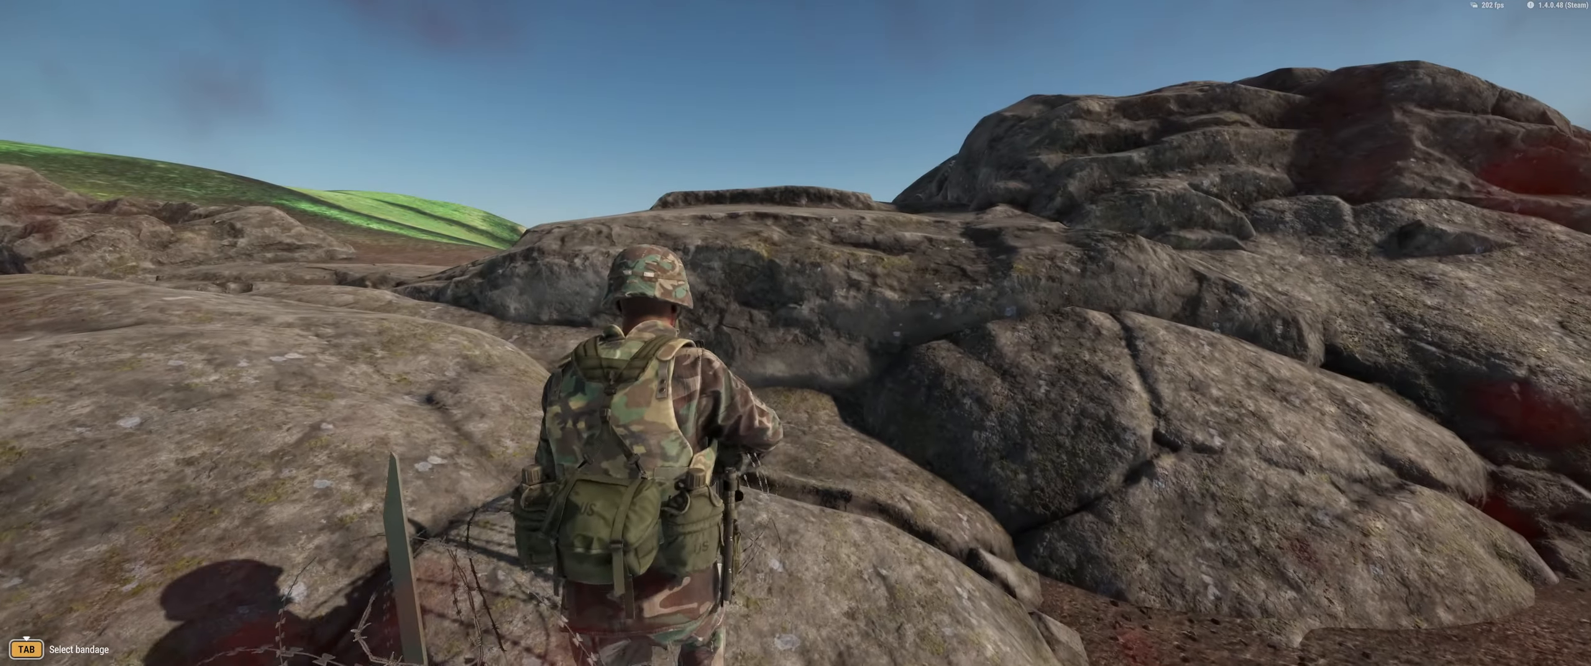
# Check the character's injuries in the inventory and exit play mode
pyautogui.press('Tab')
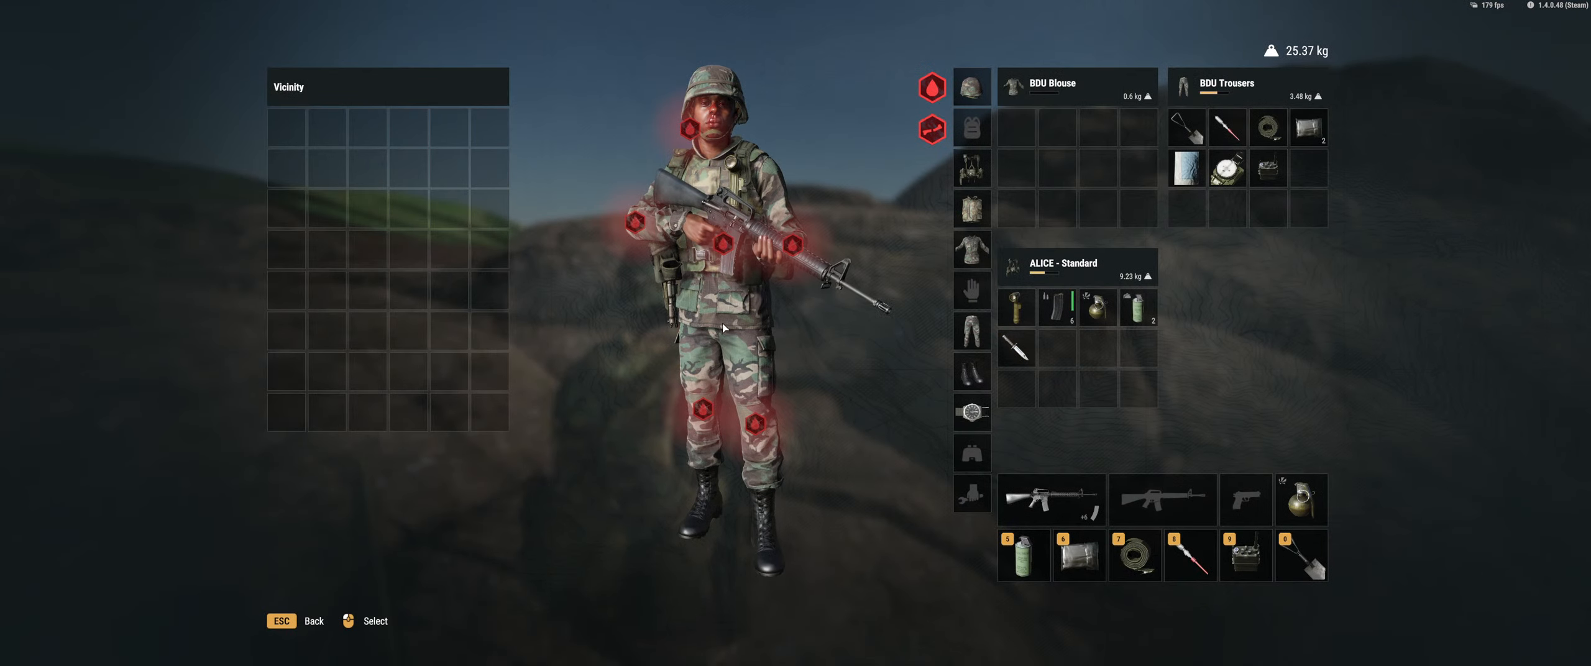
pyautogui.press('Escape')
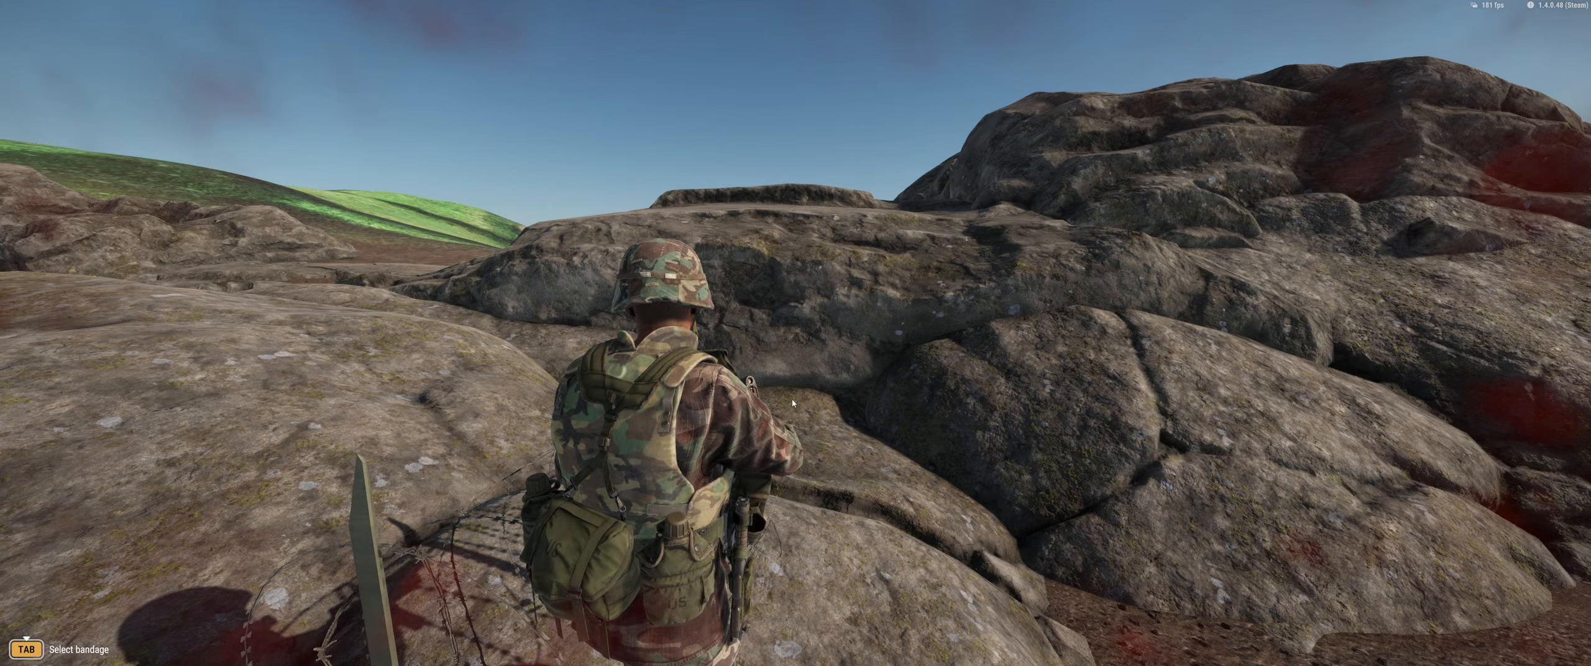
pyautogui.press('Escape')
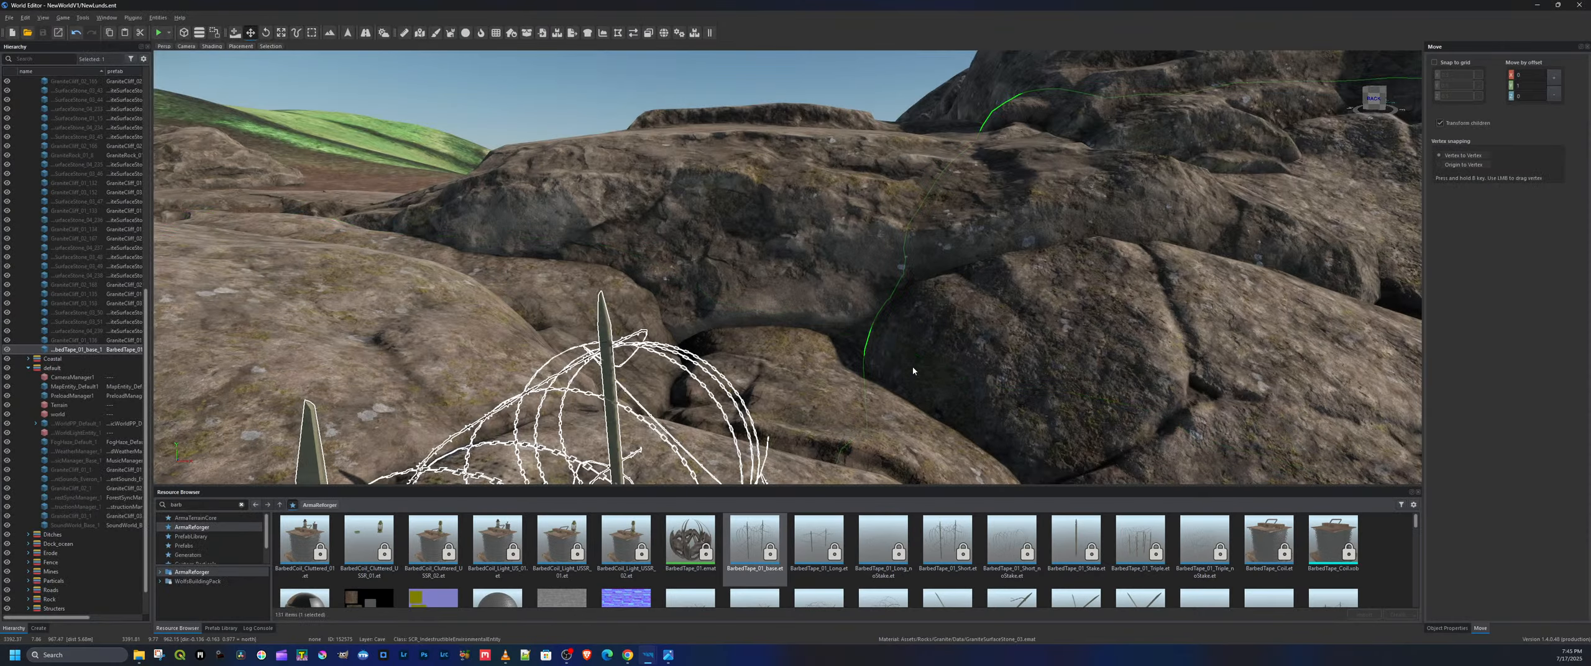
# Move the barbed tape off the surface stones onto the bare ground beside the rocks and snap it down to the terrain
pyautogui.moveTo(913, 371)
pyautogui.mouseDown(button='right')
pyautogui.moveTo(852, 365)
pyautogui.moveTo(915, 387)
pyautogui.mouseUp(button='right')
pyautogui.press('d')
pyautogui.press('s')
pyautogui.press('a')
pyautogui.press('q')
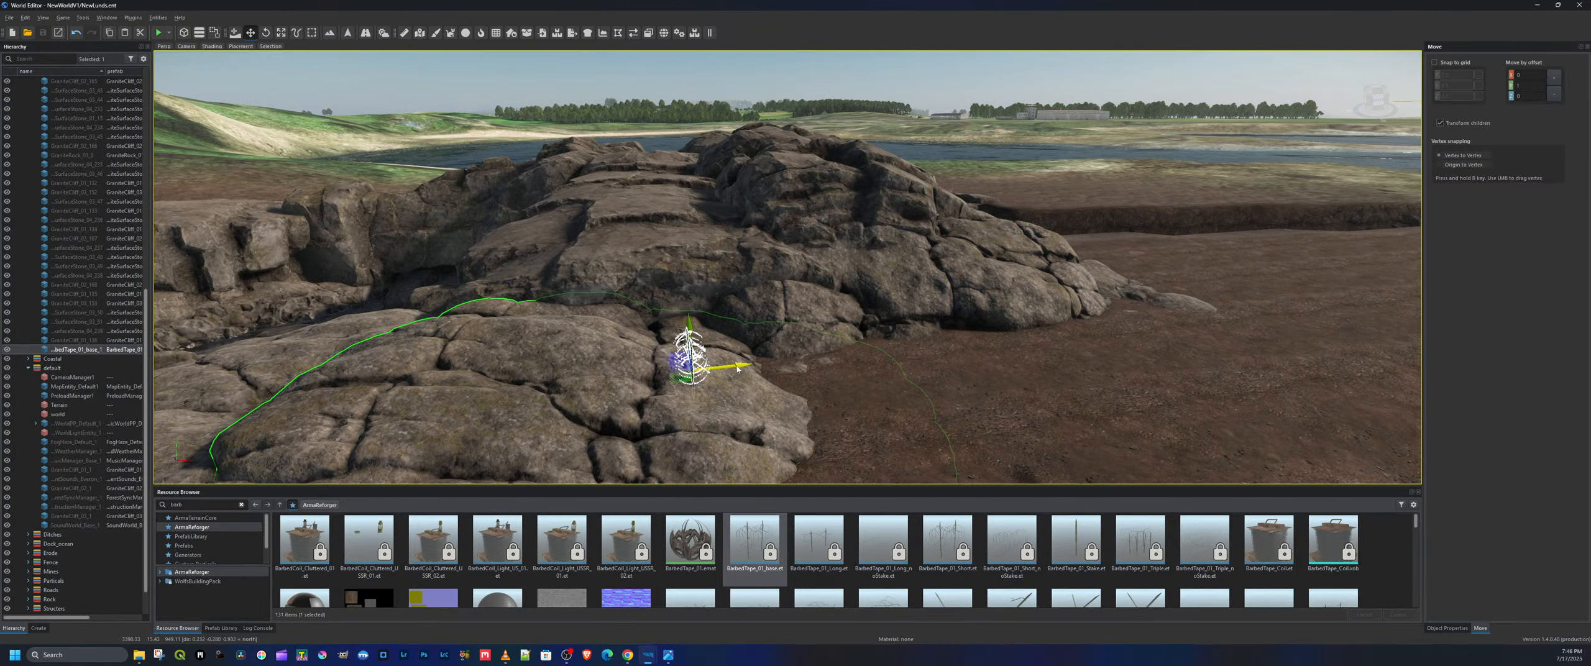
pyautogui.moveTo(738, 369); pyautogui.dragTo(1039, 341)
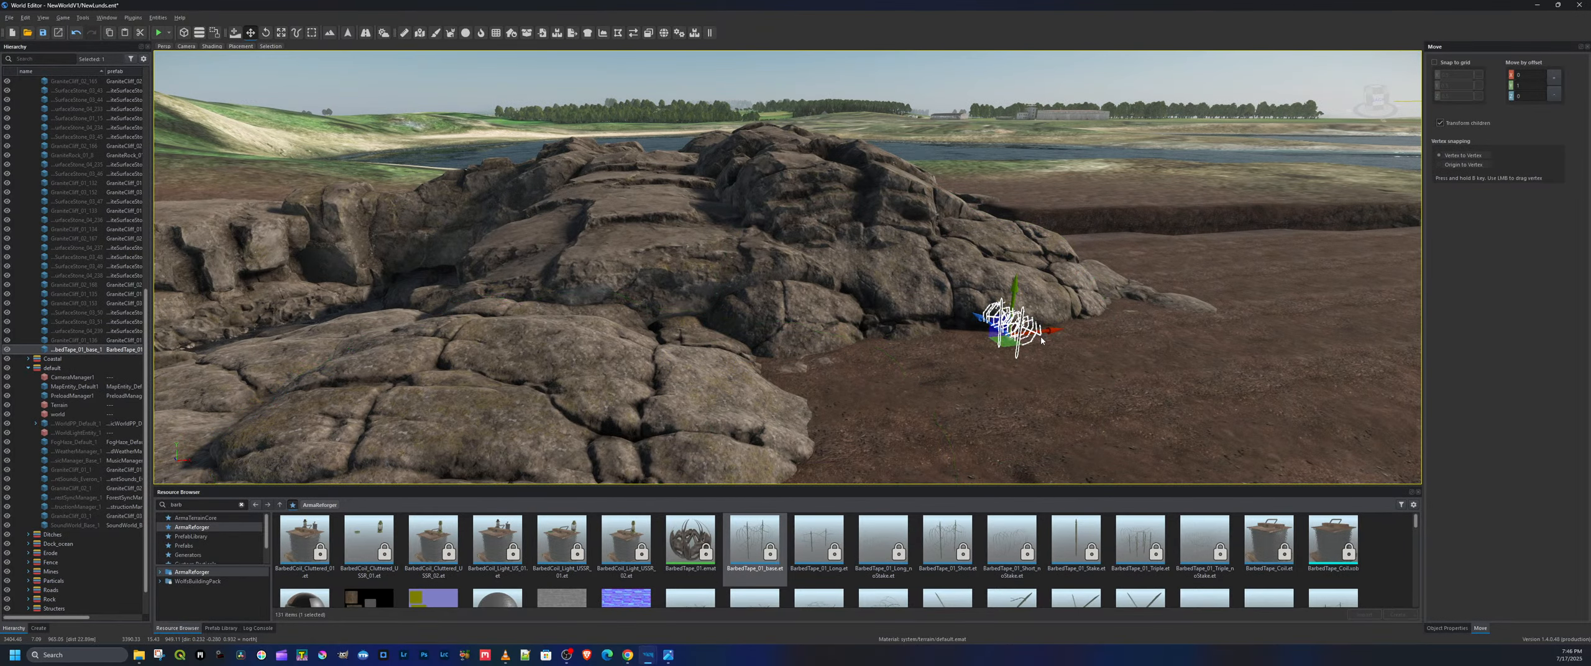
pyautogui.press('pagedown')
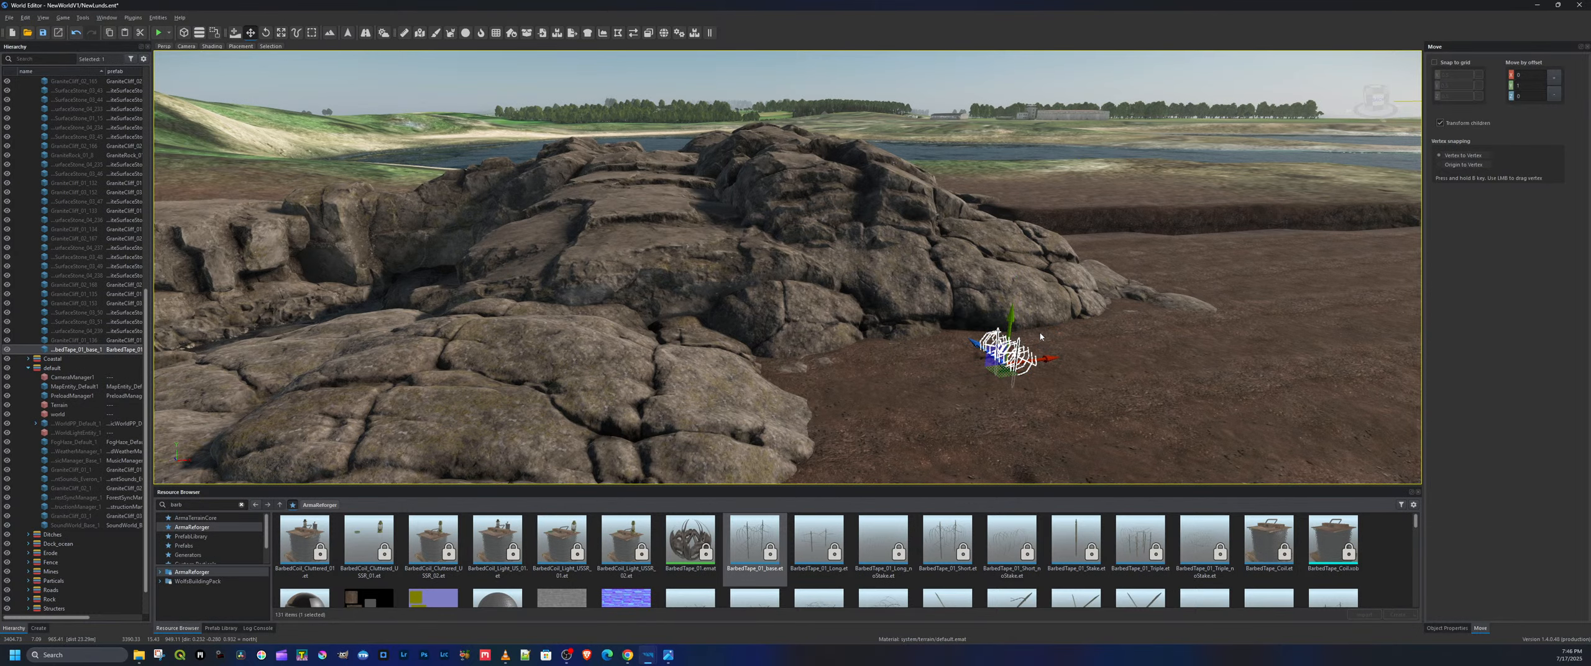
# Examine the rock formation around the pool from several sides, including the cliffs and the stones at the water's edge
pyautogui.press('w')
pyautogui.moveTo(1122, 336); pyautogui.dragTo(771, 403, button='right')
pyautogui.press('w')
pyautogui.press('w')
pyautogui.press('s')
pyautogui.press('d')
pyautogui.press('w')
pyautogui.press('a')
pyautogui.moveTo(1055, 322); pyautogui.dragTo(1032, 294, button='right')
pyautogui.press('w')
pyautogui.press('d')
pyautogui.moveTo(829, 329); pyautogui.dragTo(895, 344, button='right')
pyautogui.press('a')
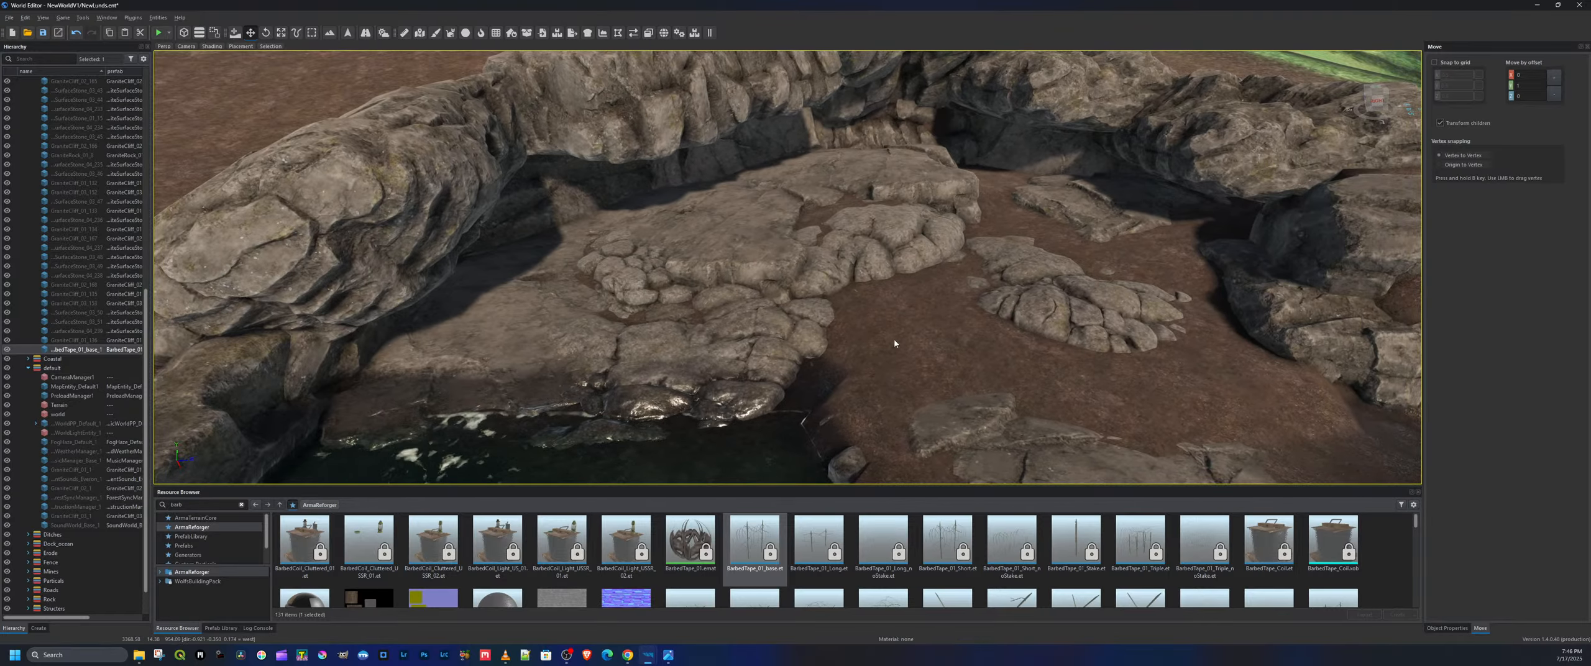
pyautogui.press('a')
pyautogui.moveTo(1046, 356); pyautogui.dragTo(1197, 357, button='right')
pyautogui.press('a')
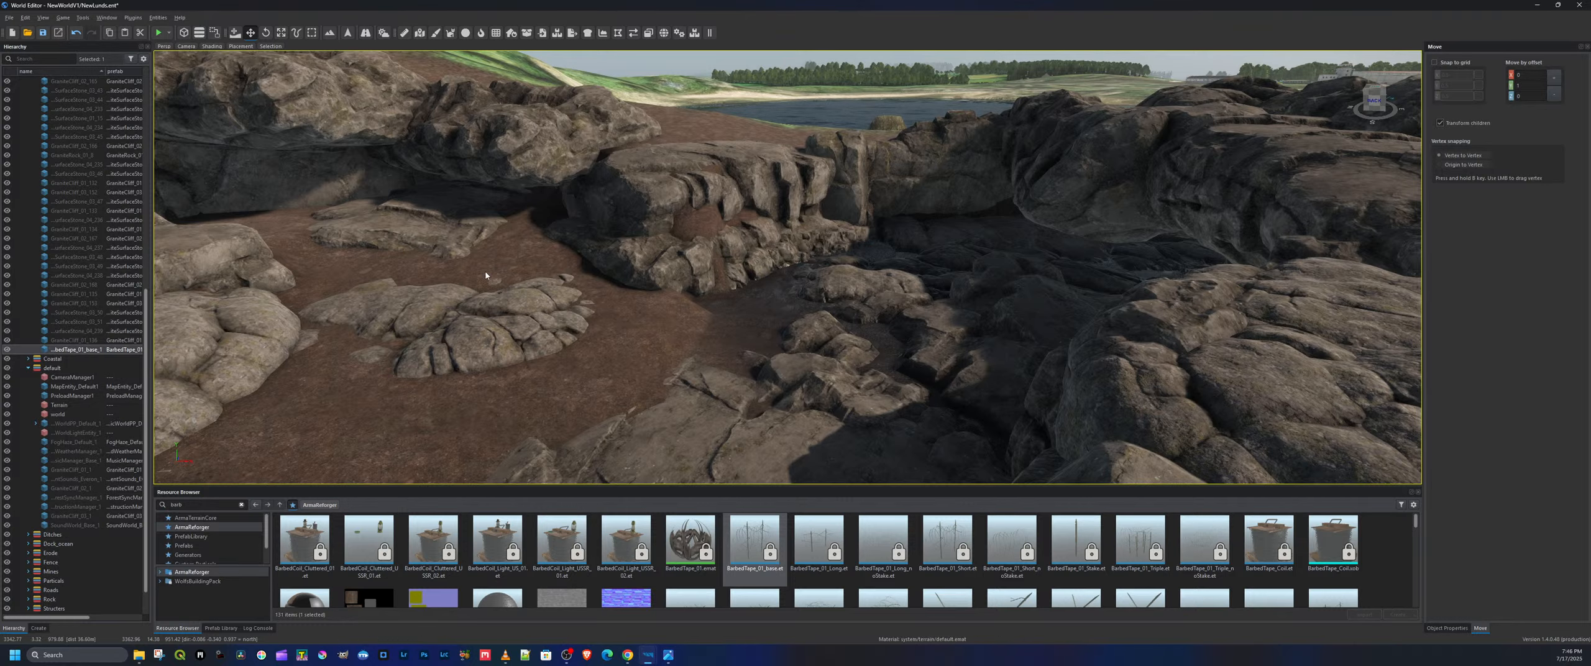
# Switch to the main Enfusion Workbench window and bring up the keyboard shortcuts in its Options
pyautogui.click(648, 655)
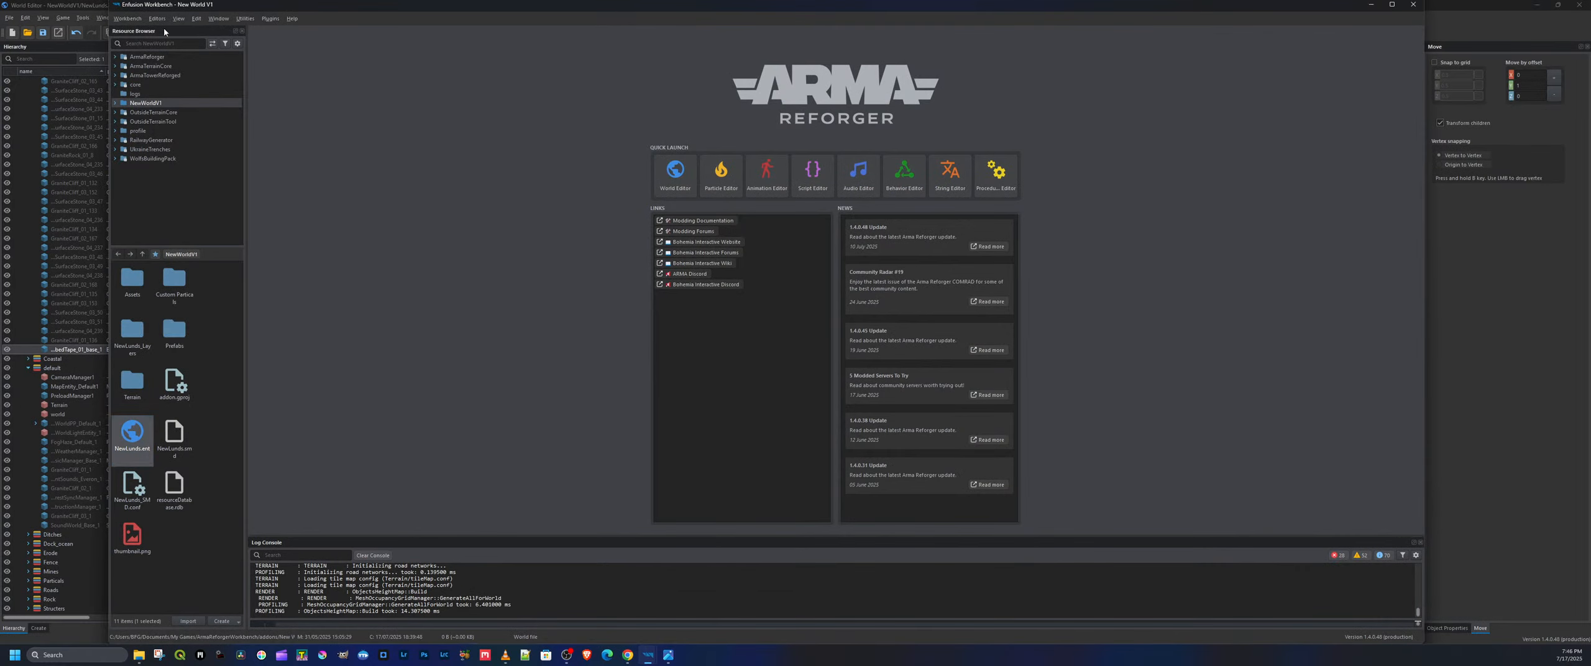
pyautogui.moveTo(276, 21)
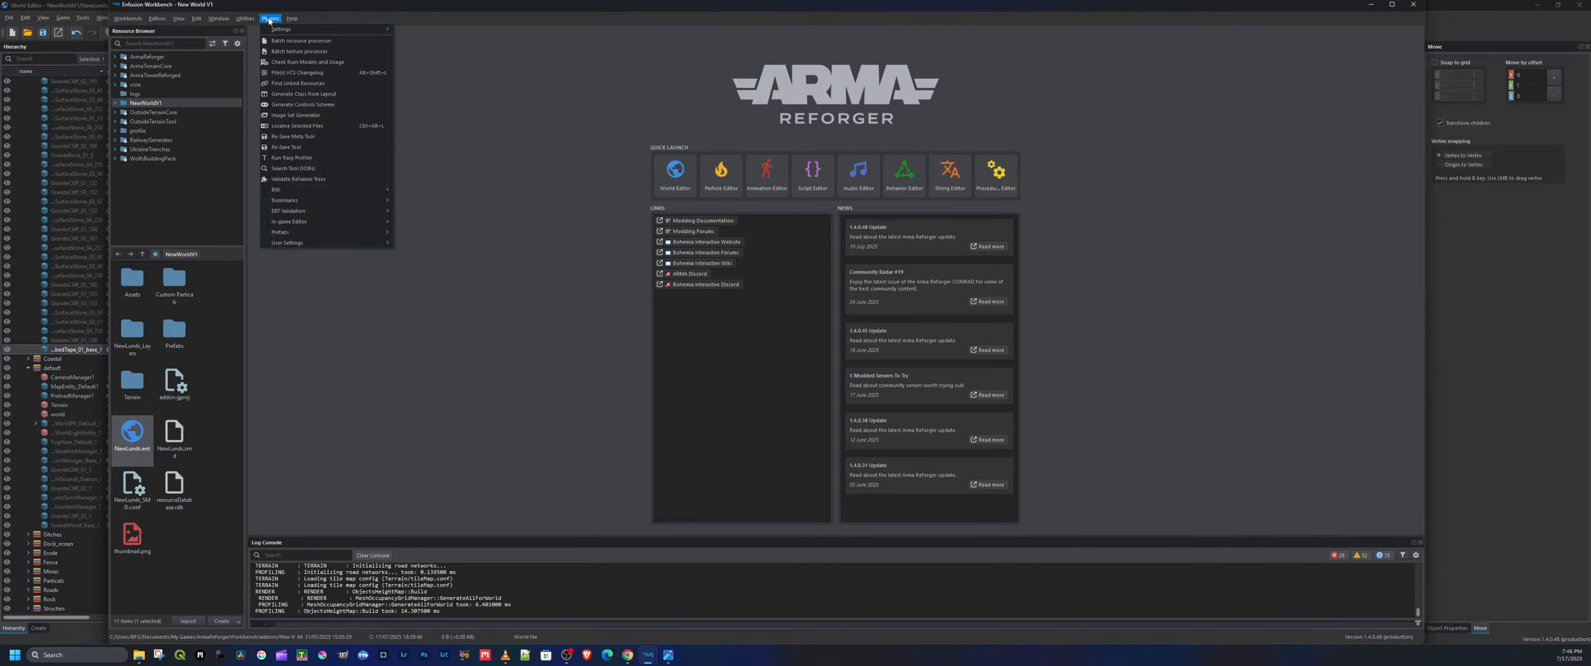
pyautogui.moveTo(219, 19)
pyautogui.moveTo(129, 21)
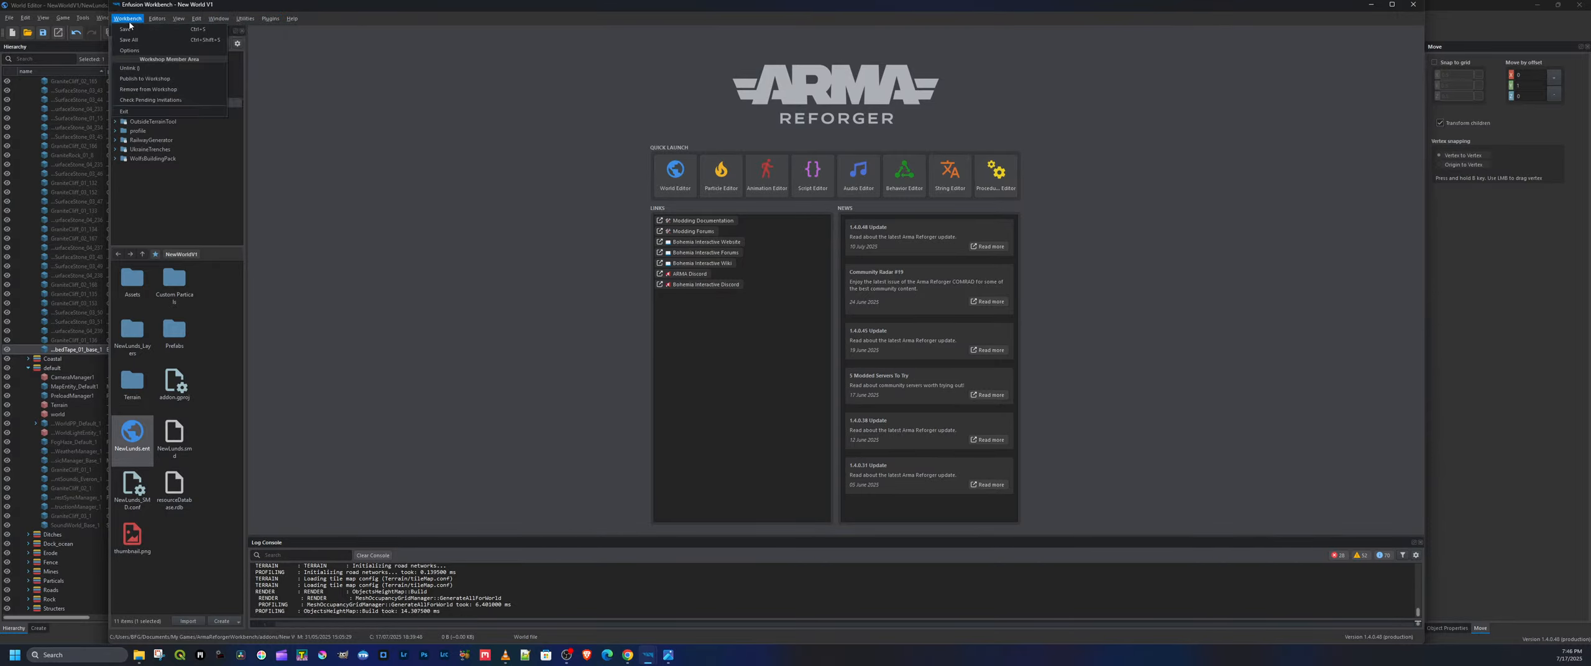
pyautogui.click(133, 51)
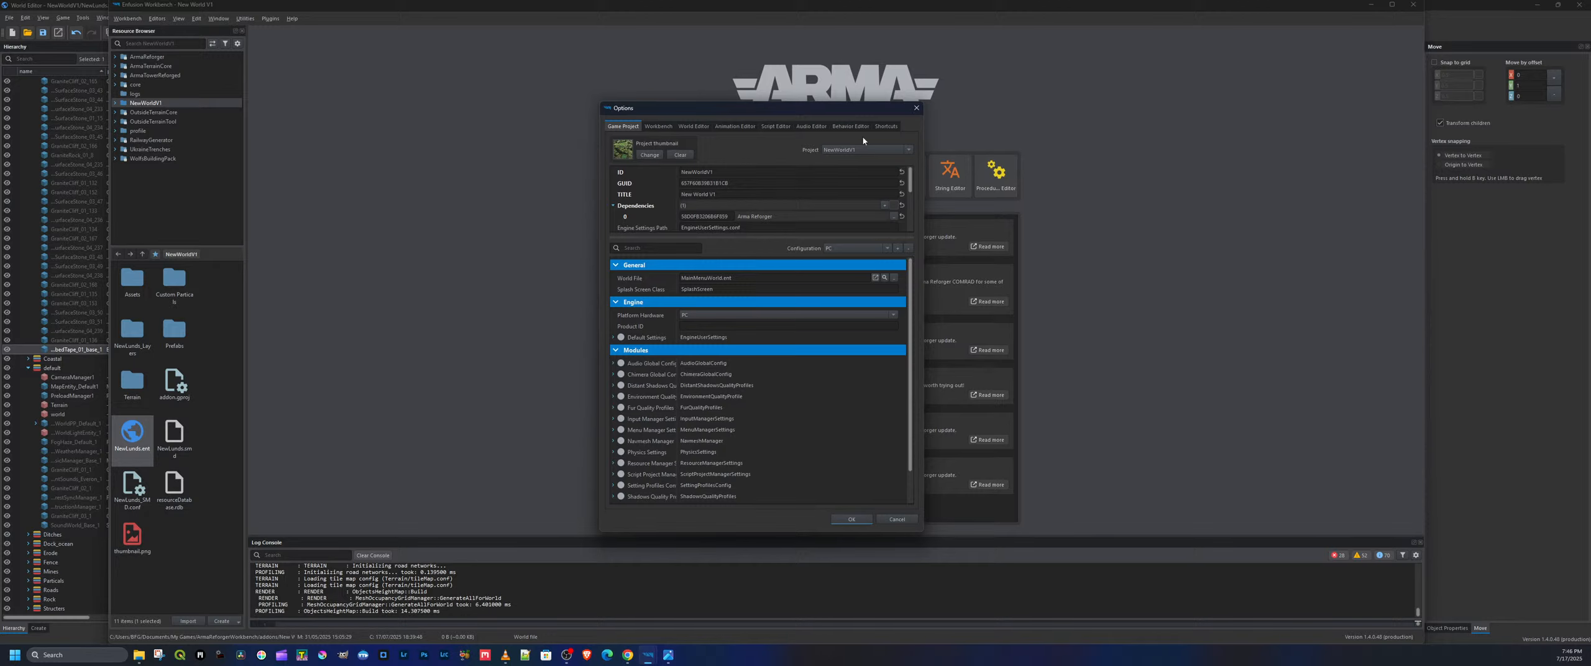
pyautogui.click(886, 127)
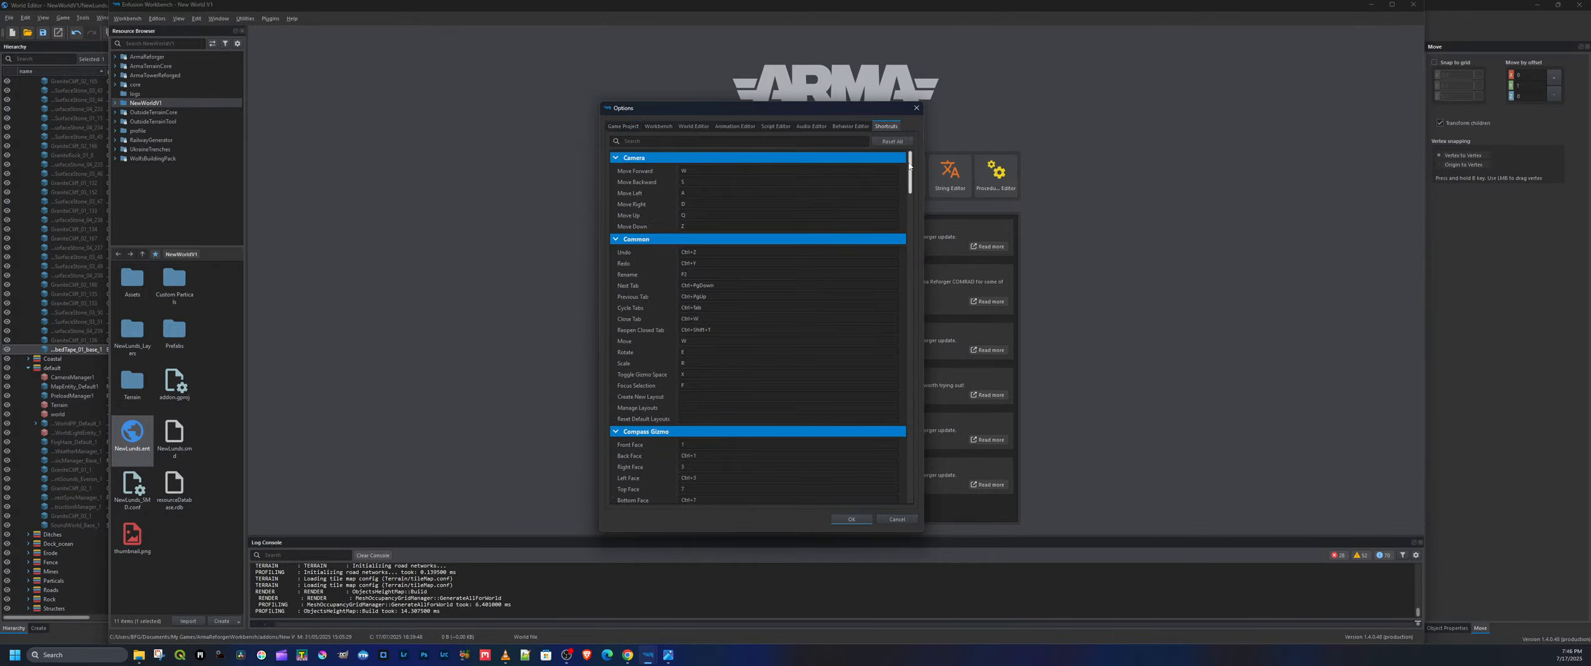
# Enlarge the Options window to show more shortcuts, capture a screenshot of the list, and close the Options
pyautogui.moveTo(882, 103); pyautogui.dragTo(886, 10)
pyautogui.moveTo(763, 532); pyautogui.dragTo(781, 641)
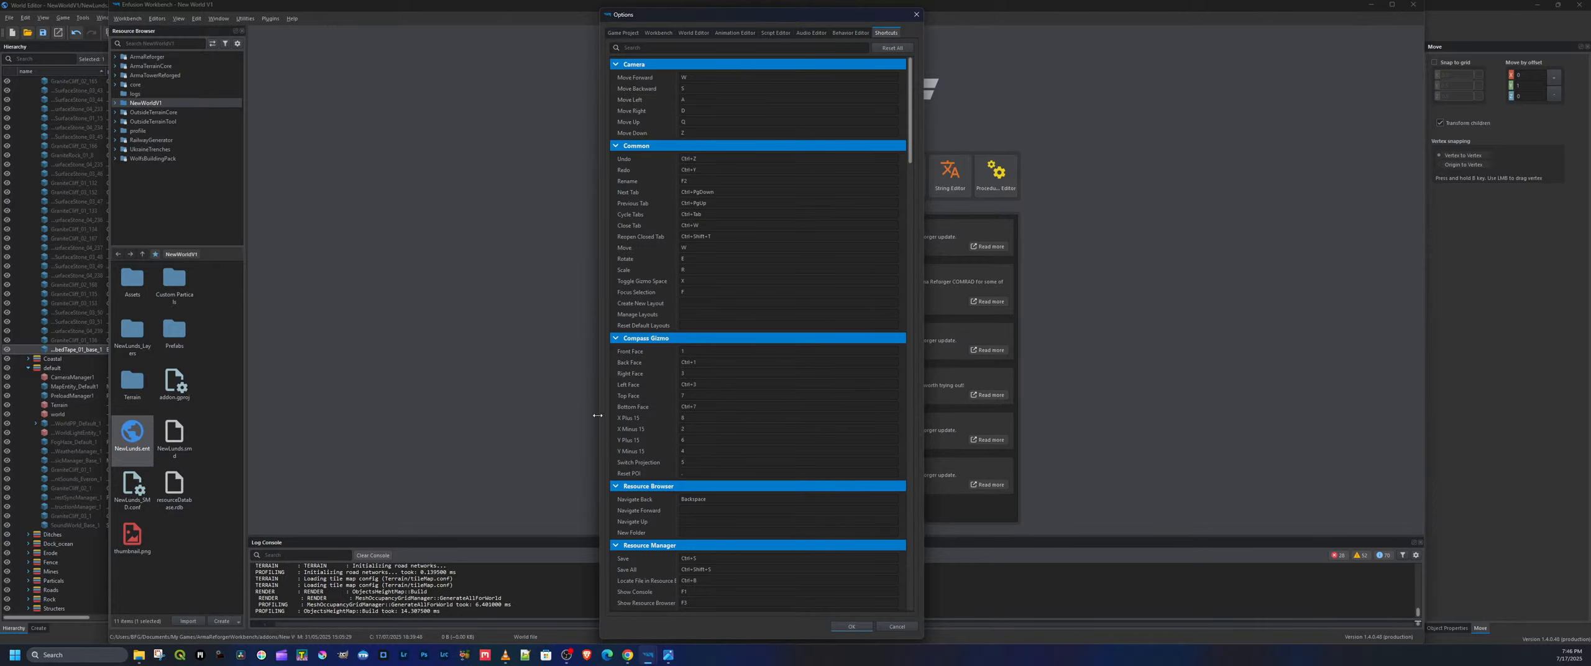
pyautogui.moveTo(597, 409); pyautogui.dragTo(340, 414)
pyautogui.moveTo(925, 315); pyautogui.dragTo(1274, 302)
pyautogui.moveTo(759, 20); pyautogui.dragTo(836, 12)
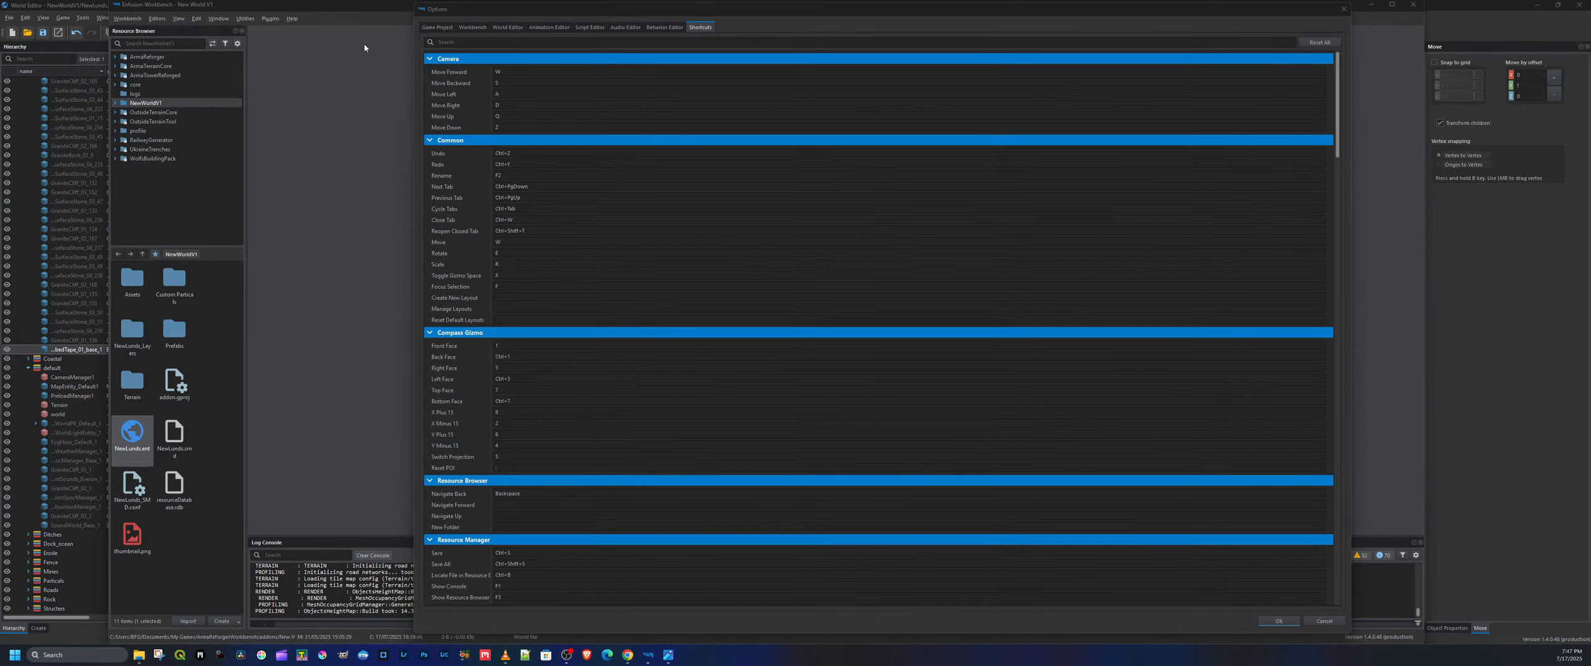
pyautogui.press('super+shift+s')
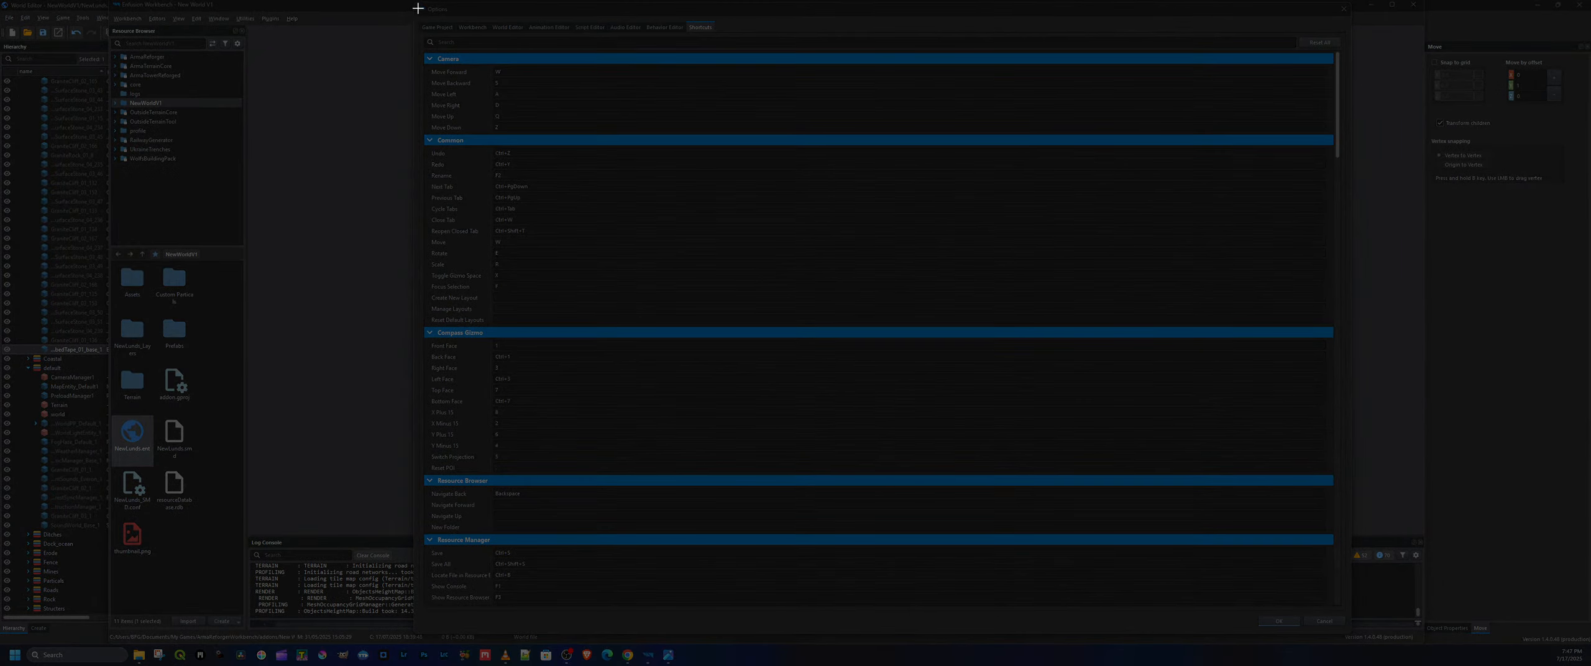
pyautogui.moveTo(702, 480); pyautogui.dragTo(1347, 619)
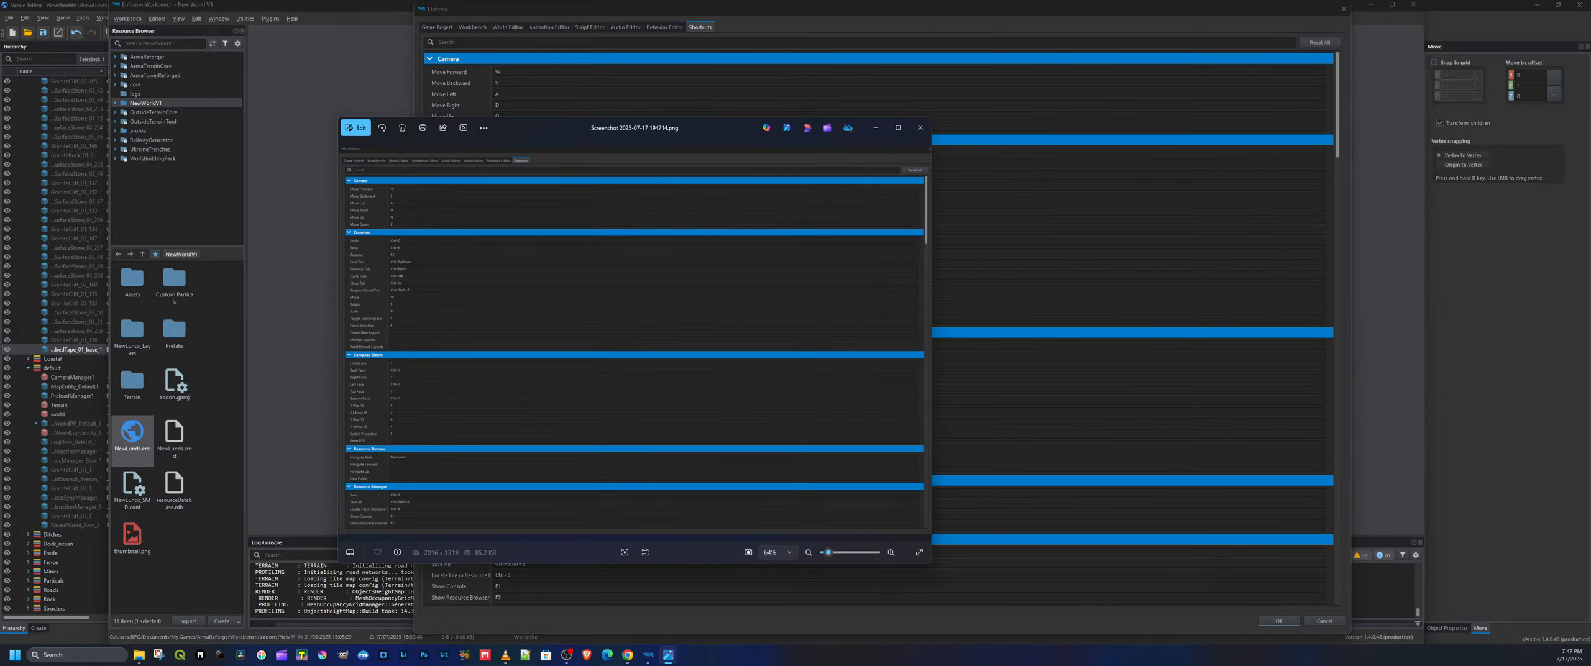
pyautogui.click(1343, 10)
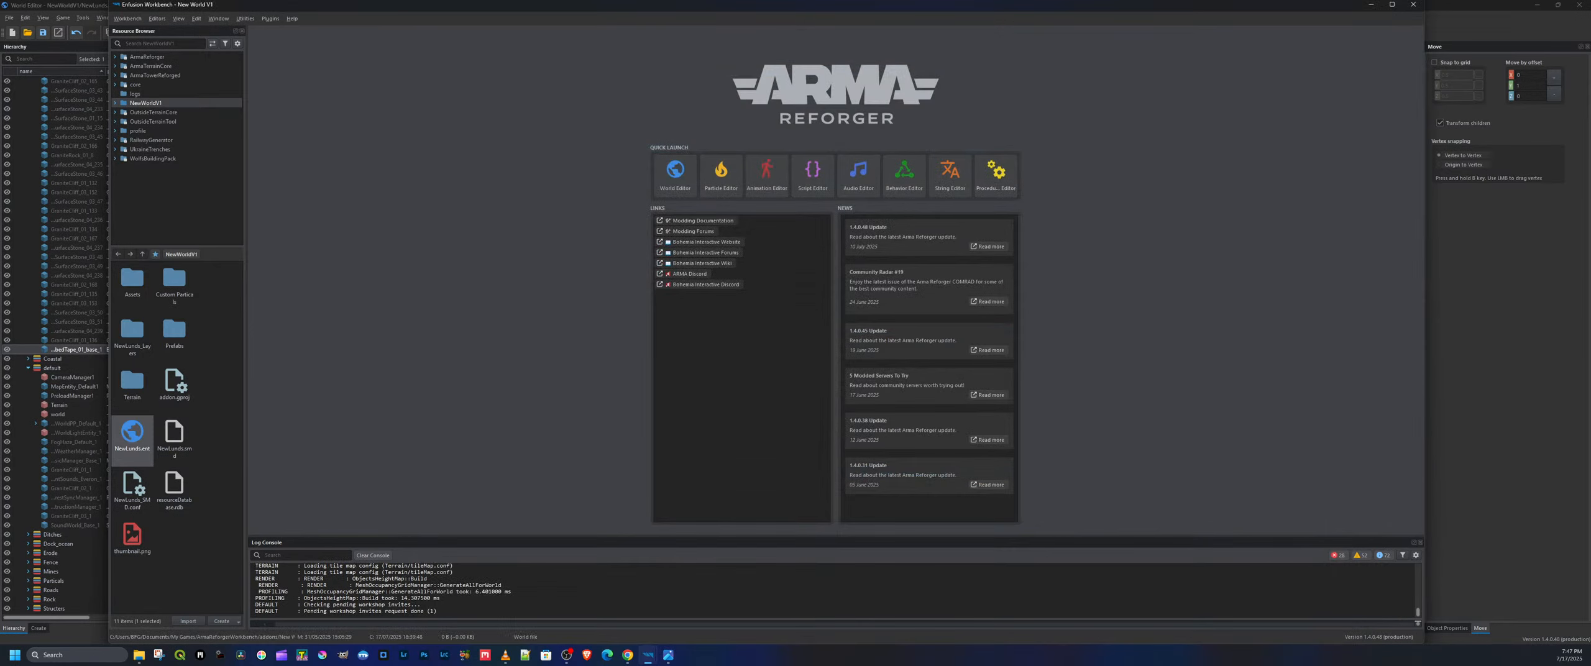
# View the captured shortcuts screenshot in the image viewer and close it
pyautogui.moveTo(669, 656)
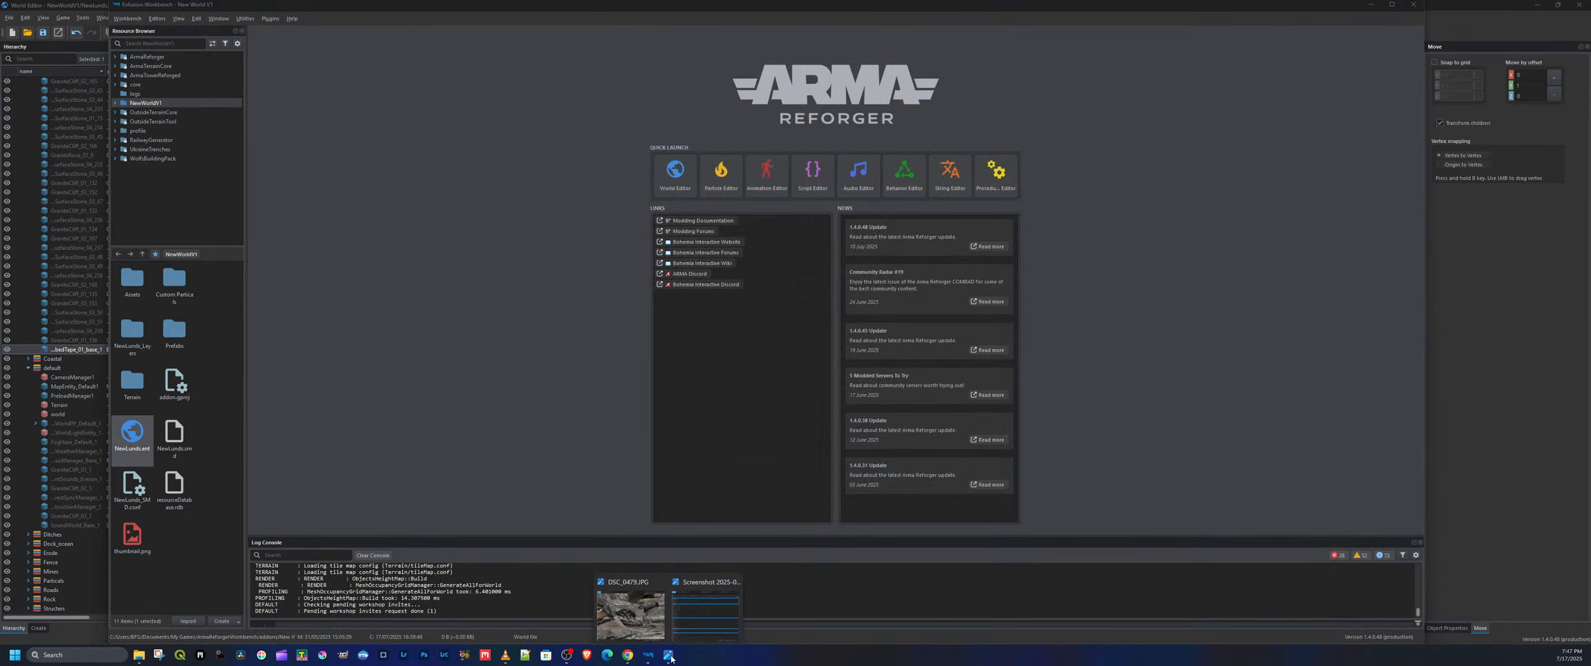
pyautogui.click(708, 599)
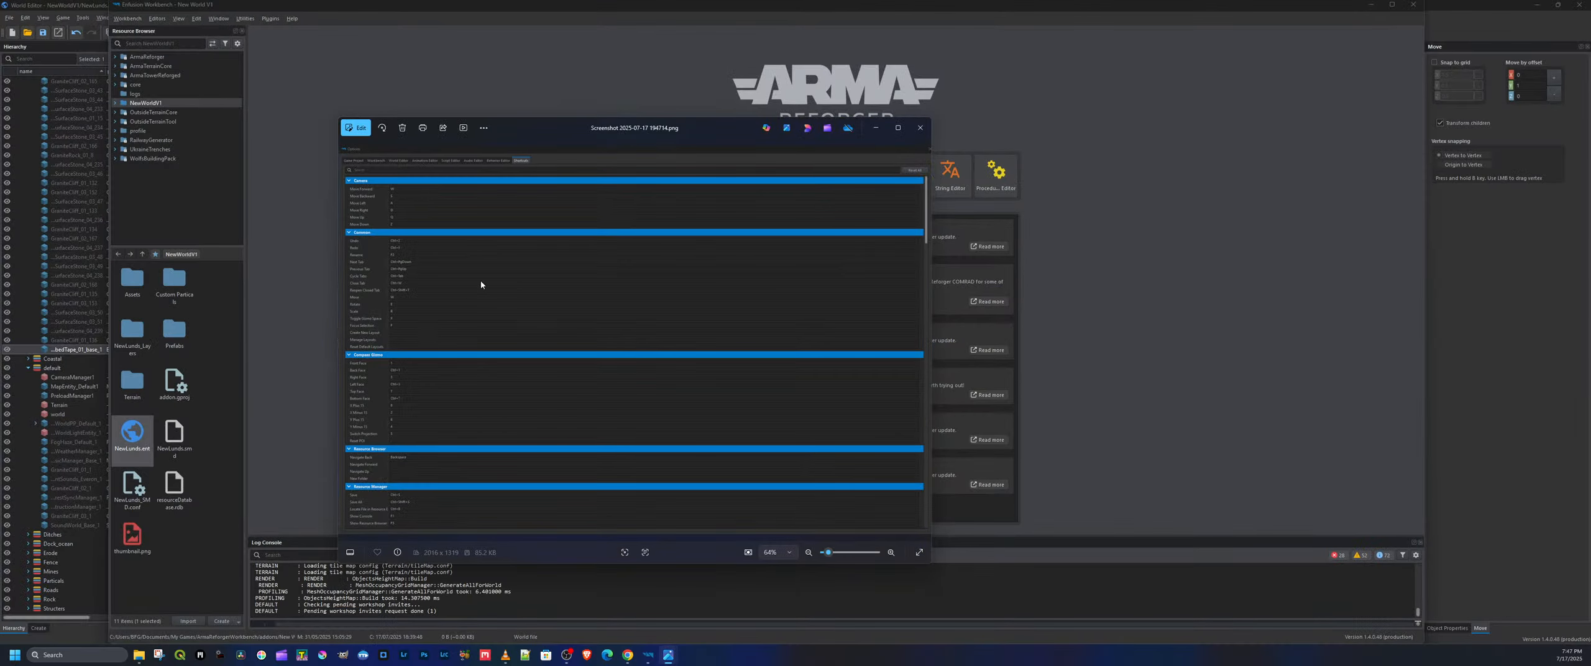
pyautogui.moveTo(714, 128); pyautogui.dragTo(690, 92)
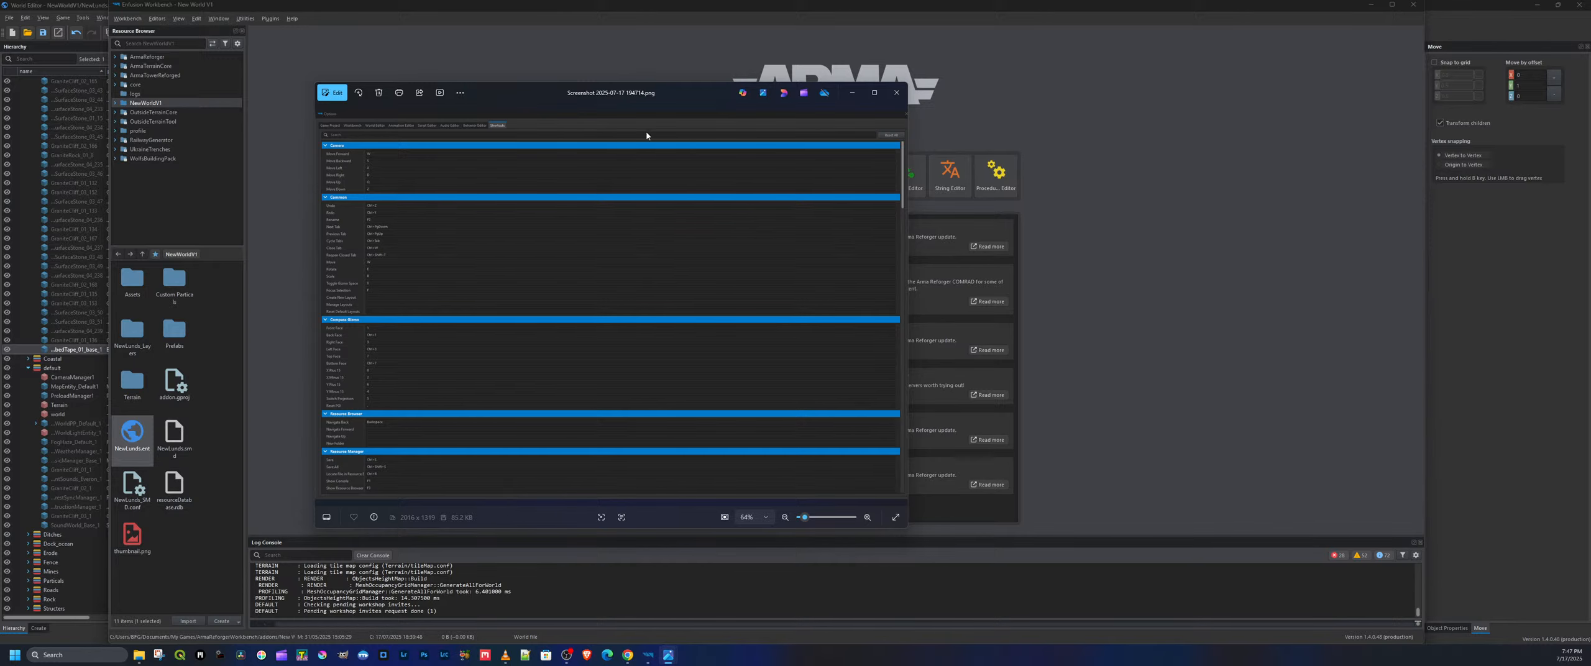
pyautogui.click(897, 93)
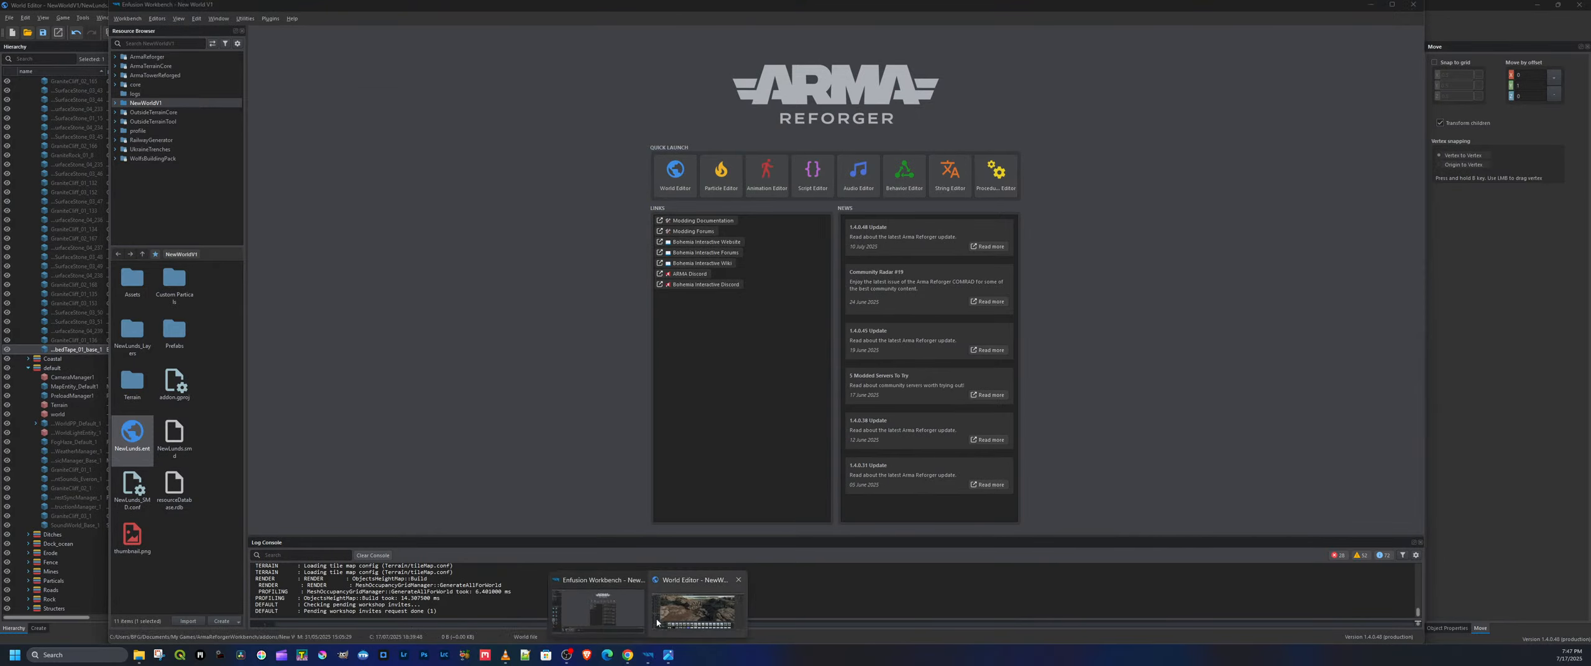
# Return to the World Editor and save the world
pyautogui.click(1370, 5)
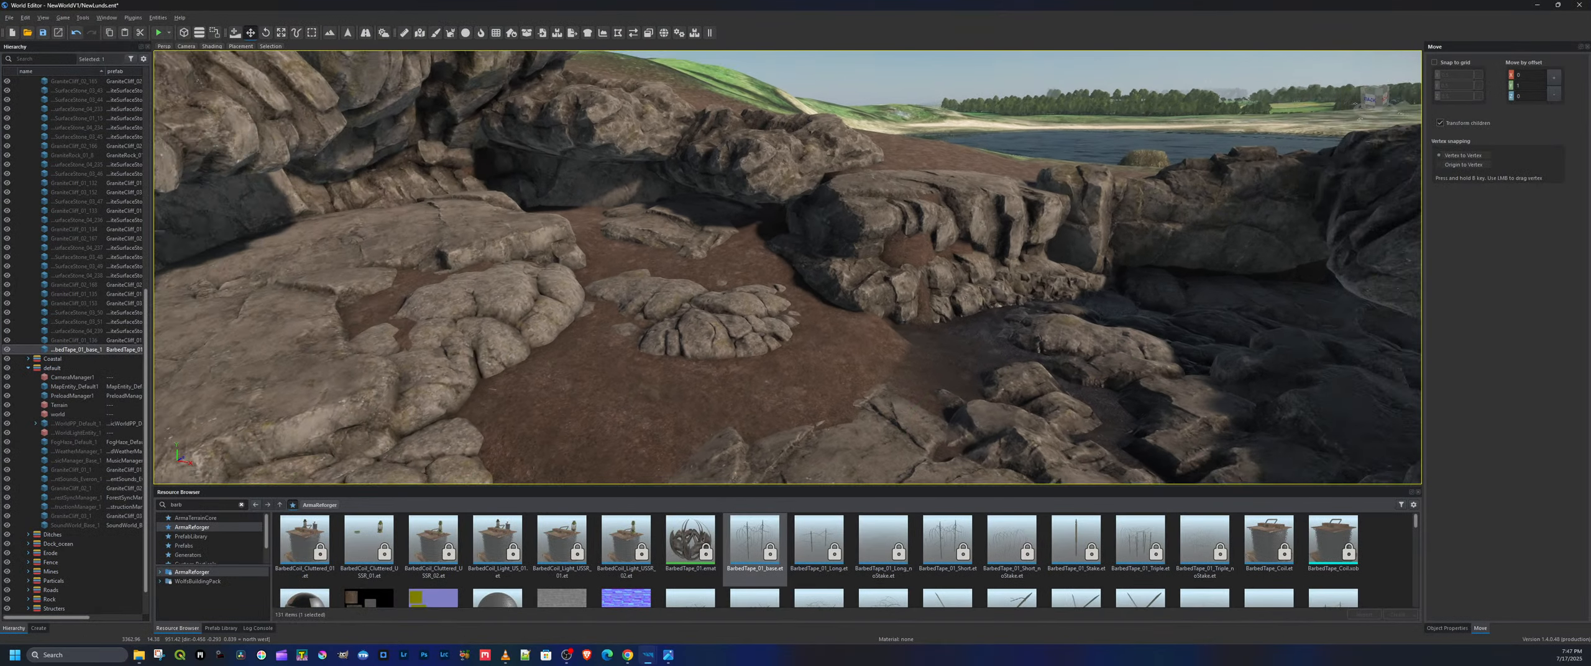
pyautogui.moveTo(788, 267); pyautogui.dragTo(702, 252, button='right')
pyautogui.click(43, 37)
pyautogui.moveTo(926, 345); pyautogui.dragTo(922, 342, button='right')
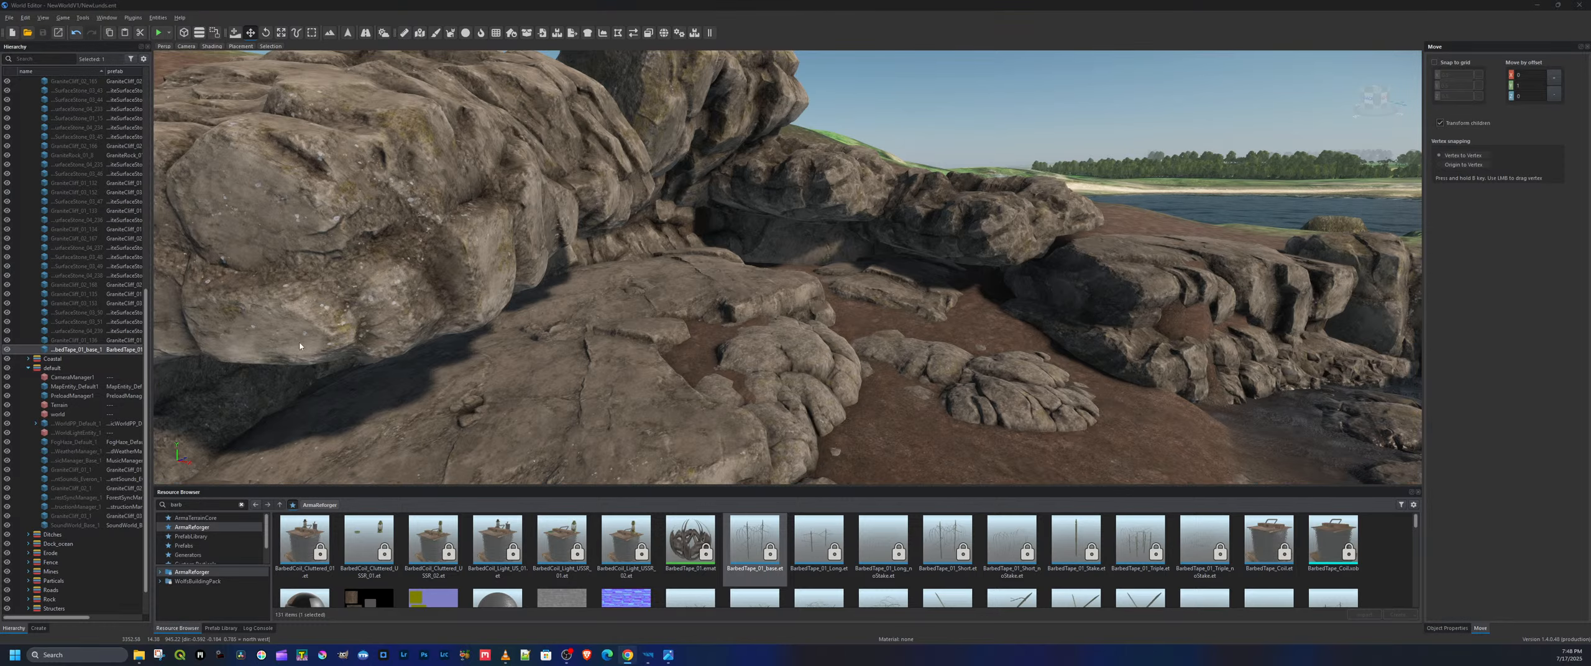
# Clear the resource search and open the ArmaReforger Prefabs > Rocks > Granite folder
pyautogui.moveTo(783, 332); pyautogui.dragTo(742, 328, button='right')
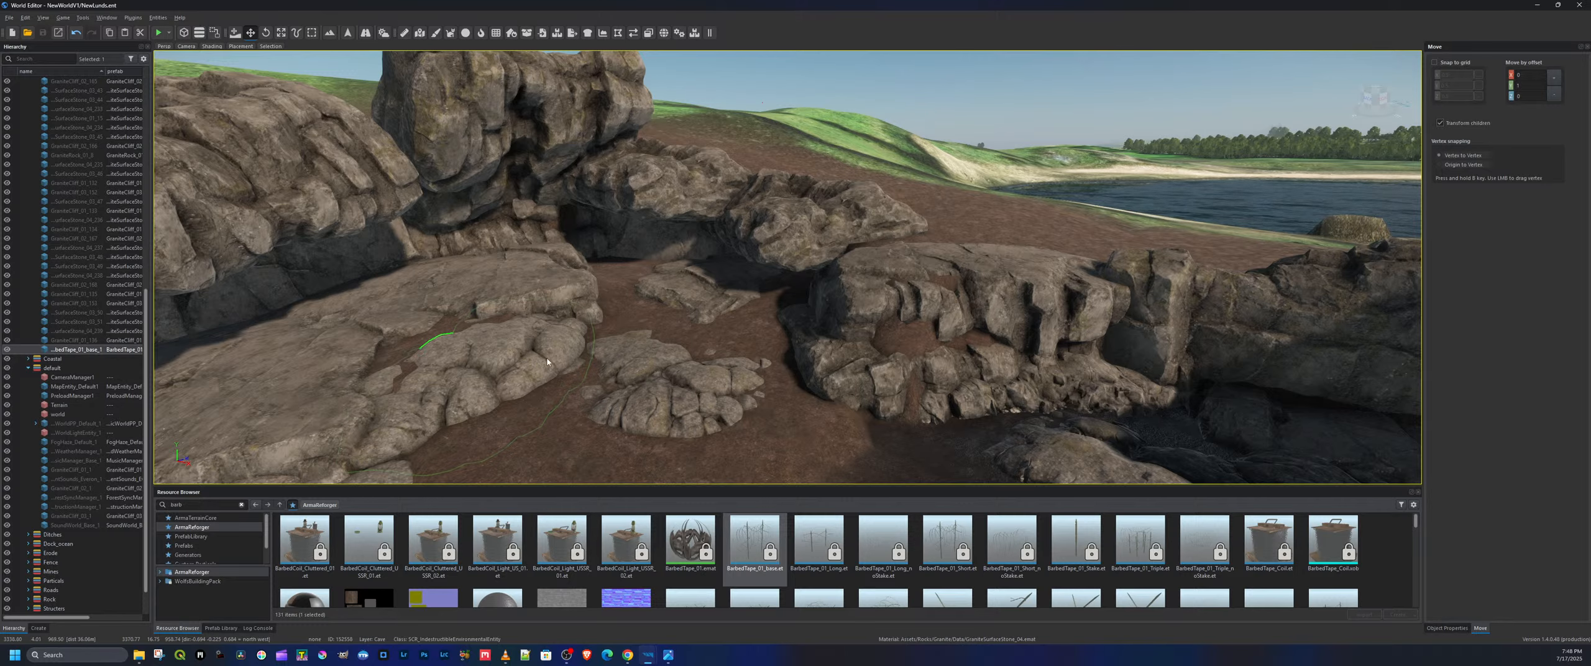
pyautogui.press('d')
pyautogui.moveTo(769, 384); pyautogui.dragTo(553, 367, button='right')
pyautogui.press('e')
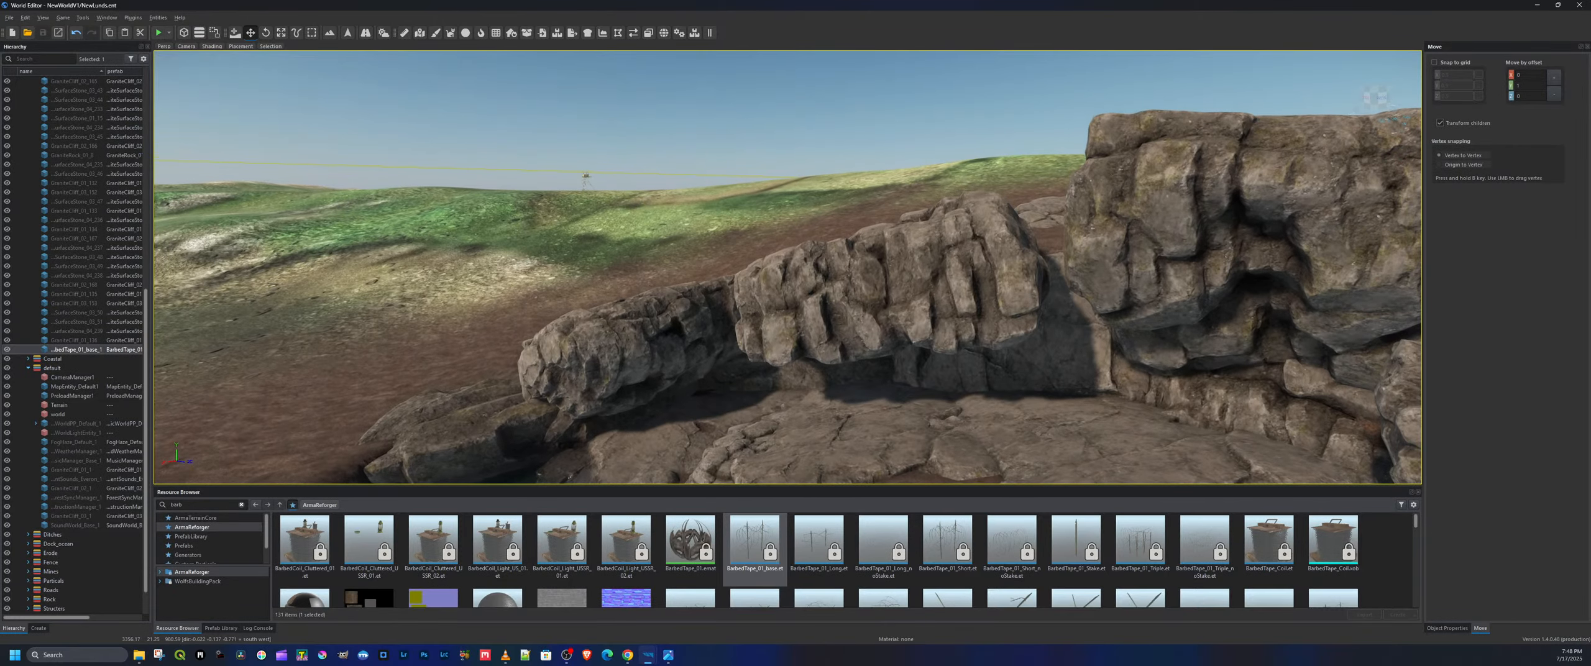
pyautogui.click(205, 536)
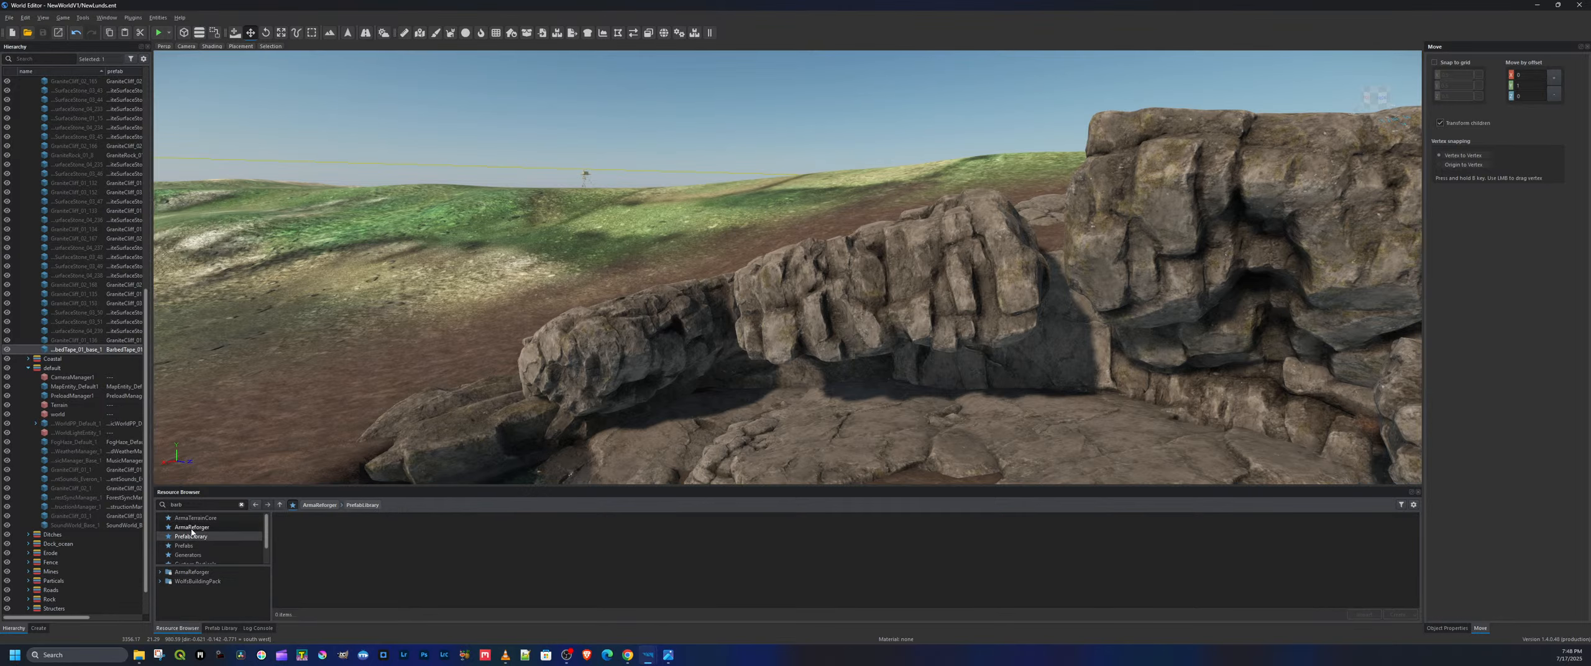
pyautogui.click(197, 528)
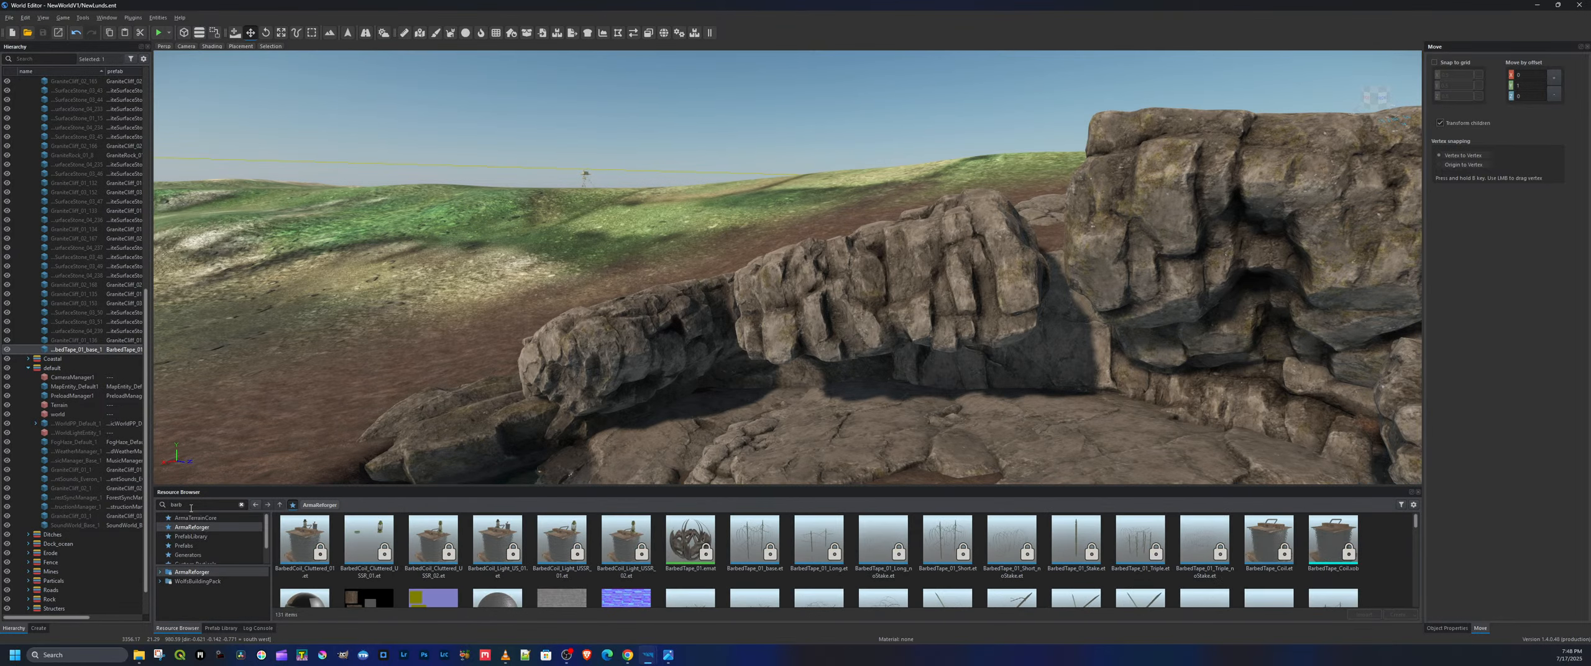
pyautogui.click(242, 505)
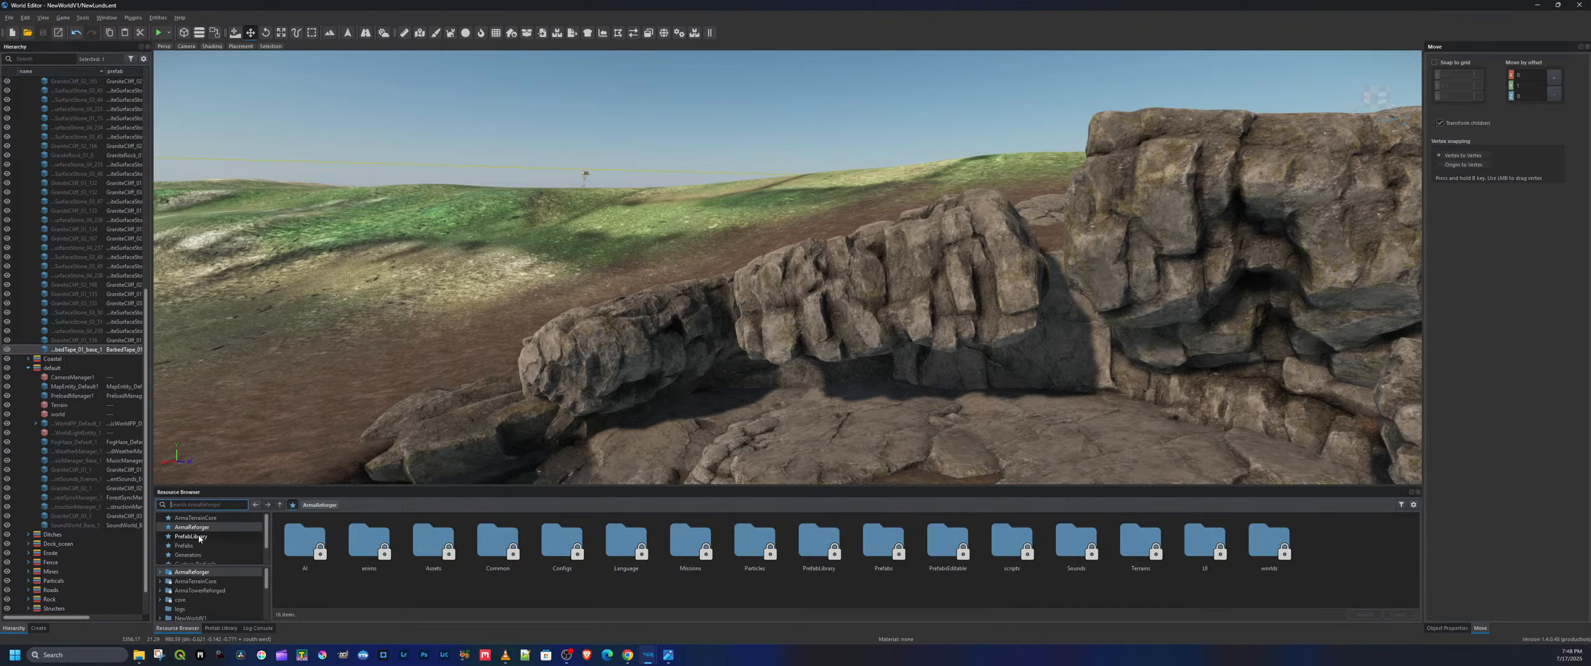
pyautogui.click(185, 546)
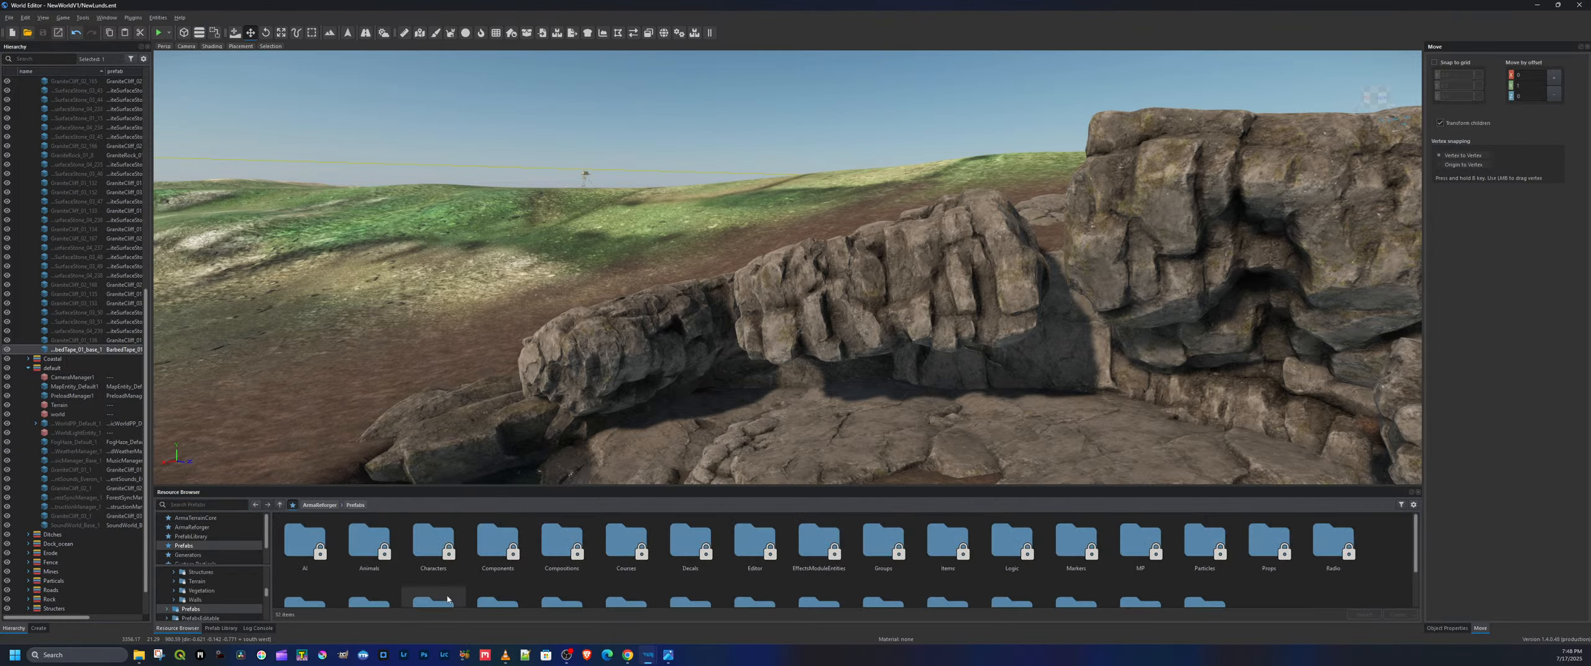
pyautogui.scroll(-1, 737, 568)
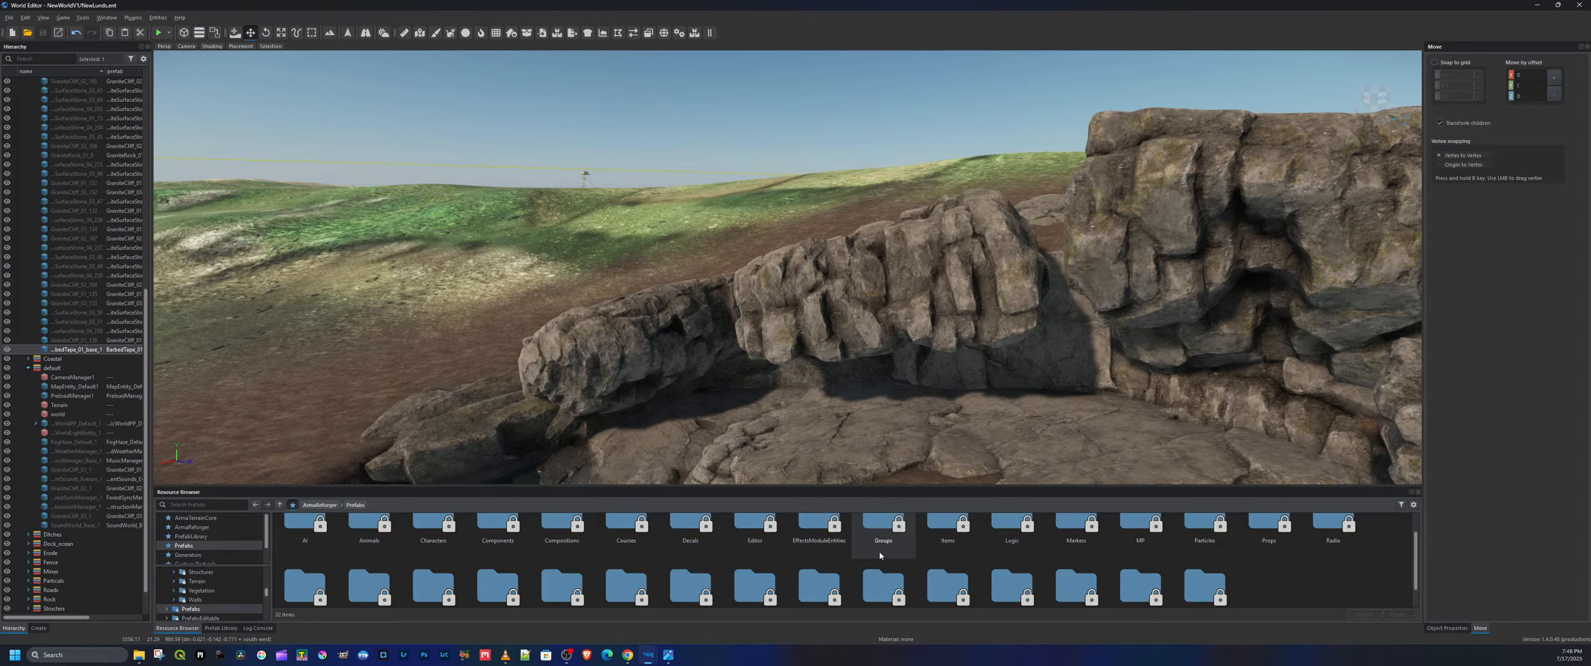
pyautogui.scroll(-1, 1058, 564)
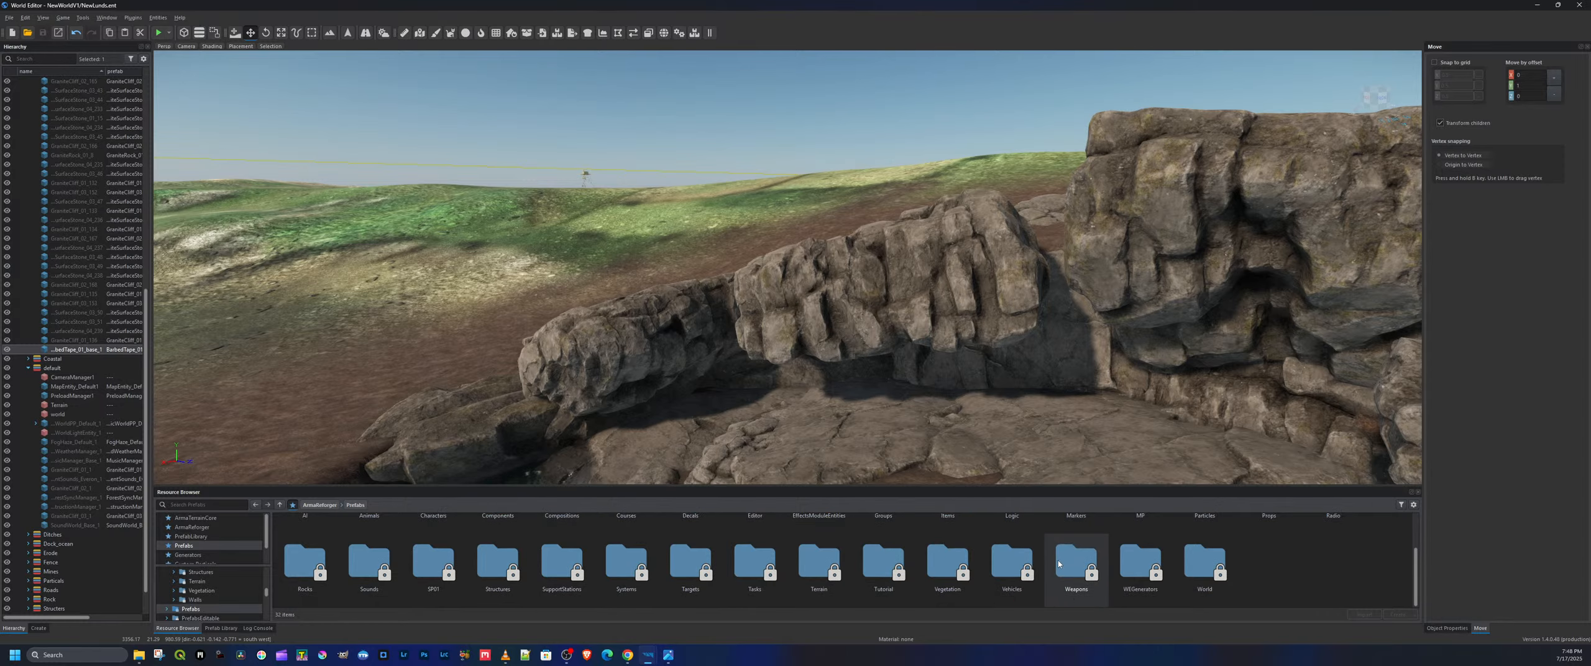
pyautogui.moveTo(1080, 564); pyautogui.dragTo(1104, 570)
pyautogui.scroll(1, 859, 563)
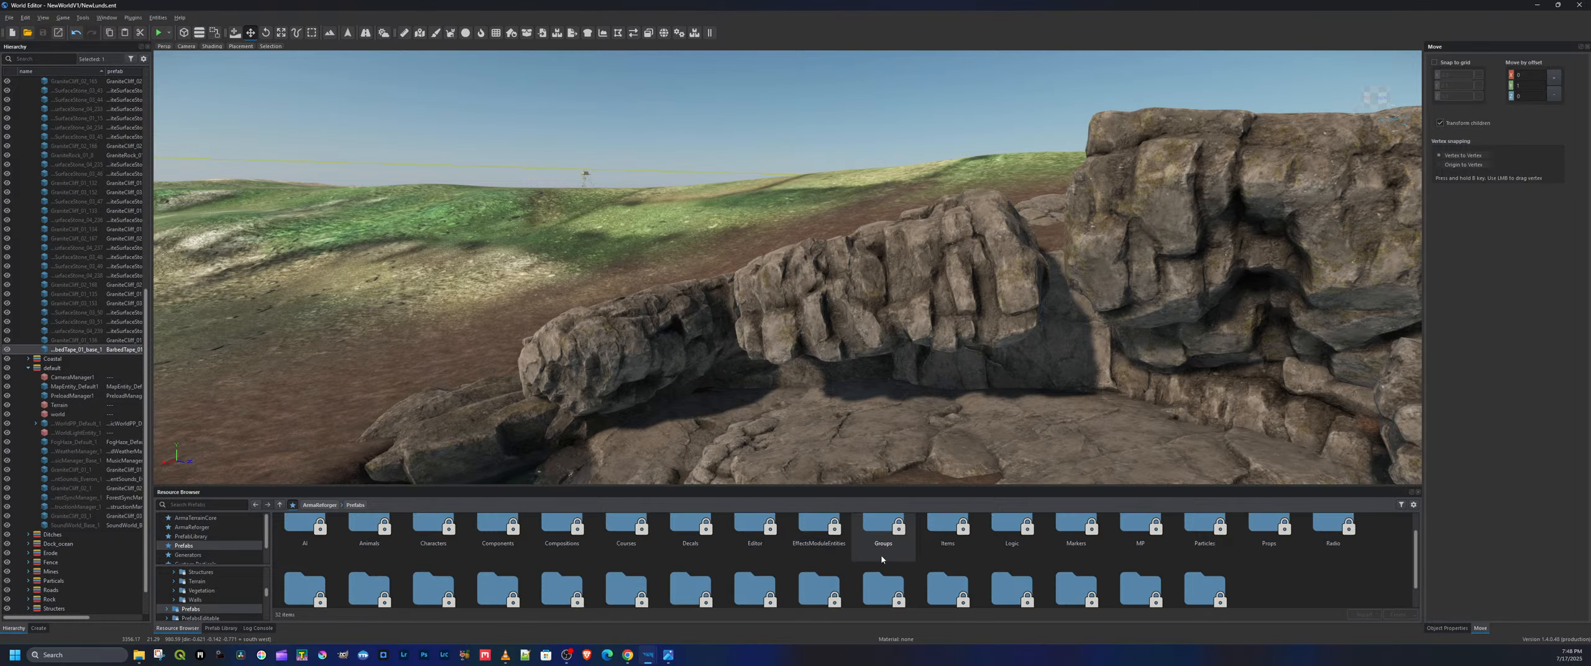
pyautogui.scroll(-1, 1202, 568)
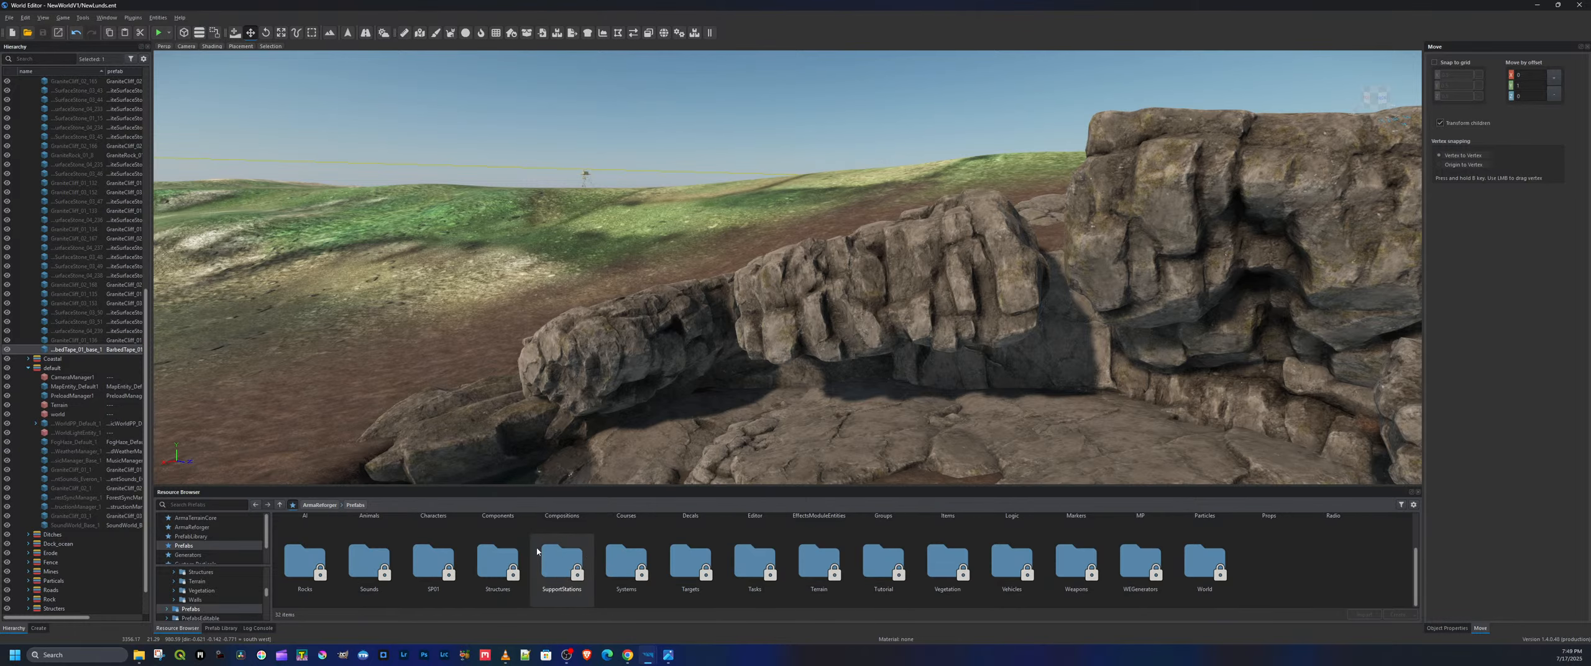
pyautogui.click(309, 566)
pyautogui.doubleClick(309, 565)
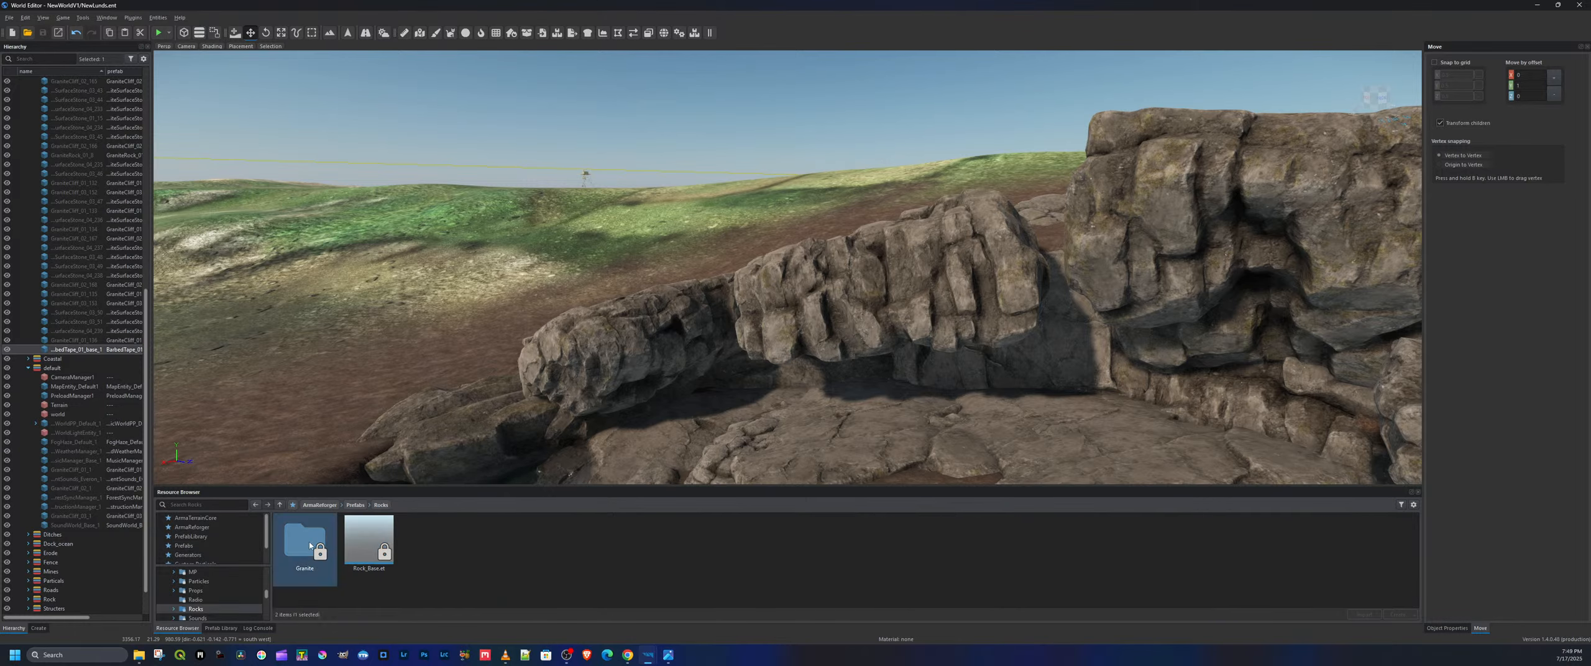
pyautogui.doubleClick(305, 563)
pyautogui.scroll(-1, 972, 554)
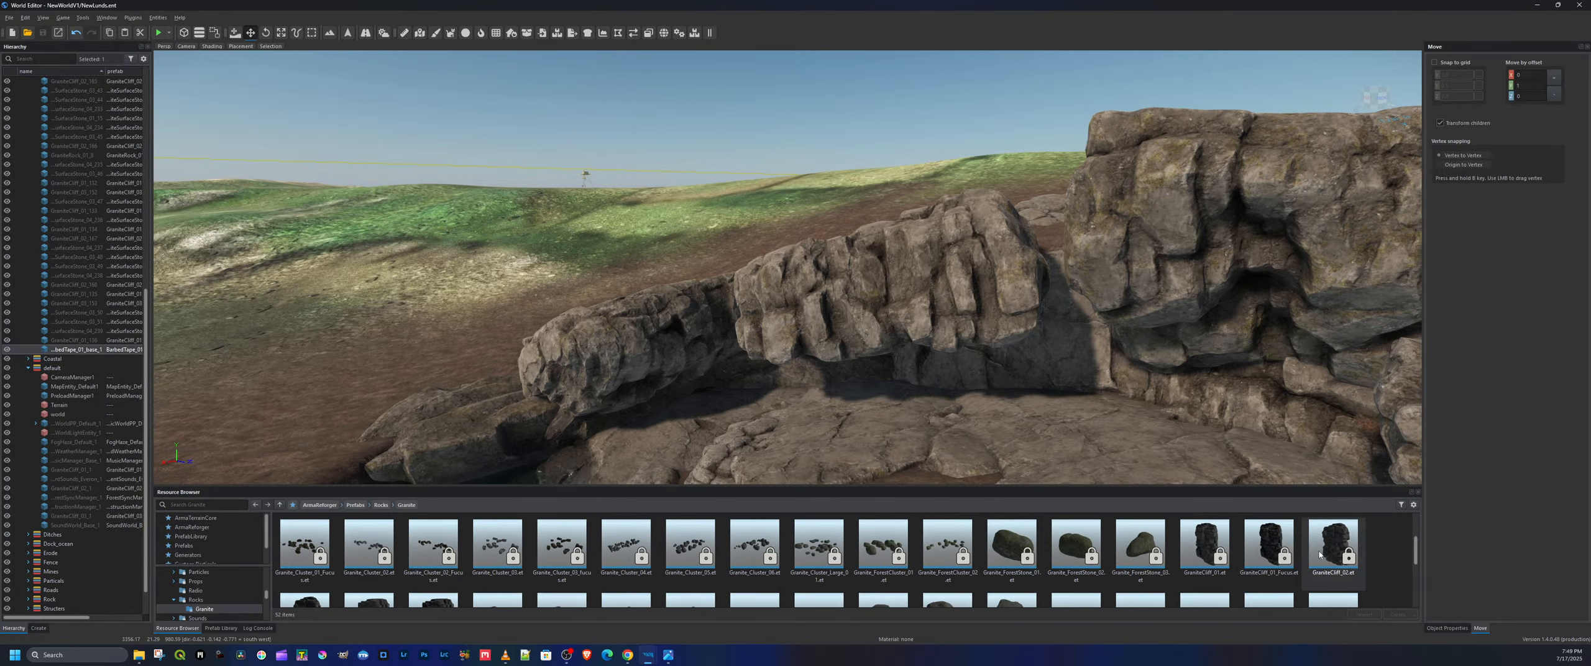
# Place the GraniteCliff_03.et prefab on the rock formation beside the pool and frame it in view
pyautogui.click(1340, 544)
pyautogui.scroll(-1, 1336, 545)
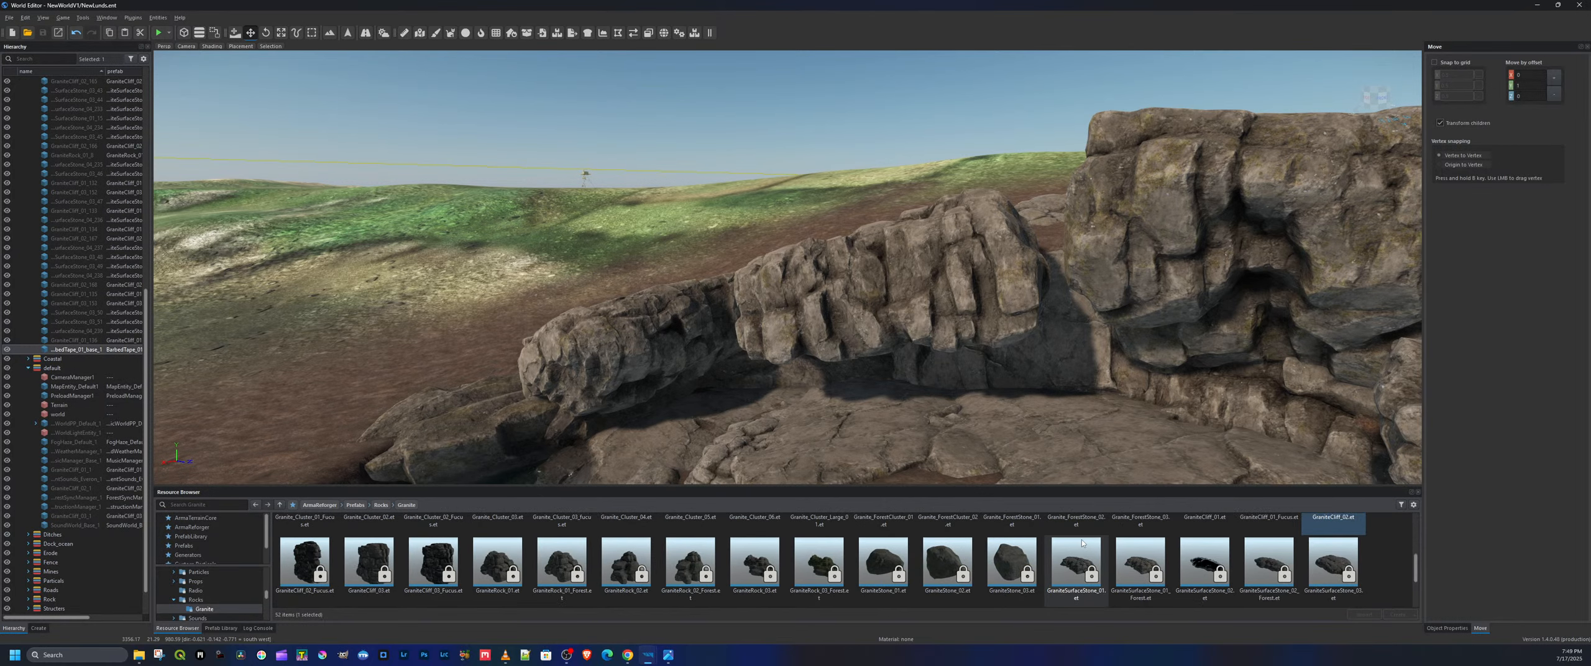
pyautogui.click(377, 564)
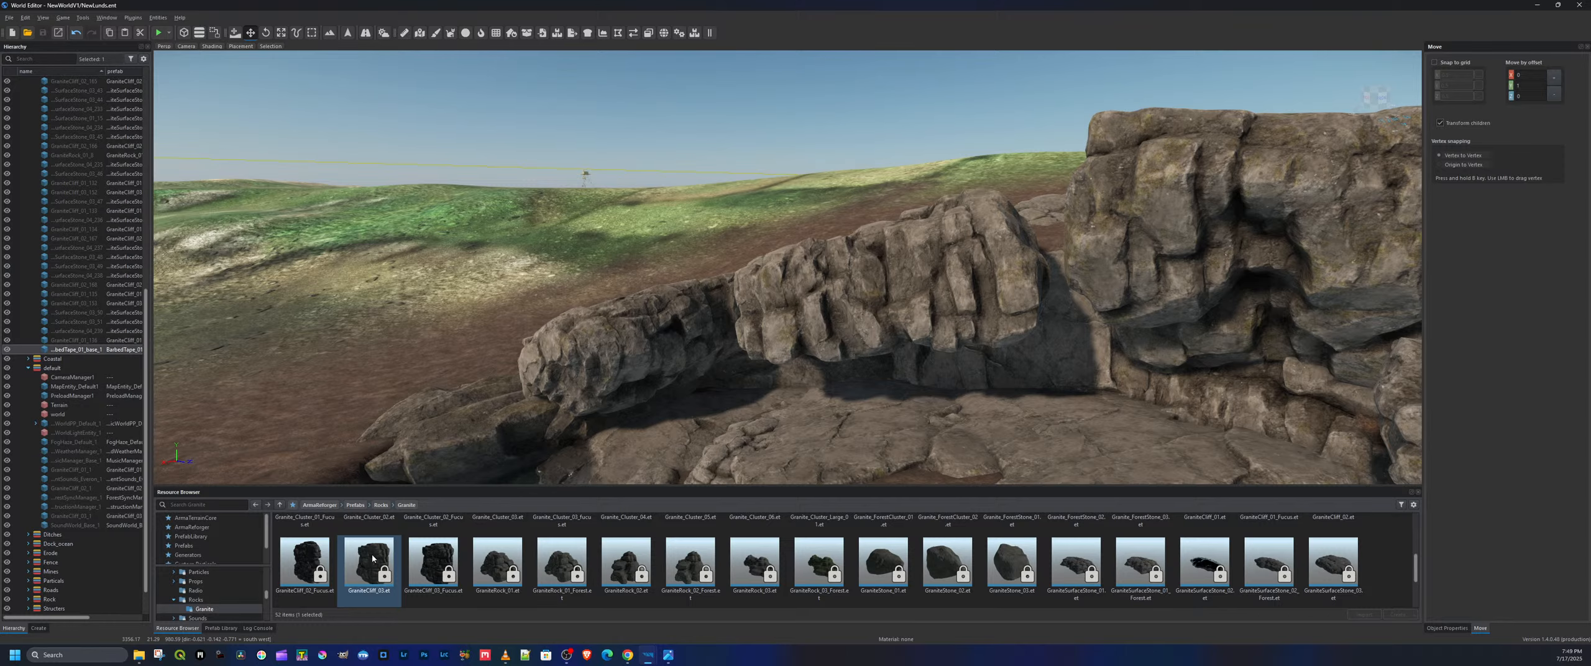
pyautogui.moveTo(373, 559); pyautogui.dragTo(820, 447)
pyautogui.press('f')
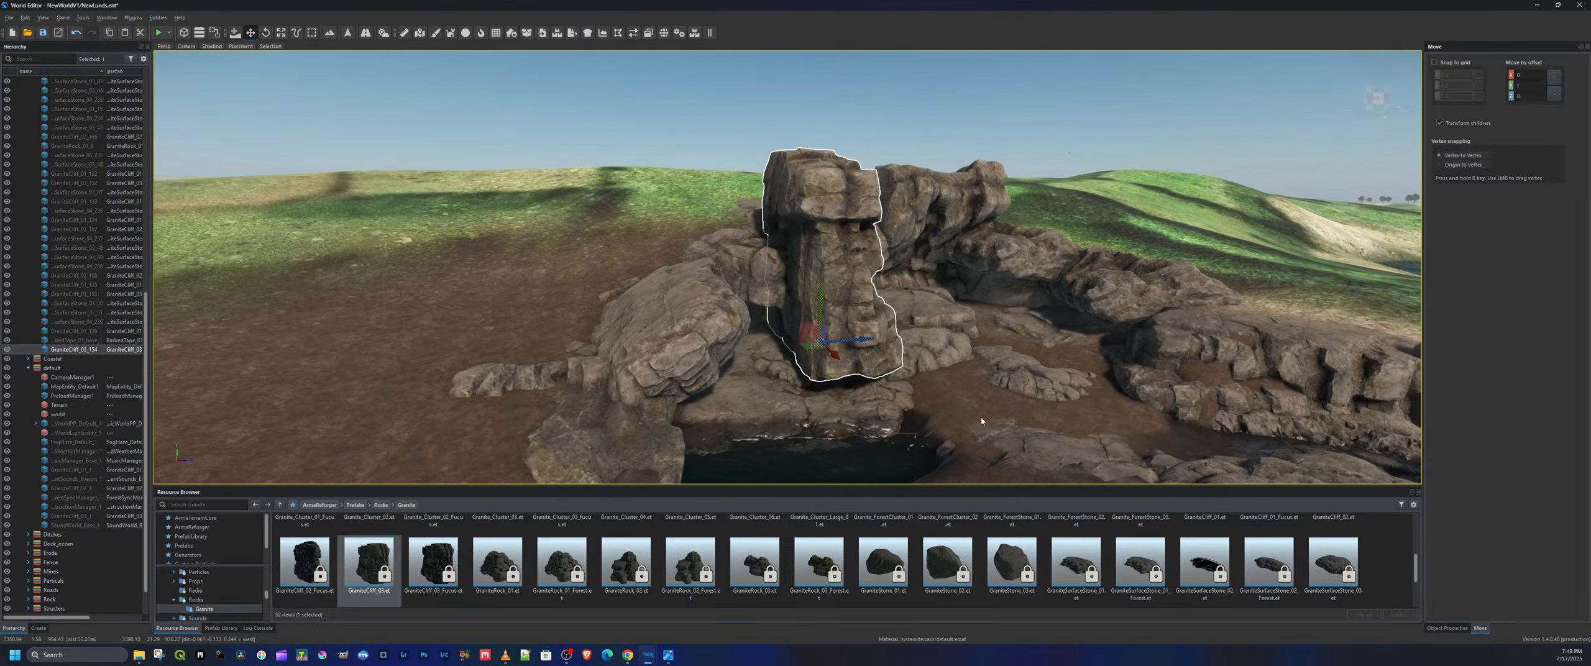
# Tip the new granite cliff onto its side and position it across the top of the formation
pyautogui.press('e')
pyautogui.moveTo(784, 310); pyautogui.dragTo(863, 304)
pyautogui.press('w')
pyautogui.moveTo(863, 303); pyautogui.dragTo(1014, 300, button='right')
pyautogui.press('d')
pyautogui.press('w')
pyautogui.moveTo(705, 441); pyautogui.dragTo(704, 299)
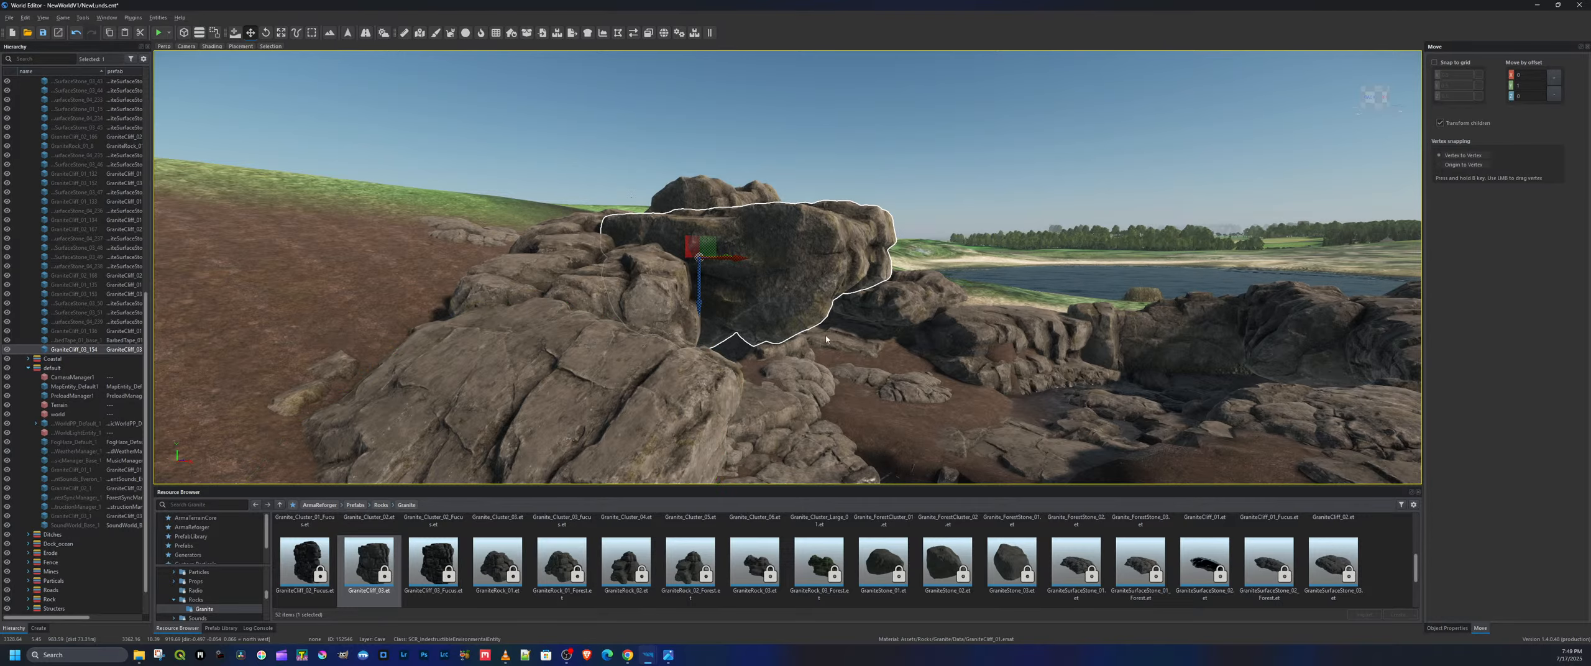
# Rotate the toppled cliff further so it settles at a natural angle on the rocks beneath it
pyautogui.press('d')
pyautogui.moveTo(826, 339); pyautogui.dragTo(726, 373, button='right')
pyautogui.press('e')
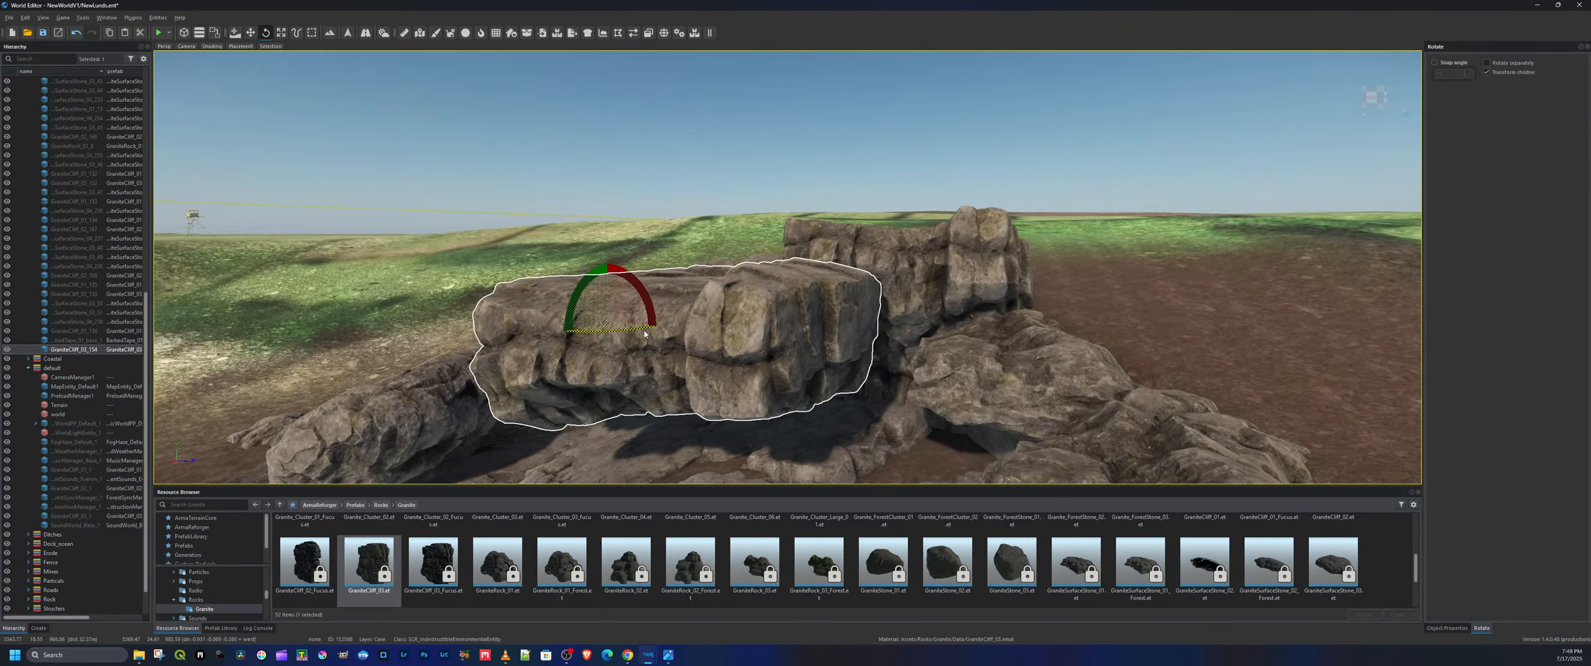
pyautogui.moveTo(644, 332); pyautogui.dragTo(672, 322)
pyautogui.press('a')
pyautogui.moveTo(672, 321); pyautogui.dragTo(771, 318, button='right')
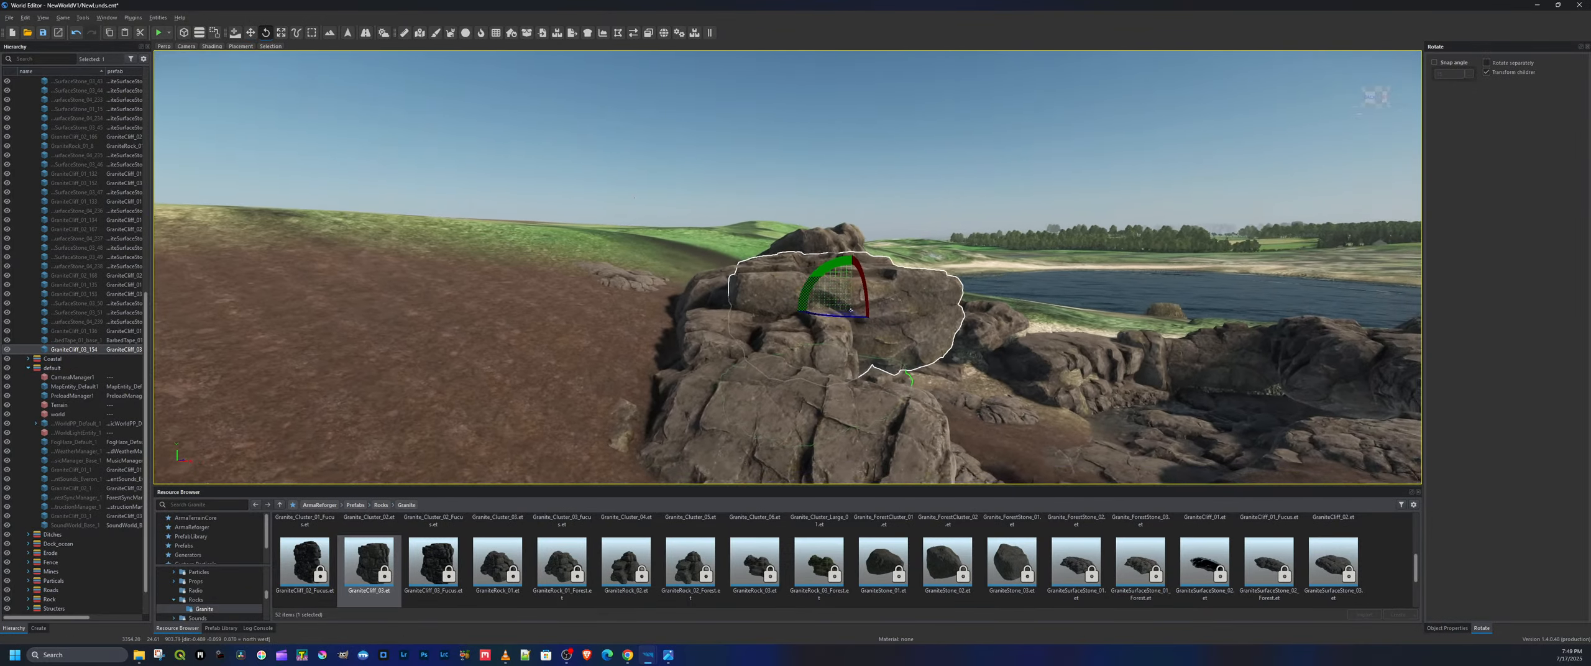
pyautogui.moveTo(844, 355); pyautogui.dragTo(847, 333, button='right')
pyautogui.moveTo(842, 305); pyautogui.dragTo(904, 354)
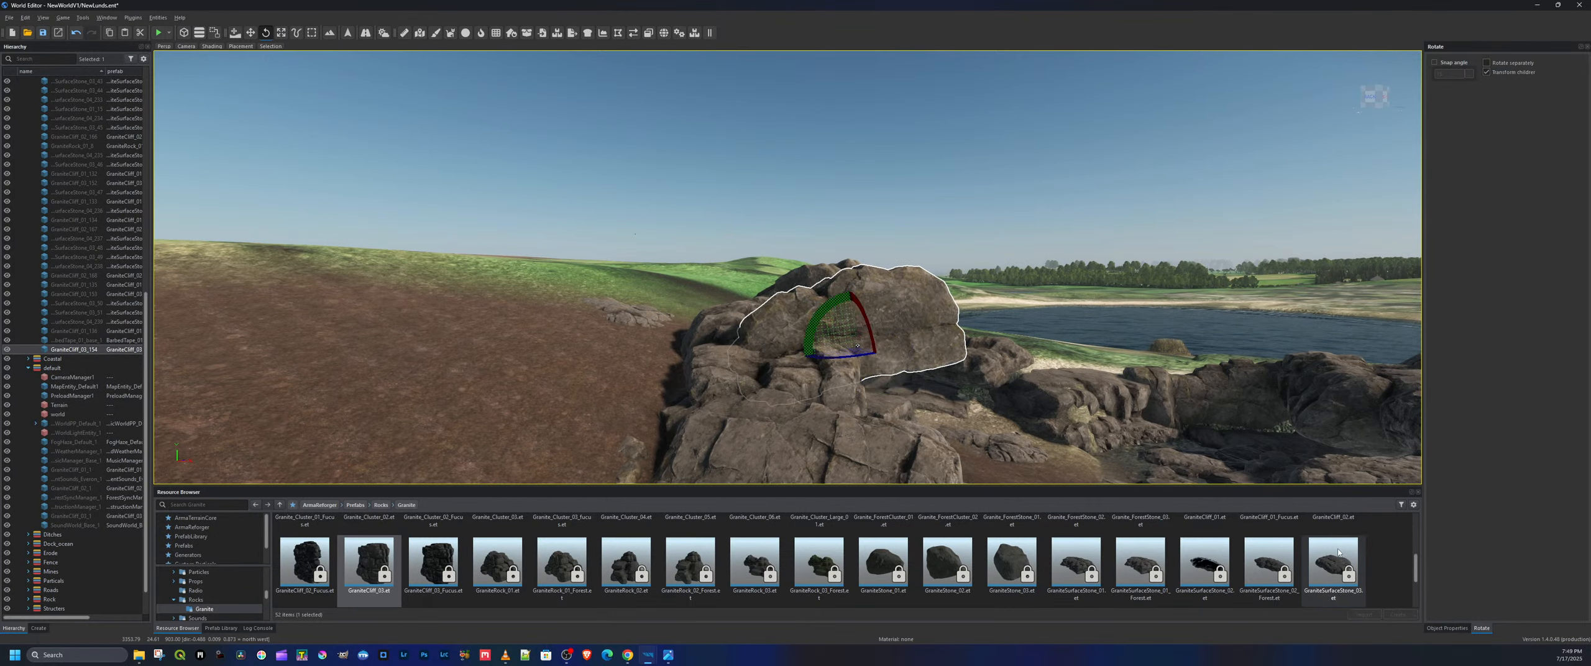
# Place the GraniteSurfaceStone_03.et prefab at the outer foot of the formation and tilt it against the slope
pyautogui.moveTo(1334, 563); pyautogui.dragTo(681, 413)
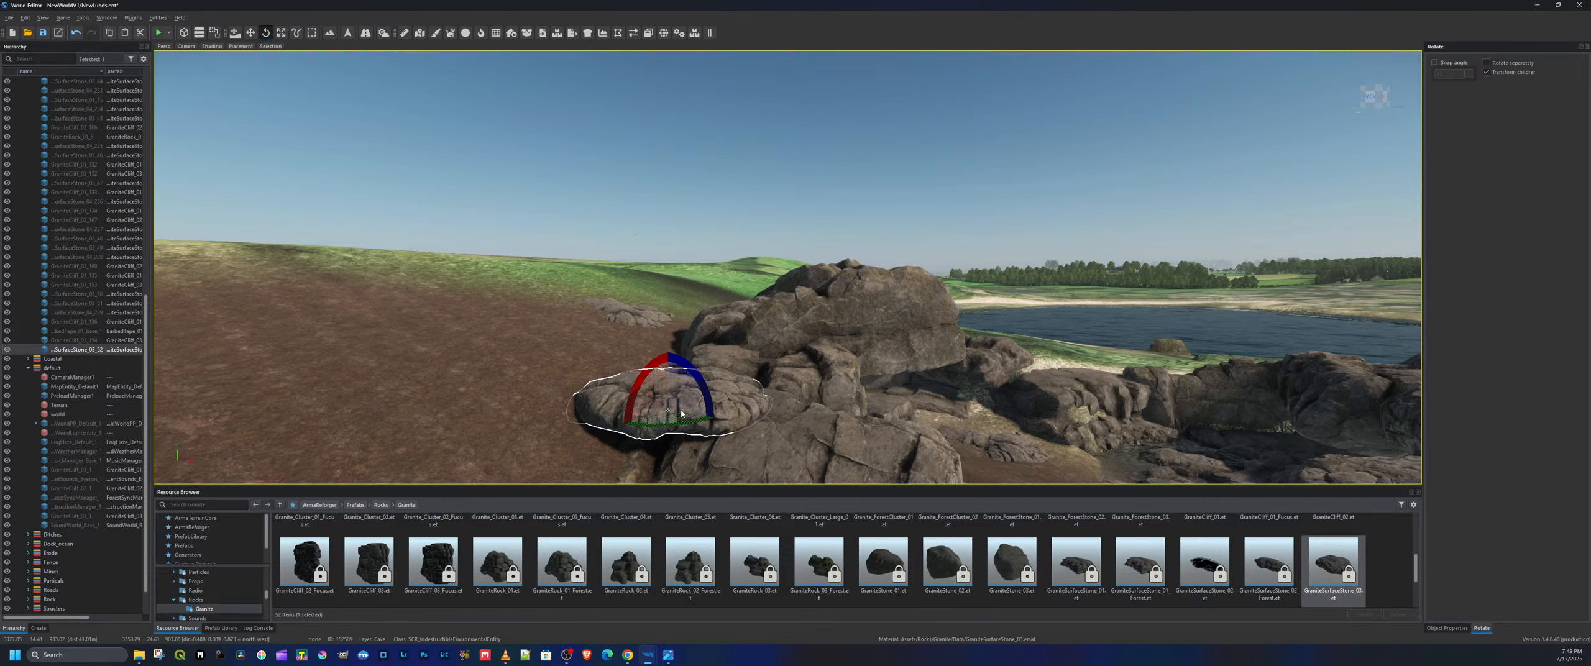
pyautogui.moveTo(655, 372); pyautogui.dragTo(630, 423)
pyautogui.press('a')
pyautogui.moveTo(631, 423); pyautogui.dragTo(870, 422, button='right')
pyautogui.moveTo(659, 398); pyautogui.dragTo(820, 428, button='right')
# Move the tilted surface stone against the outer cliff rocks so that it blends into the ground
pyautogui.press('w')
pyautogui.press('d')
pyautogui.moveTo(820, 428); pyautogui.dragTo(812, 339)
pyautogui.press('d')
pyautogui.moveTo(812, 339); pyautogui.dragTo(628, 265, button='right')
pyautogui.press('w')
pyautogui.moveTo(690, 333); pyautogui.dragTo(682, 338)
pyautogui.press('w')
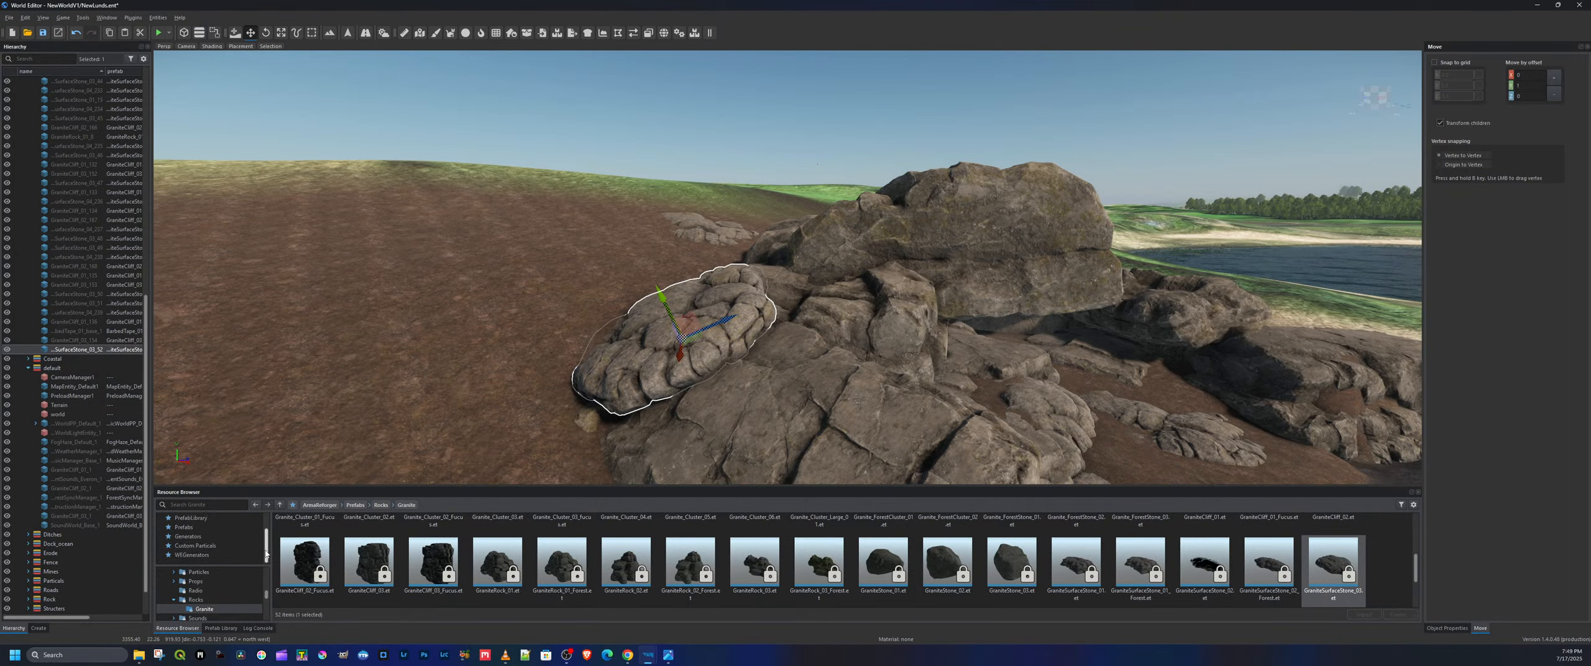
# Preview the L_Waterfall.ptc particle from Custom Particals on the slope beside the rocks and delete it
pyautogui.click(224, 547)
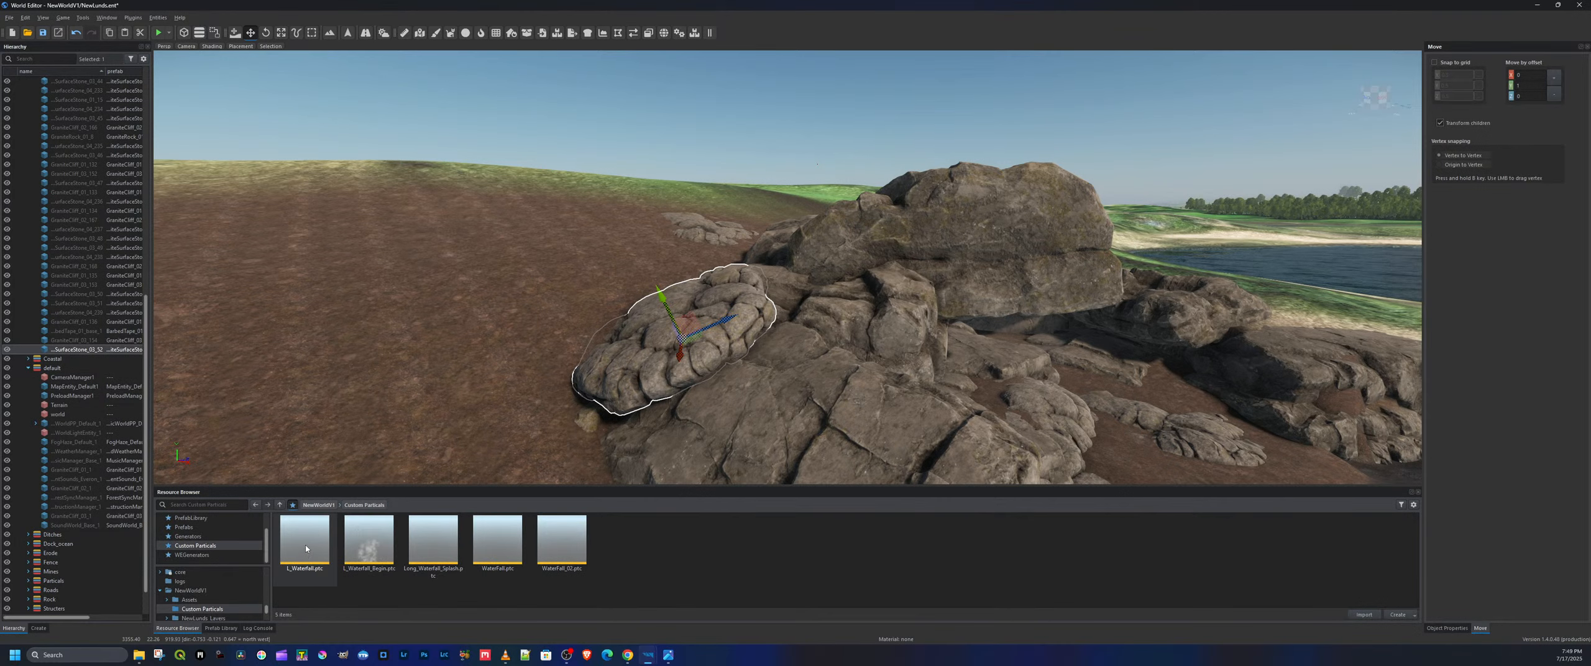
pyautogui.moveTo(305, 548); pyautogui.dragTo(514, 245)
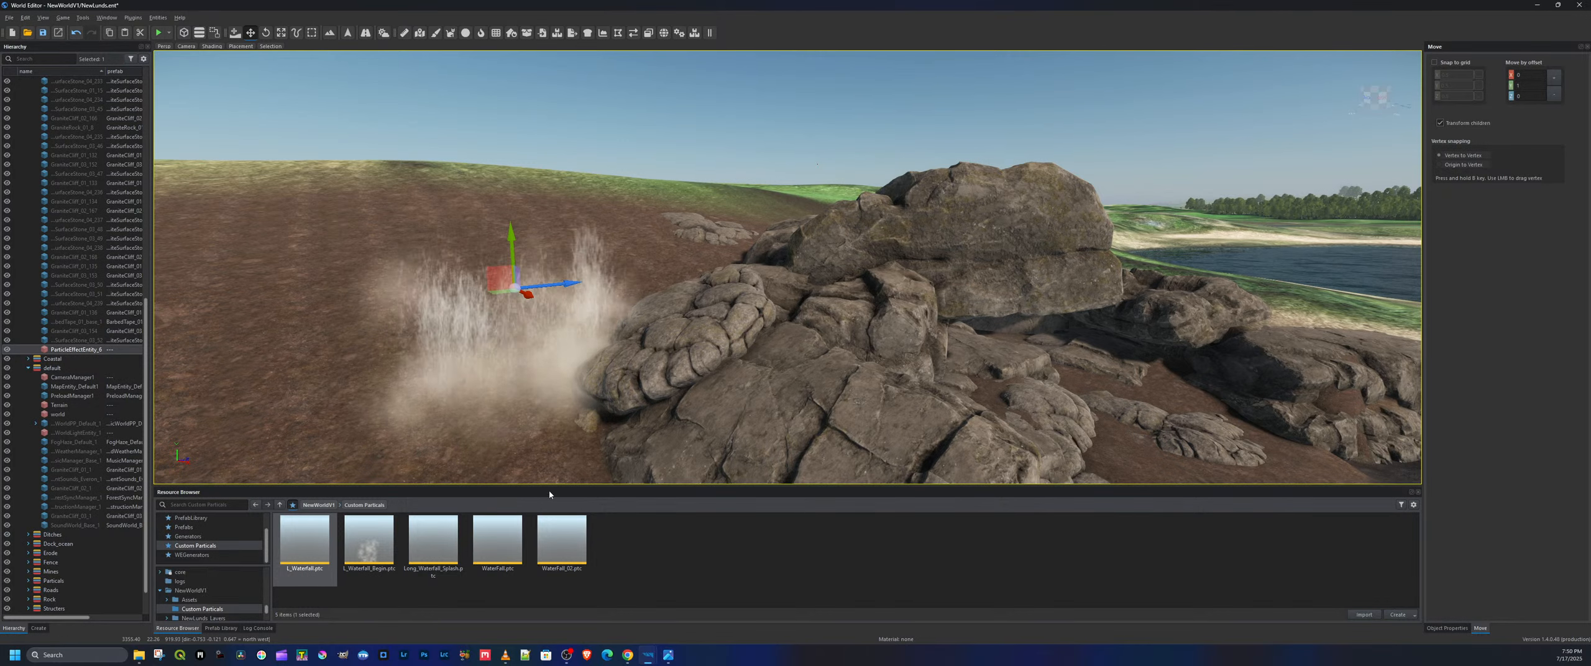
pyautogui.press('Delete')
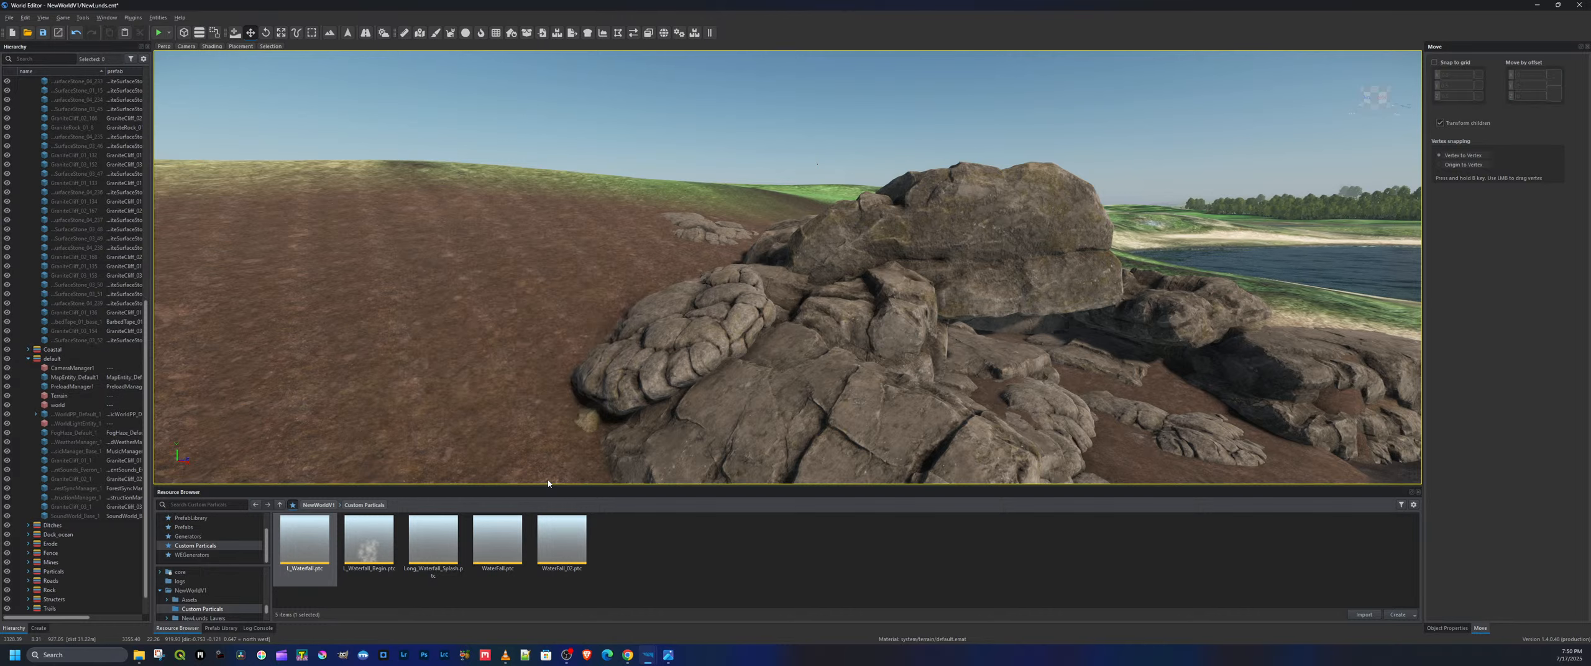
# Preview the WaterFall.ptc and WaterFall_02.ptc particles on the slope beside the rocks, deleting each one
pyautogui.click(504, 540)
pyautogui.moveTo(492, 539); pyautogui.dragTo(545, 225)
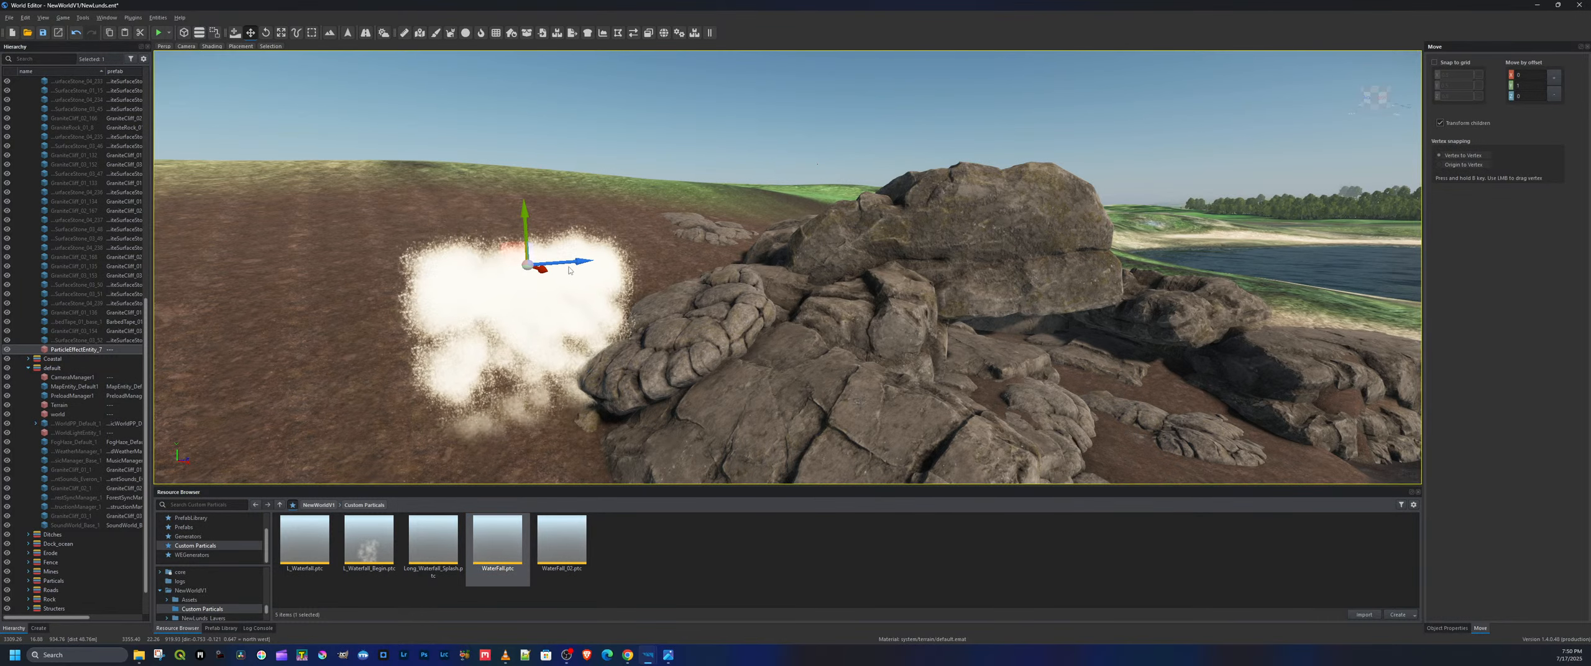
pyautogui.press('a')
pyautogui.moveTo(545, 225); pyautogui.dragTo(808, 262, button='right')
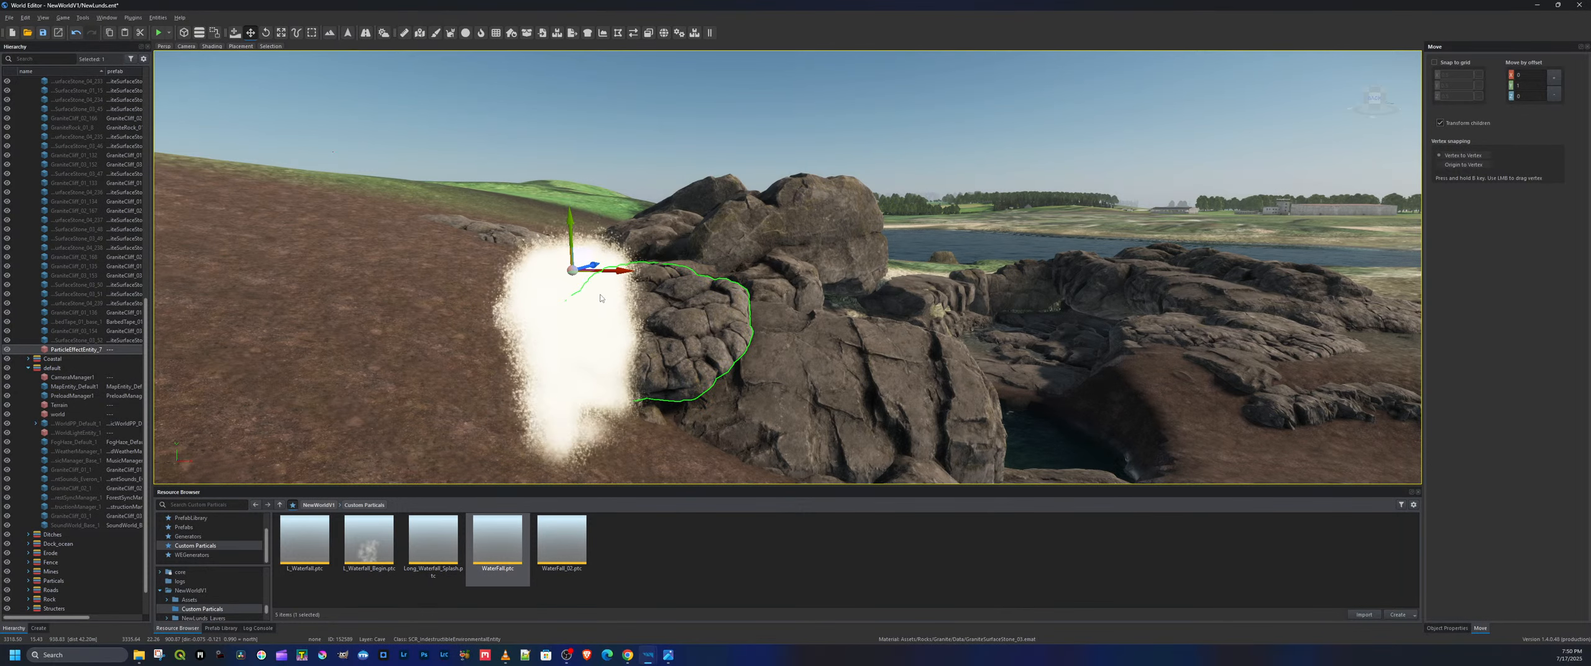
pyautogui.press('Delete')
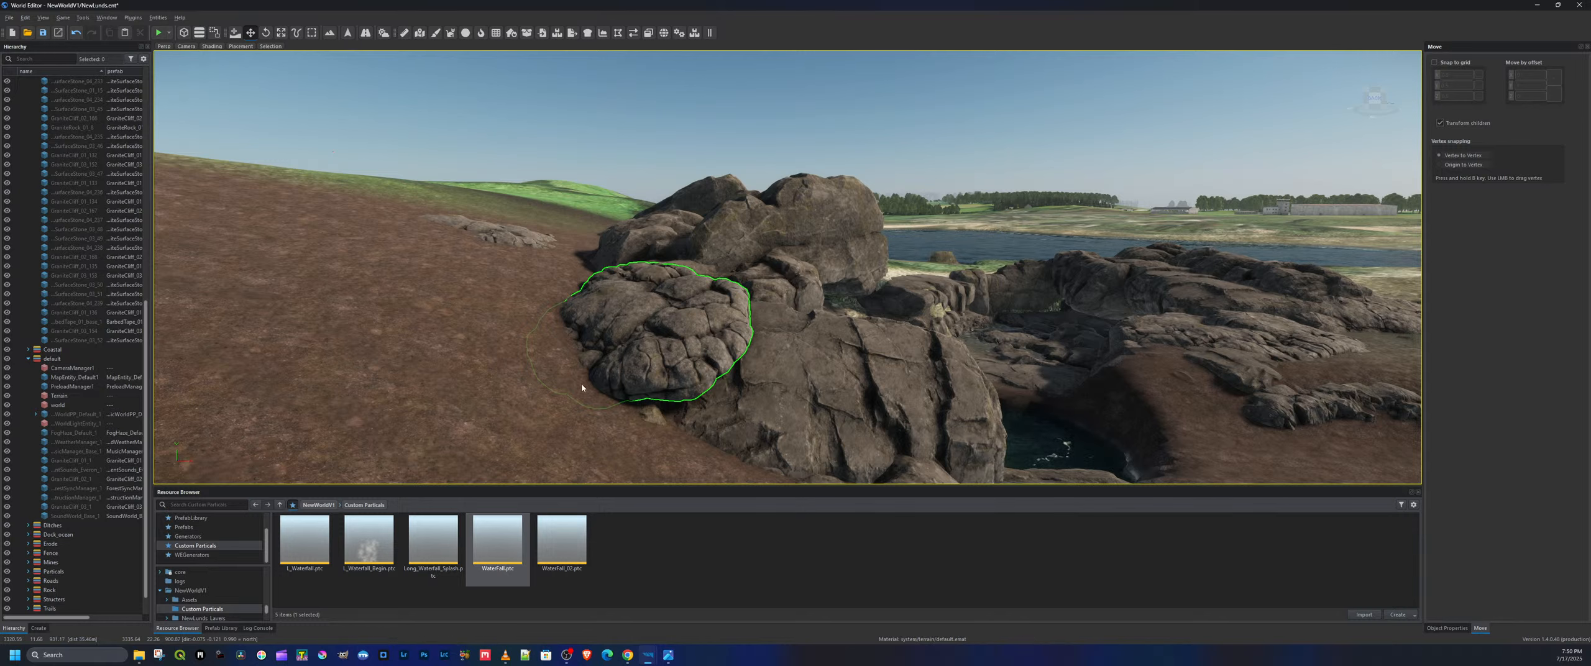
pyautogui.moveTo(559, 530); pyautogui.dragTo(528, 182)
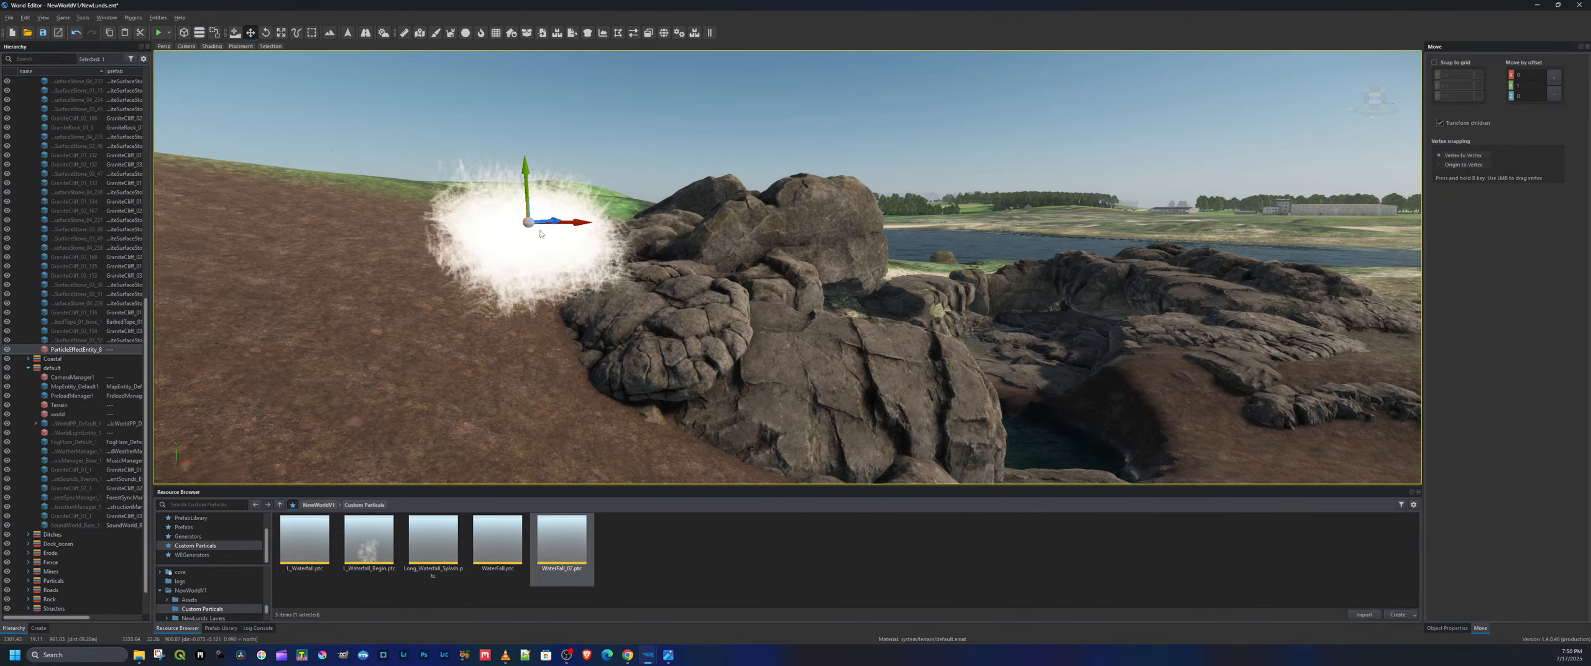
pyautogui.press('Delete')
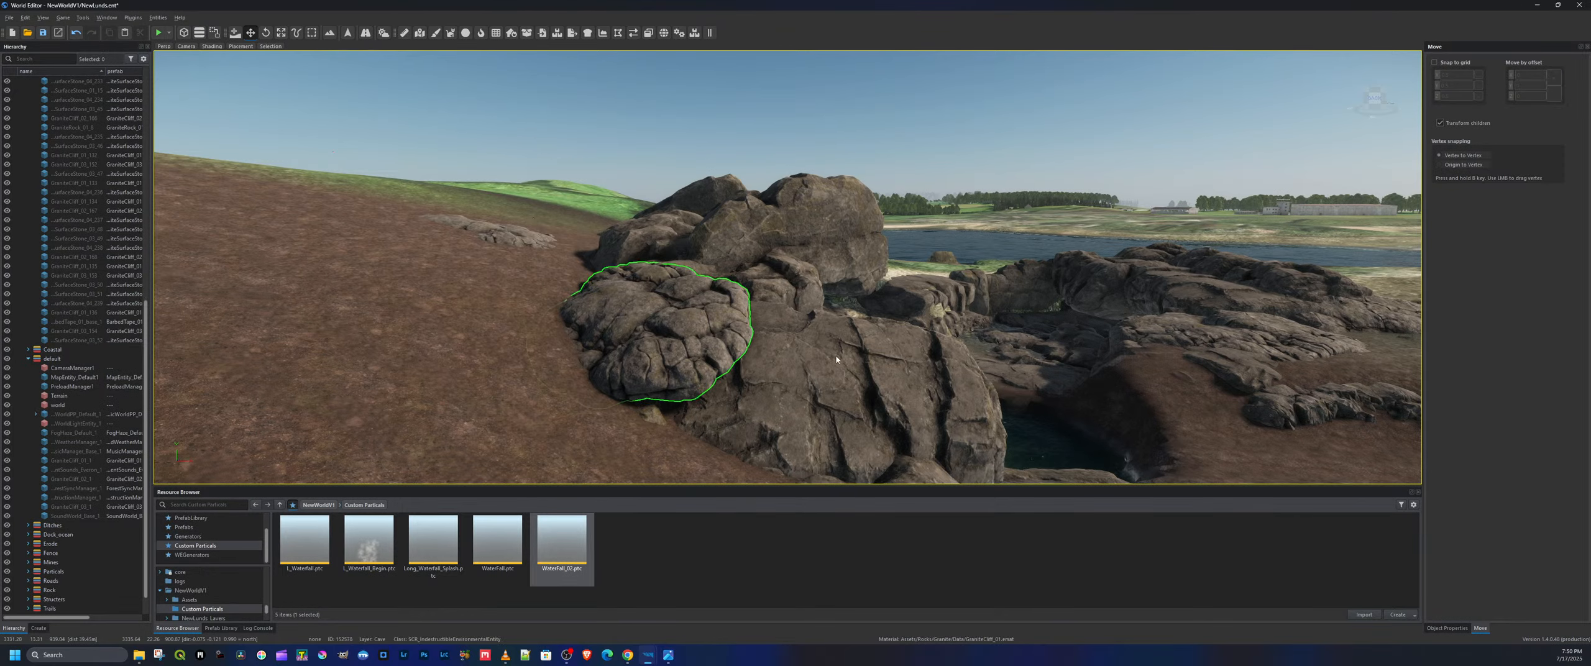
# Select the tilted surface stone at the formation's outer edge and nudge it slightly toward the cliff rocks
pyautogui.moveTo(864, 402); pyautogui.dragTo(864, 401, button='right')
pyautogui.moveTo(552, 310); pyautogui.dragTo(552, 310, button='right')
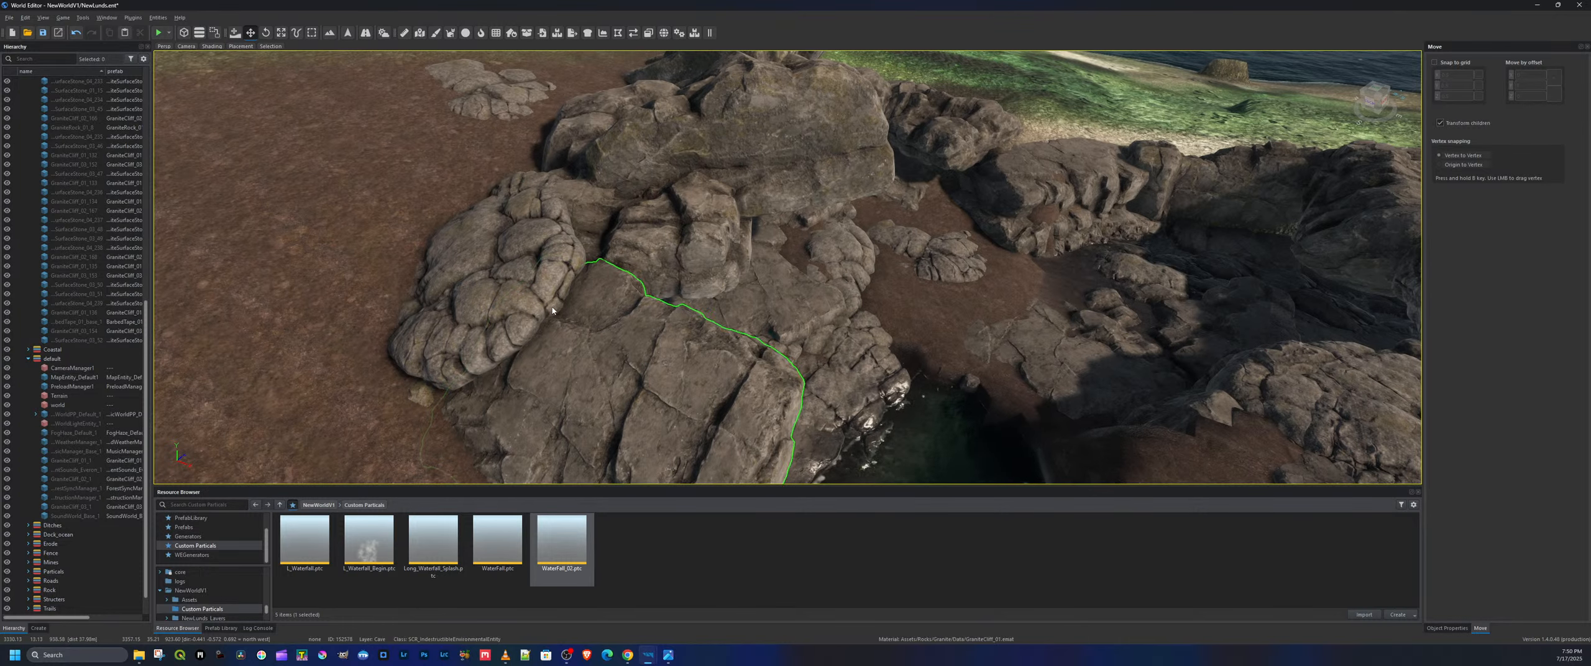
pyautogui.click(502, 297)
pyautogui.moveTo(468, 254); pyautogui.dragTo(482, 264)
# View the bare ground beside the flat rocks and reopen the Granite folder under the ArmaReforger rock prefabs
pyautogui.moveTo(523, 295); pyautogui.dragTo(524, 296, button='right')
pyautogui.moveTo(677, 349); pyautogui.dragTo(676, 349, button='right')
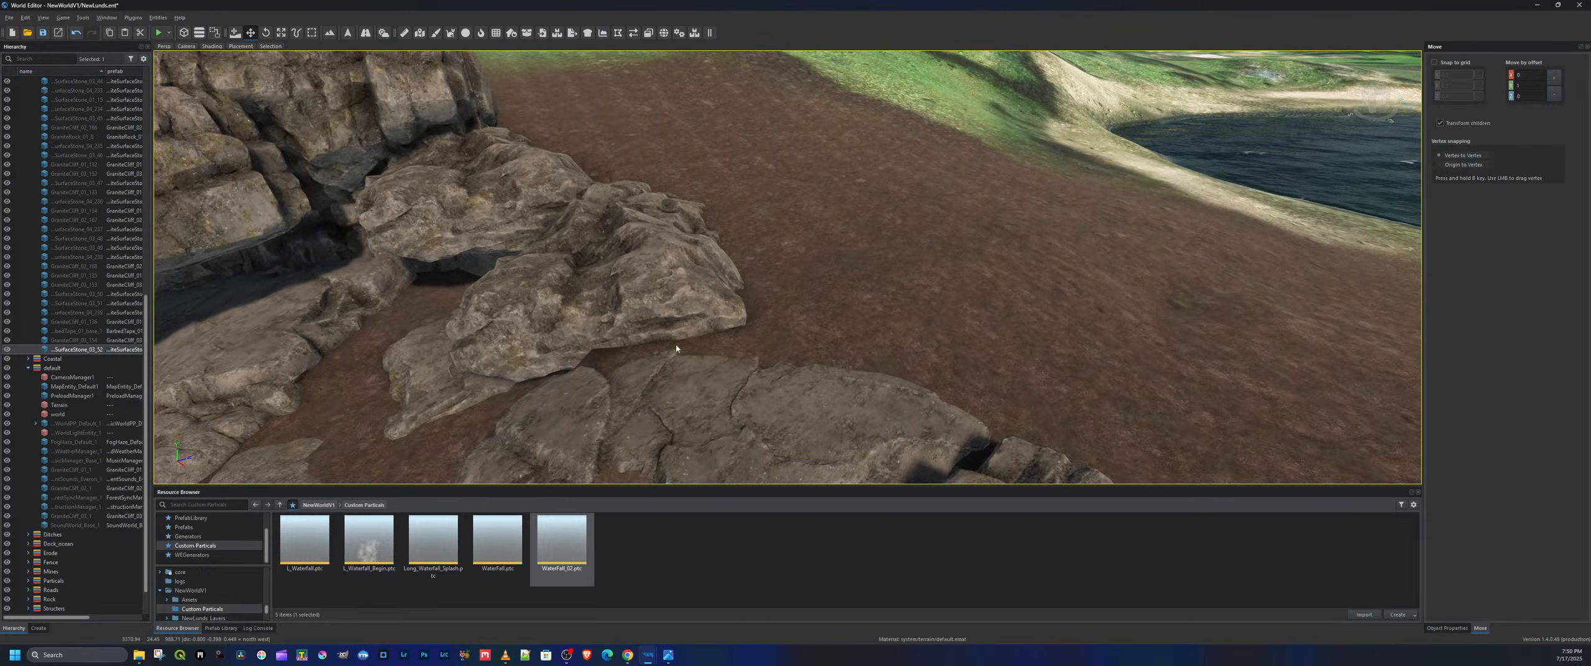
pyautogui.click(188, 536)
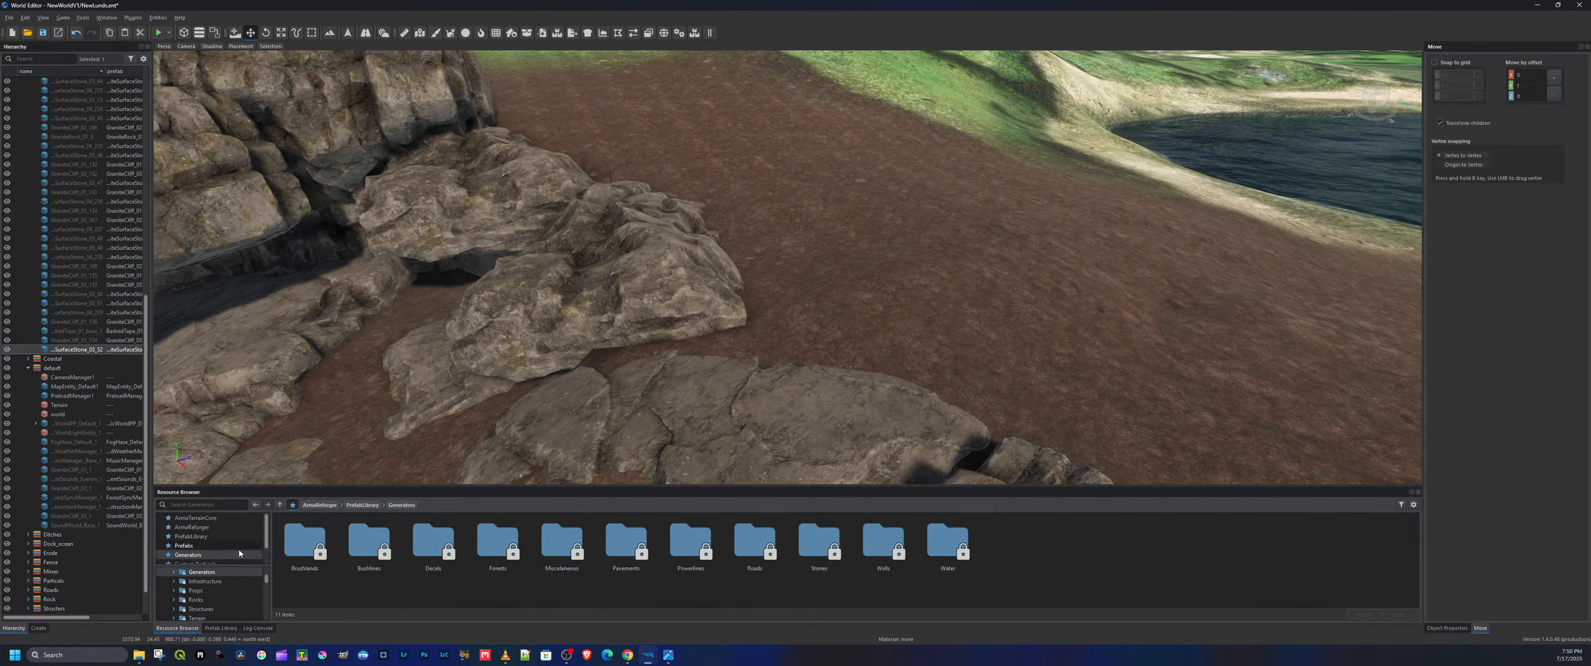
pyautogui.click(193, 527)
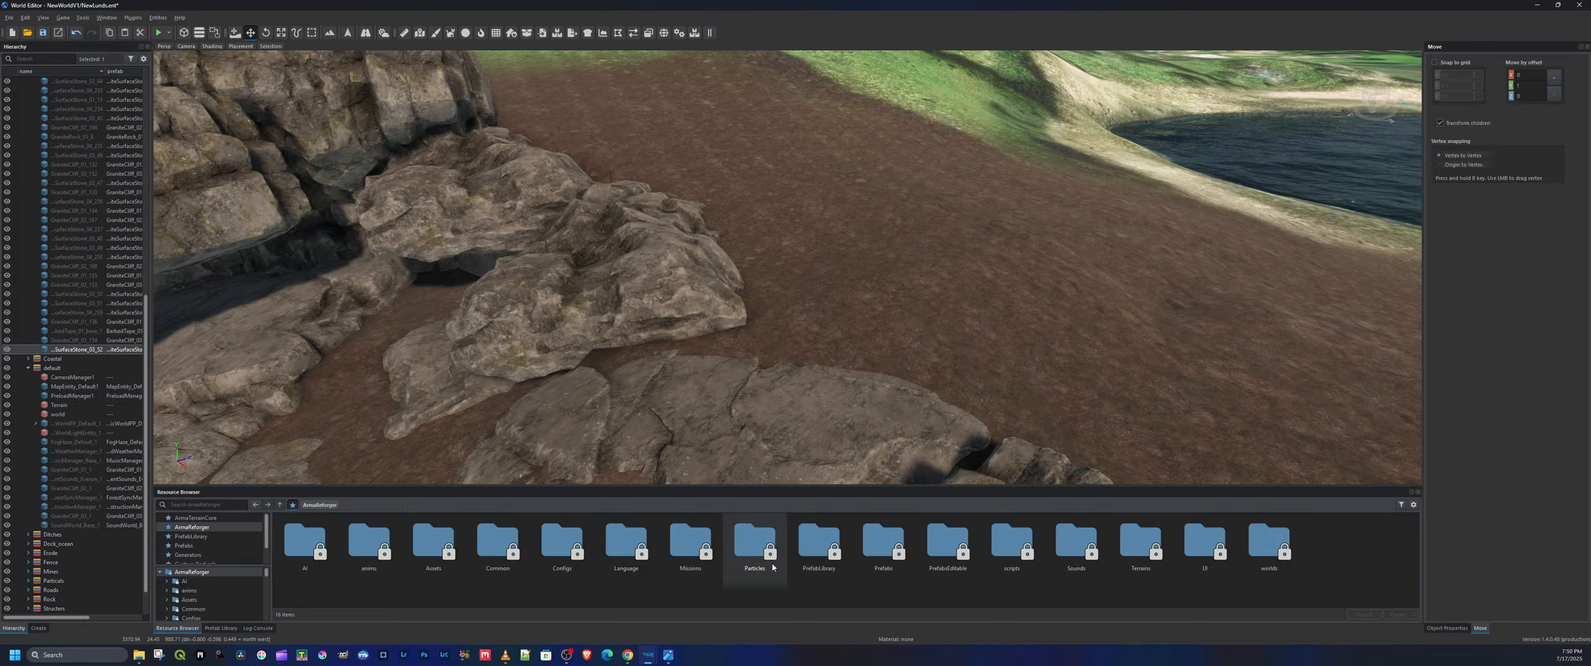
pyautogui.click(183, 545)
pyautogui.scroll(-1, 458, 583)
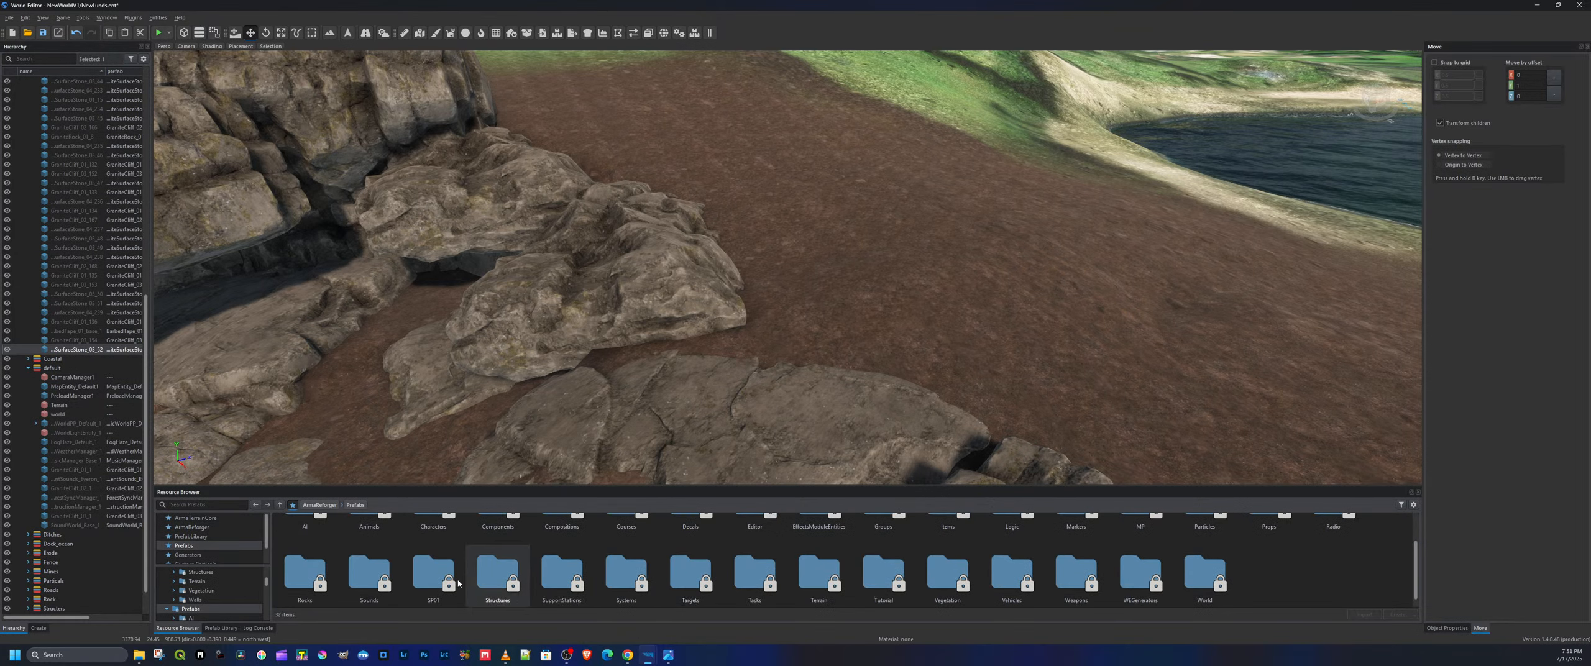
pyautogui.doubleClick(312, 585)
pyautogui.doubleClick(311, 557)
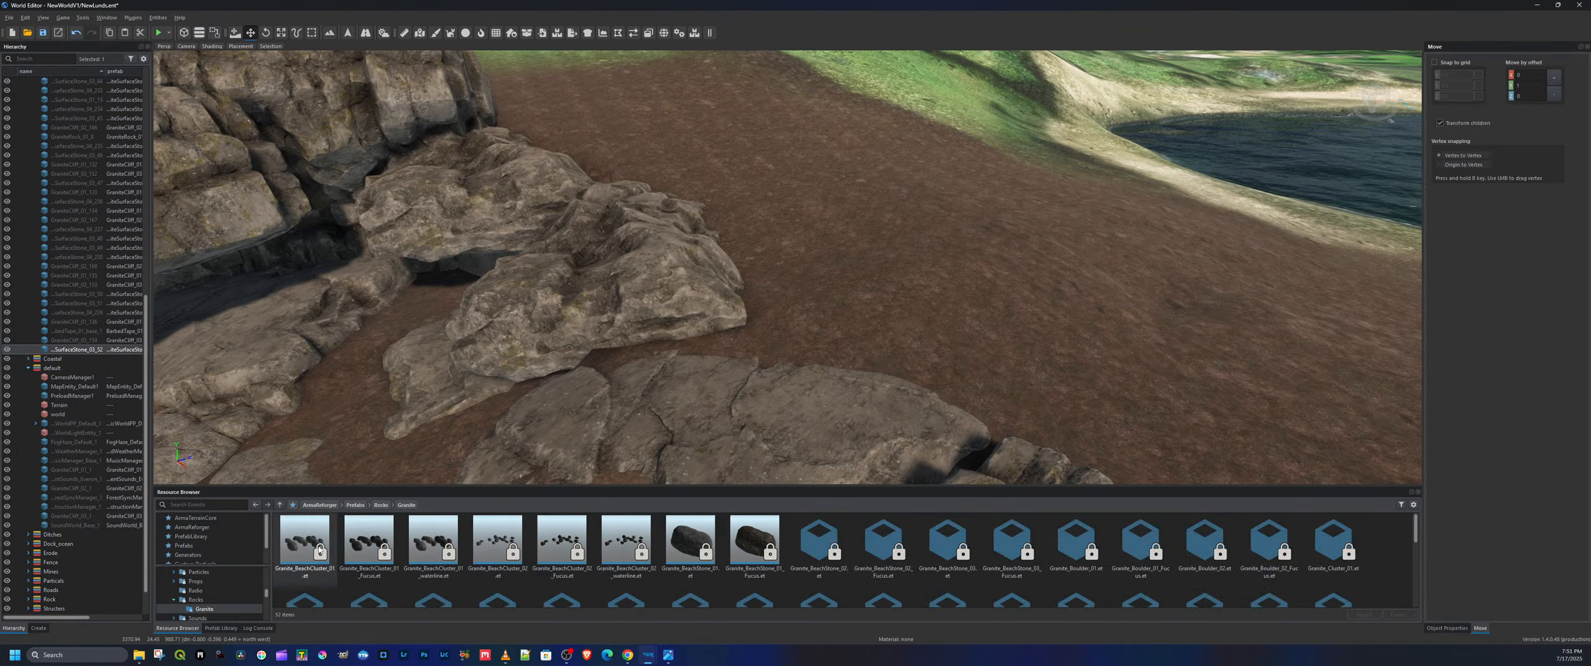
# Place a GraniteCliff_01 beside the flat rocks at the formation's outer edge, rotating and moving it to blend with the cliffs
pyautogui.scroll(-1, 995, 562)
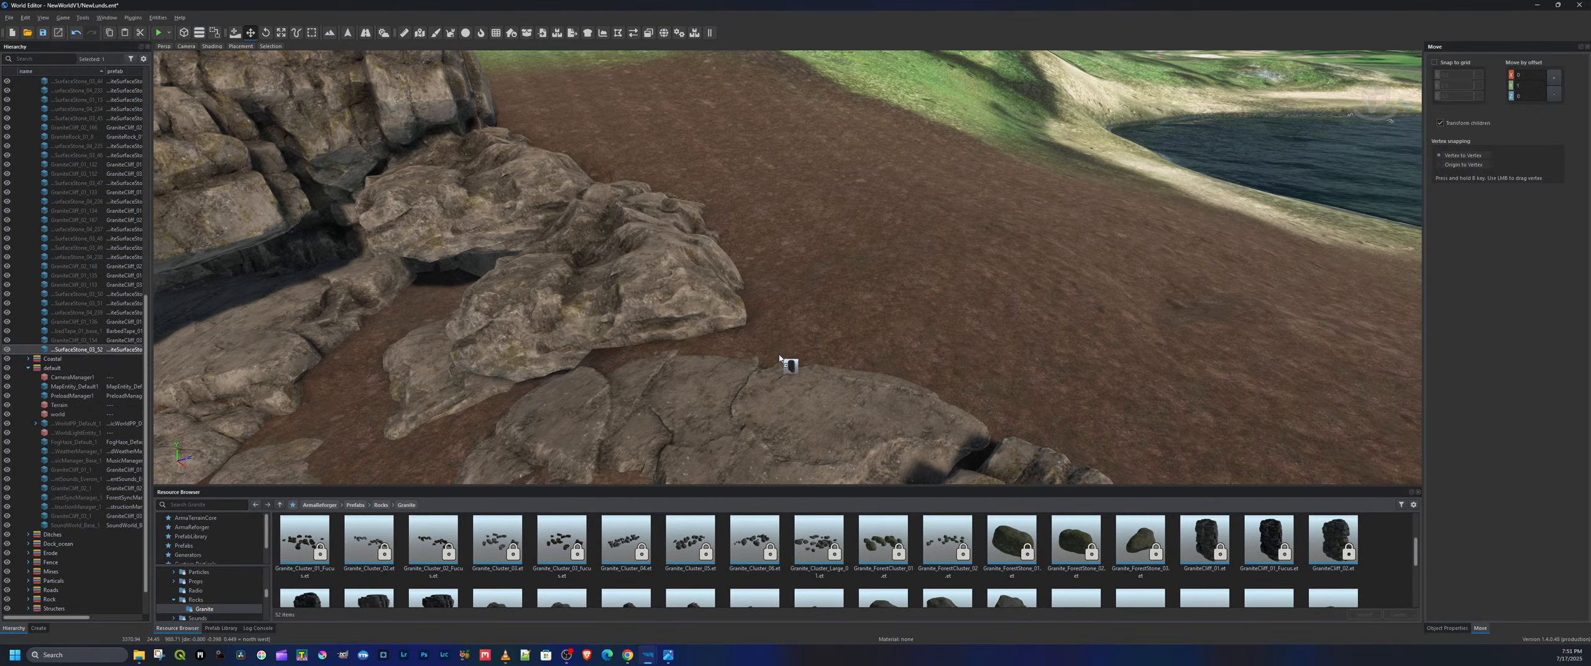
pyautogui.moveTo(779, 359); pyautogui.dragTo(537, 385)
pyautogui.press('e')
pyautogui.press('w')
pyautogui.press('e')
pyautogui.press('w')
pyautogui.press('e')
pyautogui.press('w')
pyautogui.press('d')
pyautogui.moveTo(528, 415); pyautogui.dragTo(999, 246, button='right')
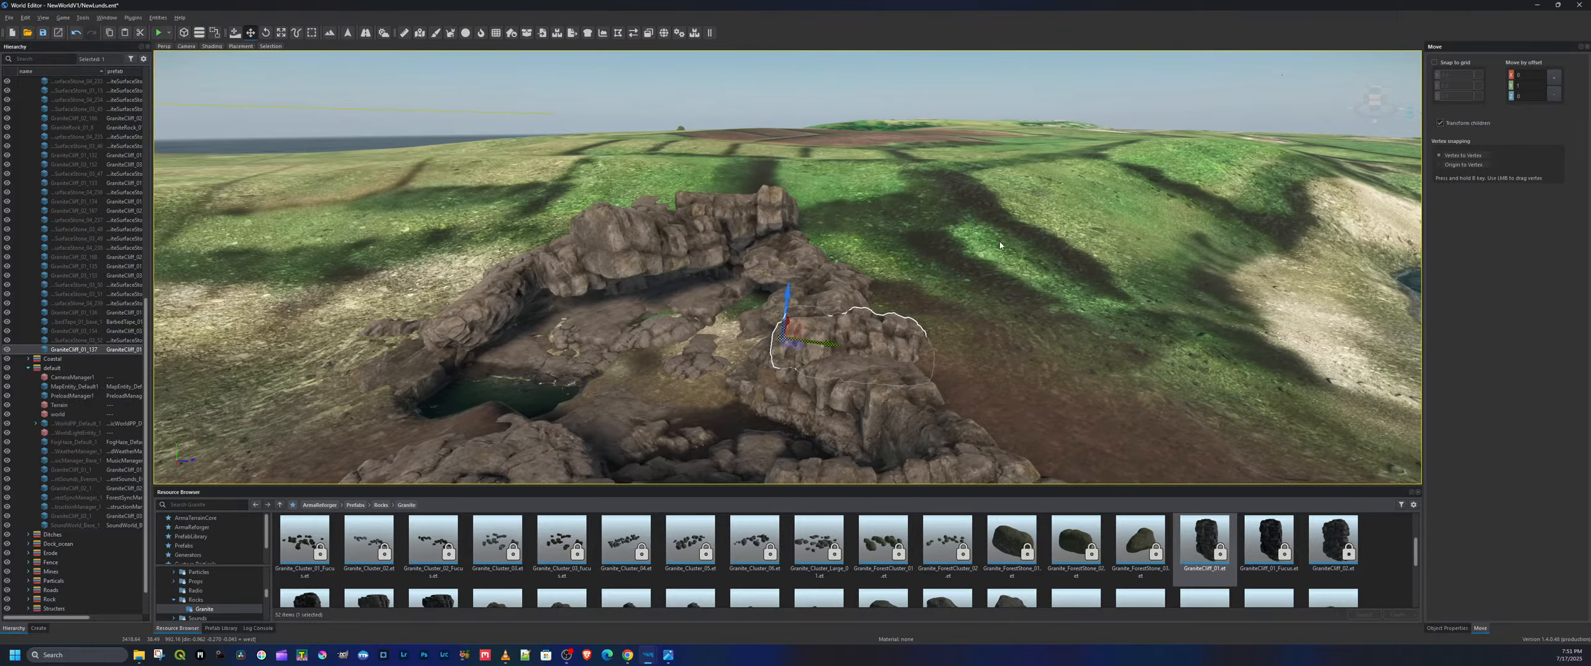
pyautogui.moveTo(809, 208); pyautogui.dragTo(823, 223, button='right')
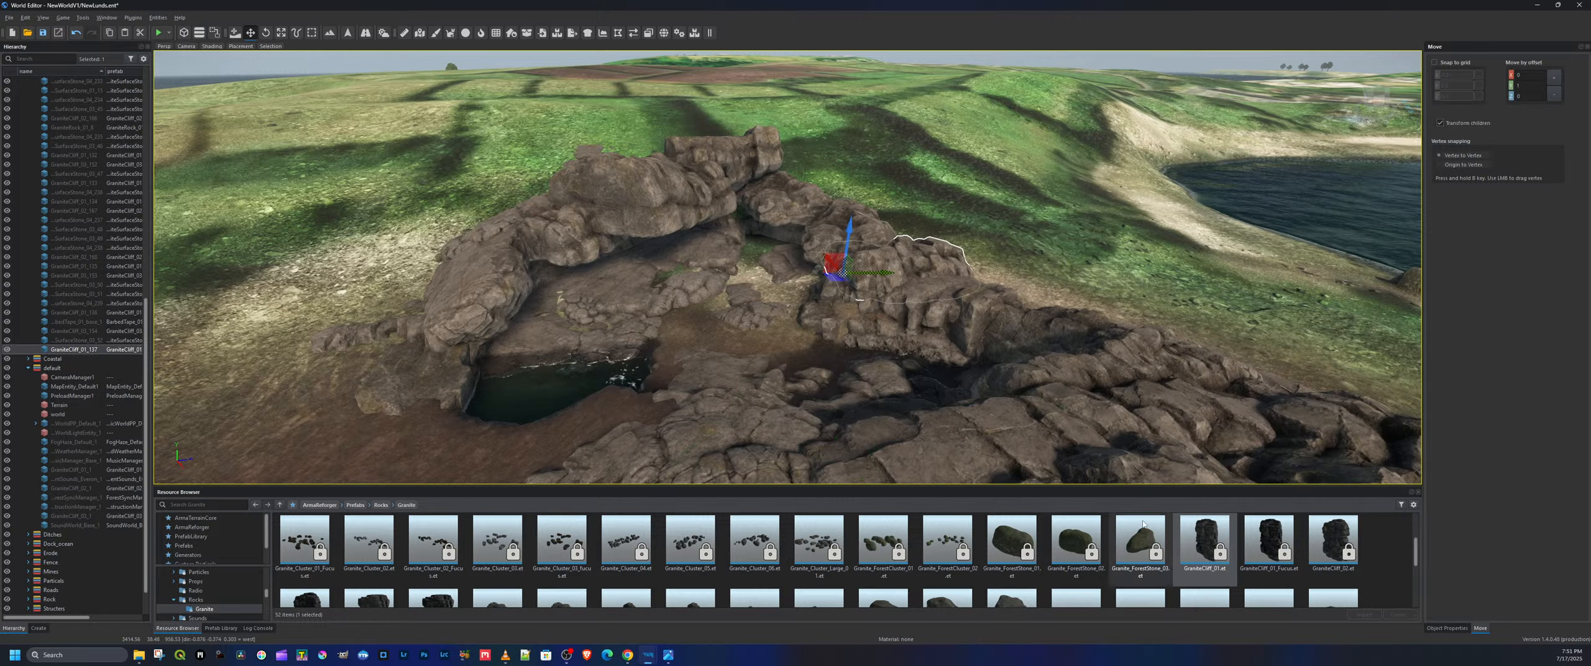
# Place a GraniteCliff_02 at the near end of the pool and rotate it onto its side
pyautogui.click(1342, 546)
pyautogui.moveTo(460, 429); pyautogui.dragTo(444, 432)
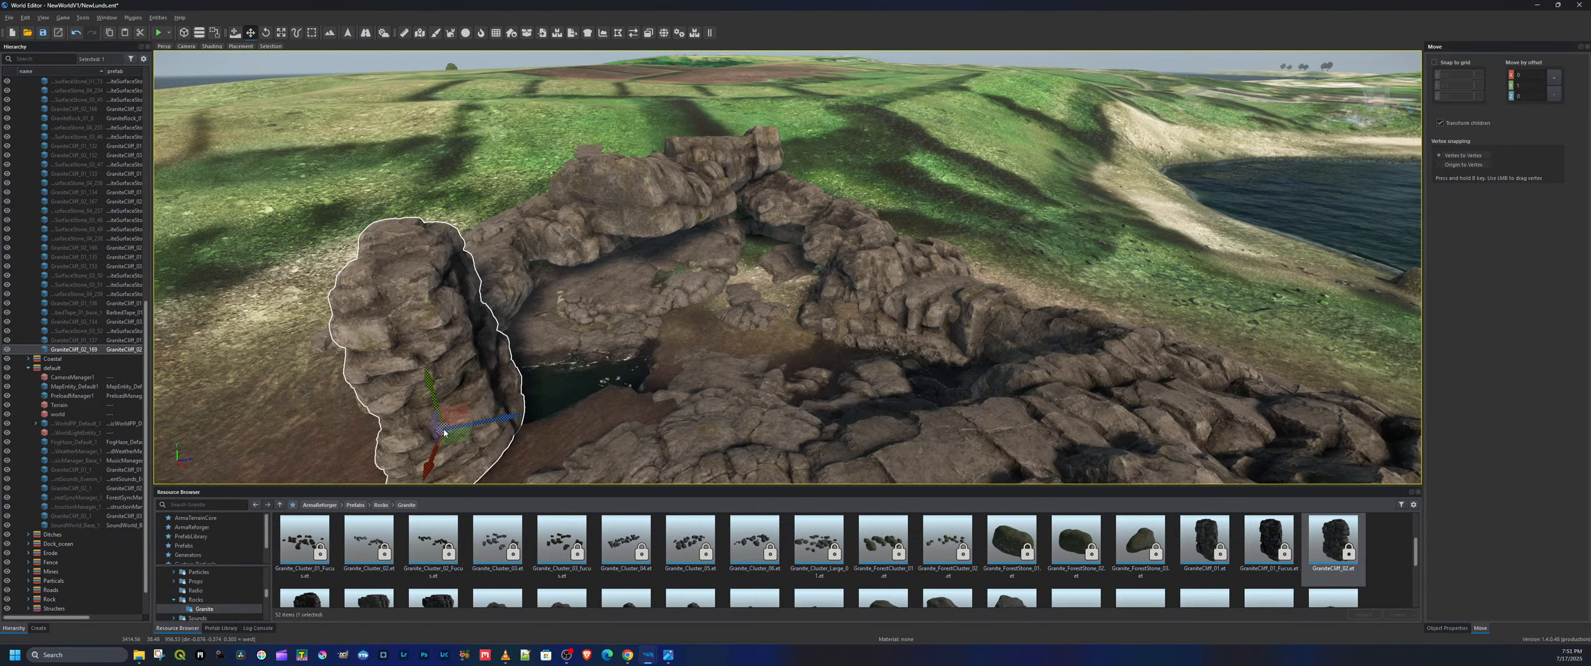
pyautogui.press('e')
pyautogui.moveTo(434, 389); pyautogui.dragTo(401, 375)
pyautogui.scroll(-3, 402, 375)
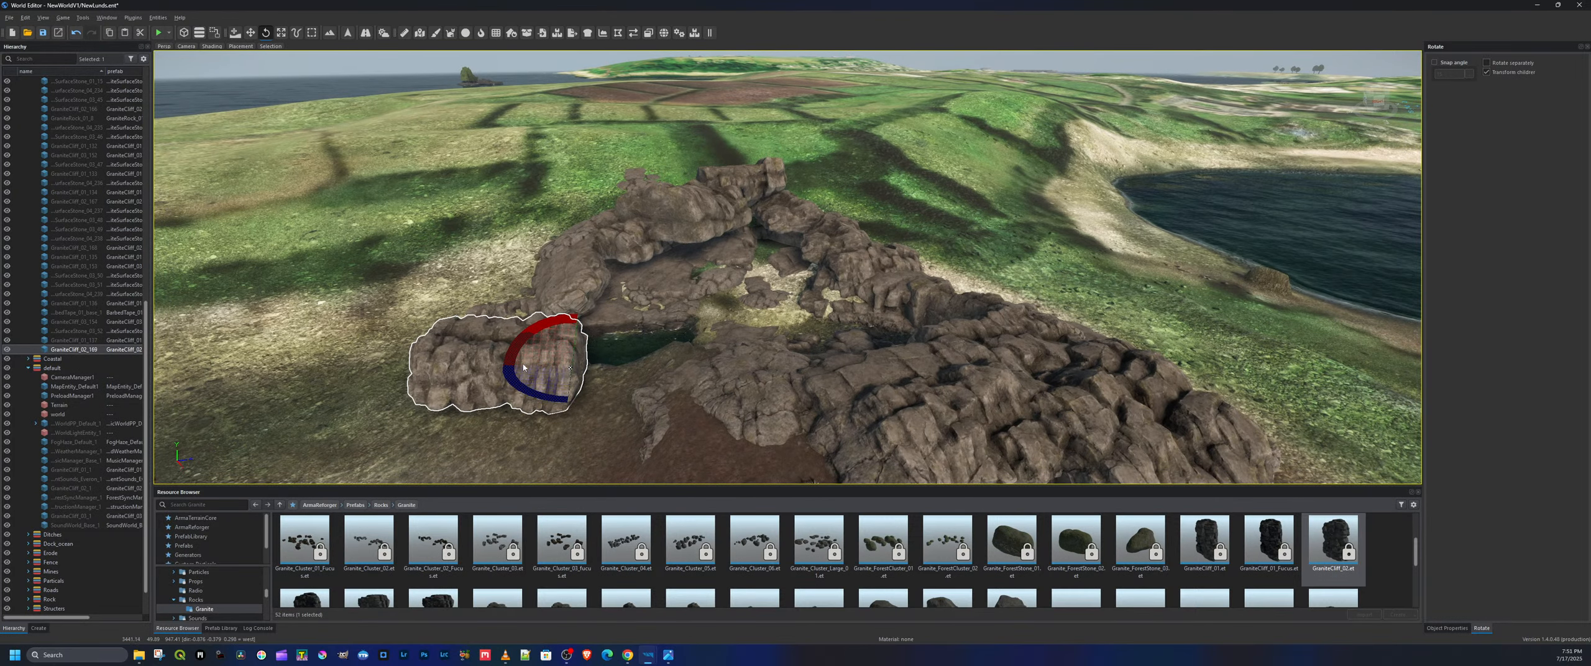
pyautogui.press('w')
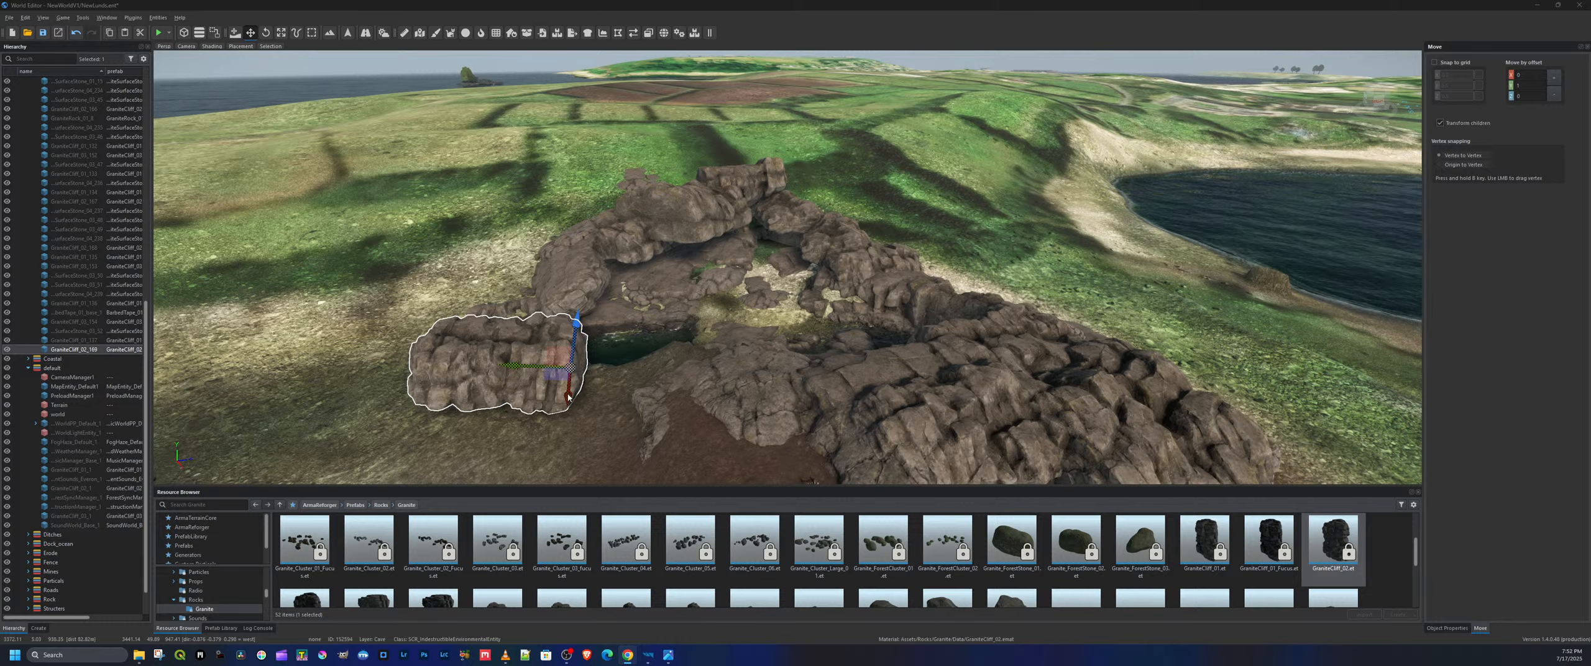
# Slide the toppled GraniteCliff_02 toward the pool and adjust its position and rotation against the existing rock wall
pyautogui.click(554, 376)
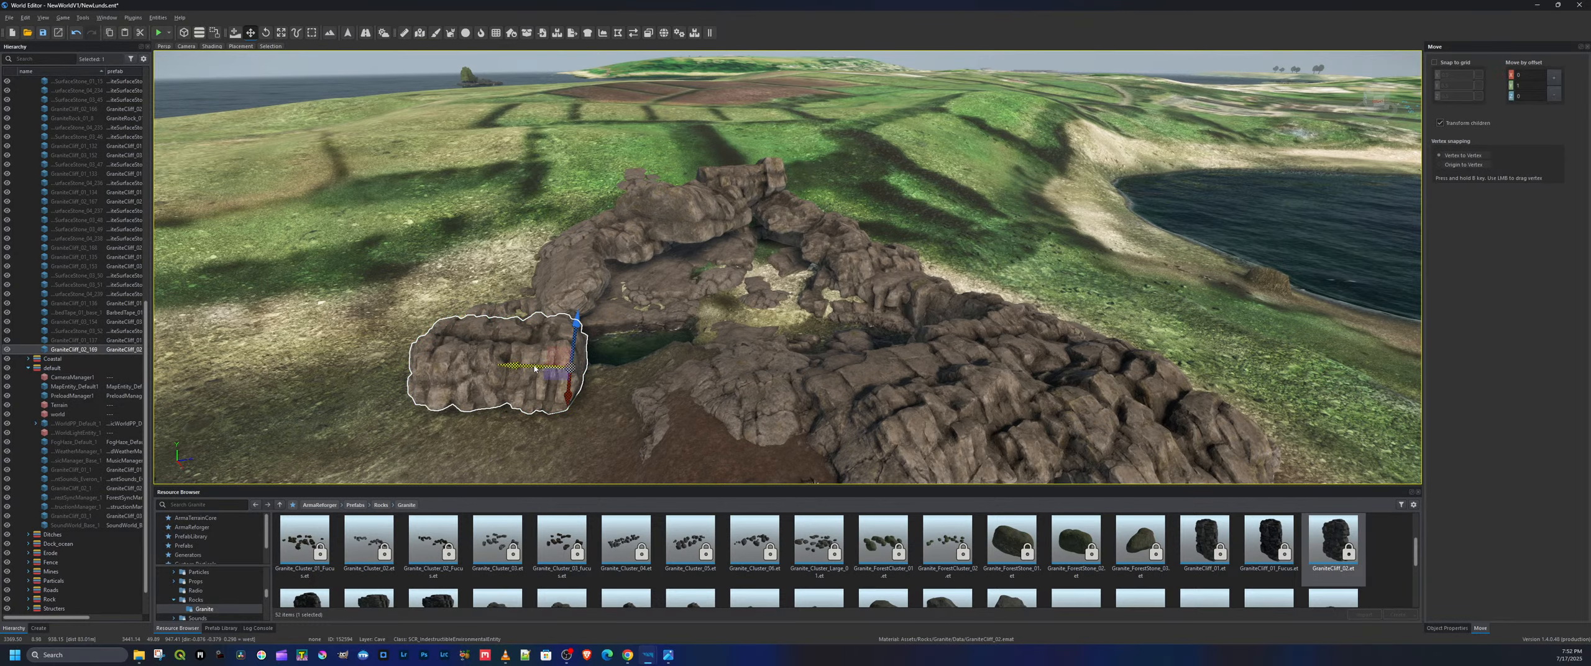
pyautogui.moveTo(534, 369); pyautogui.dragTo(616, 371)
pyautogui.press('d')
pyautogui.moveTo(616, 370); pyautogui.dragTo(485, 368, button='right')
pyautogui.press('w')
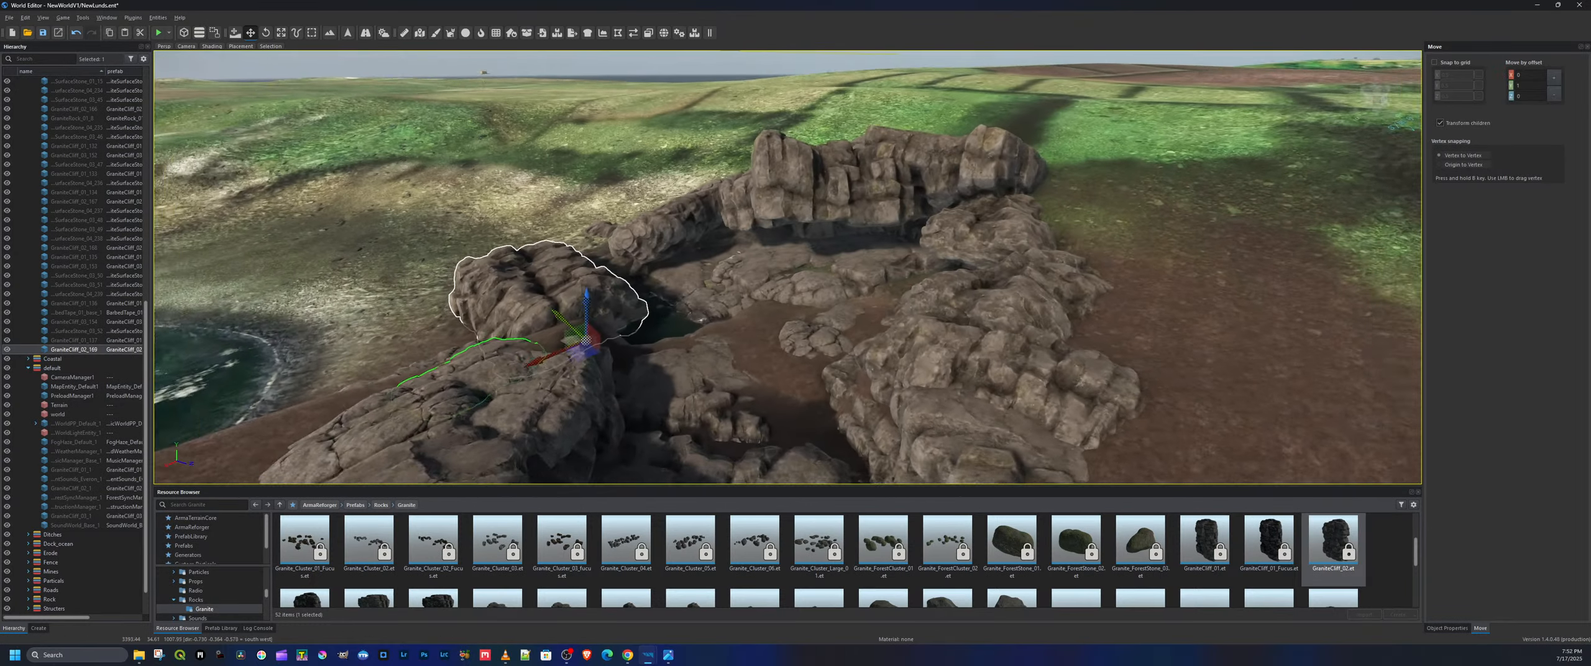
pyautogui.moveTo(555, 331); pyautogui.dragTo(557, 330, button='right')
pyautogui.moveTo(558, 323)
pyautogui.mouseDown()
pyautogui.moveTo(539, 285)
pyautogui.moveTo(528, 301)
pyautogui.moveTo(505, 279)
pyautogui.moveTo(557, 301)
pyautogui.mouseUp()
pyautogui.press('e')
pyautogui.press('w')
# Shift the toppled cliff along the rock wall so that it overhangs the pool's edge
pyautogui.moveTo(557, 301); pyautogui.dragTo(746, 317, button='right')
pyautogui.press('a')
pyautogui.press('w')
pyautogui.moveTo(736, 204); pyautogui.dragTo(579, 206)
pyautogui.press('d')
pyautogui.moveTo(579, 206); pyautogui.dragTo(510, 205, button='right')
pyautogui.press('s')
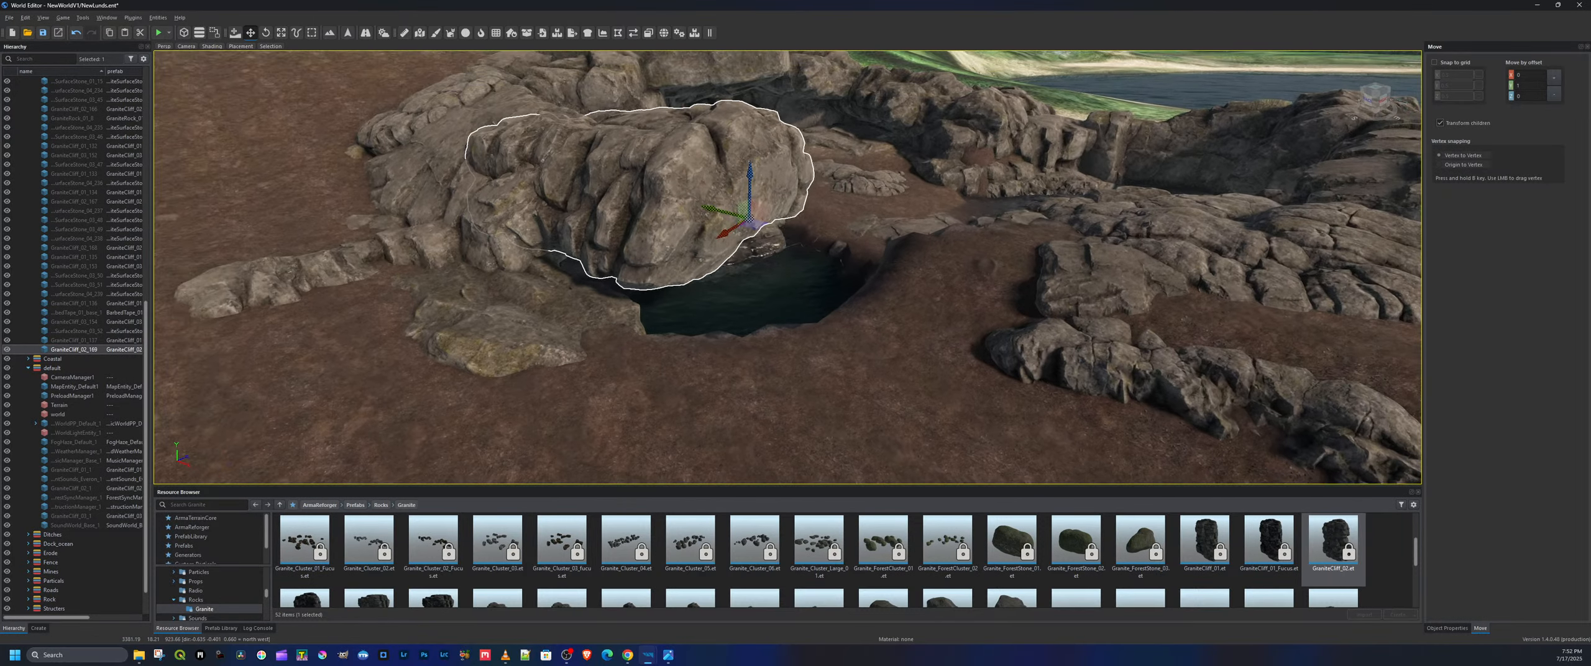
# Place a GraniteSurfaceStone_04 on the pool bank below the overhanging cliff and inspect the fit from the water
pyautogui.scroll(-1, 1334, 566)
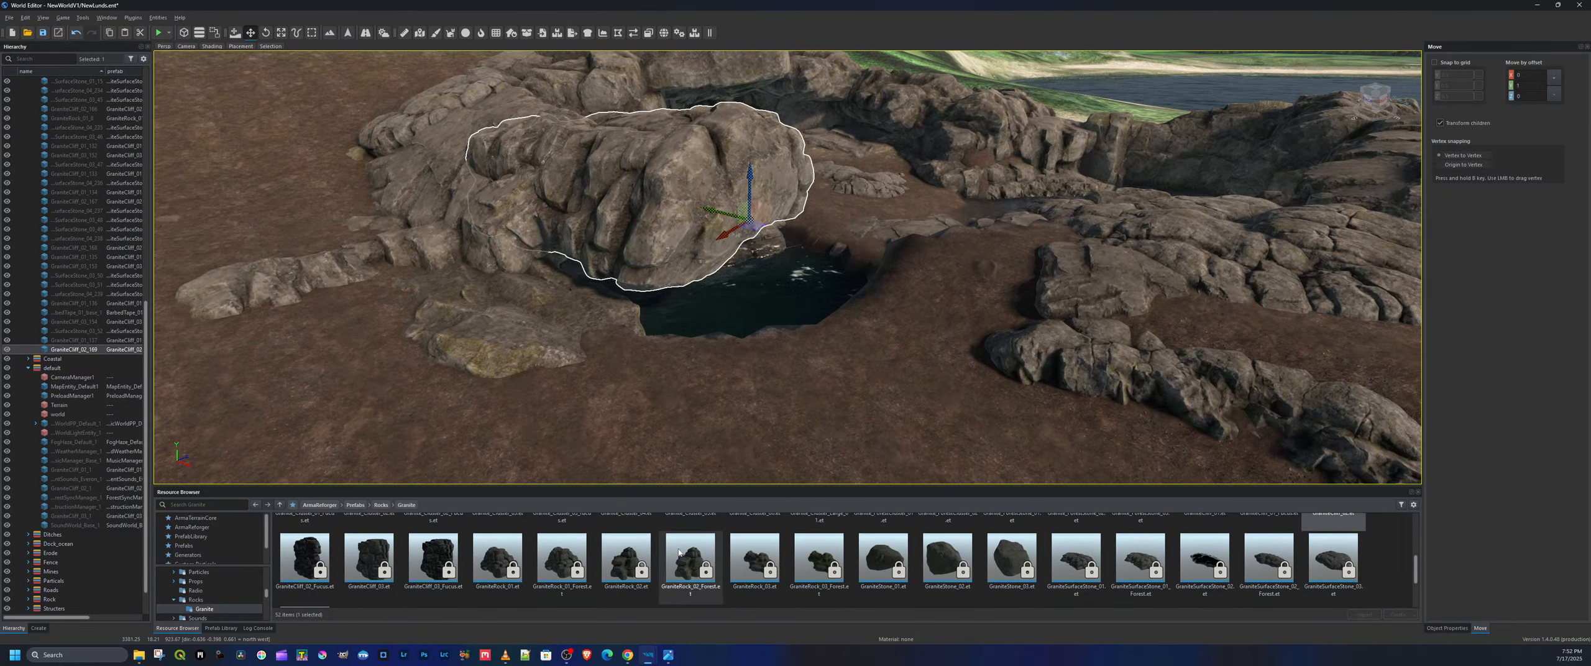
pyautogui.scroll(-1, 689, 559)
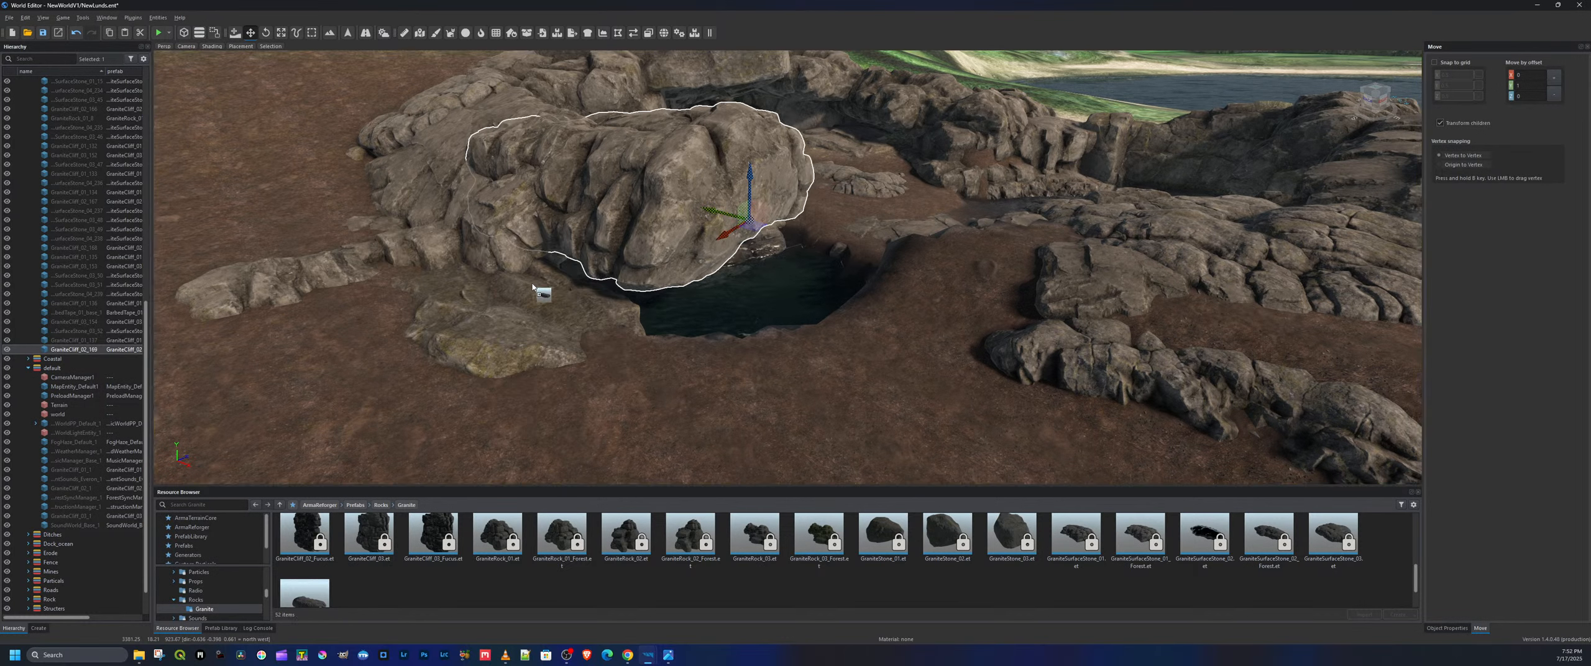
pyautogui.moveTo(533, 287); pyautogui.dragTo(537, 292)
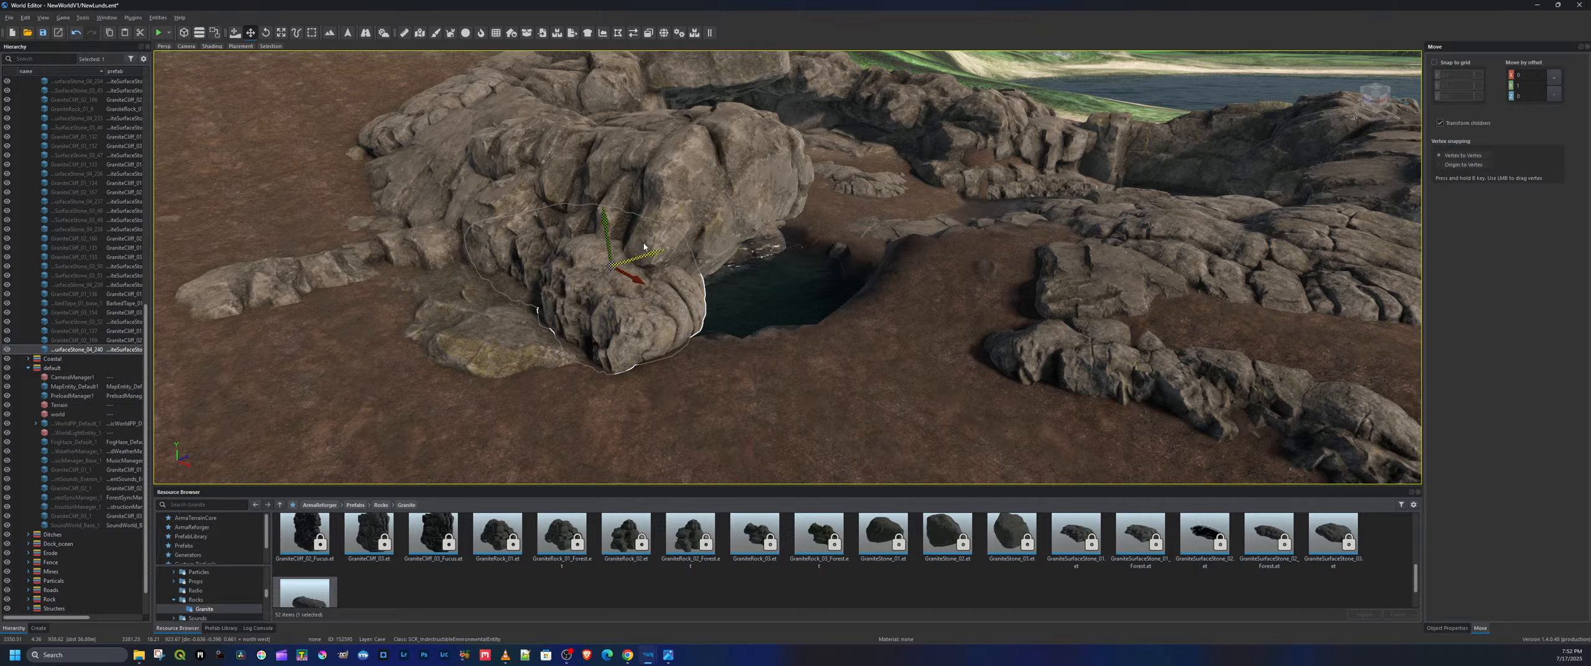
pyautogui.press('w')
pyautogui.moveTo(800, 322); pyautogui.dragTo(1156, 305, button='right')
pyautogui.press('w')
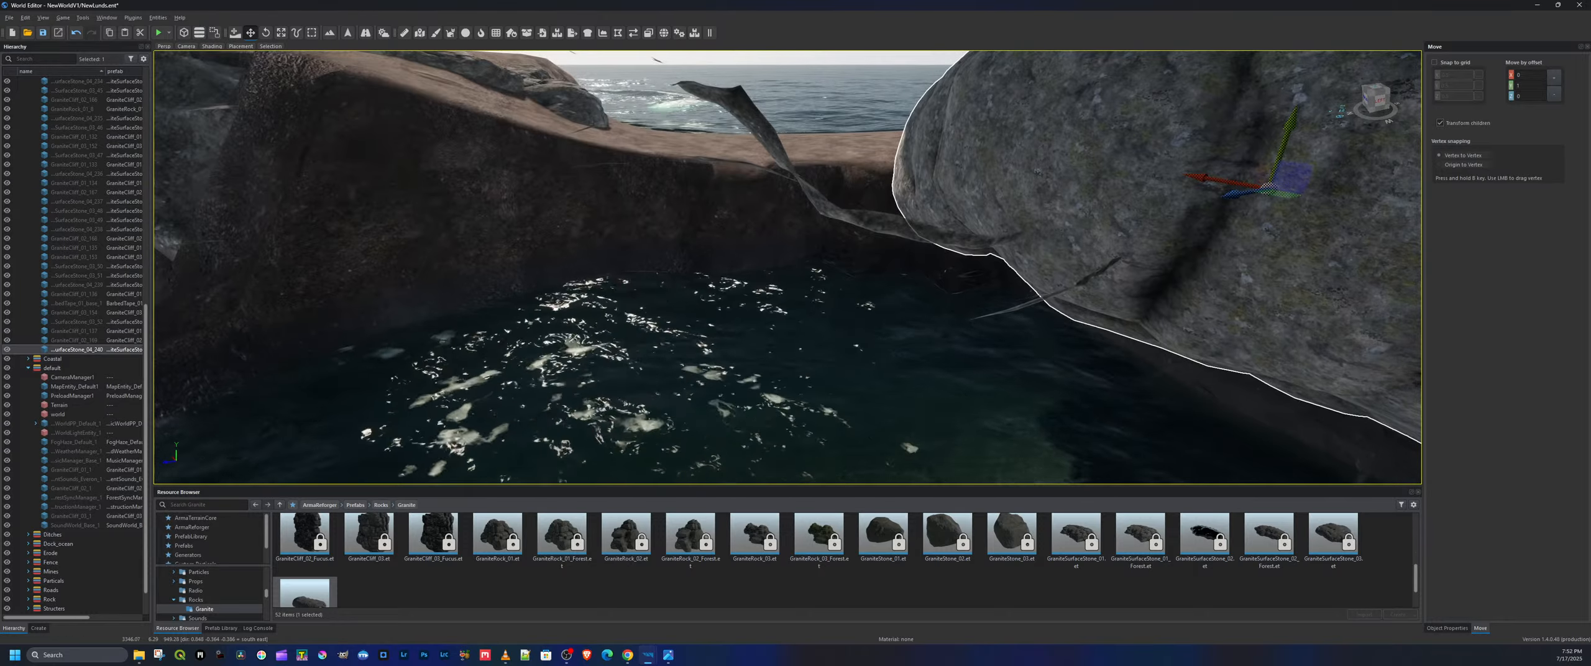
# Place a GraniteSurfaceStone_03 in the pool, sink it below the water and move it toward the overhanging stone
pyautogui.click(1331, 540)
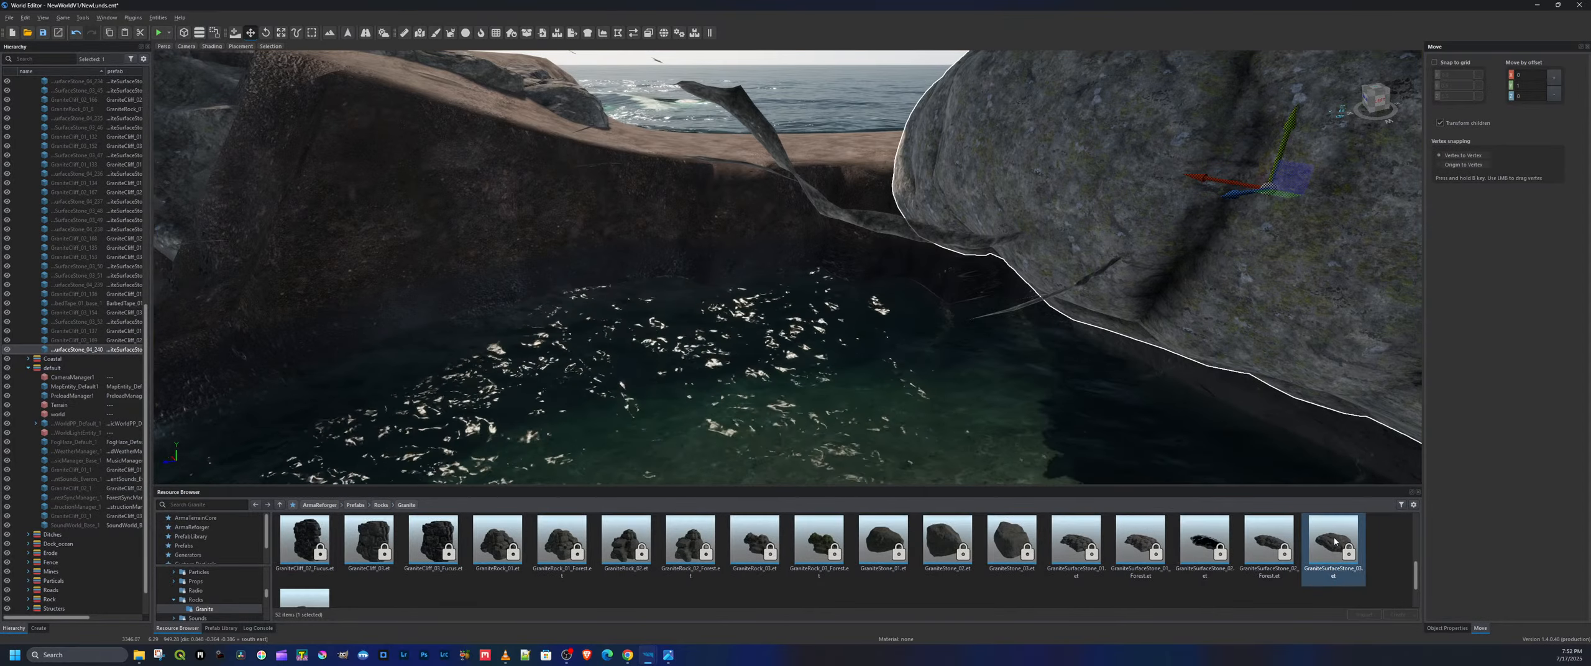
pyautogui.moveTo(849, 473); pyautogui.dragTo(846, 463)
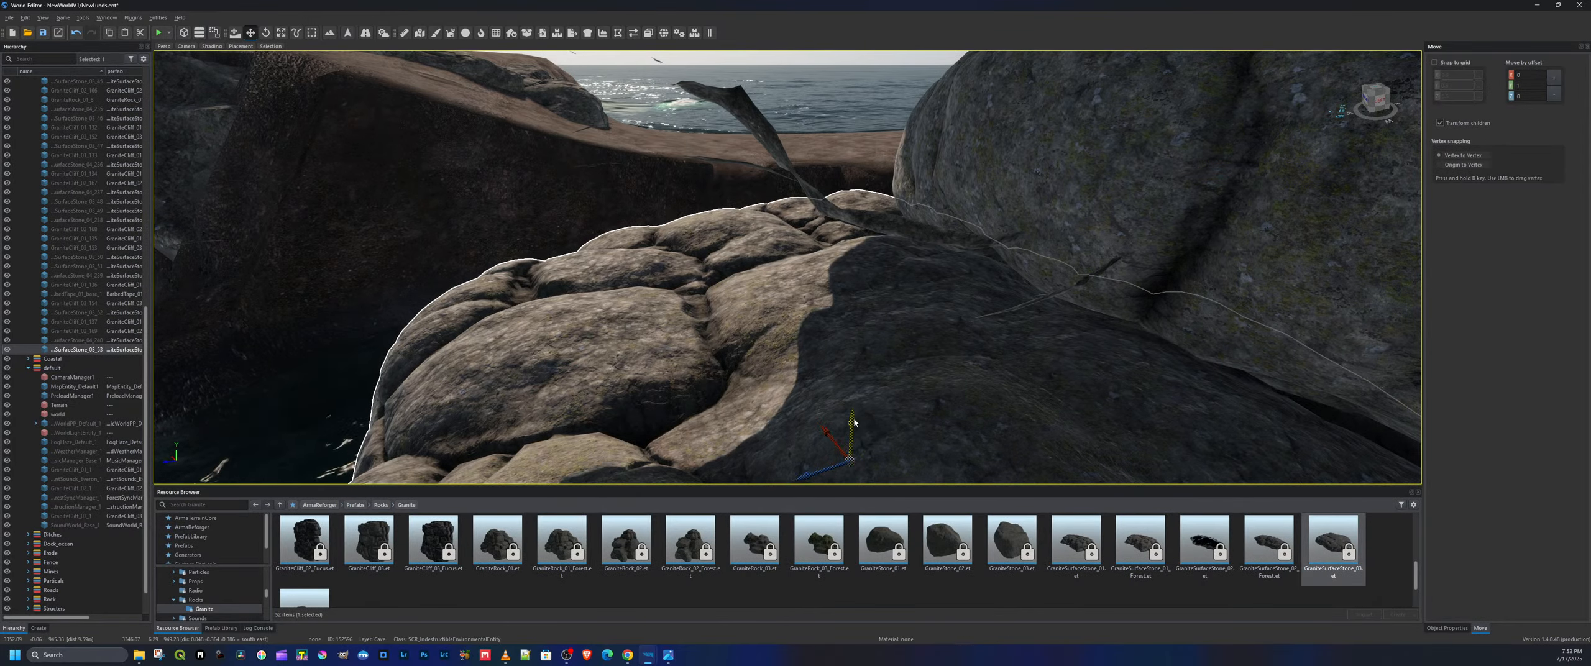
pyautogui.moveTo(854, 422); pyautogui.dragTo(850, 449, button='right')
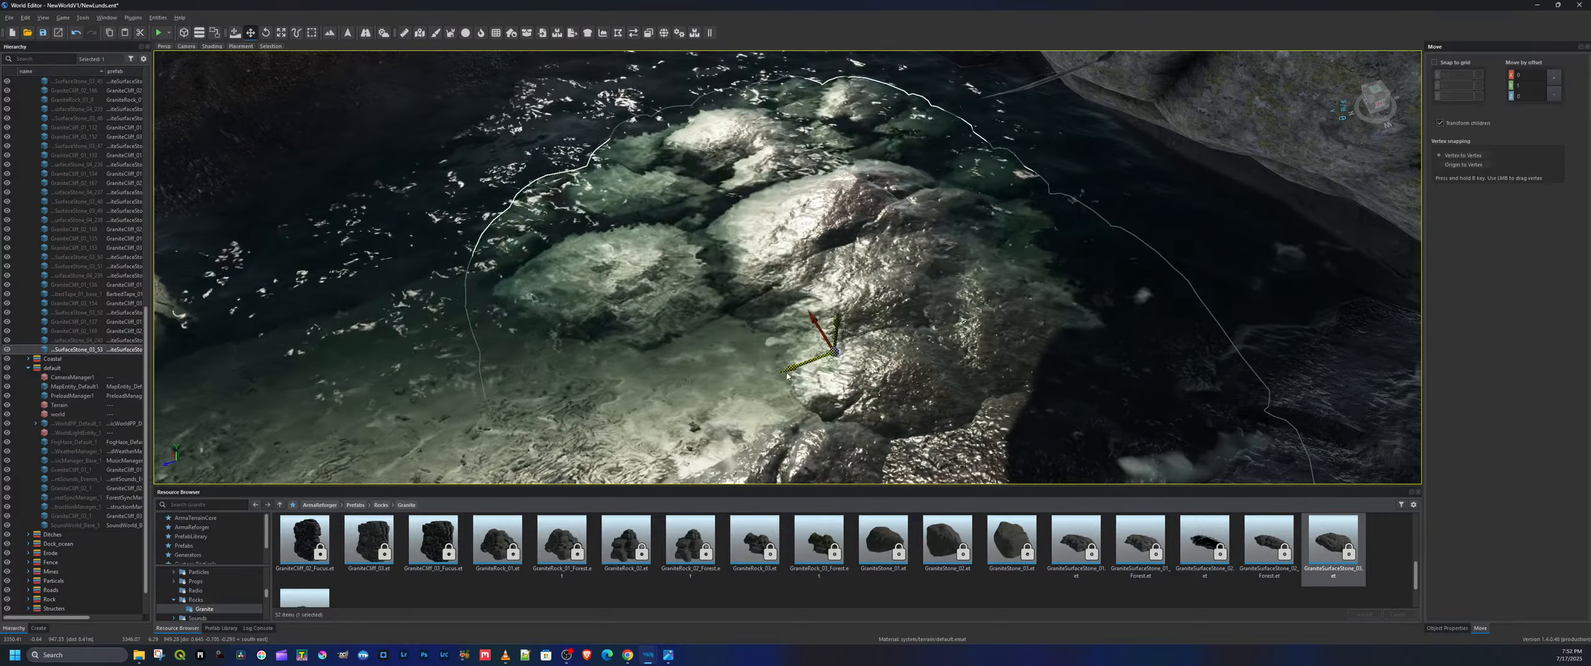
pyautogui.moveTo(893, 322); pyautogui.dragTo(997, 282)
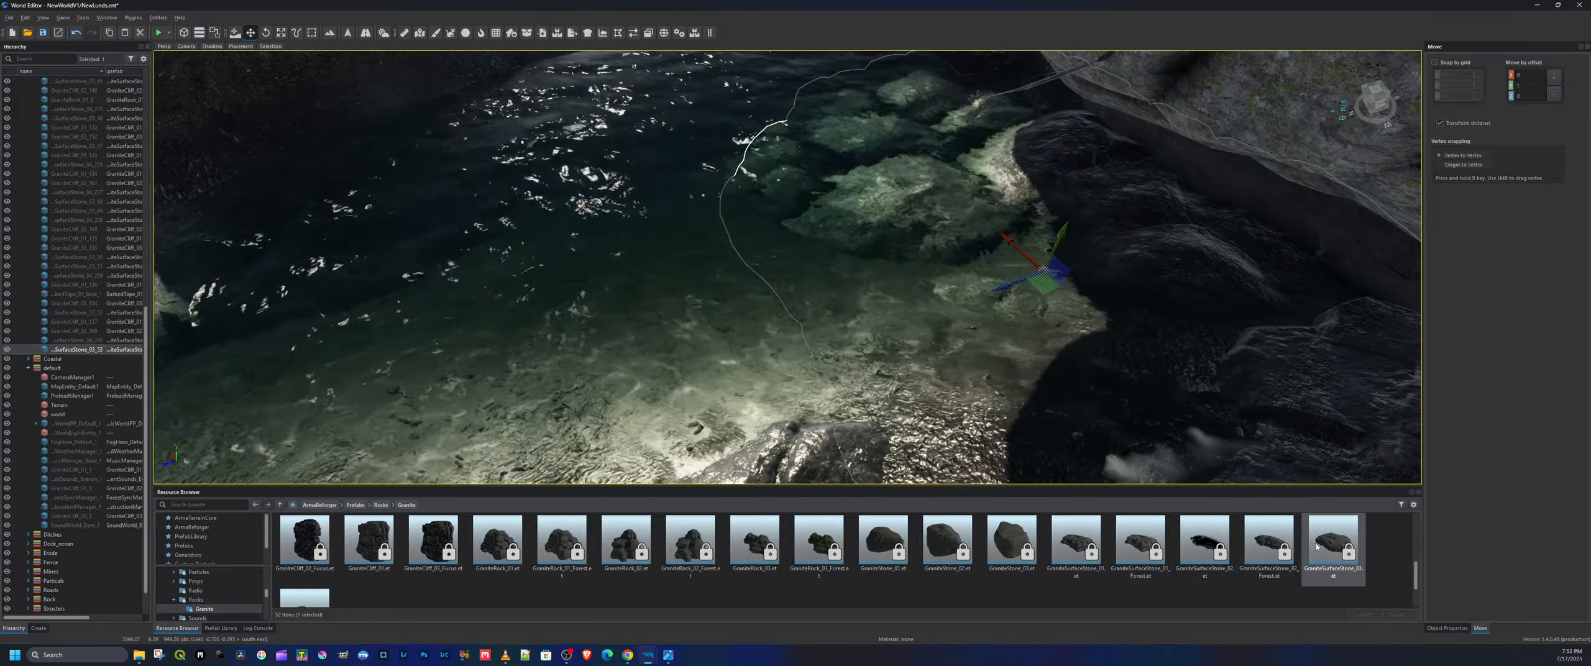
# Add another GraniteSurfaceStone_03 to the pool, adjust its position and lower it until it is mostly underwater
pyautogui.moveTo(1324, 537); pyautogui.dragTo(592, 394)
pyautogui.press('e')
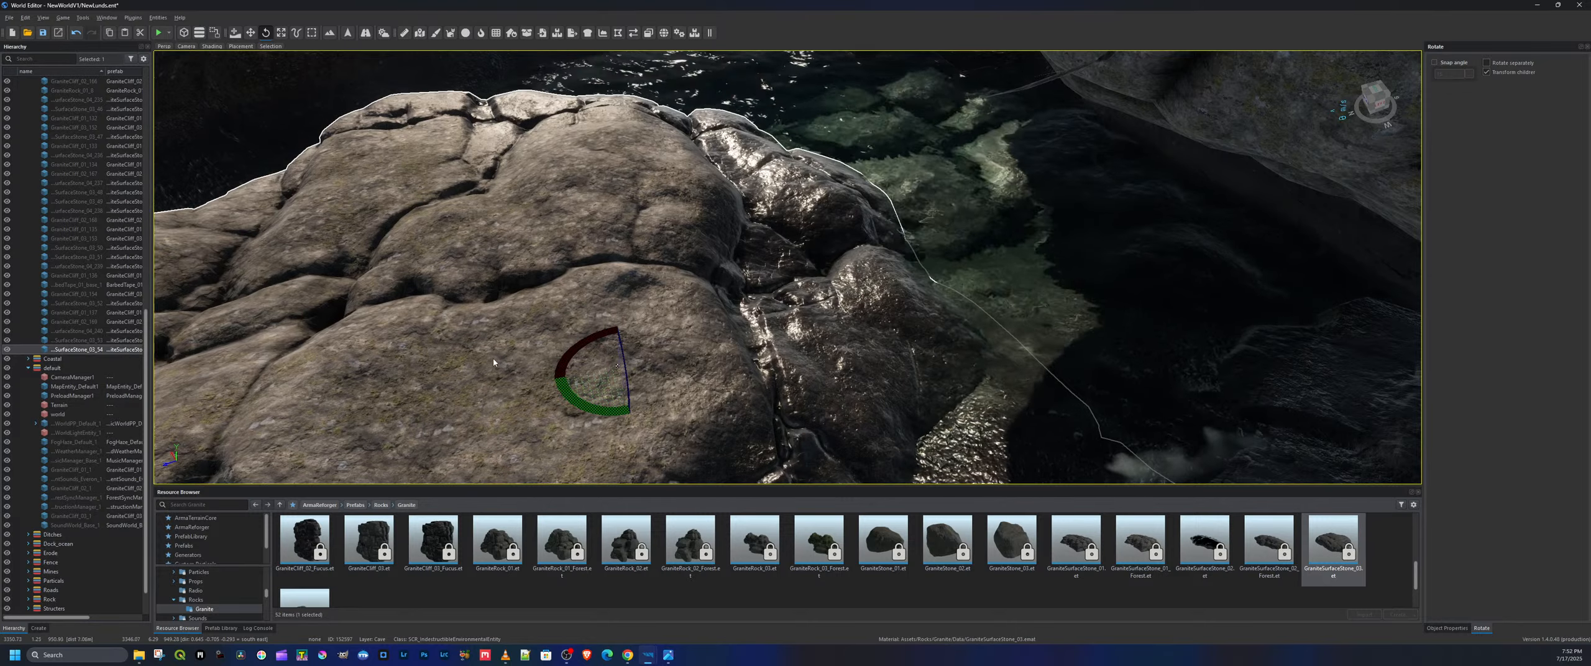
pyautogui.press('w')
pyautogui.moveTo(612, 346); pyautogui.dragTo(602, 310)
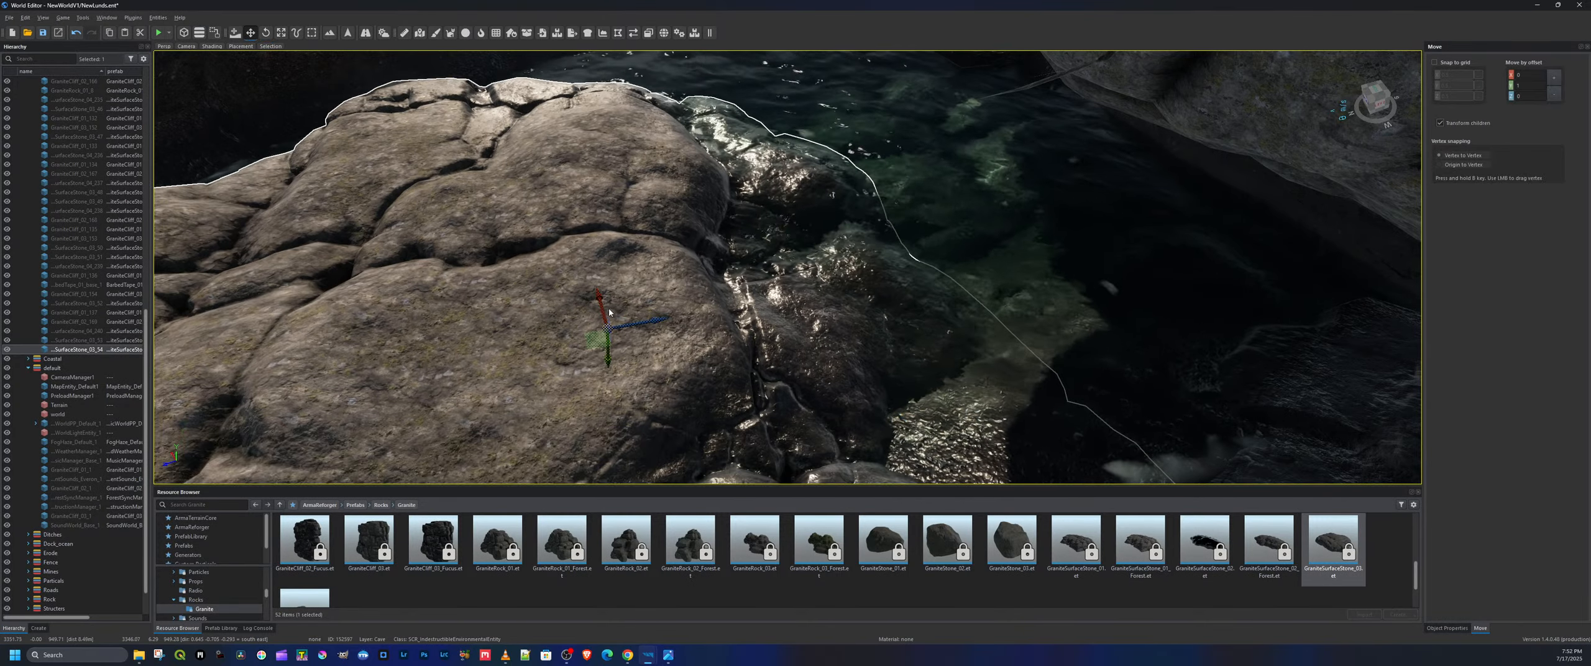
pyautogui.moveTo(609, 366); pyautogui.dragTo(610, 431)
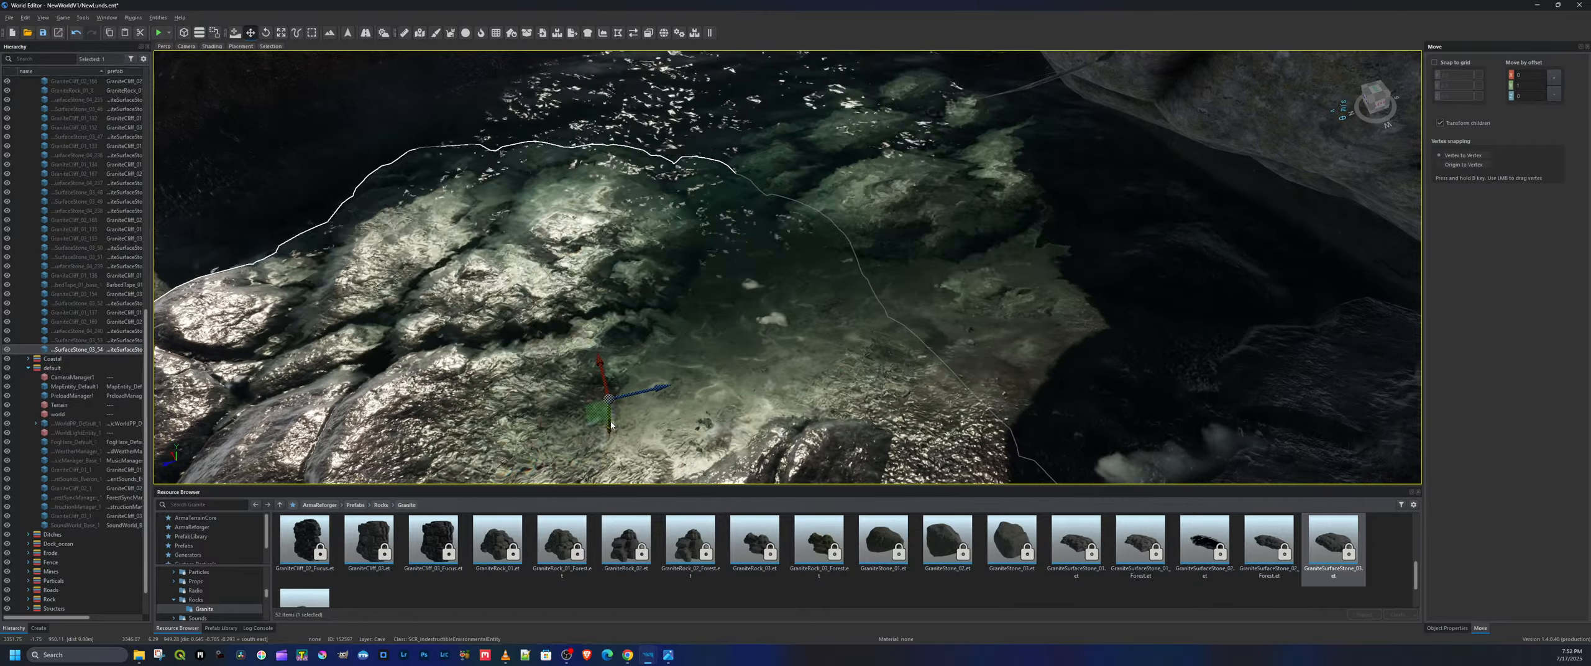
pyautogui.press('a')
pyautogui.moveTo(610, 431); pyautogui.dragTo(994, 355, button='right')
pyautogui.press('w')
pyautogui.press('a')
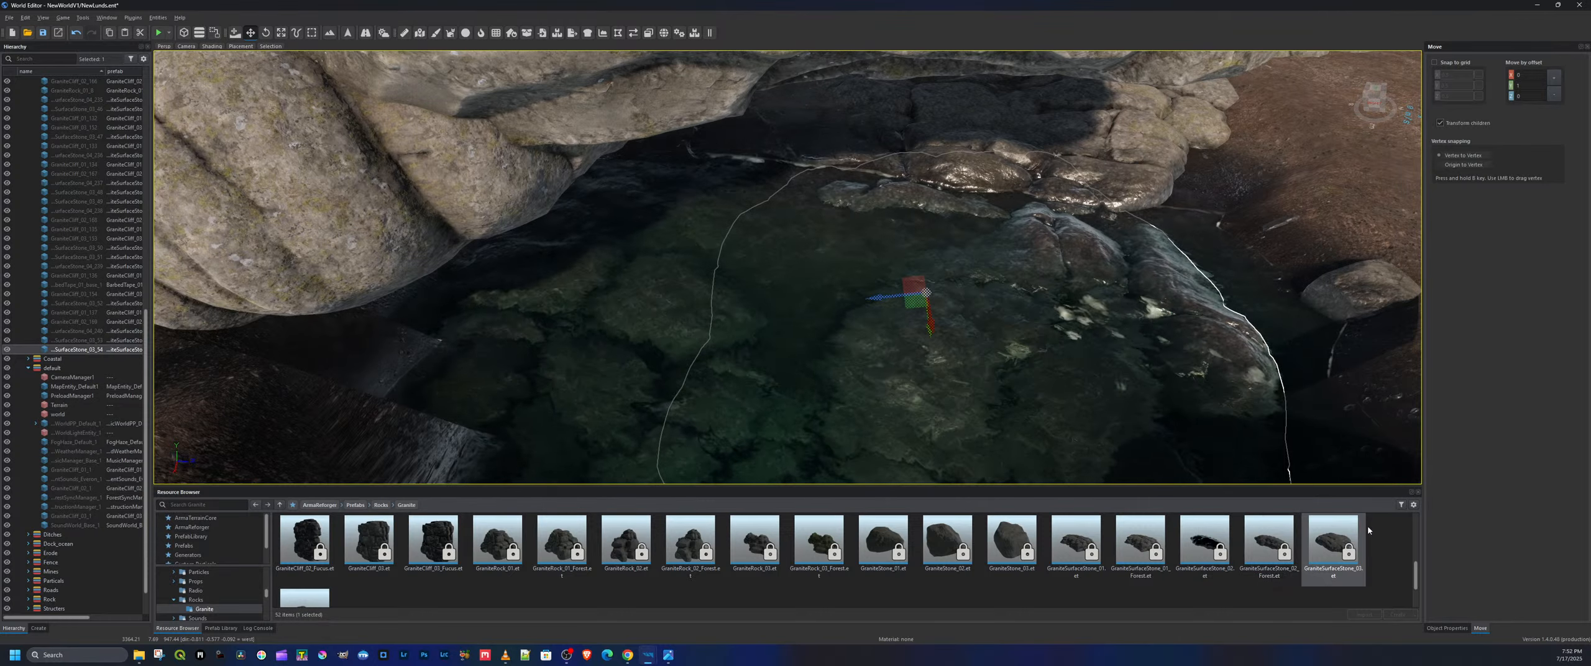
# Place a GraniteSurfaceStone_04 on the pool floor, then rotate and move it toward the pool's rocky bank
pyautogui.scroll(-1, 323, 592)
pyautogui.moveTo(323, 592); pyautogui.dragTo(769, 362)
pyautogui.press('e')
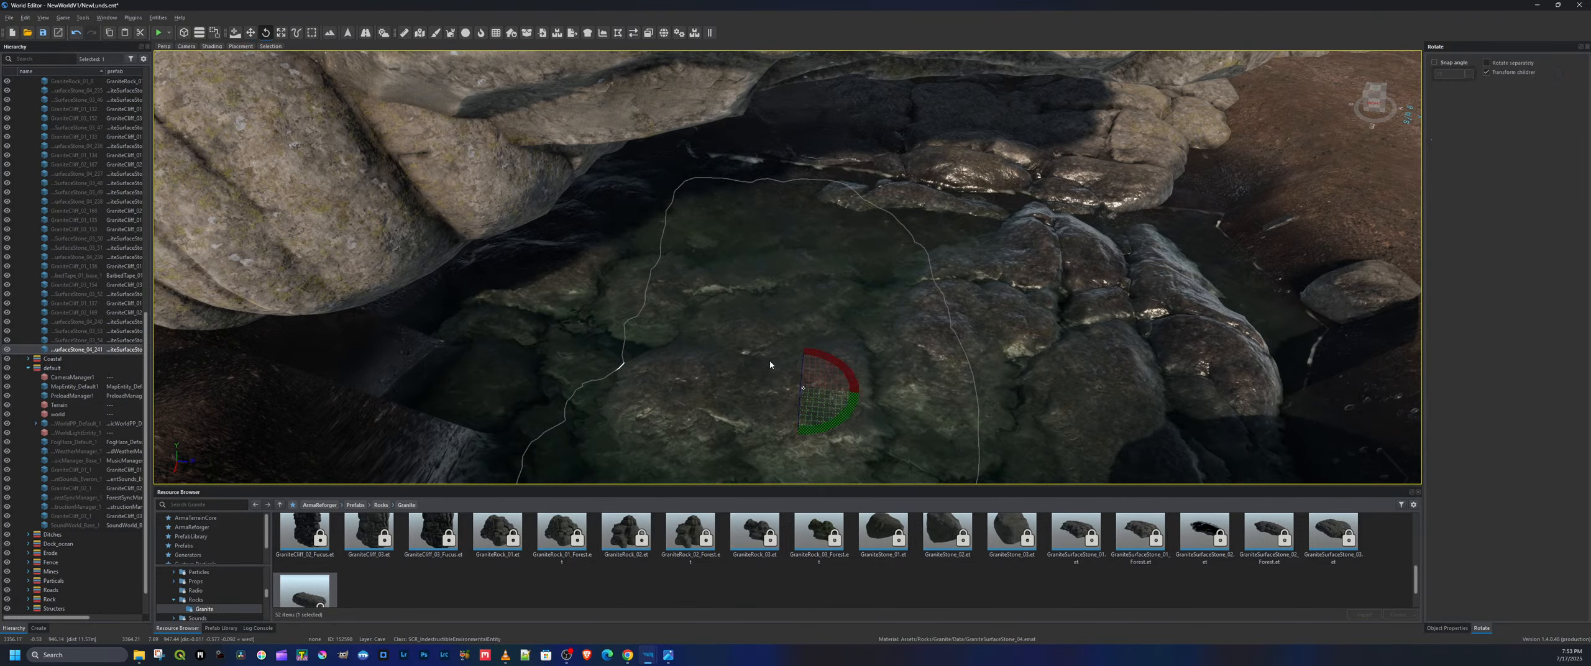
pyautogui.moveTo(825, 427); pyautogui.dragTo(853, 374)
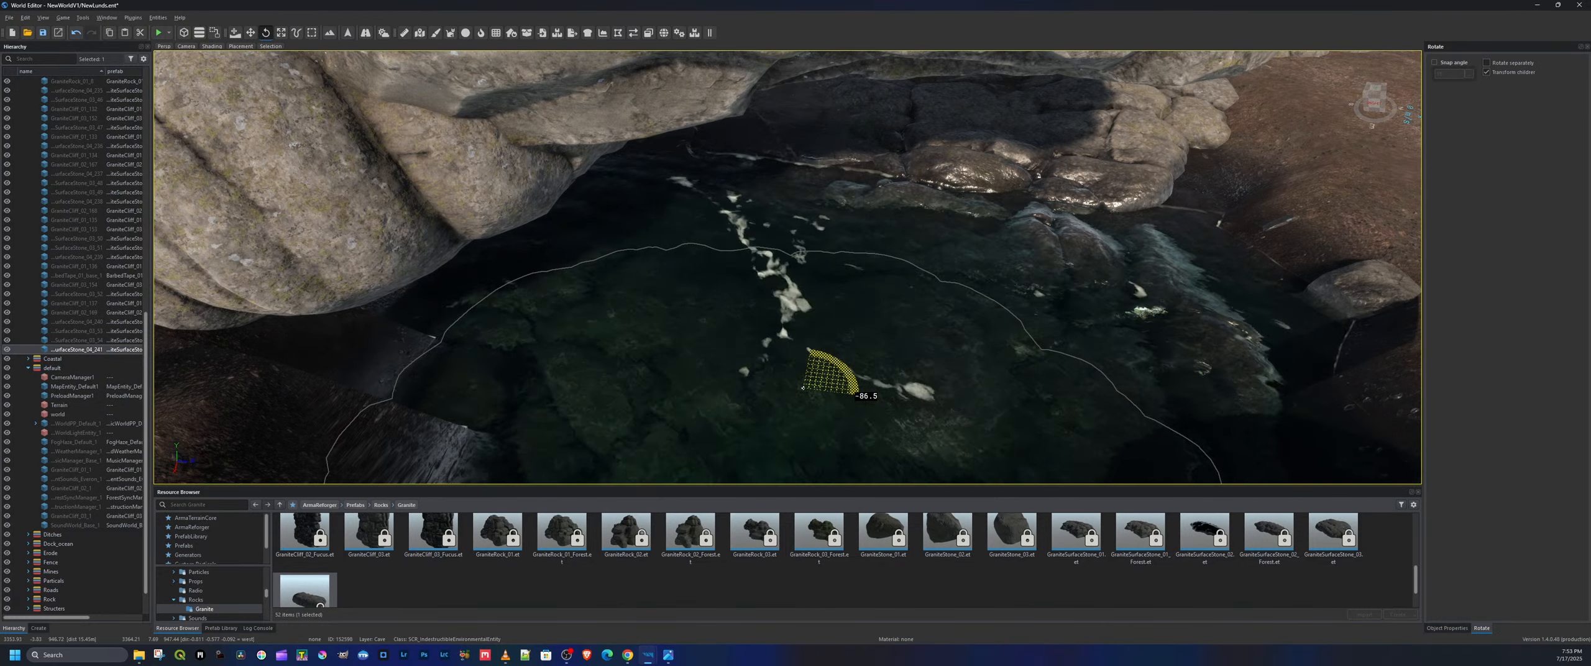
pyautogui.press('w')
pyautogui.press('s')
pyautogui.press('d')
pyautogui.moveTo(827, 363); pyautogui.dragTo(826, 317, button='right')
pyautogui.moveTo(825, 317); pyautogui.dragTo(870, 276)
pyautogui.moveTo(870, 276); pyautogui.dragTo(1099, 405, button='right')
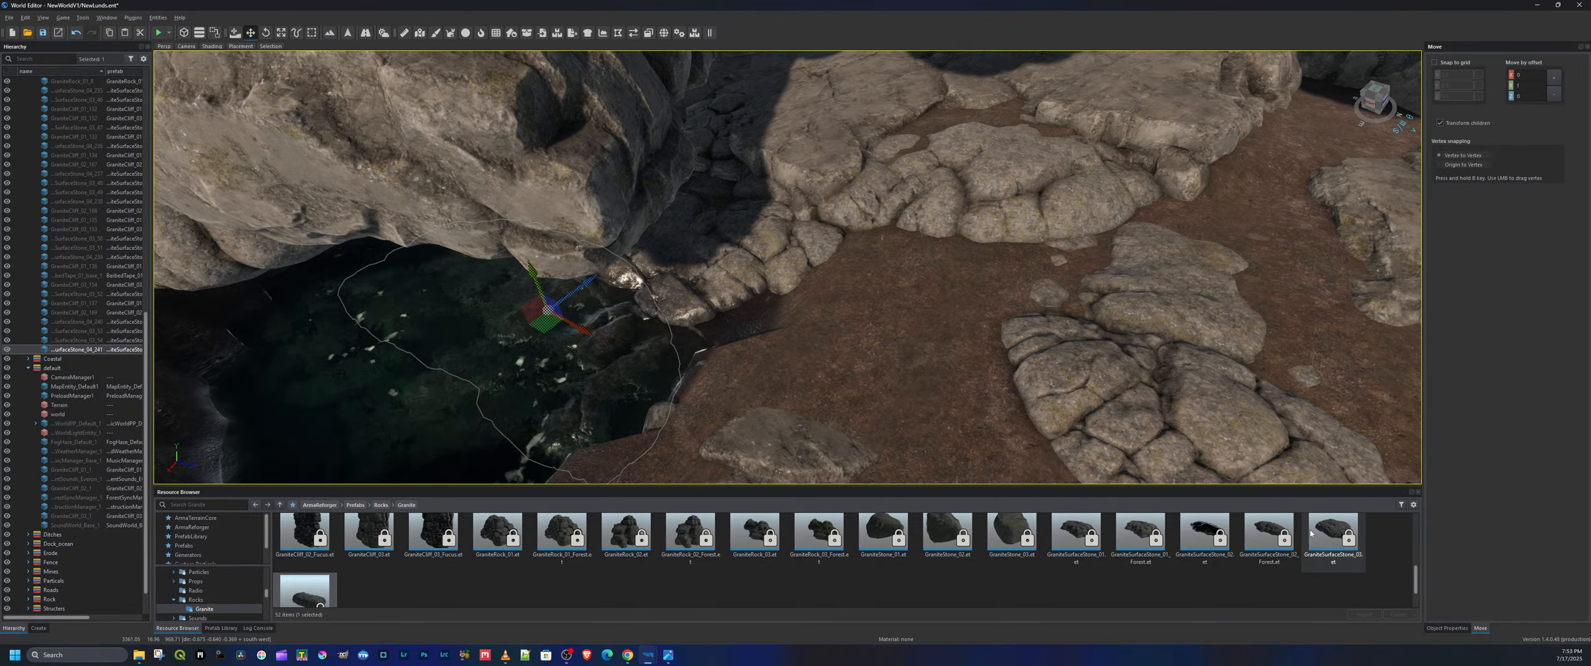
# Place a GraniteSurfaceStone_03 on the bare ground beside the pool, rotating and moving it to join the surrounding rocks
pyautogui.click(1345, 538)
pyautogui.moveTo(897, 338); pyautogui.dragTo(890, 333)
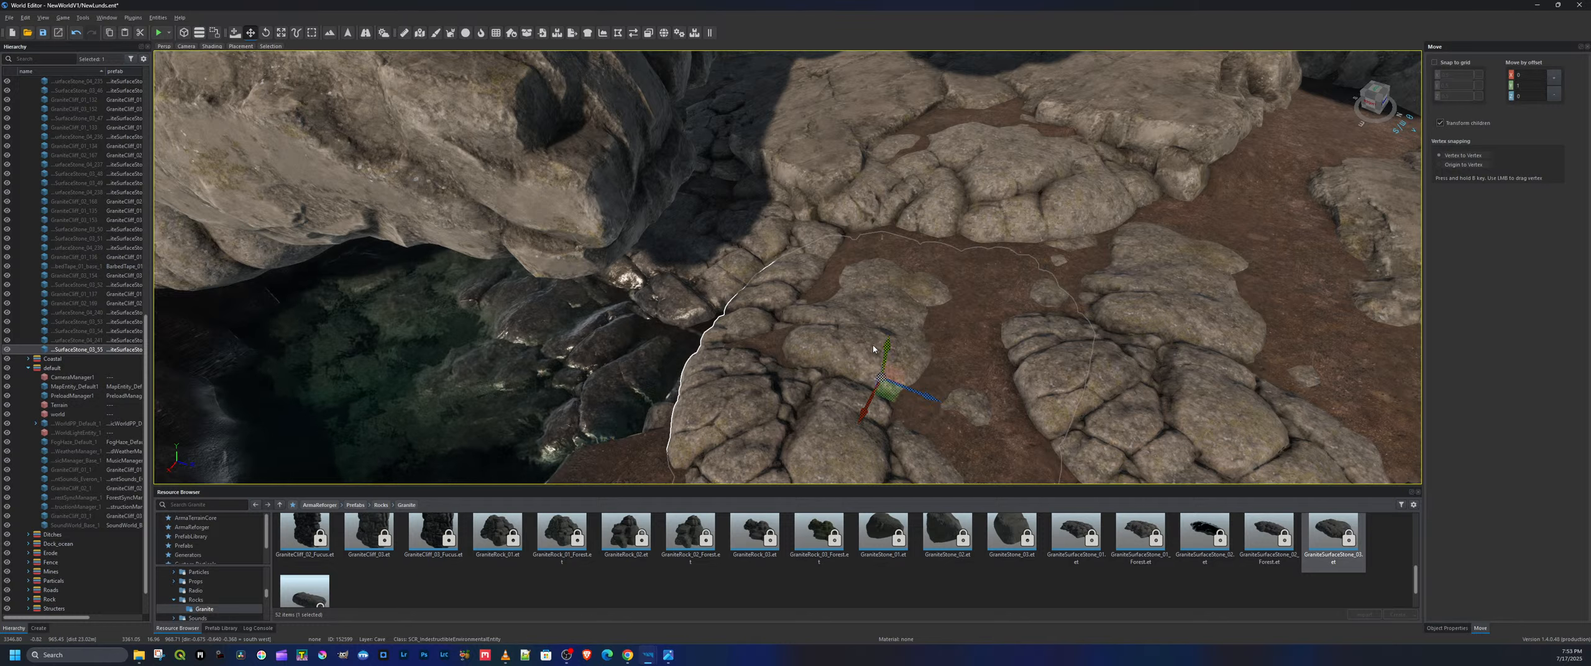
pyautogui.press('e')
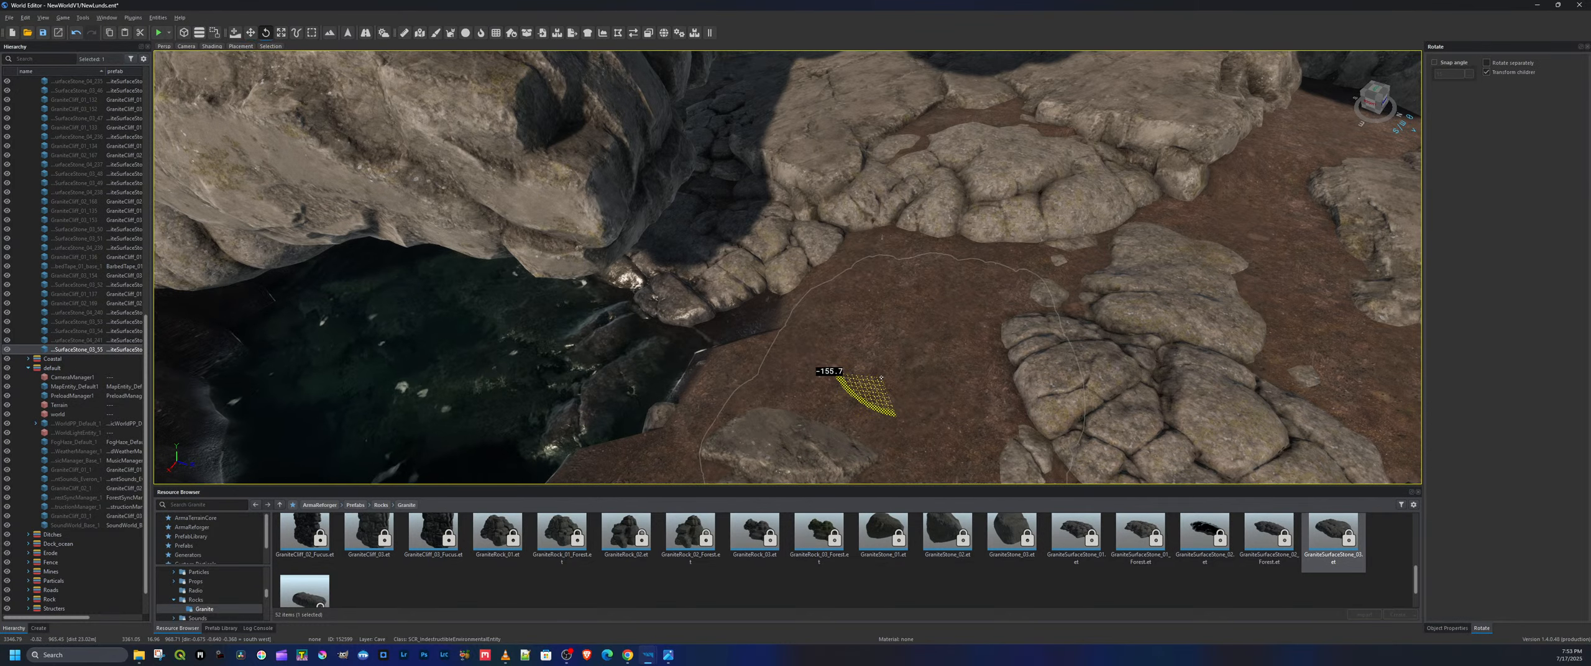
pyautogui.press('w')
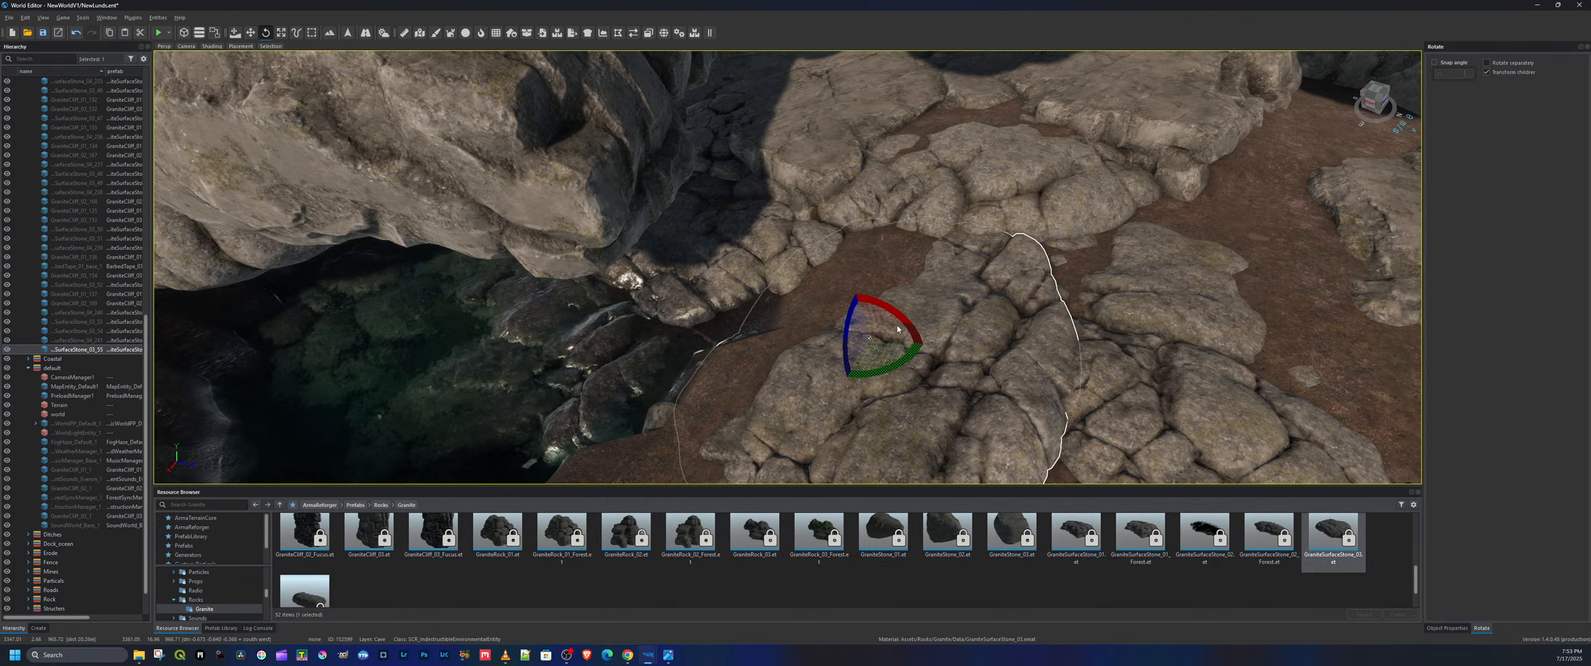
pyautogui.moveTo(921, 342); pyautogui.dragTo(907, 296)
pyautogui.press('w')
pyautogui.press('e')
pyautogui.press('w')
pyautogui.press('s')
pyautogui.moveTo(1065, 340); pyautogui.dragTo(1013, 272, button='right')
pyautogui.press('w')
pyautogui.press('s')
pyautogui.press('s')
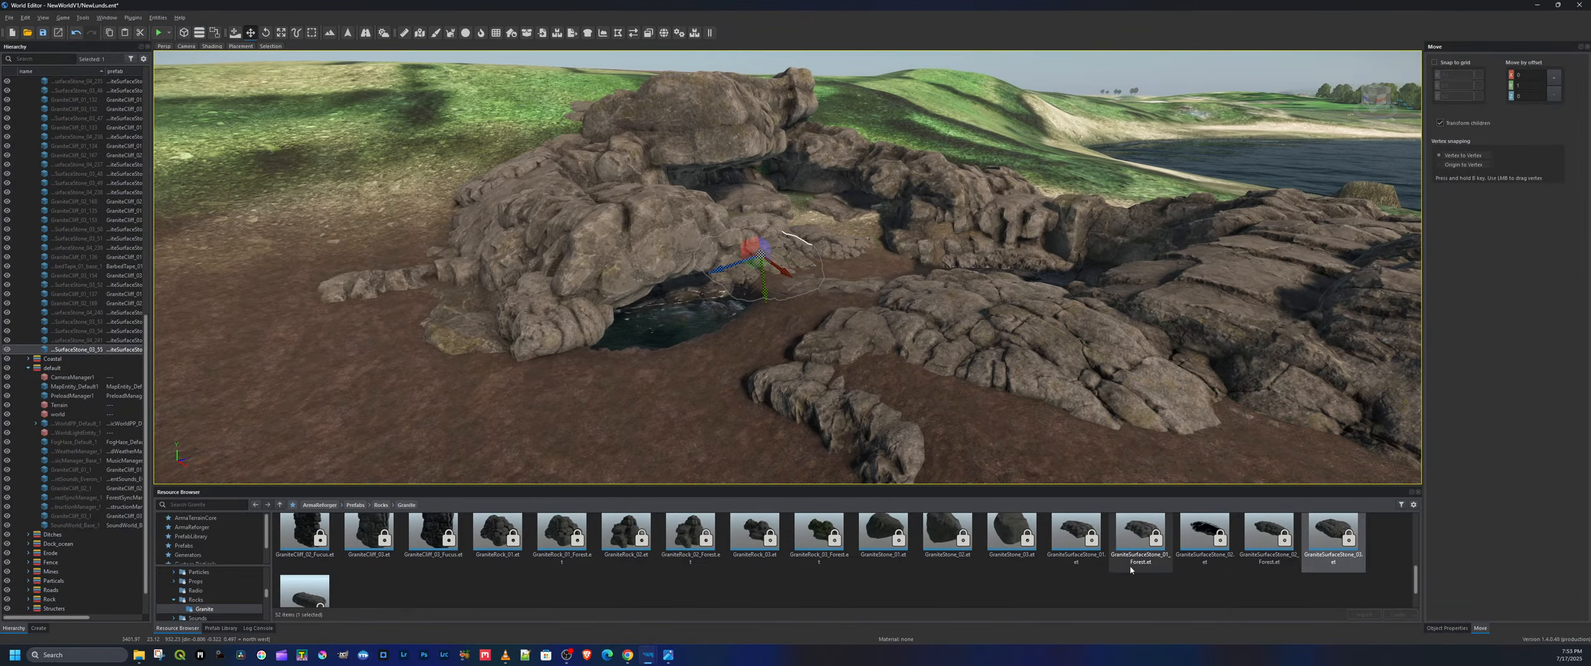
# Place a GraniteCliff_01 in front of the pool, lay it on its side and raise it
pyautogui.scroll(3, 1323, 561)
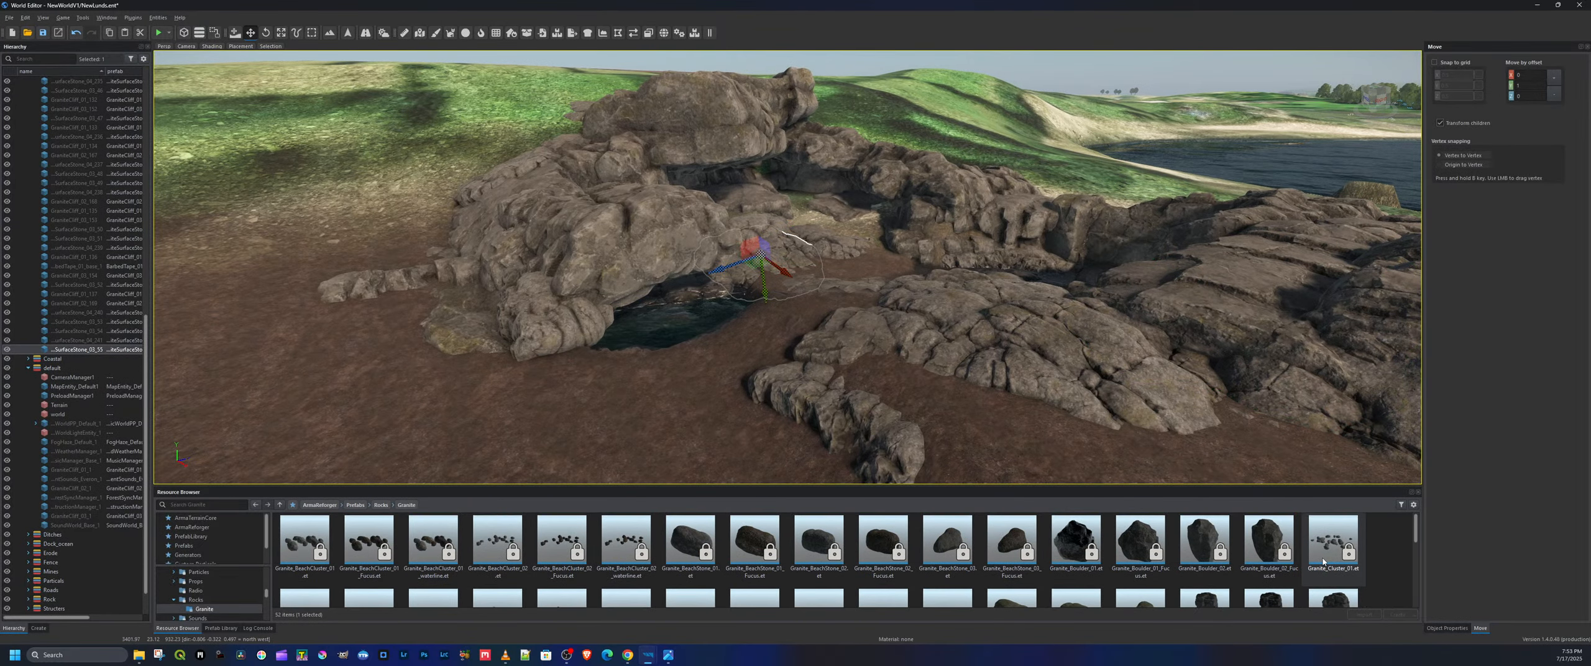
pyautogui.scroll(-2, 1323, 561)
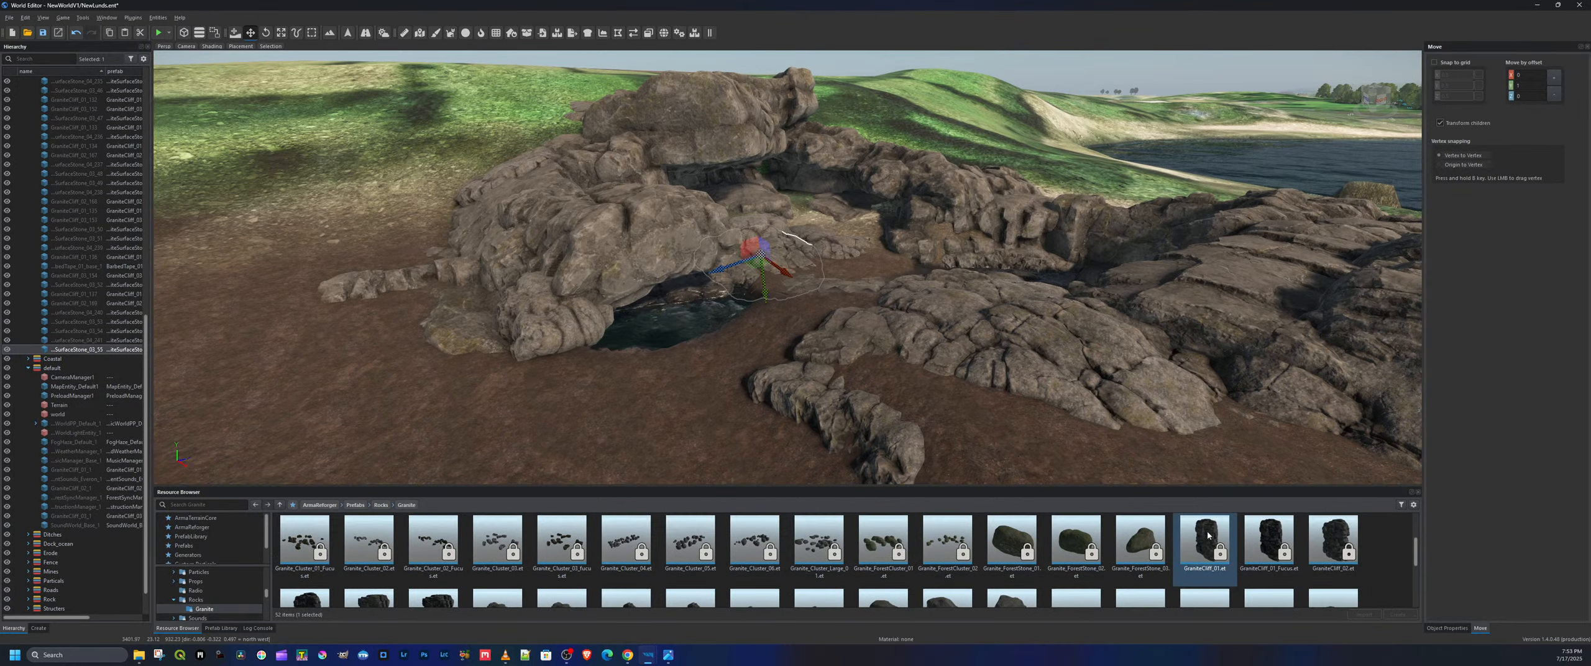
pyautogui.moveTo(782, 364); pyautogui.dragTo(816, 362)
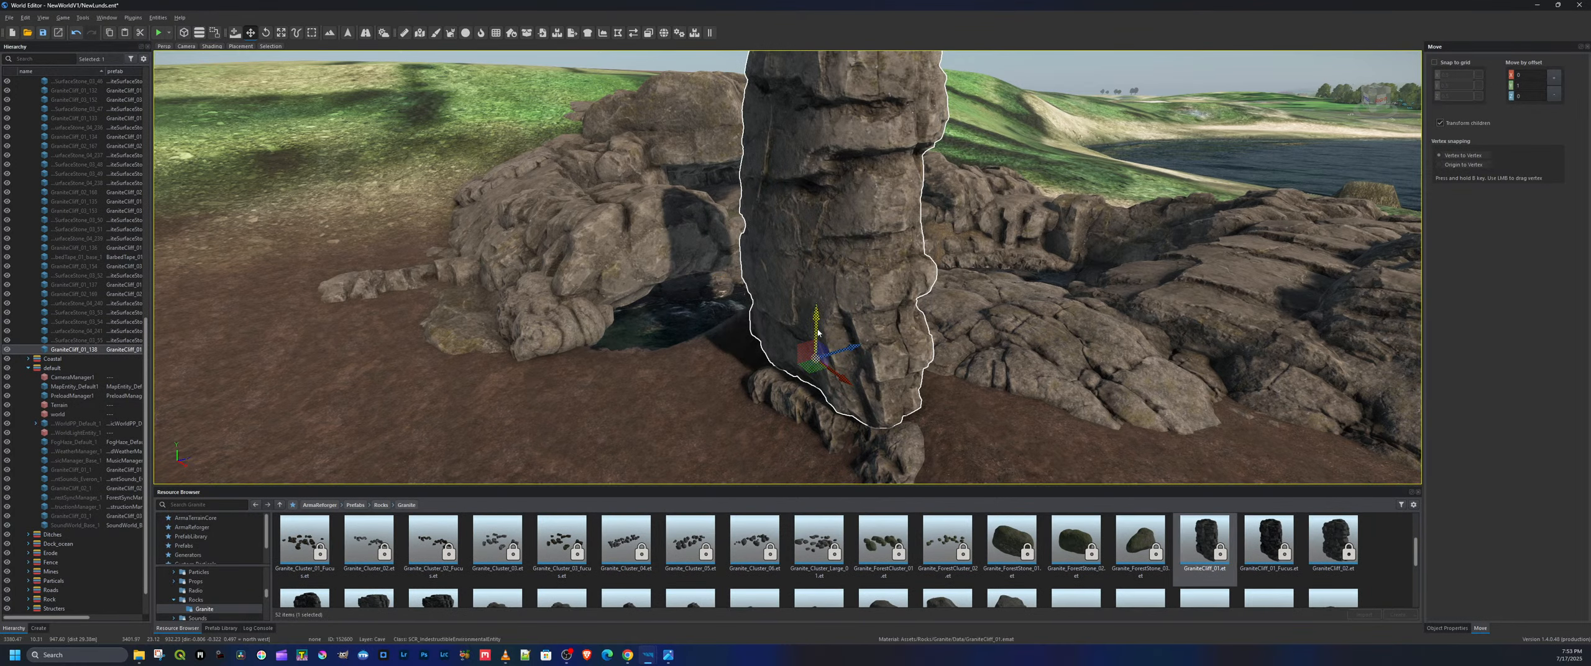
pyautogui.moveTo(815, 358); pyautogui.dragTo(792, 372)
pyautogui.press('w')
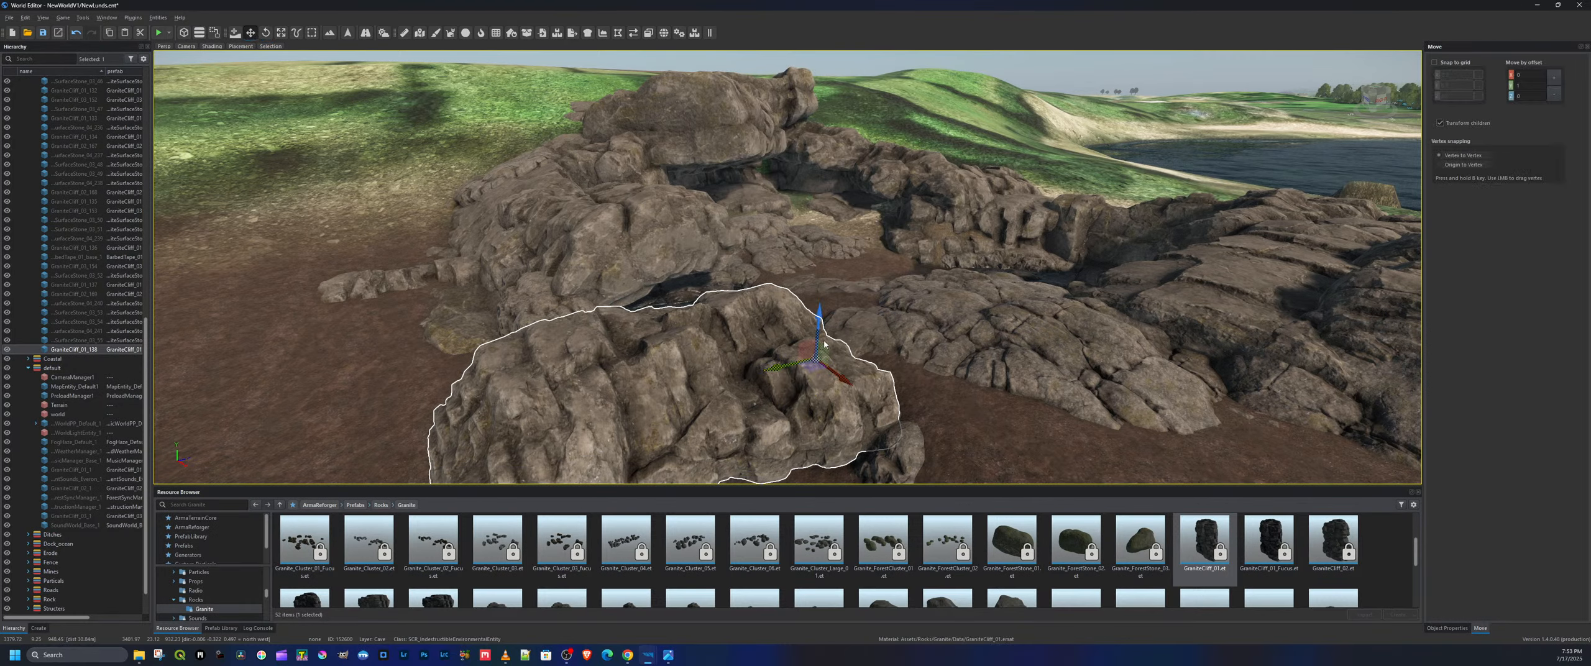
pyautogui.moveTo(819, 330); pyautogui.dragTo(826, 258)
pyautogui.press('a')
pyautogui.moveTo(828, 257); pyautogui.dragTo(1007, 242, button='right')
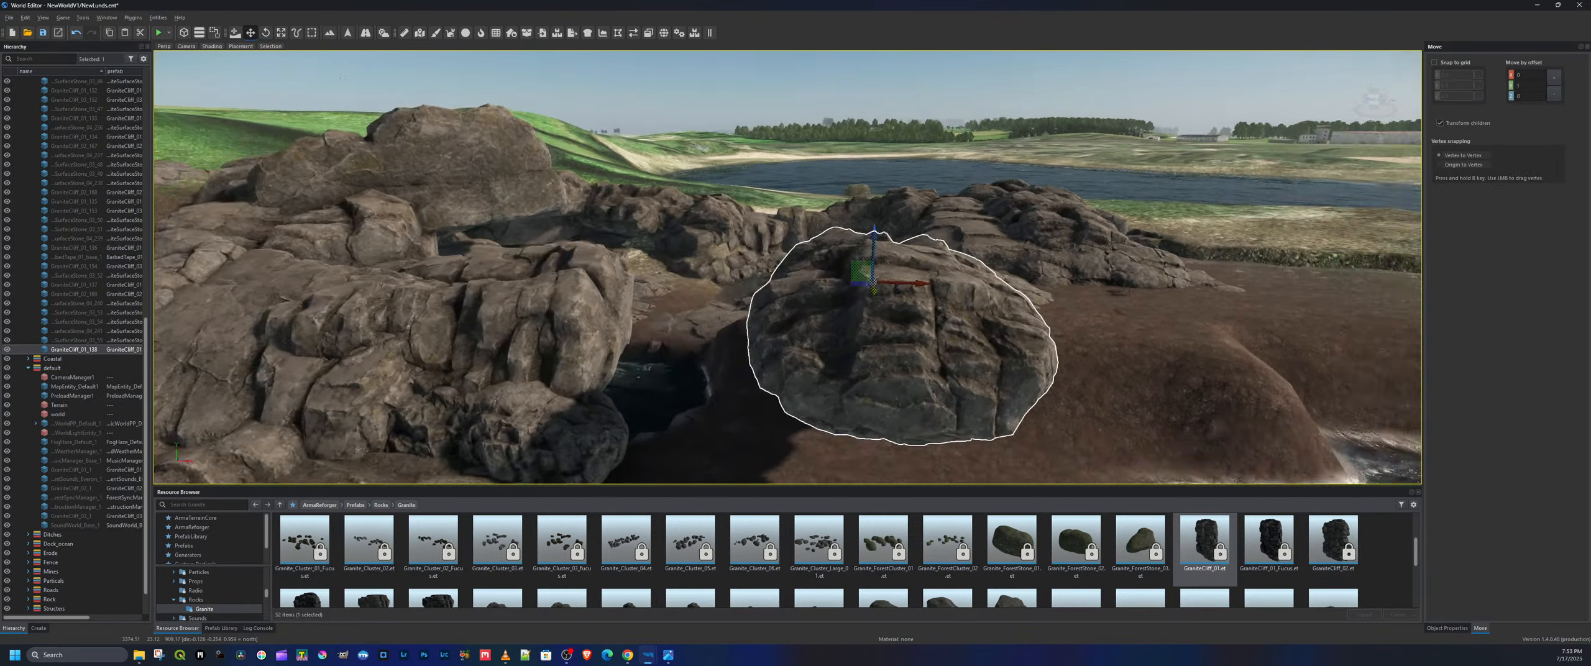
# Move the GraniteCliff_01 onto the cliffs above the pool and rotate it into an overhanging ledge
pyautogui.moveTo(715, 280); pyautogui.dragTo(780, 284, button='right')
pyautogui.moveTo(783, 278); pyautogui.dragTo(452, 302)
pyautogui.press('e')
pyautogui.press('w')
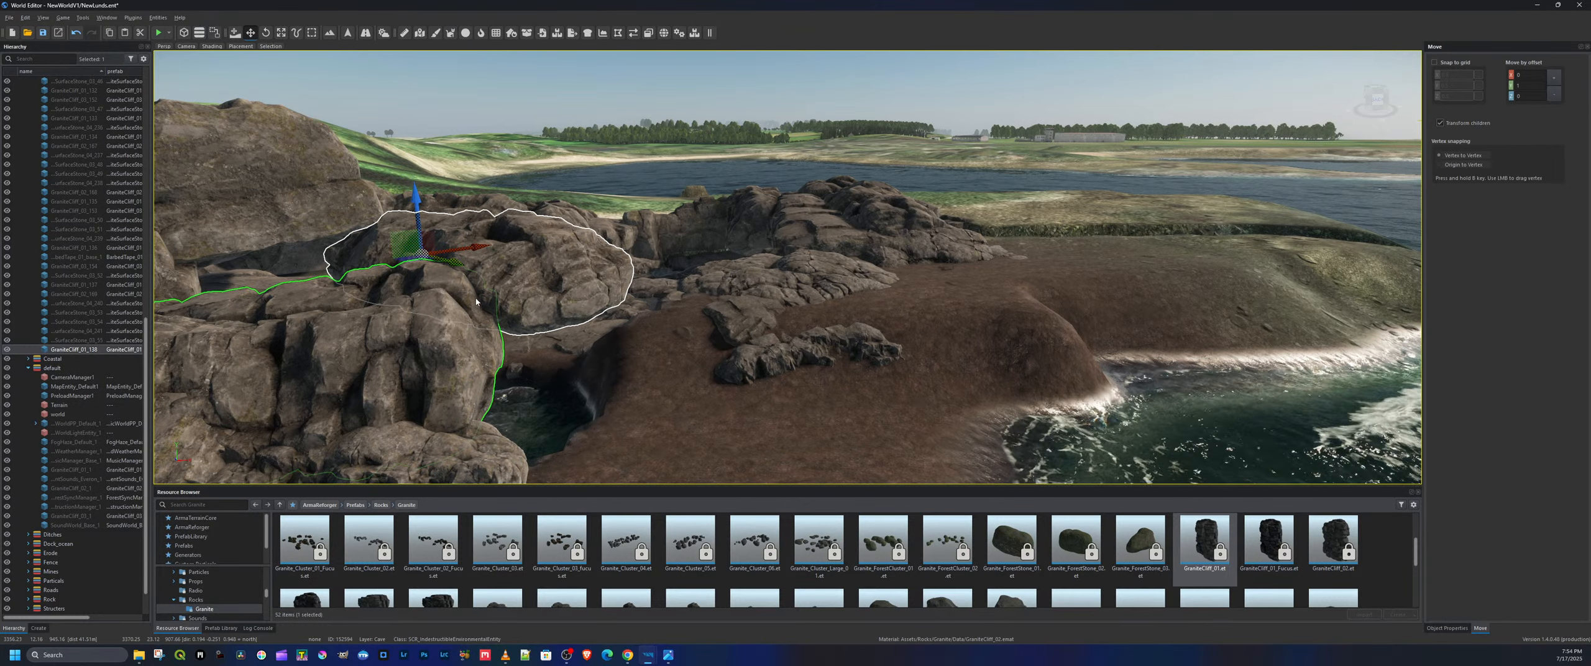
pyautogui.press('e')
pyautogui.moveTo(397, 248); pyautogui.dragTo(601, 207)
pyautogui.press('w')
pyautogui.moveTo(808, 292); pyautogui.dragTo(597, 279, button='right')
pyautogui.press('d')
pyautogui.scroll(-1, 821, 560)
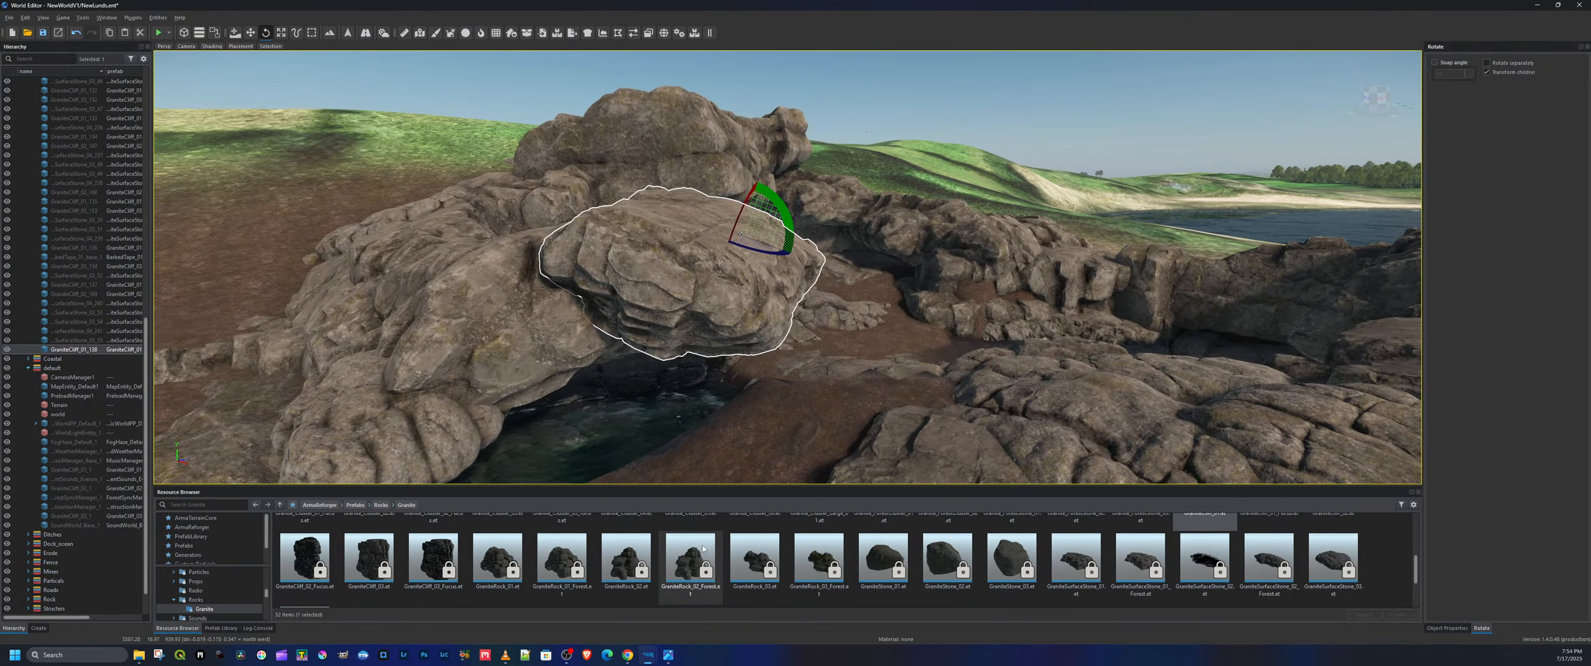
# Place a GraniteCliff_03 beside the pool in front of the overhanging ledge and rotate it to lean over the water
pyautogui.click(369, 555)
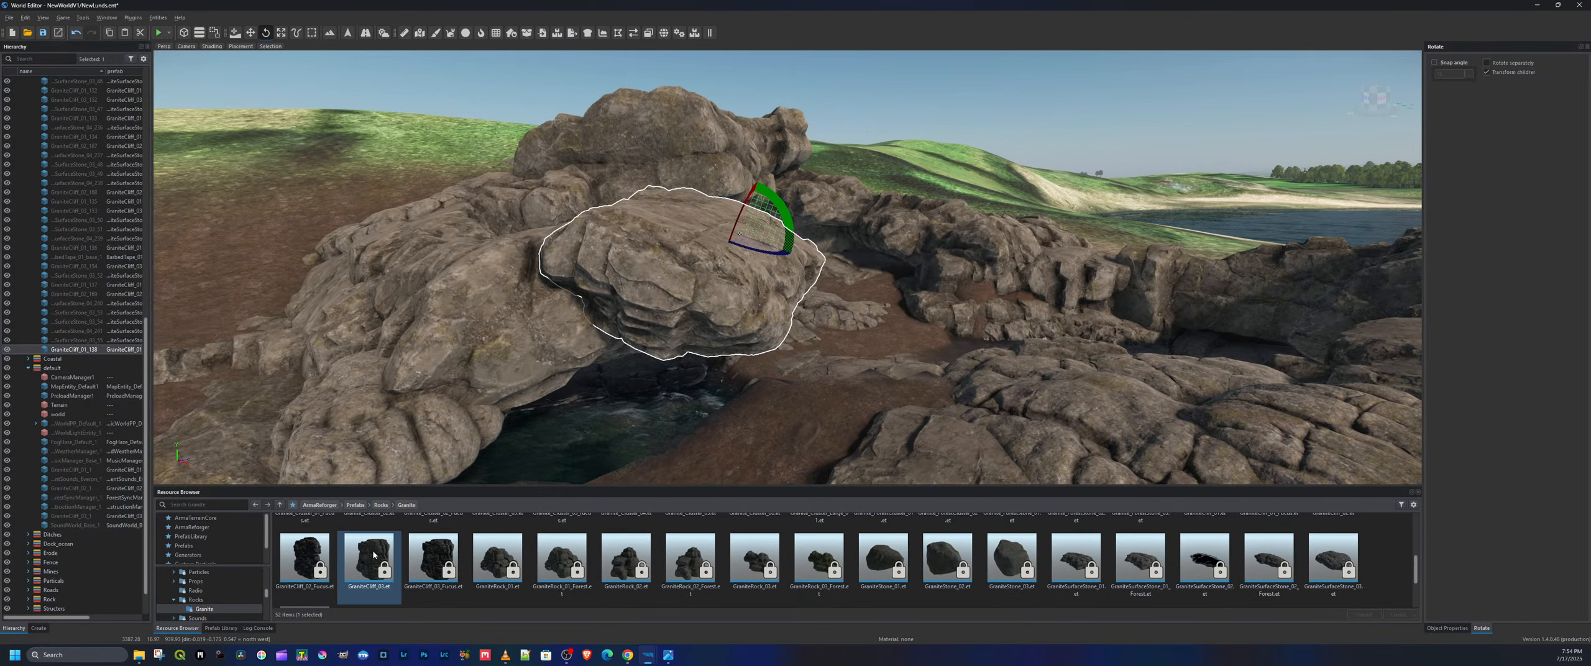
pyautogui.moveTo(373, 555); pyautogui.dragTo(887, 410)
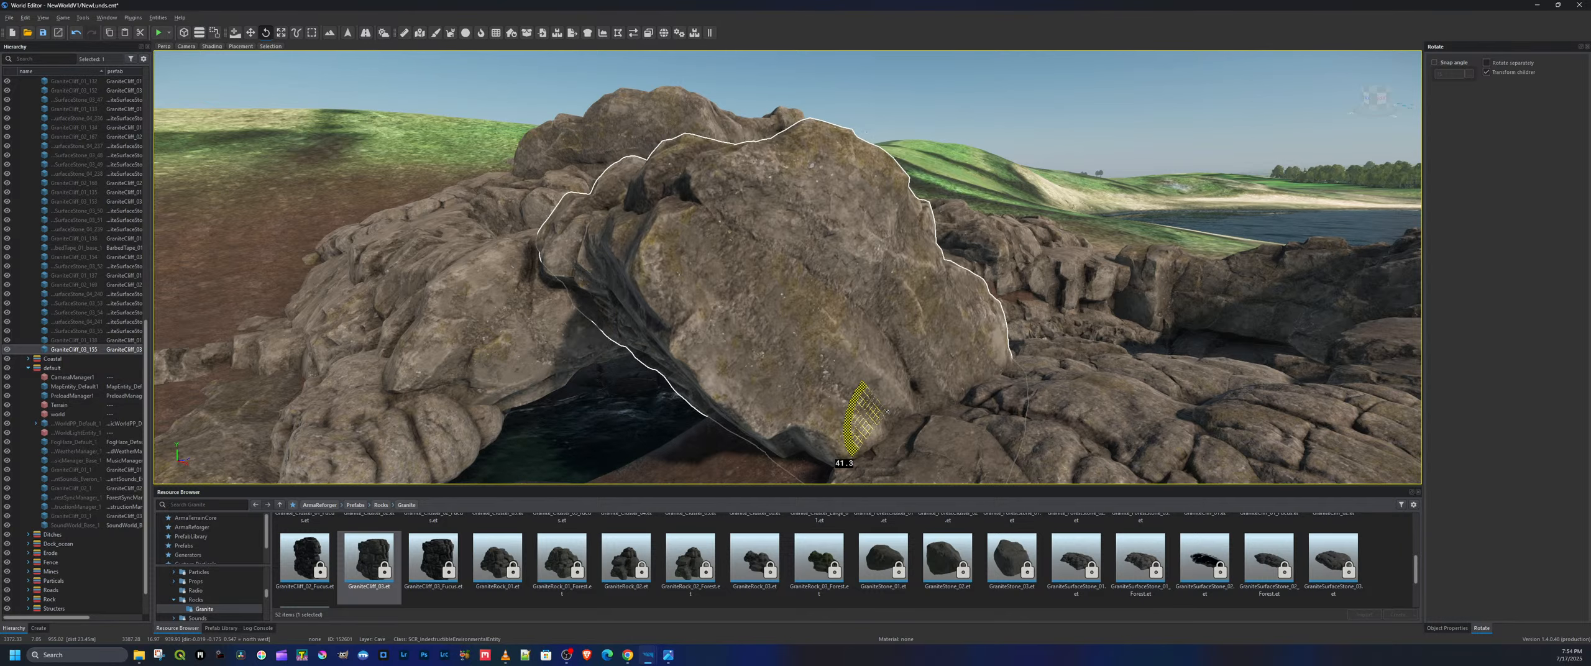
pyautogui.moveTo(789, 426); pyautogui.dragTo(788, 427)
pyautogui.press('a')
pyautogui.moveTo(788, 426); pyautogui.dragTo(919, 344, button='right')
pyautogui.moveTo(906, 375); pyautogui.dragTo(900, 367)
pyautogui.press('d')
pyautogui.moveTo(900, 367); pyautogui.dragTo(634, 365, button='right')
# Place a GraniteSurfaceStone_04 on the bare ground at the foot of the leaning cliff and rotate it
pyautogui.scroll(-1, 306, 577)
pyautogui.click(306, 577)
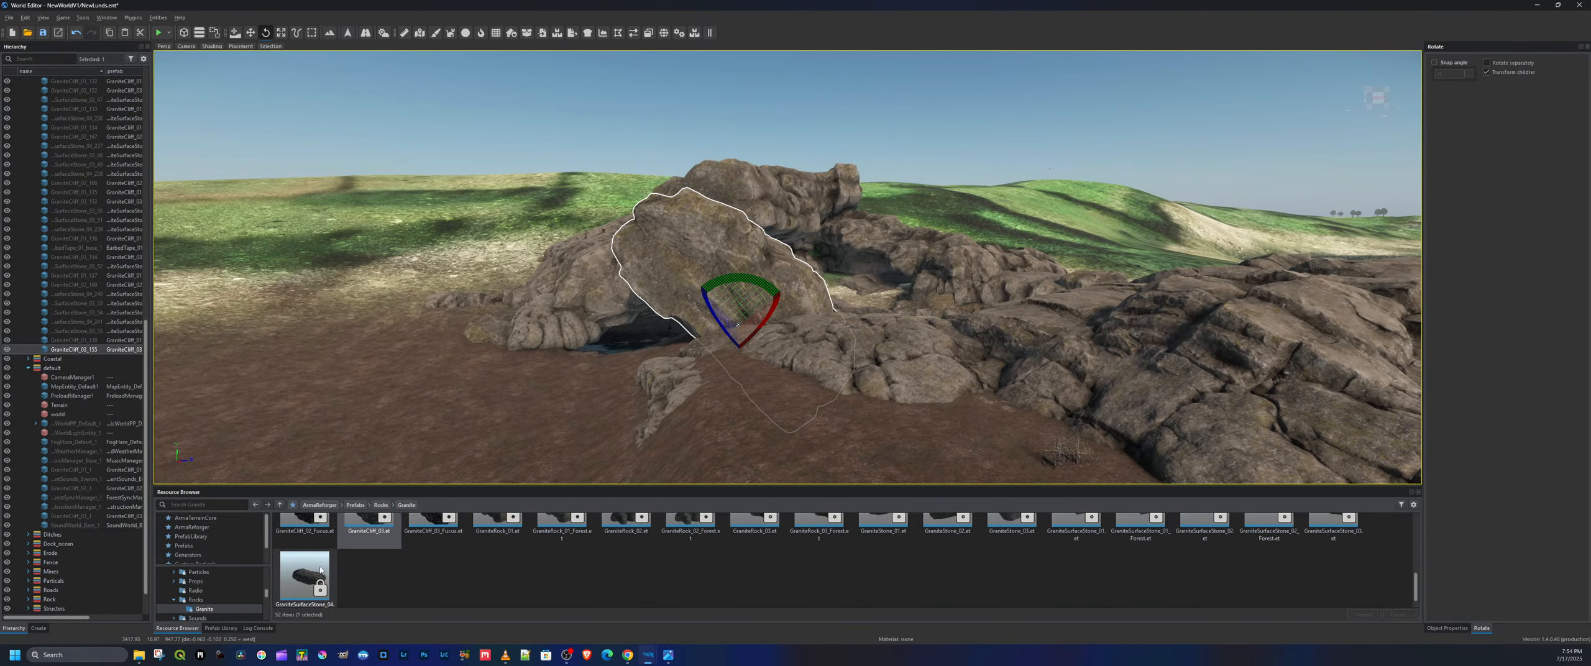
pyautogui.moveTo(306, 578); pyautogui.dragTo(762, 365)
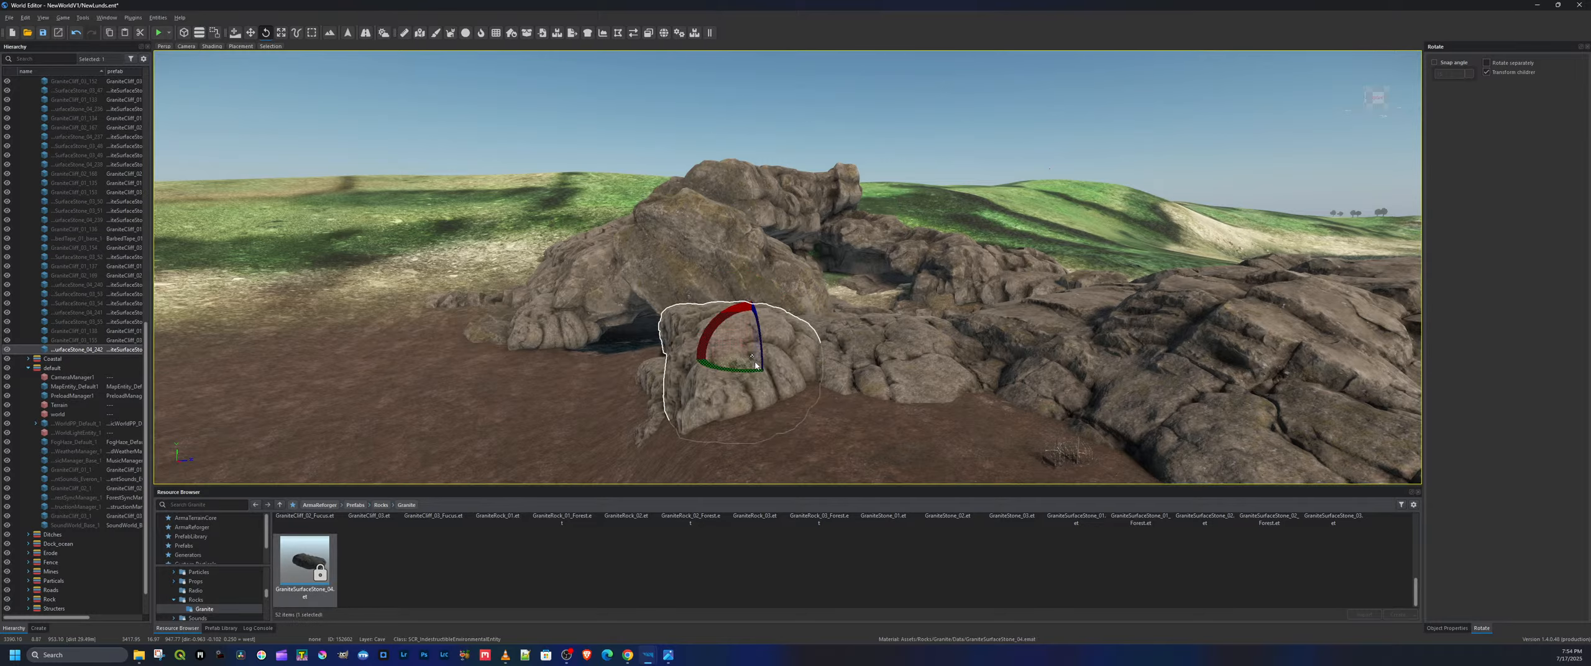
pyautogui.press('a')
pyautogui.moveTo(762, 366); pyautogui.dragTo(889, 389, button='right')
pyautogui.press('w')
pyautogui.press('a')
pyautogui.moveTo(868, 327); pyautogui.dragTo(904, 336, button='right')
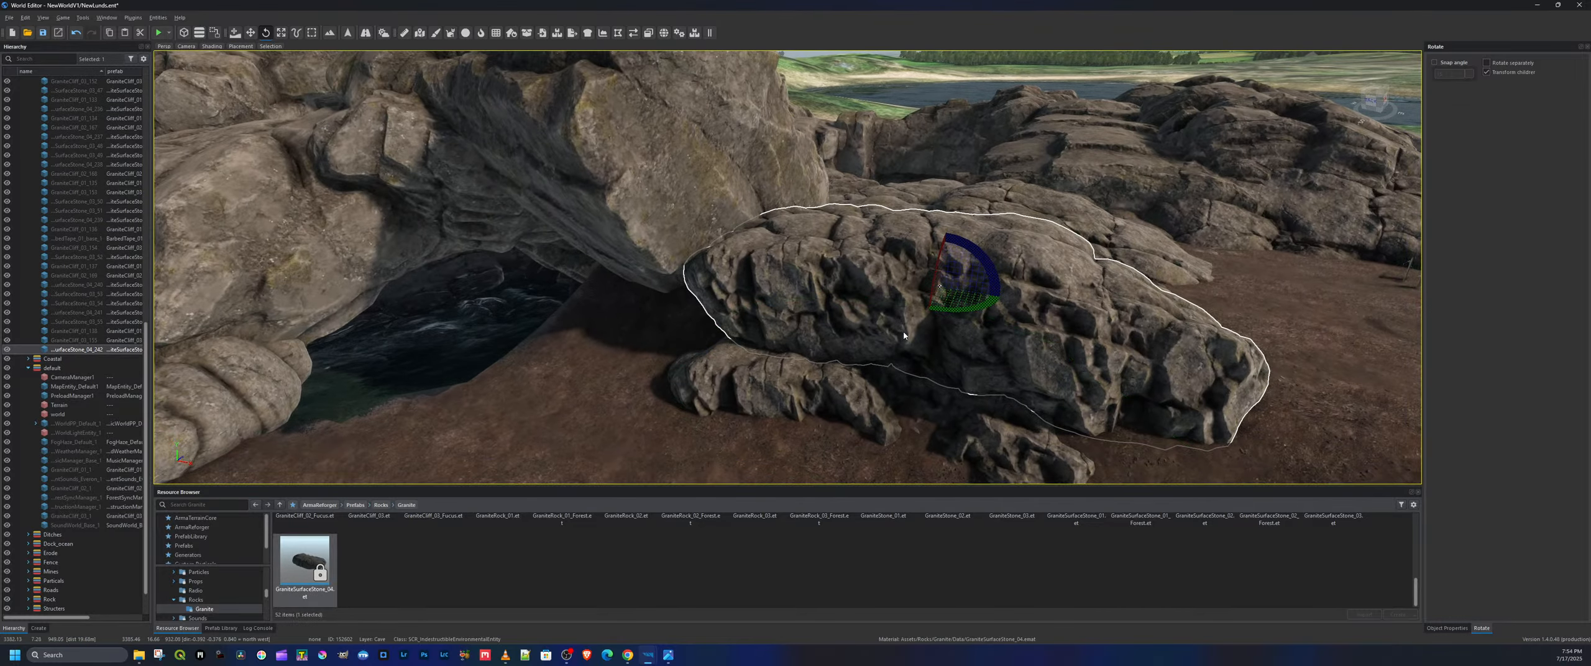
pyautogui.moveTo(960, 306); pyautogui.dragTo(851, 310)
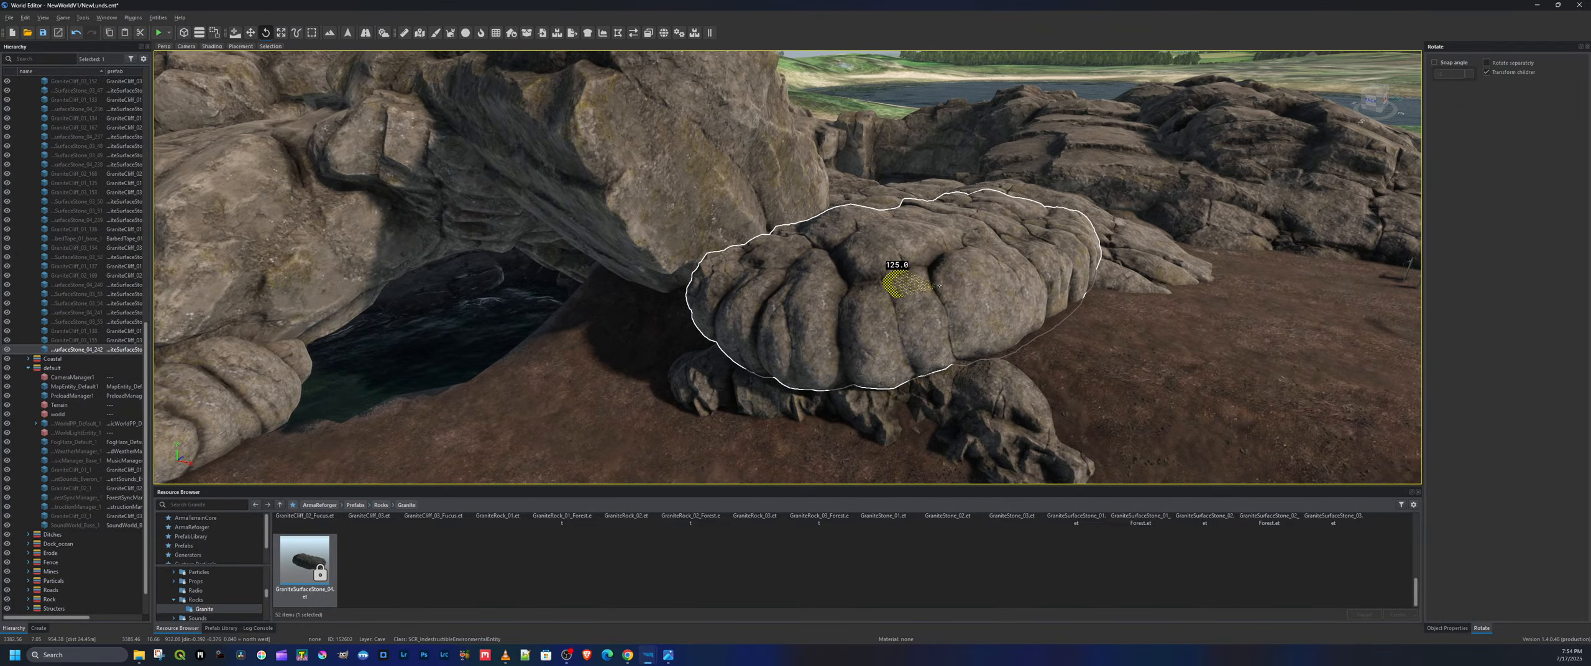
# Move the surface stone against the base of the leaning cliff and rotate it to follow the pool's bank
pyautogui.press('w')
pyautogui.moveTo(974, 308); pyautogui.dragTo(853, 295)
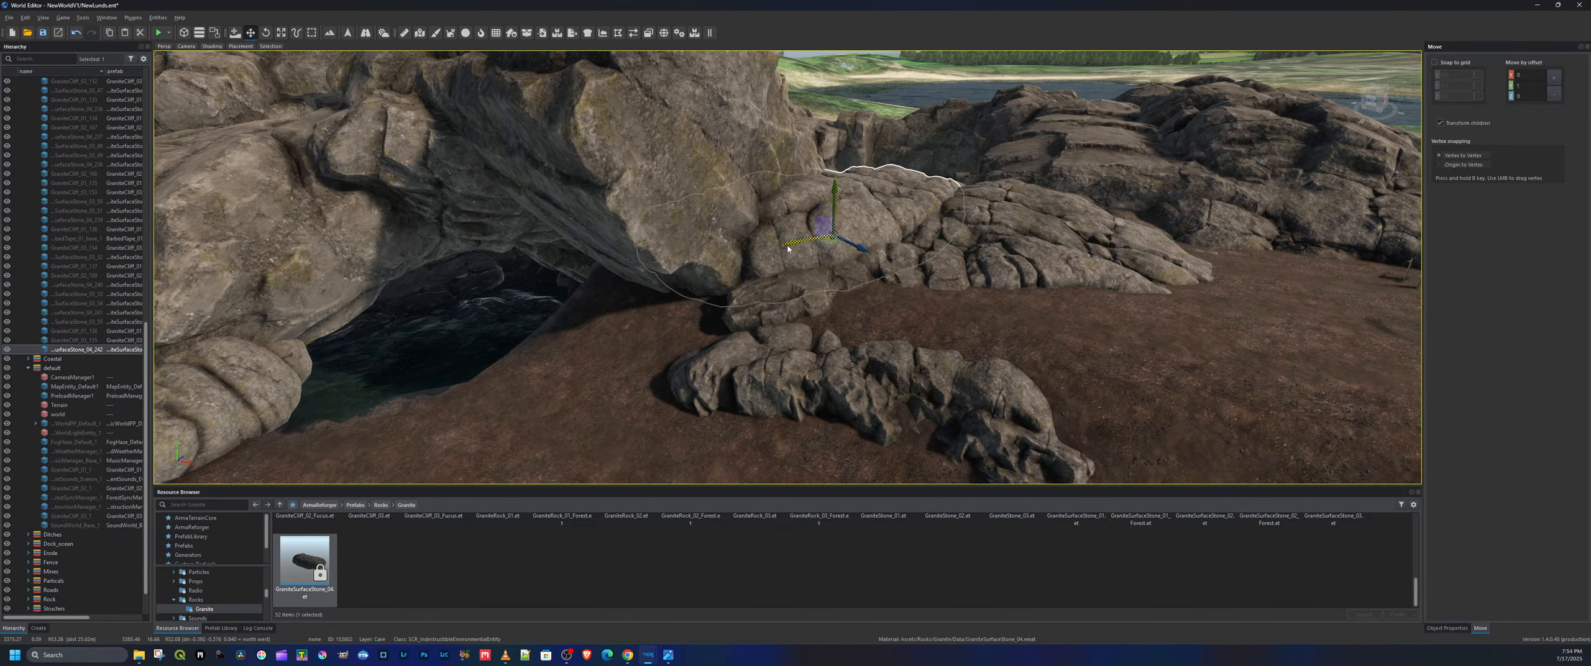
pyautogui.moveTo(802, 241)
pyautogui.mouseDown()
pyautogui.moveTo(735, 264)
pyautogui.moveTo(785, 245)
pyautogui.moveTo(778, 223)
pyautogui.moveTo(776, 237)
pyautogui.mouseUp()
pyautogui.press('e')
pyautogui.press('w')
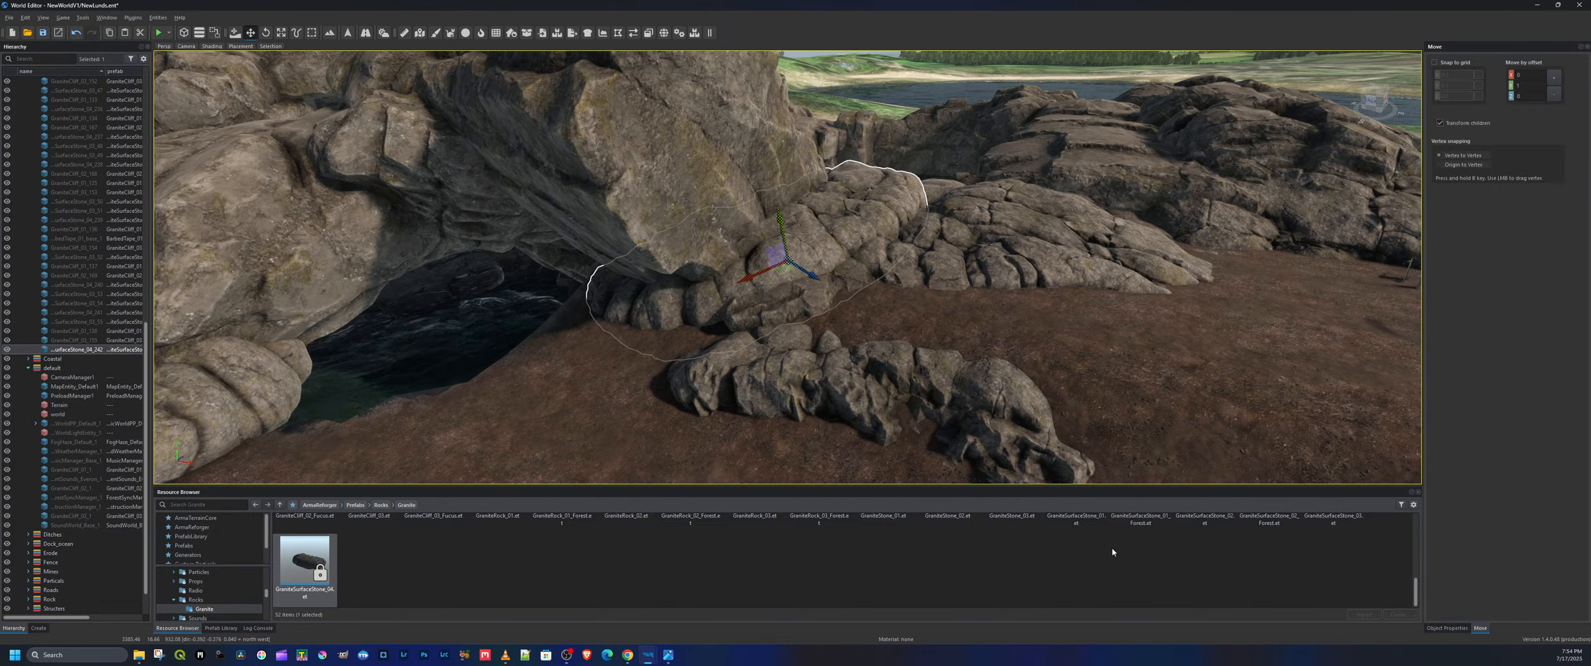
# Place a GraniteSurfaceStone_03 on the bare ground in front of the pool opening
pyautogui.scroll(1, 1112, 552)
pyautogui.click(1334, 538)
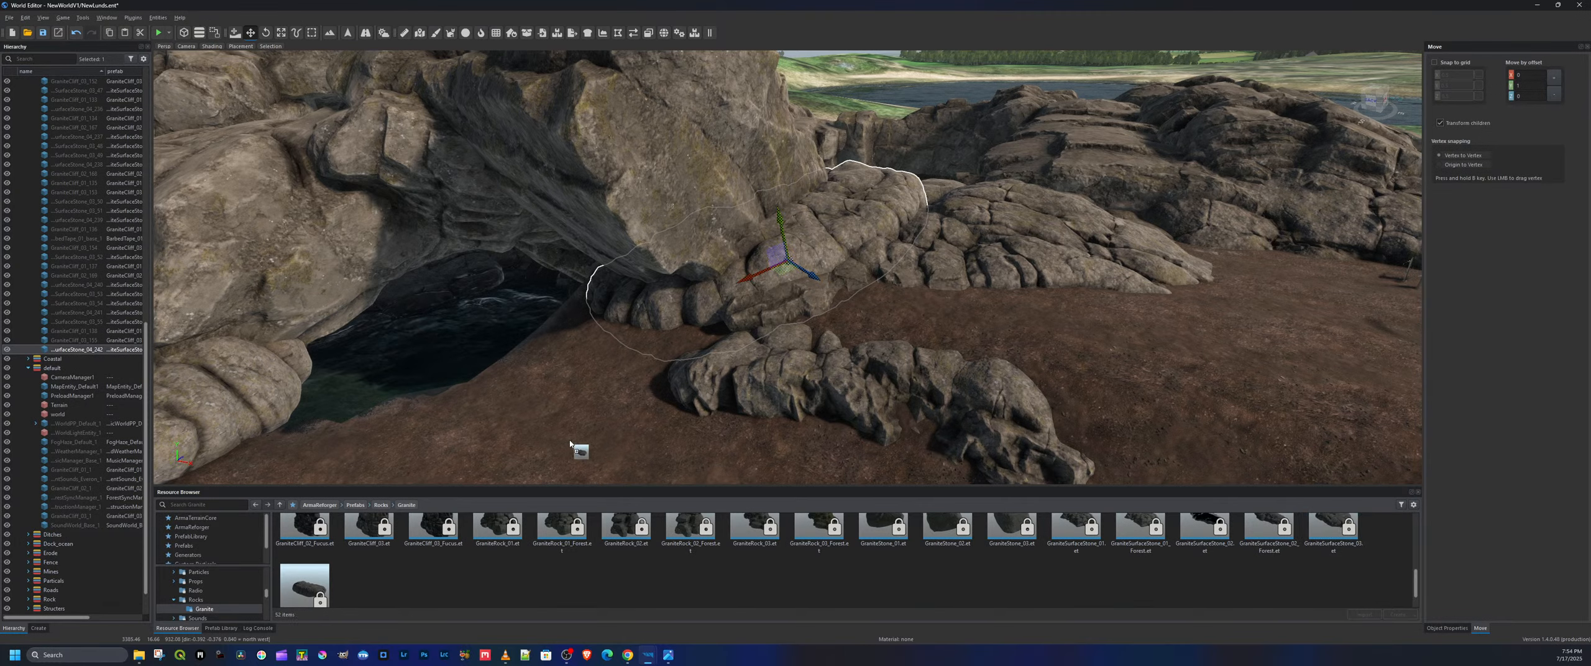
pyautogui.moveTo(570, 443)
pyautogui.mouseDown()
pyautogui.moveTo(587, 421)
pyautogui.moveTo(583, 460)
pyautogui.mouseUp()
pyautogui.scroll(2, 583, 460)
pyautogui.moveTo(583, 460); pyautogui.dragTo(820, 429, button='right')
# Place a GraniteSurfaceStone_04 in front of the pool, rotate it and sink it partly into the ground
pyautogui.scroll(1, 1268, 541)
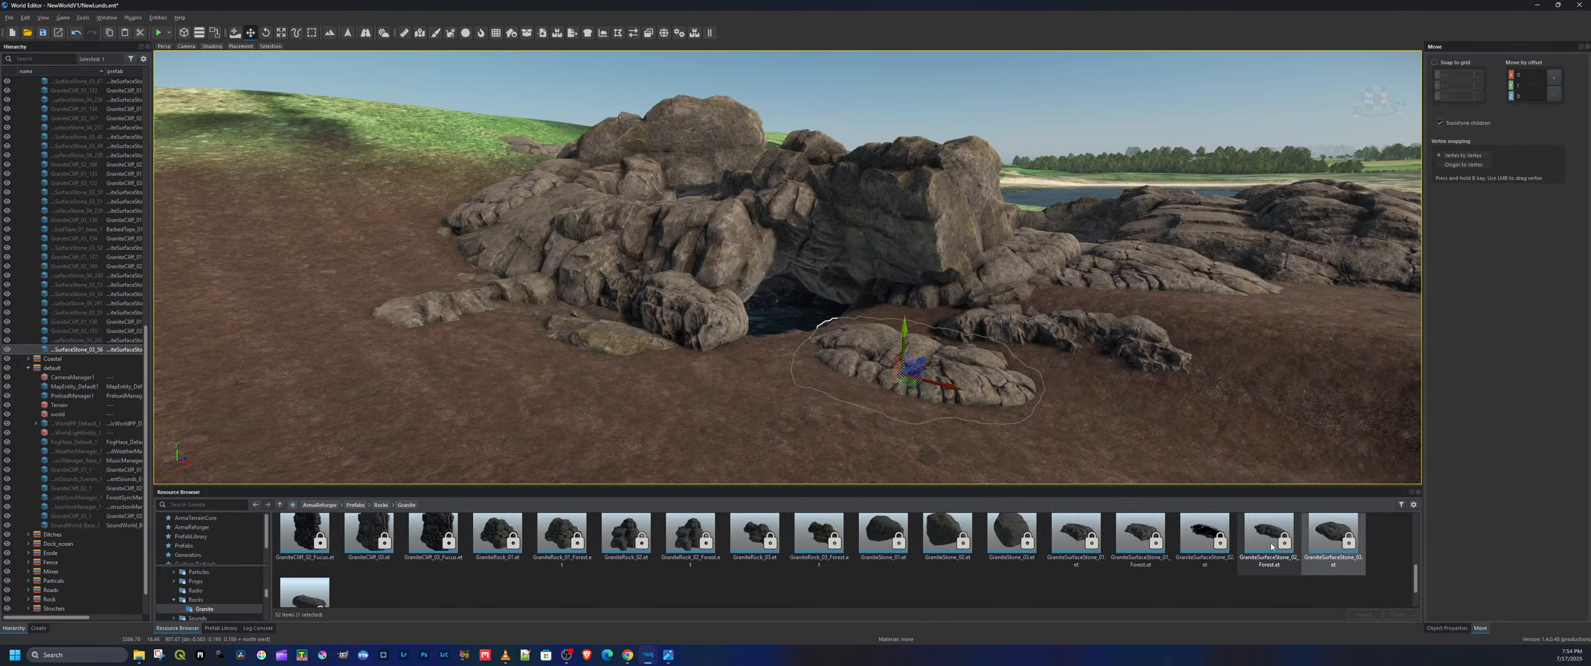
pyautogui.click(310, 591)
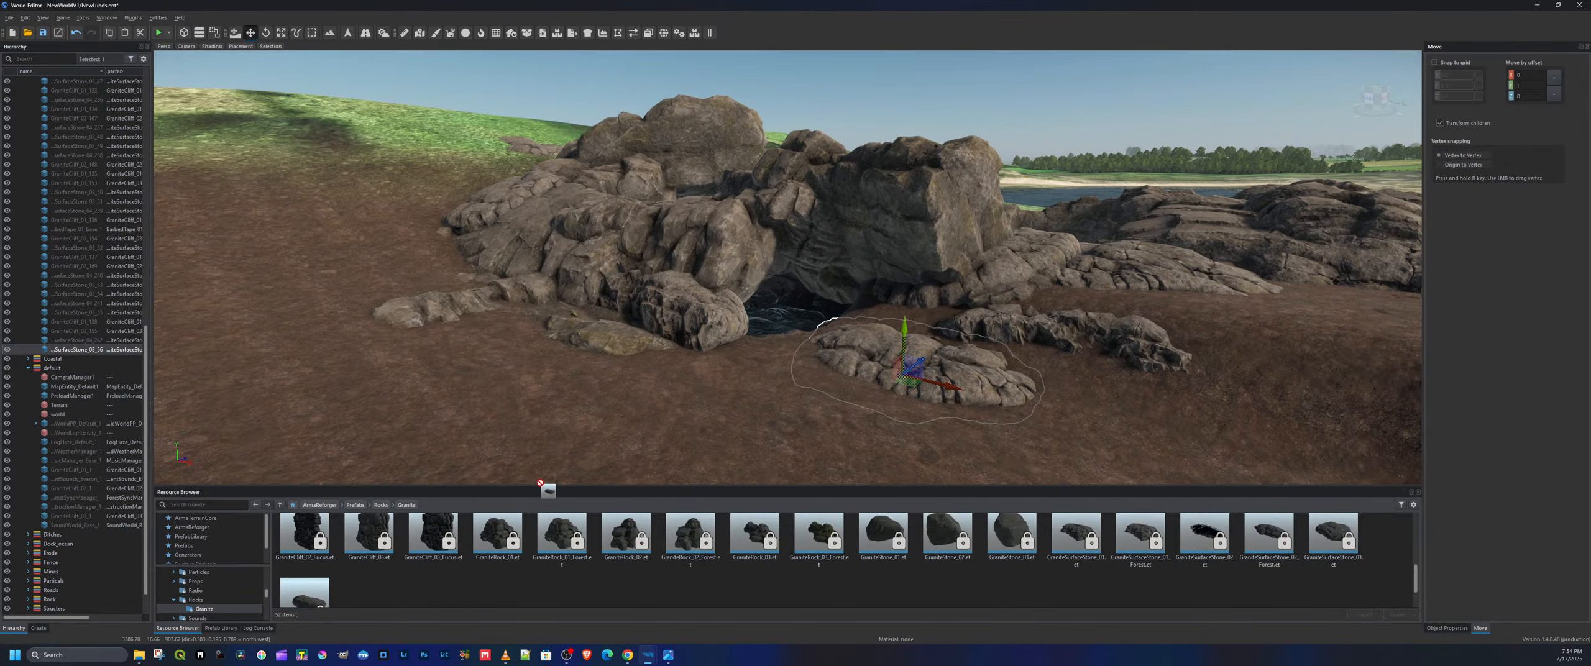
pyautogui.moveTo(762, 376); pyautogui.dragTo(802, 346)
pyautogui.press('e')
pyautogui.press('w')
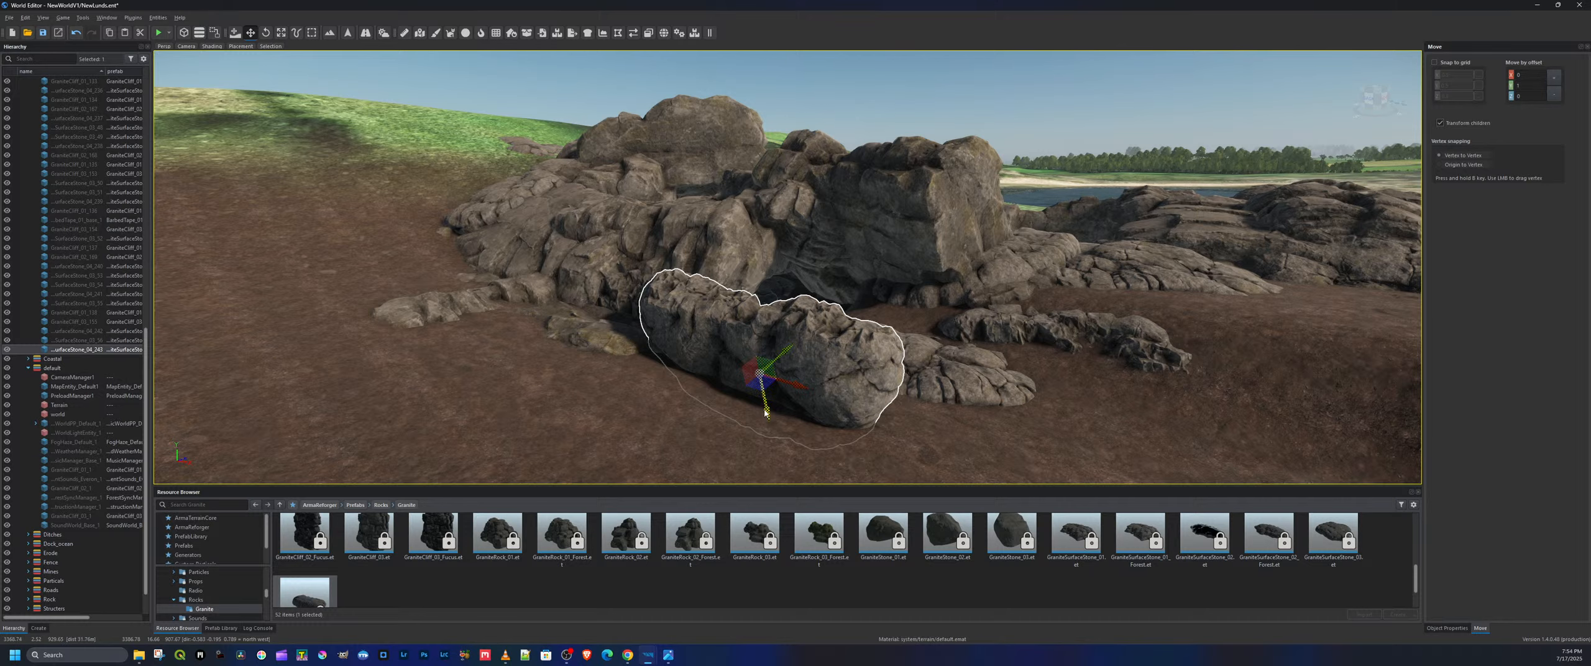
pyautogui.moveTo(765, 412); pyautogui.dragTo(784, 471)
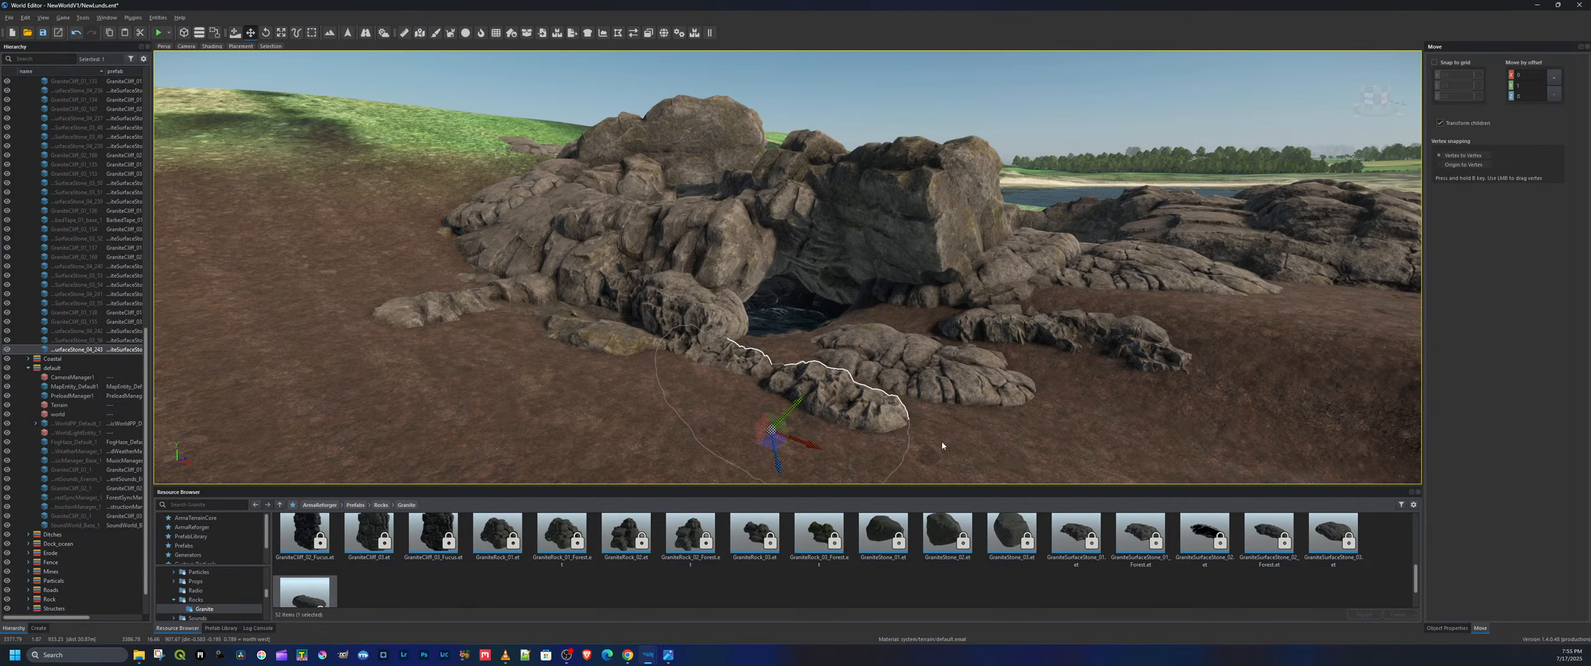
# Rotate and shift the half-buried surface stone beside the pool entrance, then save the world
pyautogui.press('f')
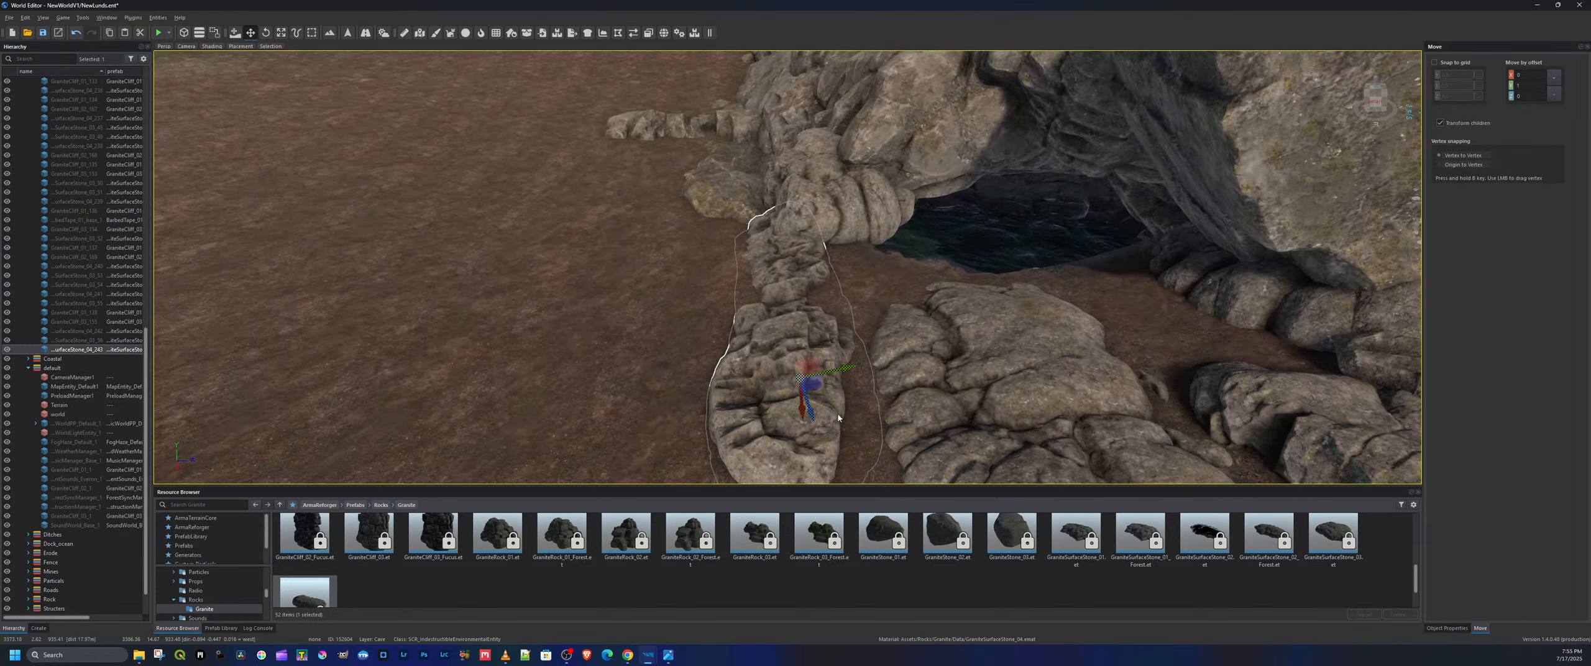
pyautogui.press('e')
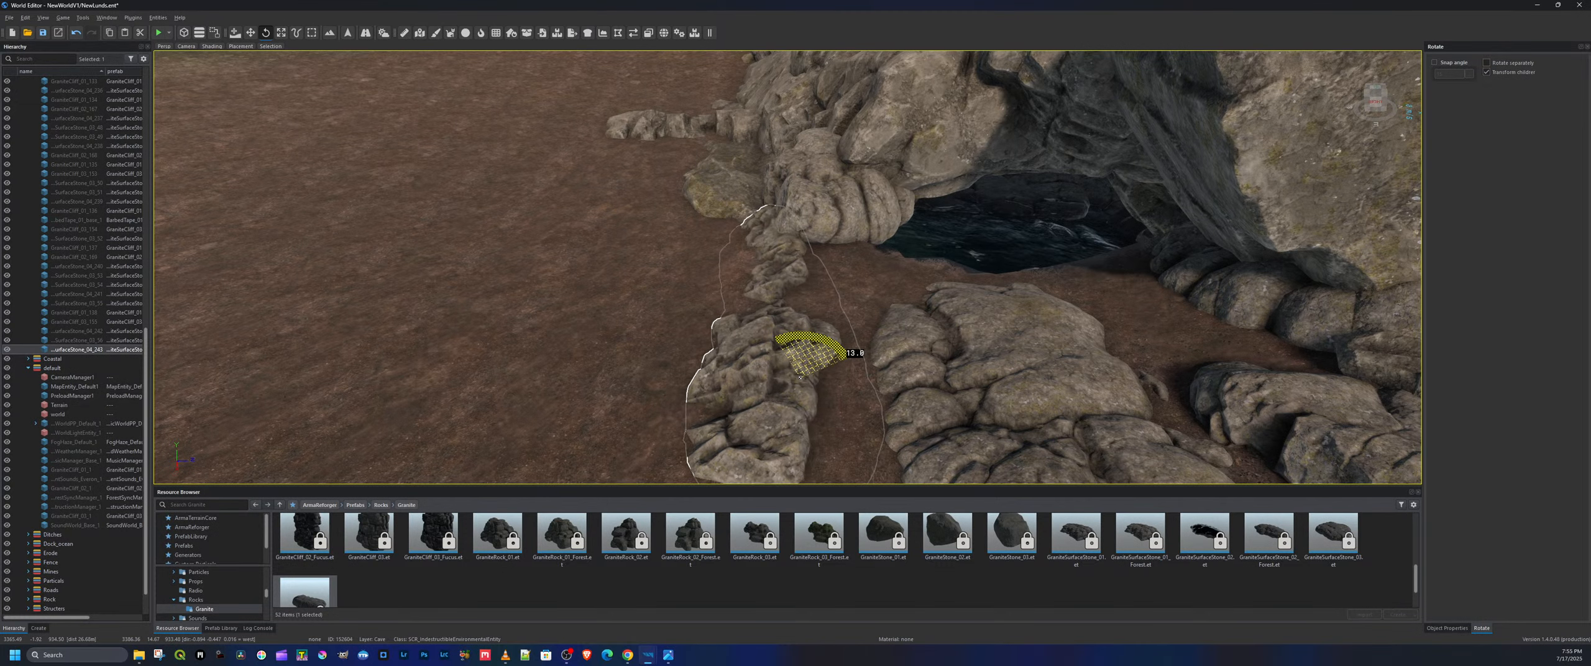
pyautogui.press('w')
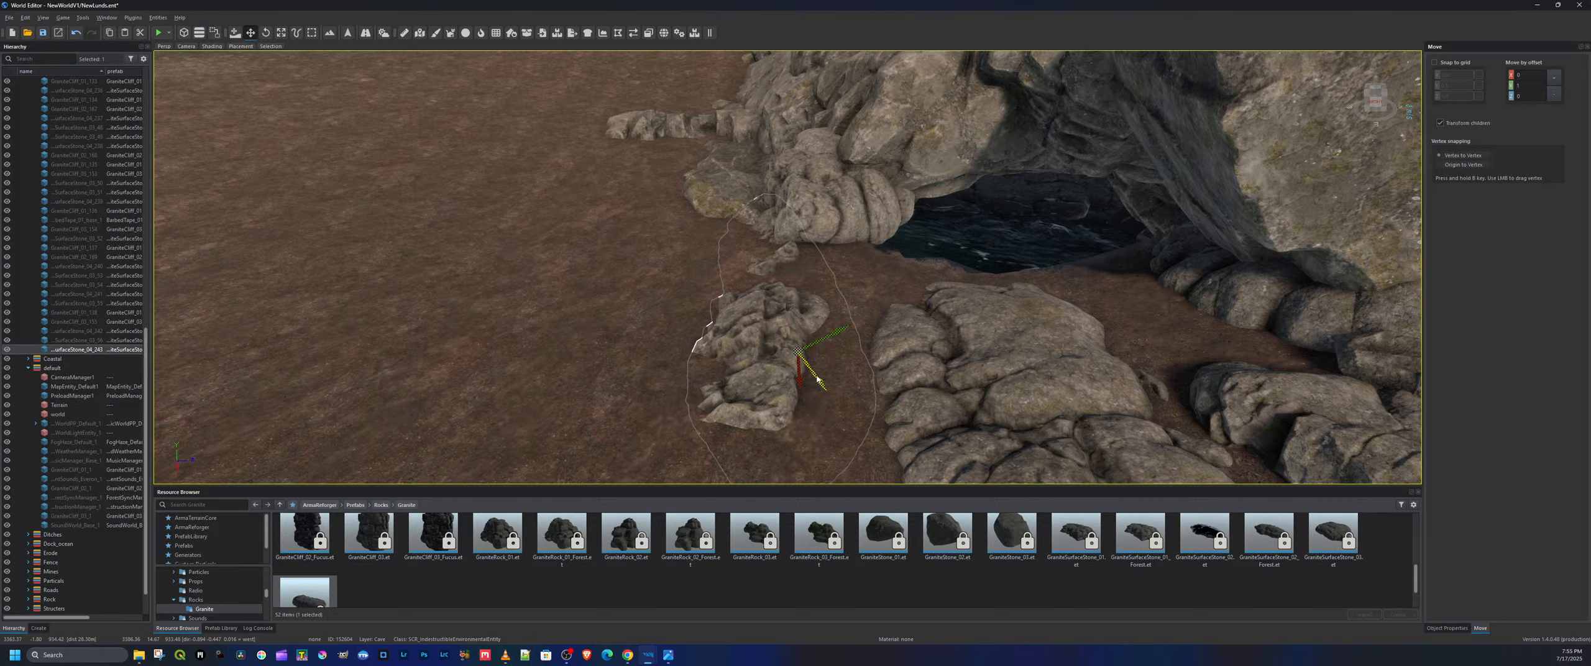
pyautogui.click(42, 33)
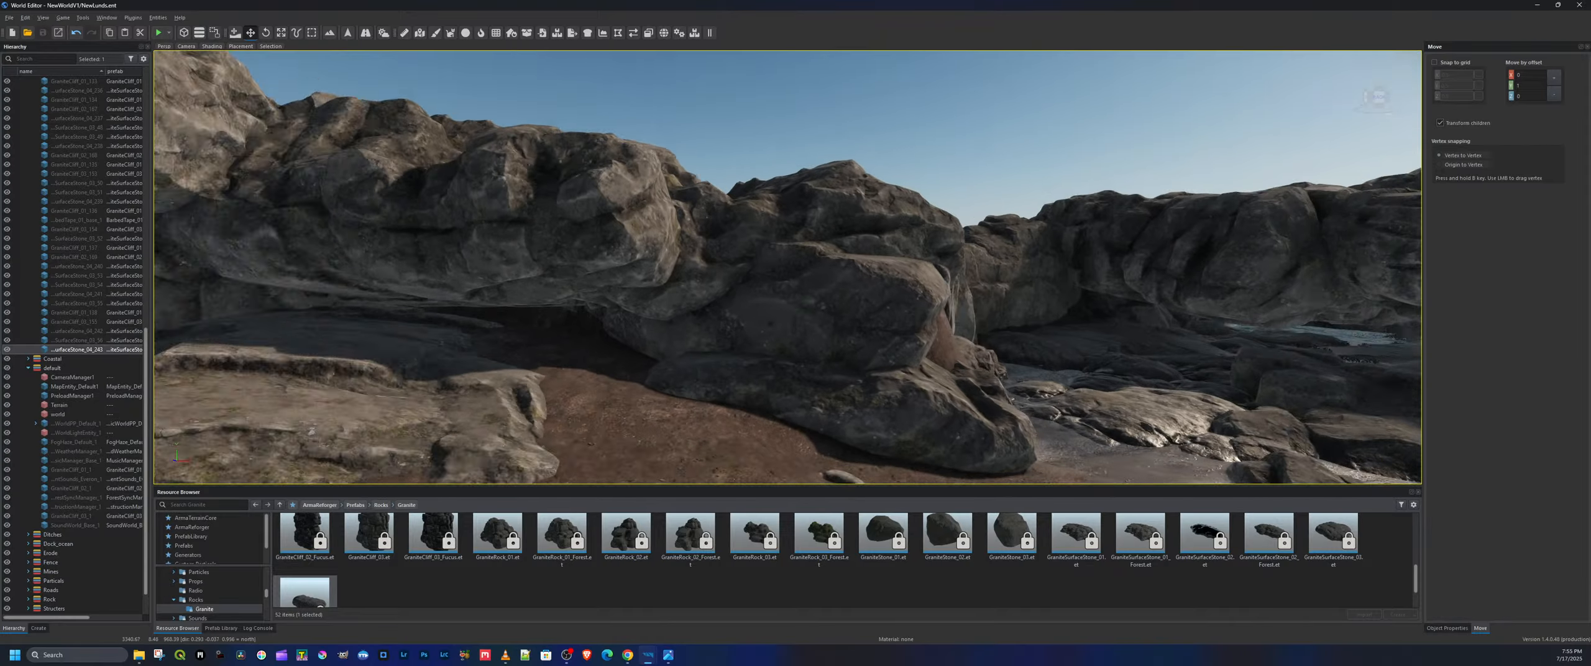
# Examine the whole rock formation from the shore, the bare ground and inside the basin for gaps to fill
pyautogui.press('w')
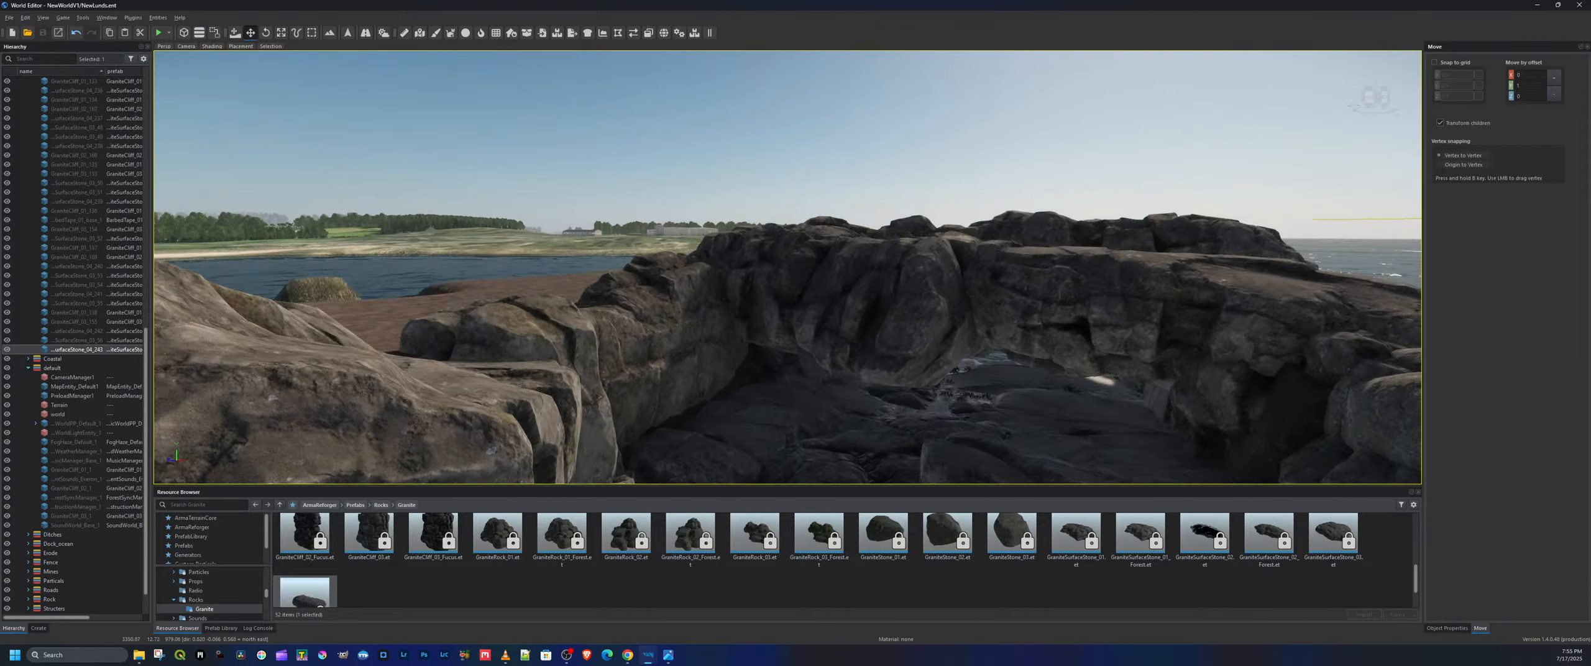
pyautogui.press('w')
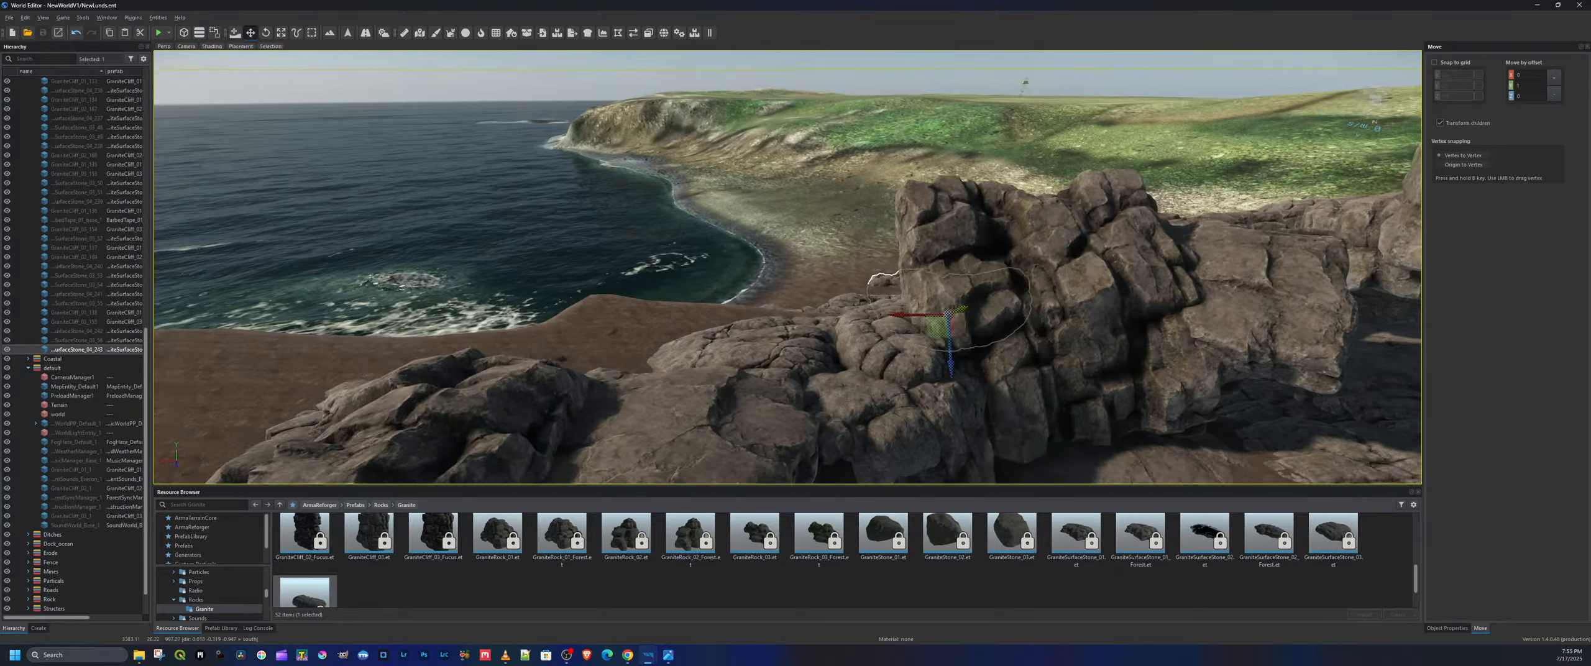
pyautogui.press('a')
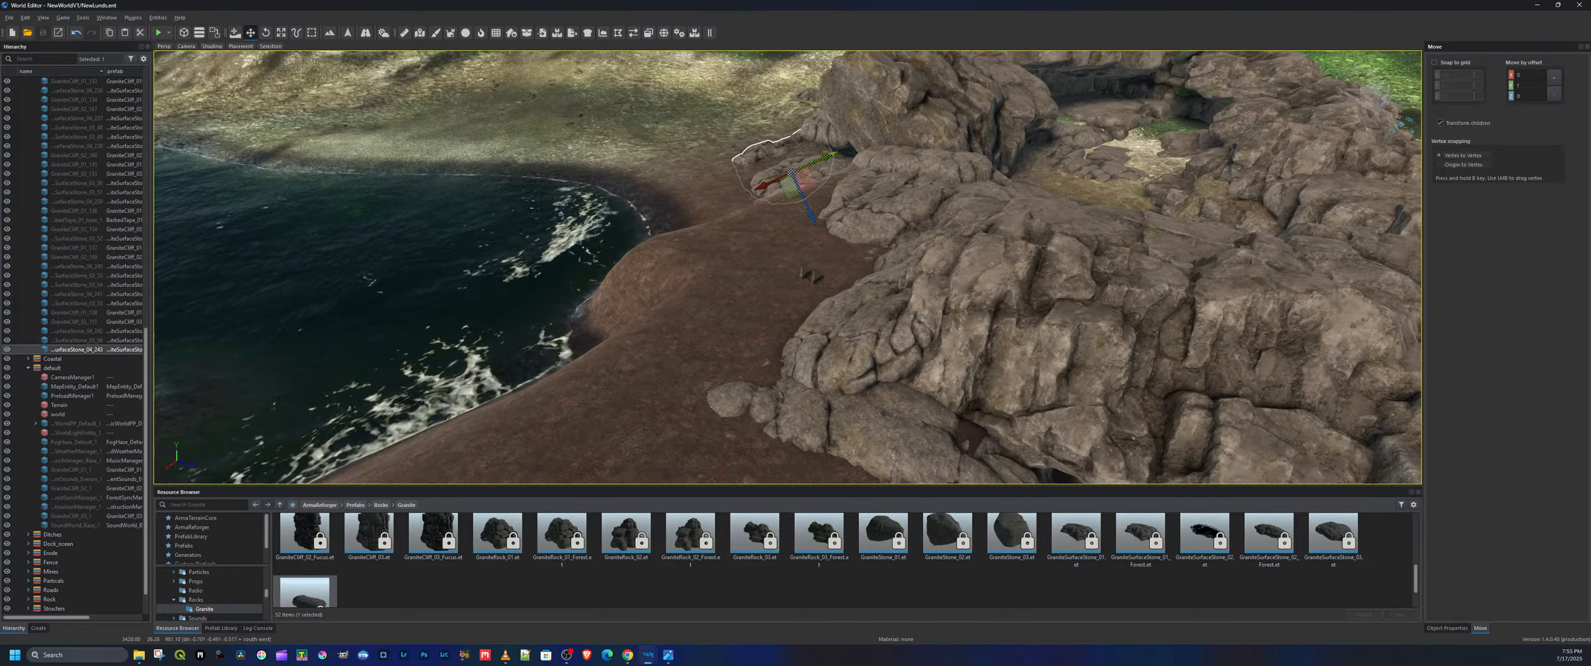
pyautogui.press('s')
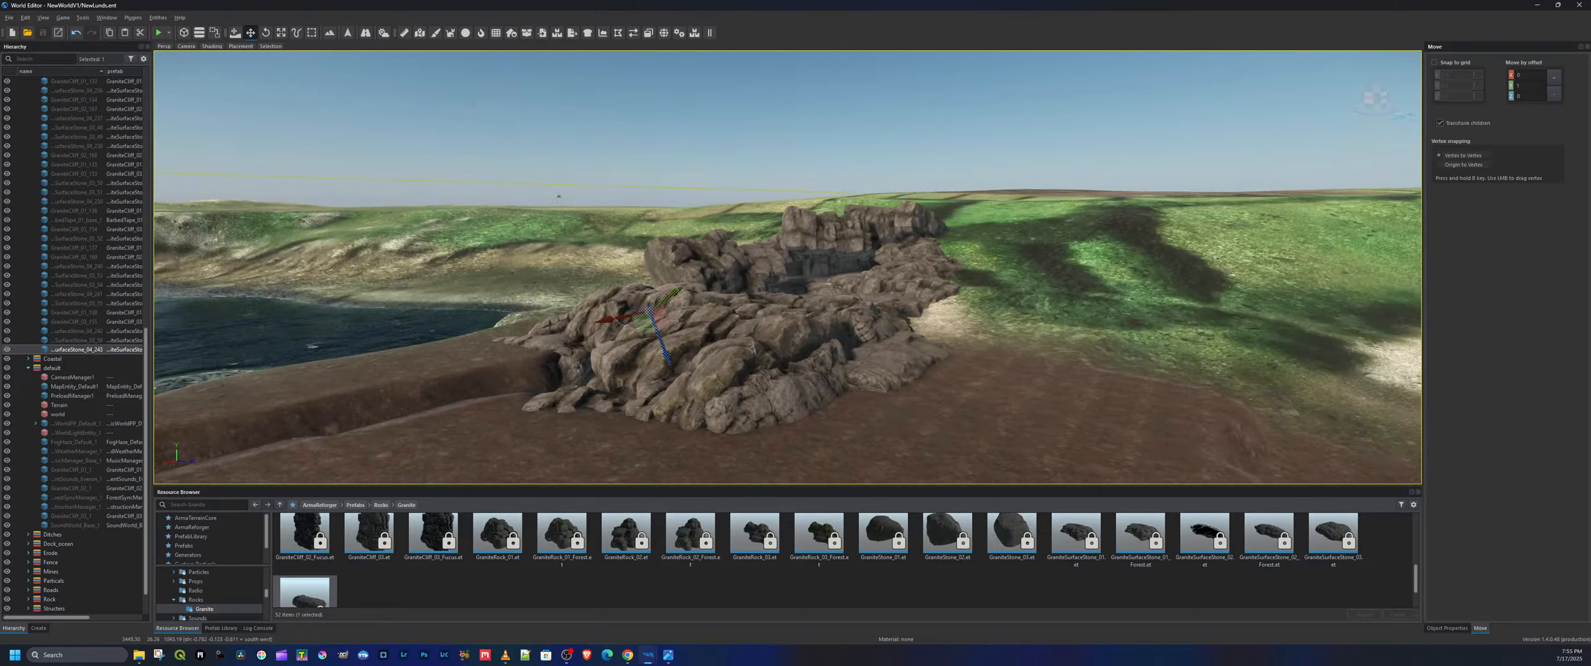
pyautogui.press('w')
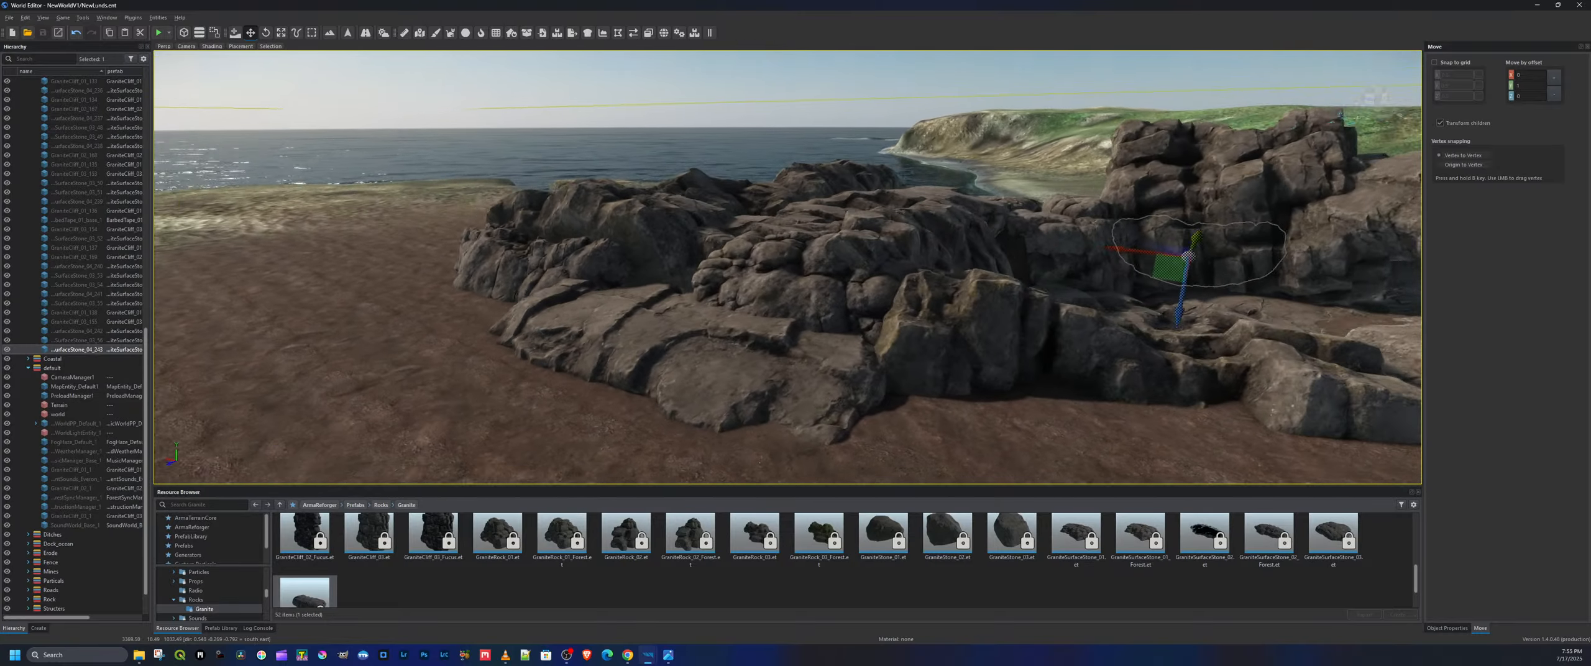
pyautogui.press('a')
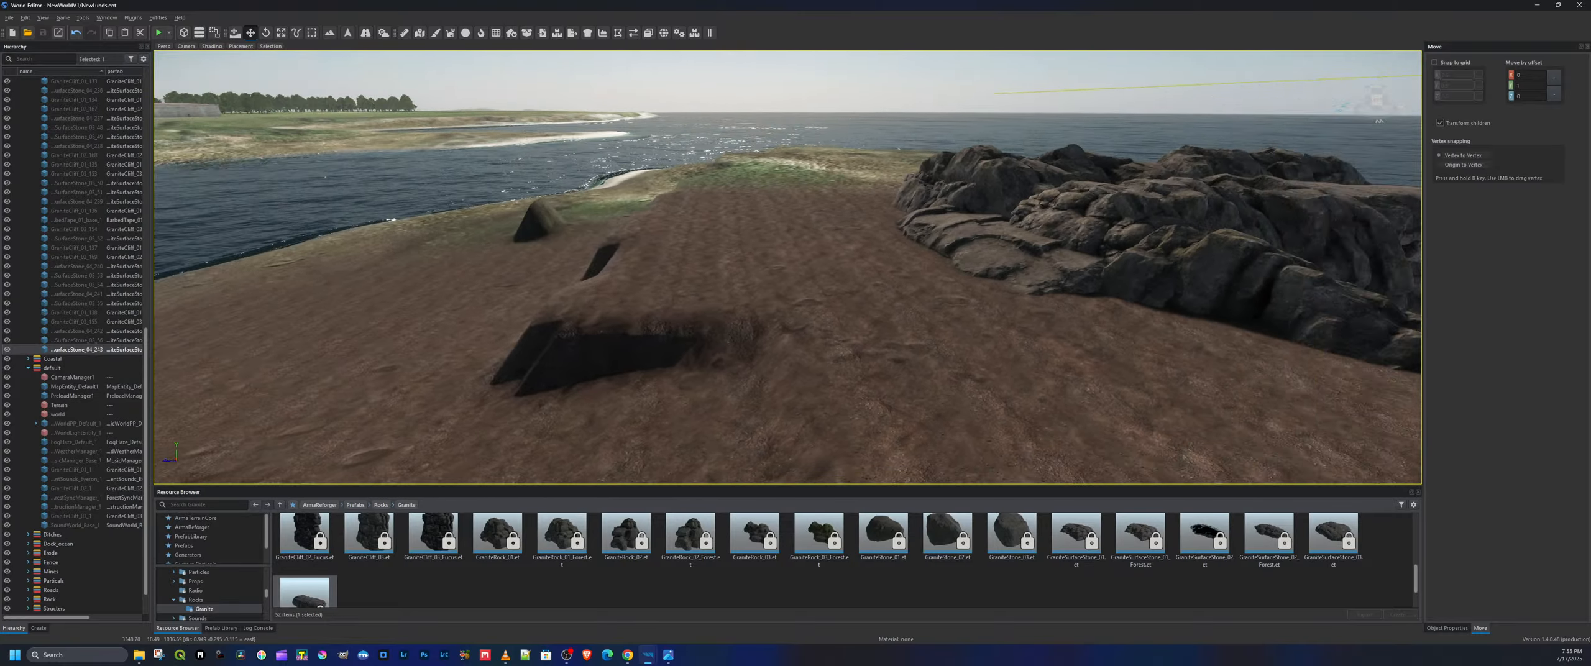
pyautogui.press('a')
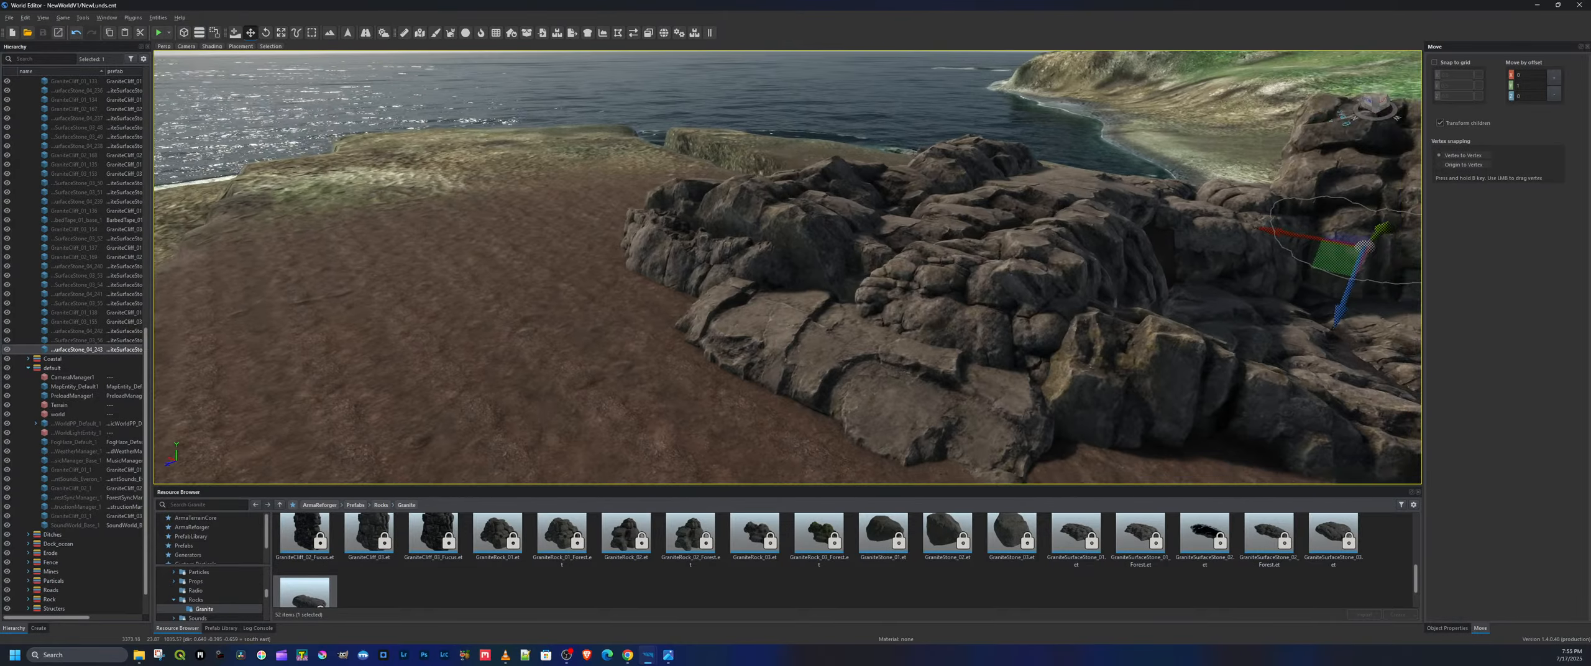
pyautogui.press('a')
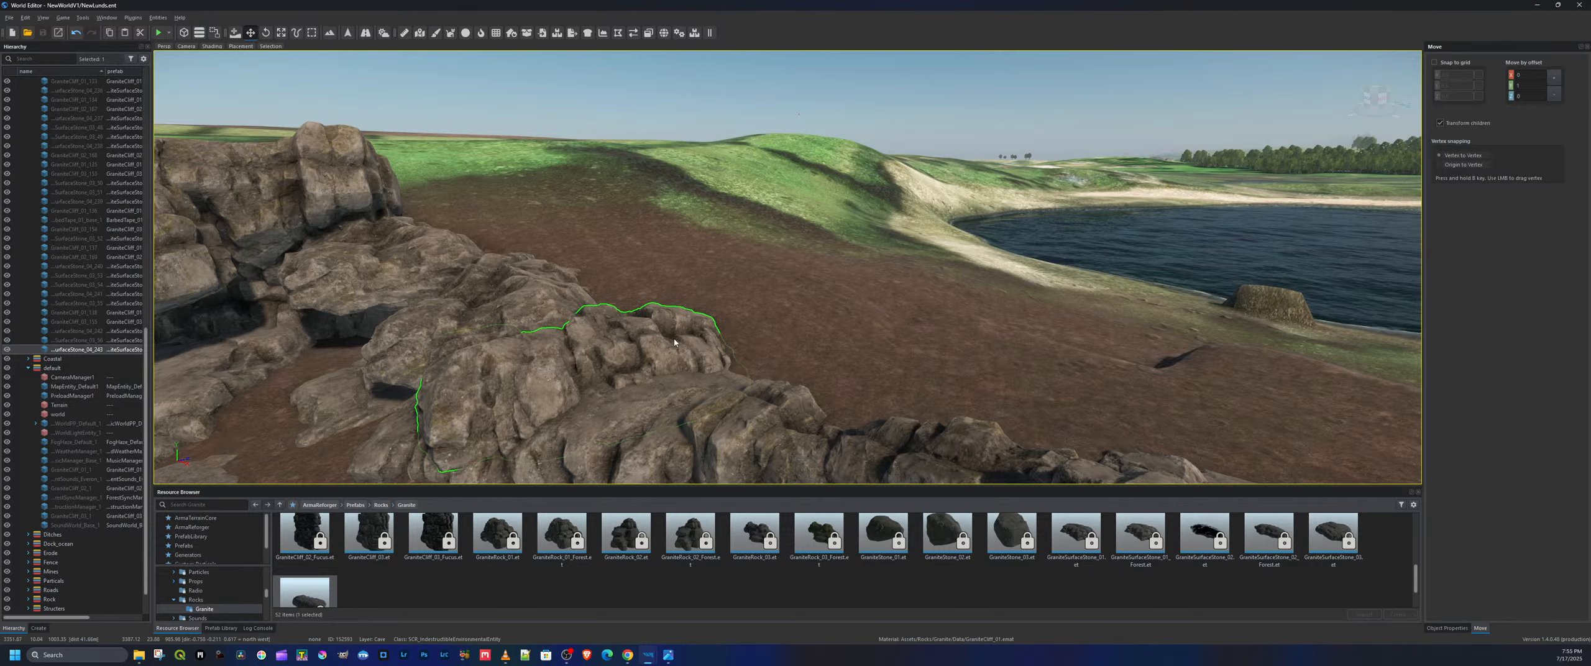
pyautogui.press('a')
pyautogui.moveTo(528, 367); pyautogui.dragTo(466, 398, button='right')
pyautogui.press('w')
pyautogui.press('d')
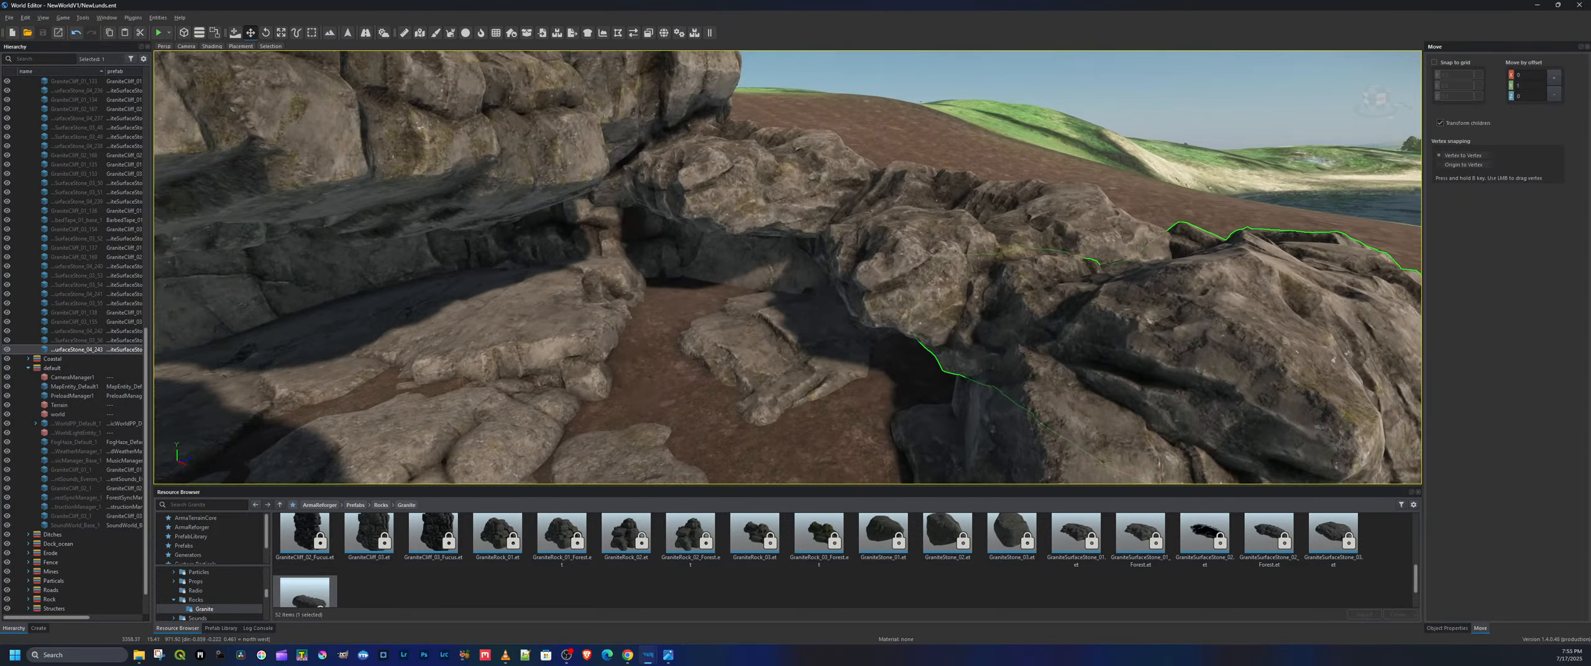
pyautogui.press('s')
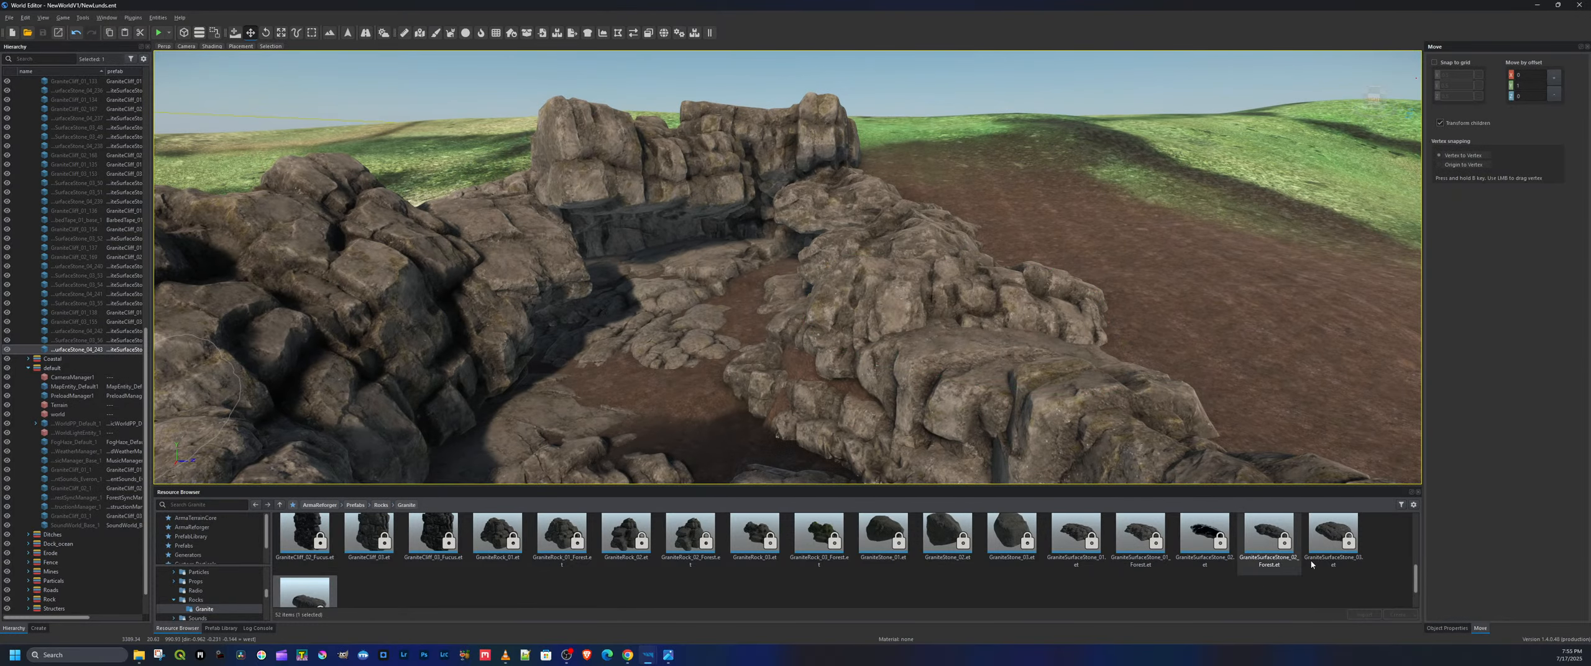
# Place a GraniteCliff_01 in the rocky basin, lay it on its side and raise it
pyautogui.scroll(2, 1232, 545)
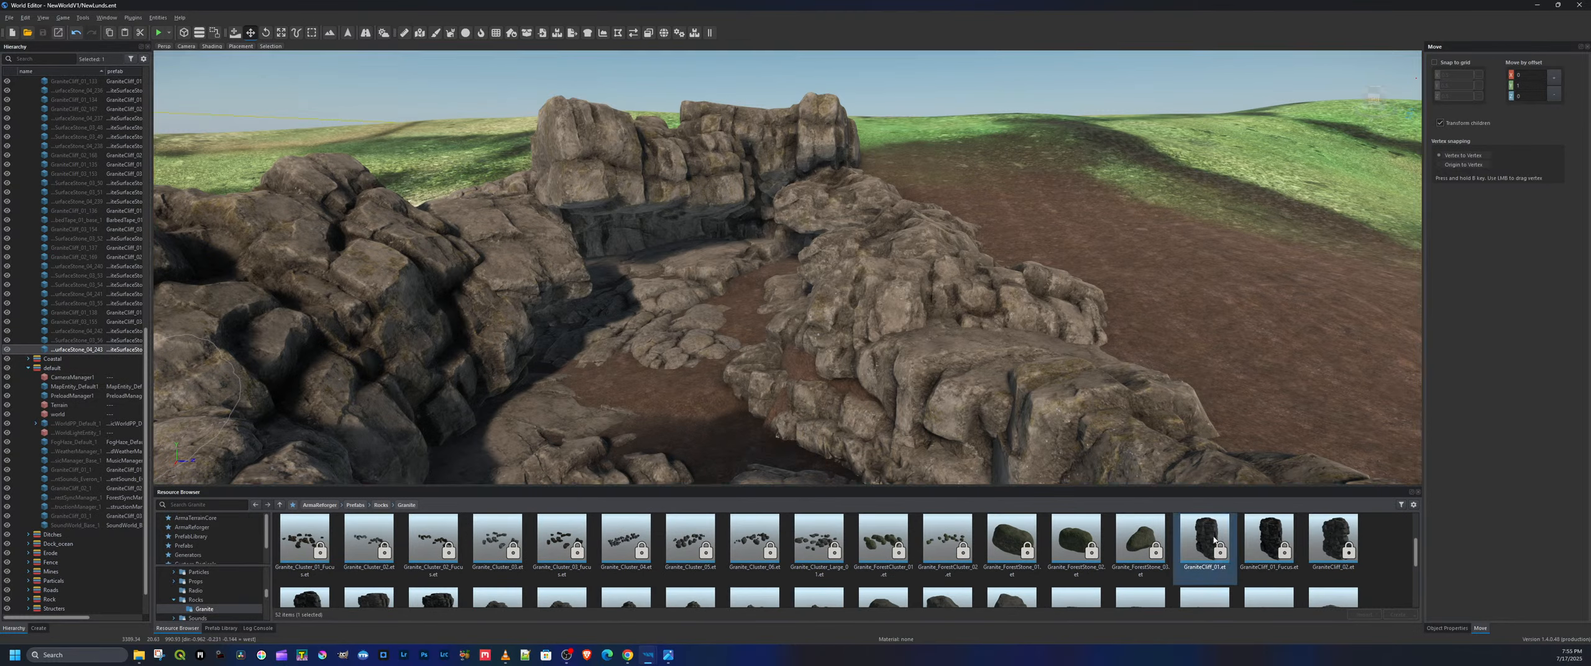
pyautogui.moveTo(835, 336); pyautogui.dragTo(843, 199)
pyautogui.press('e')
pyautogui.press('w')
pyautogui.press('d')
pyautogui.moveTo(843, 201); pyautogui.dragTo(631, 233, button='right')
pyautogui.press('s')
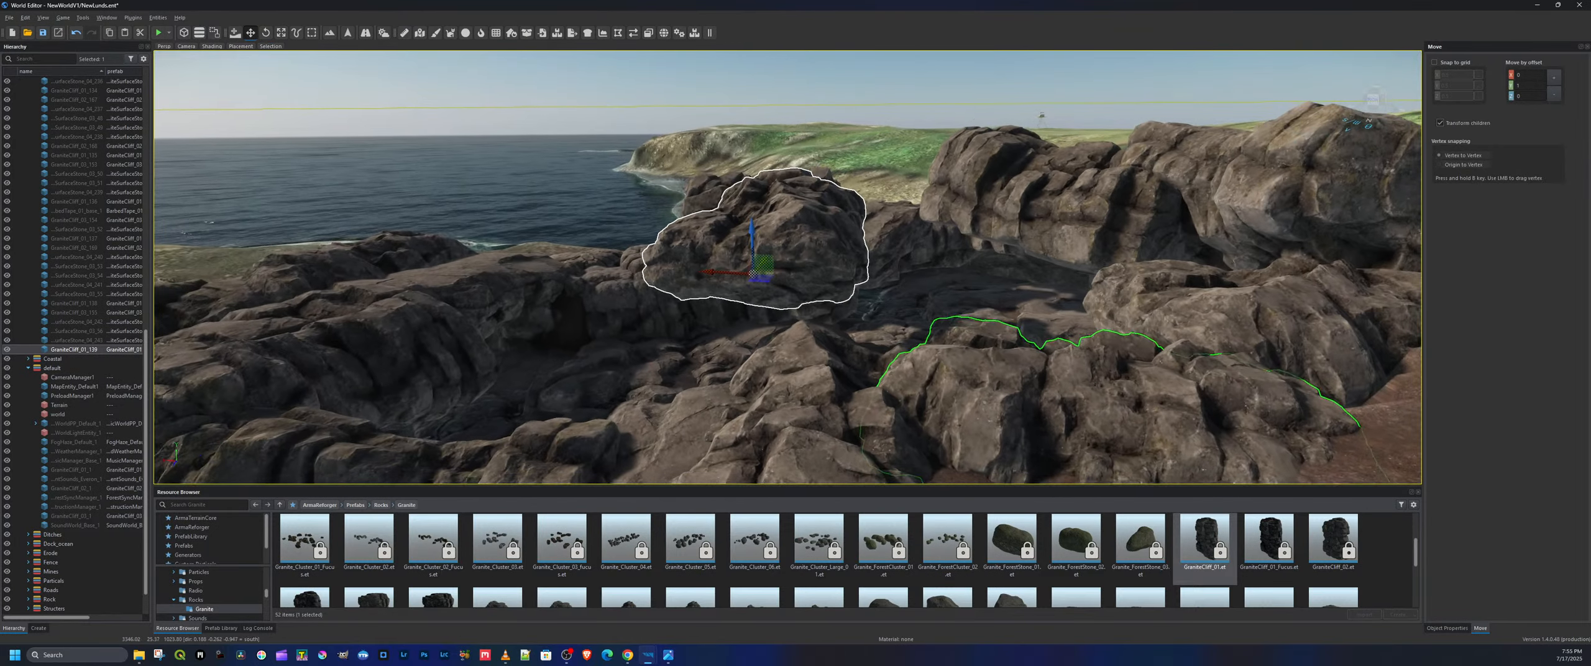
# Move the GraniteCliff_01 across the basin and fit it into the cliff wall as an overhanging ledge
pyautogui.moveTo(726, 276); pyautogui.dragTo(1089, 291)
pyautogui.press('a')
pyautogui.moveTo(1089, 291); pyautogui.dragTo(1122, 341, button='right')
pyautogui.press('a')
pyautogui.press('s')
pyautogui.press('d')
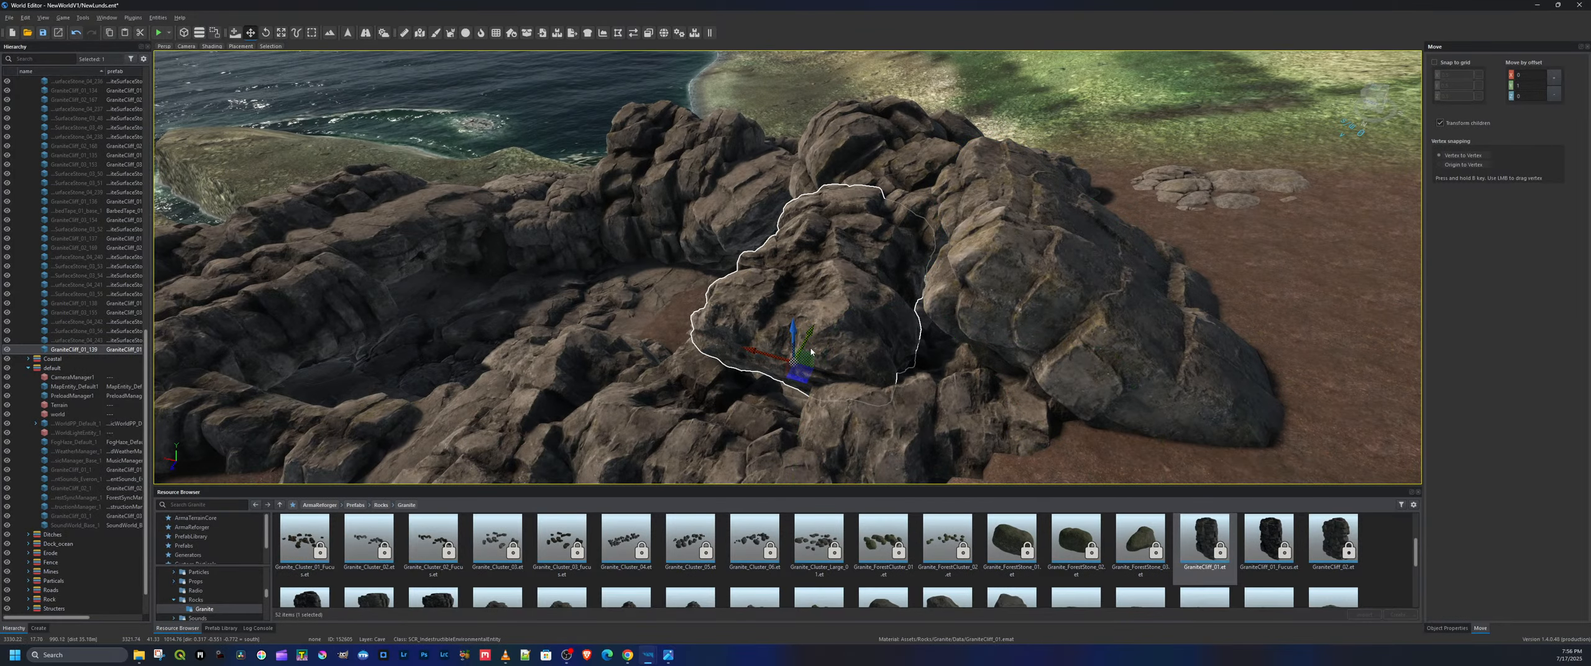
pyautogui.moveTo(765, 354); pyautogui.dragTo(867, 363)
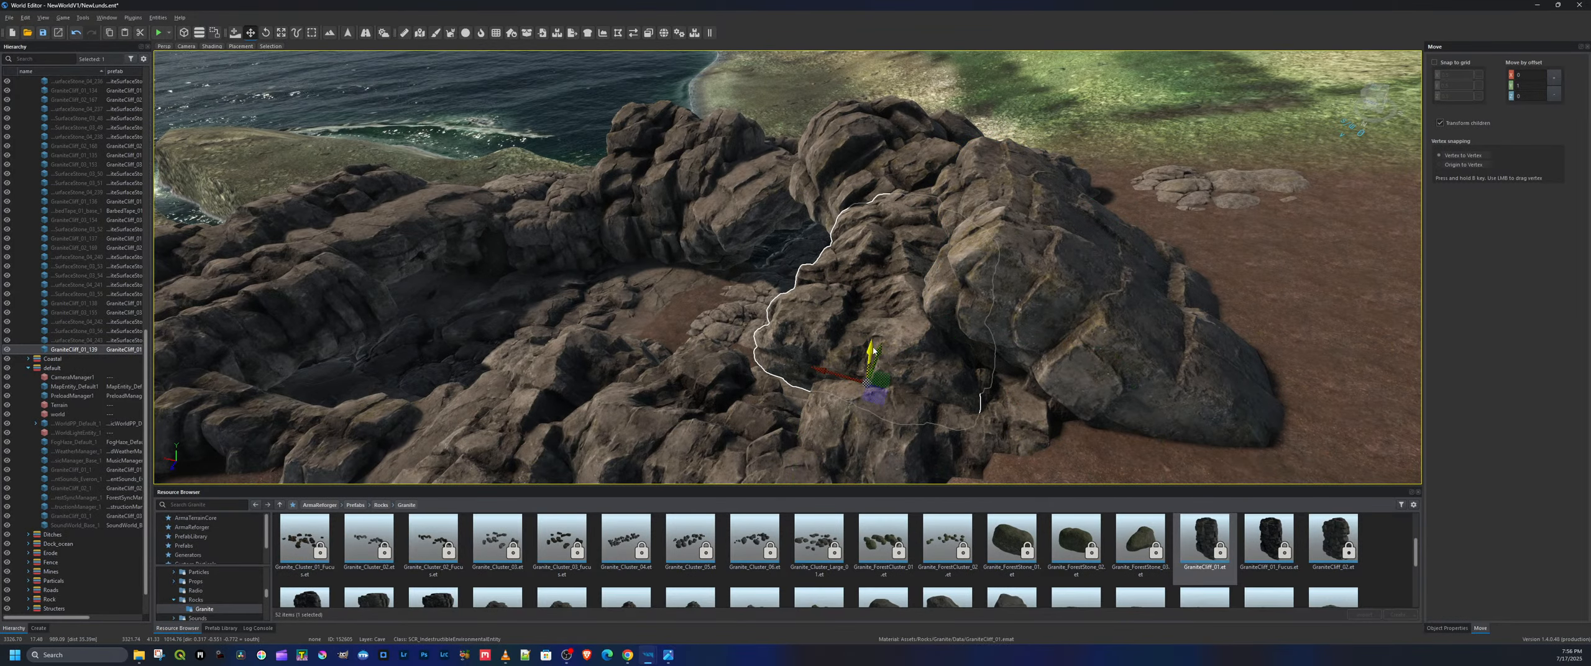
pyautogui.press('a')
pyautogui.moveTo(875, 338); pyautogui.dragTo(1054, 336, button='right')
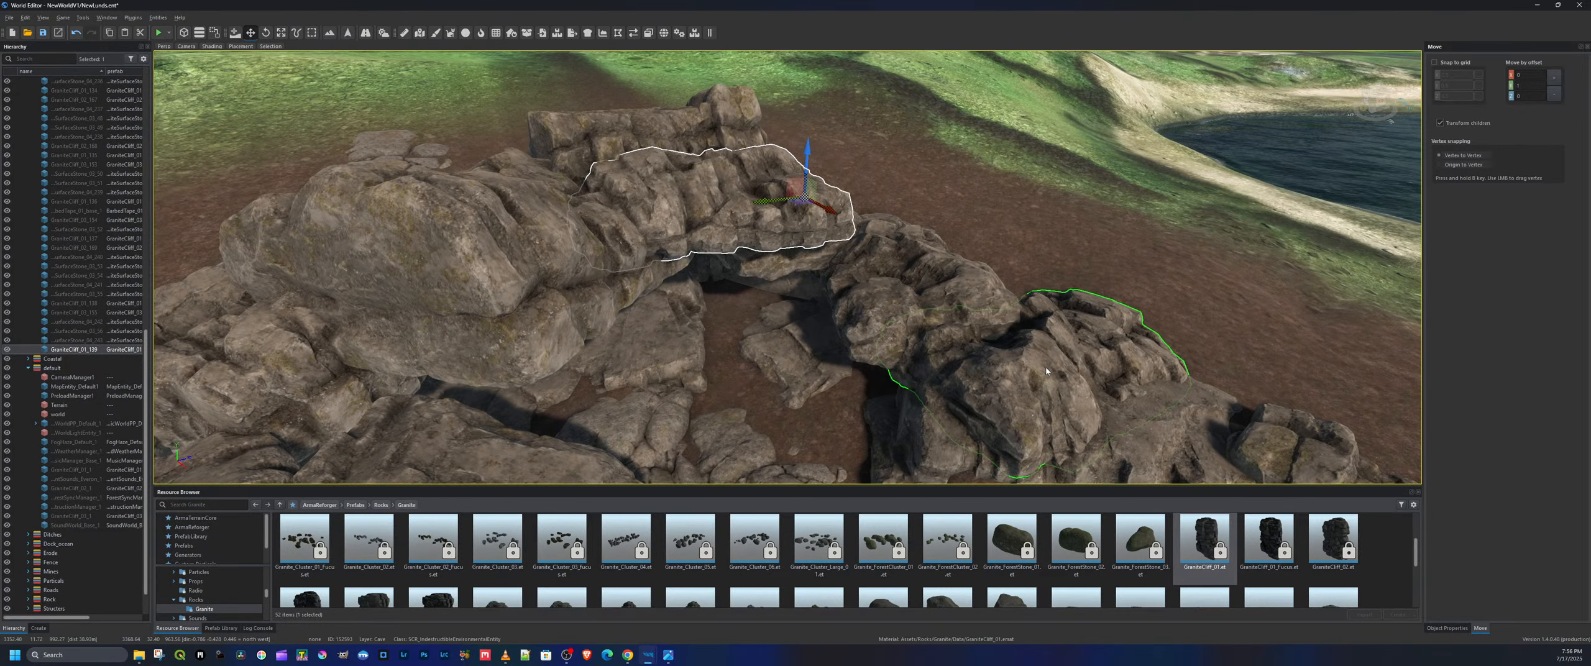
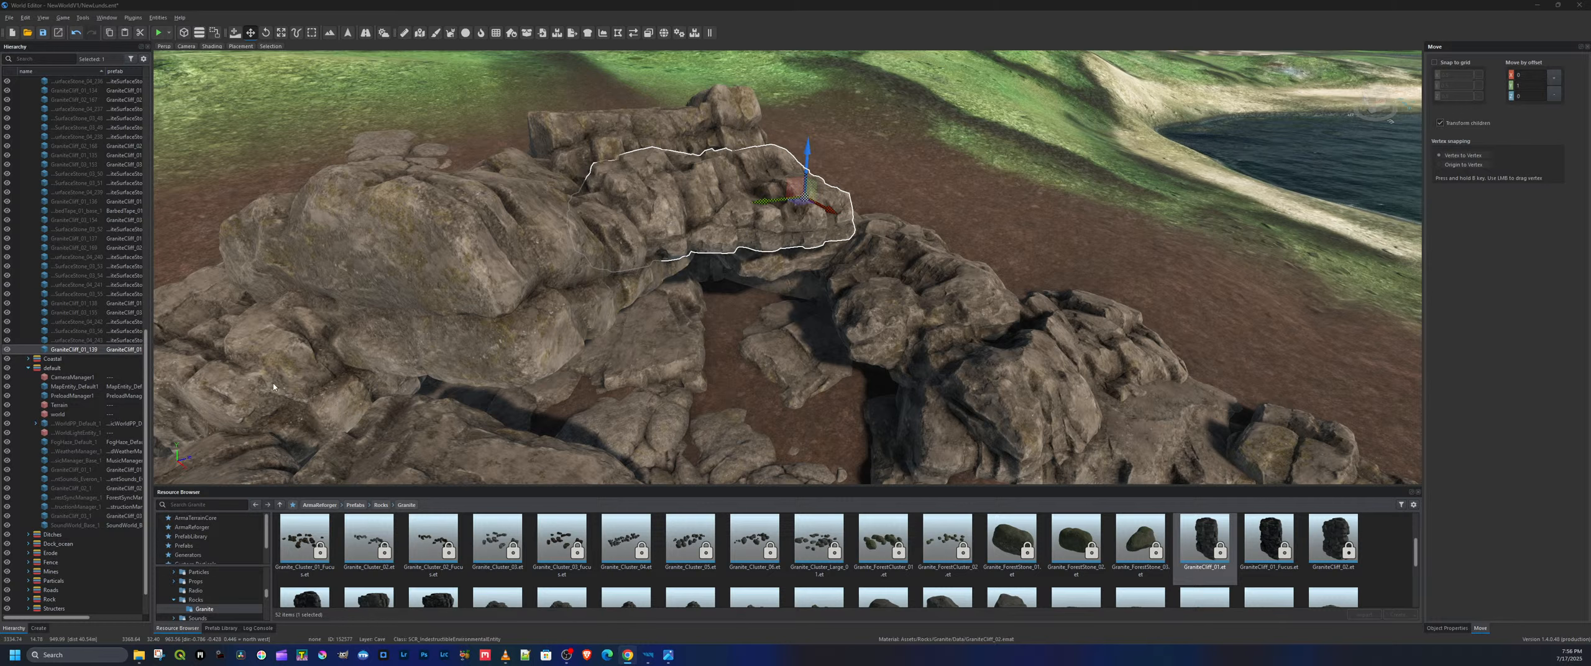
# Open the GraniteCliff_02 prefab in its own preview
pyautogui.press('d')
pyautogui.moveTo(787, 403); pyautogui.dragTo(690, 401, button='right')
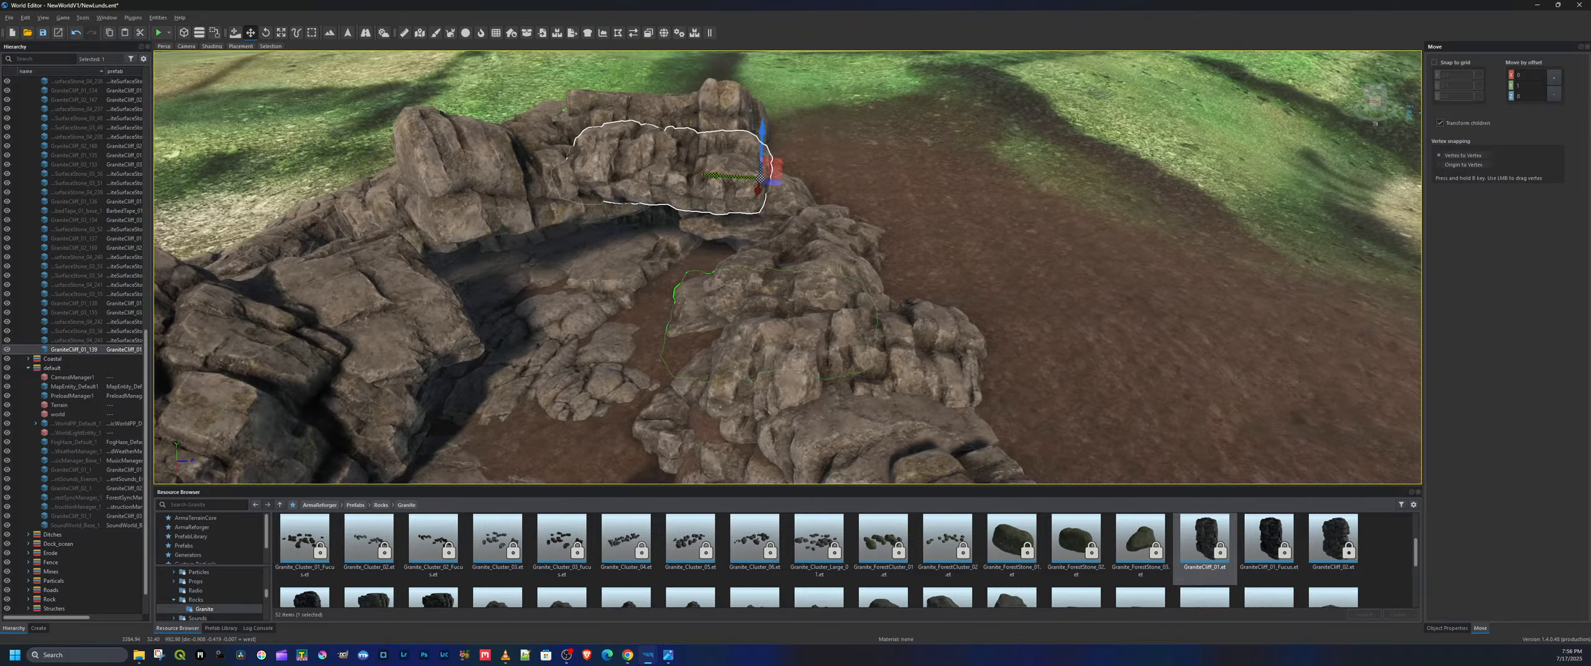
pyautogui.doubleClick(1330, 541)
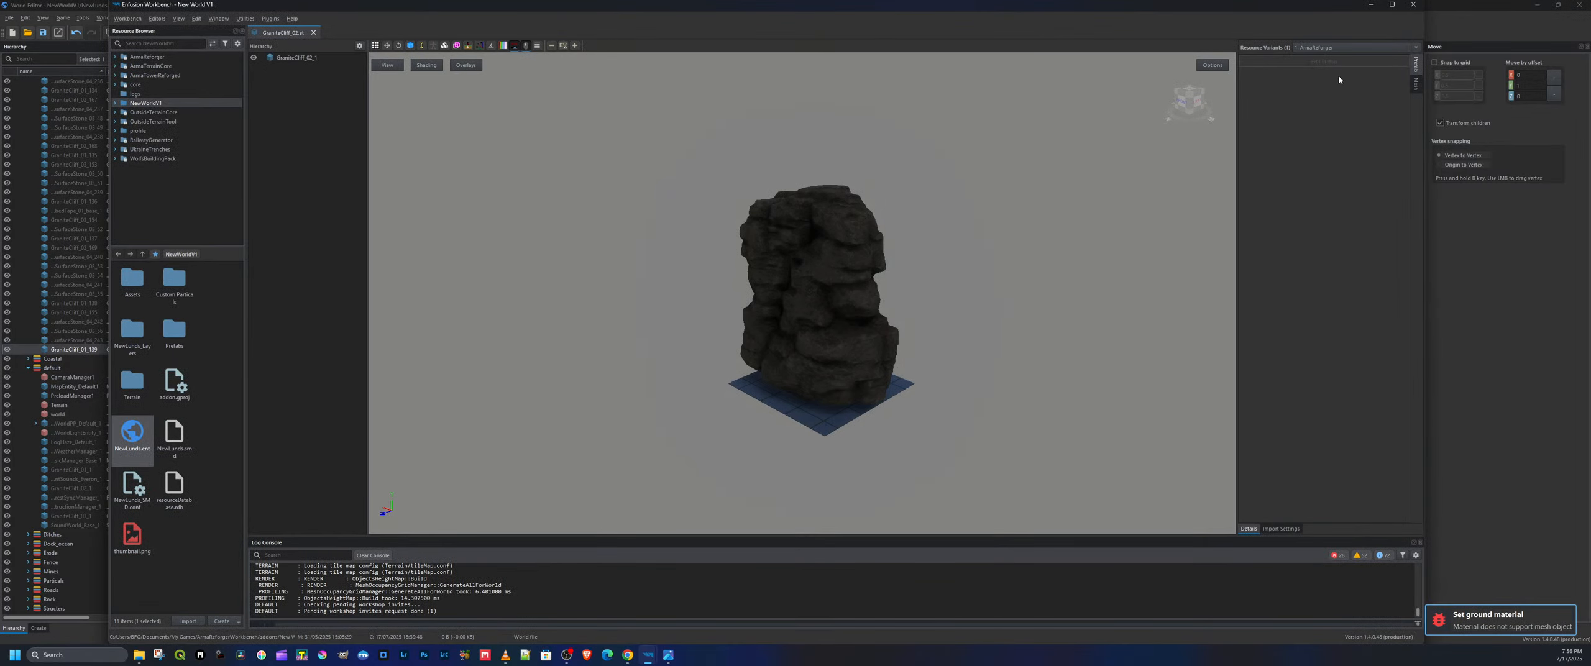
# Close the GraniteCliff_02 preview, return to the World Editor and examine the formation from its outer side
pyautogui.click(314, 33)
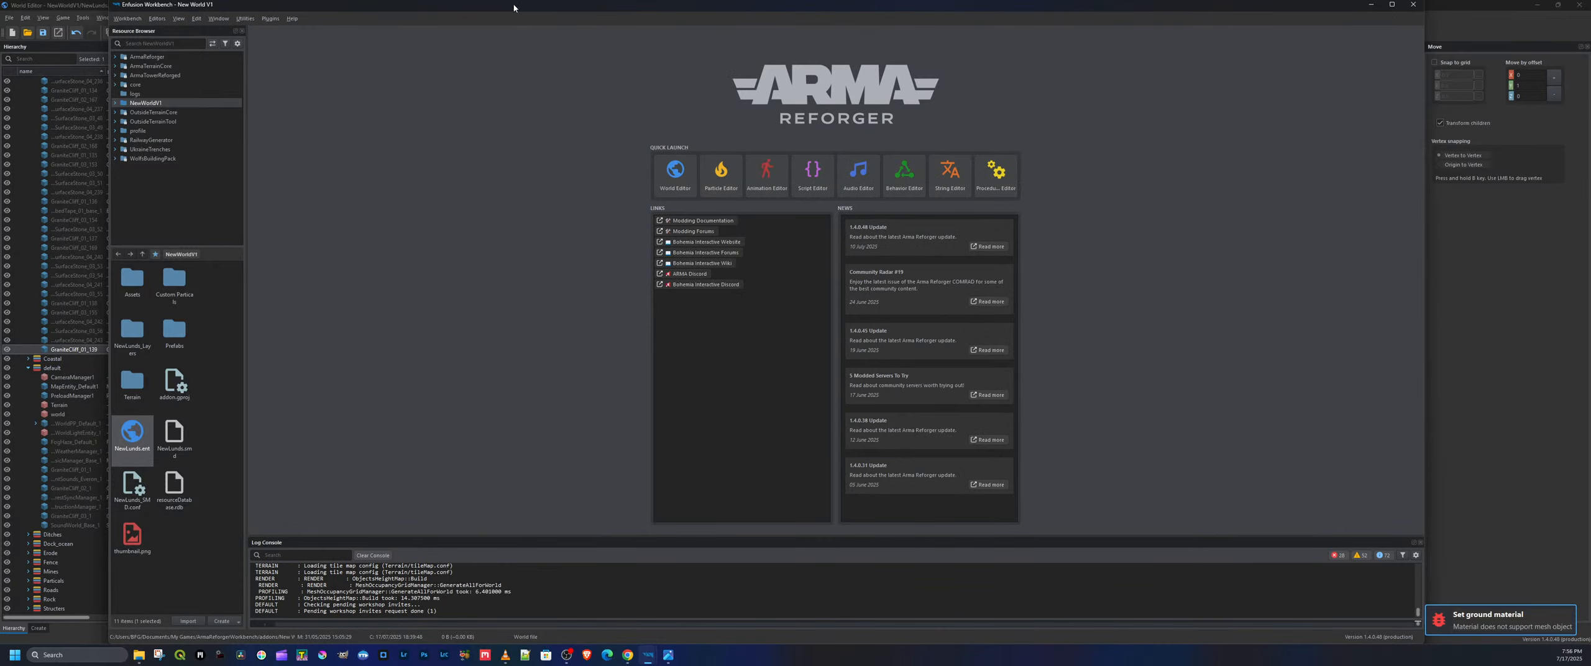
pyautogui.click(1370, 8)
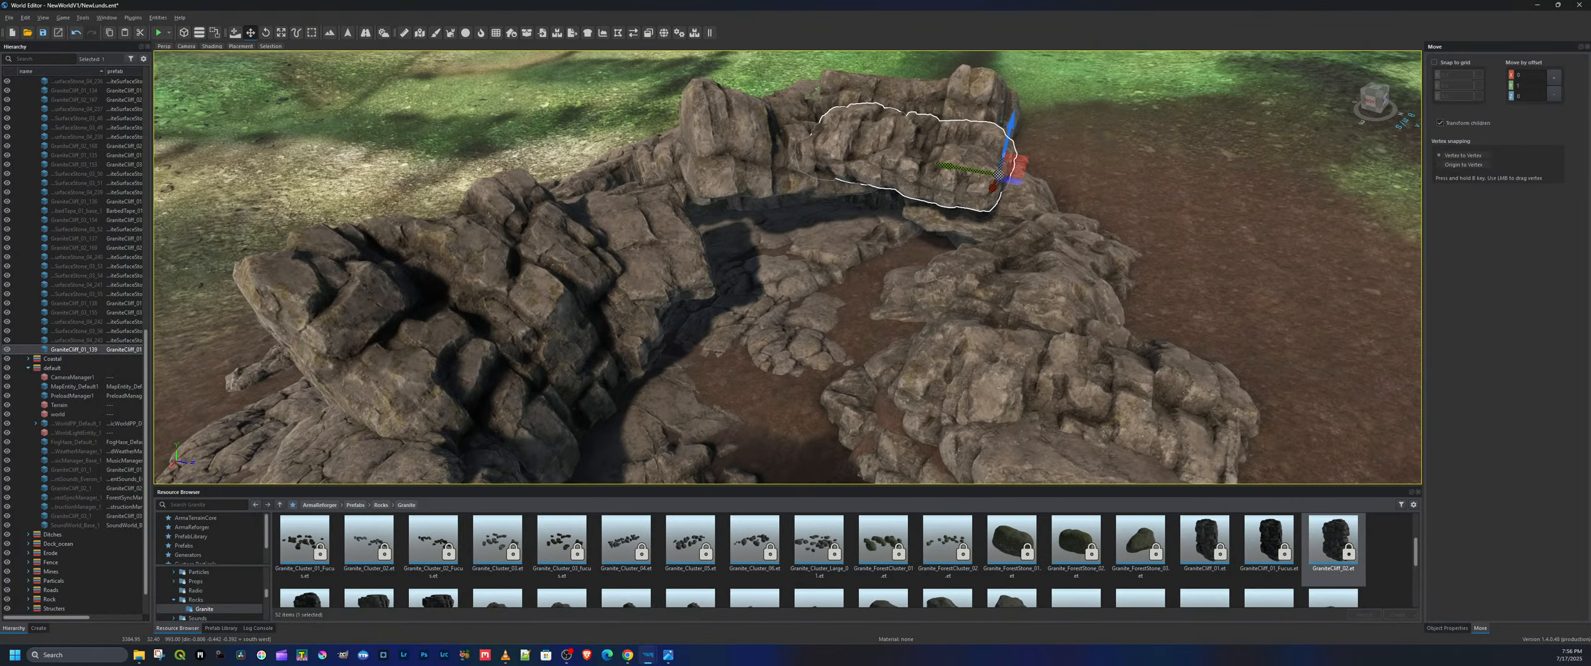
pyautogui.press('a')
pyautogui.moveTo(788, 267); pyautogui.dragTo(1069, 364, button='right')
pyautogui.press('d')
pyautogui.press('w')
pyautogui.press('d')
pyautogui.press('s')
pyautogui.press('a')
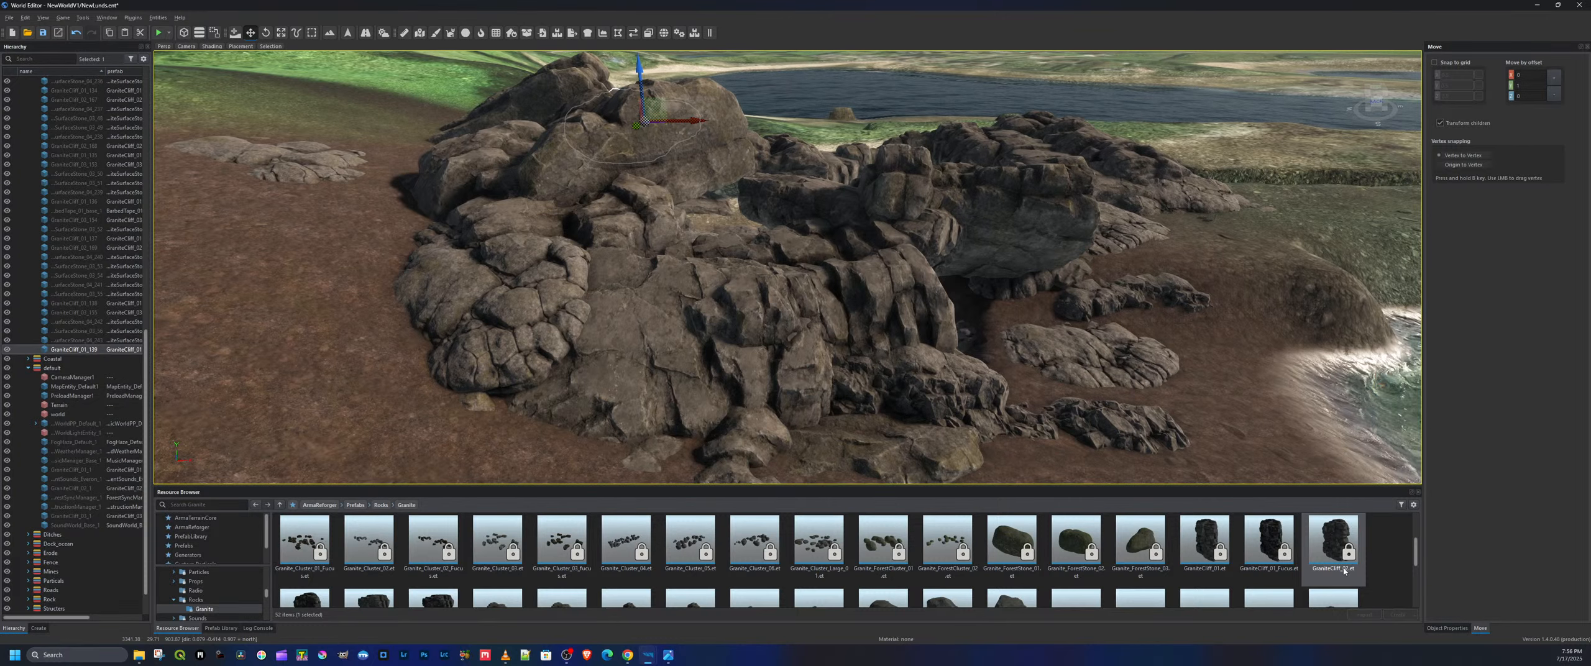
# Place a GraniteCliff_01 in the rocky basin and move it across to the large boulders of the cliff wall
pyautogui.click(1312, 549)
pyautogui.click(1204, 542)
pyautogui.moveTo(1206, 541); pyautogui.dragTo(746, 214)
pyautogui.moveTo(808, 217); pyautogui.dragTo(815, 283, button='right')
pyautogui.press('d')
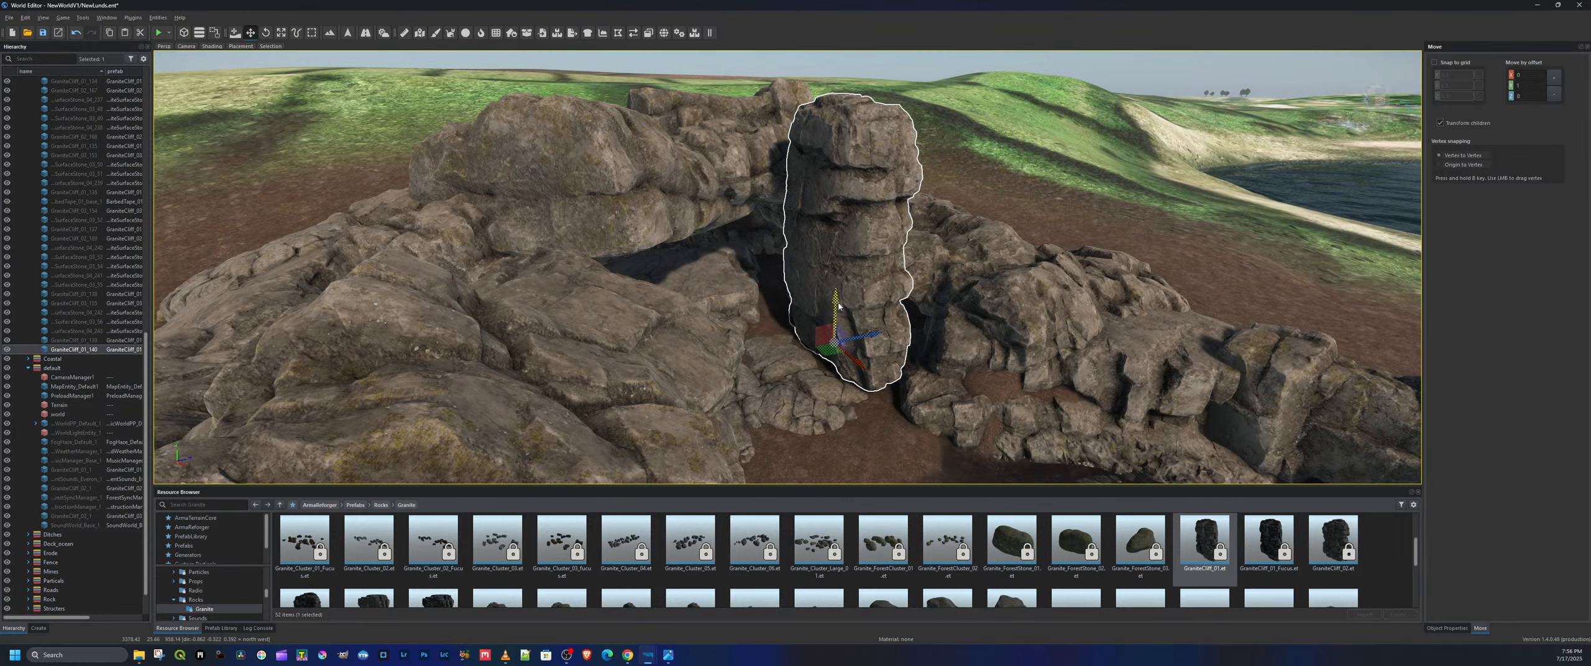
pyautogui.moveTo(838, 306); pyautogui.dragTo(502, 314)
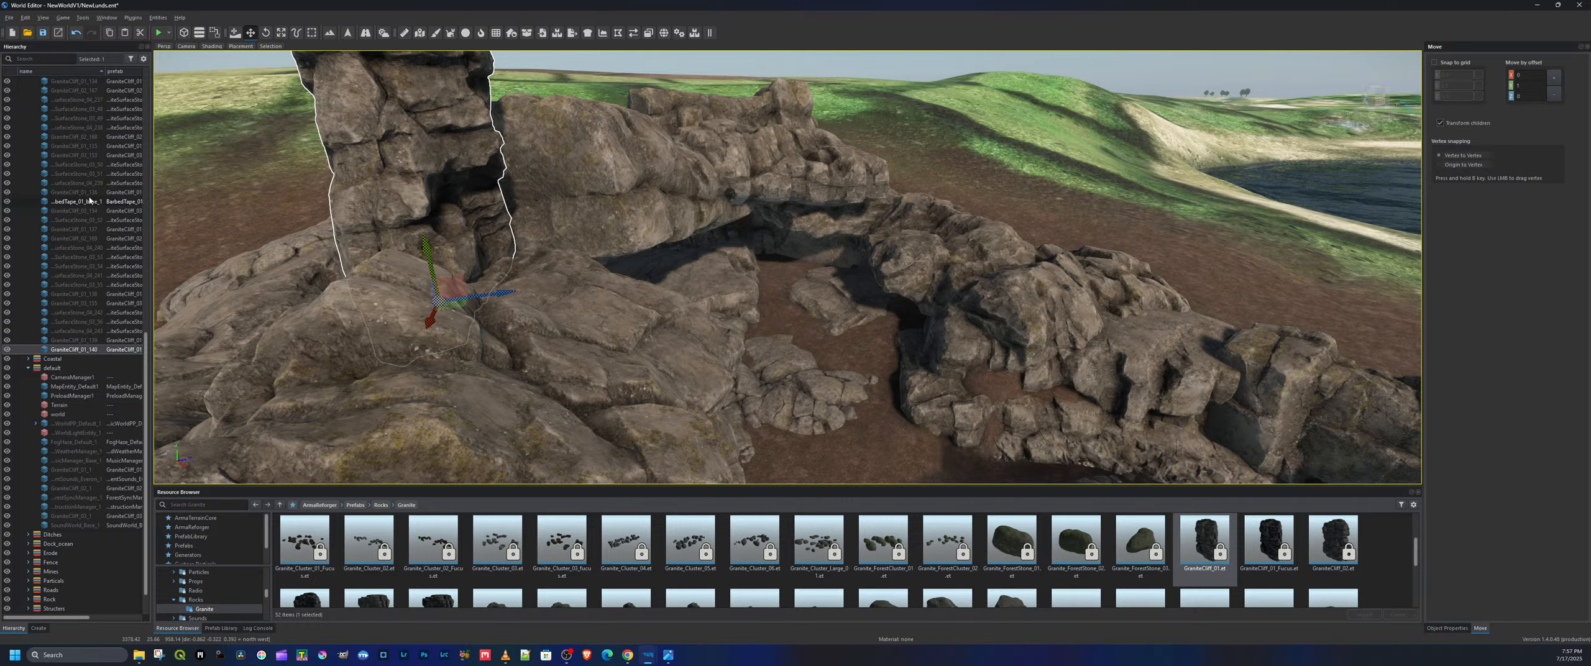
# Lay the GraniteCliff_01 on its side and slide it along the cliff wall beside the large boulders
pyautogui.press('e')
pyautogui.moveTo(476, 263); pyautogui.dragTo(360, 244)
pyautogui.moveTo(463, 311); pyautogui.dragTo(365, 336)
pyautogui.press('w')
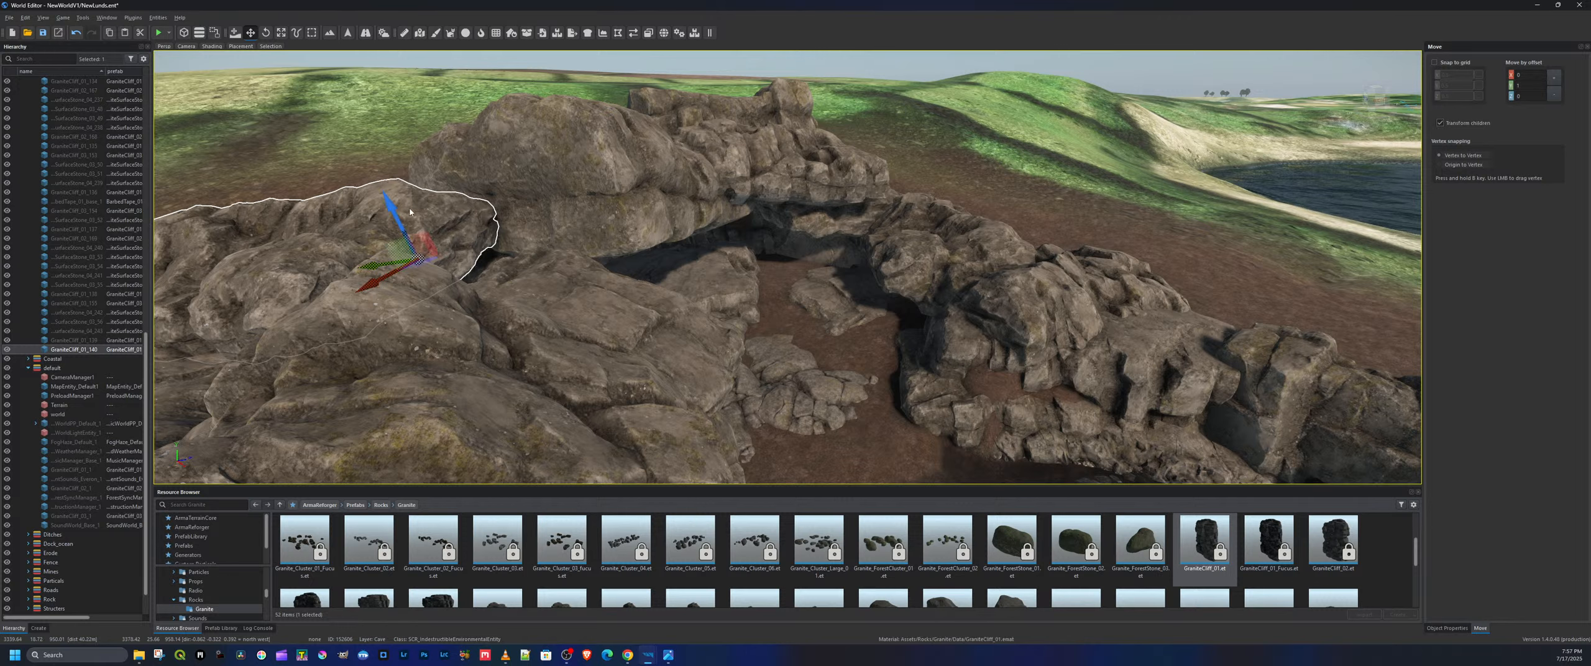
pyautogui.moveTo(364, 271); pyautogui.dragTo(550, 258)
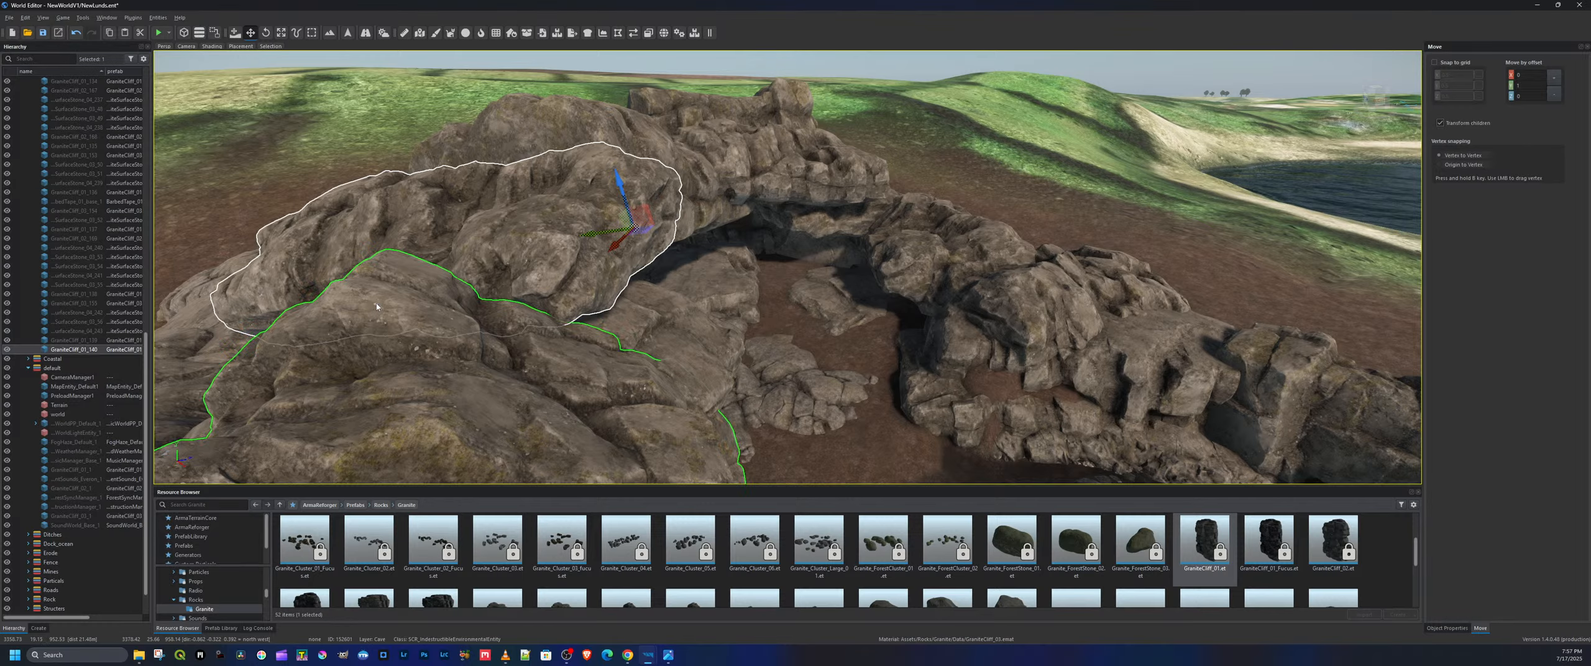
# Rotate the laid-down GraniteCliff_01 by about -27° and shift it closer into the wall
pyautogui.press('a')
pyautogui.moveTo(377, 307); pyautogui.dragTo(634, 317, button='right')
pyautogui.press('e')
pyautogui.moveTo(422, 121); pyautogui.dragTo(480, 140)
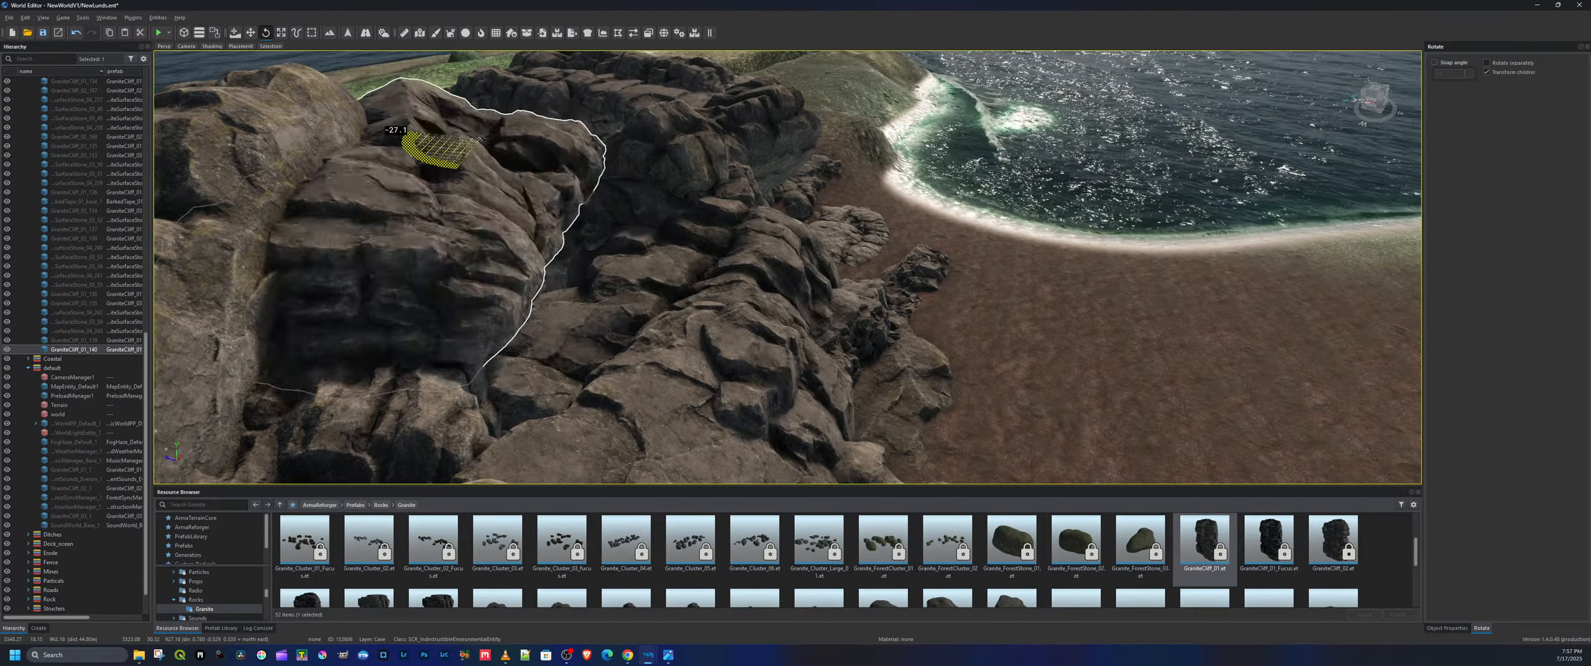
pyautogui.moveTo(480, 140); pyautogui.dragTo(535, 121, button='right')
pyautogui.press('w')
pyautogui.press('a')
pyautogui.moveTo(439, 188); pyautogui.dragTo(489, 208)
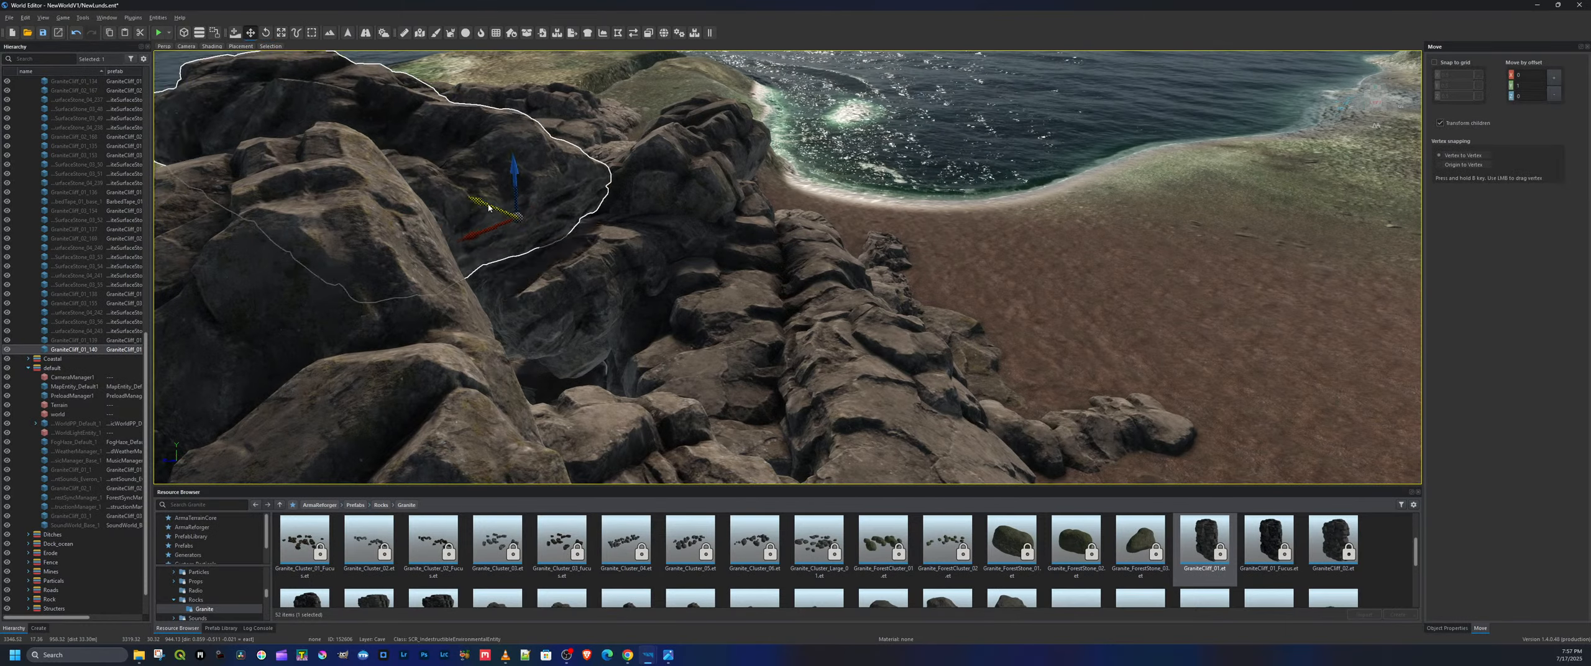
# Shift and tilt the GraniteCliff_01 so it rests between the neighbouring boulders on top of the wall
pyautogui.moveTo(489, 207); pyautogui.dragTo(472, 320, button='right')
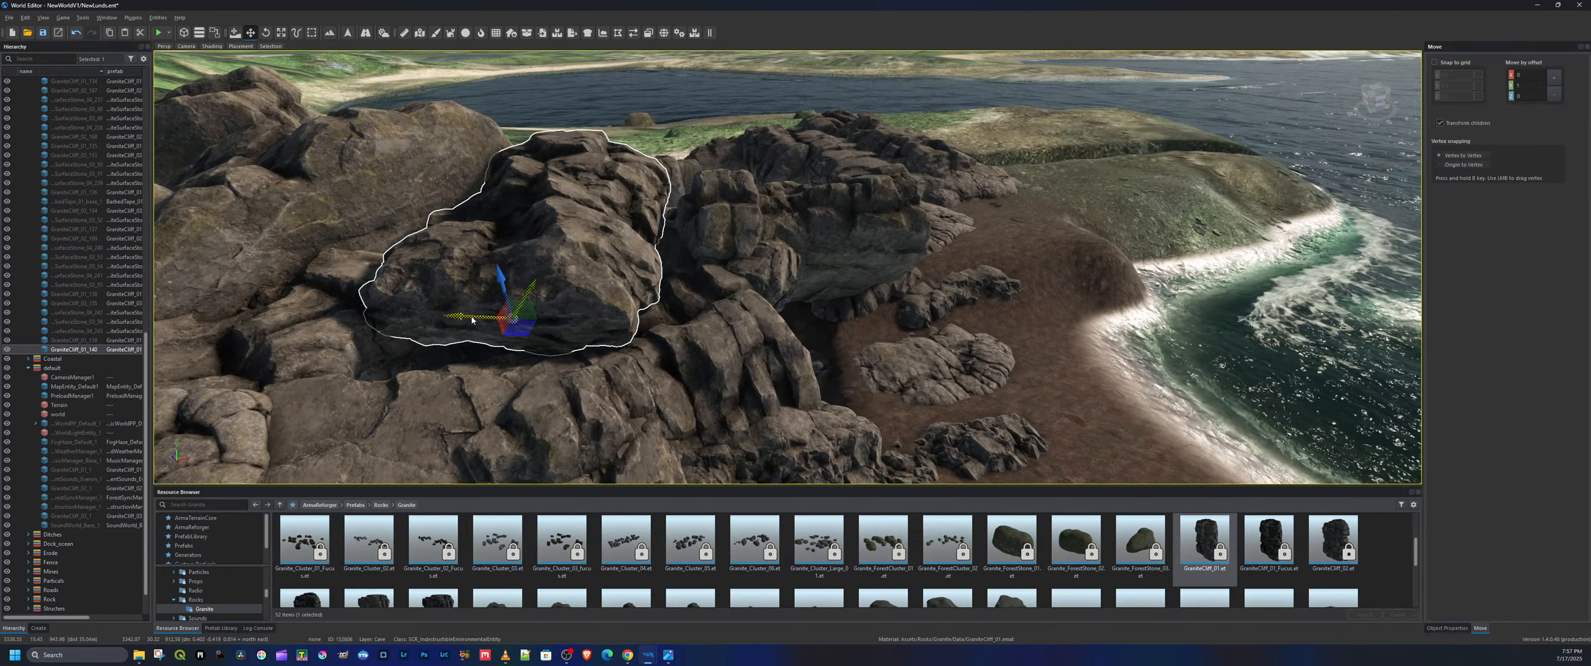
pyautogui.moveTo(471, 320); pyautogui.dragTo(445, 272)
pyautogui.press('e')
pyautogui.press('w')
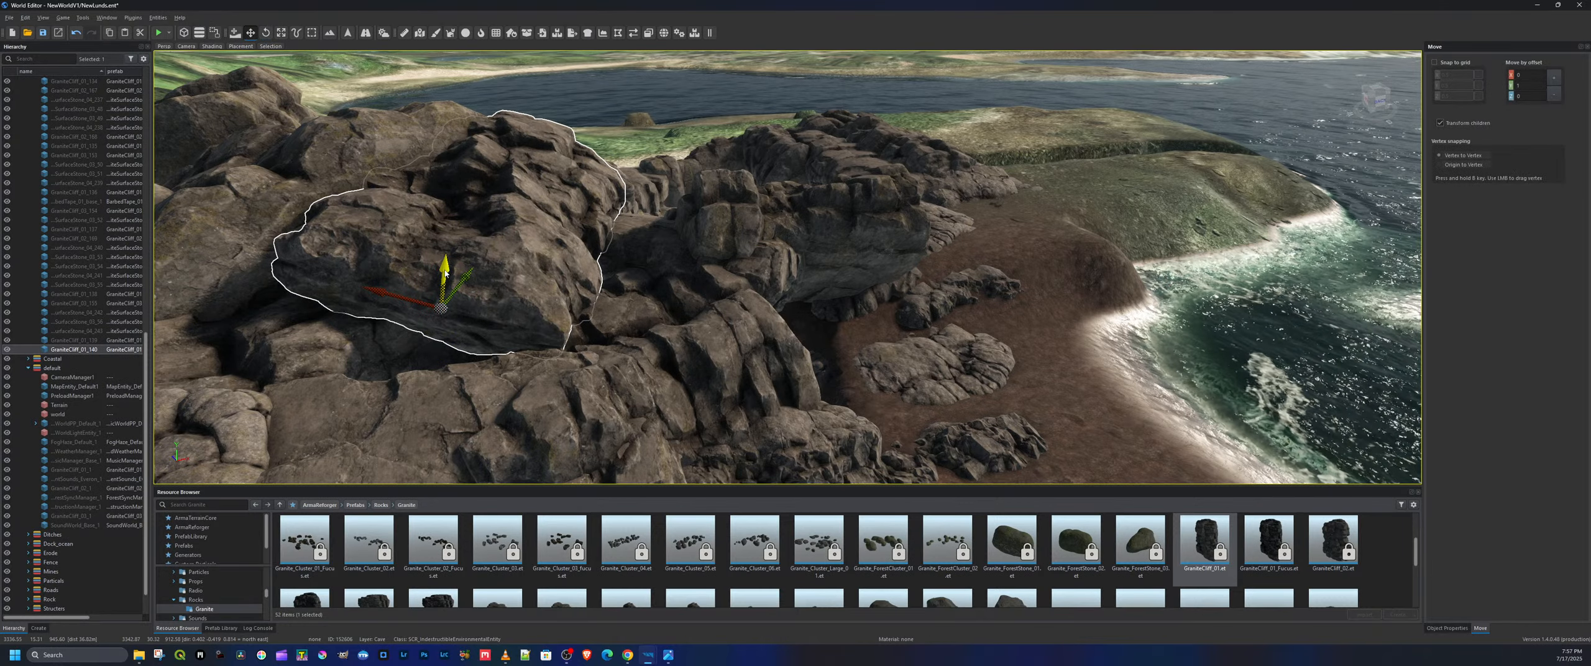
# Place a GraniteCliff_02 in front of the overhanging boulder by the cave opening and scale it down
pyautogui.moveTo(445, 273); pyautogui.dragTo(828, 435, button='right')
pyautogui.click(1322, 551)
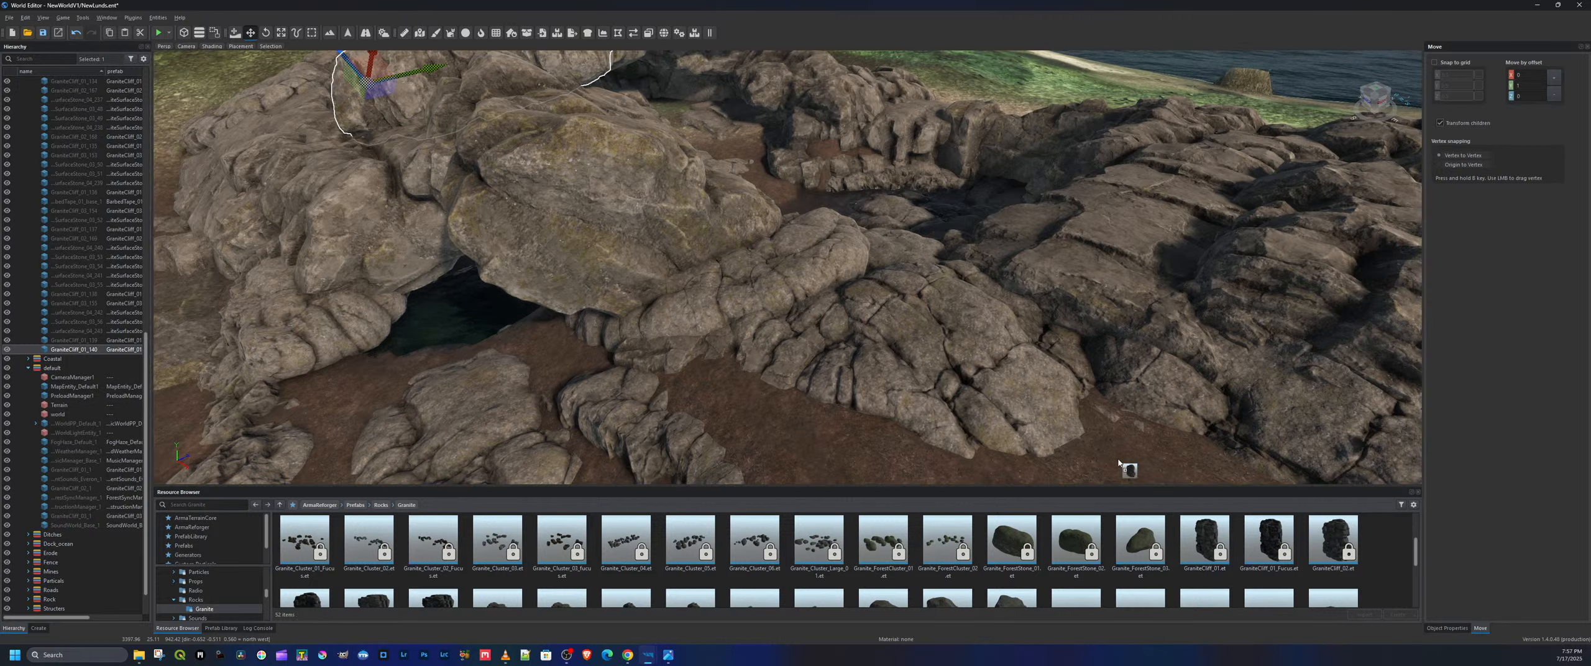
pyautogui.moveTo(616, 297); pyautogui.dragTo(733, 335)
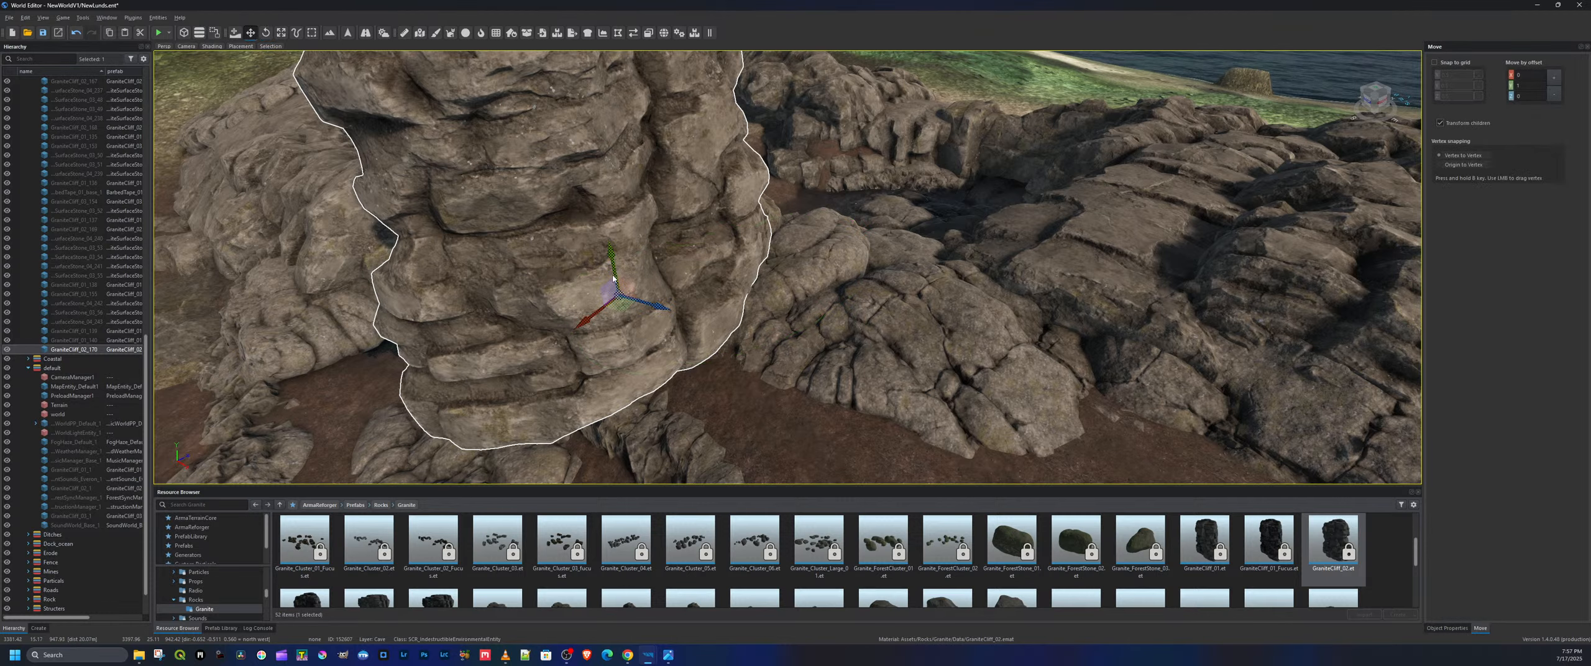
pyautogui.moveTo(608, 260); pyautogui.dragTo(638, 377)
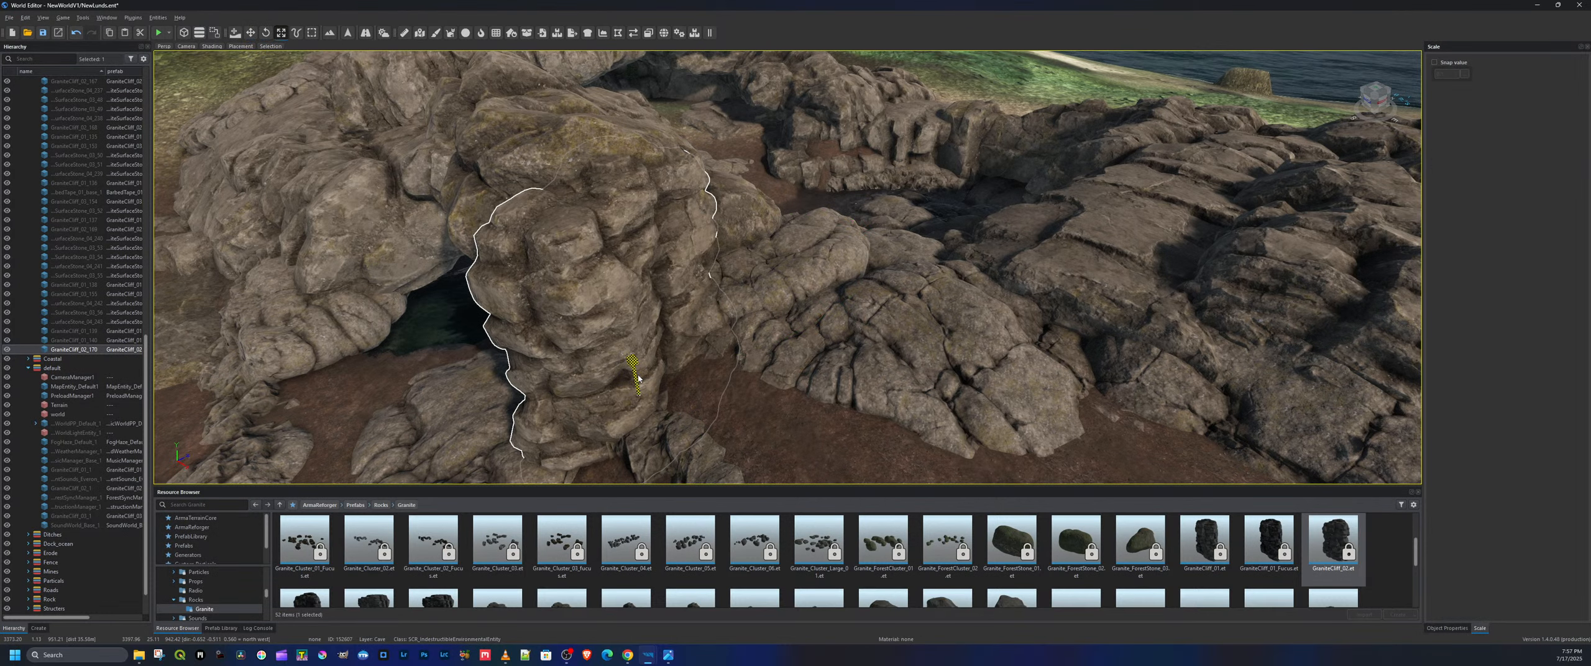
# Rotate the GraniteCliff_02 slightly, fit it as a support beneath the overhang and save the world
pyautogui.press('a')
pyautogui.moveTo(638, 379); pyautogui.dragTo(781, 406, button='right')
pyautogui.press('e')
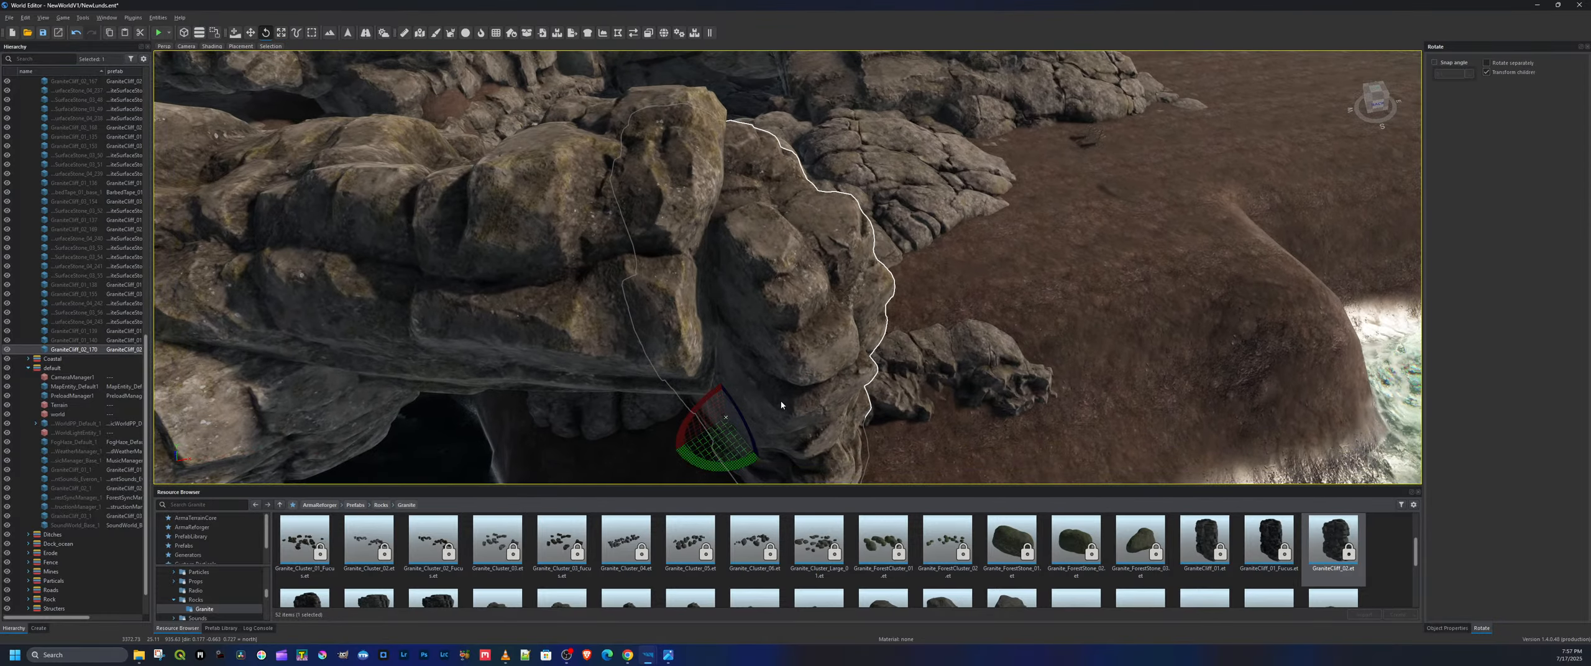
pyautogui.moveTo(726, 417); pyautogui.dragTo(727, 410)
pyautogui.press('d')
pyautogui.moveTo(727, 408); pyautogui.dragTo(673, 359, button='right')
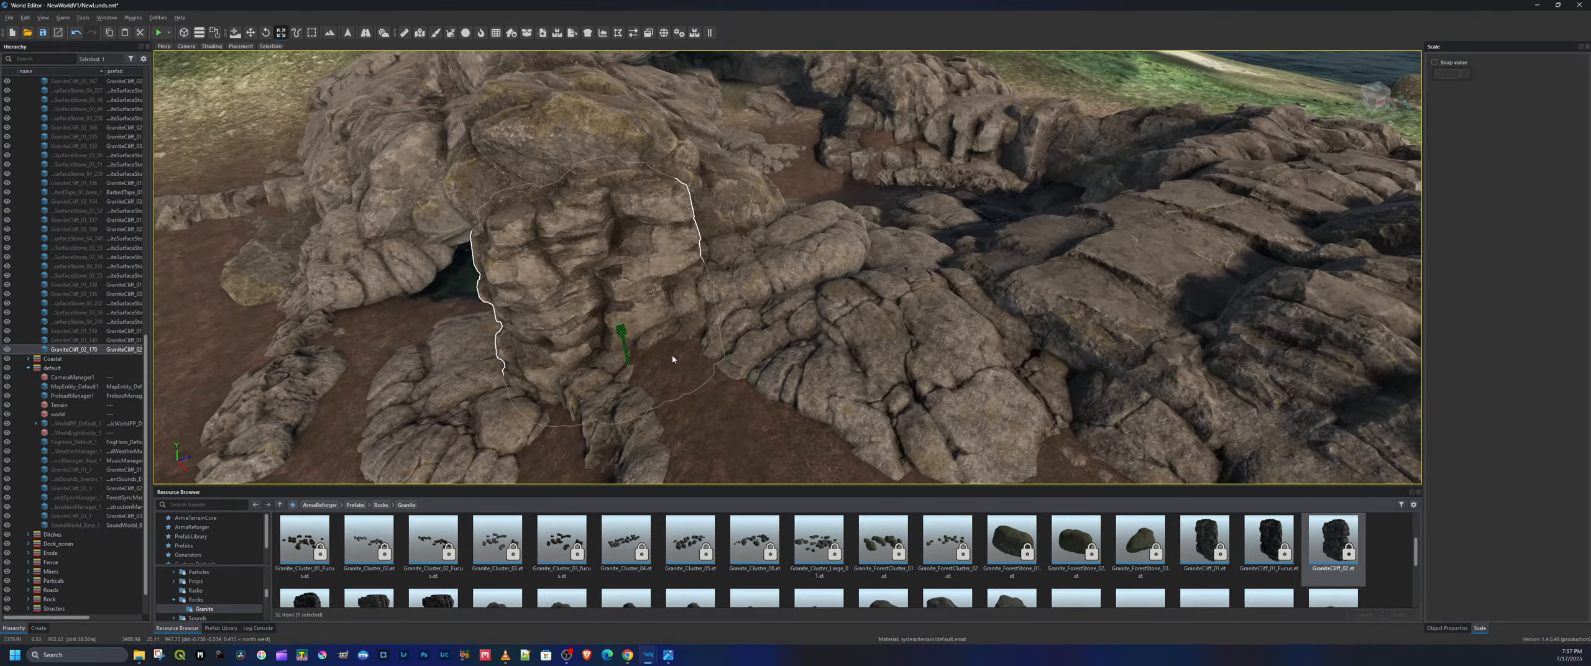
pyautogui.moveTo(606, 376); pyautogui.dragTo(625, 368)
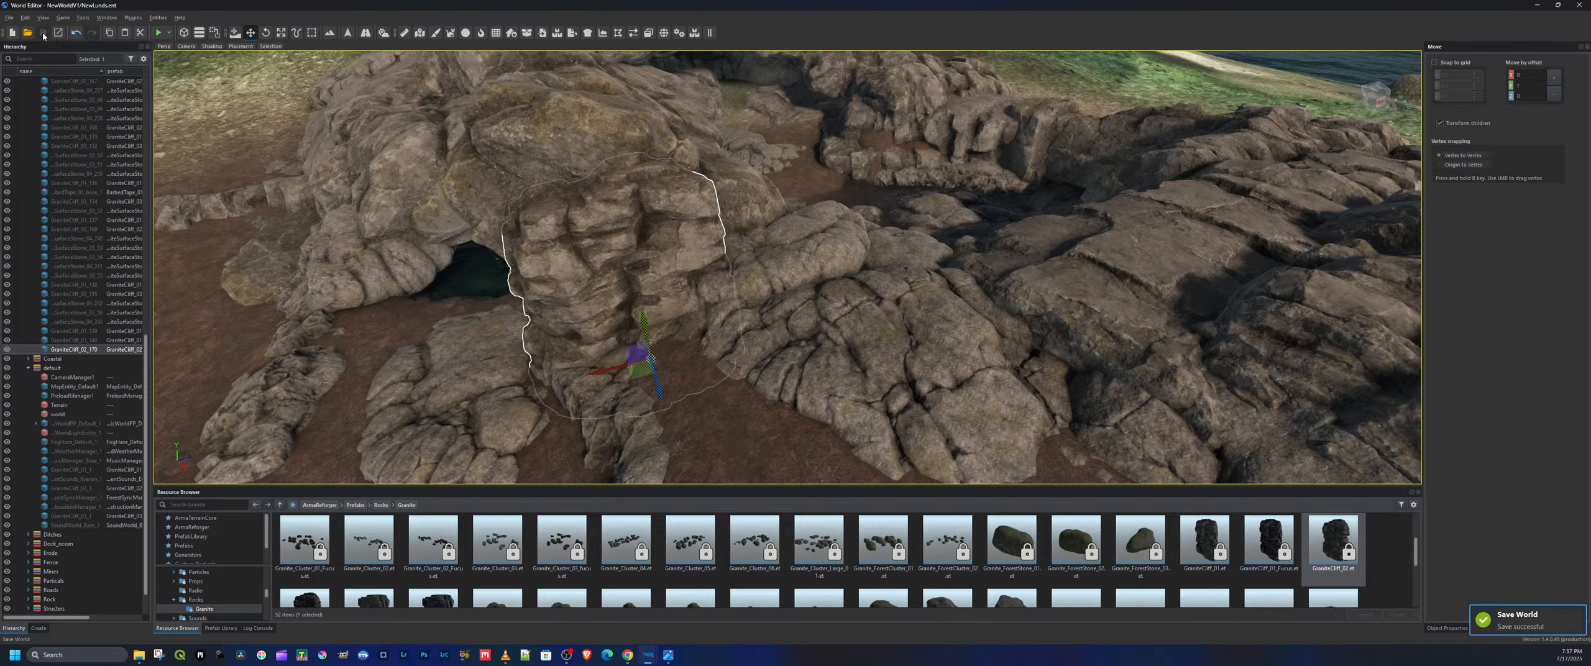
# Place a GraniteCliff_01 in the basin, lay it on its side and move it towards the rear cliff wall as a raised overhang
pyautogui.press('a')
pyautogui.moveTo(498, 236); pyautogui.dragTo(703, 199, button='right')
pyautogui.press('w')
pyautogui.press('d')
pyautogui.press('a')
pyautogui.click(1206, 538)
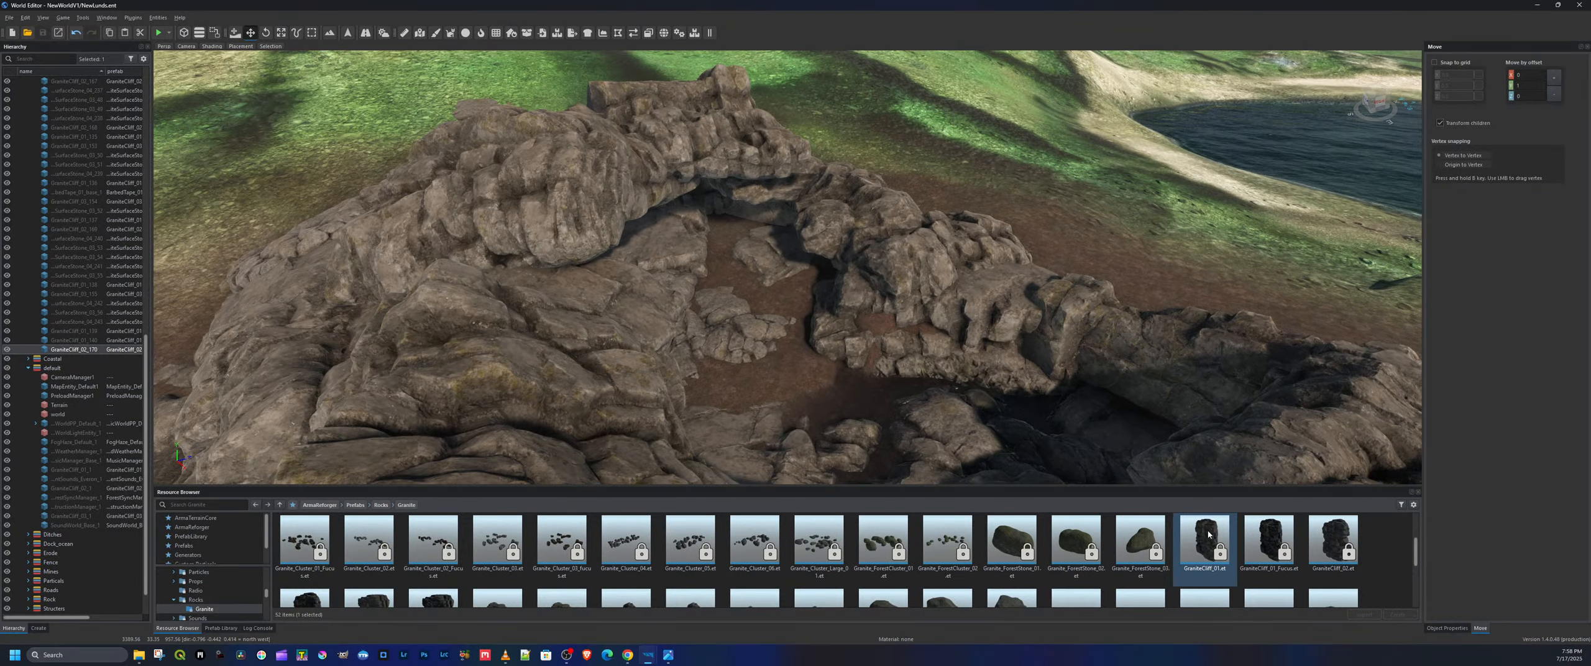
pyautogui.moveTo(786, 396); pyautogui.dragTo(725, 256)
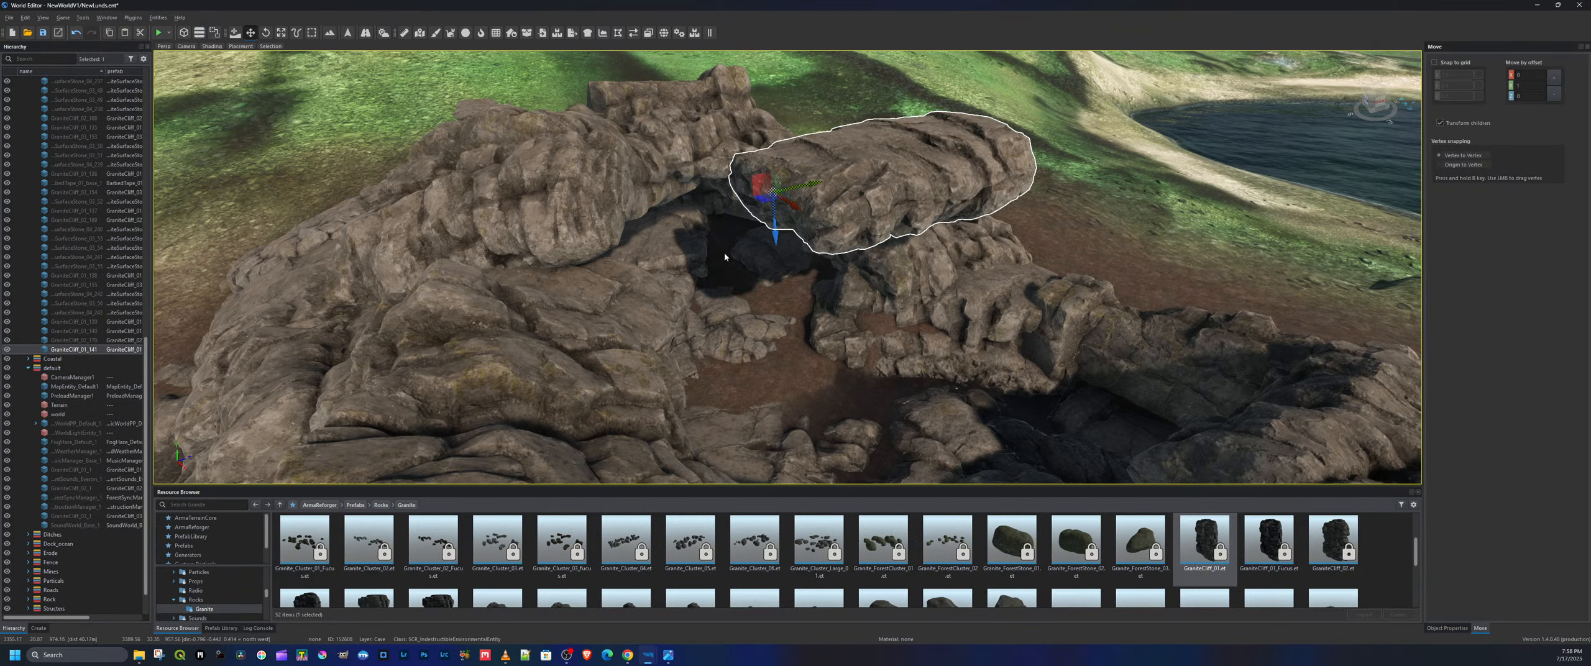
pyautogui.press('a')
pyautogui.moveTo(725, 254); pyautogui.dragTo(808, 245, button='right')
pyautogui.moveTo(848, 259); pyautogui.dragTo(694, 253)
# Place a GraniteCliff_02 in the basin and fit it into the rear wall as an overhanging rock
pyautogui.click(1345, 546)
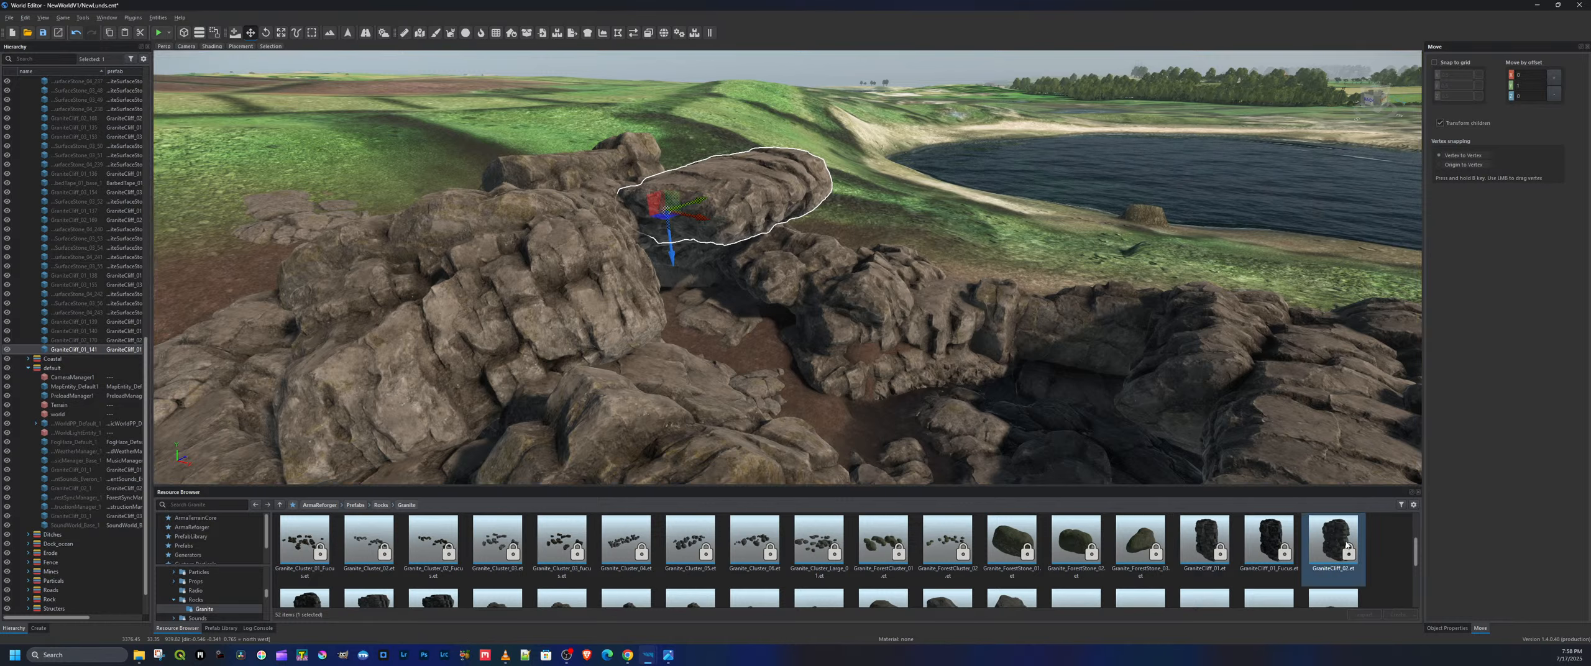
pyautogui.moveTo(964, 389); pyautogui.dragTo(644, 284)
pyautogui.press('w')
pyautogui.moveTo(812, 269); pyautogui.dragTo(1069, 279, button='right')
# Place a GraniteCliff_01 on the pool side of the formation, lay it flat, raise it and turn it by about -60°
pyautogui.click(1207, 562)
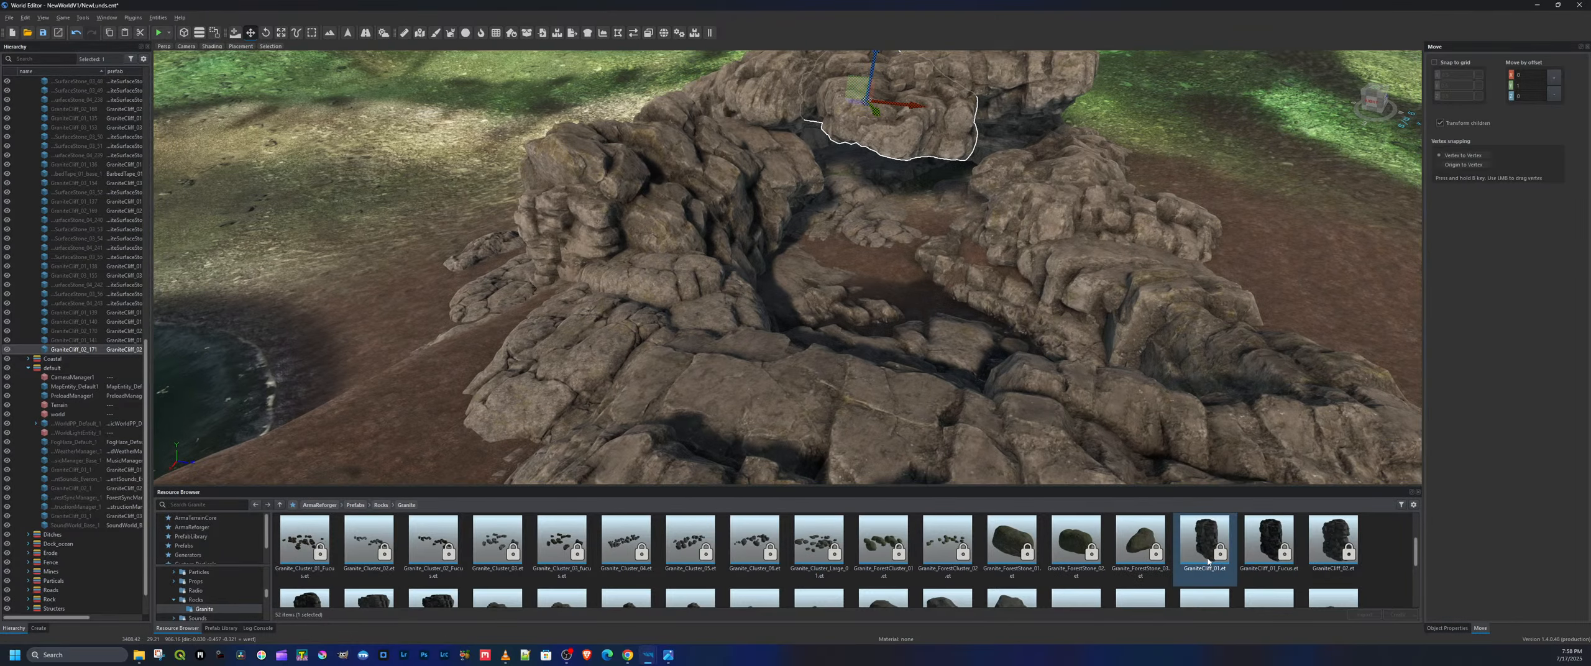
pyautogui.moveTo(711, 417); pyautogui.dragTo(791, 324)
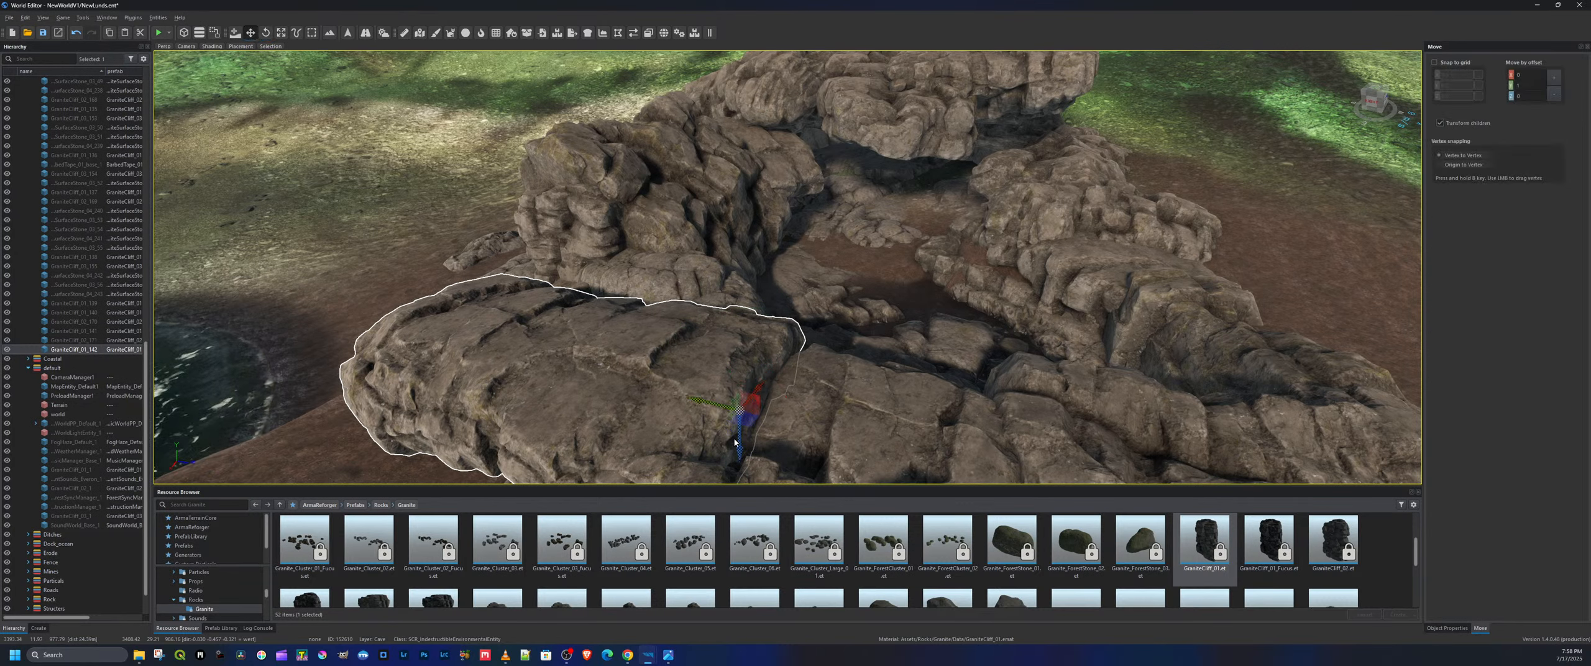
pyautogui.moveTo(740, 437); pyautogui.dragTo(785, 223)
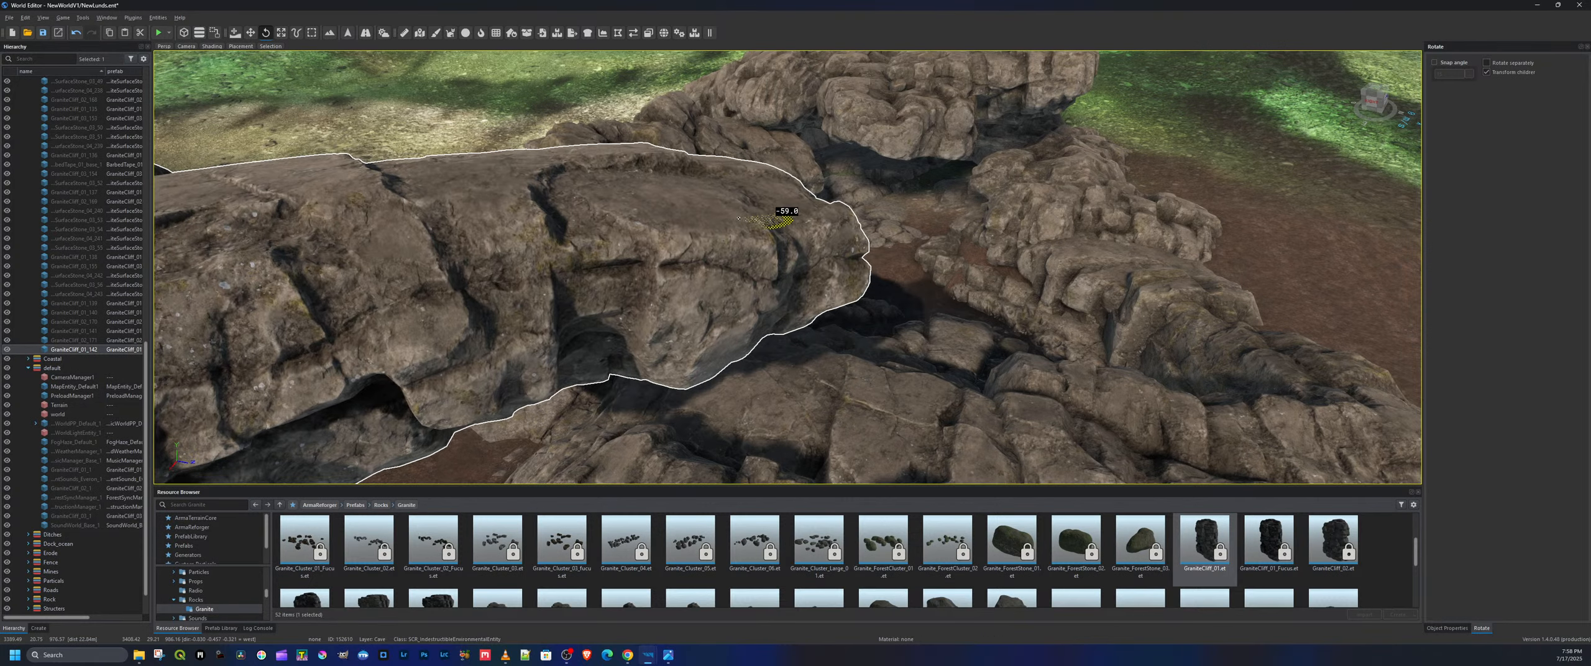
pyautogui.press('d')
pyautogui.moveTo(851, 207); pyautogui.dragTo(578, 186, button='right')
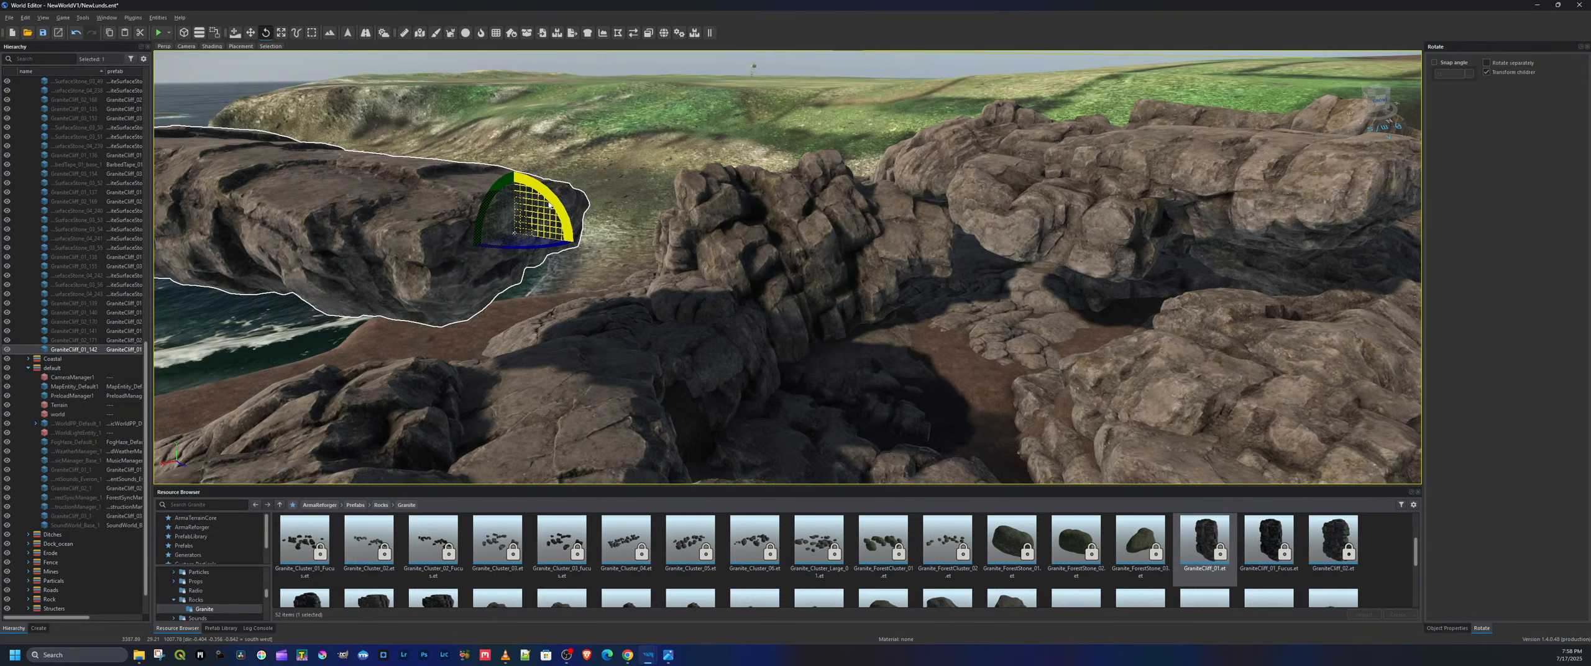
pyautogui.moveTo(551, 199); pyautogui.dragTo(544, 203)
# Move the flat GraniteCliff_01 across the basin and set it into the opposite cliff wall as a ledge
pyautogui.press('w')
pyautogui.moveTo(485, 236); pyautogui.dragTo(236, 229, button='right')
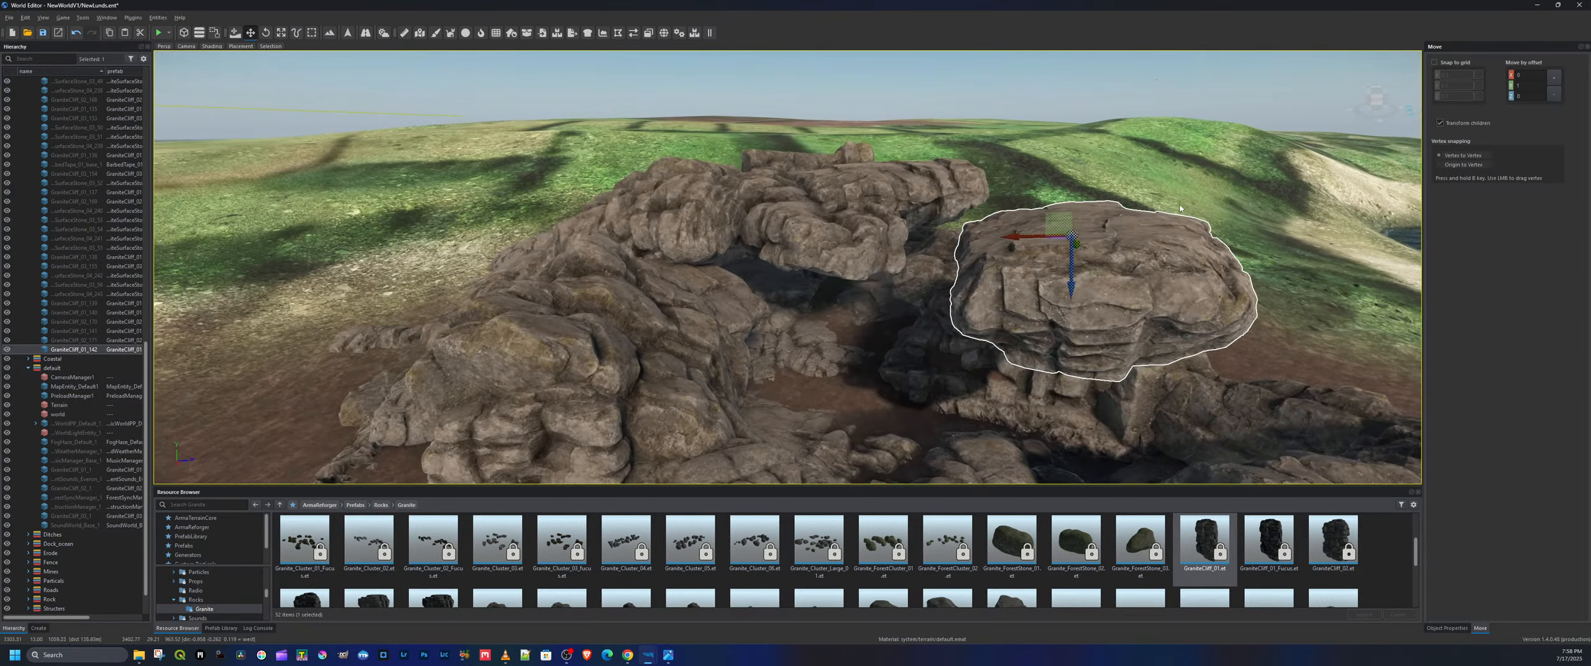
pyautogui.moveTo(1013, 272); pyautogui.dragTo(725, 249)
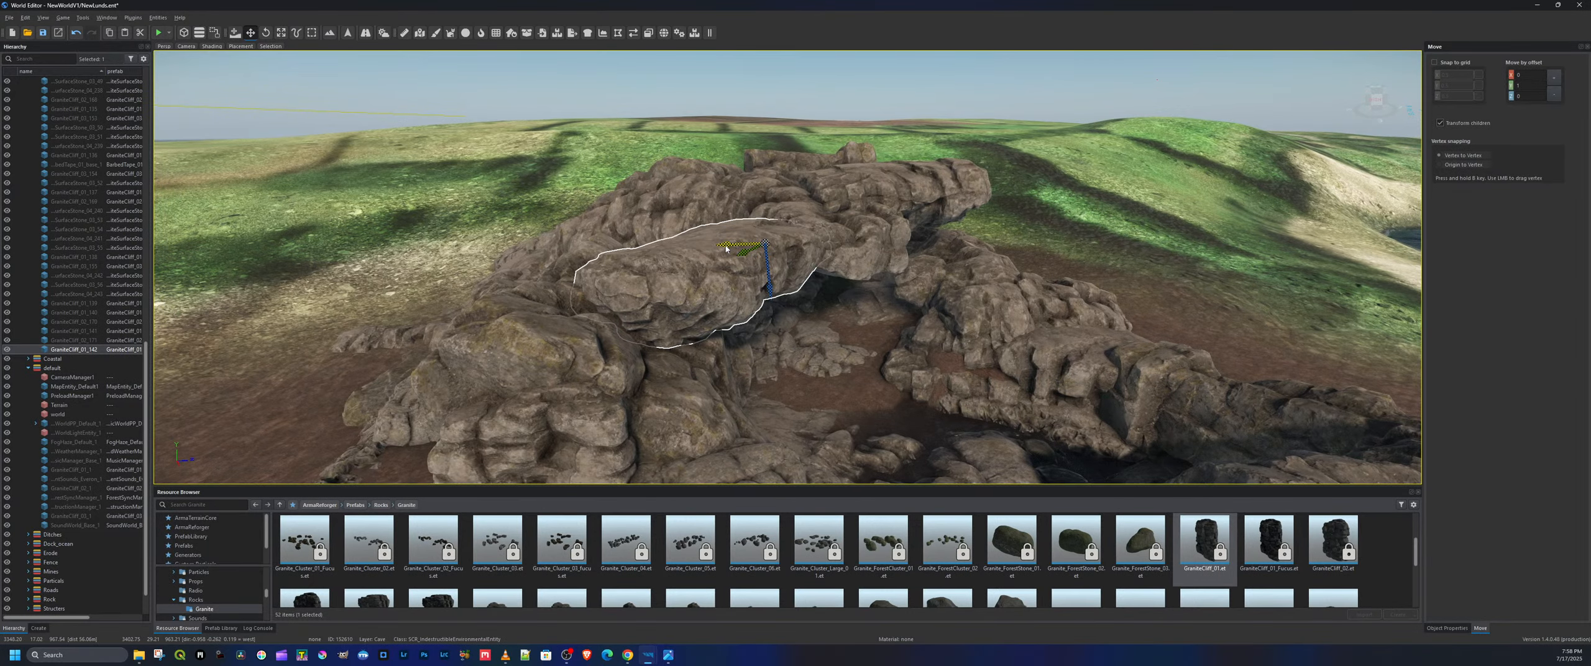
pyautogui.moveTo(794, 267); pyautogui.dragTo(926, 272, button='right')
pyautogui.moveTo(1181, 398); pyautogui.dragTo(1111, 407, button='right')
# Place a GraniteCliff_03 in the basin, tip it over and fit it beside the ledge on the cliff wall
pyautogui.click(1337, 536)
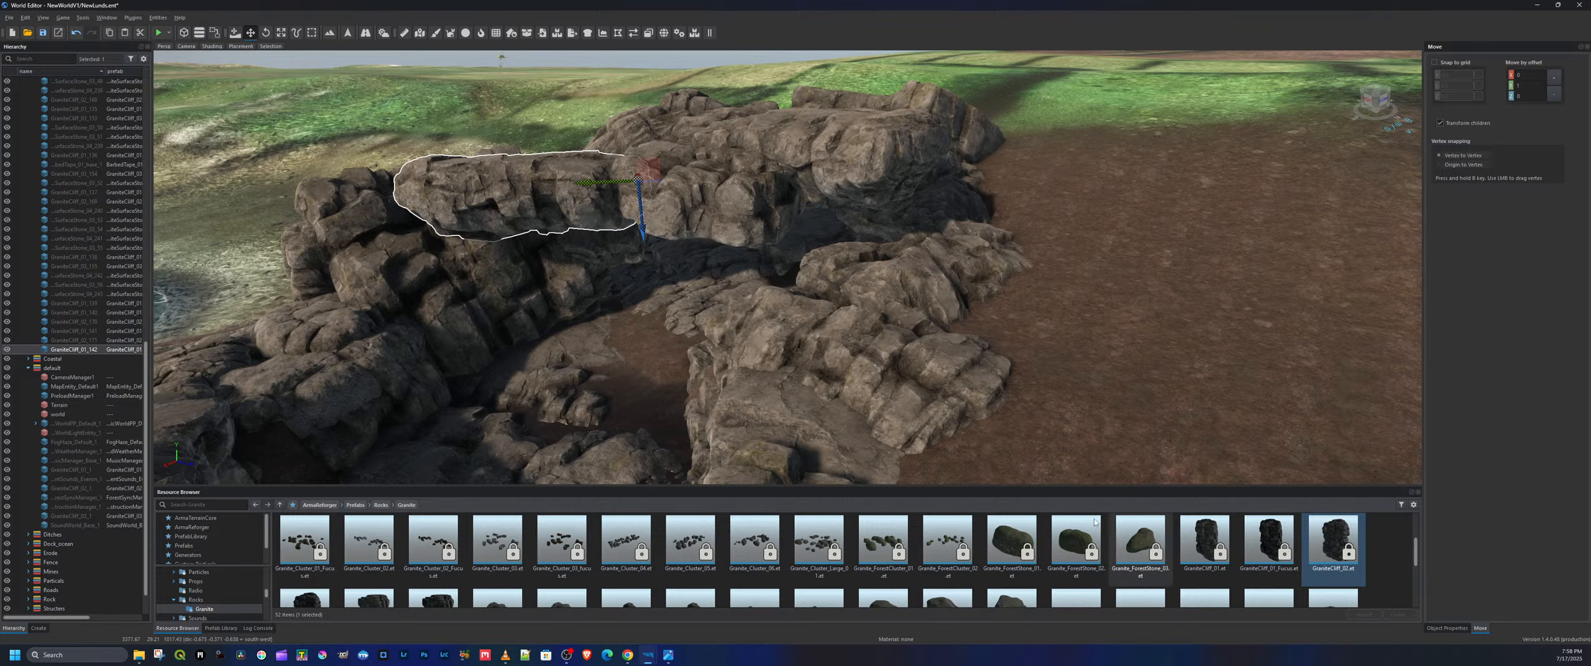
pyautogui.scroll(-1, 933, 523)
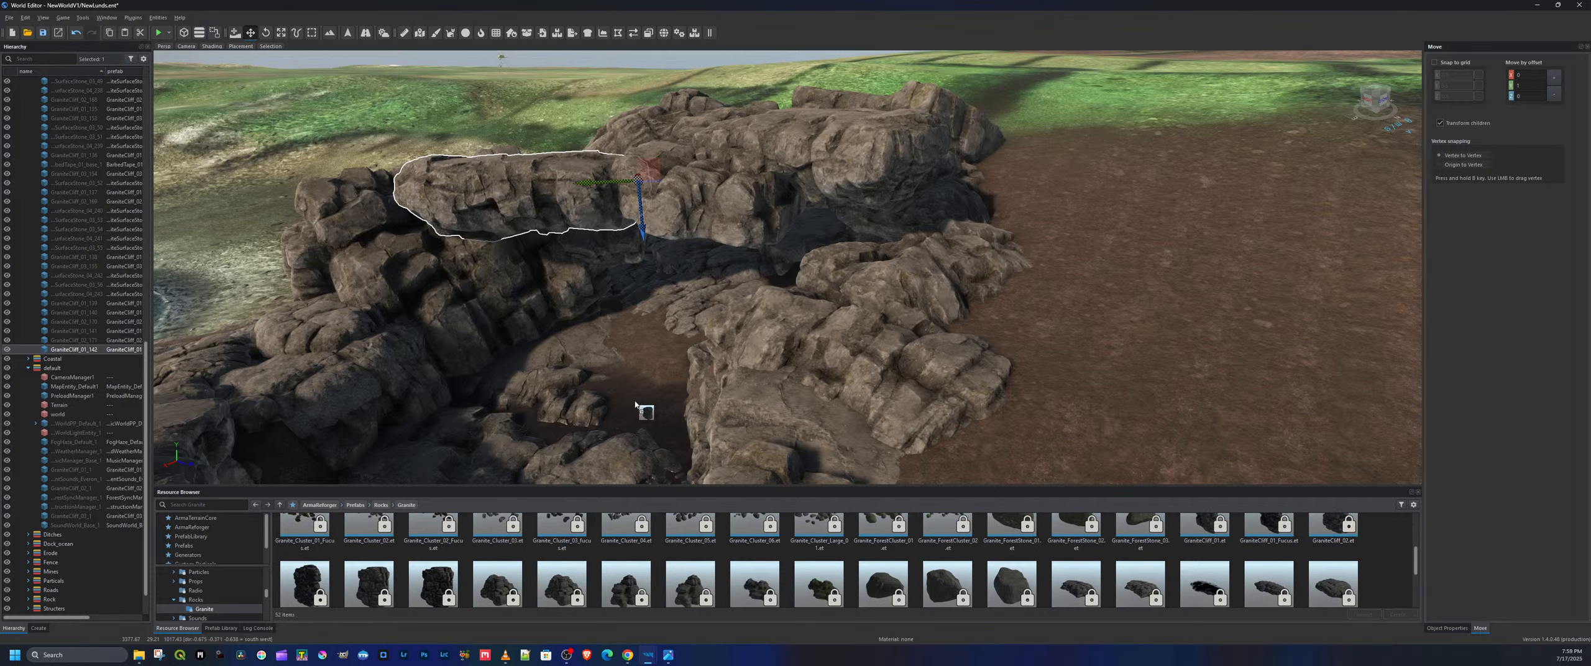
pyautogui.moveTo(636, 404); pyautogui.dragTo(637, 393)
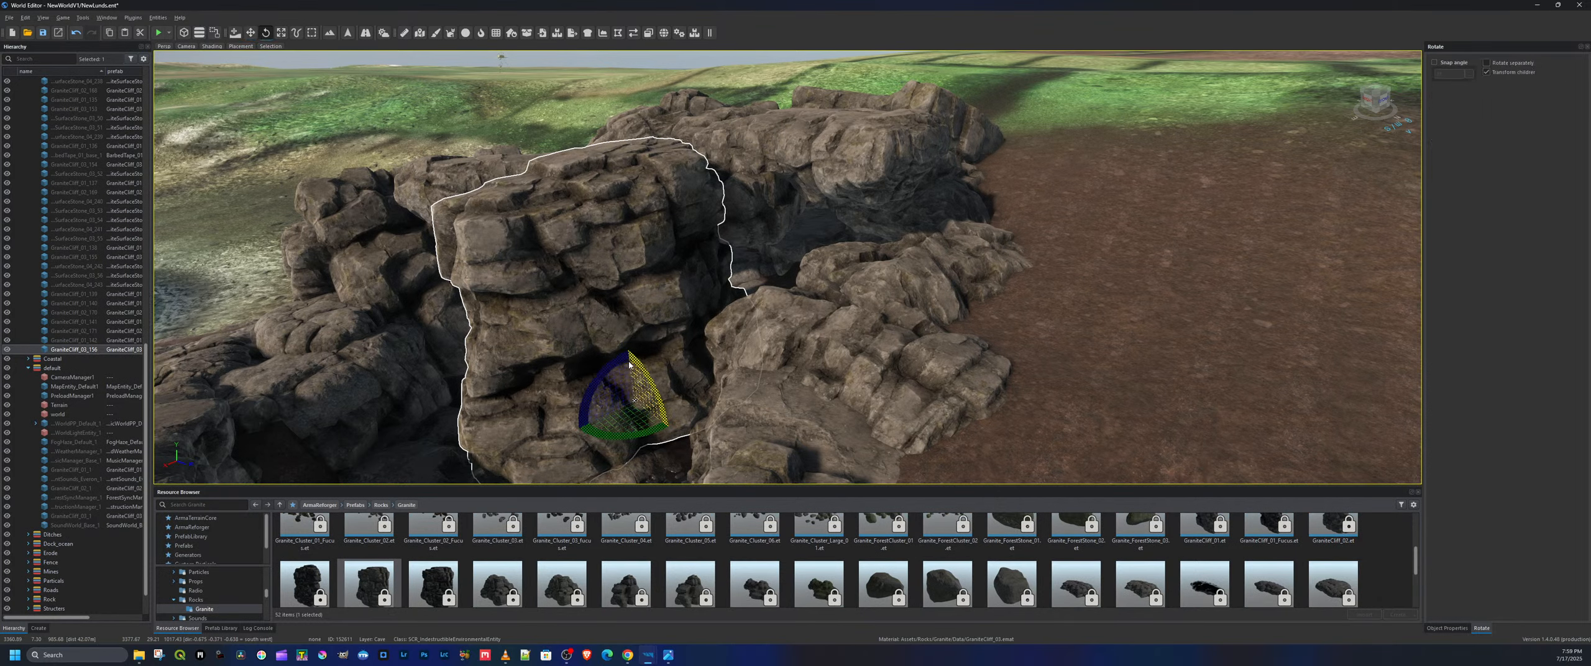
pyautogui.moveTo(629, 361); pyautogui.dragTo(665, 234)
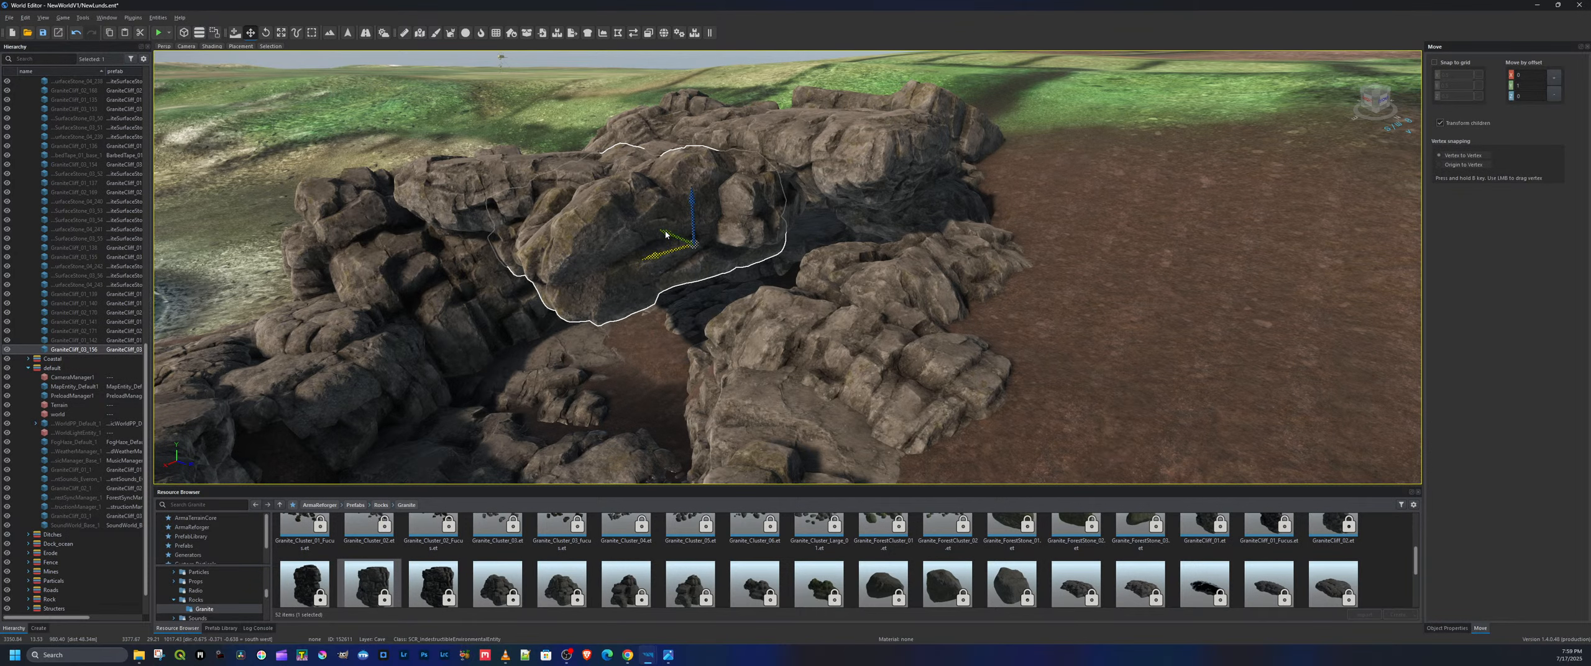
# Place a second GraniteCliff_03, lay it on its side and position it next to the first as an overhanging ledge
pyautogui.moveTo(357, 592); pyautogui.dragTo(398, 564)
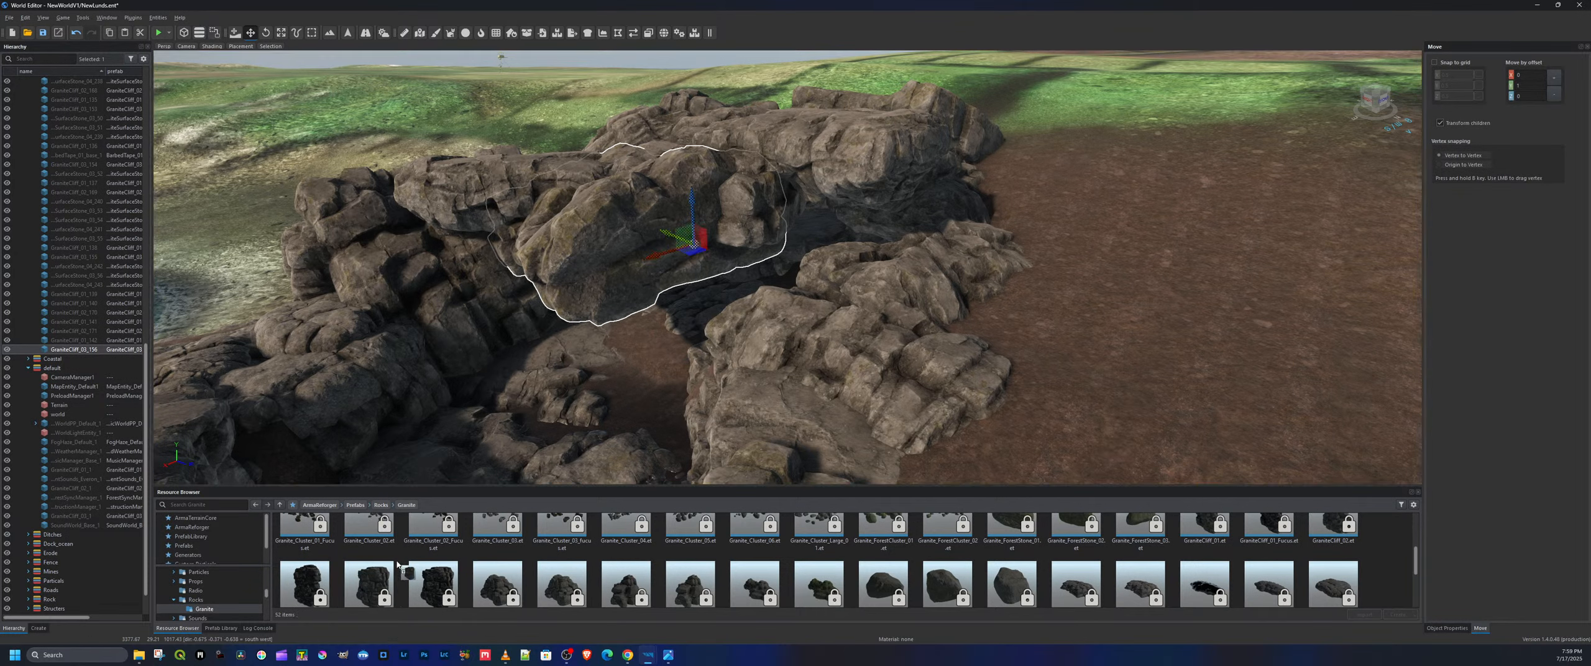
pyautogui.moveTo(861, 418); pyautogui.dragTo(600, 307)
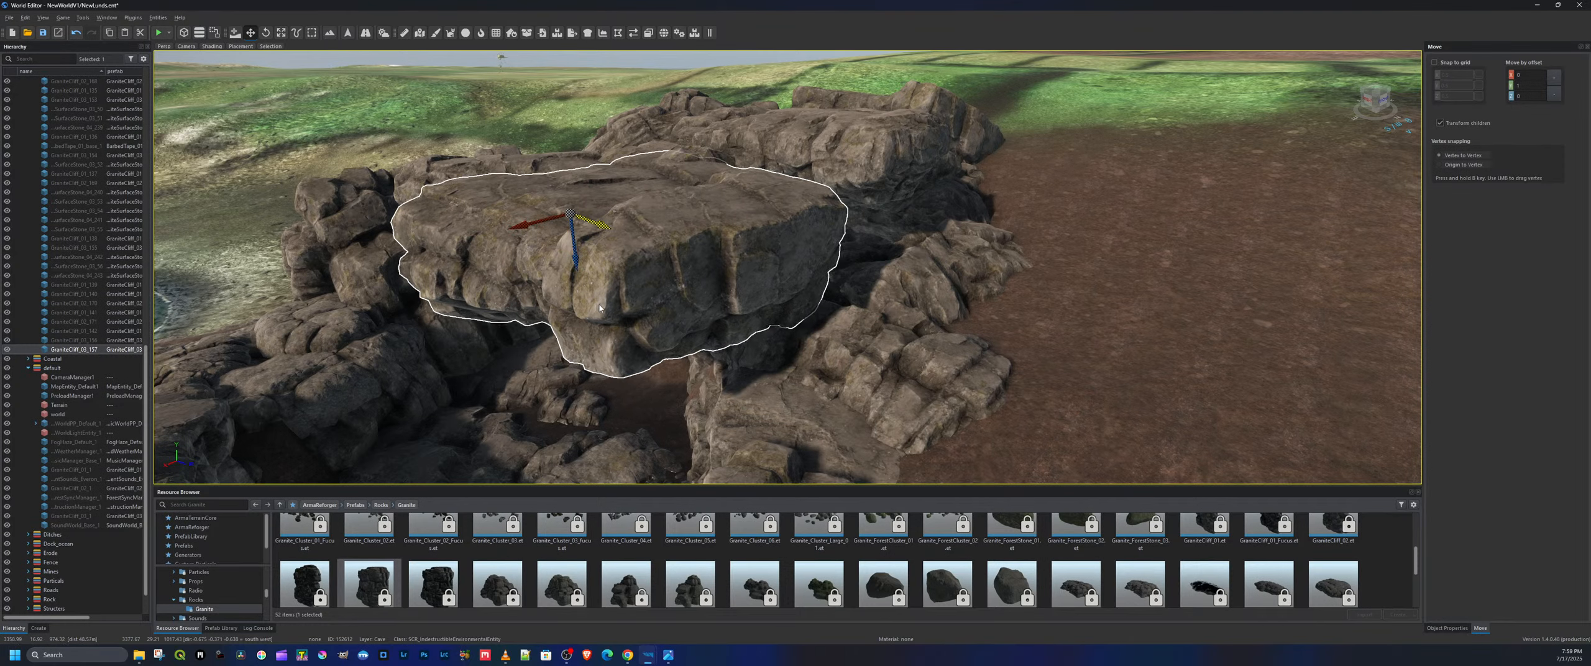
pyautogui.moveTo(571, 237); pyautogui.dragTo(740, 290)
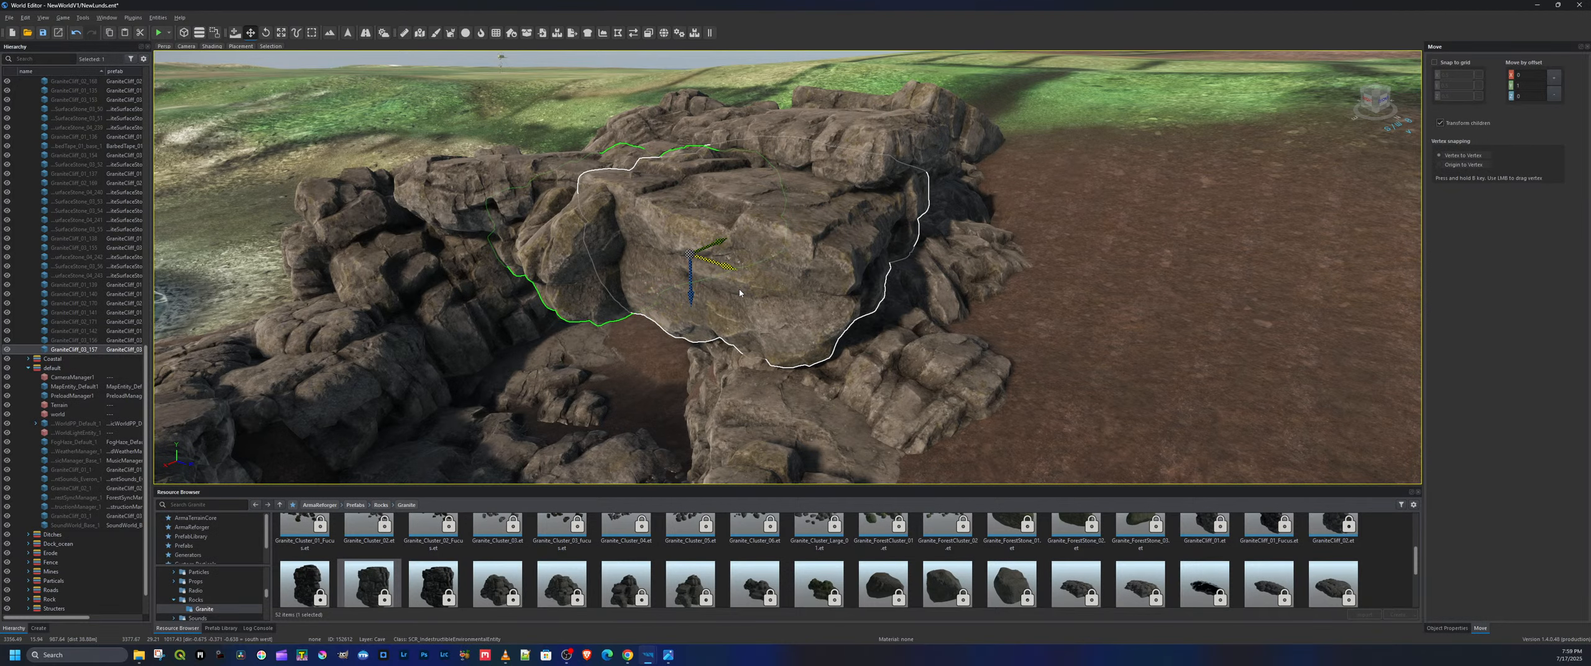
# Place a GraniteCliff_01 beside the overhanging ledge, lay it down and slope it from the ledge to the basin rim
pyautogui.press('d')
pyautogui.moveTo(740, 290); pyautogui.dragTo(531, 315, button='right')
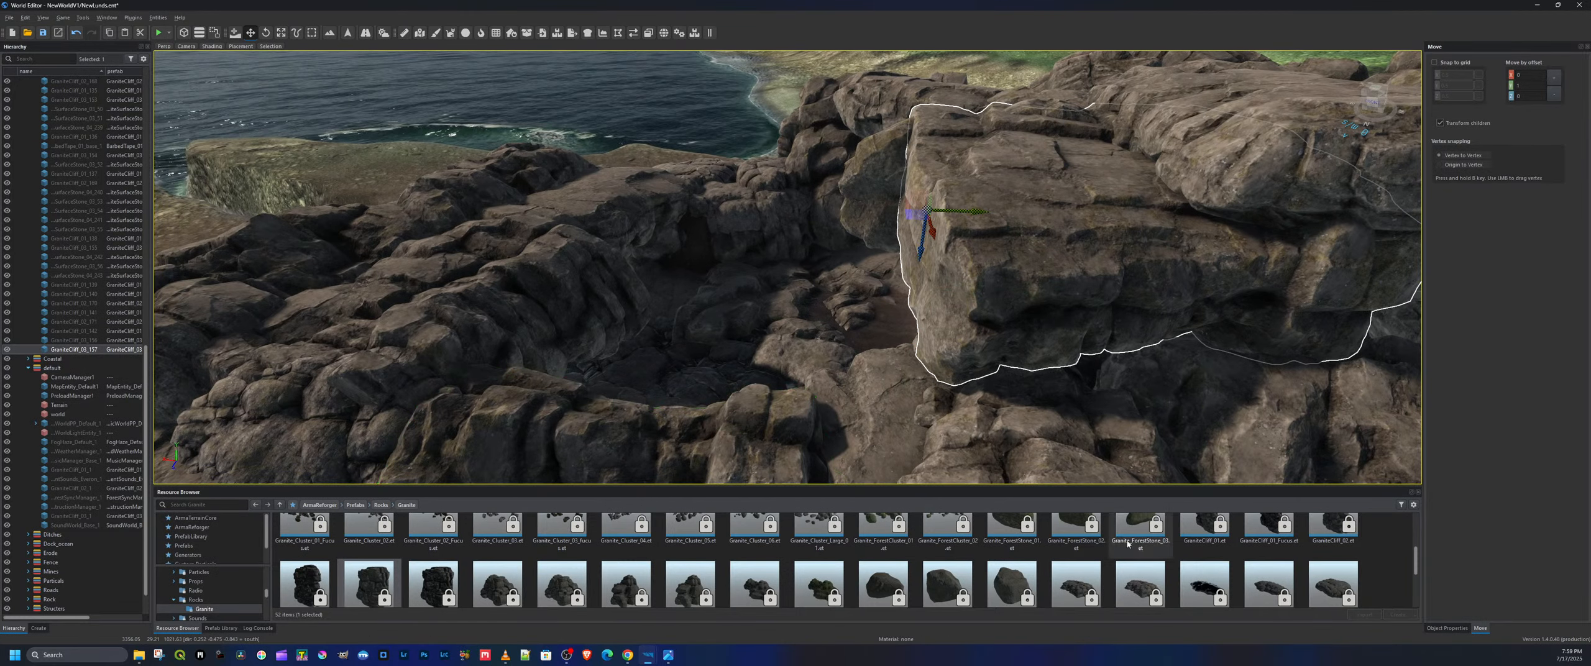
pyautogui.scroll(1, 1012, 541)
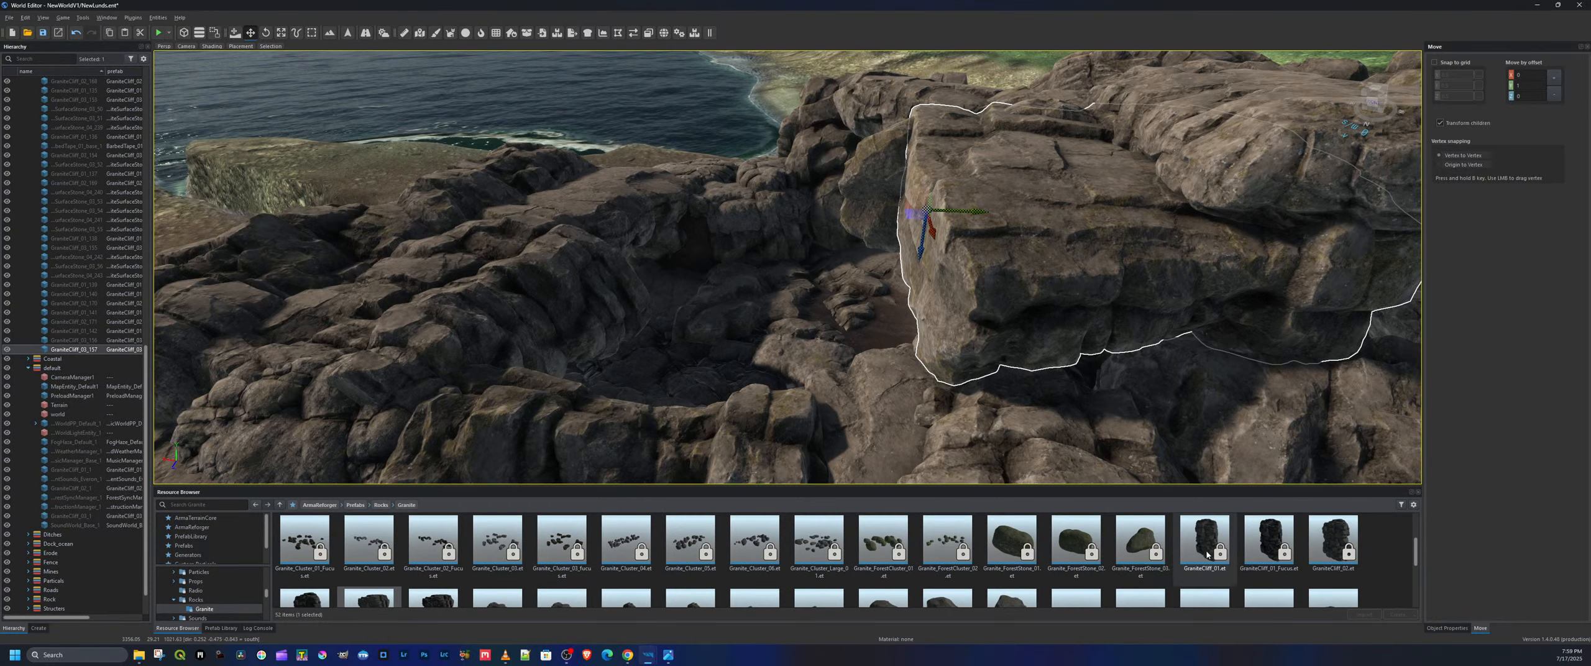
pyautogui.moveTo(1205, 544); pyautogui.dragTo(1047, 471)
pyautogui.moveTo(828, 387); pyautogui.dragTo(836, 331)
pyautogui.press('e')
pyautogui.press('a')
pyautogui.moveTo(839, 299); pyautogui.dragTo(861, 514, button='right')
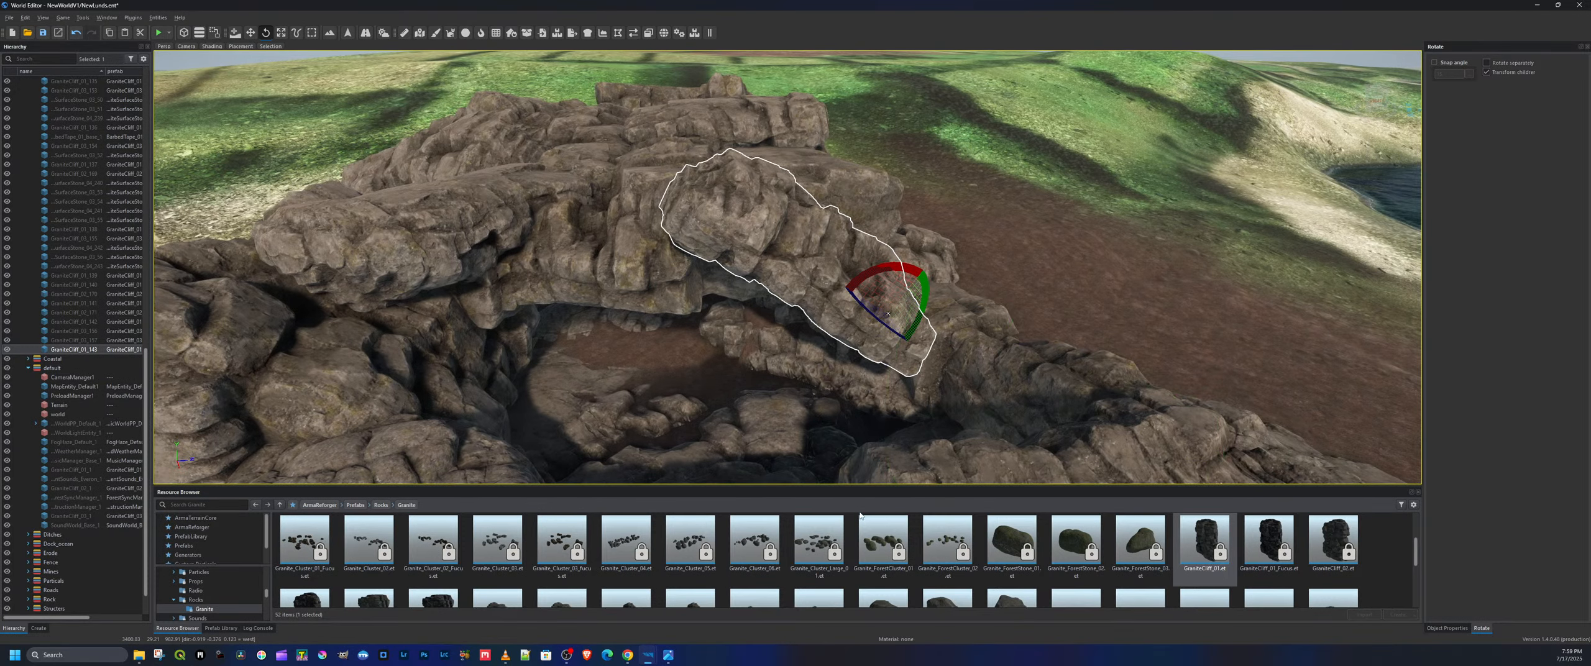
# Place a GraniteCliff_02 on the near side of the basin, tilt it into a slanted slab and seat it against the formation
pyautogui.click(1328, 544)
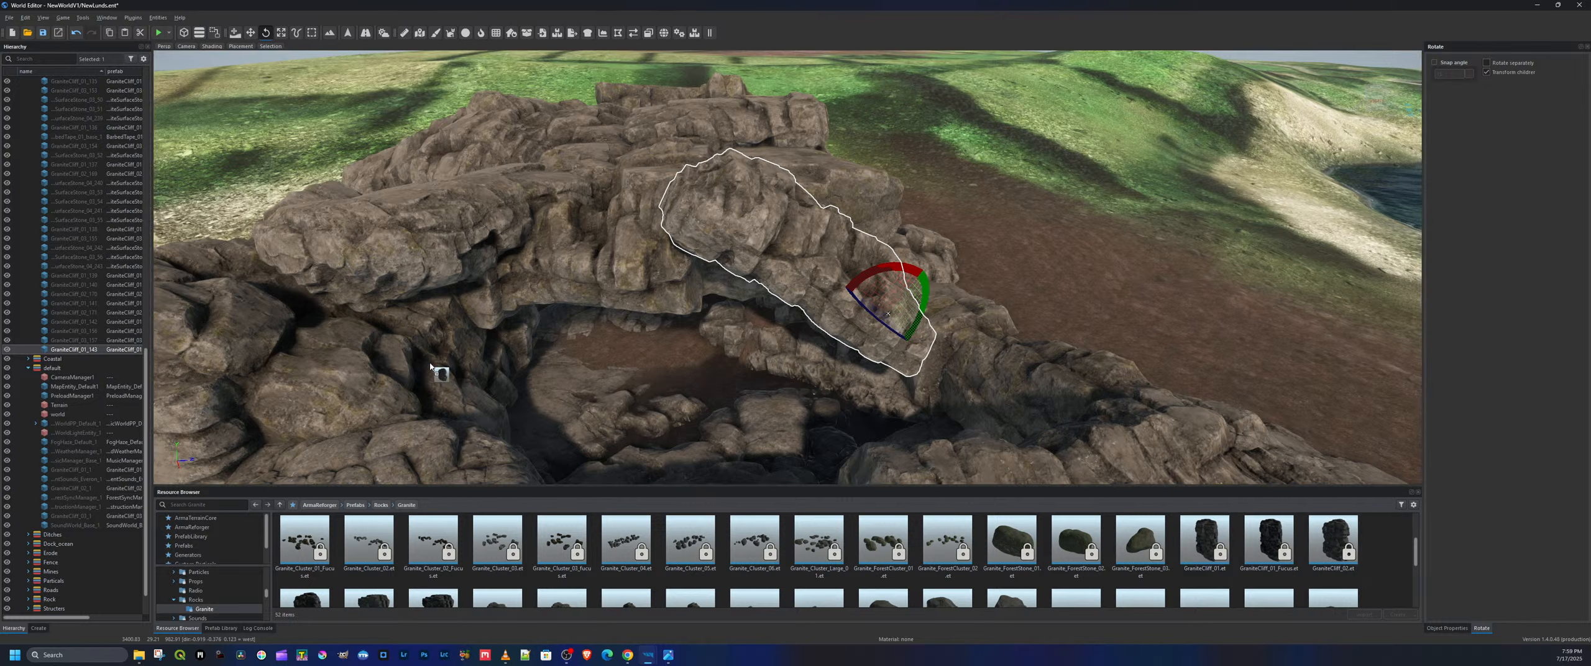
pyautogui.moveTo(341, 392); pyautogui.dragTo(340, 386)
pyautogui.moveTo(370, 345); pyautogui.dragTo(405, 380)
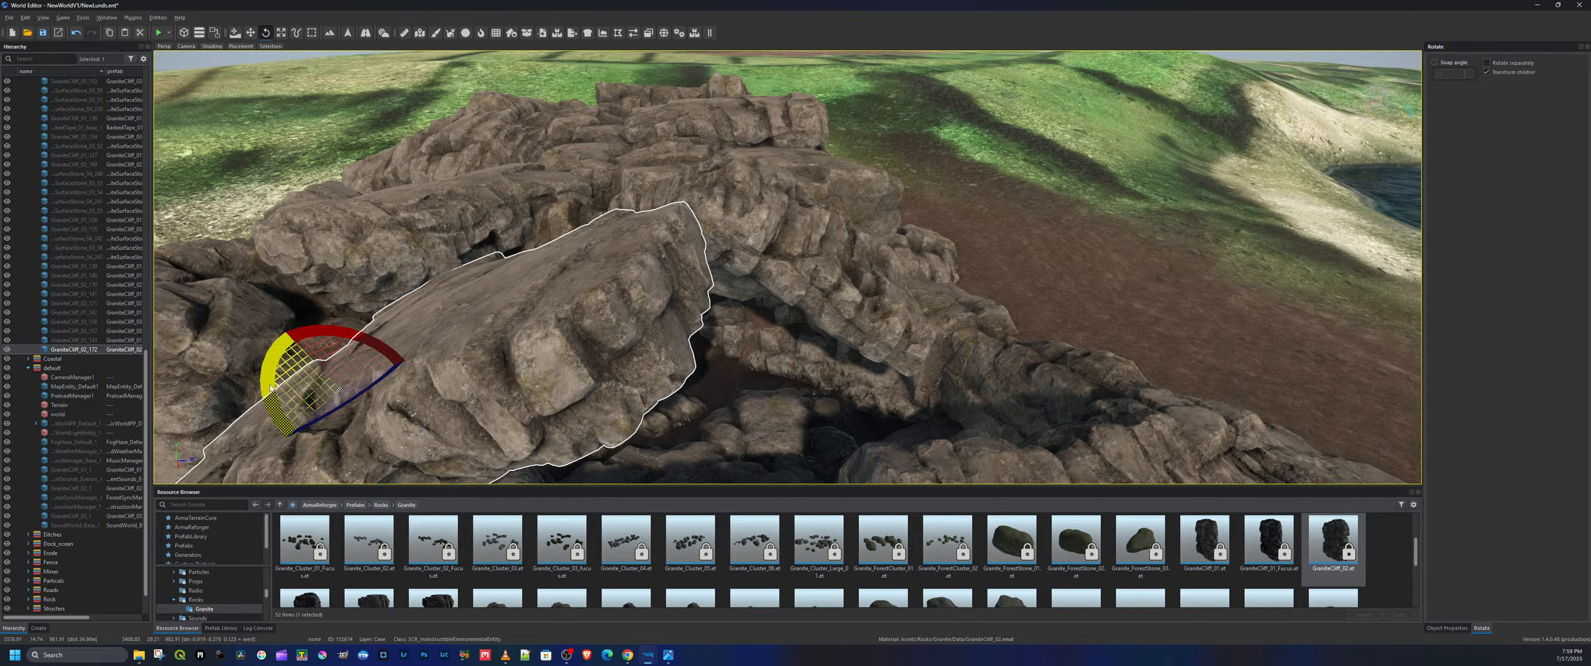
pyautogui.moveTo(266, 390); pyautogui.dragTo(285, 423)
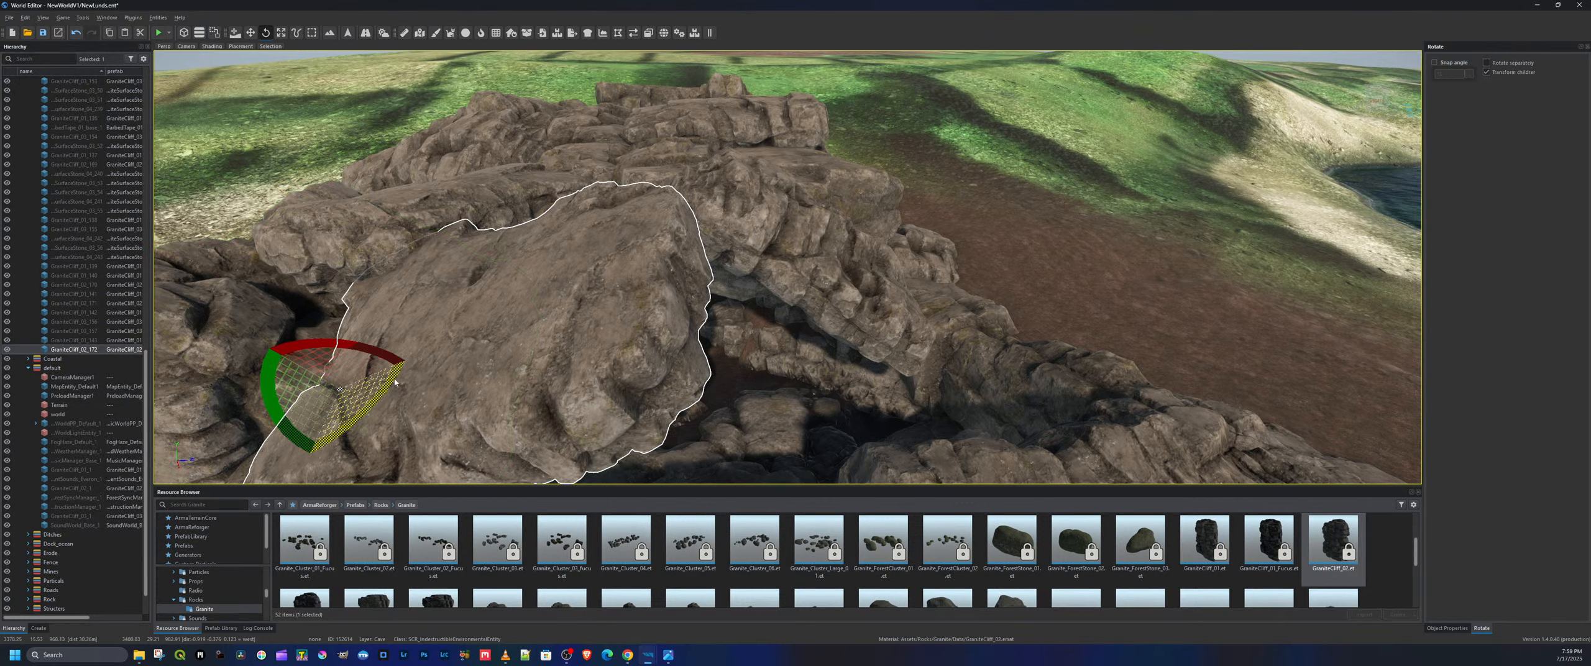
pyautogui.moveTo(395, 385); pyautogui.dragTo(328, 400)
pyautogui.moveTo(337, 456); pyautogui.dragTo(299, 437)
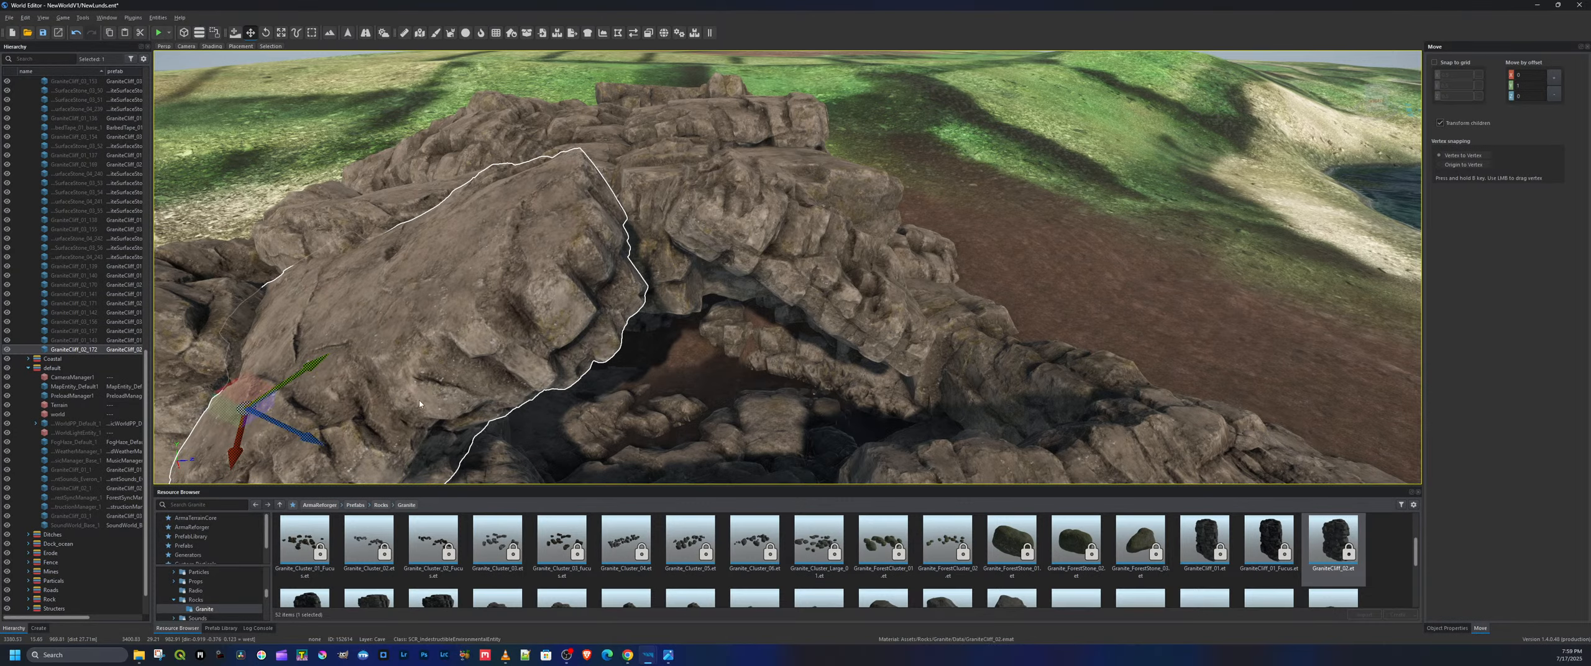
# Place a GraniteCliff_01 in the gap behind the slanted slab, lay it over to fill the gap, and save the world
pyautogui.press('a')
pyautogui.moveTo(348, 398); pyautogui.dragTo(1032, 417, button='right')
pyautogui.press('w')
pyautogui.press('a')
pyautogui.press('e')
pyautogui.moveTo(970, 463); pyautogui.dragTo(1127, 522, button='right')
pyautogui.click(1219, 544)
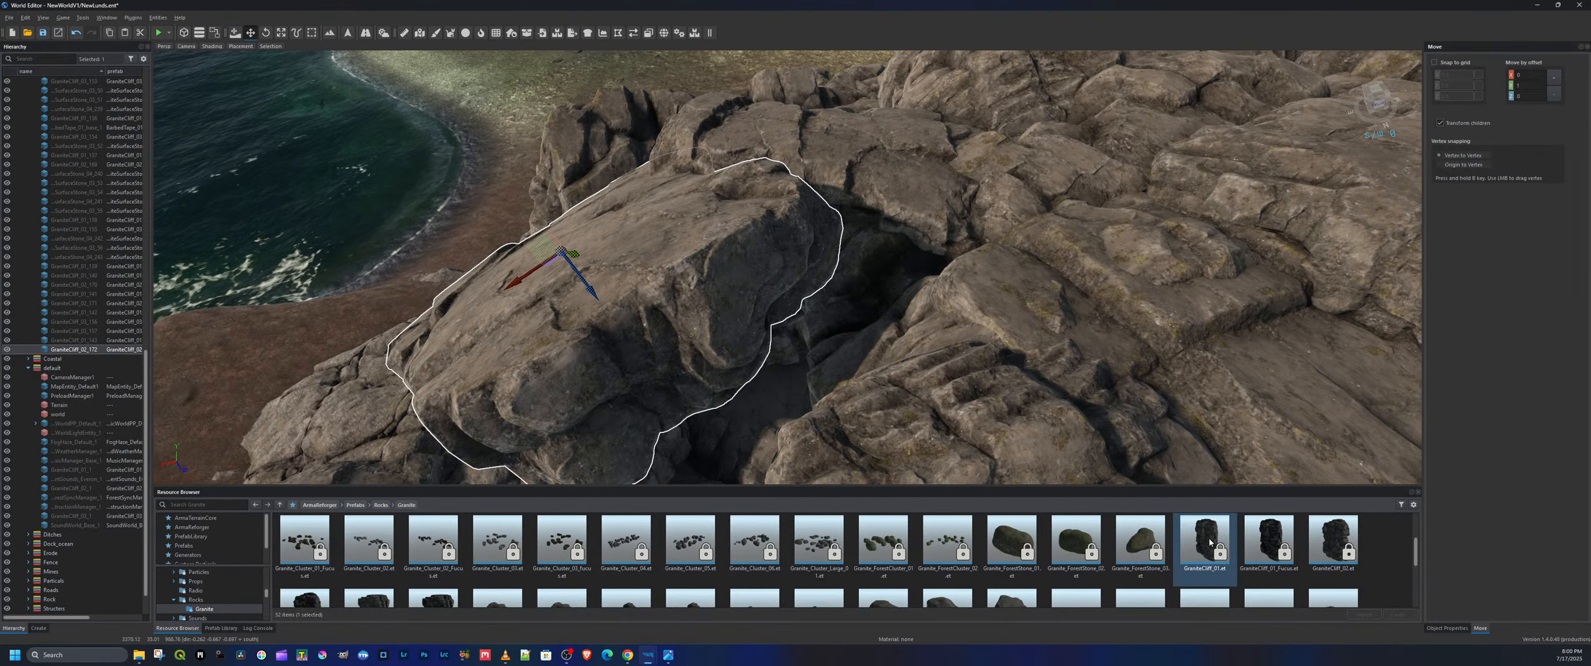
pyautogui.moveTo(870, 343); pyautogui.dragTo(869, 295)
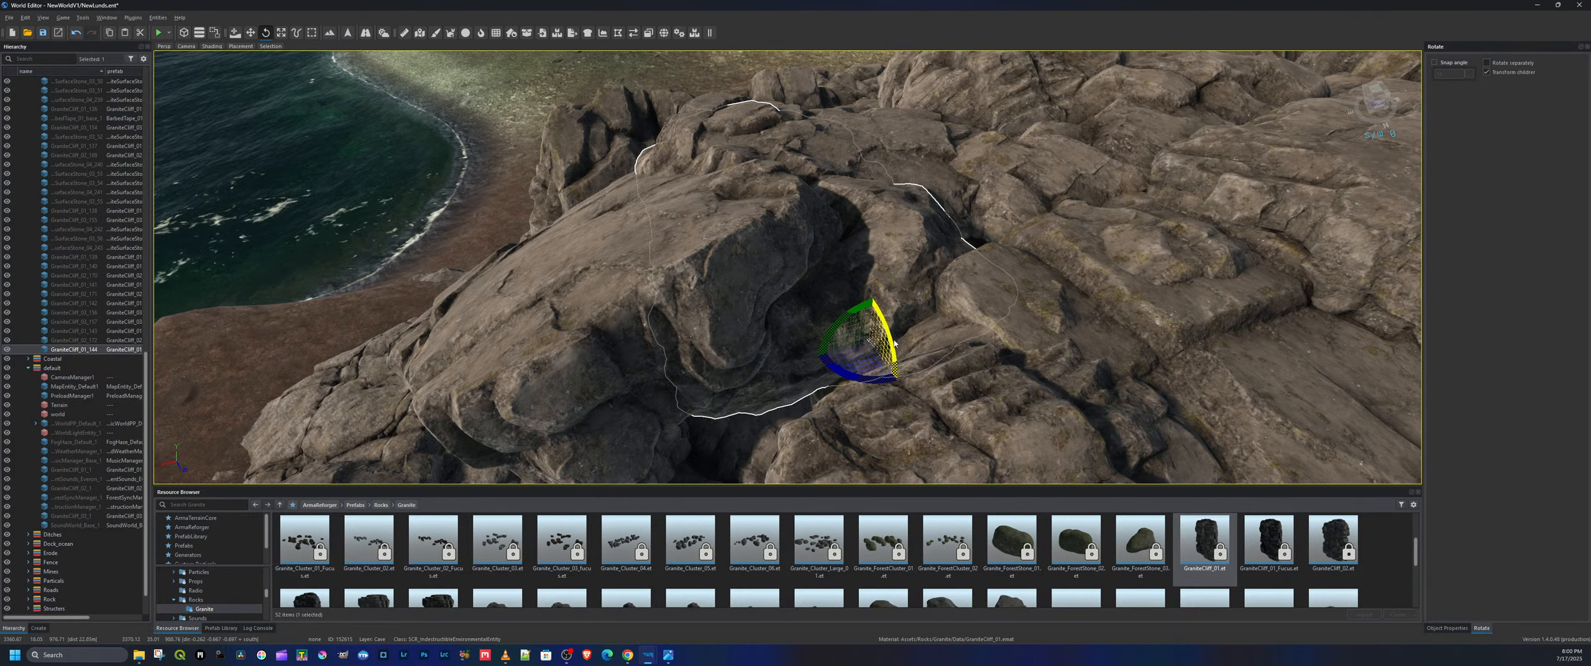
pyautogui.moveTo(872, 383); pyautogui.dragTo(679, 441)
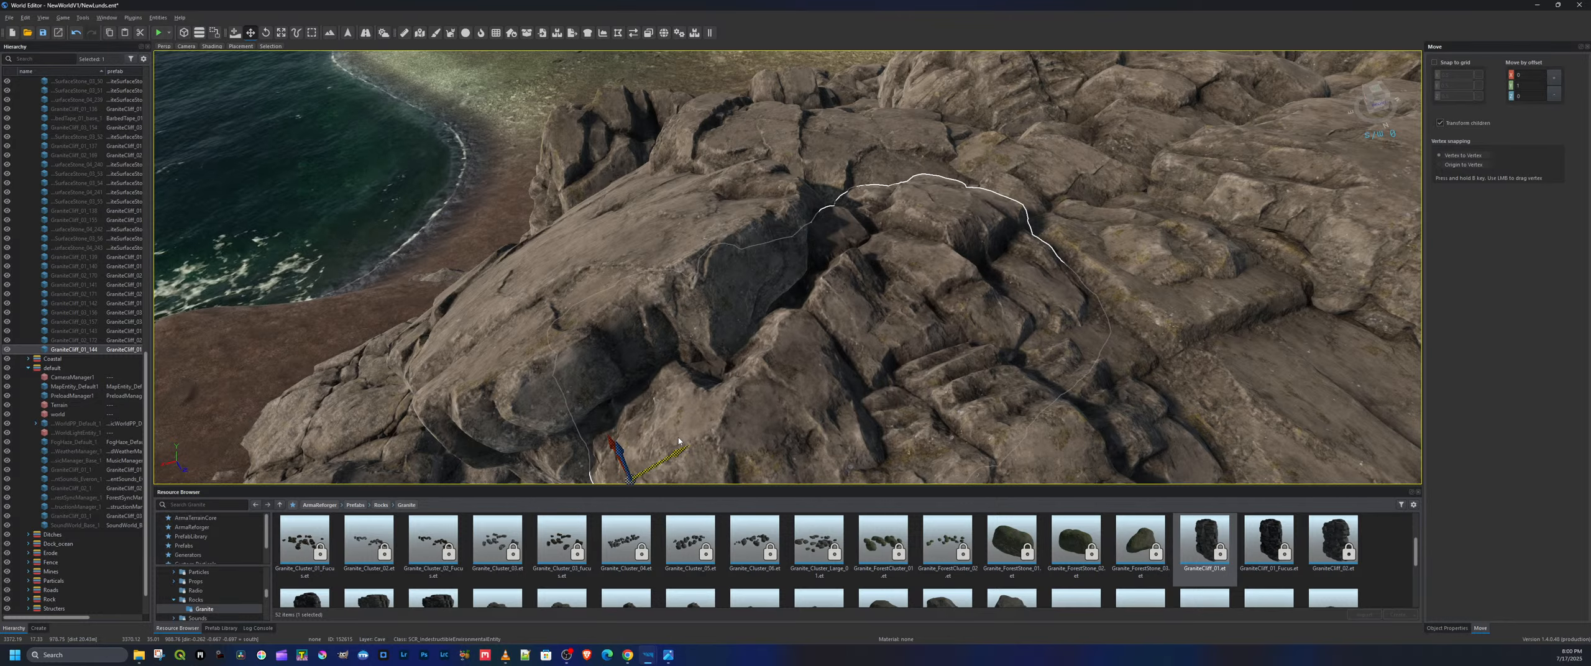
pyautogui.click(44, 33)
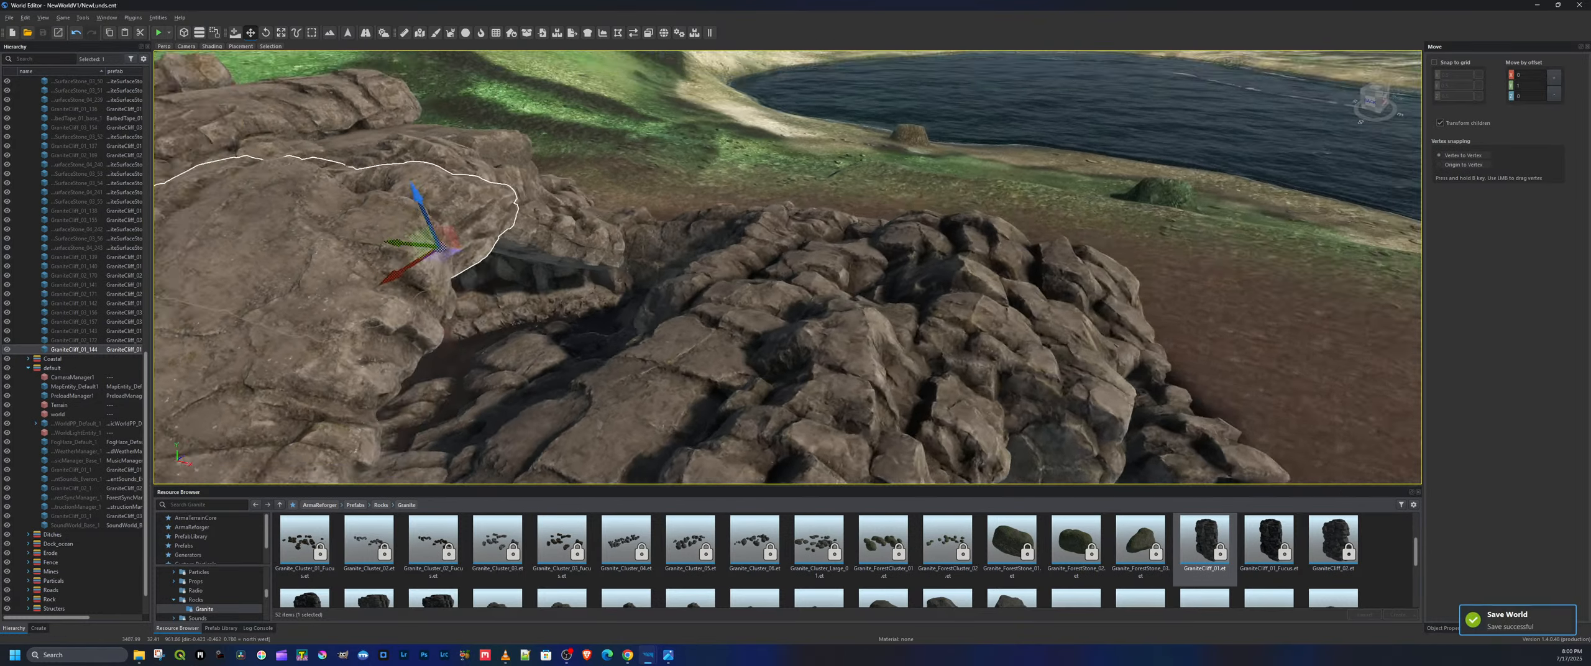
# Place a GraniteCliff_03 in the basin, tip it over and shift it towards the outer rim
pyautogui.moveTo(749, 305); pyautogui.dragTo(724, 305, button='right')
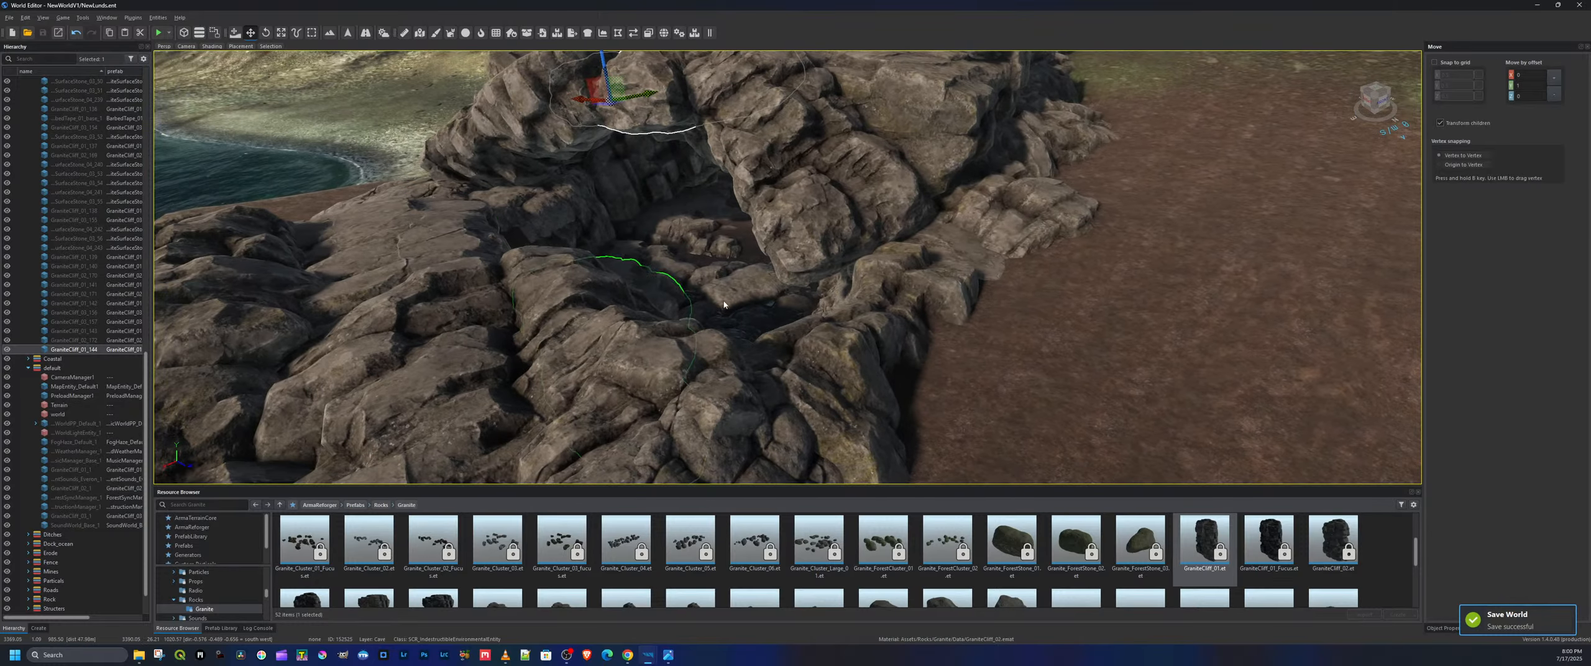
pyautogui.scroll(-1, 755, 547)
pyautogui.click(369, 562)
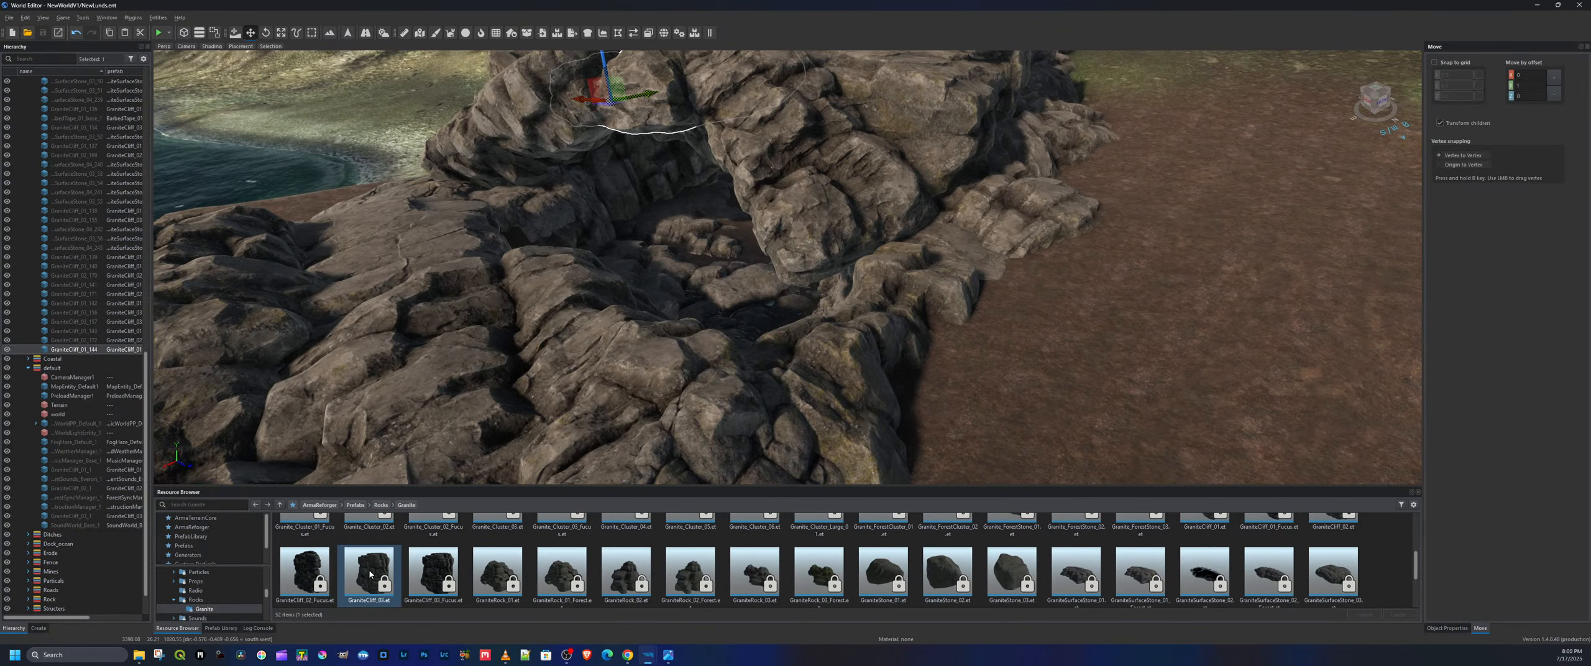
pyautogui.moveTo(713, 333); pyautogui.dragTo(723, 324)
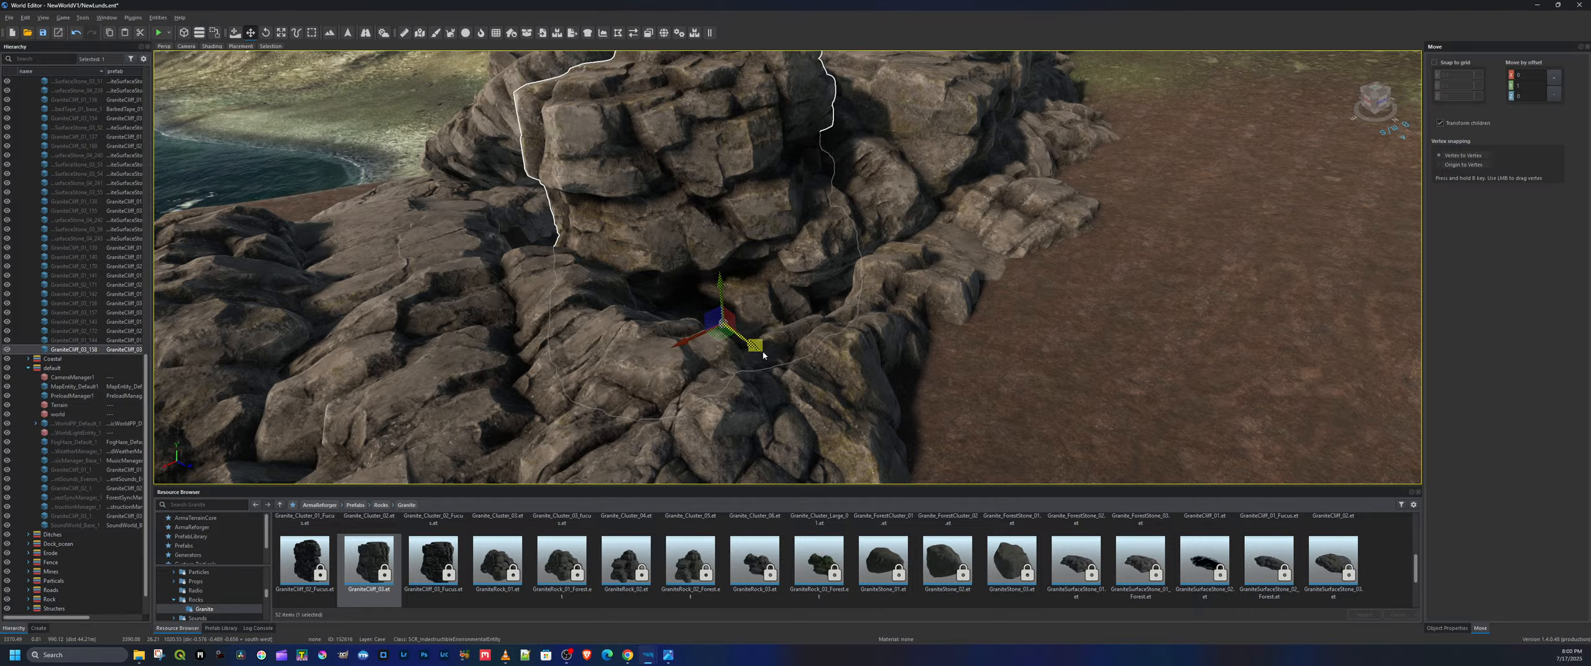
pyautogui.moveTo(746, 345); pyautogui.dragTo(808, 314)
pyautogui.moveTo(812, 312); pyautogui.dragTo(818, 306)
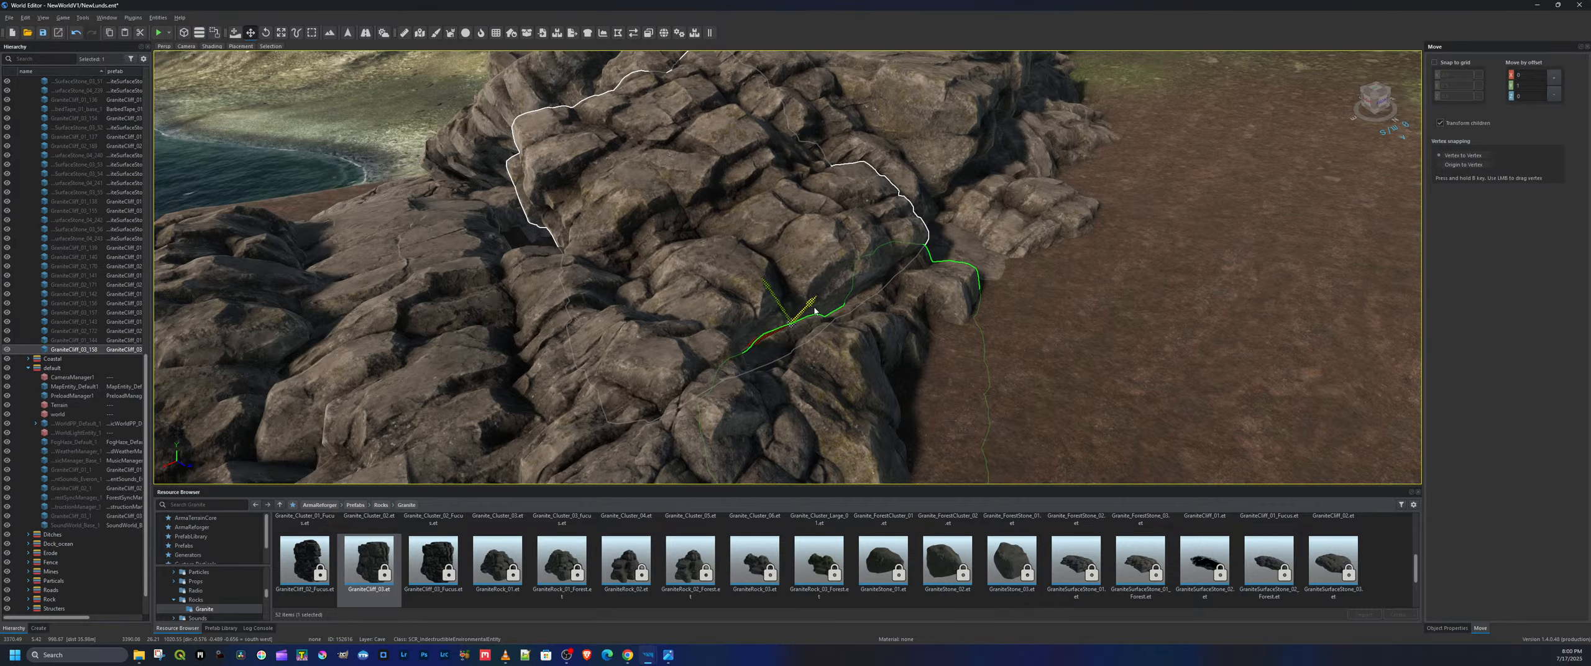
# Rotate the tipped GraniteCliff_03 and raise it to extend the overhang above the basin opening
pyautogui.press('a')
pyautogui.moveTo(818, 306); pyautogui.dragTo(777, 286, button='right')
pyautogui.press('a')
pyautogui.press('d')
pyautogui.press('e')
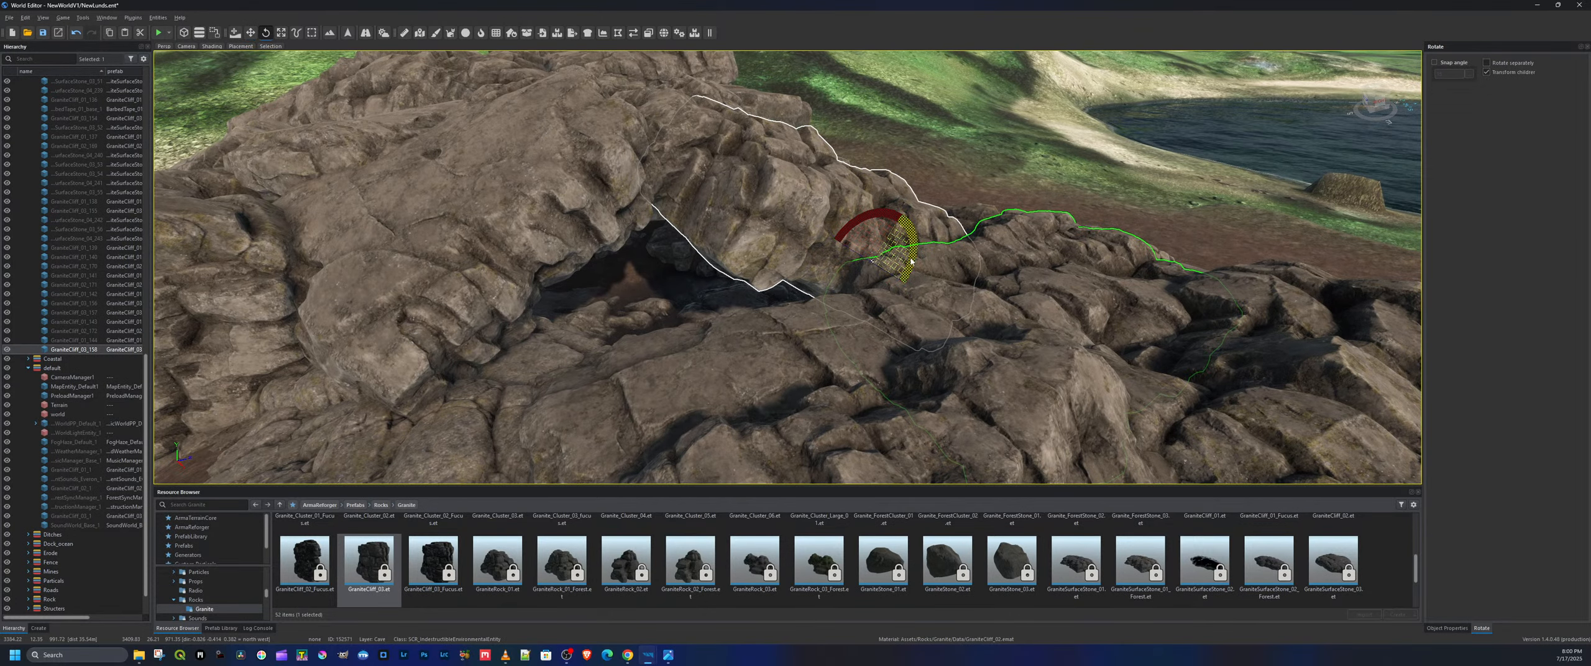
pyautogui.moveTo(870, 260); pyautogui.dragTo(882, 166)
pyautogui.press('w')
# Place a GraniteCliff_01 in front of the basin opening, lay it flat and move it up to cover the opening
pyautogui.scroll(1, 1200, 547)
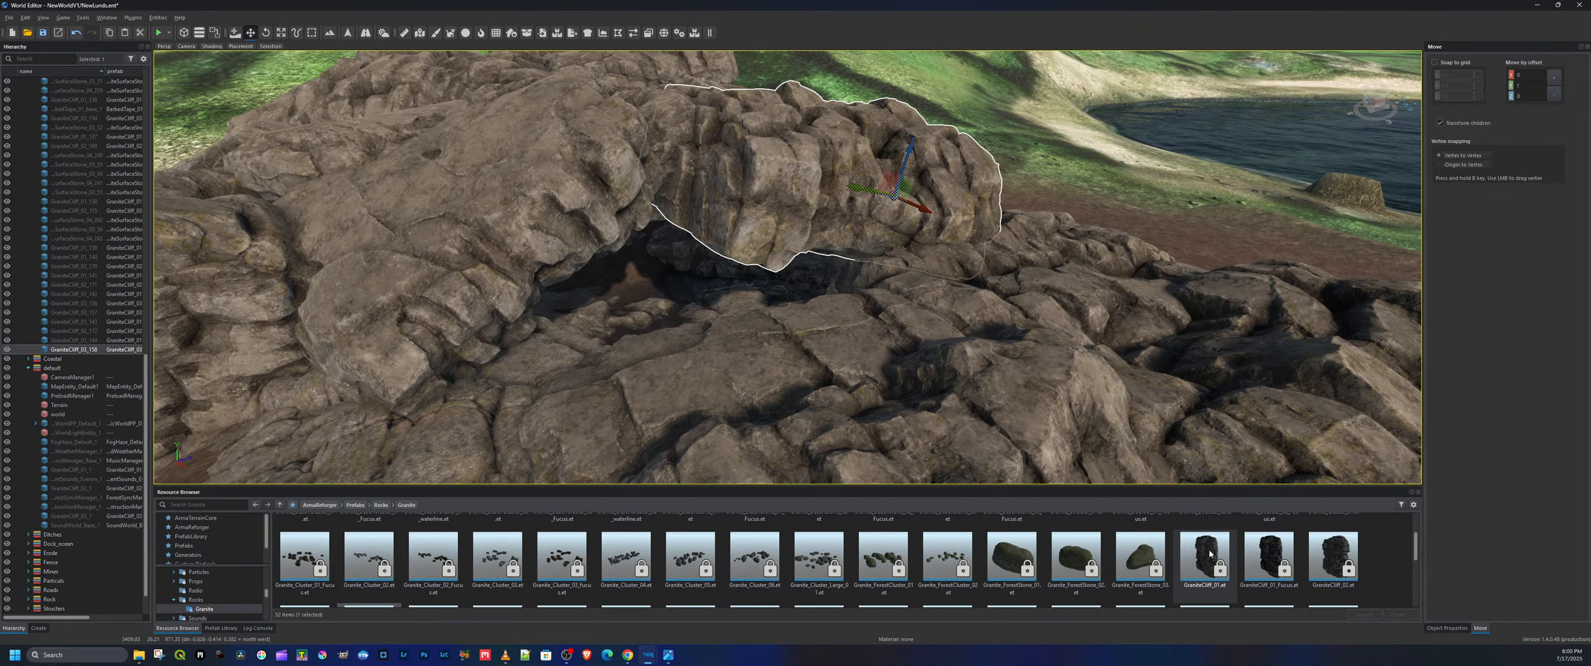
pyautogui.moveTo(1200, 547); pyautogui.dragTo(585, 372)
pyautogui.press('e')
pyautogui.press('w')
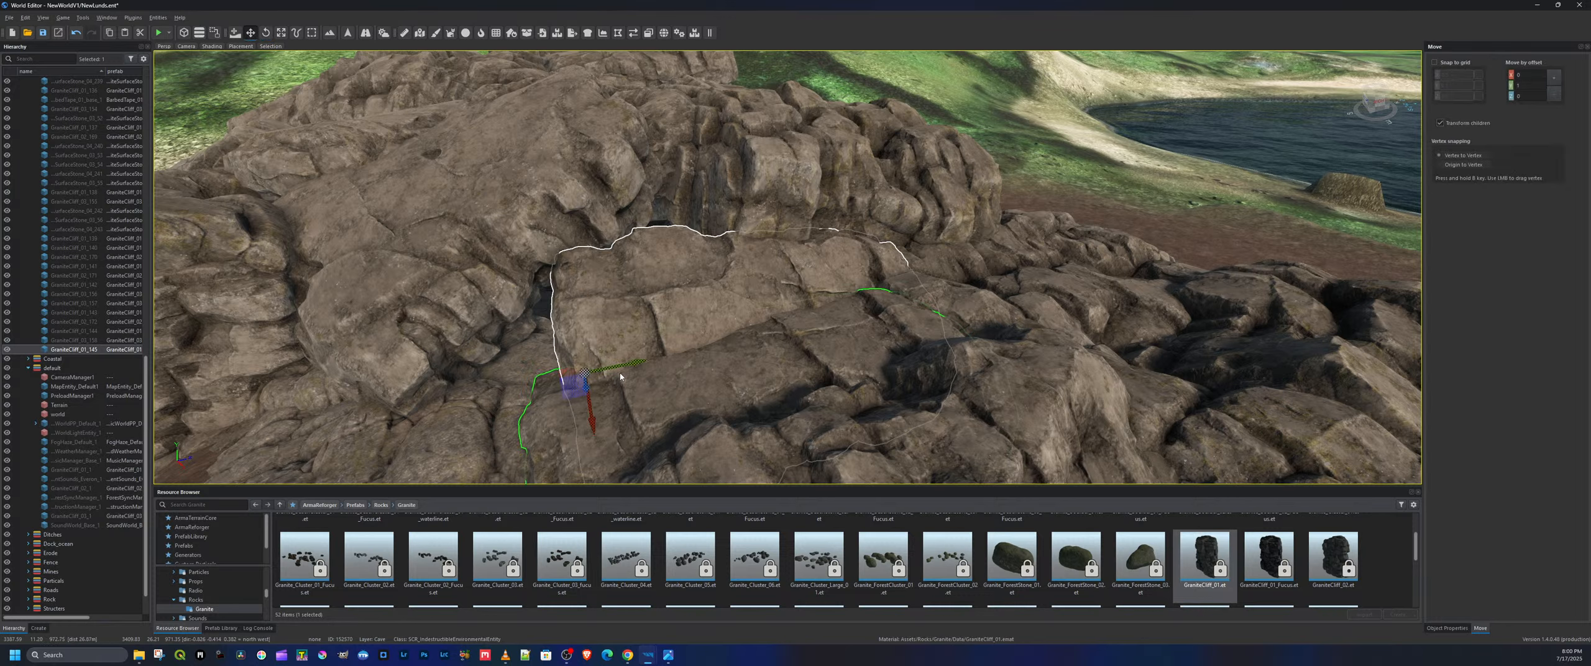
pyautogui.moveTo(594, 416); pyautogui.dragTo(769, 422)
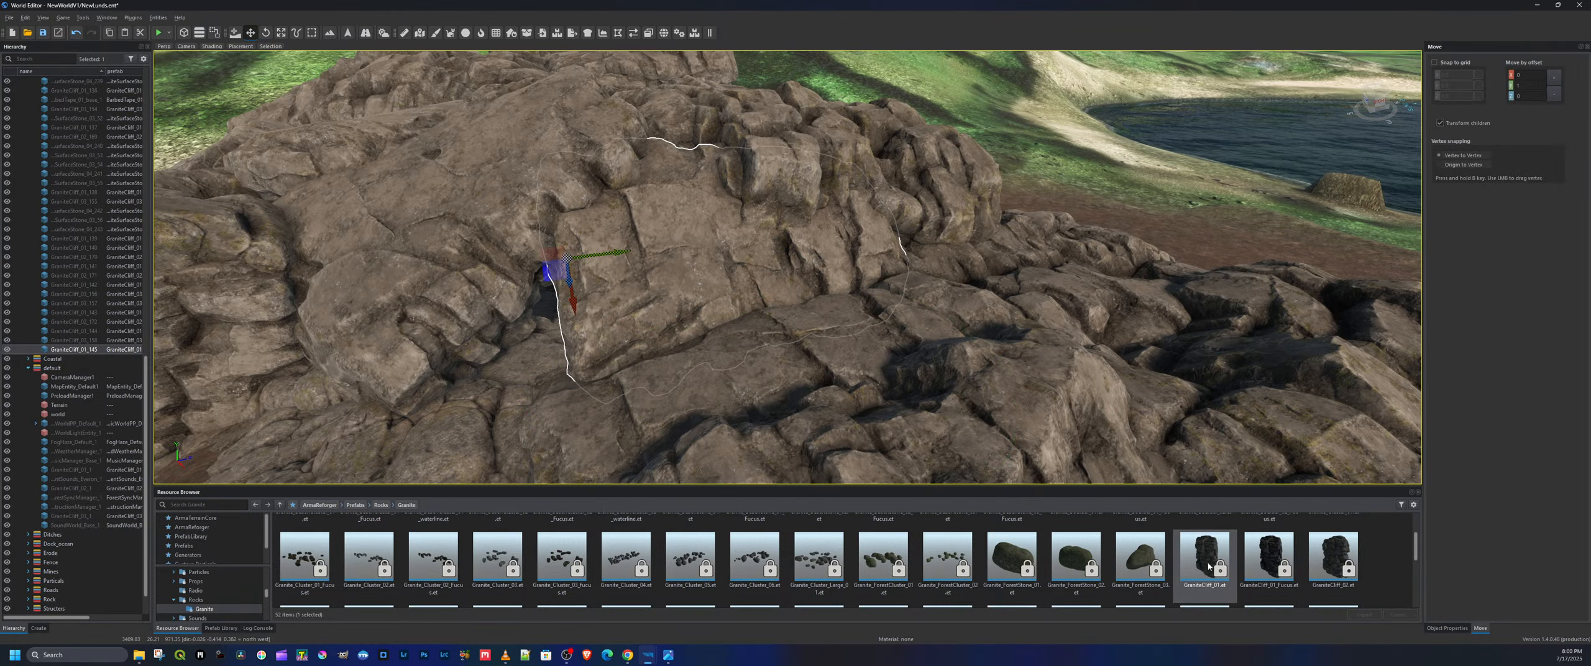
# Place another GraniteCliff_01 at the remaining hole beside the cover rock, sink it into the hole, and save the world
pyautogui.moveTo(1204, 556); pyautogui.dragTo(511, 368)
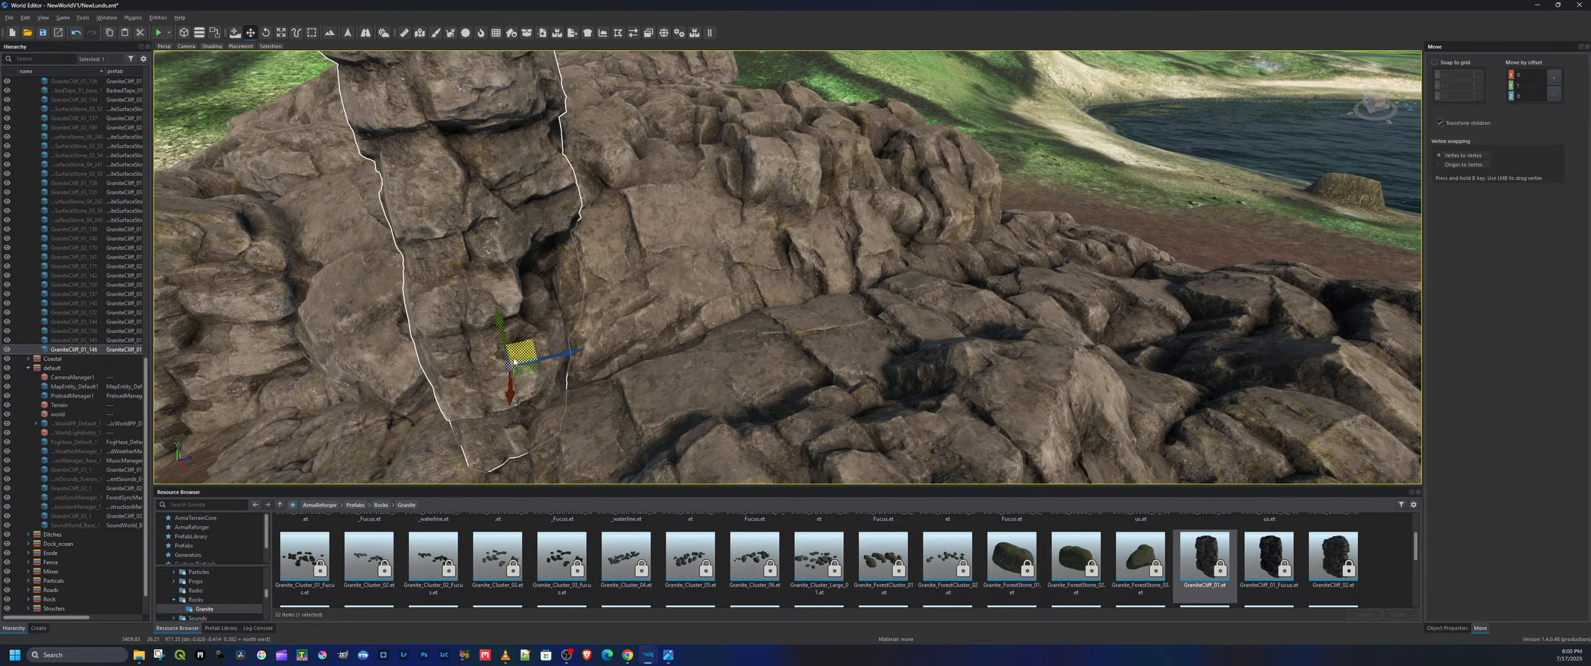
pyautogui.press('r')
pyautogui.moveTo(499, 328); pyautogui.dragTo(494, 361)
pyautogui.press('e')
pyautogui.press('w')
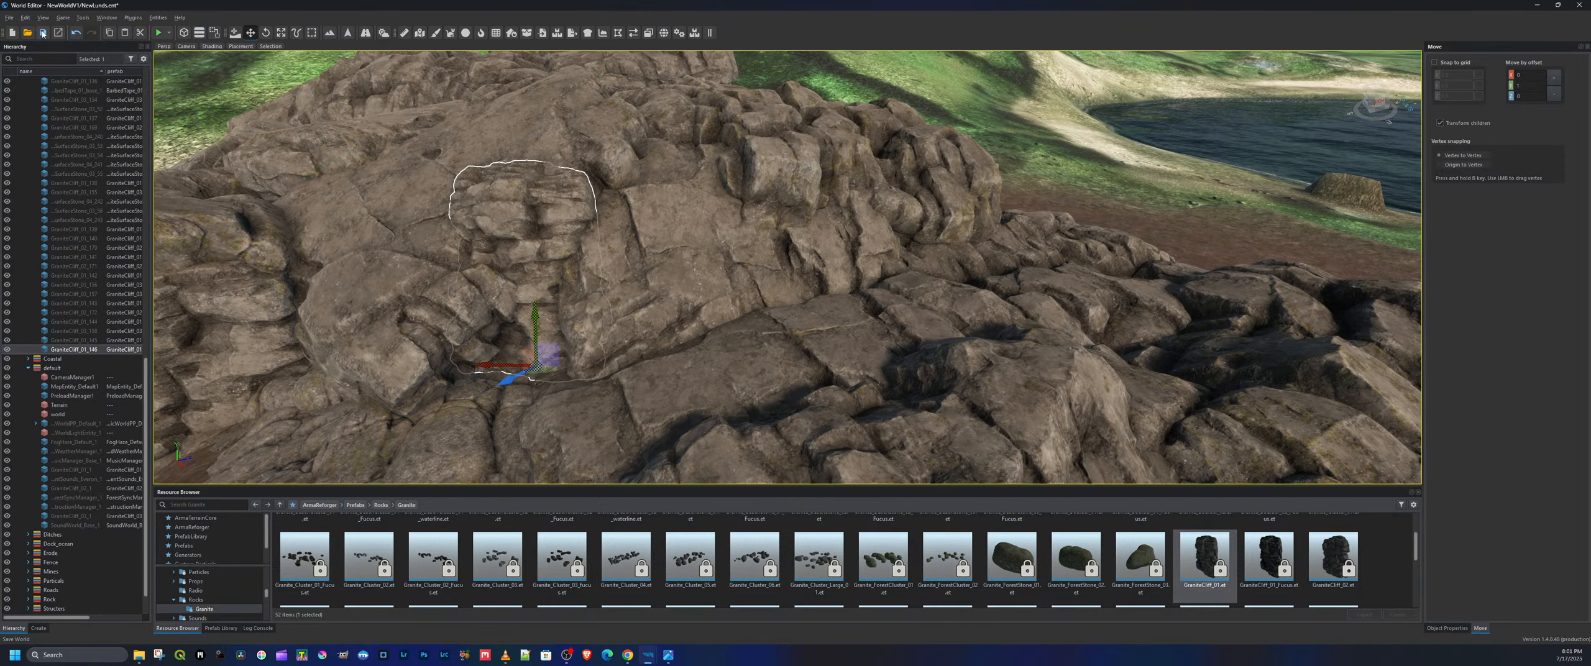
pyautogui.hotkey('ctrl', 's')
# Place a GraniteSurfaceStone_03 at the landward foot of the formation, rotate it and embed it below the large overhang
pyautogui.moveTo(495, 361); pyautogui.dragTo(495, 361, button='right')
pyautogui.press('w')
pyautogui.scroll(-3, 1333, 573)
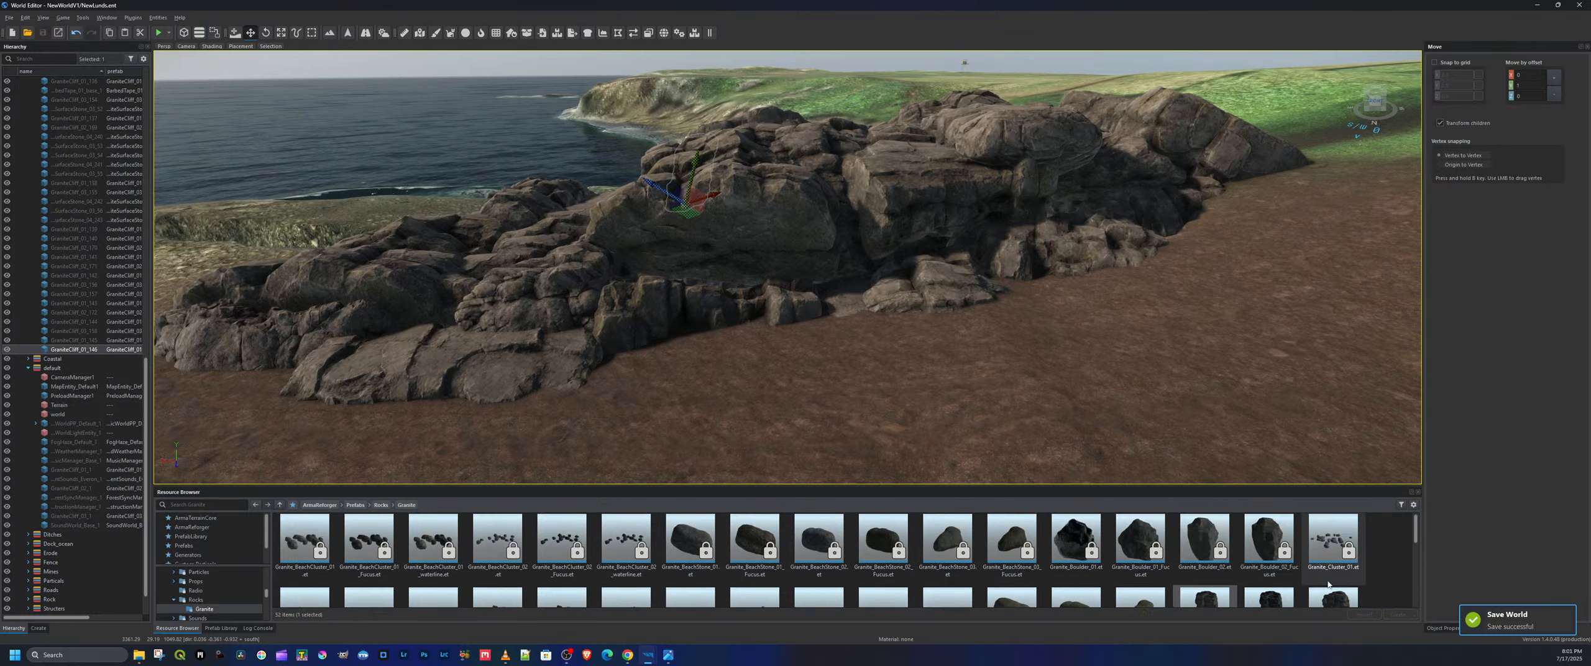
pyautogui.moveTo(1332, 573); pyautogui.dragTo(786, 305)
pyautogui.press('e')
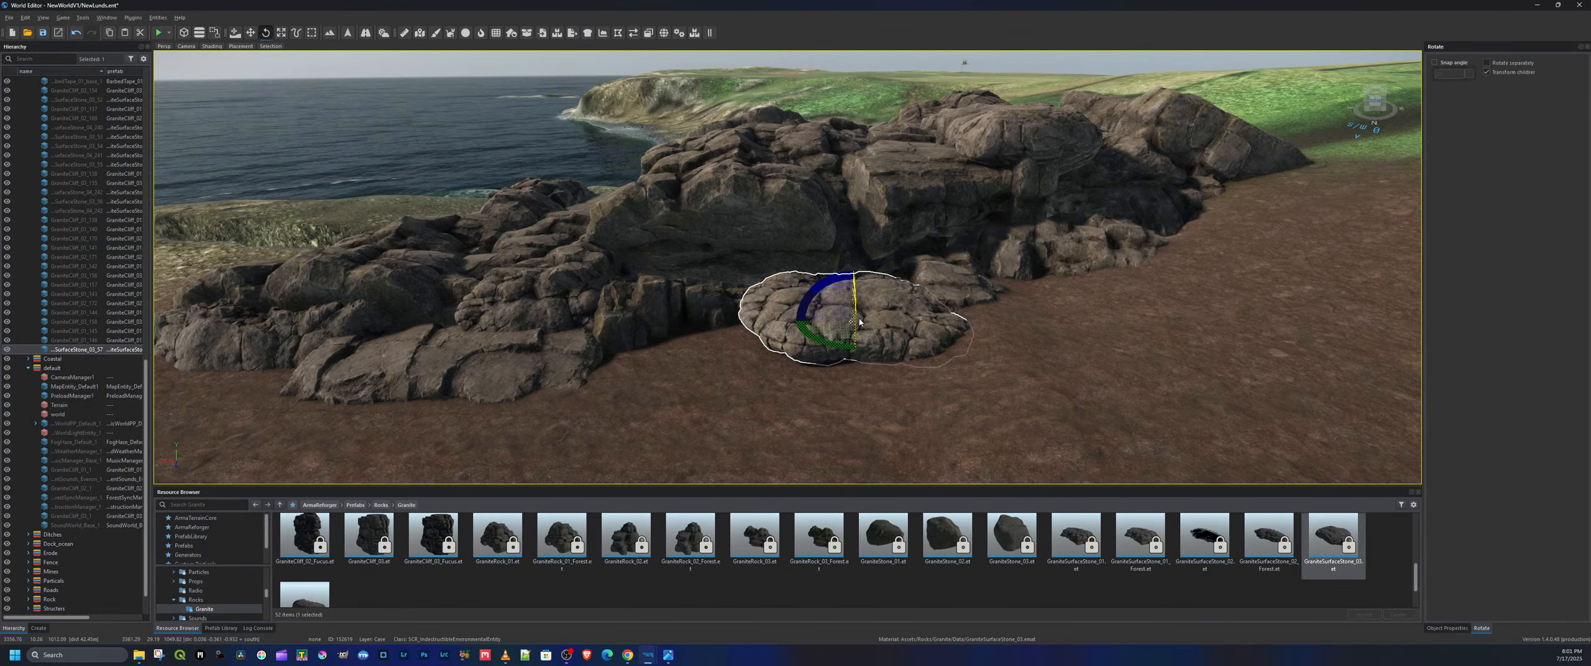
pyautogui.moveTo(860, 322); pyautogui.dragTo(889, 314, button='right')
pyautogui.press('w')
pyautogui.moveTo(869, 328); pyautogui.dragTo(764, 349)
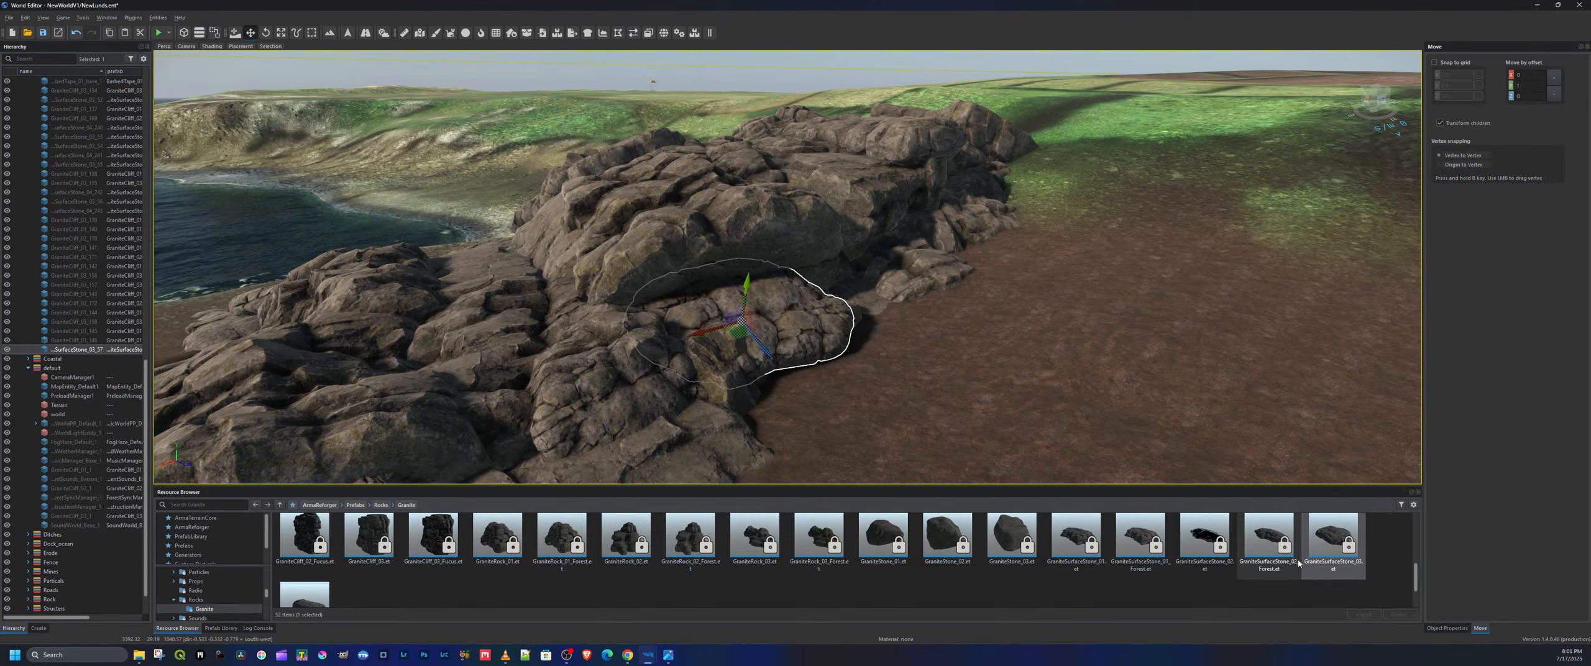
# Place a second GraniteSurfaceStone_03 next to the first, rotate it and sink it partly into the ground
pyautogui.moveTo(1333, 535); pyautogui.dragTo(839, 460)
pyautogui.press('e')
pyautogui.press('w')
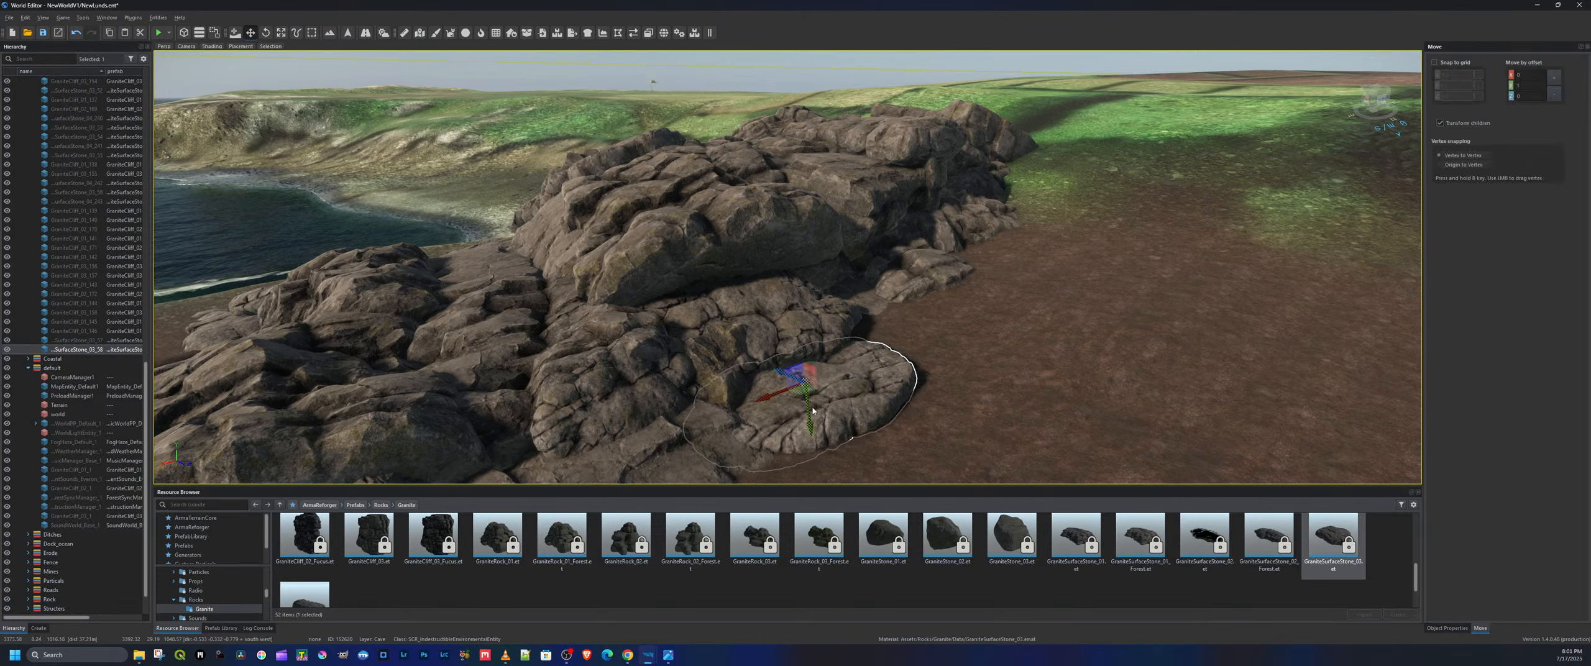
pyautogui.moveTo(810, 412); pyautogui.dragTo(812, 421)
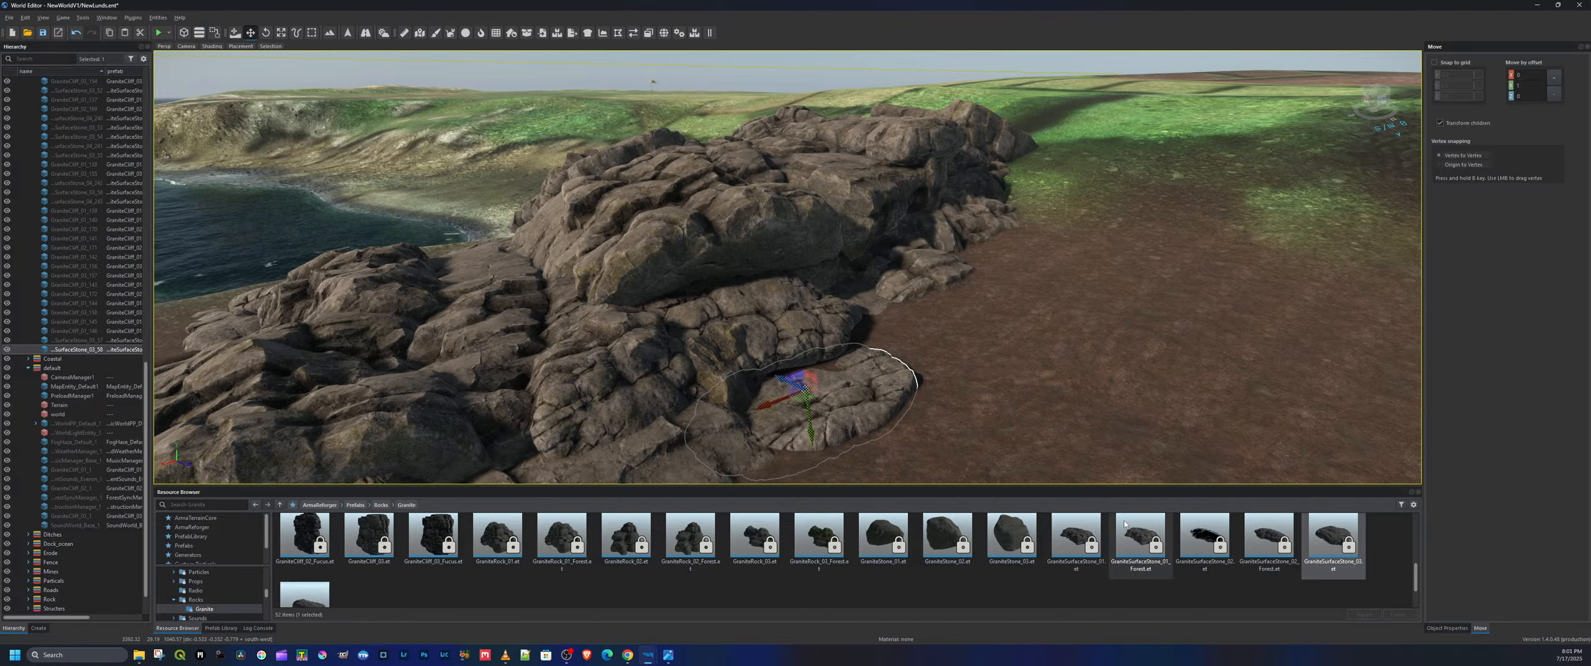
# Place a GraniteSurfaceStone_04 and move it onto the open dirt away from the formation
pyautogui.scroll(-1, 621, 569)
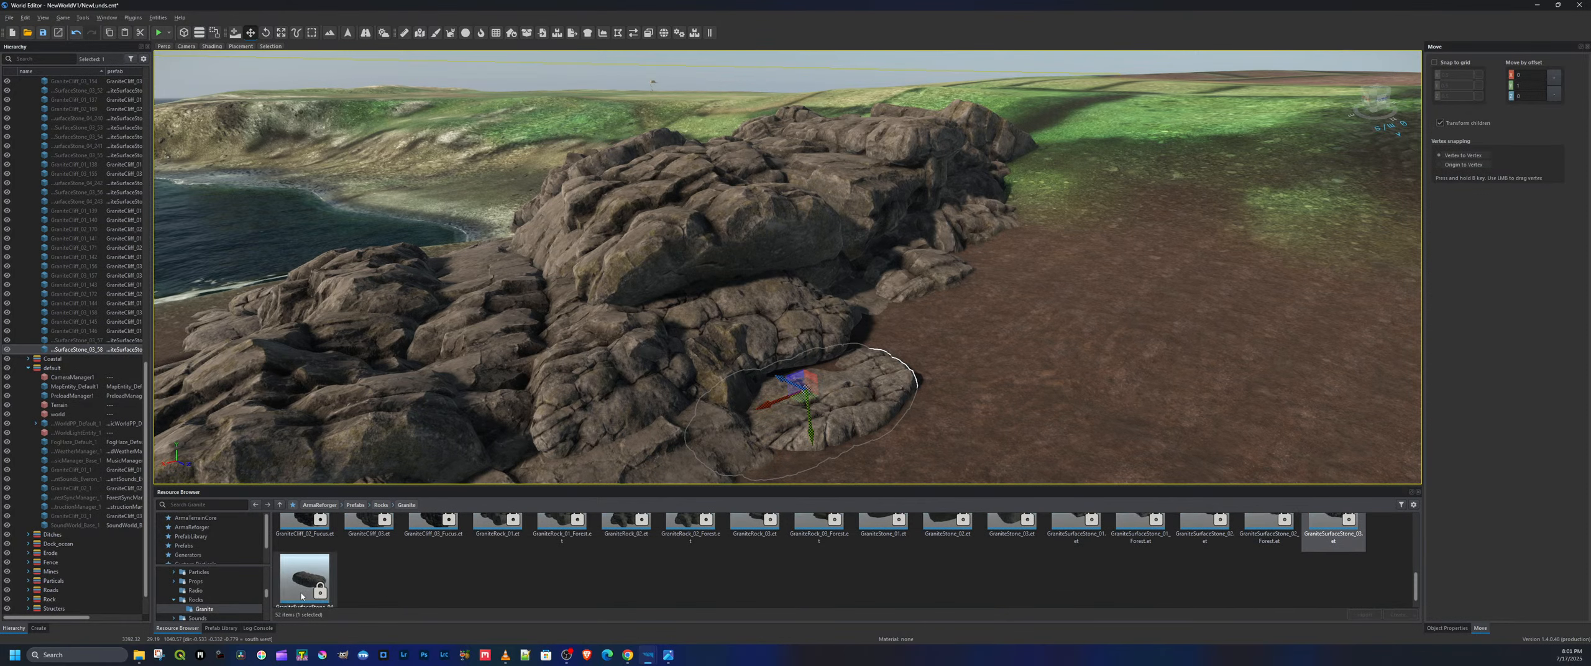
pyautogui.moveTo(308, 579); pyautogui.dragTo(822, 388)
pyautogui.moveTo(1010, 334); pyautogui.dragTo(1064, 359)
# Place a GraniteCliff_01 on the open dirt beyond the detached surface stone, tip it over and half-bury it
pyautogui.scroll(4, 1204, 550)
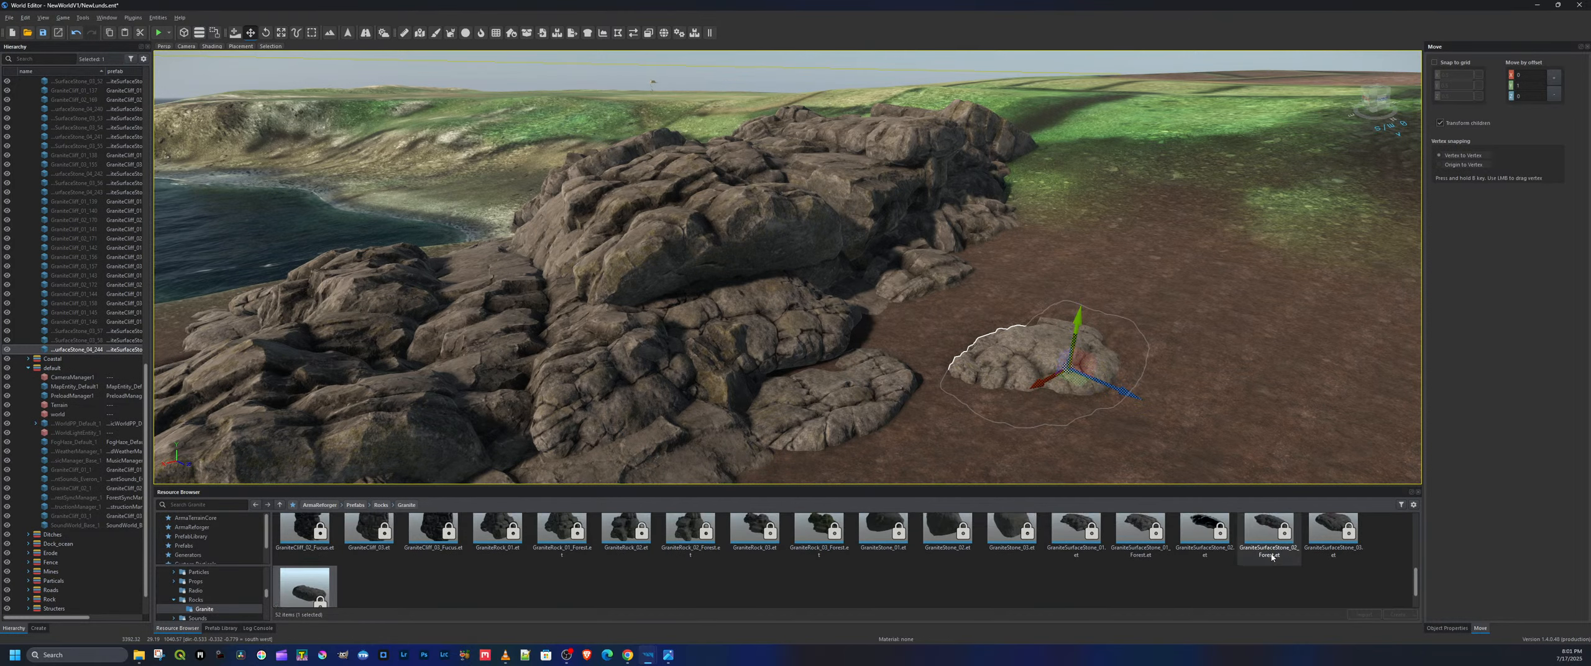
pyautogui.click(1204, 550)
pyautogui.moveTo(1204, 550); pyautogui.dragTo(1208, 529)
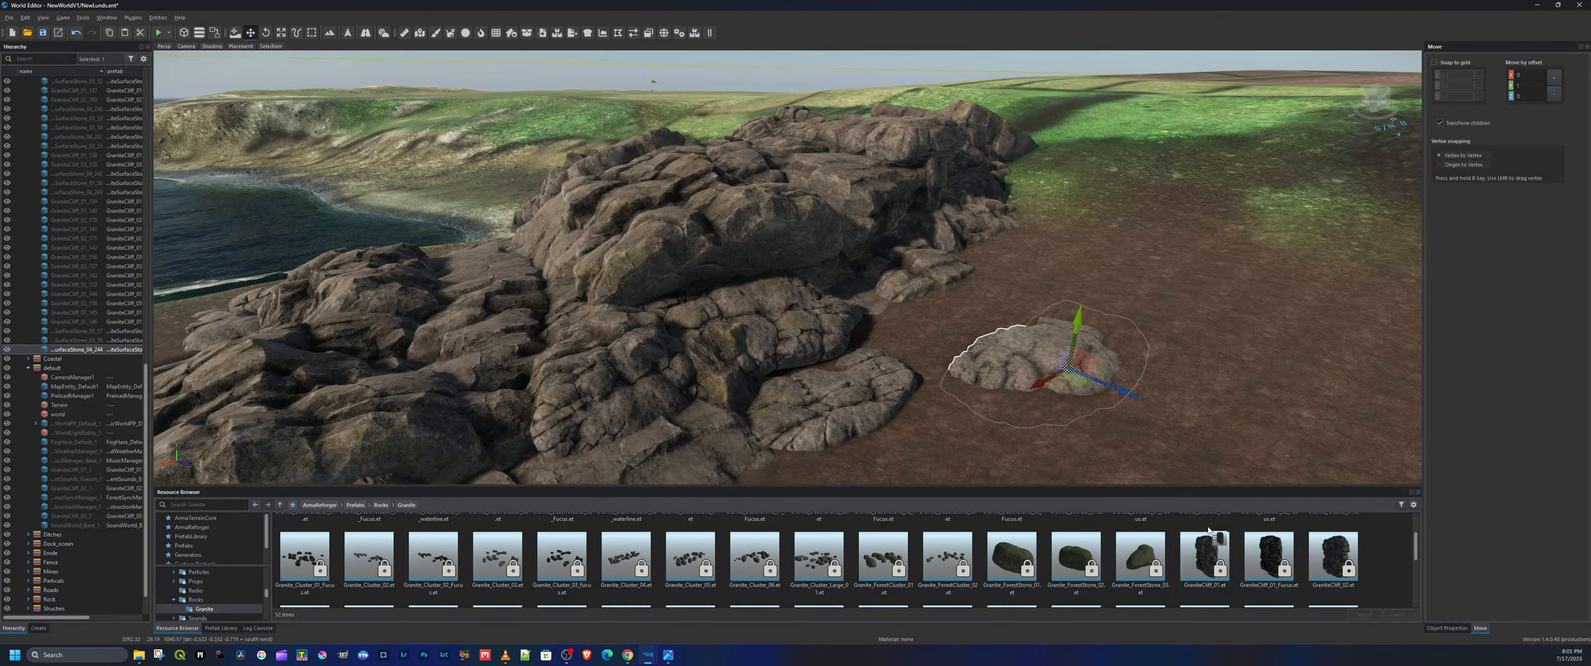
pyautogui.moveTo(1286, 291); pyautogui.dragTo(1286, 292)
pyautogui.press('e')
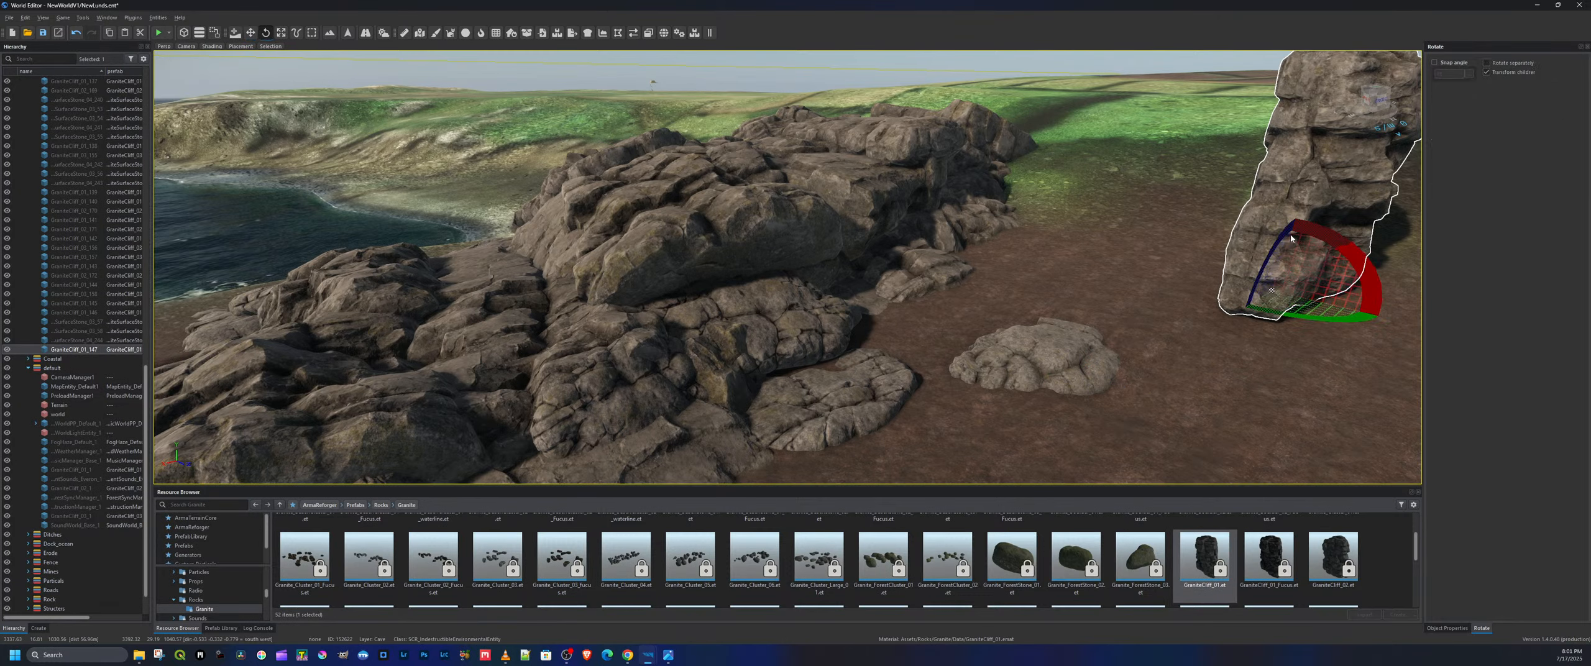
pyautogui.moveTo(1315, 235); pyautogui.dragTo(1137, 201)
pyautogui.press('w')
# Rotate and half-bury the GraniteCliff_02 on the open dirt, join it to the neighbouring buried cliff, and save the world
pyautogui.press('e')
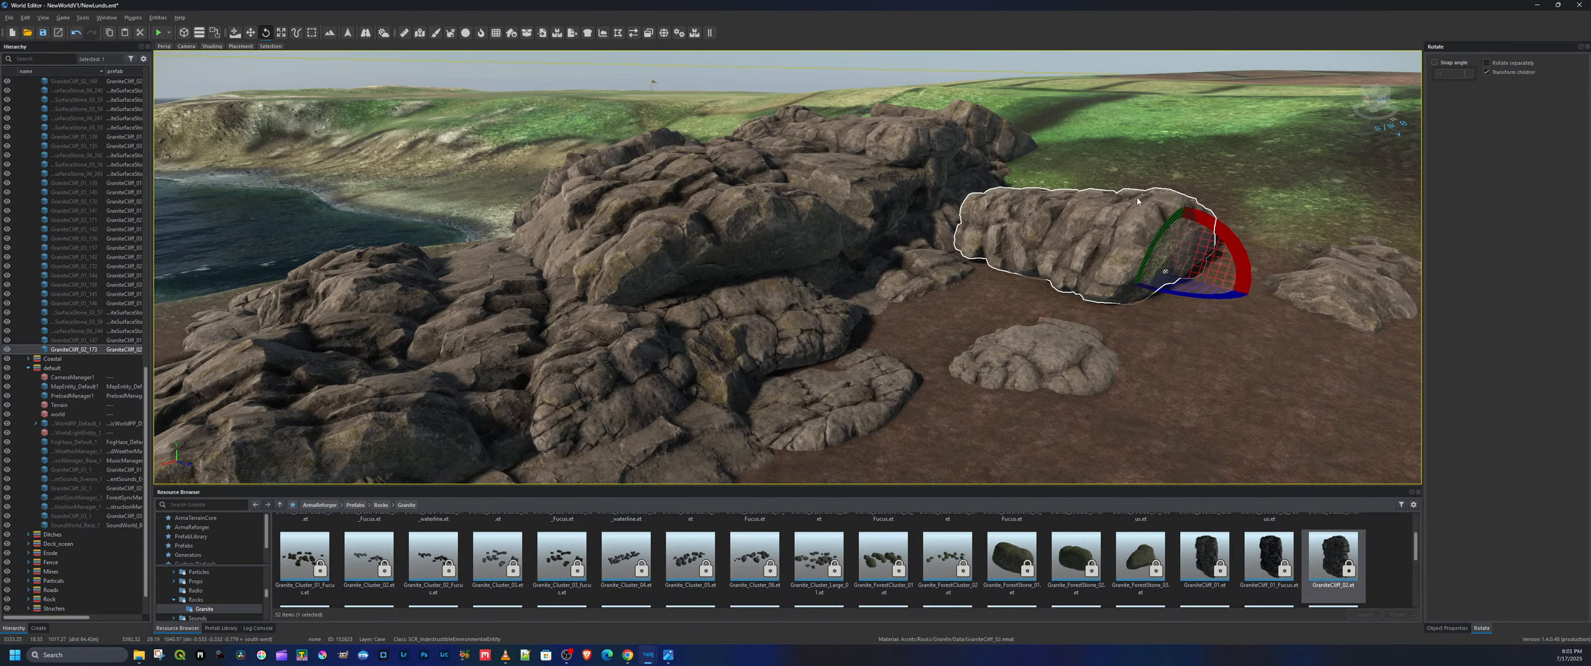
pyautogui.moveTo(1150, 248); pyautogui.dragTo(1150, 316)
pyautogui.press('w')
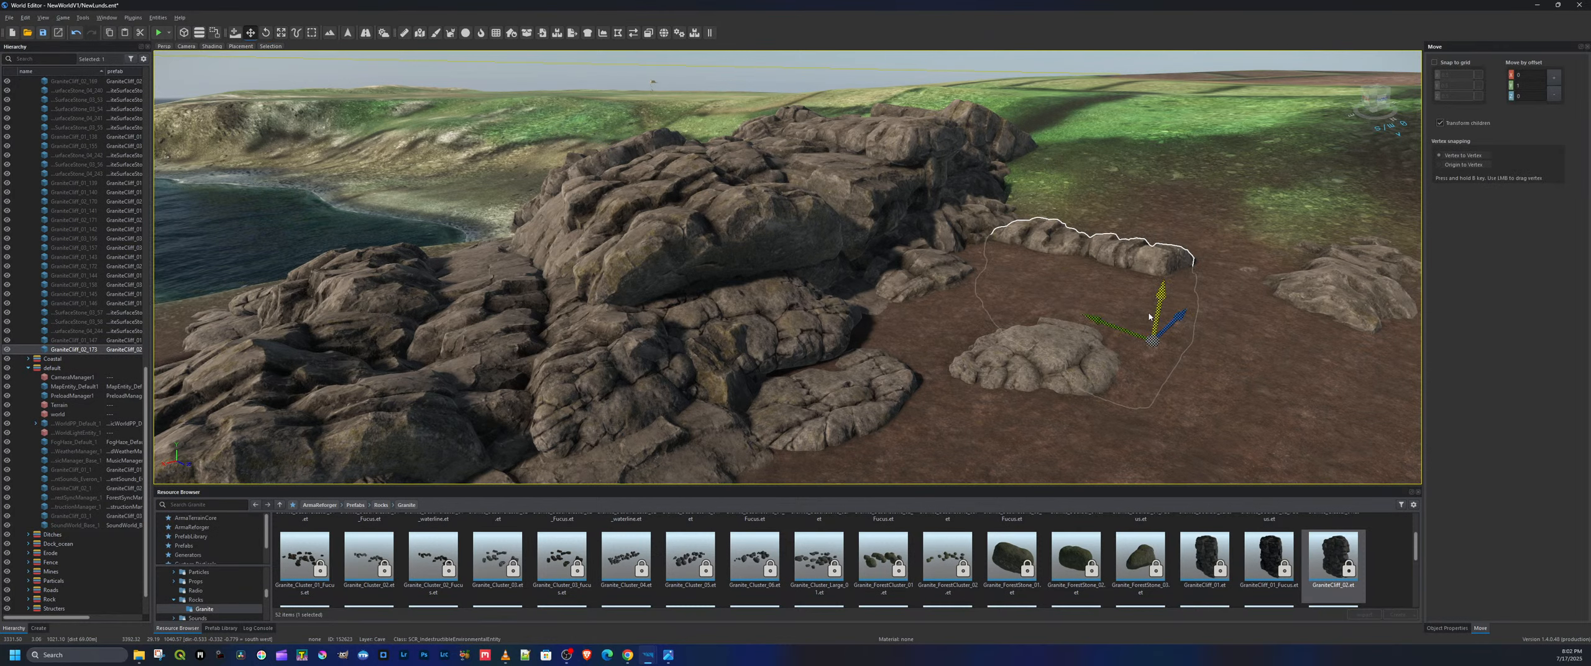
pyautogui.press('e')
pyautogui.moveTo(1195, 315); pyautogui.dragTo(1160, 303)
pyautogui.press('w')
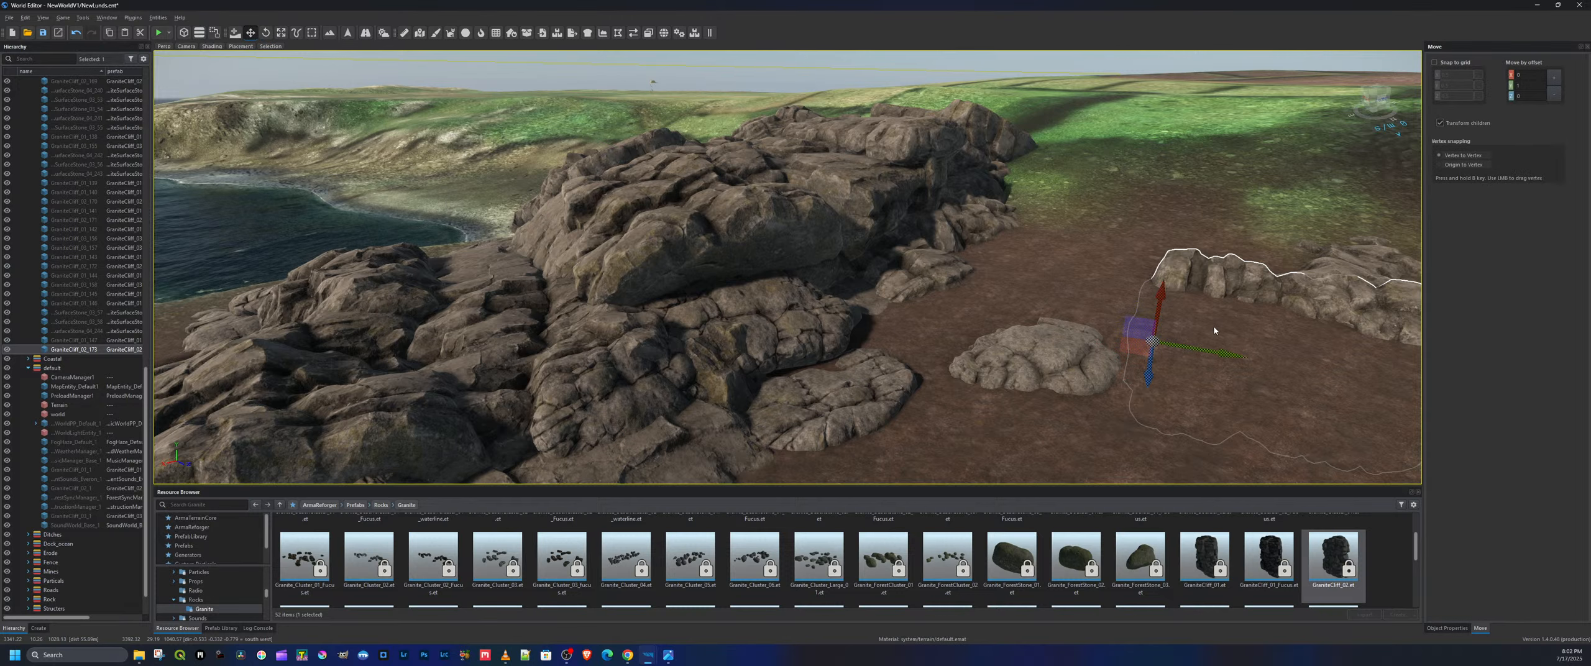
pyautogui.moveTo(1217, 361); pyautogui.dragTo(1139, 346)
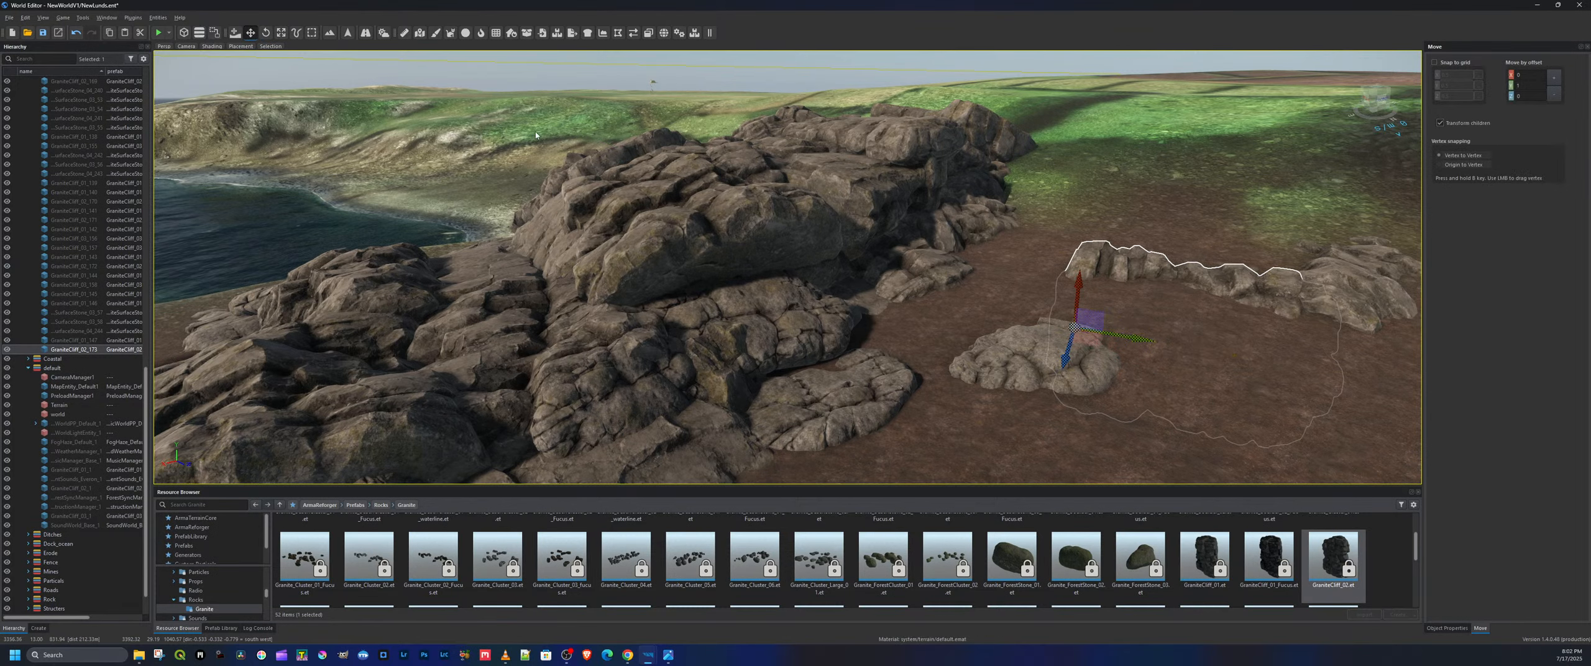
pyautogui.click(43, 33)
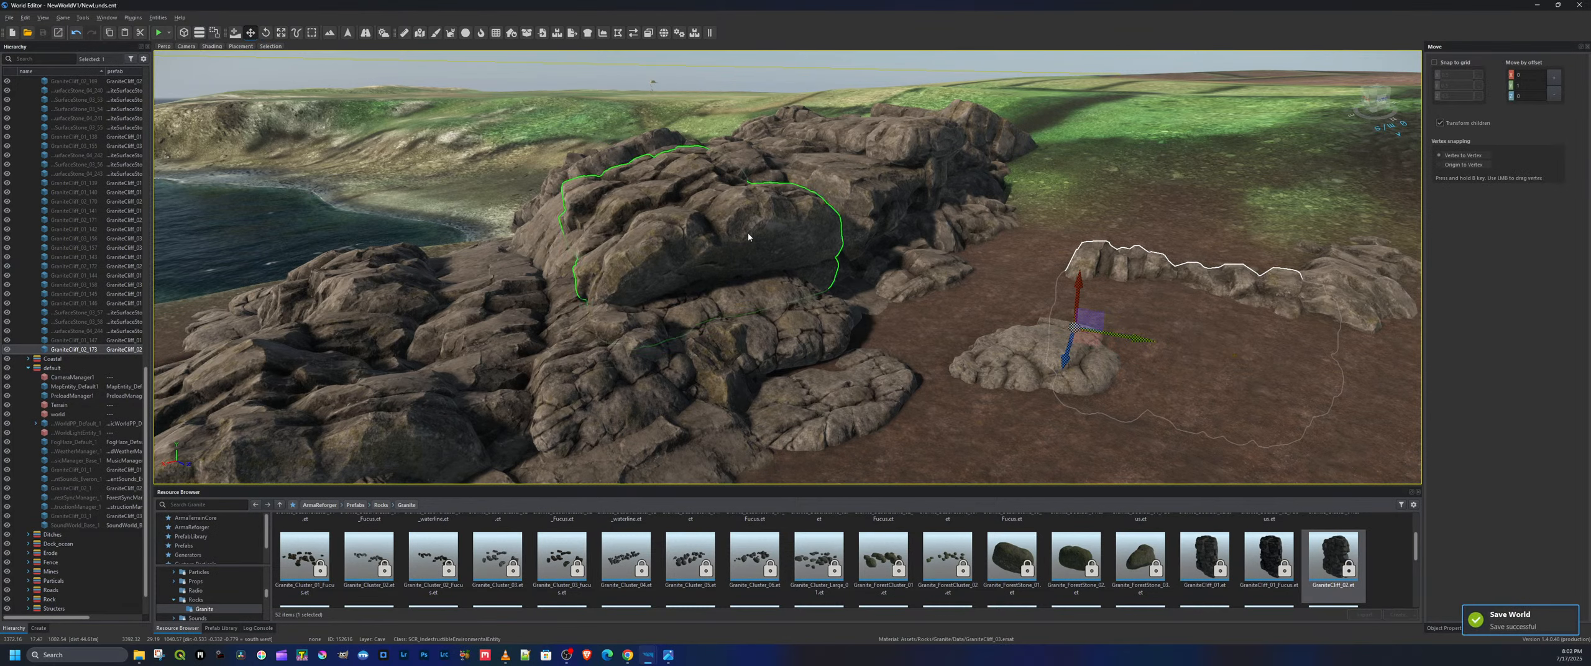
# Place a GraniteSurfaceStone_04 on the dirt between the main formation and the half-buried outlying cliffs
pyautogui.press('a')
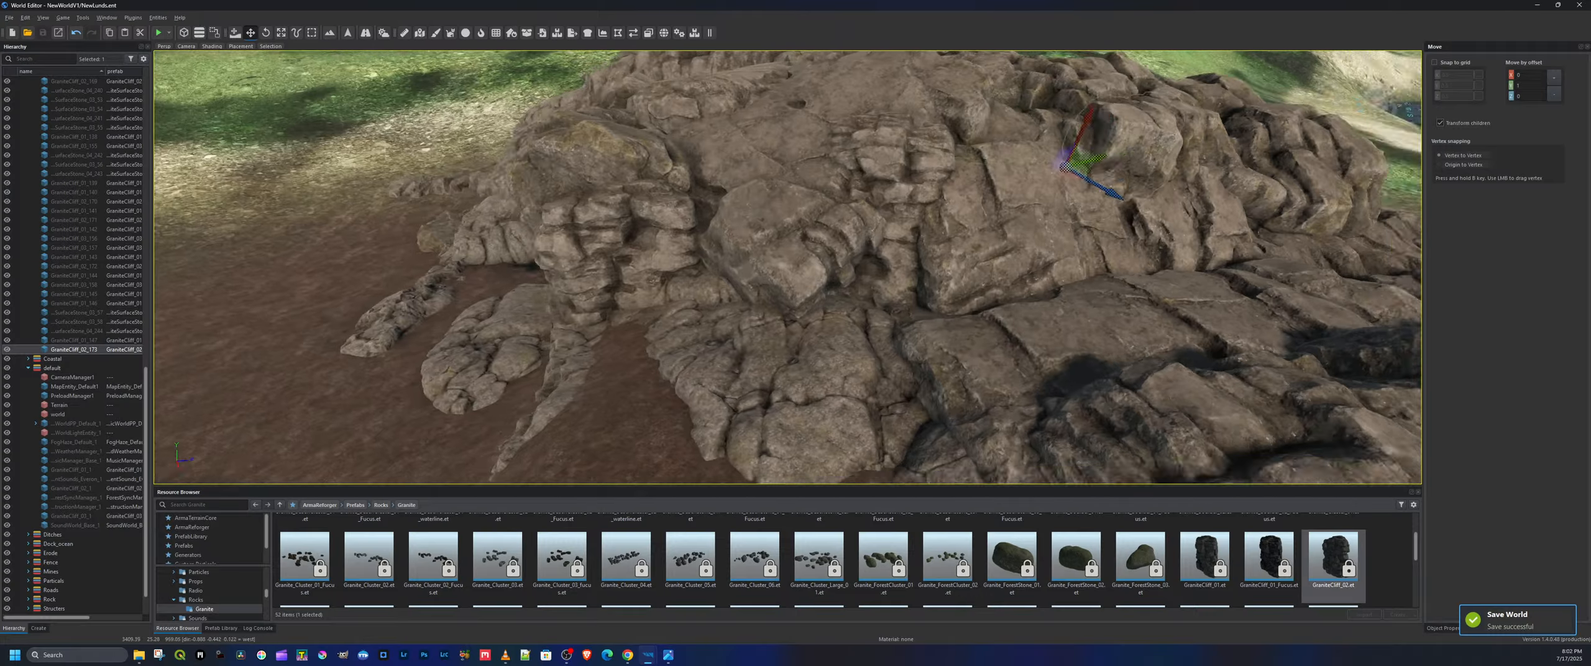
pyautogui.press('a')
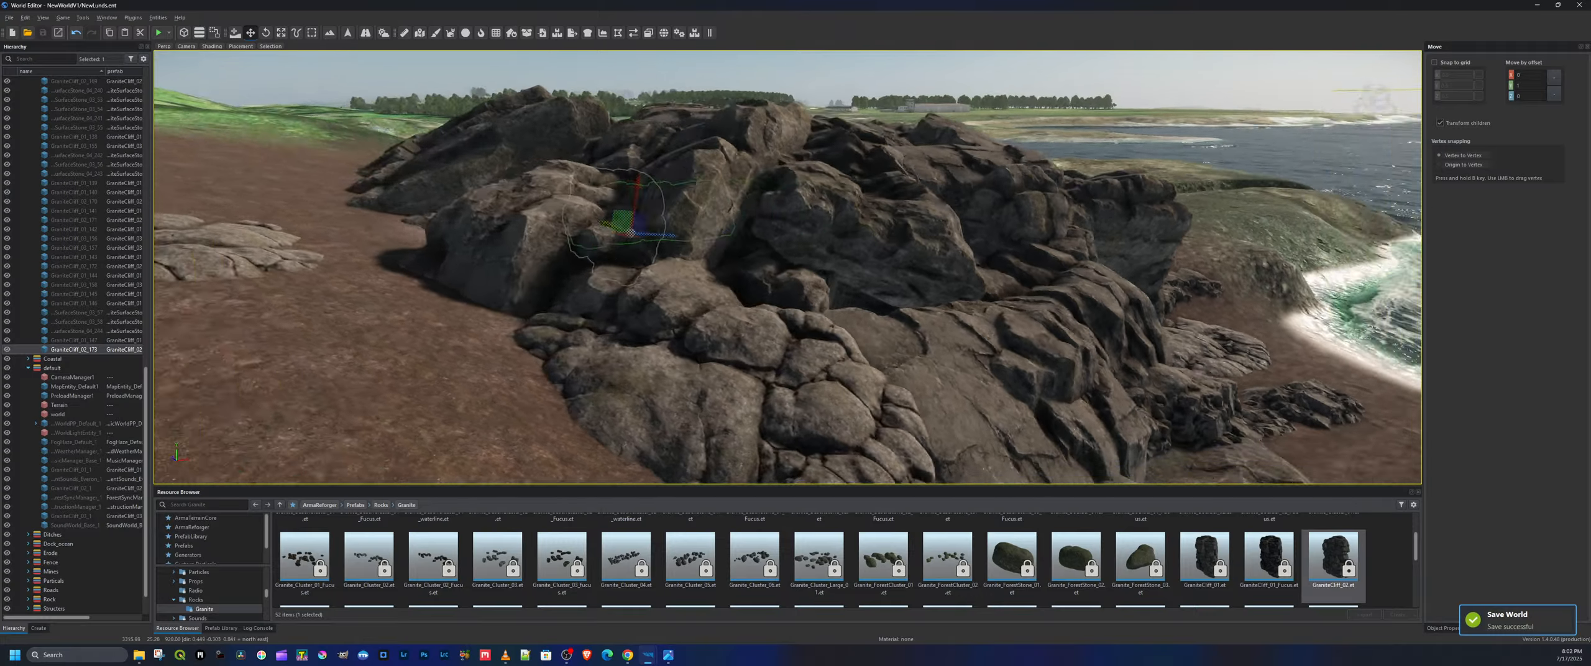
pyautogui.press('a')
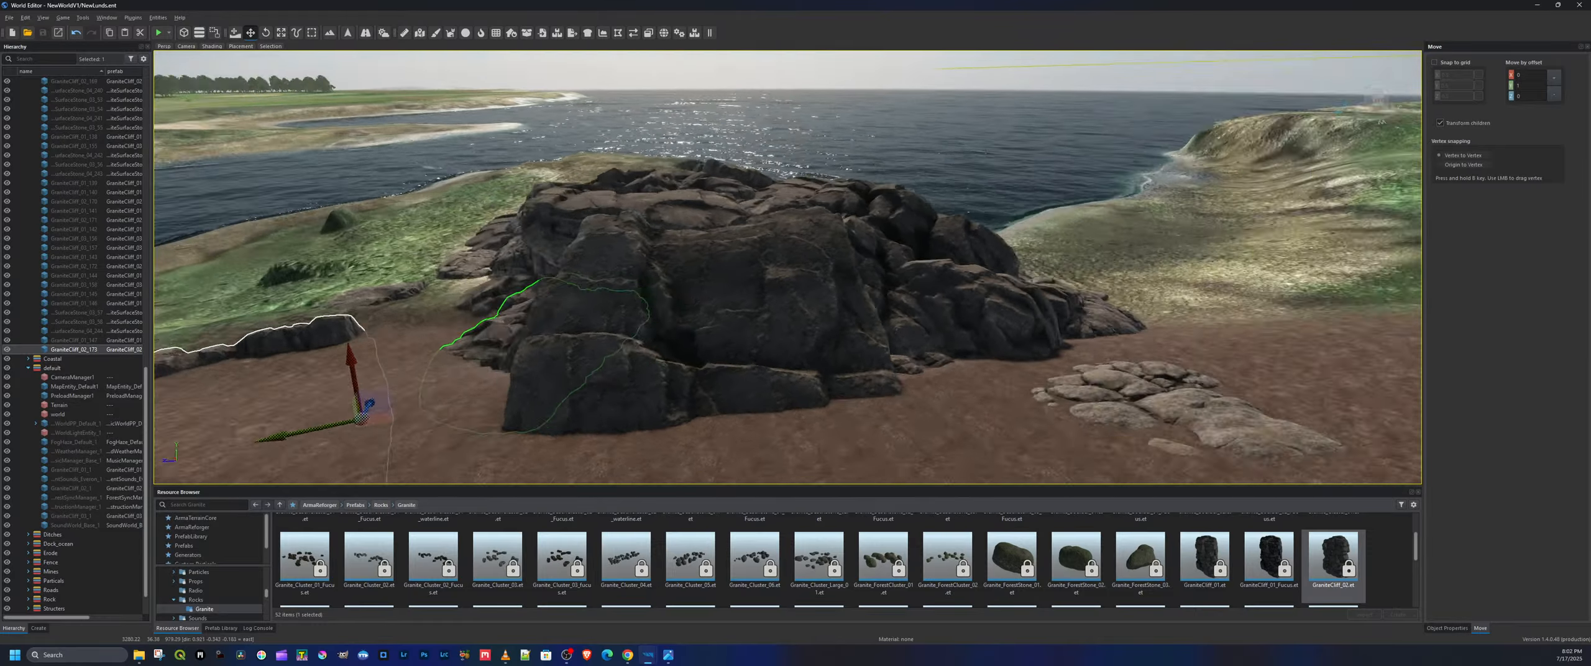
pyautogui.press('w')
pyautogui.press('s')
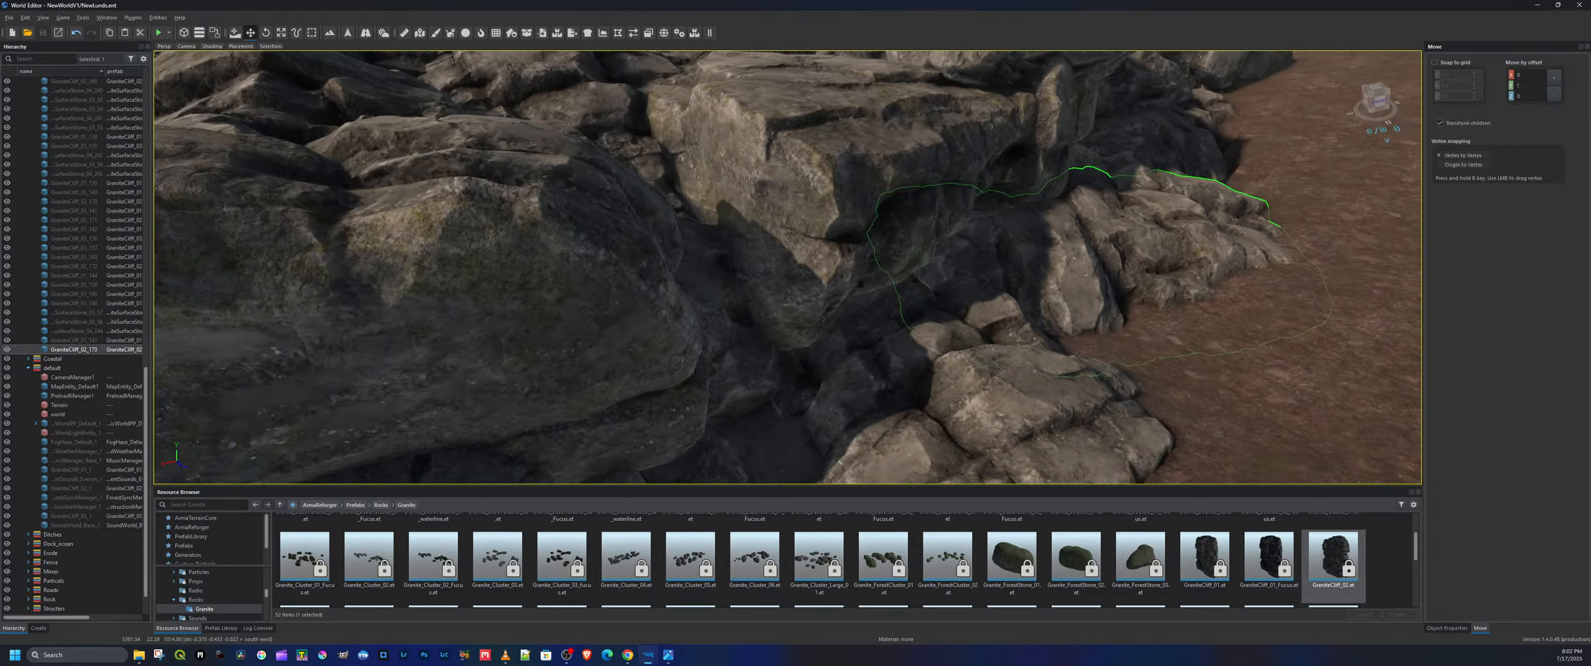
pyautogui.press('w')
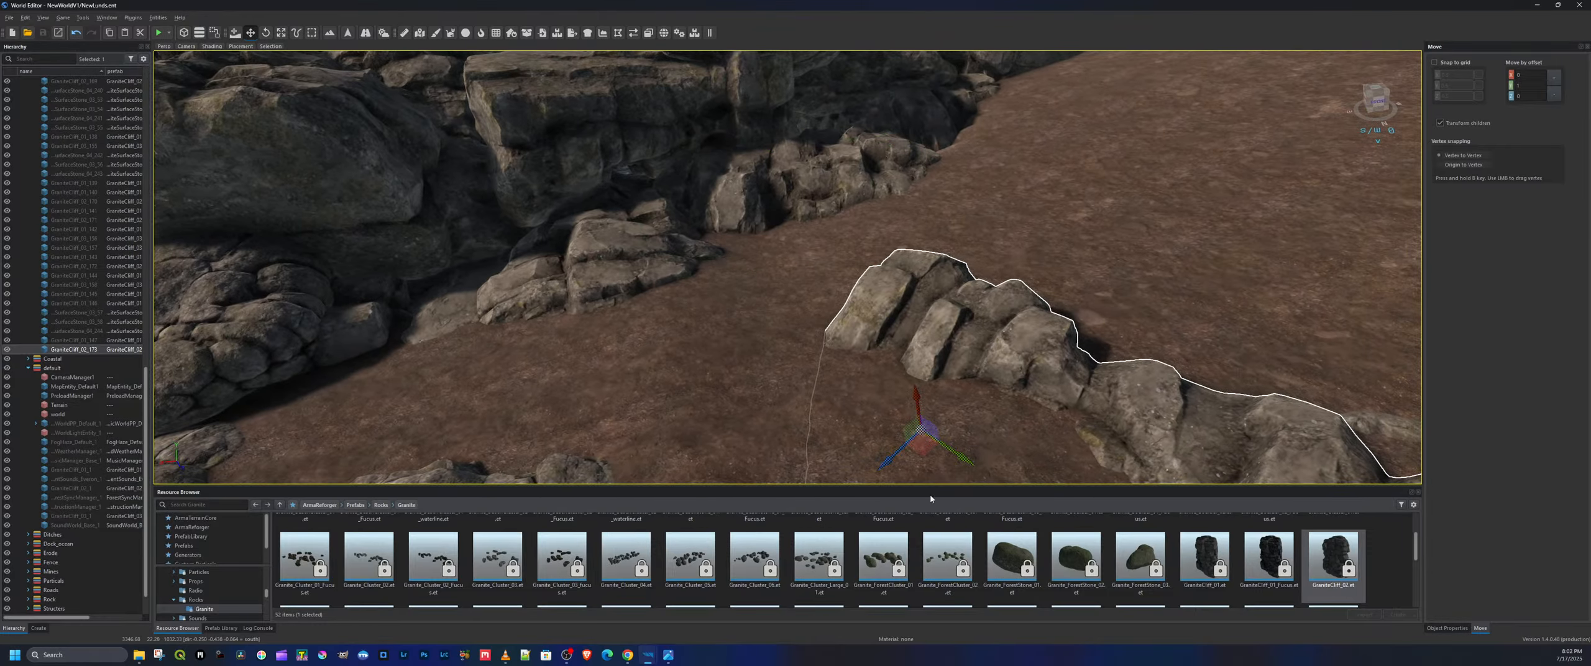
pyautogui.scroll(-3, 548, 582)
pyautogui.moveTo(315, 596); pyautogui.dragTo(611, 358)
pyautogui.moveTo(713, 351); pyautogui.dragTo(710, 351)
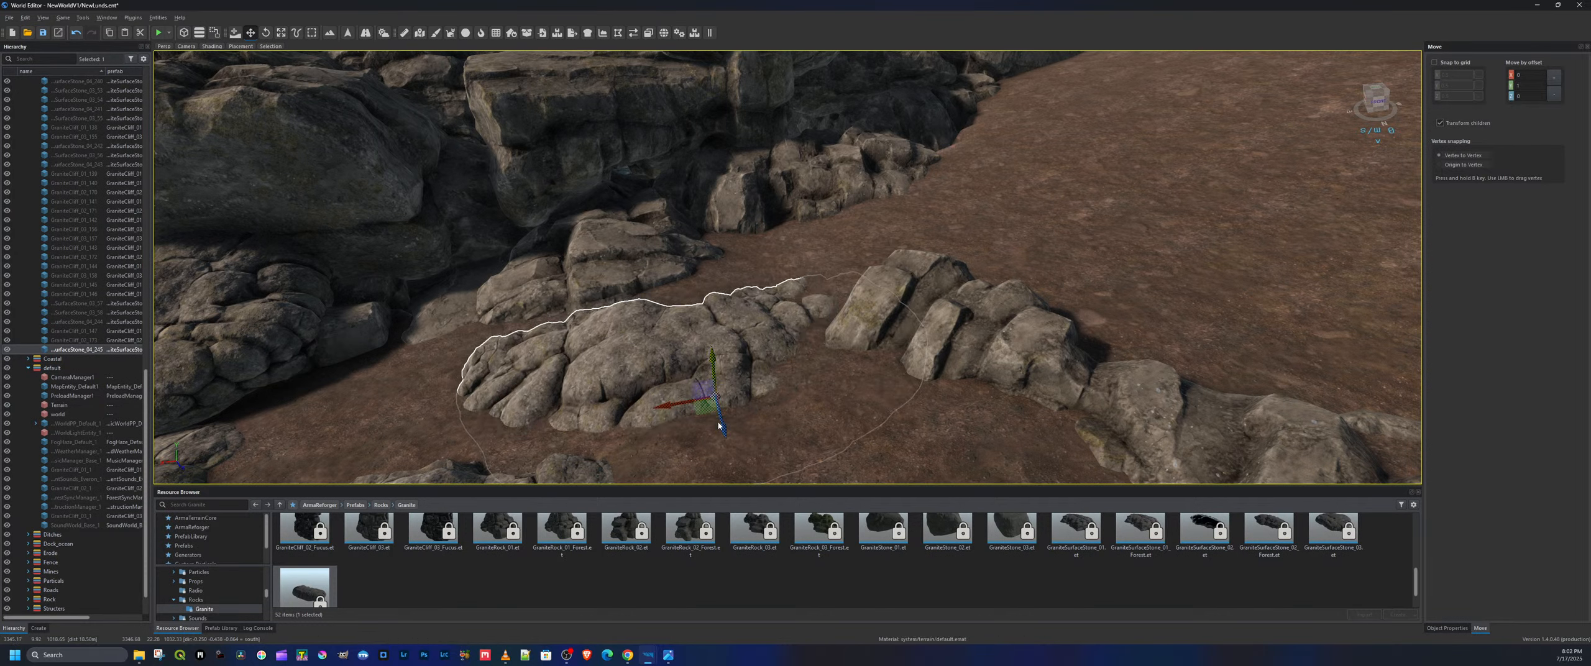
# Move the new surface stone against the foot of the formation, rotate it to blend with the neighbouring rocks, and save the world
pyautogui.moveTo(697, 385); pyautogui.dragTo(513, 354)
pyautogui.press('e')
pyautogui.press('w')
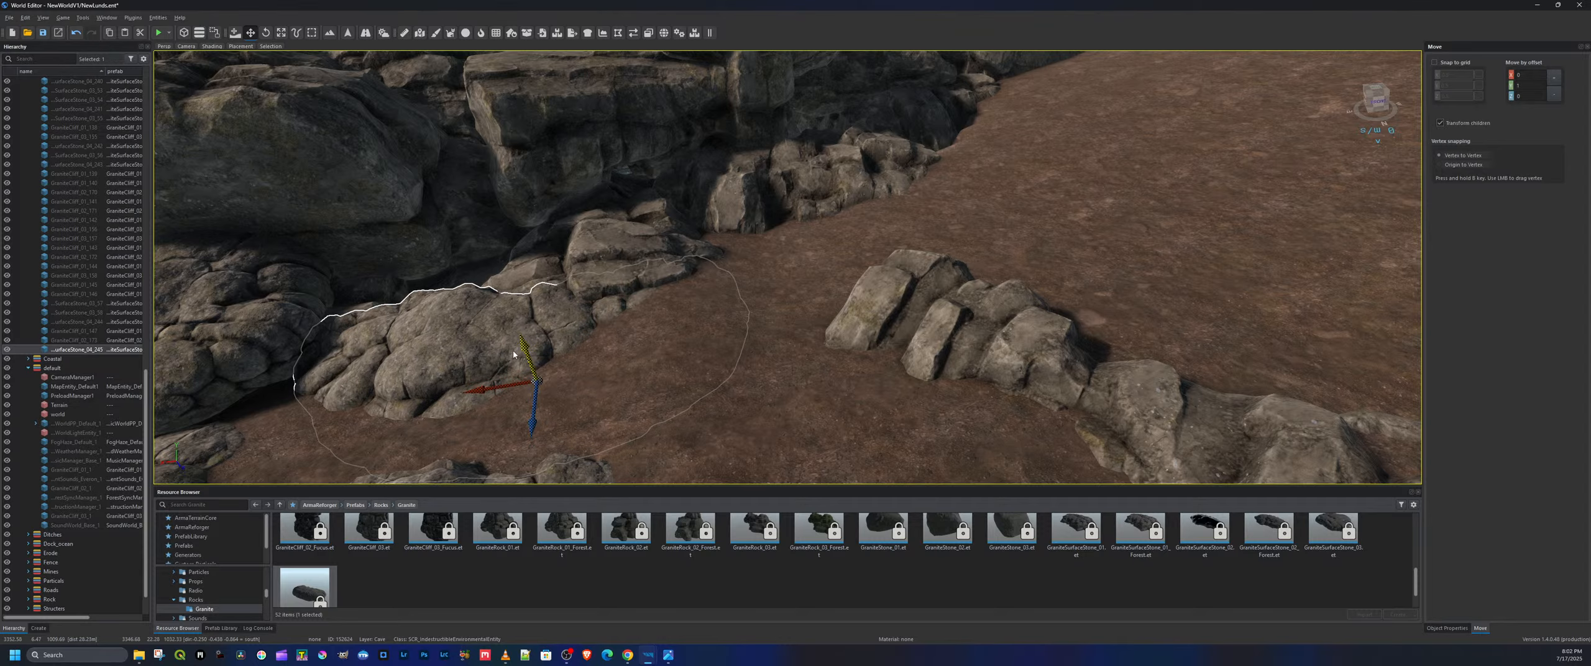
pyautogui.press('d')
pyautogui.moveTo(696, 299); pyautogui.dragTo(696, 261, button='right')
pyautogui.hotkey('ctrl', 's')
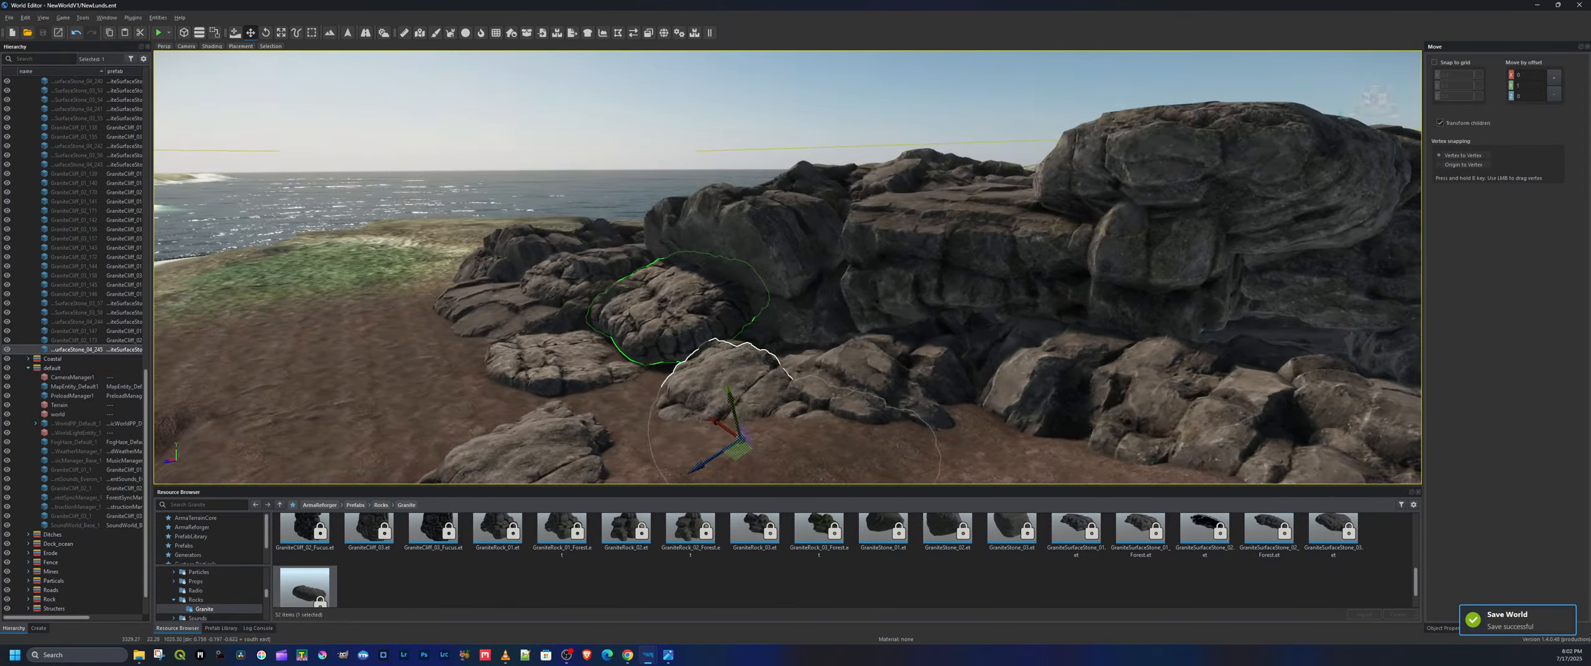
# Start a play test beside the formation and walk up onto its outer rocks in third-person view
pyautogui.press('a')
pyautogui.press('w')
pyautogui.moveTo(522, 363); pyautogui.dragTo(563, 388, button='right')
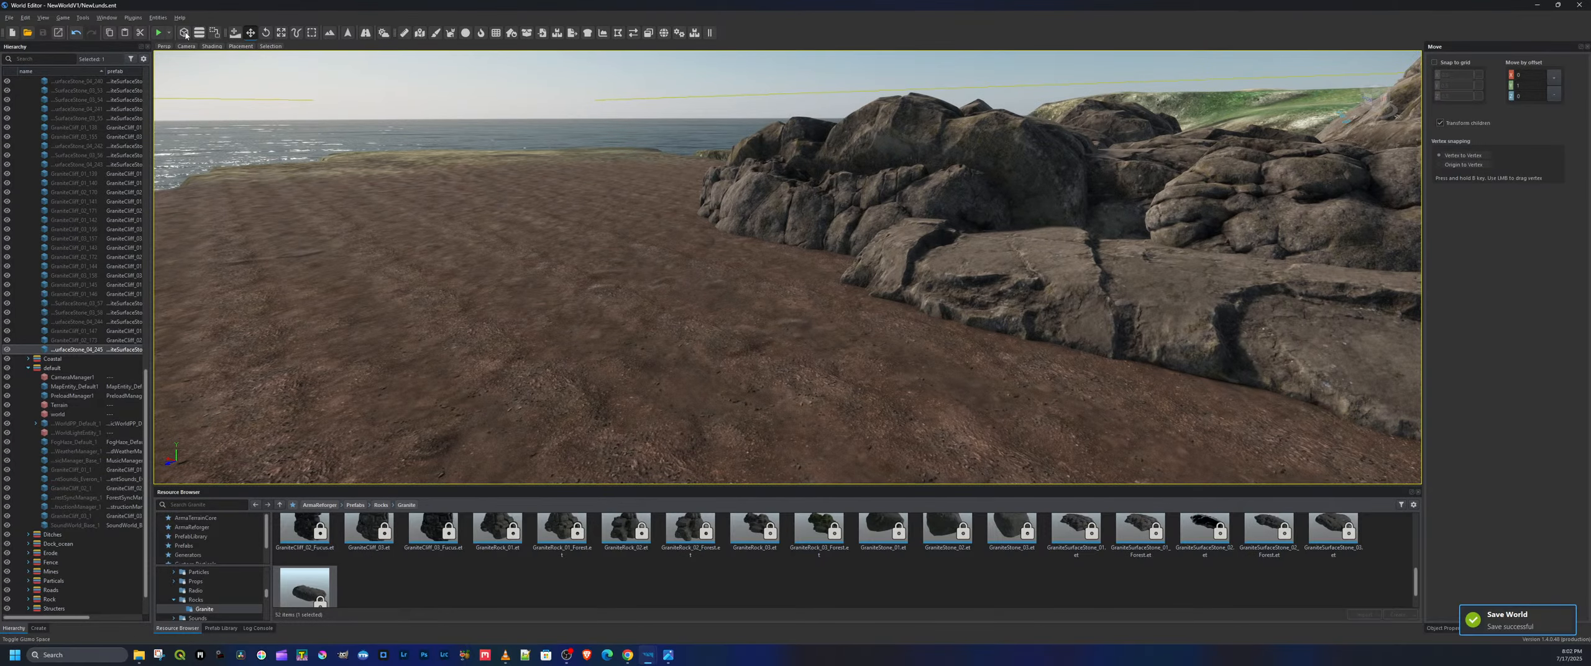
pyautogui.click(159, 33)
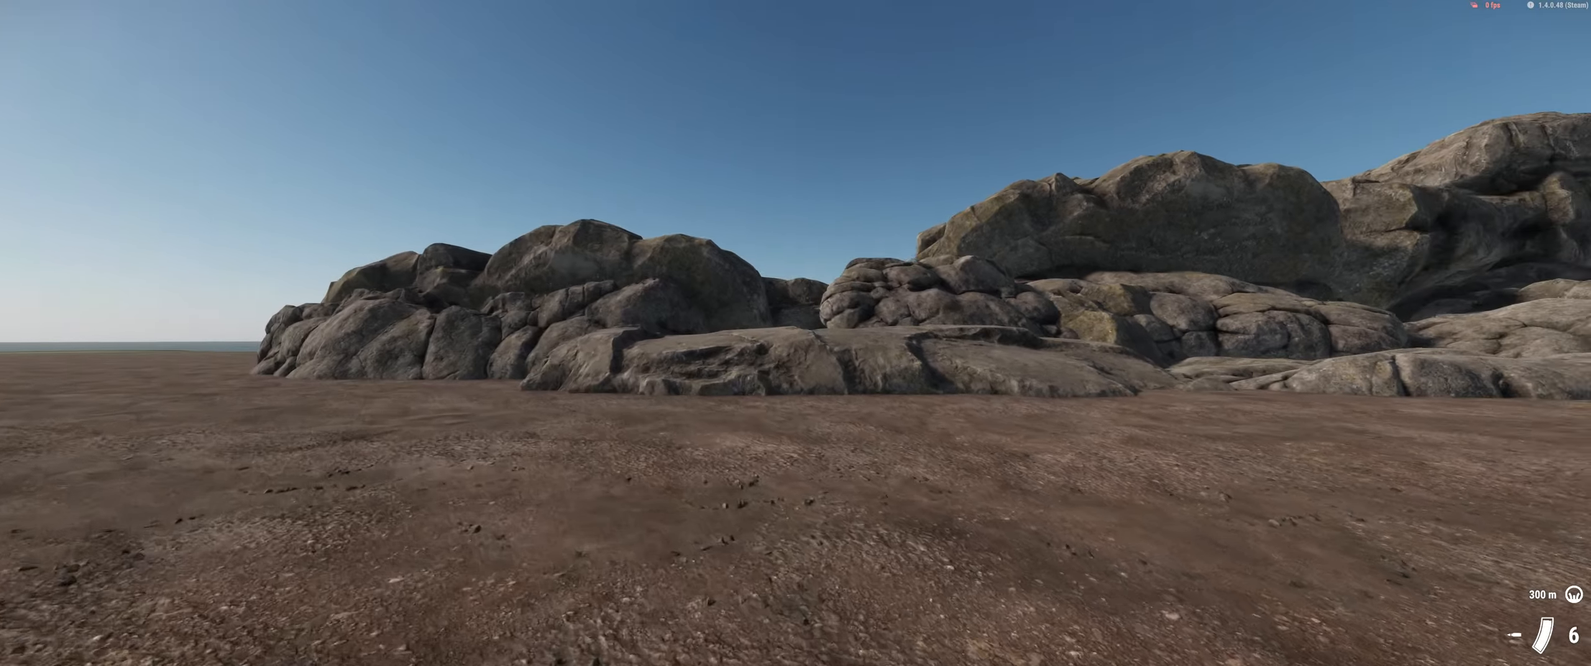
pyautogui.press('w')
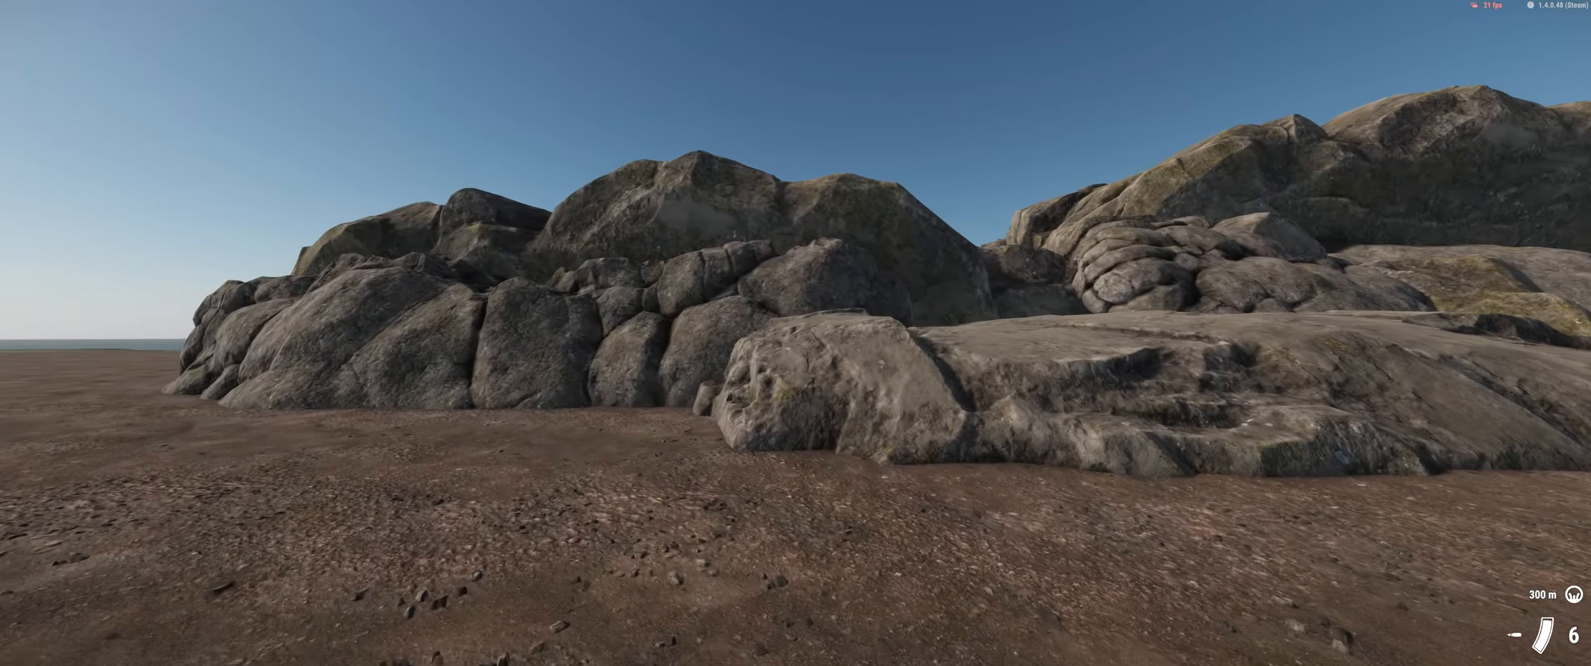
pyautogui.press('w')
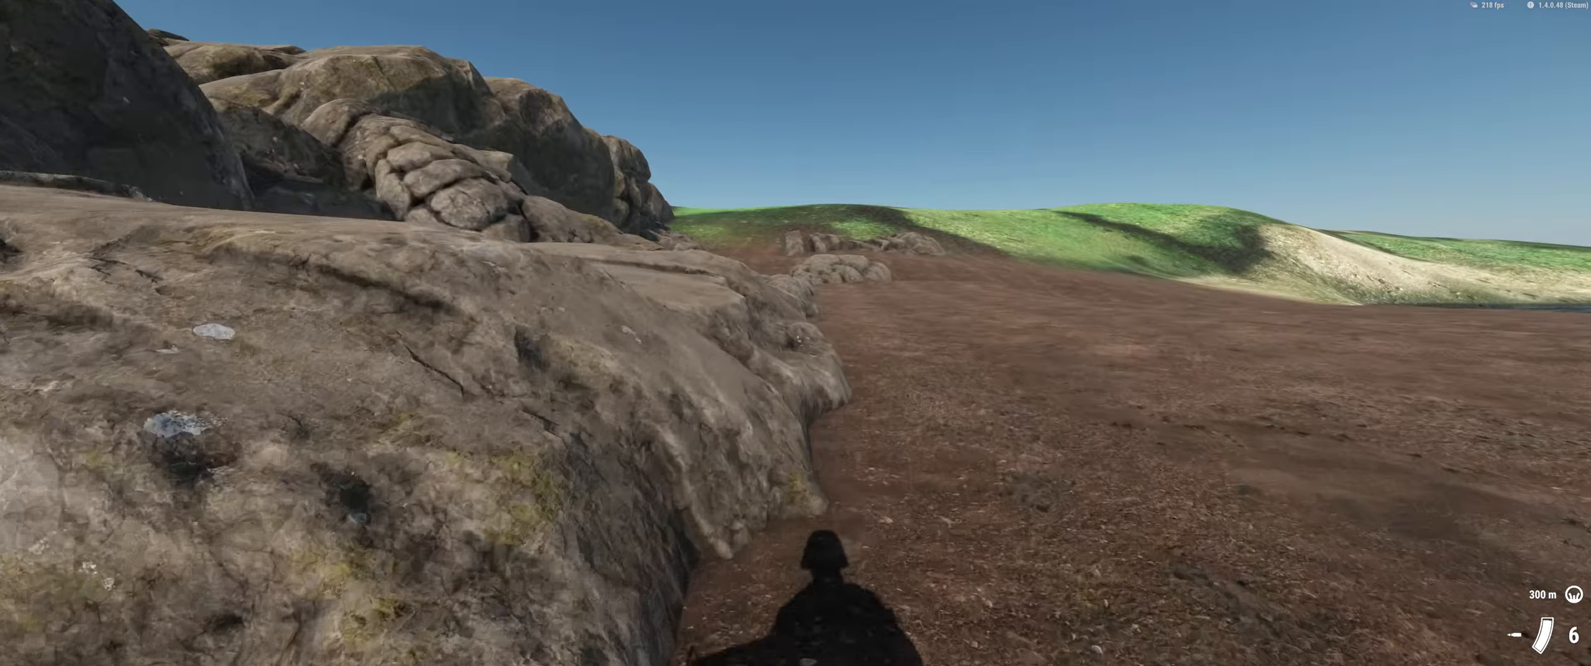
pyautogui.press('w')
pyautogui.press('v')
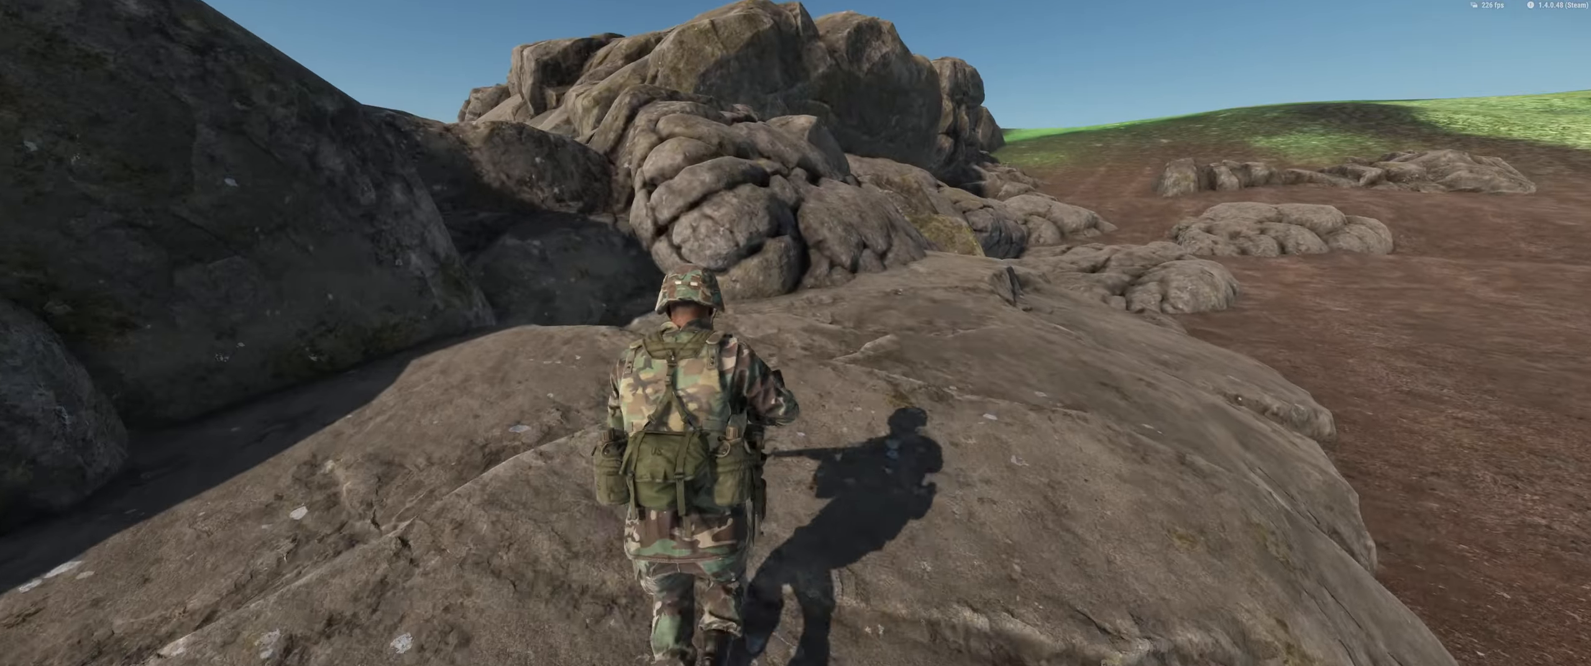
# Climb and walk across the top of the formation to examine how the rocks connect and how walkable they are
pyautogui.press('w')
pyautogui.press('space')
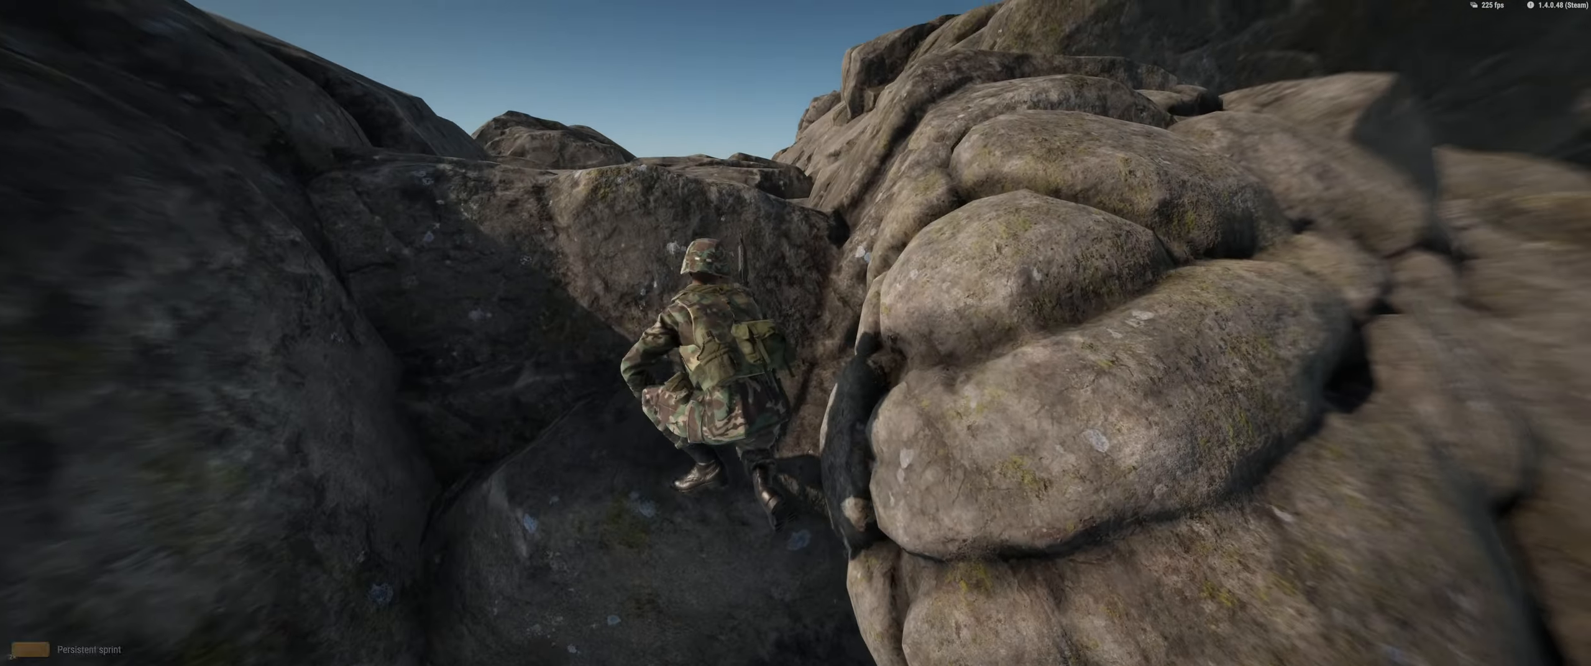
pyautogui.press('w')
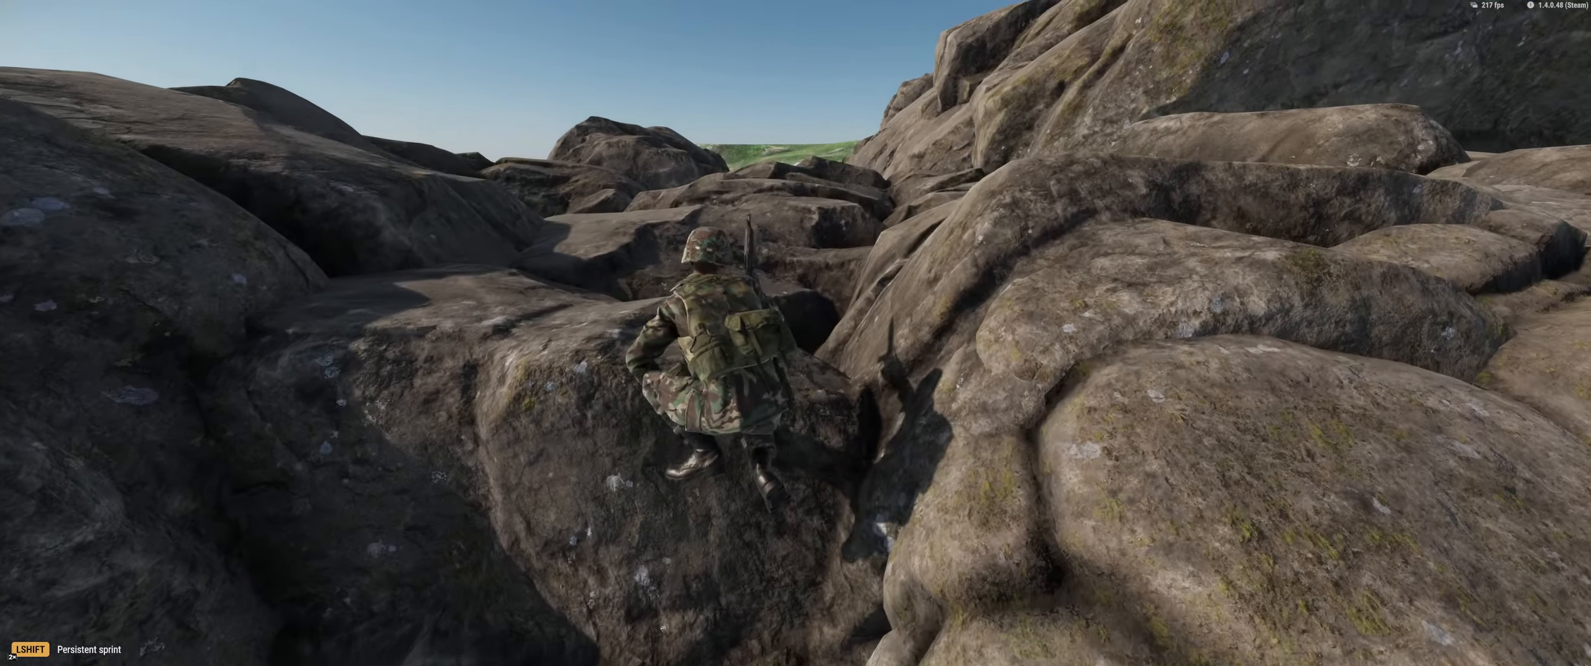
pyautogui.press('w')
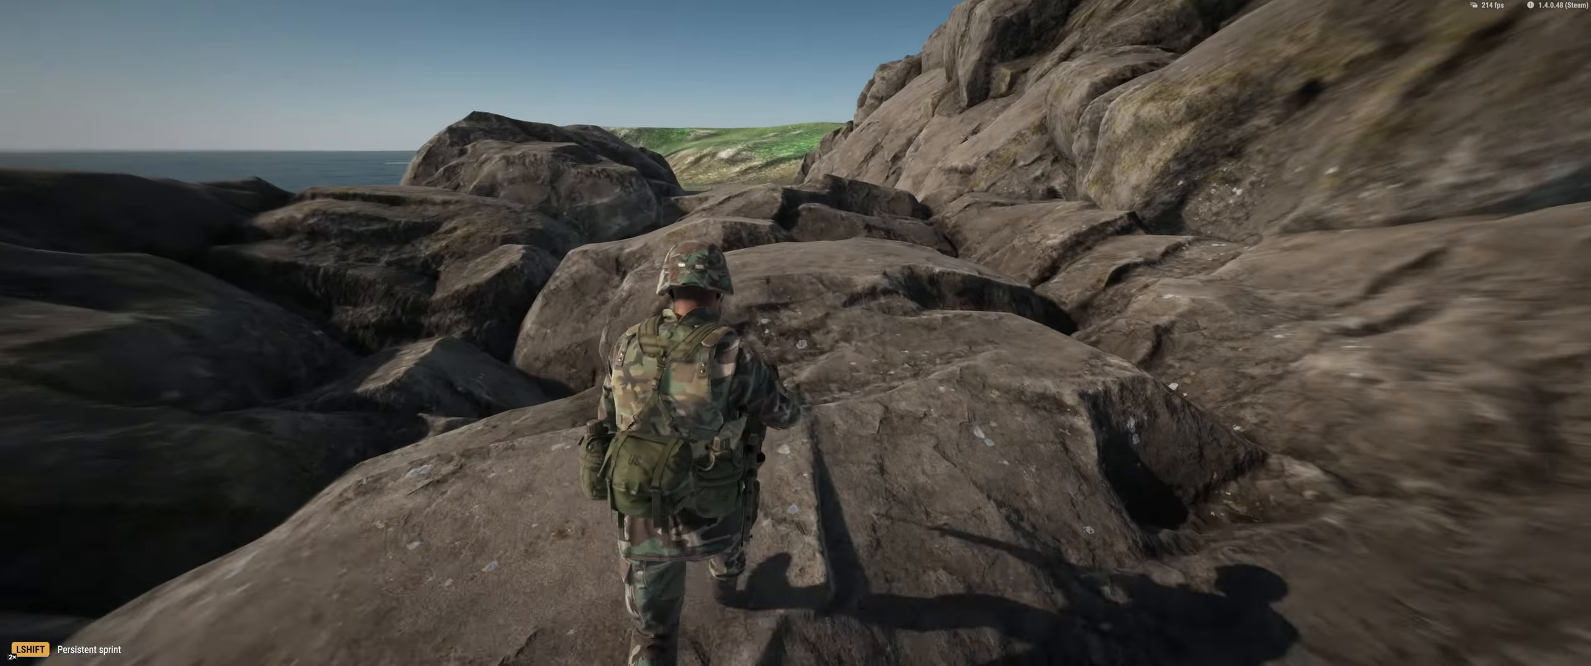
pyautogui.press('w')
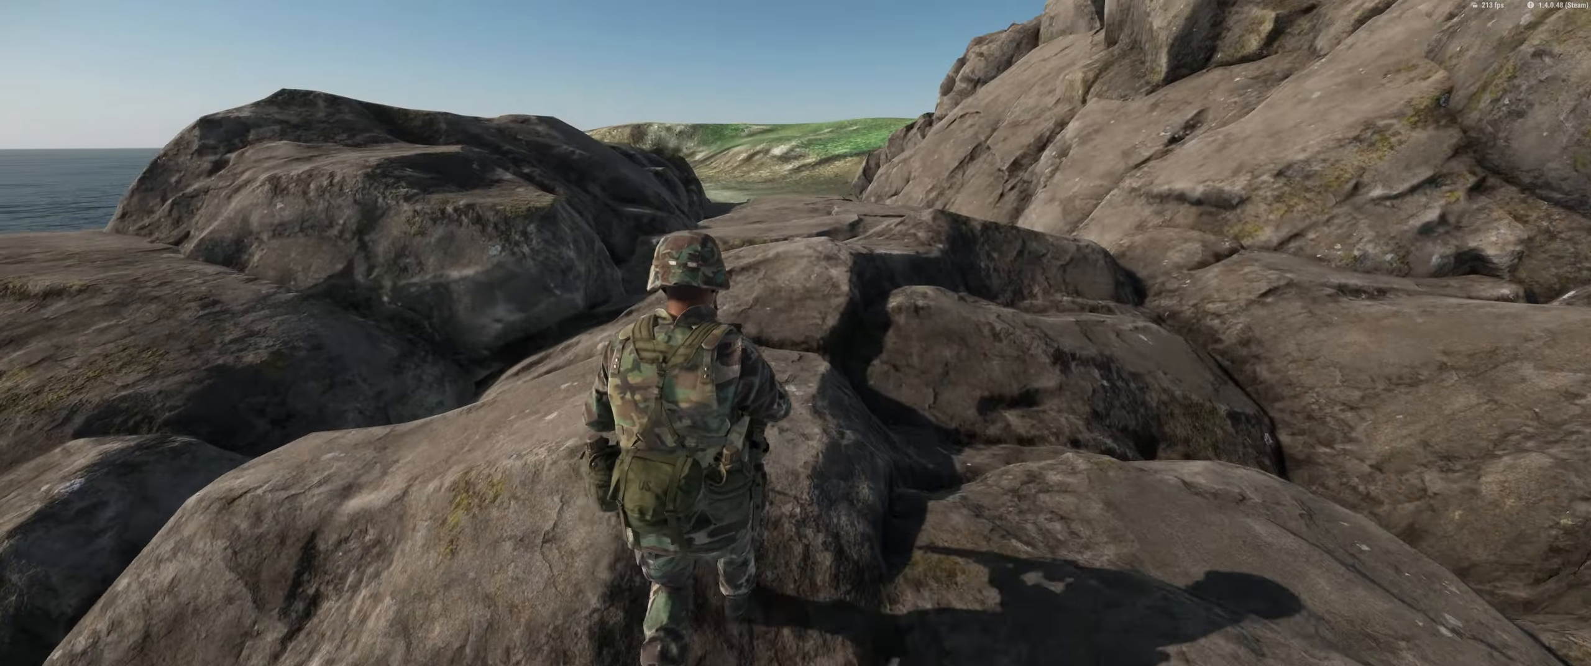
pyautogui.press('w')
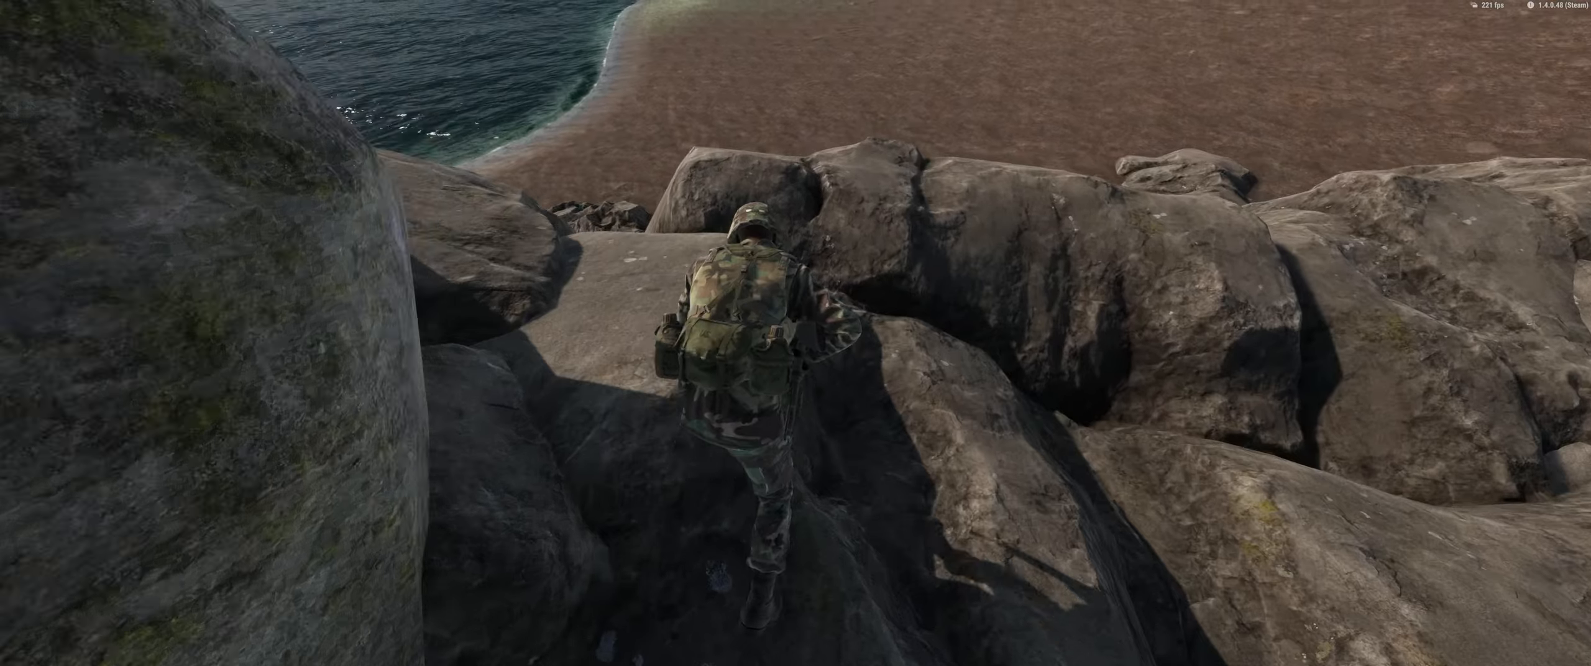
# Walk the character through the waterfall cave and examine its ceiling, walls and gravel floor
pyautogui.press('w')
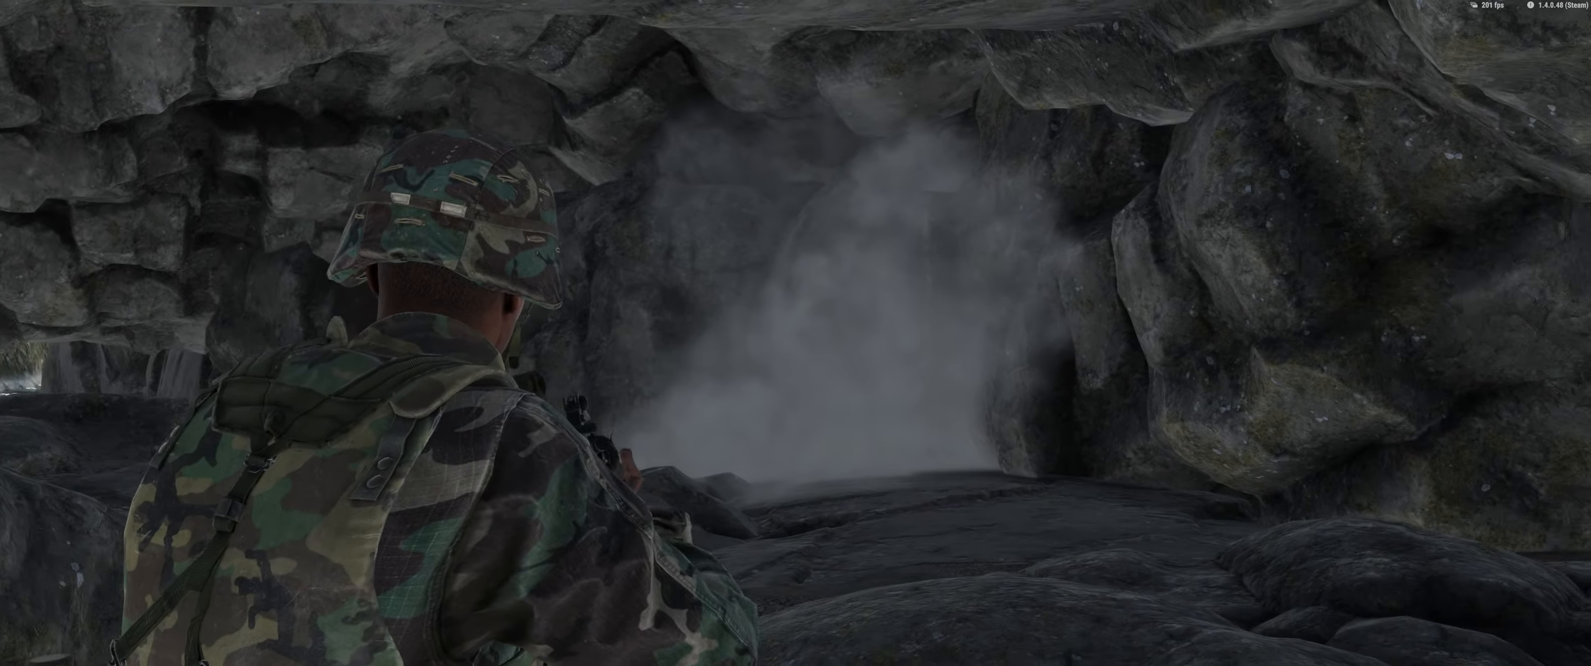
pyautogui.press('w')
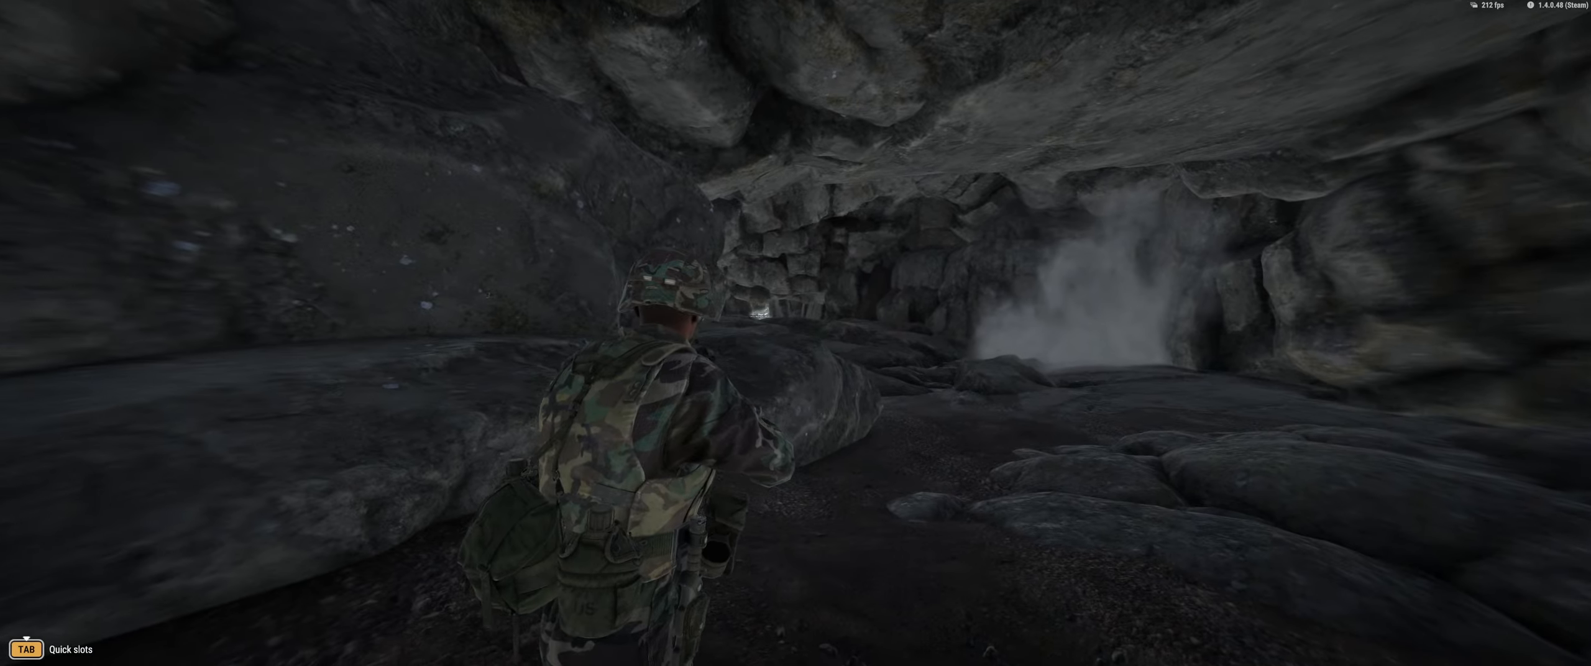
pyautogui.press('w')
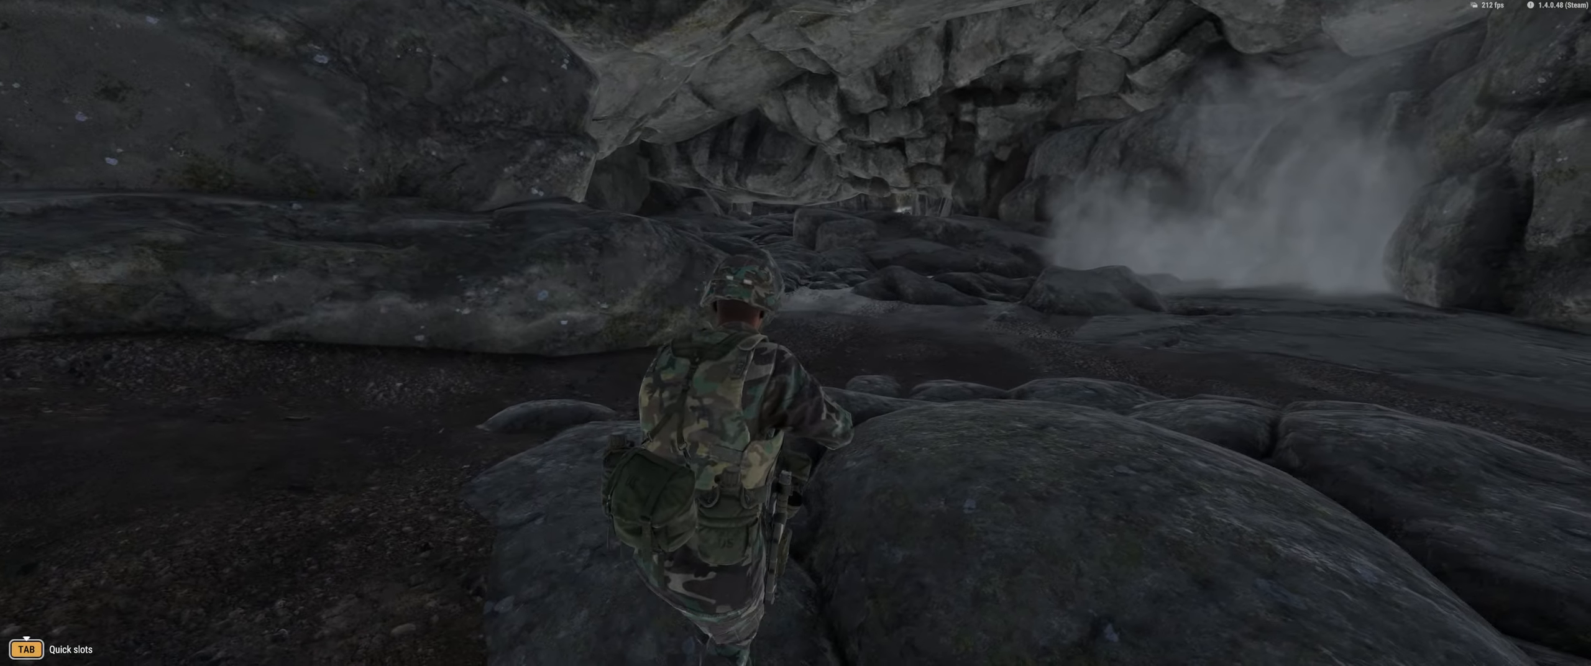
pyautogui.press('w')
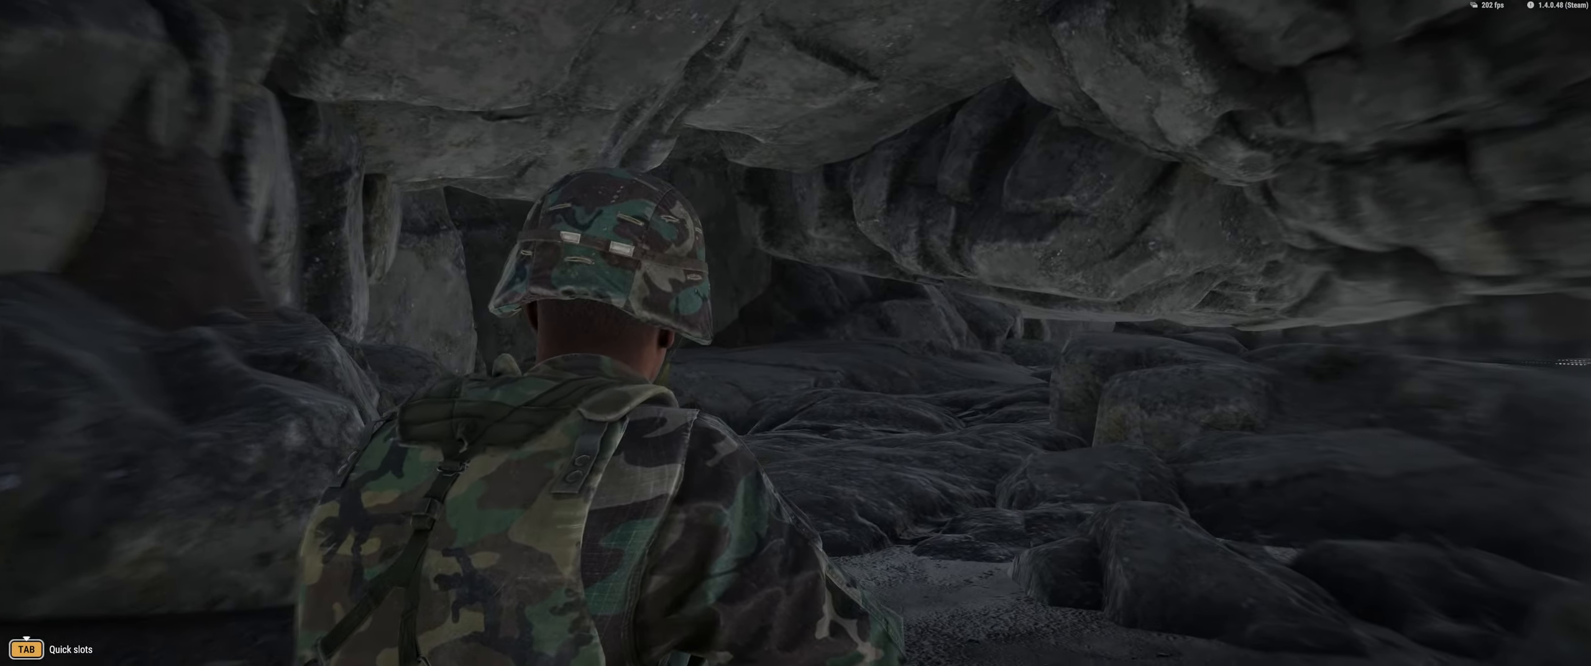
pyautogui.press('w')
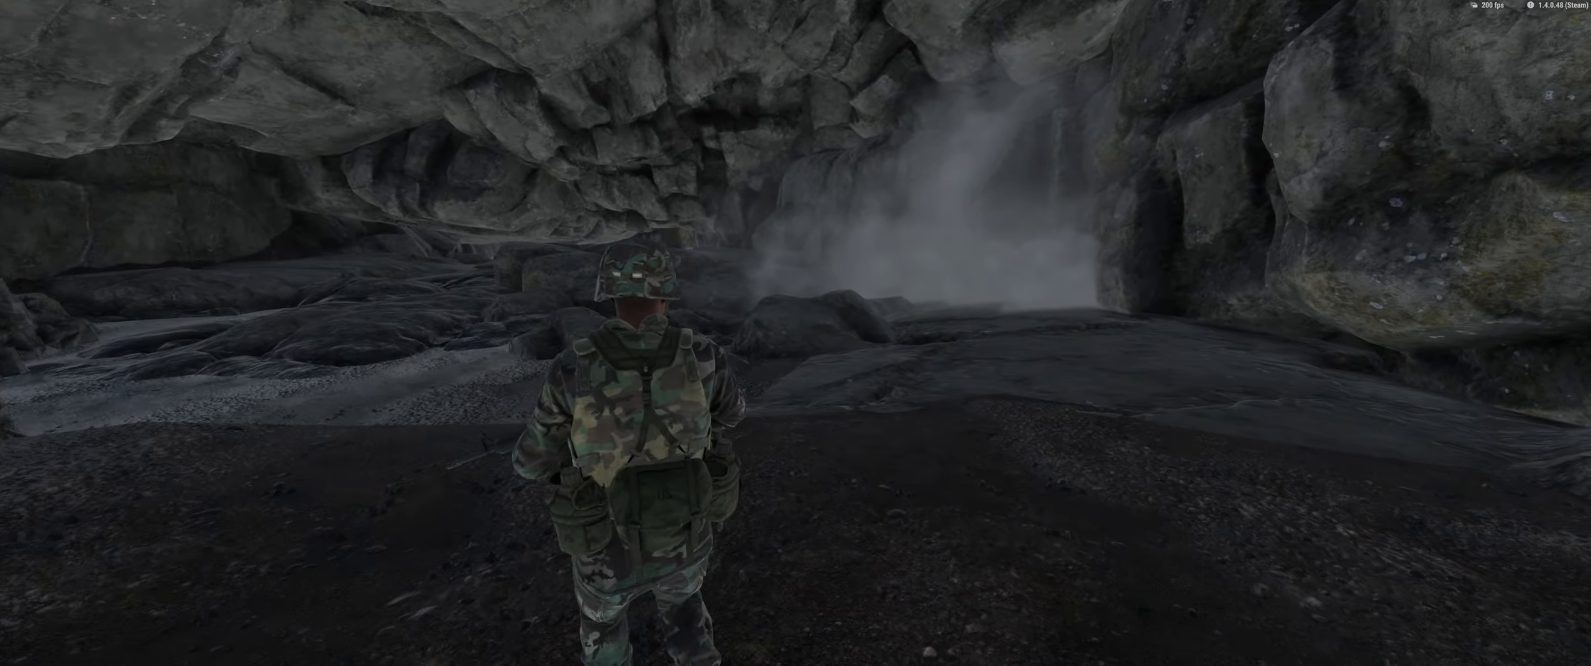
pyautogui.press('w')
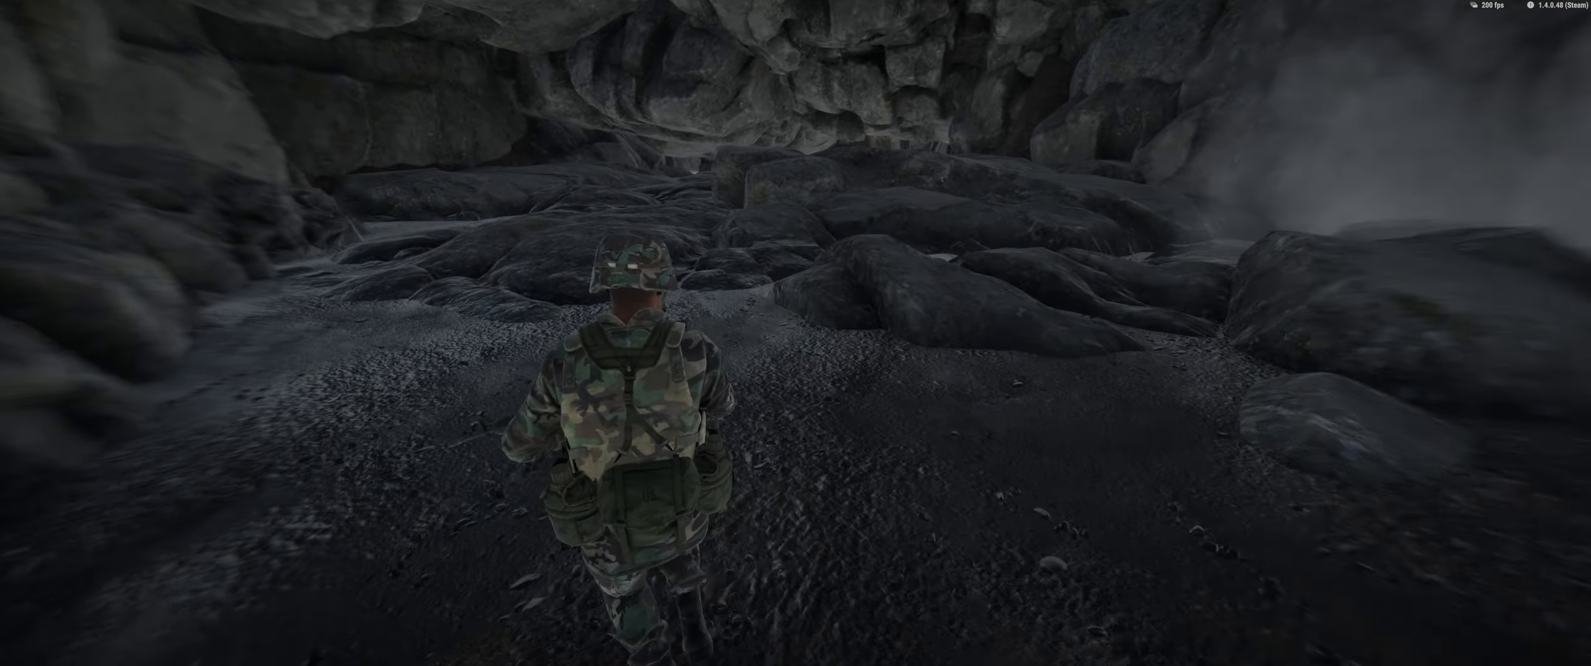
pyautogui.press('w')
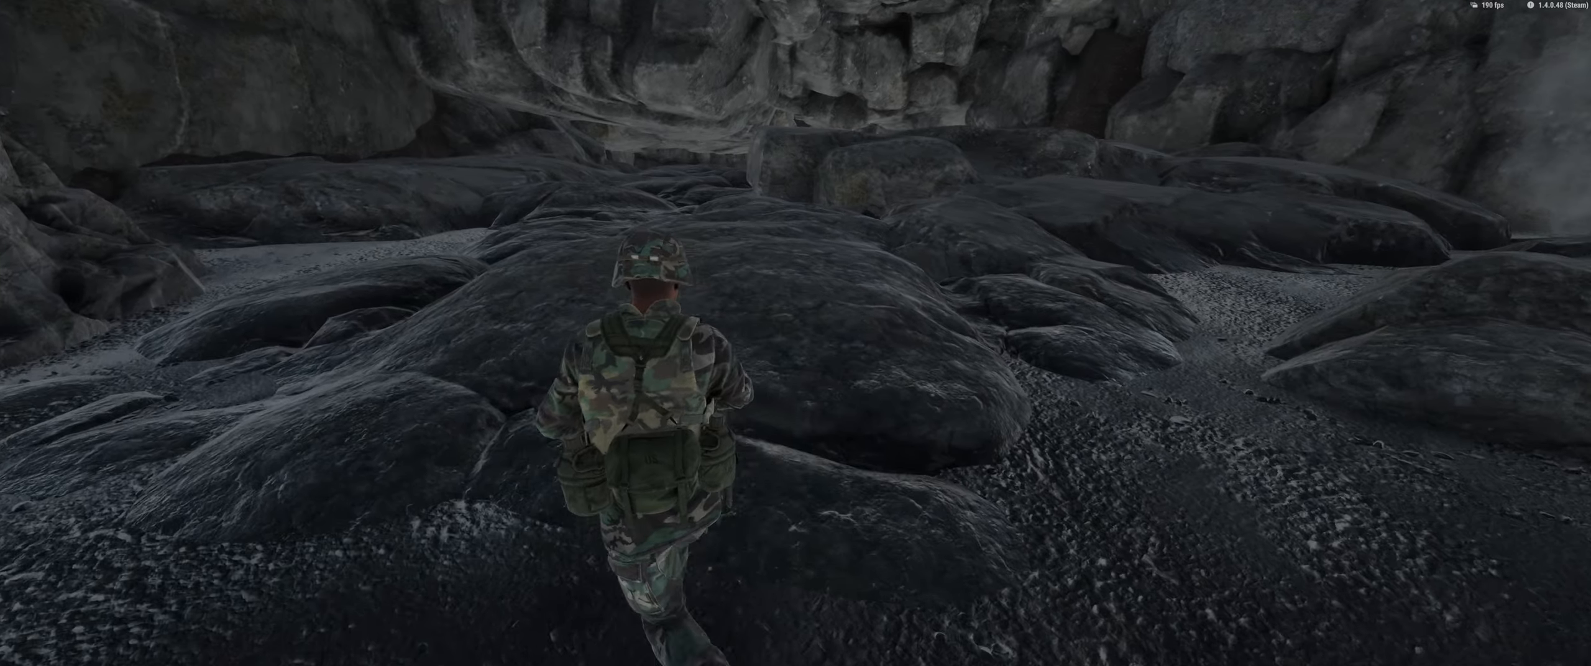
# Cross the cave's floor rocks to the water's edge at the sea opening and look back at the overhang
pyautogui.press('shift')
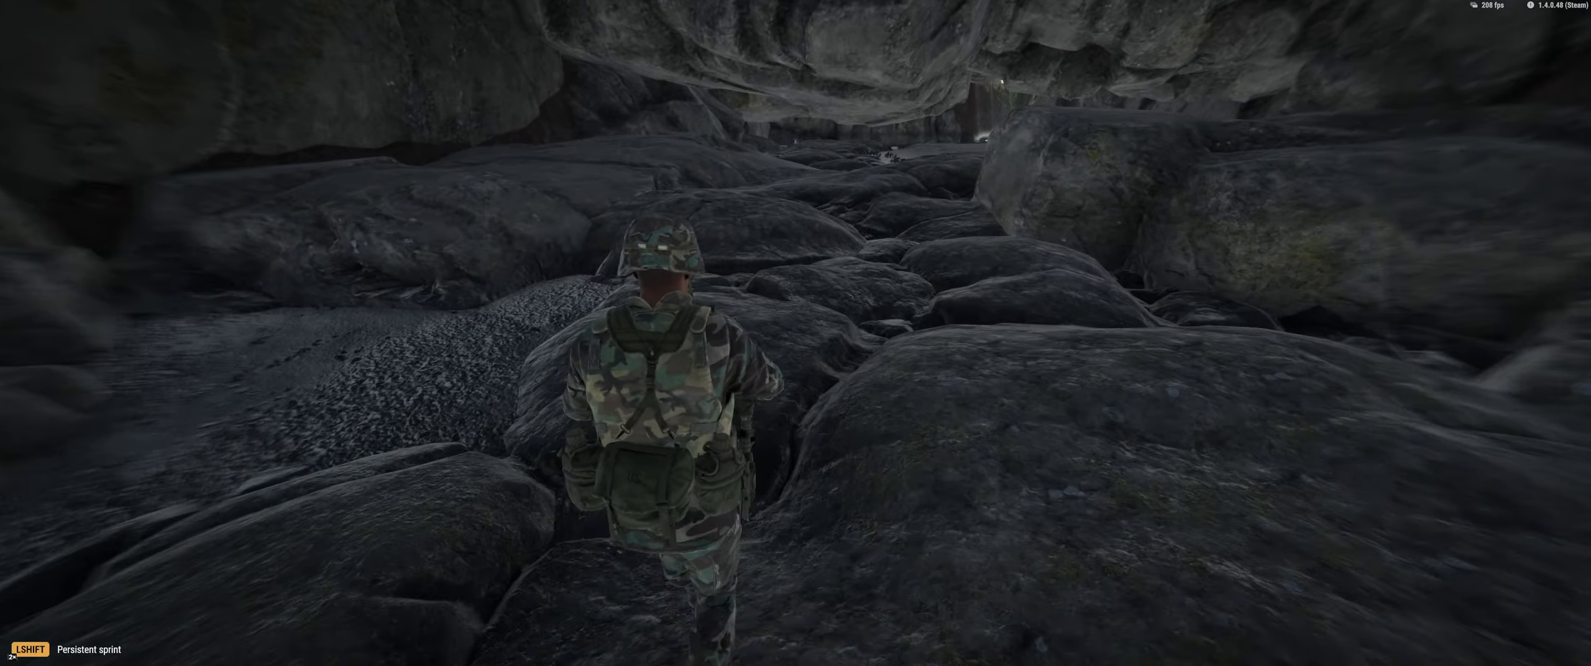
pyautogui.press('w')
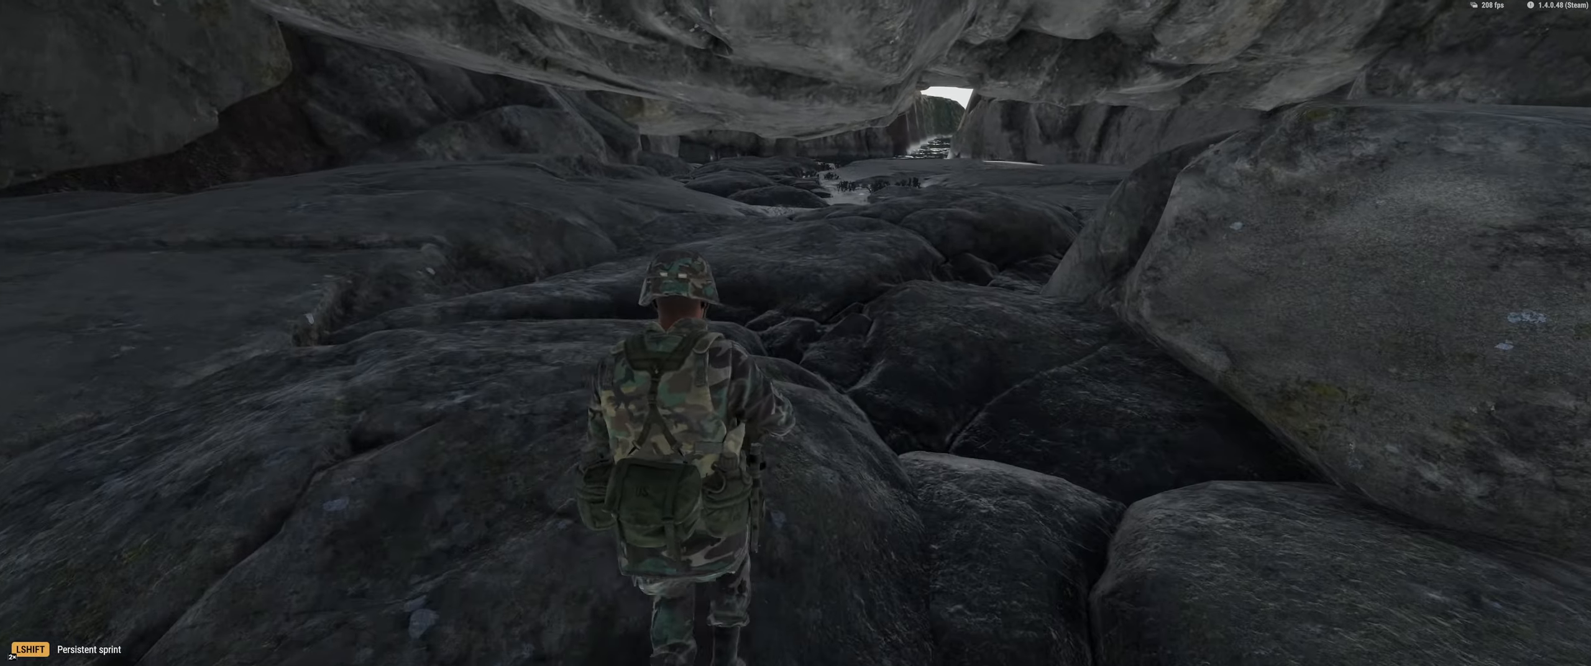
pyautogui.press('w')
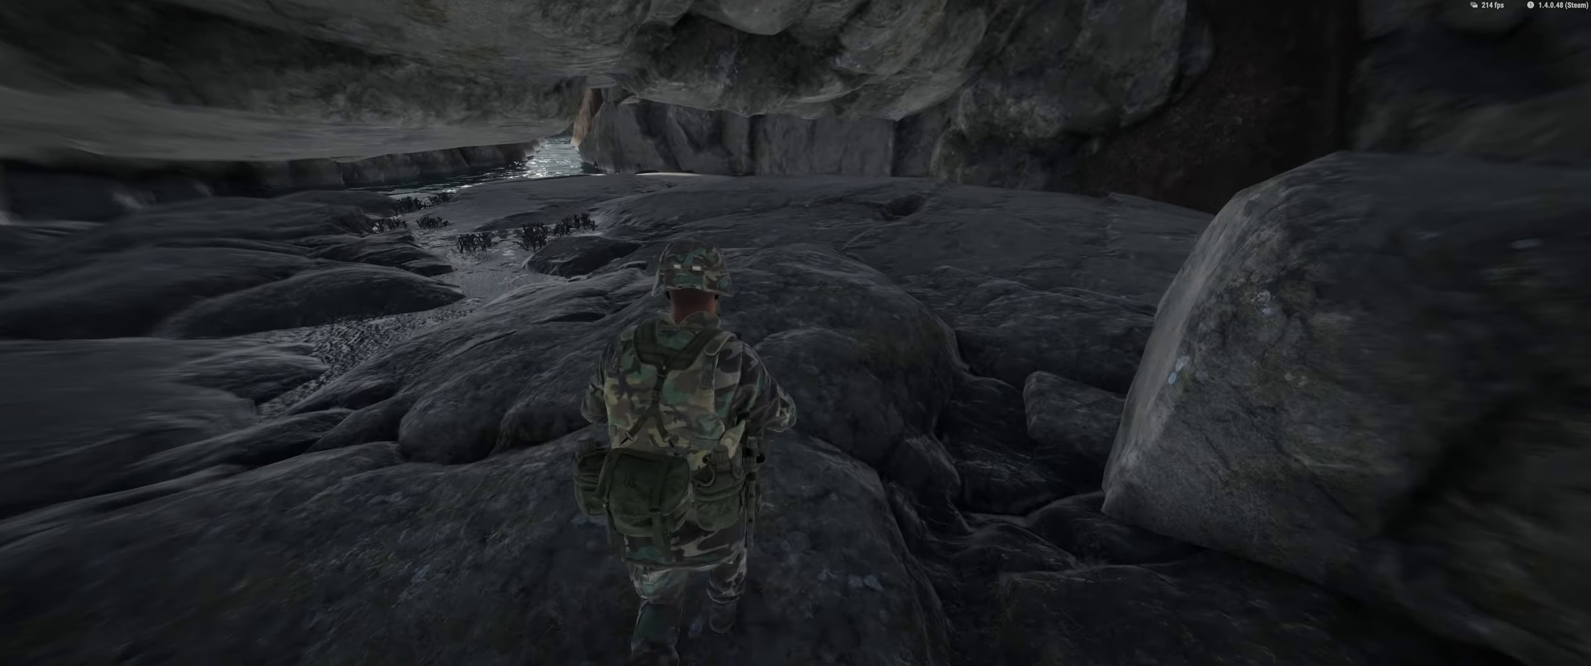
pyautogui.press('w')
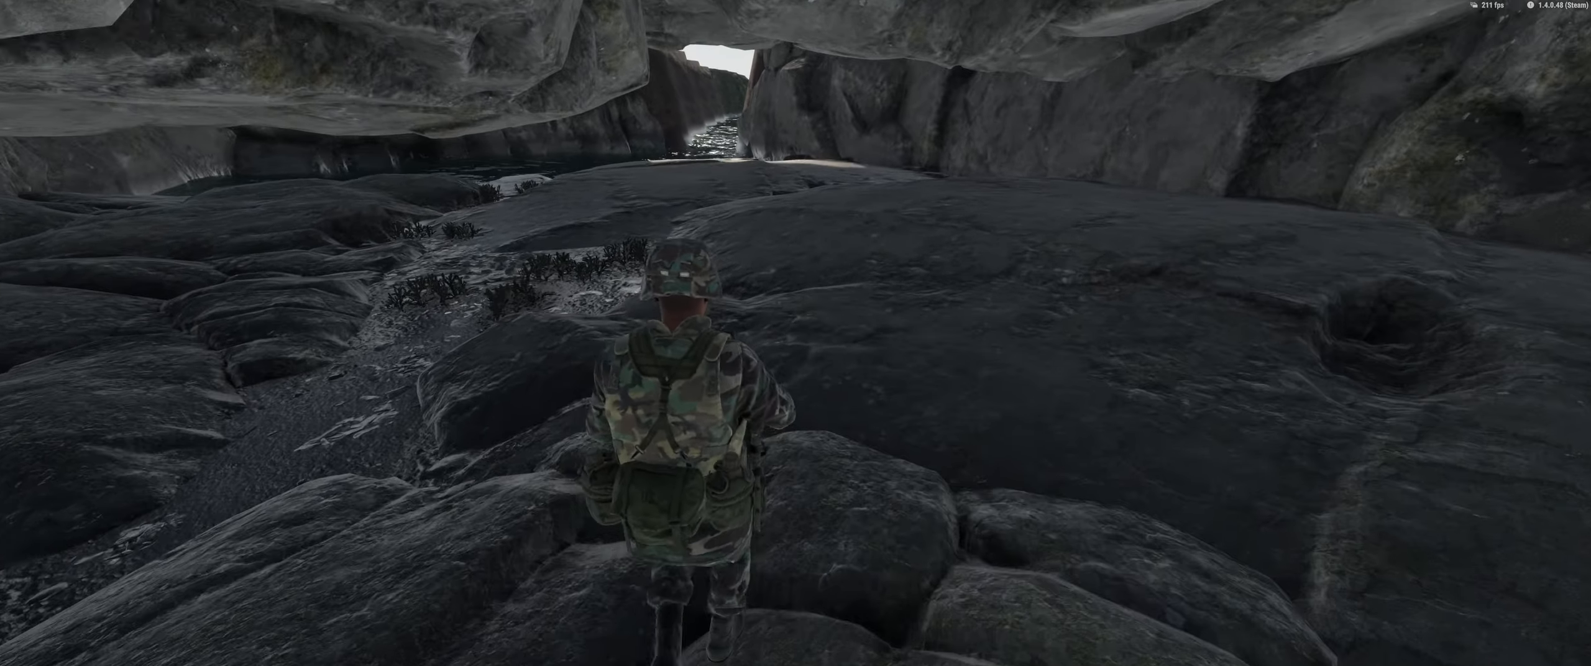
pyautogui.press('w')
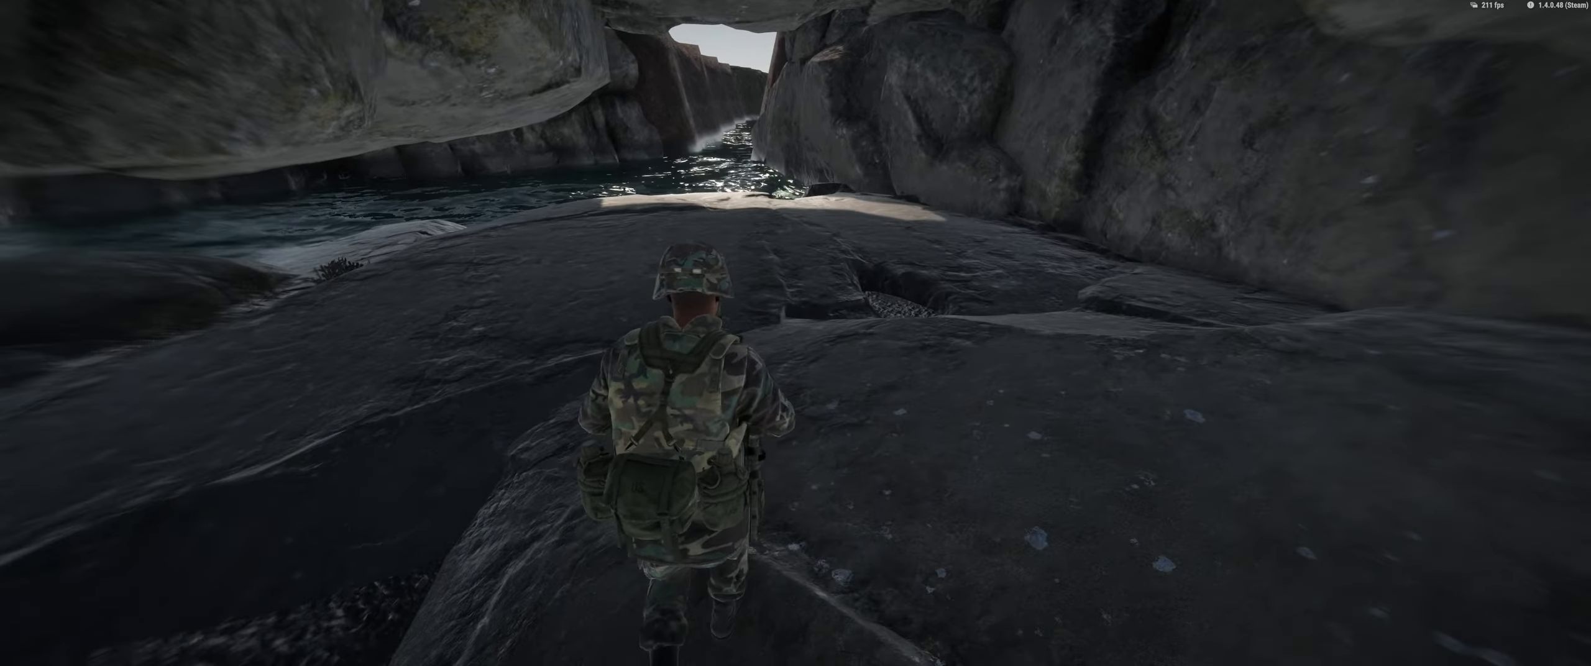
pyautogui.press('w')
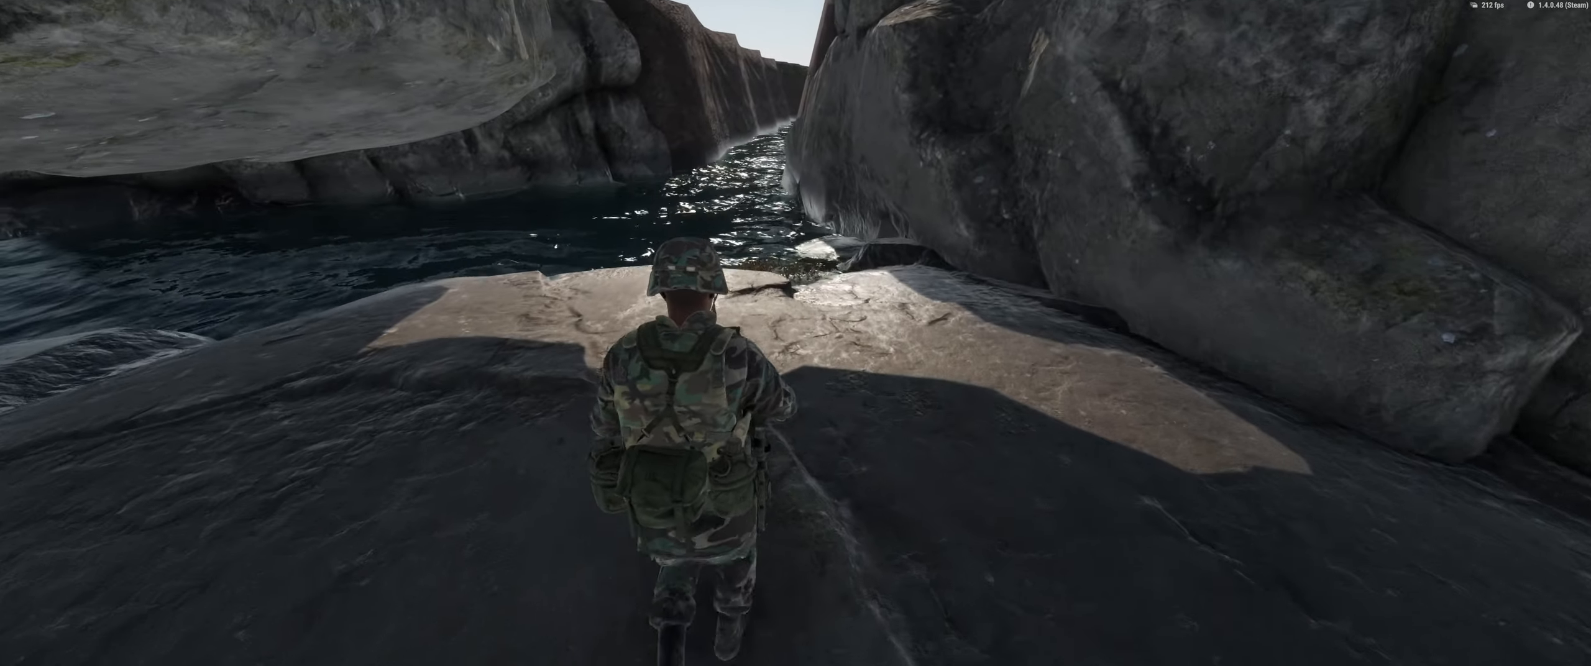
pyautogui.press('w')
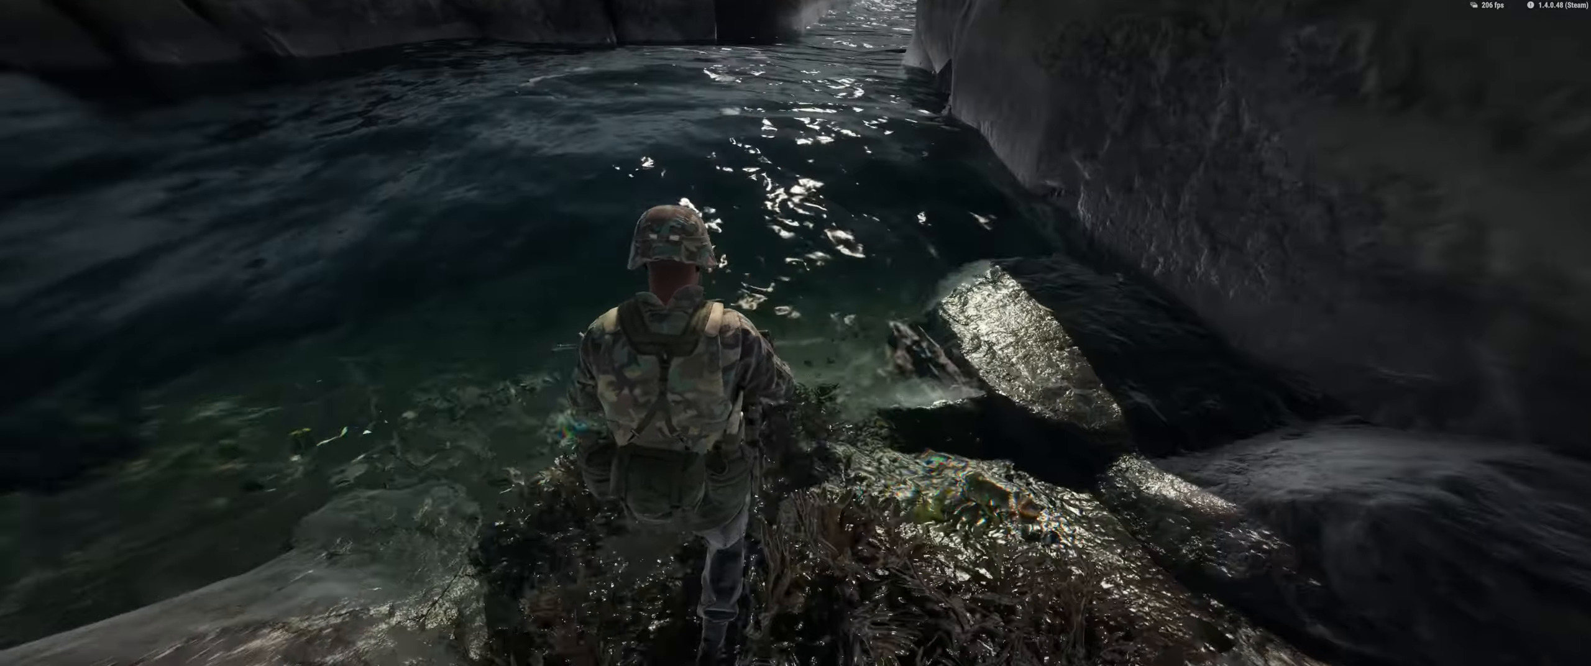
pyautogui.press('w')
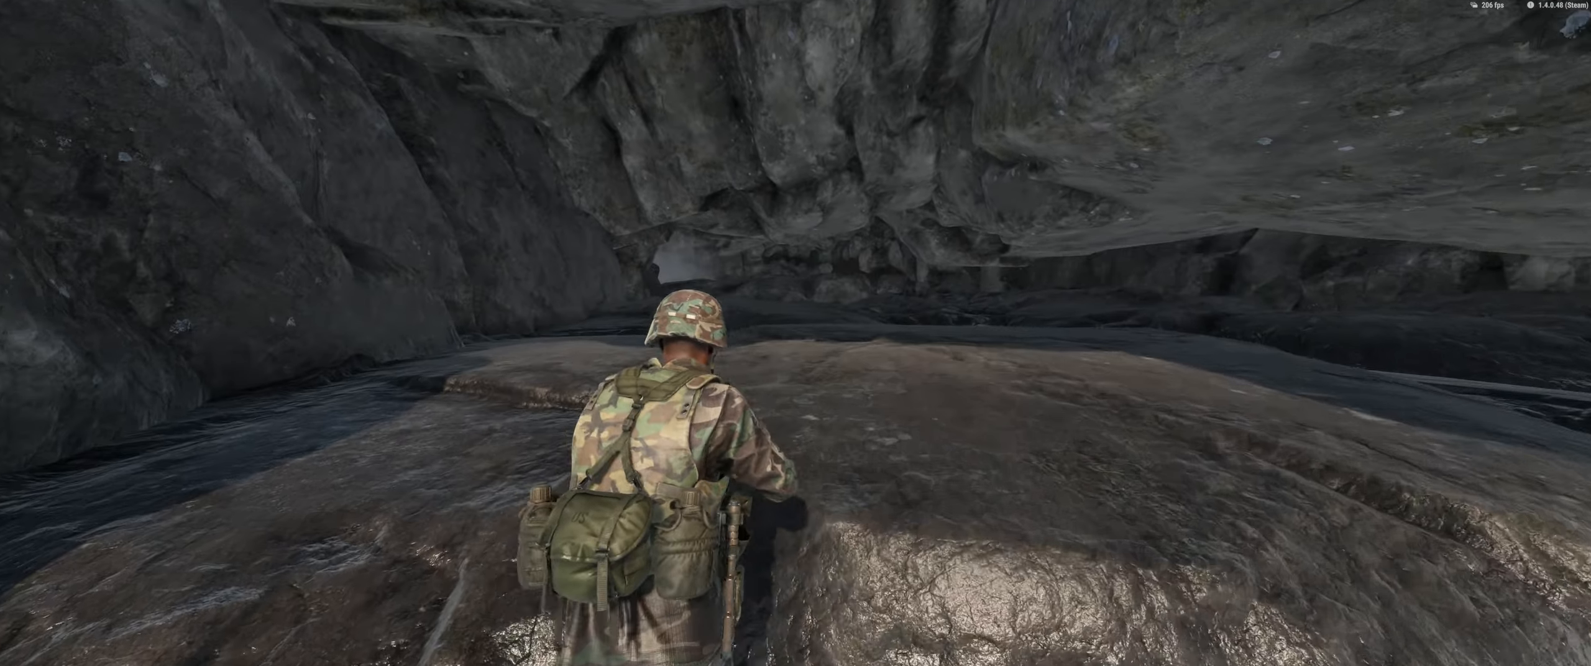
pyautogui.press('w')
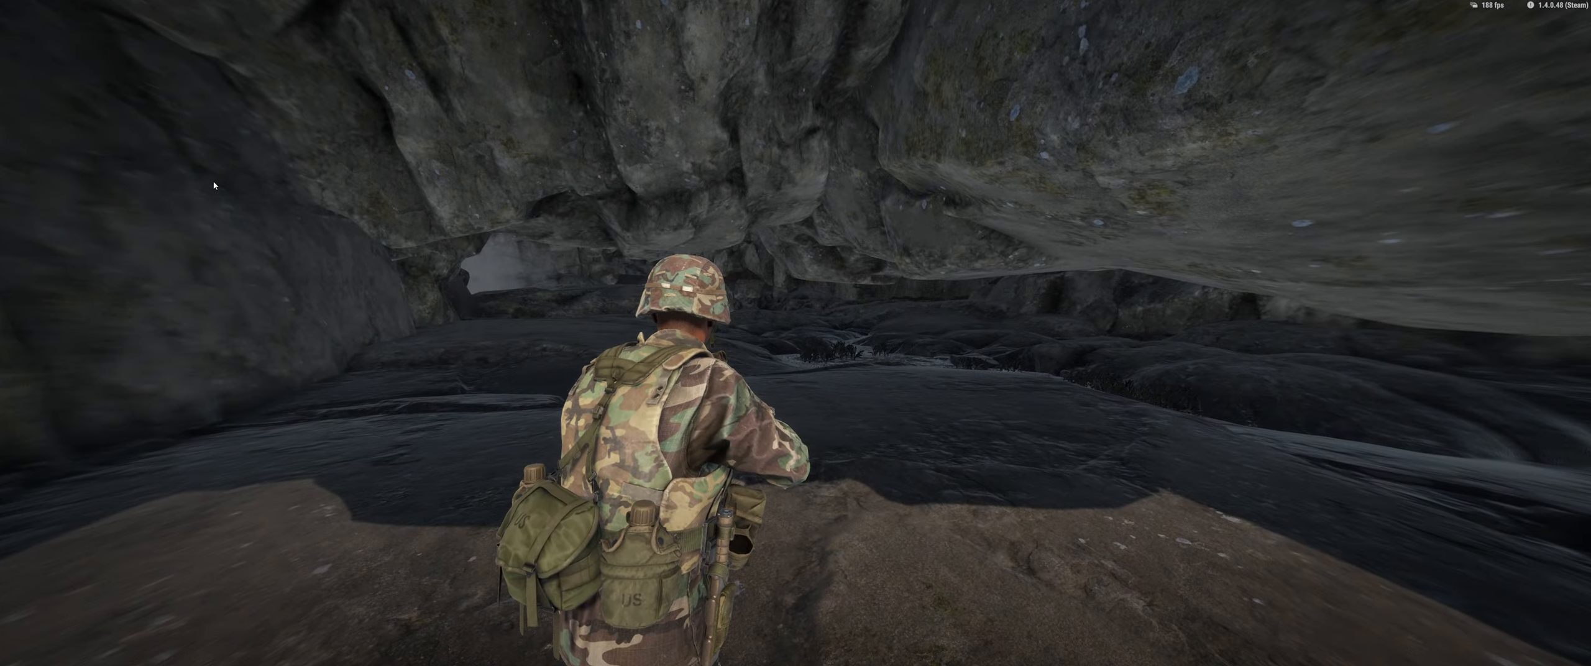
# End the play test, return to the editor and force-save everything in the world
pyautogui.press('Escape')
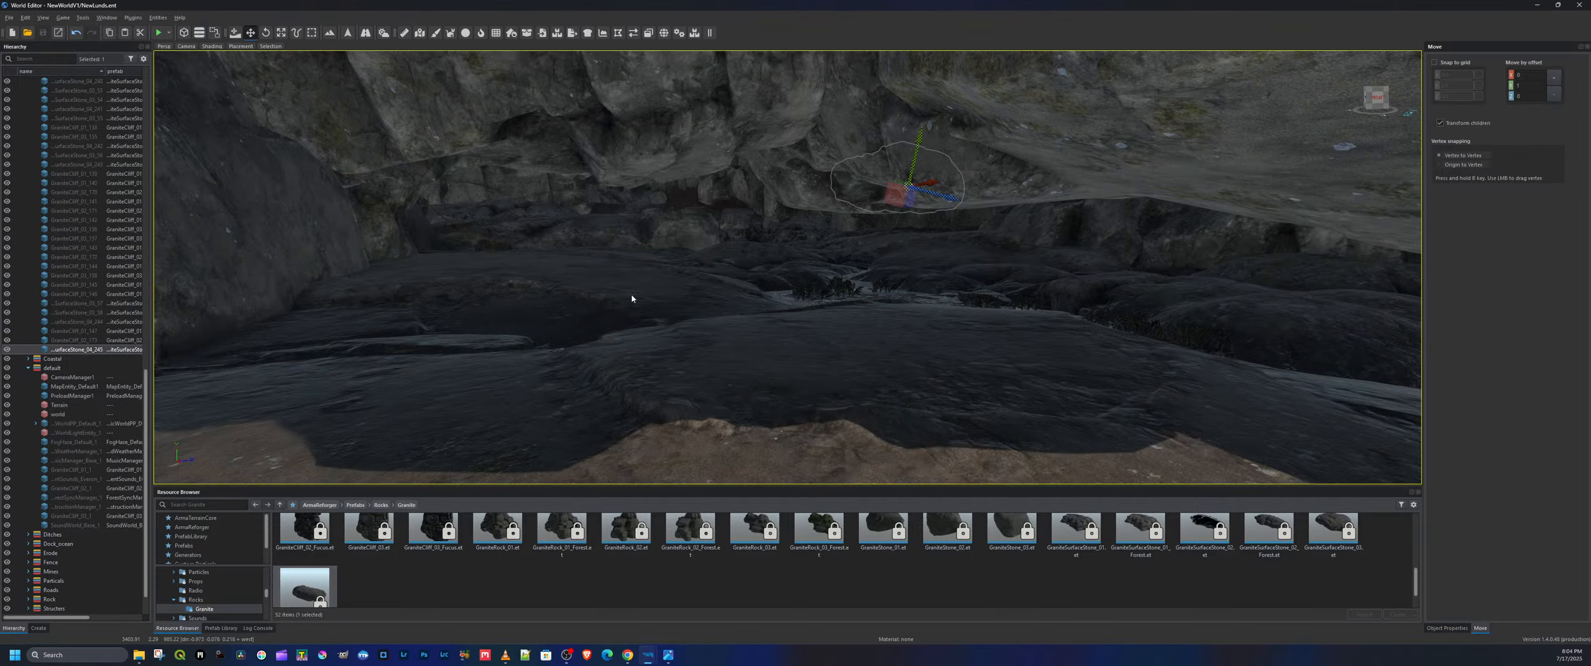
pyautogui.moveTo(668, 282); pyautogui.dragTo(606, 278, button='right')
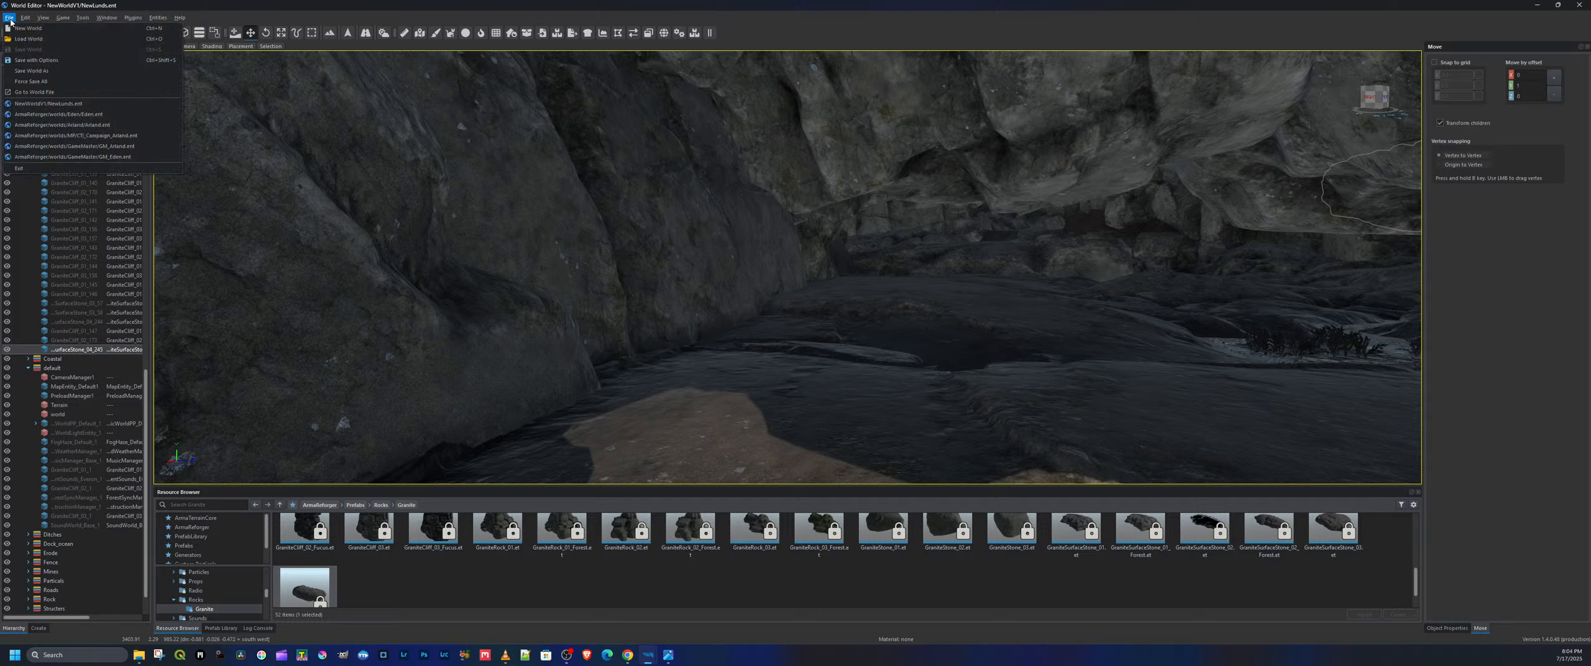
pyautogui.click(43, 81)
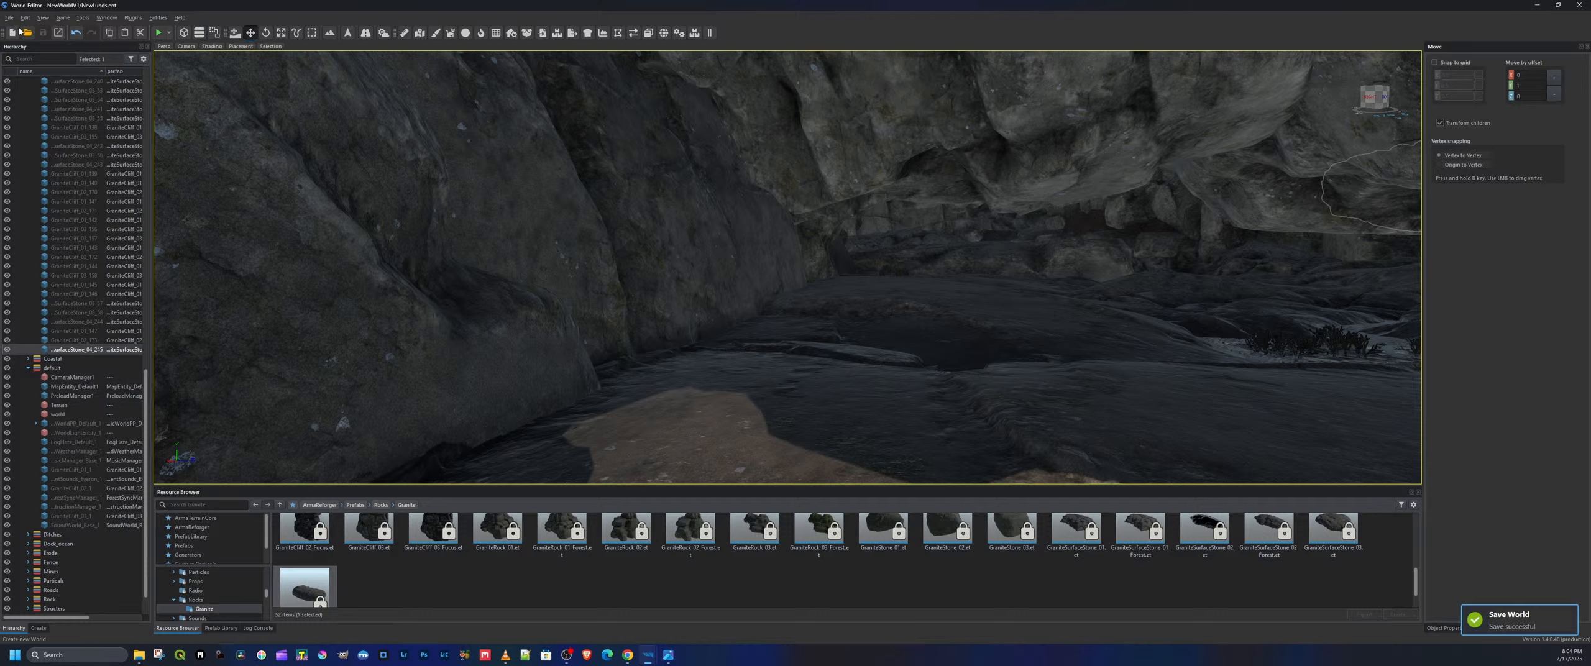